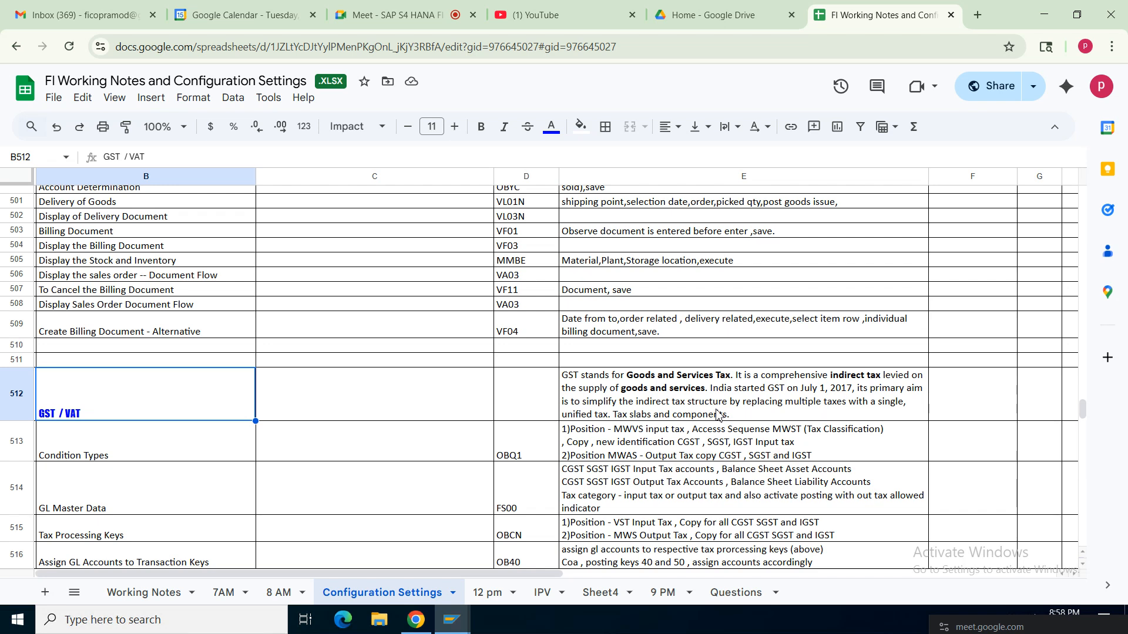
Edit the end of the GST description in E512 to read "Tax slabs and component. CGST , CGST , IGST".
double_click(747, 422)
click(880, 409)
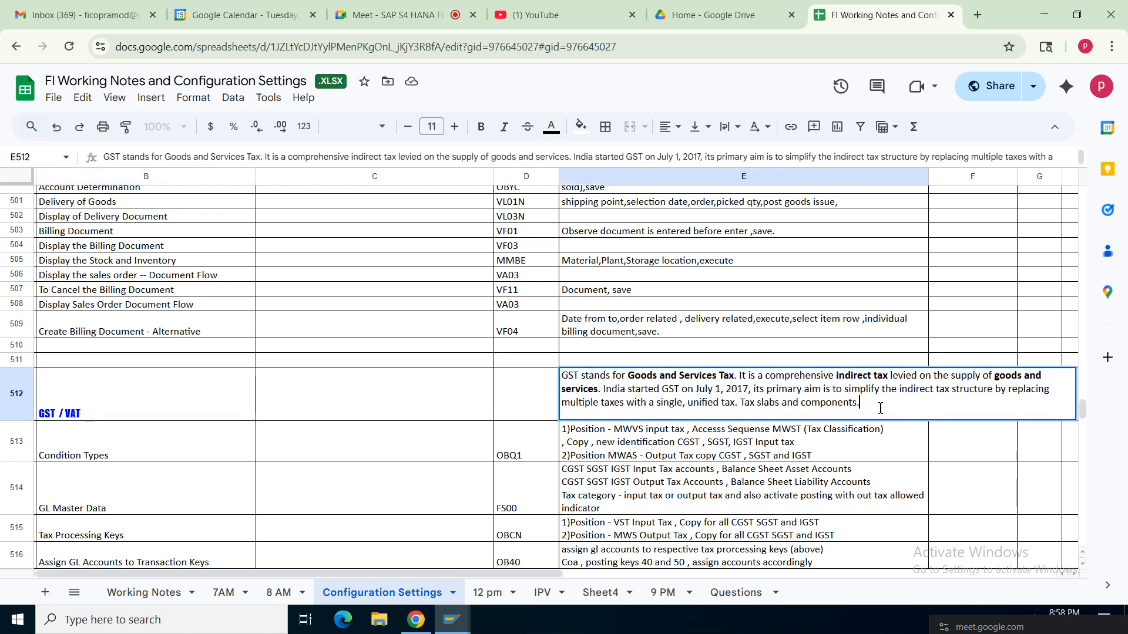
key(BackSpace)
key(BackSpace)
text(. CGST)
key(shift+Left)
key(shift+Left)
key(shift+Left)
key(shift+Left)
click(890, 406)
text(, CGST)
text( , IG)
text(SYt)
text(T)
click(753, 484)
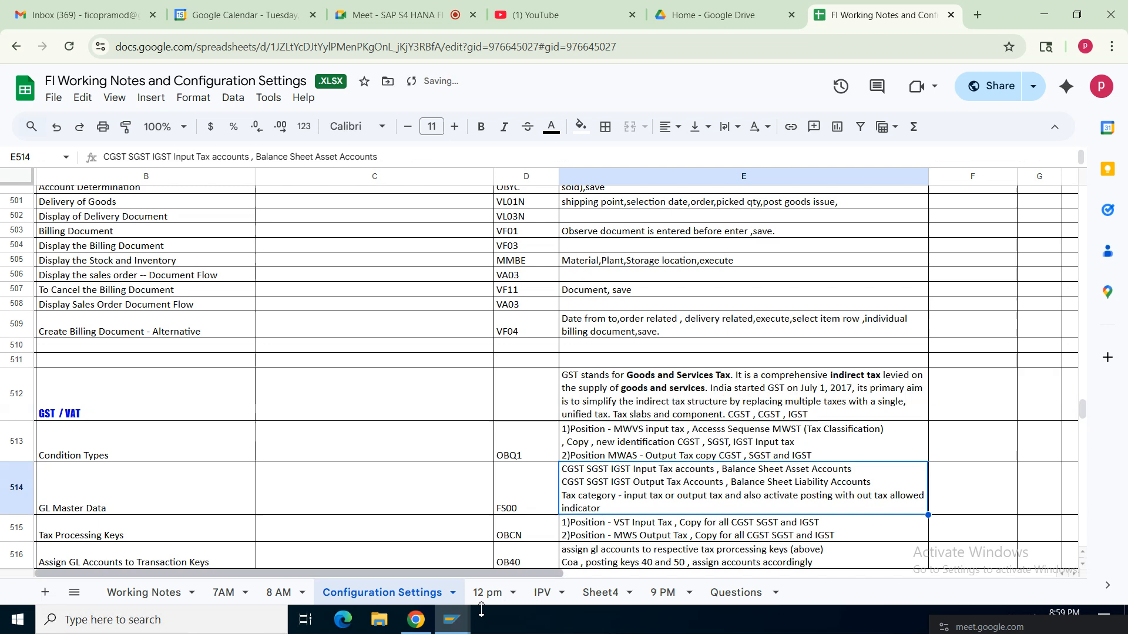
Switch to the Google Meet call and share the entire screen with the participants.
click(410, 19)
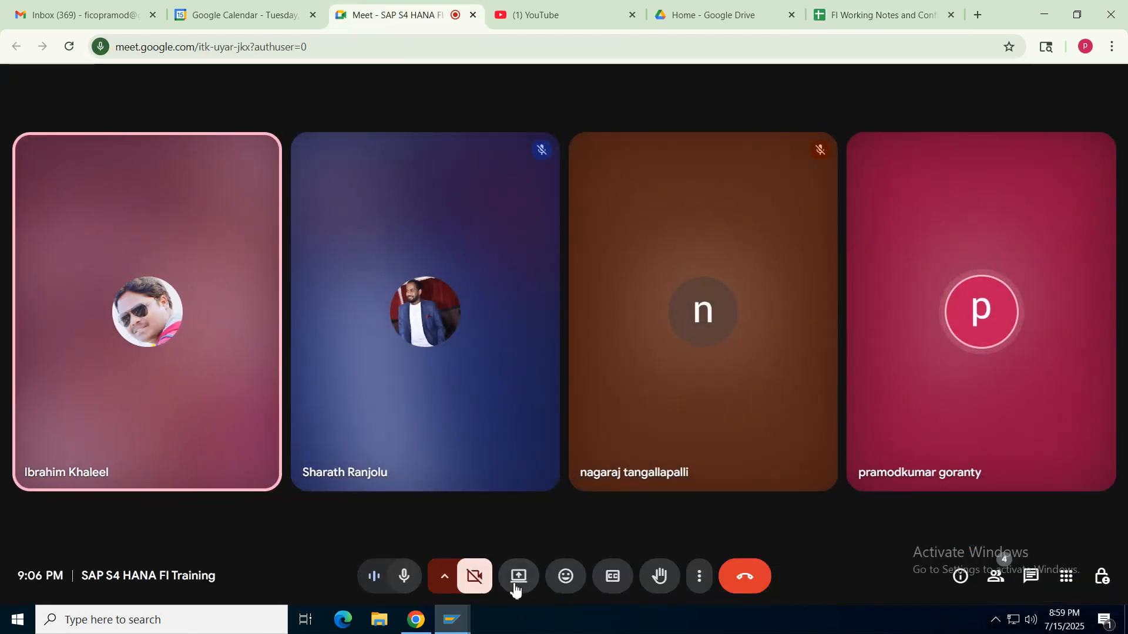
click(519, 577)
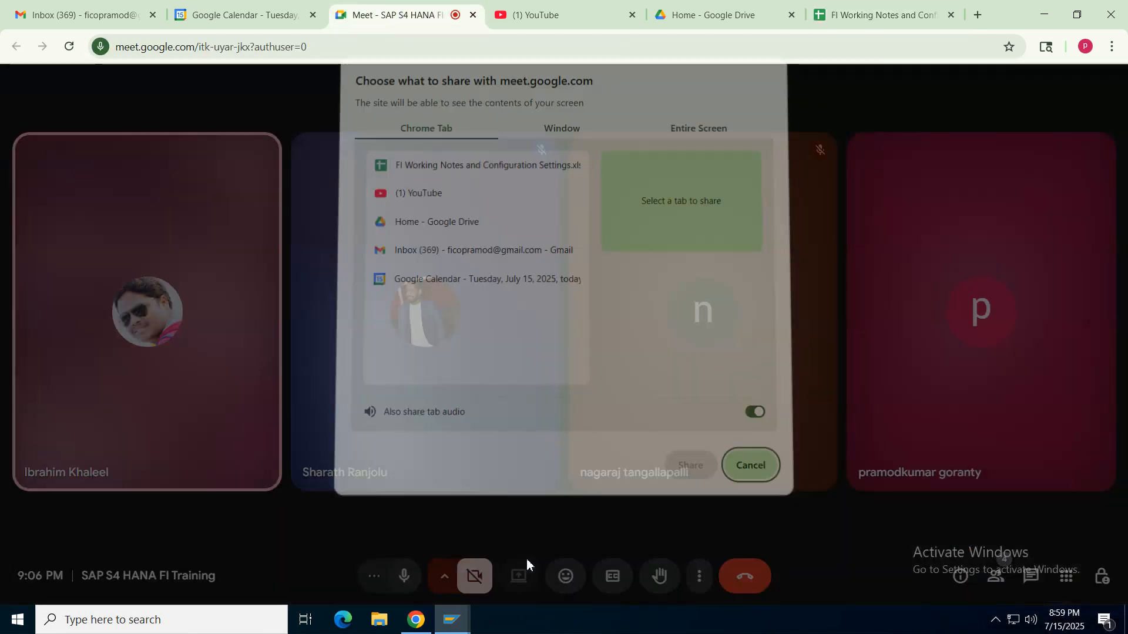
click(682, 127)
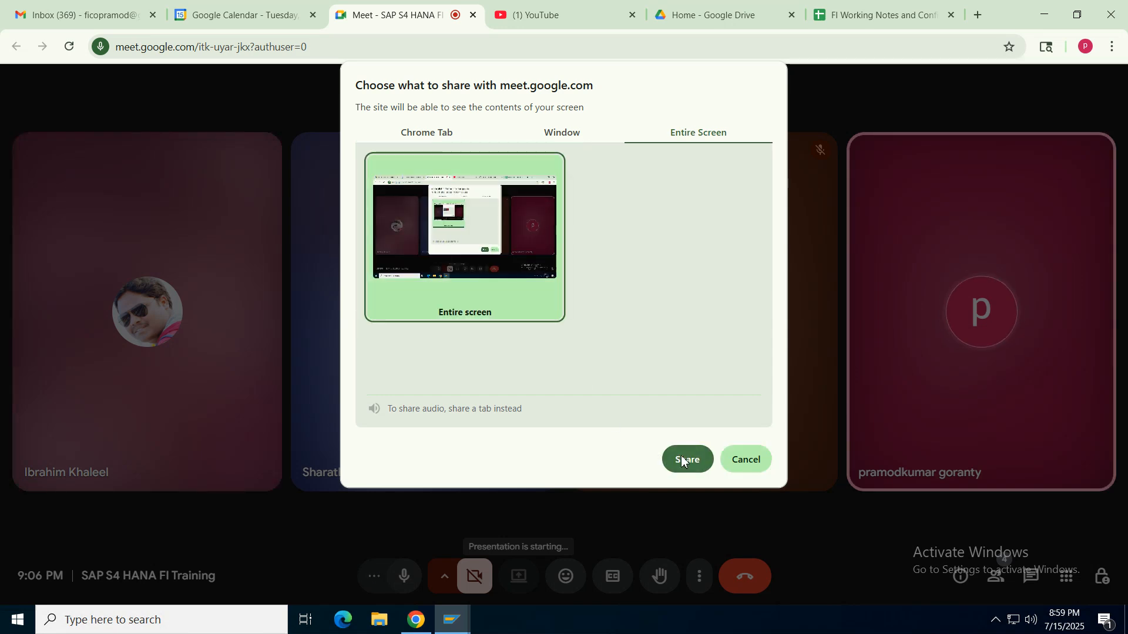
click(682, 460)
Return to the FI Working Notes spreadsheet and dismiss the floating Meet window and the screen-sharing notice.
click(869, 15)
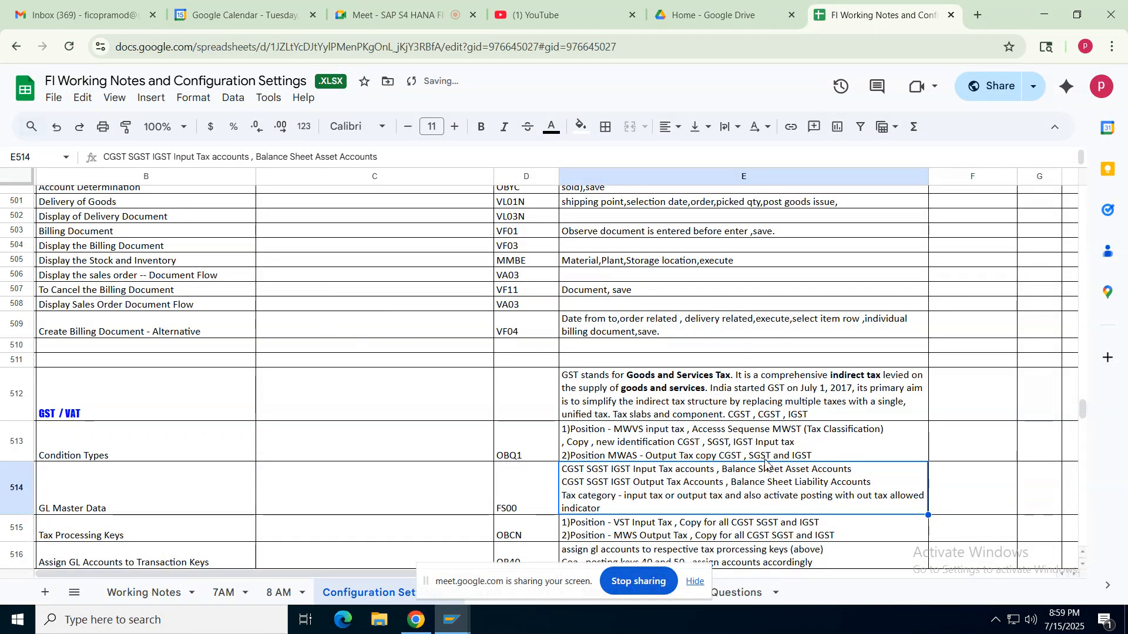
click(744, 442)
click(729, 391)
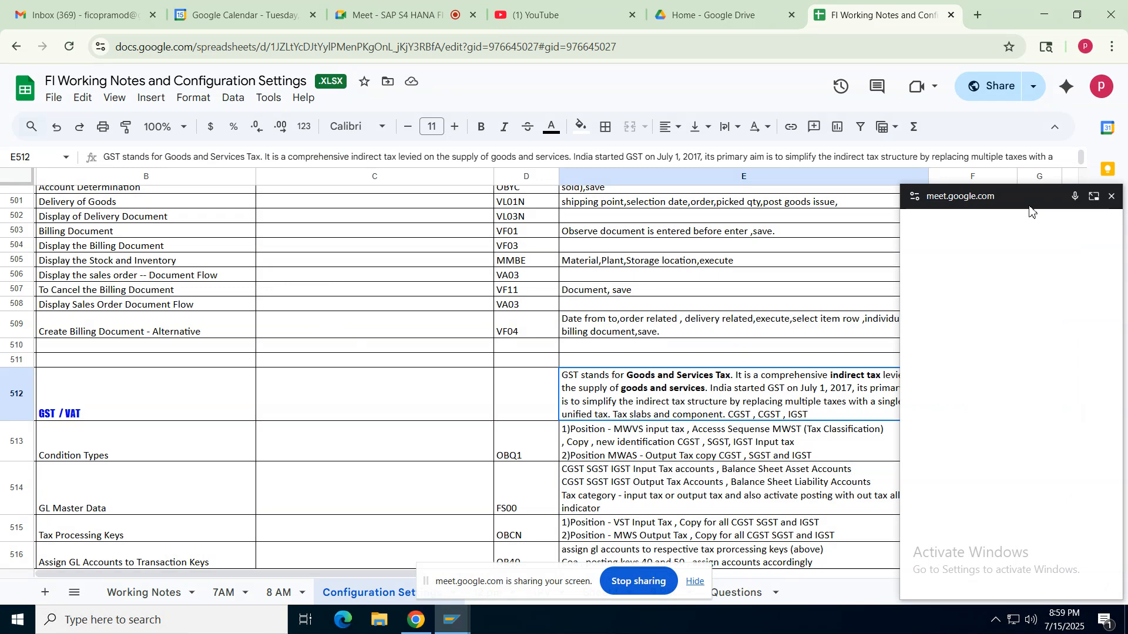
click(1112, 197)
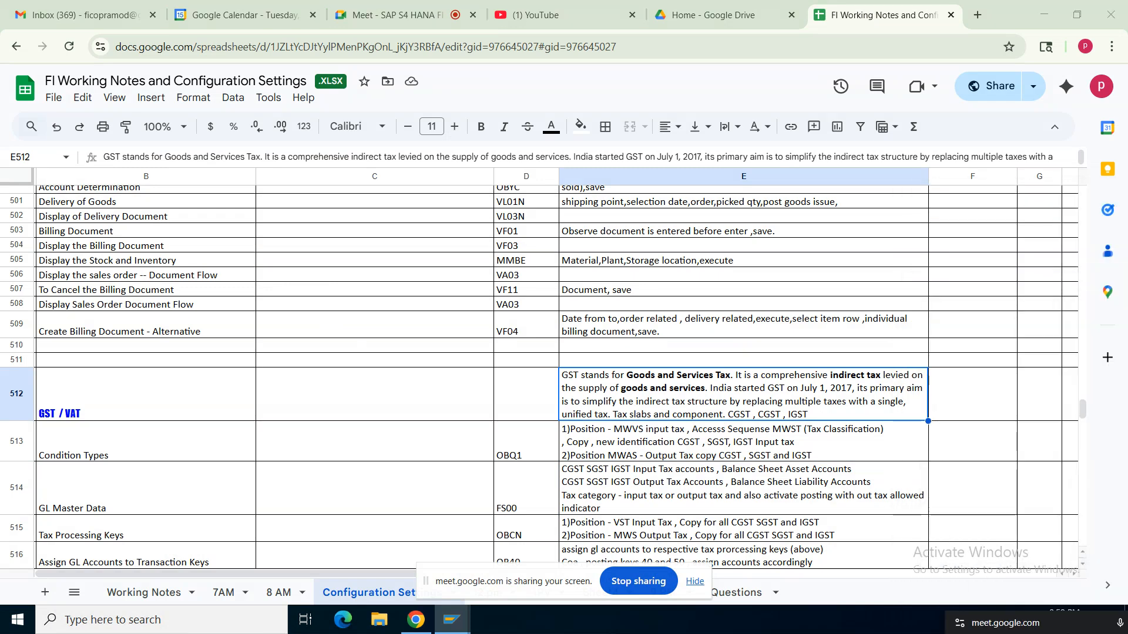
click(695, 581)
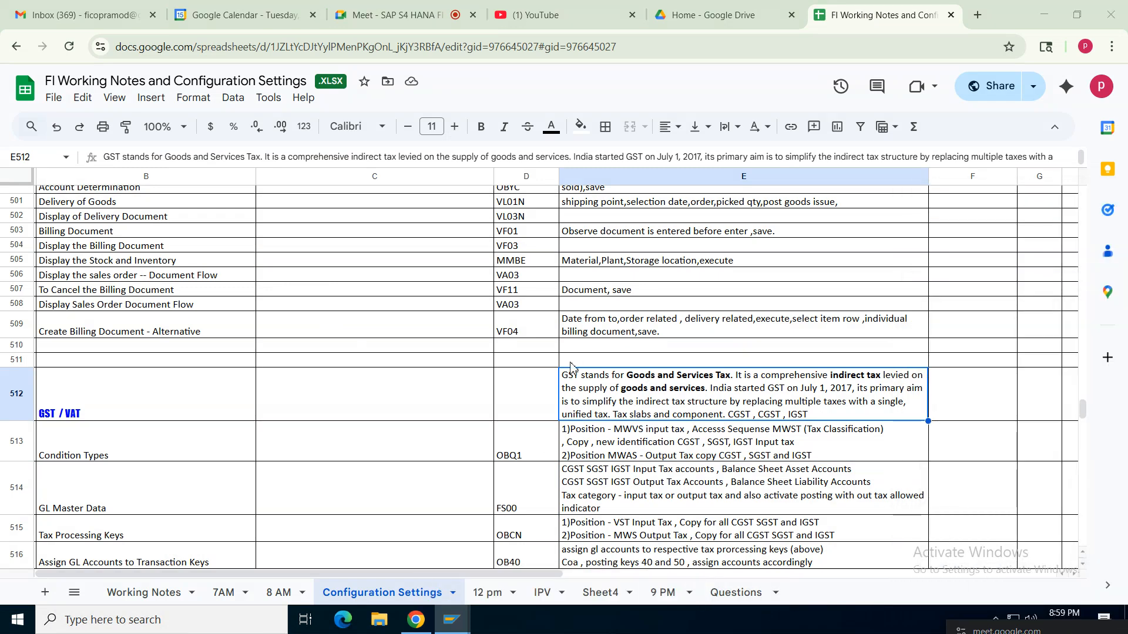
In the GST description in E512, correct the second CGST to SGST and append ", UGST" after IGST.
double_click(626, 381)
drag(625, 381, 742, 381)
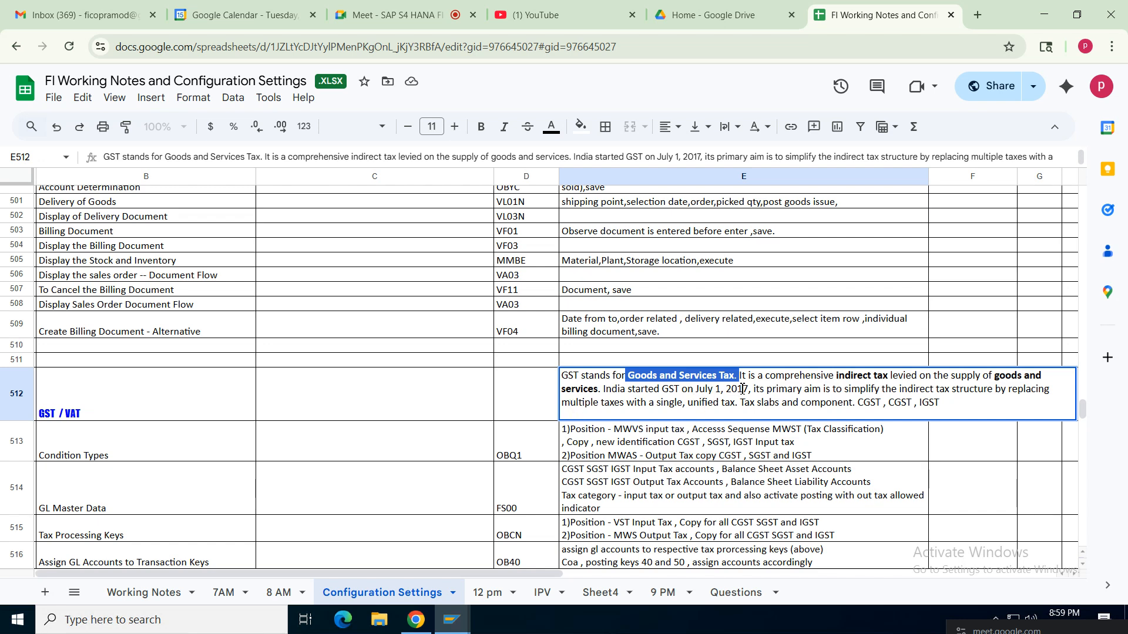
drag(751, 389, 602, 388)
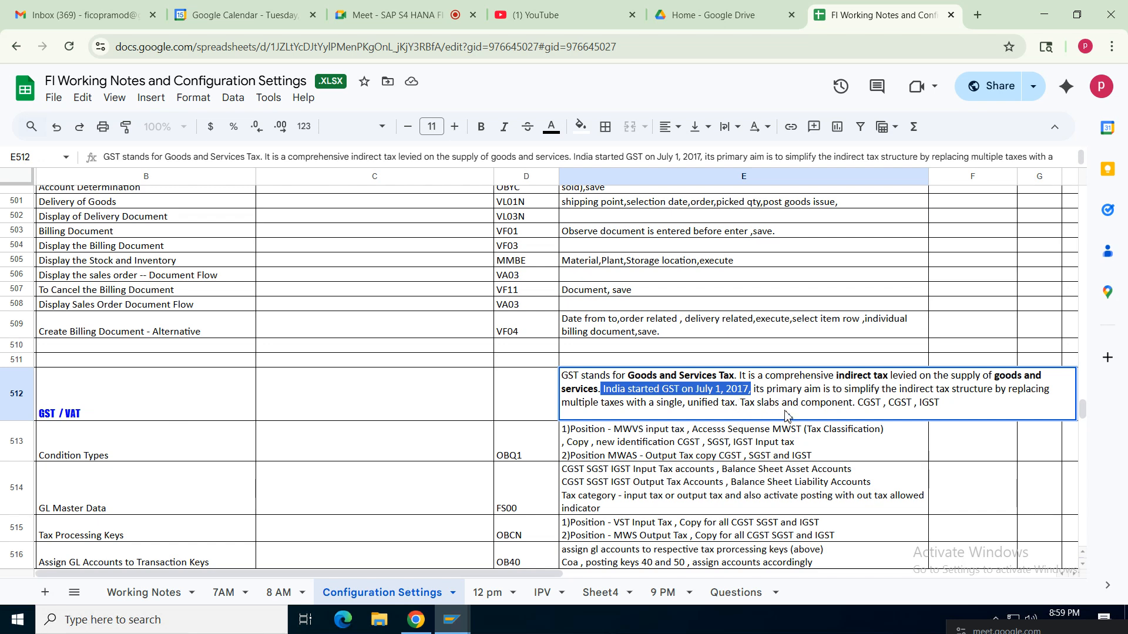
click(871, 403)
drag(862, 403, 885, 403)
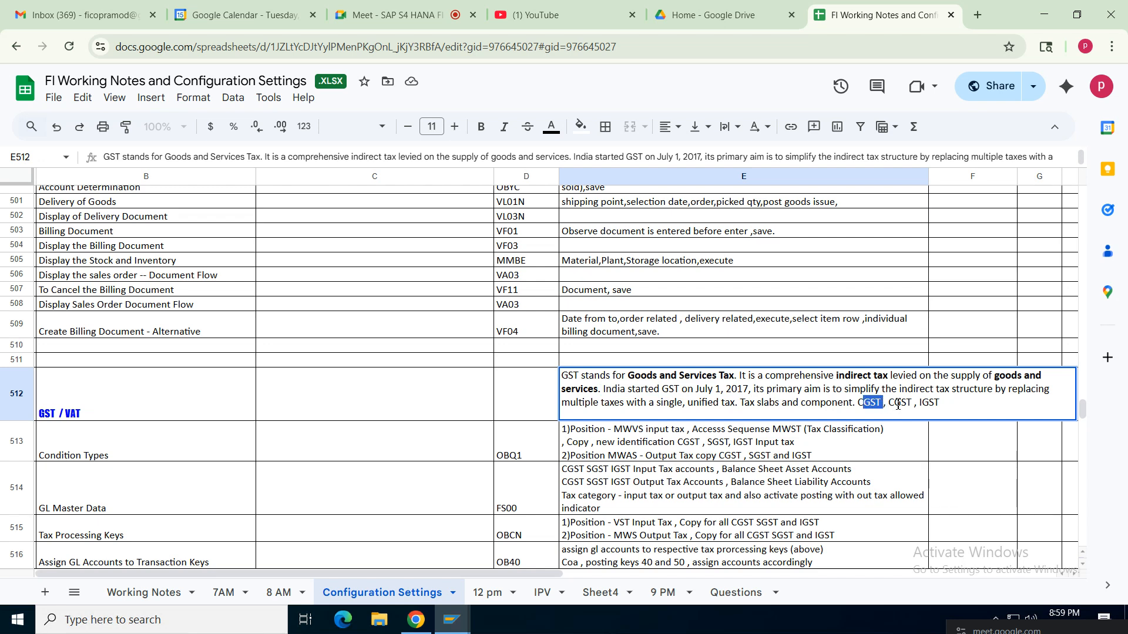
click(894, 404)
key(BackSpace)
text(S)
double_click(926, 404)
click(967, 414)
text(, UG)
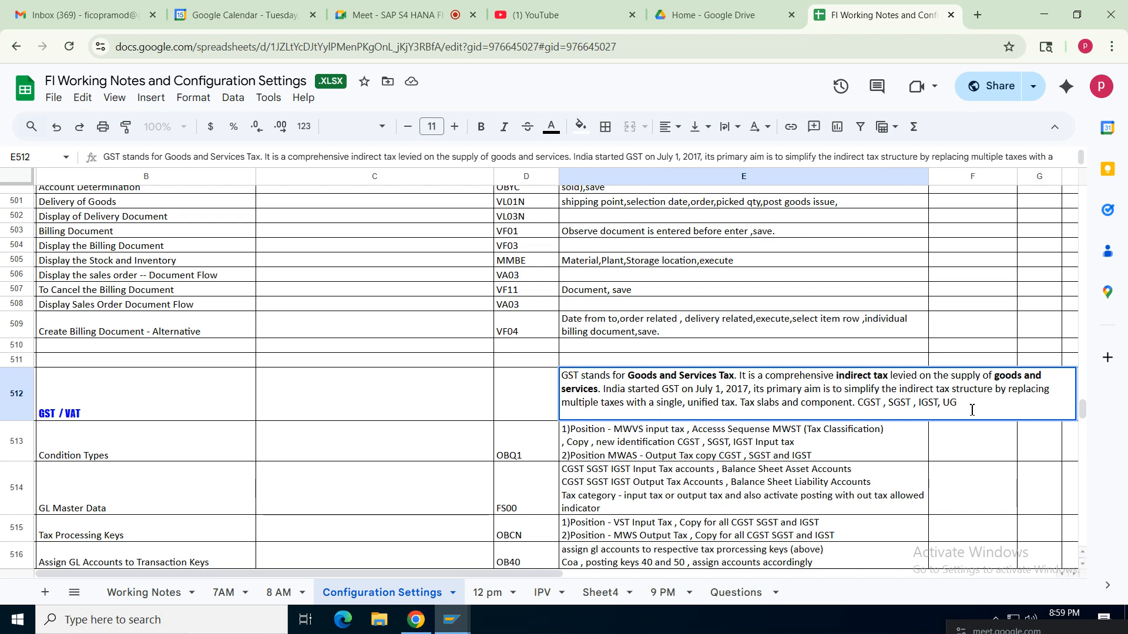
text(ST)
Insert the rates "- 0, 5, 12, 18,28" after "Tax slabs" in the GST description and commit the cell.
click(786, 404)
text(- )
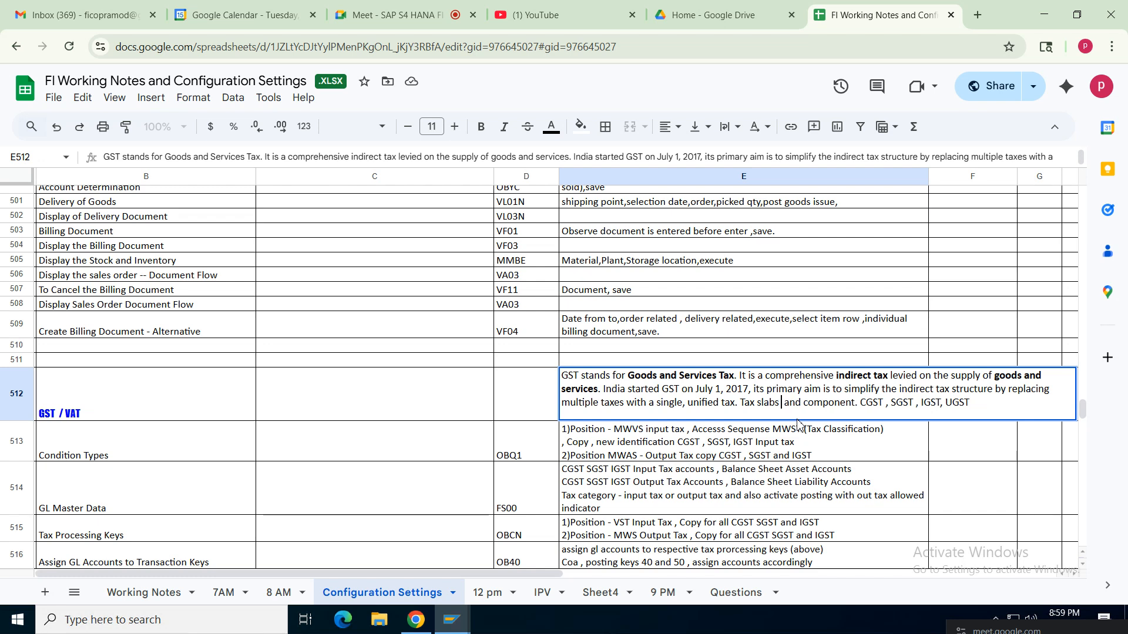
text(0,  )
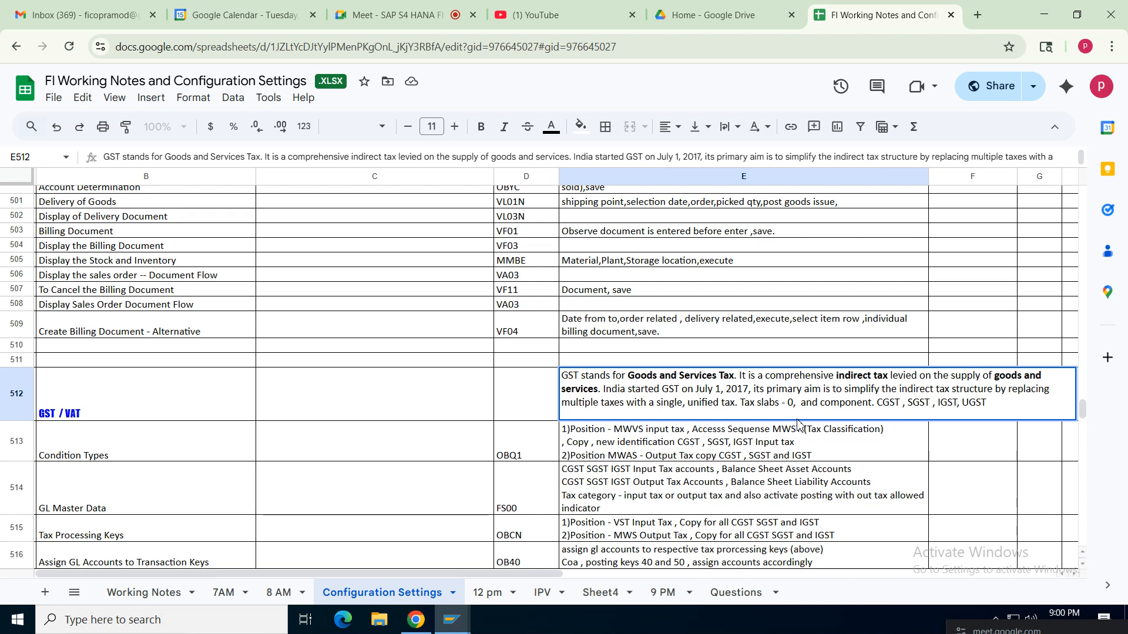
text(5, 12, )
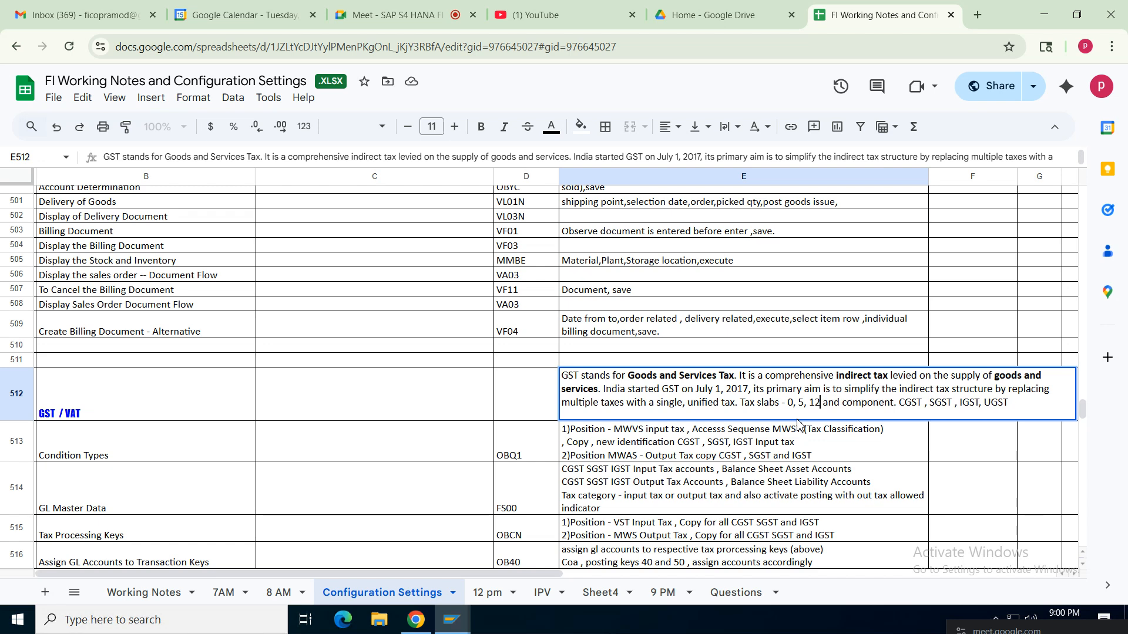
text(18,2)
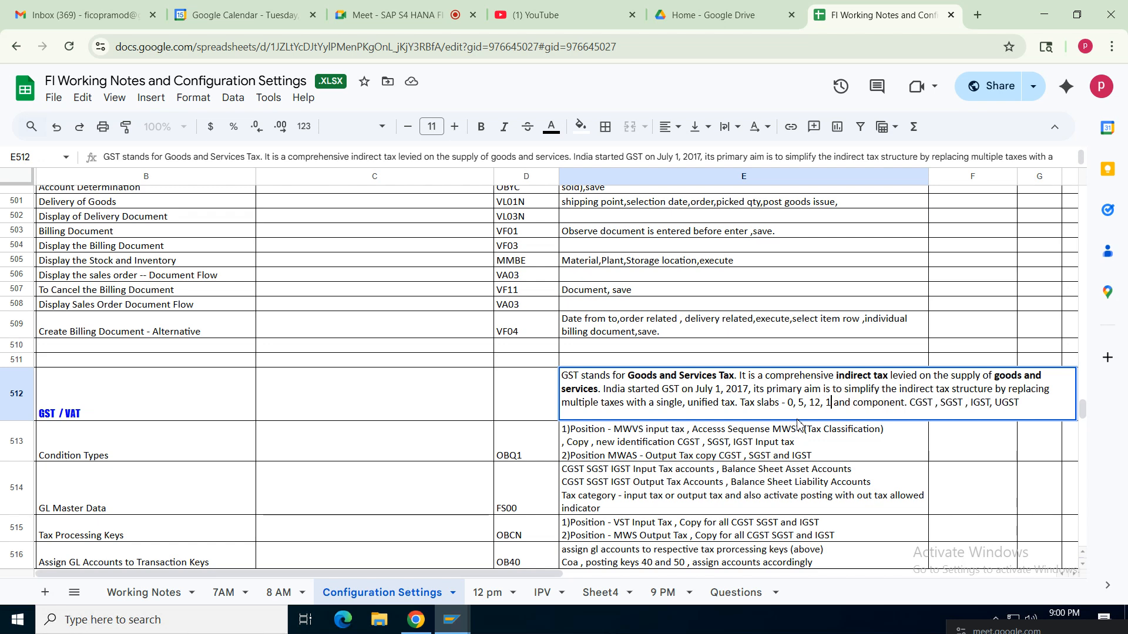
text(8)
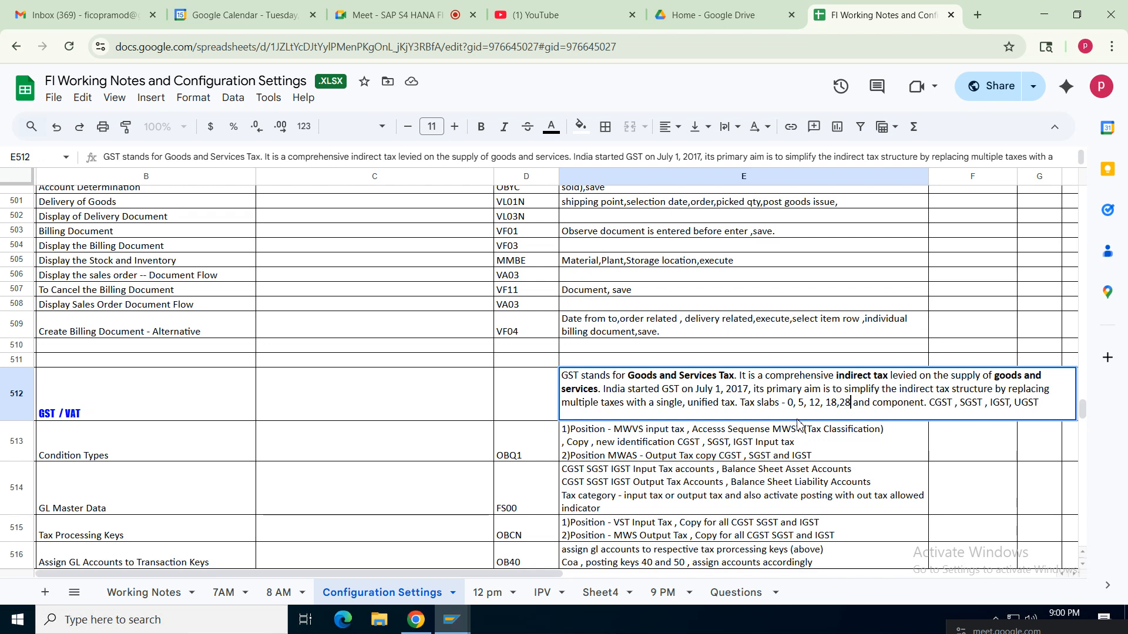
key(Return)
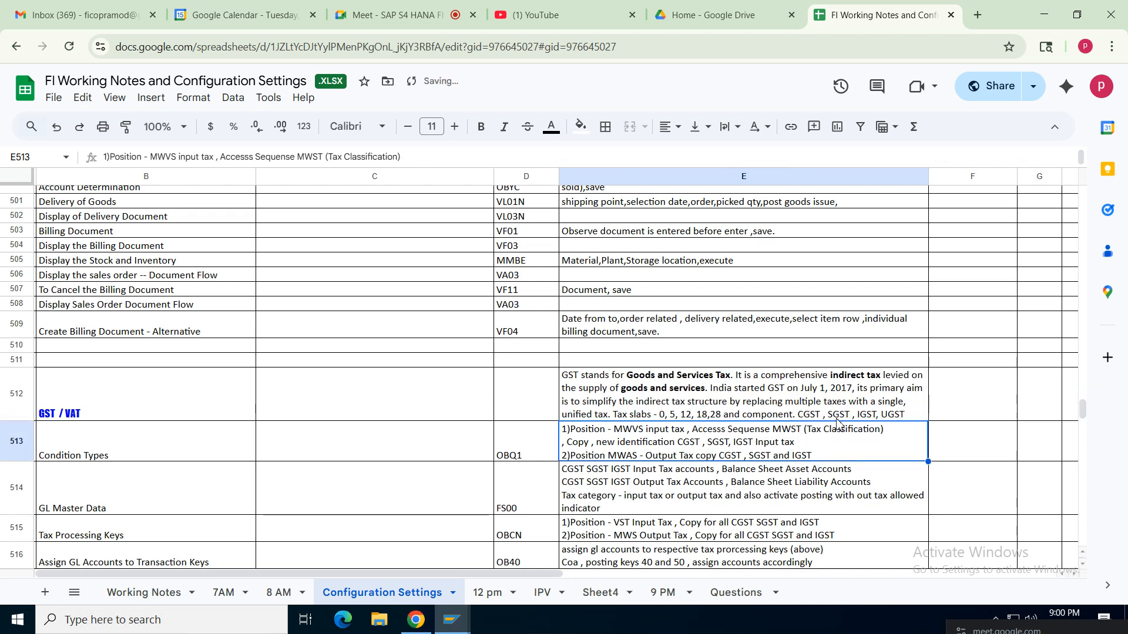
Add the missing space before 28 in the tax slab list of E512.
click(673, 417)
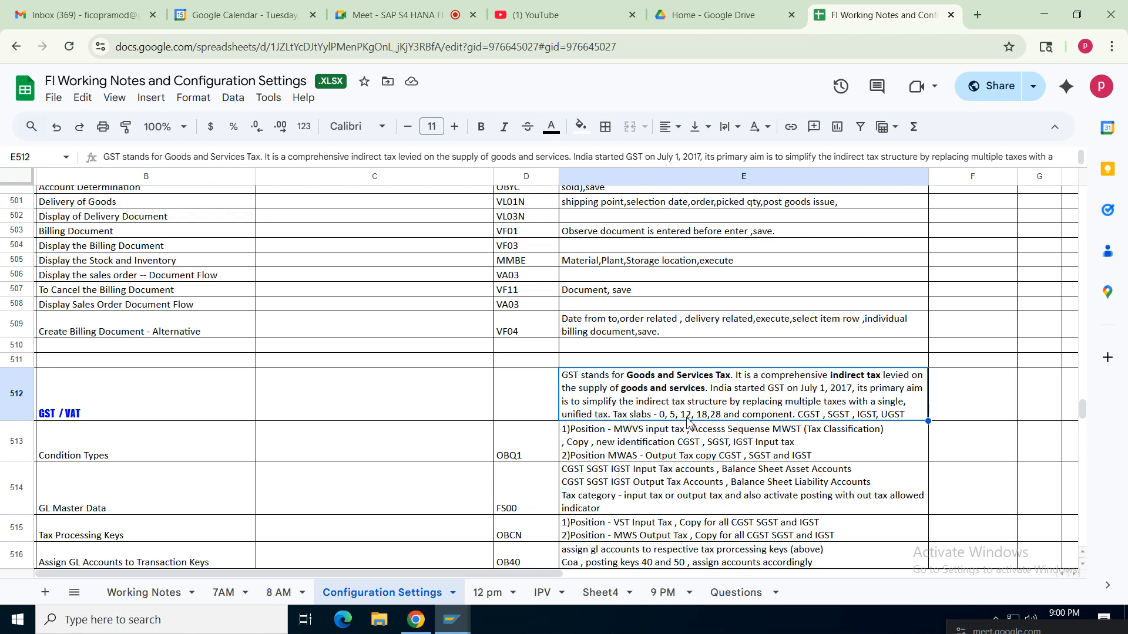
double_click(717, 416)
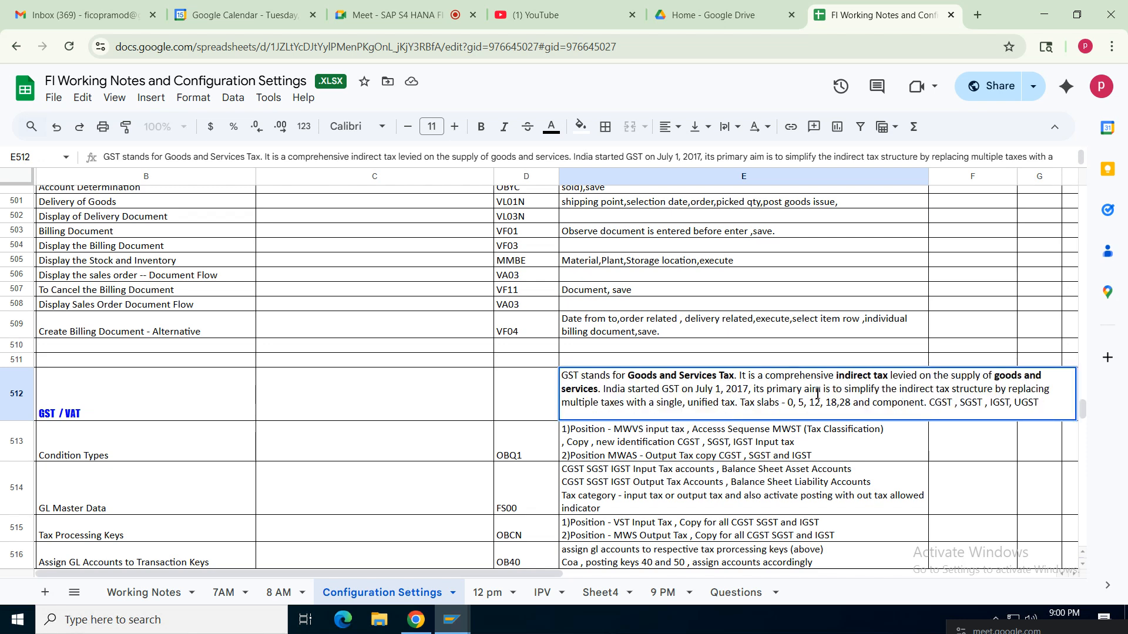
click(841, 402)
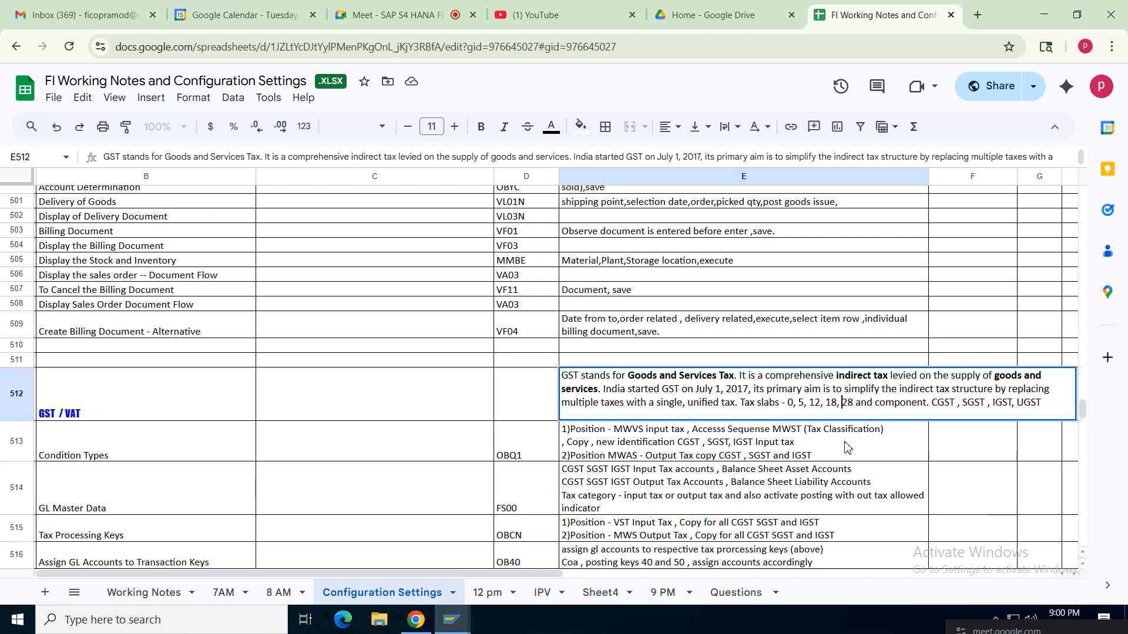
key(Return)
Review the GST / VAT description in row 512 and the Condition Types entry with its transaction code and notes in row 513.
click(739, 408)
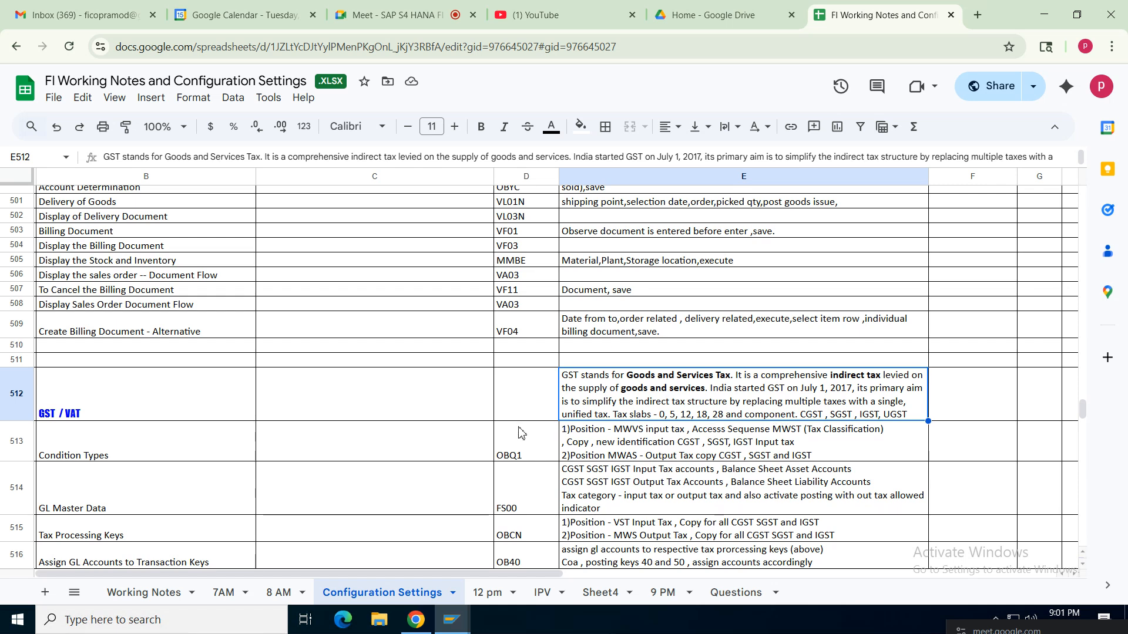
click(120, 411)
click(698, 416)
click(97, 459)
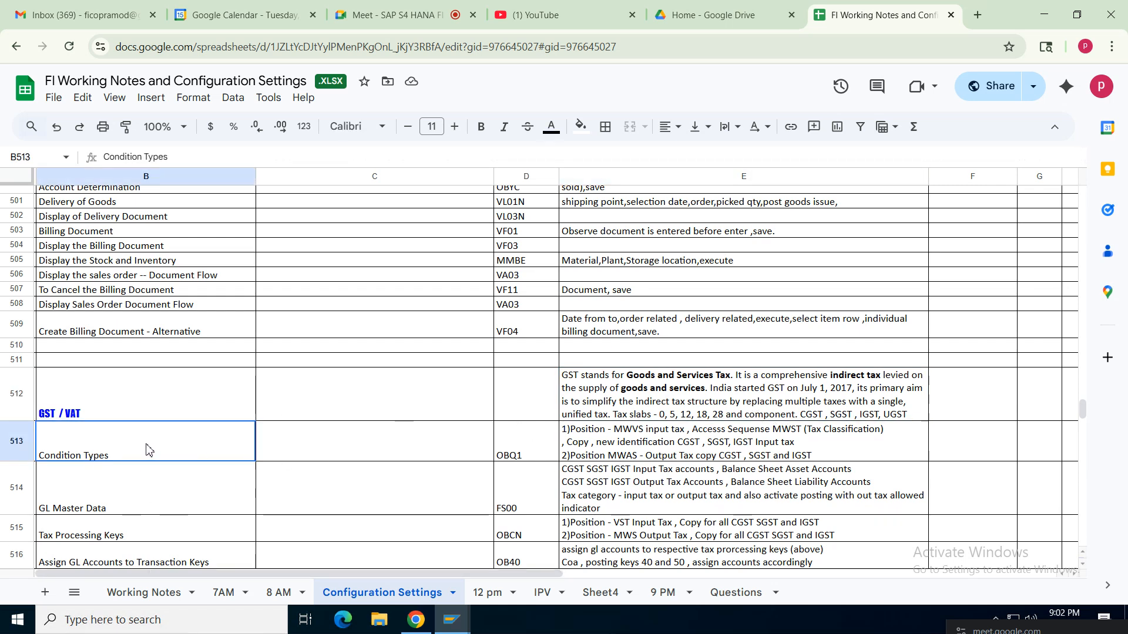
drag(148, 449, 710, 454)
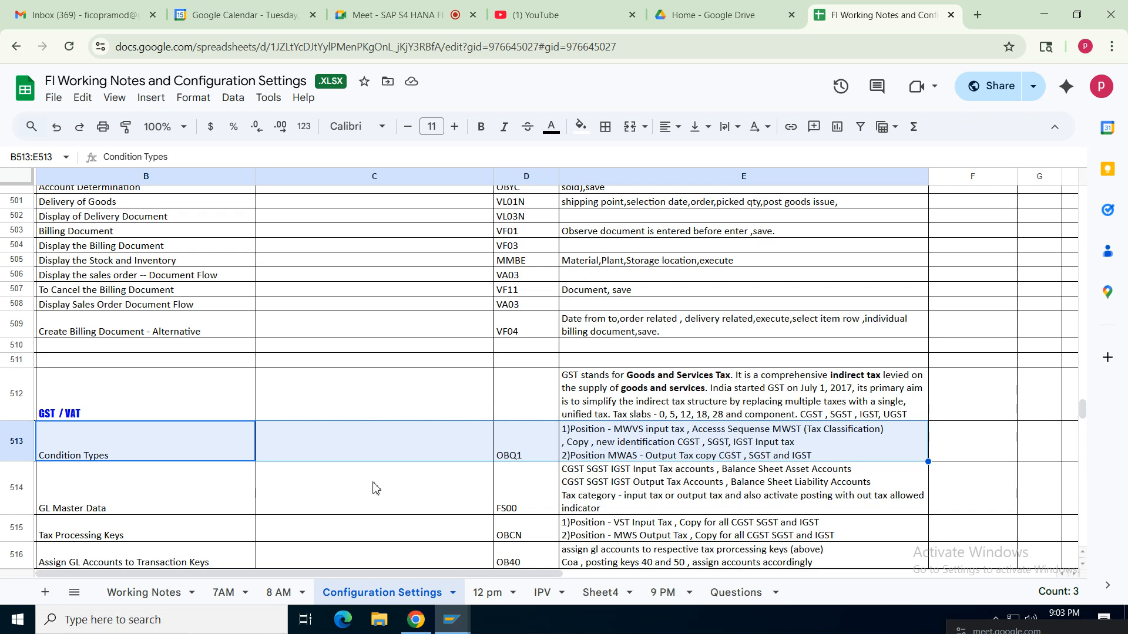
click(828, 455)
click(197, 453)
click(828, 456)
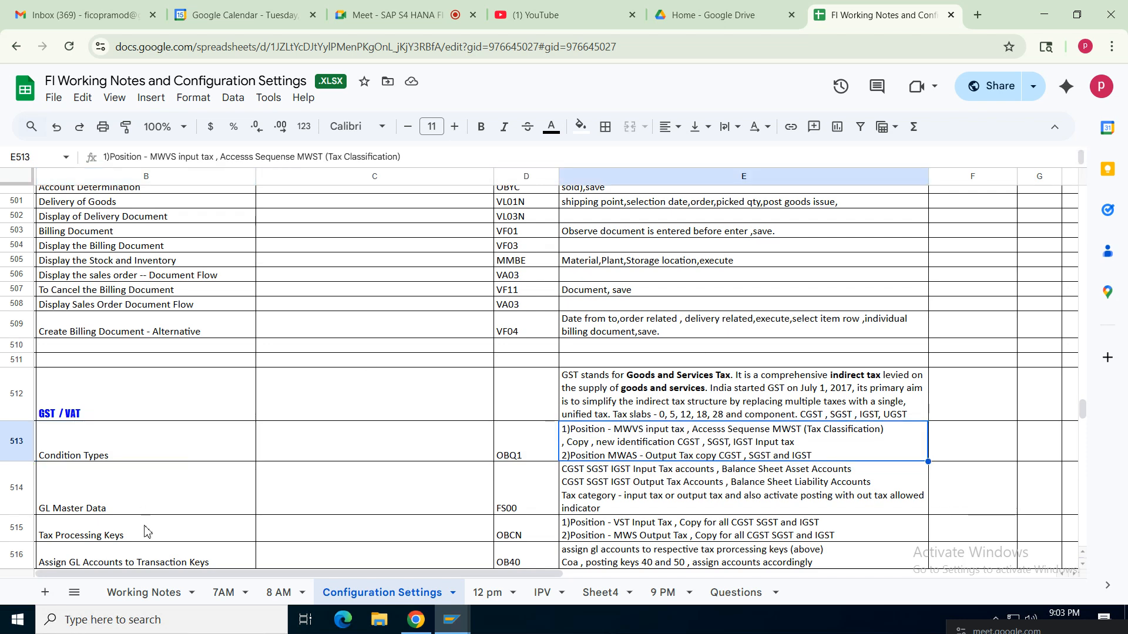
click(118, 449)
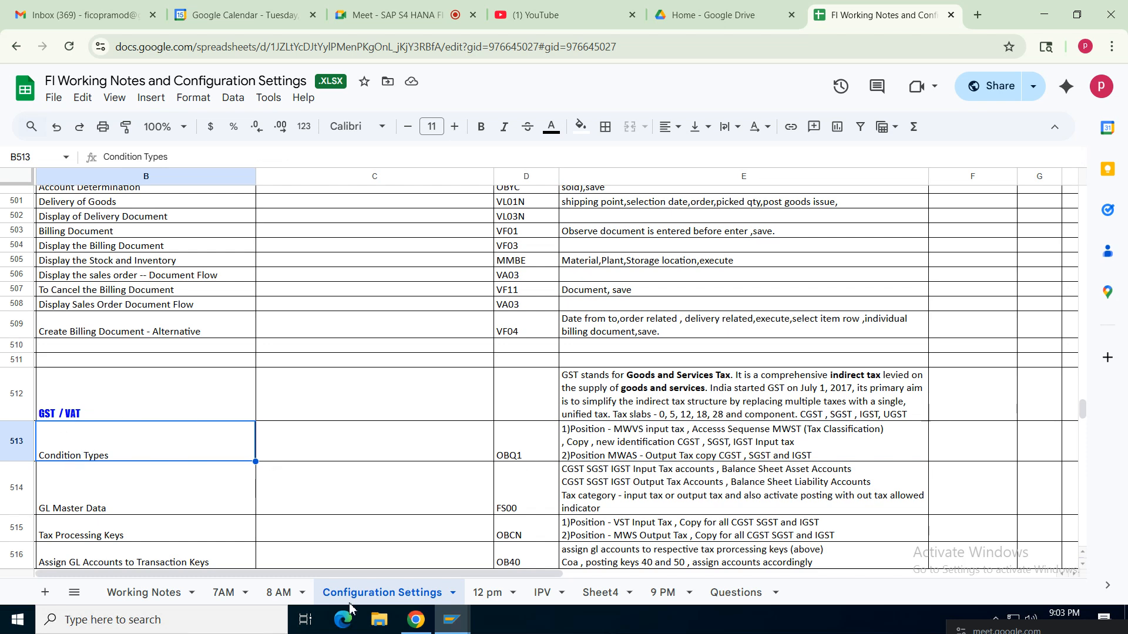
shift+click(652, 433)
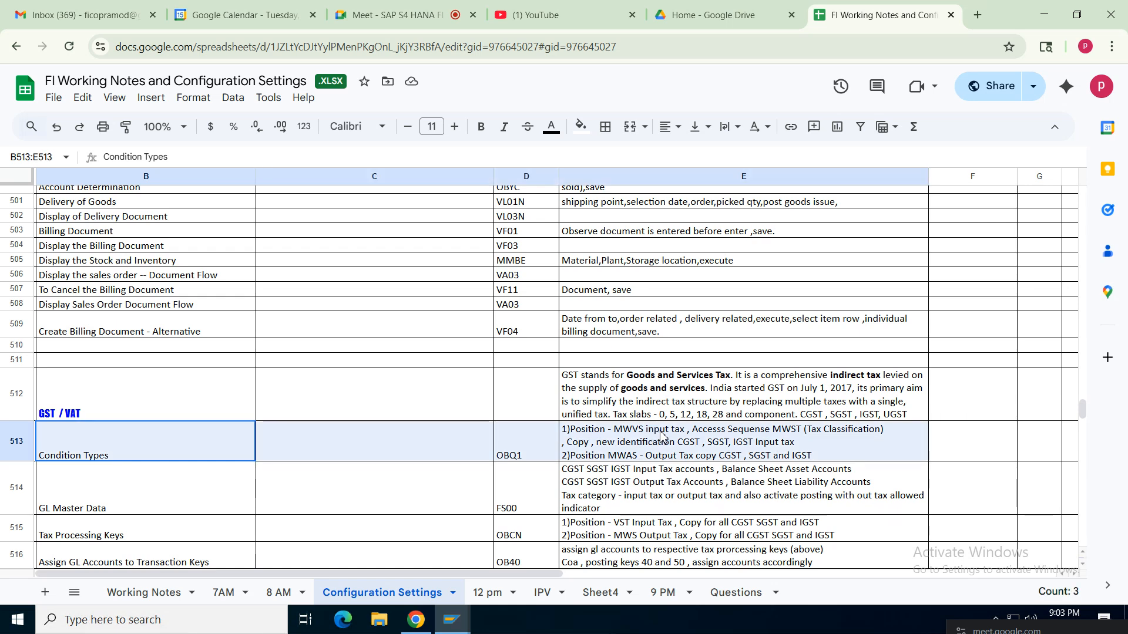
Switch to SAP Easy Access, run transaction spro and display the SAP Reference IMG.
click(452, 620)
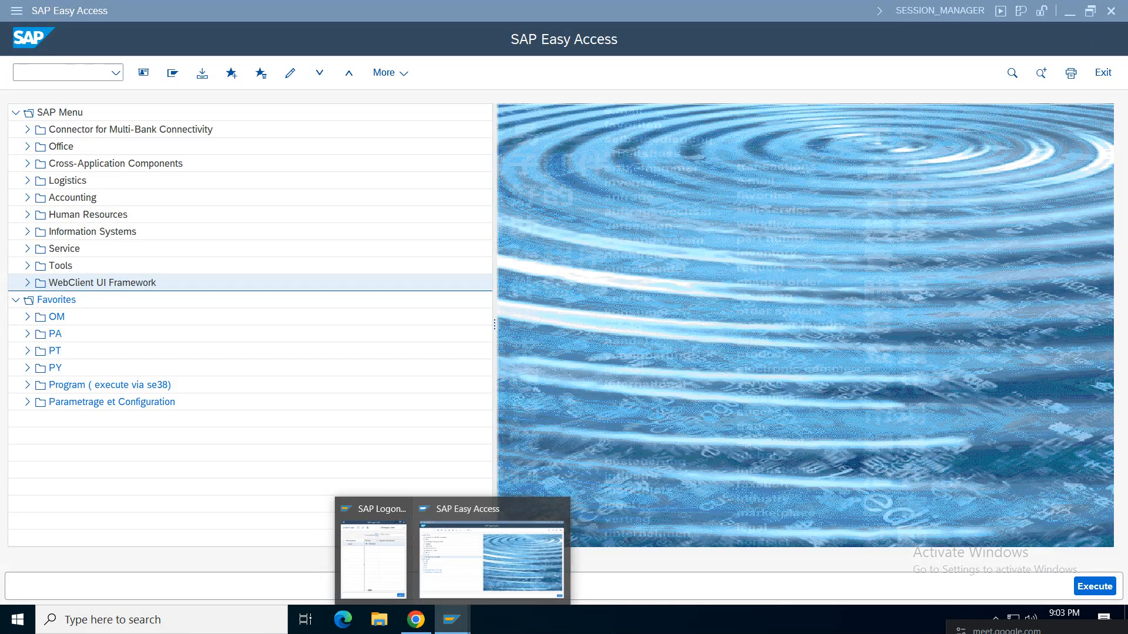
click(710, 9)
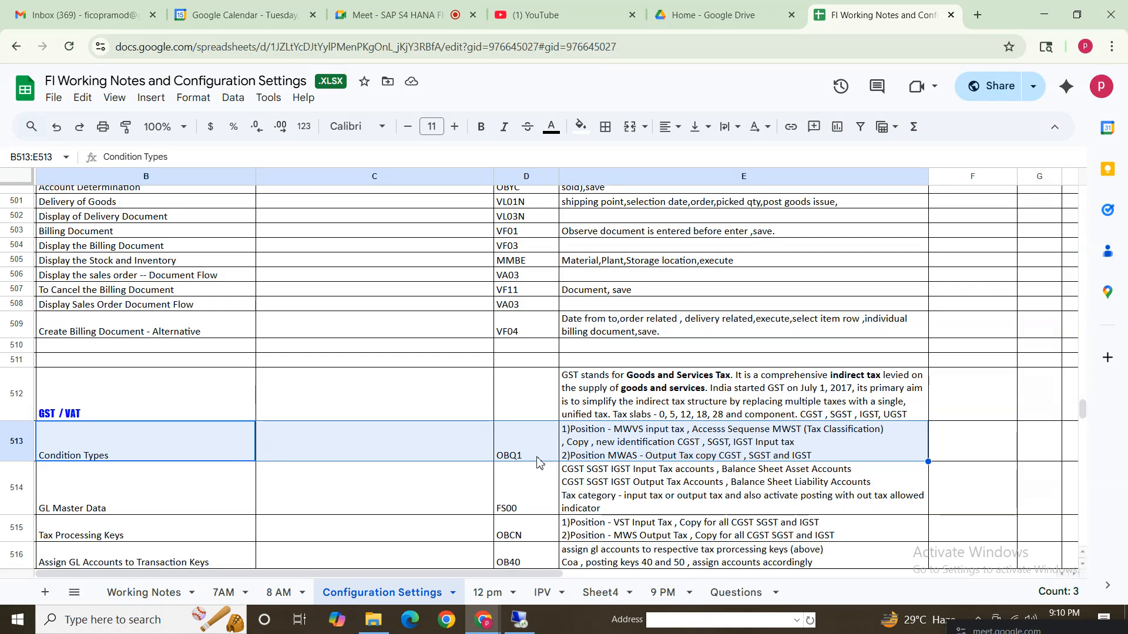
click(519, 620)
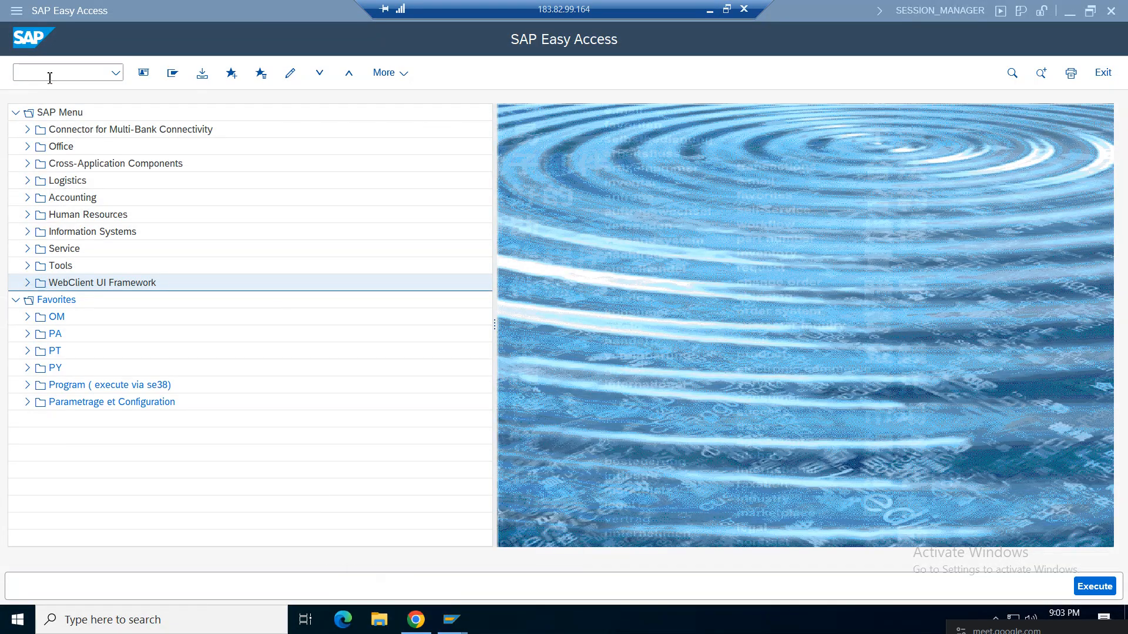
text(spro)
key(Return)
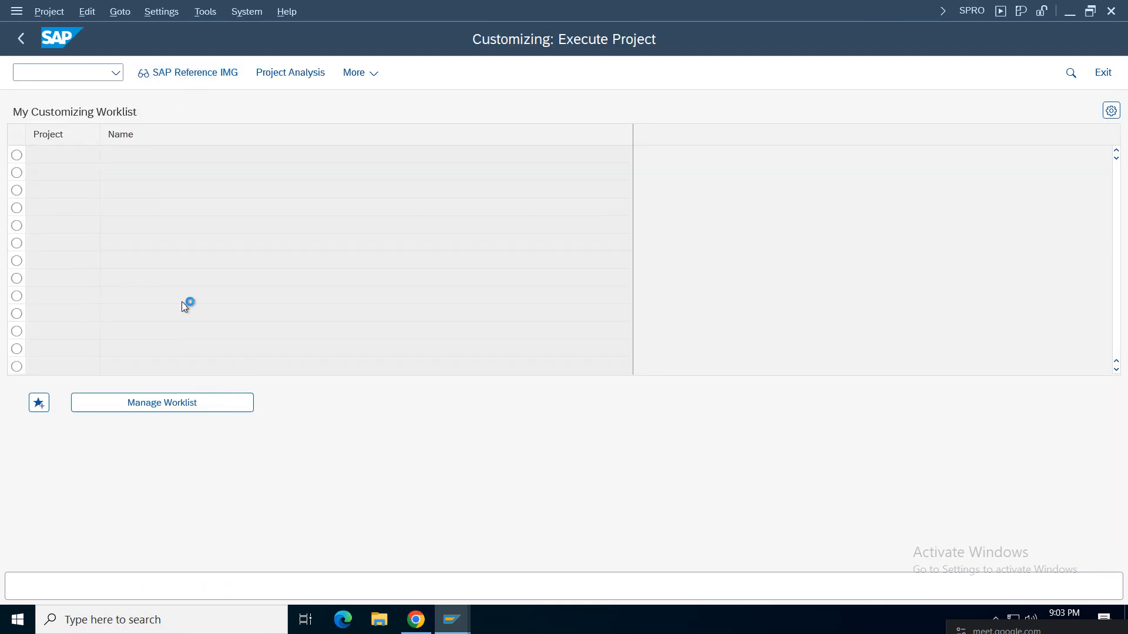
key(F5)
Expand Financial Accounting and Financial Accounting Global Settings in the IMG structure, and select Tax on Sales/Purchases.
click(55, 294)
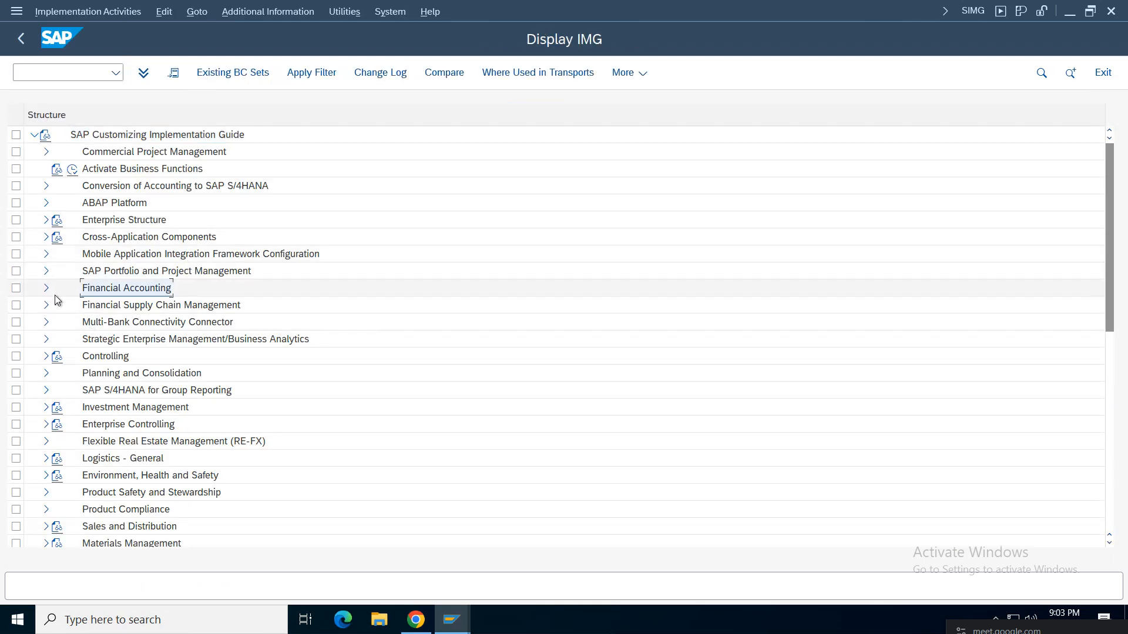
click(59, 309)
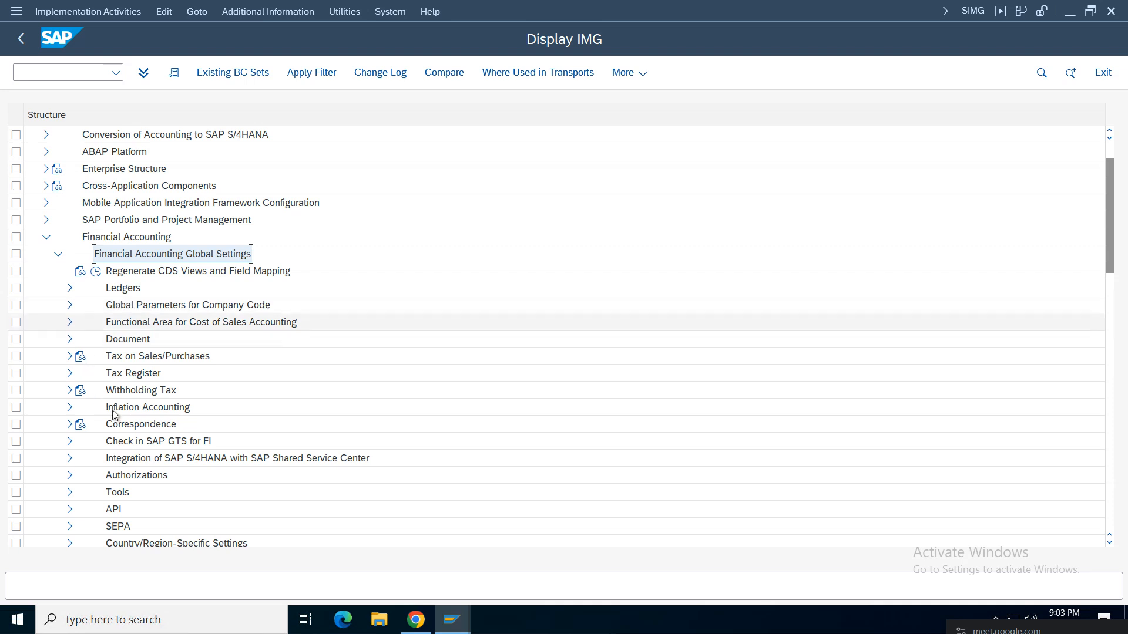
click(139, 356)
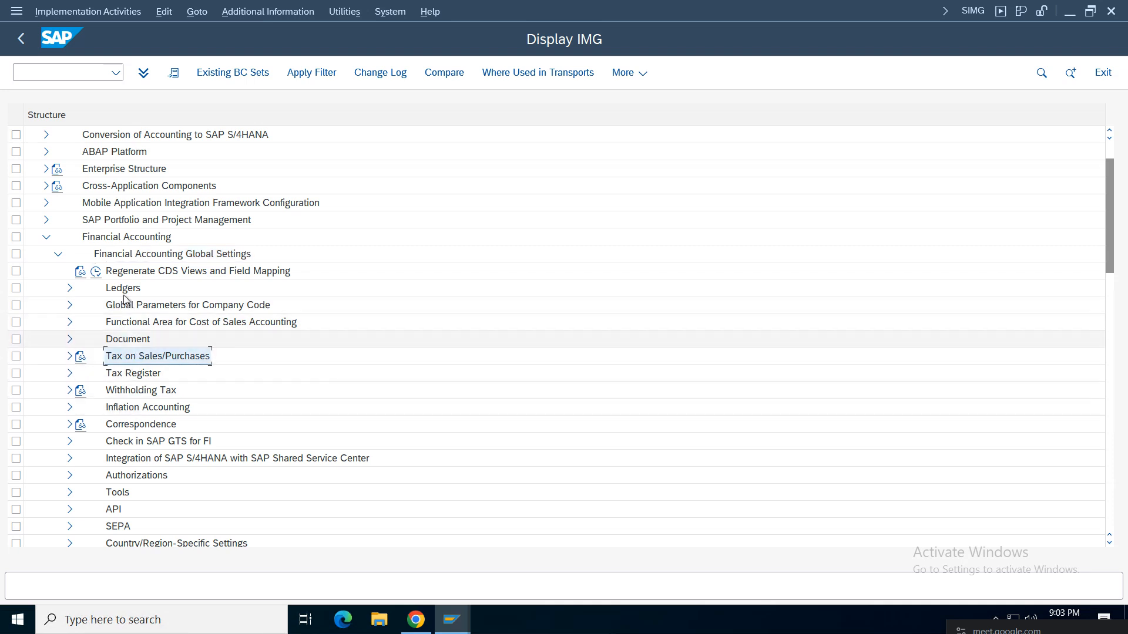
Expand Tax on Sales/Purchases and its Basic Settings, and open the Check Calculation Procedure activity.
click(69, 356)
click(147, 373)
click(81, 373)
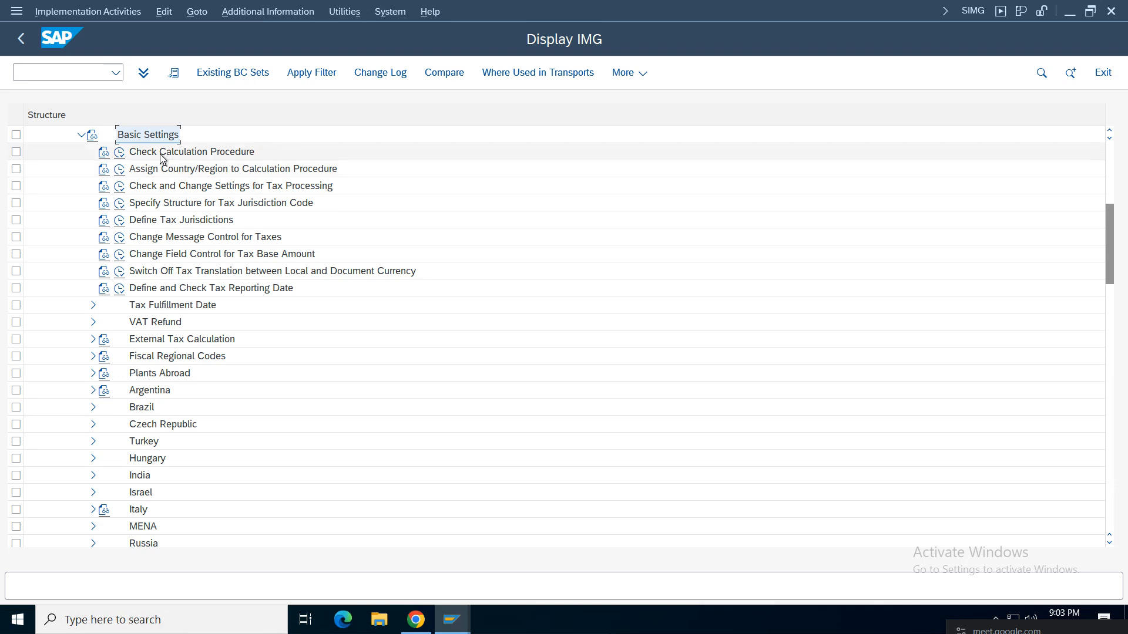
click(120, 155)
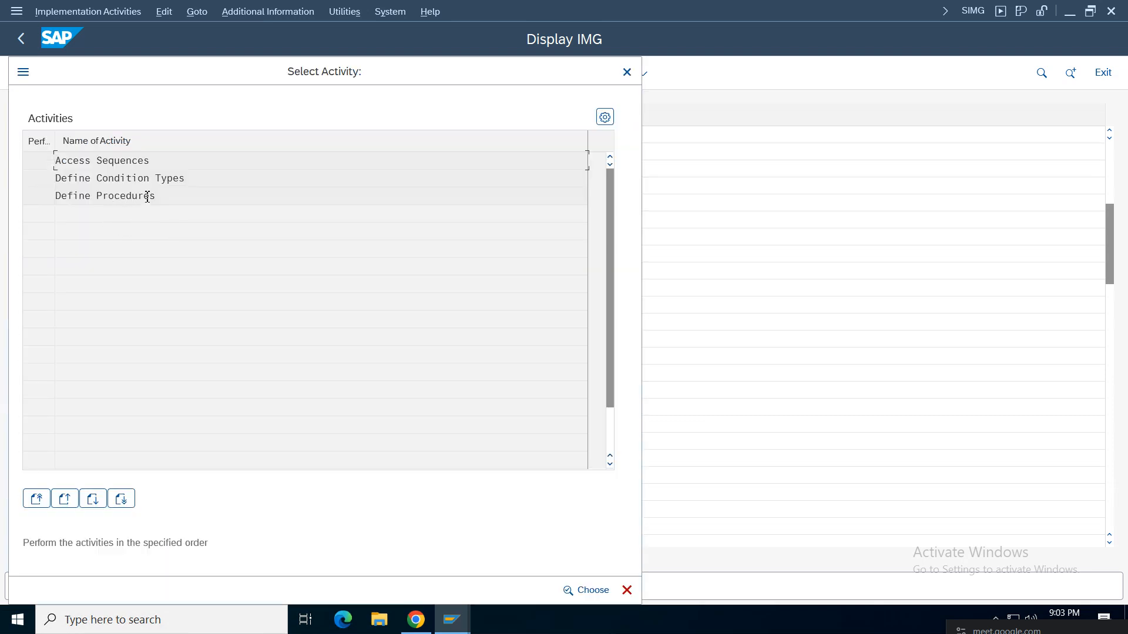
Check the Condition Types row in the notes spreadsheet, and open the Define Condition Types activity in SAP.
drag(224, 180, 54, 178)
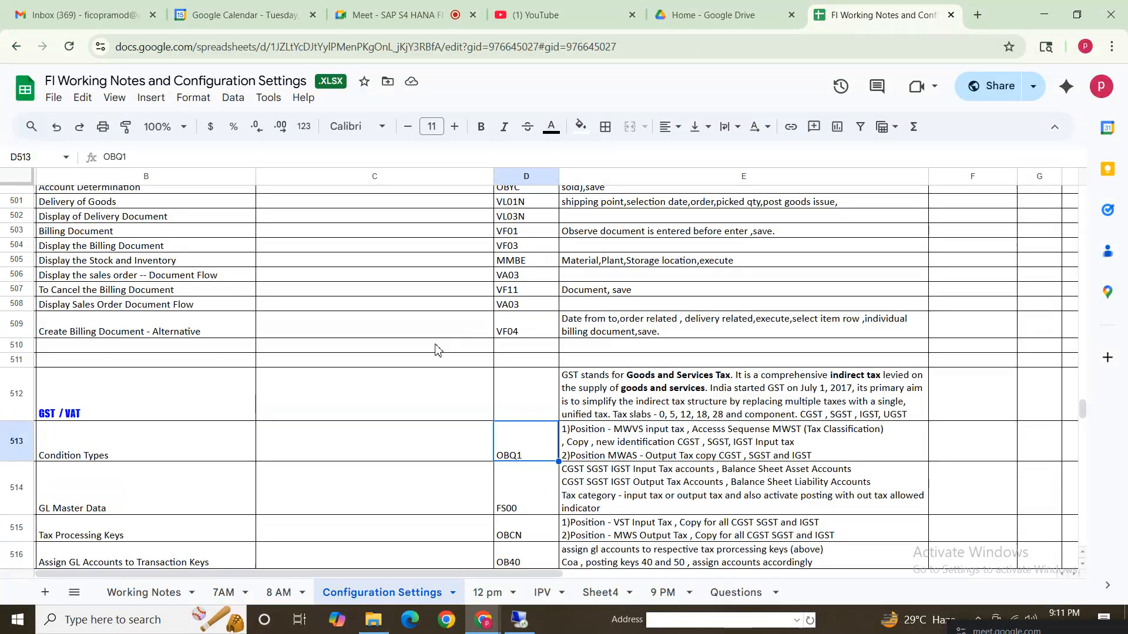
click(109, 453)
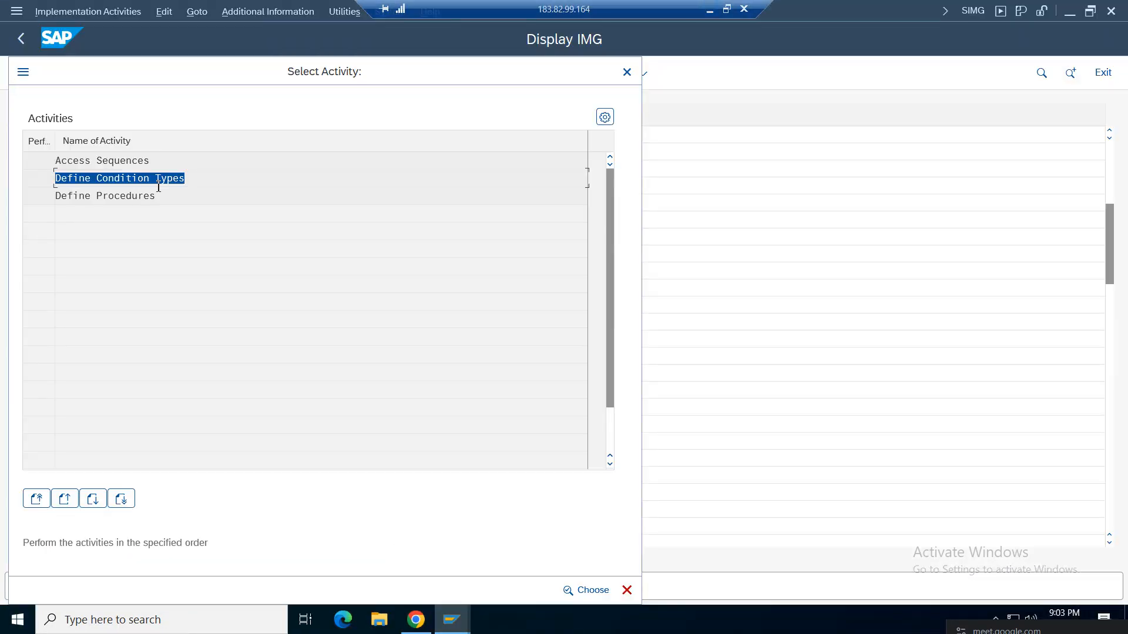
click(158, 179)
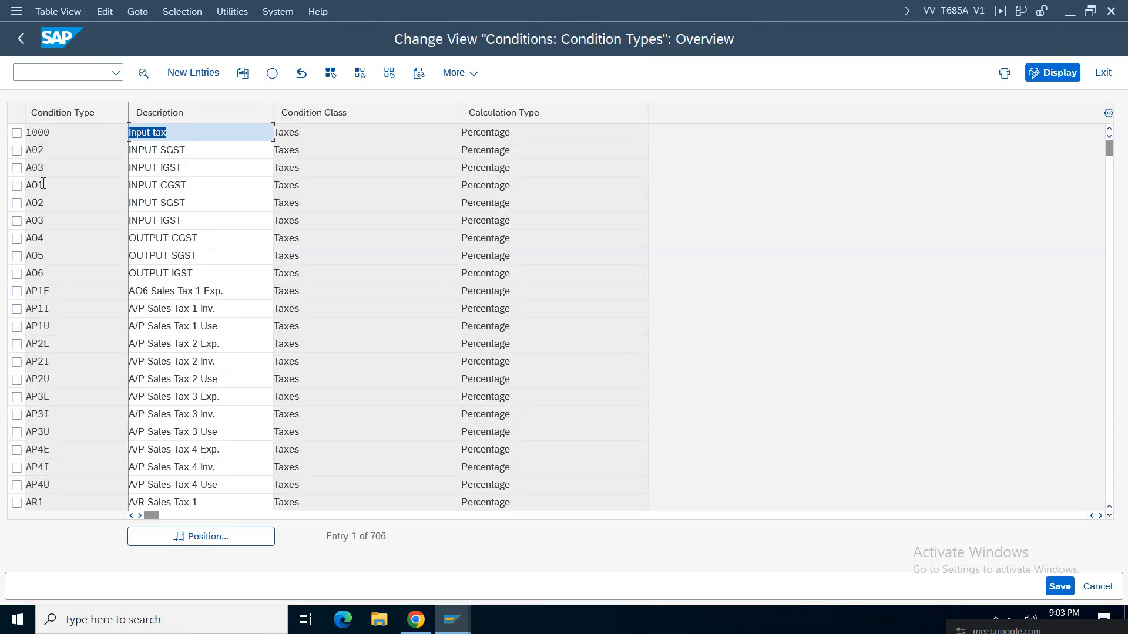
Position the condition types list on MWVS and select that input tax entry.
click(217, 542)
text(mw)
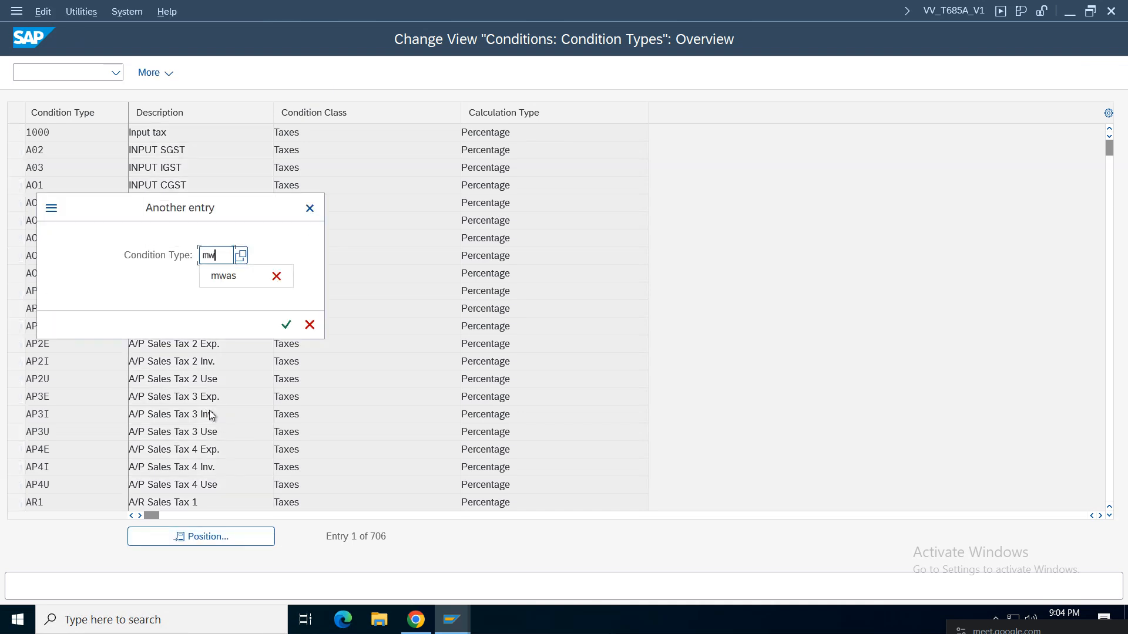
text(vs)
key(Return)
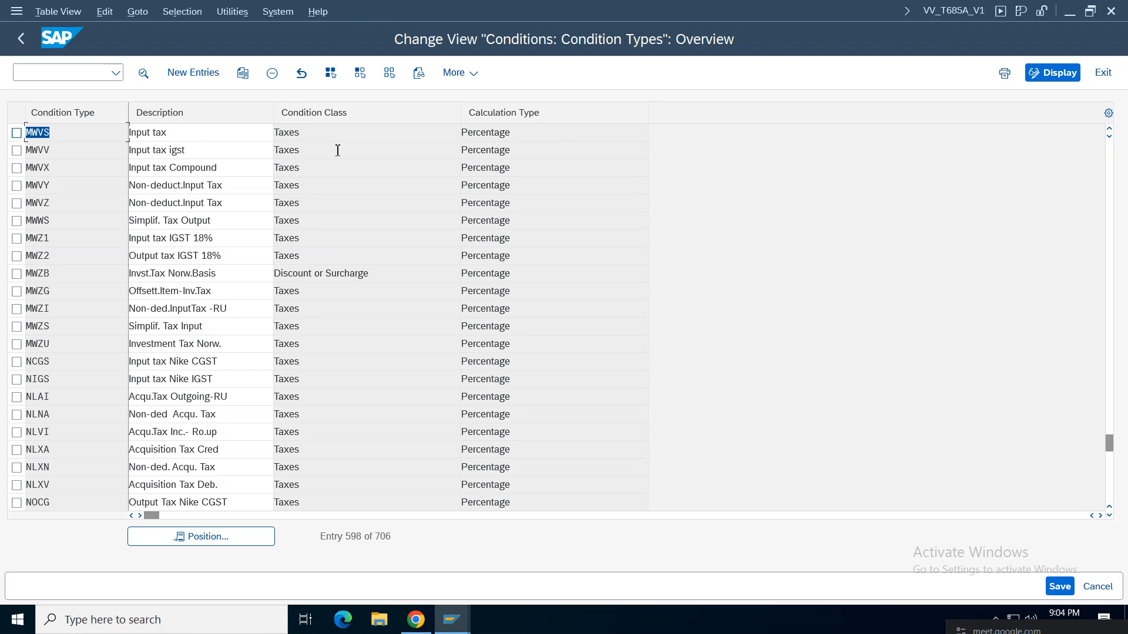
key(Tab)
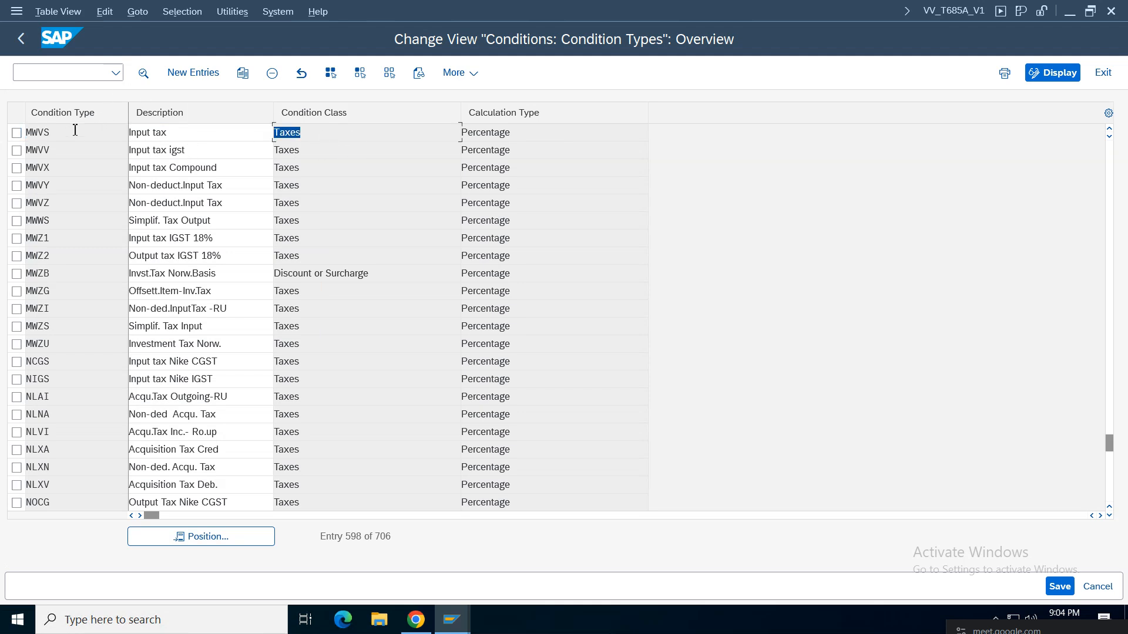
key(shift+Tab)
click(17, 134)
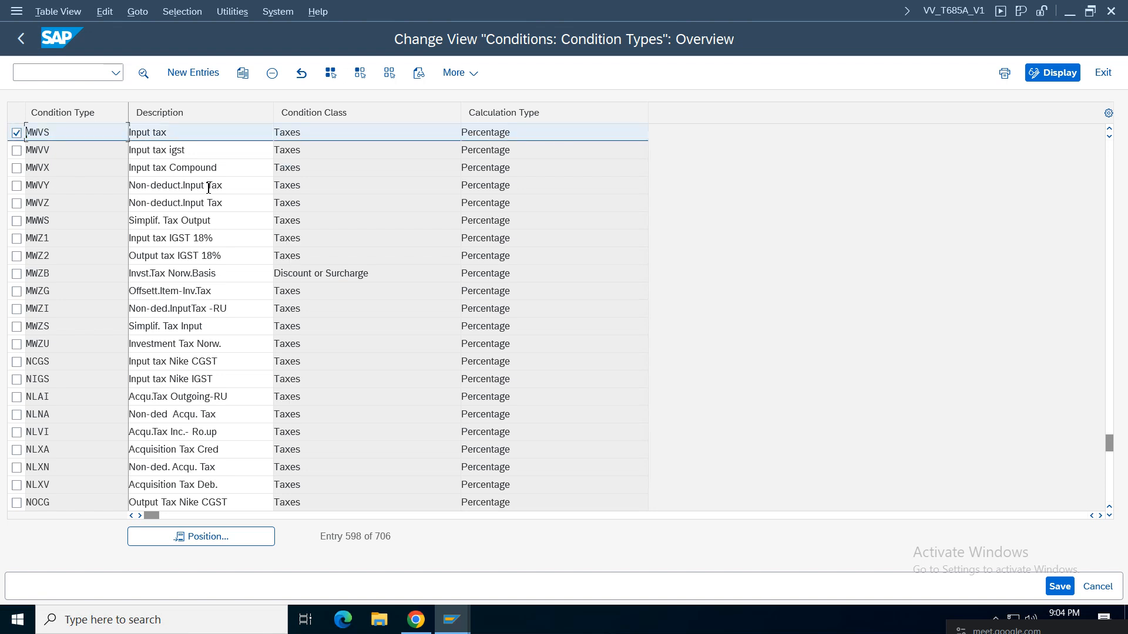
Start a copy of the selected MWVS entry and enter AMCI as the new condition type.
click(243, 72)
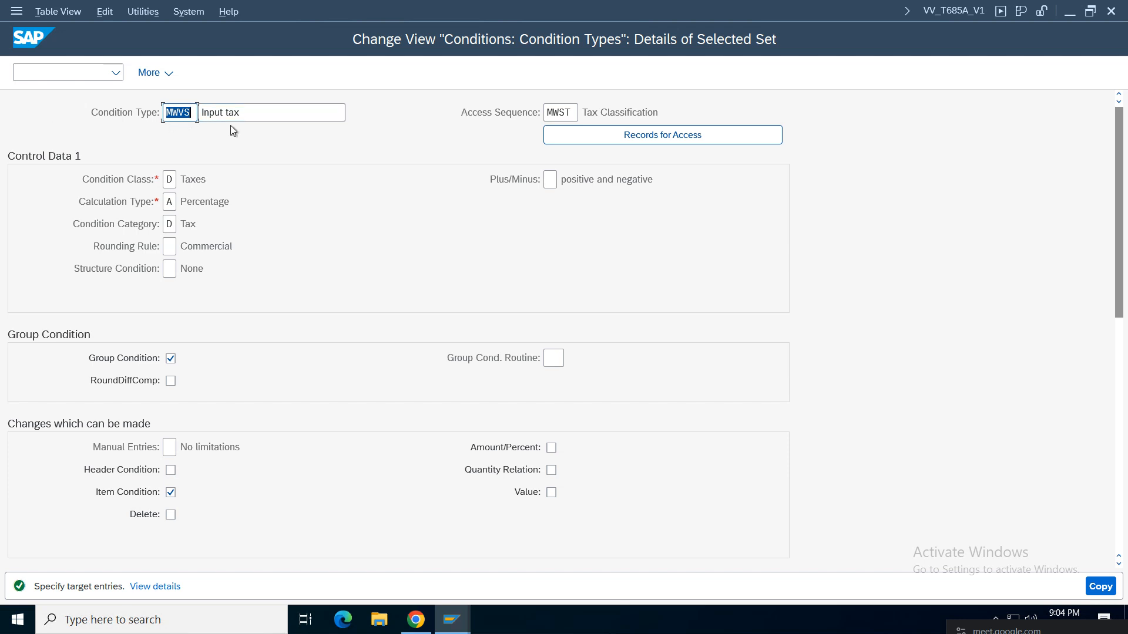
key(BackSpace)
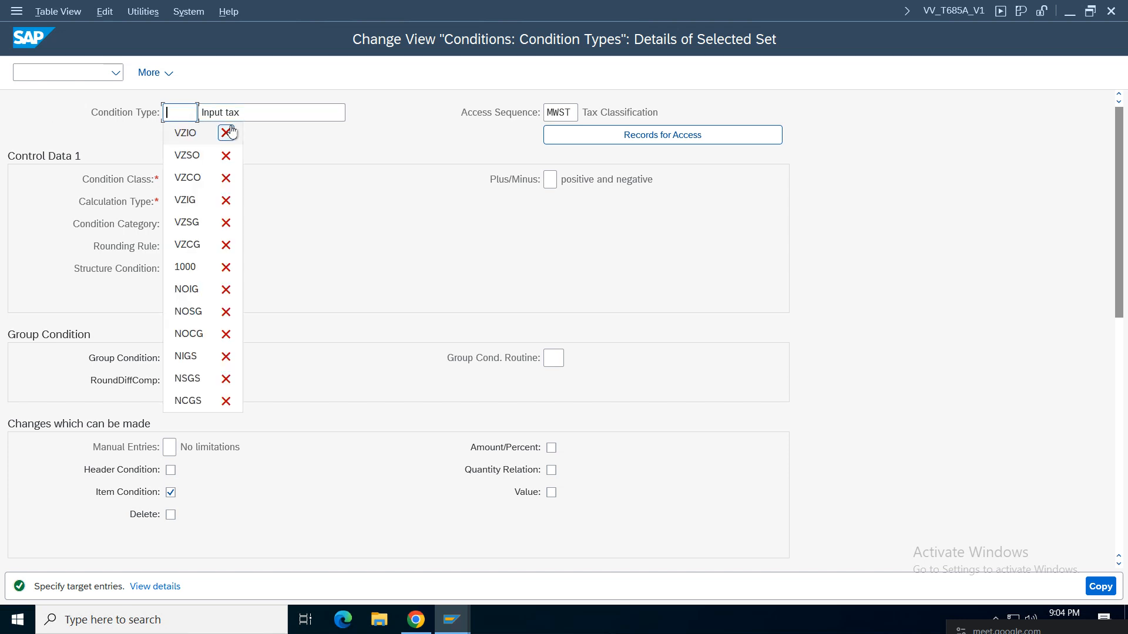
text(AM)
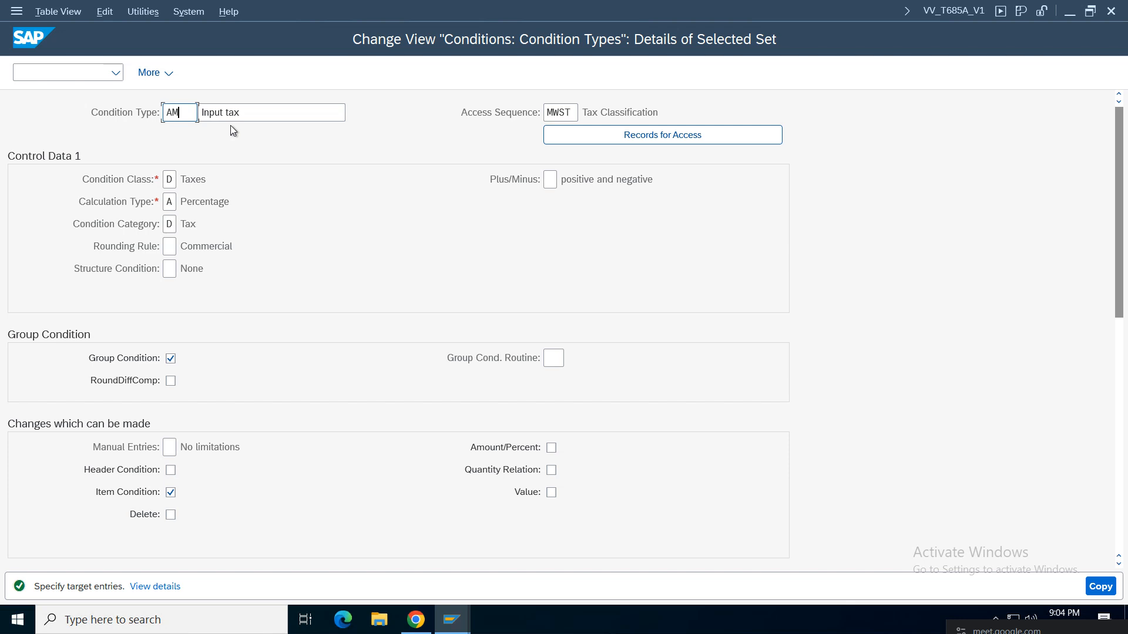
text(CG)
key(Left)
Set the new condition type's description to "Inptax for Am01 CGST" and complete the copy.
click(243, 114)
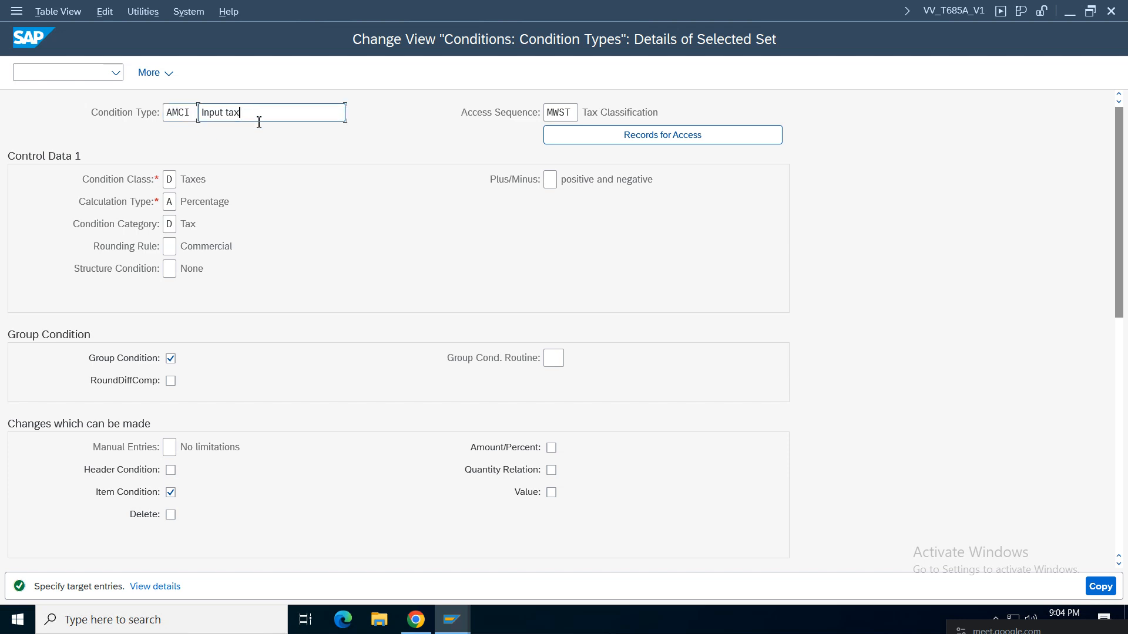
text(for Am01 C)
key(Delete)
key(Delete)
key(Delete)
key(Delete)
text(p)
click(307, 114)
text(GST)
click(1100, 586)
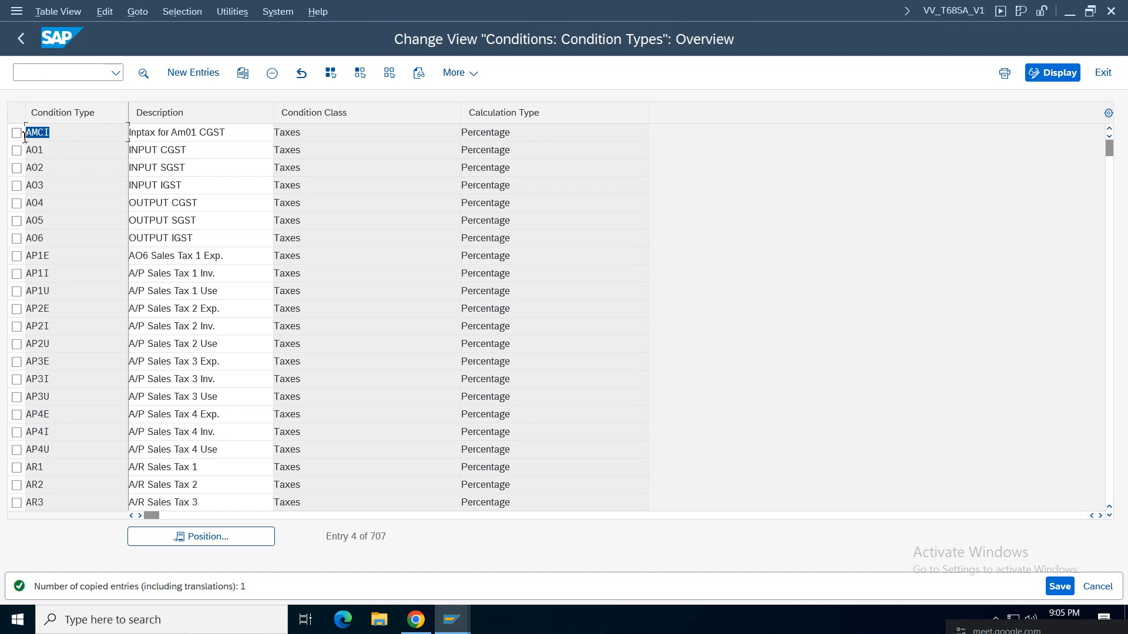
Copy condition type AMCI to AMSI with the description "Inptax for Am01 SGST".
click(57, 136)
drag(37, 134, 63, 135)
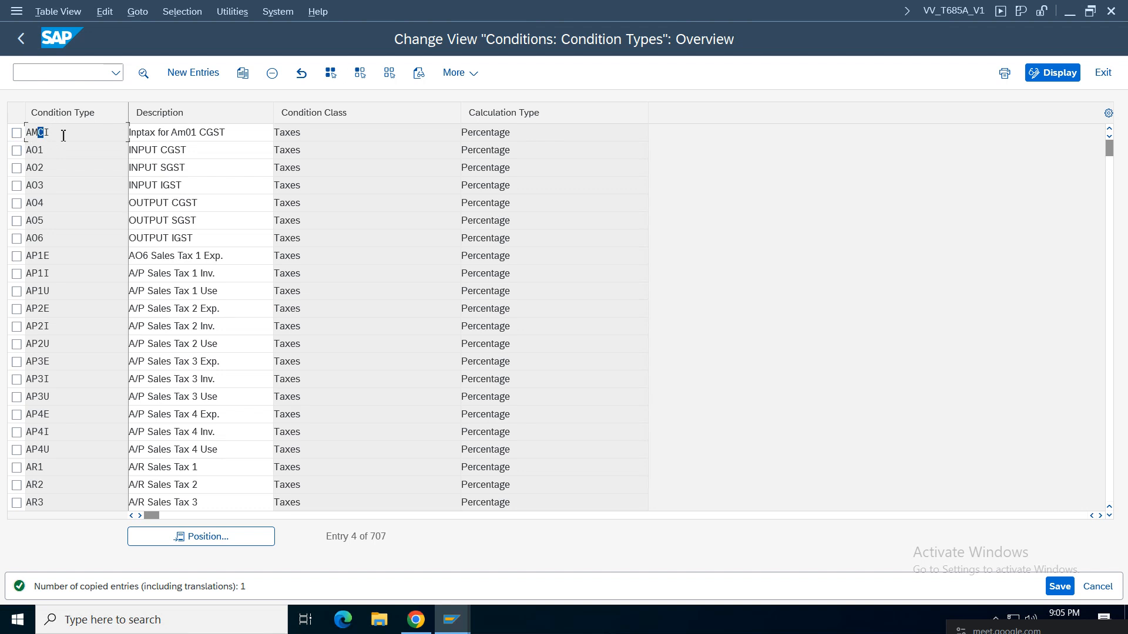
click(16, 133)
click(243, 73)
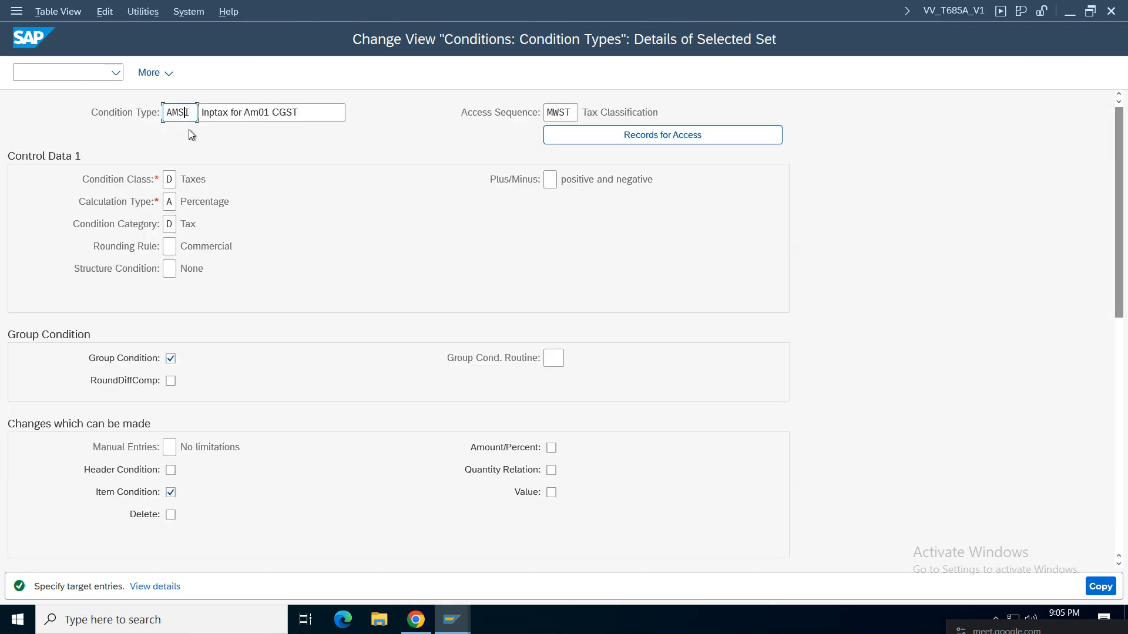
click(281, 112)
key(Return)
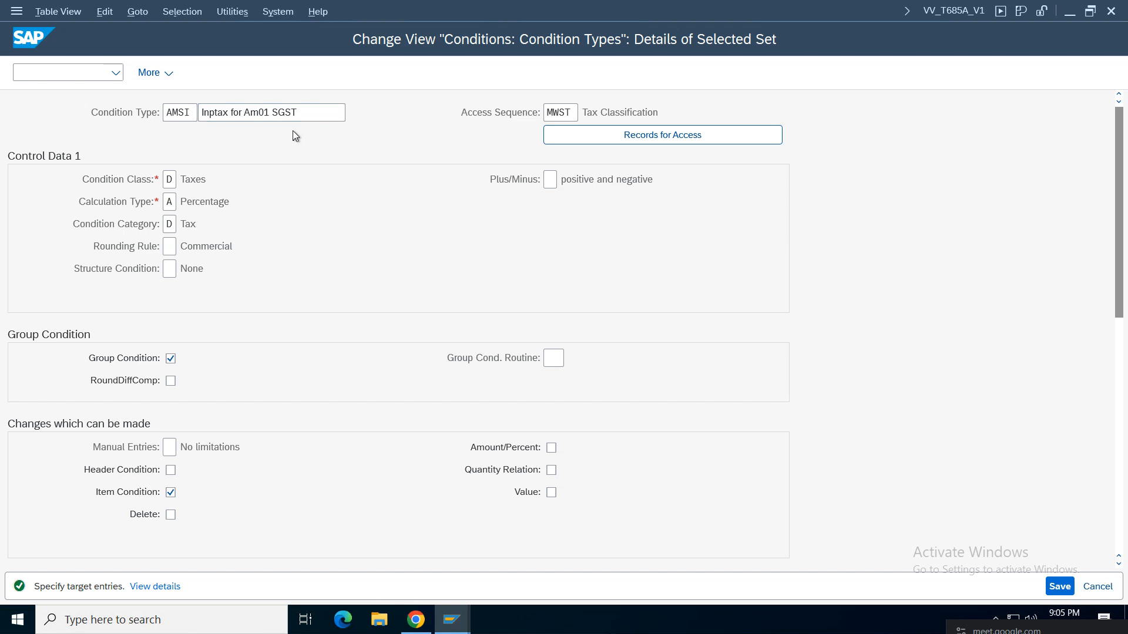
Copy condition type AMSI to AMII with the description "Inptax for Am01 IGST".
click(17, 133)
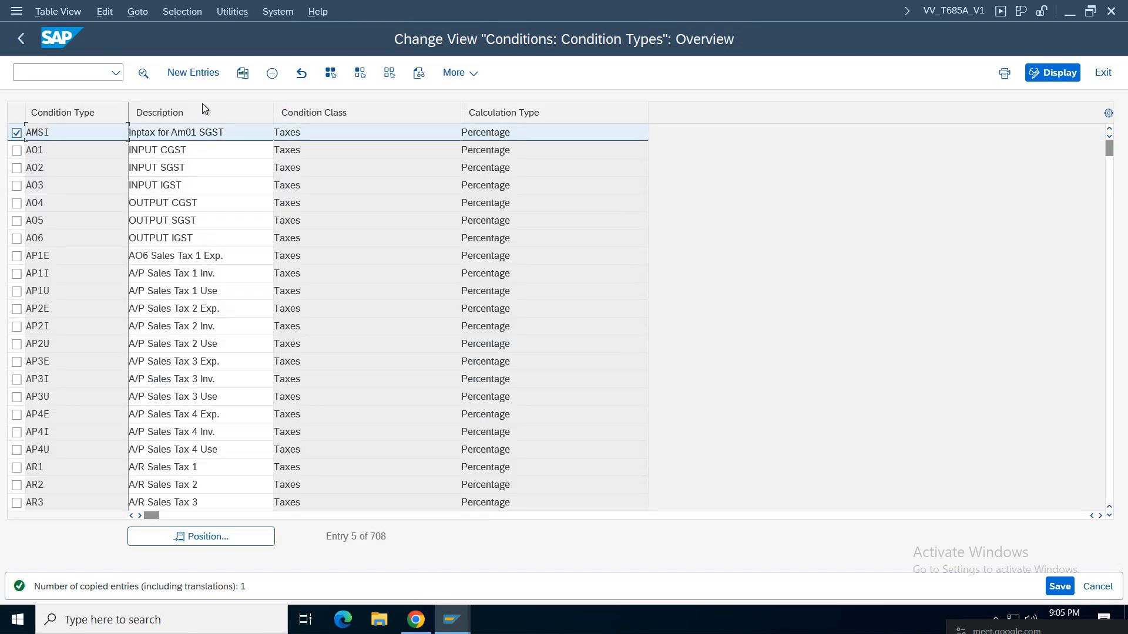
click(242, 72)
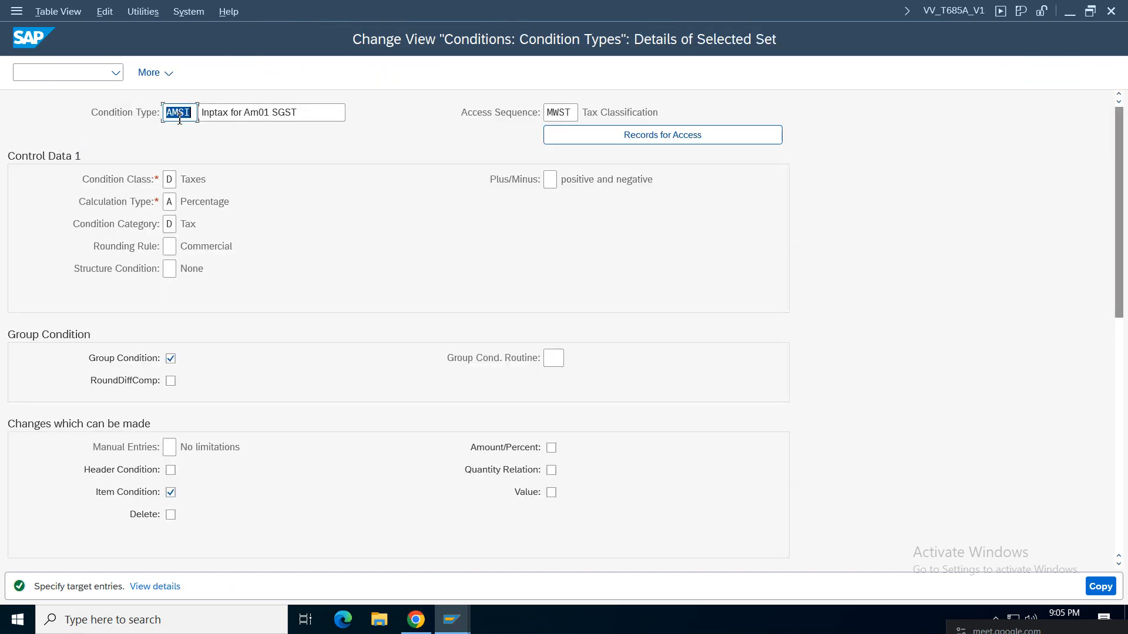
click(179, 115)
click(289, 115)
key(BackSpace)
text(I)
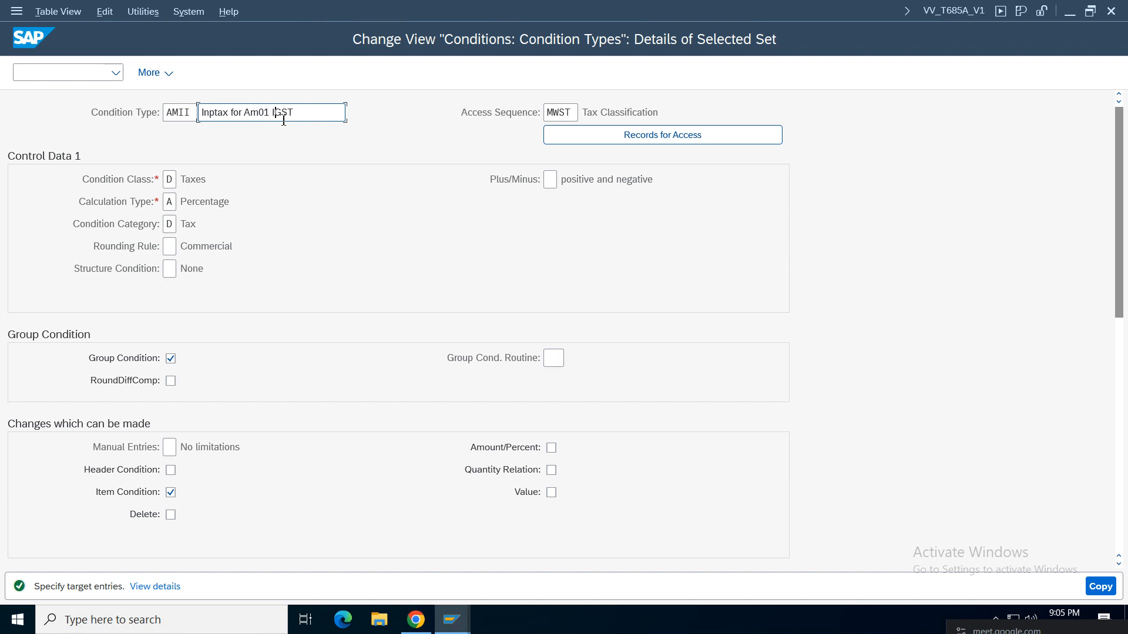
key(Return)
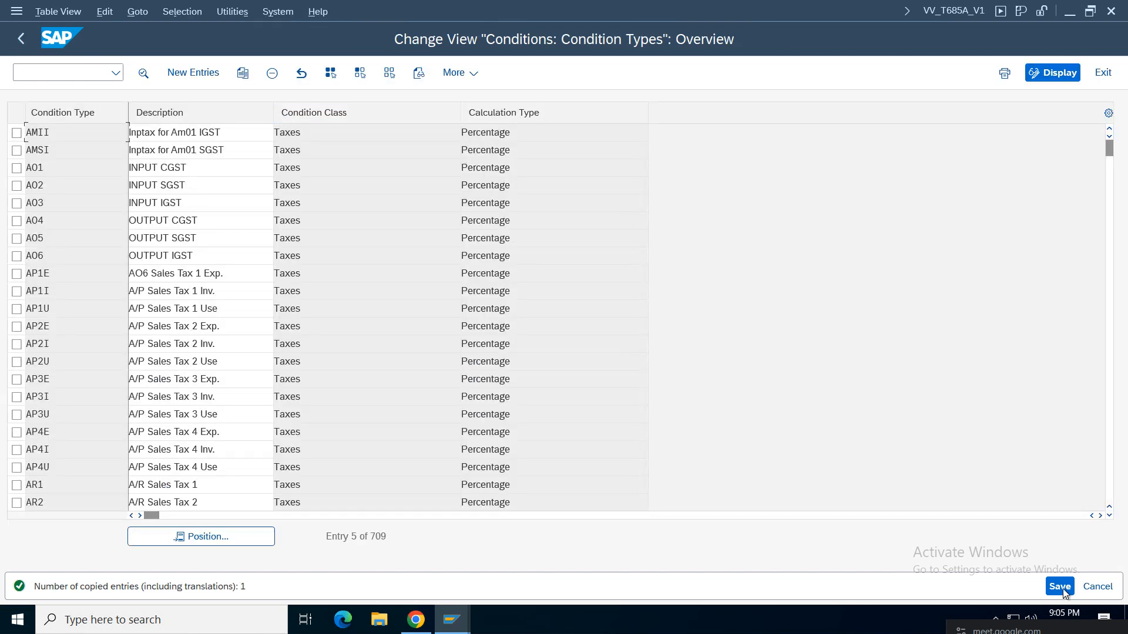
Save the new condition types in the Amazon Group customizing request, found by searching own requests for "amazon".
click(1060, 586)
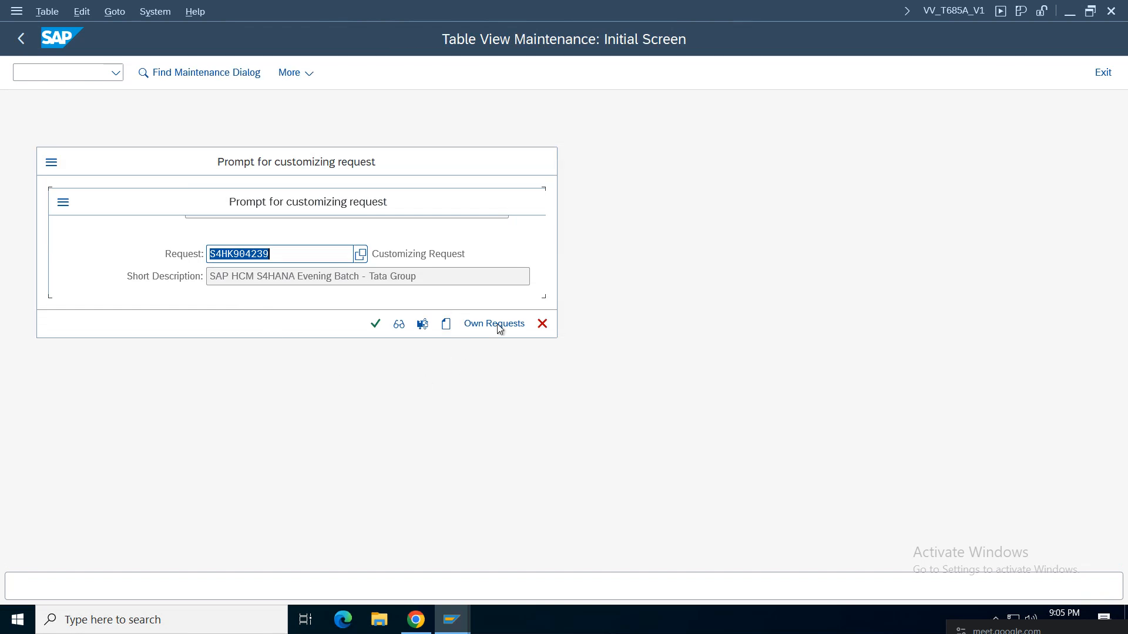
click(497, 325)
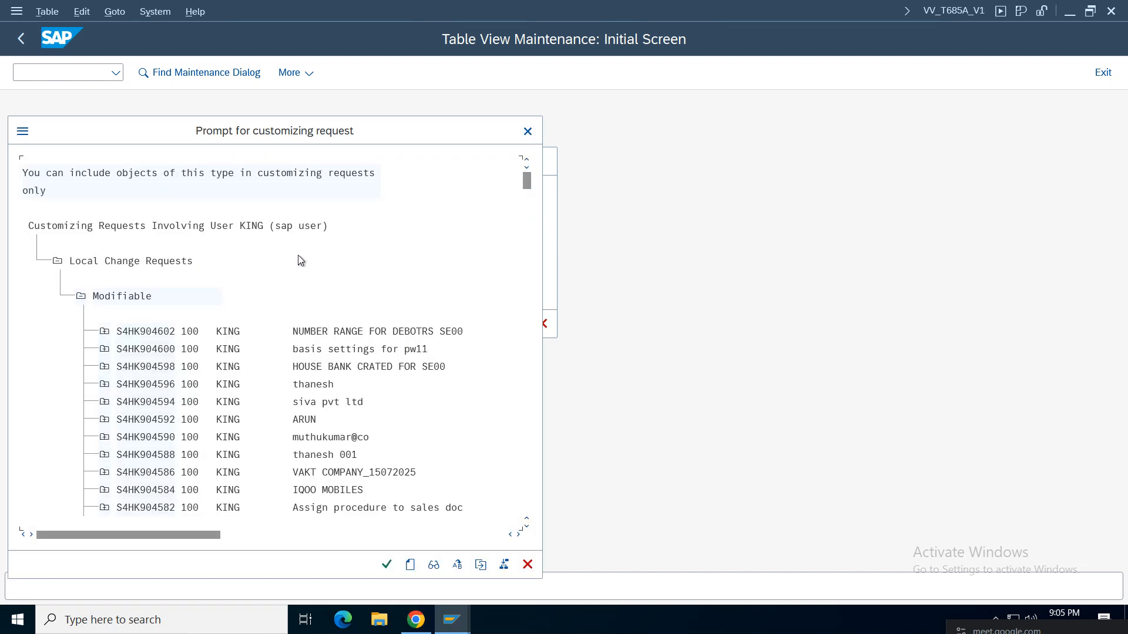
click(434, 565)
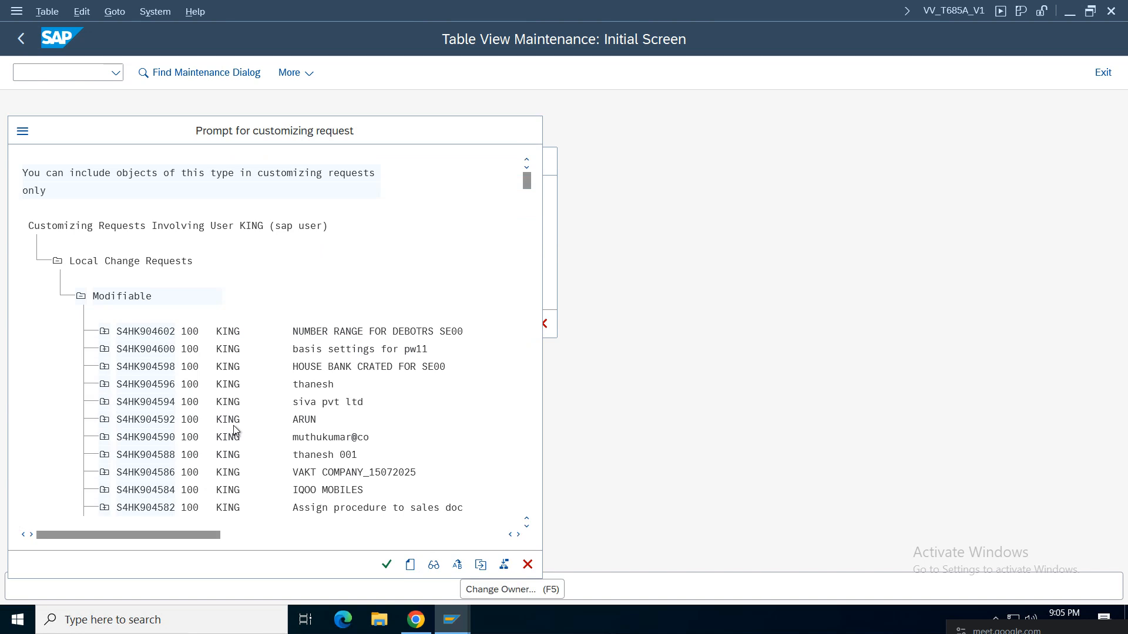
text(amazon)
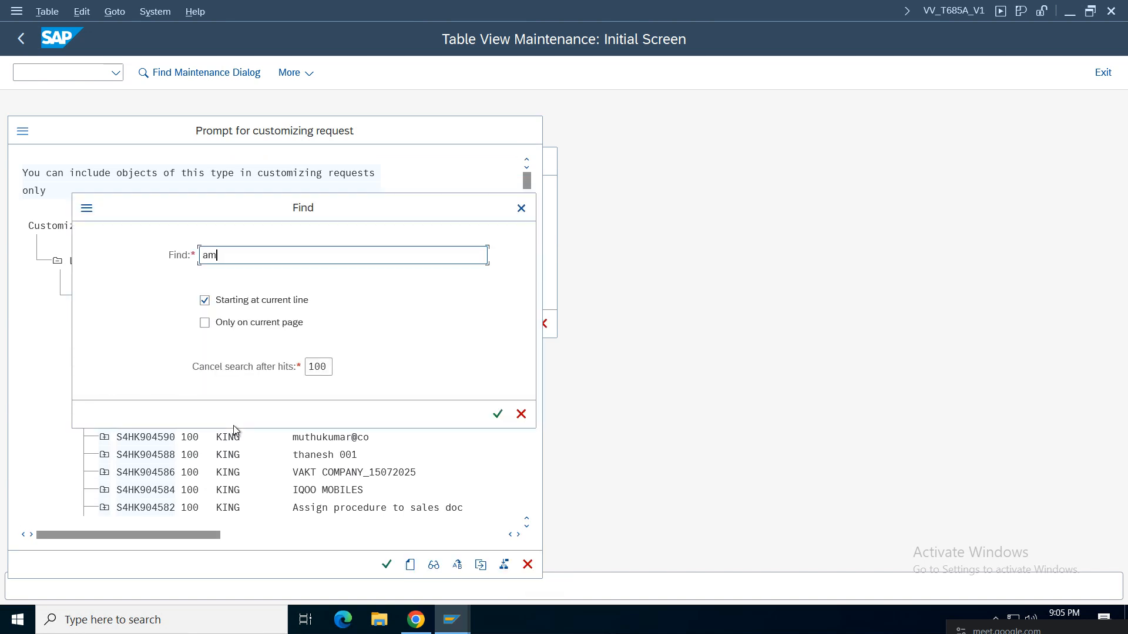
key(Return)
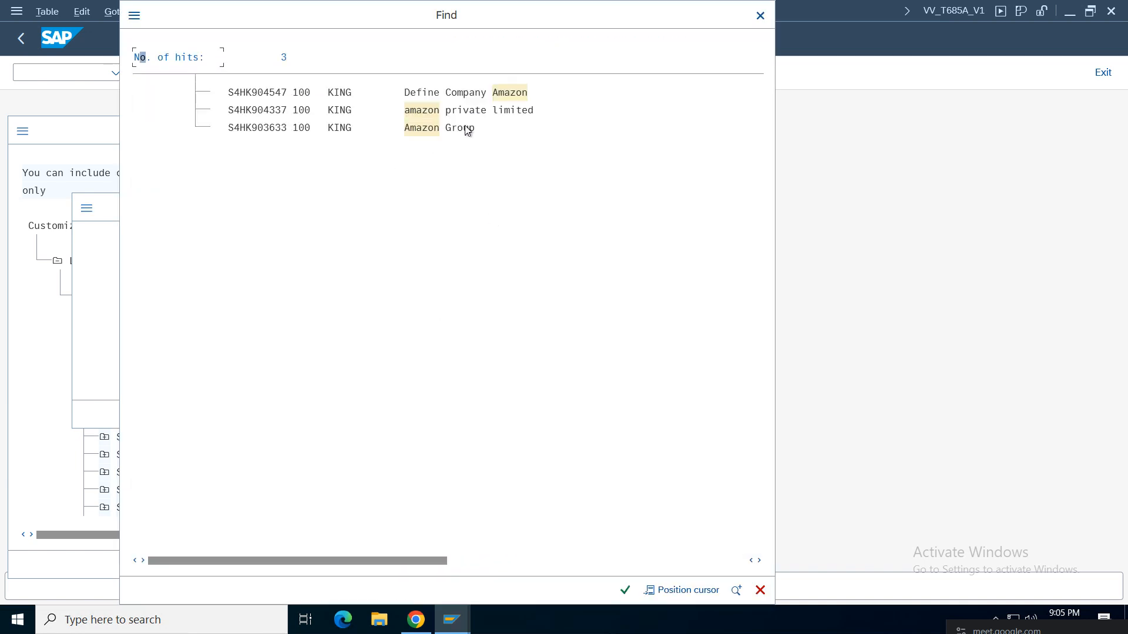
double_click(434, 134)
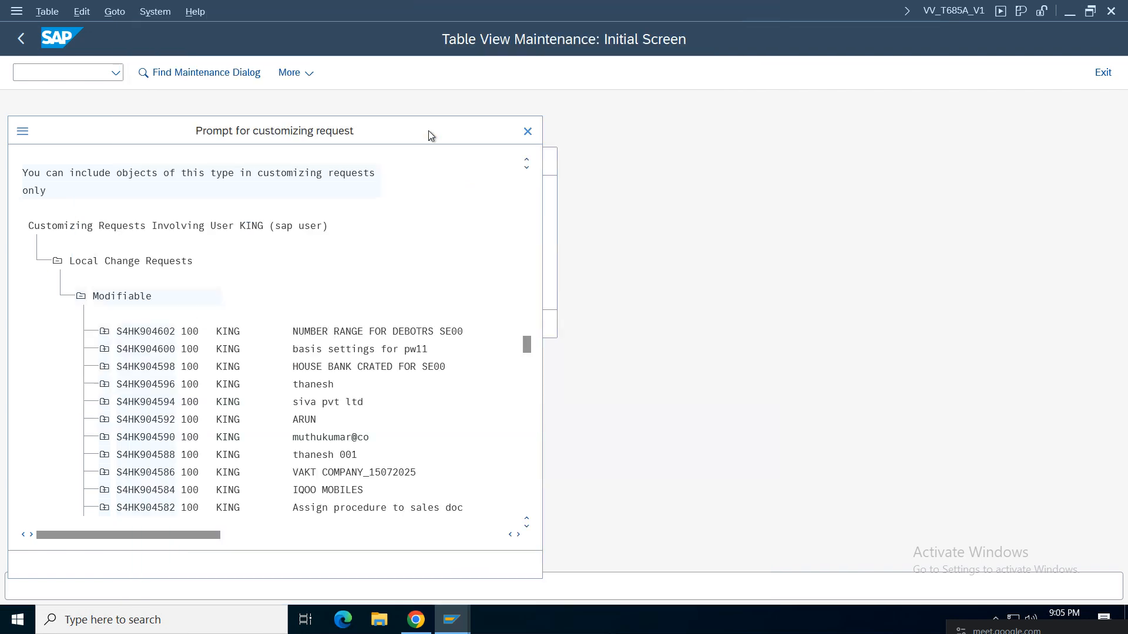
double_click(320, 209)
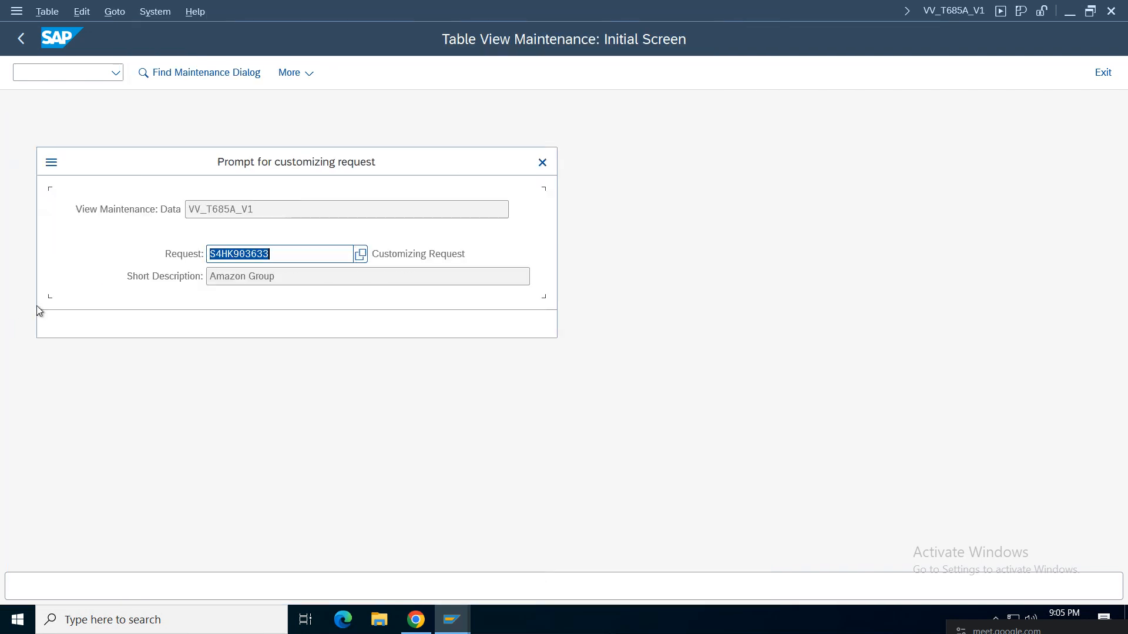
click(375, 323)
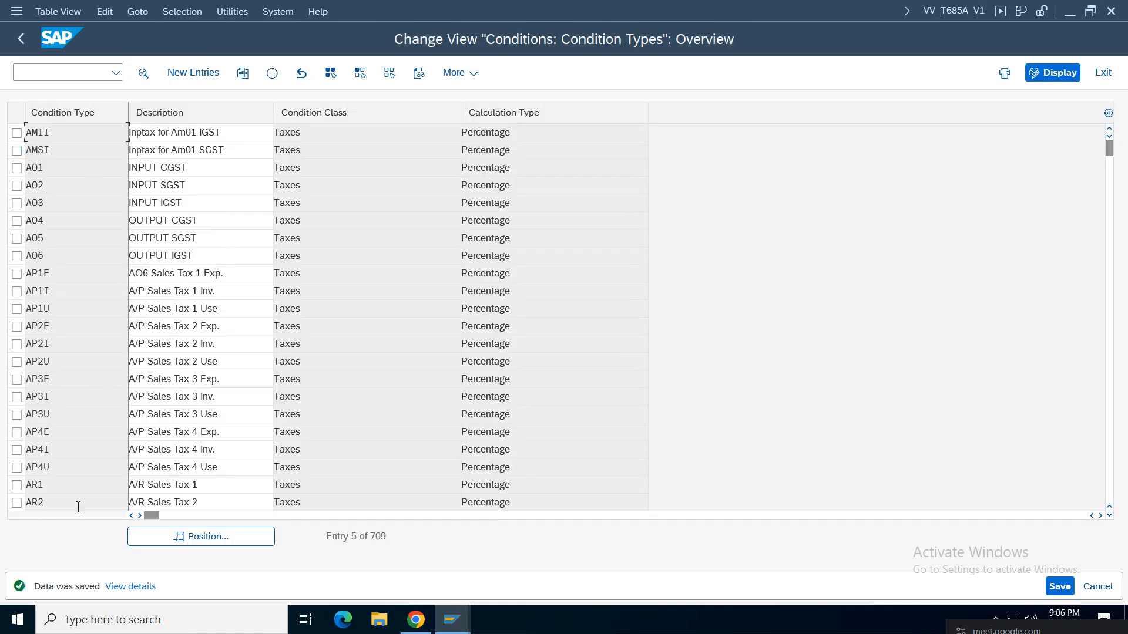
Position the condition types list on MWAS, the output tax entry.
click(212, 536)
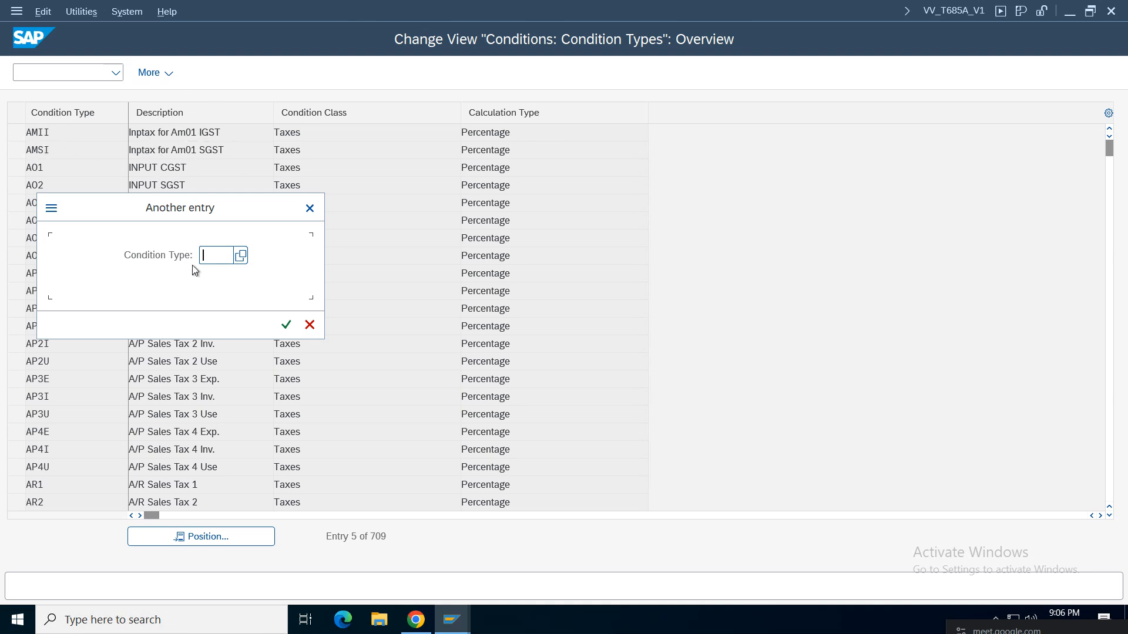
click(211, 259)
click(224, 276)
double_click(225, 257)
click(224, 257)
key(BackSpace)
text(as)
key(Return)
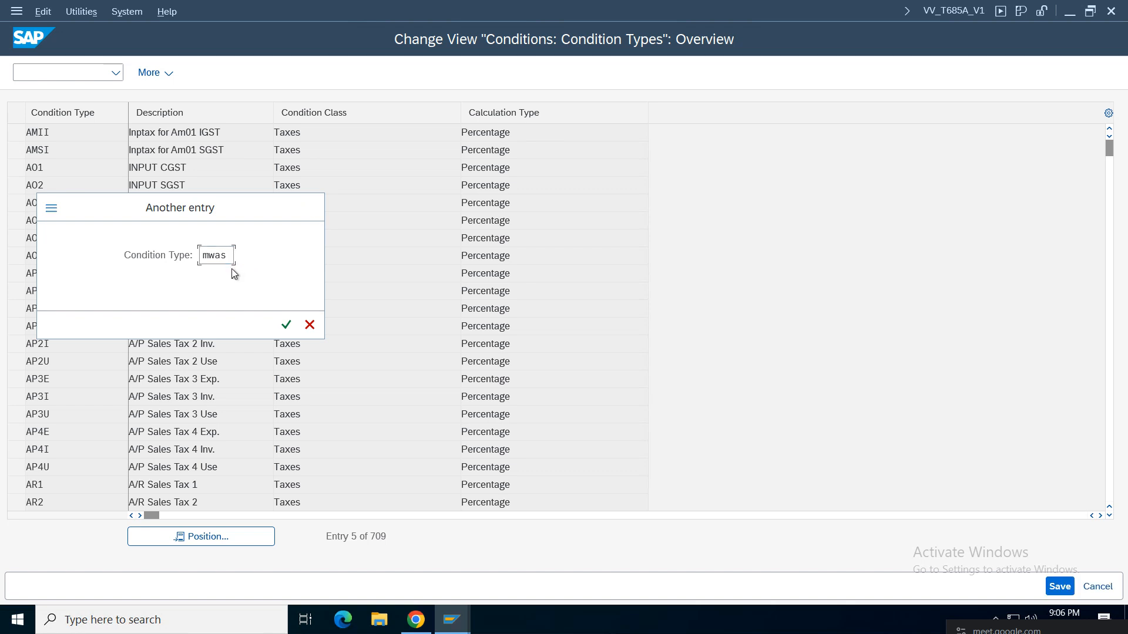
key(Tab)
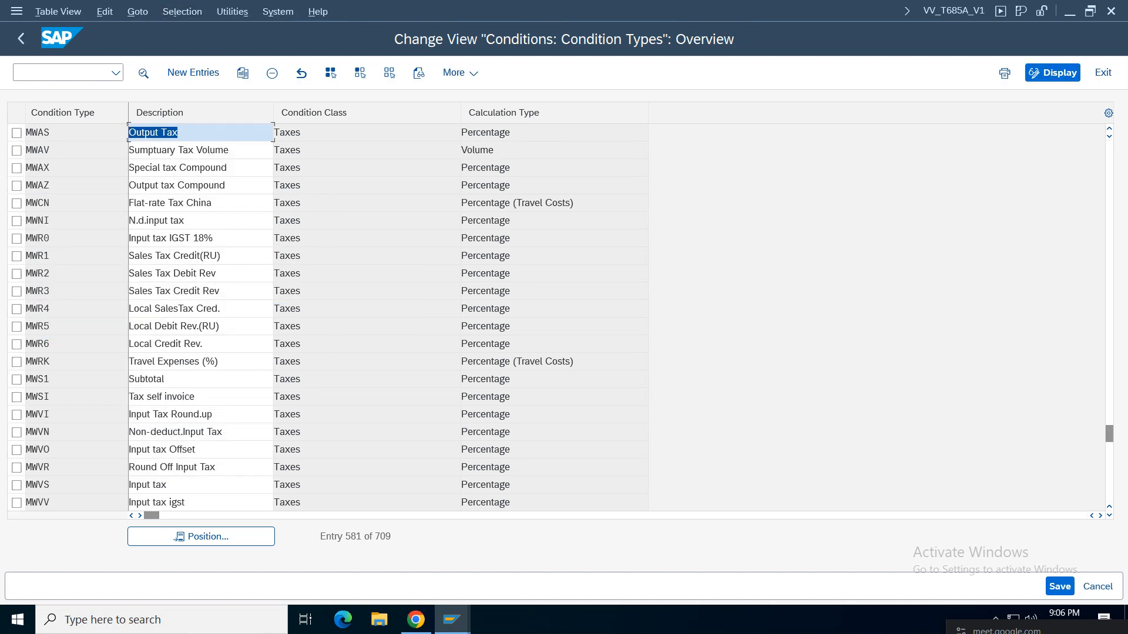
Copy condition type MWAS to AMCO with the description "Output Tax CGST AM01".
click(17, 133)
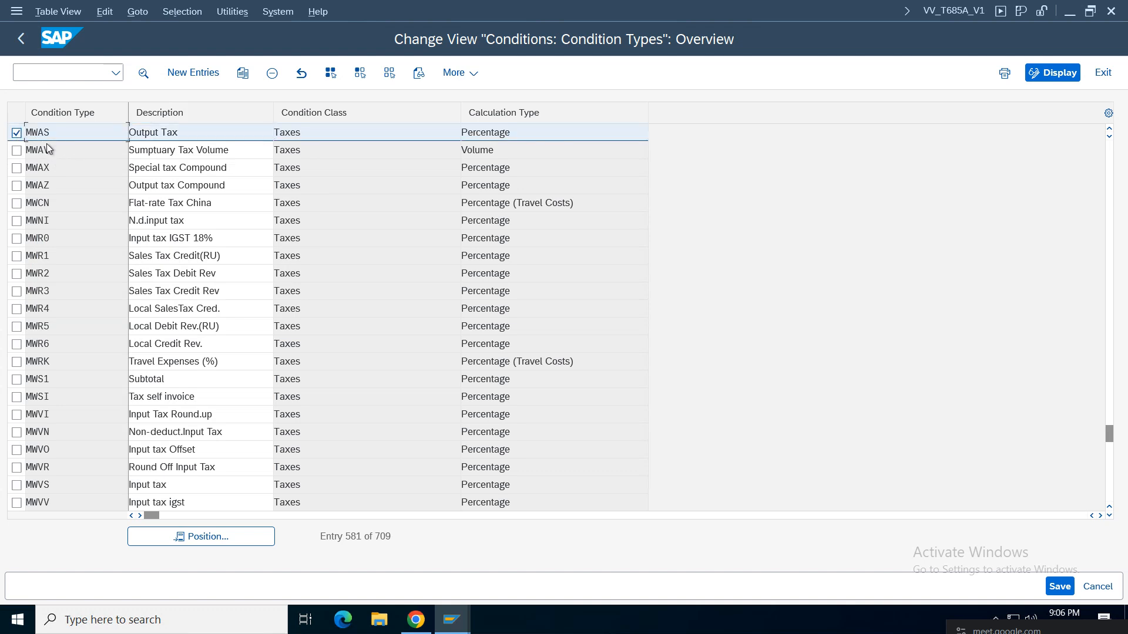
click(243, 73)
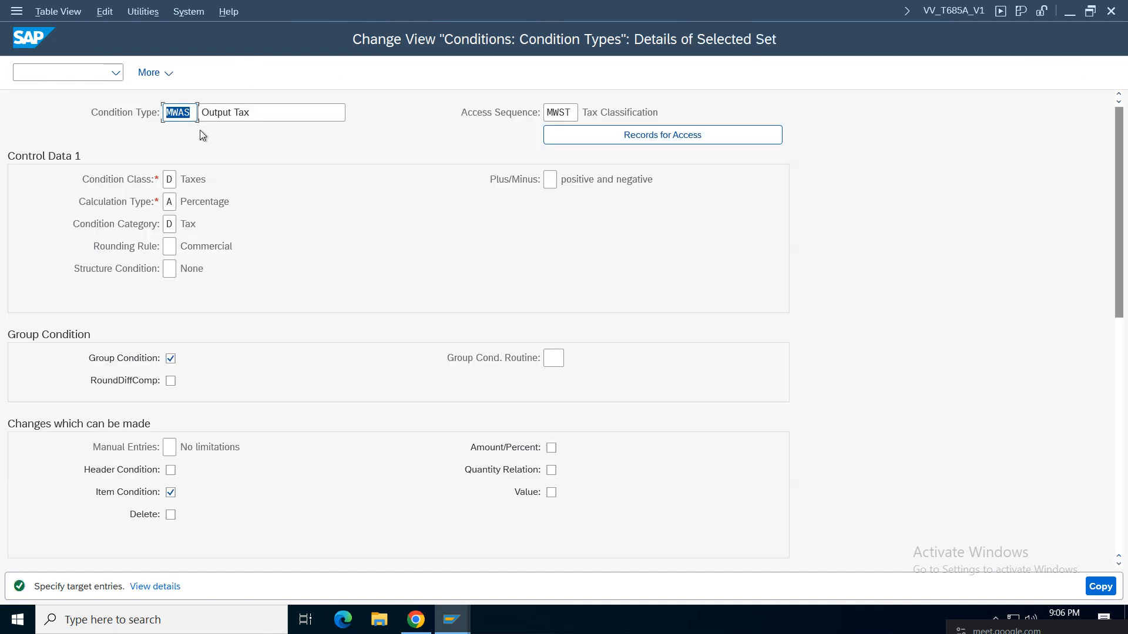
key(BackSpace)
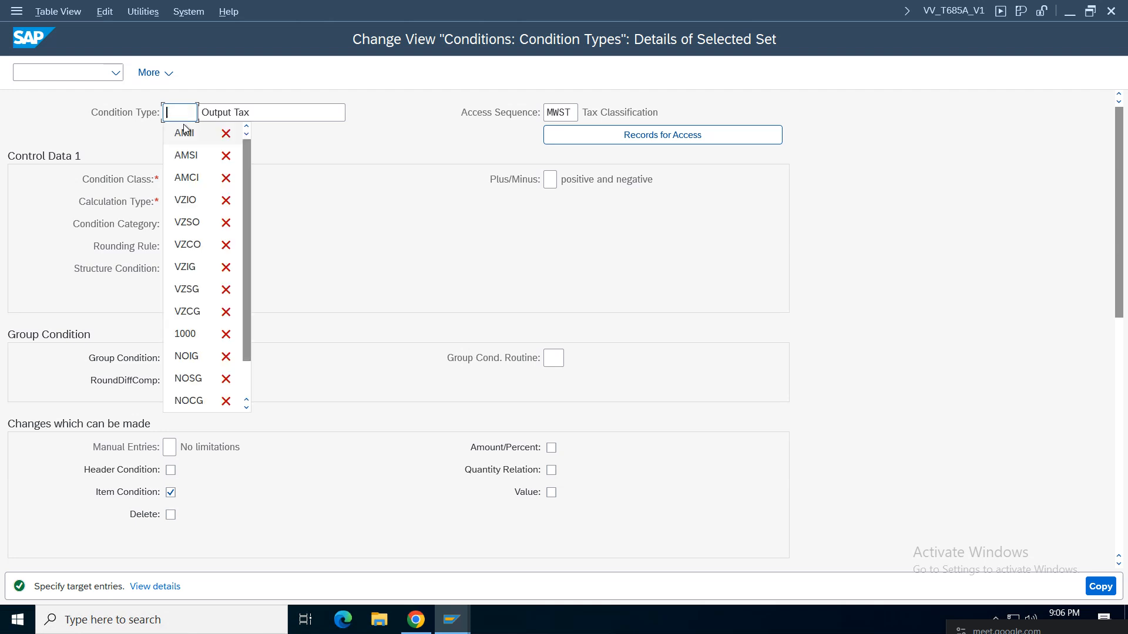
click(187, 178)
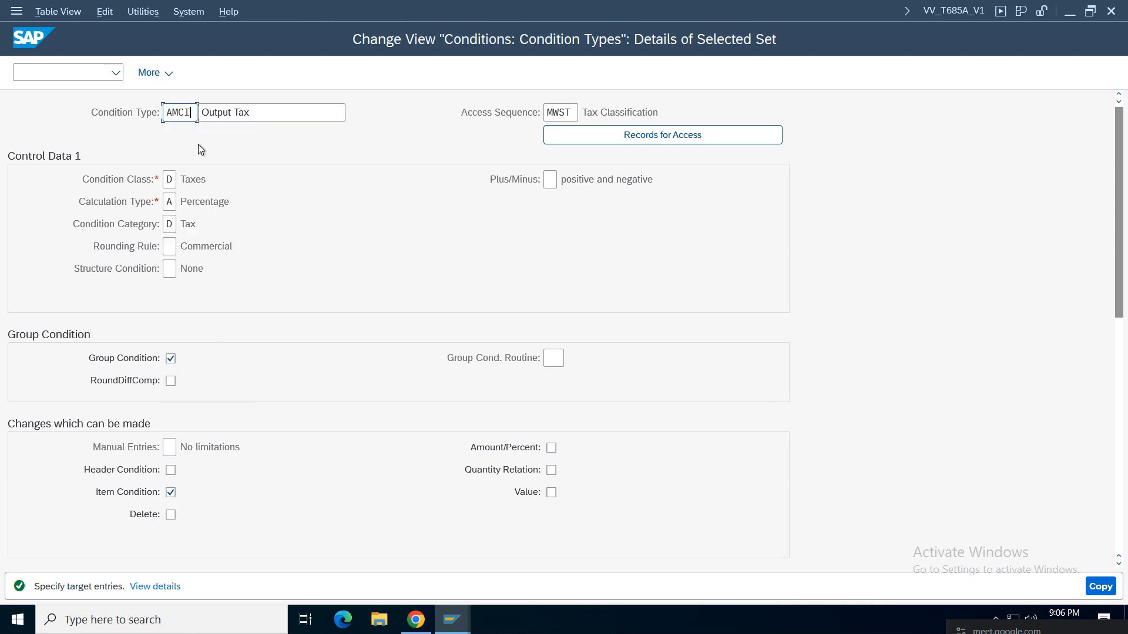
key(BackSpace)
text(0)
click(190, 112)
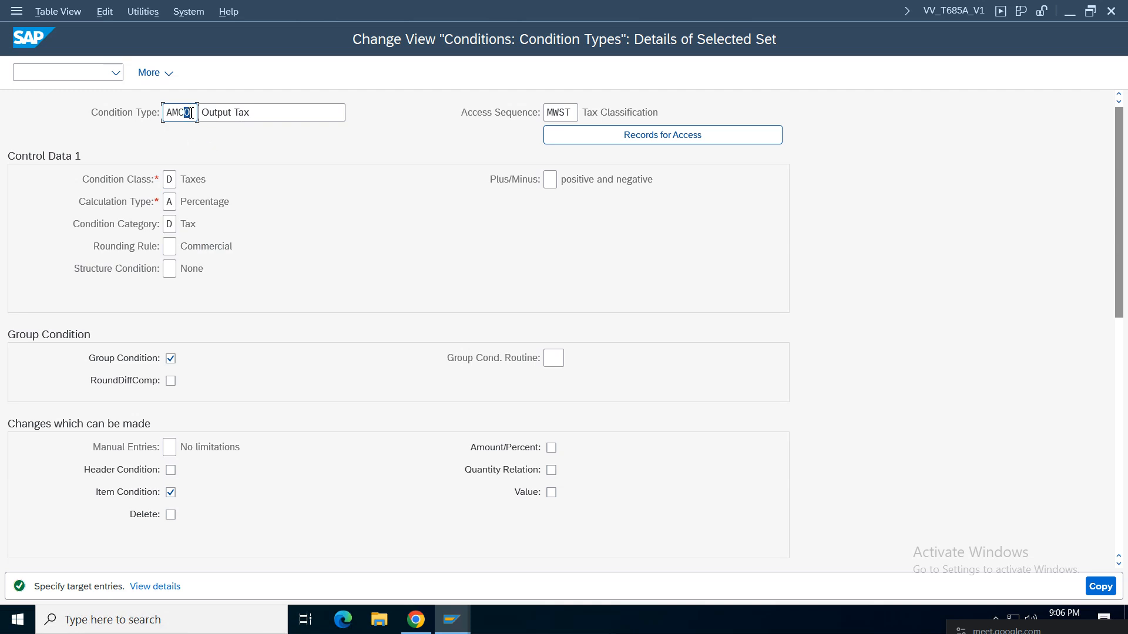
click(279, 113)
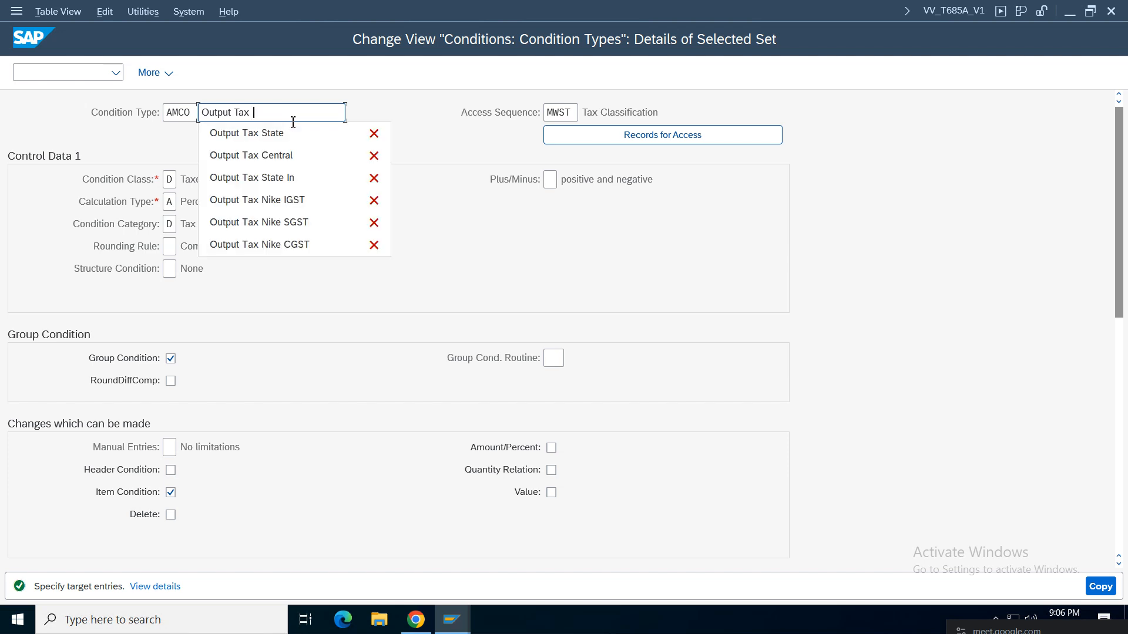
text(CGST AM01)
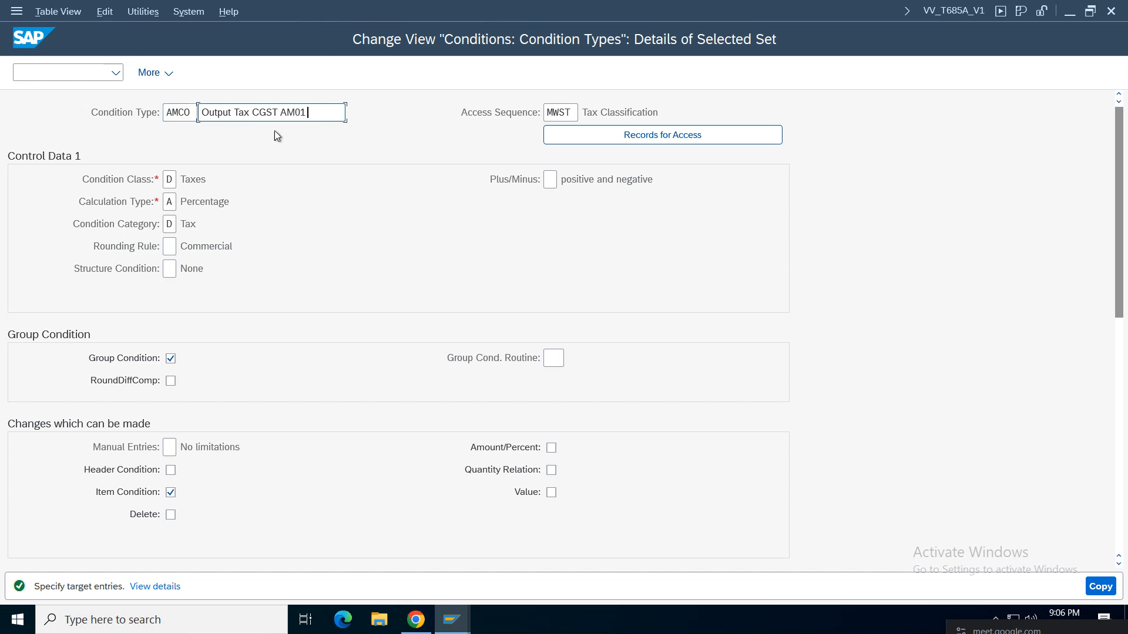
click(1100, 586)
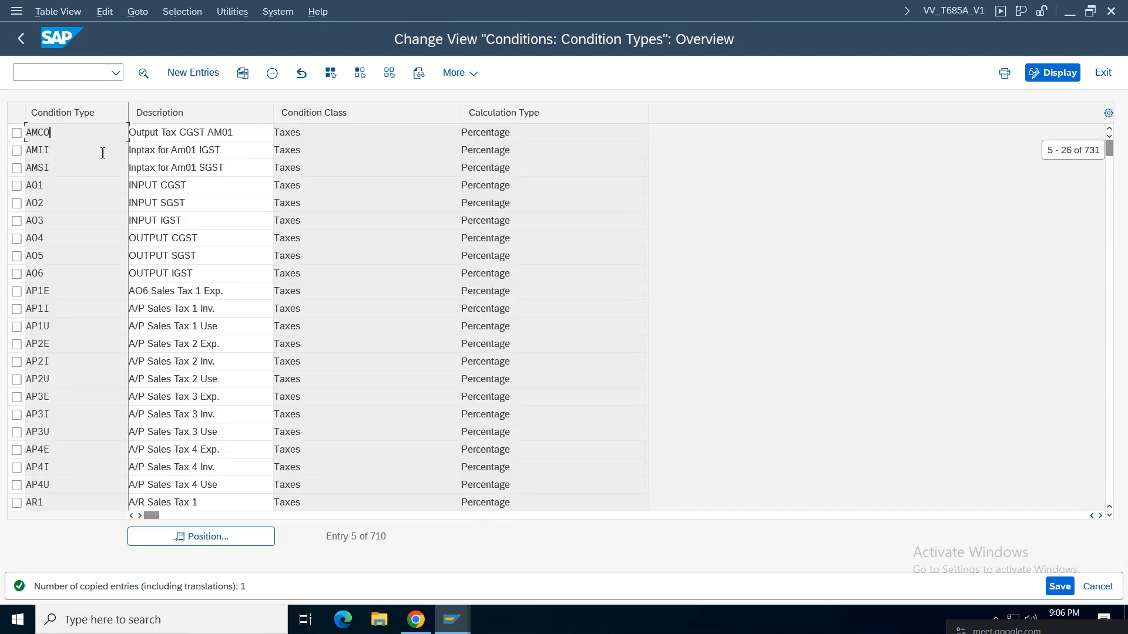
Copy condition type AMCO to AMSO with the description "Output Tax SGST AM01".
click(16, 133)
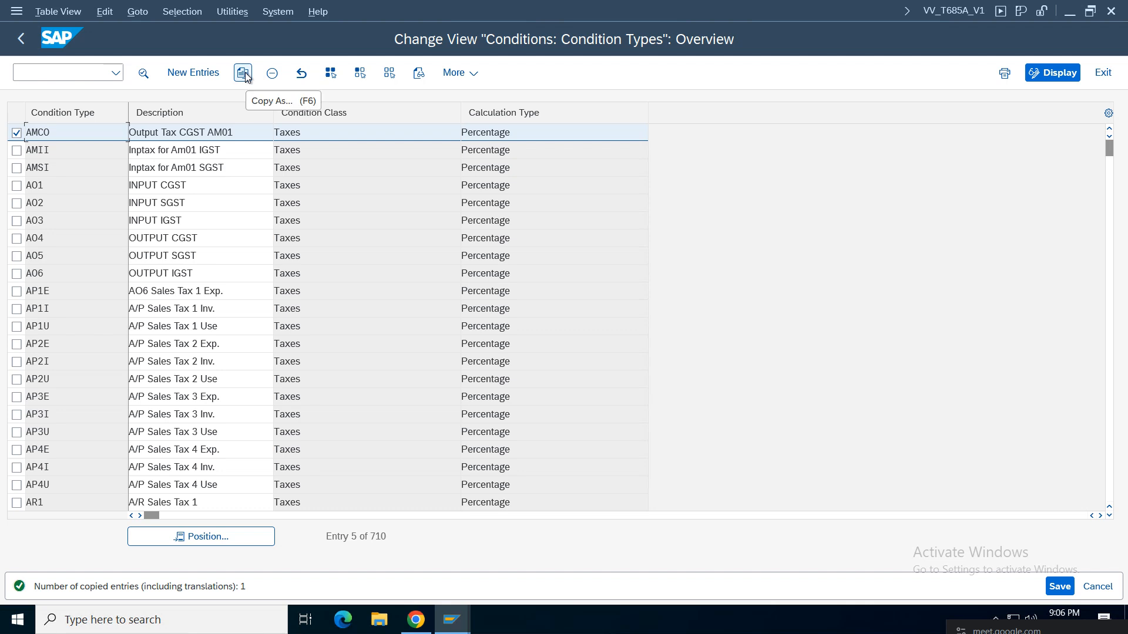
click(243, 73)
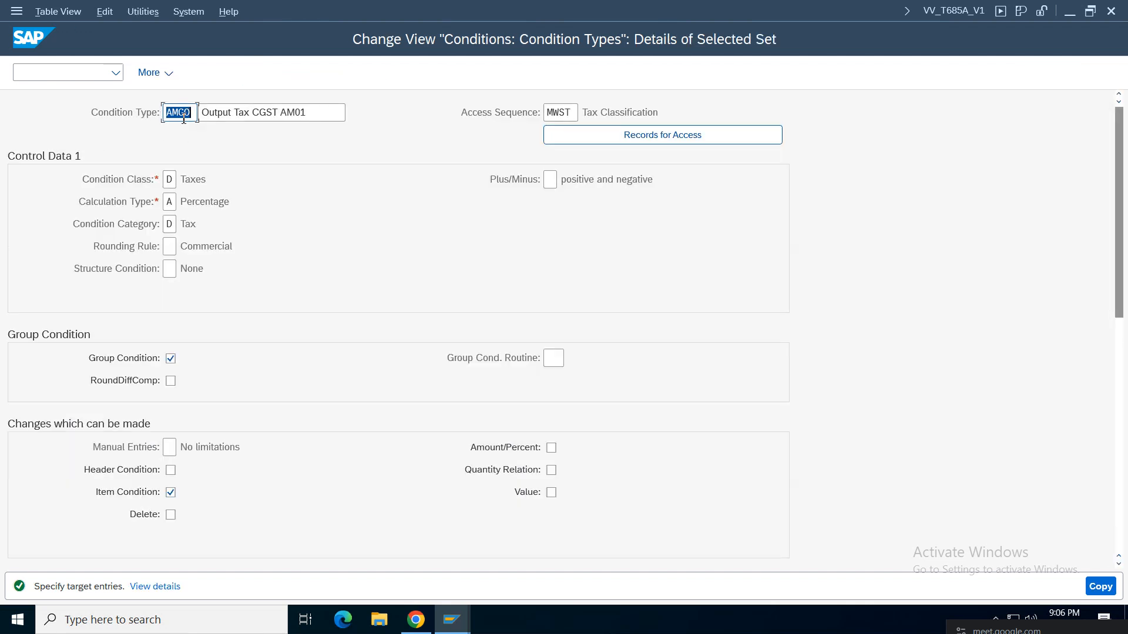
click(184, 115)
click(259, 112)
key(BackSpace)
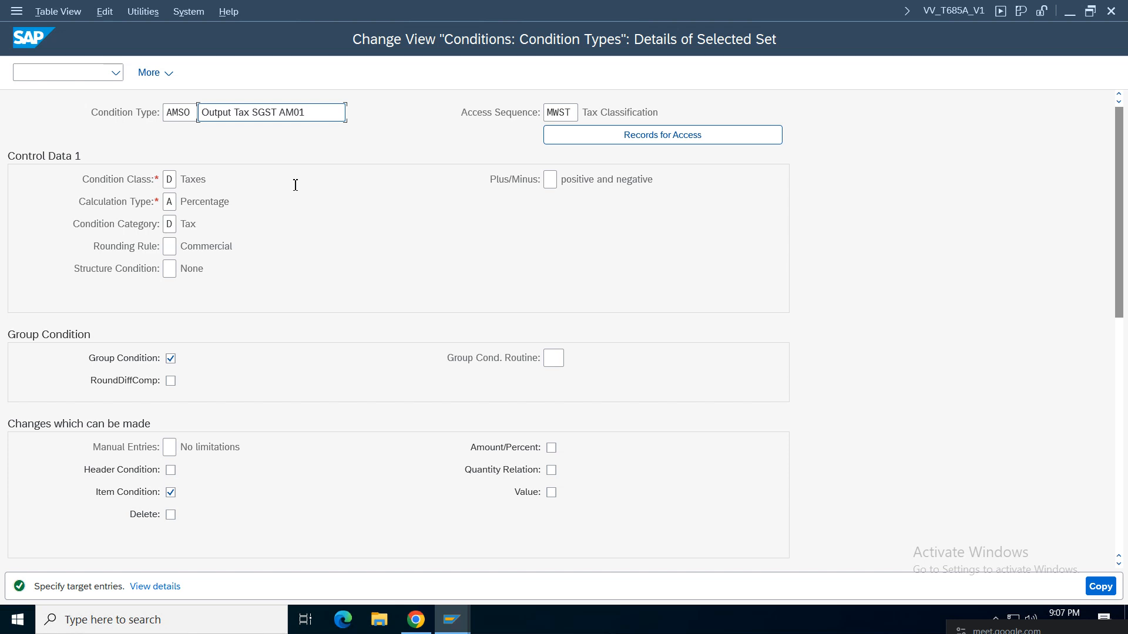
key(Return)
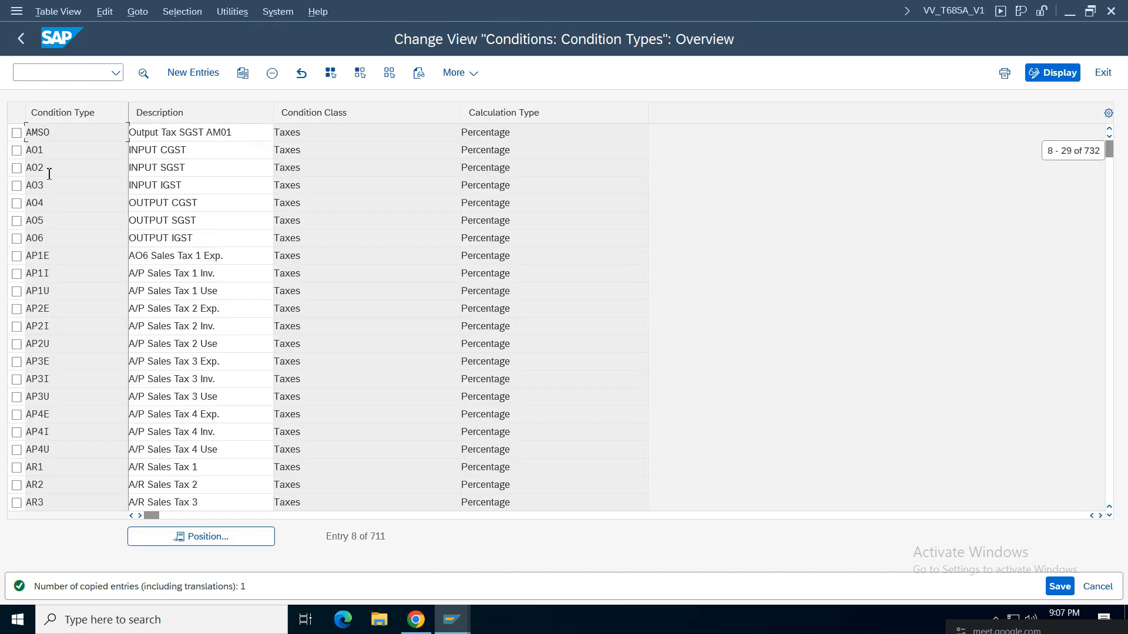
Copy condition type AMSO to AMIO with the description "Output Tax IGST AM01" and save the output tax condition types.
click(17, 133)
click(242, 73)
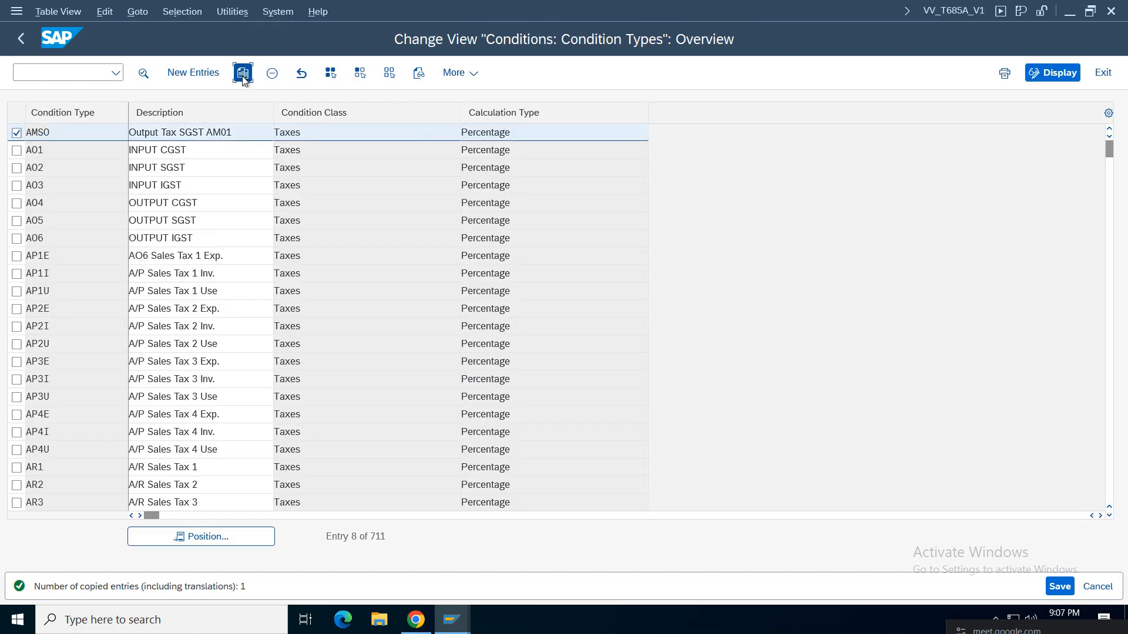
click(188, 113)
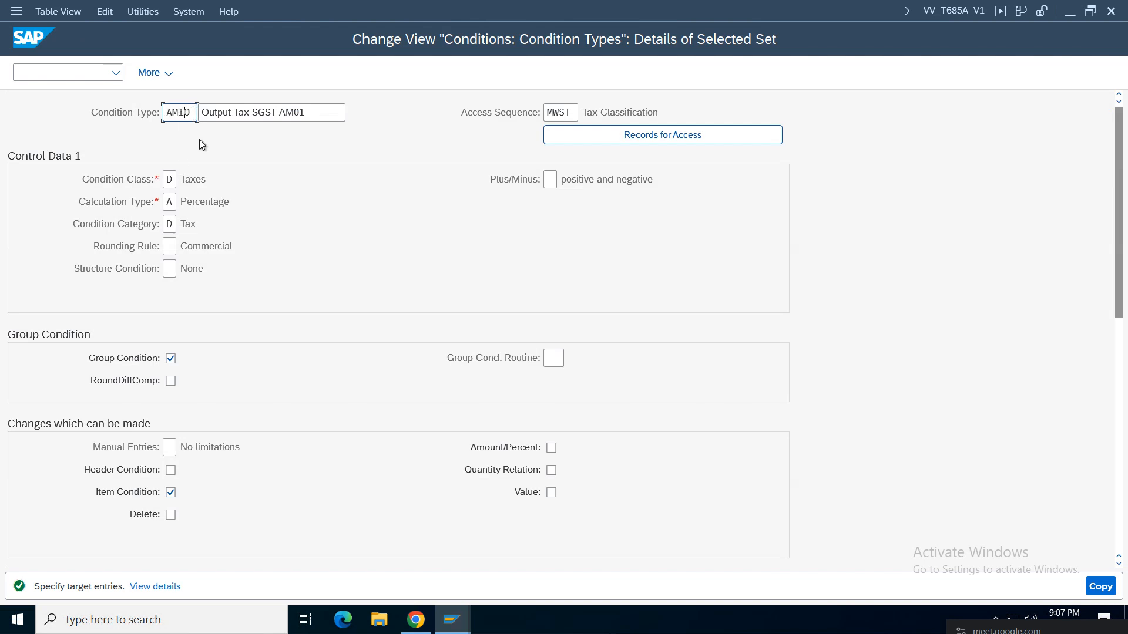
click(256, 112)
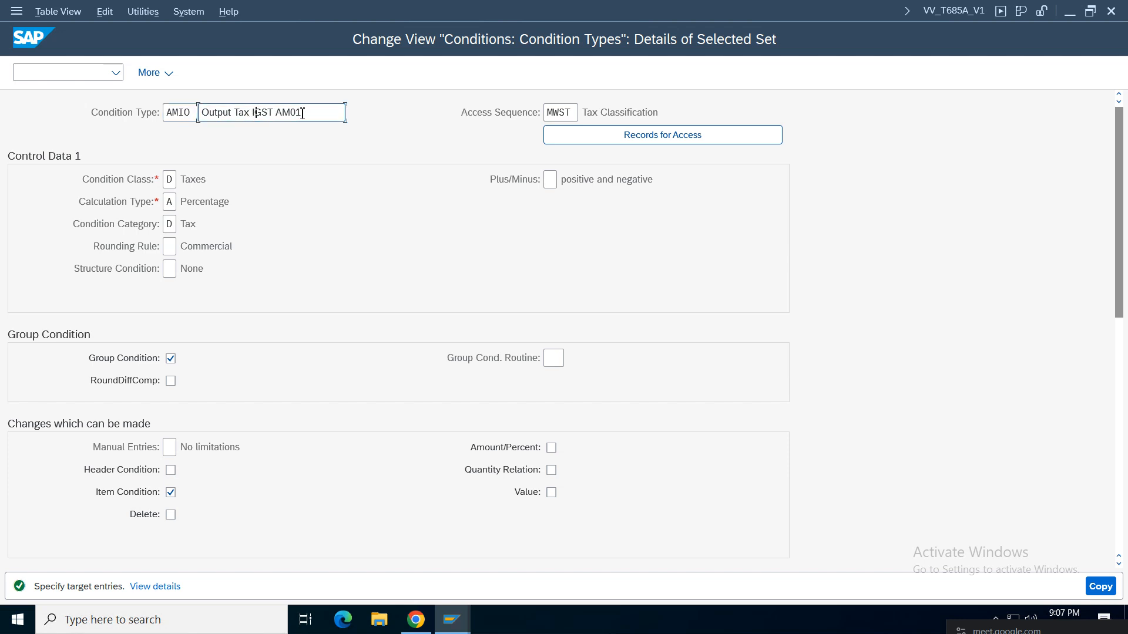
click(1101, 587)
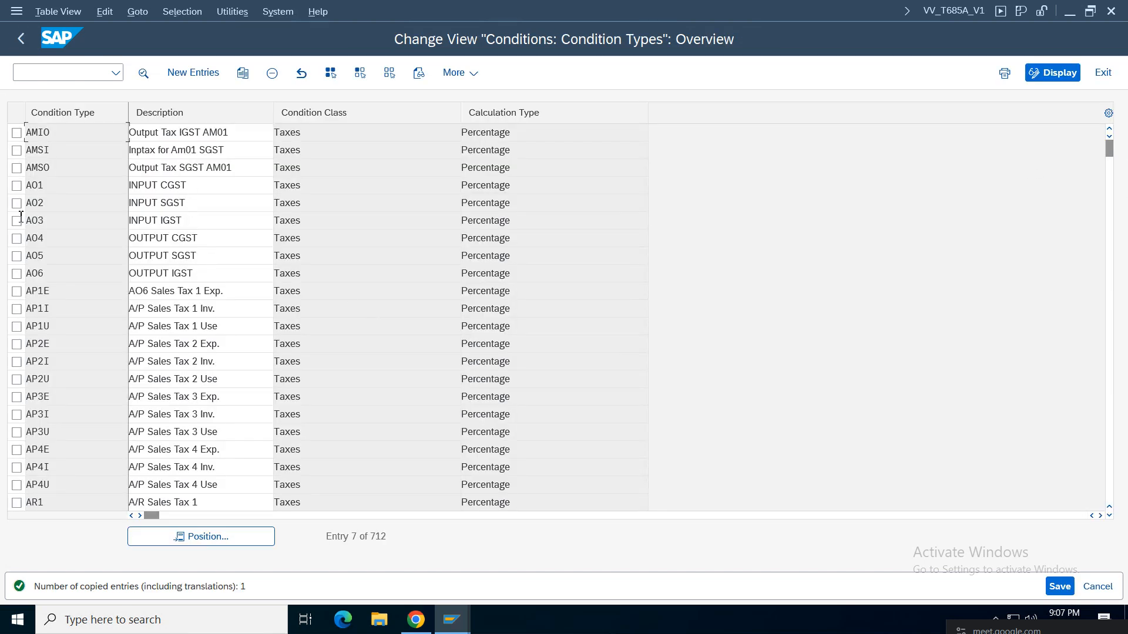
click(1060, 586)
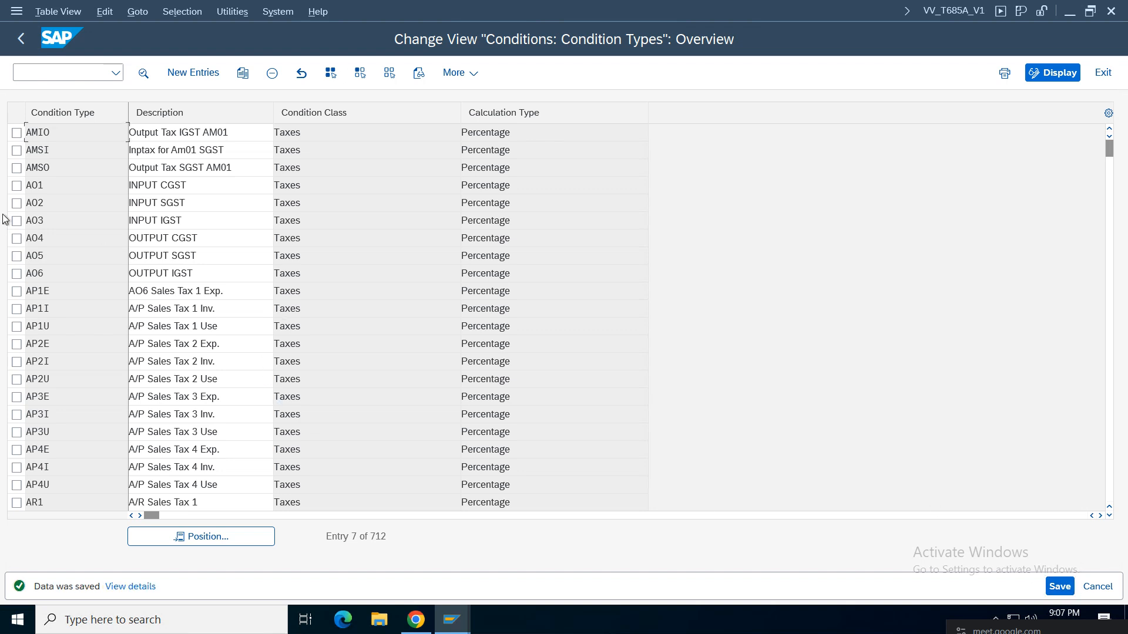
Mark the input tax condition types AMCI, AMSI and AMII in the list and review their descriptions.
click(1109, 129)
click(1109, 128)
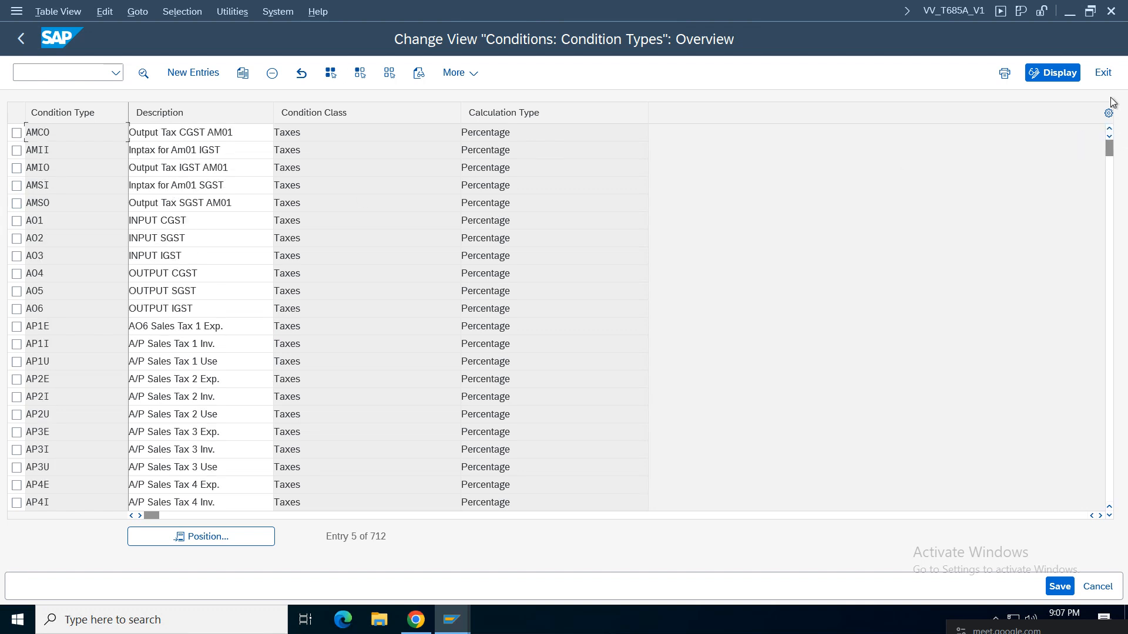
click(1109, 128)
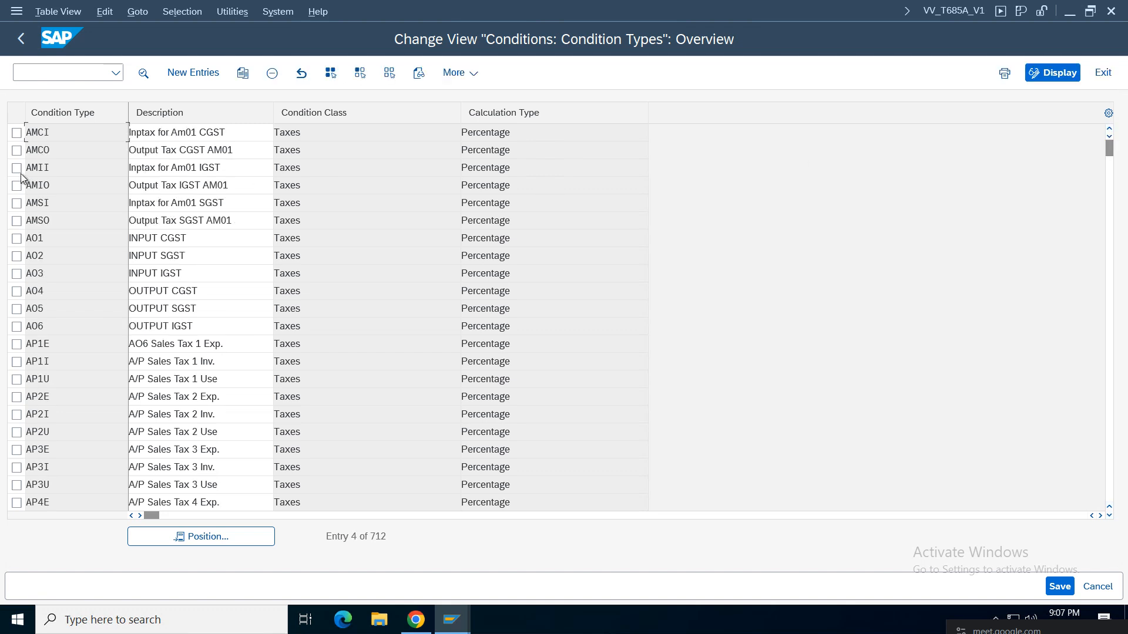
click(16, 133)
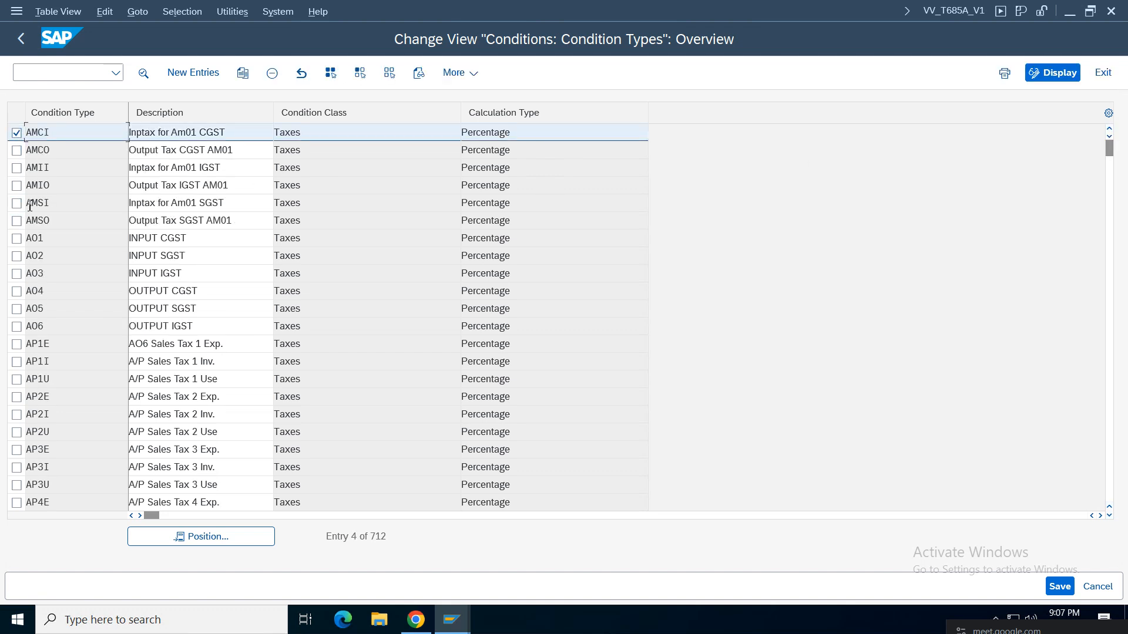
click(17, 204)
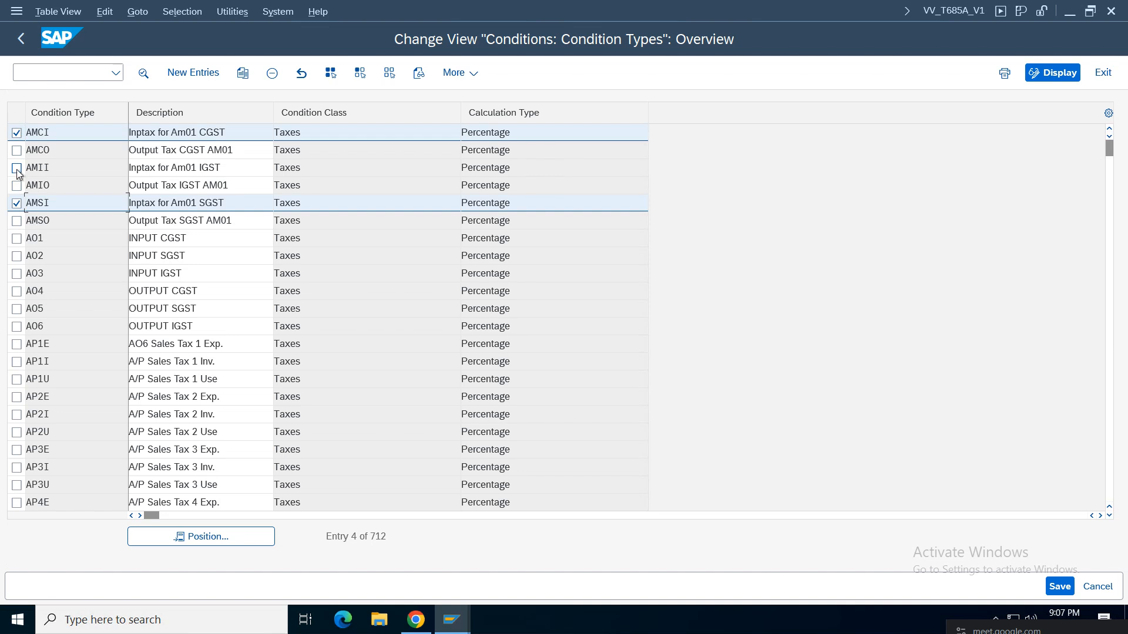
click(16, 169)
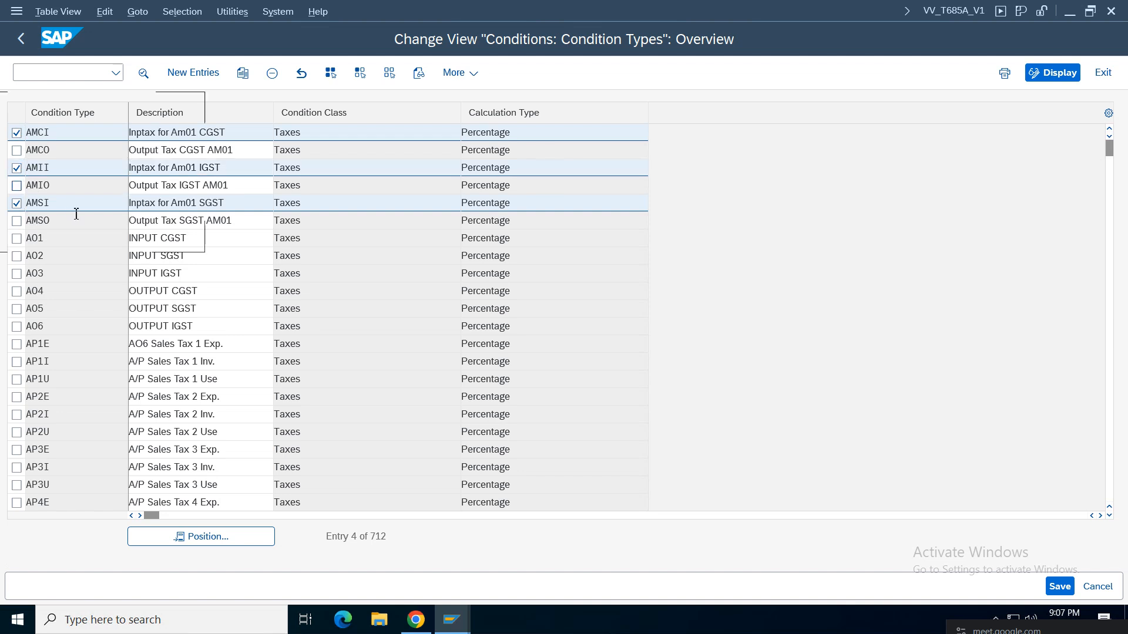
click(165, 203)
click(219, 133)
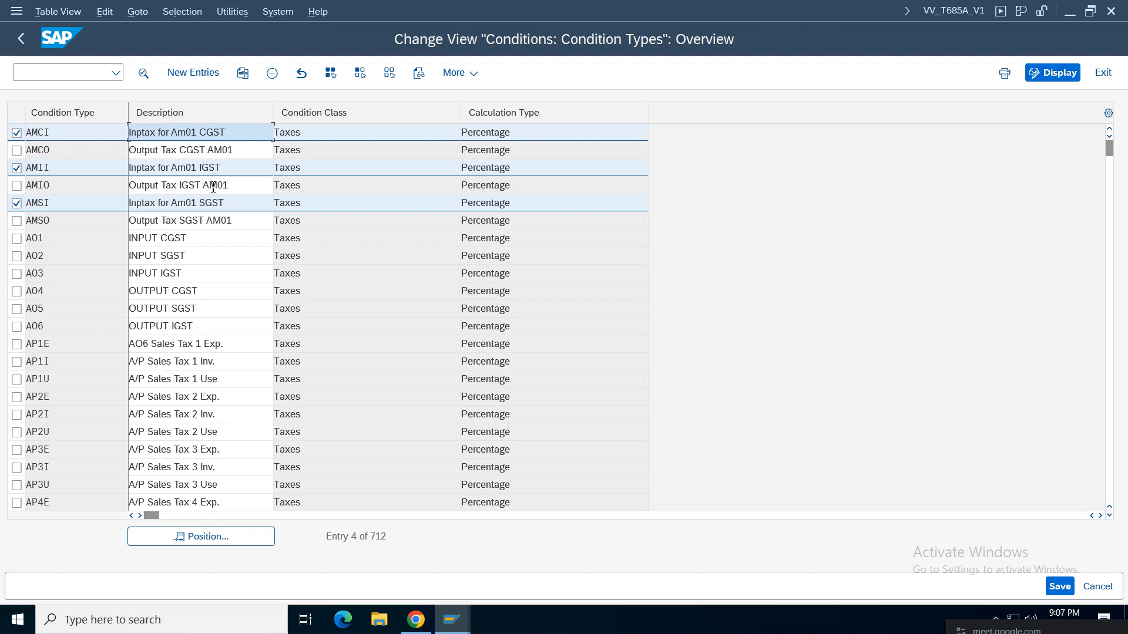
click(220, 203)
click(209, 170)
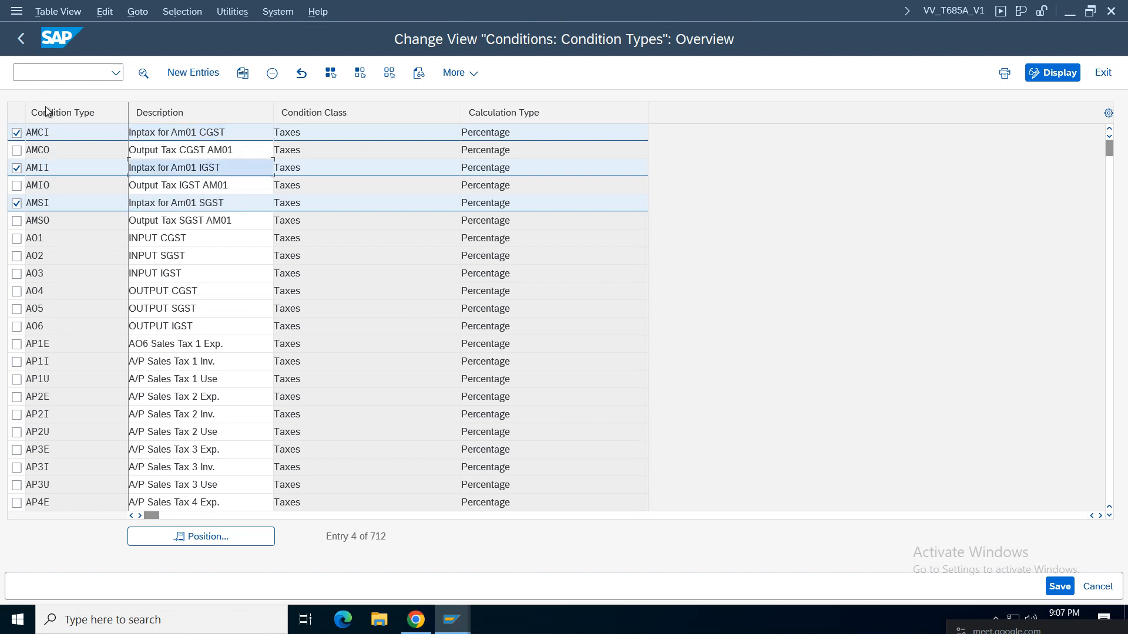
Unmark the input tax condition types and mark the output tax types AMCO, AMIO and AMSO for review.
click(16, 150)
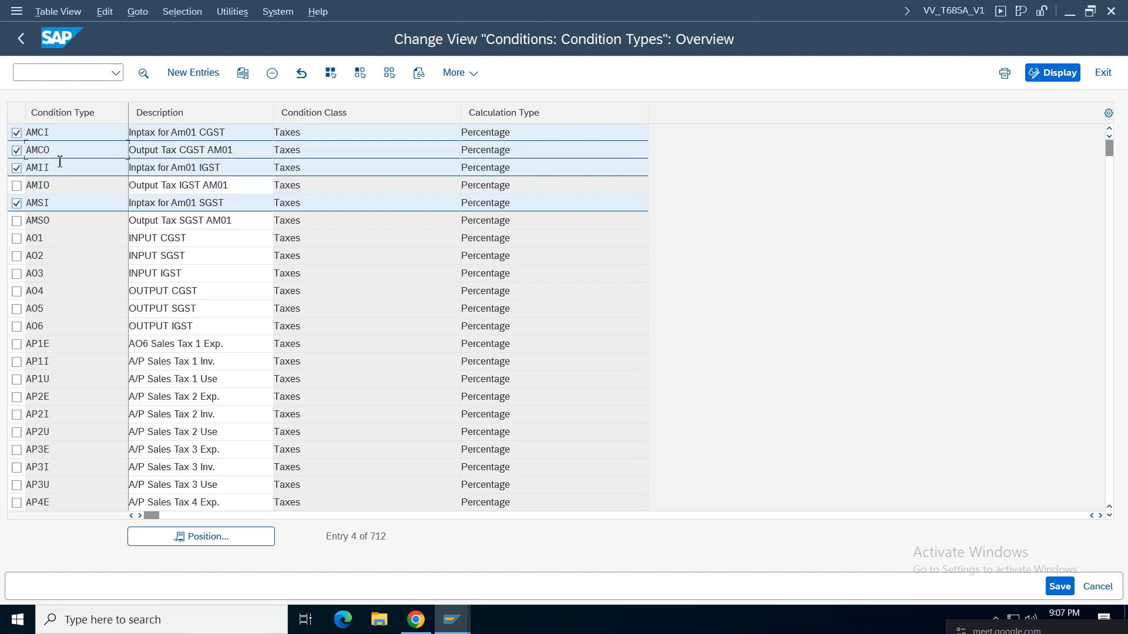
drag(53, 151, 19, 150)
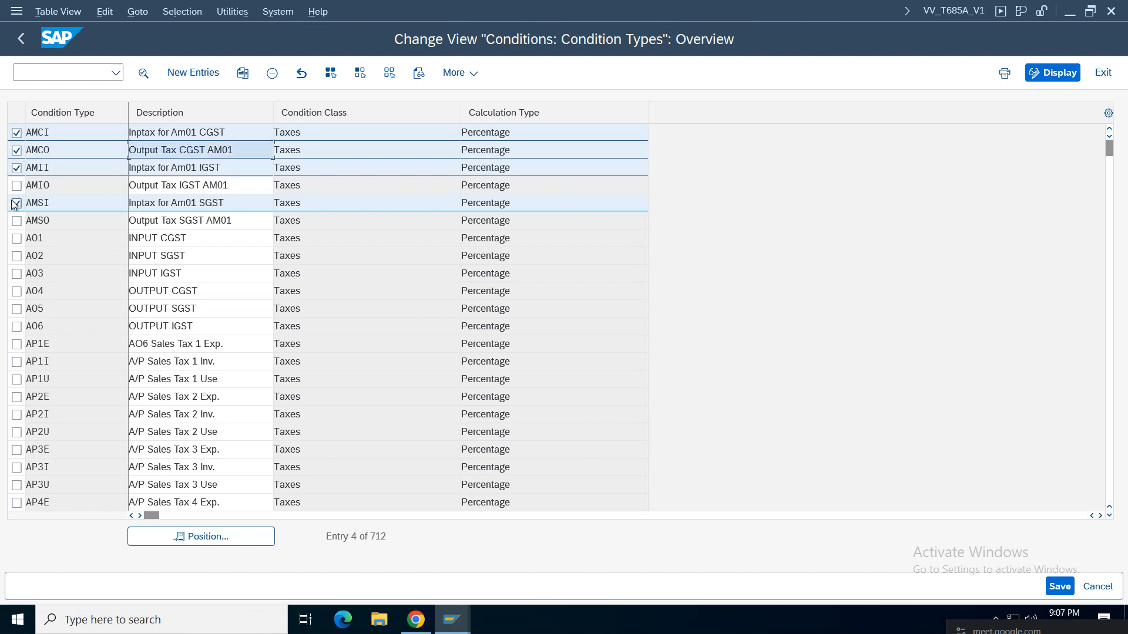
click(16, 132)
click(16, 168)
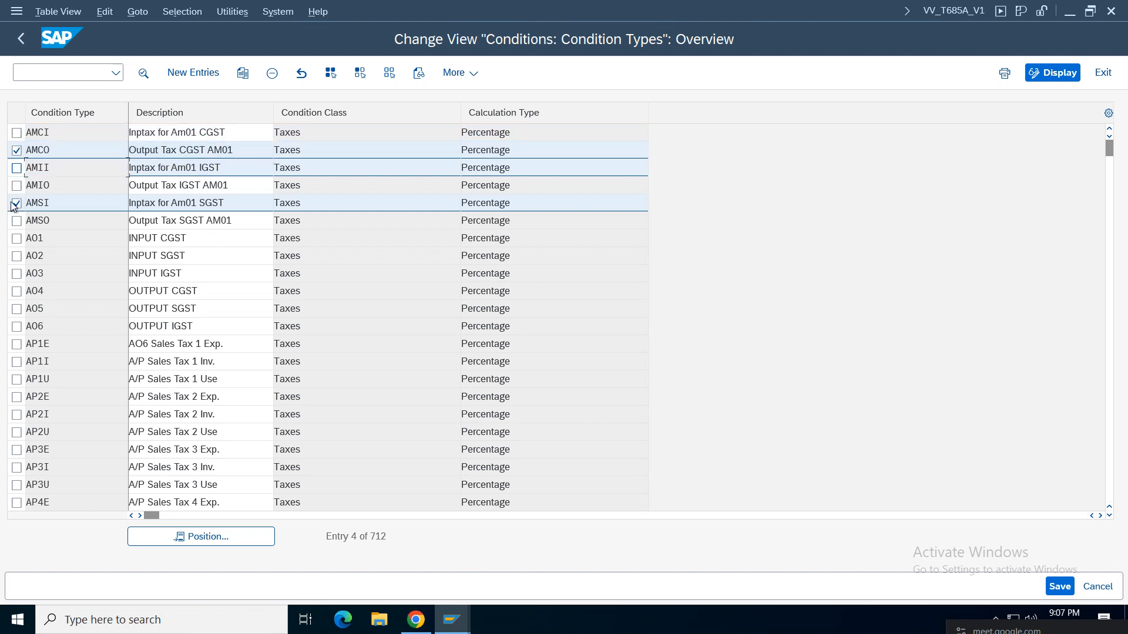
click(17, 203)
drag(86, 150, 26, 151)
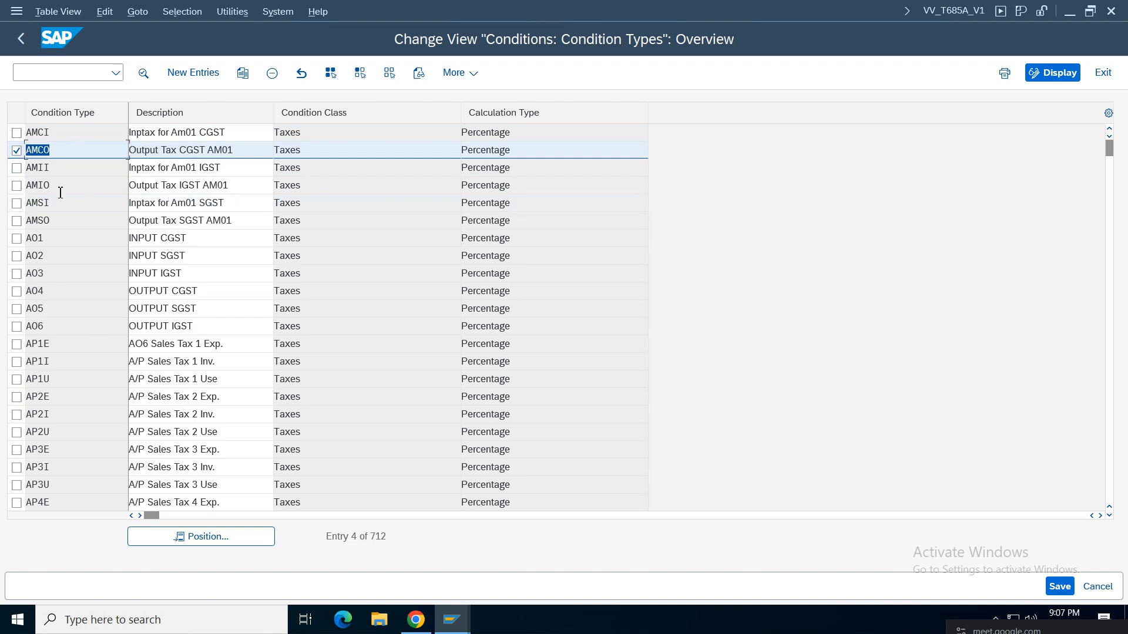
drag(61, 191, 24, 186)
click(16, 185)
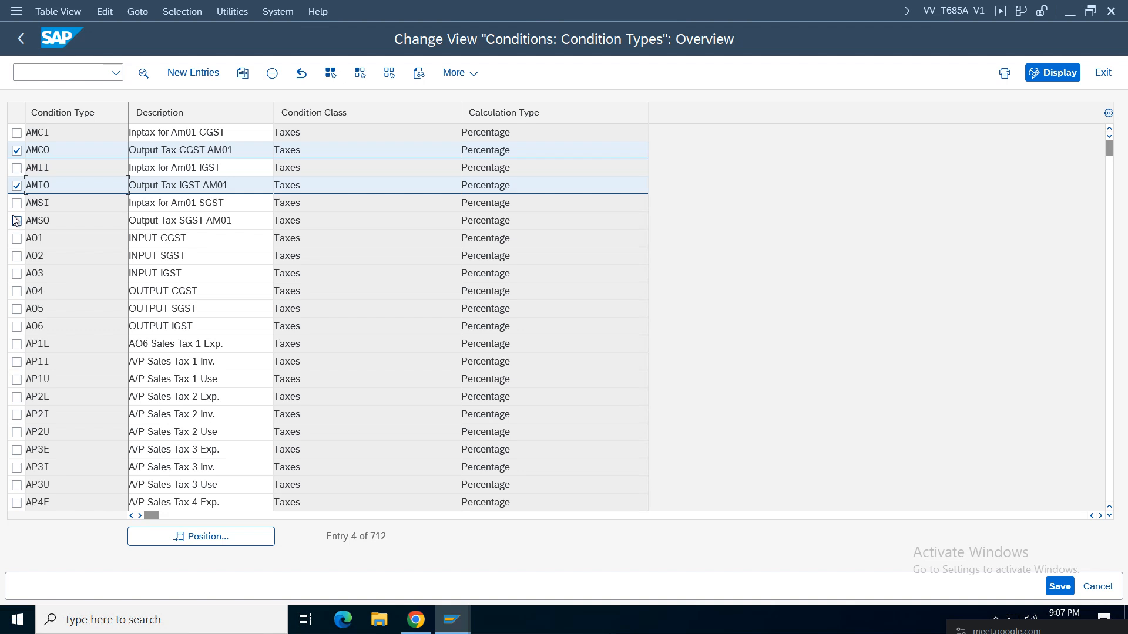
click(16, 221)
drag(97, 185, 26, 185)
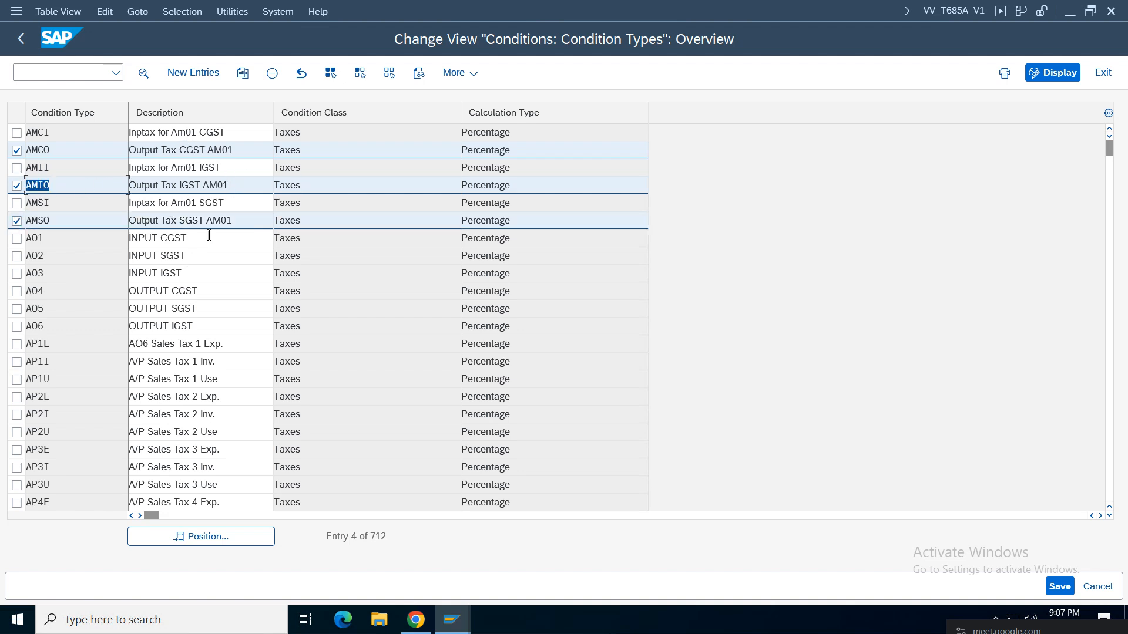
Mark the input tax condition types AMSI, AMII and AMCI alongside the output tax types.
click(16, 203)
click(17, 168)
click(17, 133)
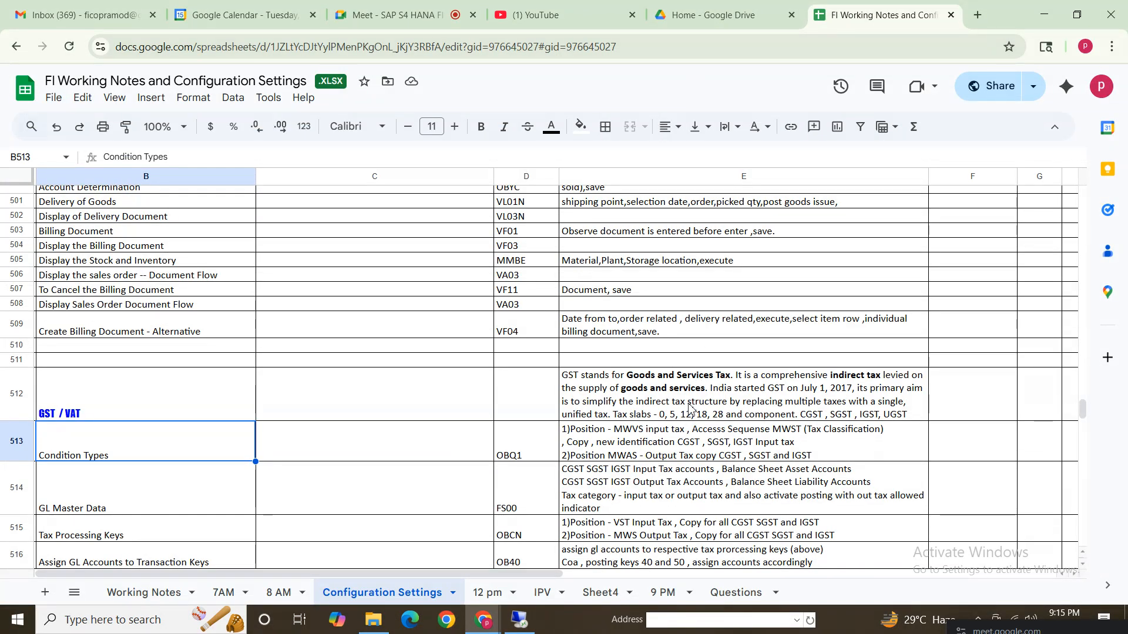
In the Google Sheets configuration notes, review the MWVS and MWAS instructions for Condition Types and go to the GL Master Data row.
click(637, 445)
double_click(639, 445)
drag(615, 429, 646, 431)
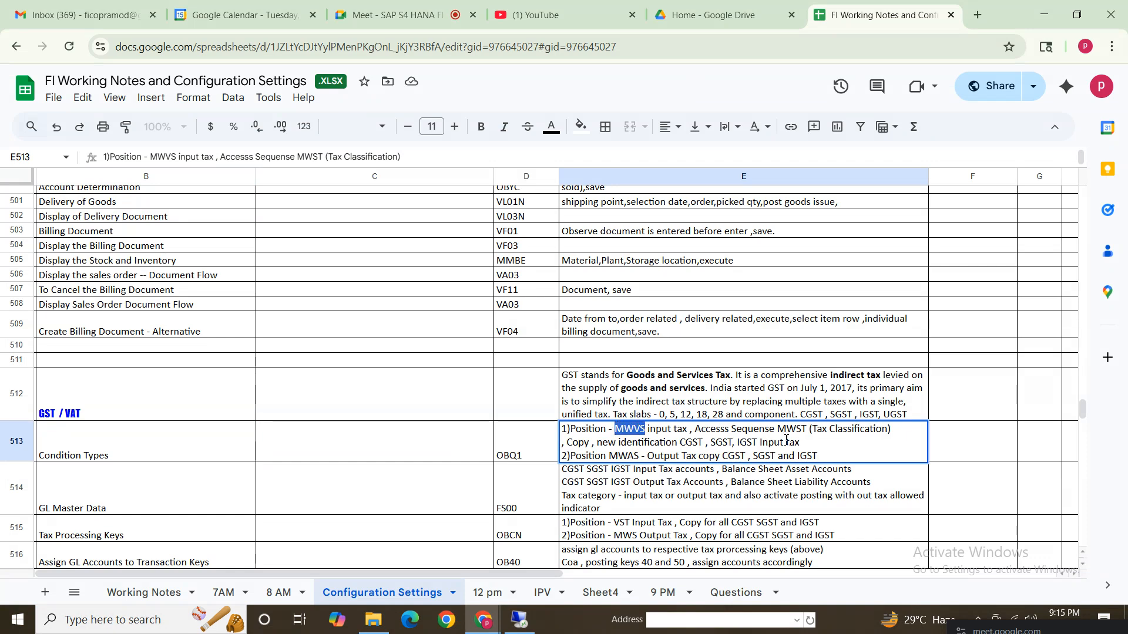
drag(609, 456, 642, 455)
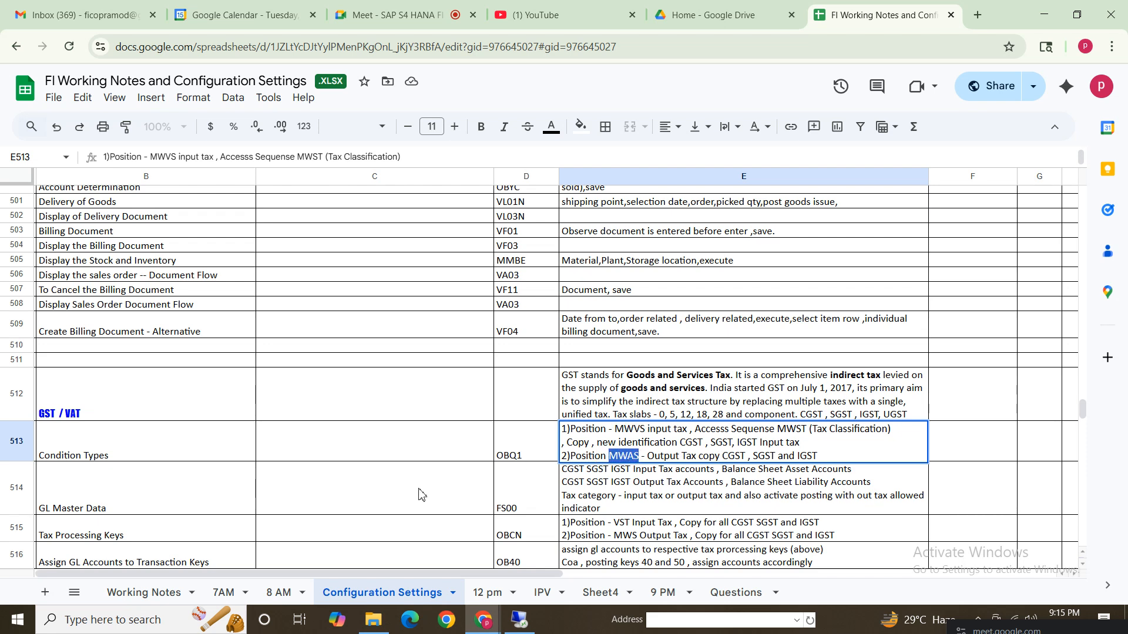
click(203, 457)
shift+click(736, 447)
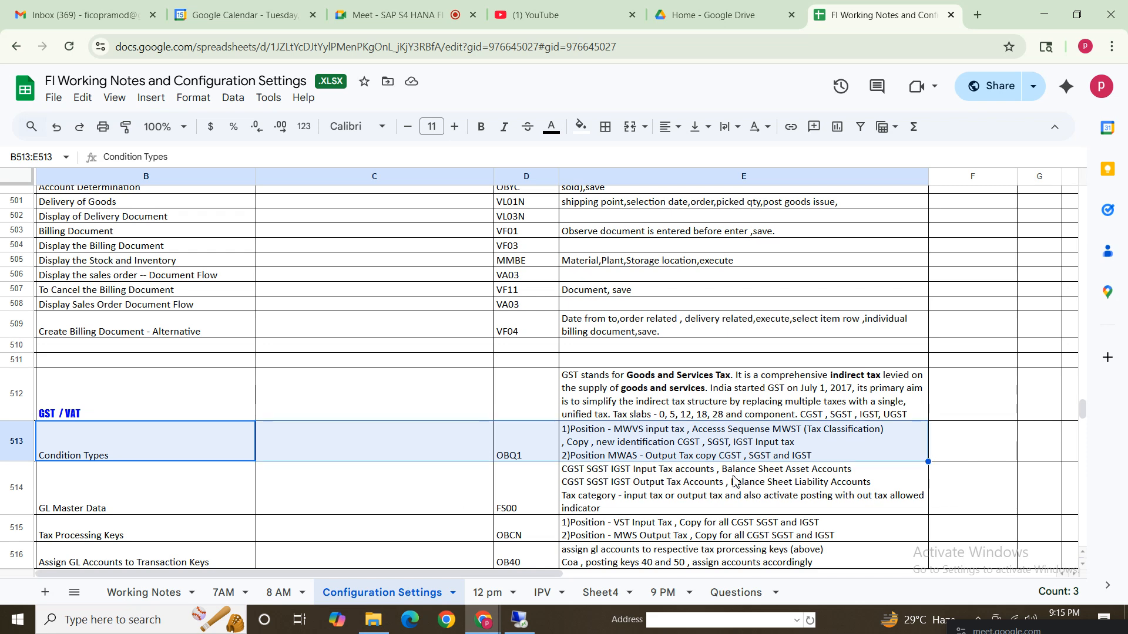
click(626, 487)
click(115, 499)
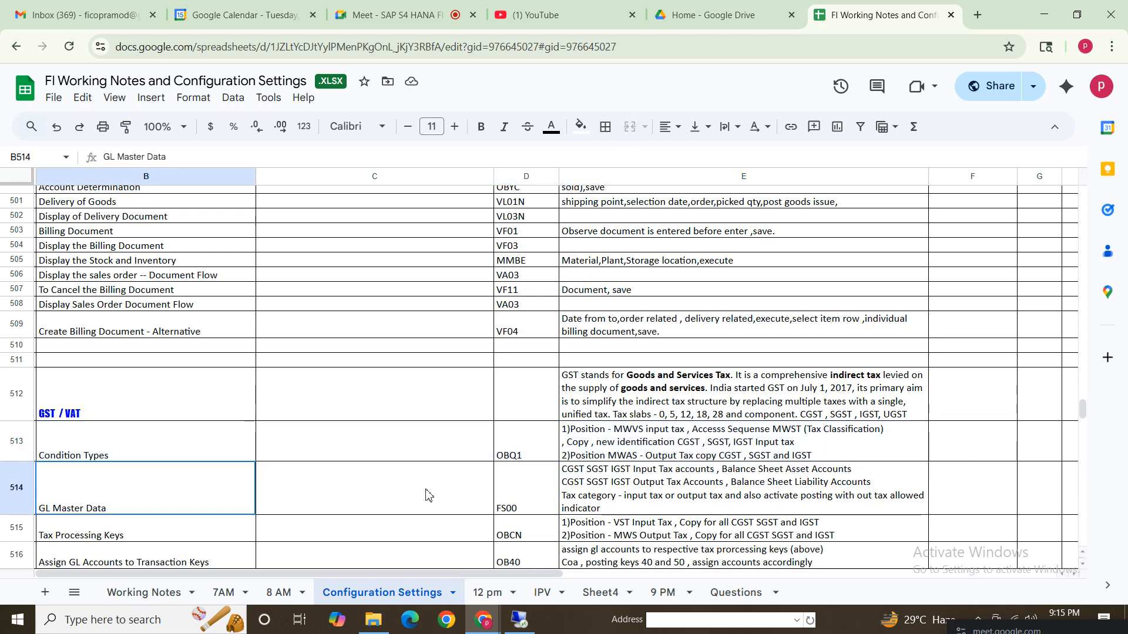
Review the GL Master Data and Condition Types rows, including their instructions, in the configuration notes.
shift+click(688, 489)
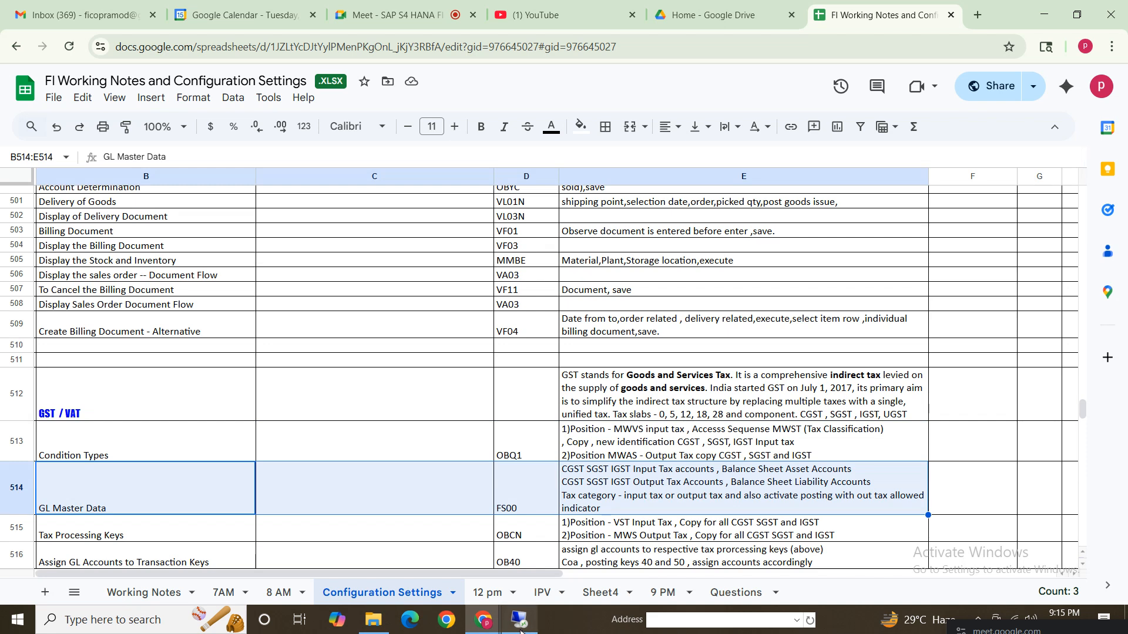
click(640, 448)
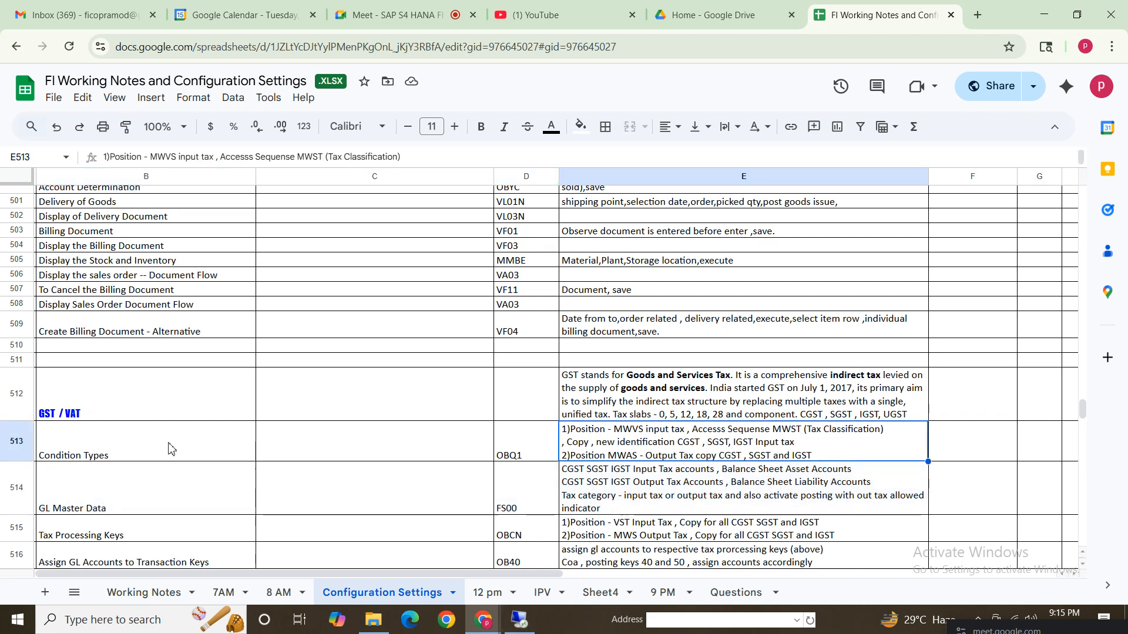
click(171, 450)
shift+click(738, 442)
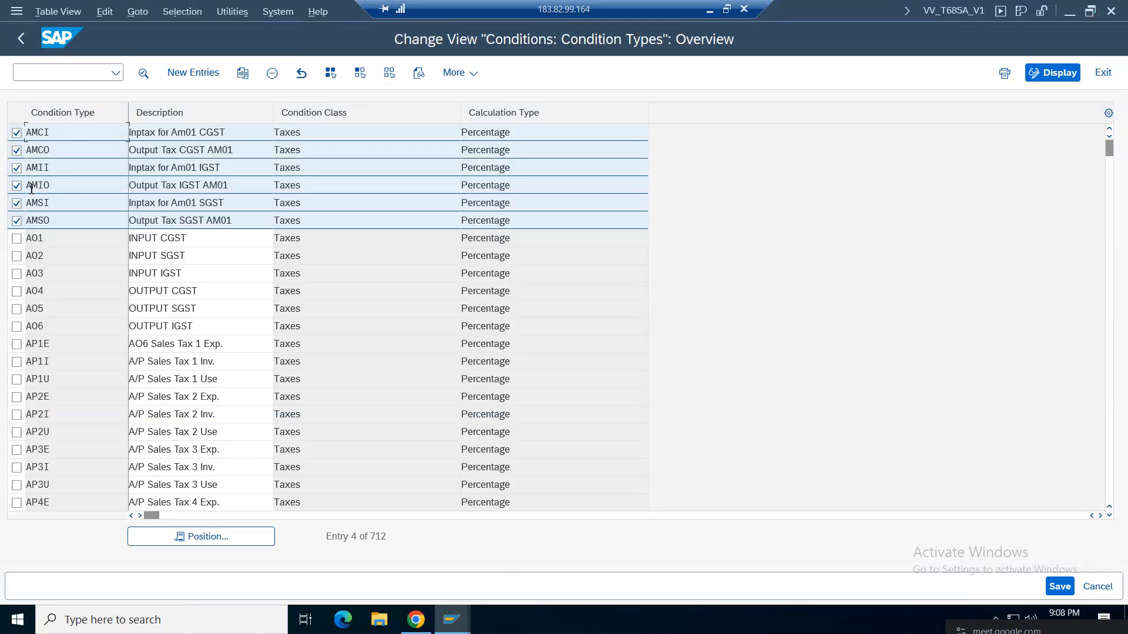
In the SAP condition types list, unmark the output tax types AMCO, AMIO and AMSO.
click(17, 150)
click(17, 185)
click(16, 221)
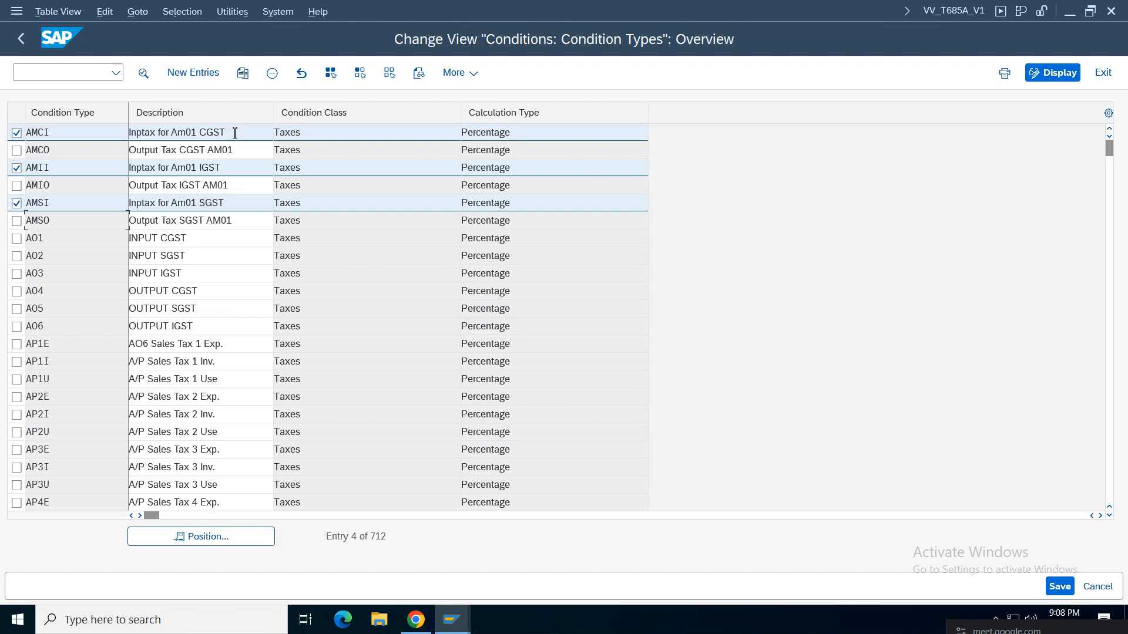
Review the CGST, SGST and IGST descriptions of the input tax types AMCI, AMSI and AMII.
drag(230, 132, 201, 133)
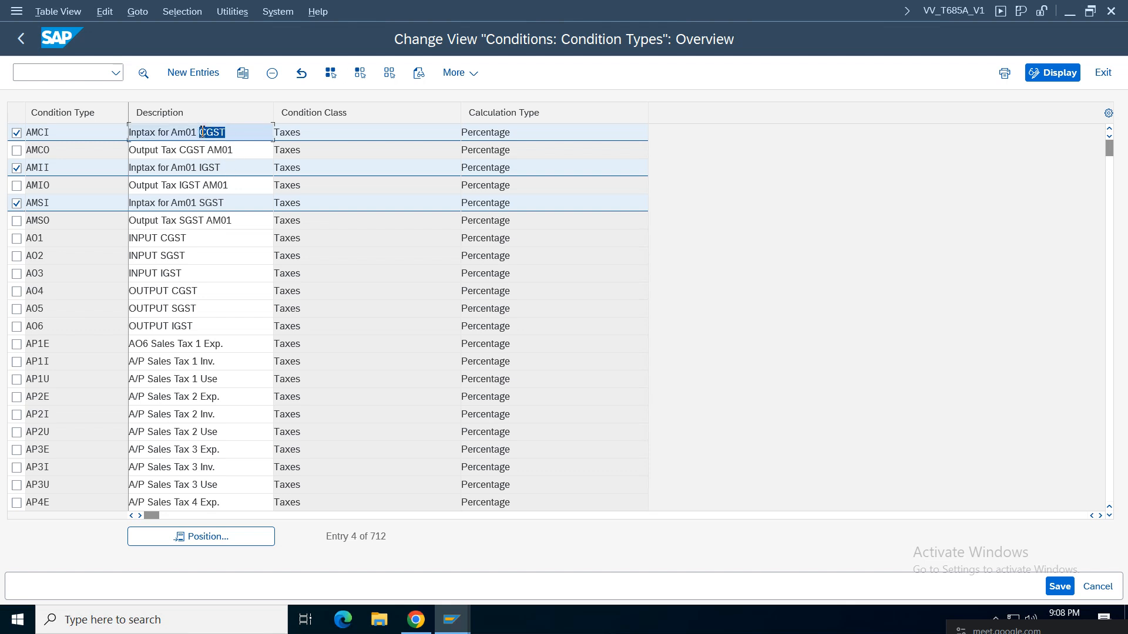
click(229, 169)
drag(226, 202, 186, 203)
drag(245, 166, 175, 168)
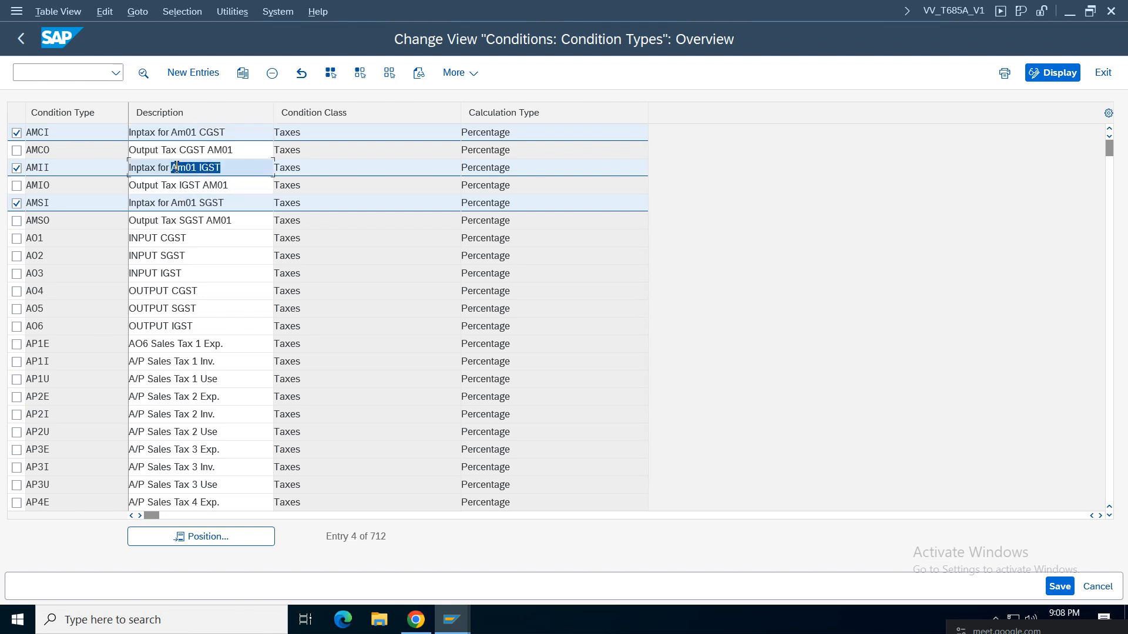
click(169, 138)
click(163, 167)
click(161, 207)
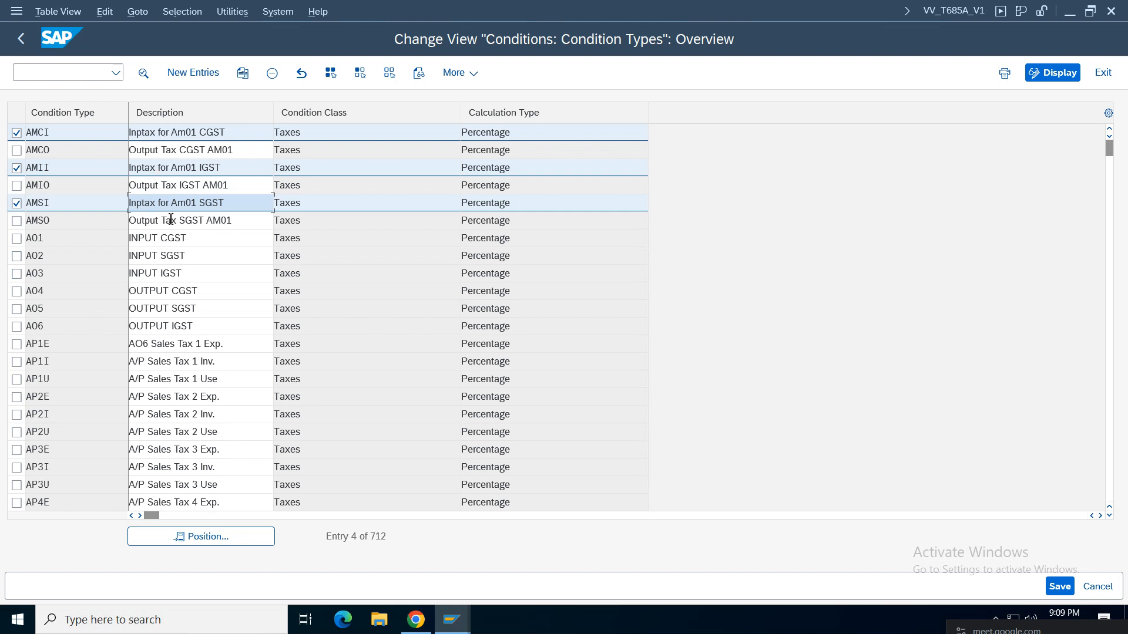
Unmark the input tax condition types AMII, AMCI and AMSI.
click(16, 168)
click(16, 133)
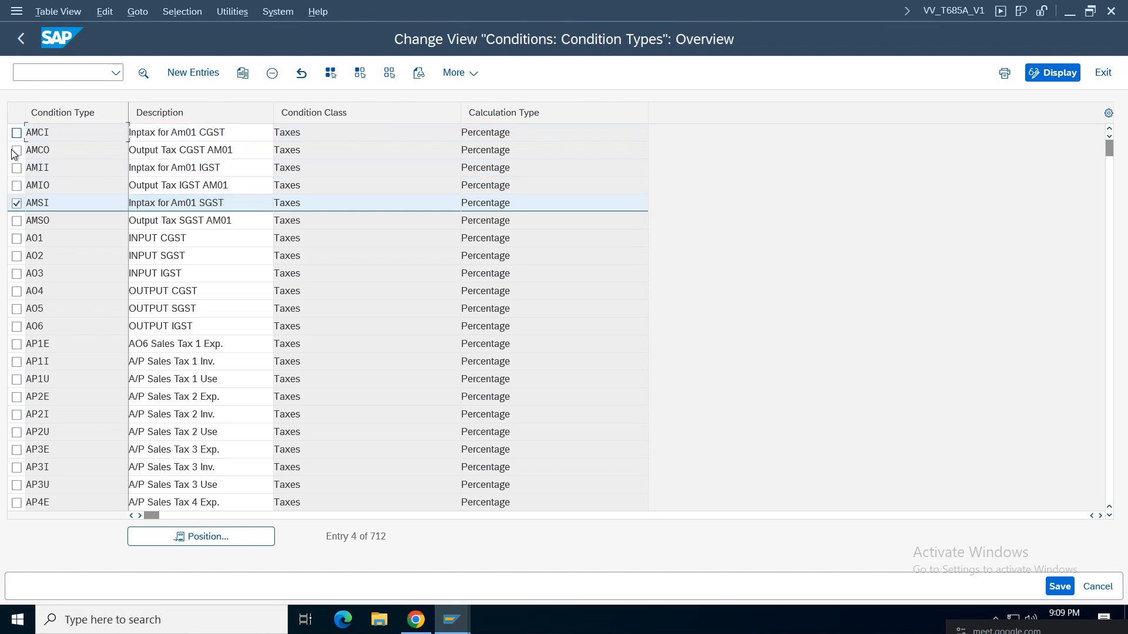
click(16, 203)
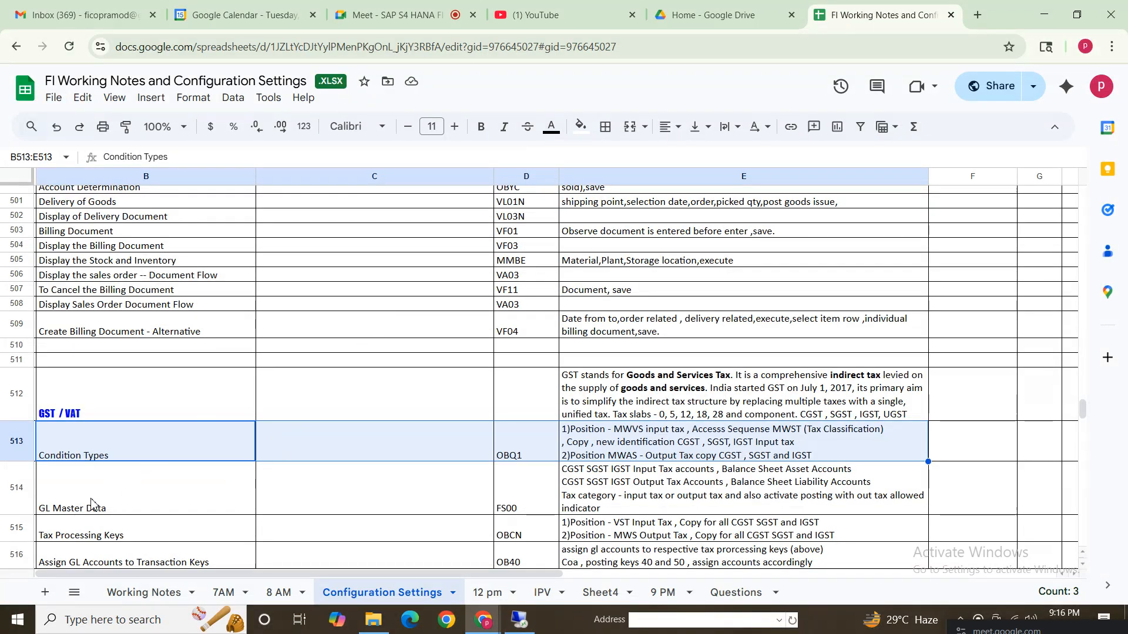
In the Google Sheets notes, review the GL Master Data row and its instructions on input and output tax accounts.
drag(91, 504, 715, 484)
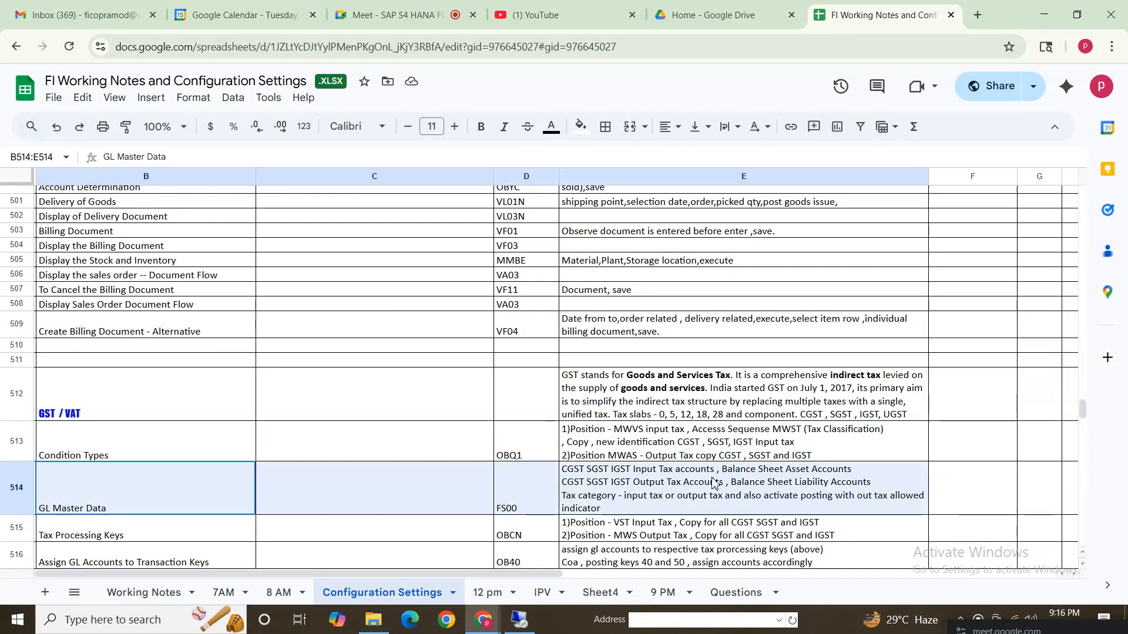
click(582, 485)
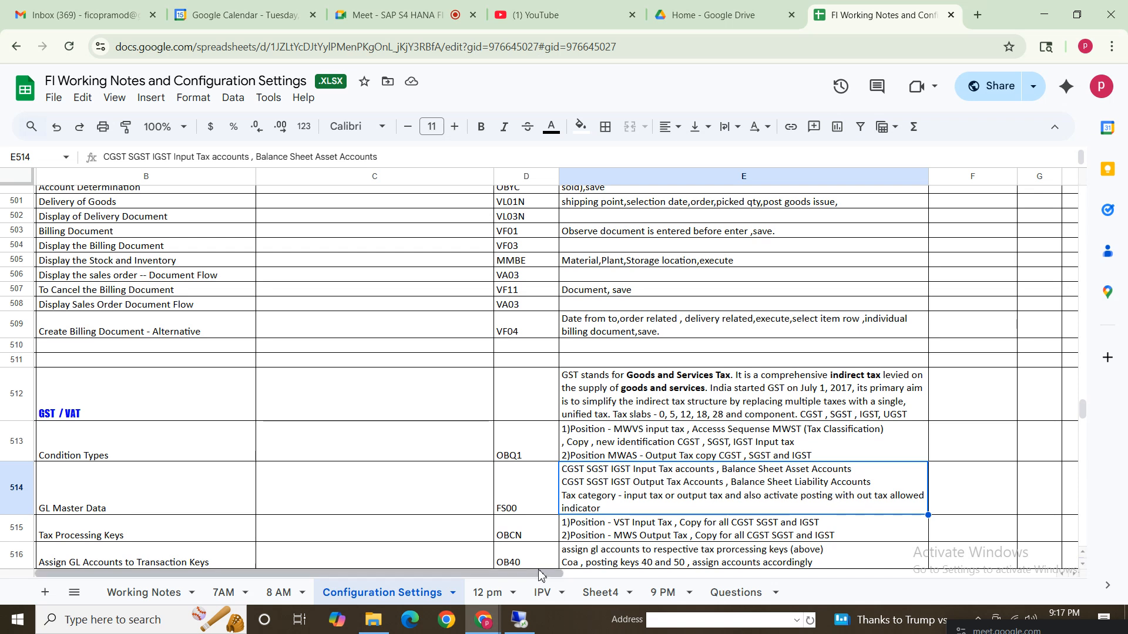
Switch to SAP, start transaction FS00 and narrow the account tree to widen the account details area.
click(520, 620)
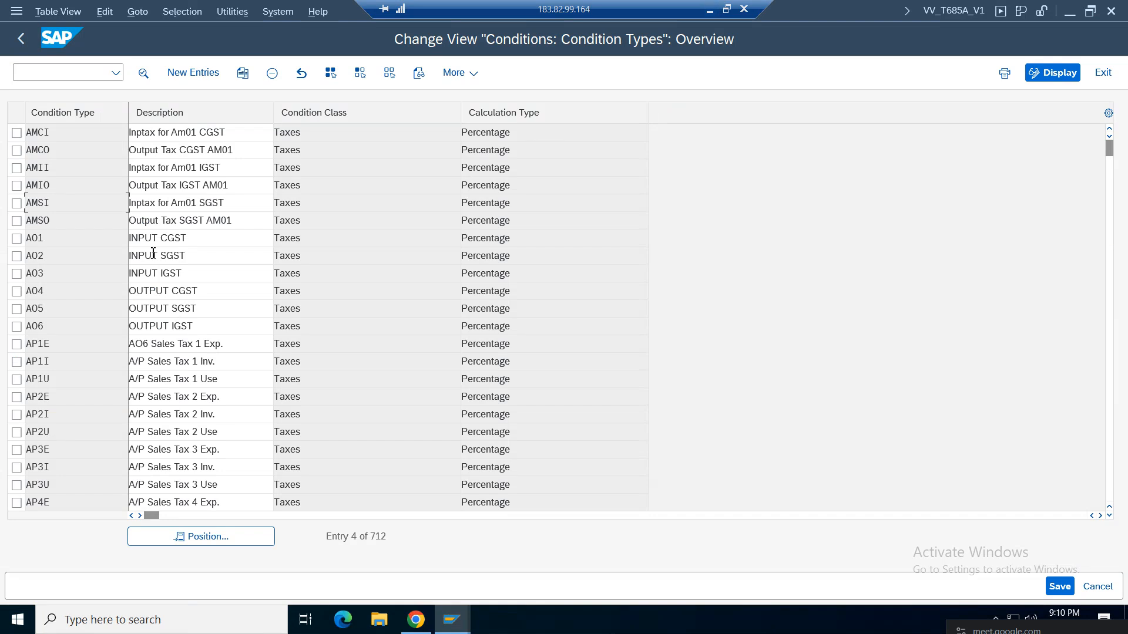
click(41, 72)
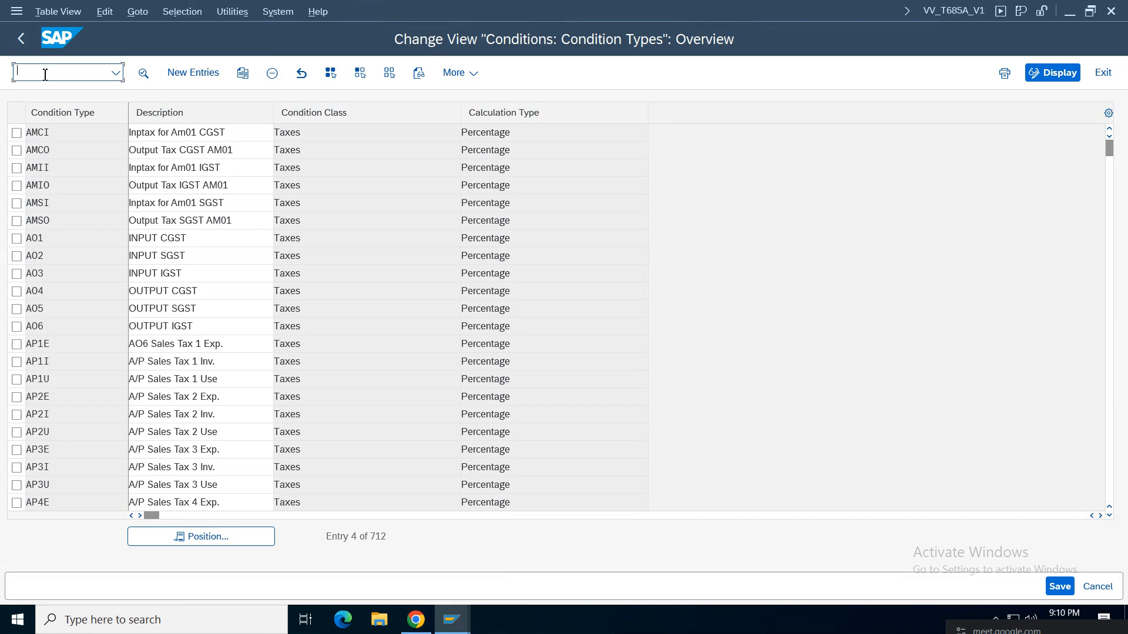
text(/ofs00)
key(Return)
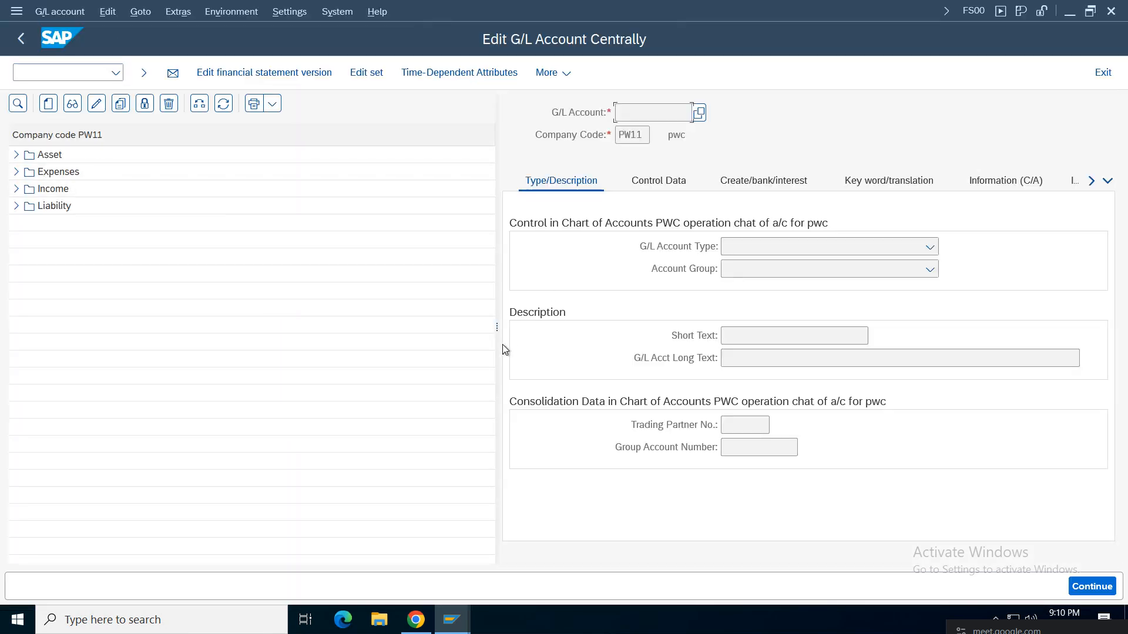
drag(501, 327, 231, 322)
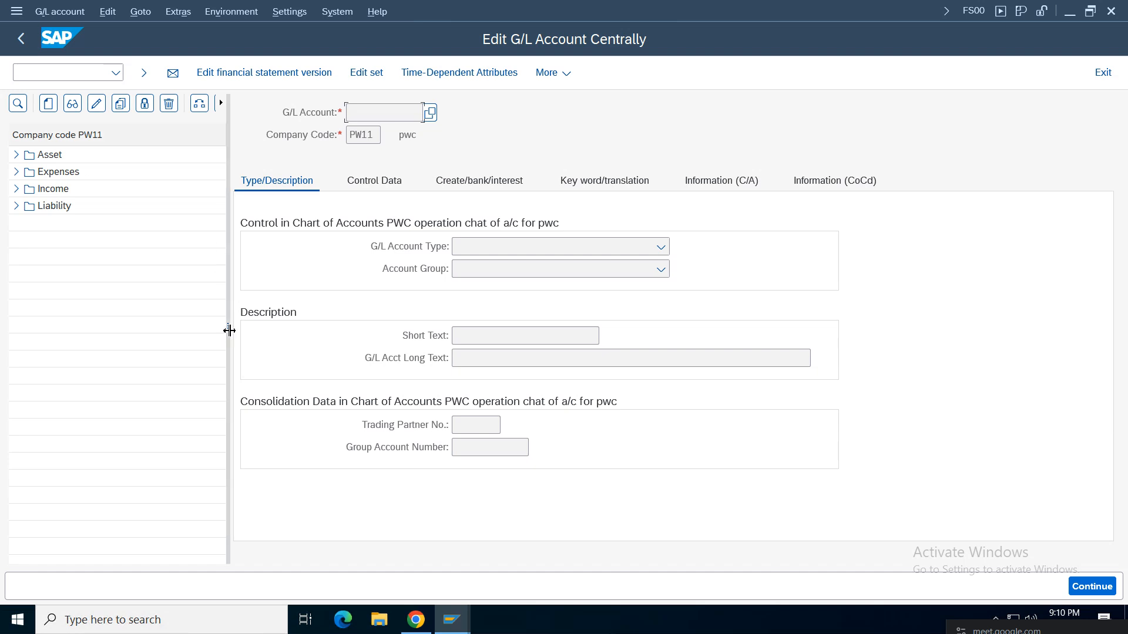
drag(229, 330, 354, 327)
Change the account tree to company code AM01 and expand the Assets 1000 - 1999 group.
click(199, 104)
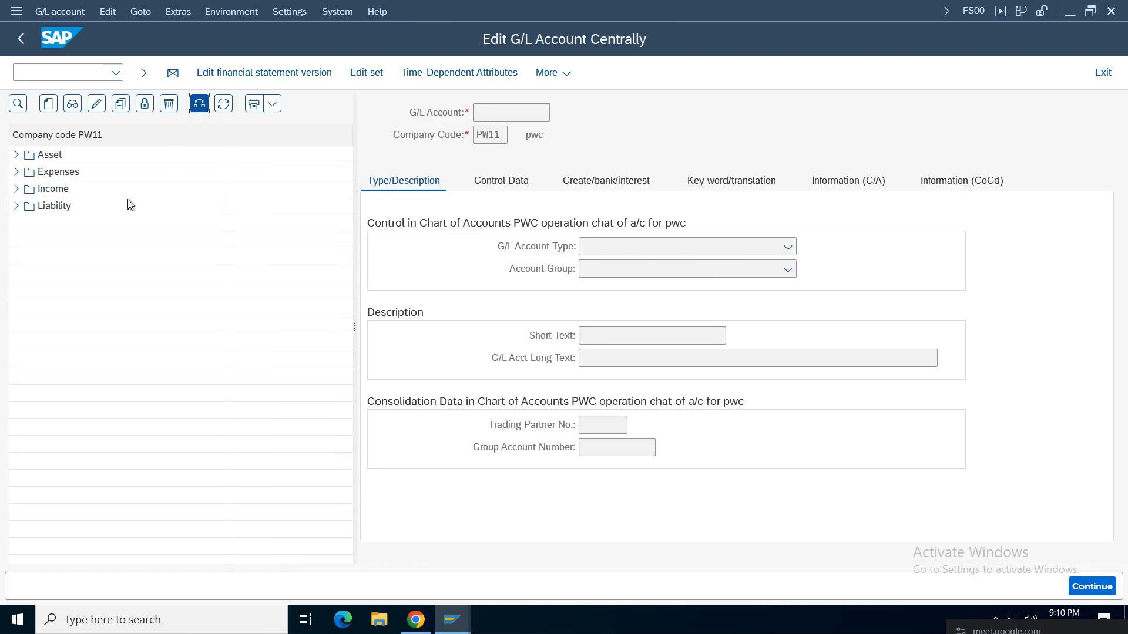
text(am01)
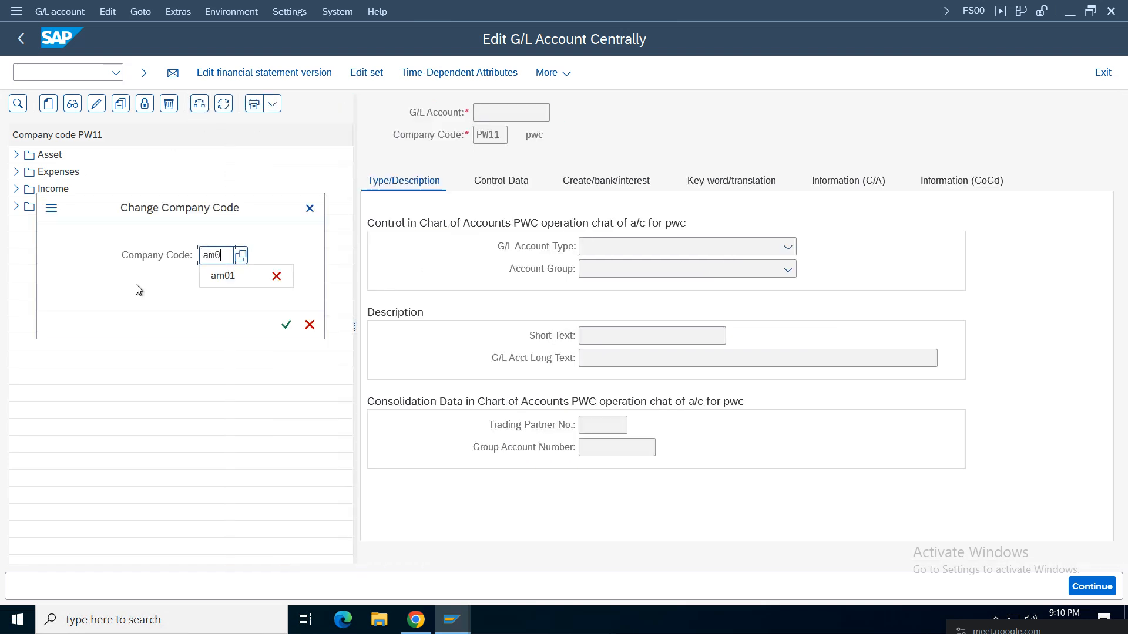
key(Return)
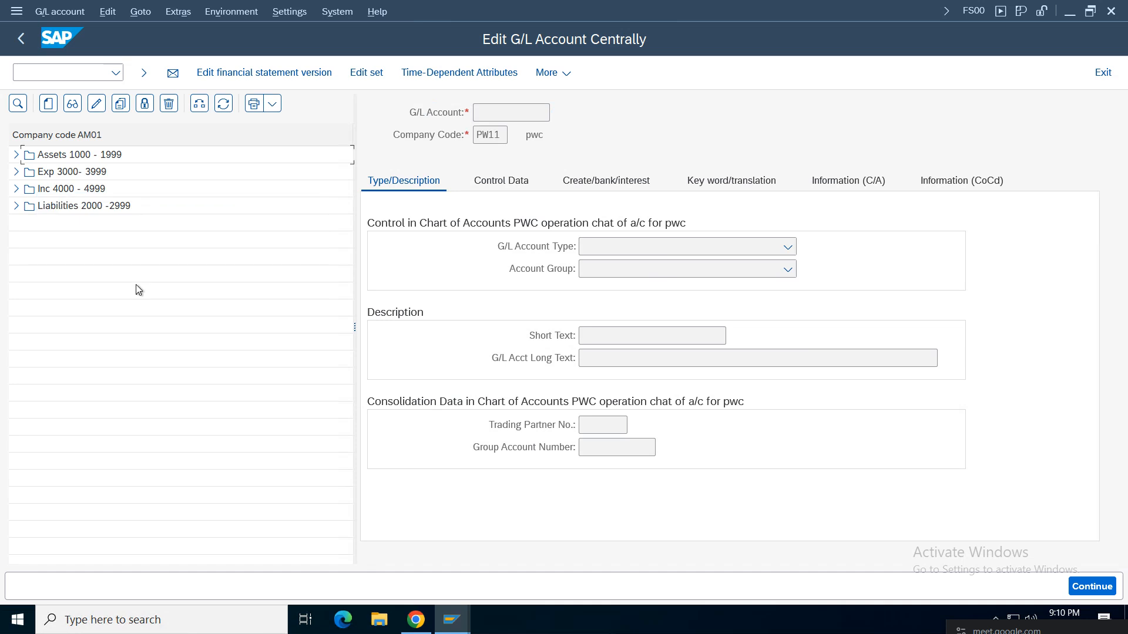
click(16, 155)
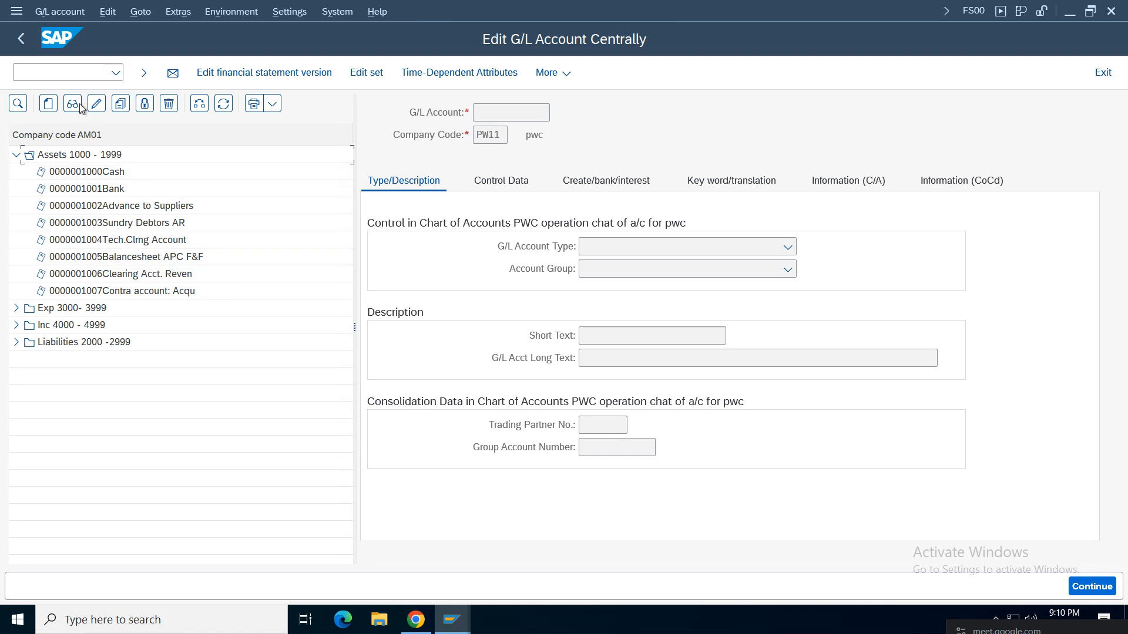
Start creating G/L account 1008 in company code AM01.
click(48, 104)
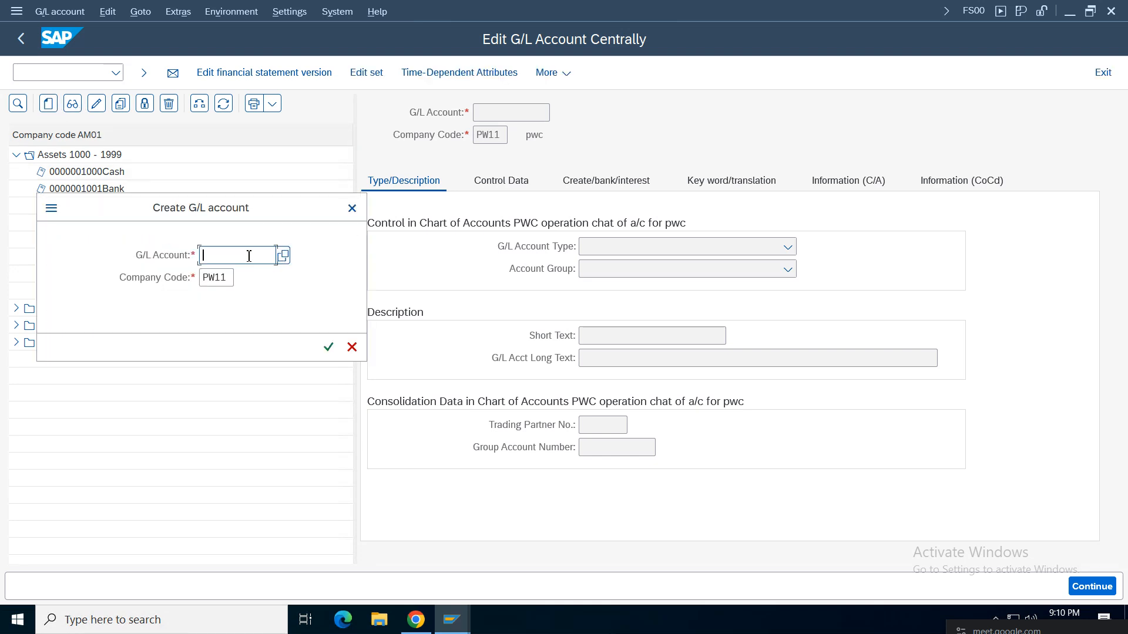
text(100)
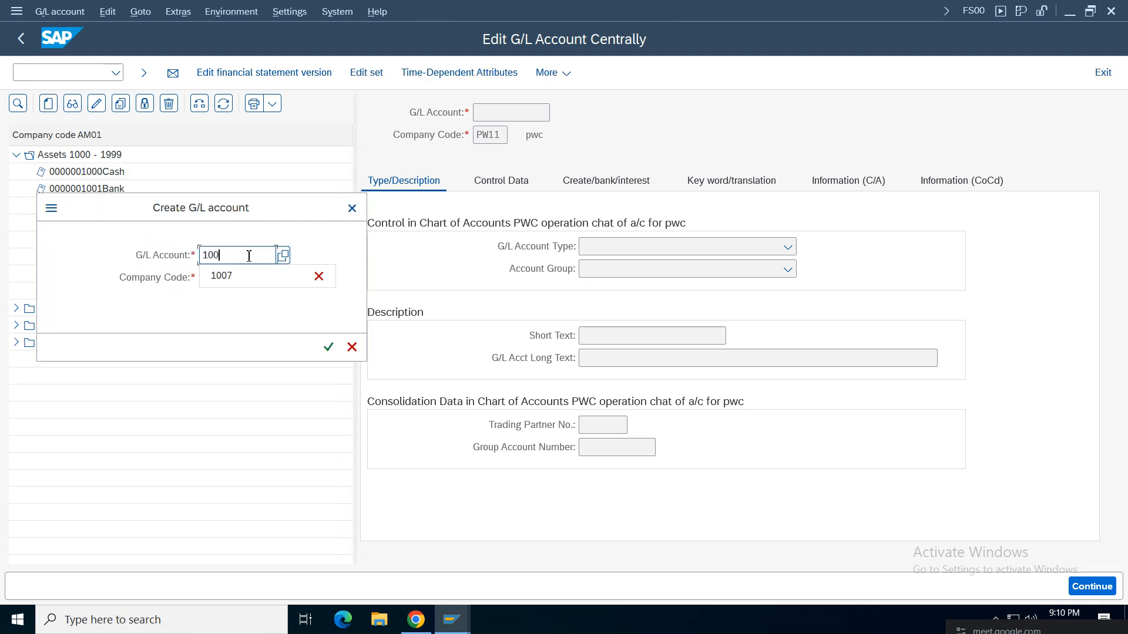
text(8)
click(229, 278)
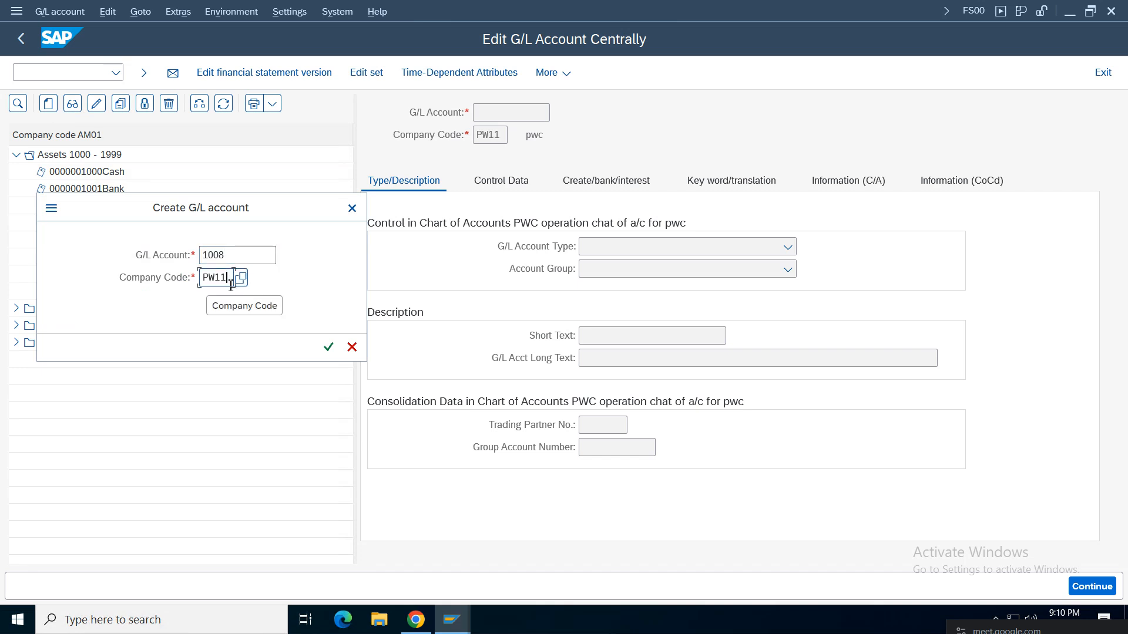
key(BackSpace)
key(BackSpace)
key(BackSpace)
key(BackSpace)
text(a)
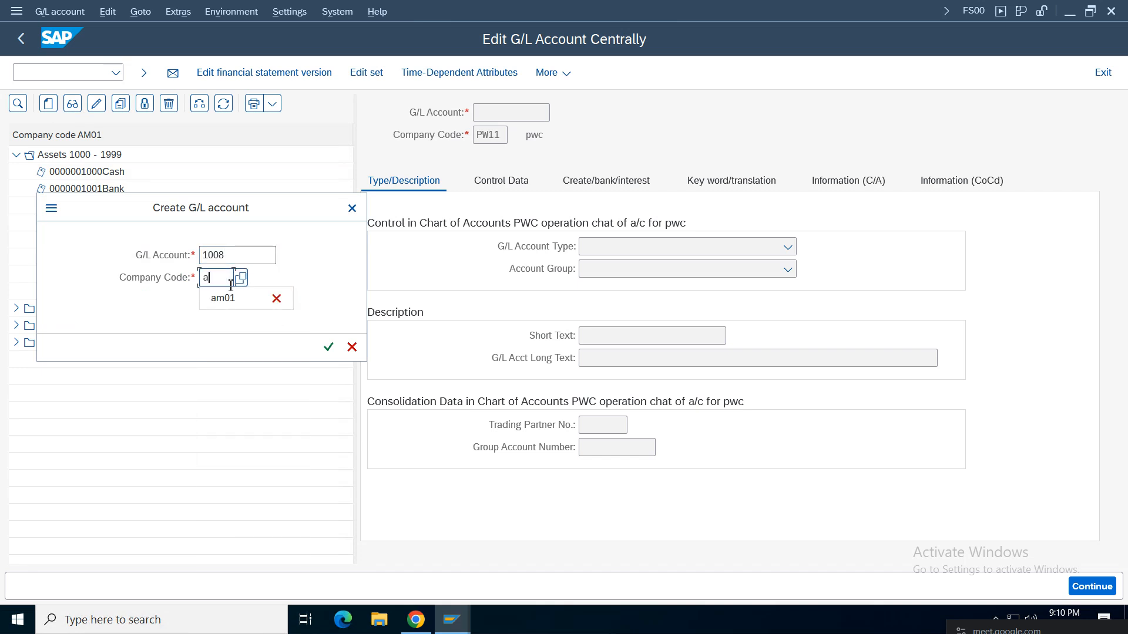
text(m01)
key(Return)
Set the account type to X Balance Sheet Account and the account group to ASSE Assets 1000 - 1999.
click(728, 249)
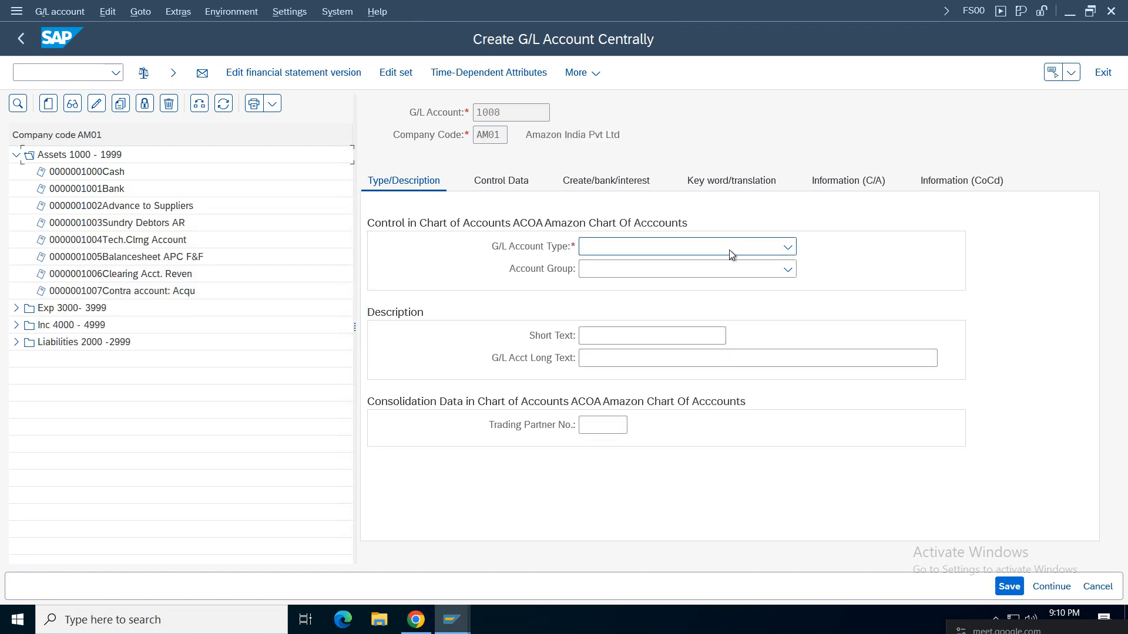
click(658, 357)
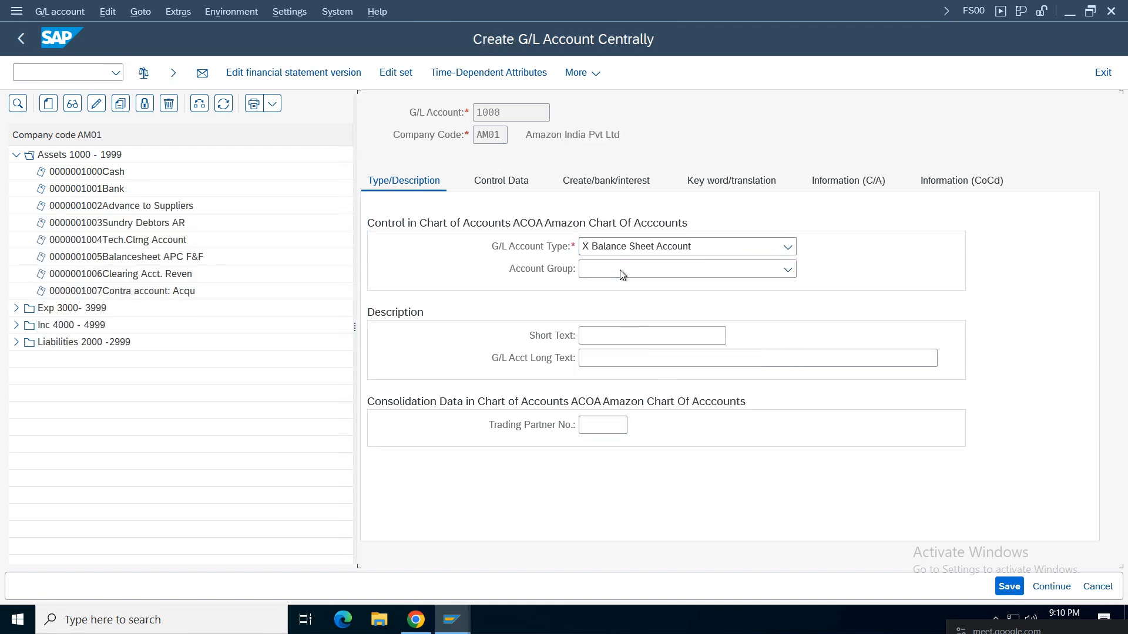
click(619, 269)
click(611, 289)
Enter CGST Input Tax as both the short text and the long text of G/L account 1008.
click(612, 333)
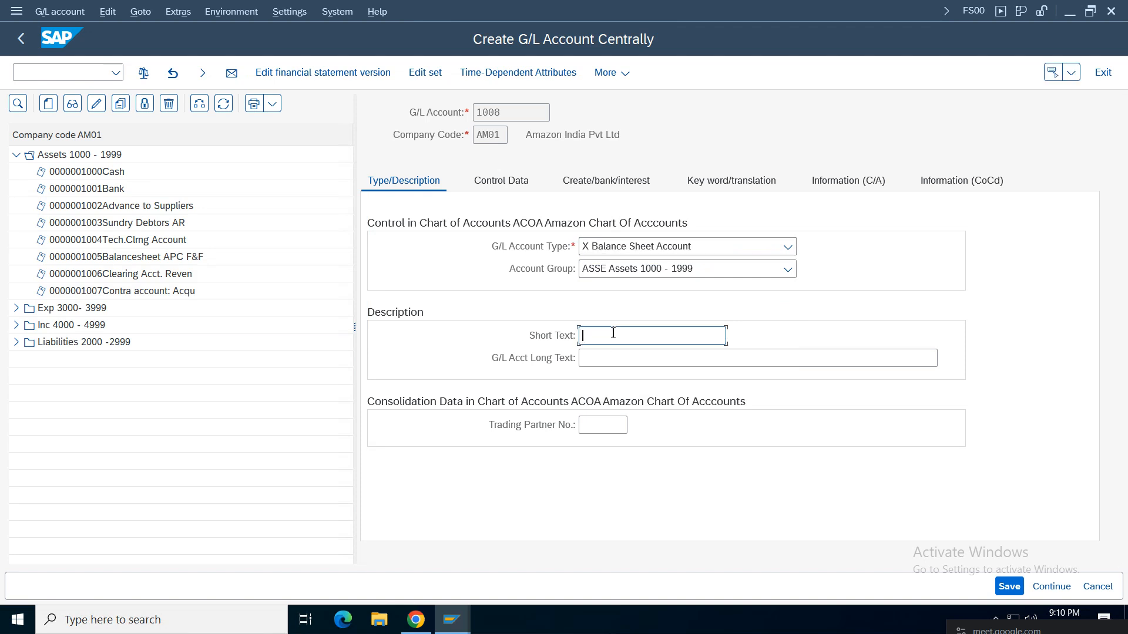
text(CGST Input Tax)
drag(682, 335, 420, 340)
key(ctrl+c)
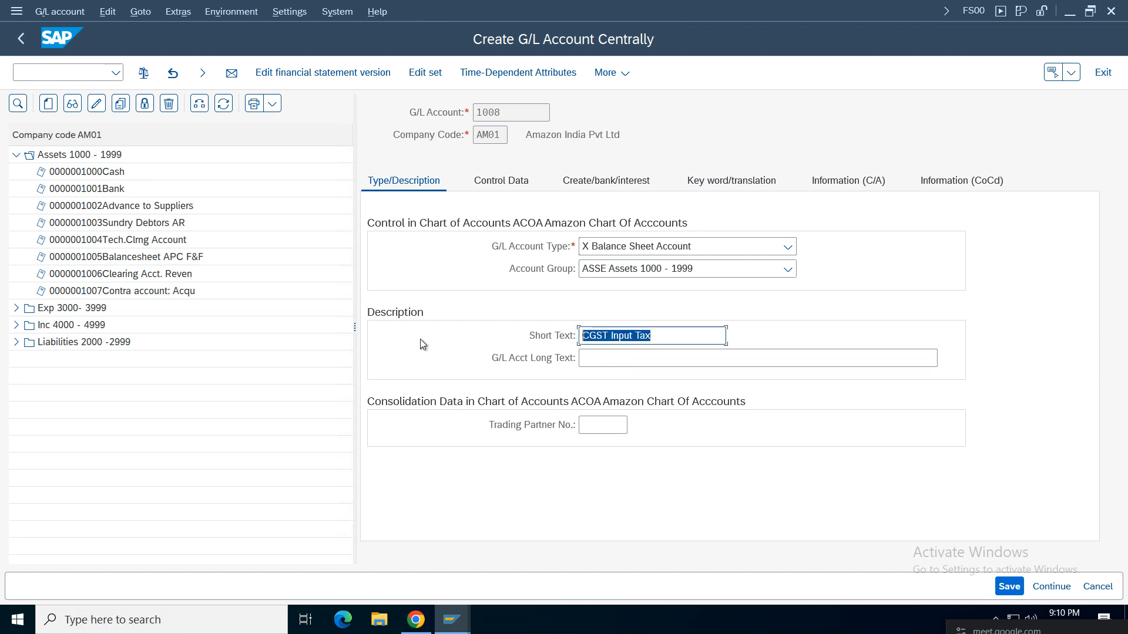
click(619, 357)
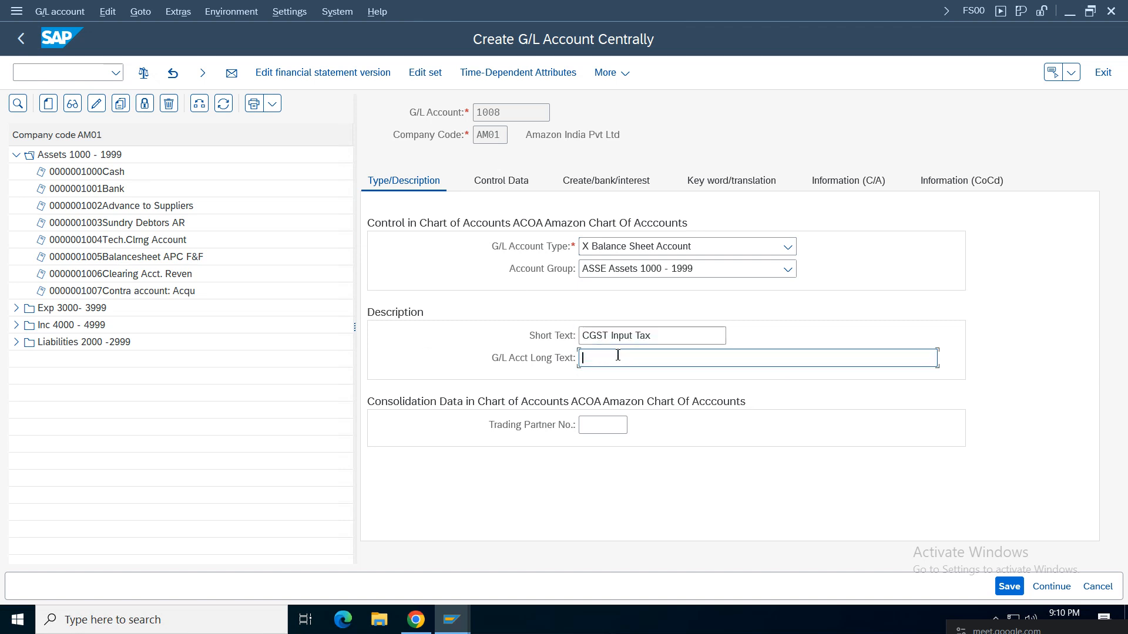
key(ctrl+v)
In the account's control data, enable balances in local currency only and set the sort key to 001.
click(501, 182)
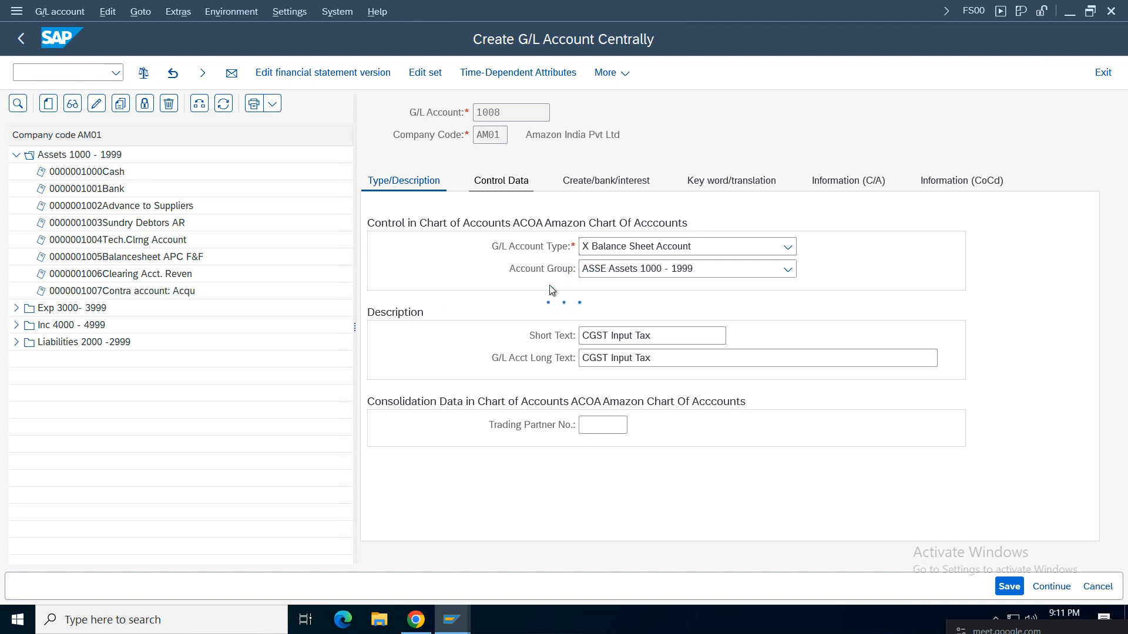
click(586, 269)
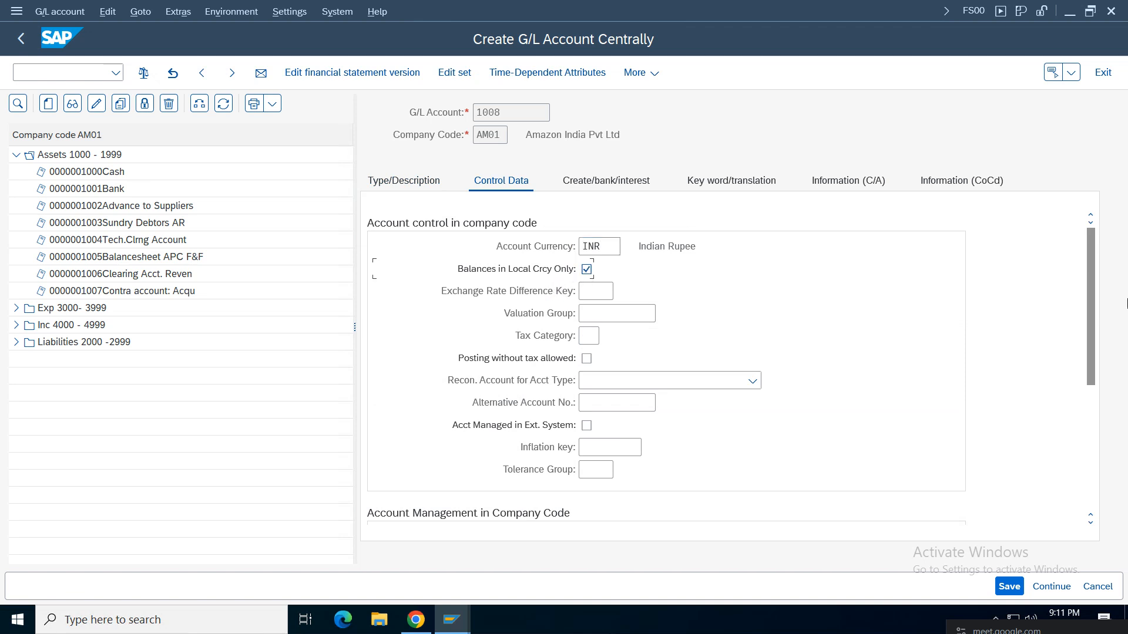
drag(1094, 275, 1094, 403)
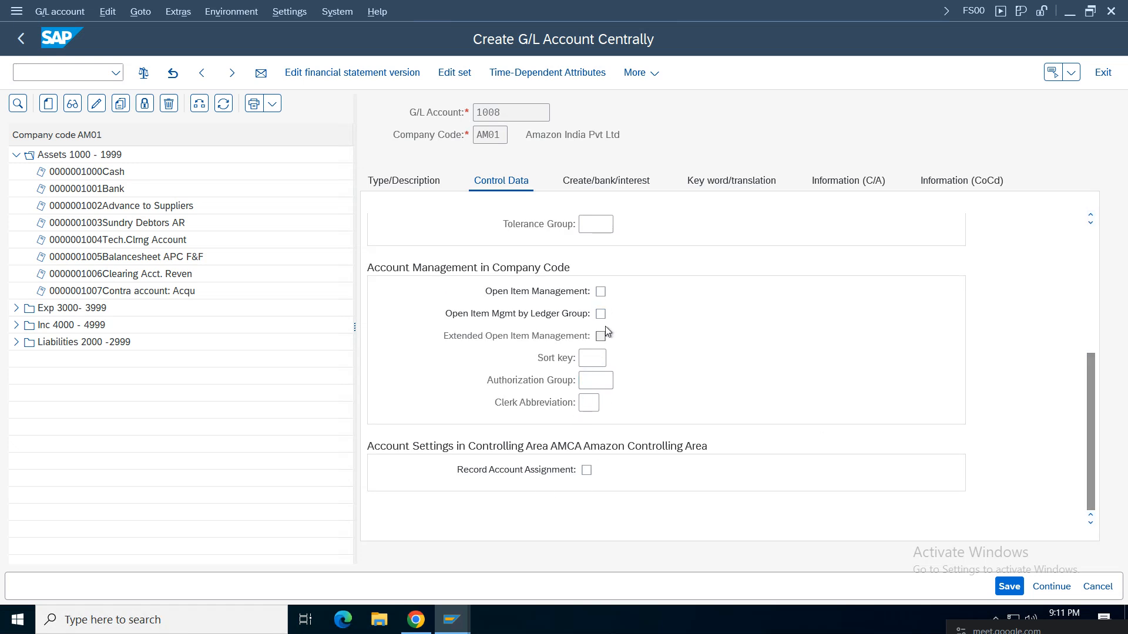
click(592, 358)
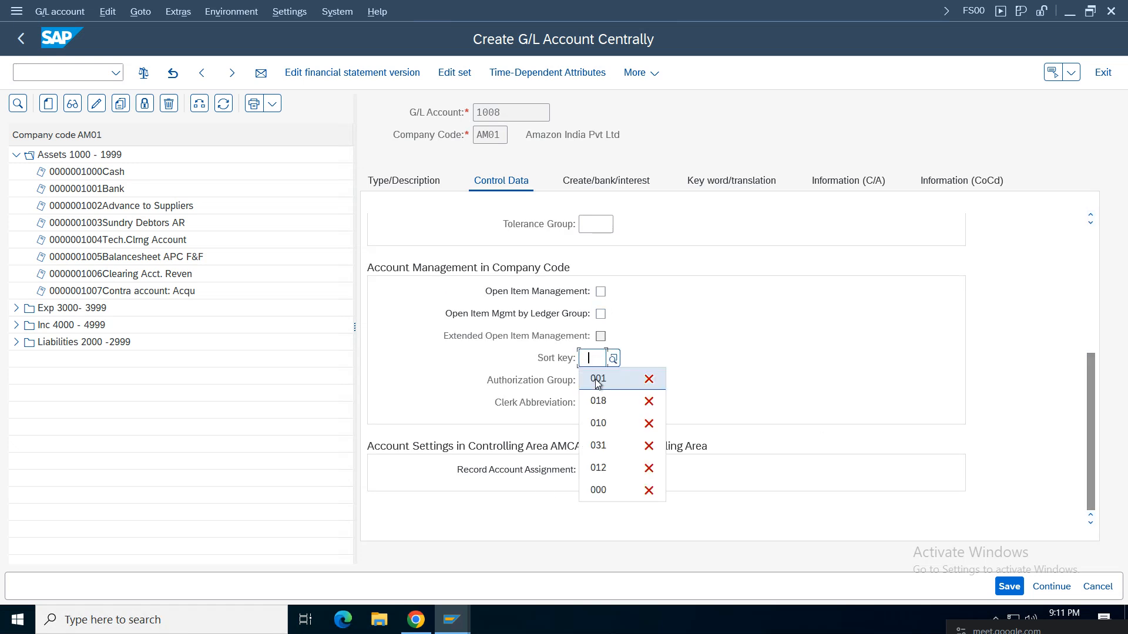
click(598, 379)
Set the field status group to G001 and save G/L account 1008.
click(605, 181)
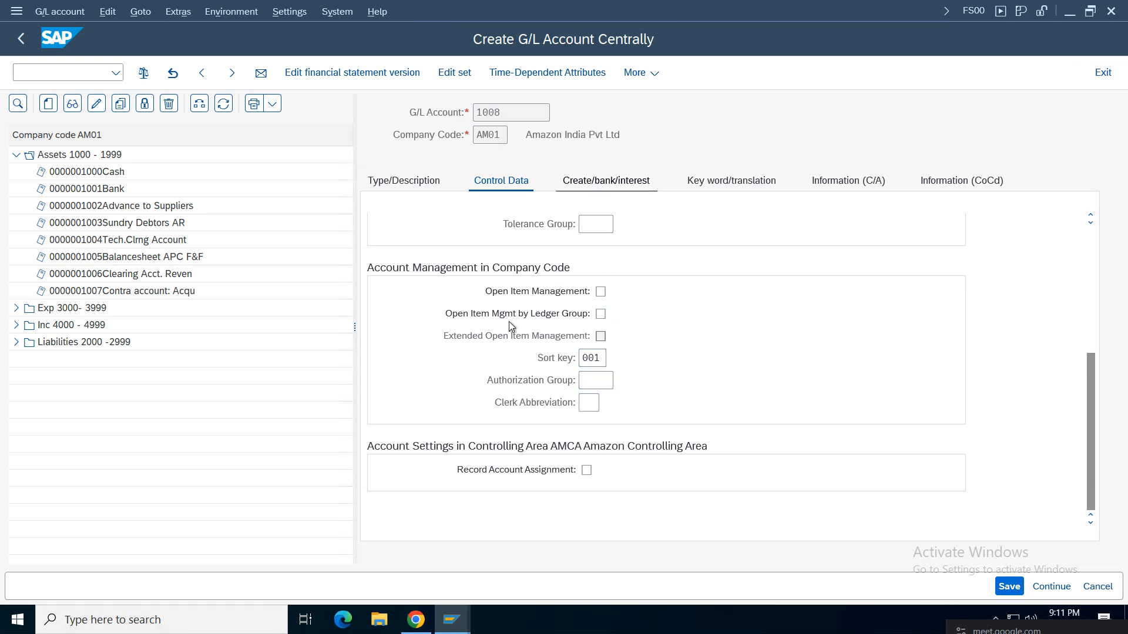
text(g001)
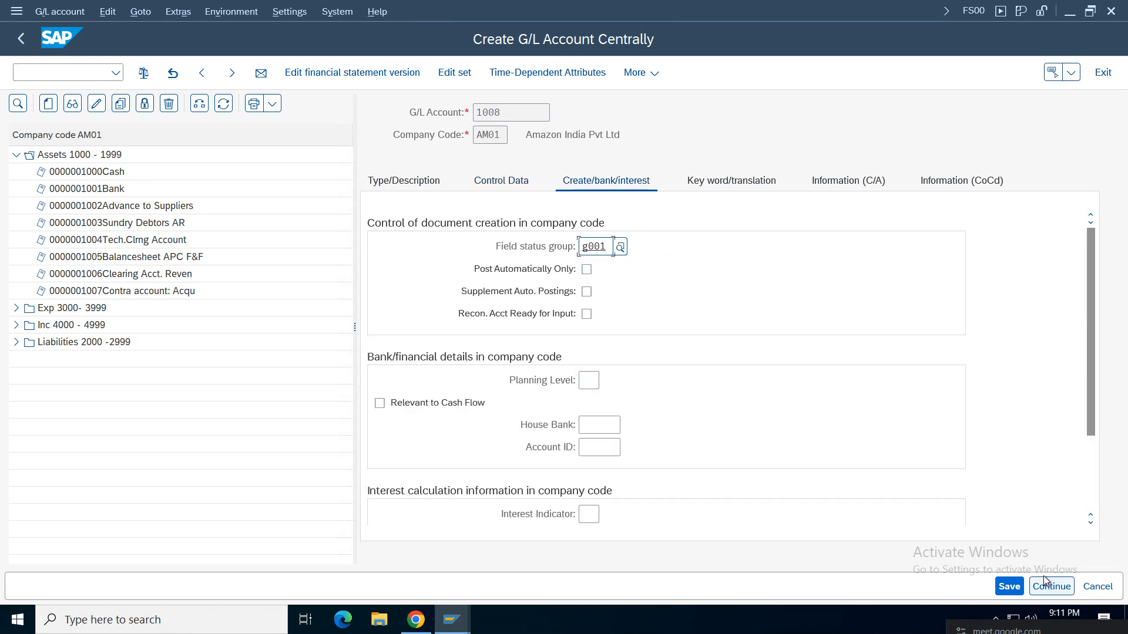
click(1010, 586)
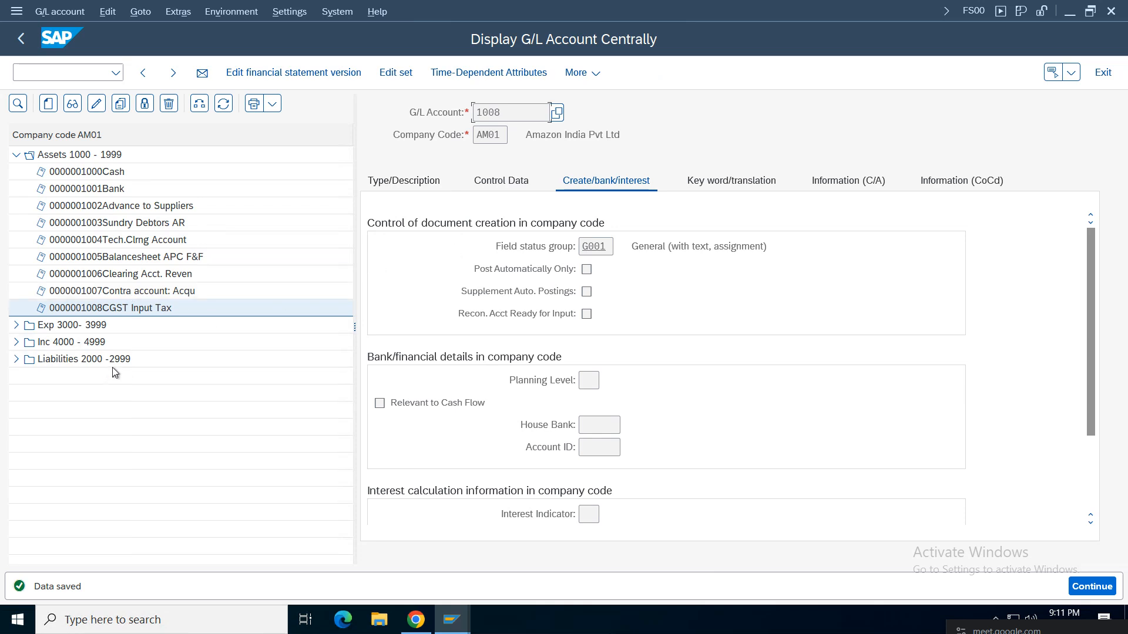
Copy G/L account 1008 to a new G/L account 1009 in company code AM01.
click(418, 184)
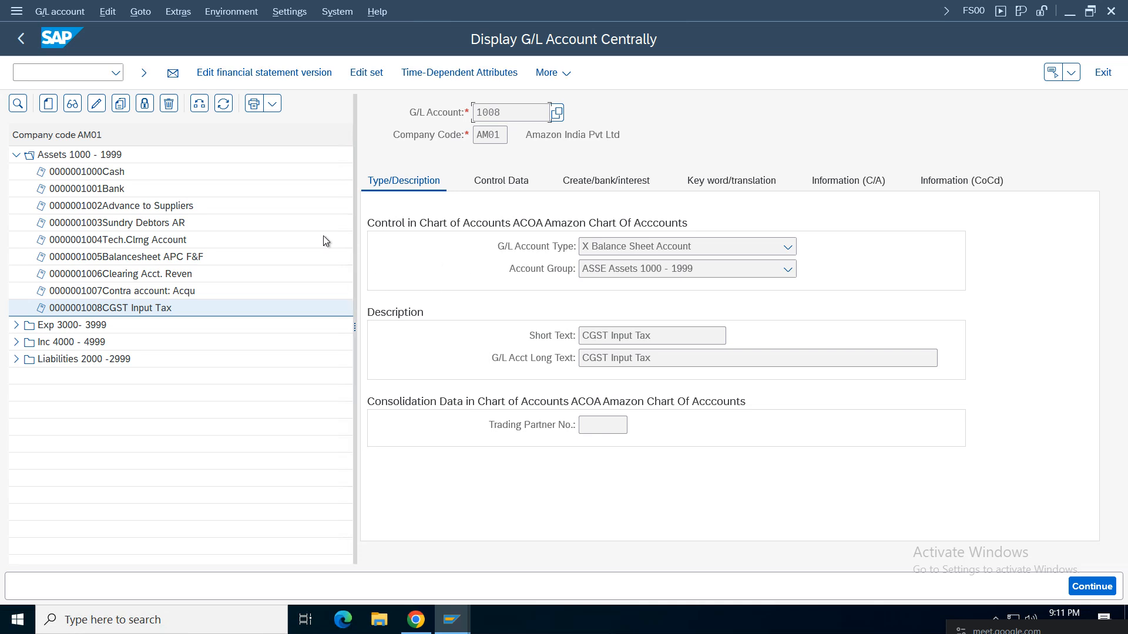
click(118, 309)
click(121, 106)
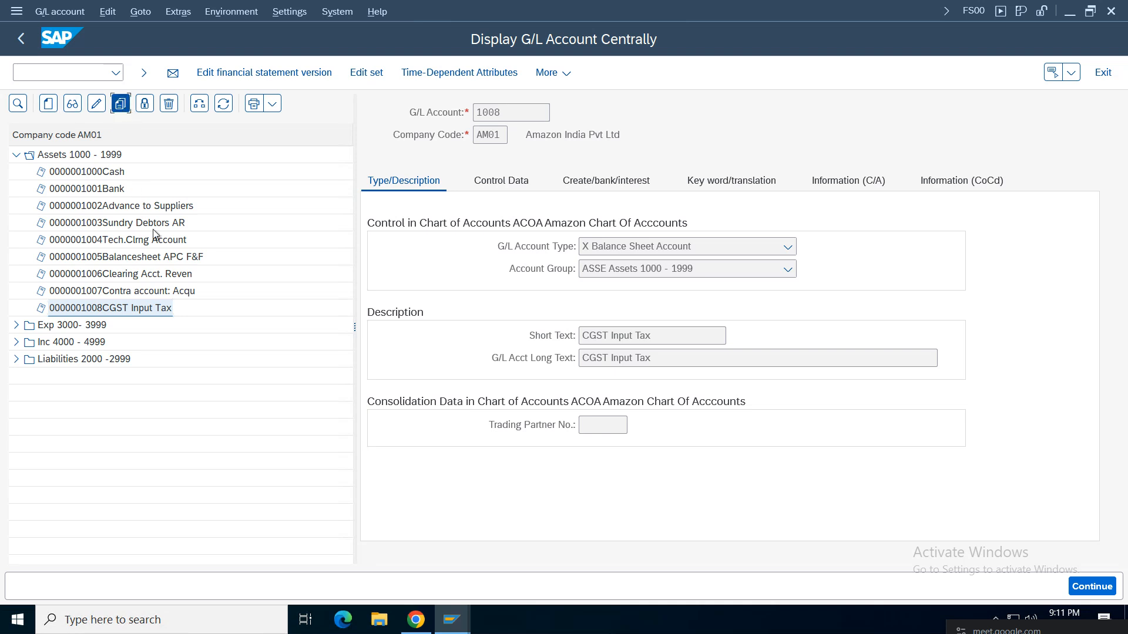
click(263, 304)
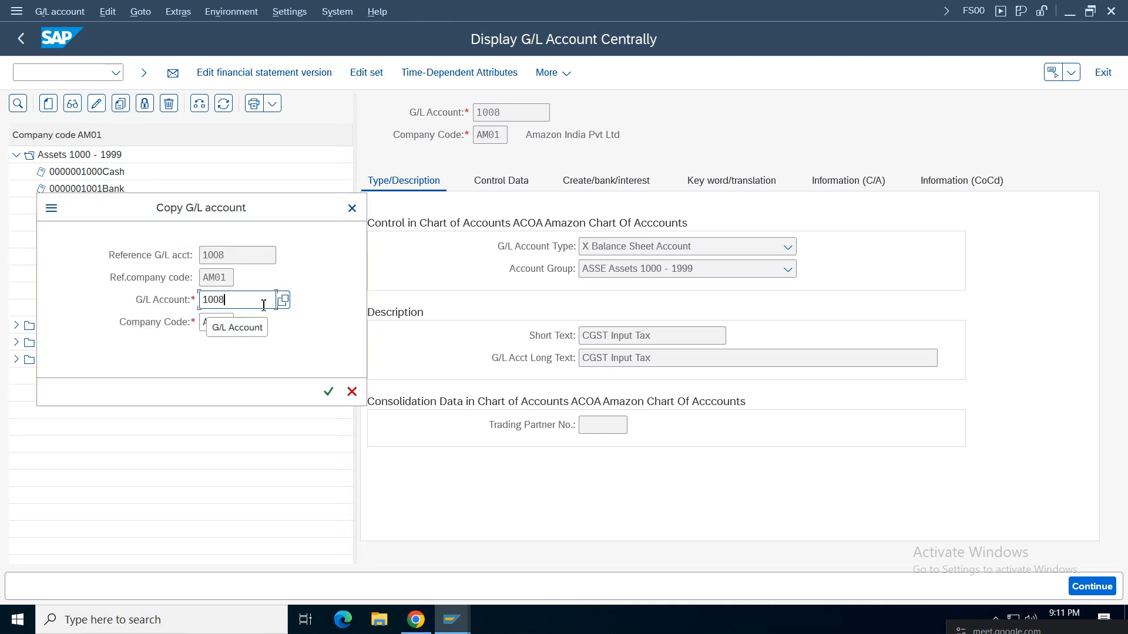
key(BackSpace)
text(9)
key(Return)
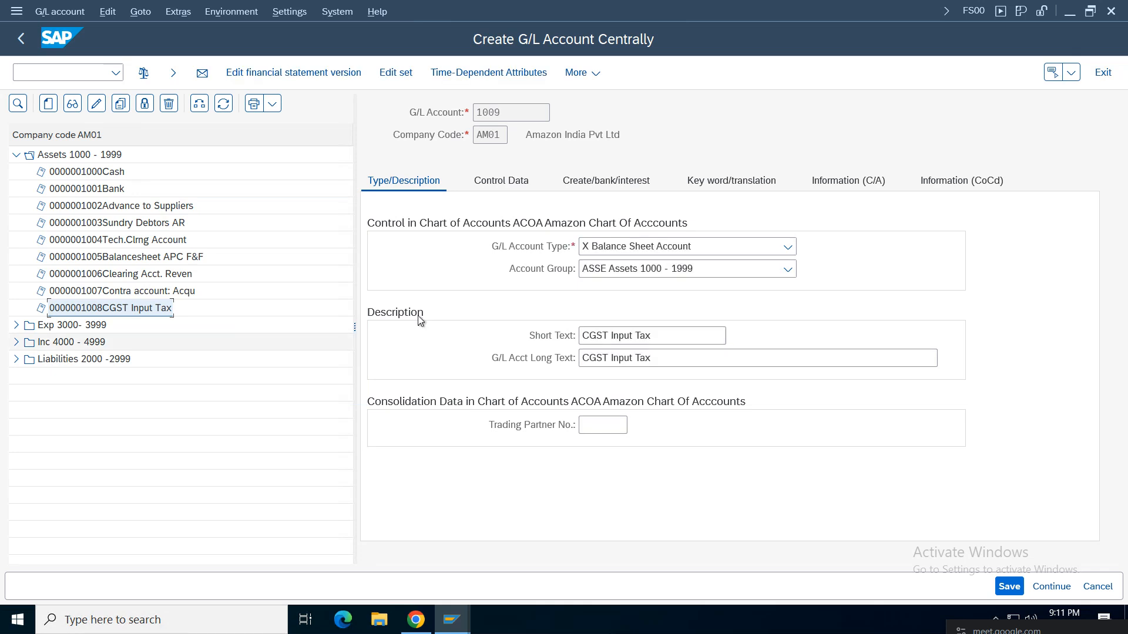
Change both the short text and the long text of G/L account 1009 to SGST Input Tax.
key(BackSpace)
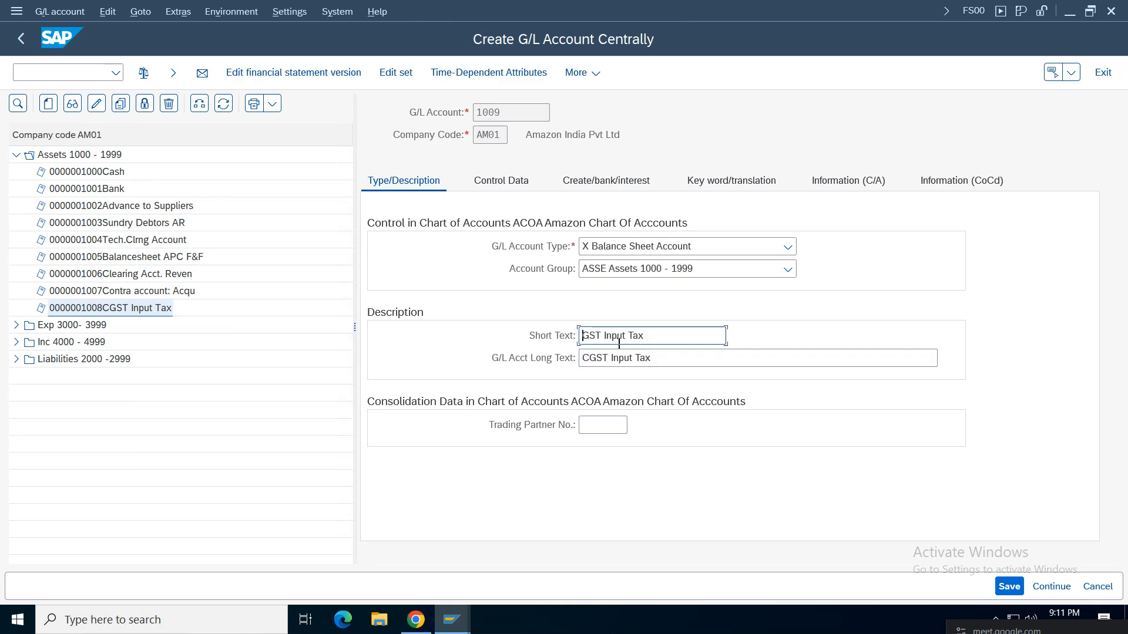
text(S)
key(Tab)
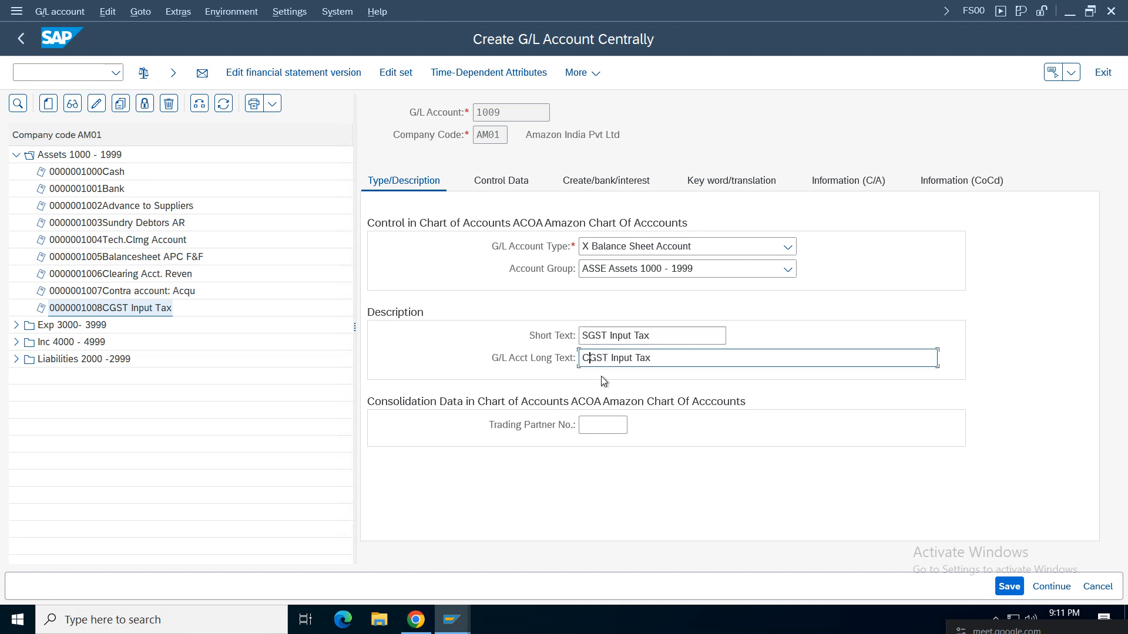
key(Delete)
text(S)
click(589, 336)
click(591, 359)
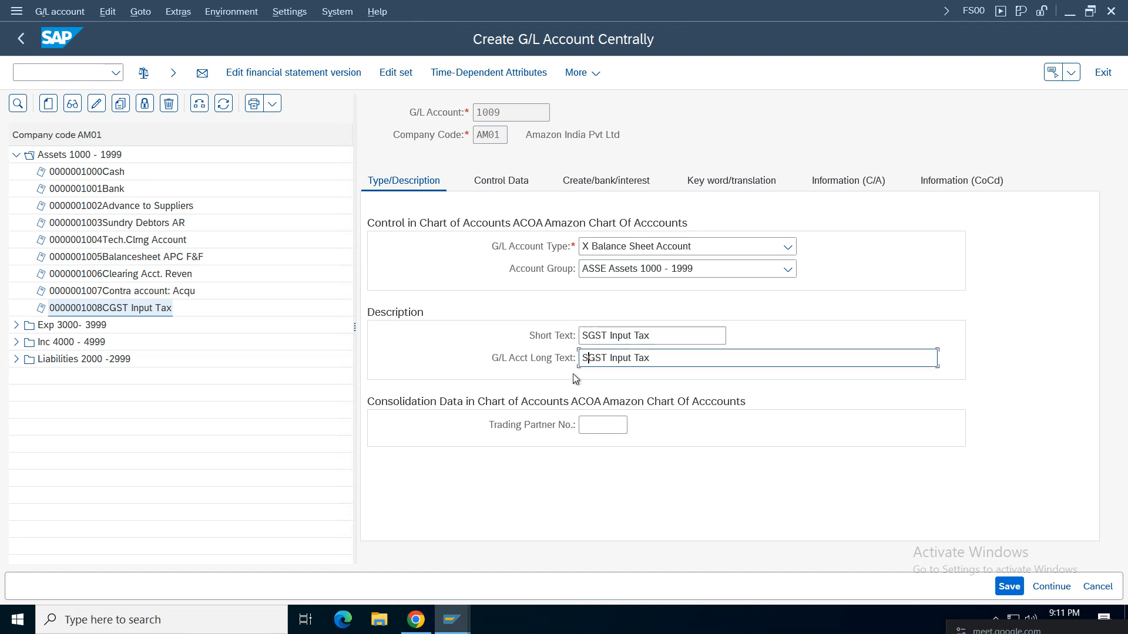
click(609, 339)
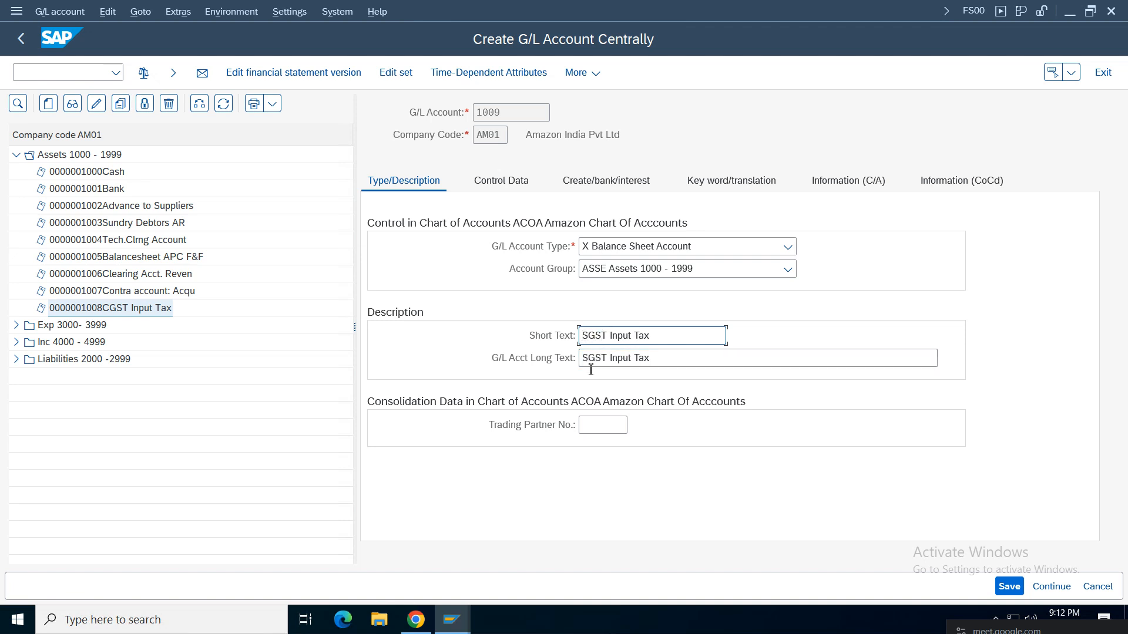
click(595, 338)
Review the copied control data, save G/L account 1009 and check its field status group.
click(501, 181)
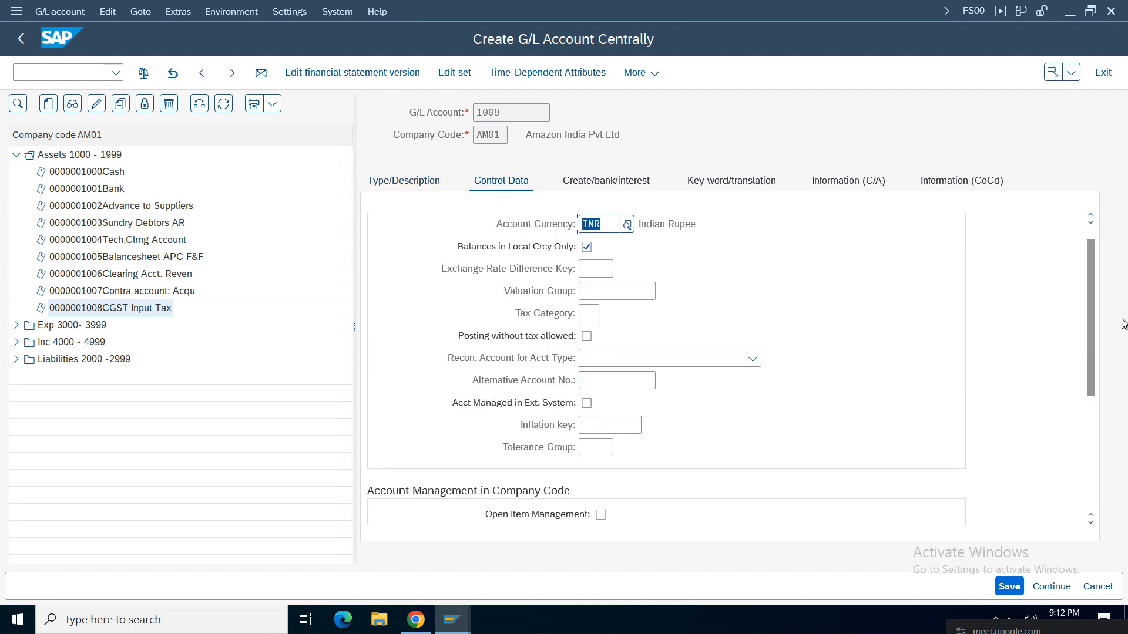
drag(1093, 294, 1096, 383)
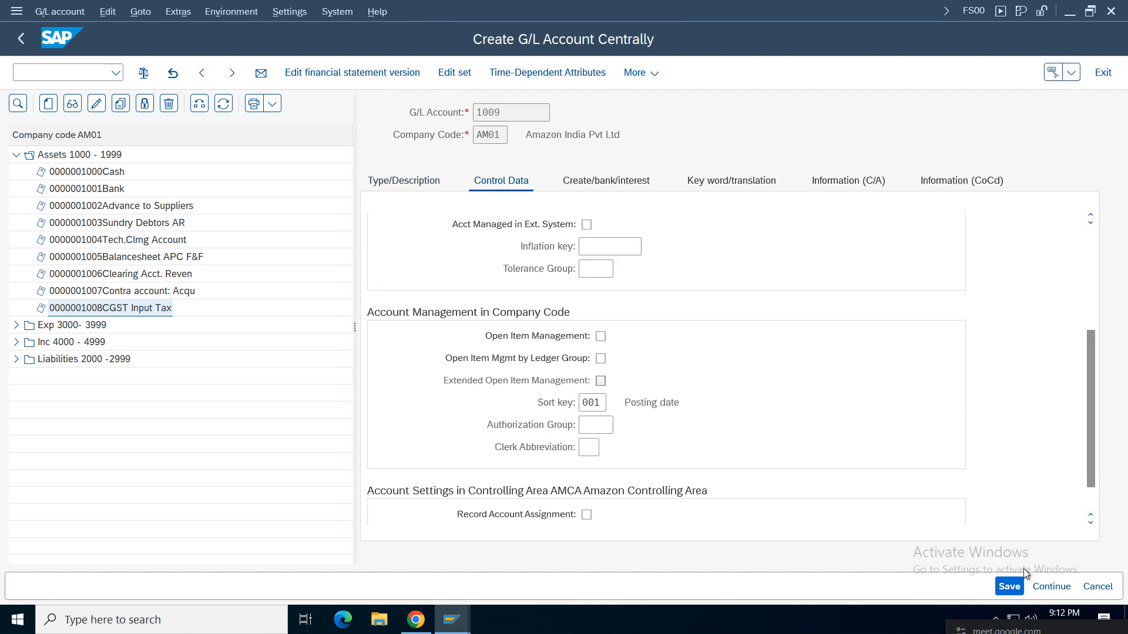
key(ctrl+s)
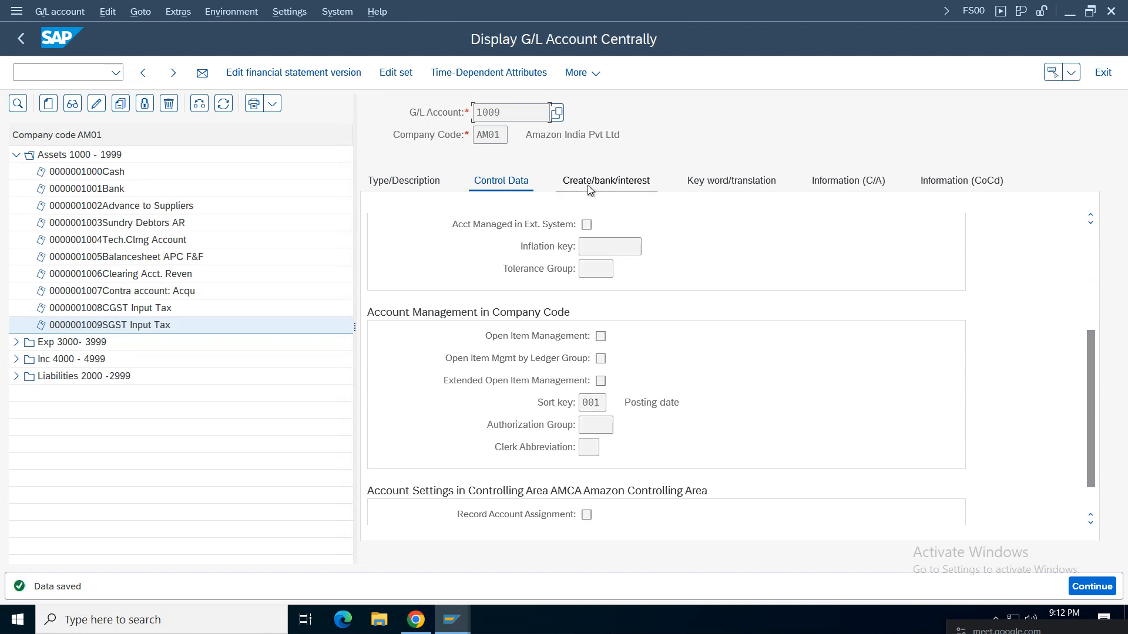
click(589, 187)
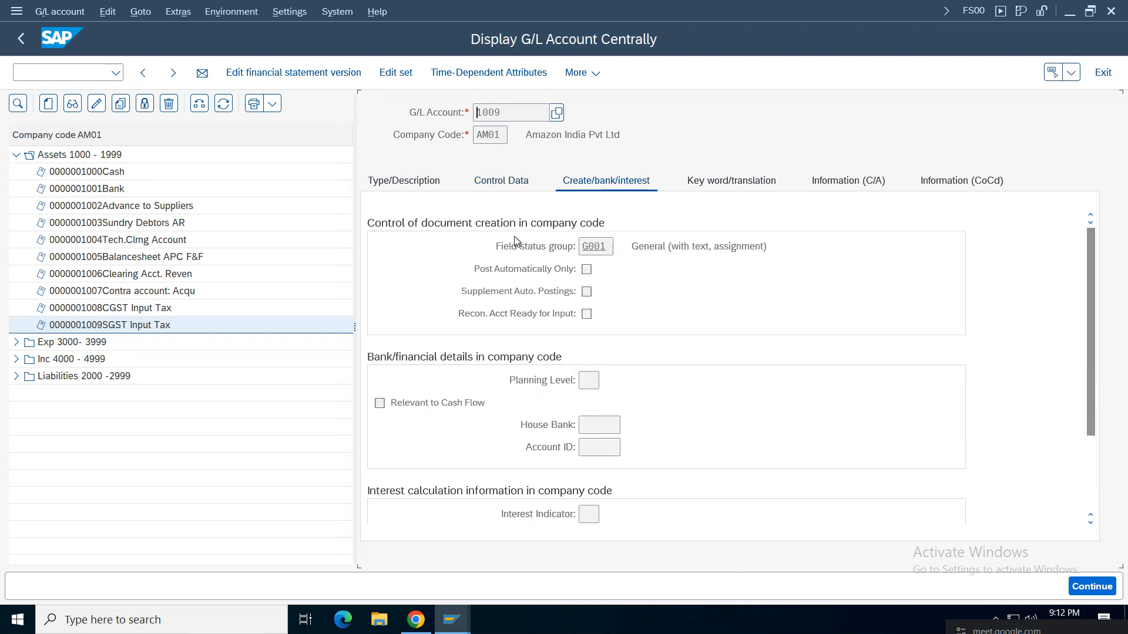
click(494, 183)
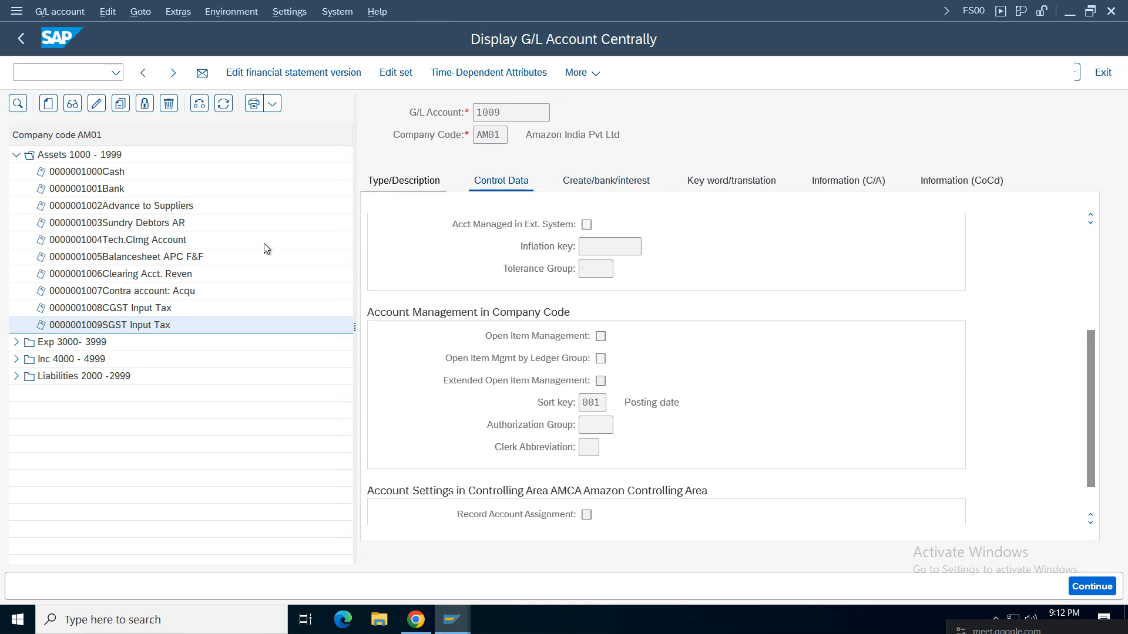
click(404, 180)
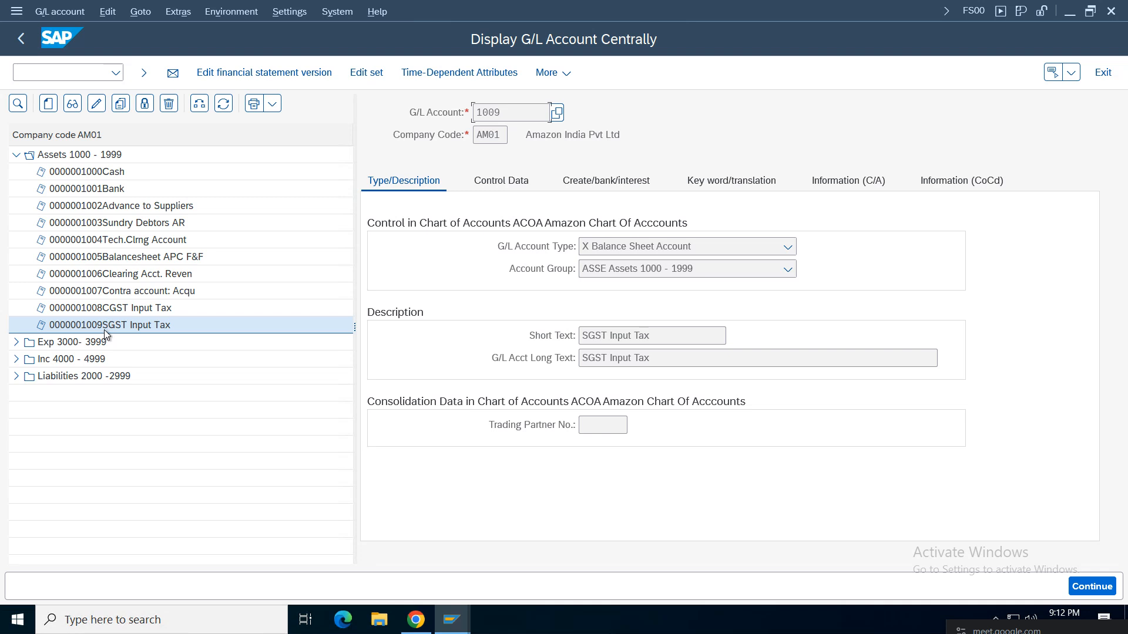
Copy G/L account 1009 to a new G/L account 1010 in company code AM01.
click(120, 104)
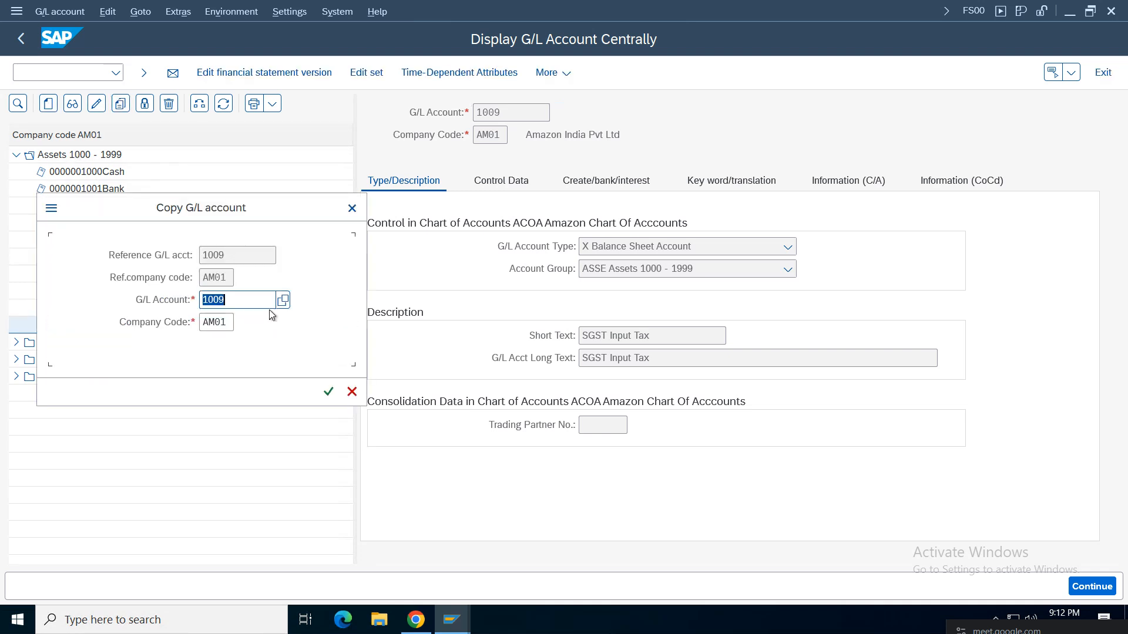
text(01)
key(BackSpace)
key(BackSpace)
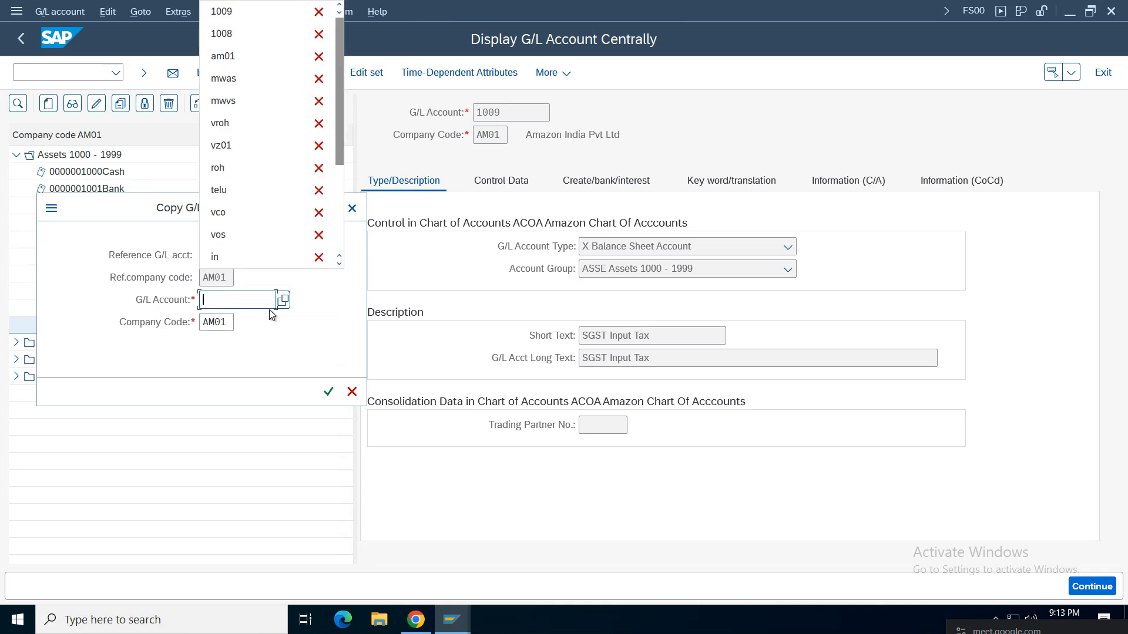
text(1010)
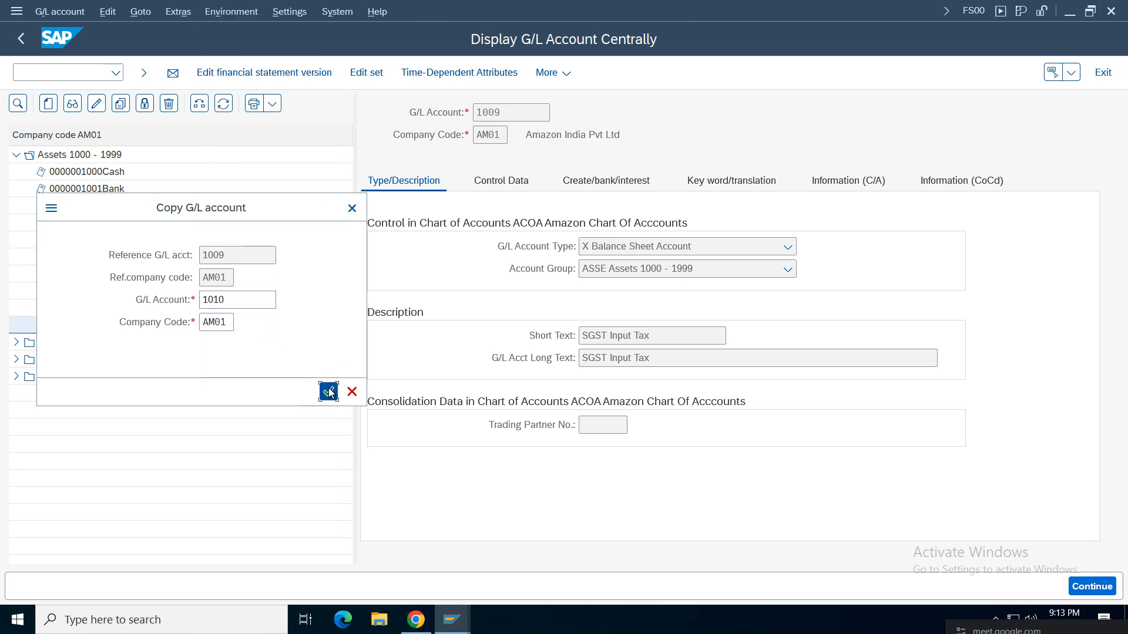
click(328, 392)
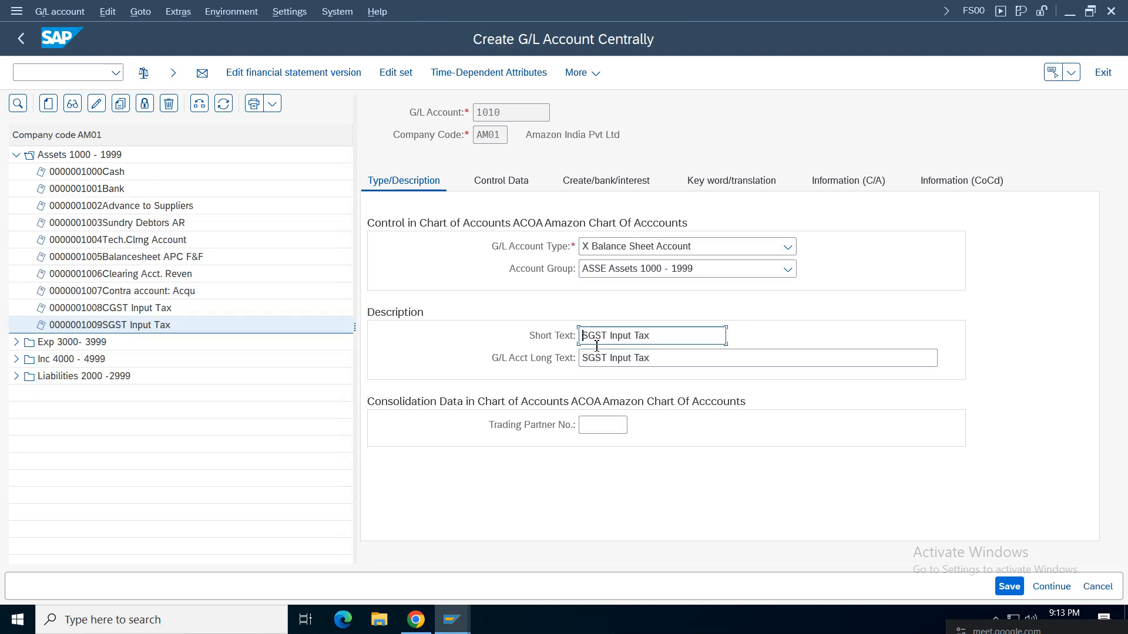
Change the short and long texts to IGST Input Tax and save G/L account 1010.
key(Delete)
text(I)
click(590, 359)
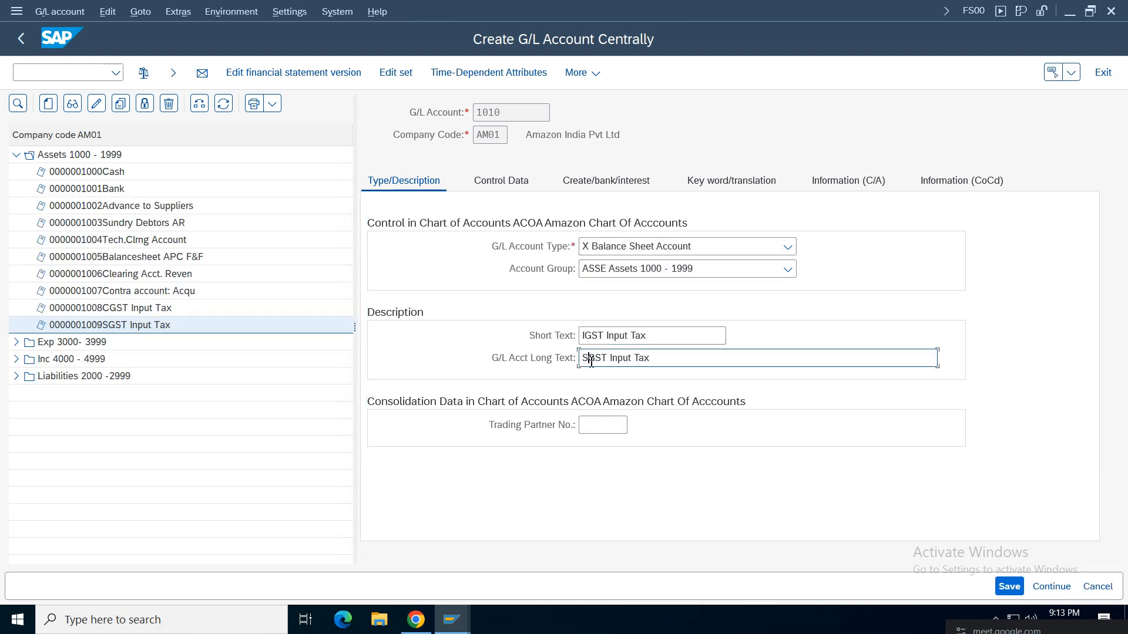
key(BackSpace)
text(I)
click(1005, 587)
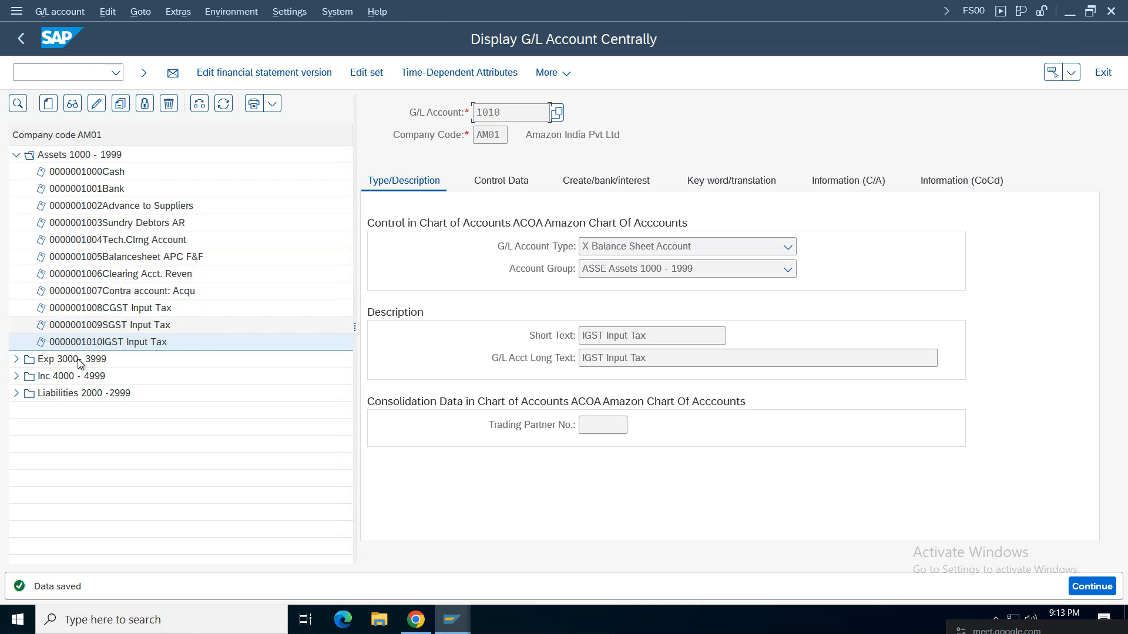
Expand the liabilities accounts and start creating G/L account 2006 in company code AM01.
click(17, 394)
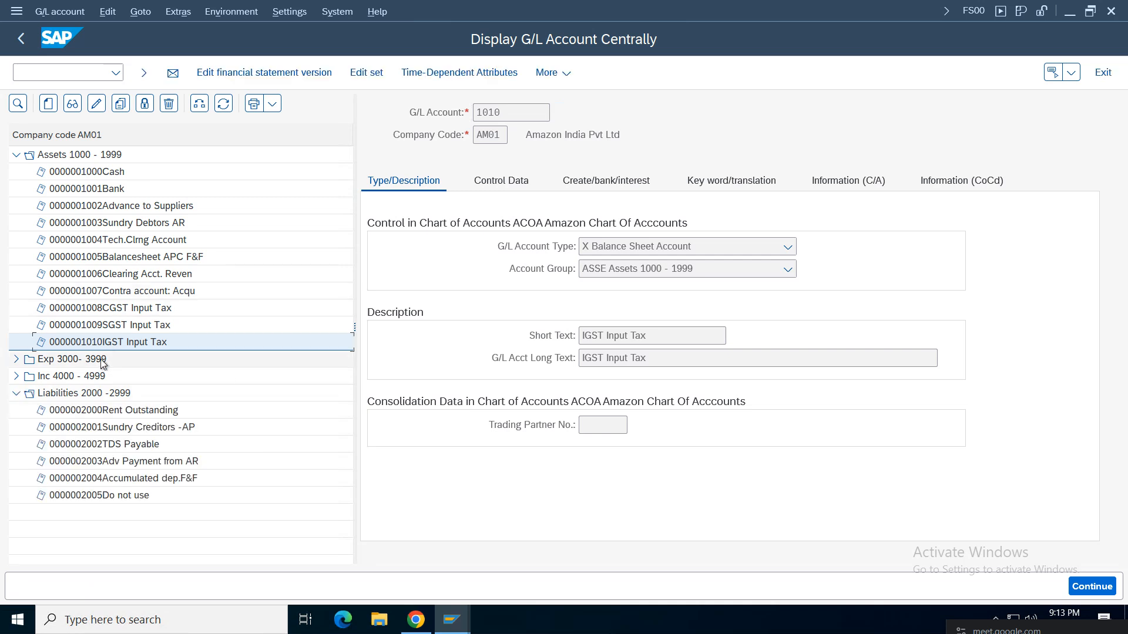
click(89, 495)
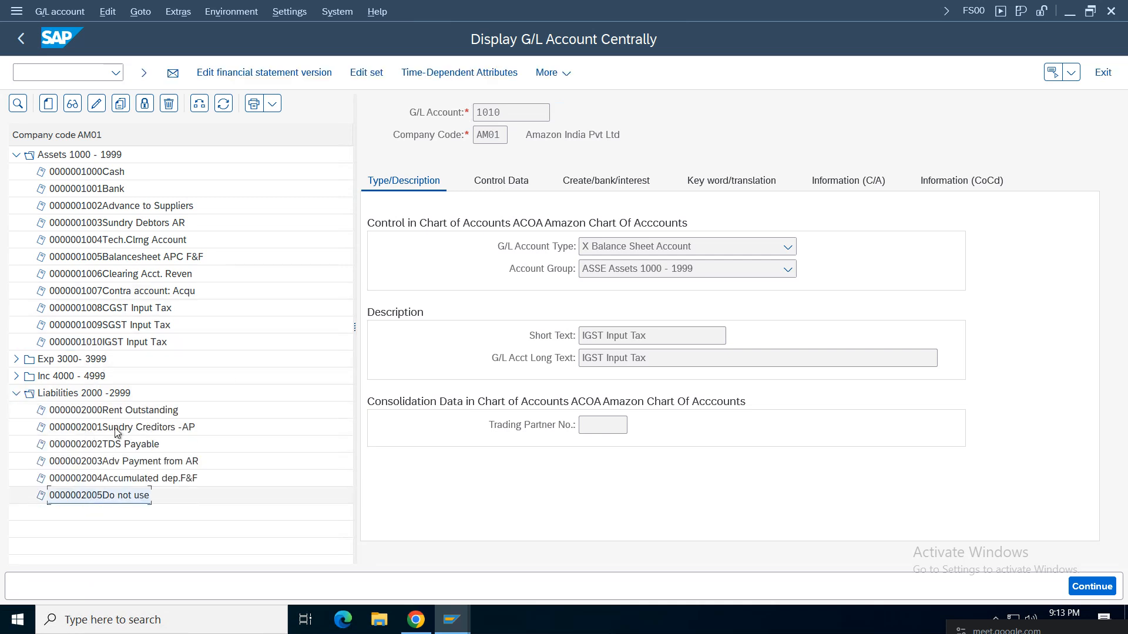
click(48, 103)
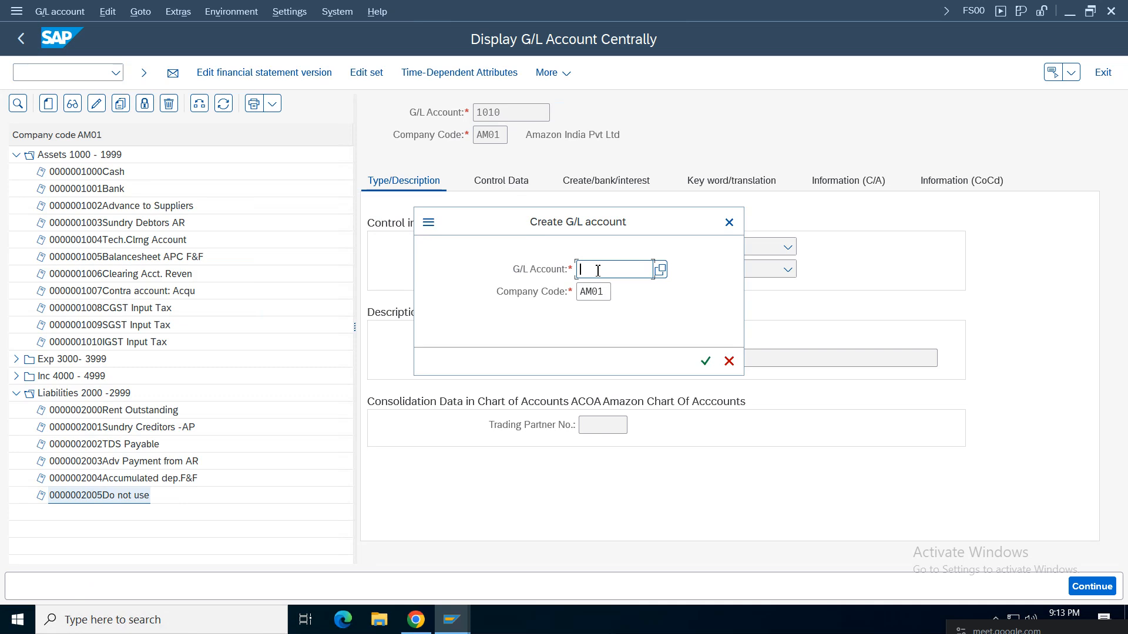
text(2006)
key(Return)
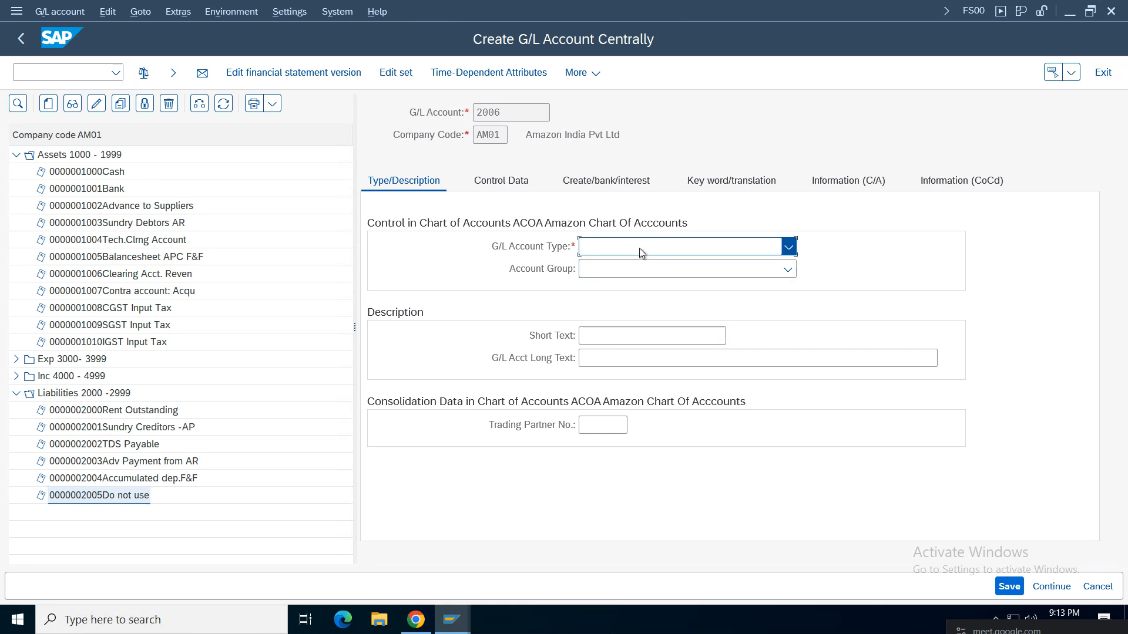
Set the new account's type to X Balance Sheet Account and its account group to LIAB Liabilities 2000 -2999.
click(639, 248)
click(640, 355)
click(617, 271)
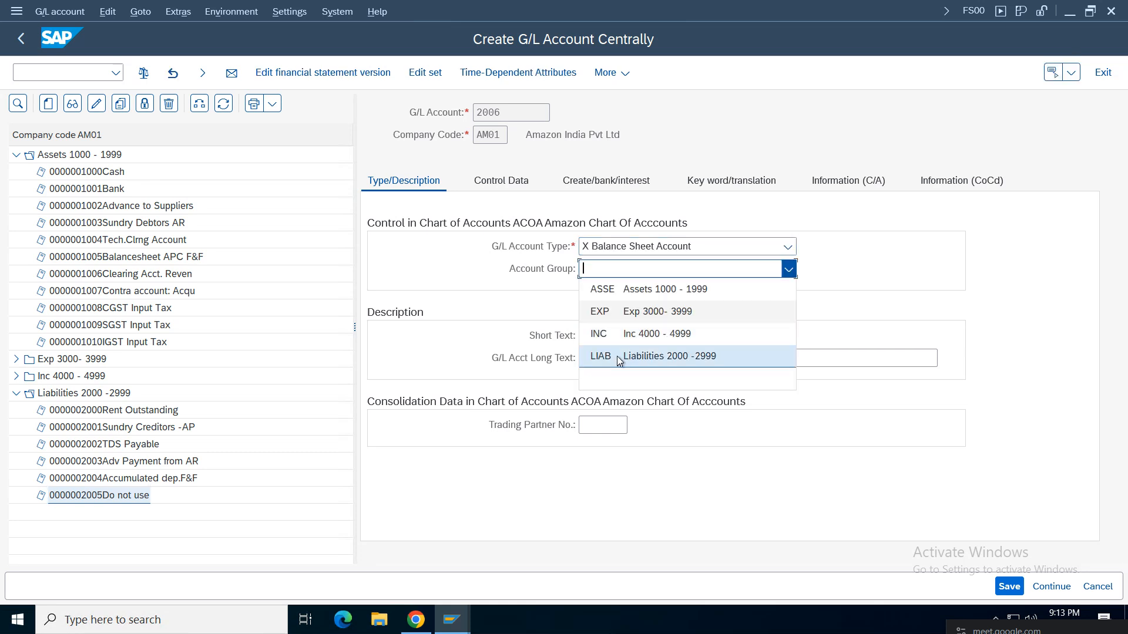
click(641, 354)
Enter CGST Output Tax as both the short text and the long text of G/L account 2006.
click(611, 341)
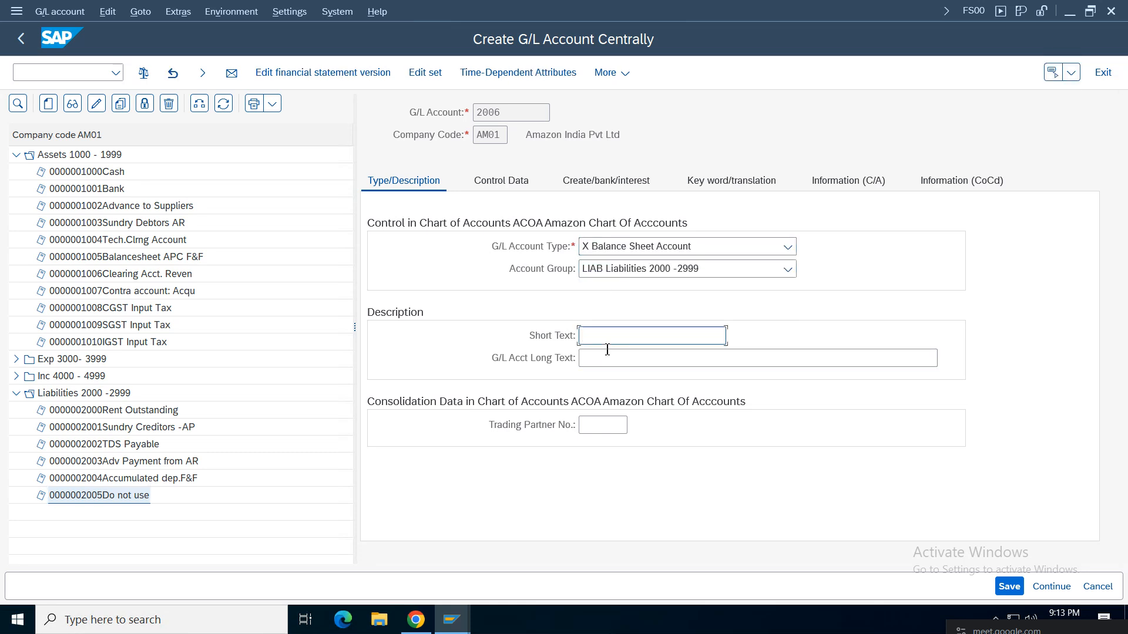
click(616, 72)
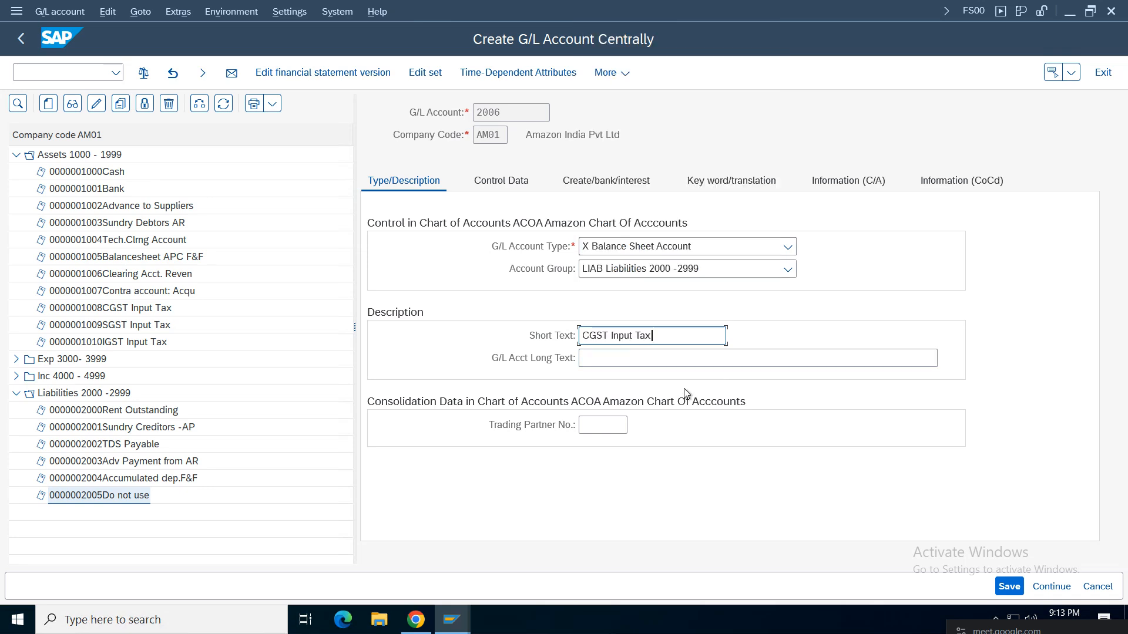
click(616, 334)
key(BackSpace)
key(BackSpace)
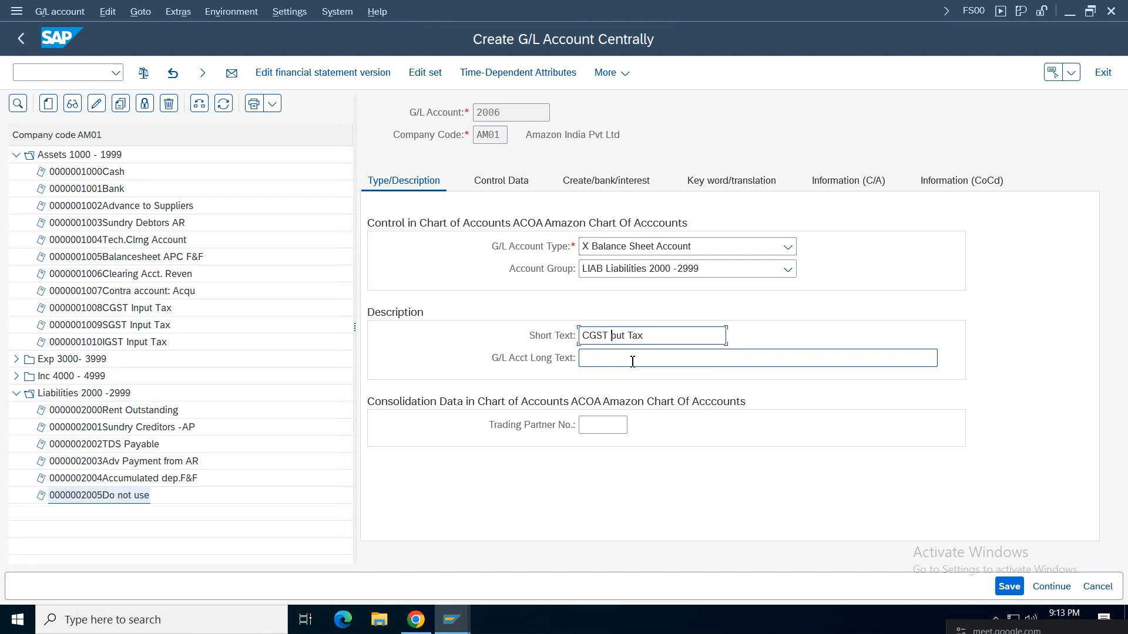
text(Out)
drag(673, 334, 494, 330)
click(494, 330)
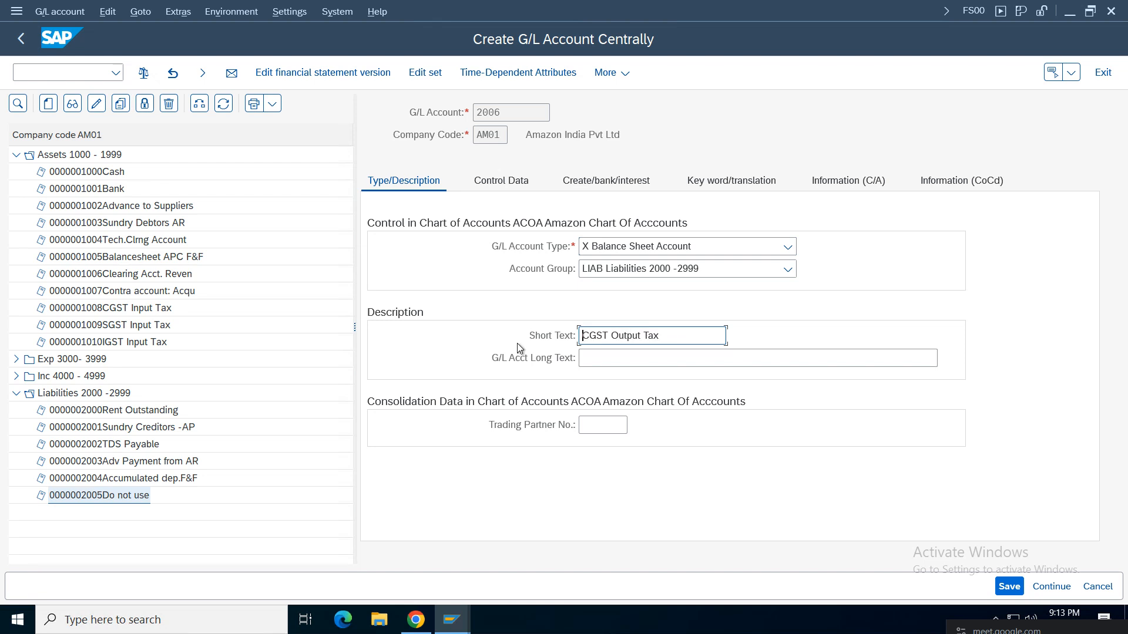
click(596, 358)
key(ctrl+v)
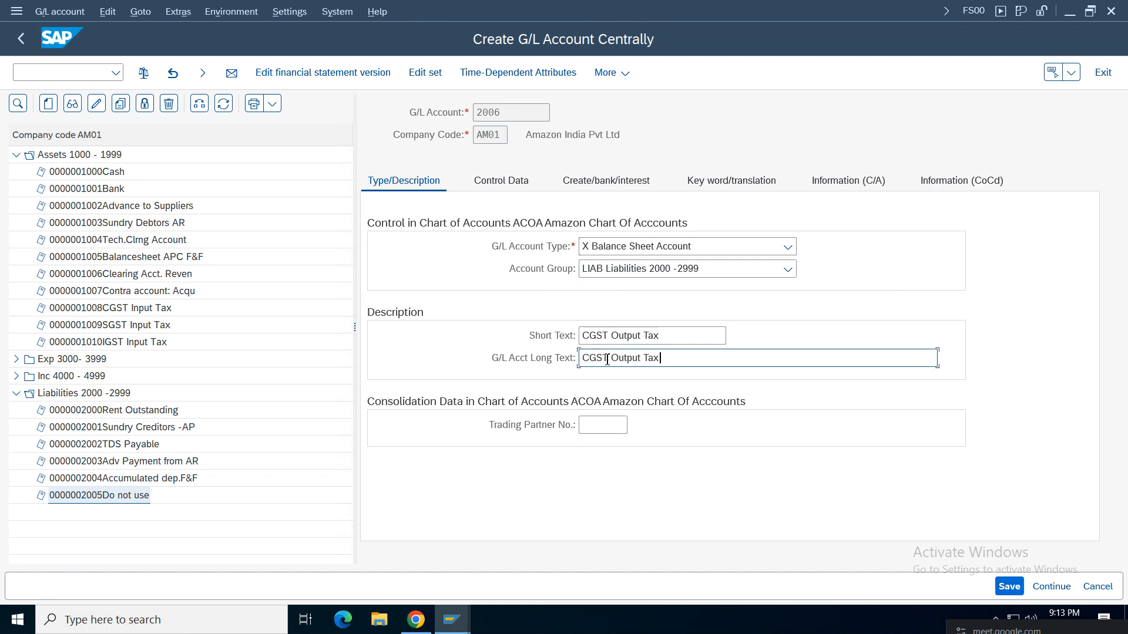
In the control data of G/L account 2006, enable balances in local currency only and set the sort key to 001.
click(502, 181)
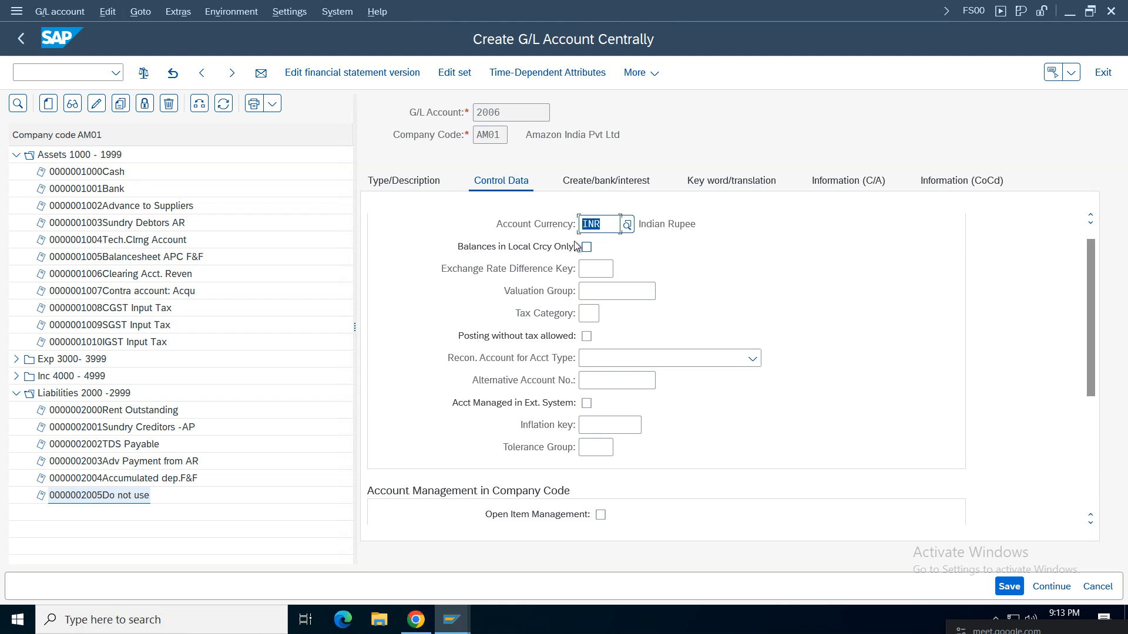
click(586, 247)
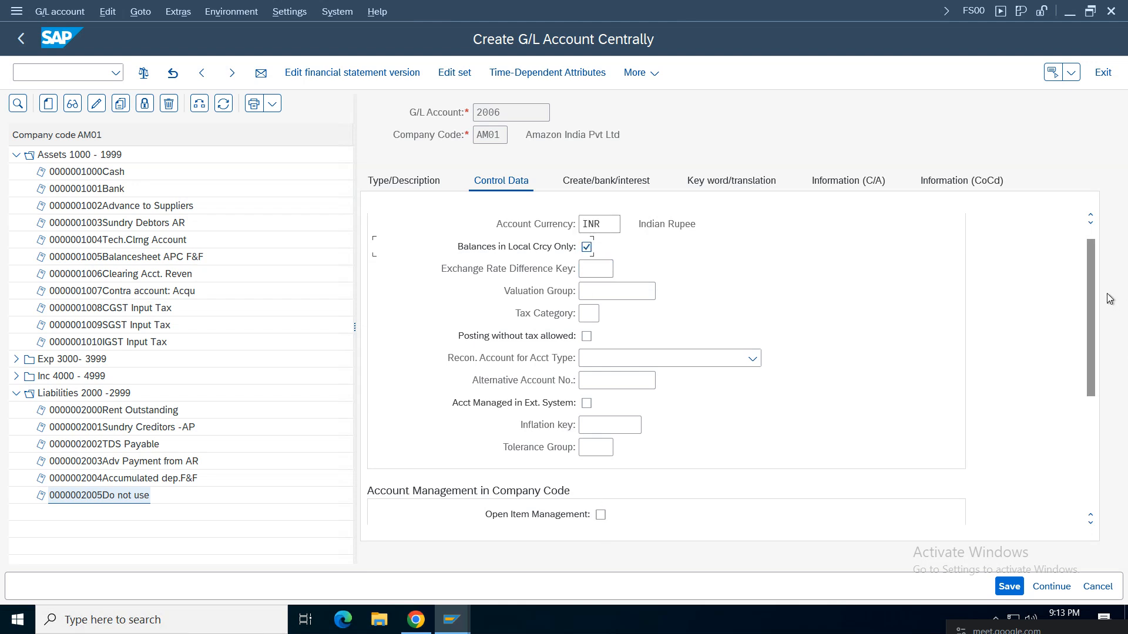
scroll(1092, 315, down, 5)
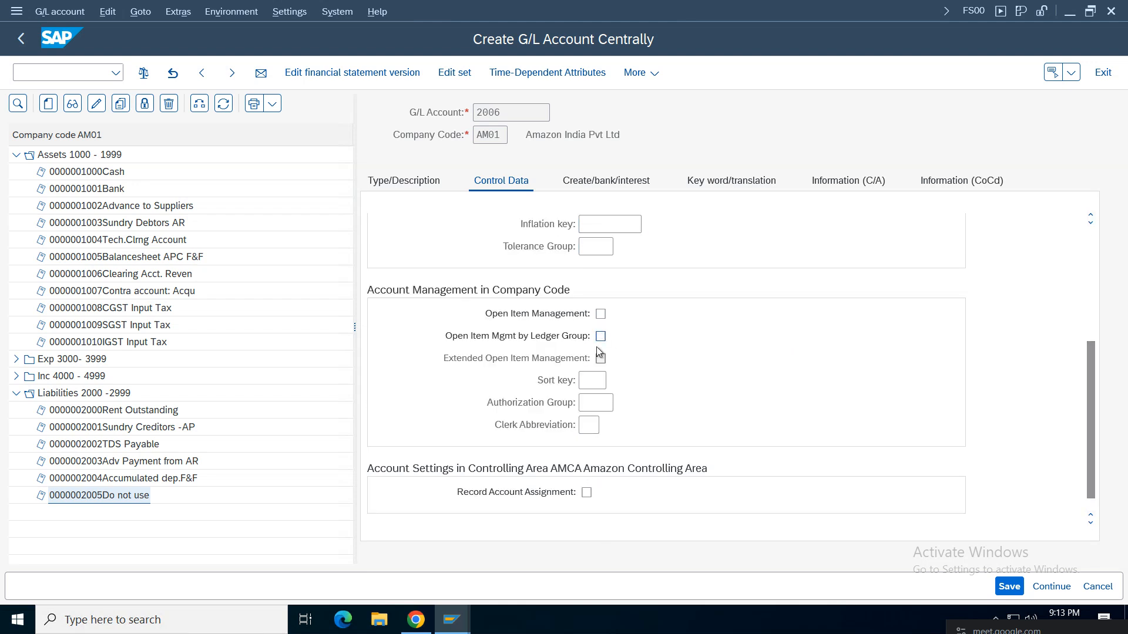
click(592, 380)
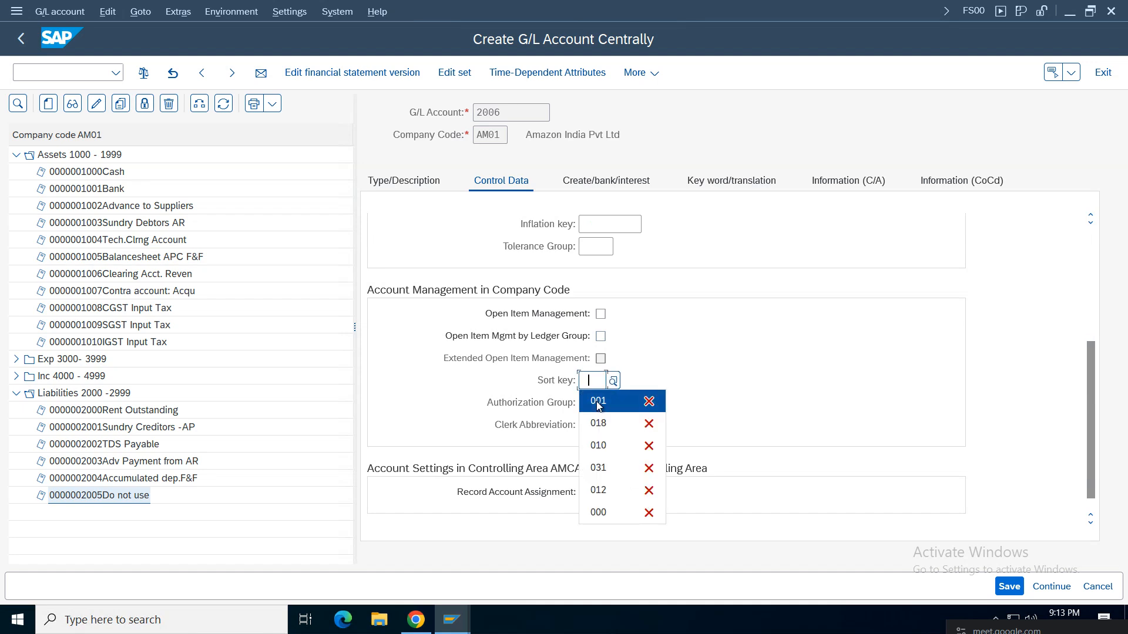
click(594, 399)
Assign field status group G001 to G/L account 2006 and save the account.
click(613, 182)
click(594, 248)
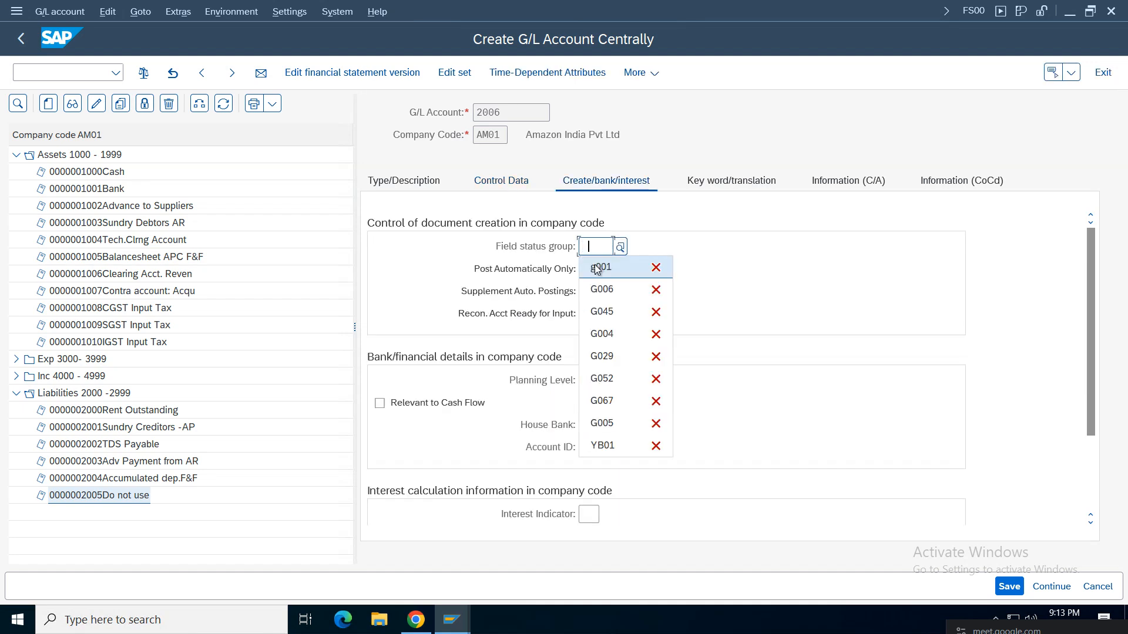
click(597, 260)
click(1010, 586)
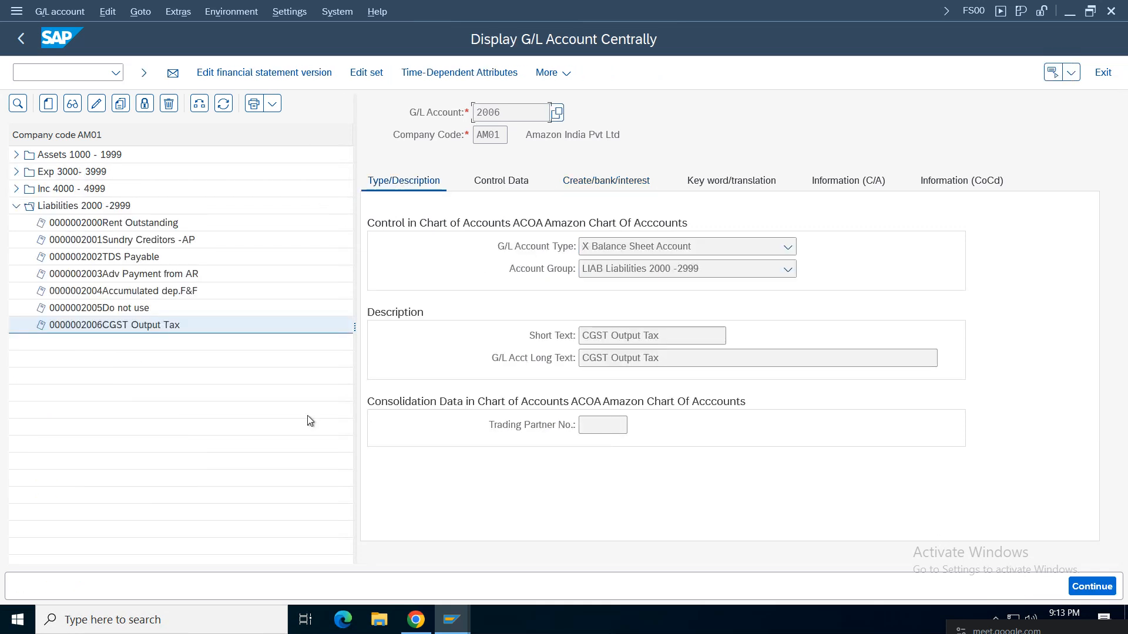
Copy the CGST Output Tax account 2006 to new G/L account 2007 in company code AM01.
click(100, 325)
click(120, 103)
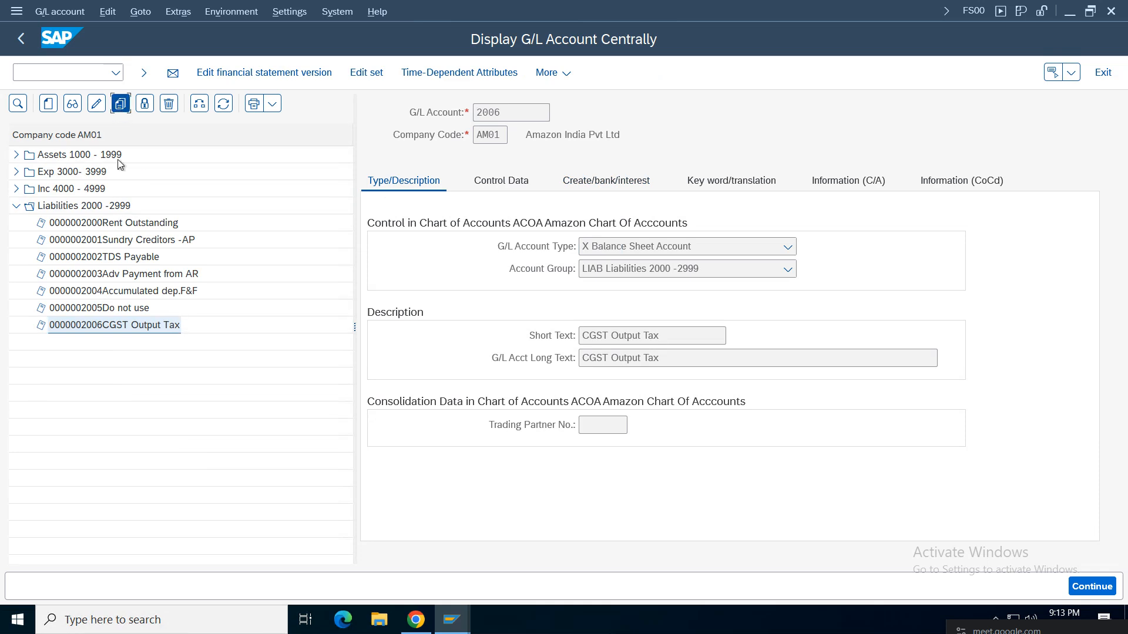
click(248, 302)
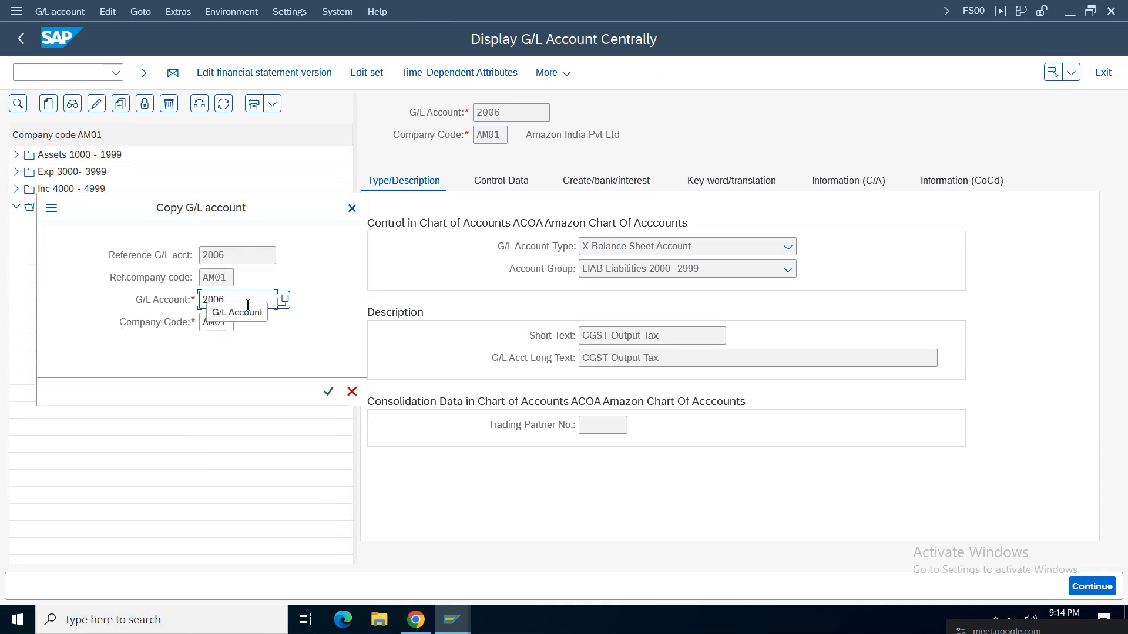
key(BackSpace)
text(7)
key(Return)
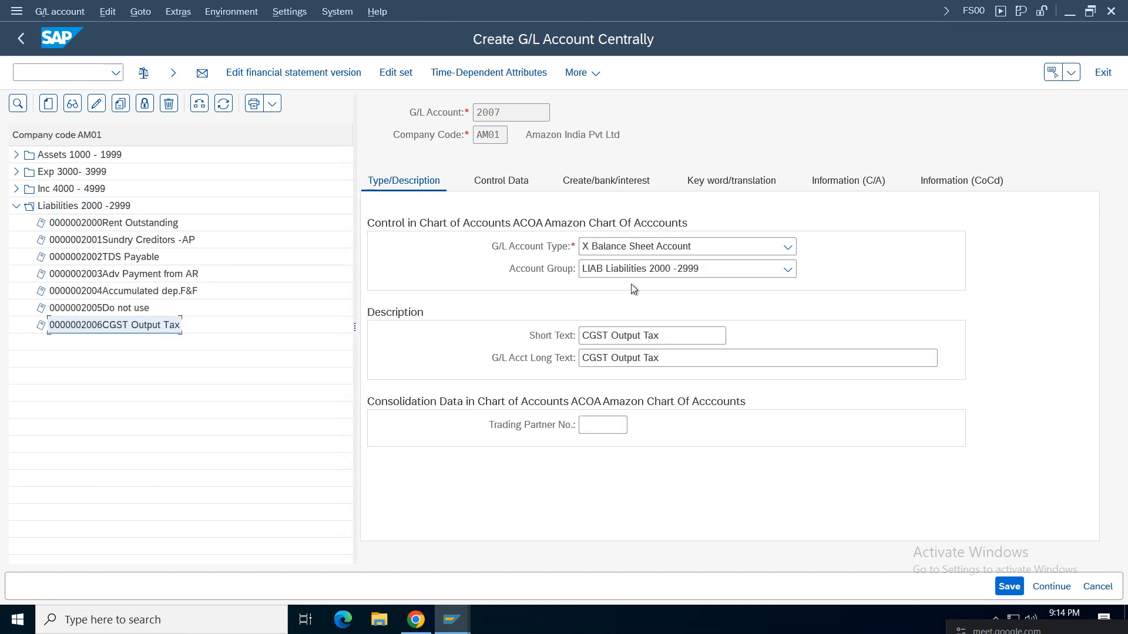
Change the short and long texts of G/L account 2007 to SGST Output Tax and save it.
drag(591, 340, 605, 357)
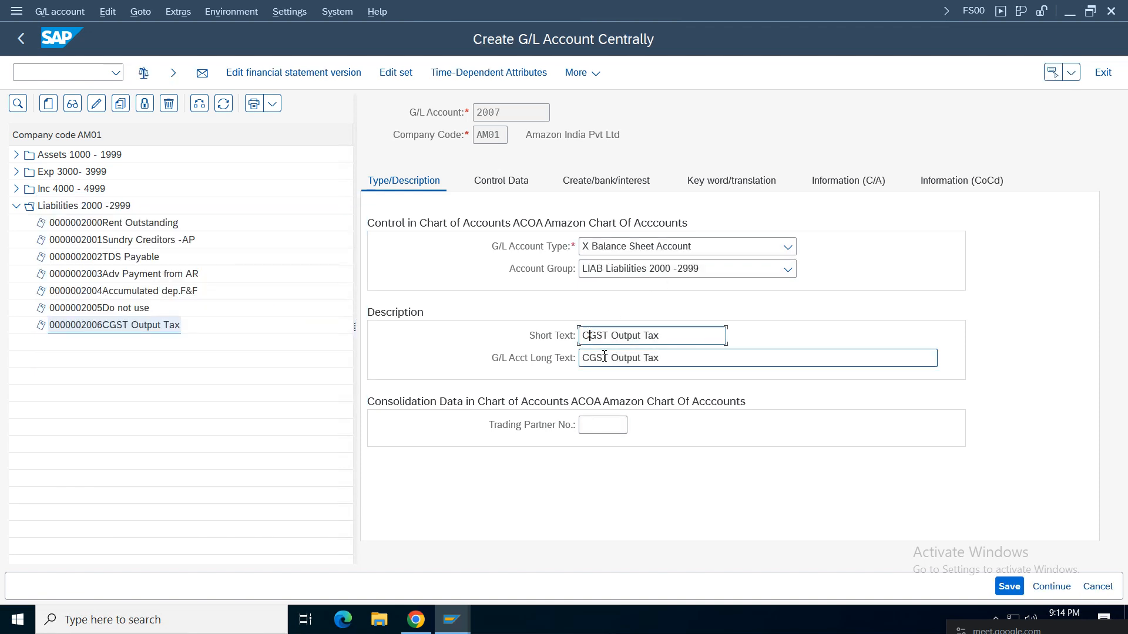
key(BackSpace)
text(S)
click(588, 359)
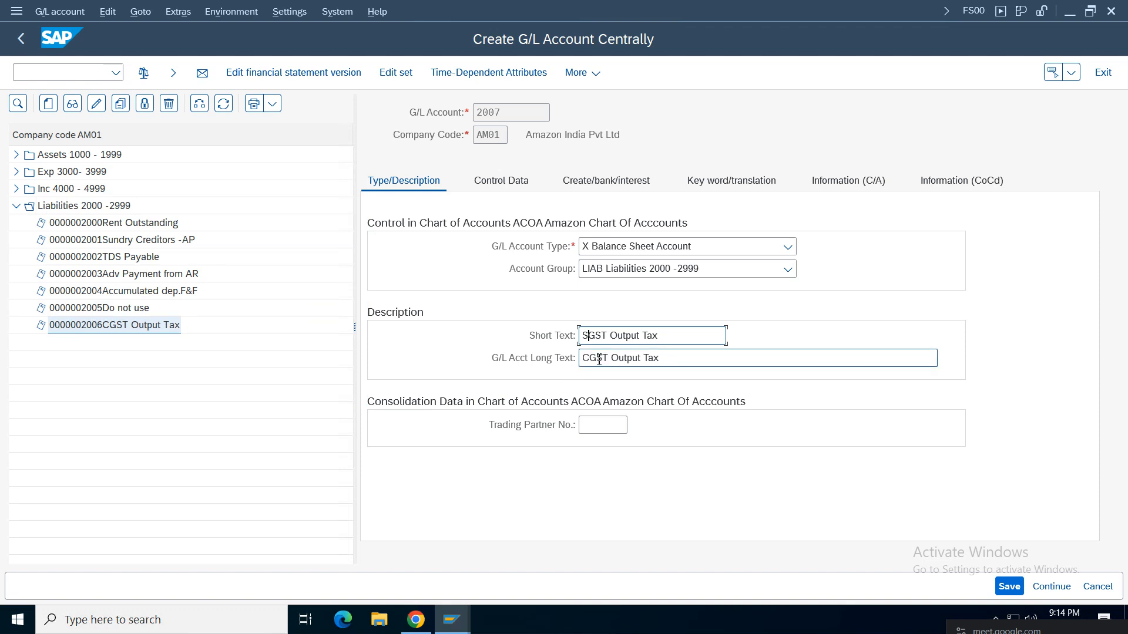
key(BackSpace)
text(S)
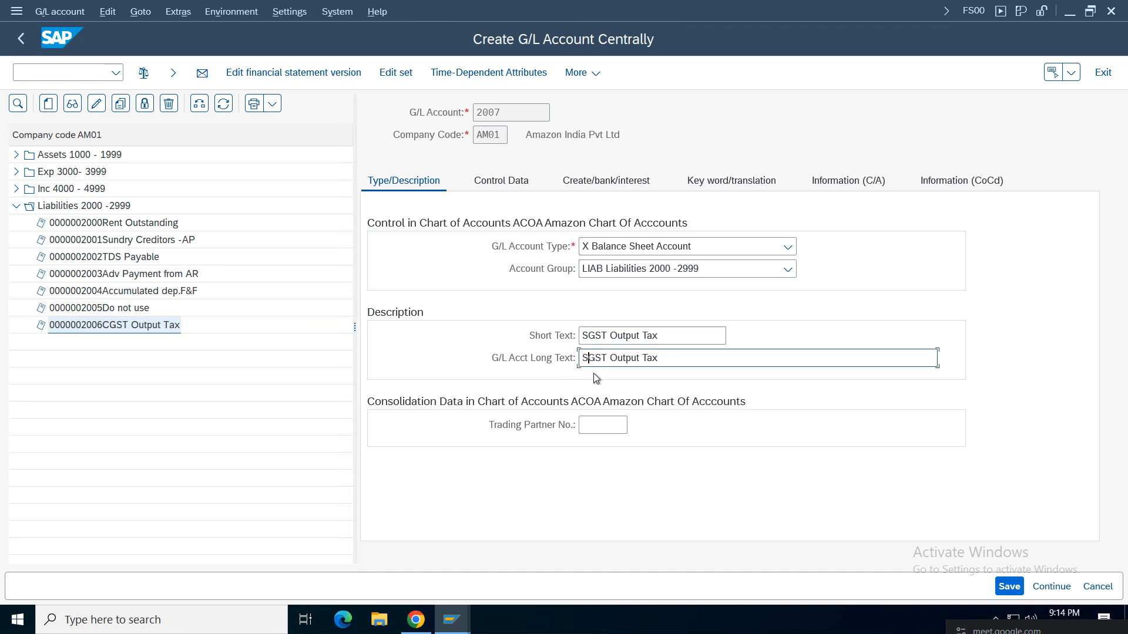
key(ctrl+s)
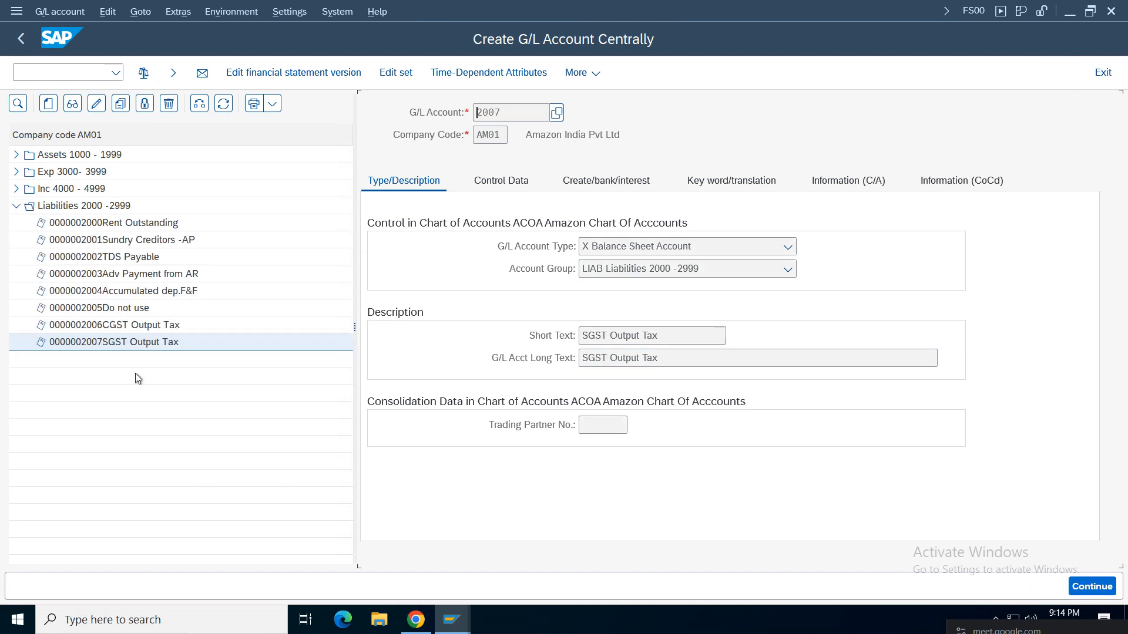
Copy the SGST Output Tax account 2007 to new G/L account 2008 in company code AM01.
click(120, 103)
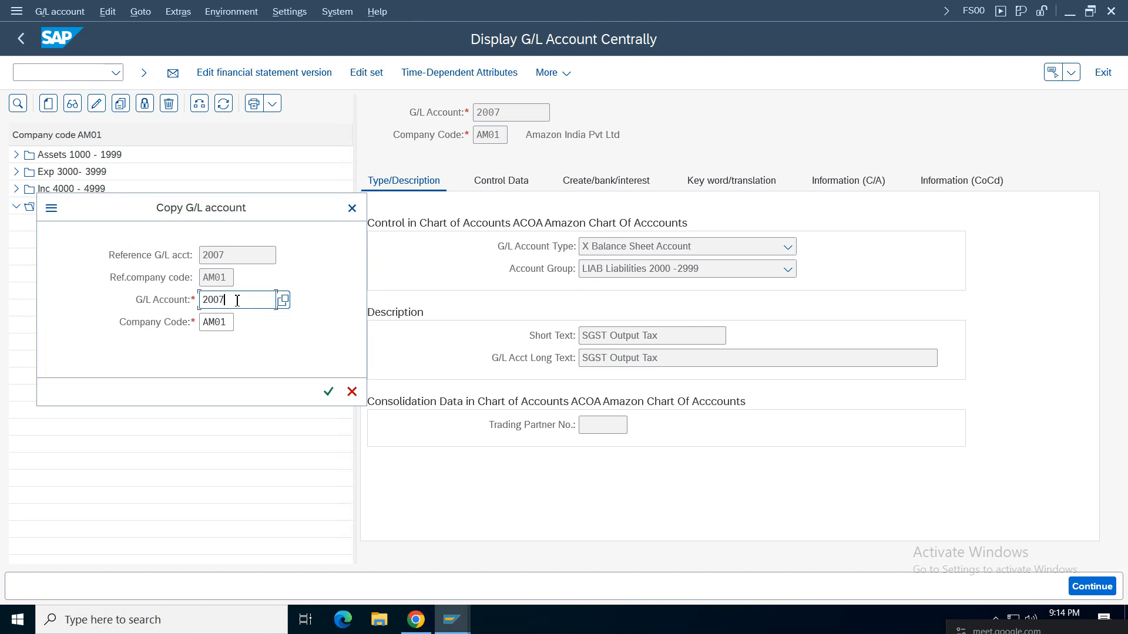
key(BackSpace)
text(8)
key(Return)
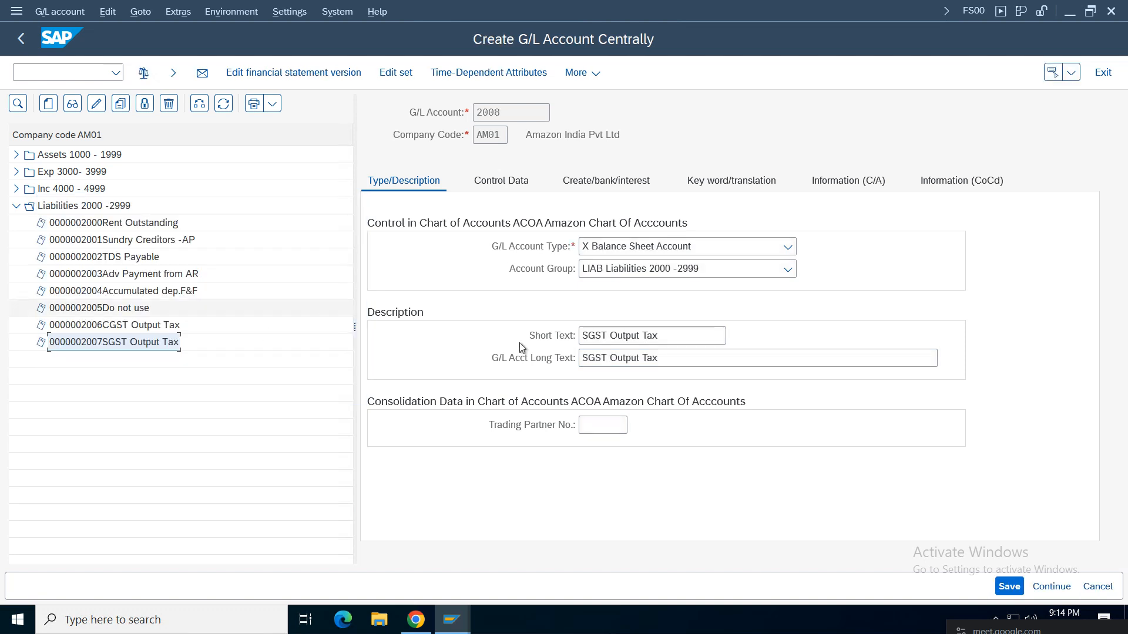
Change the short and long texts of G/L account 2008 to IGST Output Tax and save it.
click(597, 369)
key(BackSpace)
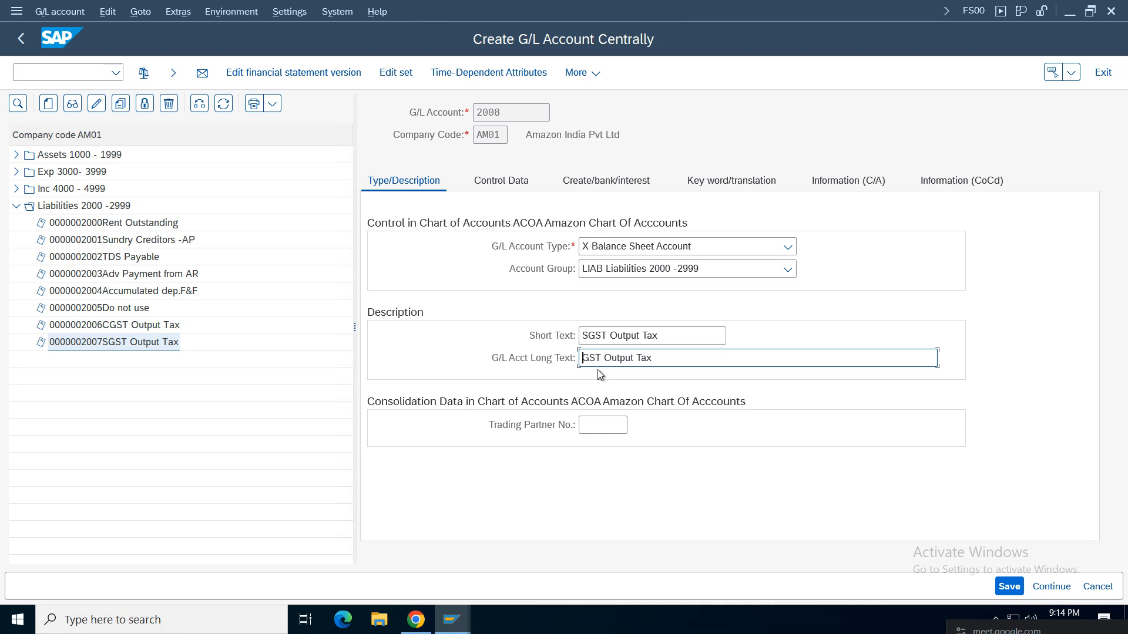
text(I)
click(589, 336)
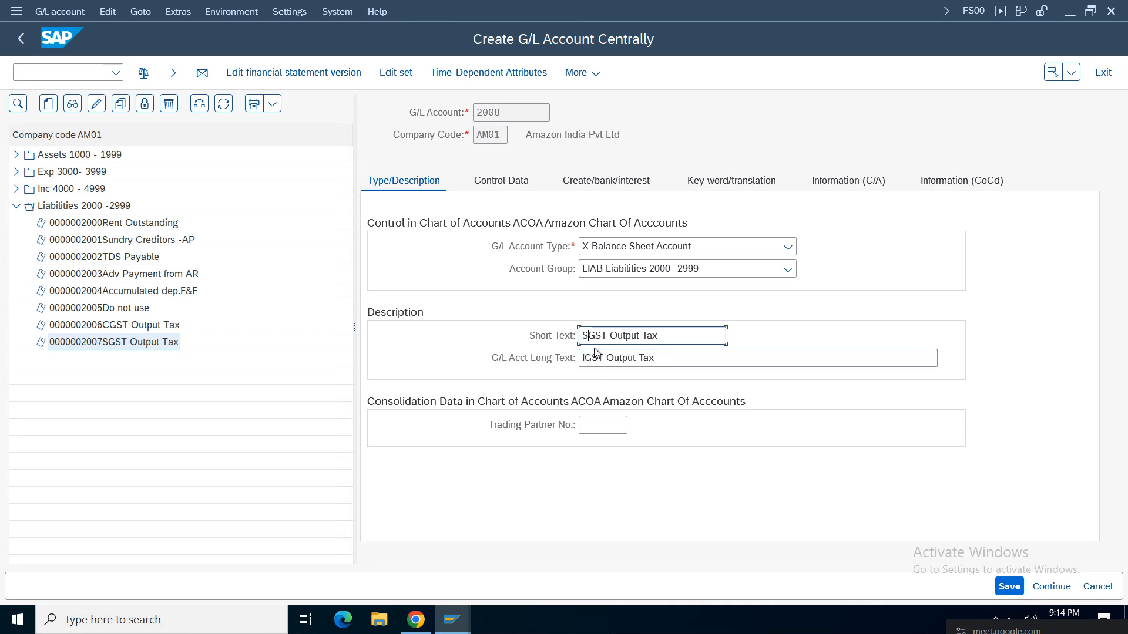
key(BackSpace)
text(I)
key(ctrl+s)
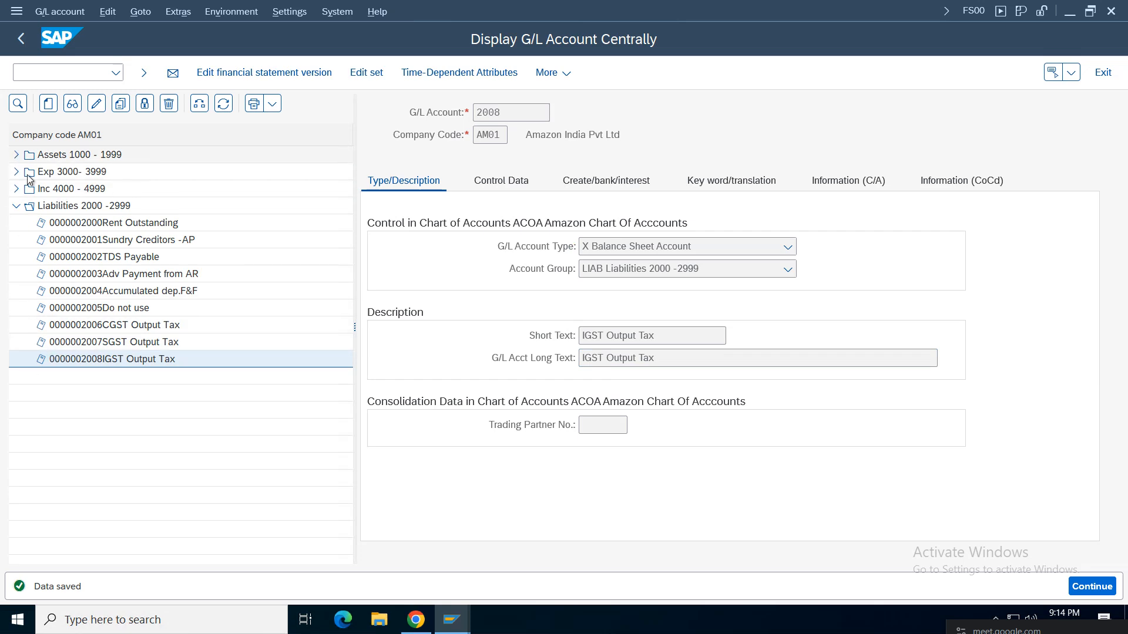
Expand the assets accounts and review the GST input tax accounts alongside the output tax accounts.
click(16, 154)
click(125, 308)
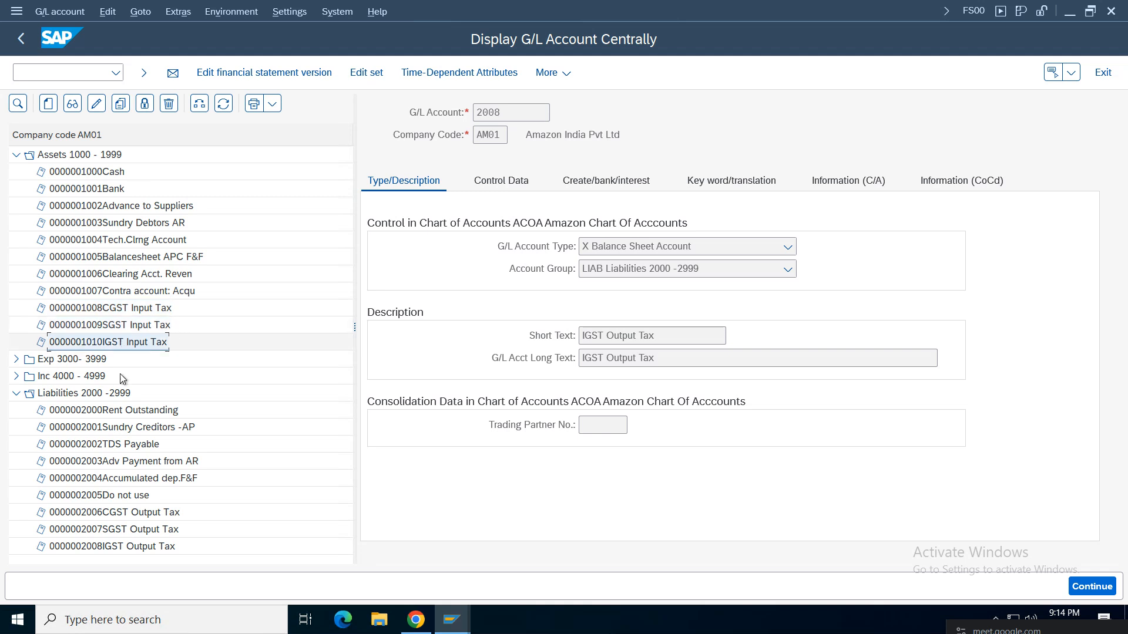
click(112, 546)
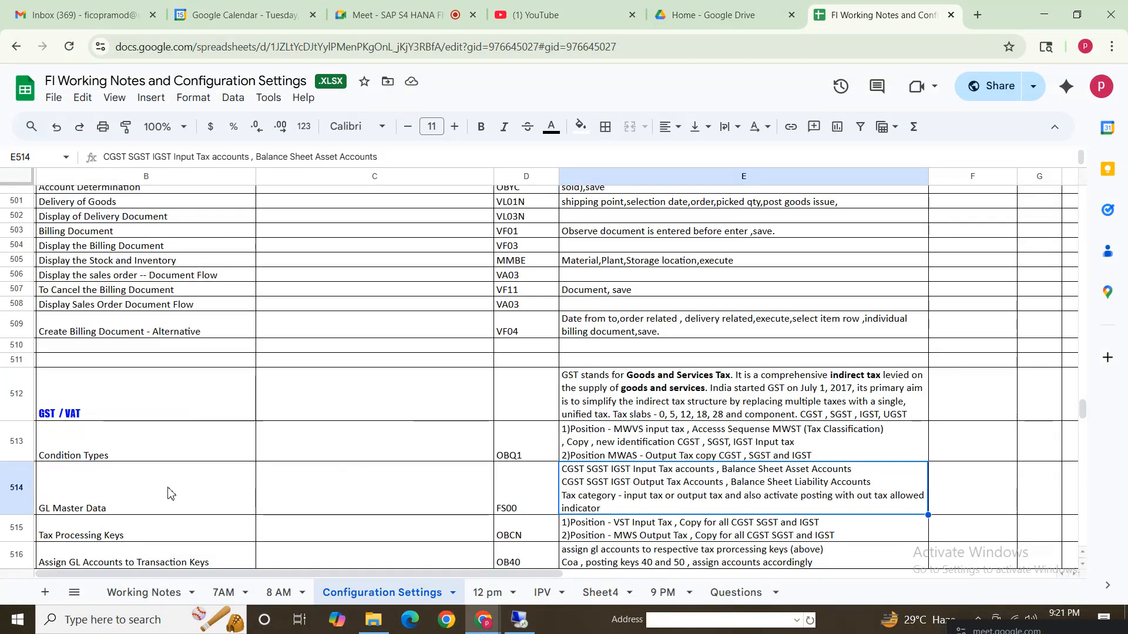
In the configuration notes spreadsheet in Chrome, review the Condition Types and GL Master Data rows under GST / VAT.
click(100, 482)
click(68, 452)
shift+click(764, 488)
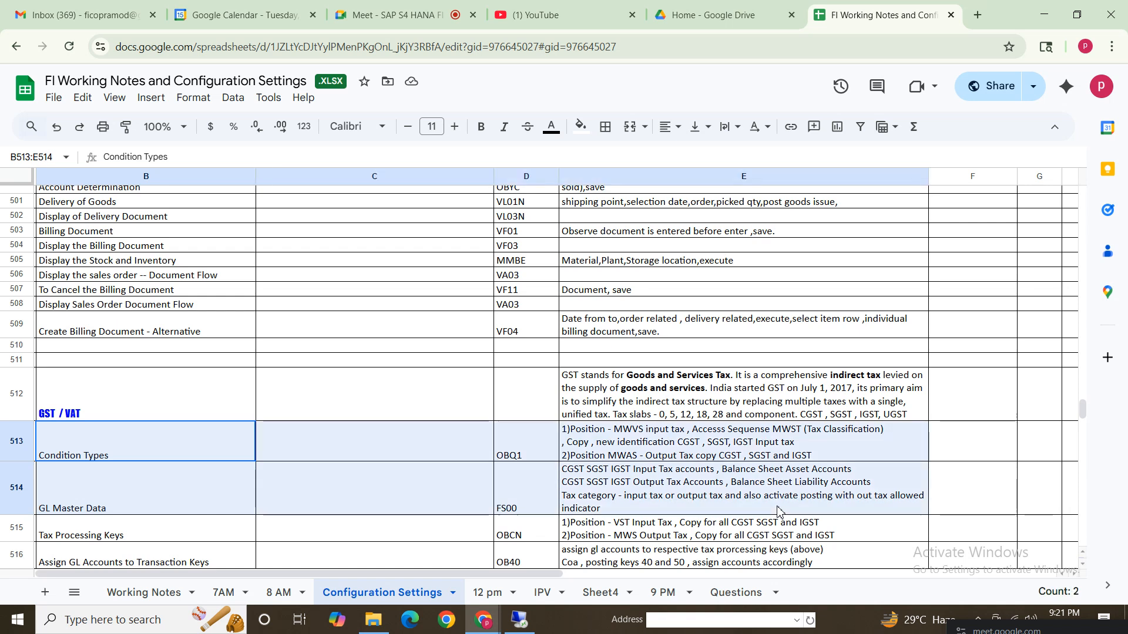
click(625, 490)
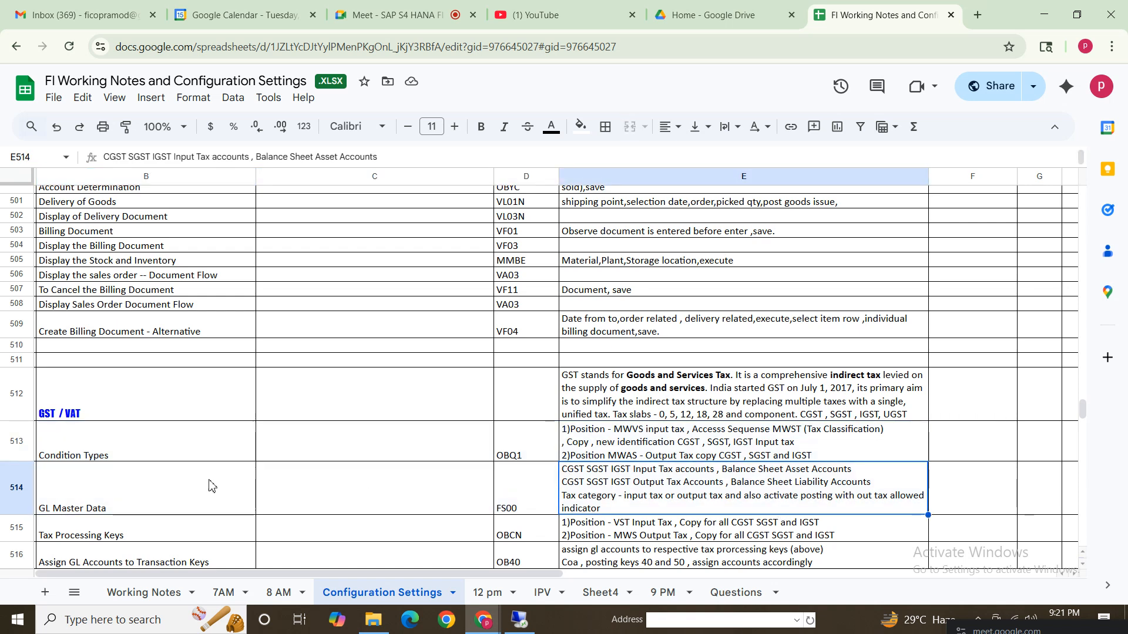
click(139, 452)
key(shift+Right)
key(shift+Right)
key(shift+Right)
click(164, 509)
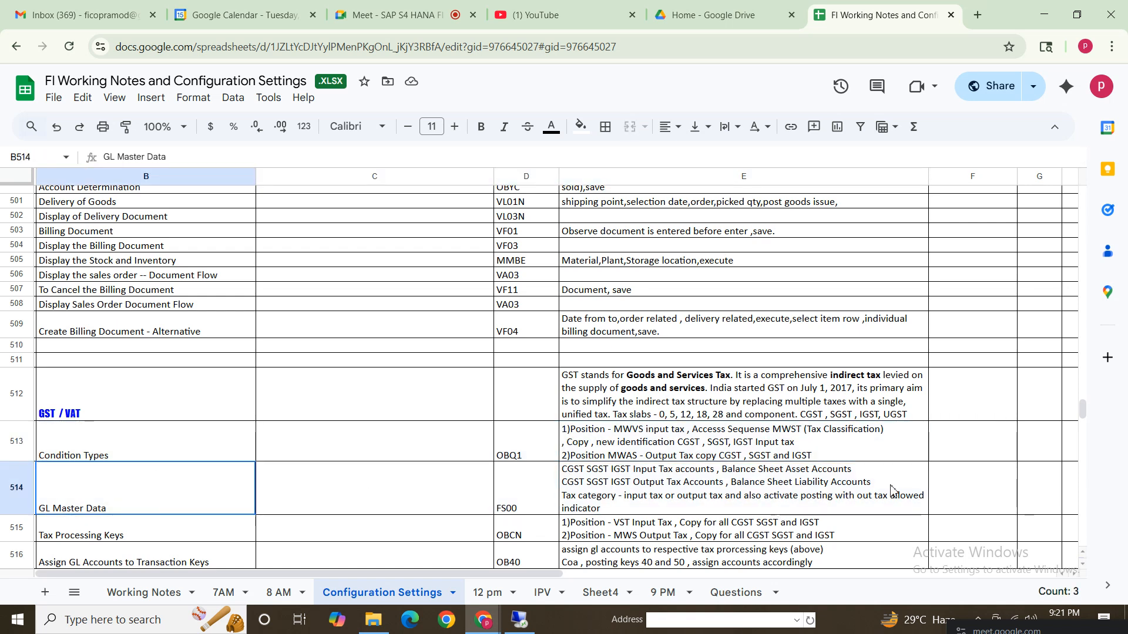
key(shift+Right)
key(shift+Right)
key(shift+Right)
Read the Tax Processing Keys row for transaction OBCN in the configuration notes.
click(130, 539)
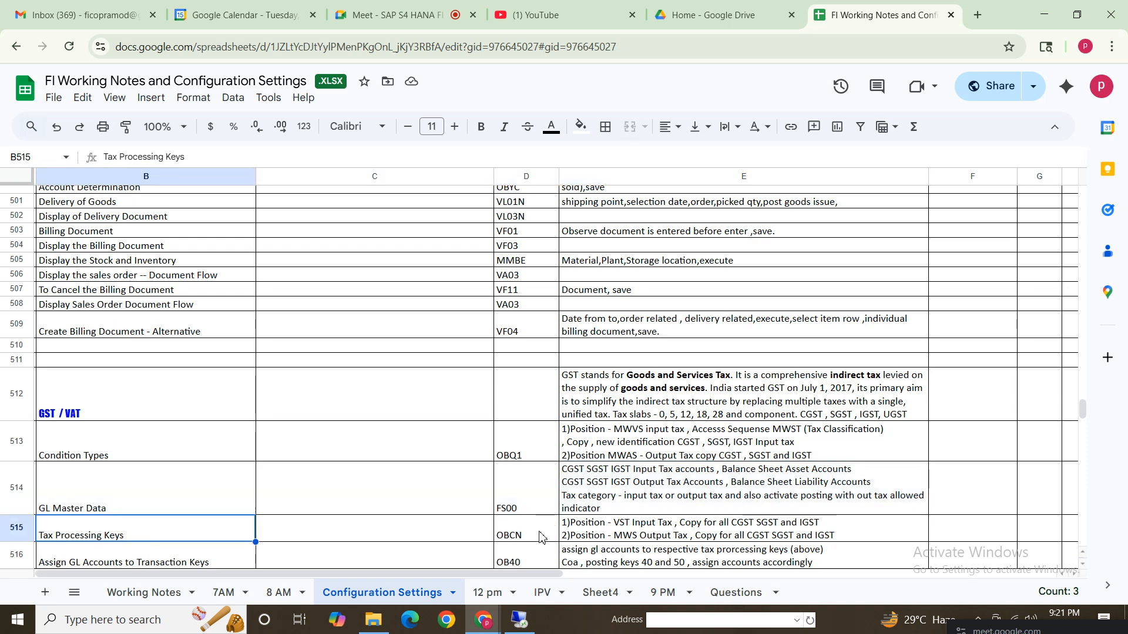
key(Right)
key(Right)
key(Right)
click(137, 531)
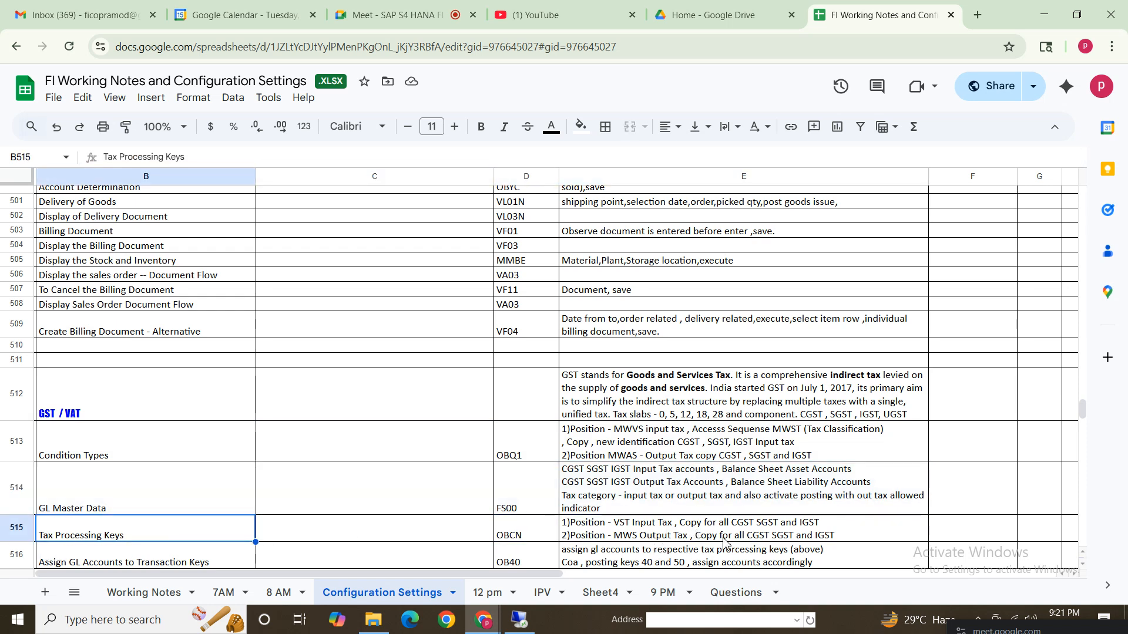
click(623, 532)
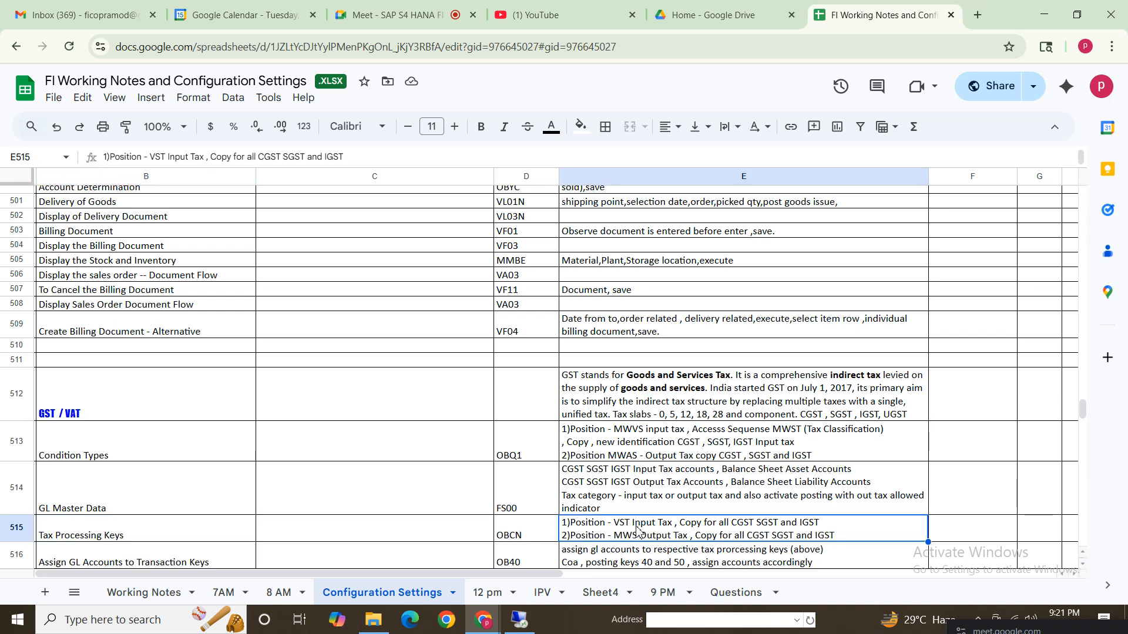
Switch back to SAP and leave the Condition Types overview, returning to the Display IMG structure.
click(520, 620)
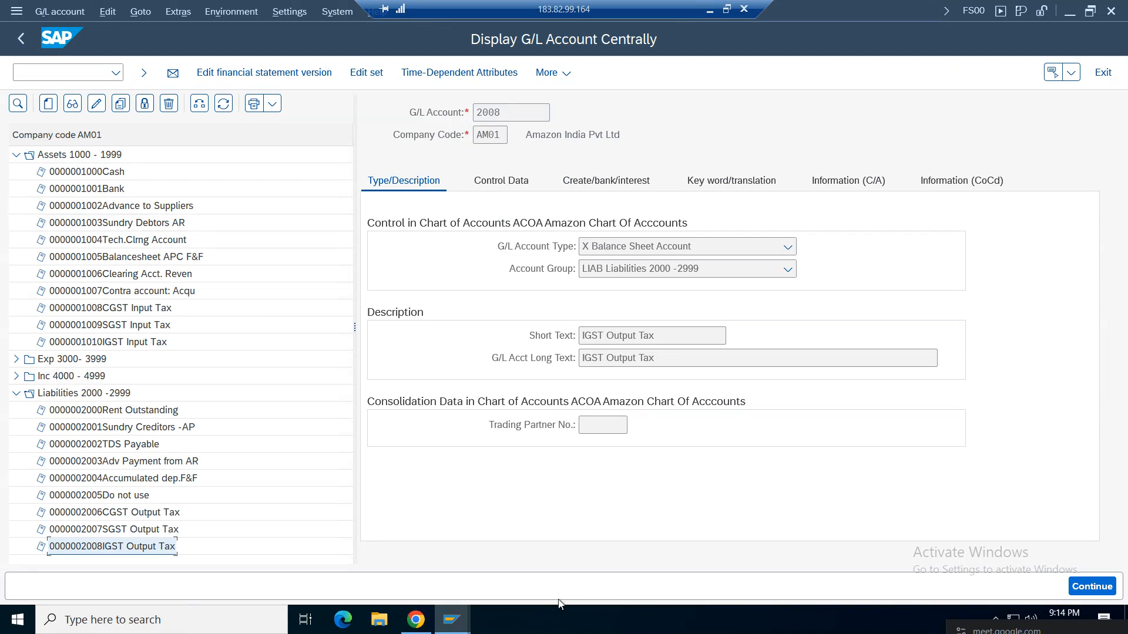
mouse_move(451, 620)
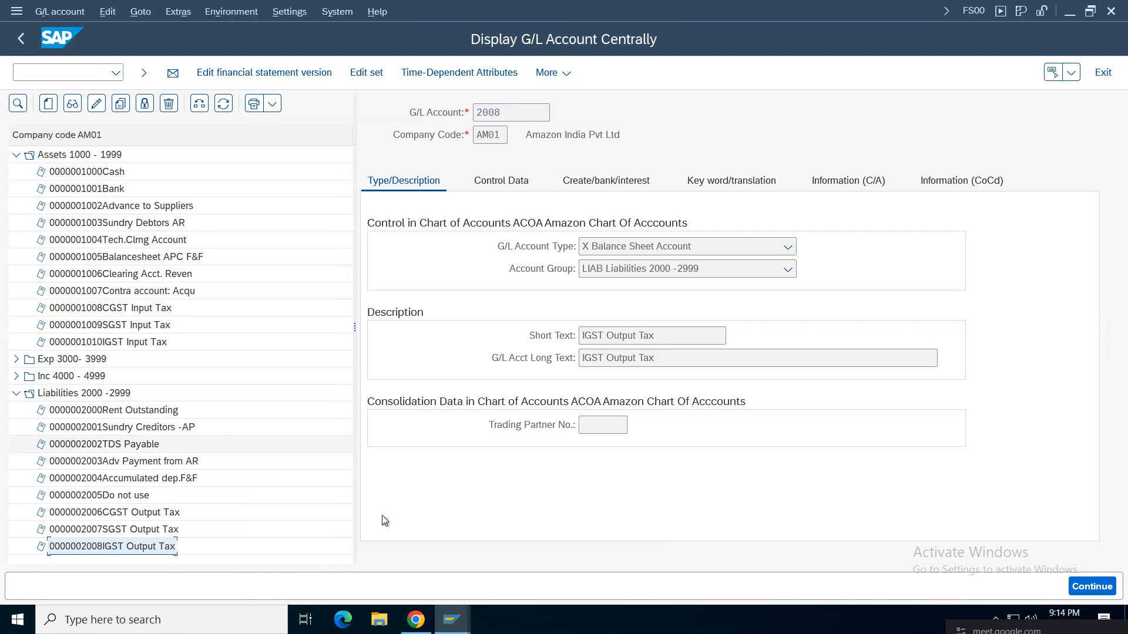
click(383, 558)
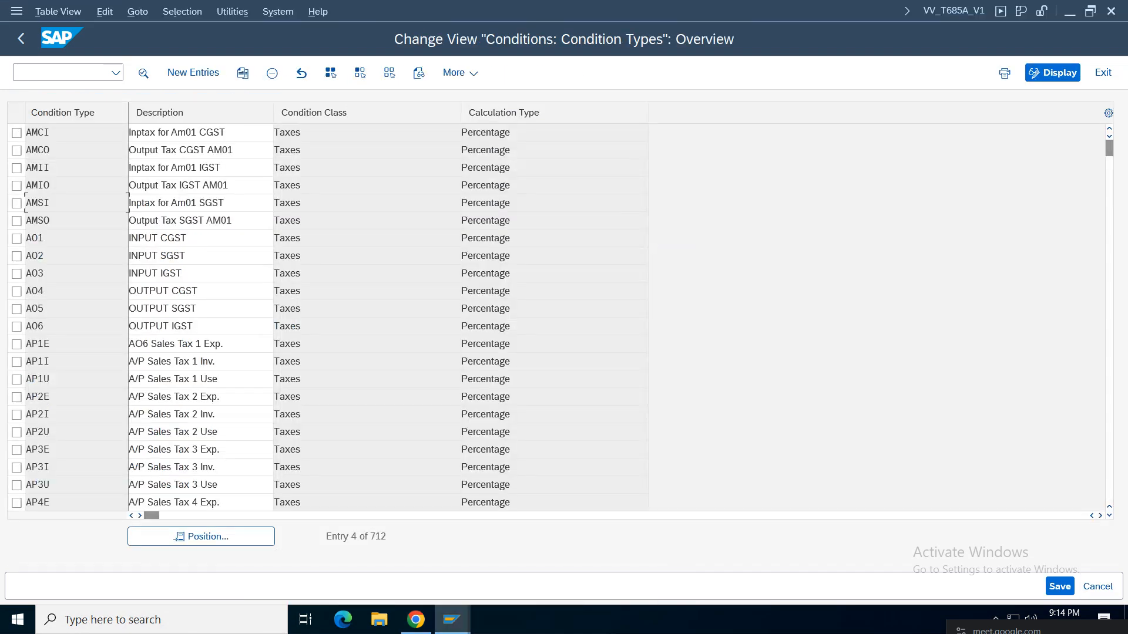
click(21, 39)
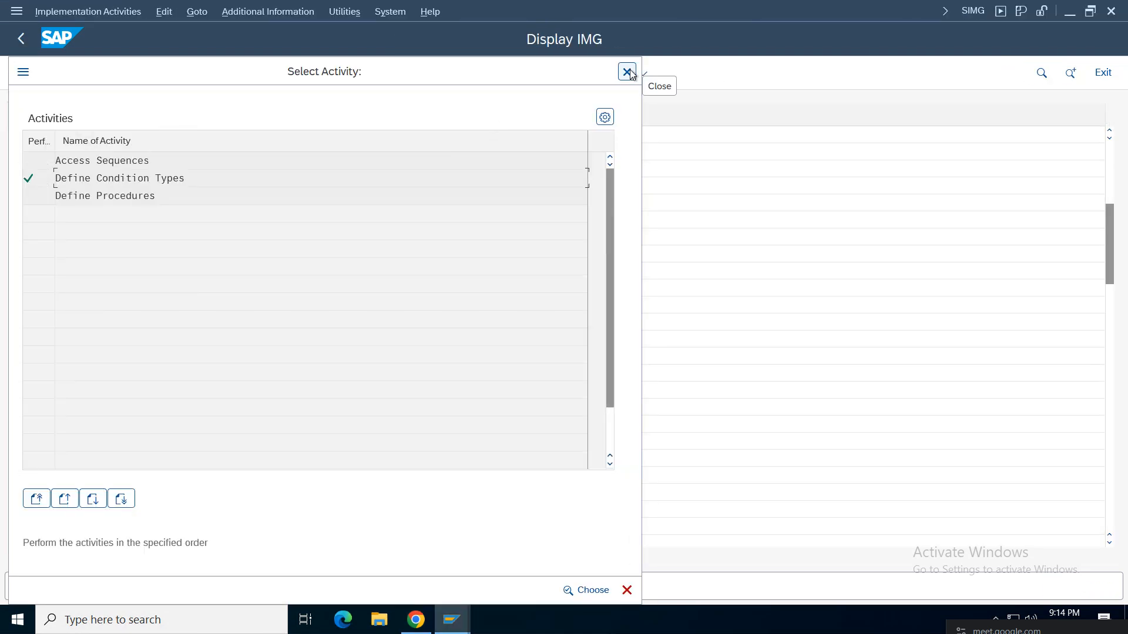
click(627, 72)
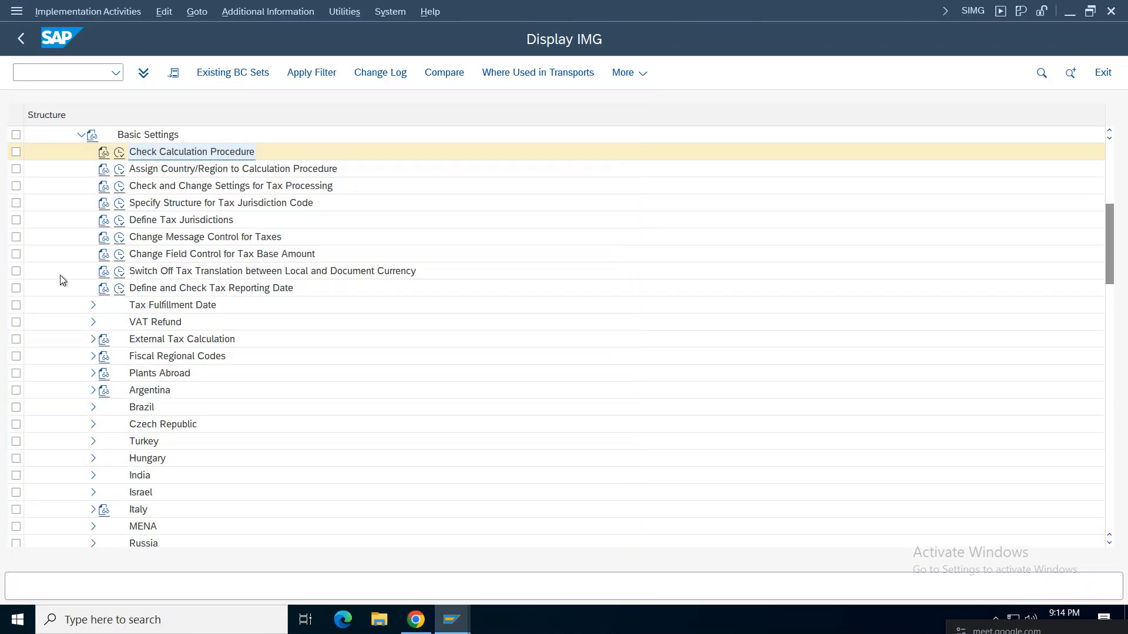
Collapse the Calculation node and run Check and Change Settings for Tax Processing under Basic Settings.
click(81, 135)
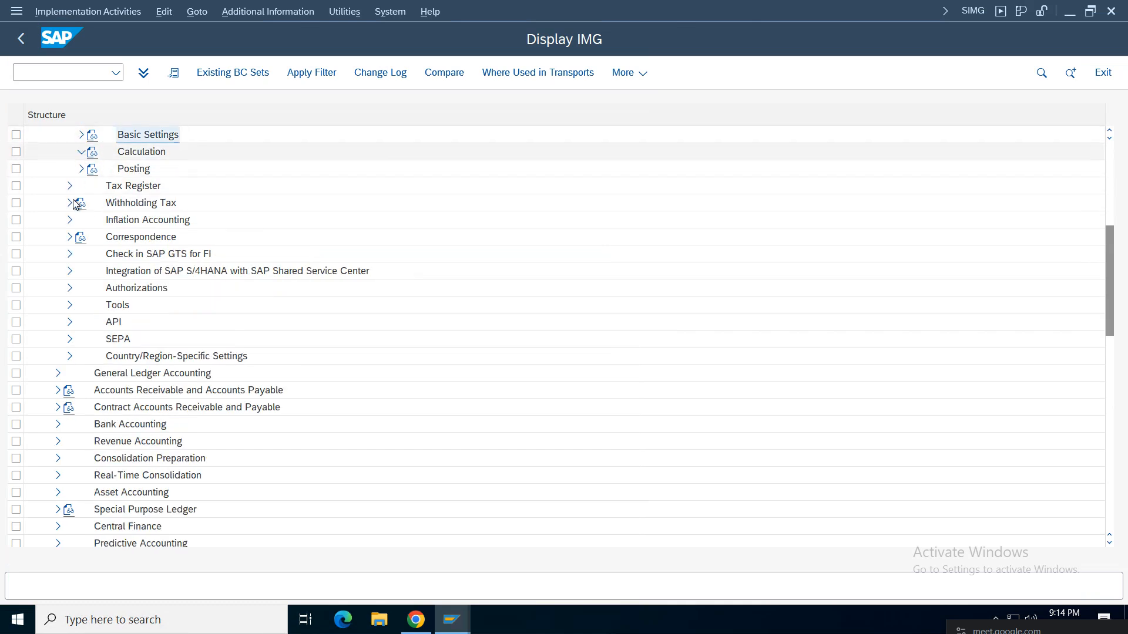
click(80, 152)
click(80, 135)
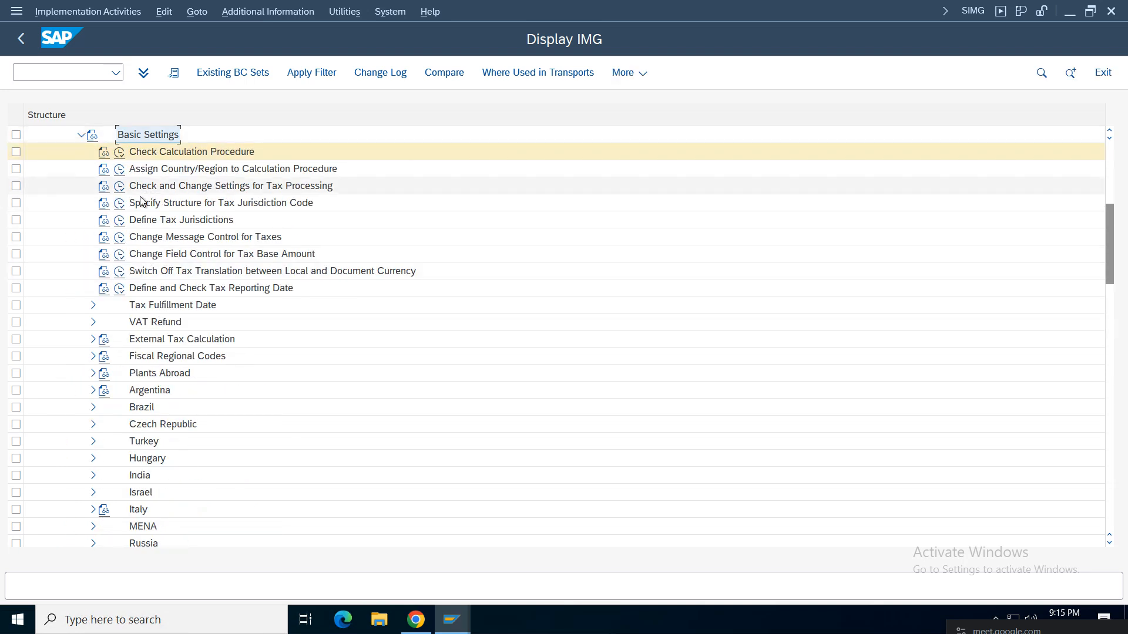
click(171, 191)
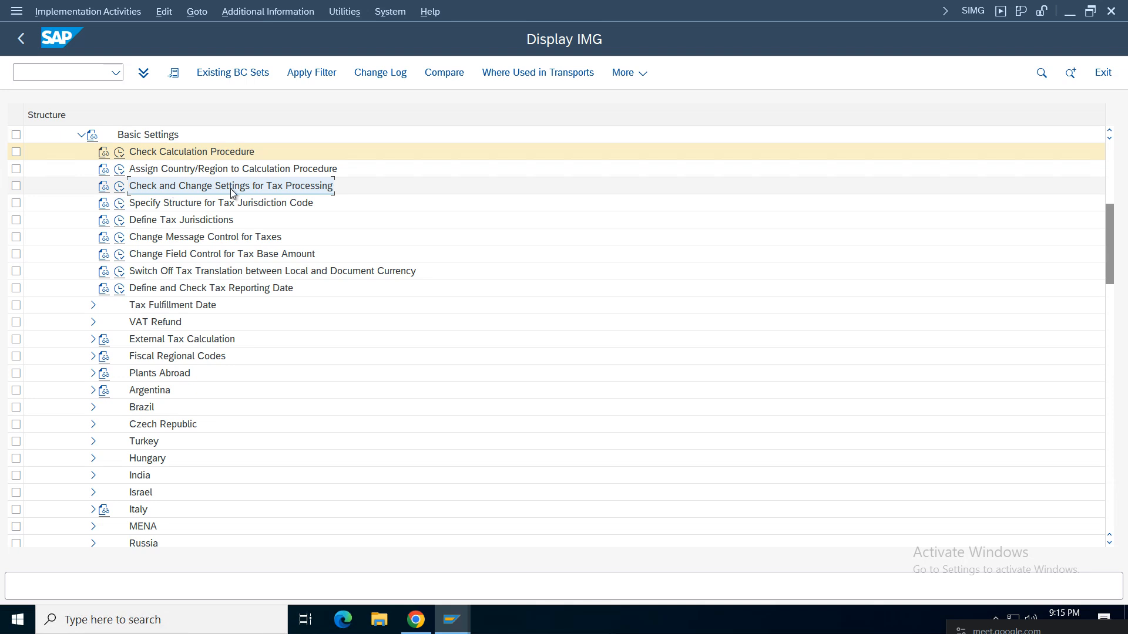
click(122, 188)
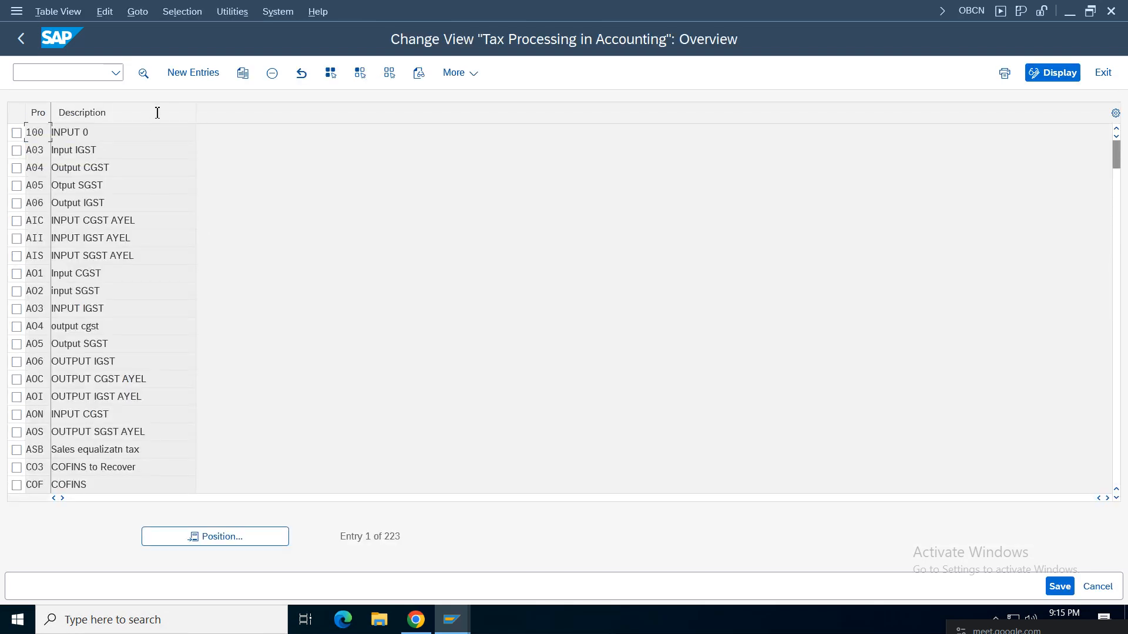
Position the tax processing list at process key MWS.
click(193, 72)
click(21, 39)
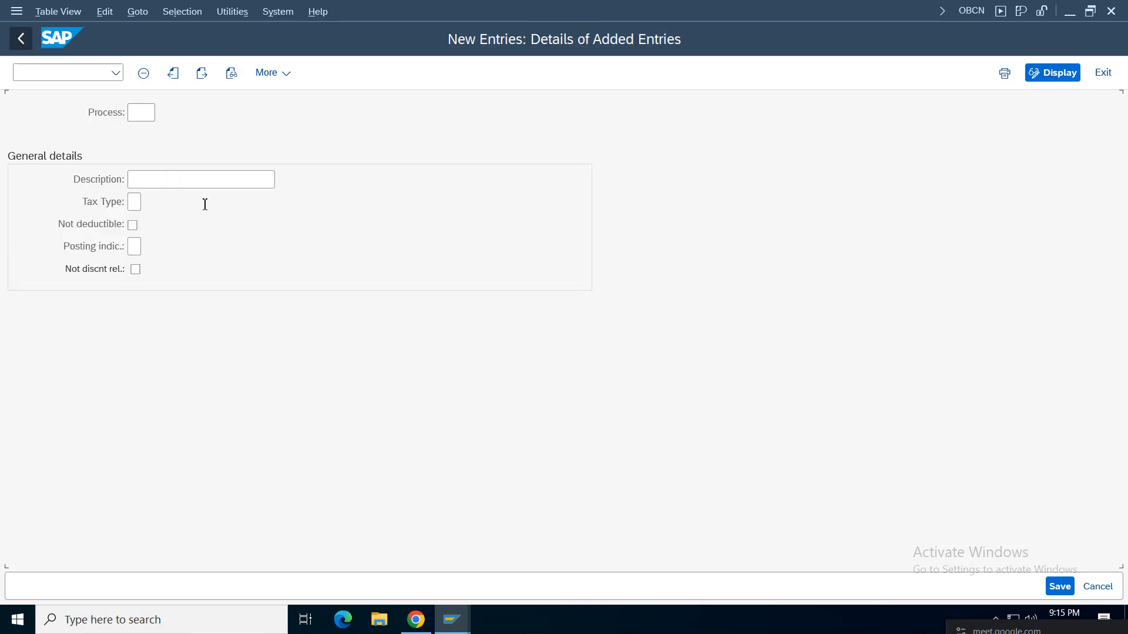
click(287, 537)
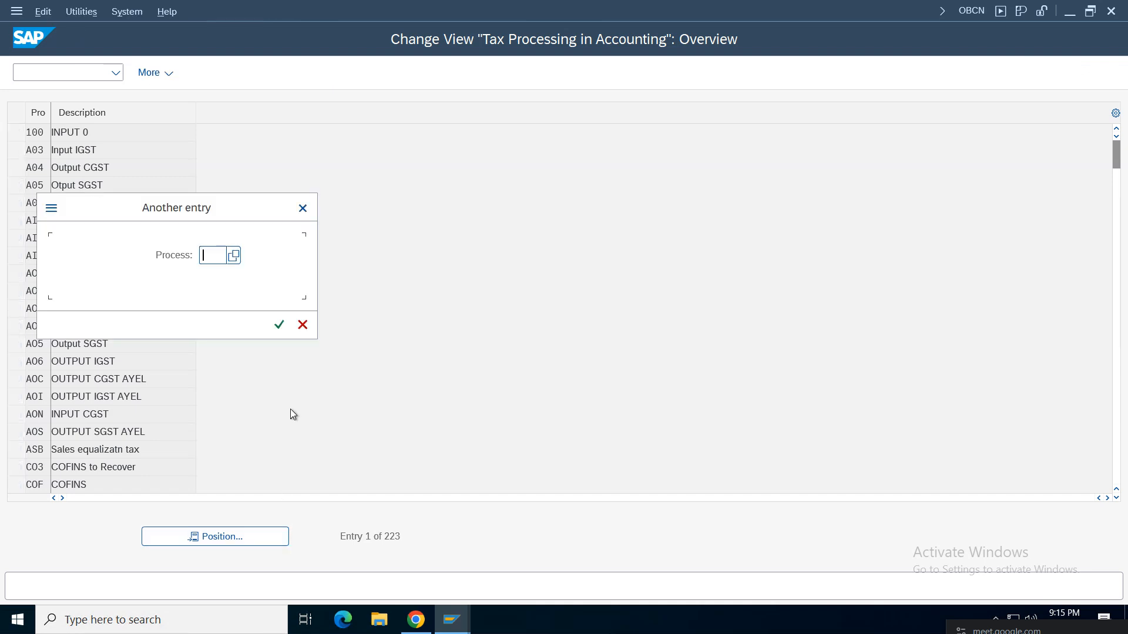
text(mws)
key(Return)
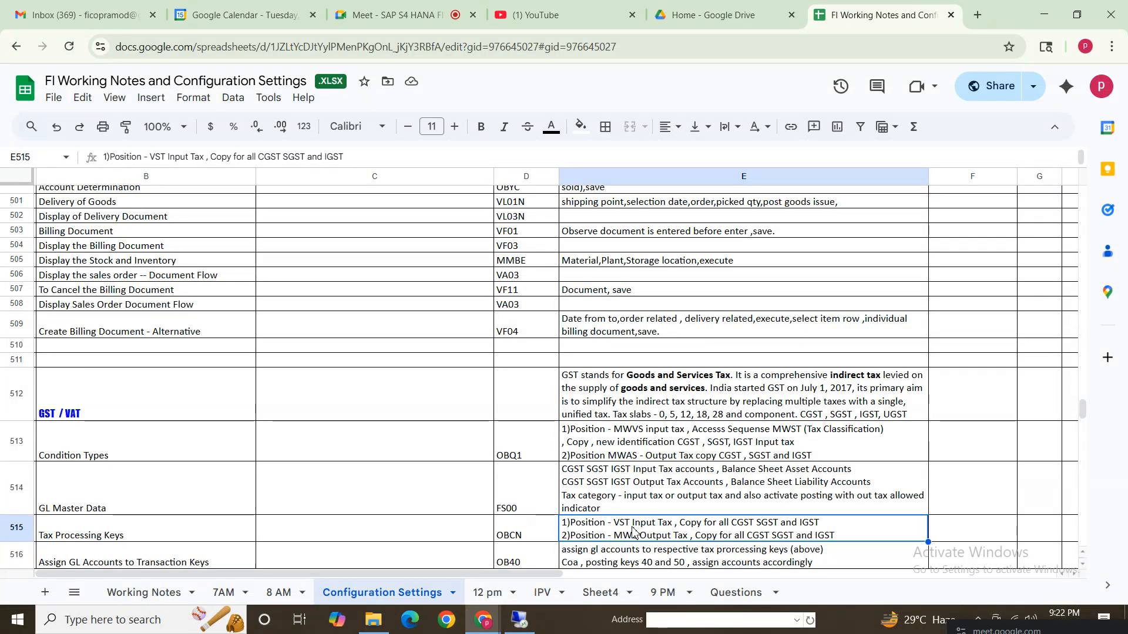
Read the VST input tax and MWS output tax copy instructions in the Tax Processing Keys row of the configuration notes.
double_click(614, 526)
drag(614, 526, 677, 525)
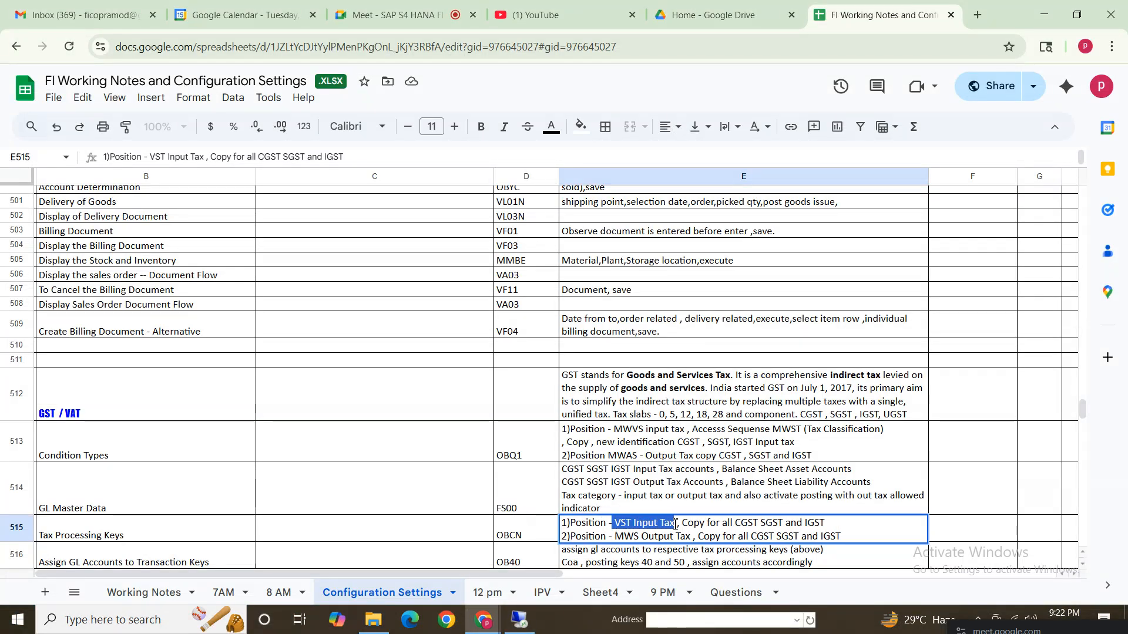
click(615, 537)
double_click(634, 535)
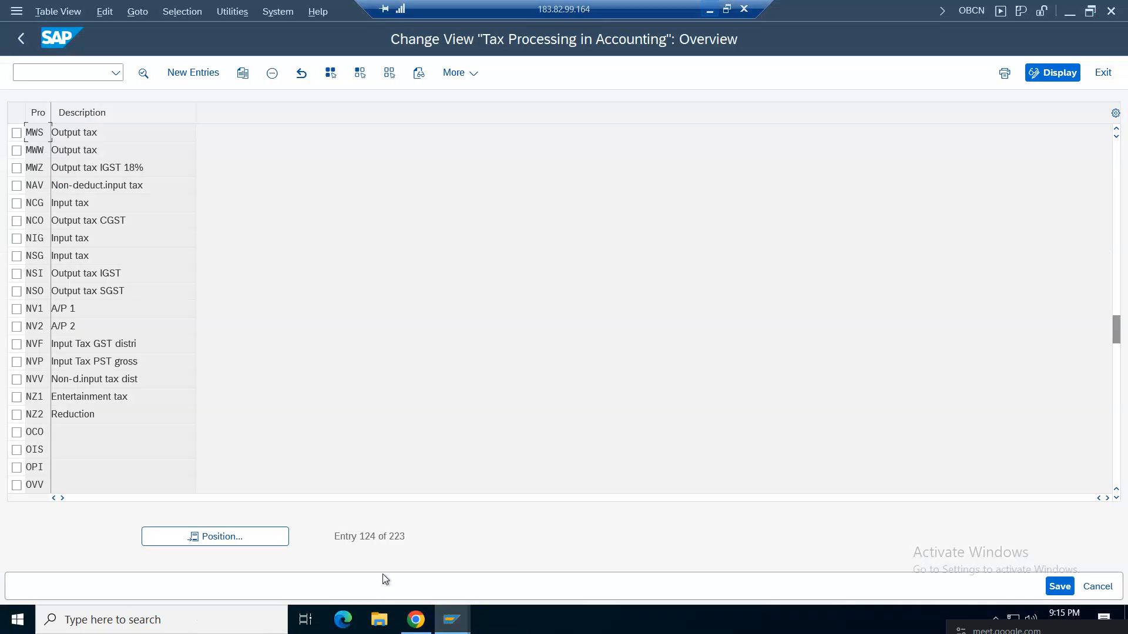
Switch back to SAP, position the tax processing list at key VST and open its details.
click(263, 537)
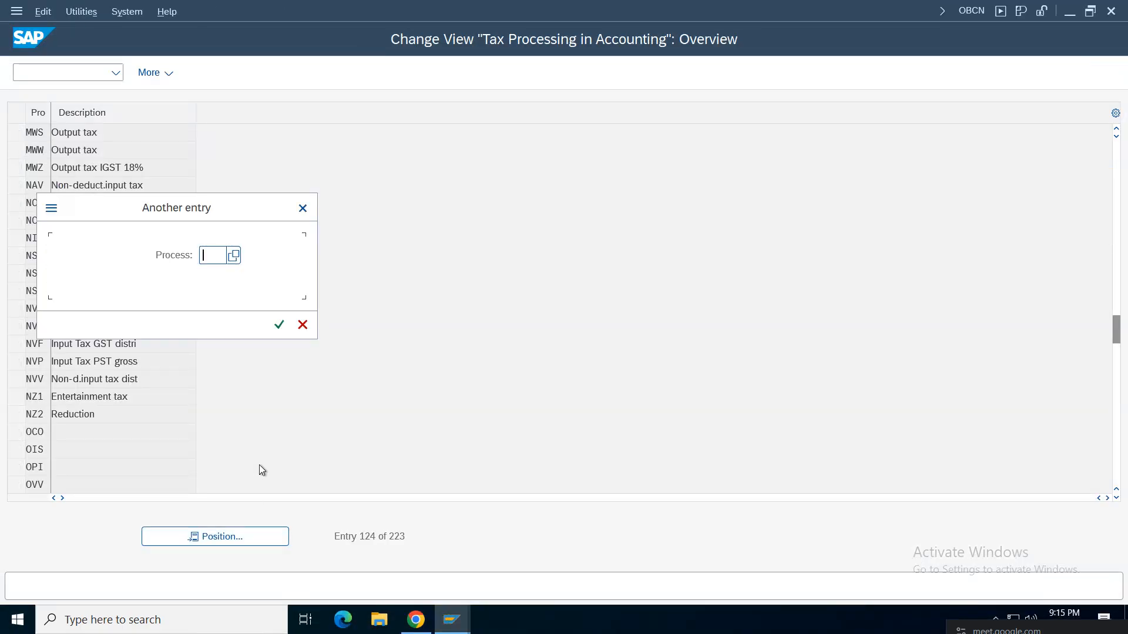
key(Return)
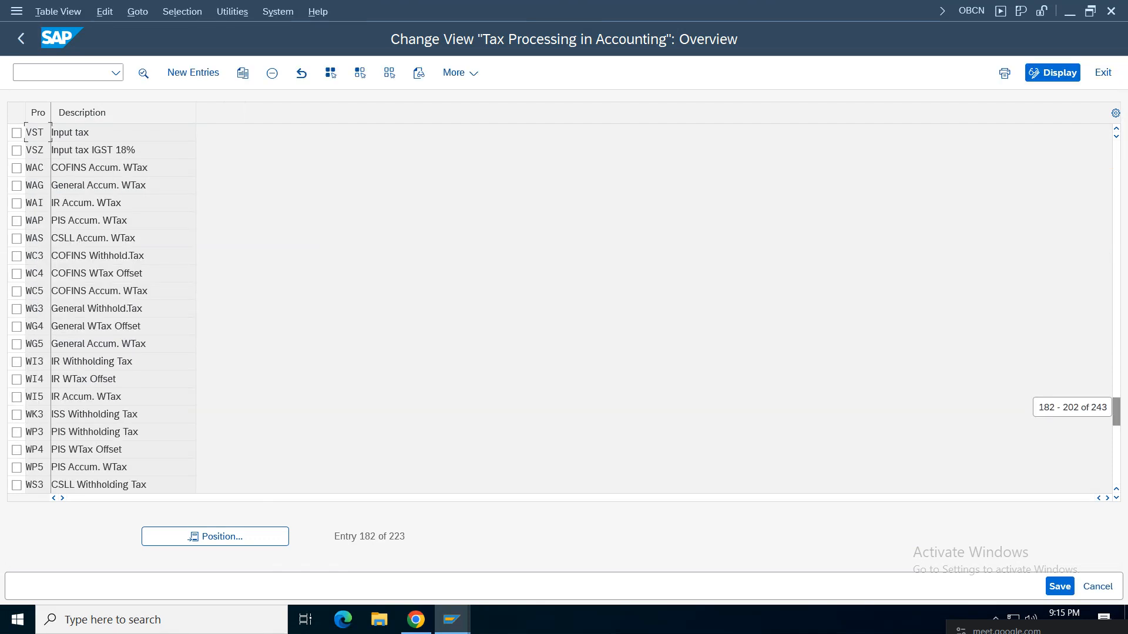
click(17, 133)
double_click(97, 134)
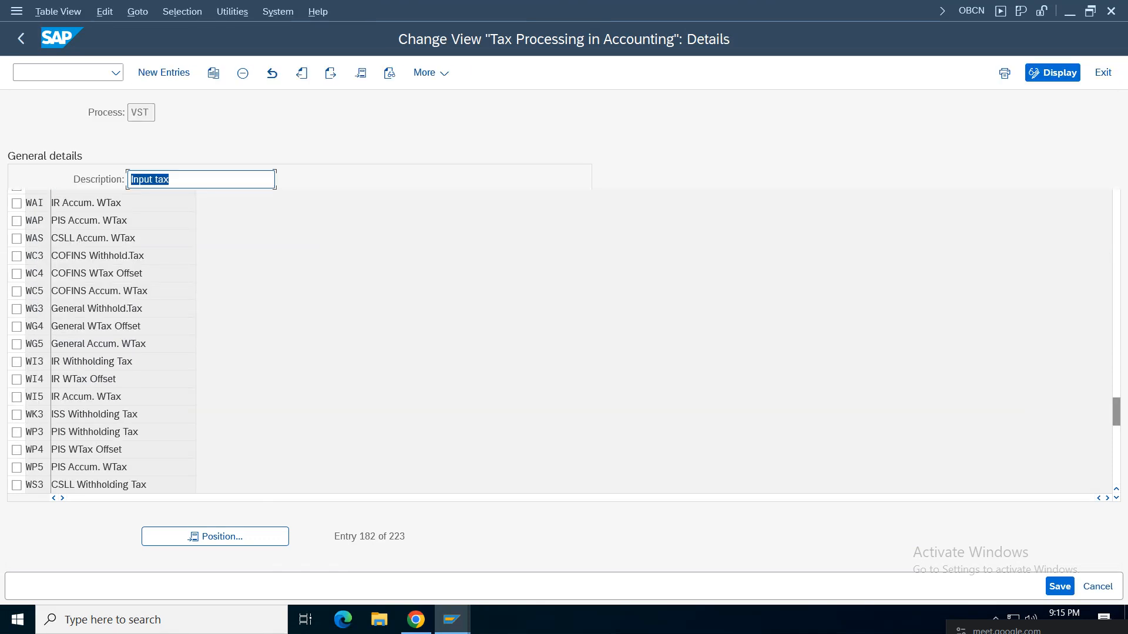
Examine the possible values for the tax type and the posting indicator of process key VST.
drag(198, 205, 131, 208)
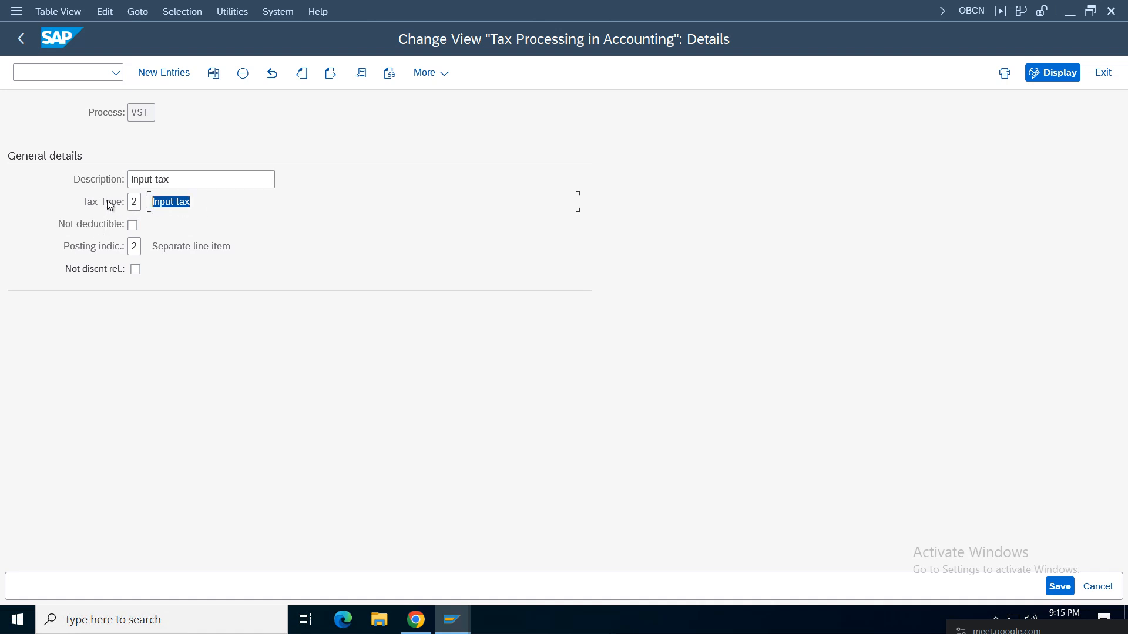
click(135, 203)
click(146, 202)
click(62, 225)
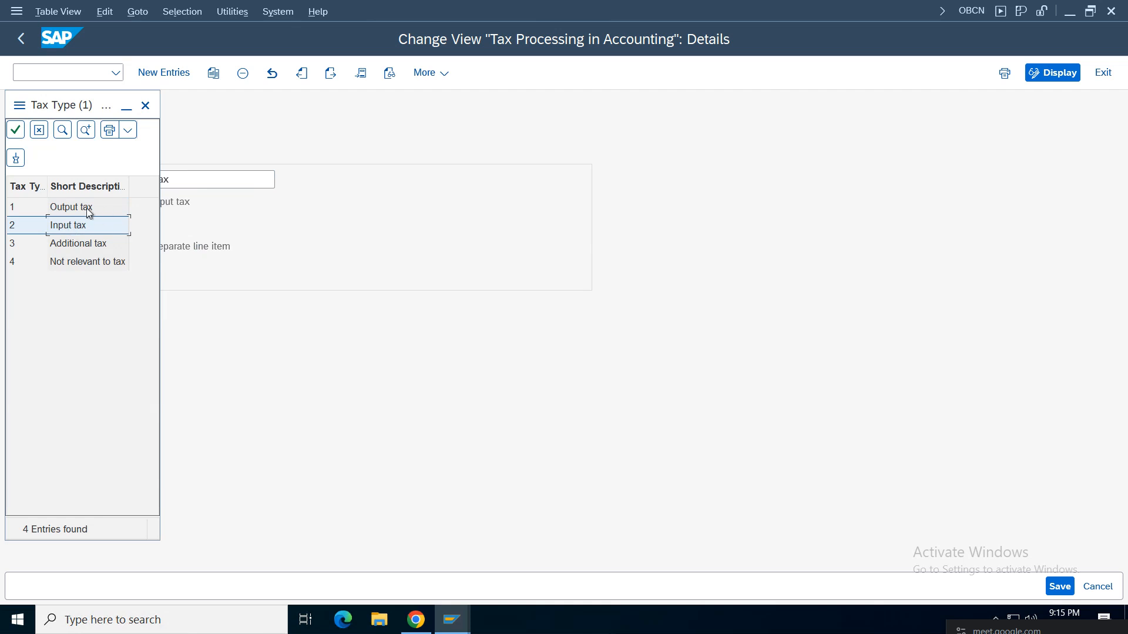
click(146, 107)
click(137, 247)
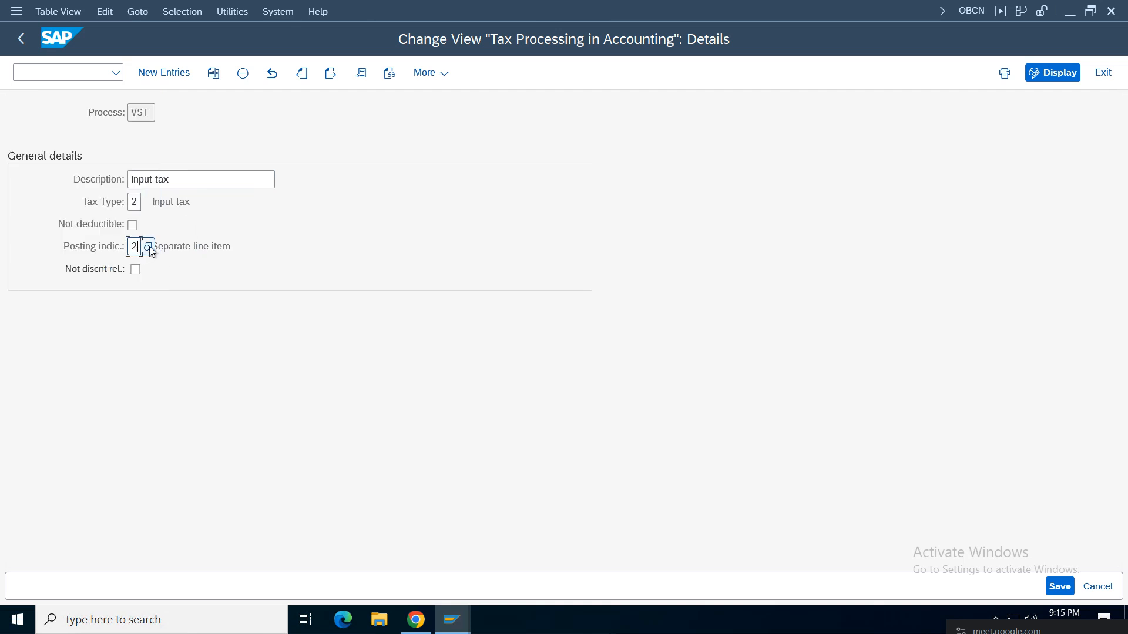
key(F4)
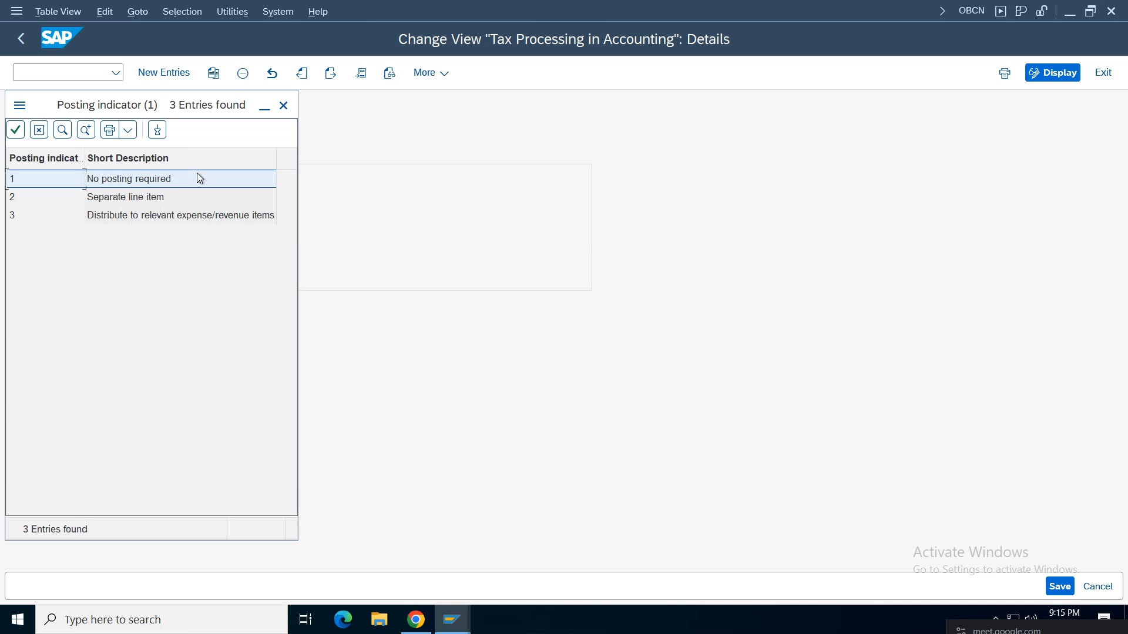
click(283, 105)
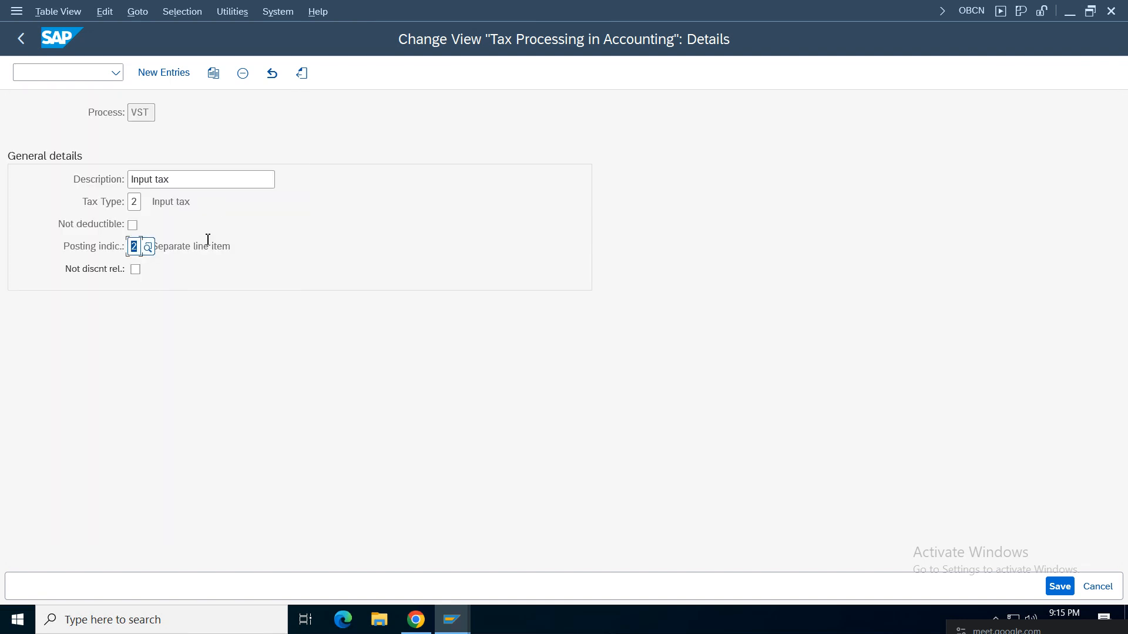
drag(151, 246, 120, 249)
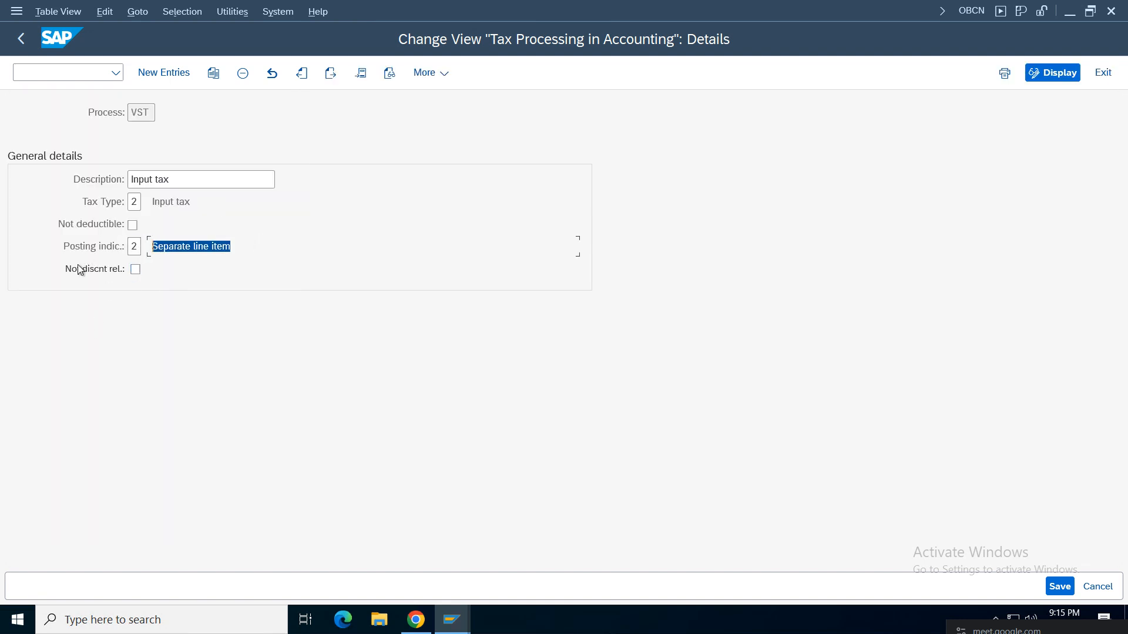
Start a copy of process key VST and try ACI as the new process key.
click(212, 74)
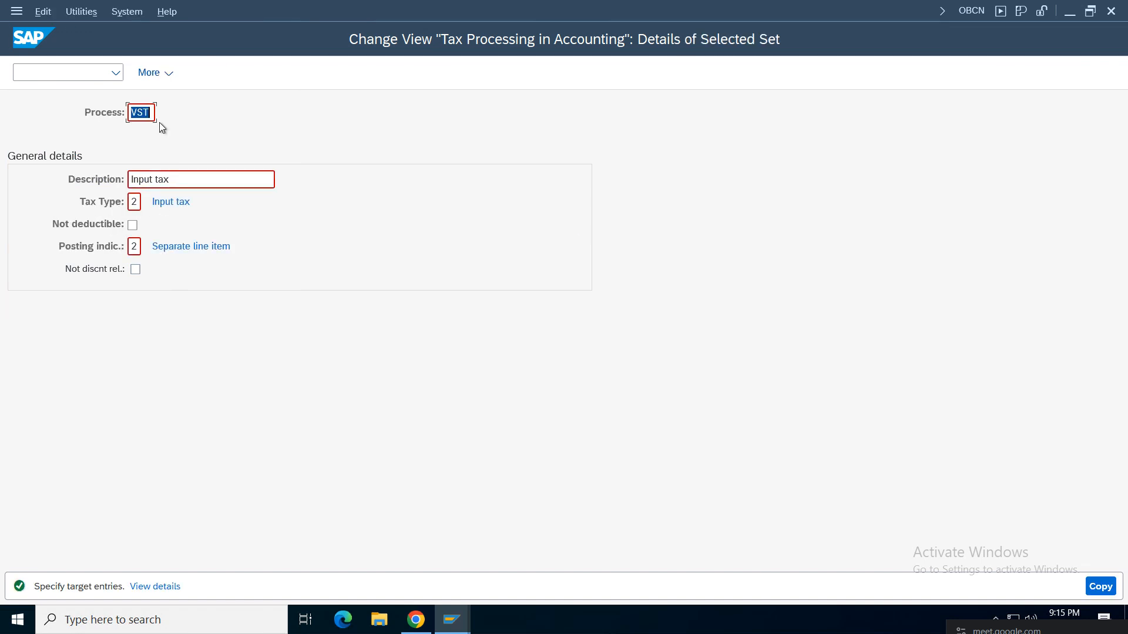
key(BackSpace)
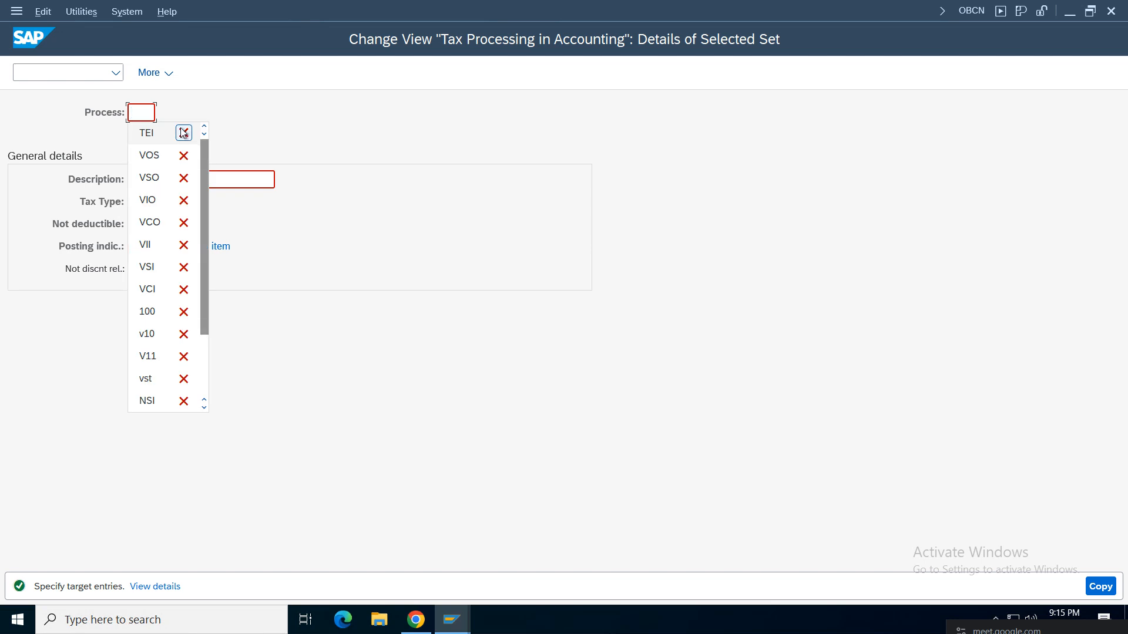
click(399, 148)
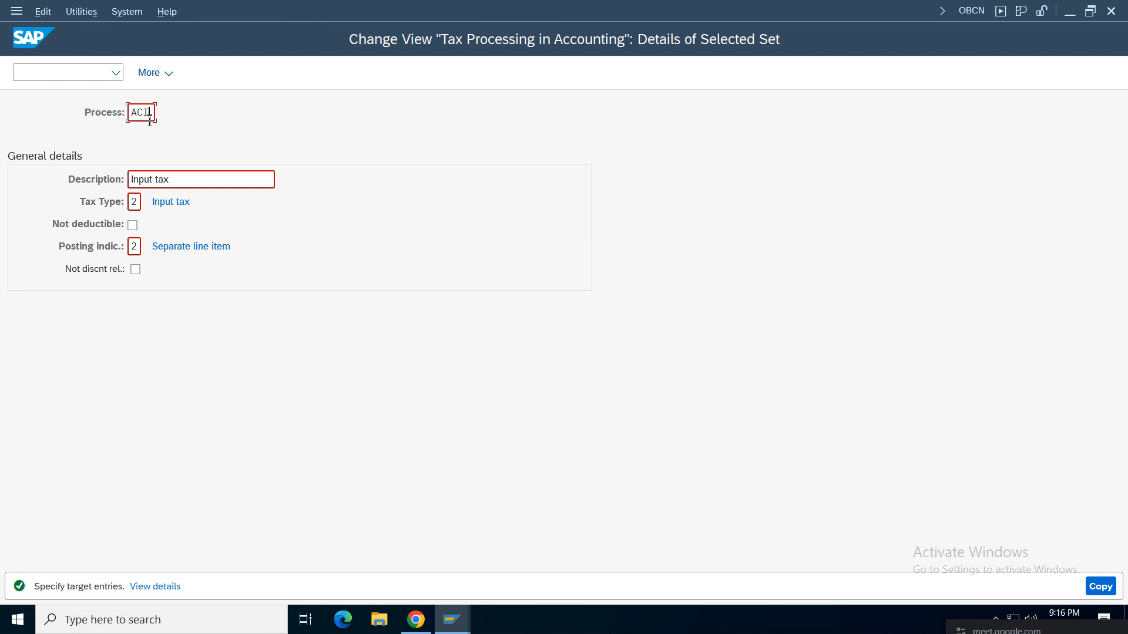
drag(141, 112, 87, 116)
double_click(144, 113)
key(Return)
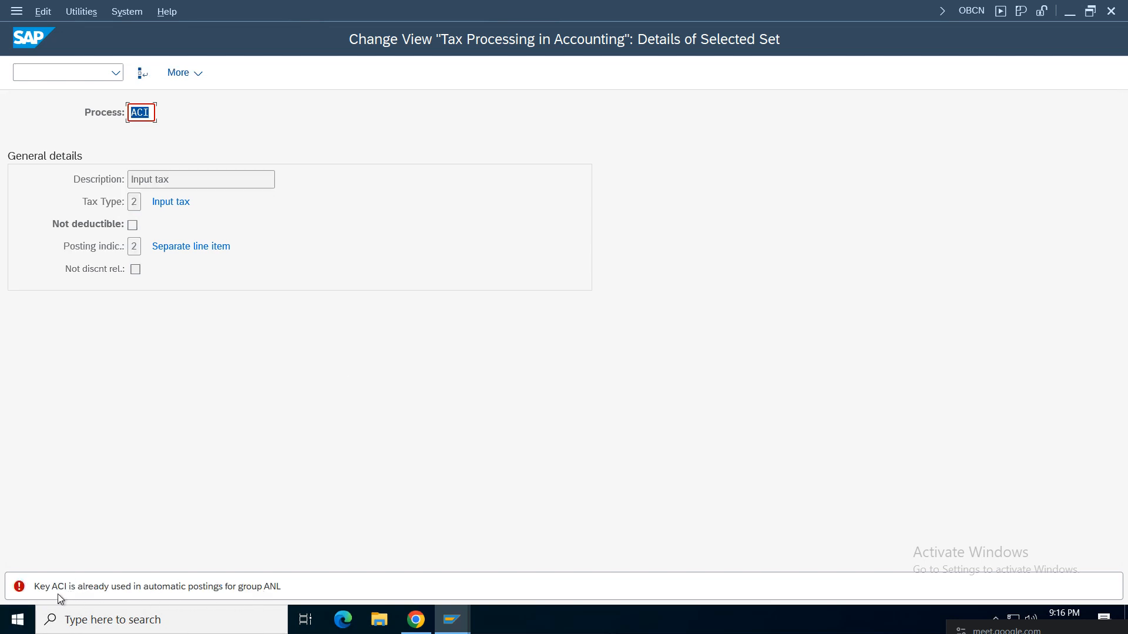
Replace the target process key with CIA and complete the copy of the VST input tax entry.
click(145, 113)
drag(134, 114, 202, 119)
key(BackSpace)
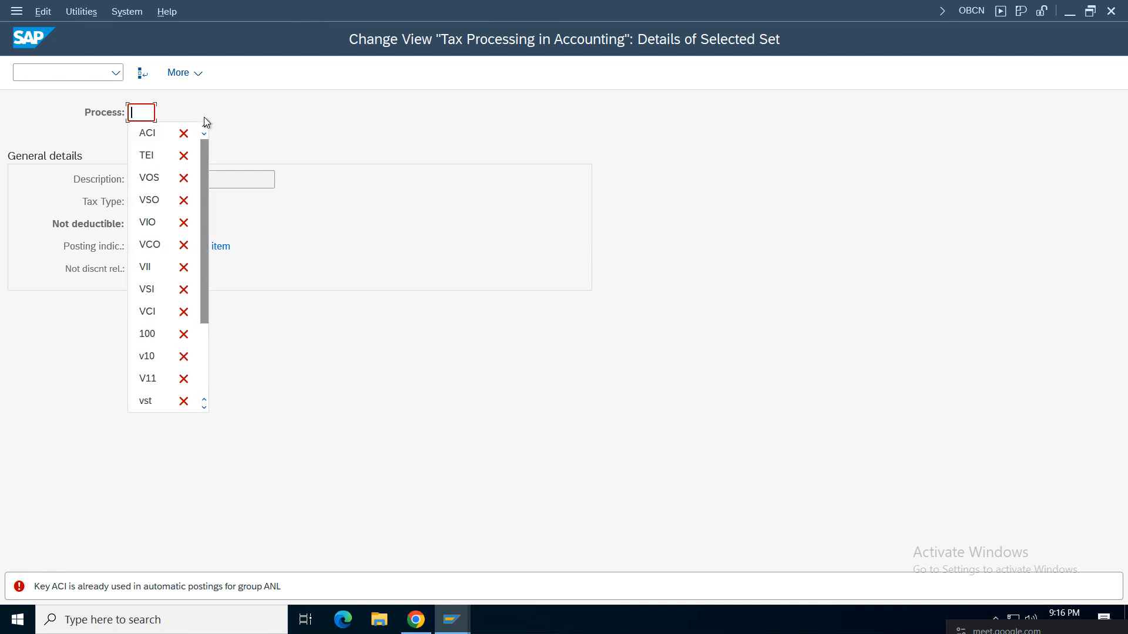
text(C)
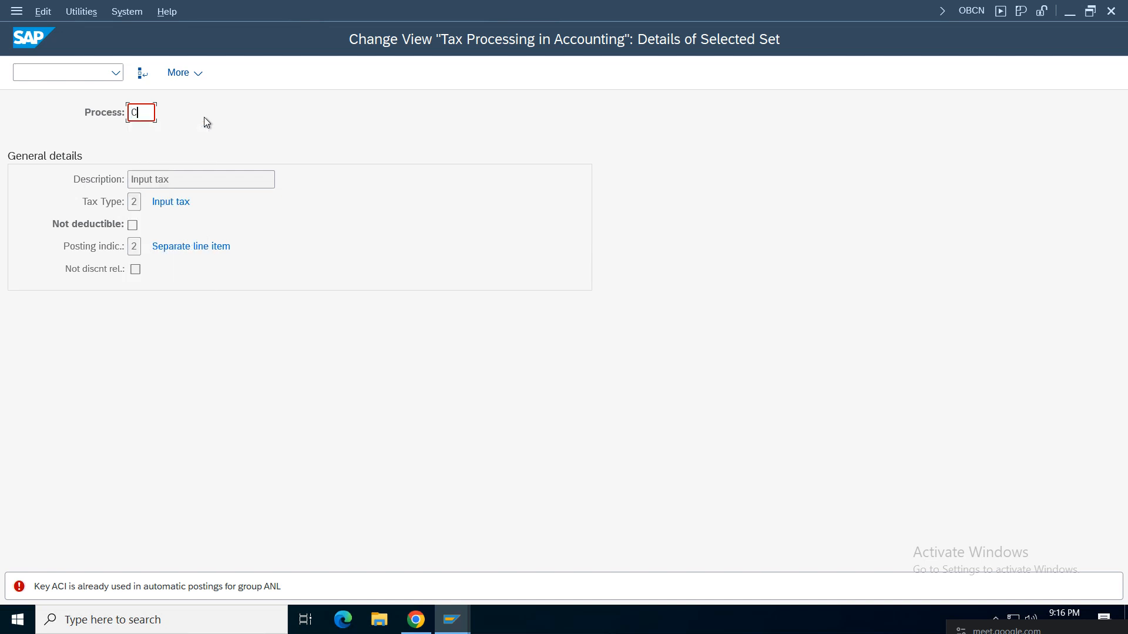
text(IA)
key(Return)
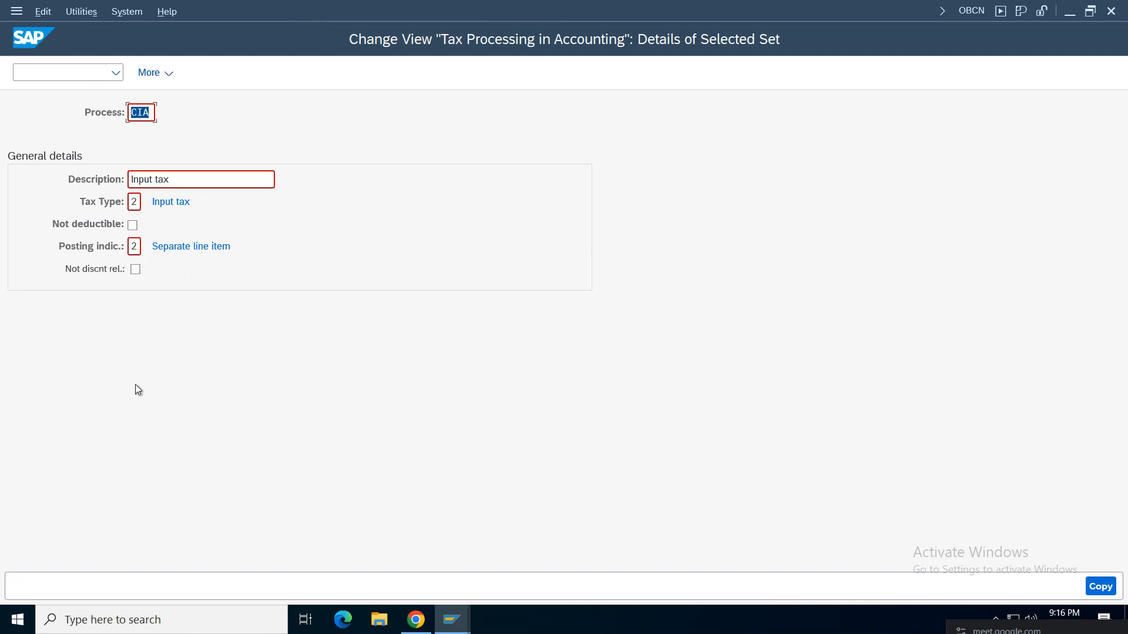
click(1100, 586)
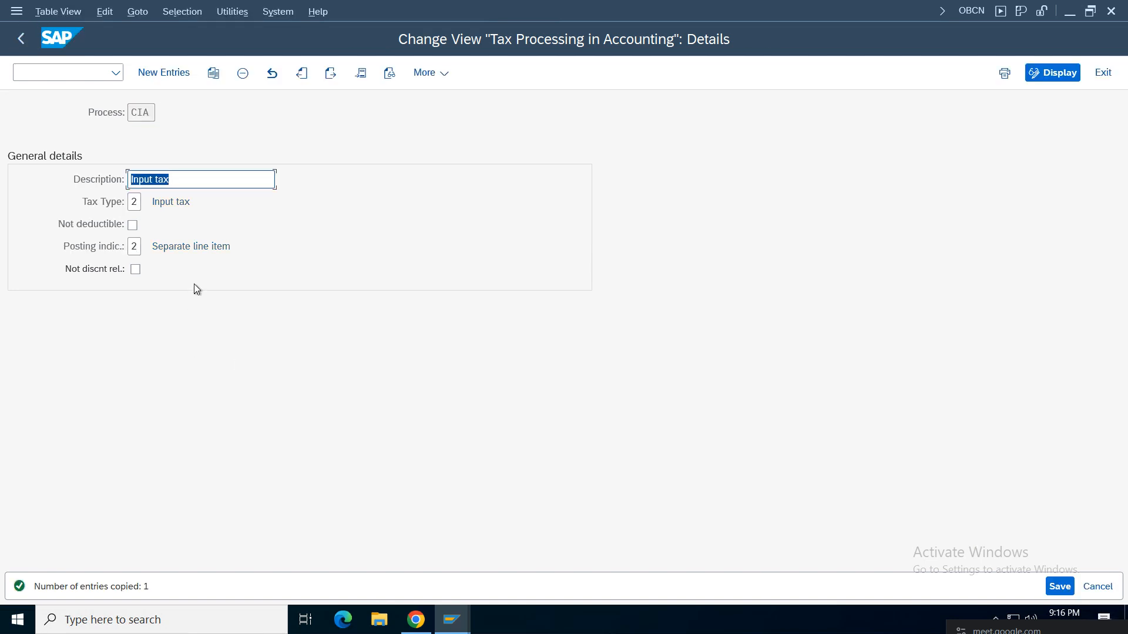
Copy the CIA entry to a new process key SIA and save it in the proposed customizing request.
click(214, 74)
click(139, 112)
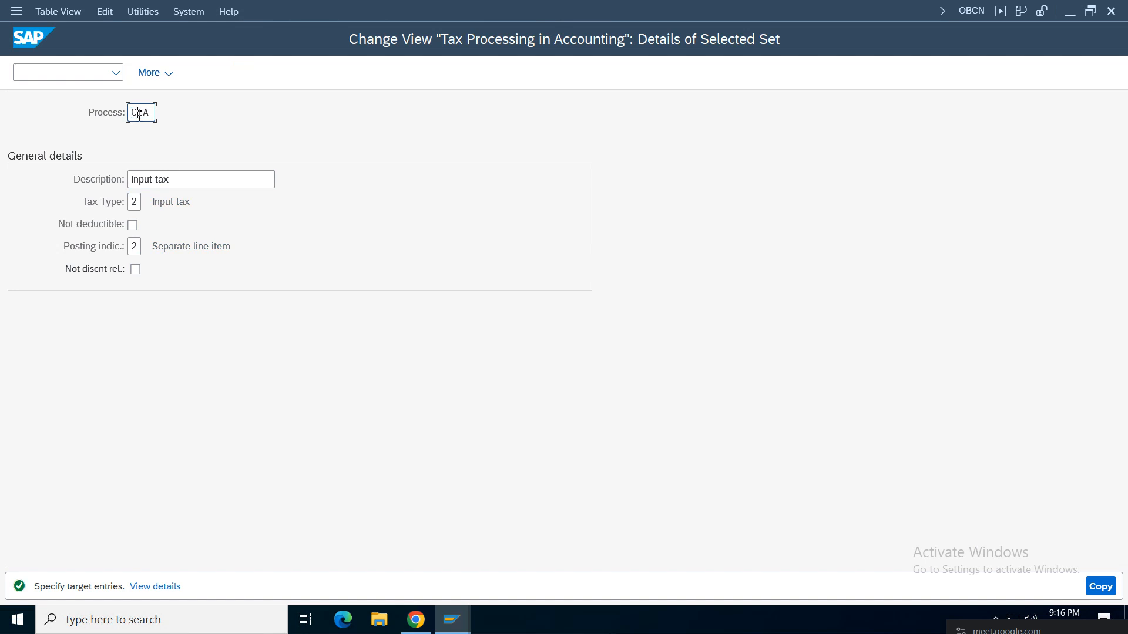
key(BackSpace)
text(S)
key(Return)
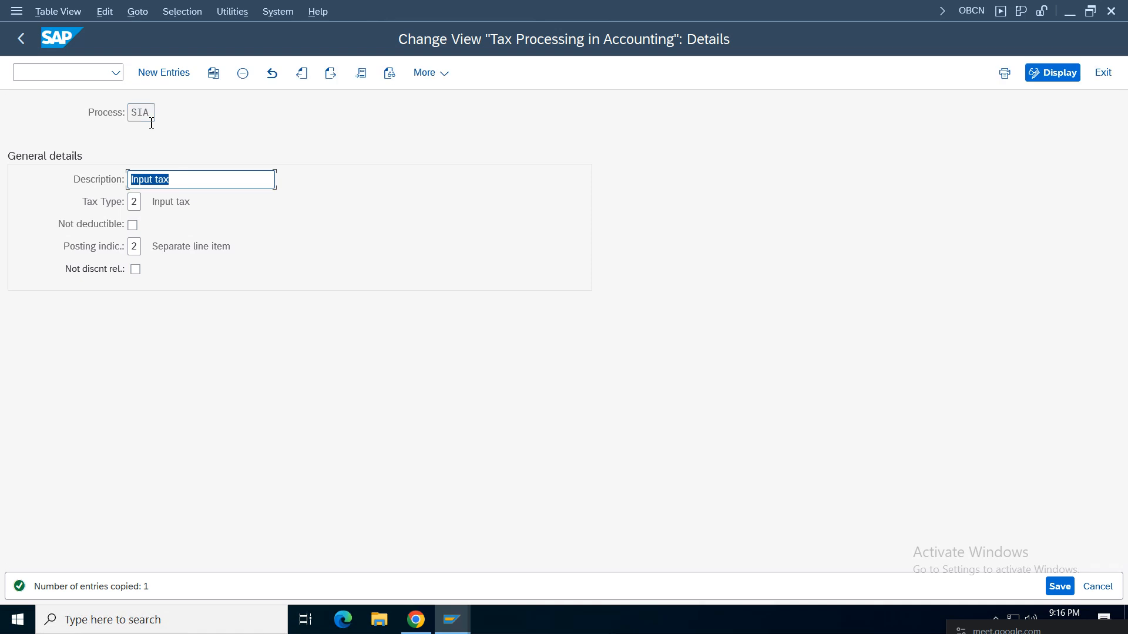
click(1059, 586)
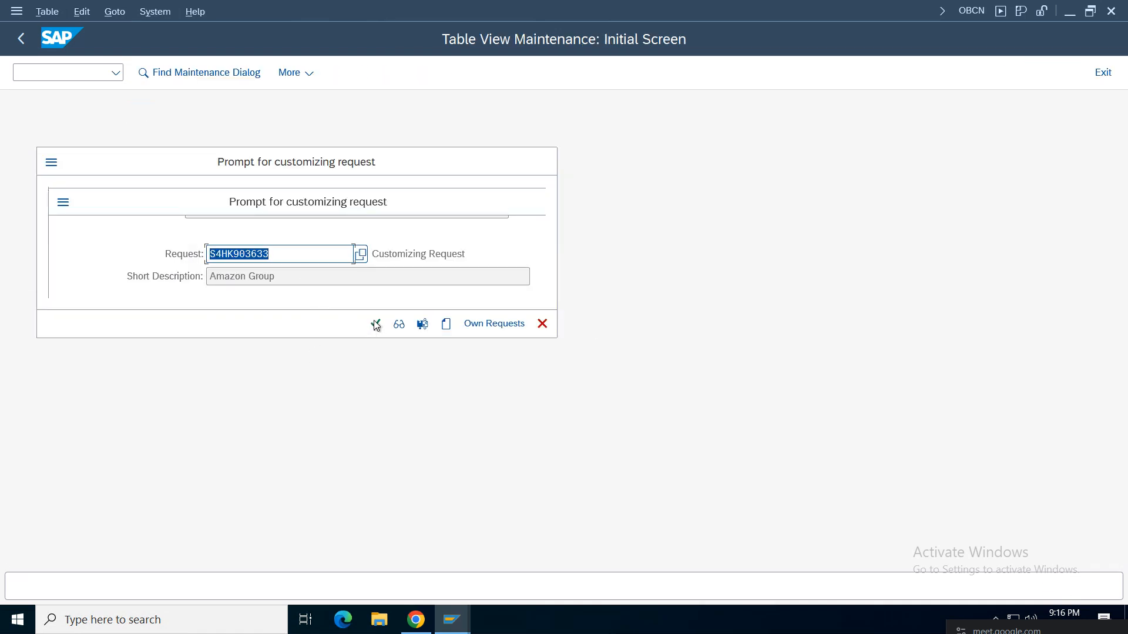
click(376, 324)
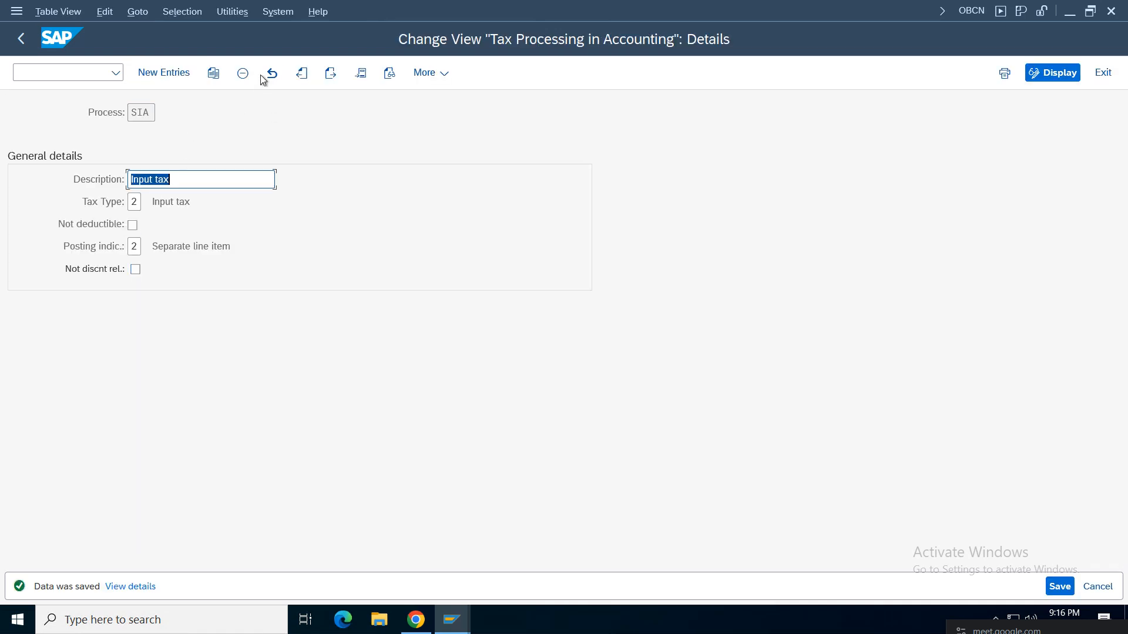
Copy the SIA entry to a new process key IIA, save it and return to the overview.
click(213, 73)
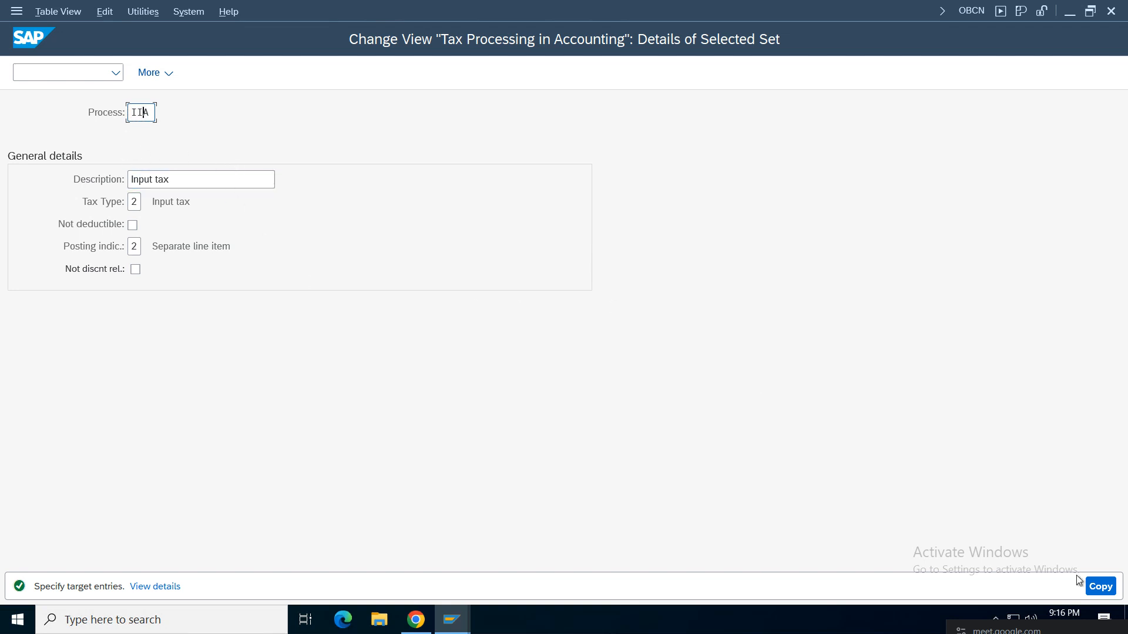
click(1099, 586)
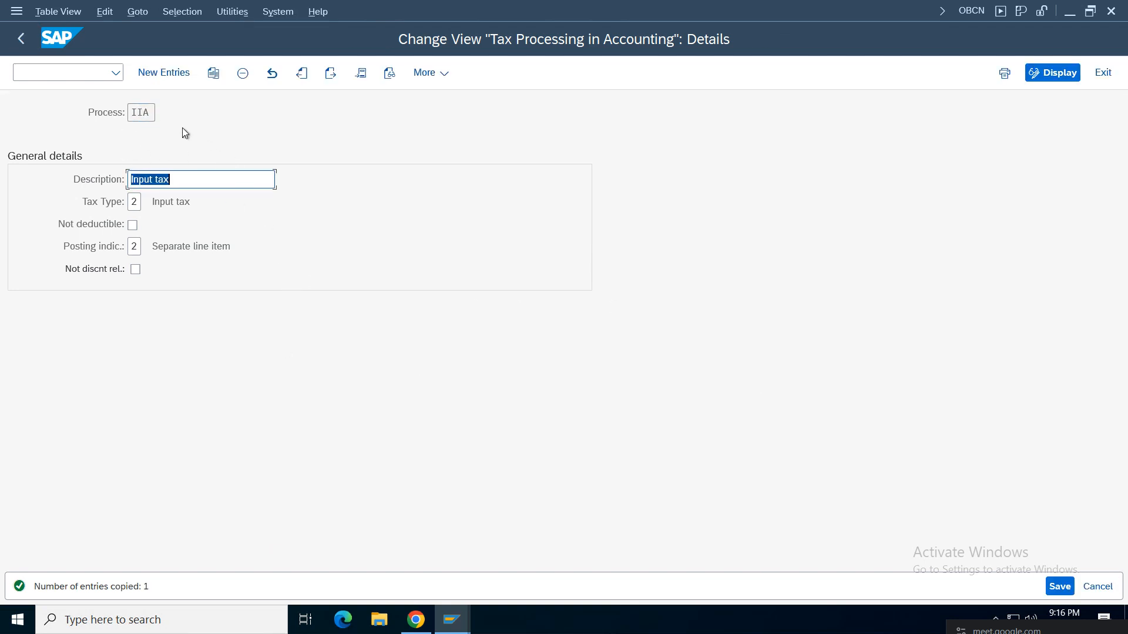
click(1070, 586)
click(12, 40)
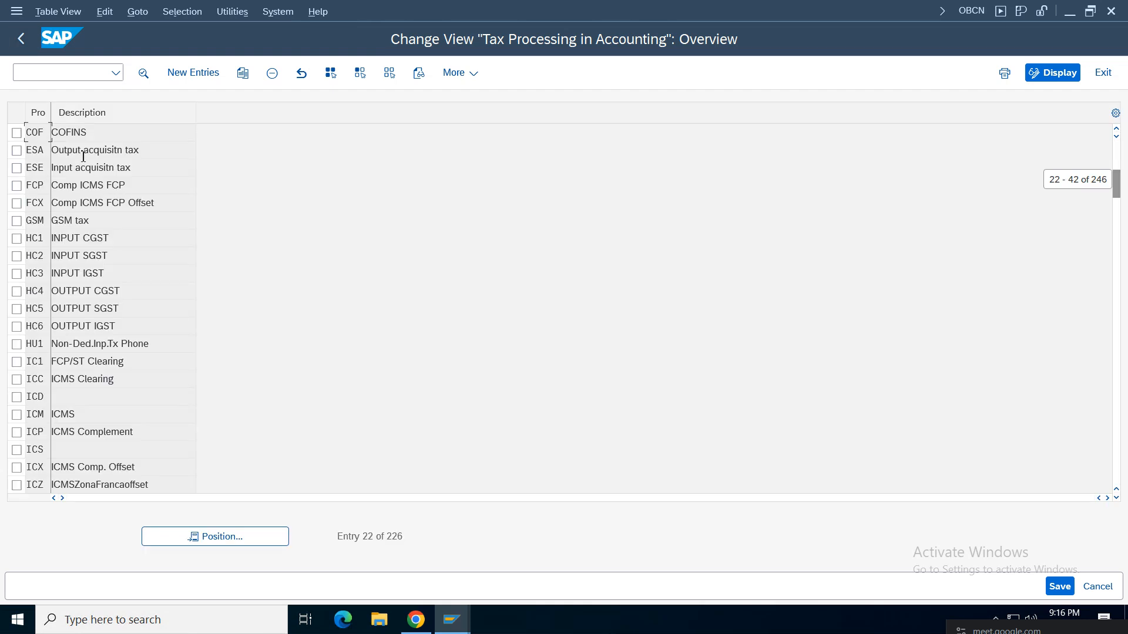
Position the tax processing list at process key CIA and select that entry.
click(216, 538)
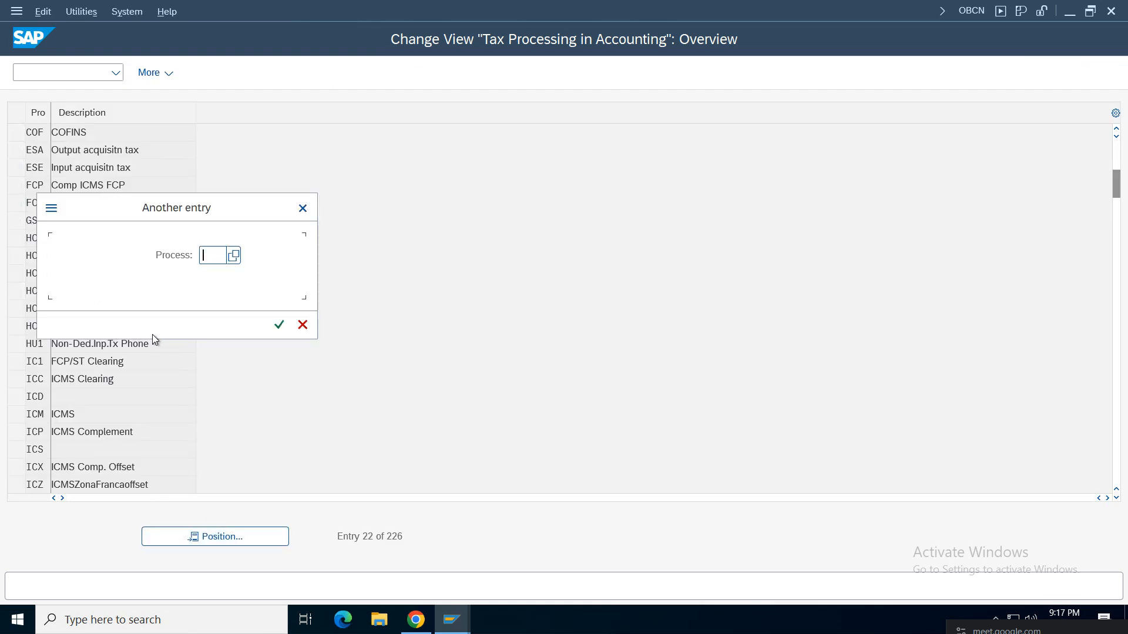
text(CIA)
key(Return)
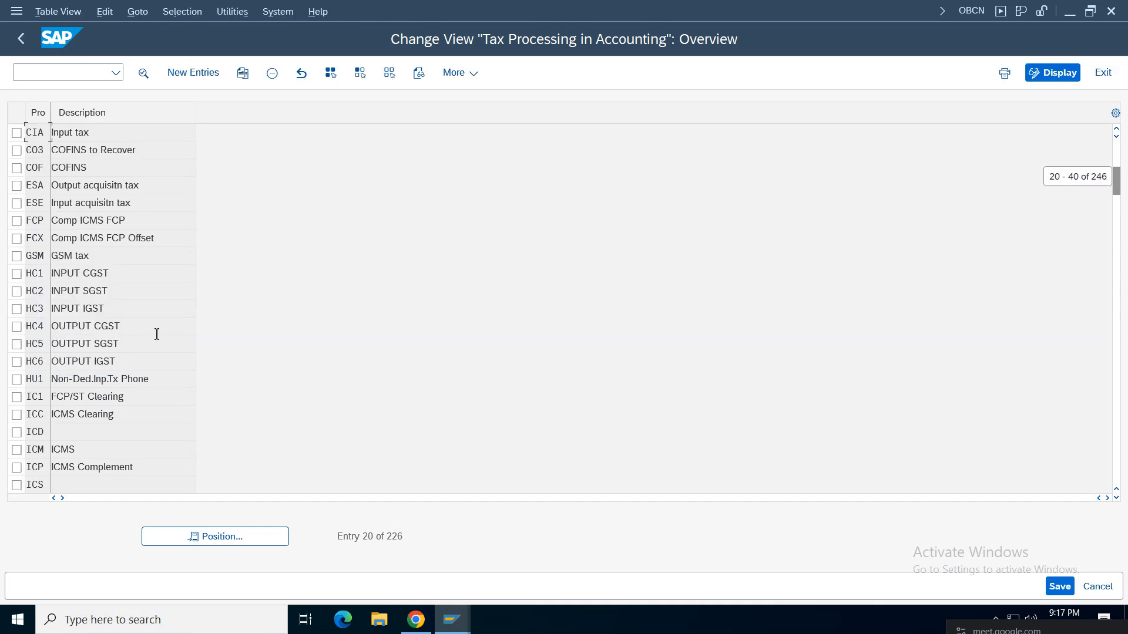
click(16, 133)
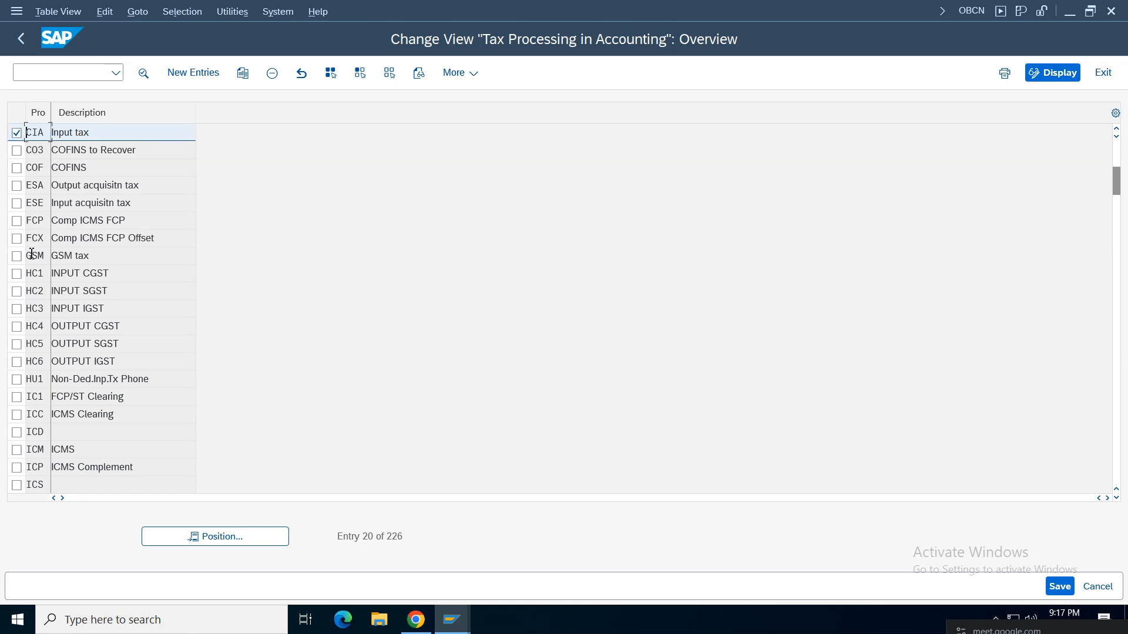
Open the details of process key CIA, set its description to "Input tax am01" and save.
click(1116, 128)
click(1116, 129)
click(1116, 129)
click(1116, 128)
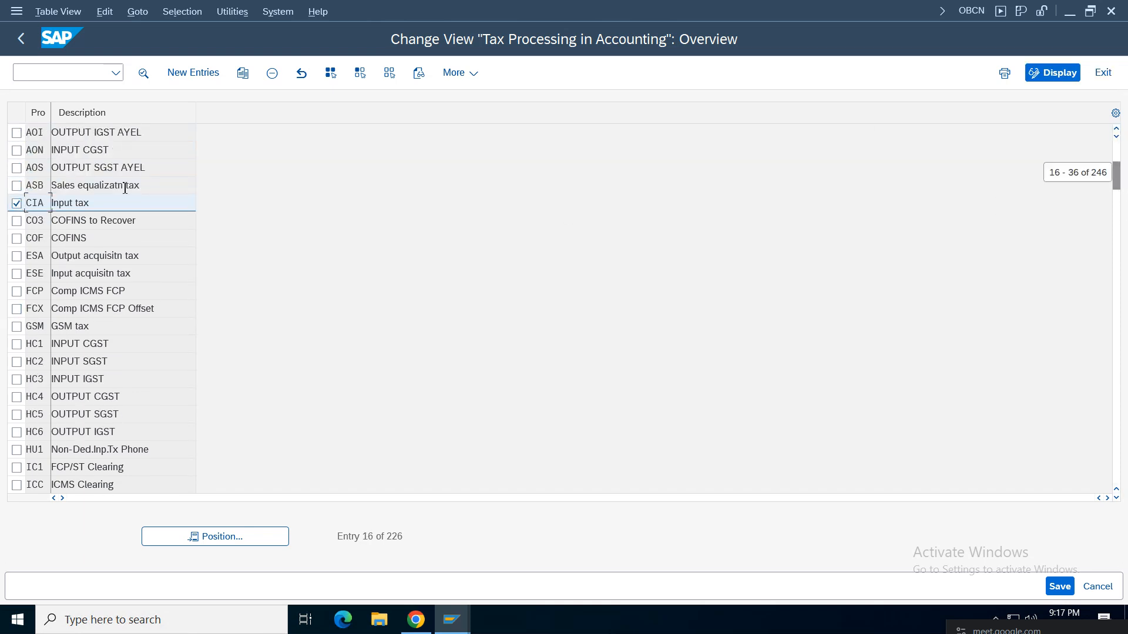
click(101, 202)
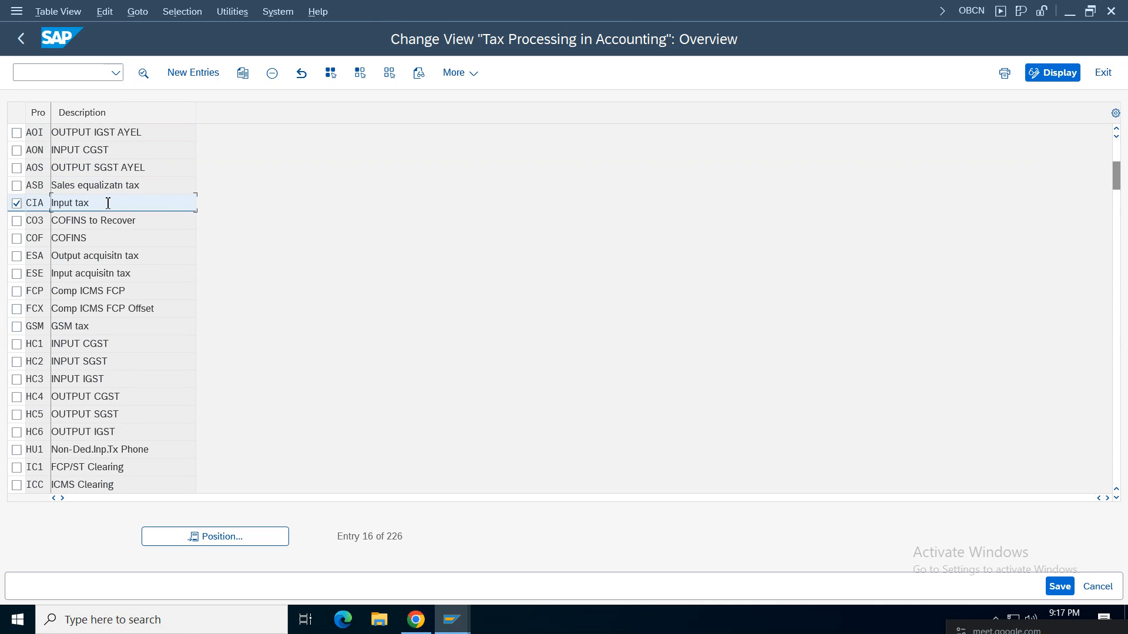
click(17, 203)
click(17, 203)
double_click(78, 204)
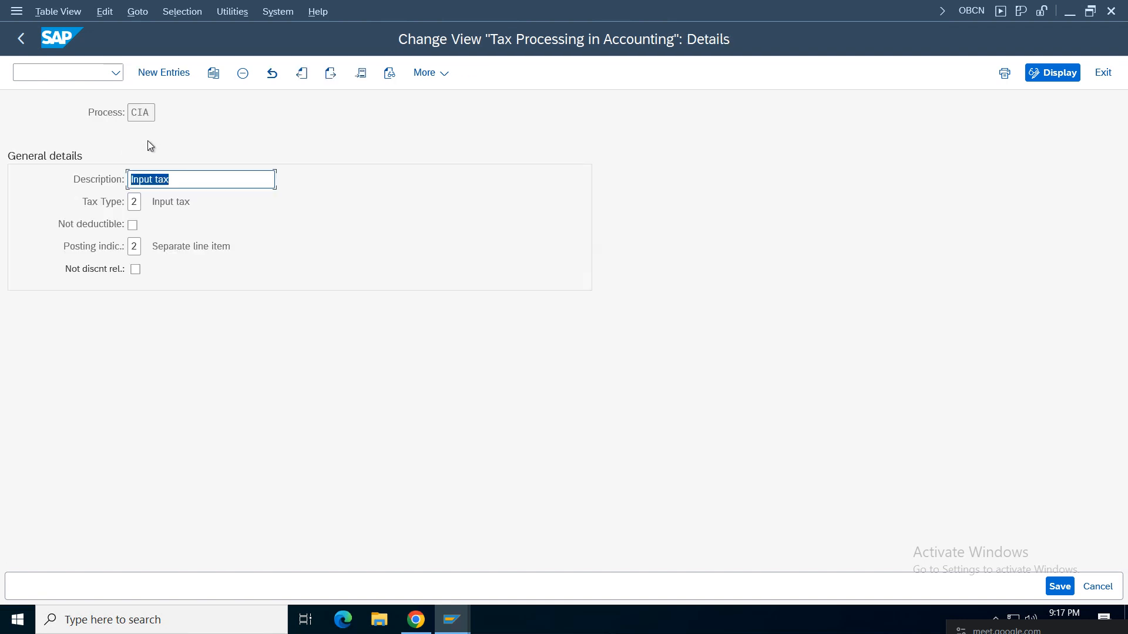
click(192, 186)
text(am01)
key(ctrl+s)
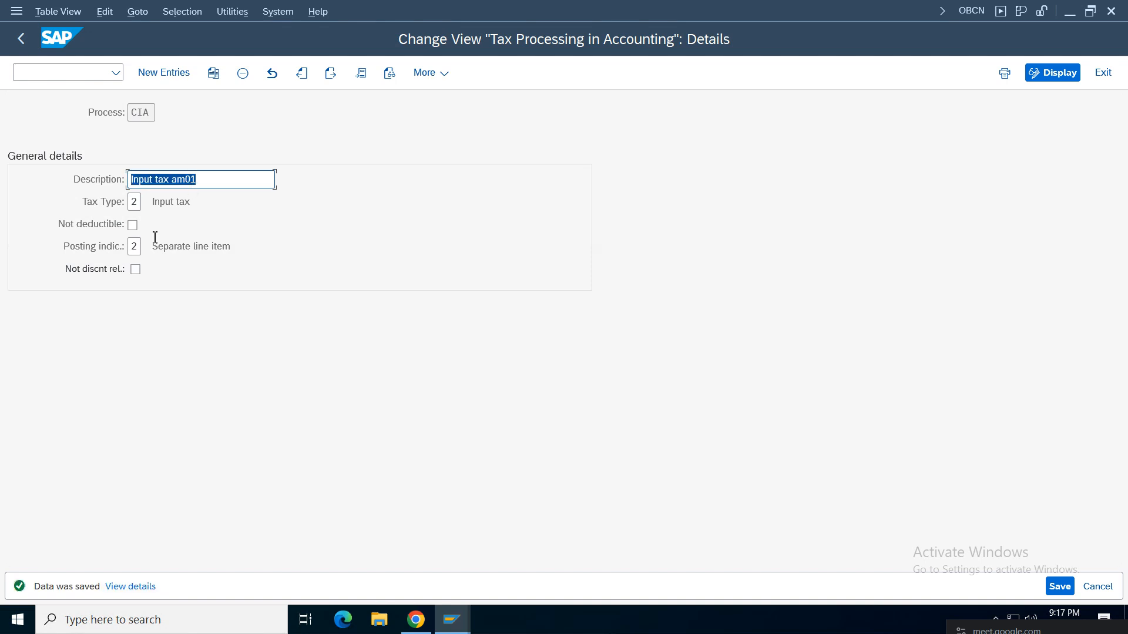
Return to the tax processing overview and deselect the CIA entry.
click(23, 40)
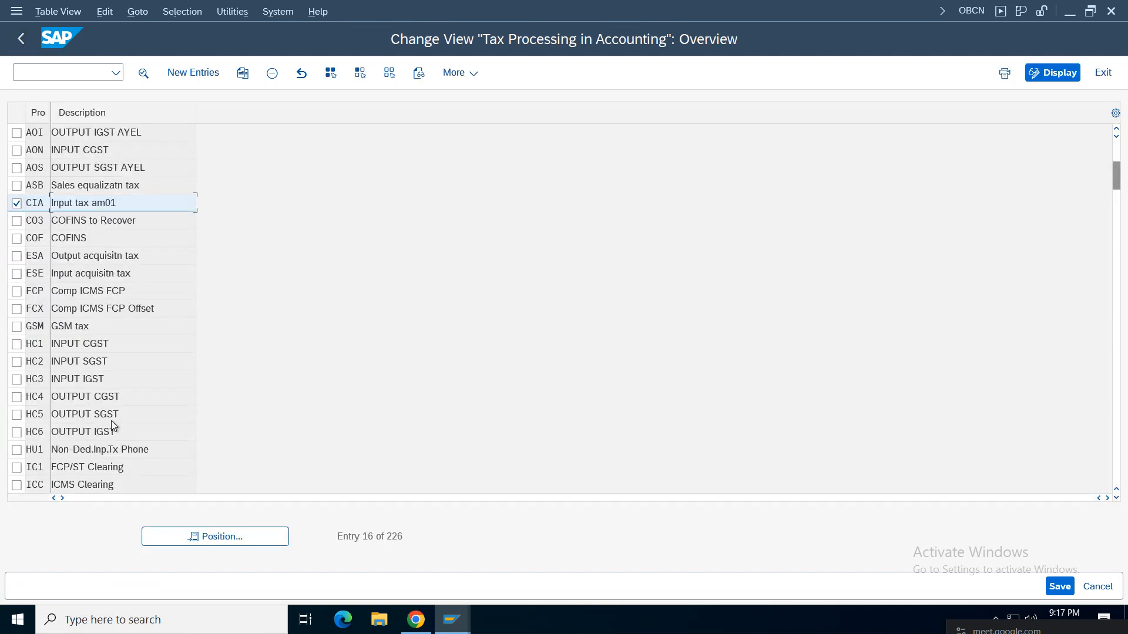
click(17, 202)
click(161, 202)
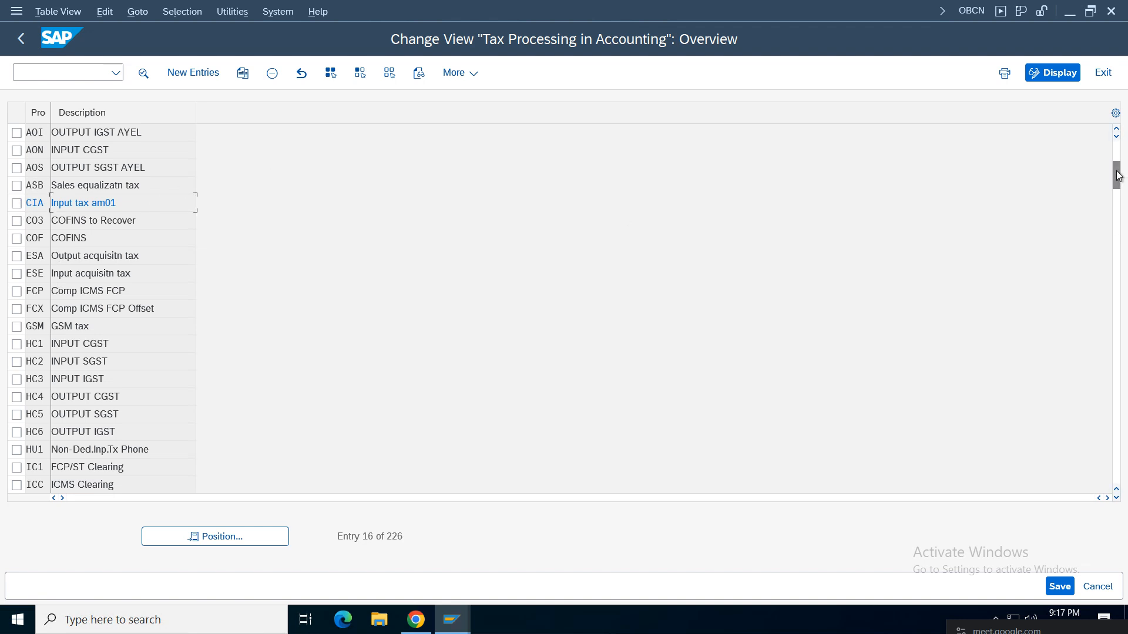
Open the details of process key SIA, set its description to "Input tax am01", save and return to the overview.
click(181, 537)
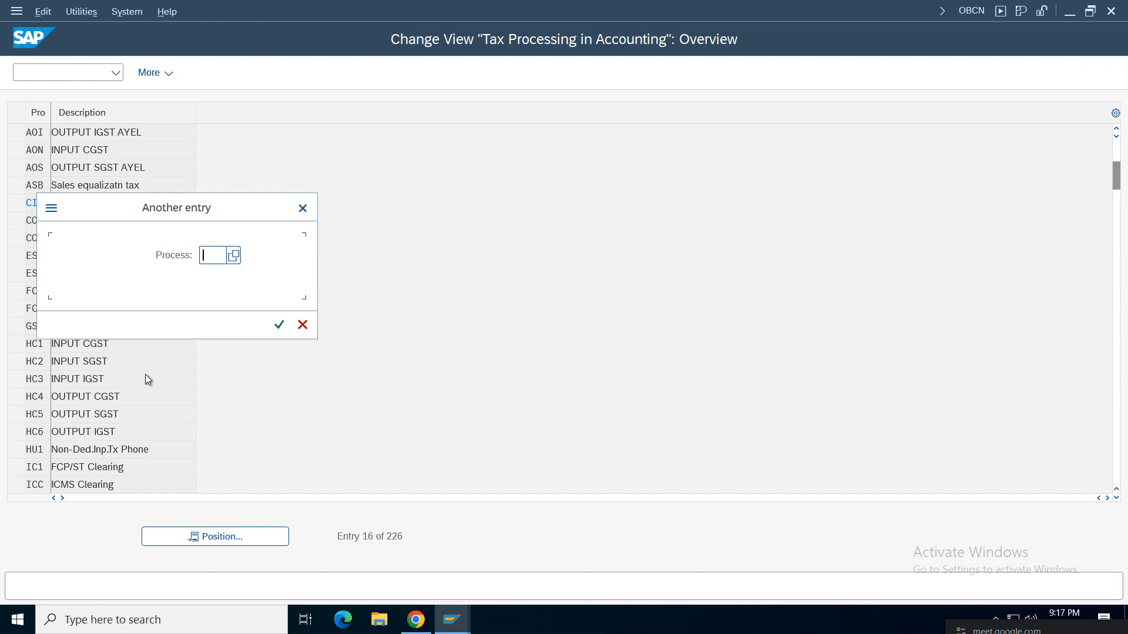
text(sia)
key(Return)
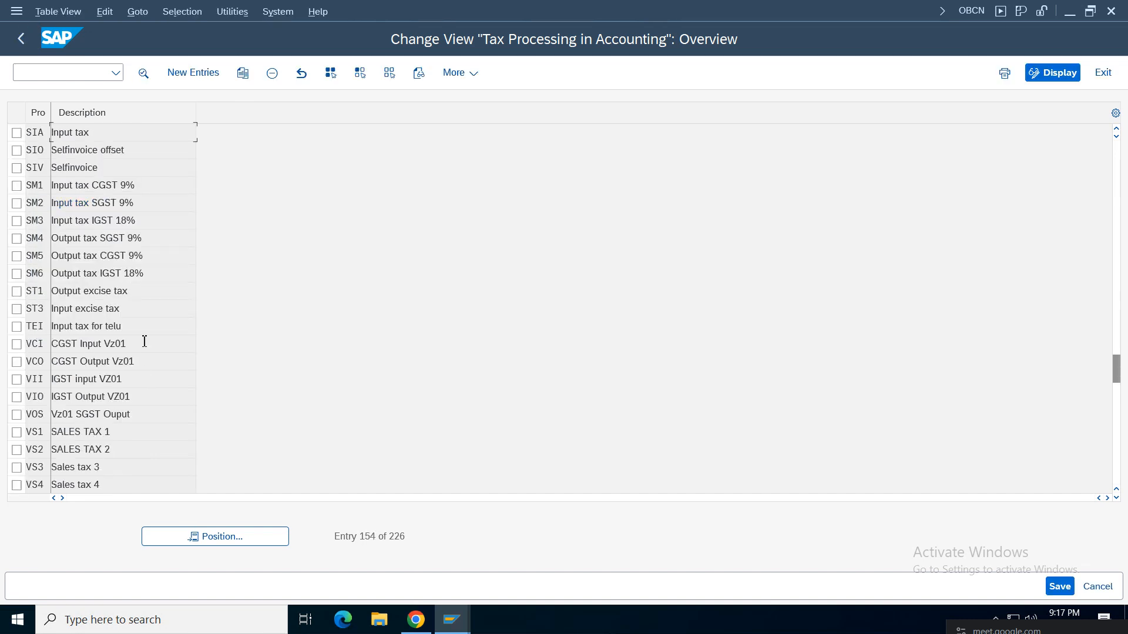
double_click(114, 132)
click(202, 186)
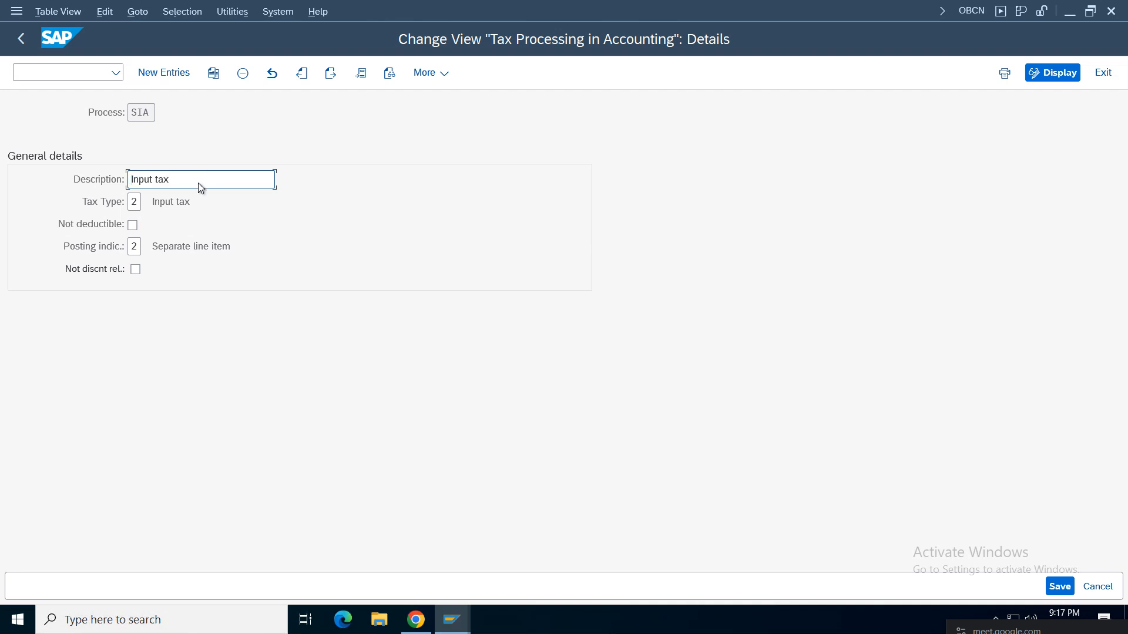
click(195, 203)
key(ctrl+s)
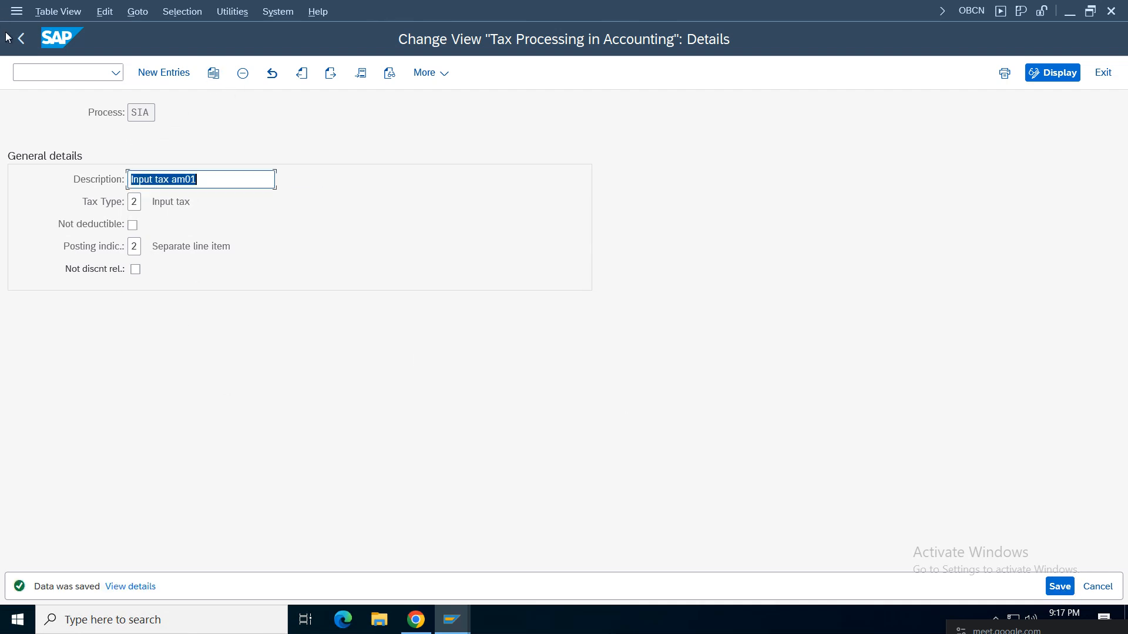
click(20, 39)
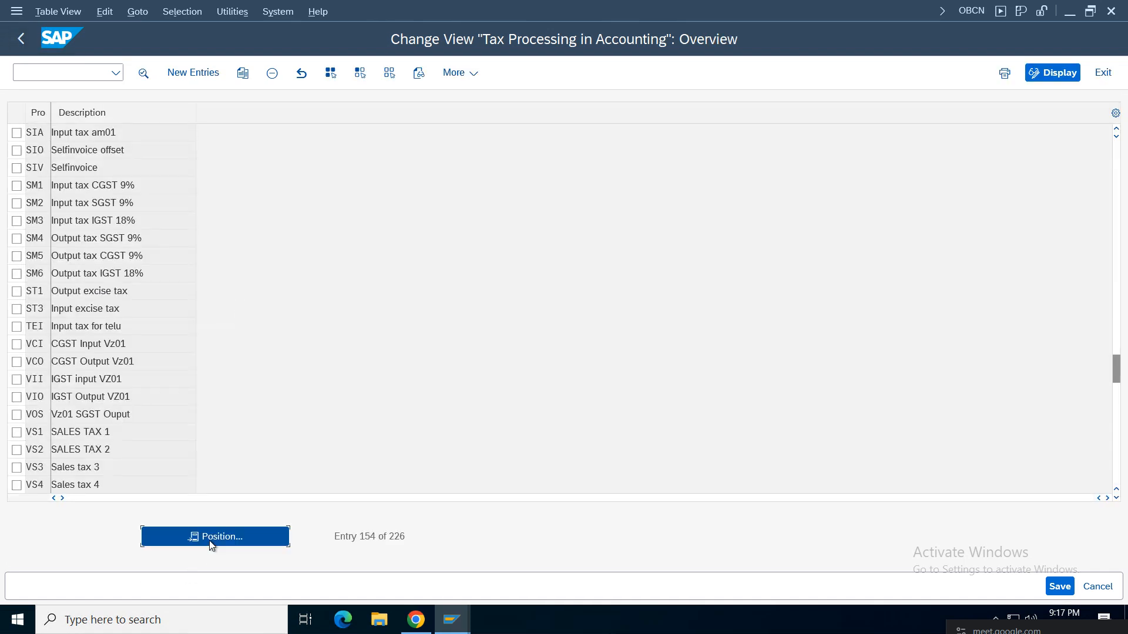
Set the description of process key IIA to "Input tax am01", save and return to the tax processing overview.
click(209, 540)
text(SIA)
key(Return)
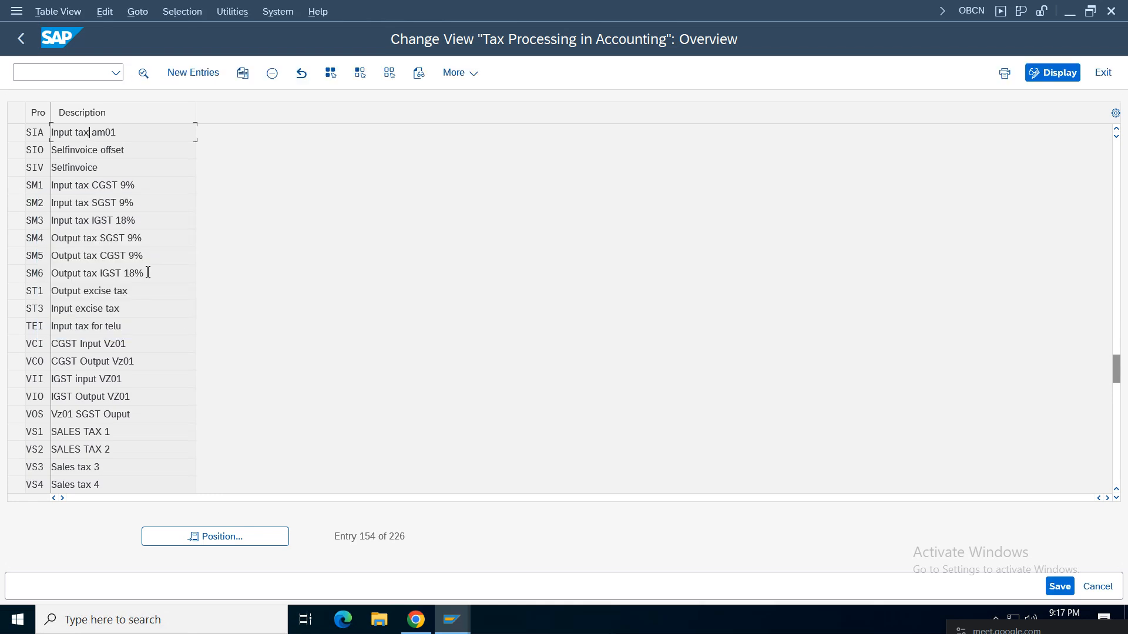
double_click(103, 133)
click(201, 184)
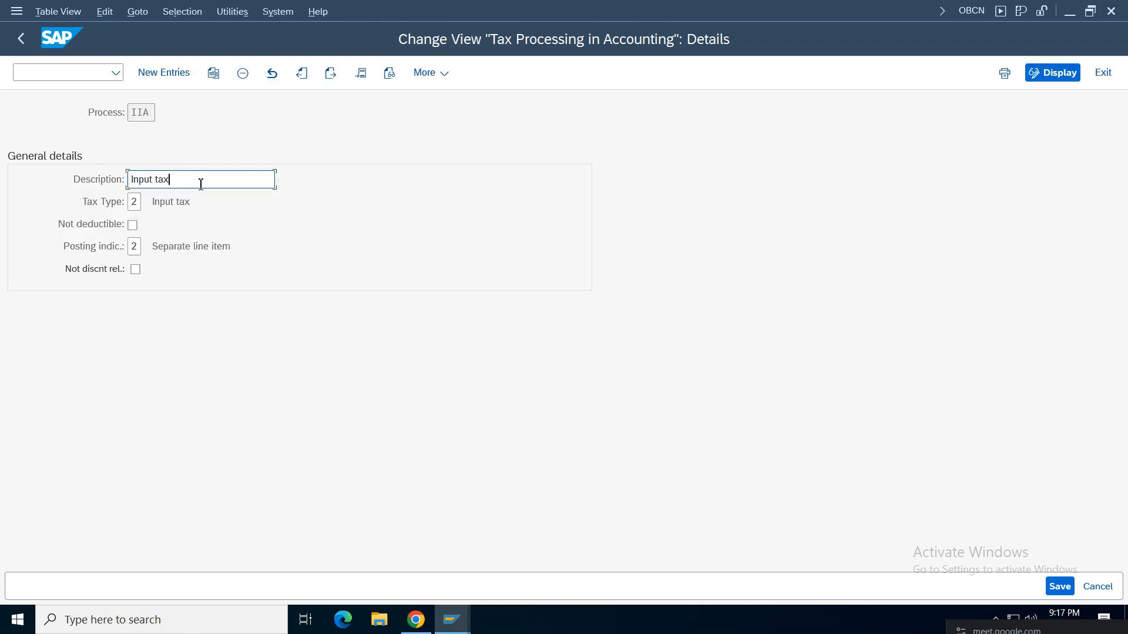
text(am01)
key(ctrl+s)
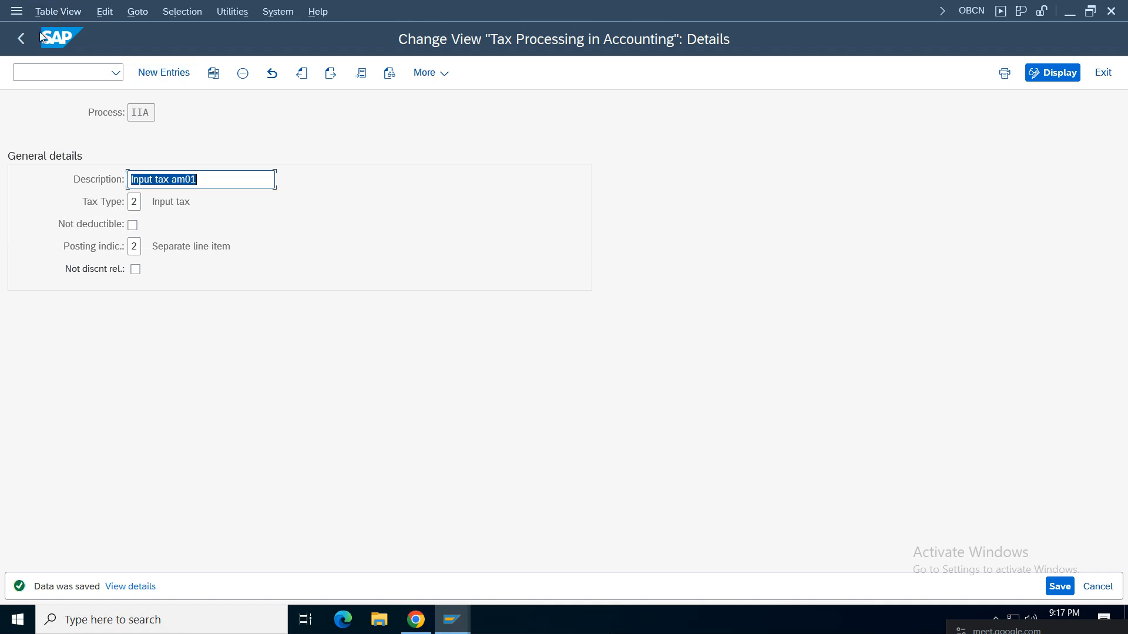
click(21, 38)
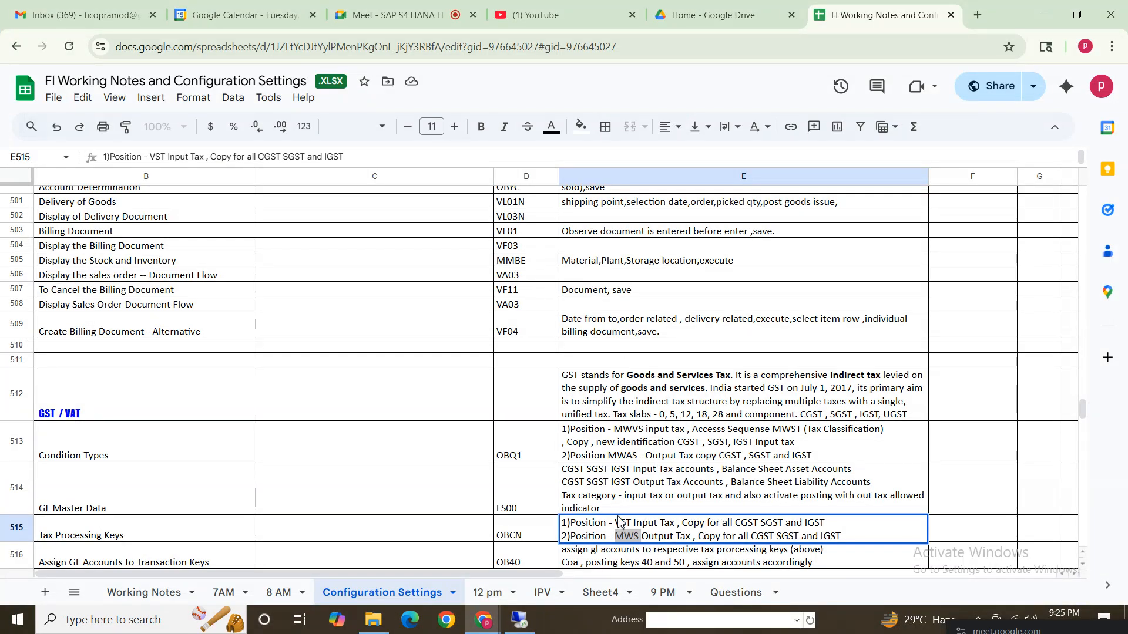
Check the OBCN row in the Google Sheets configuration notes and position the SAP tax processing list at process key MWS.
click(616, 521)
drag(670, 524, 670, 552)
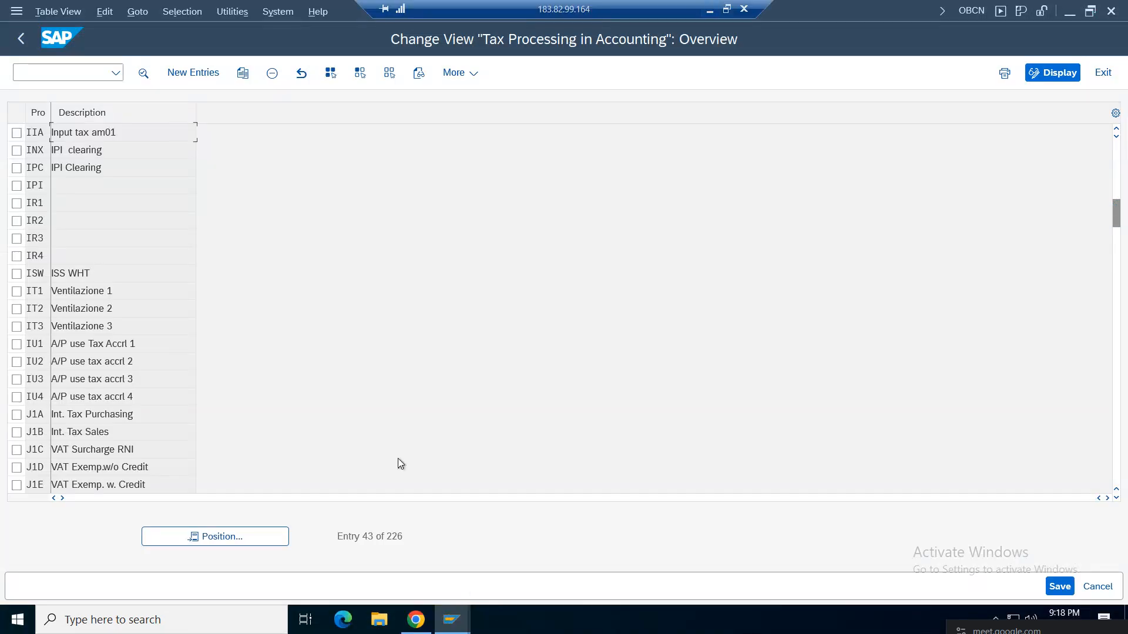
click(262, 534)
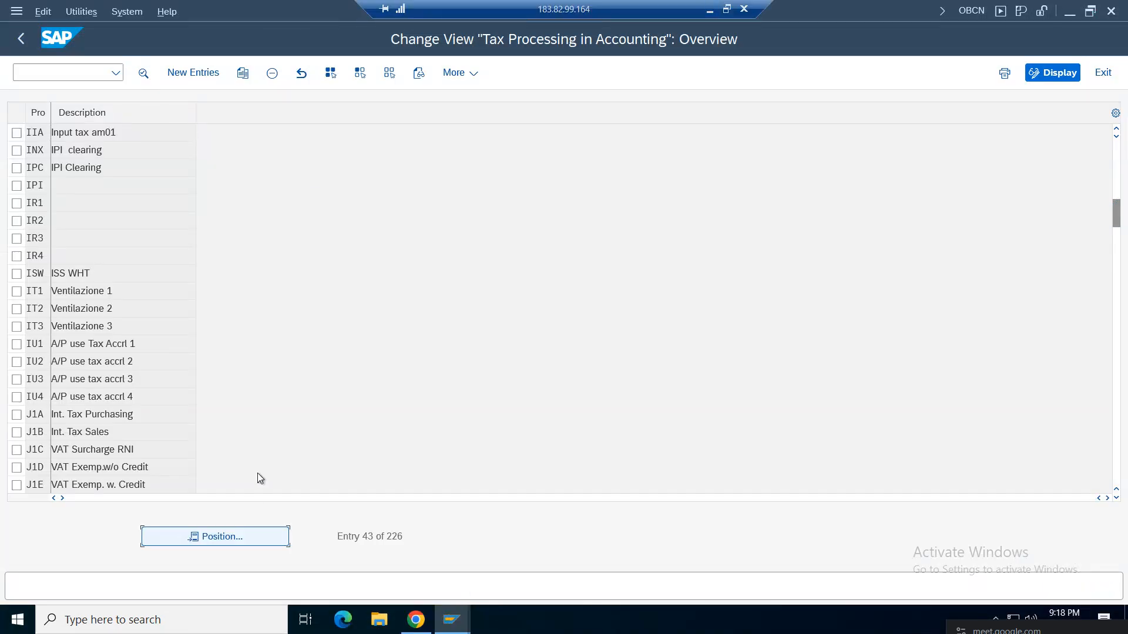
text(MWS)
key(Return)
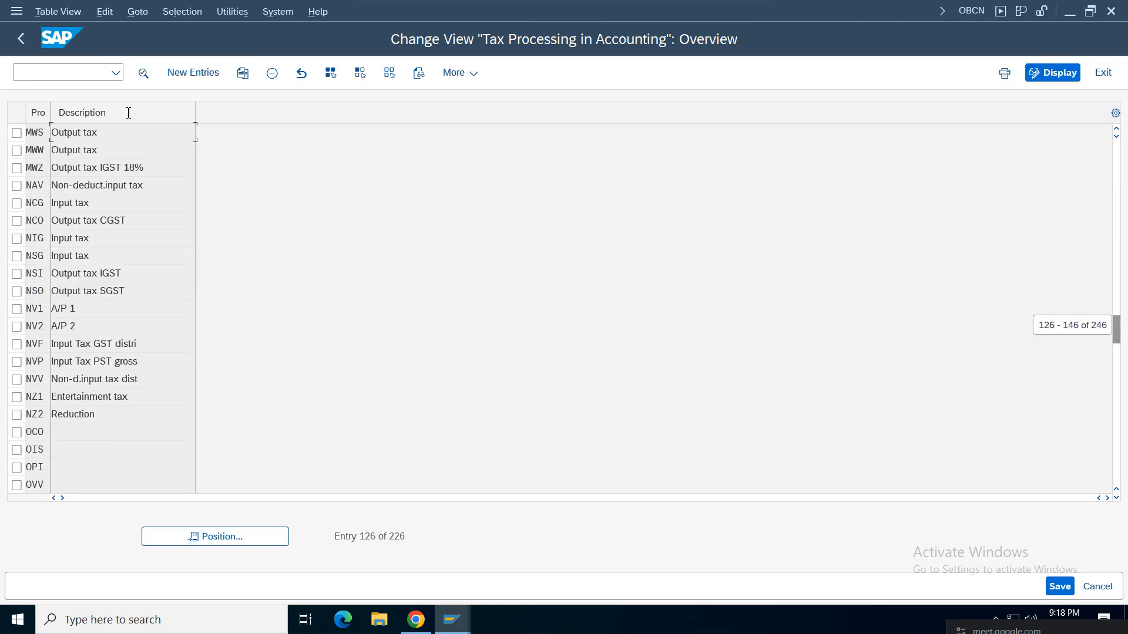
Open the details of MWS, copy the entry to a new process key COA and save it.
double_click(94, 135)
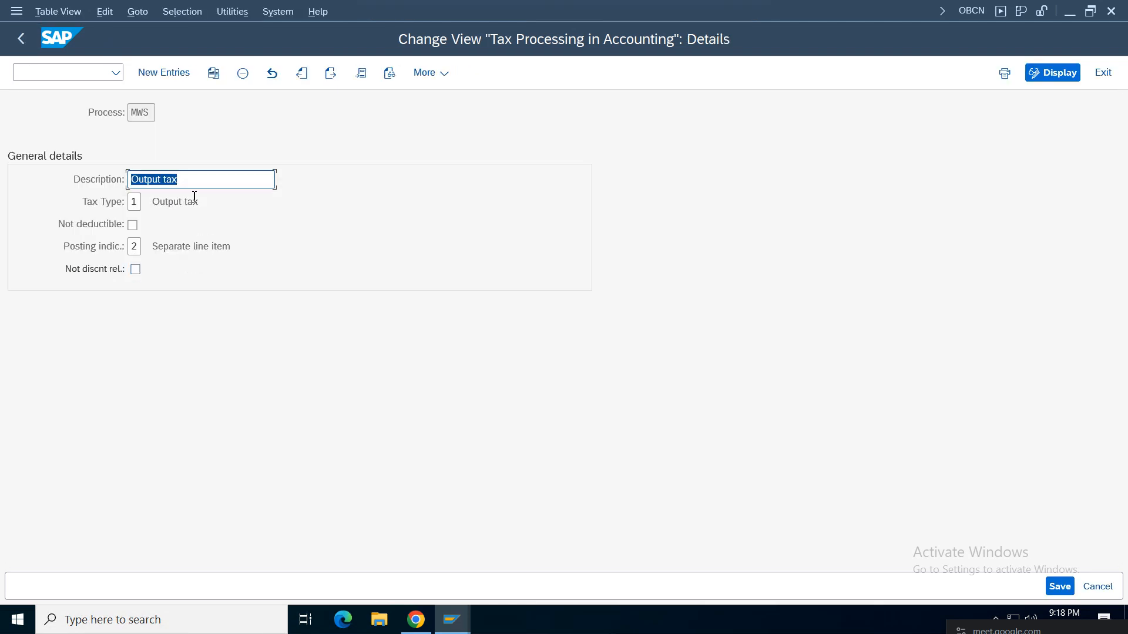
drag(209, 201, 127, 202)
drag(172, 254, 132, 234)
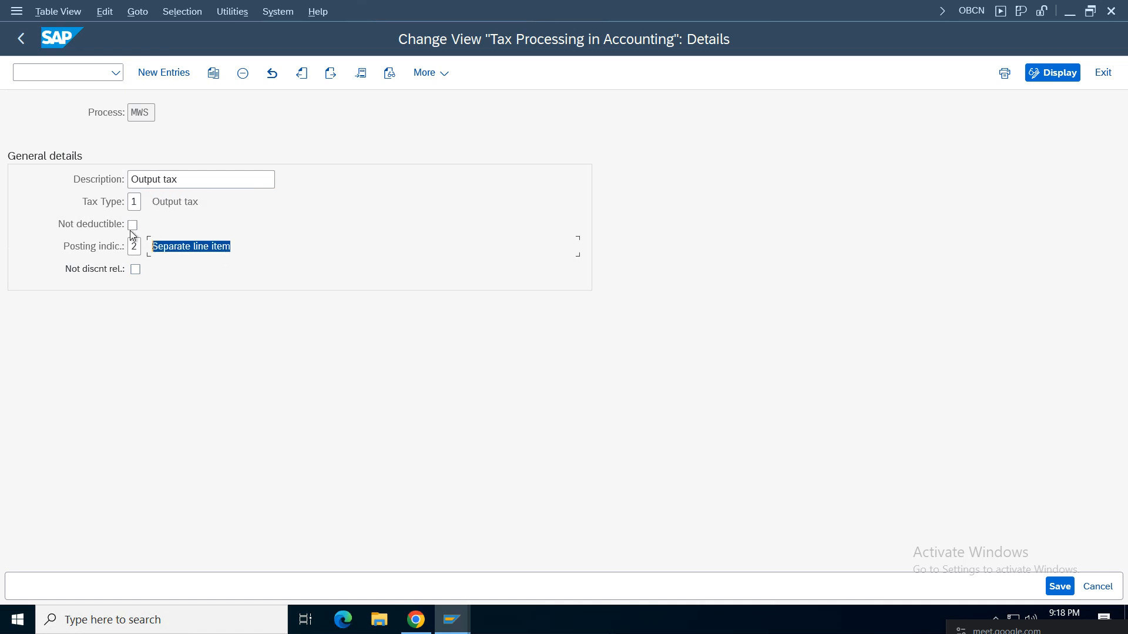
click(213, 74)
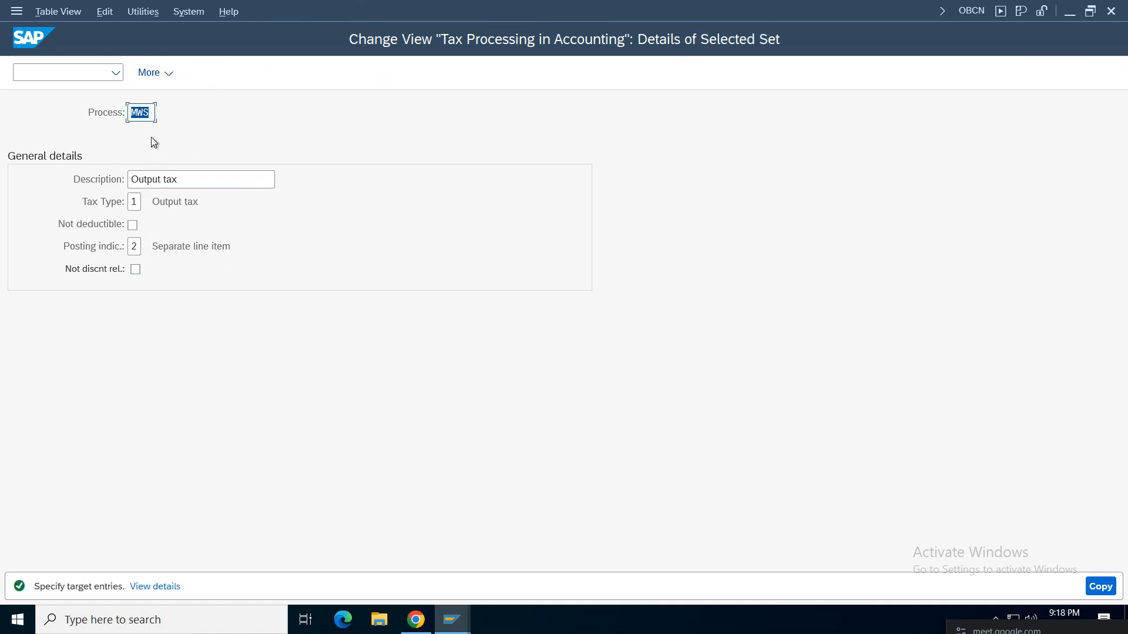
click(152, 112)
key(BackSpace)
key(BackSpace)
key(BackSpace)
text(ia)
key(Return)
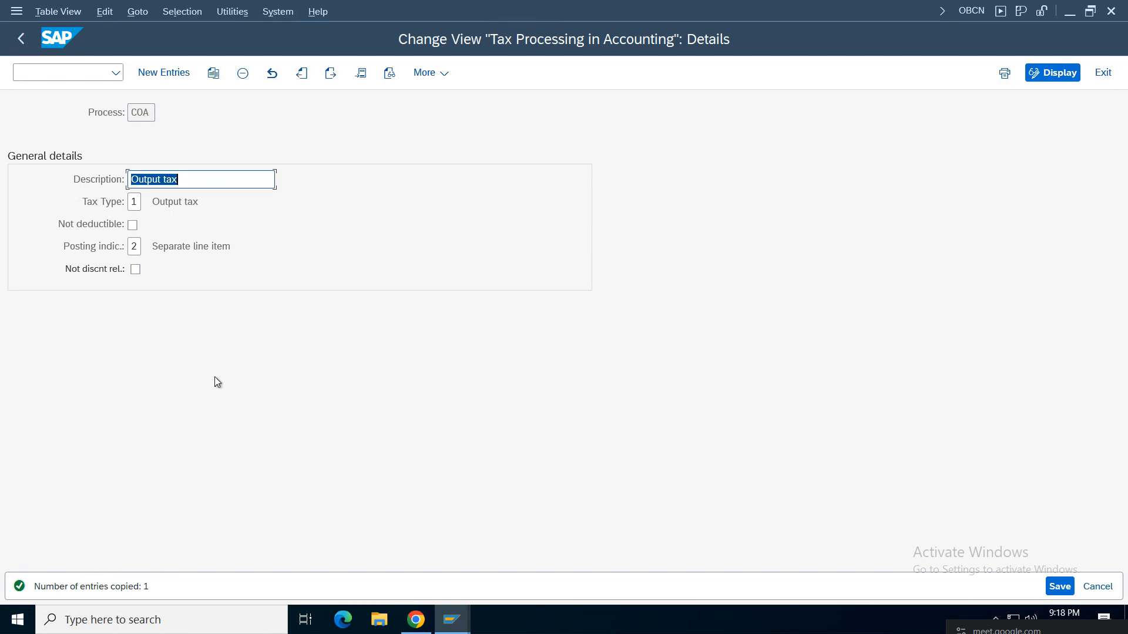
click(1062, 586)
Copy the COA entry to a new process key SOA and save it.
click(214, 73)
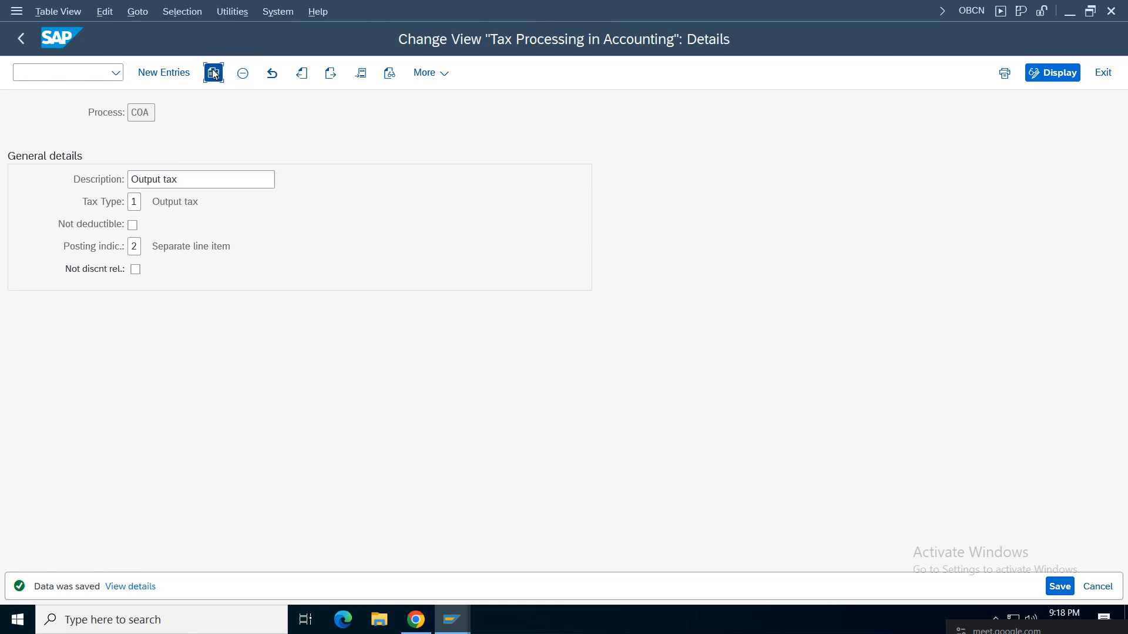
click(141, 120)
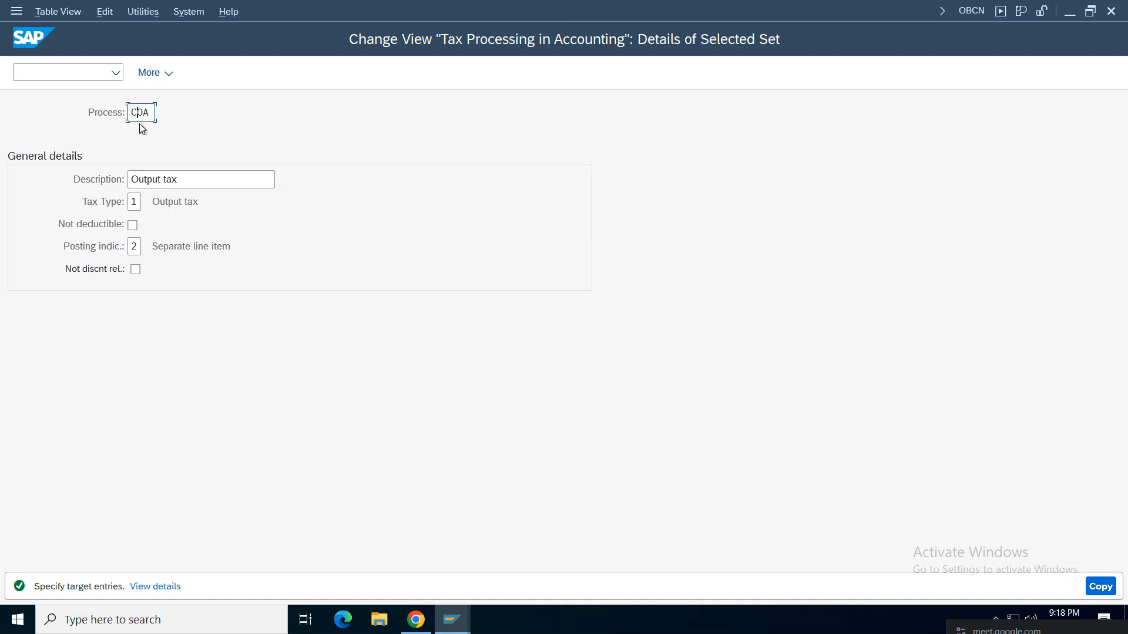
text(S)
key(Return)
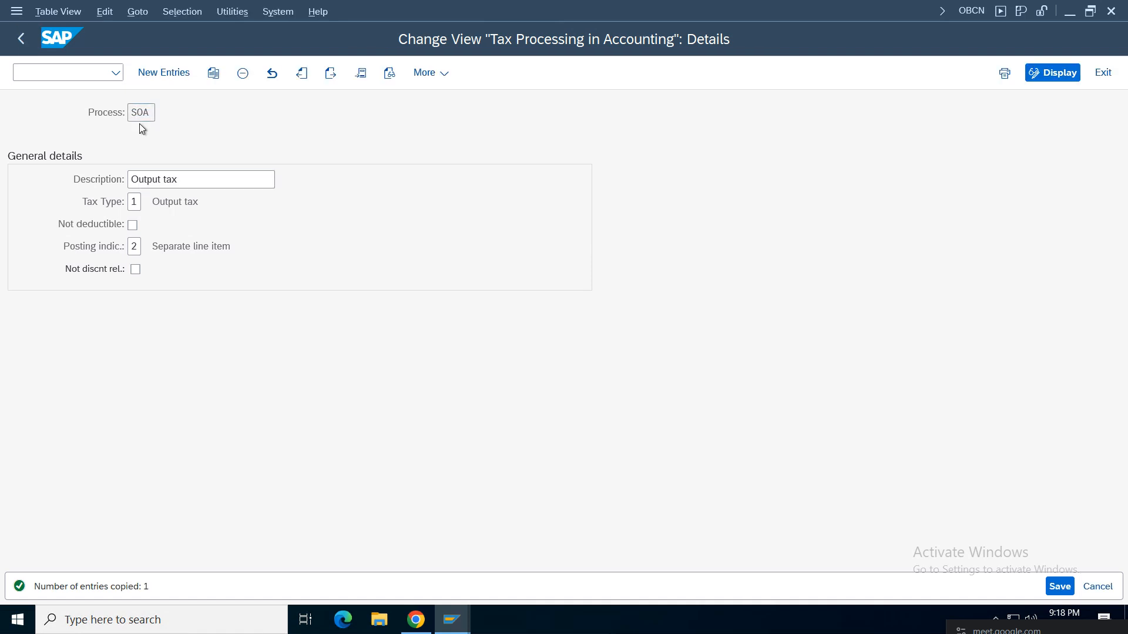
key(ctrl+s)
Copy the SOA entry to a new process key IOA.
click(213, 73)
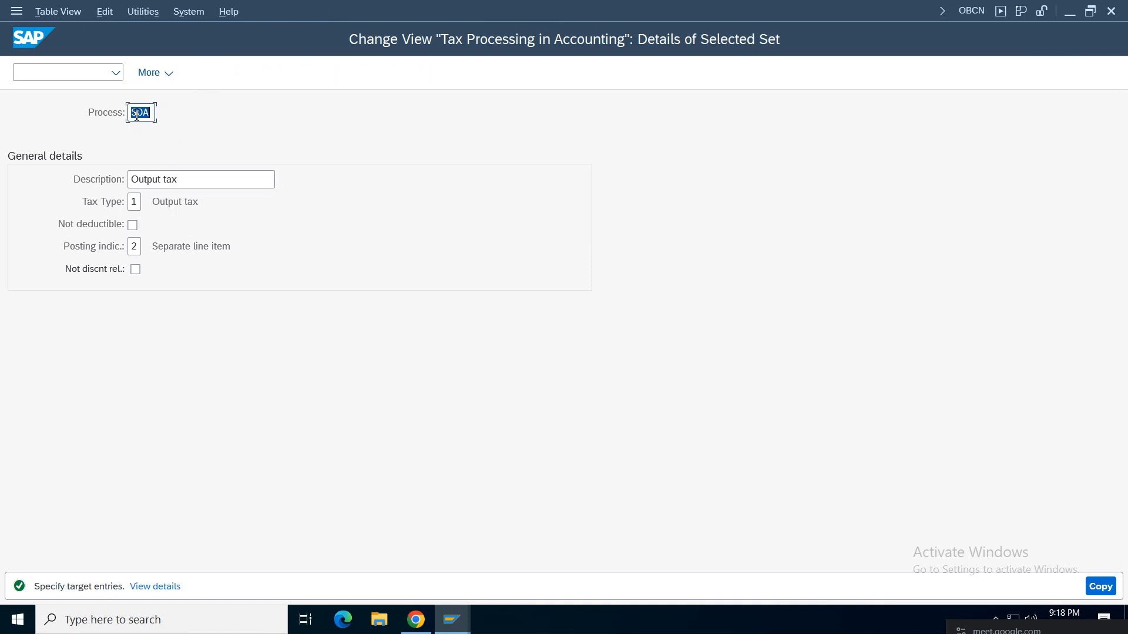
click(143, 122)
key(BackSpace)
text(I)
key(Return)
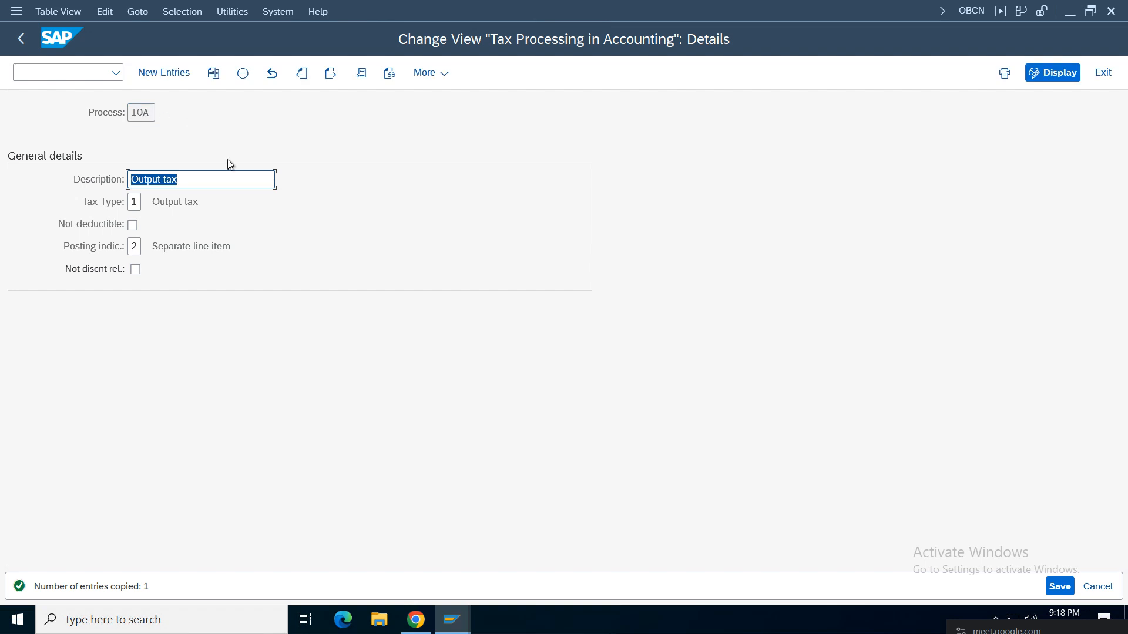
Set the description of IOA to "Output tax am01", save and return to the overview.
click(205, 180)
text(am01)
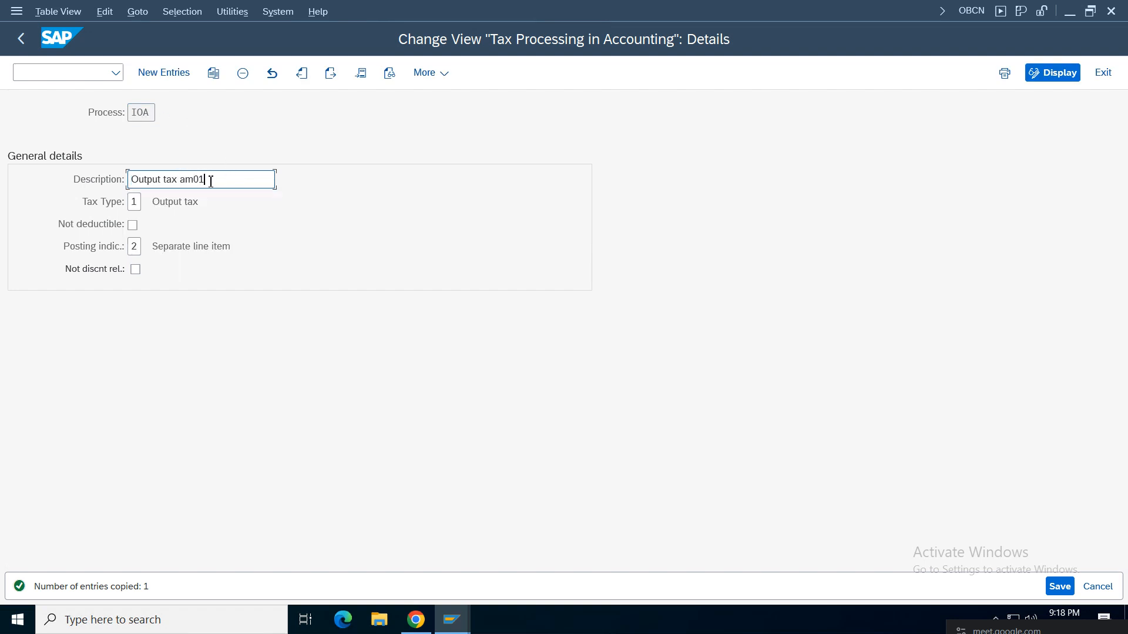
click(301, 78)
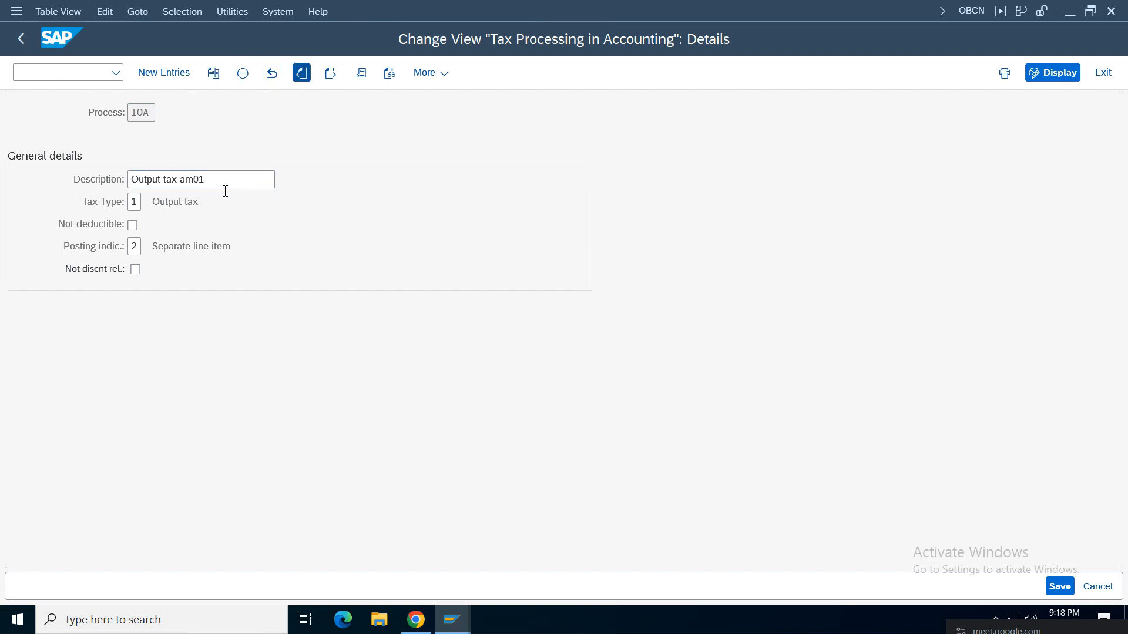
click(1058, 587)
click(22, 38)
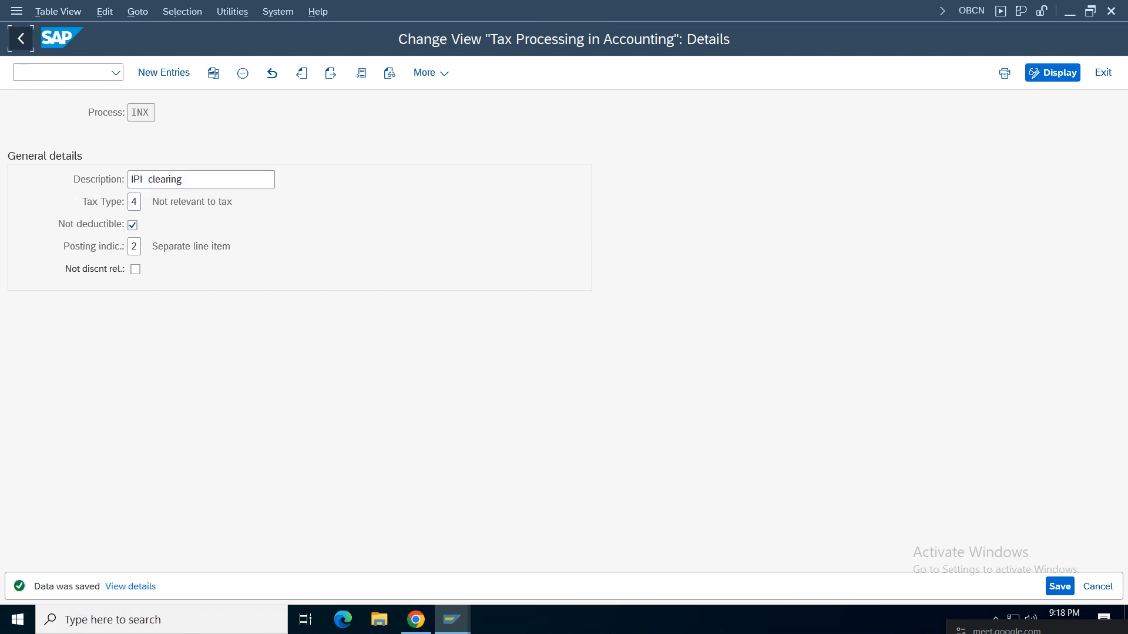
Position the tax processing list at process key COA.
click(240, 534)
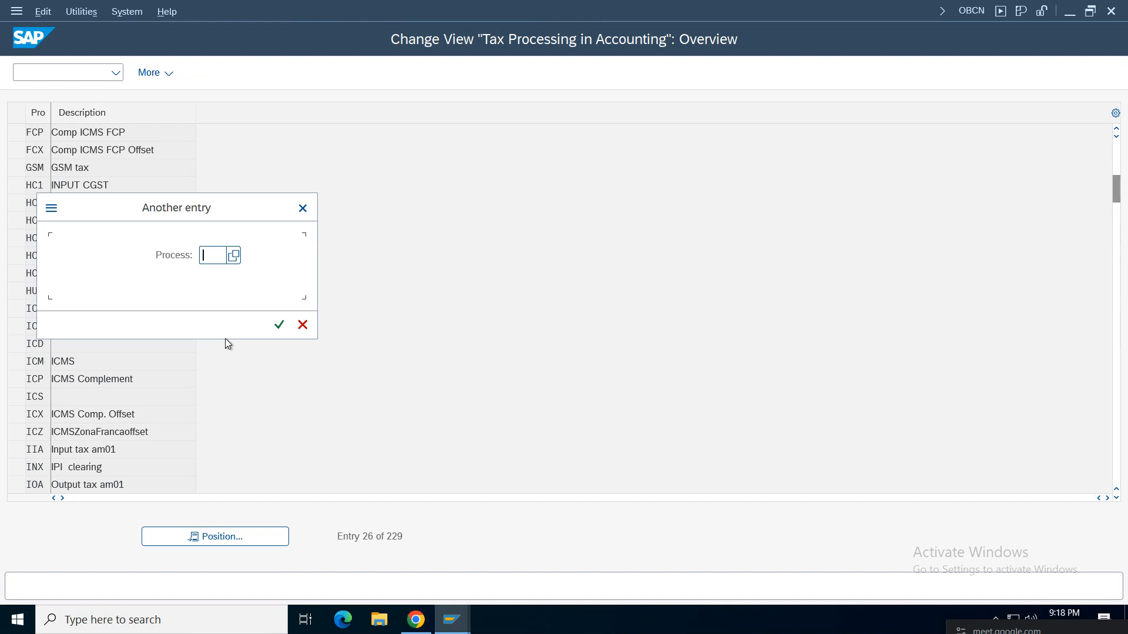
text(FCP)
key(Return)
scroll(227, 344, up, 2)
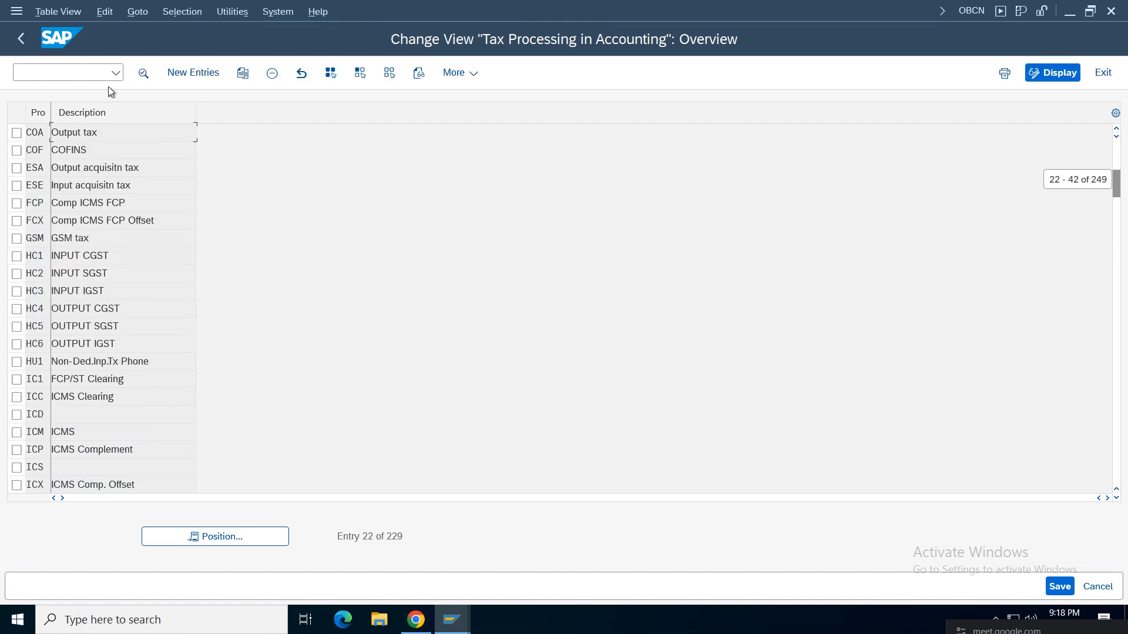
Open the COA details, set the description to "Output tax am01", save and return to the overview.
double_click(105, 135)
click(216, 179)
text(v)
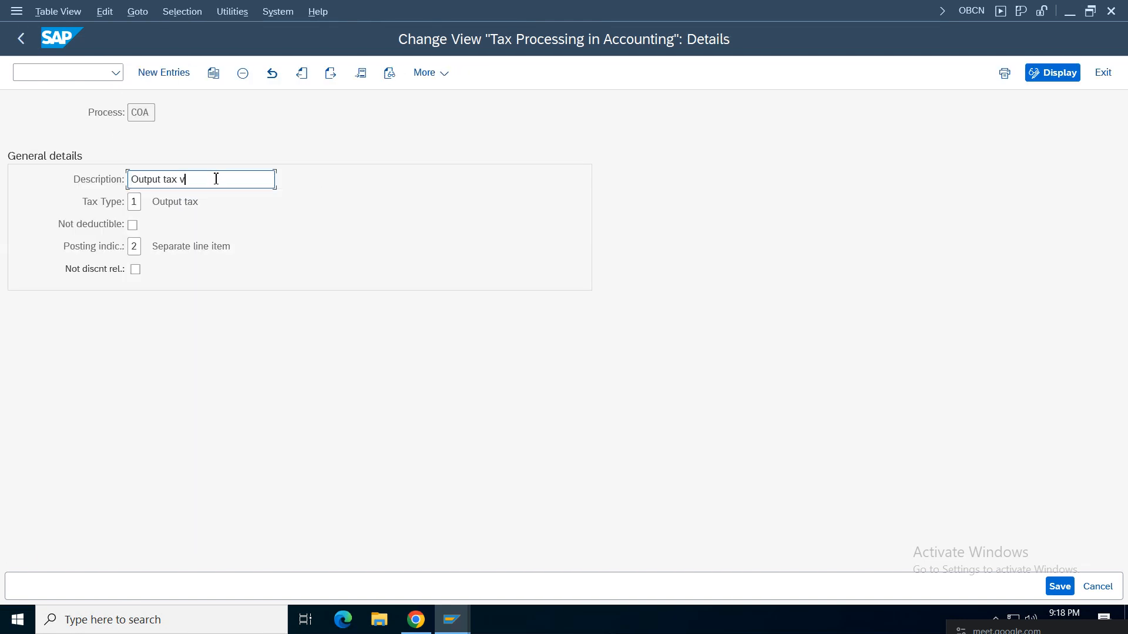
key(BackSpace)
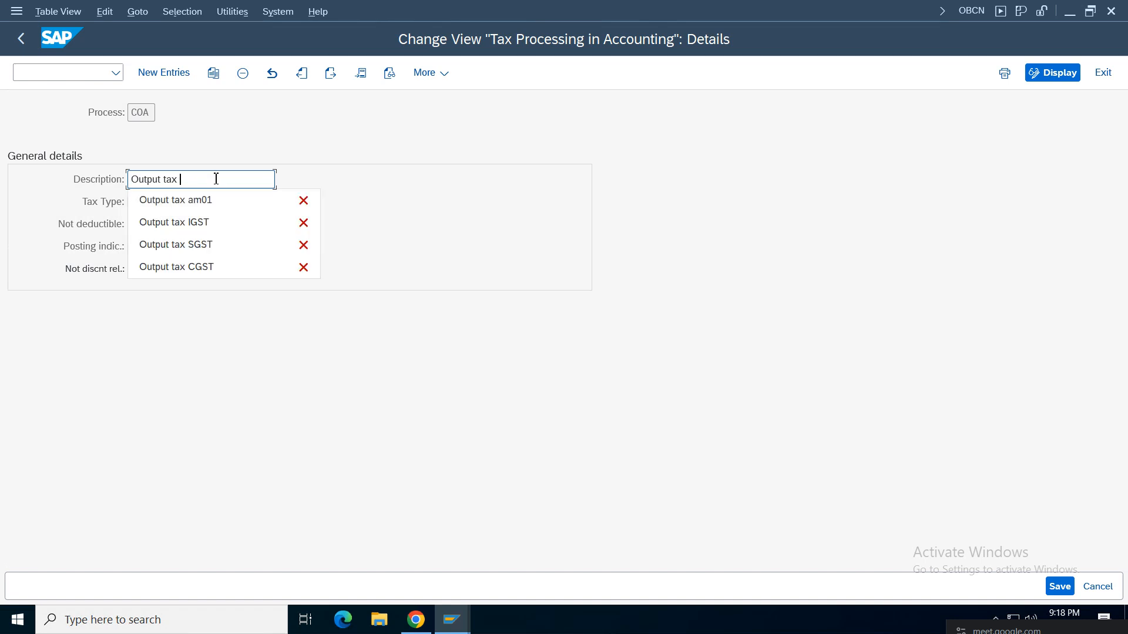
text(amzo)
key(BackSpace)
key(BackSpace)
key(BackSpace)
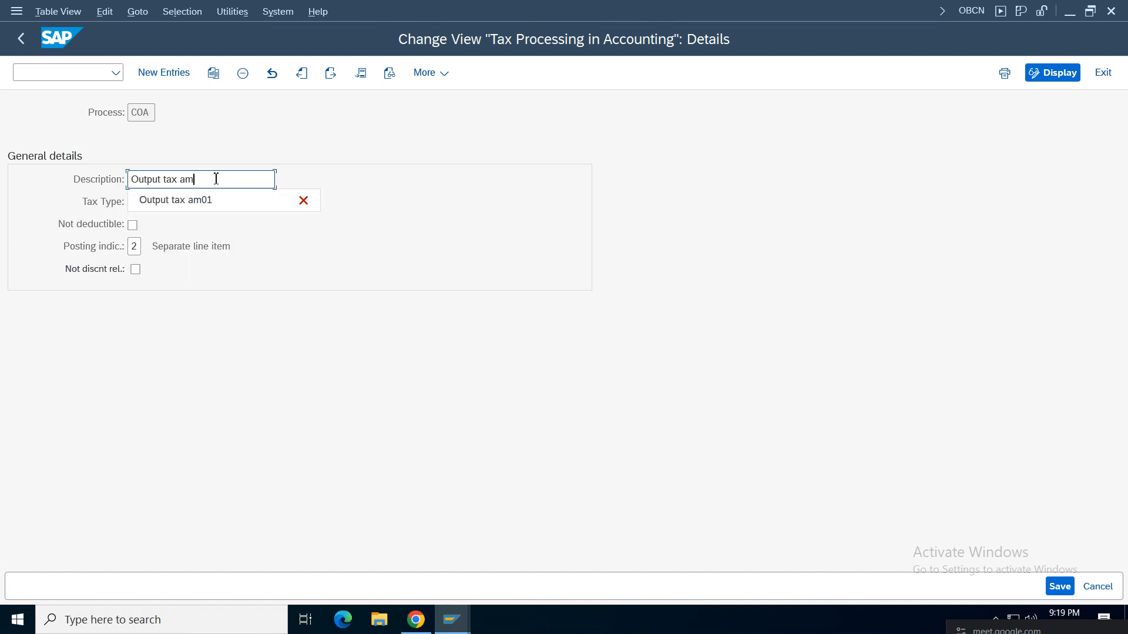
text(01)
key(Return)
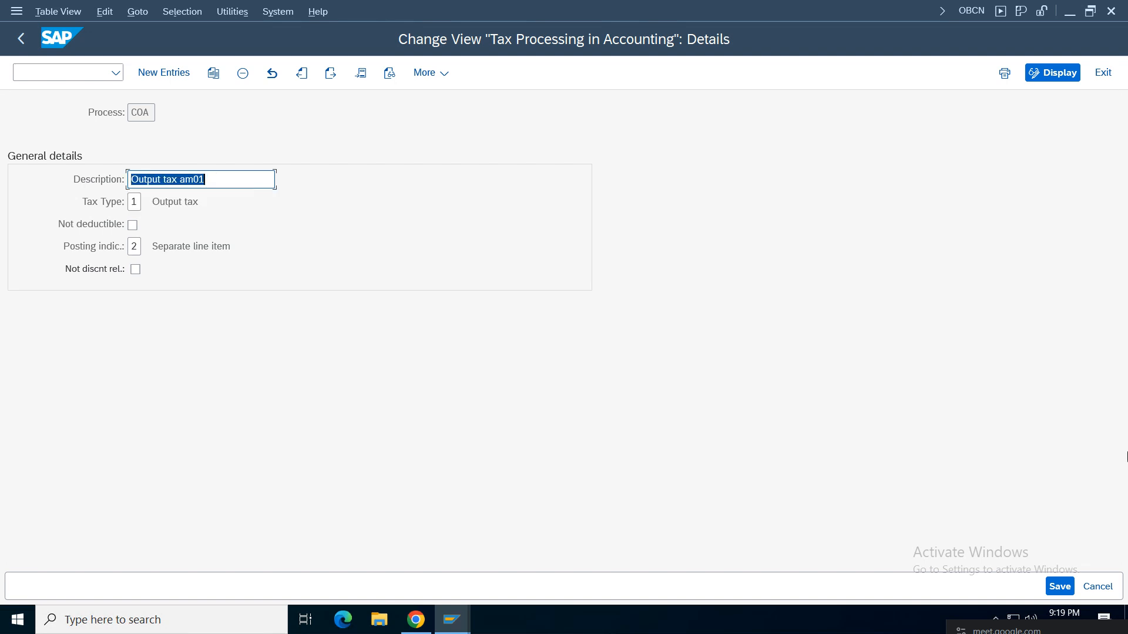
click(1060, 587)
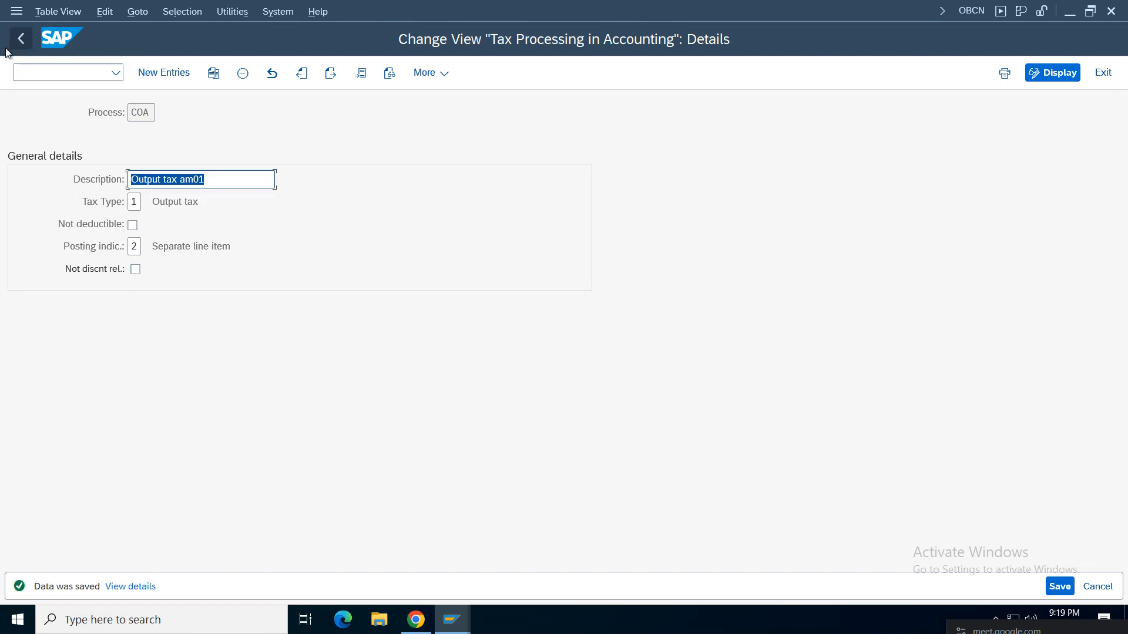
click(20, 38)
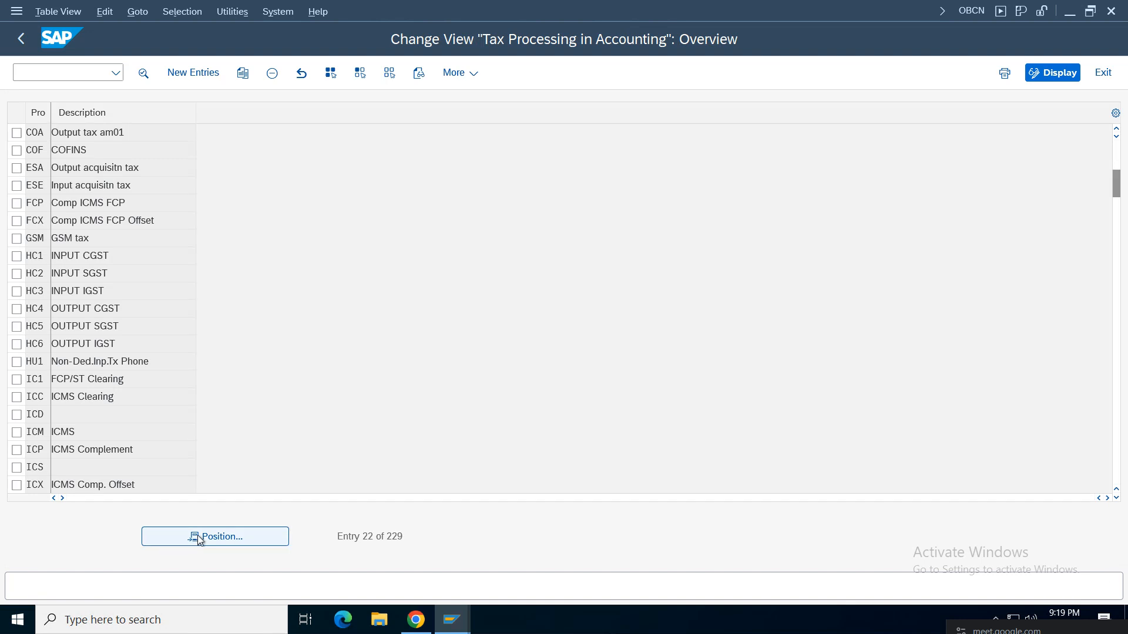
Position the list at process key SOA, open its details and set the description to "Output tax am01".
click(198, 537)
text(SOA)
key(Return)
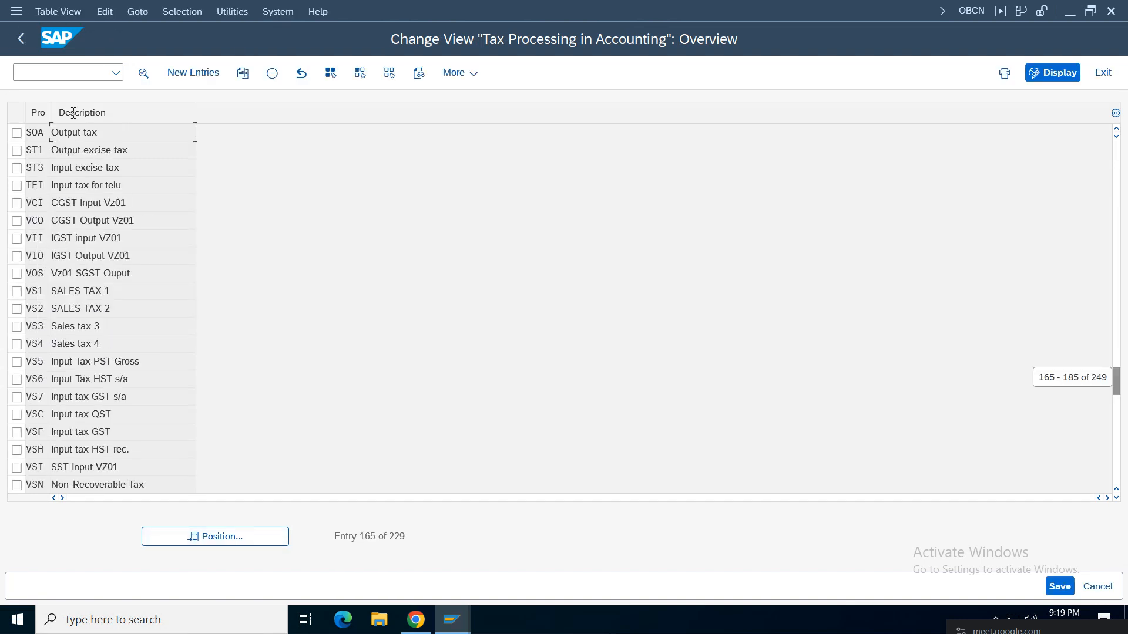
double_click(85, 133)
click(206, 177)
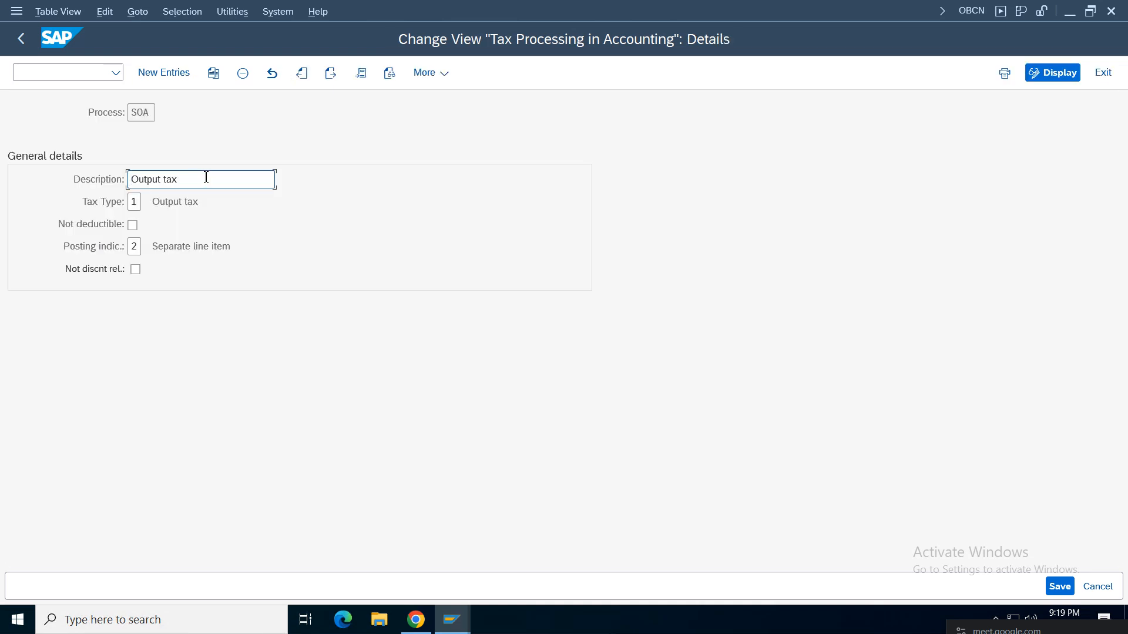
text(am01)
key(Return)
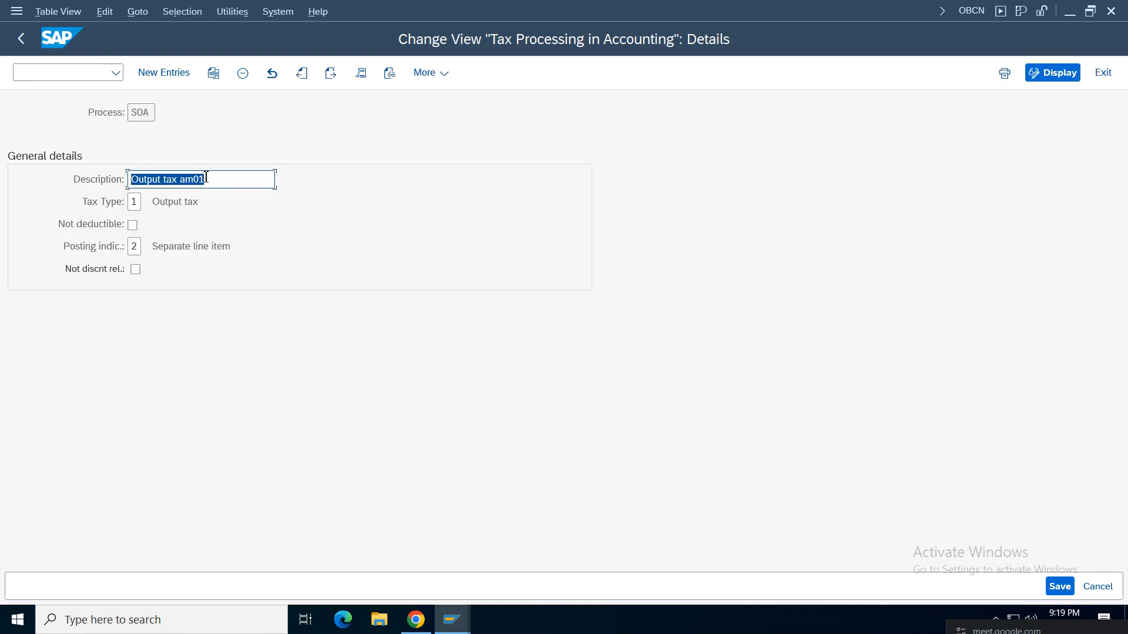
Save the SOA tax processing entry and return to the overview.
click(1059, 586)
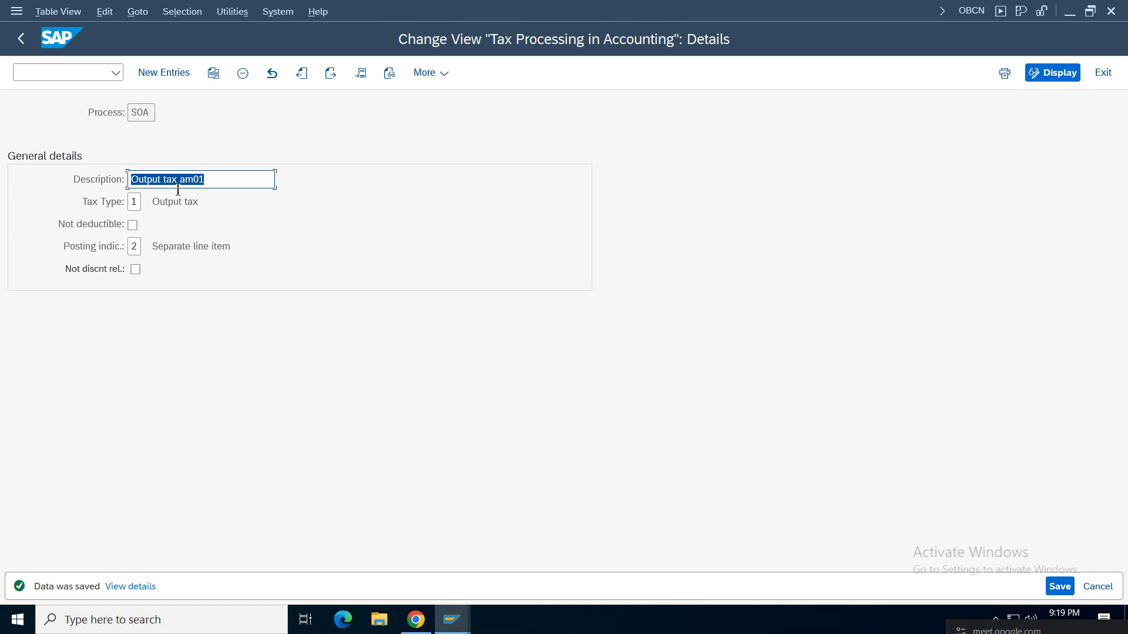
click(21, 39)
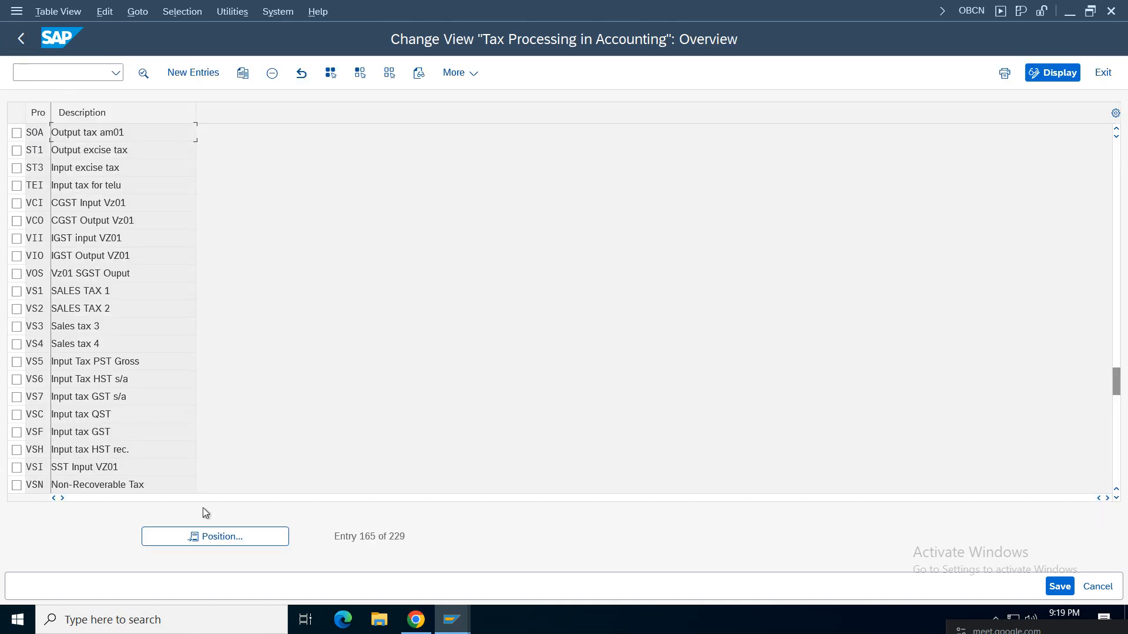
Position the list at process key IOA, check its details, save the entry again and return to the overview.
click(212, 536)
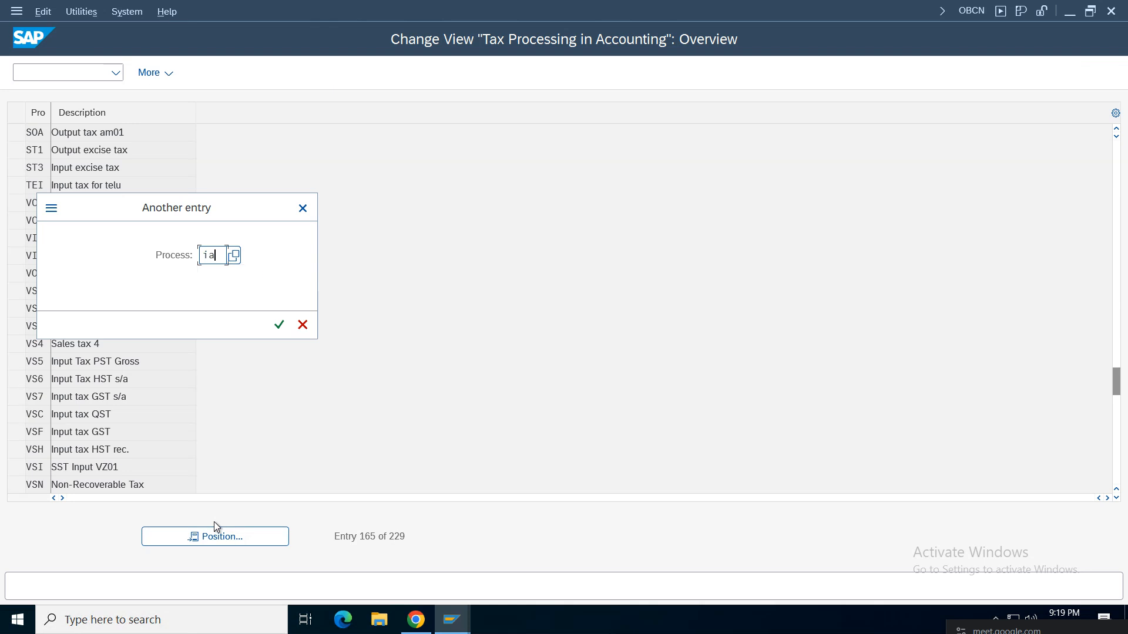
text(ia)
key(Return)
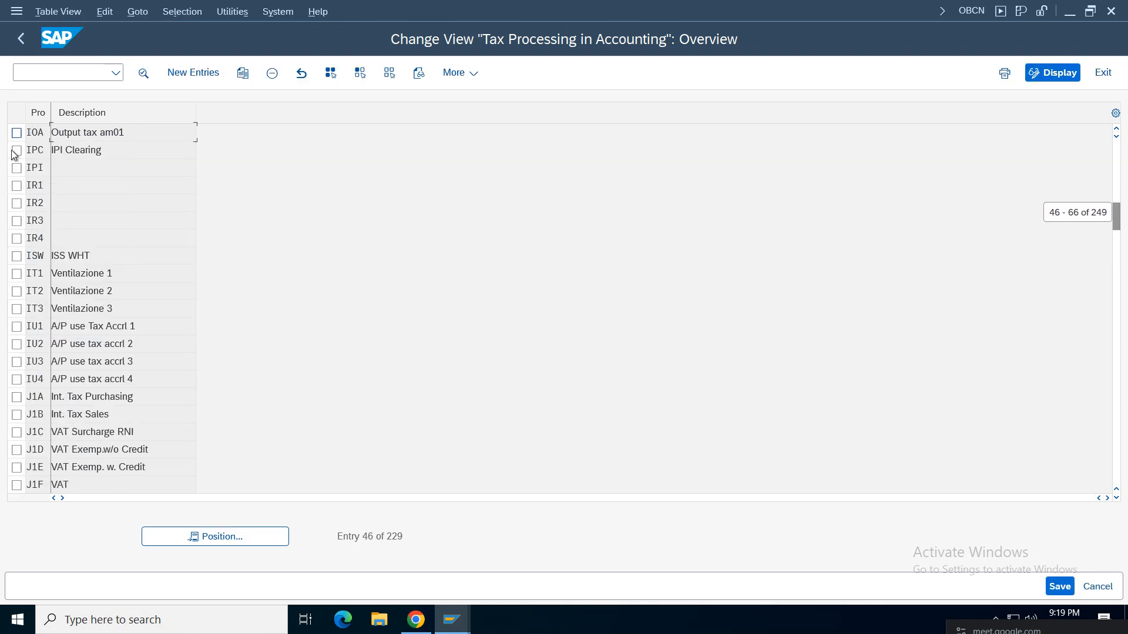
double_click(97, 136)
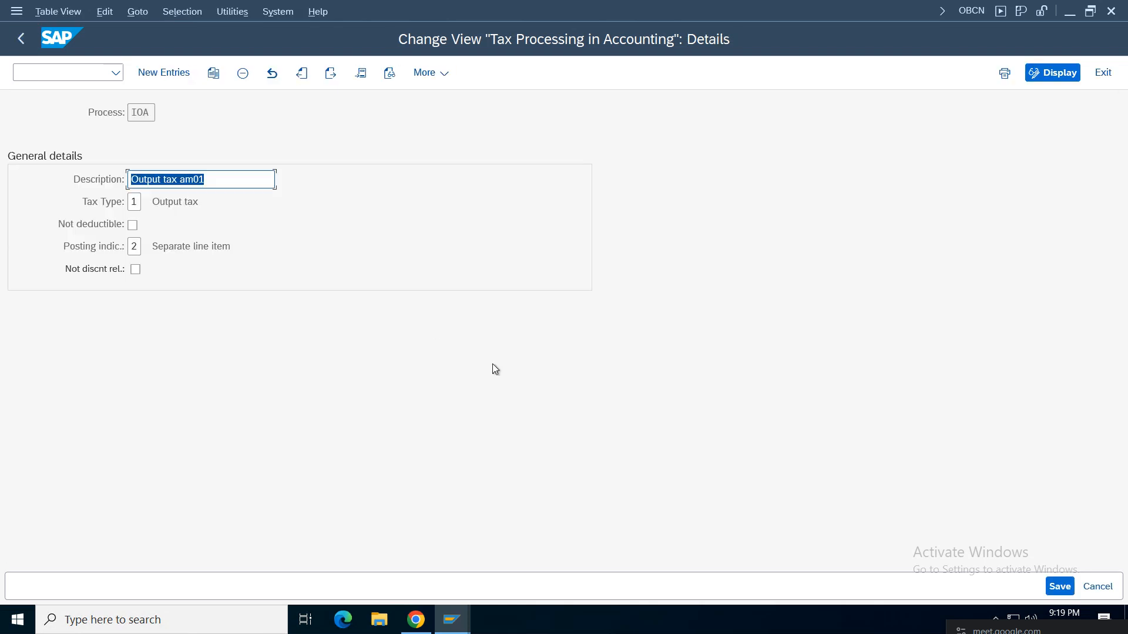
click(216, 184)
click(1060, 586)
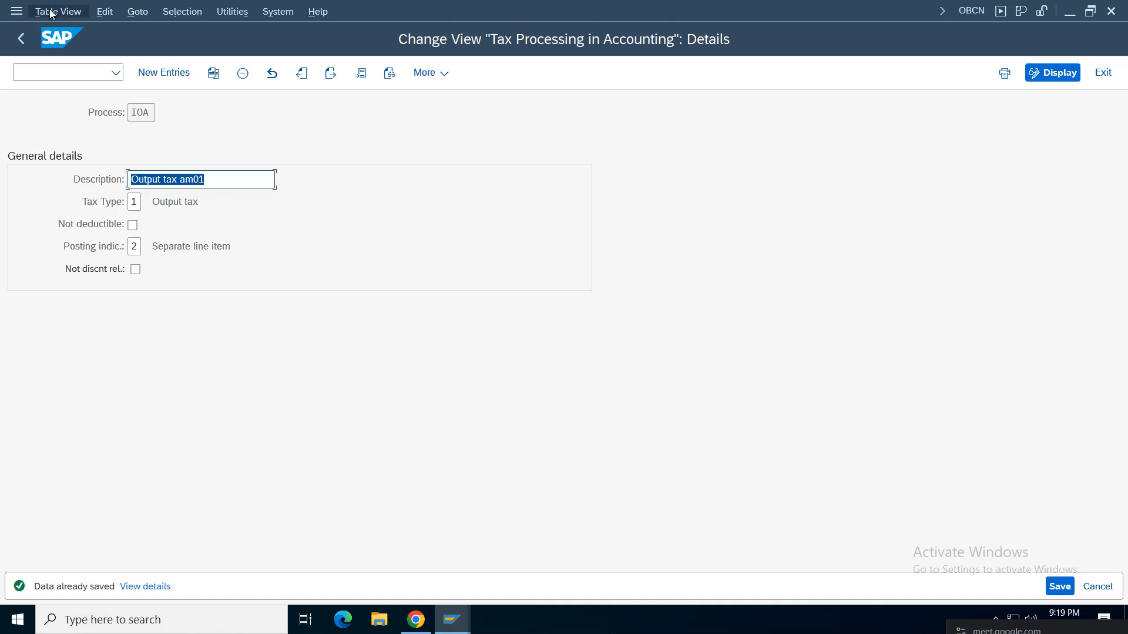
click(21, 38)
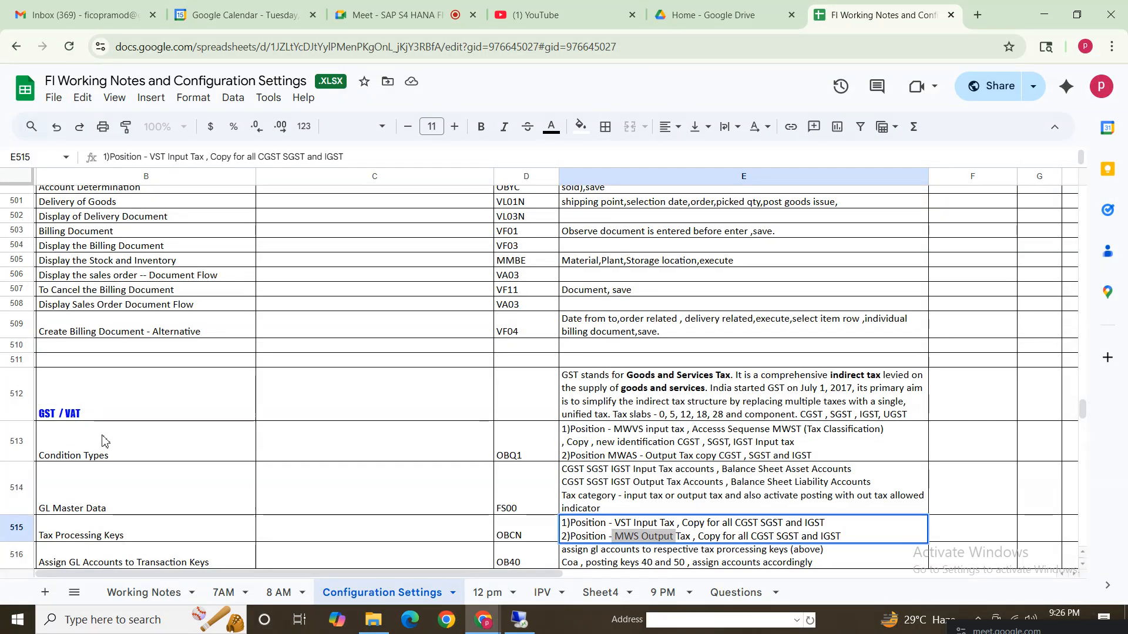
Highlight the Condition Types through Tax Processing Keys rows in the working notes spreadsheet and review the OB40 account assignment instructions.
drag(239, 450, 712, 537)
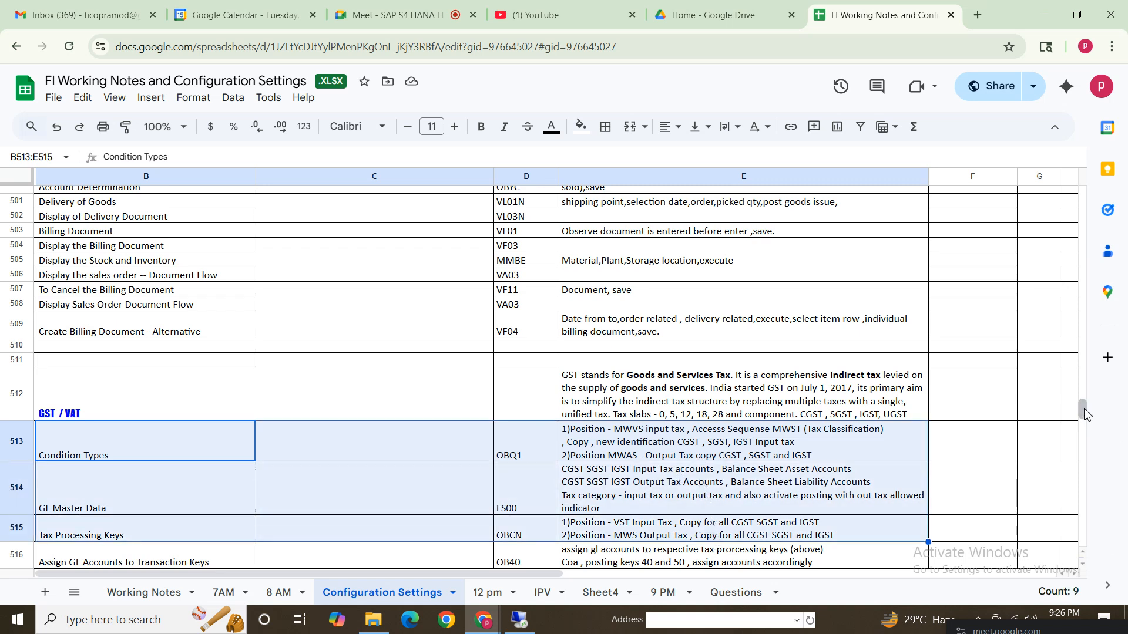
scroll(1085, 415, down, 1)
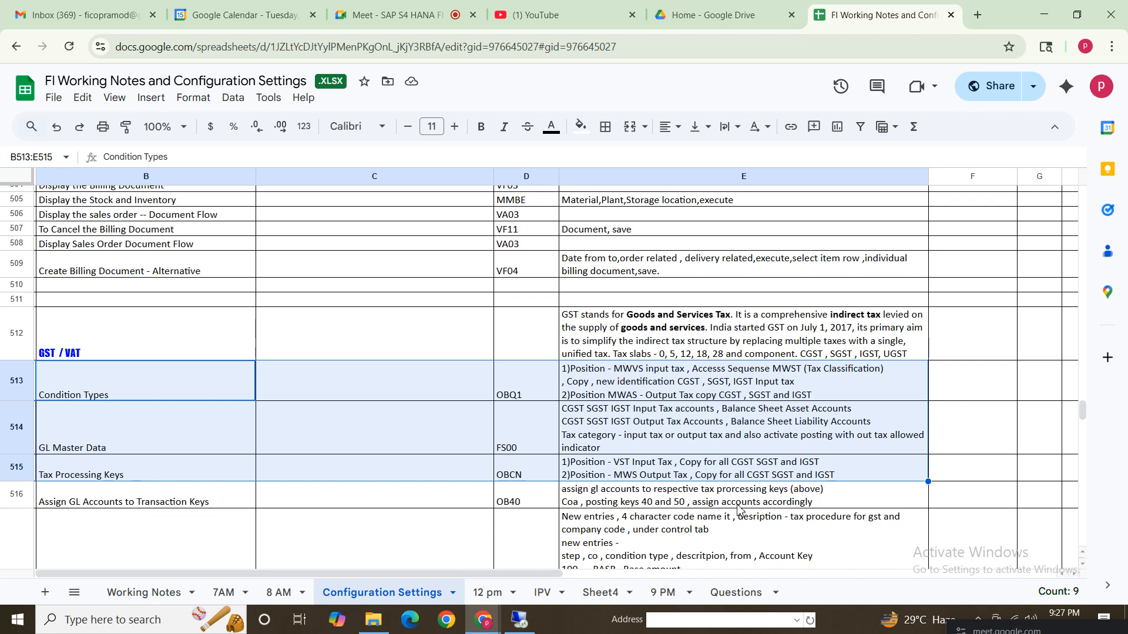
Switch back to SAP, return to the IMG structure and open Define Tax Accounts under Posting.
click(520, 621)
click(20, 38)
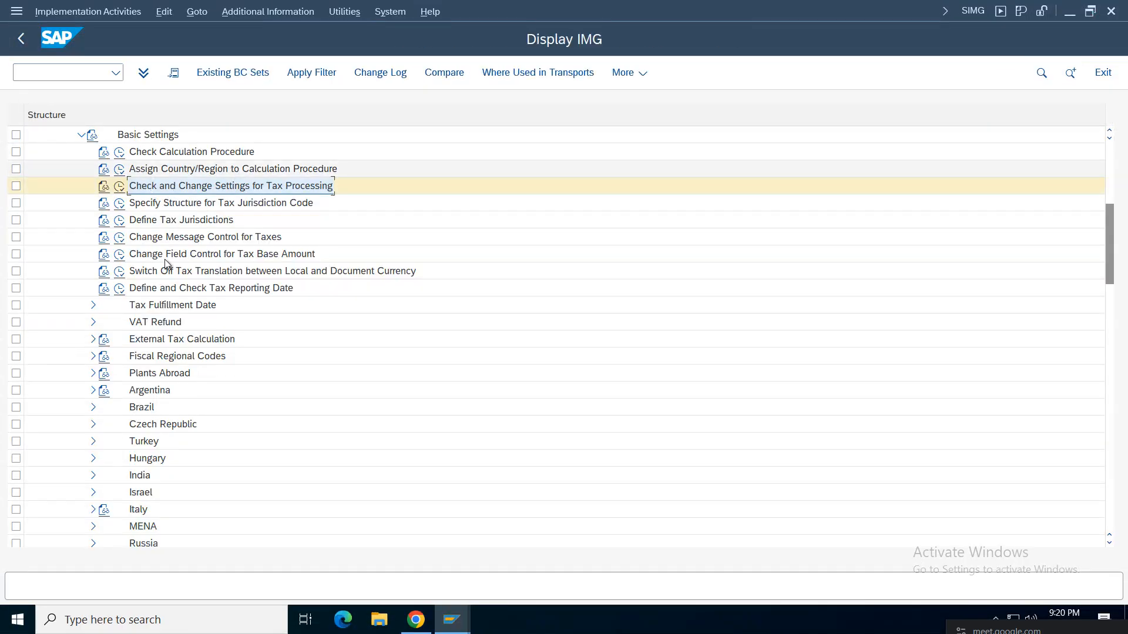
click(77, 135)
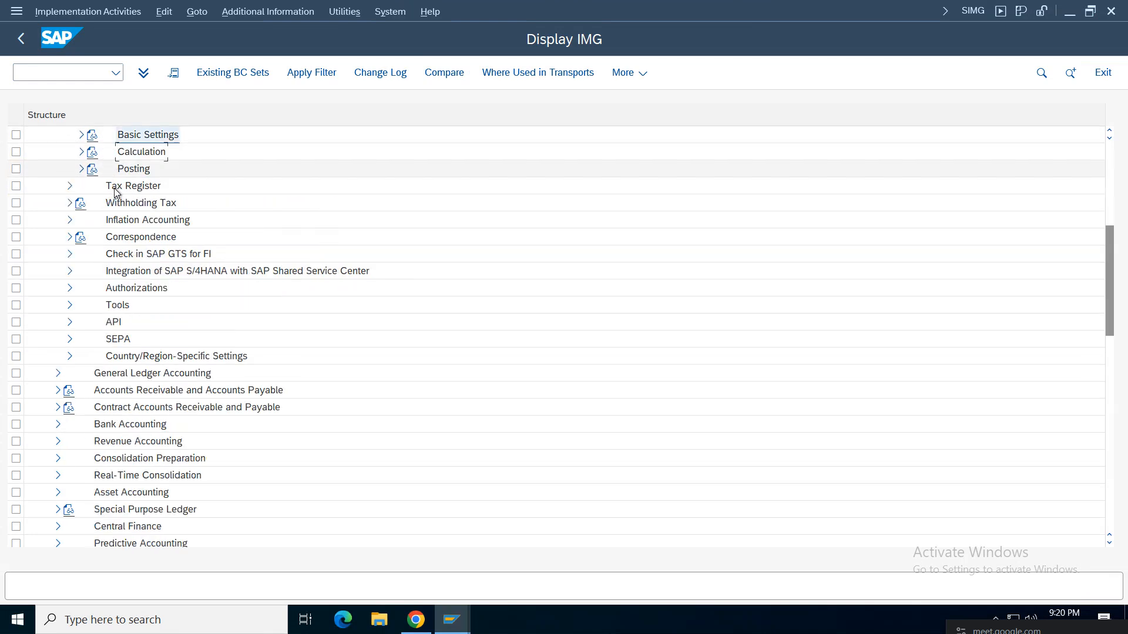
click(82, 152)
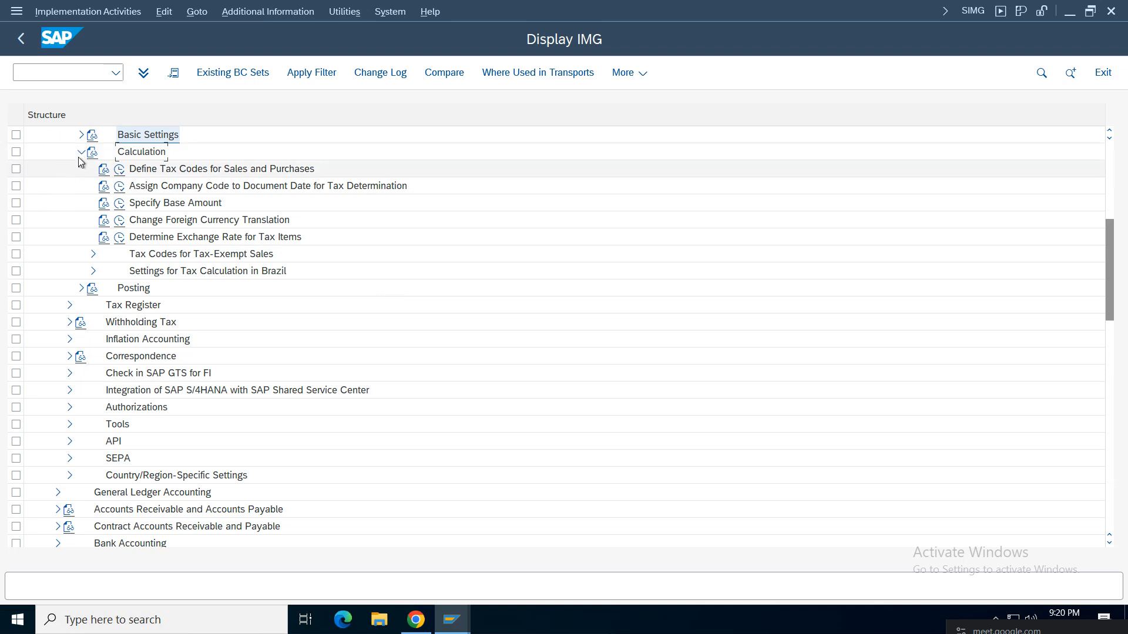
click(80, 153)
click(82, 170)
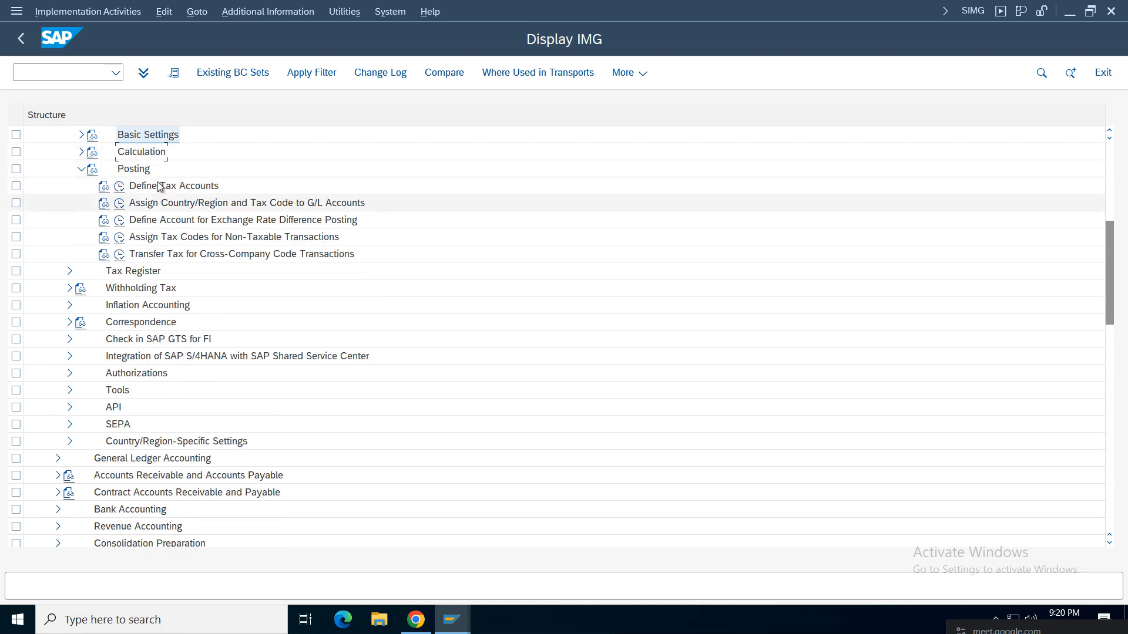
click(147, 186)
click(119, 185)
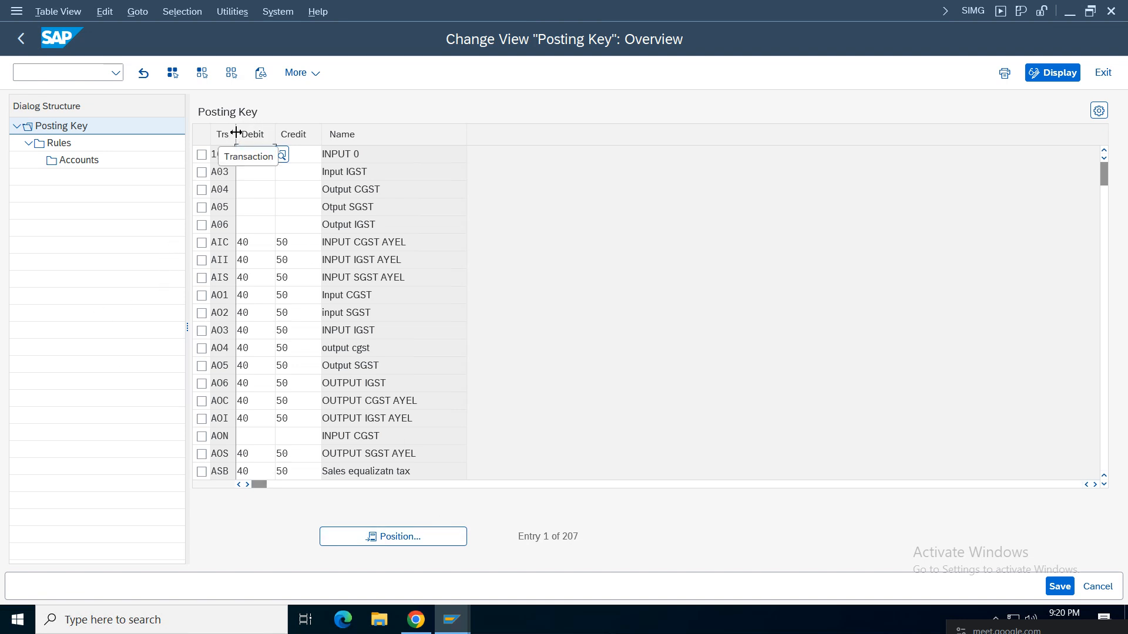
Widen the transaction column and position the posting key list at transaction CIA.
drag(236, 133, 272, 134)
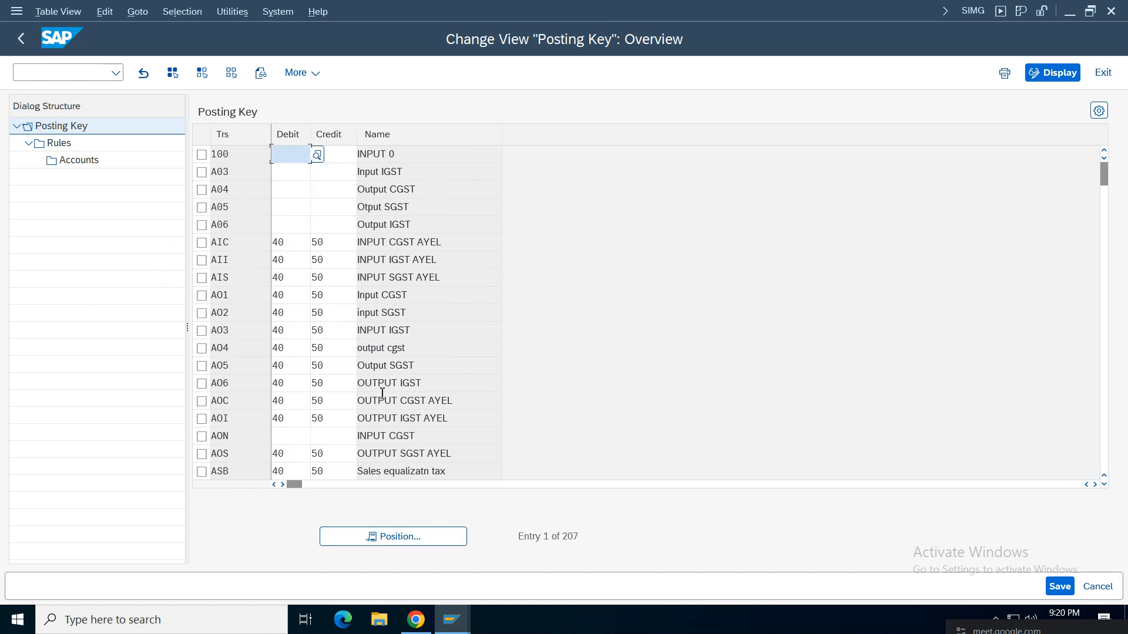
click(422, 537)
text(cia)
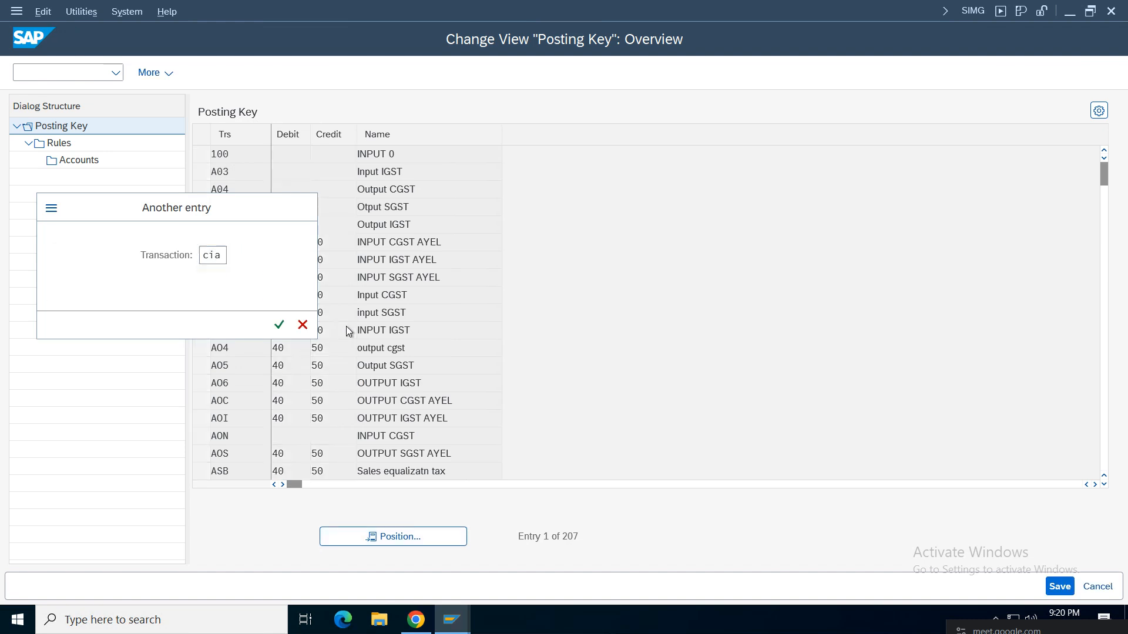
key(Return)
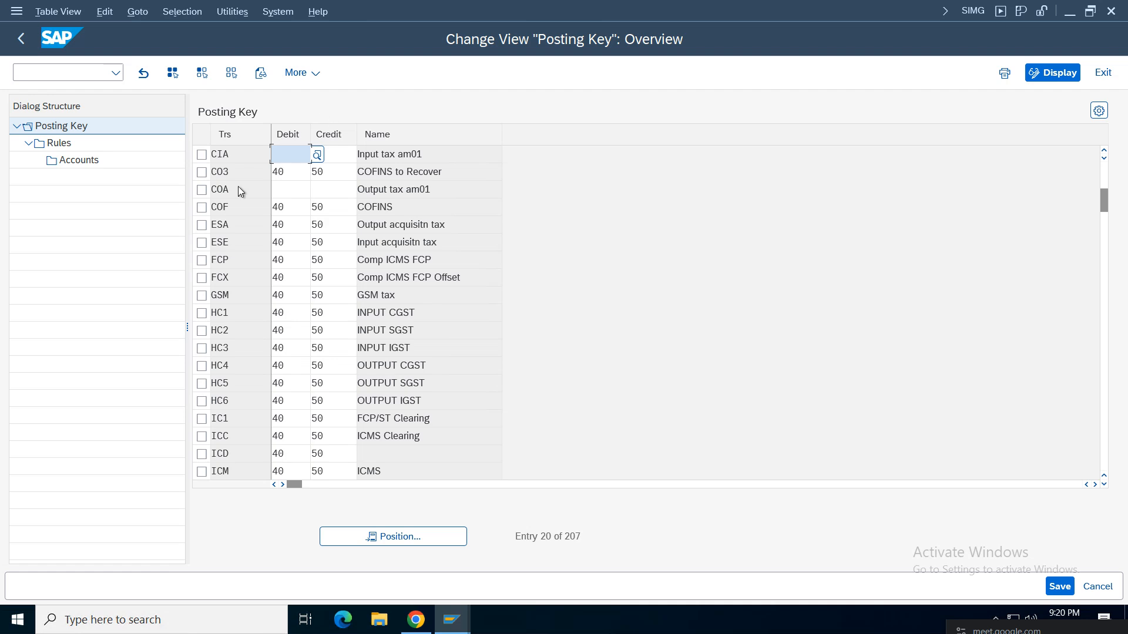
Select transaction CIA and set its debit posting key to 40 and its credit posting key to 50.
click(201, 155)
drag(473, 160, 210, 156)
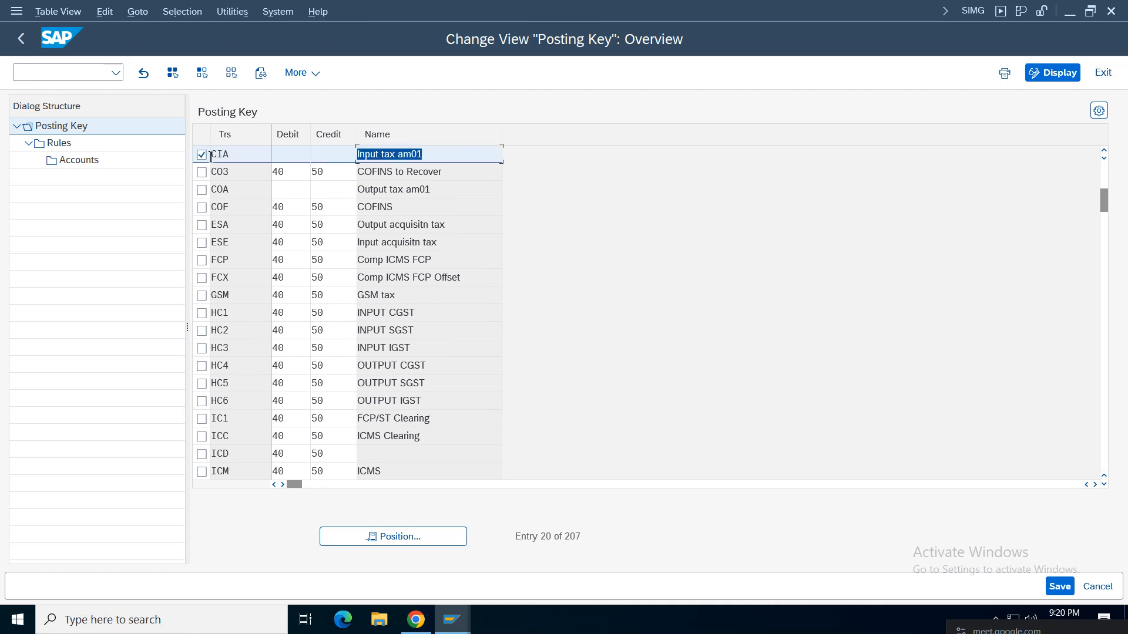
click(295, 155)
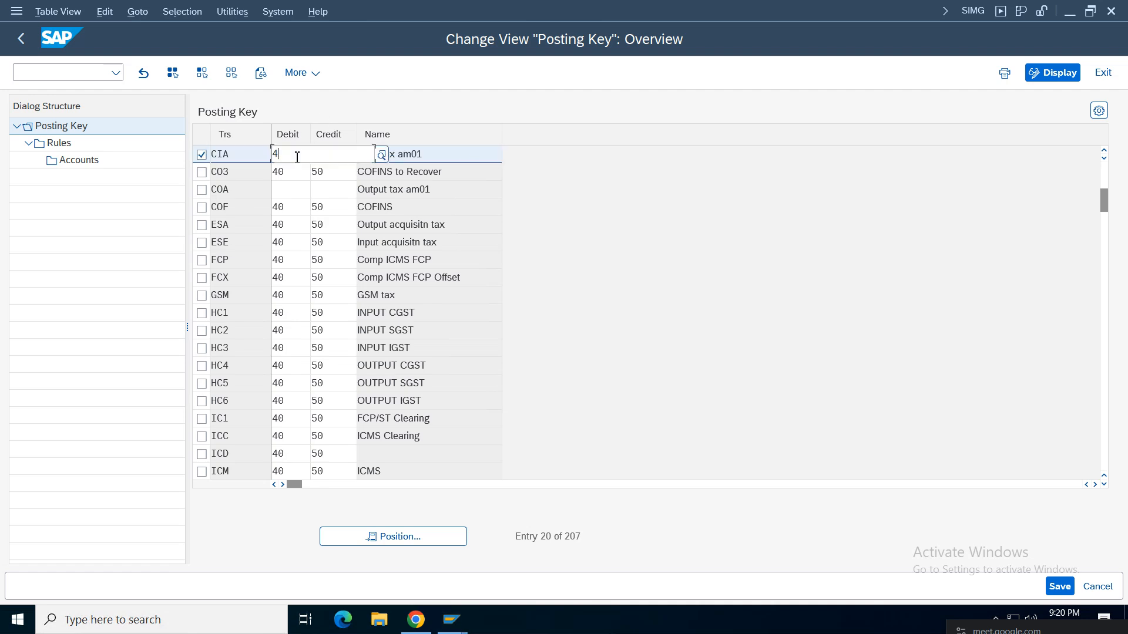
text(40)
key(Tab)
text(50)
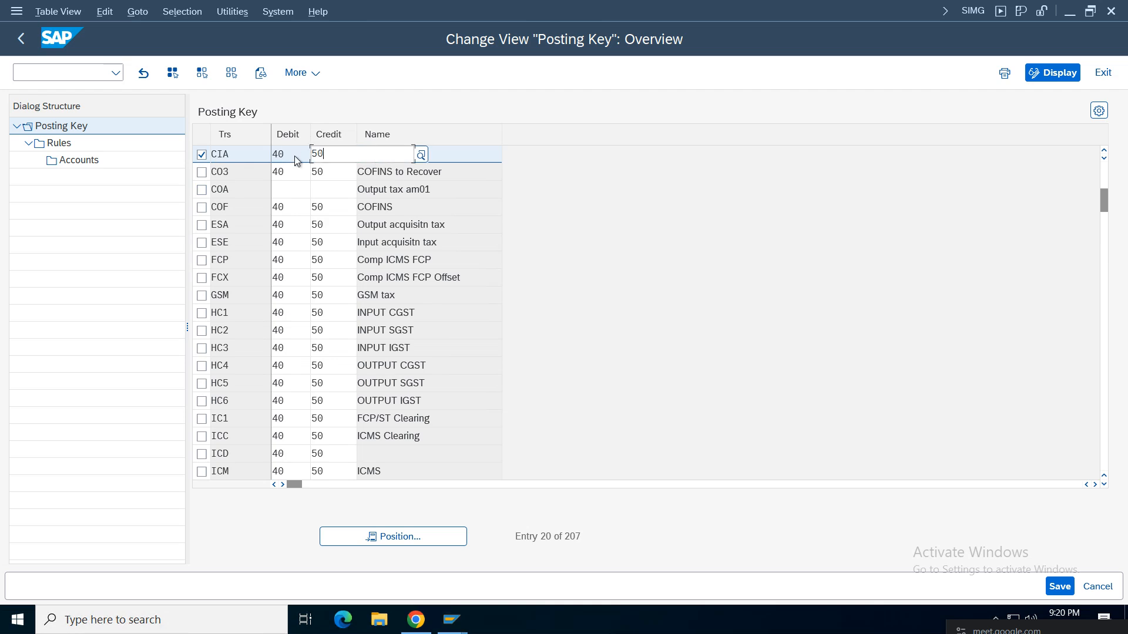
key(Tab)
click(402, 225)
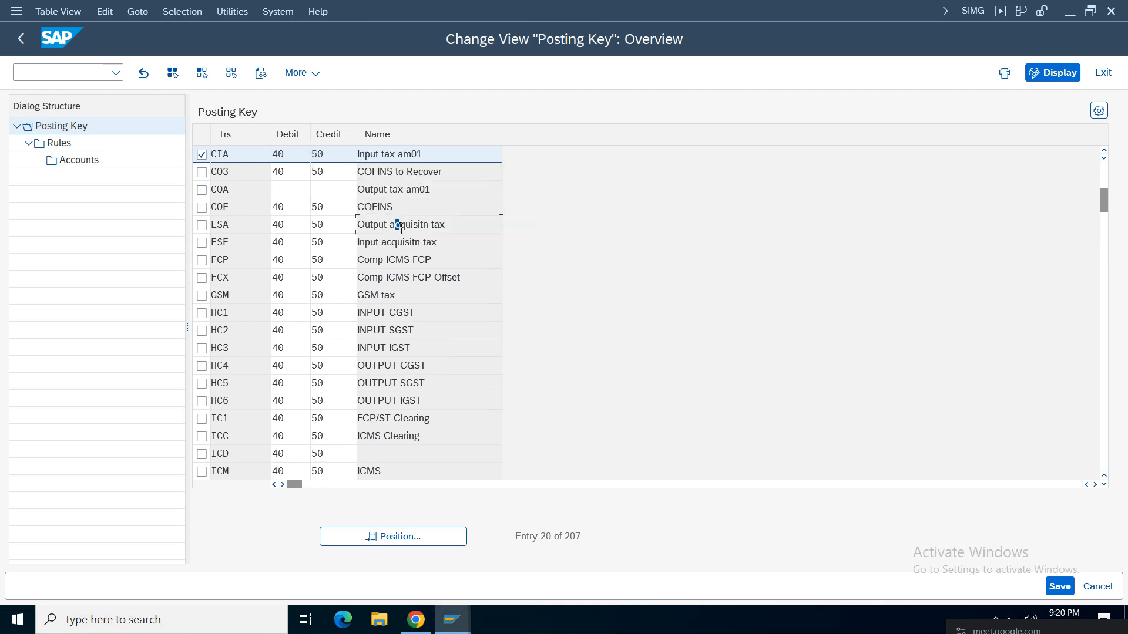
key(Return)
Open the rules for CIA and add a new entry for chart of accounts ACOA with country/region determination enabled.
double_click(59, 143)
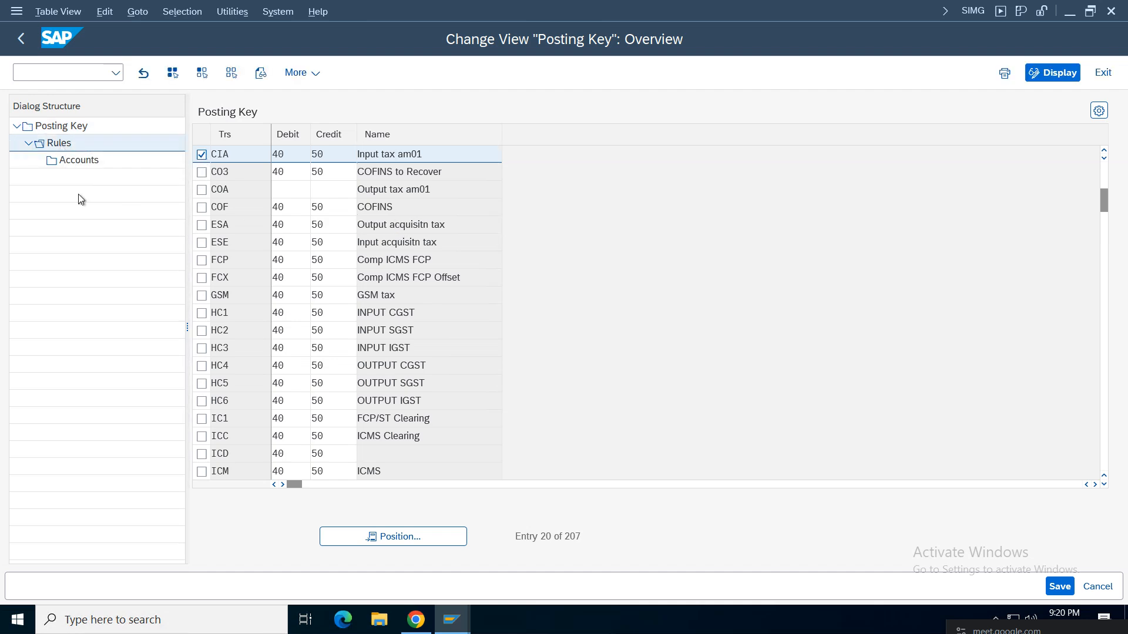
click(154, 72)
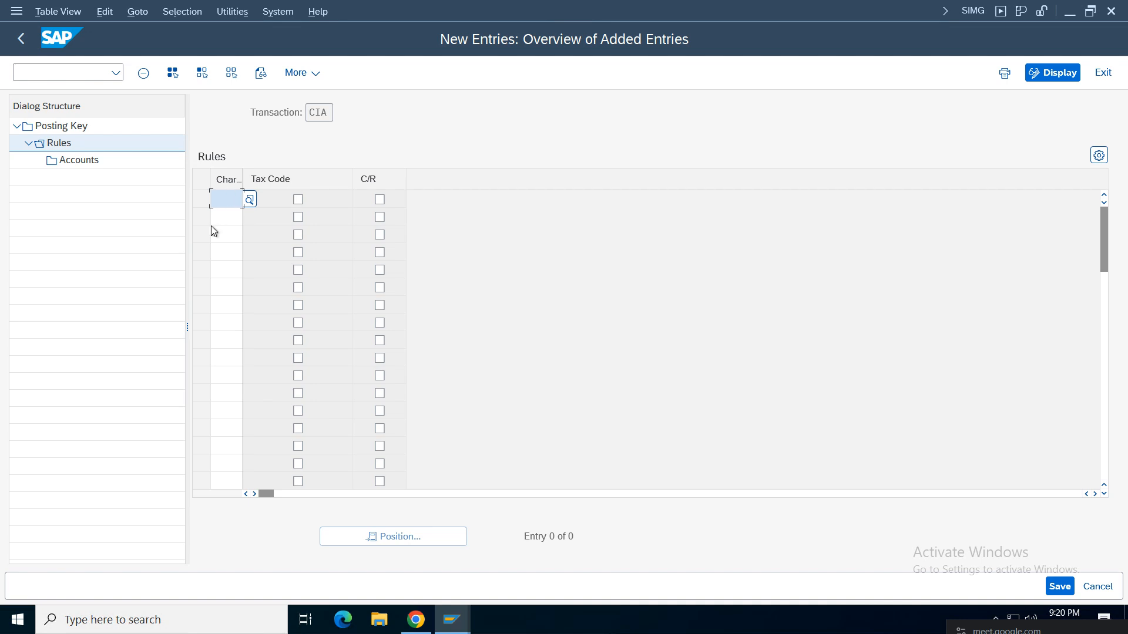
double_click(242, 180)
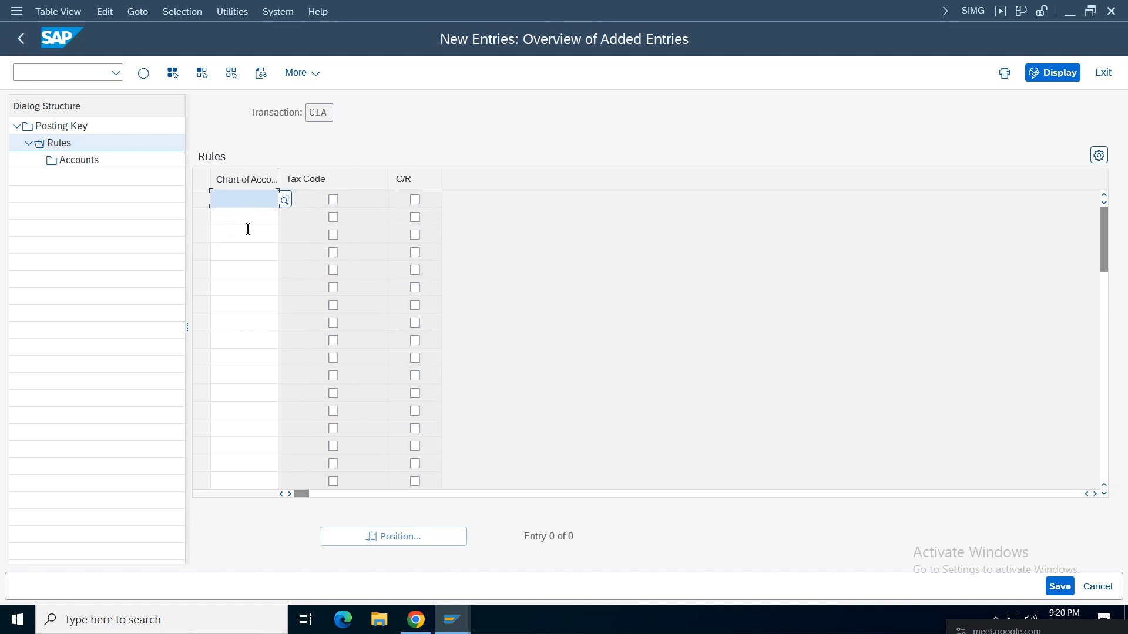
text(acoa)
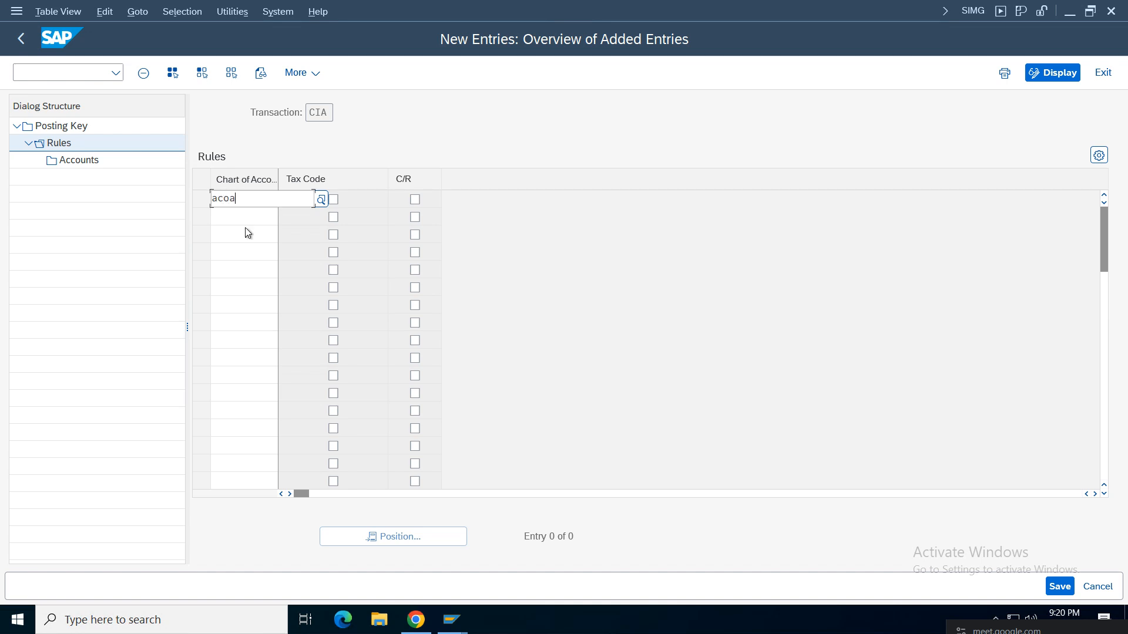
click(224, 253)
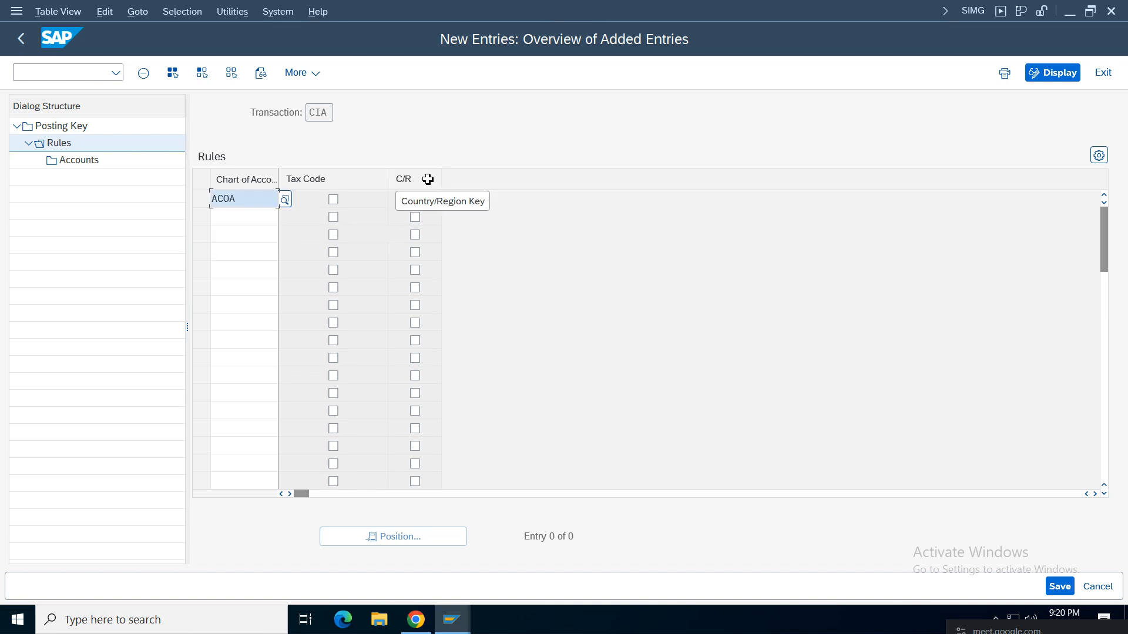
click(414, 200)
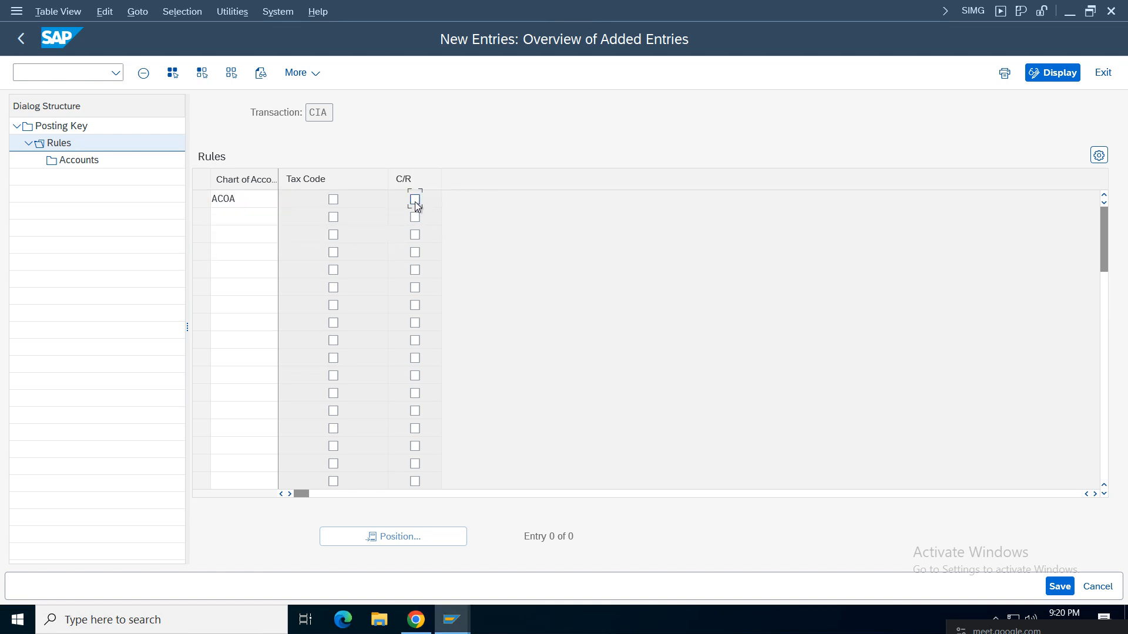
Select the ACOA rule and open its account assignments.
click(74, 160)
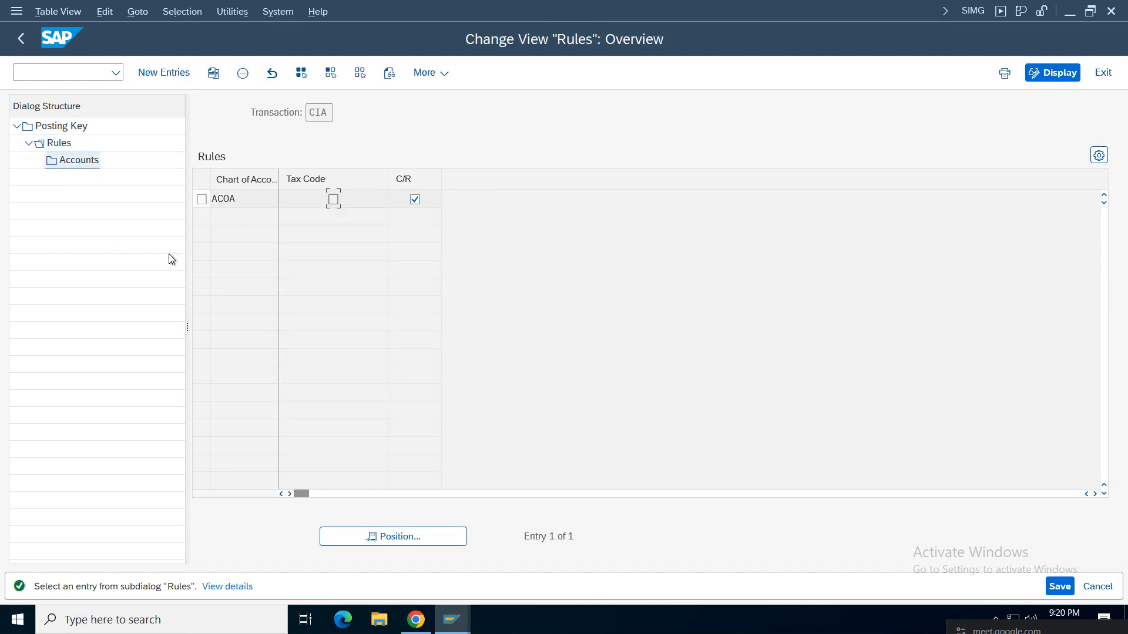
click(204, 201)
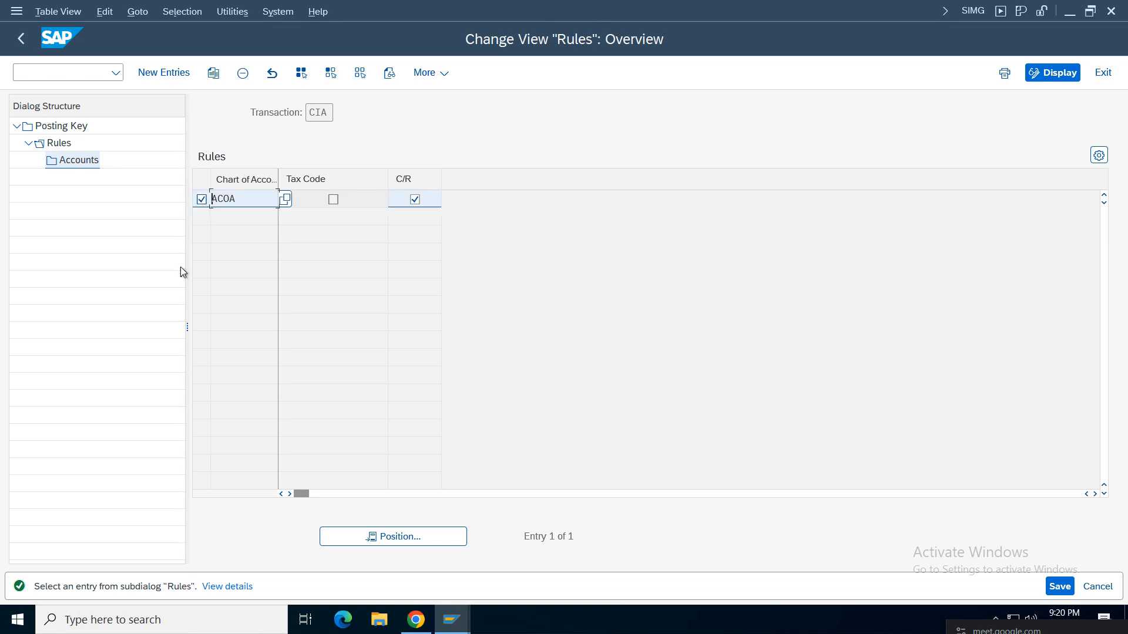
click(74, 160)
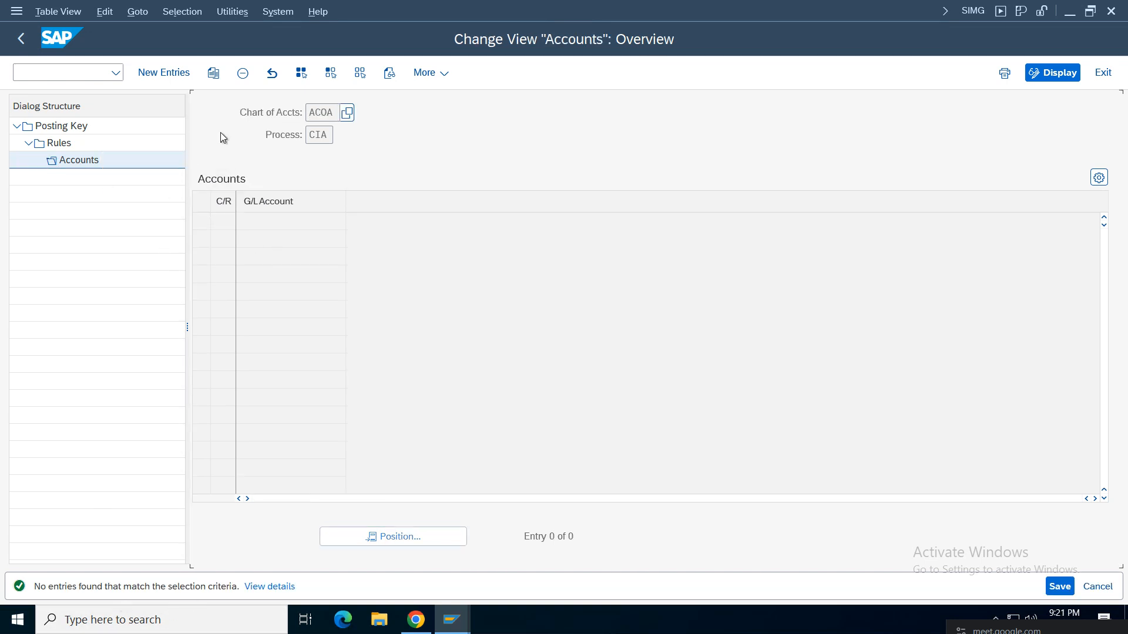
Add an account assignment for transaction CIA with country/region IN and G/L account 1008 (CGST Input Tax).
click(157, 72)
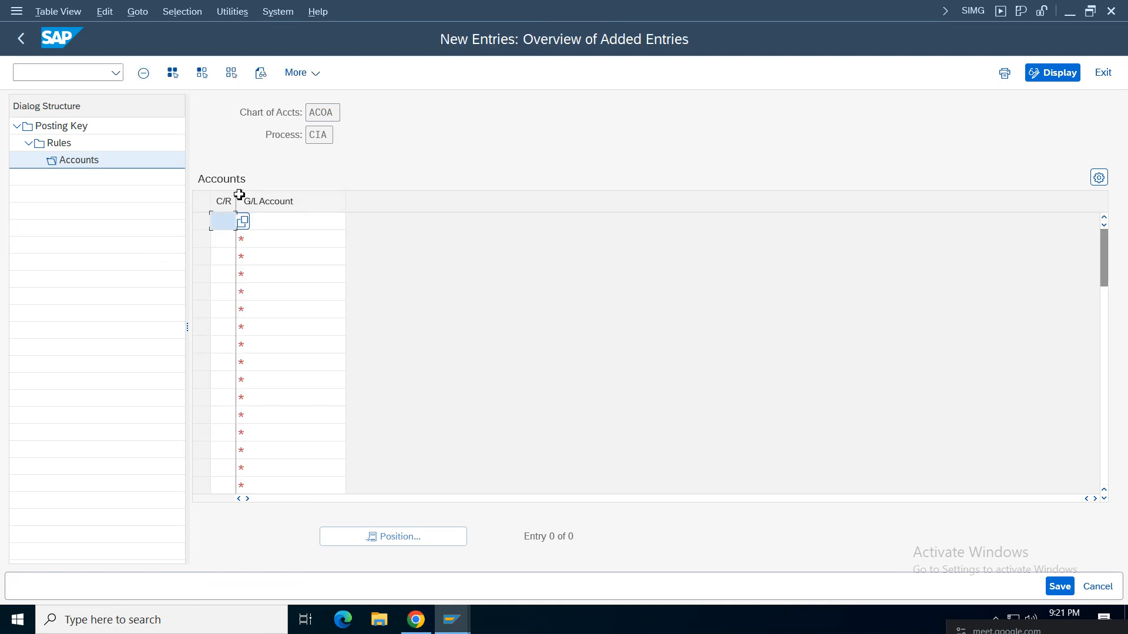
drag(236, 196, 256, 198)
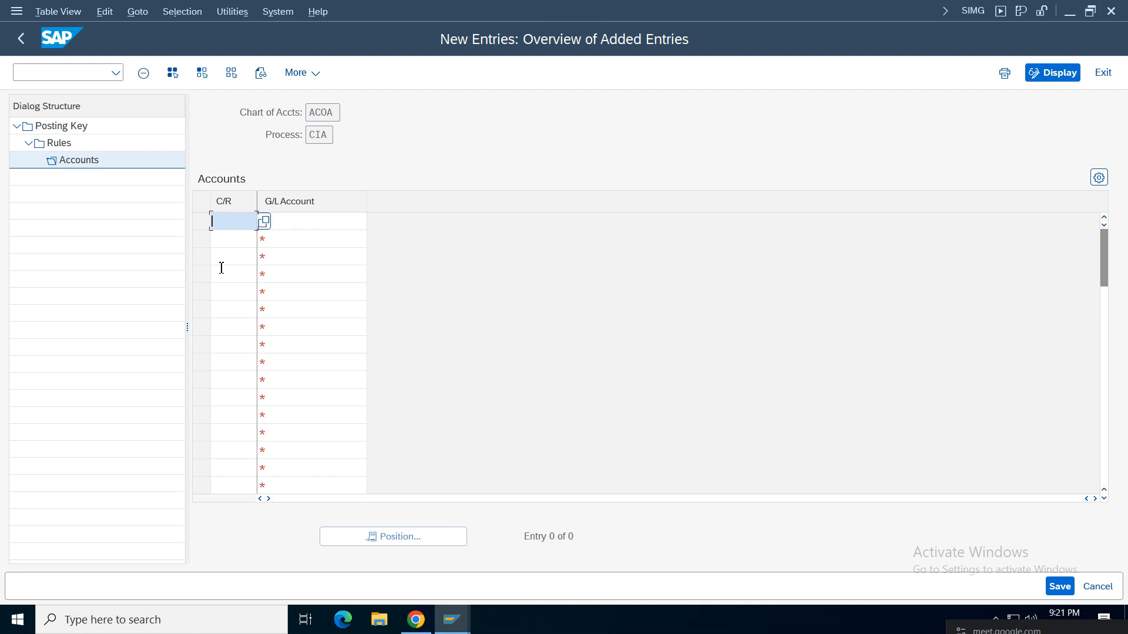
text(in)
key(Tab)
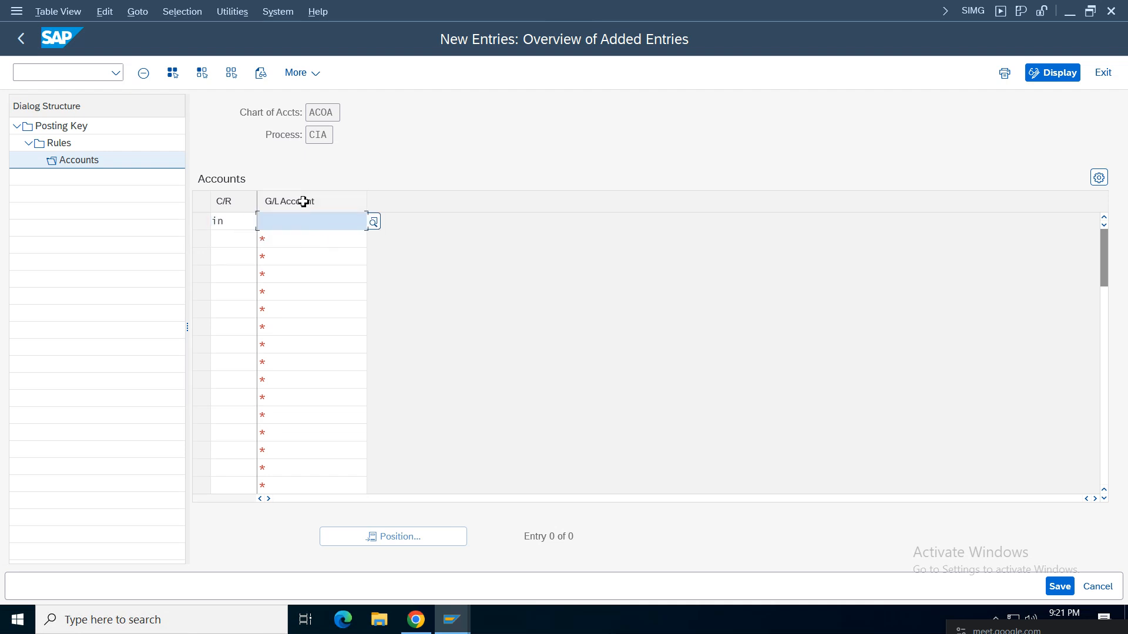
click(329, 138)
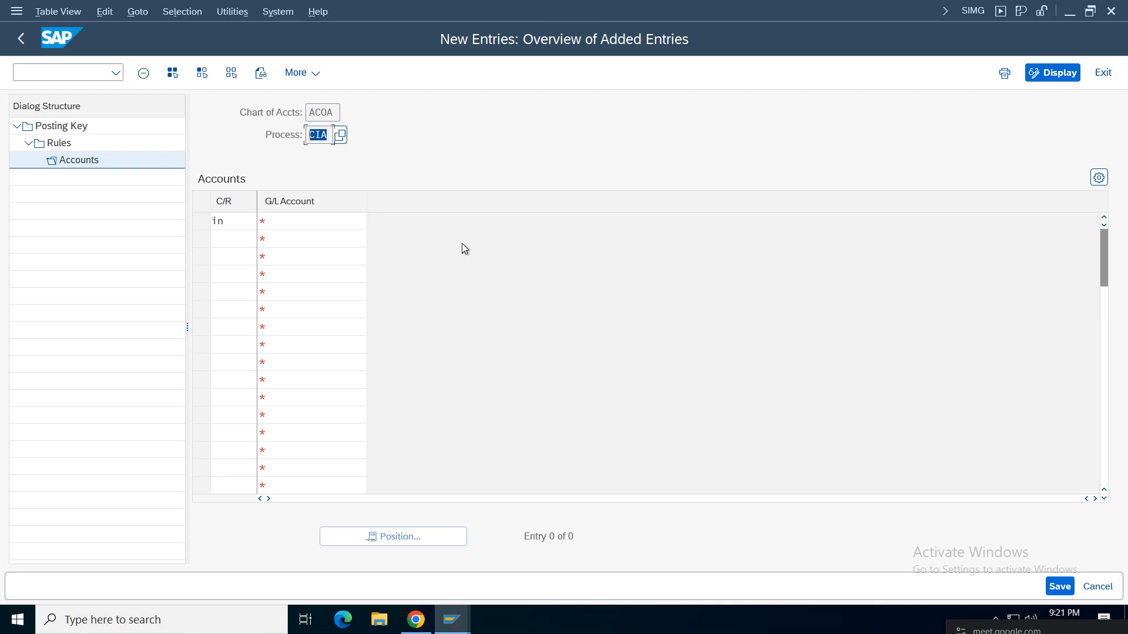
click(345, 221)
click(374, 222)
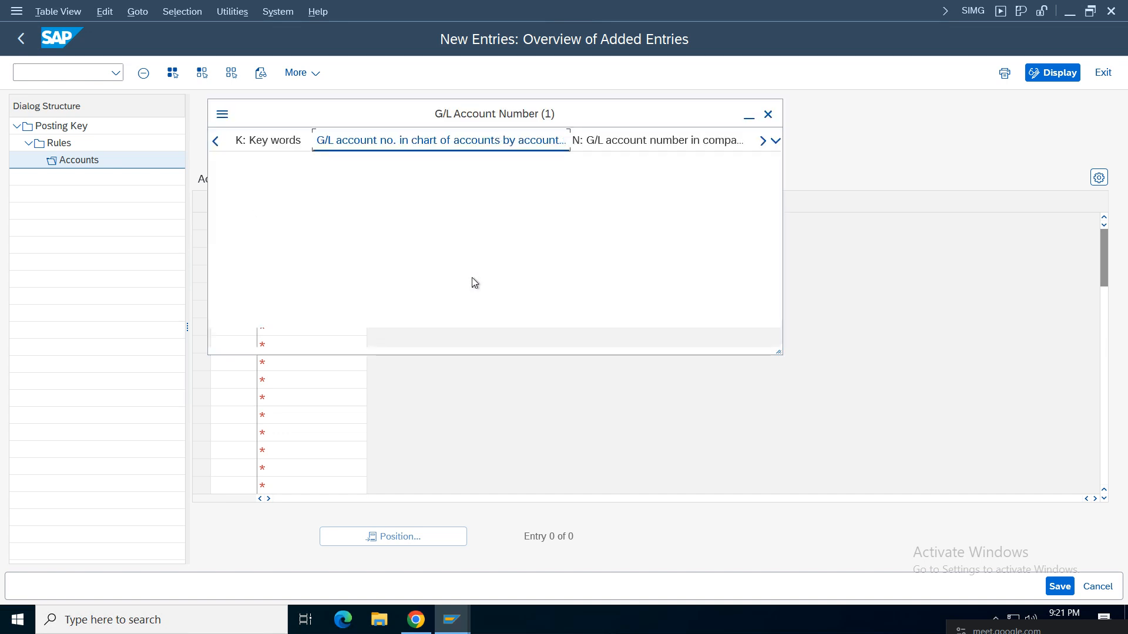
click(560, 368)
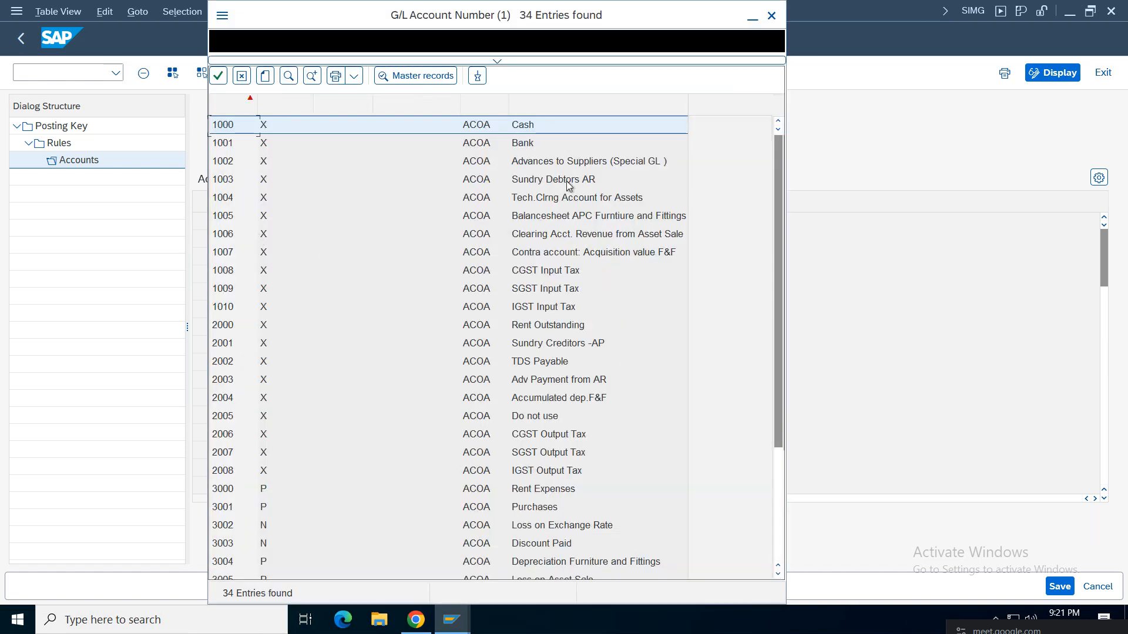
click(530, 105)
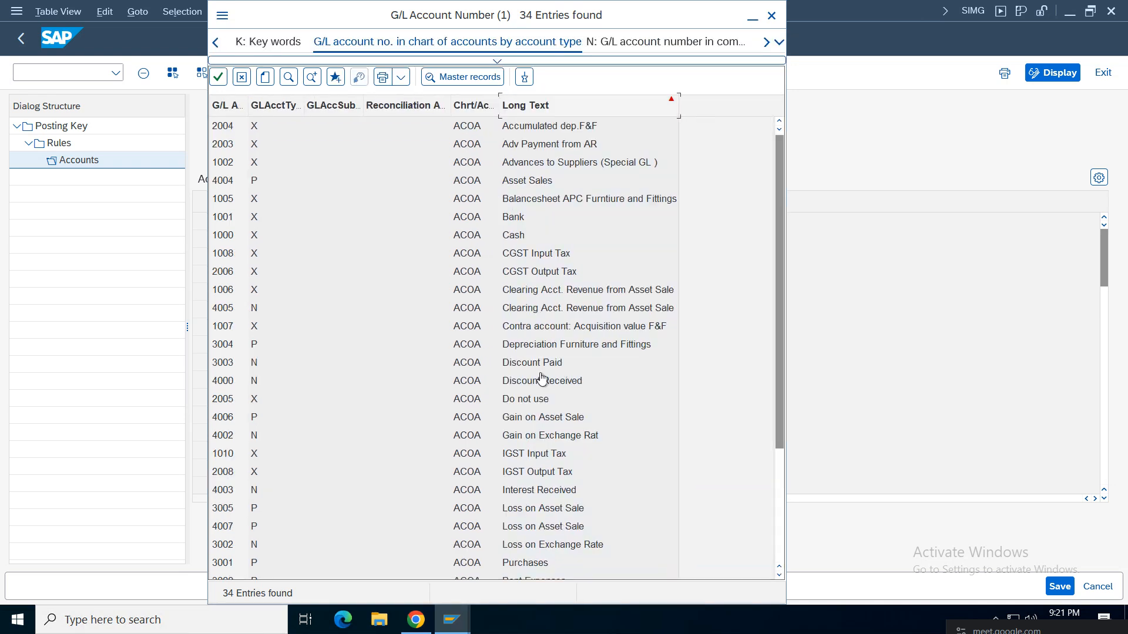
double_click(526, 255)
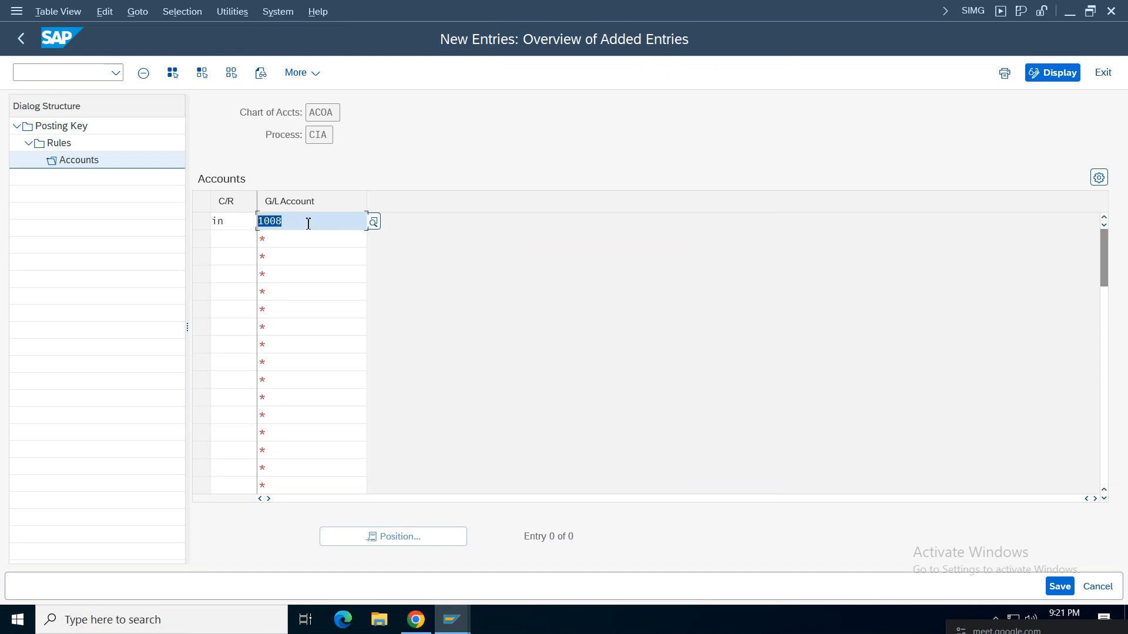
Save the CIA account assignment to the Amazon Group customizing request and return to the posting key list.
click(1060, 586)
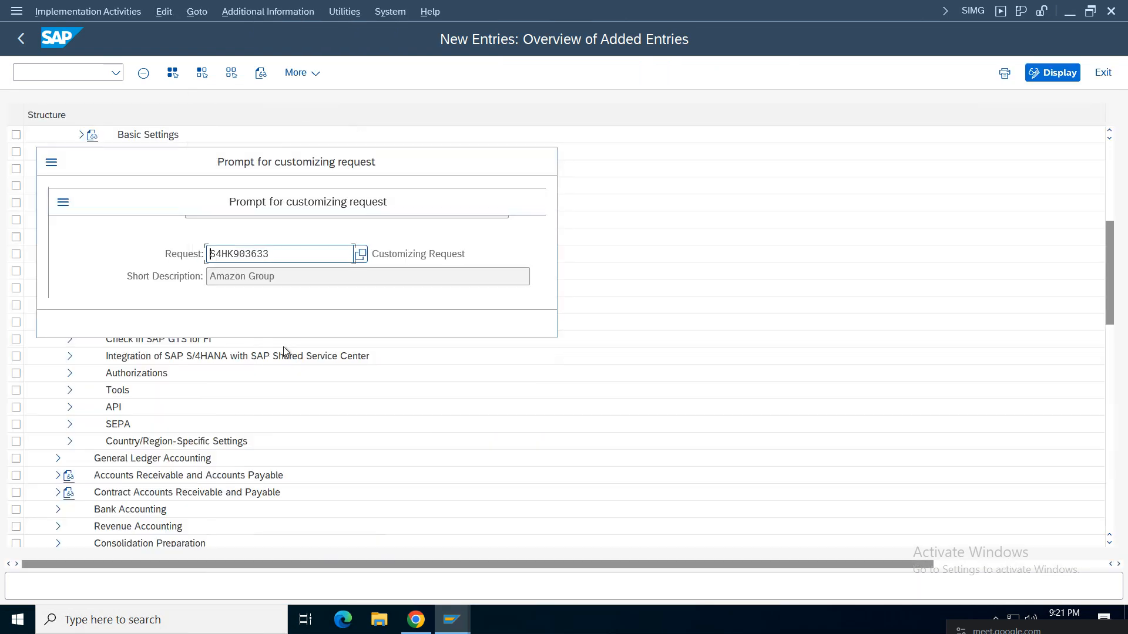
click(375, 324)
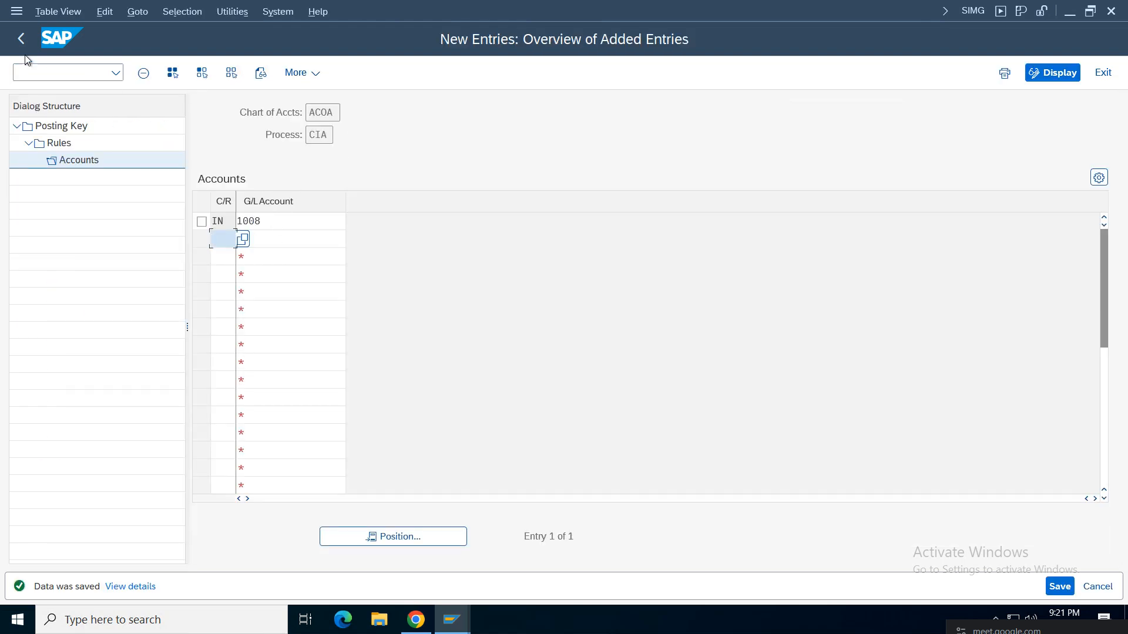
click(23, 41)
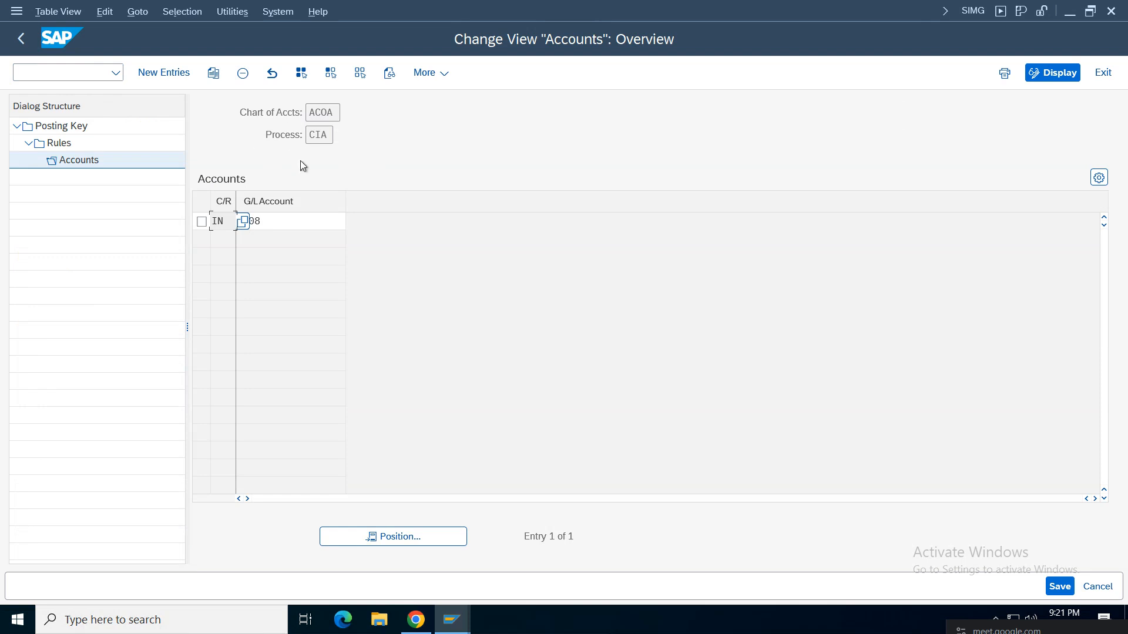
click(22, 39)
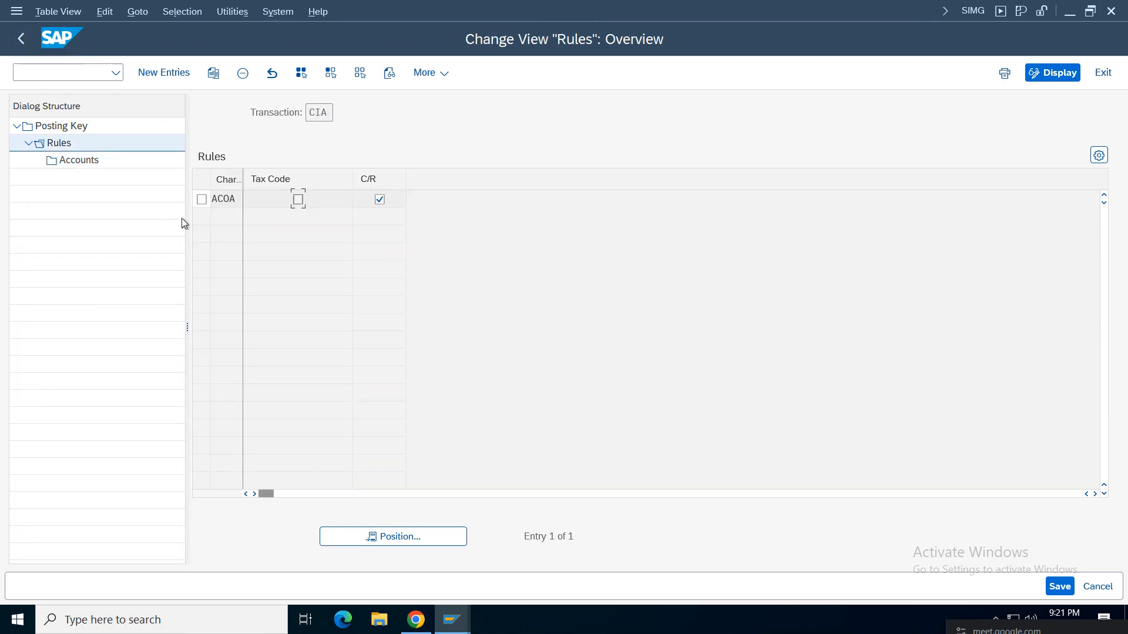
click(20, 40)
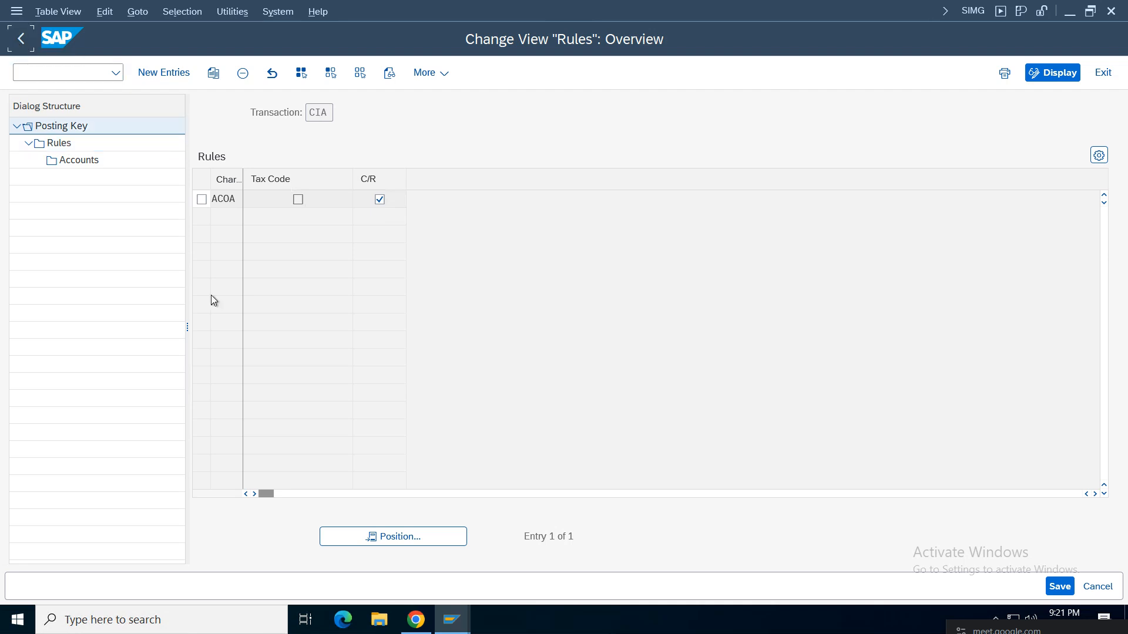
Position the posting key list at transaction SIA and set its debit posting key to 40 and credit posting key to 50.
click(376, 537)
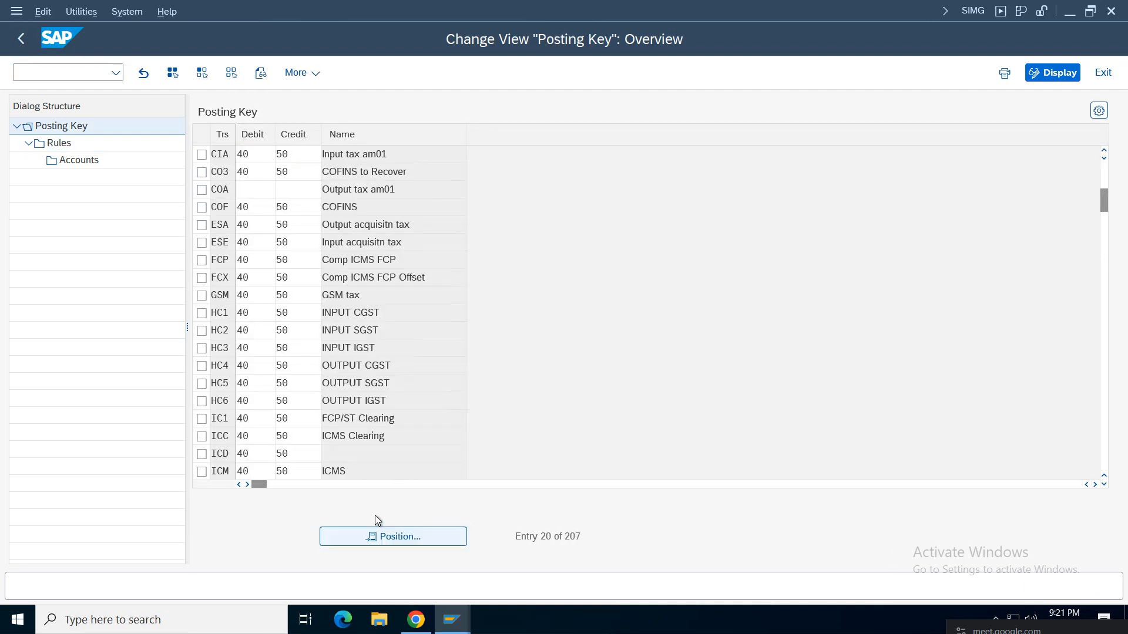
text(sia)
key(Return)
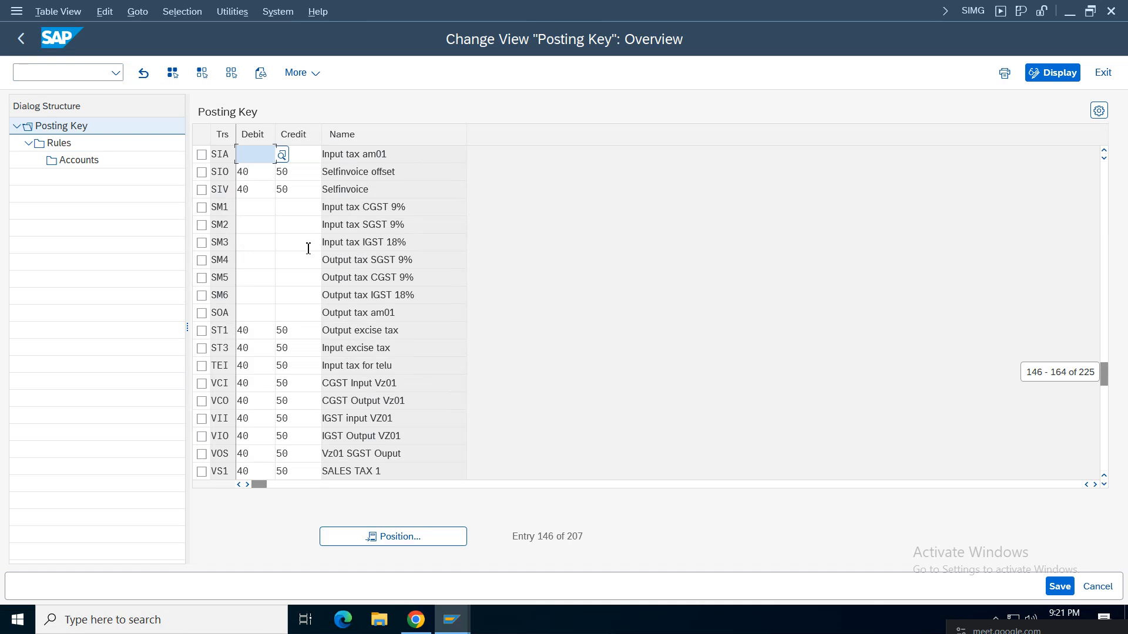
click(252, 156)
click(256, 174)
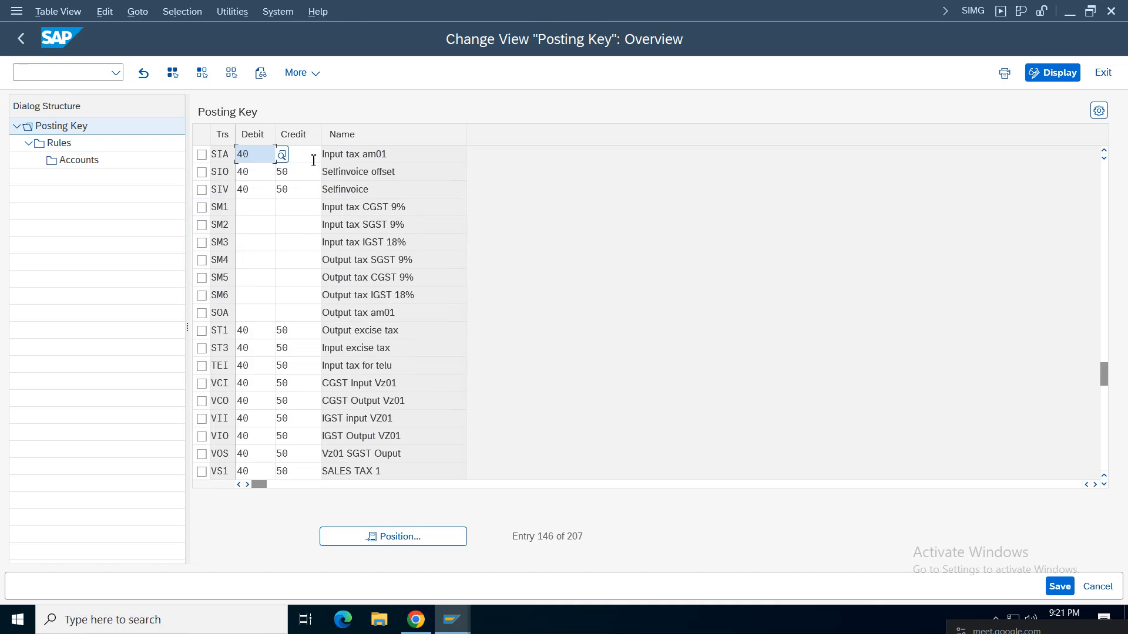
click(313, 159)
click(300, 176)
Open the rules for transaction SIA and add an entry for chart of accounts ACOA with country/region determination enabled.
click(59, 143)
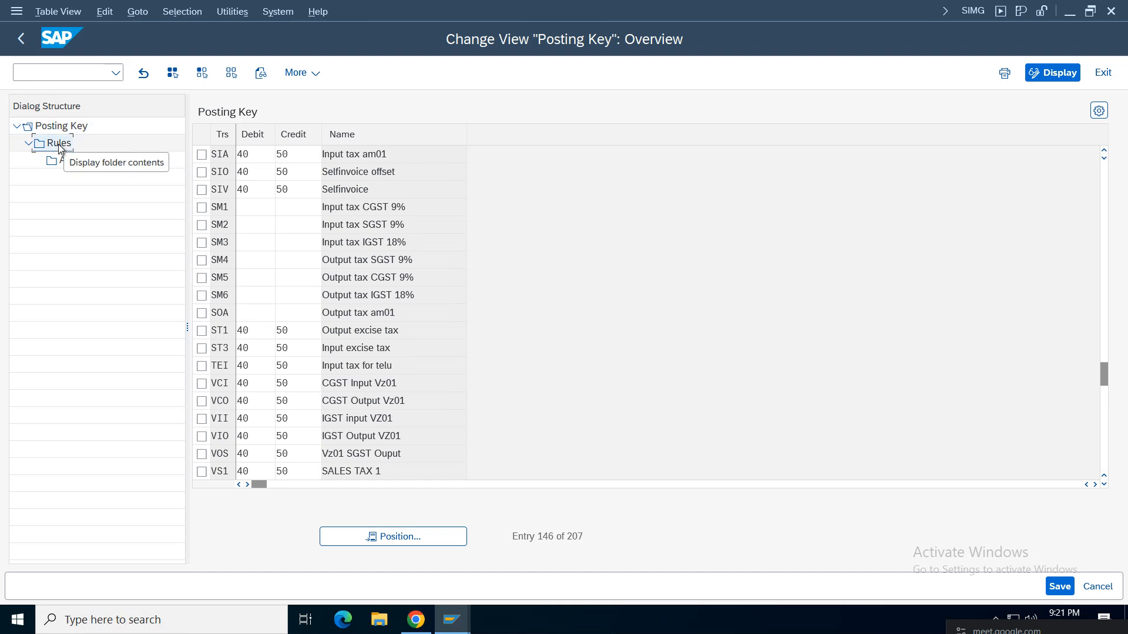
click(202, 155)
double_click(58, 144)
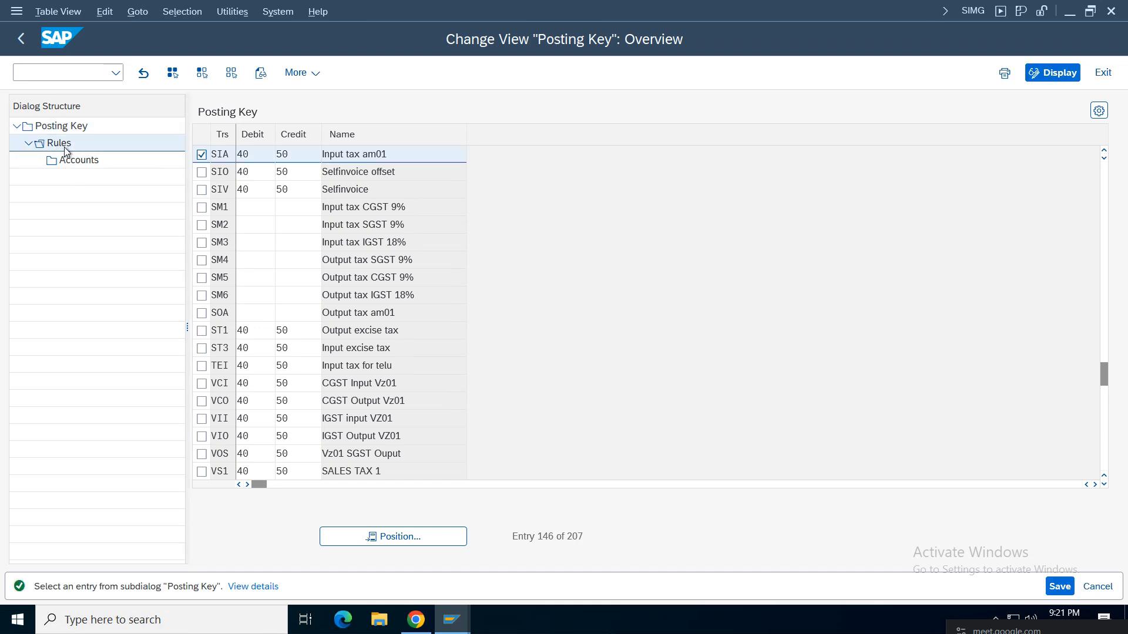
click(164, 72)
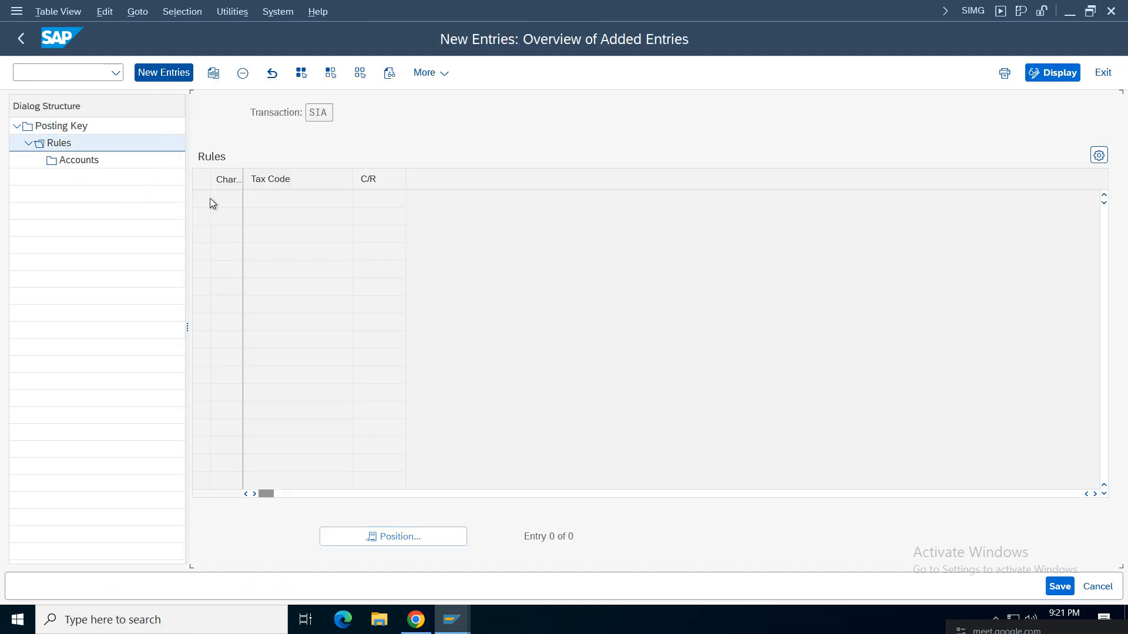
click(232, 201)
click(280, 221)
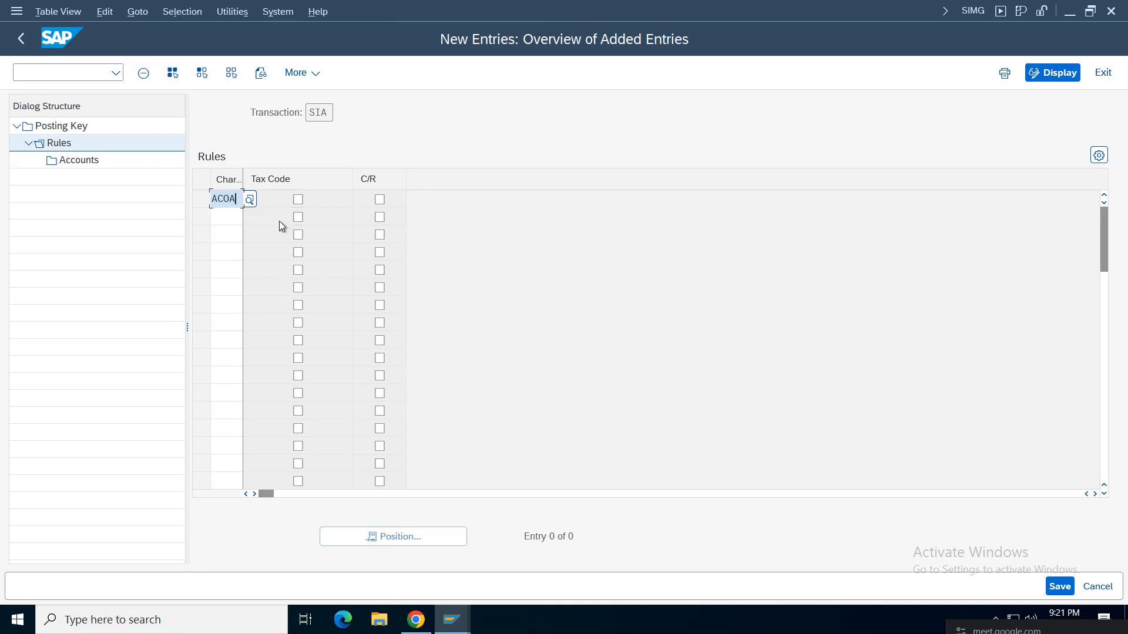
click(379, 201)
Select the ACOA rule of transaction SIA and open its account assignments.
click(89, 158)
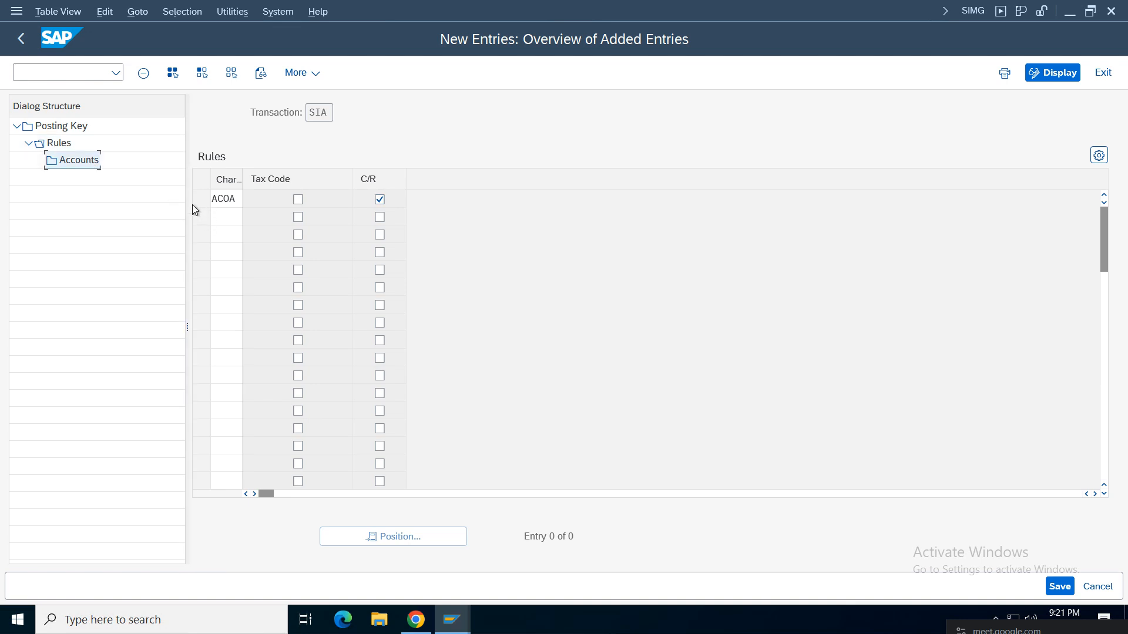
double_click(86, 159)
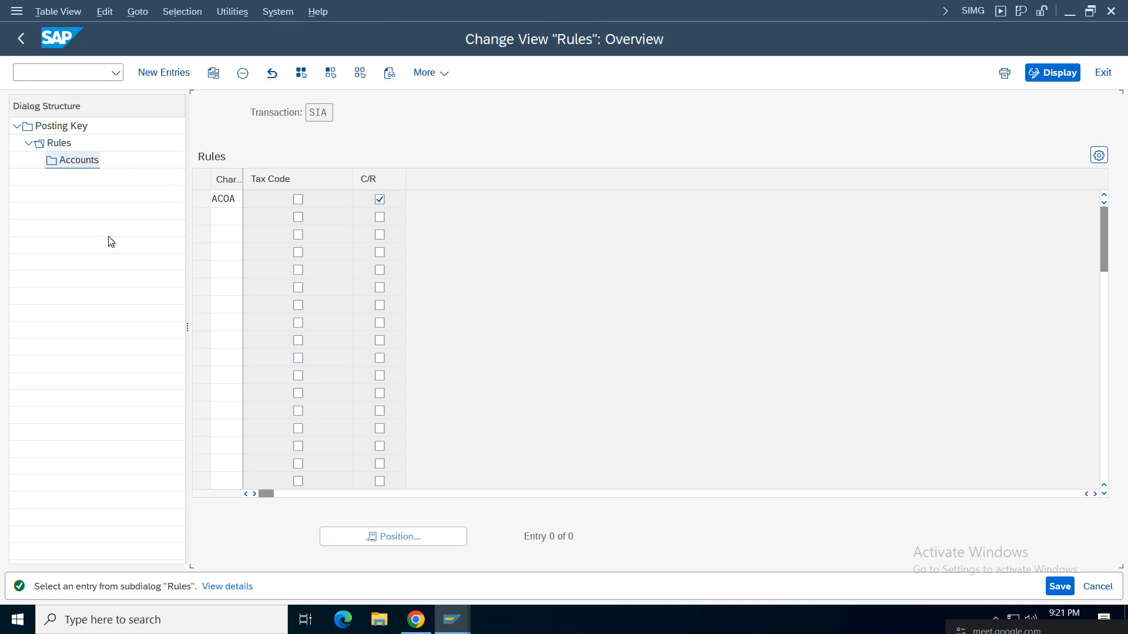
click(201, 199)
double_click(87, 161)
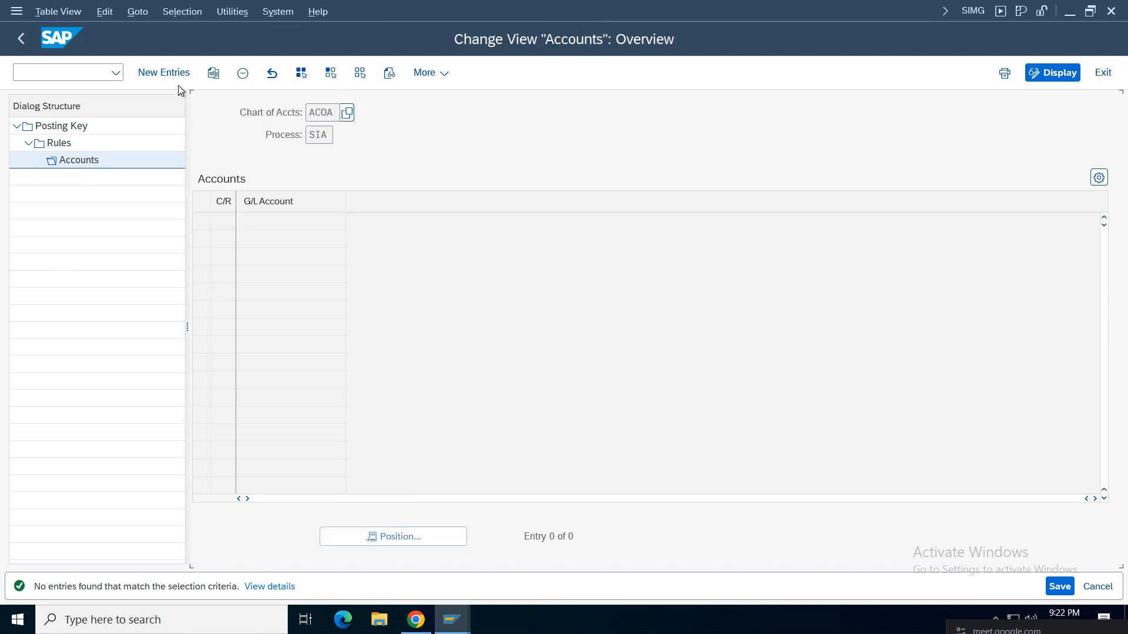
Start a new account assignment for transaction SIA with country/region IN.
click(164, 72)
click(222, 221)
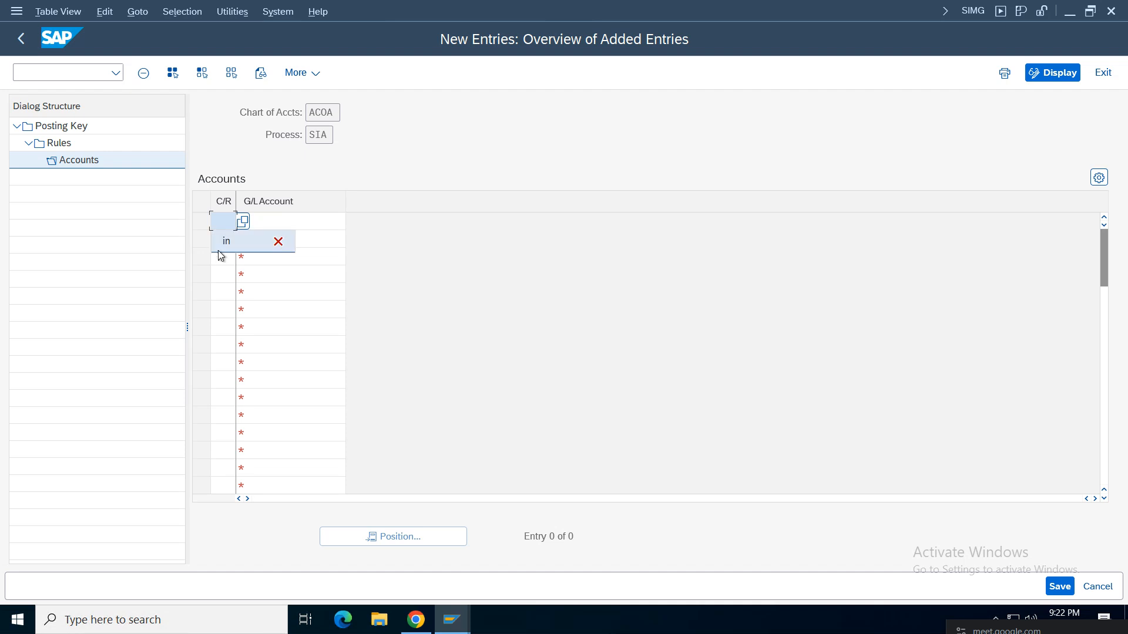
click(223, 241)
click(273, 222)
Sort the G/L account list by long text and choose account 2006 (CGST Output Tax) for the IN entry.
click(354, 220)
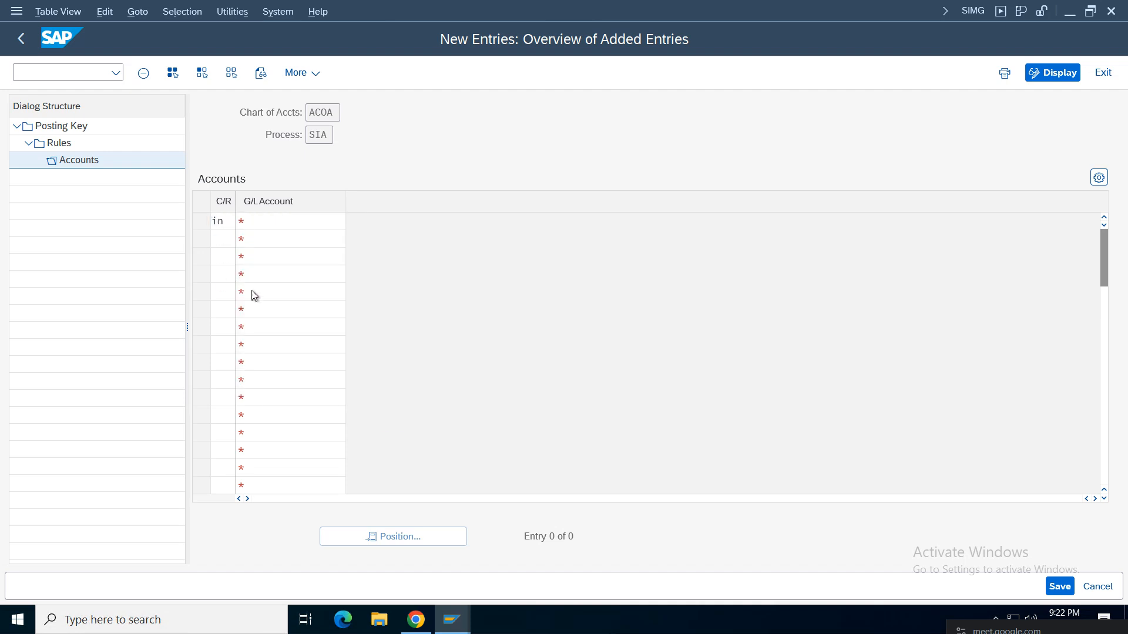
key(F4)
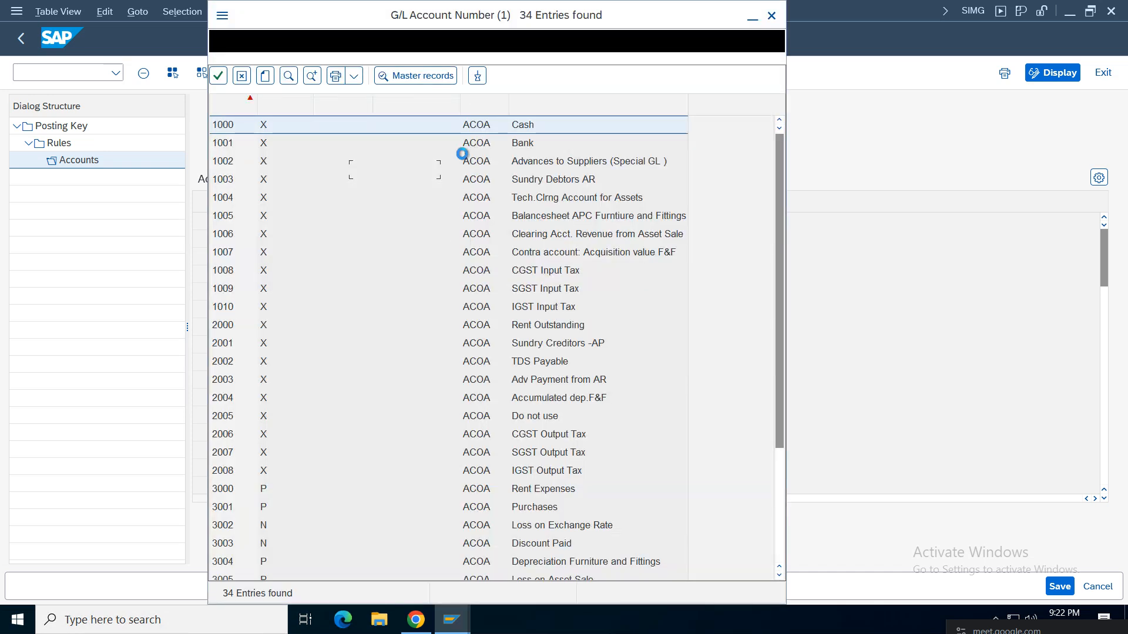
click(579, 111)
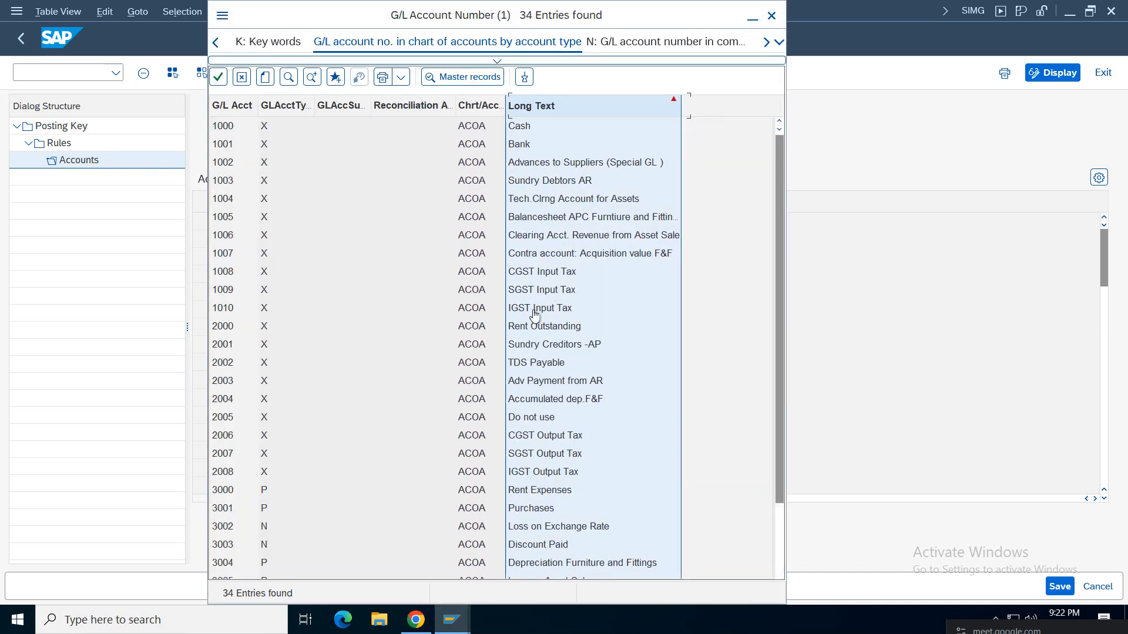
double_click(521, 274)
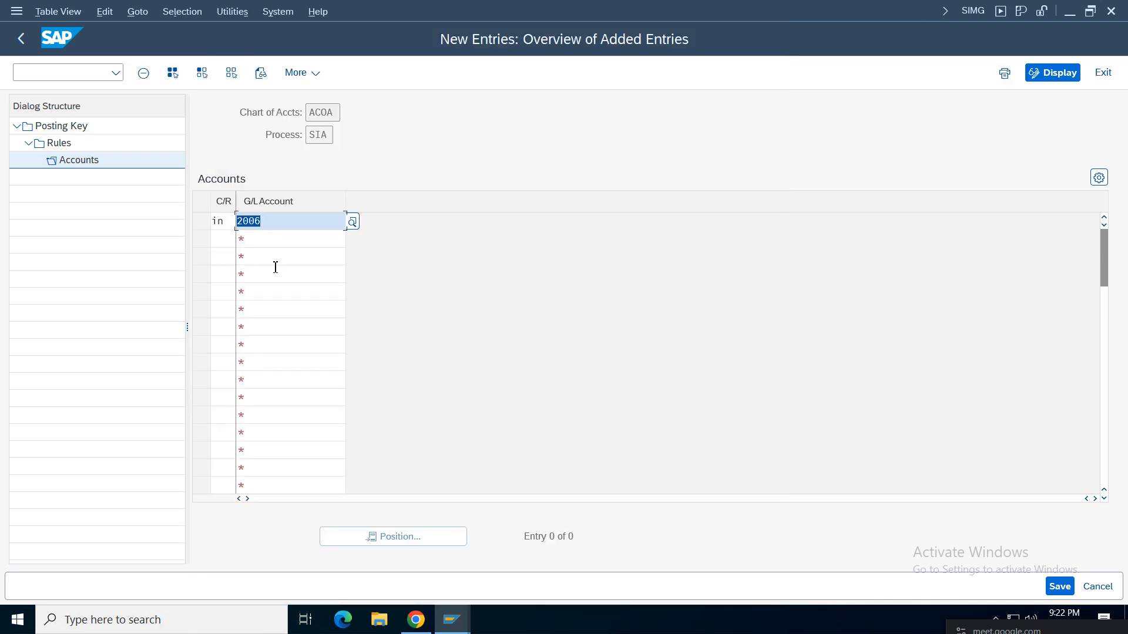
Set the IN entry's G/L account to 1009 (SGST Input Tax) using the account search, and save the assignment.
click(355, 223)
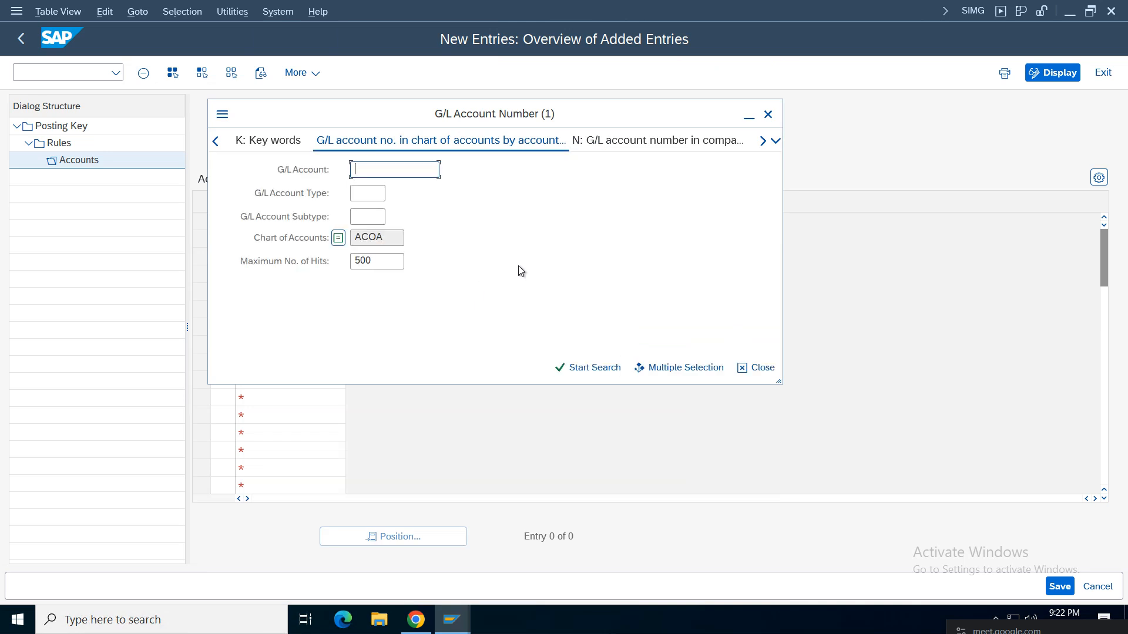
key(Return)
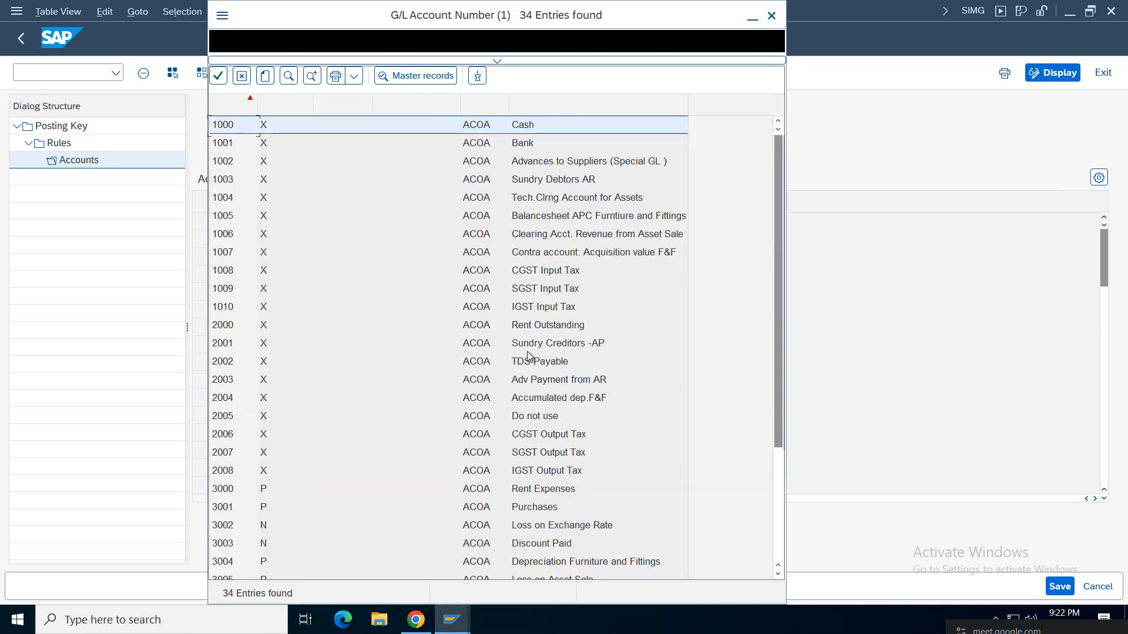
double_click(545, 294)
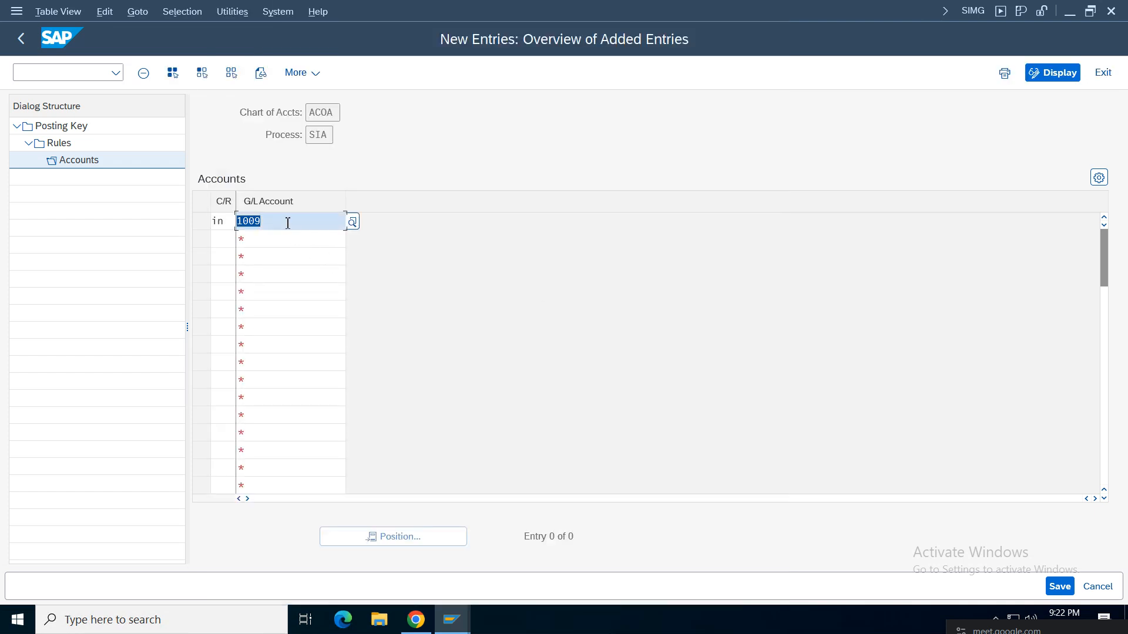
click(245, 219)
click(1059, 587)
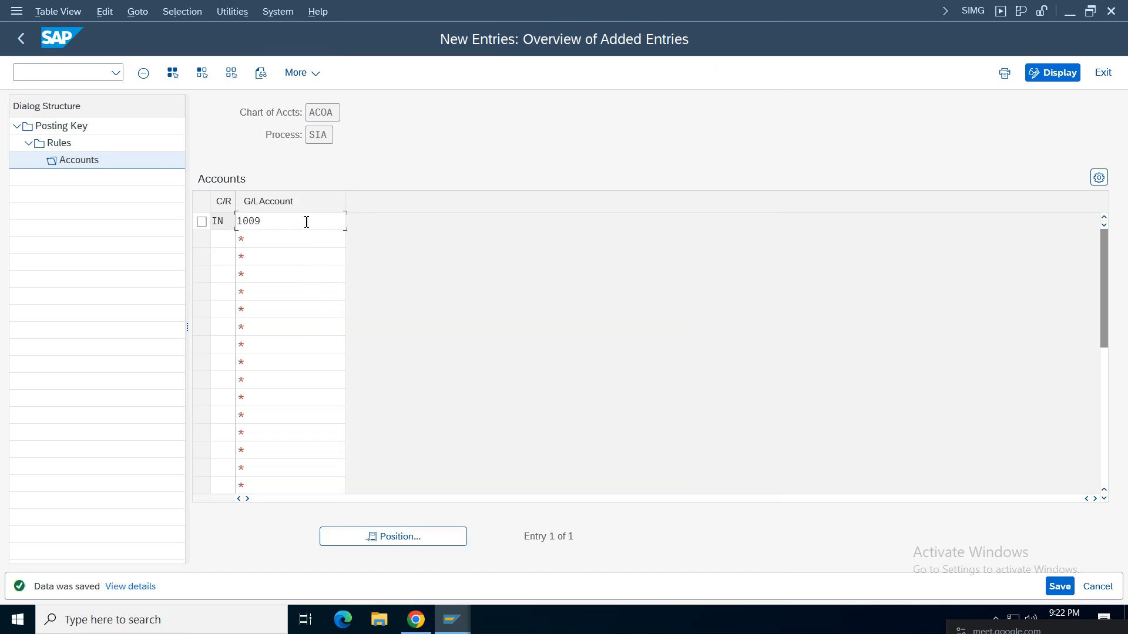
Review the G/L account list for the SIA entry, sorting by long text and by account number, then close it and save.
key(F4)
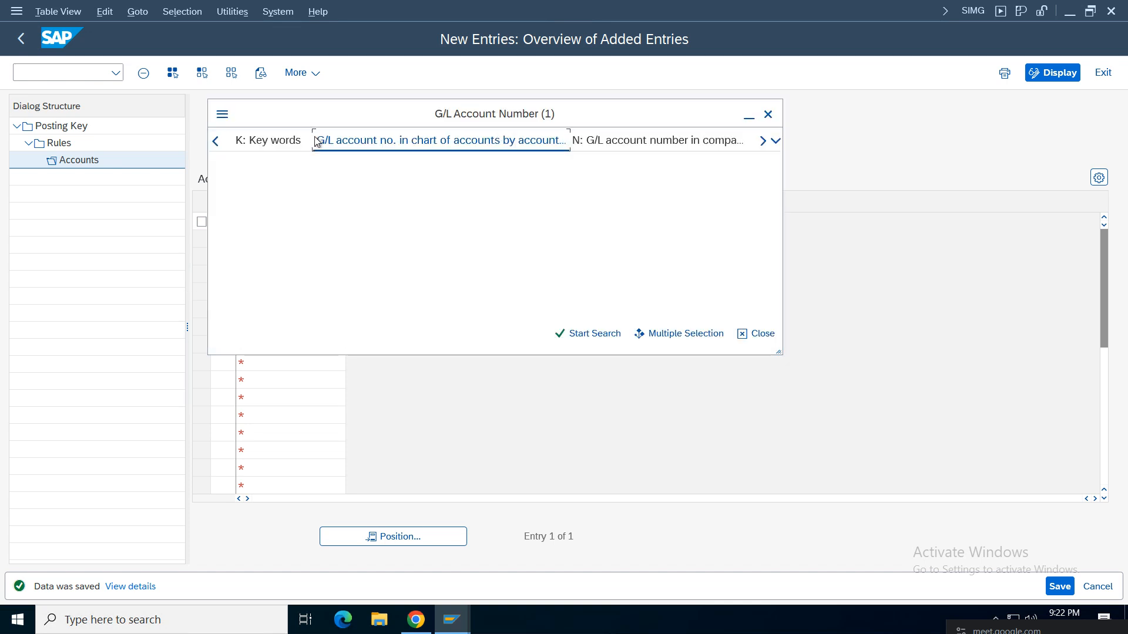
key(Return)
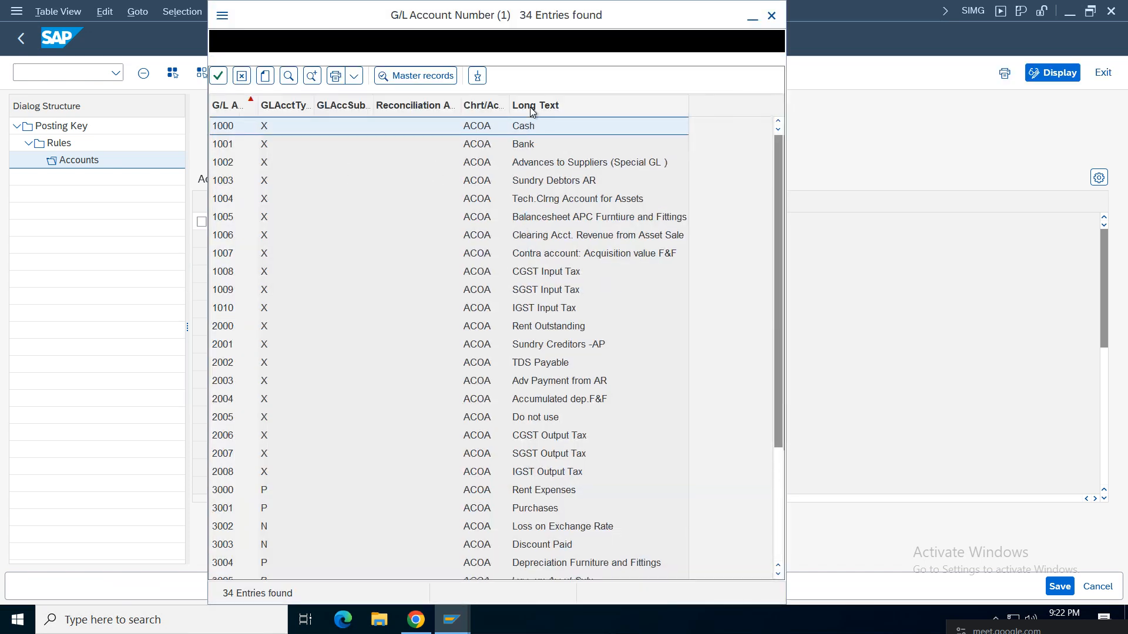
click(531, 107)
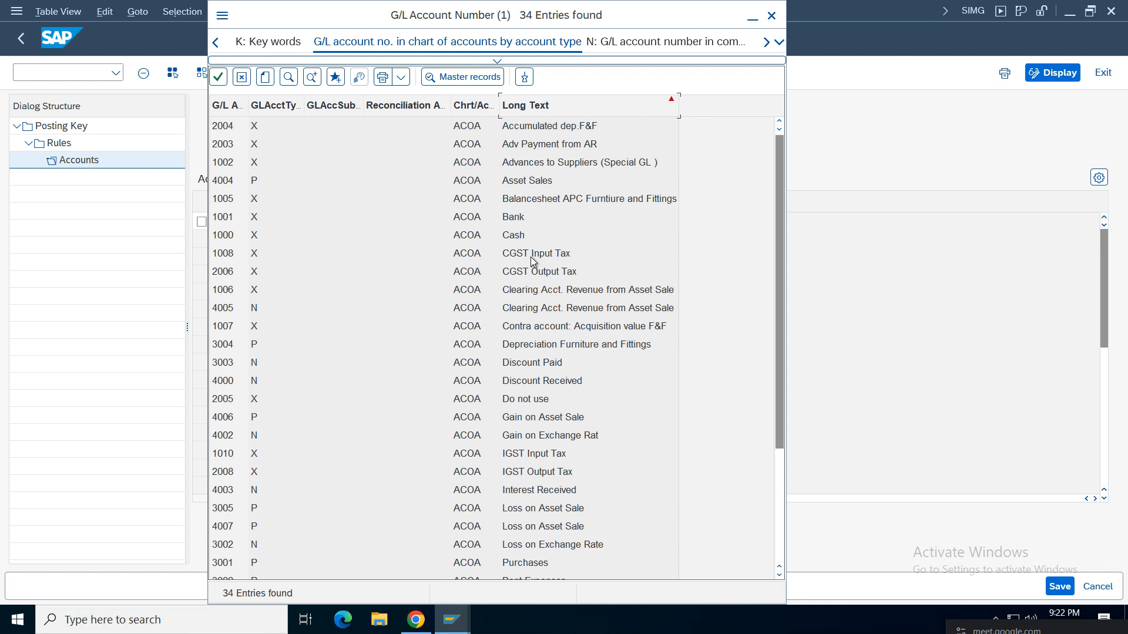
click(226, 105)
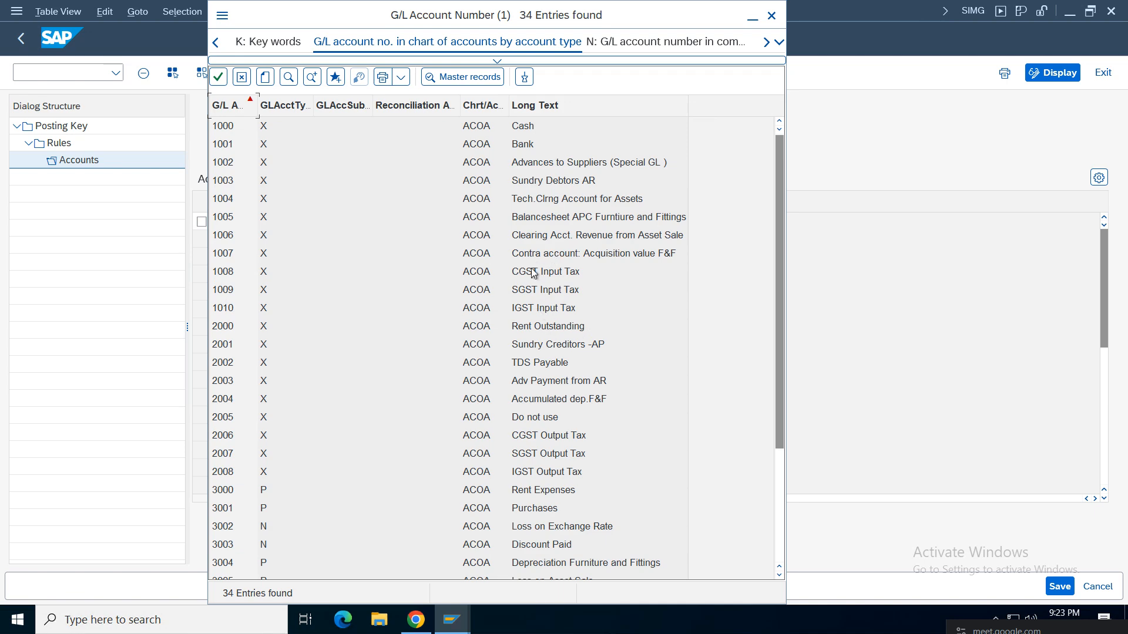
click(771, 16)
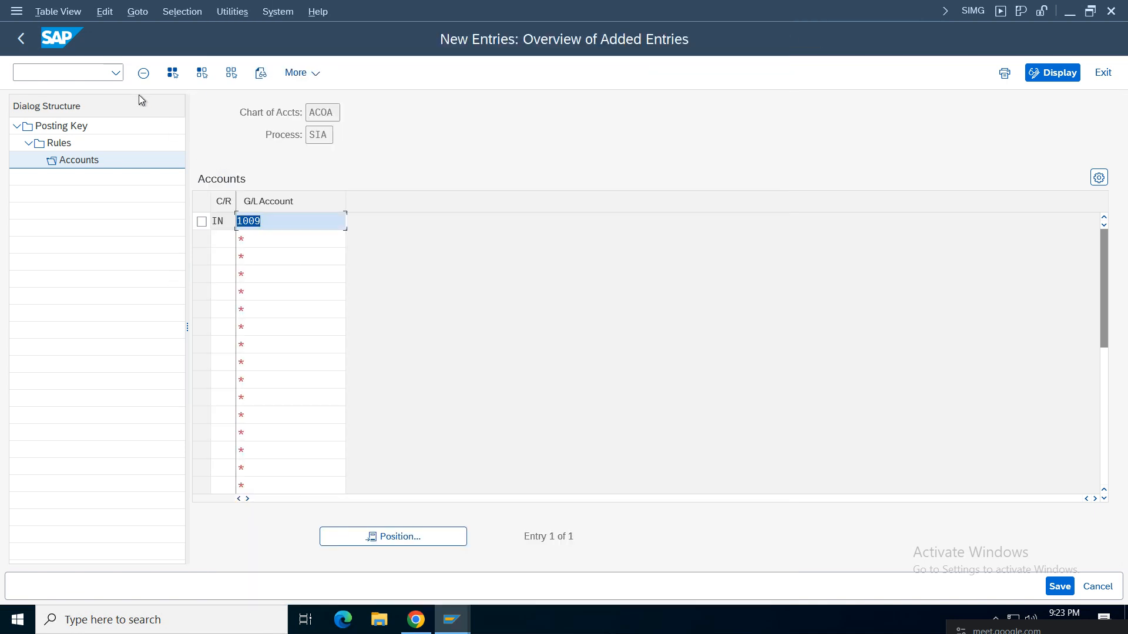
click(1066, 591)
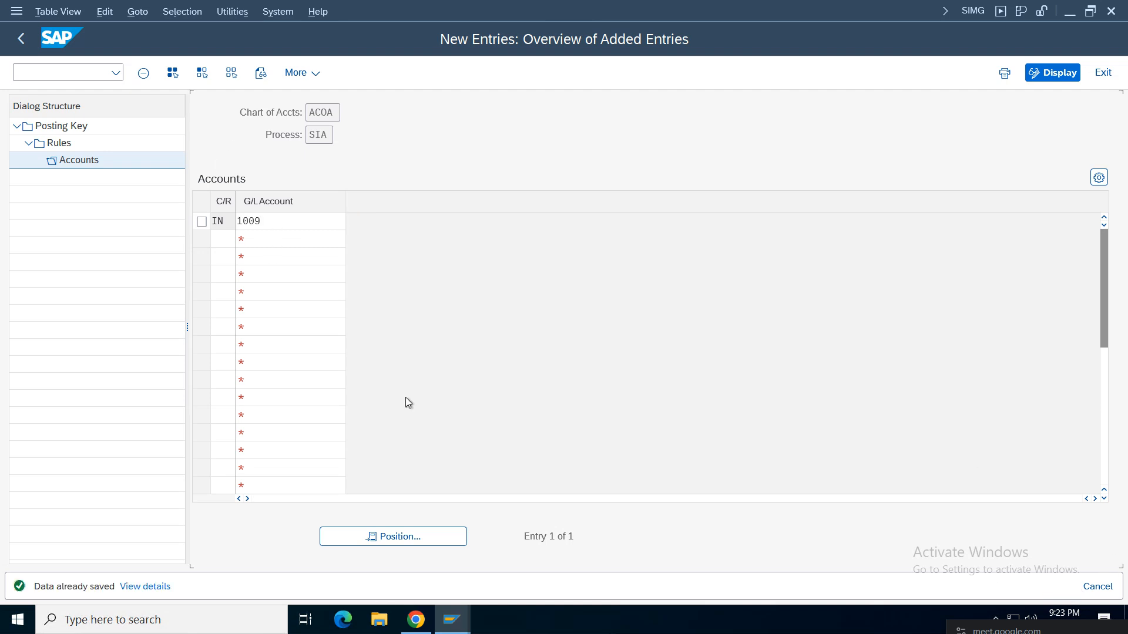
Return to the posting key overview and position the list at transaction IIA.
click(21, 39)
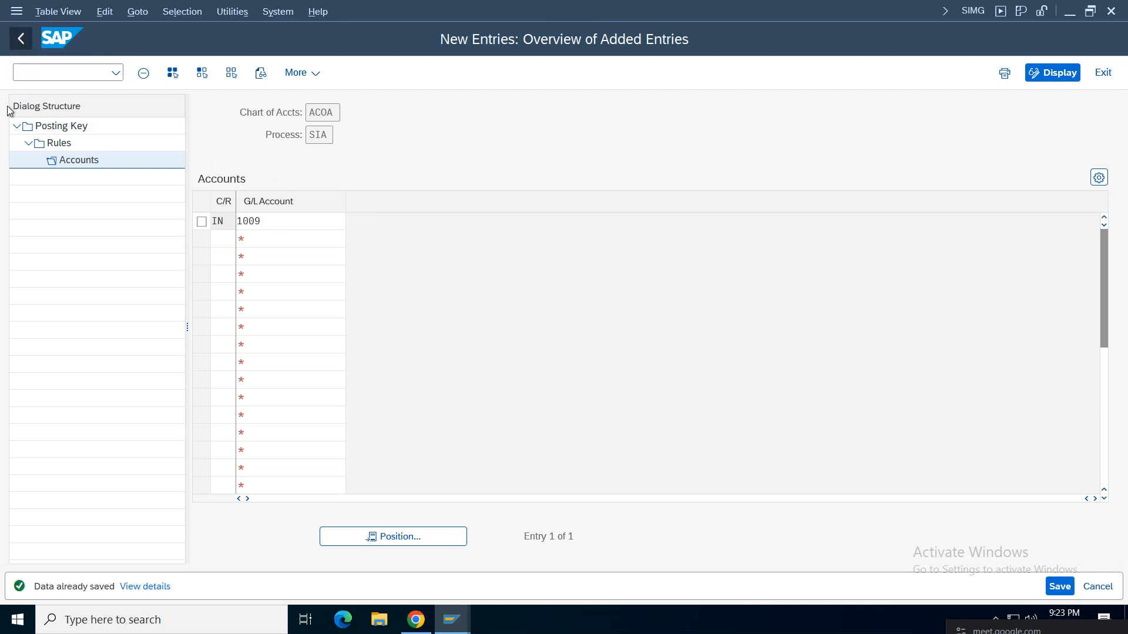
click(21, 39)
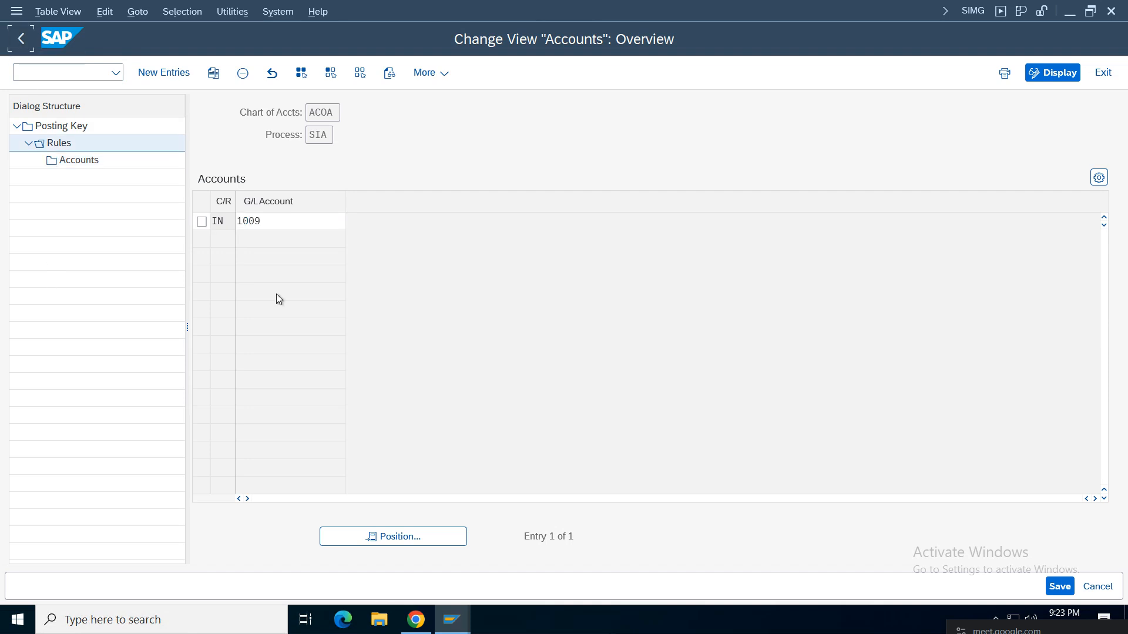
click(16, 41)
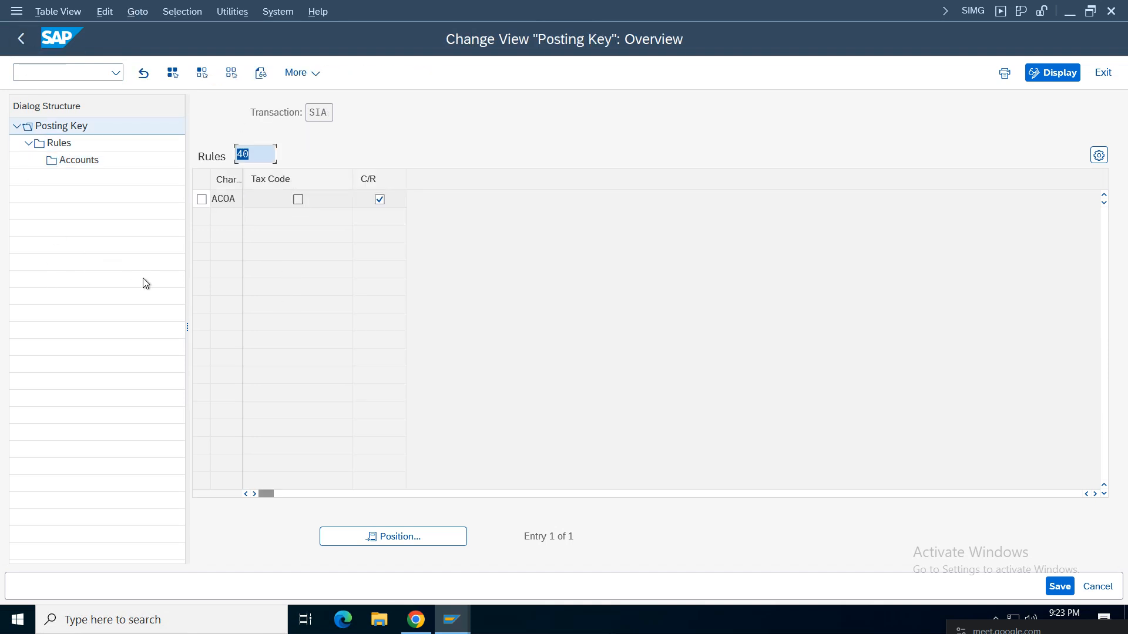
click(375, 537)
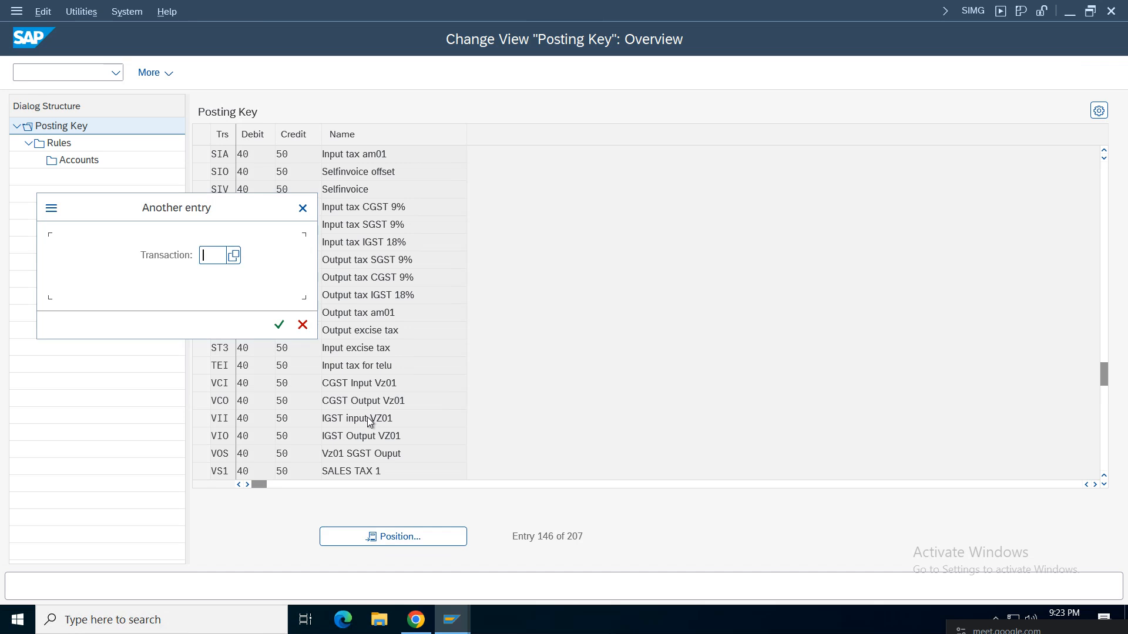
text(IIA)
key(Return)
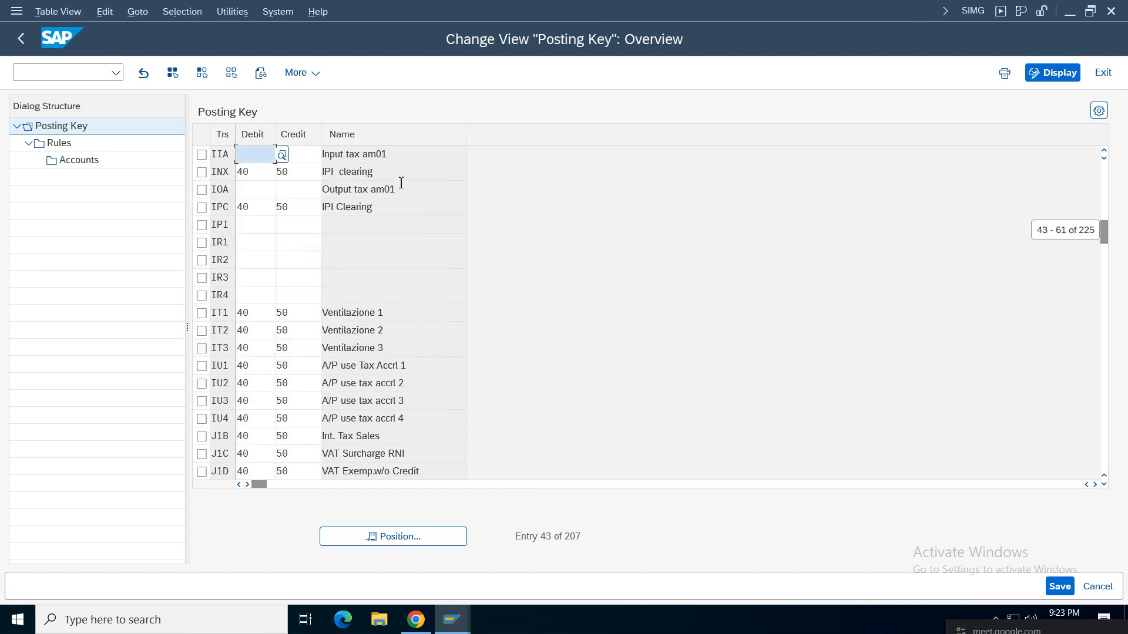
Assign debit posting key 40 and credit posting key 50 to transaction IIA, and open its rules.
text(40)
key(Tab)
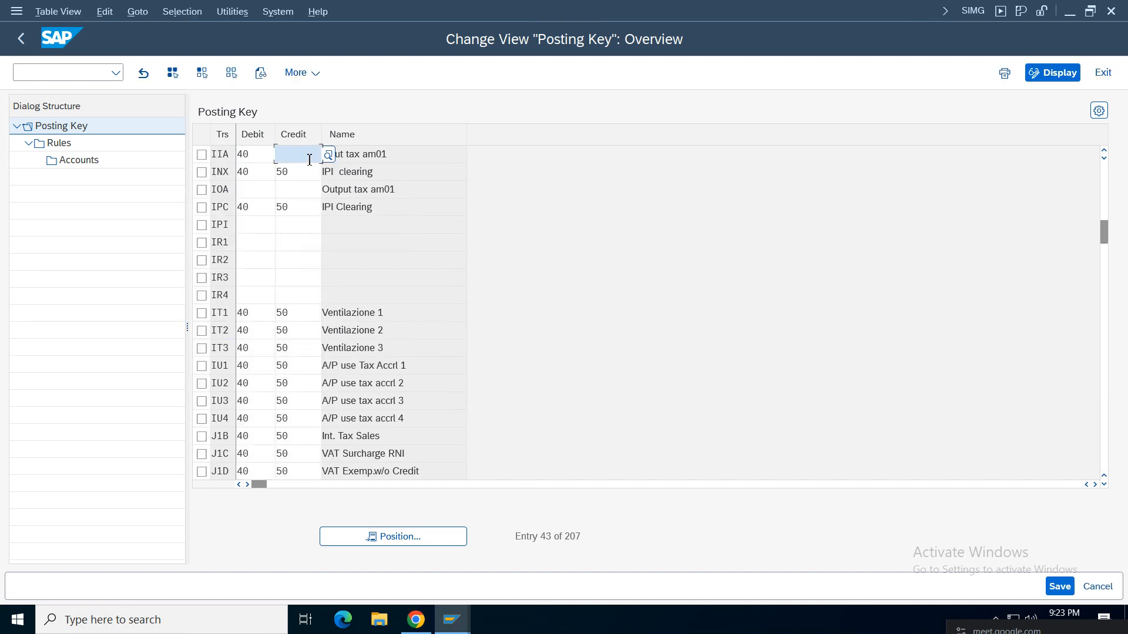
click(298, 174)
click(56, 145)
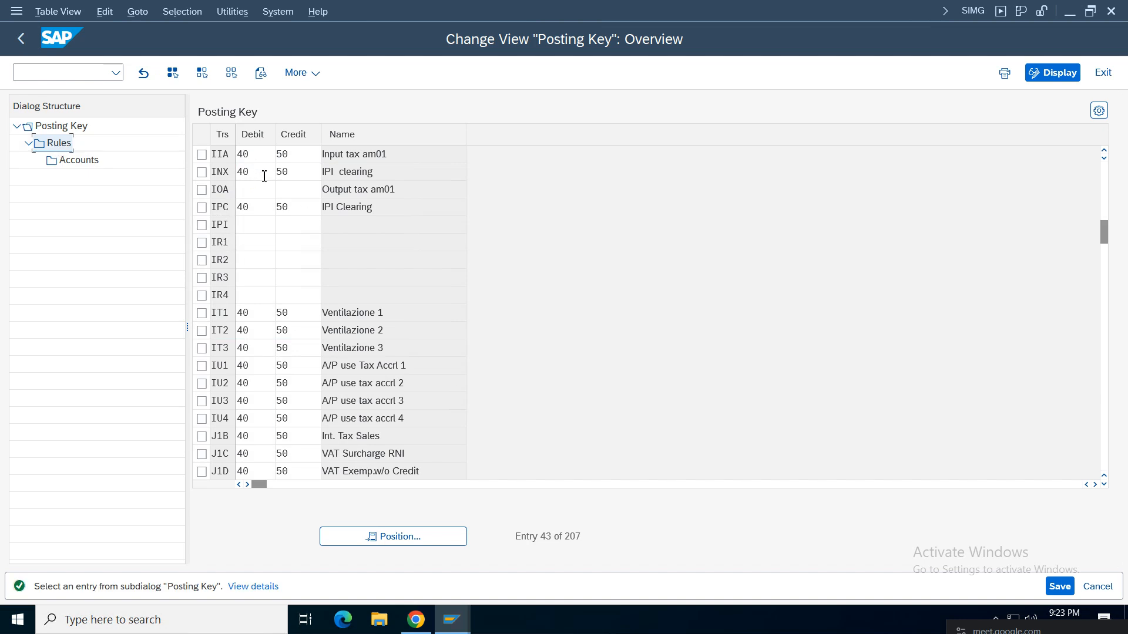
click(201, 154)
double_click(59, 143)
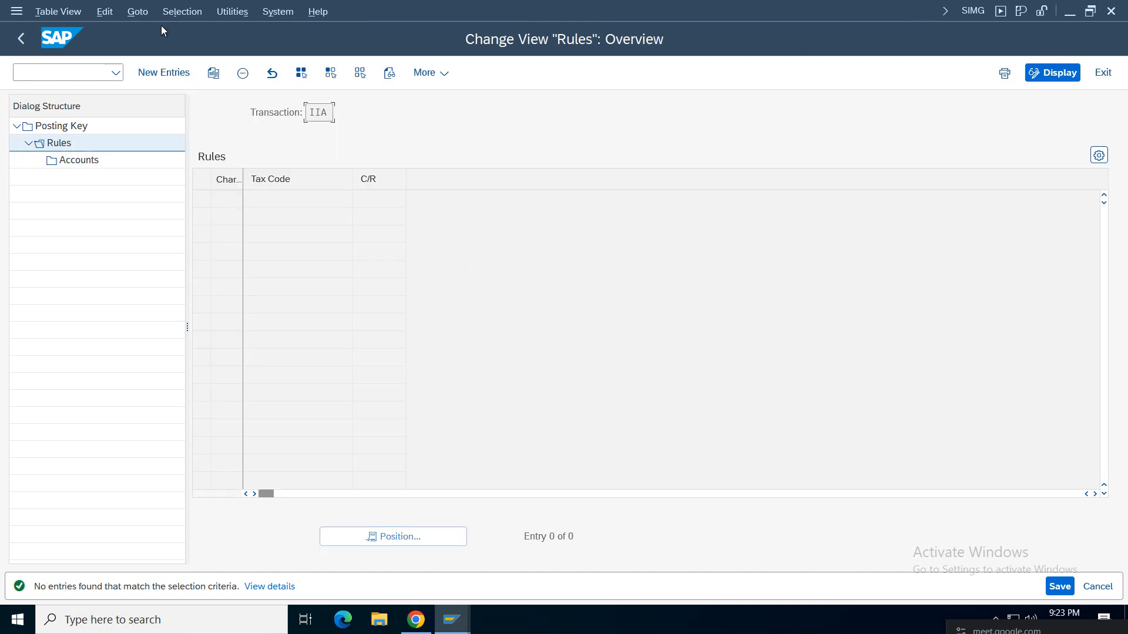
Add a rule to transaction IIA for chart of accounts ACOA with account determination by C/R enabled.
click(164, 72)
click(231, 211)
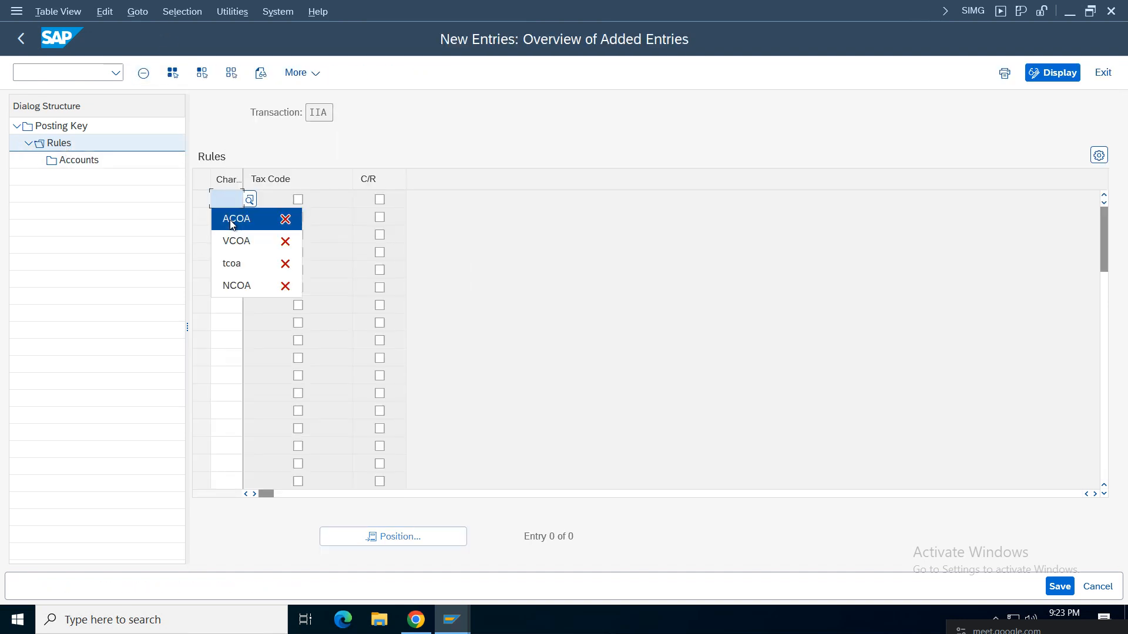
click(223, 219)
click(379, 199)
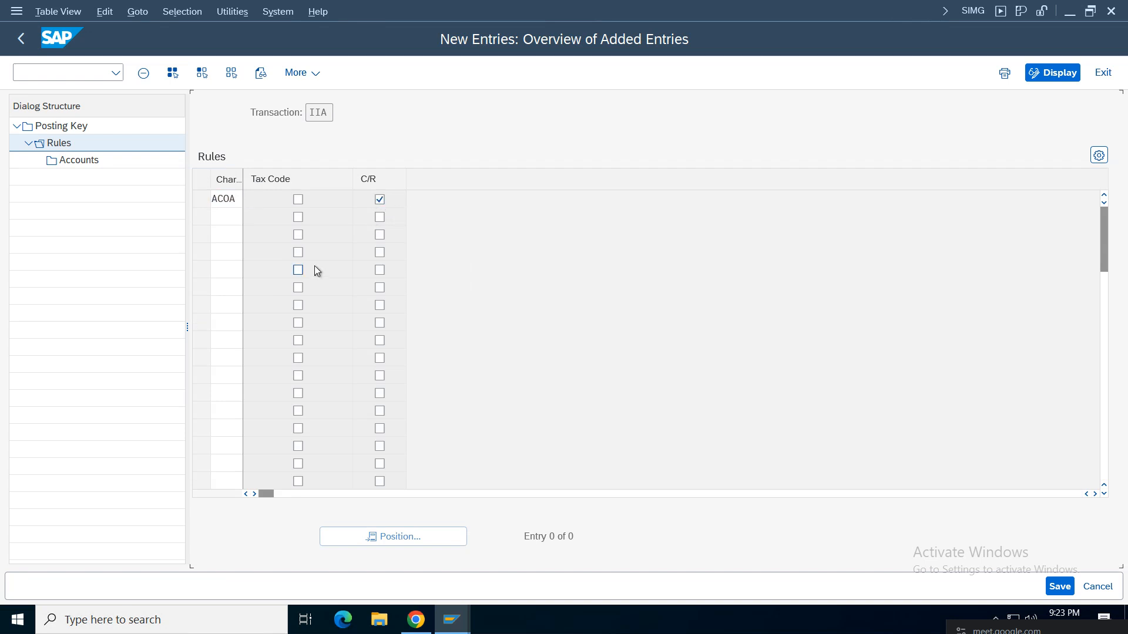
key(Return)
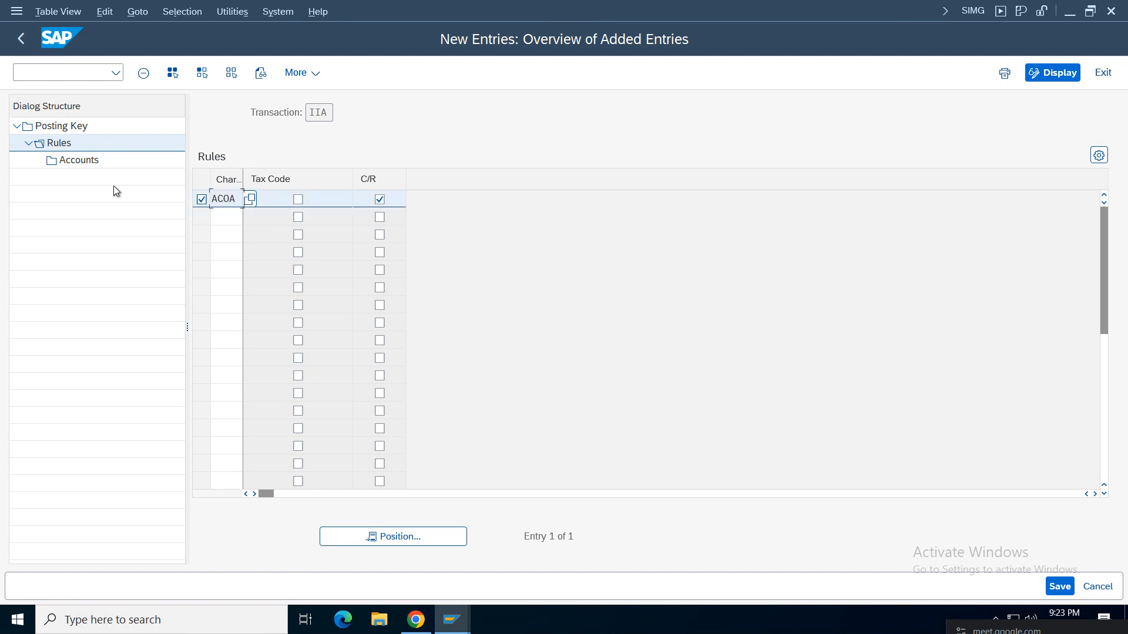
Open the account assignments of IIA's ACOA rule and start a new entry with country/region IN.
double_click(86, 163)
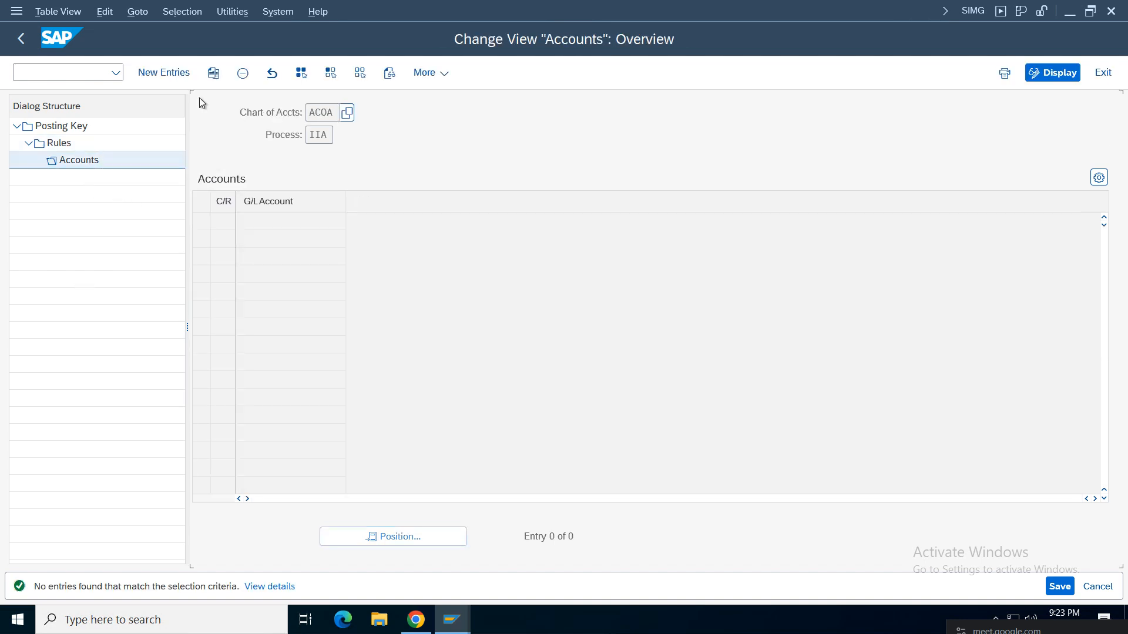
click(158, 73)
click(223, 221)
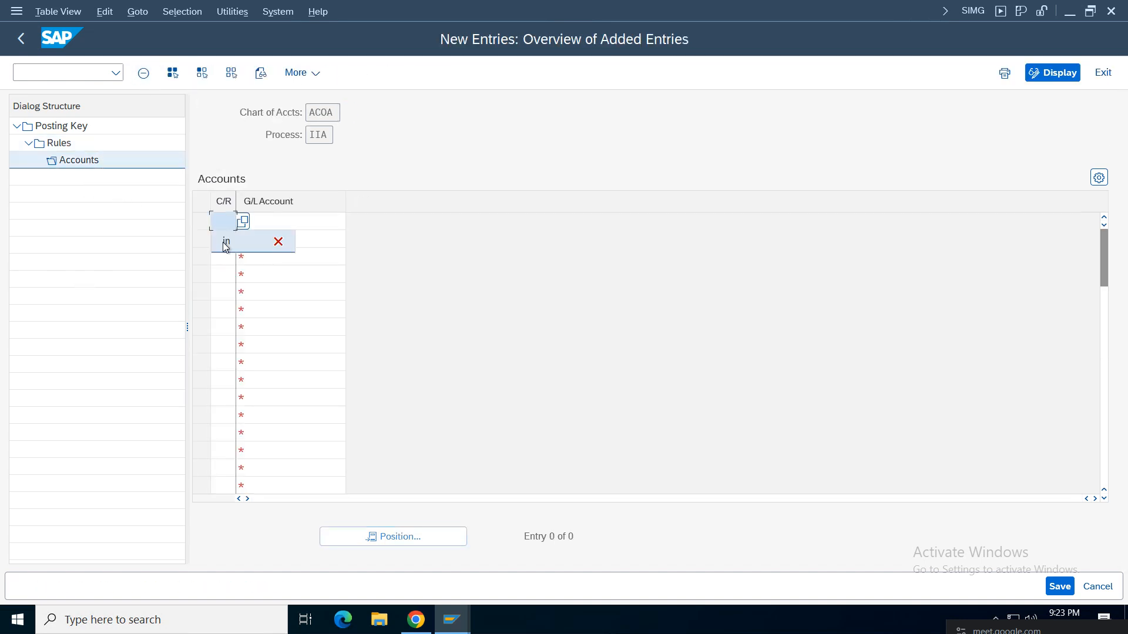
click(225, 242)
Set the IN entry's G/L account to 1010 (IGST Input Tax) and save the assignment.
click(293, 221)
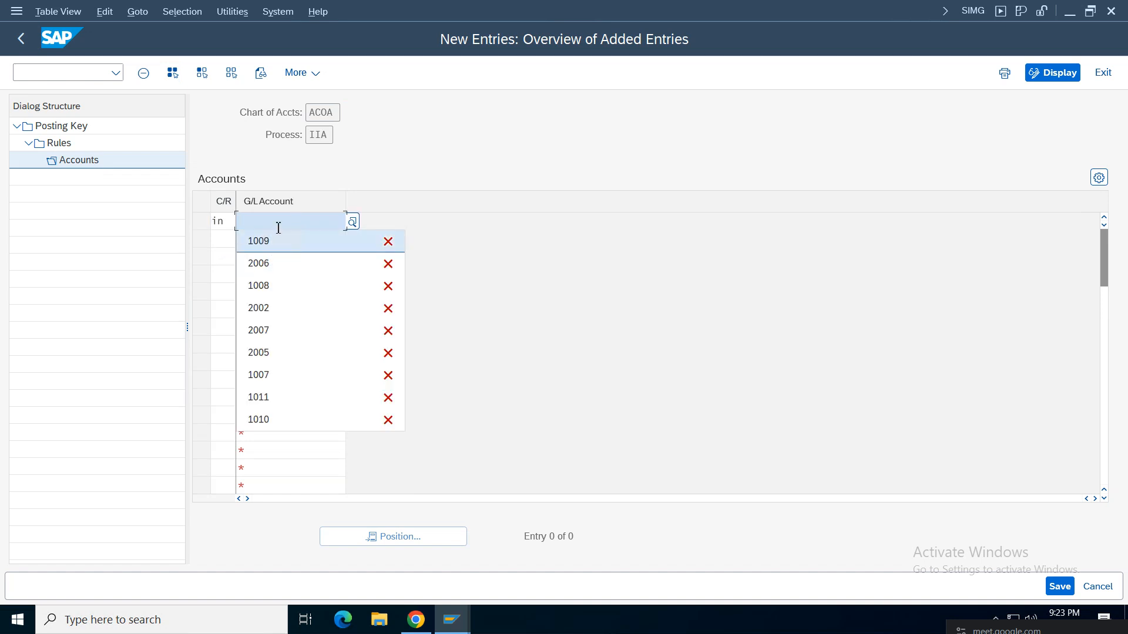
click(279, 225)
text(1010)
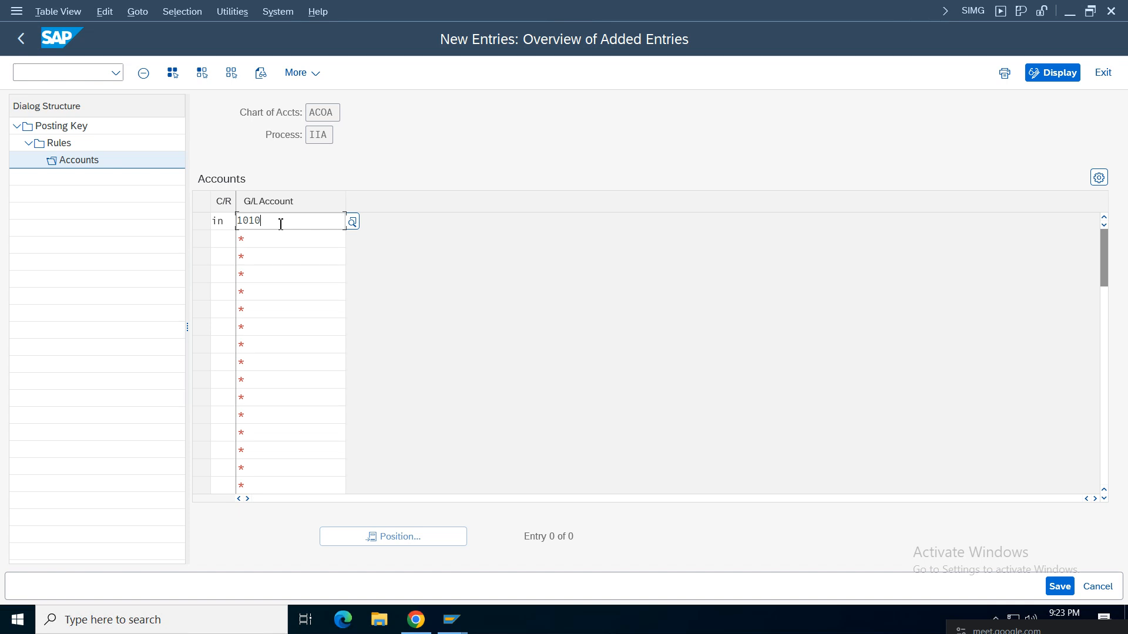
click(382, 305)
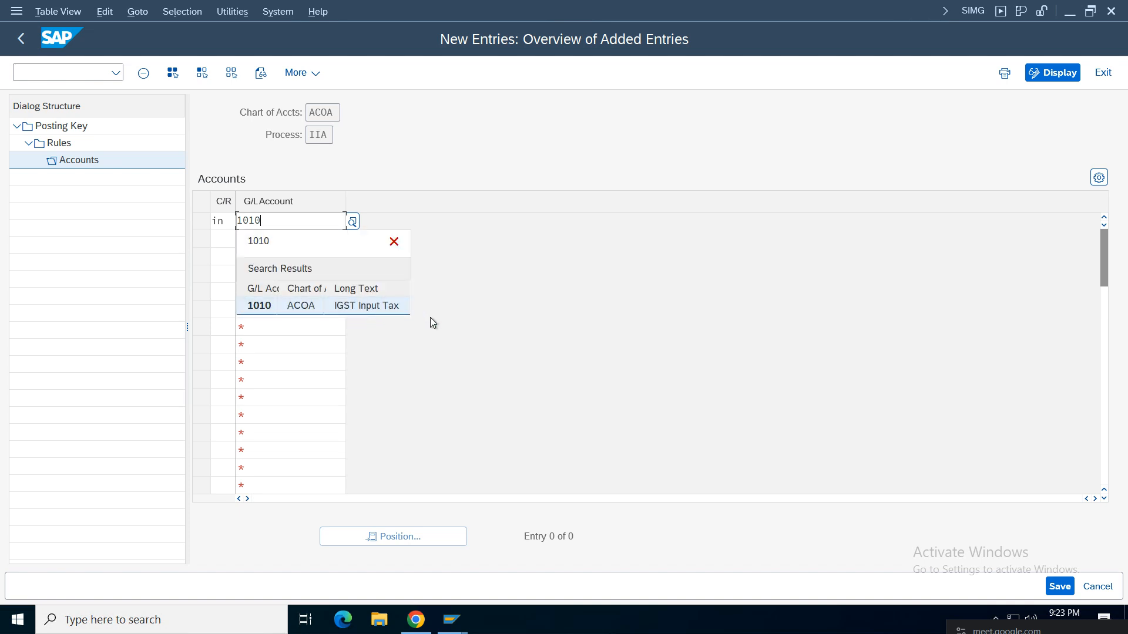
click(1061, 588)
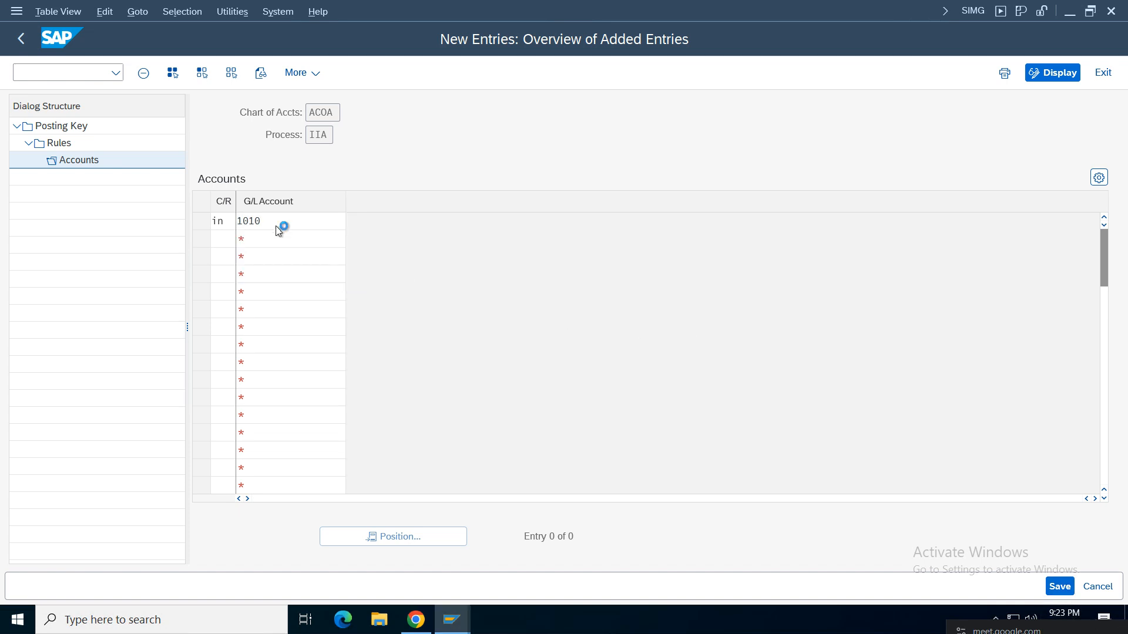
Leave the IIA account assignments and go back to the posting key overview.
double_click(334, 134)
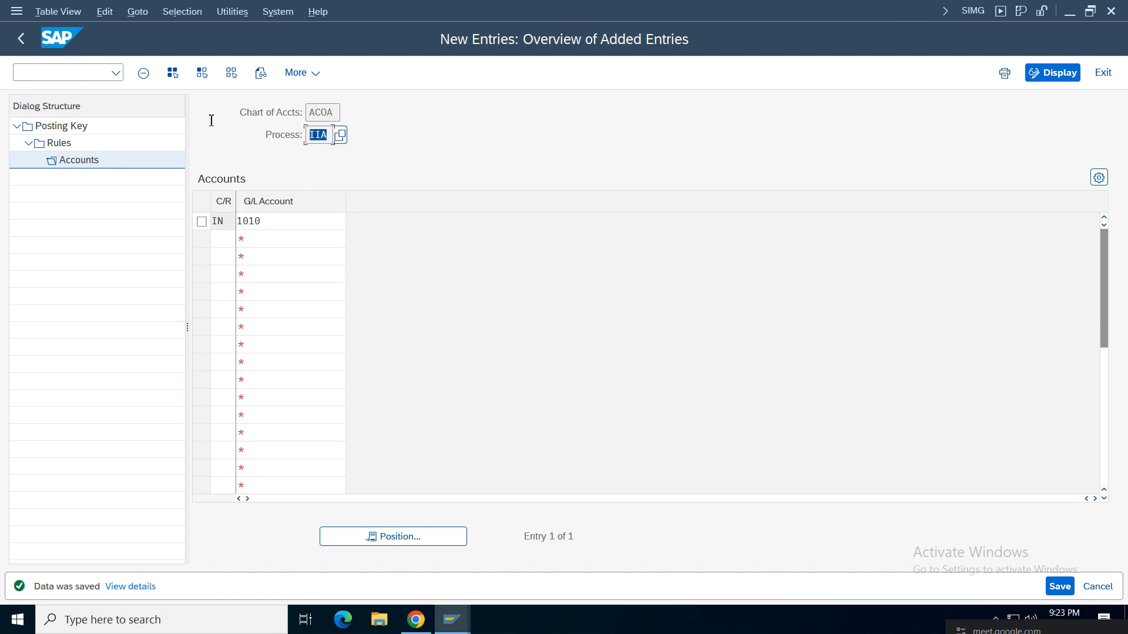
click(27, 40)
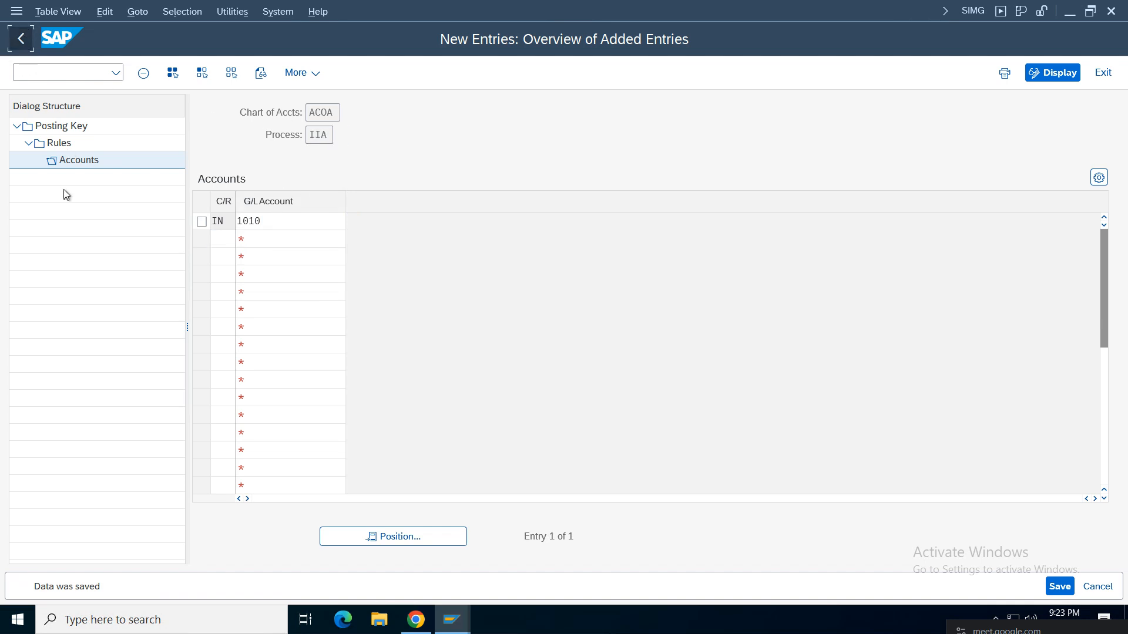
click(20, 38)
click(21, 39)
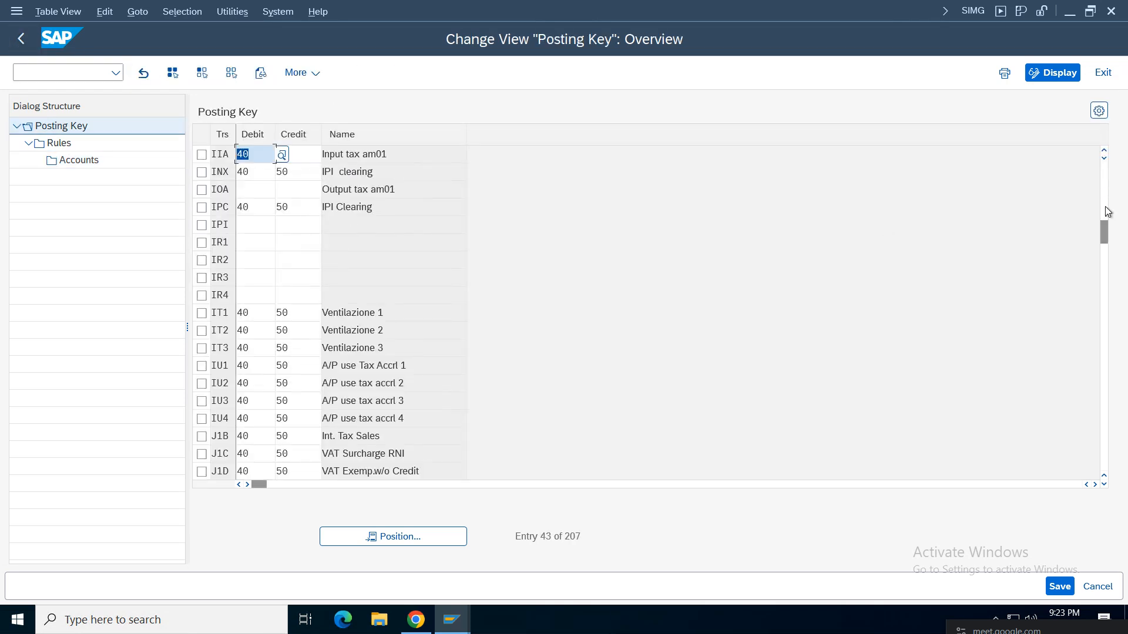
drag(1104, 235, 1104, 206)
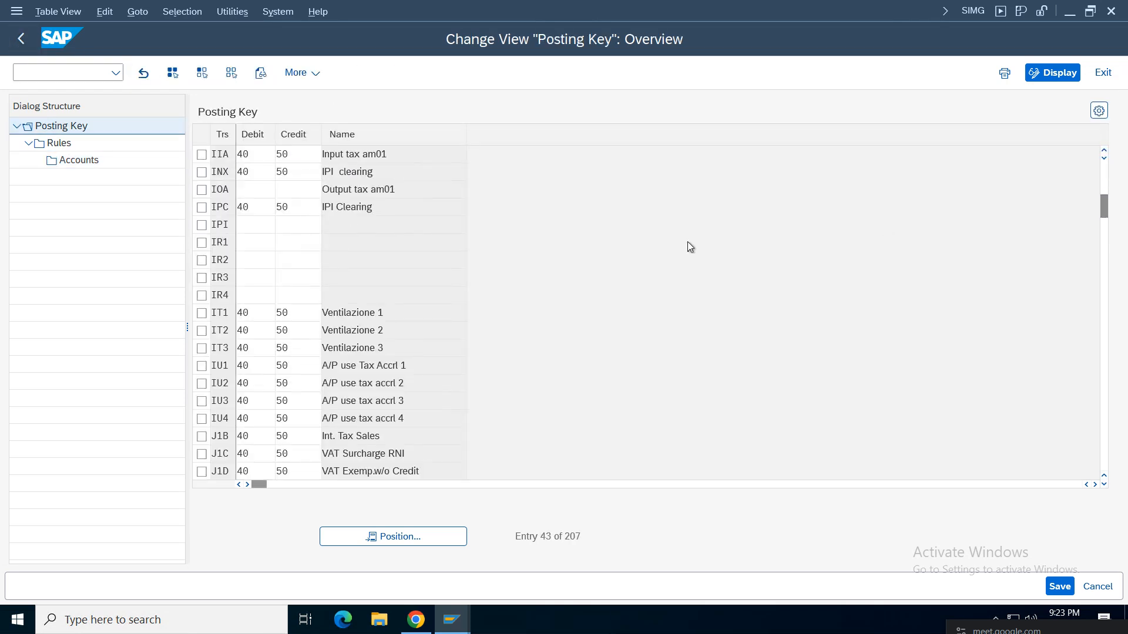
Locate transaction CIA and check the G/L account assigned to it under chart of accounts ACOA.
click(365, 537)
text(CIA)
key(Return)
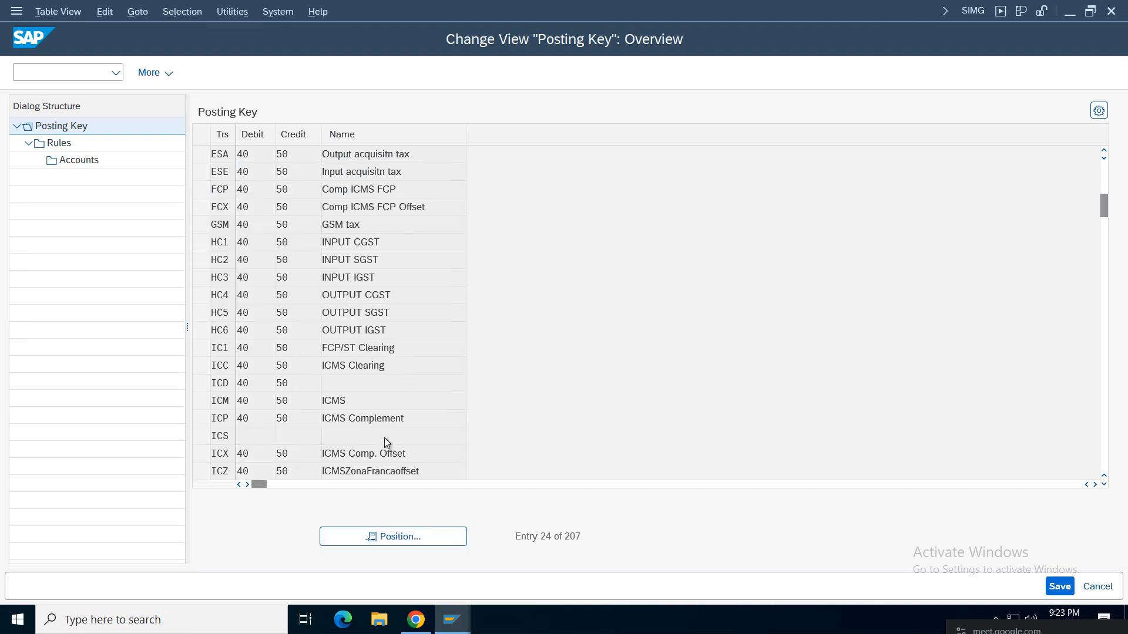
click(202, 154)
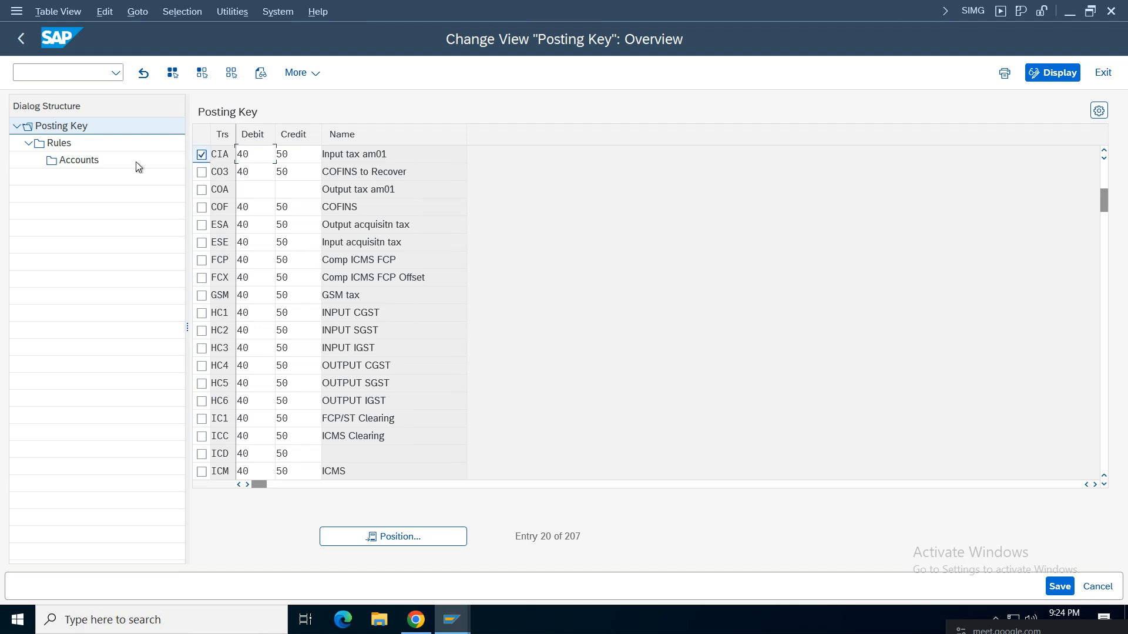
click(64, 145)
click(202, 199)
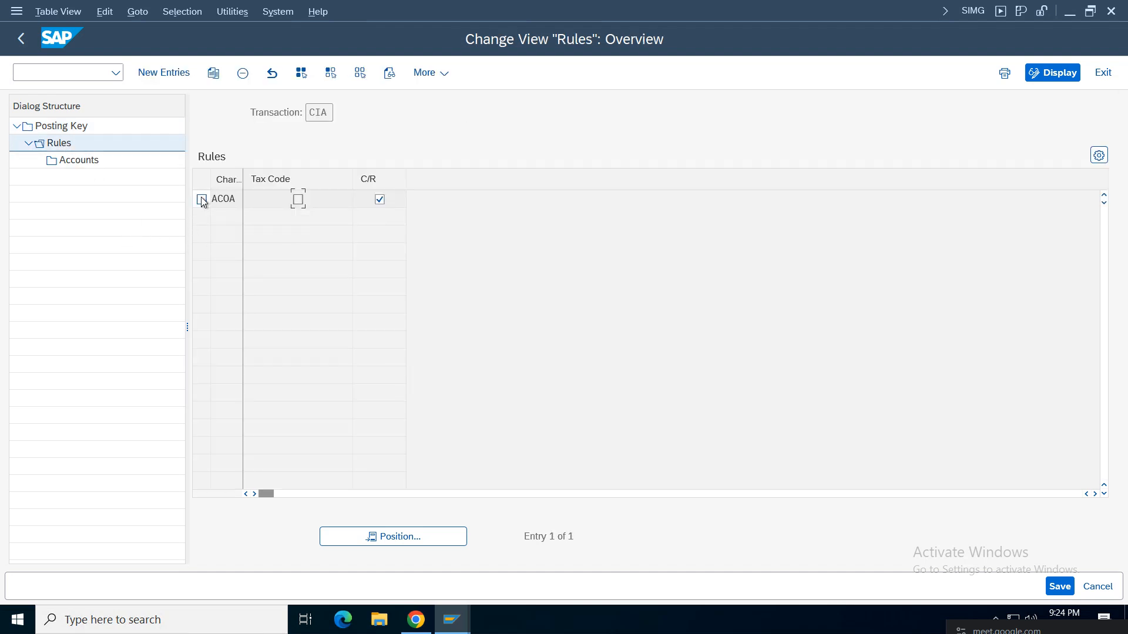
click(93, 161)
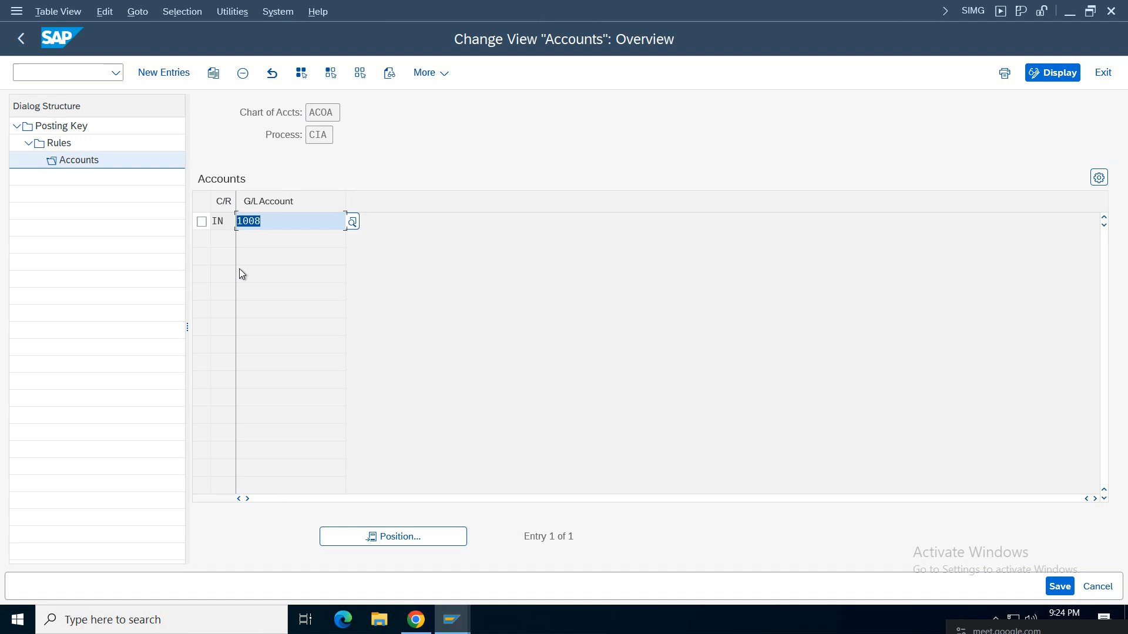
click(282, 224)
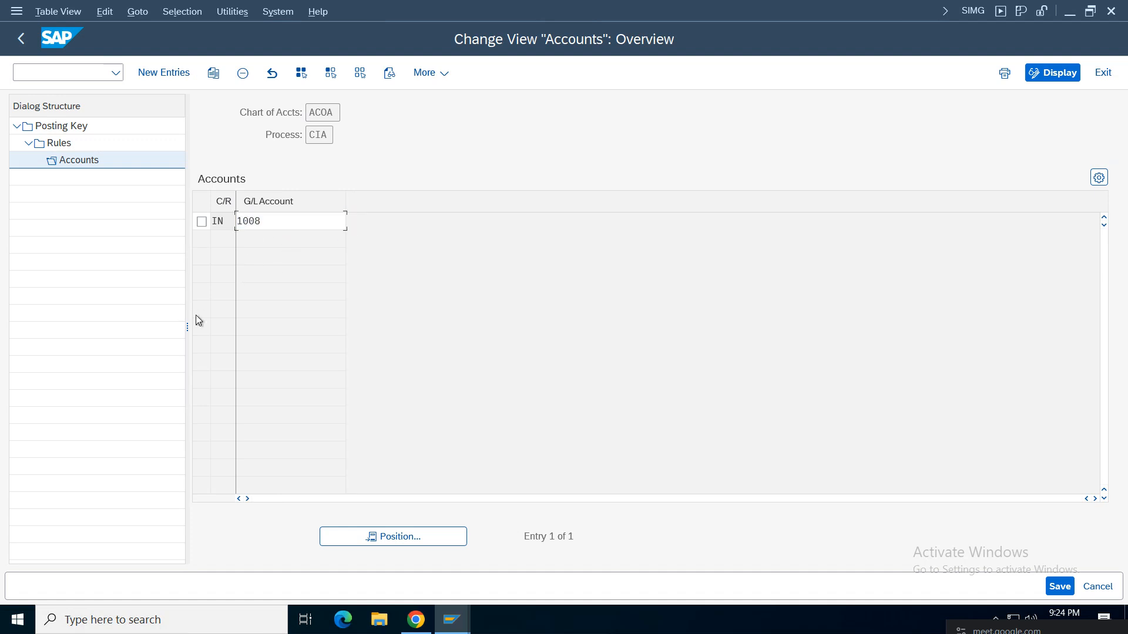
Review the list of G/L accounts in chart of accounts ACOA sorted by number, and return to the posting key overview.
key(F4)
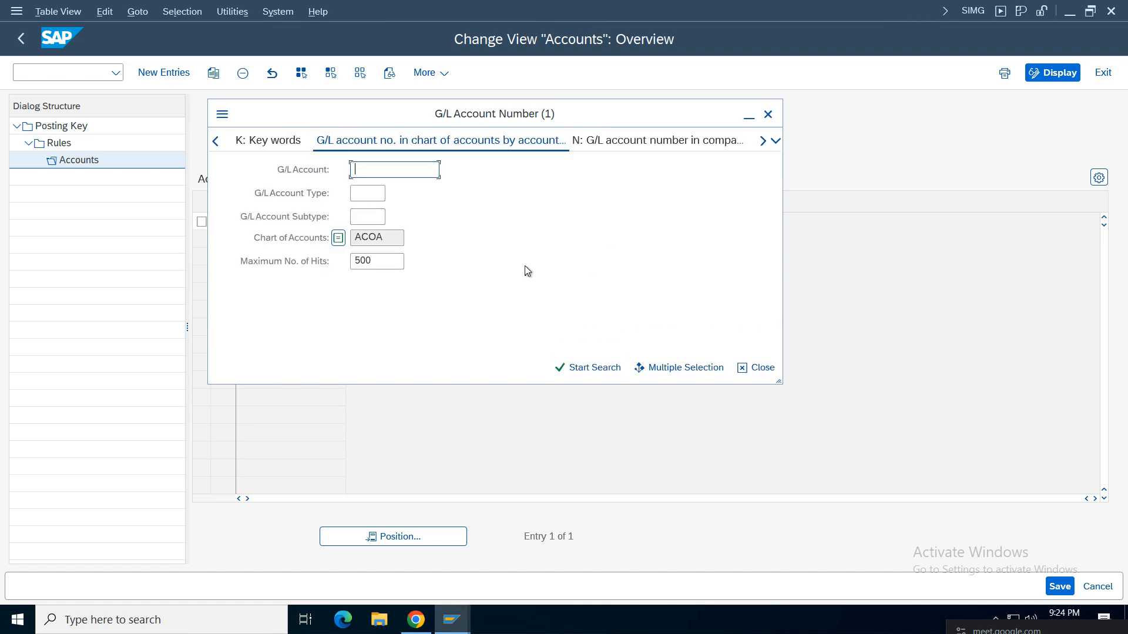
key(Return)
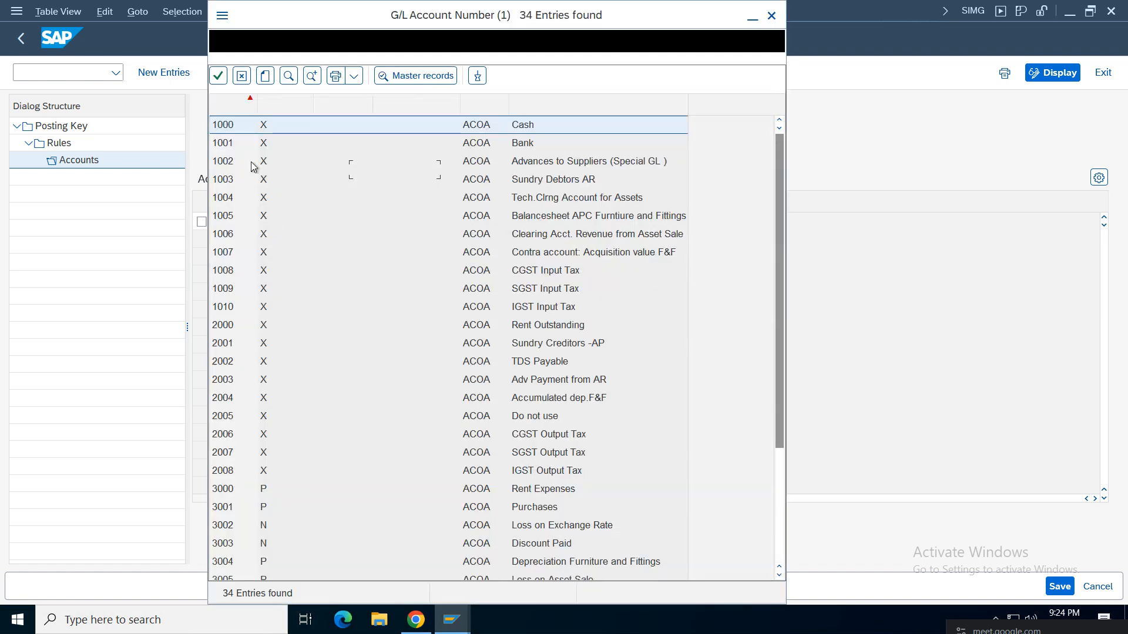
click(226, 111)
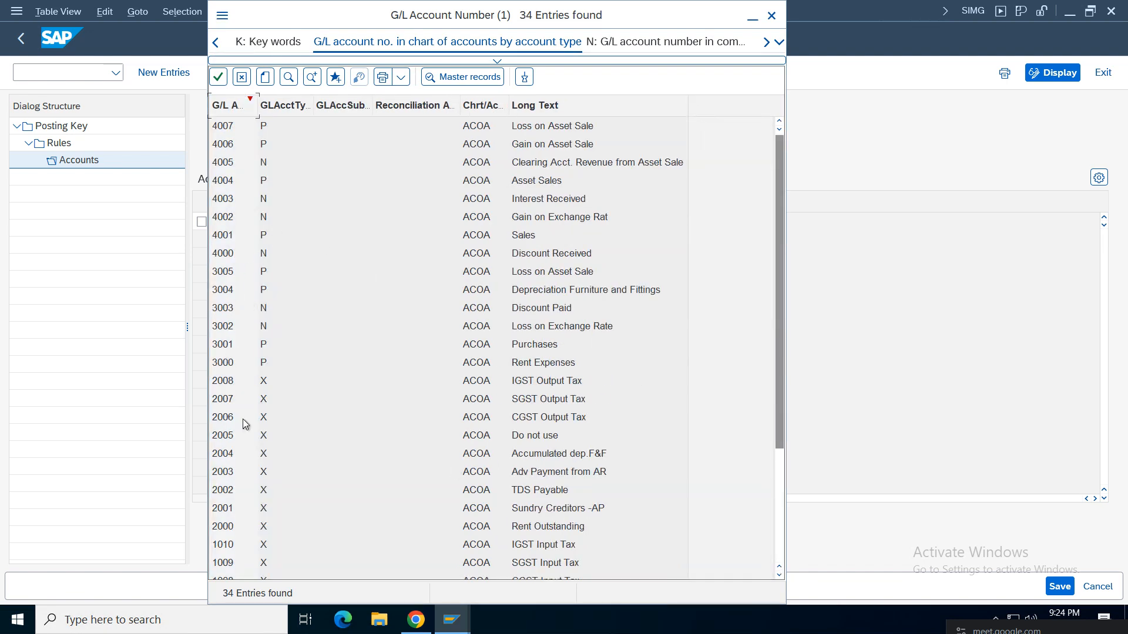
click(217, 104)
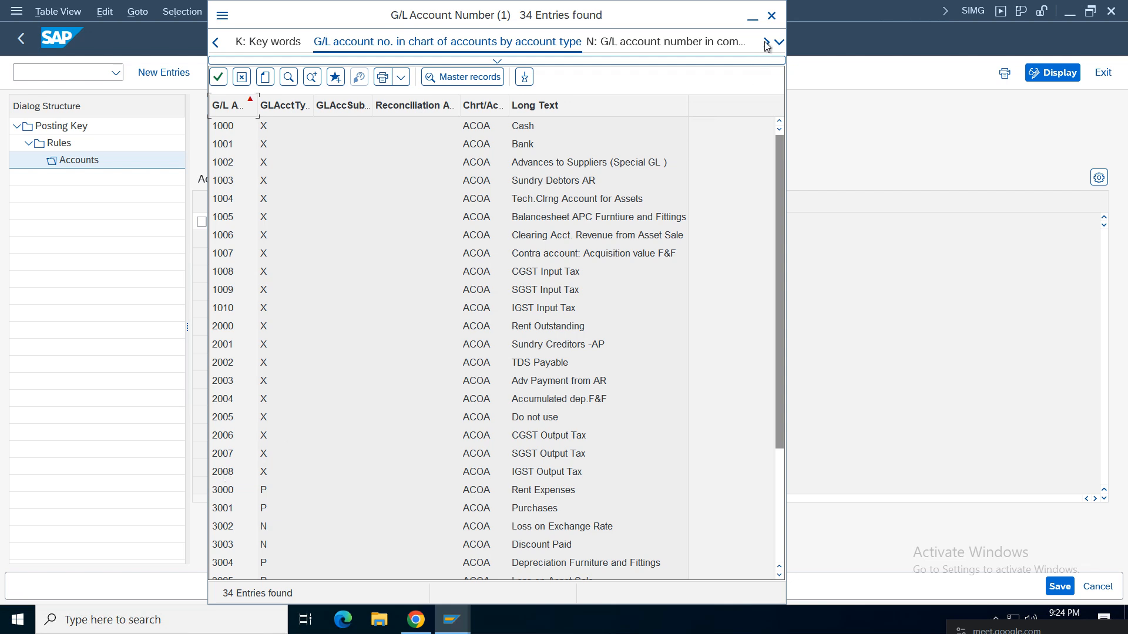
click(771, 14)
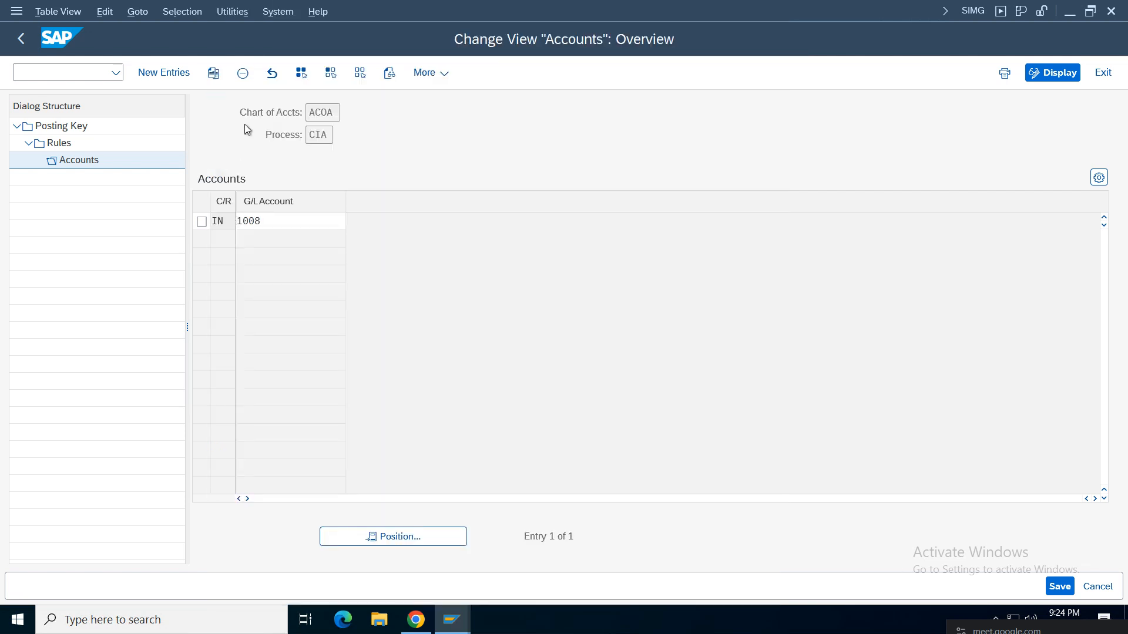
click(21, 40)
click(21, 40)
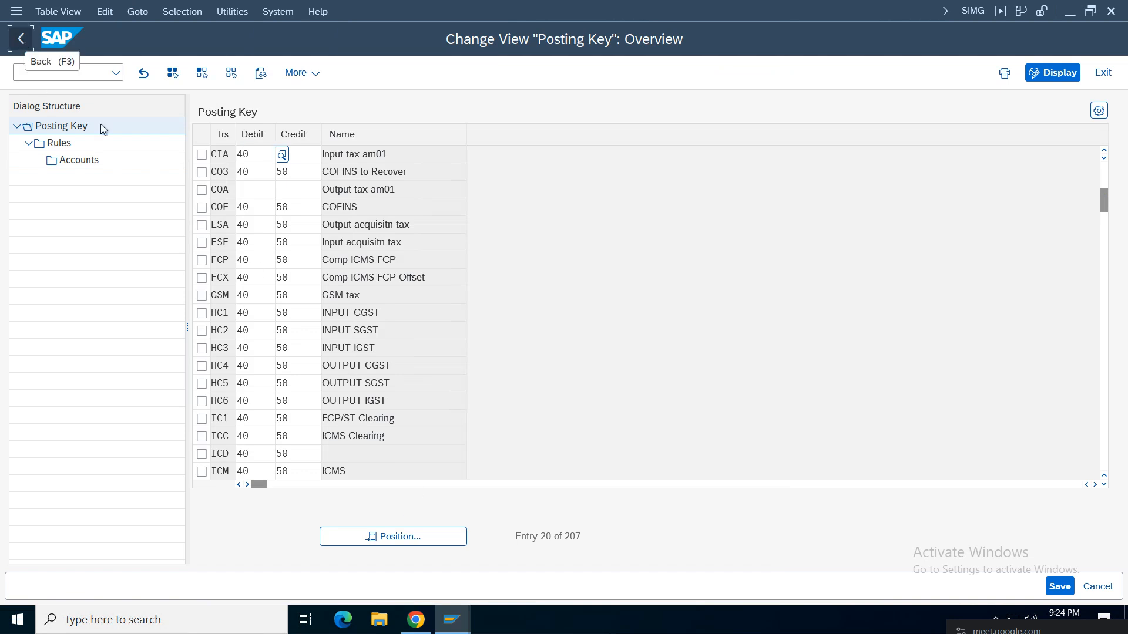
click(21, 39)
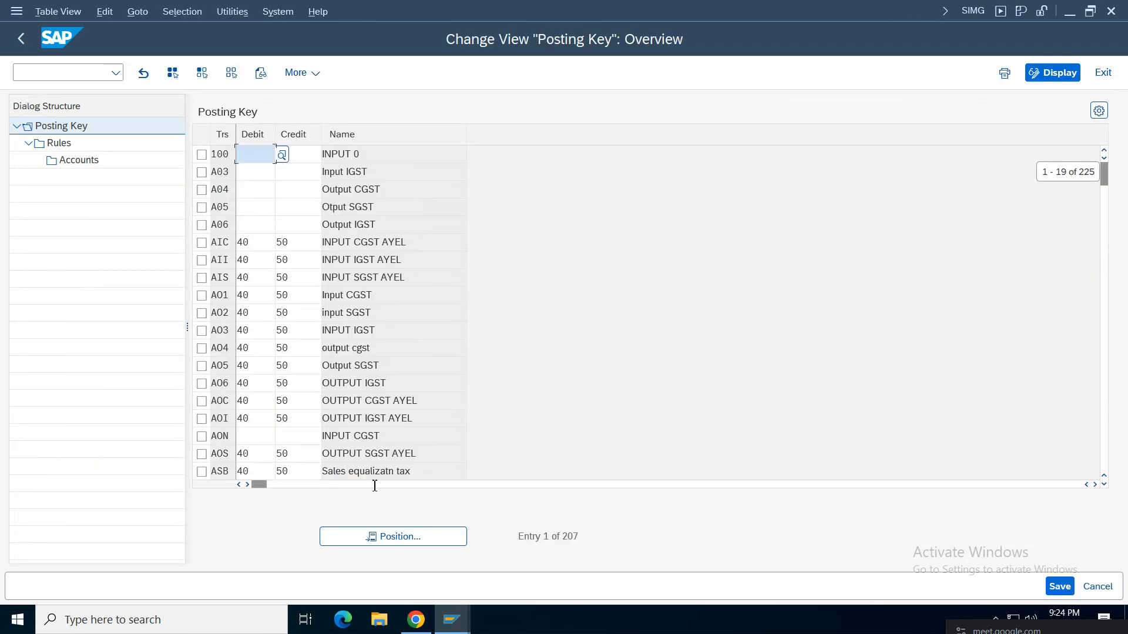
Locate transaction COA and set its debit posting key to 40 and its credit posting key to 50.
click(378, 536)
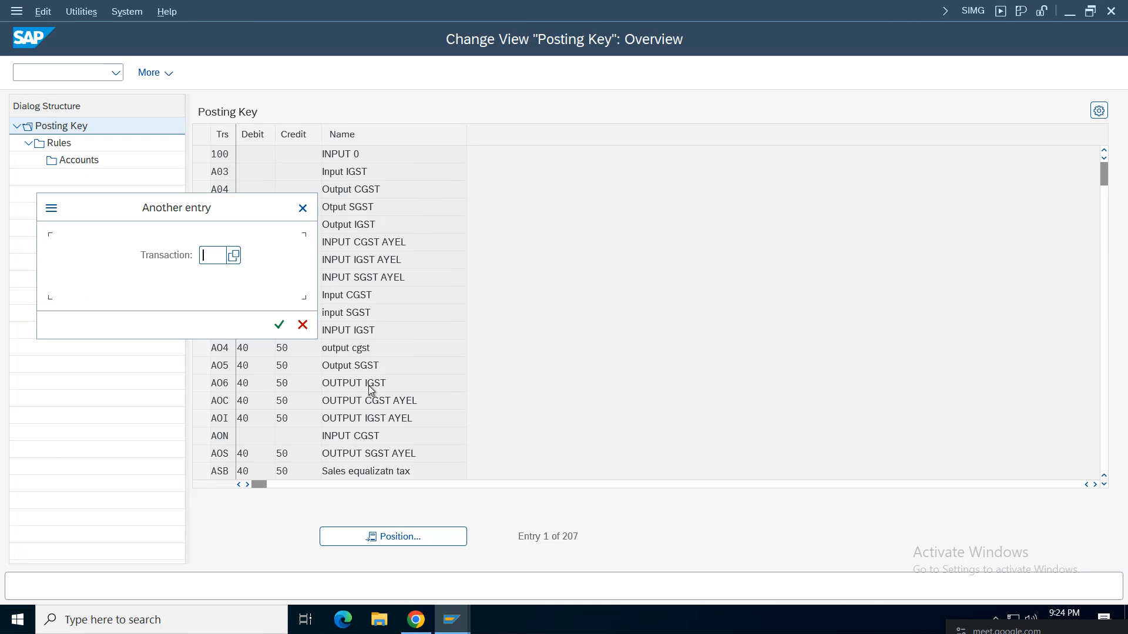
text(c)
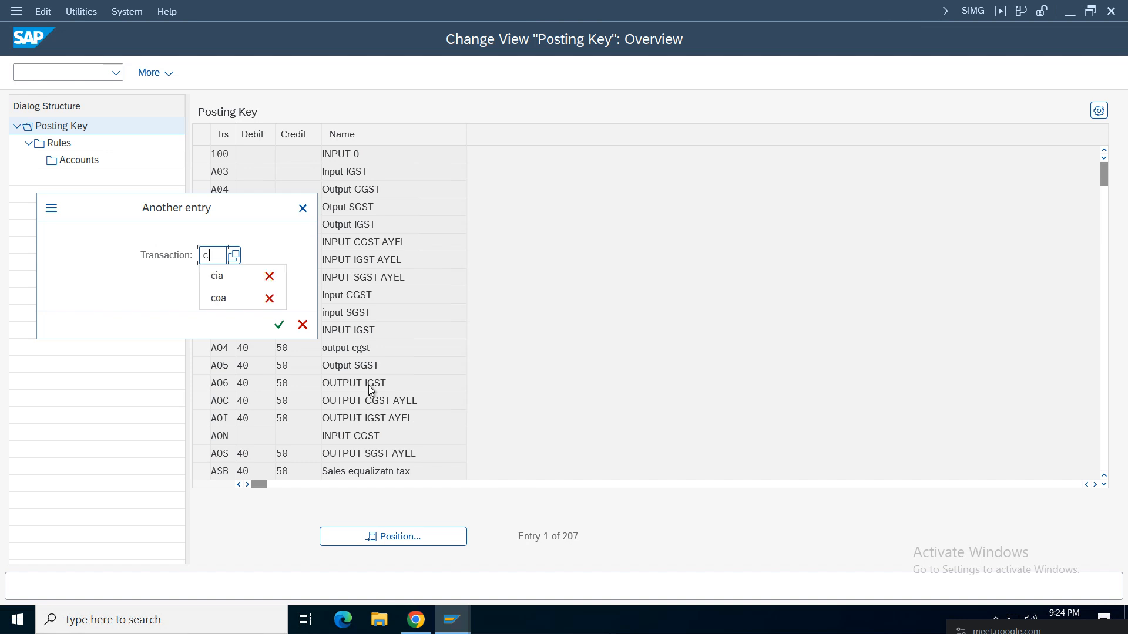
text(oa)
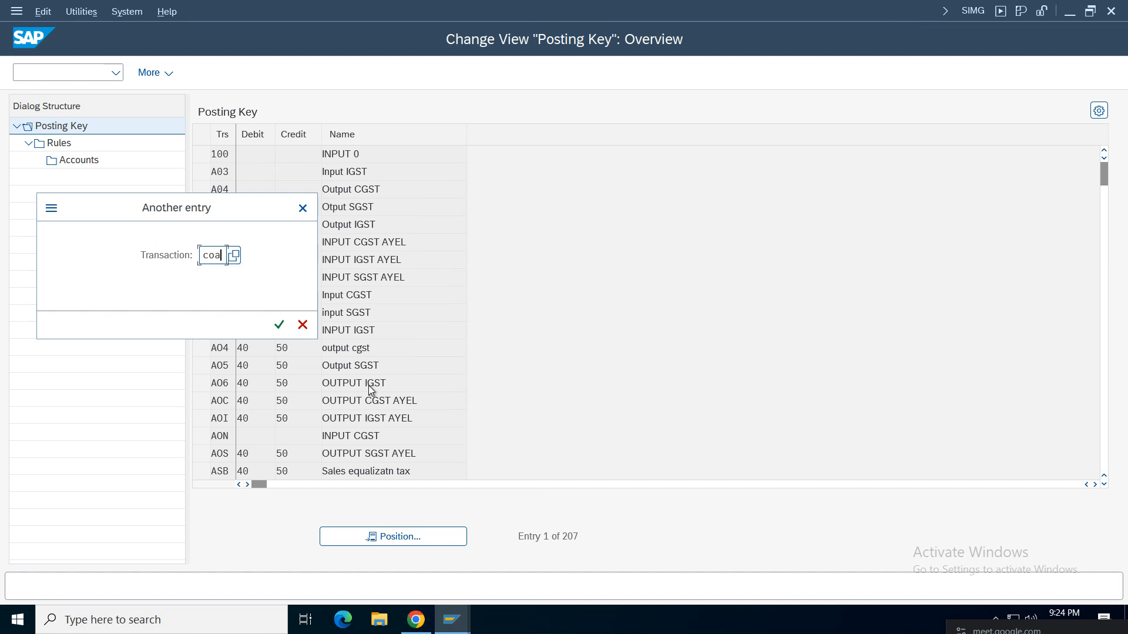
key(Return)
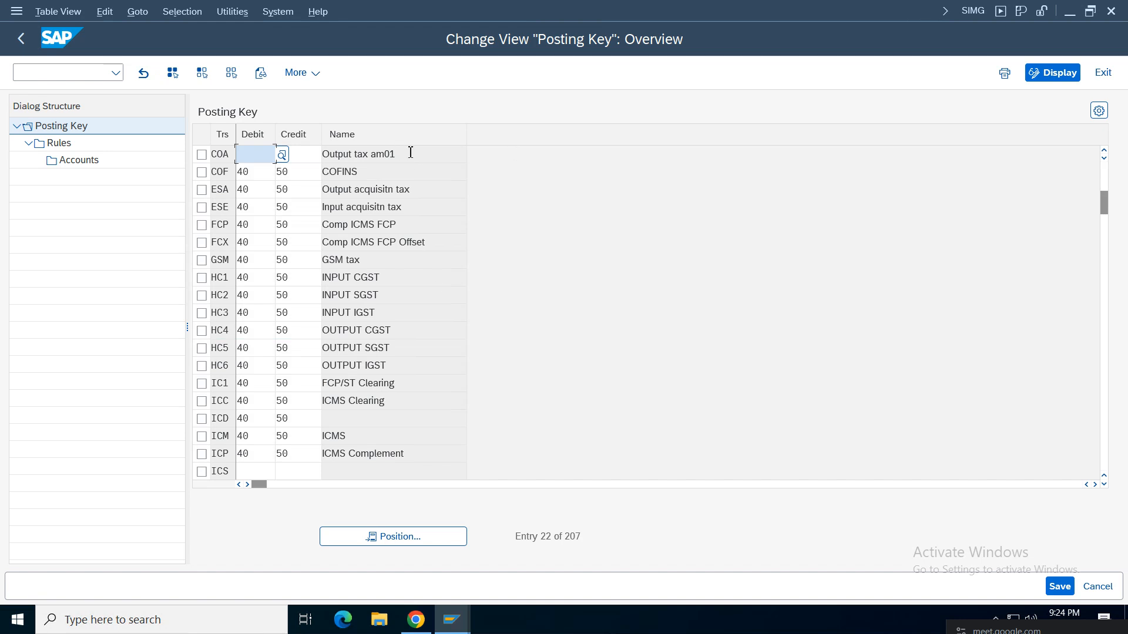
click(410, 153)
double_click(264, 171)
drag(264, 171, 296, 154)
double_click(301, 172)
Create a rule entry for transaction COA with chart of accounts ACOA and select that entry.
click(200, 155)
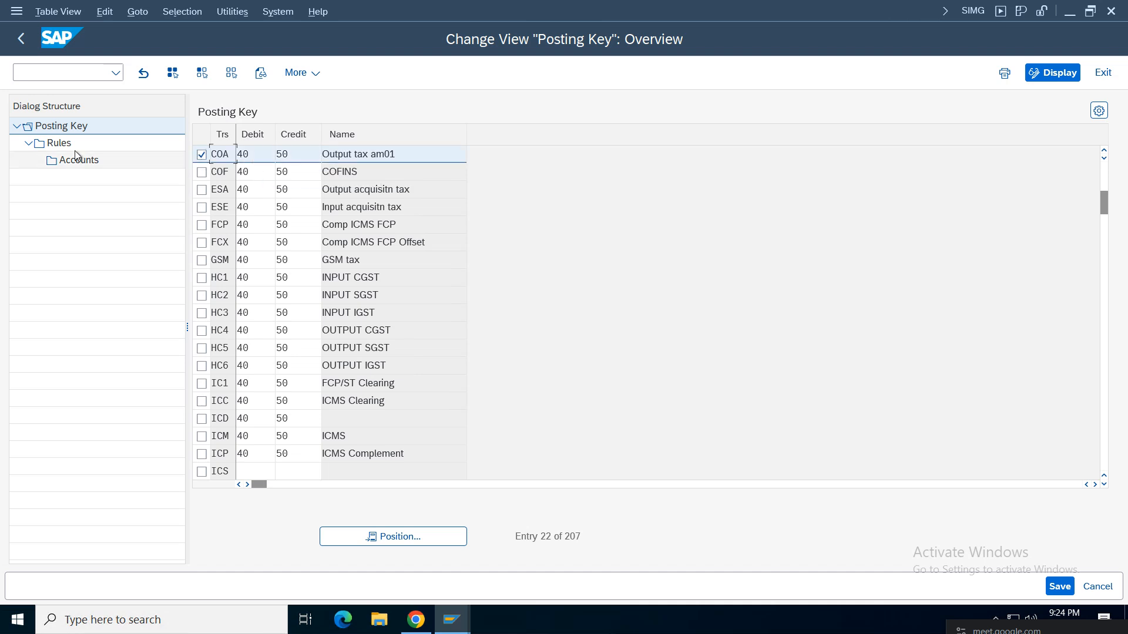
click(56, 145)
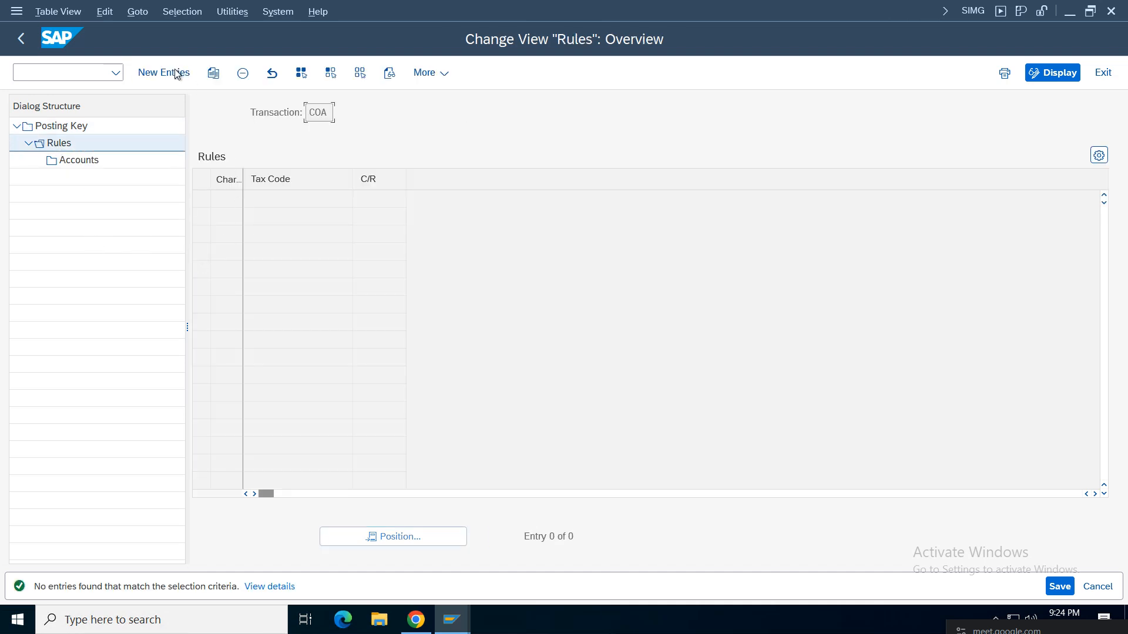
click(176, 74)
click(223, 200)
click(226, 218)
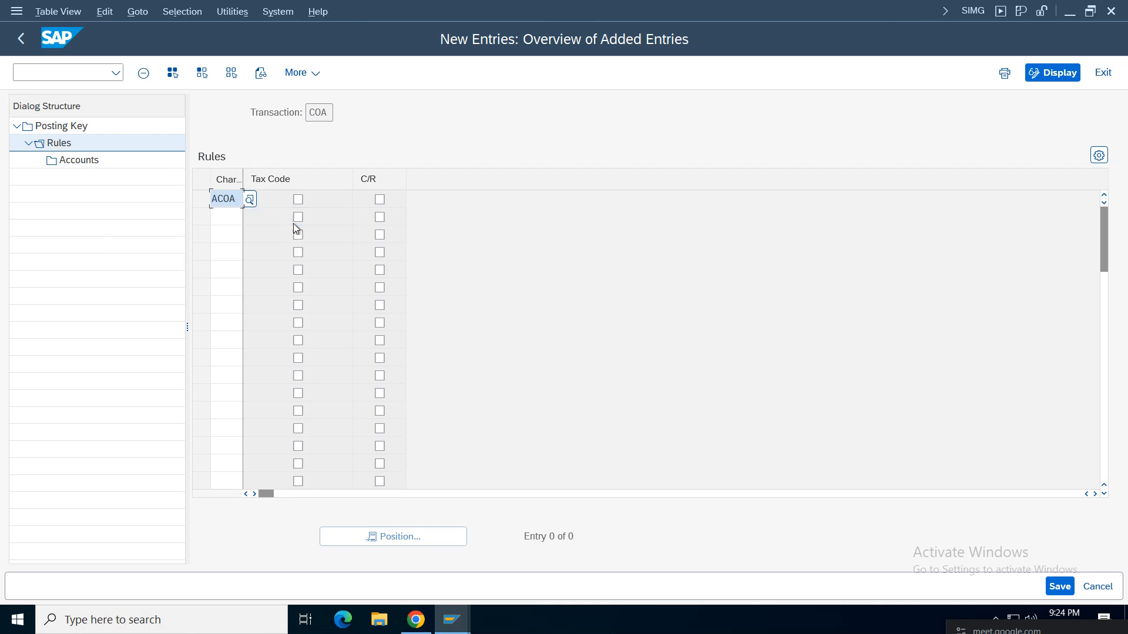
click(386, 196)
key(Return)
click(201, 199)
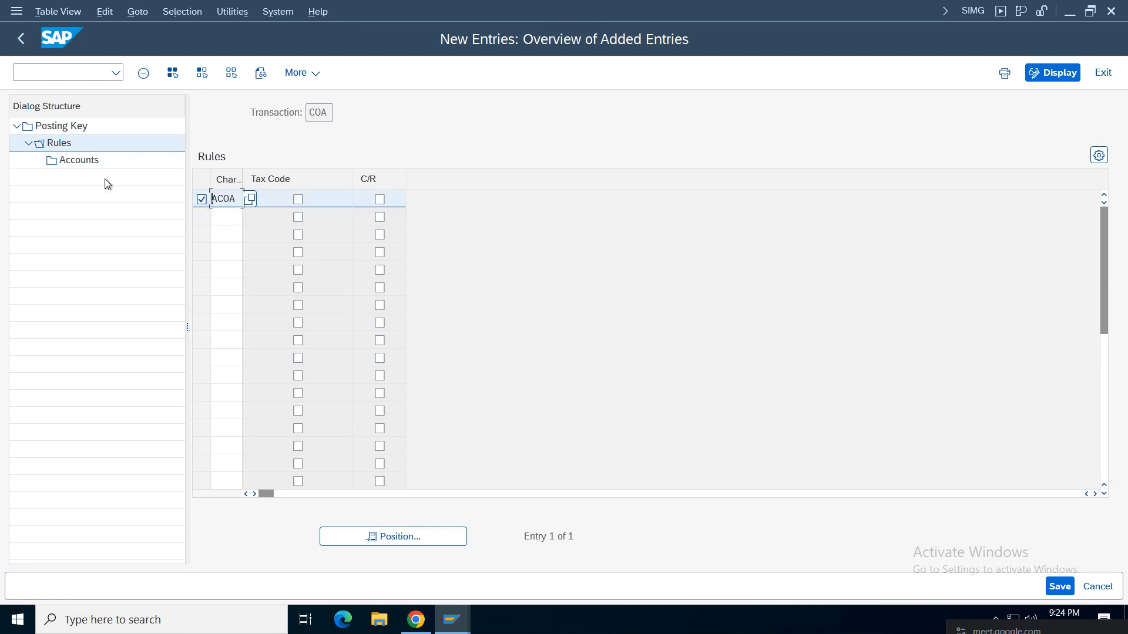
Add a new account entry for the COA rule, assigning G/L account 2006 (CGST Output Tax).
double_click(79, 159)
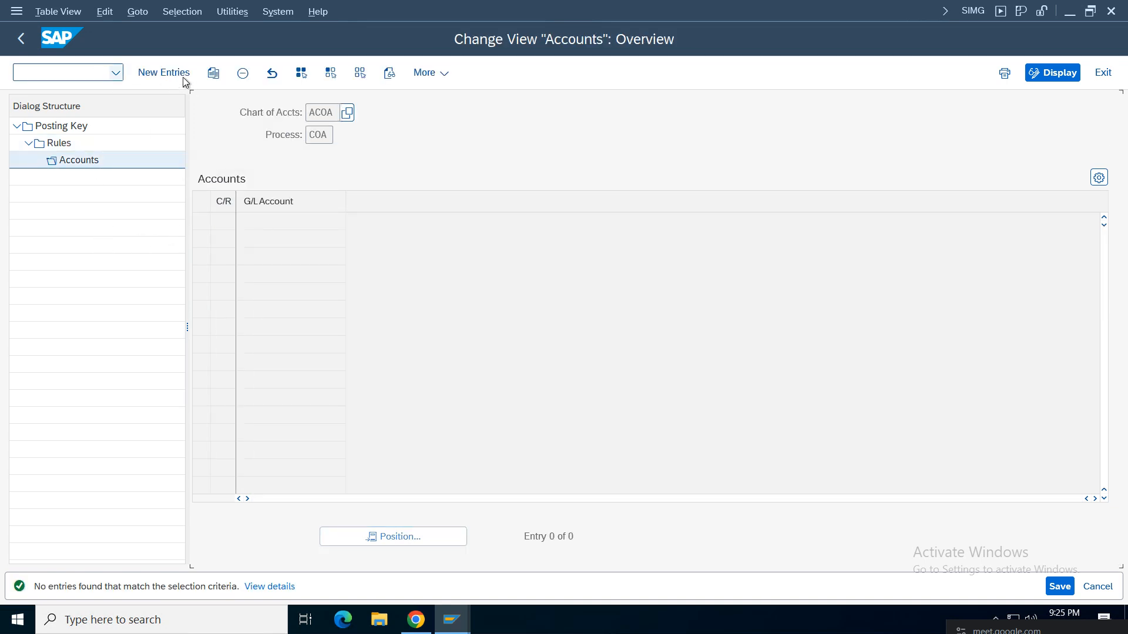
click(164, 72)
click(292, 222)
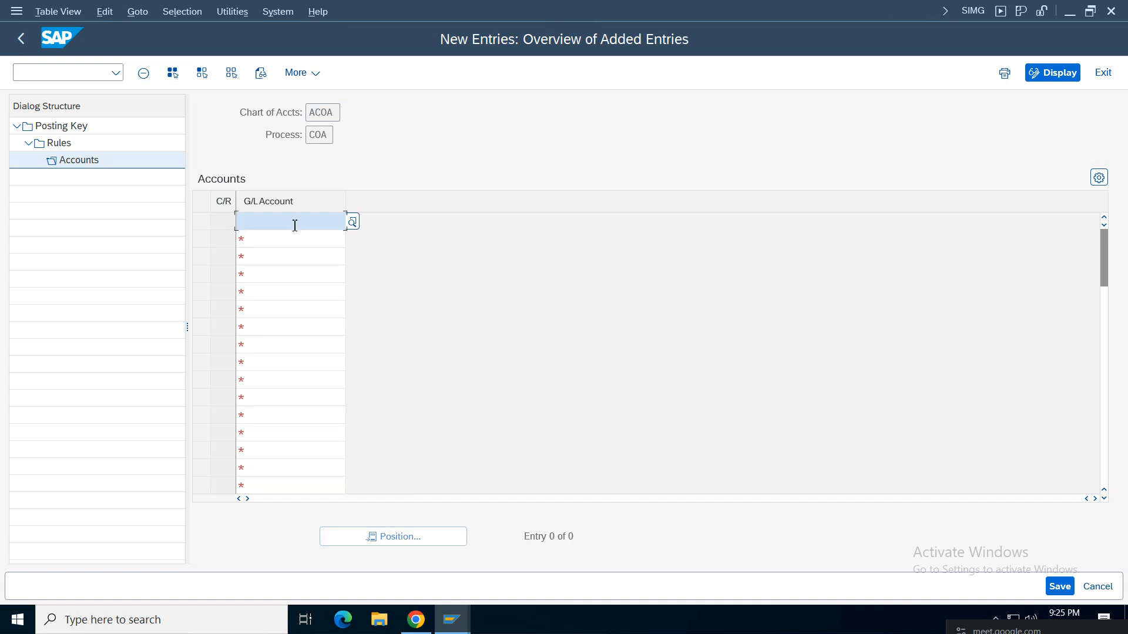
click(352, 222)
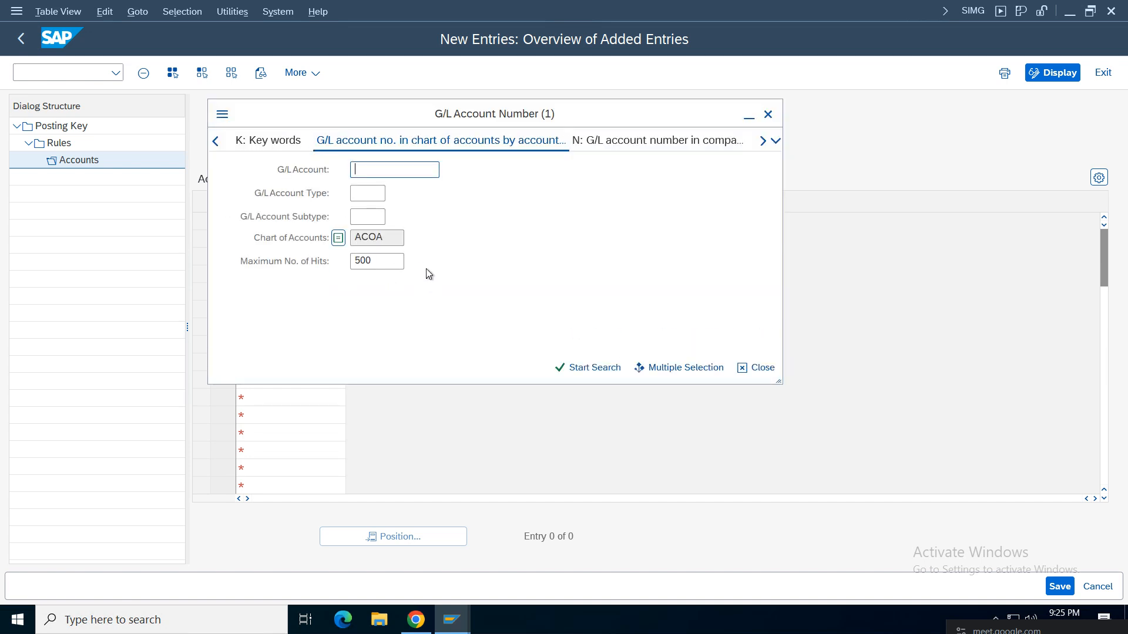
key(Return)
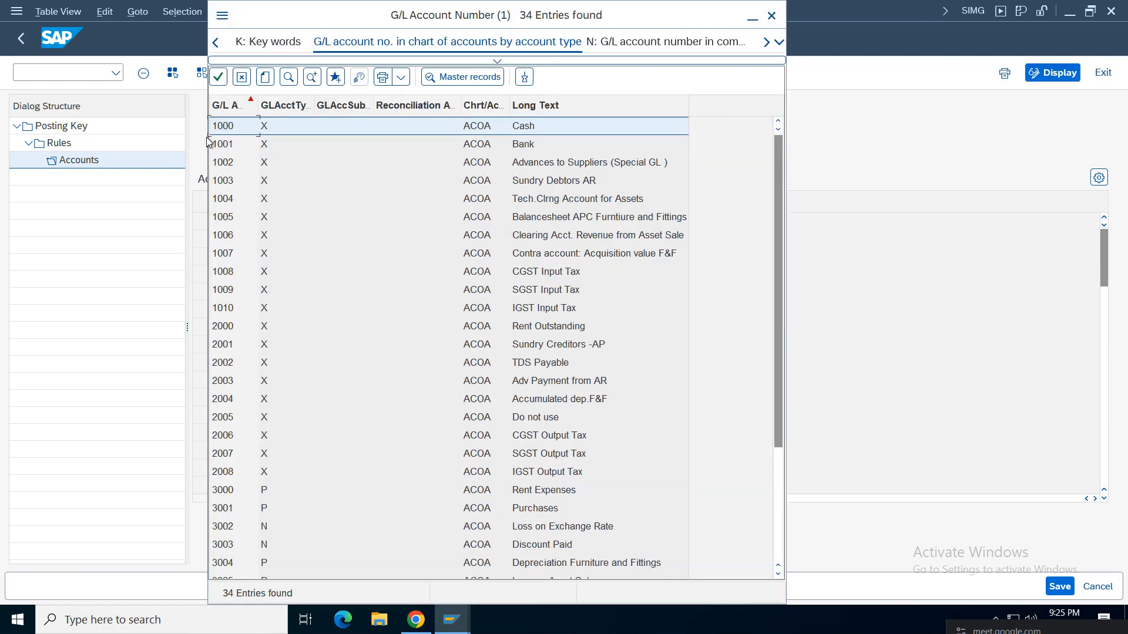
click(241, 109)
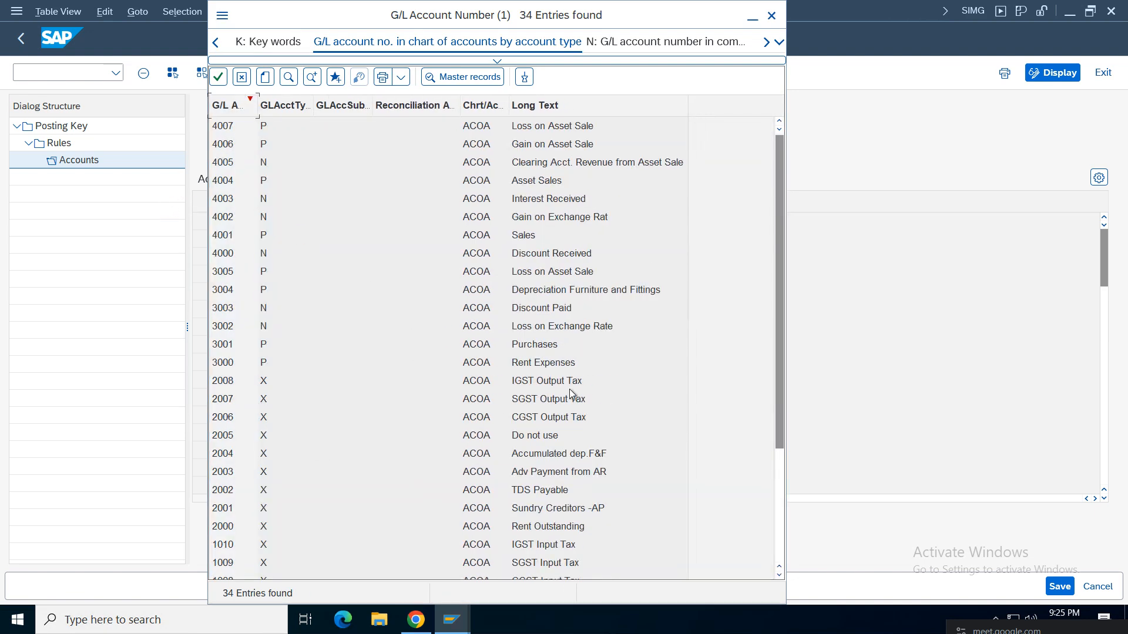
click(230, 419)
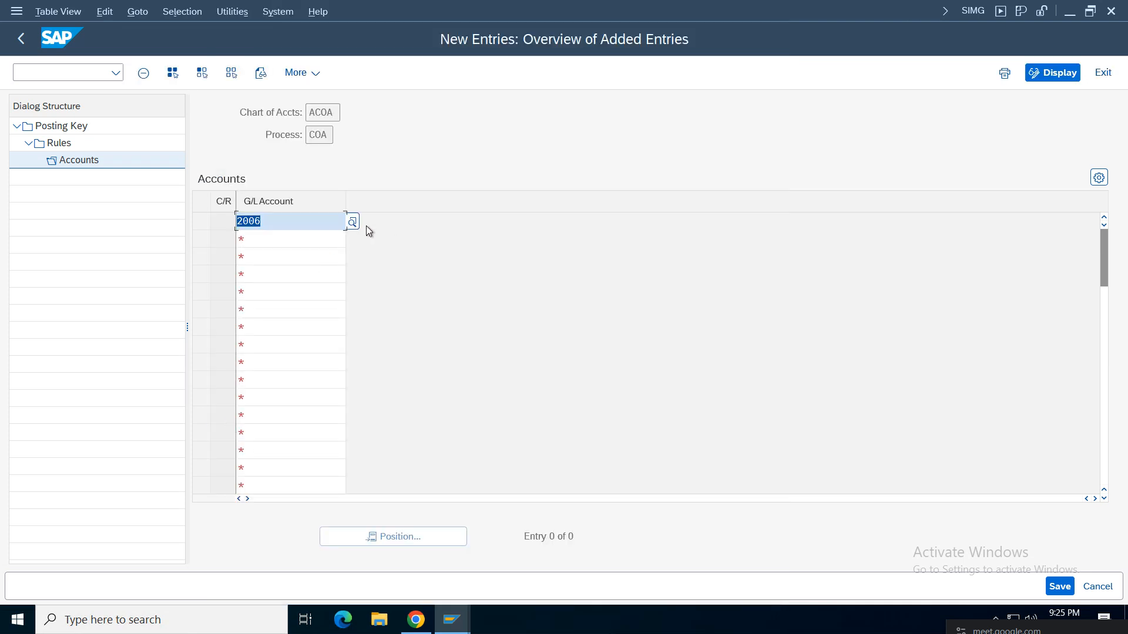
Save the COA settings to the Amazon Group customizing request and return to the posting key overview.
key(ctrl+s)
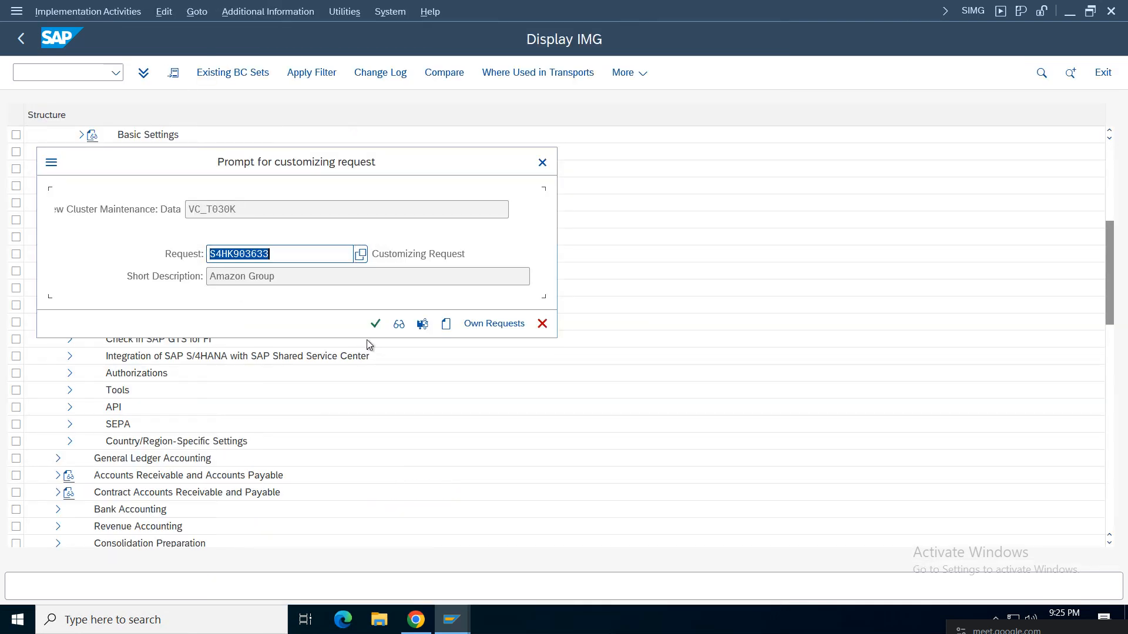
key(Return)
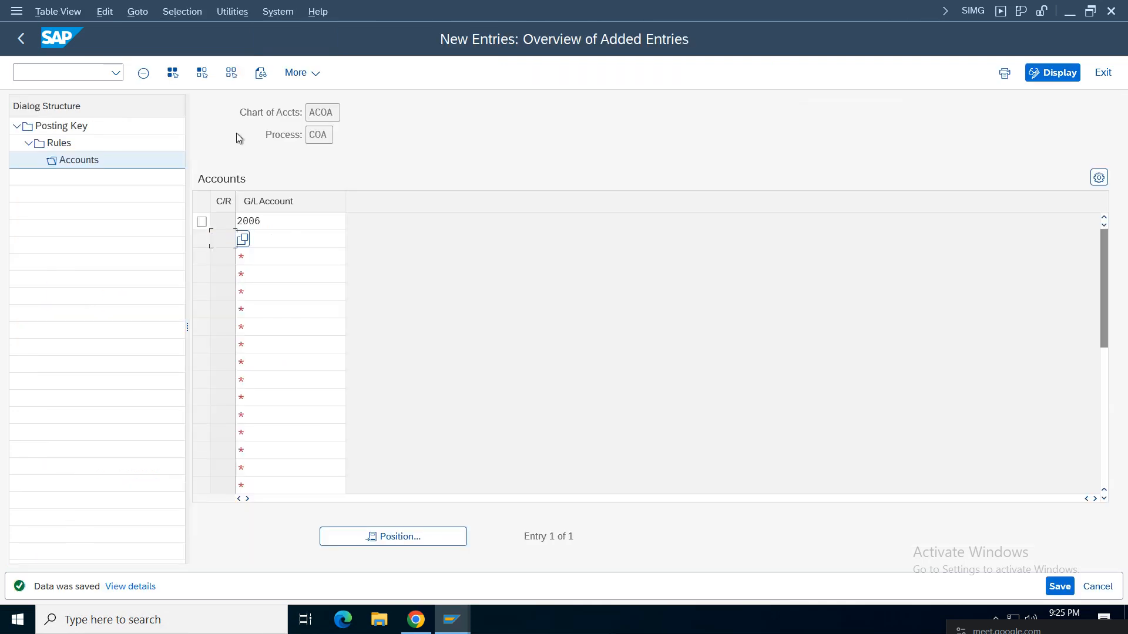
click(30, 42)
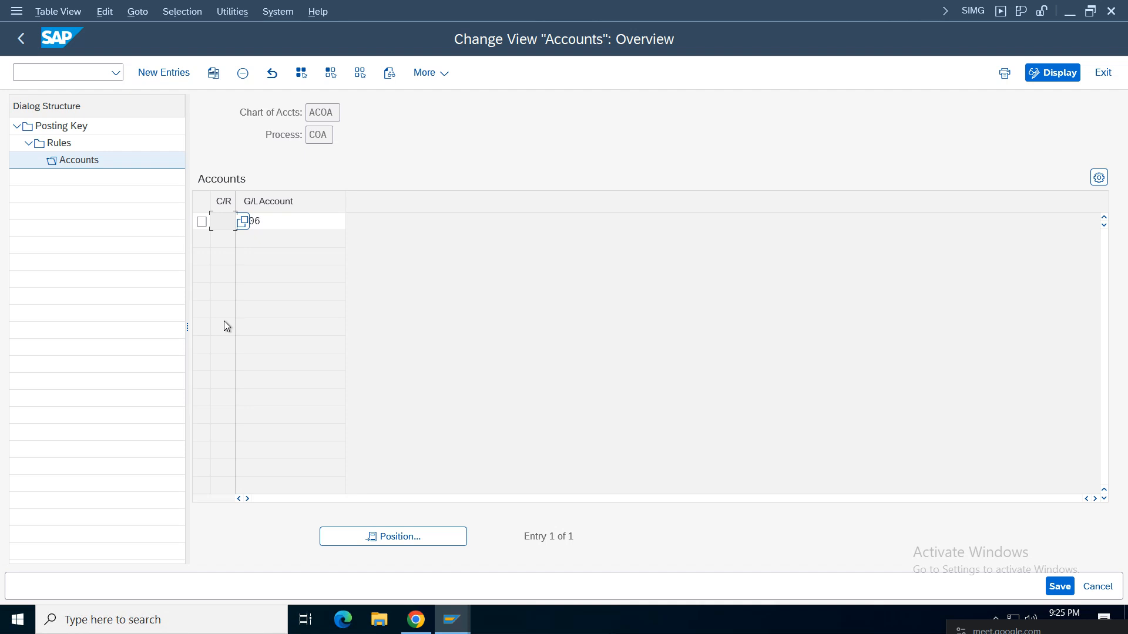
click(21, 39)
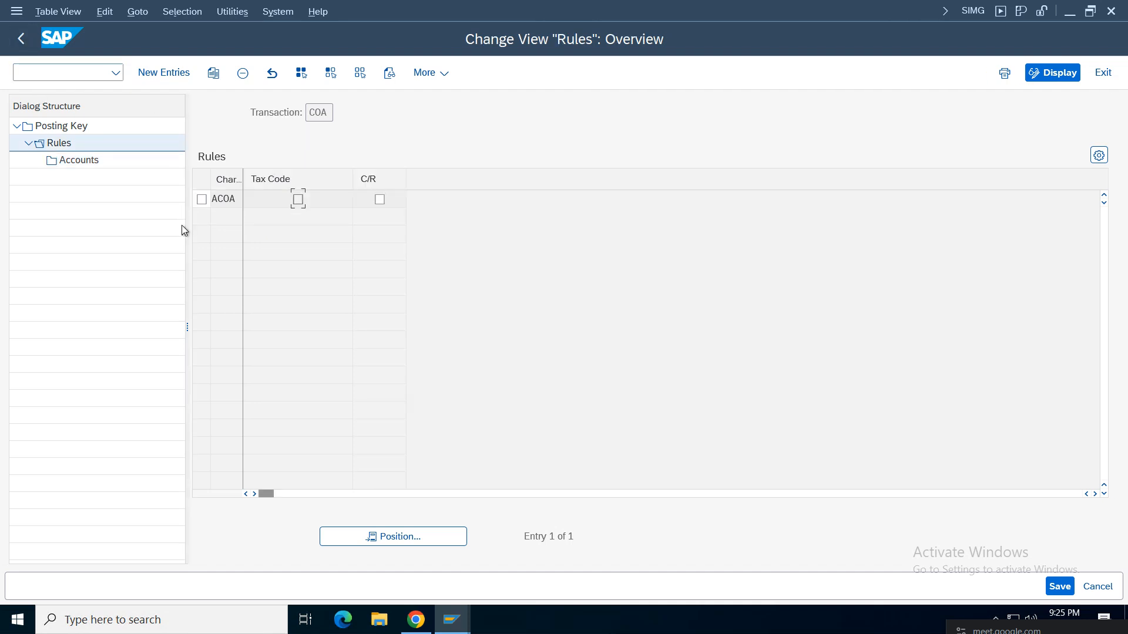
click(22, 39)
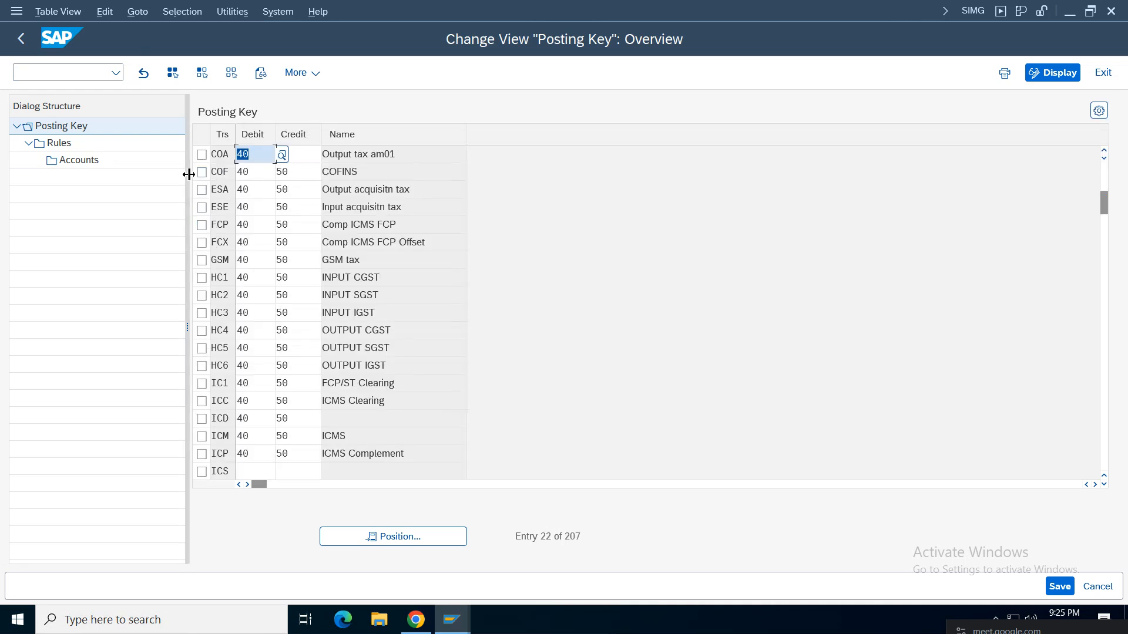
Locate transaction SOA and set its debit posting key to 40 and its credit posting key to 50.
click(386, 536)
text(ICS)
key(Return)
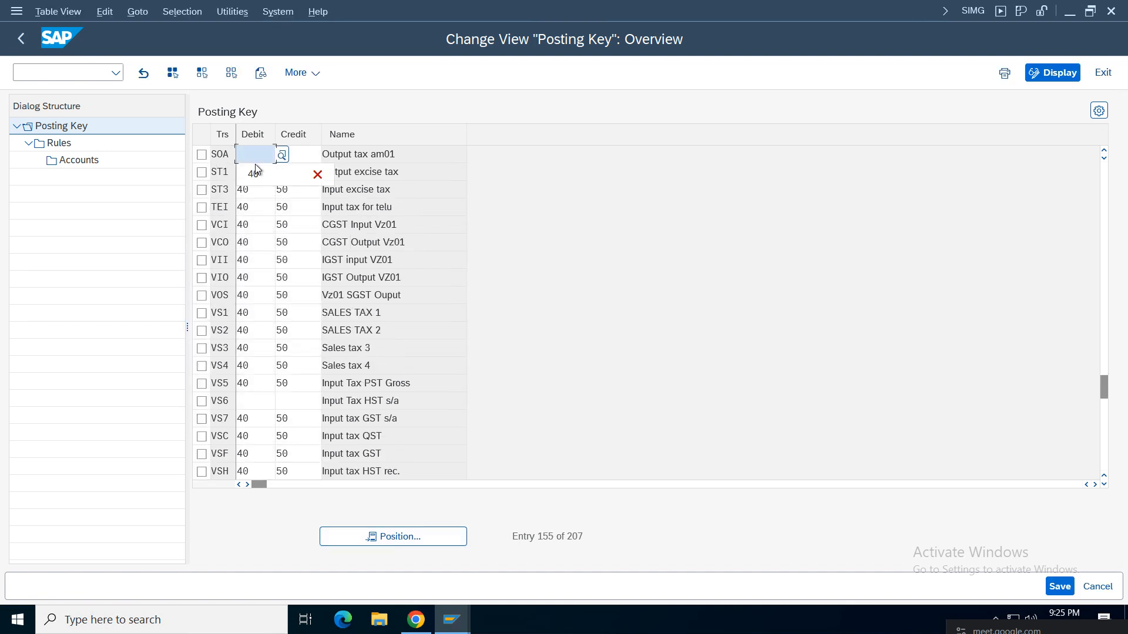
text(40)
click(315, 156)
text(50)
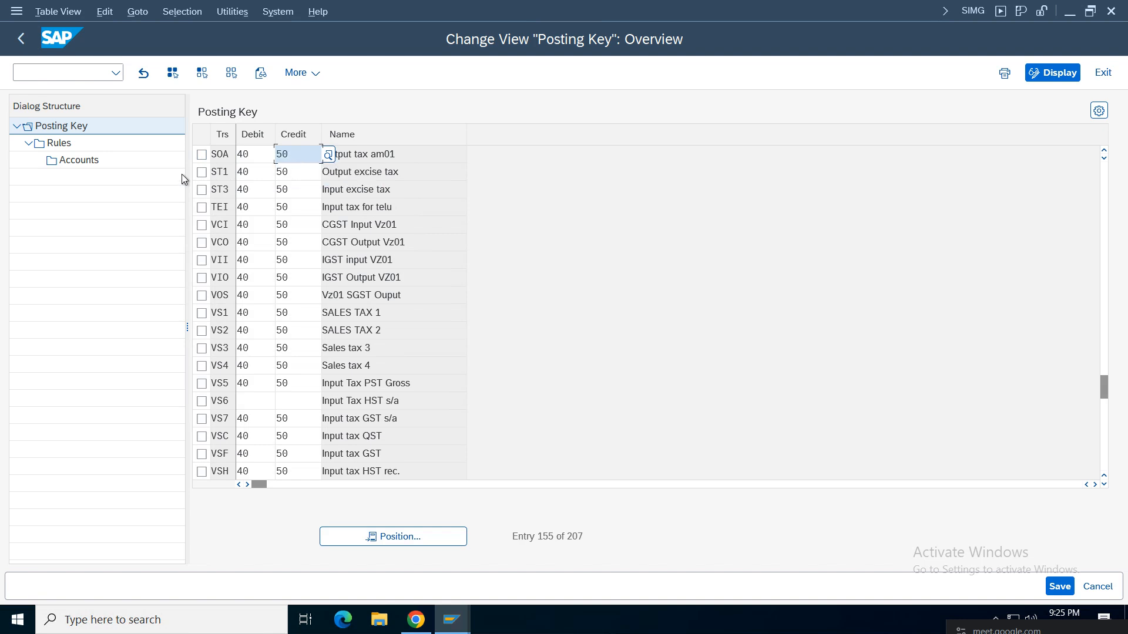
Create a country/region-dependent rule entry for transaction SOA with chart of accounts ACOA and select that entry.
click(201, 154)
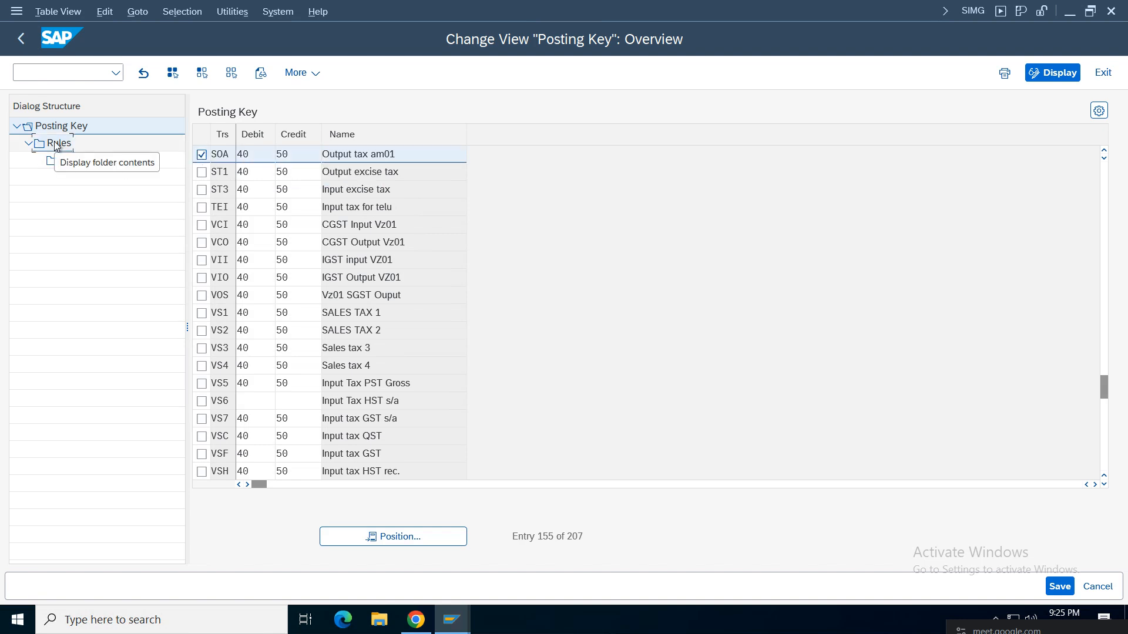
double_click(57, 144)
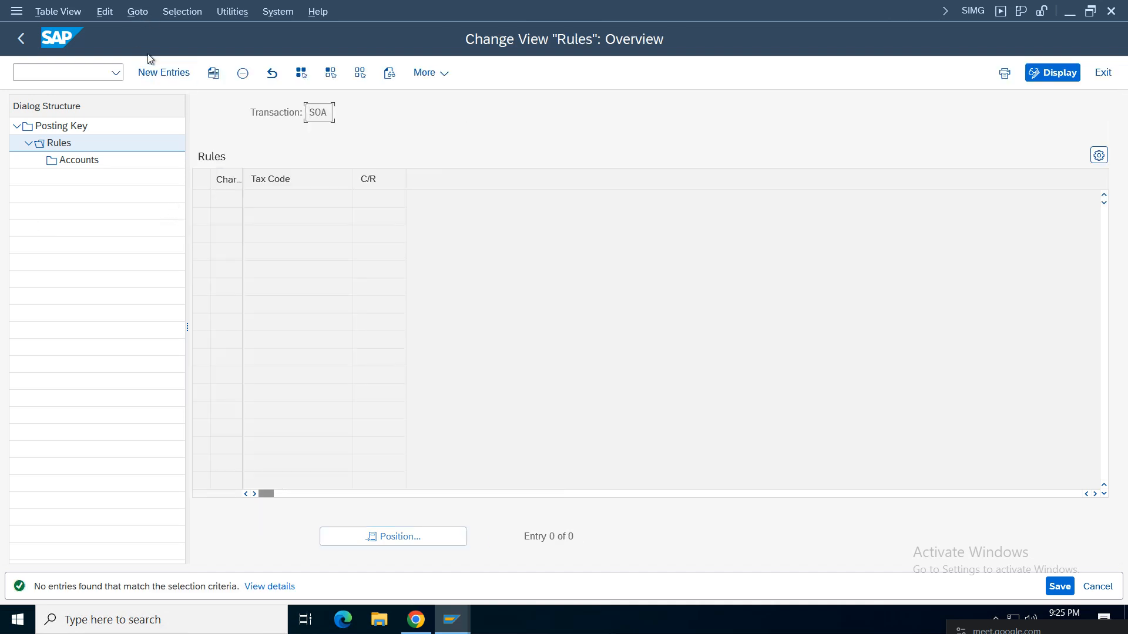
click(164, 72)
click(226, 199)
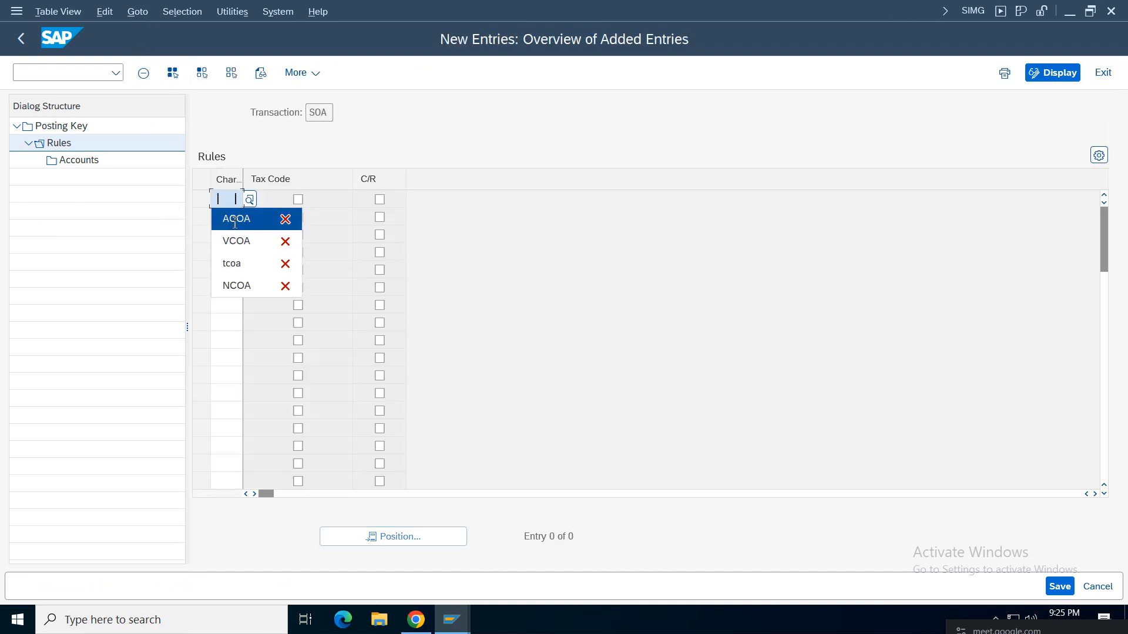
click(230, 218)
double_click(82, 158)
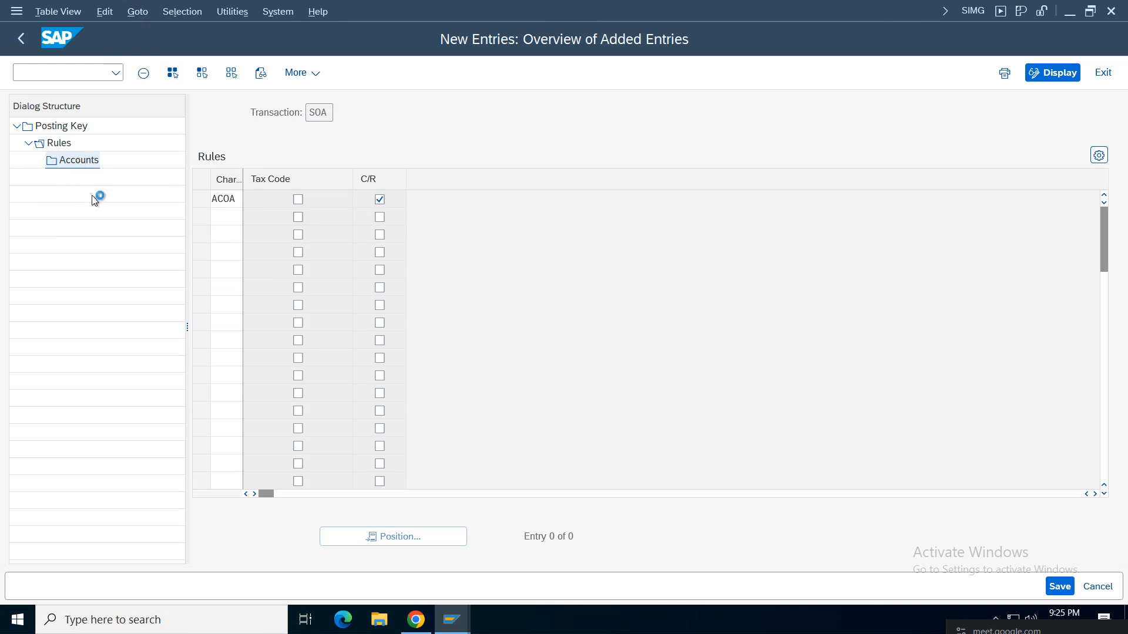
click(201, 199)
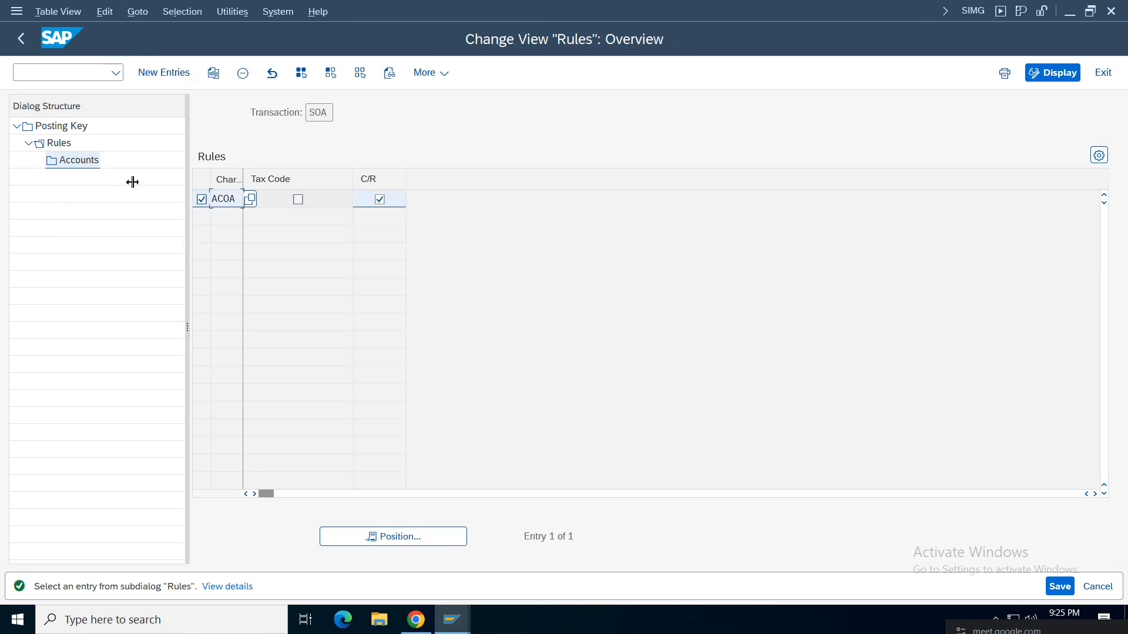
Add an account entry to the SOA rule with country/region IN and G/L account 2007.
double_click(87, 159)
click(164, 72)
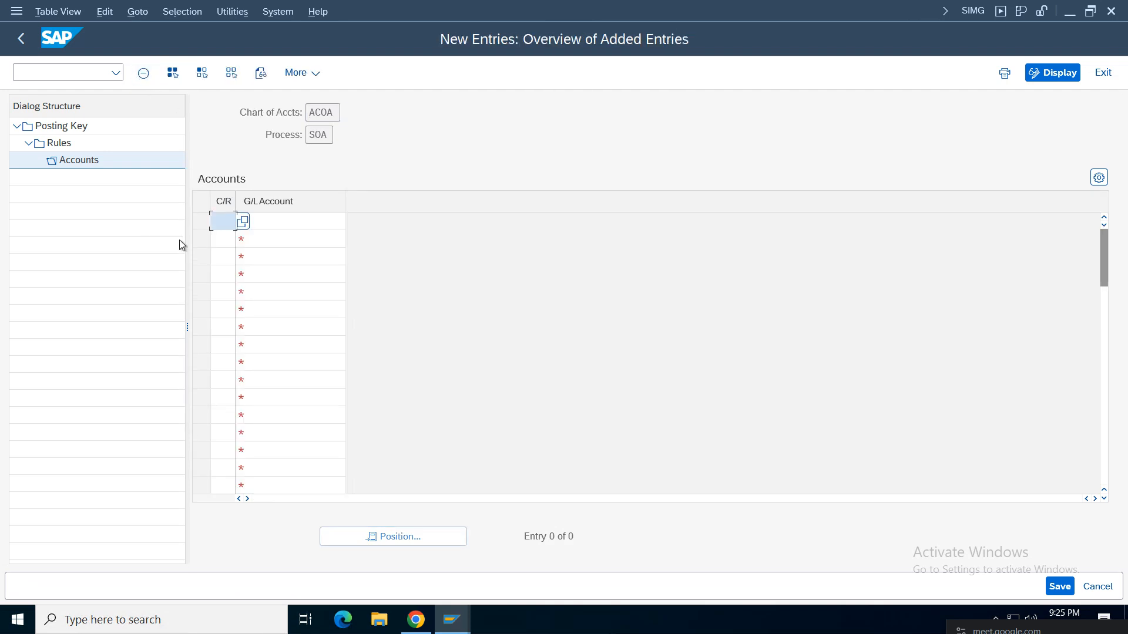
click(222, 222)
click(254, 238)
click(287, 223)
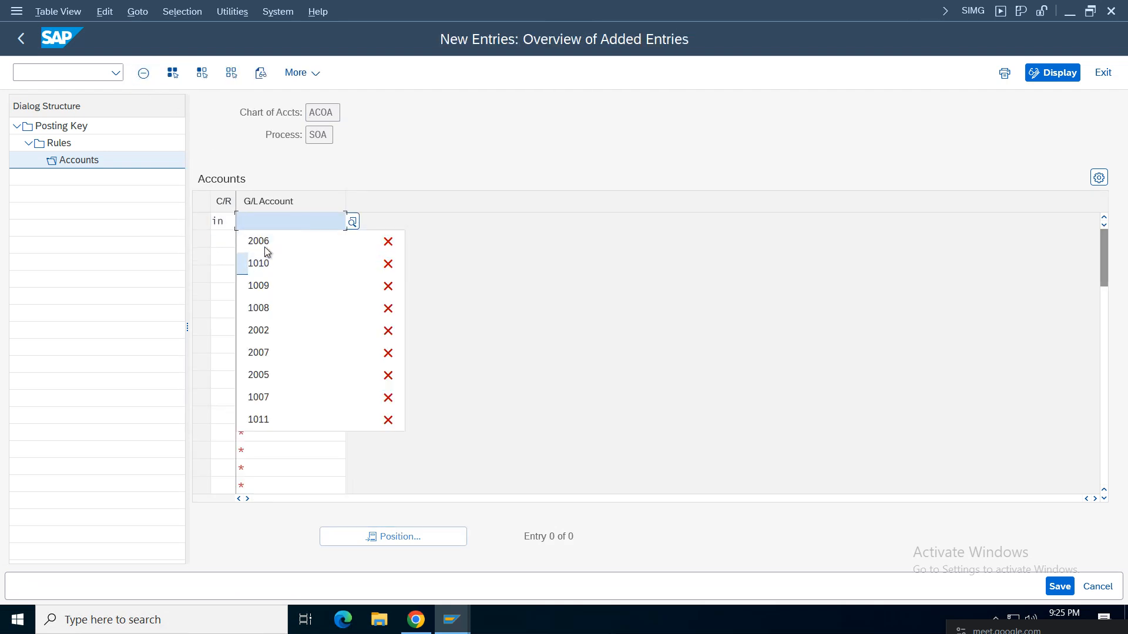
click(270, 240)
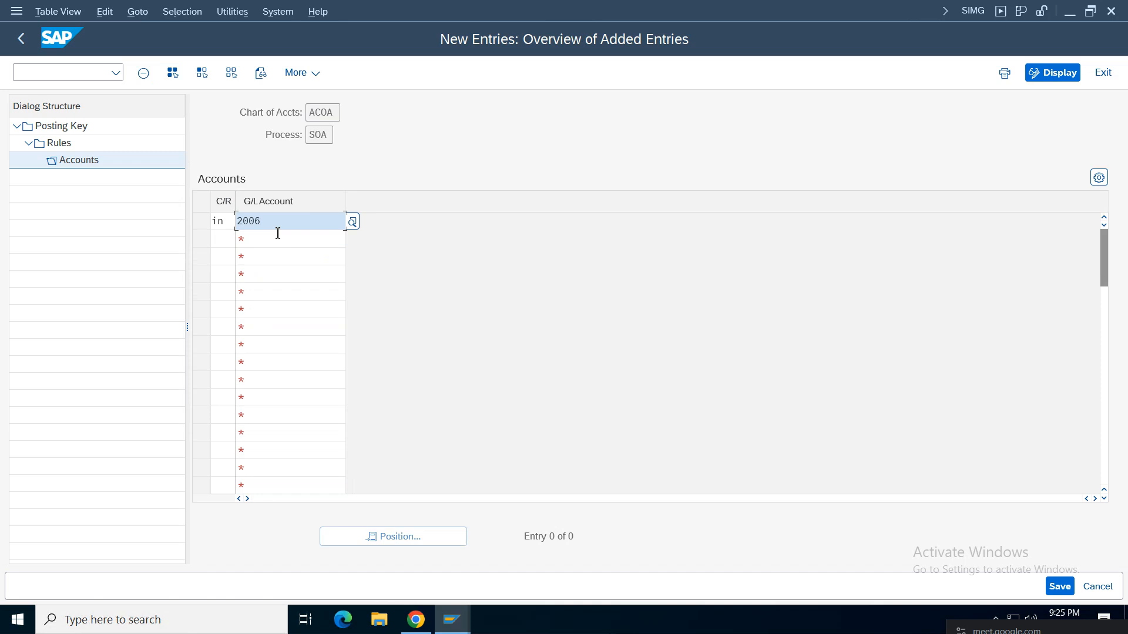
key(BackSpace)
key(Return)
Save the SOA account assignment and return to the posting key overview.
click(1066, 587)
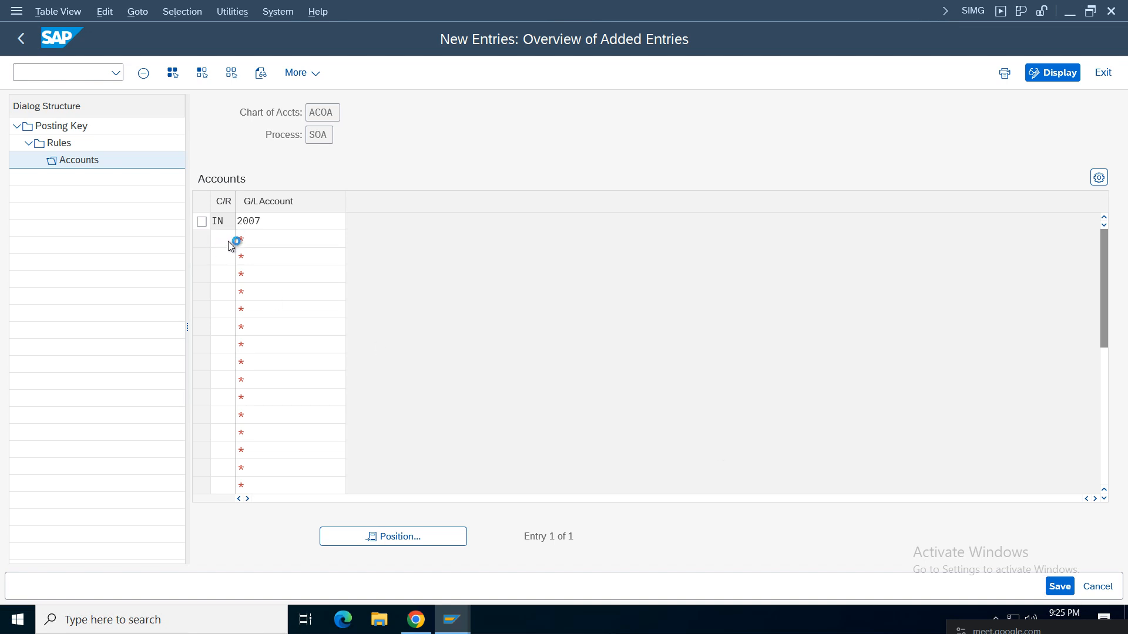
click(21, 38)
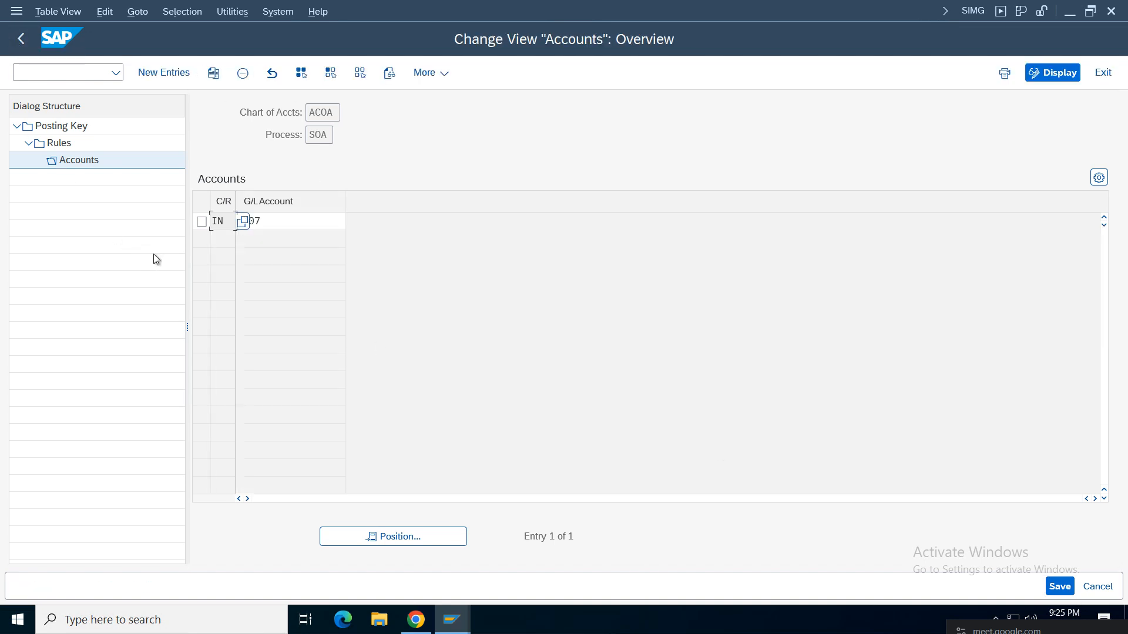
click(20, 41)
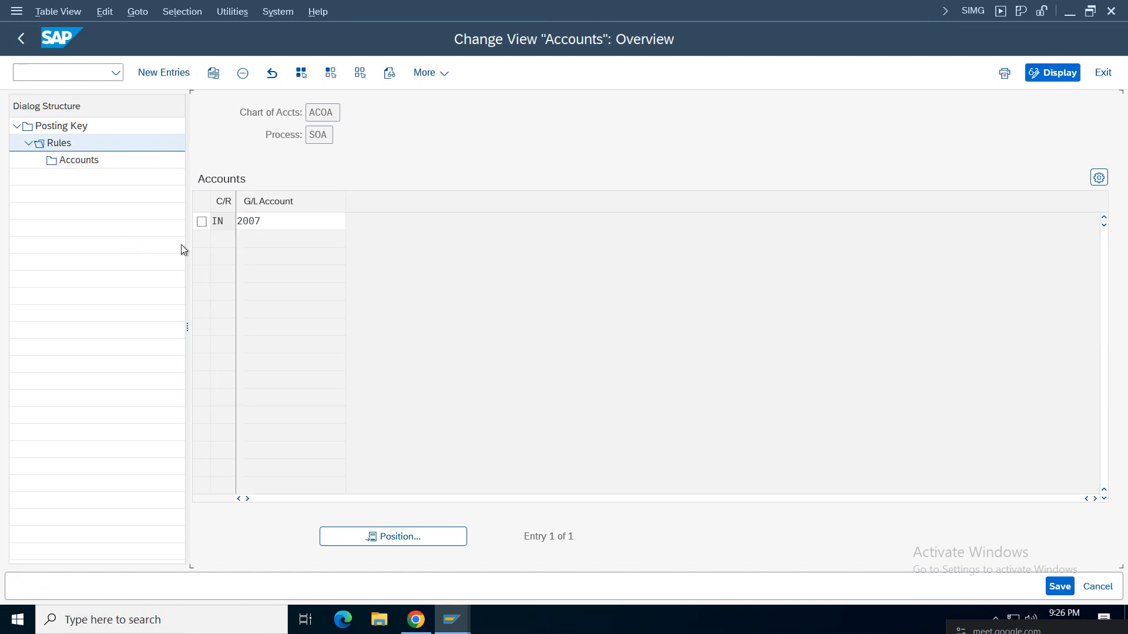
click(21, 38)
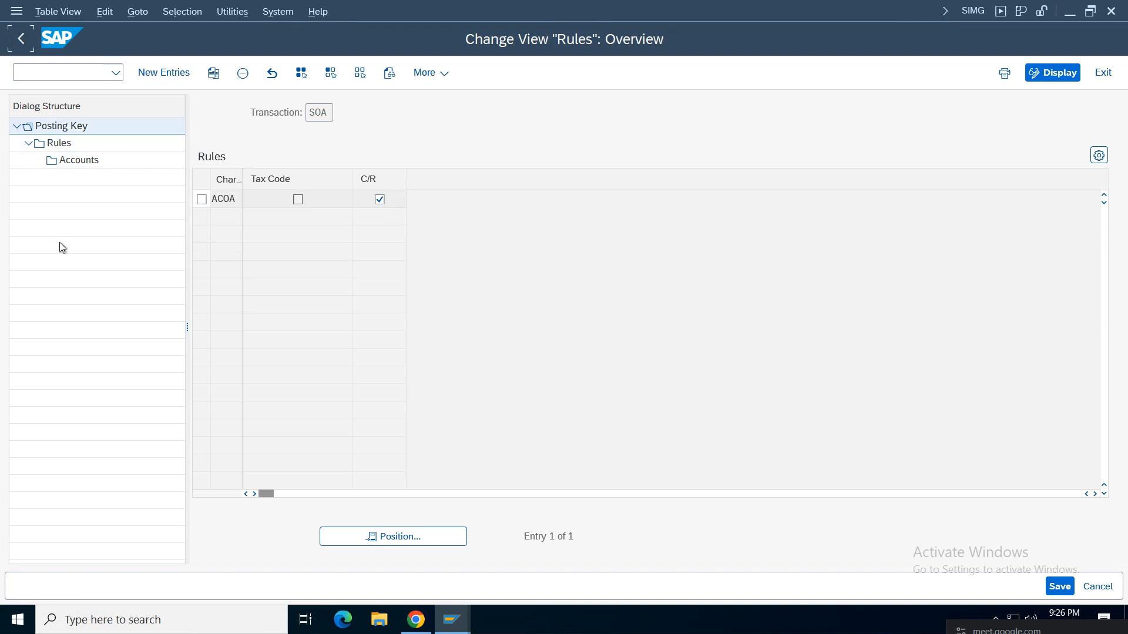
Locate transaction IOA and set its debit posting key to 40 and its credit posting key to 50.
click(424, 542)
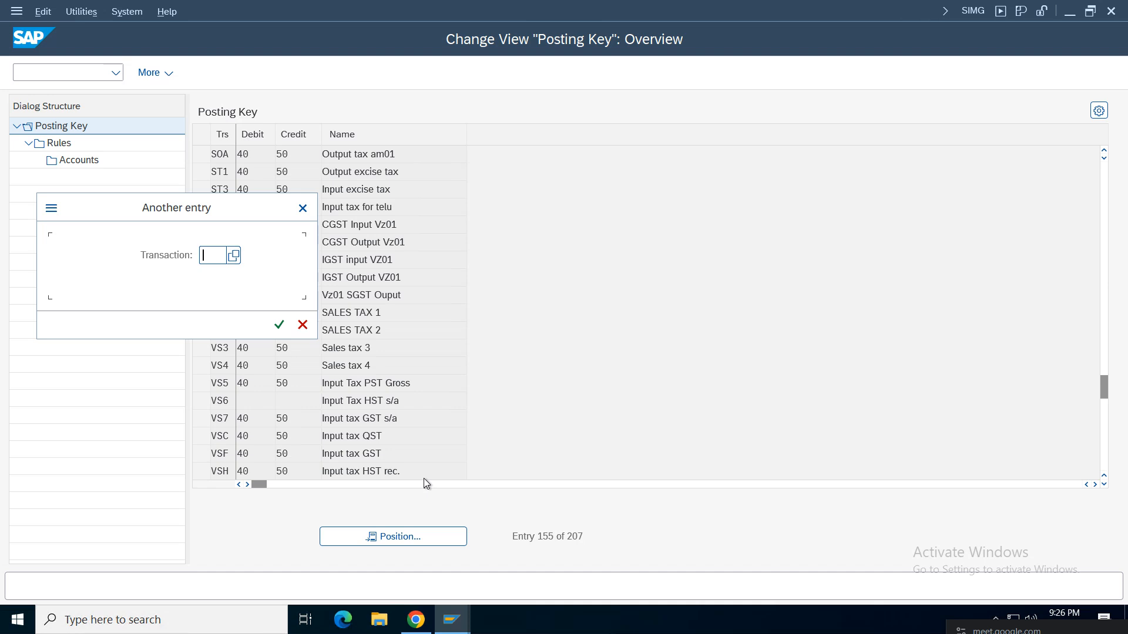
text(ioa)
key(Return)
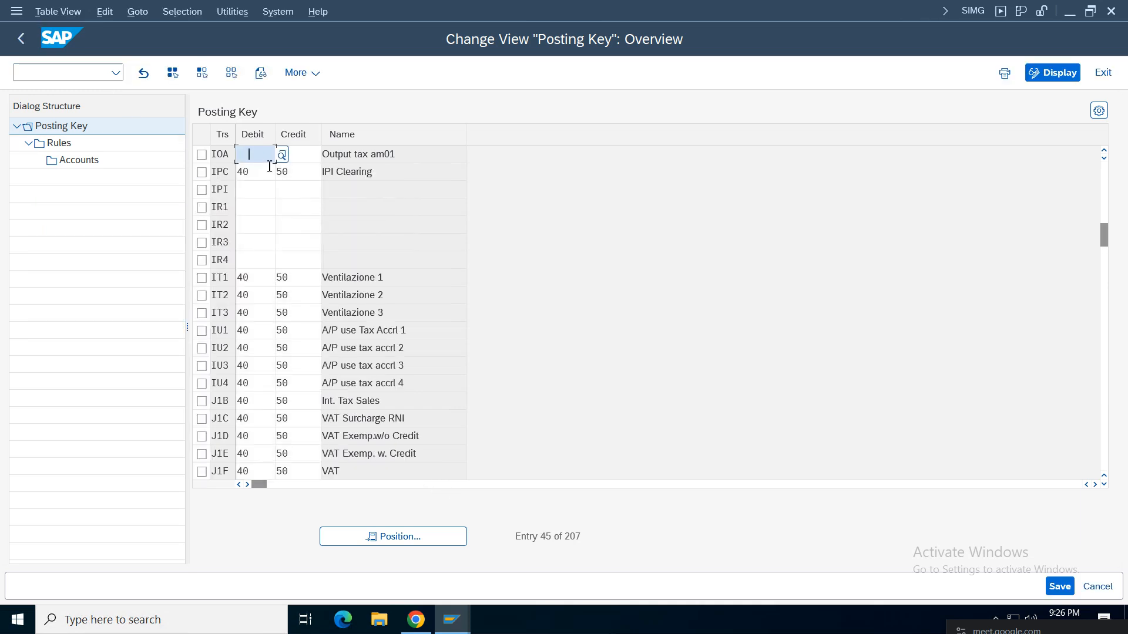
text(40)
click(300, 156)
text(5)
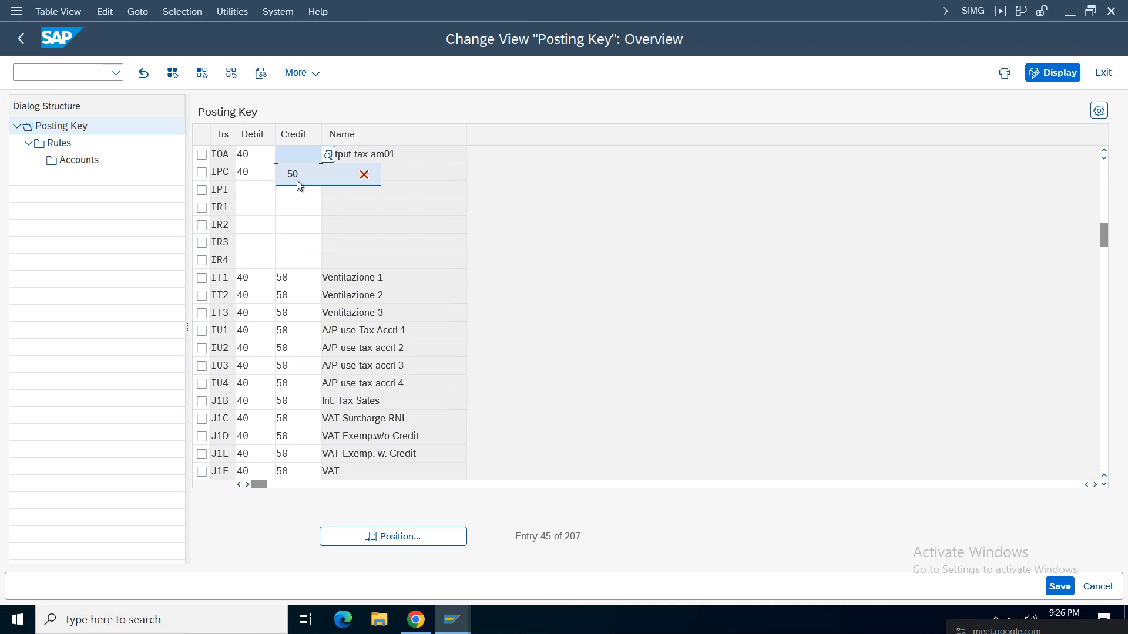
click(297, 181)
key(Tab)
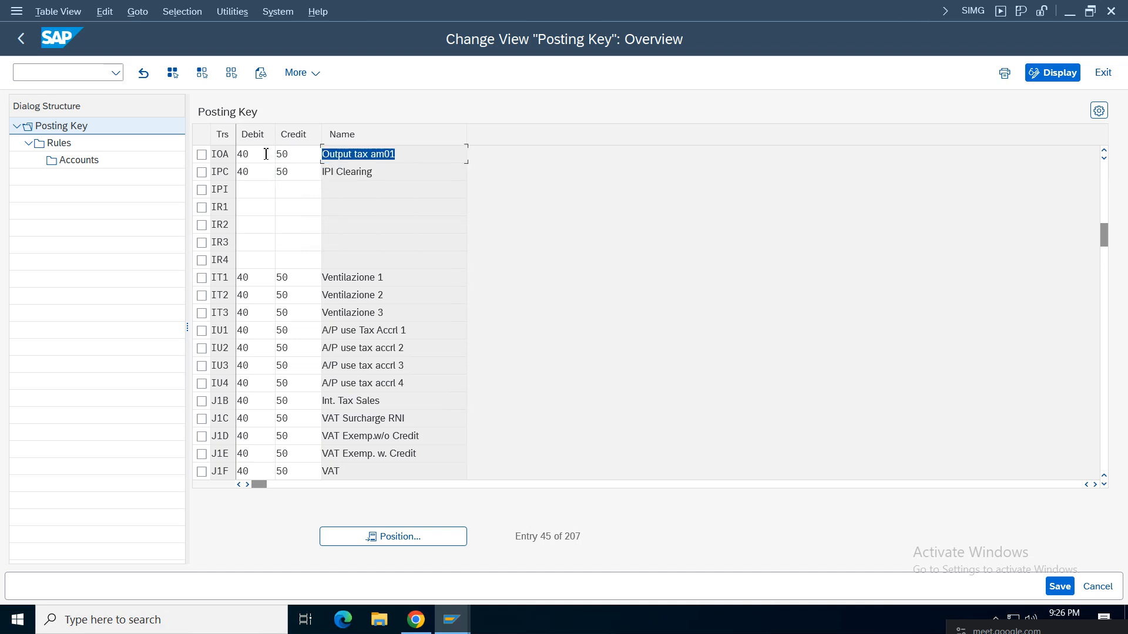
Create a country/region-dependent rule entry for transaction IOA with chart of accounts ACOA and select that entry.
click(201, 154)
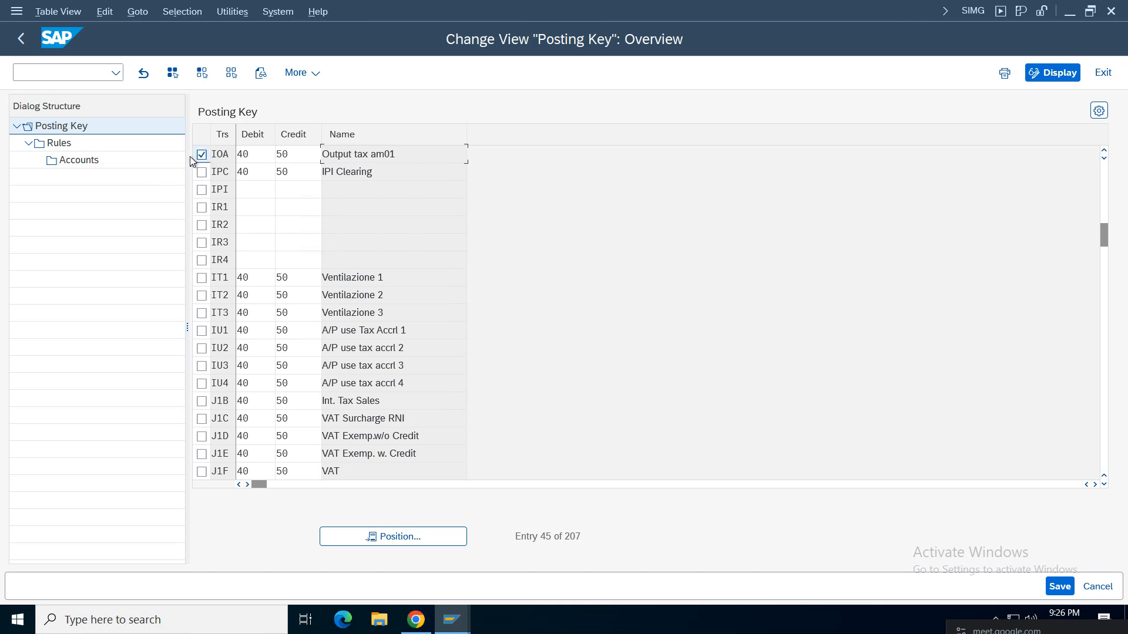
click(65, 145)
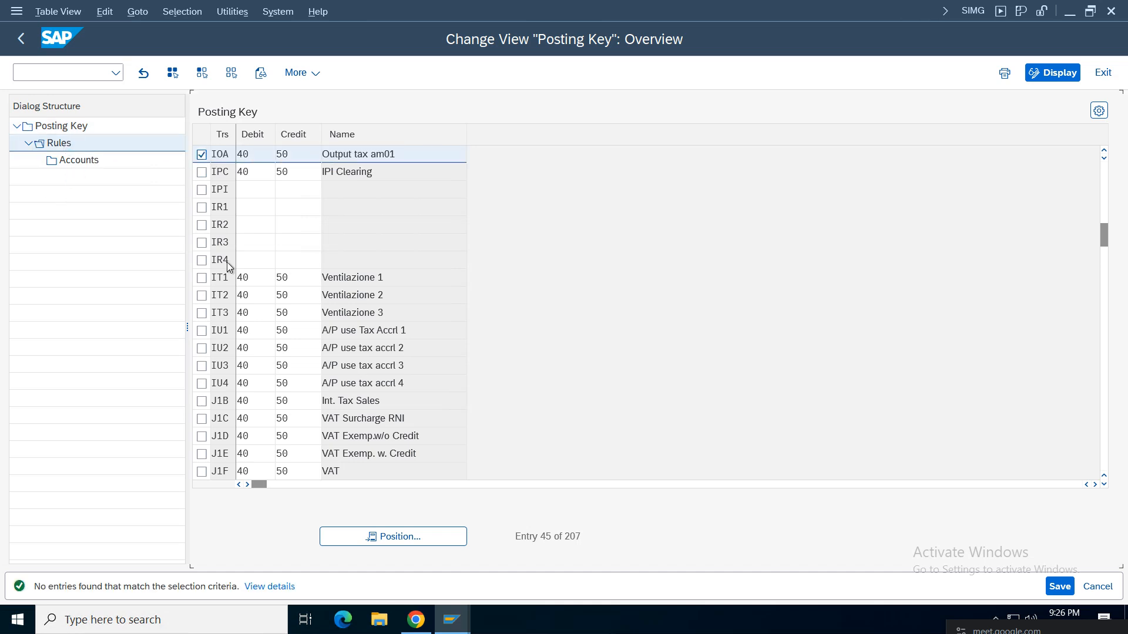
click(167, 74)
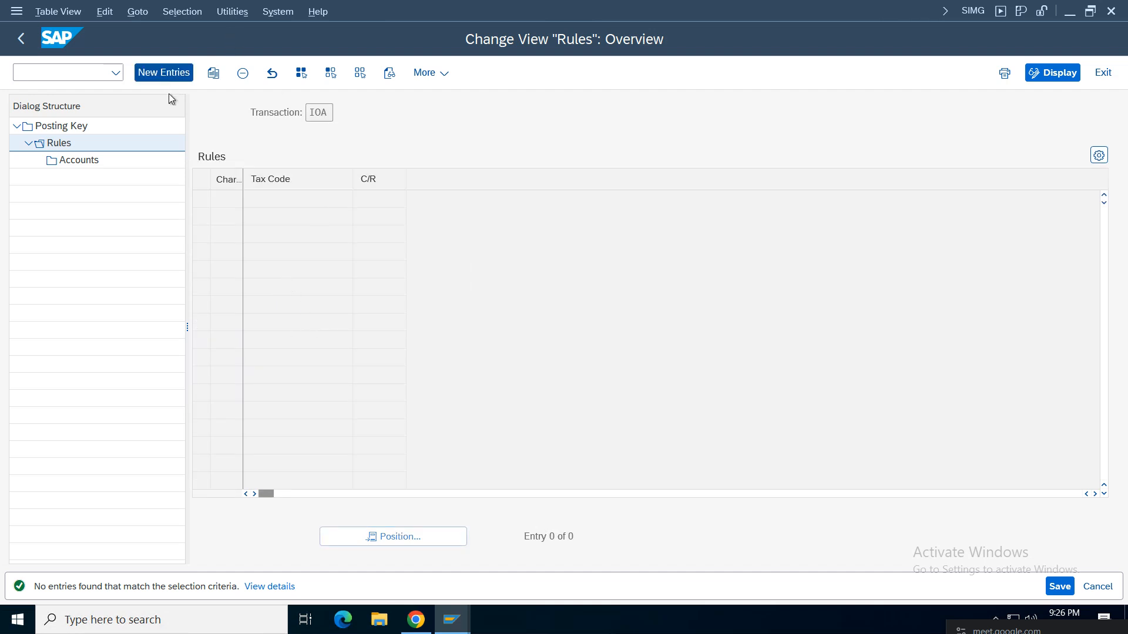
click(230, 201)
click(229, 222)
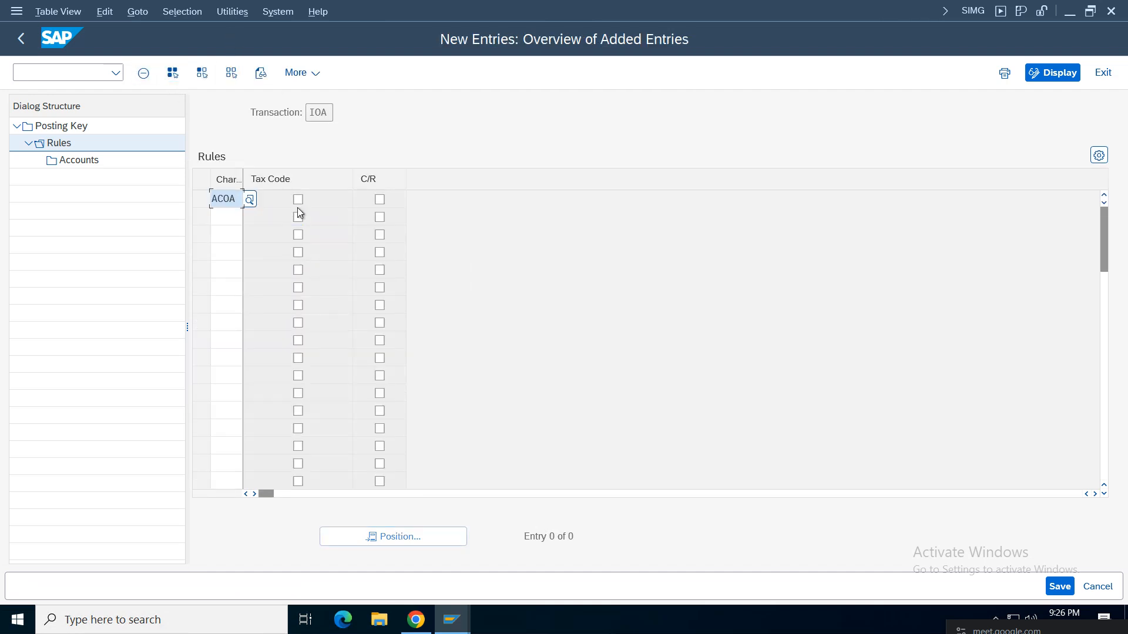
click(379, 200)
key(Return)
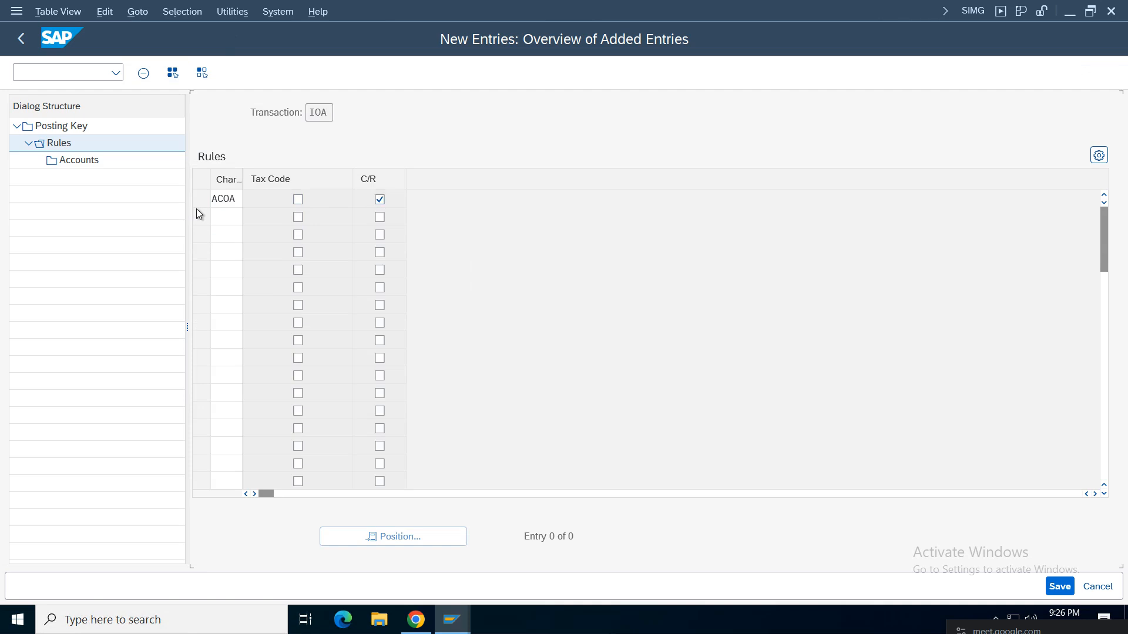
click(201, 199)
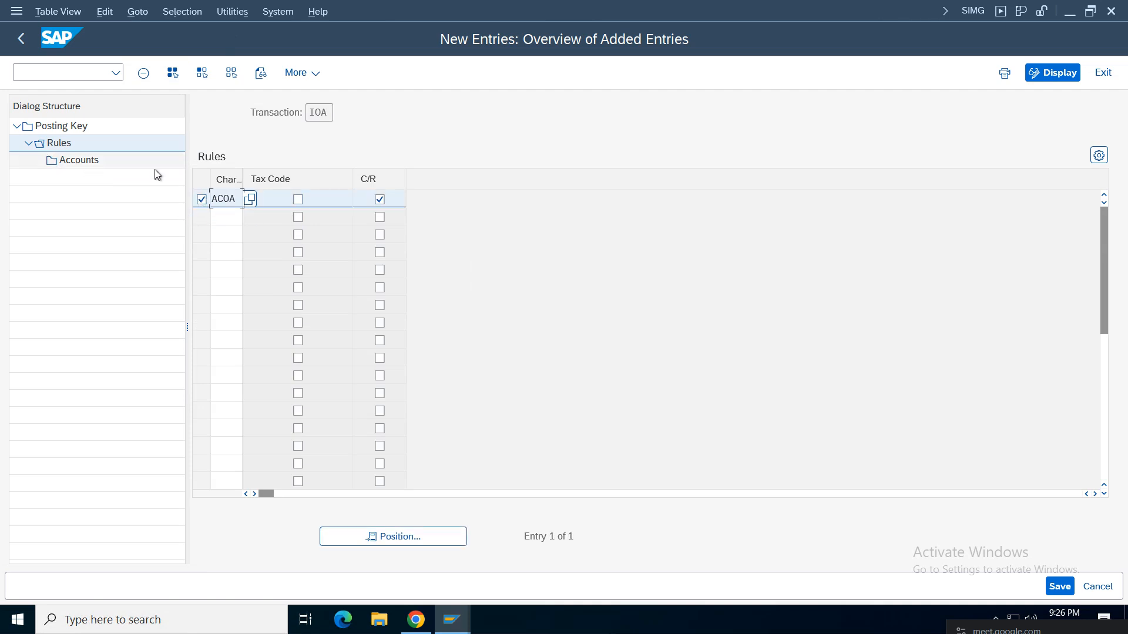
Add an account entry to the IOA rule with country/region IN and G/L account 2008 (IGST Output Tax).
double_click(89, 160)
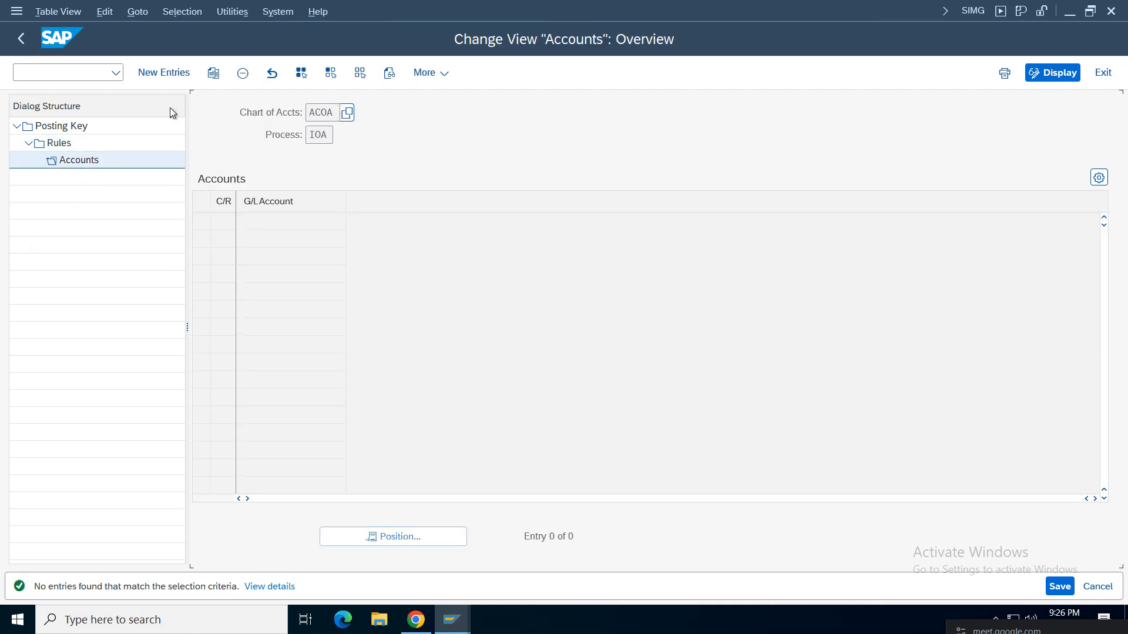
key(F5)
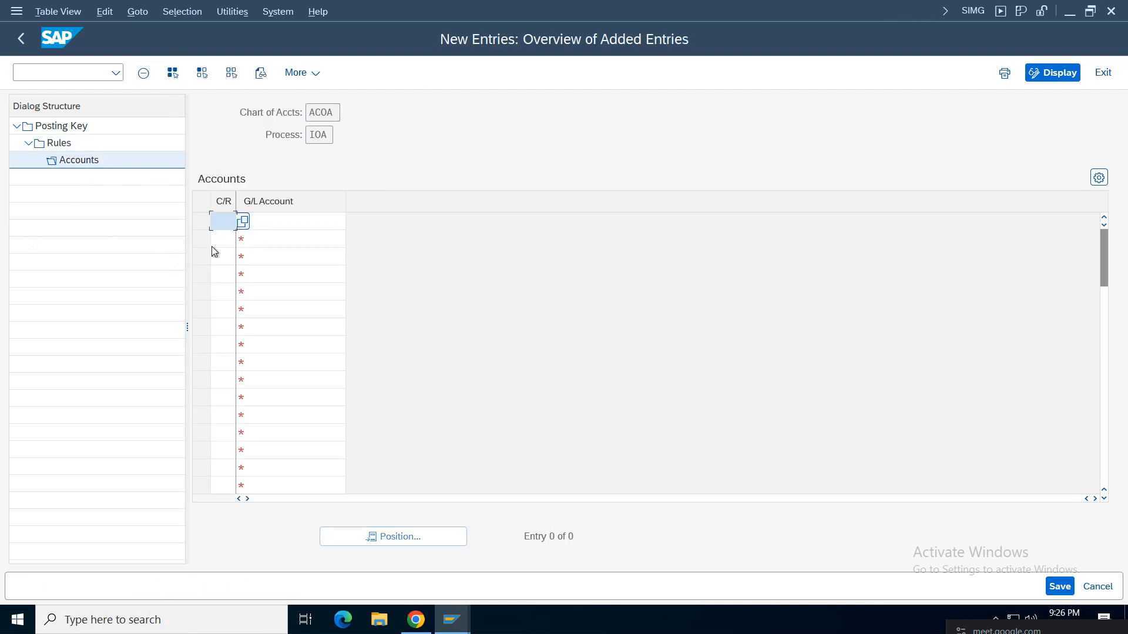
text(in)
click(287, 222)
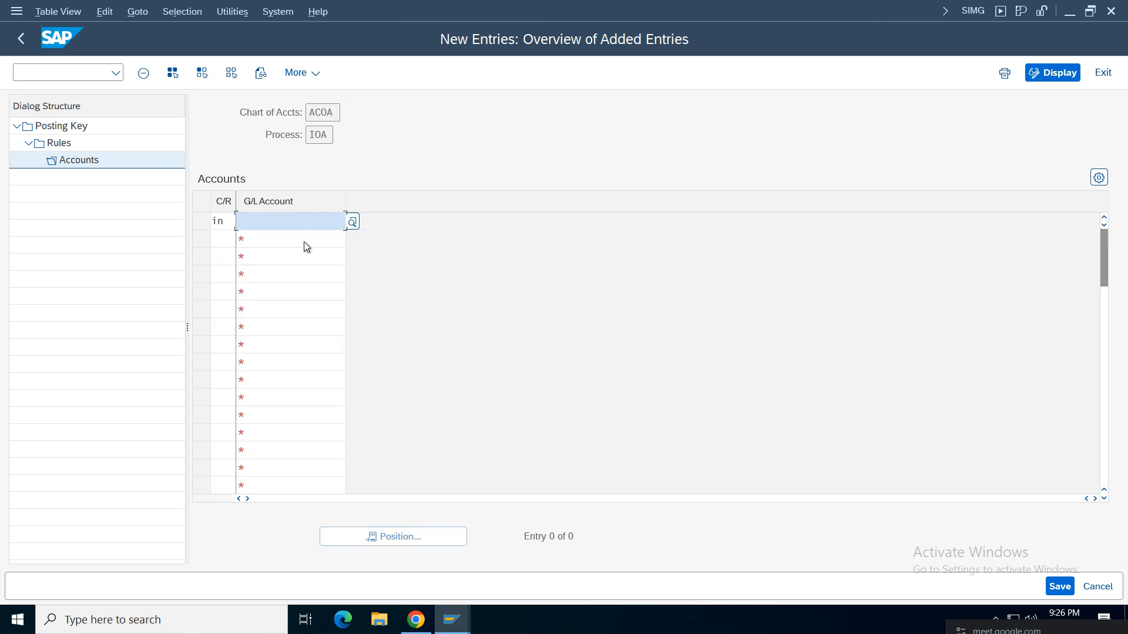
text(2008)
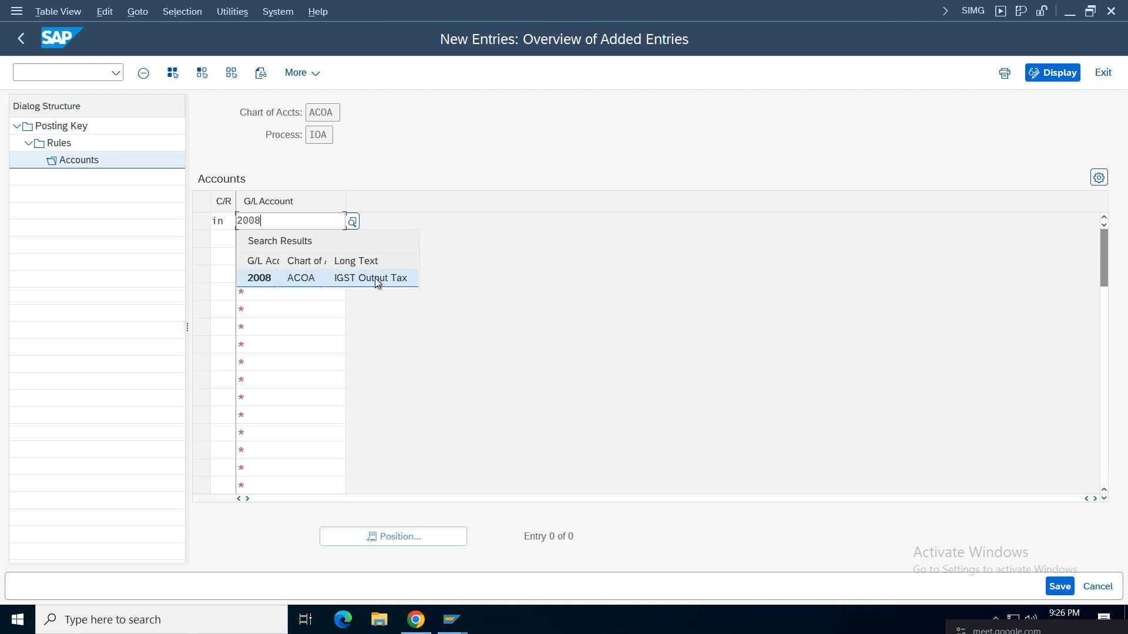
click(375, 278)
Save the IOA account assignment and leave the tax account settings, returning to the IMG structure.
click(1047, 587)
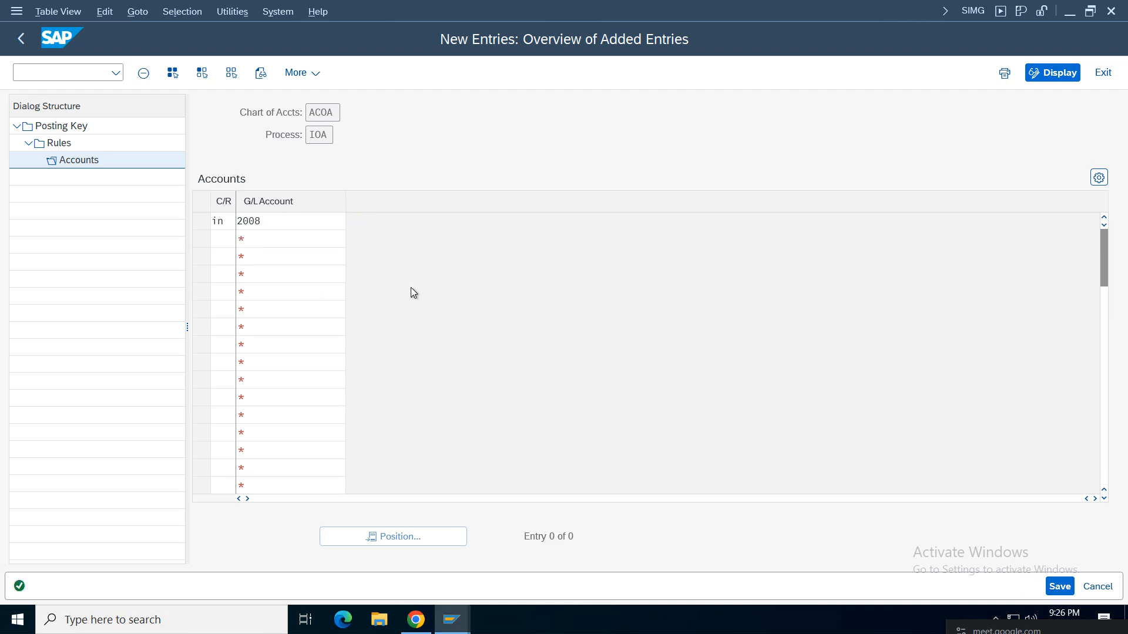
click(1060, 587)
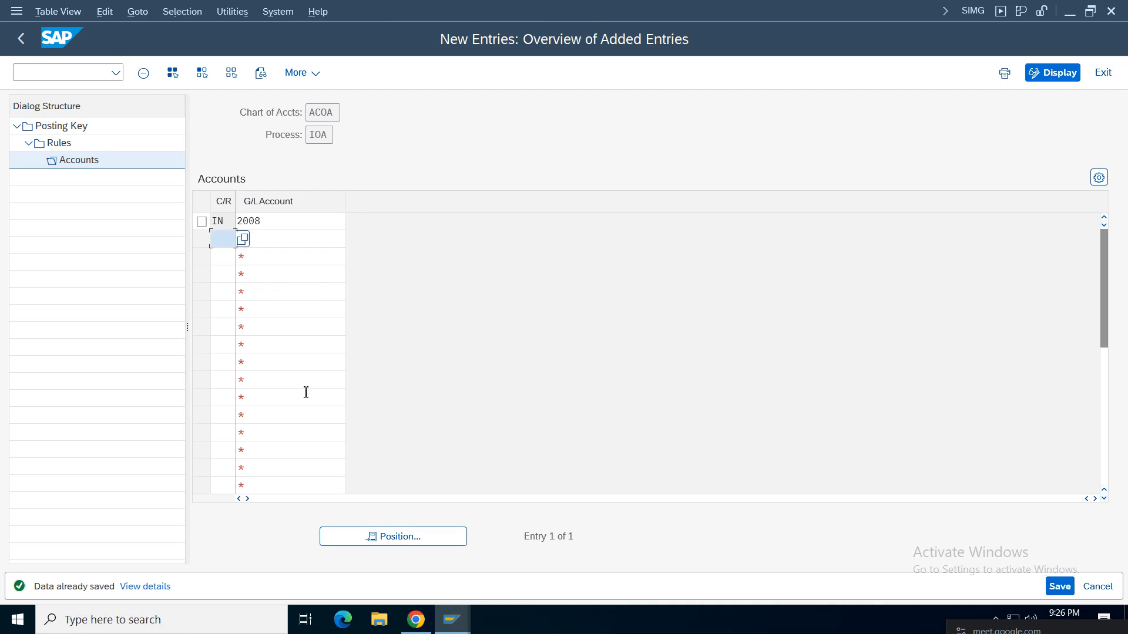
click(20, 40)
click(20, 44)
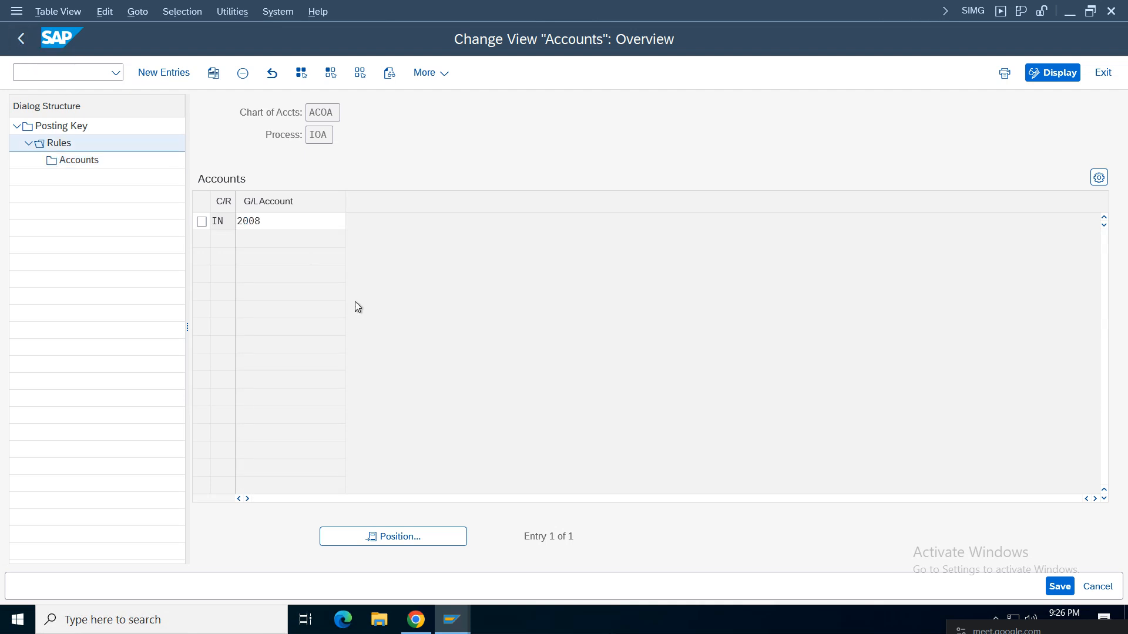
click(20, 38)
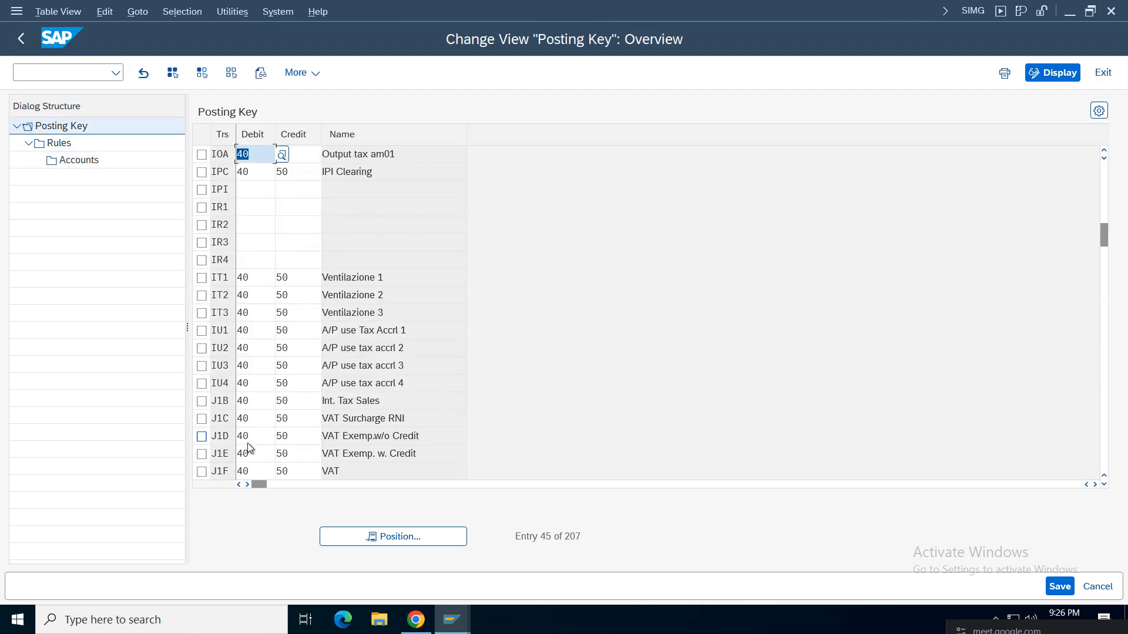
click(21, 39)
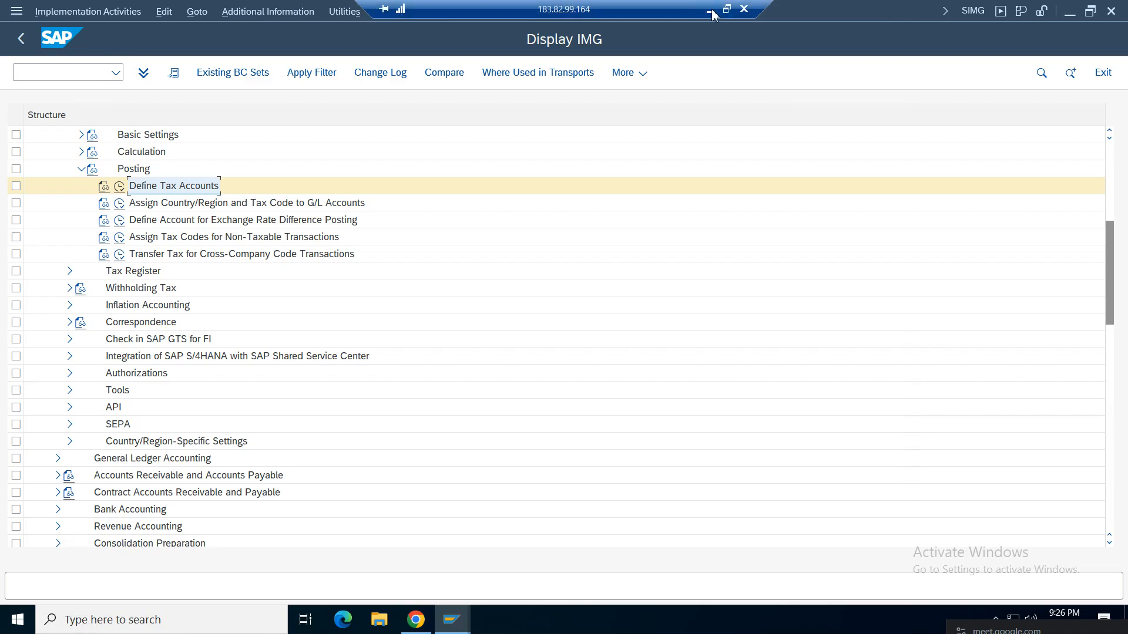
Switch to the FI Working Notes and Configuration Settings sheet in Google Sheets and review the GST / VAT rows from Condition Types to Tax Procedure.
click(707, 8)
click(85, 441)
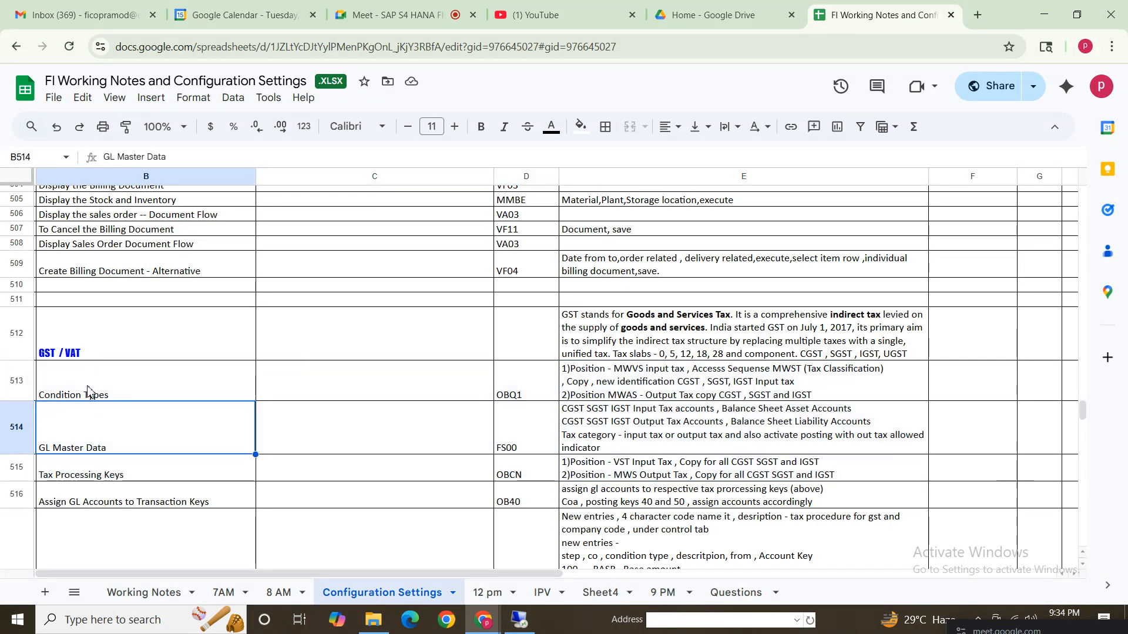
drag(88, 389, 686, 499)
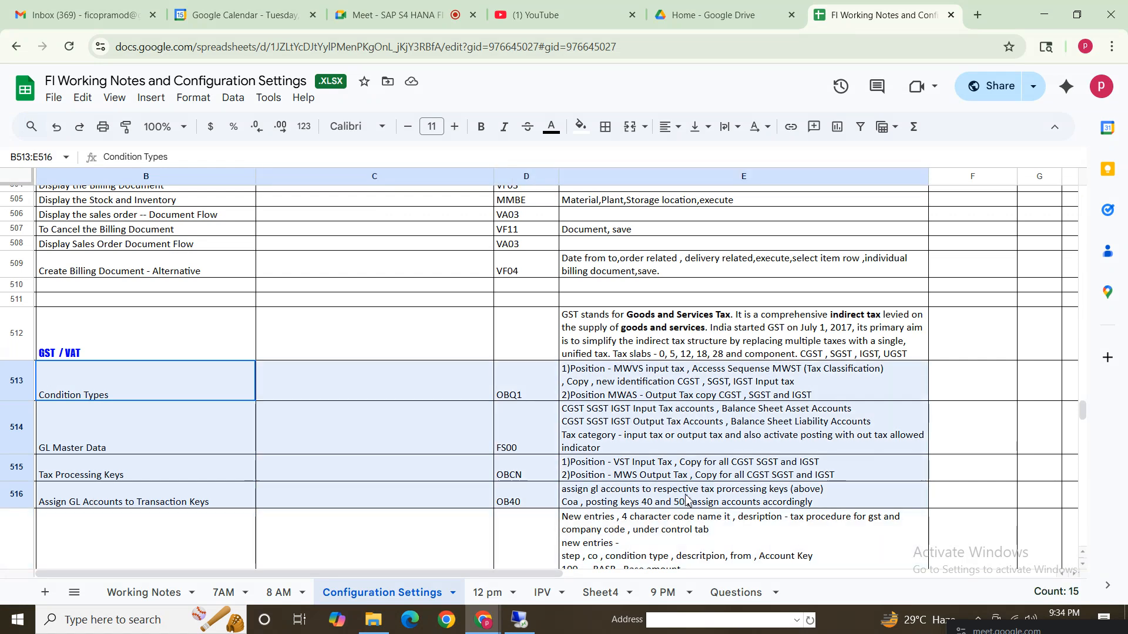
click(111, 548)
key(Down)
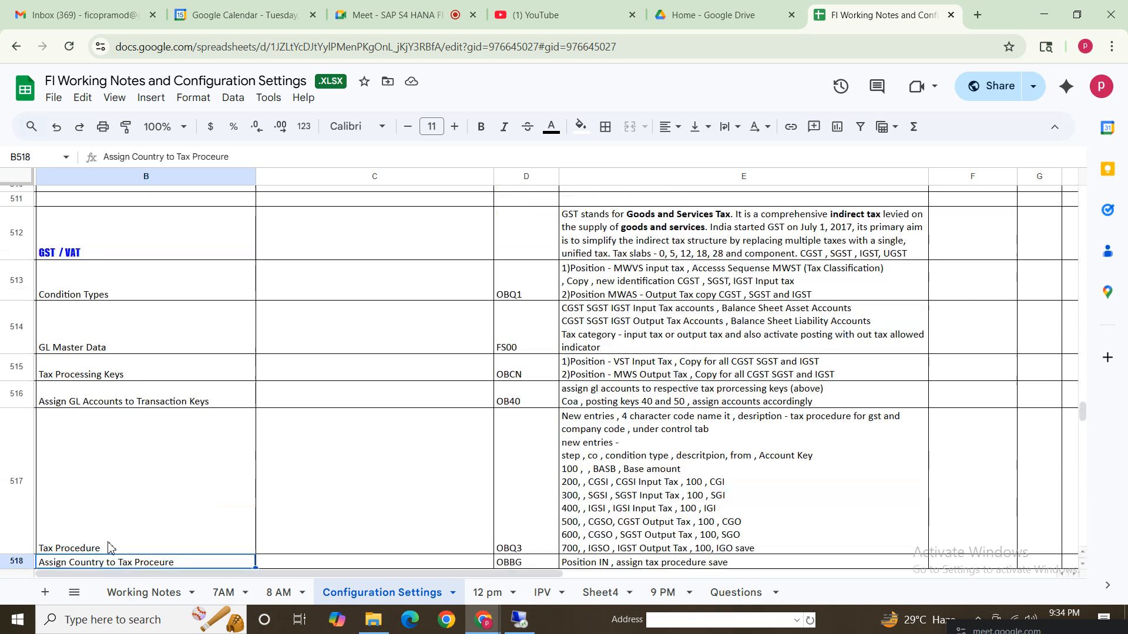
key(Down)
click(174, 403)
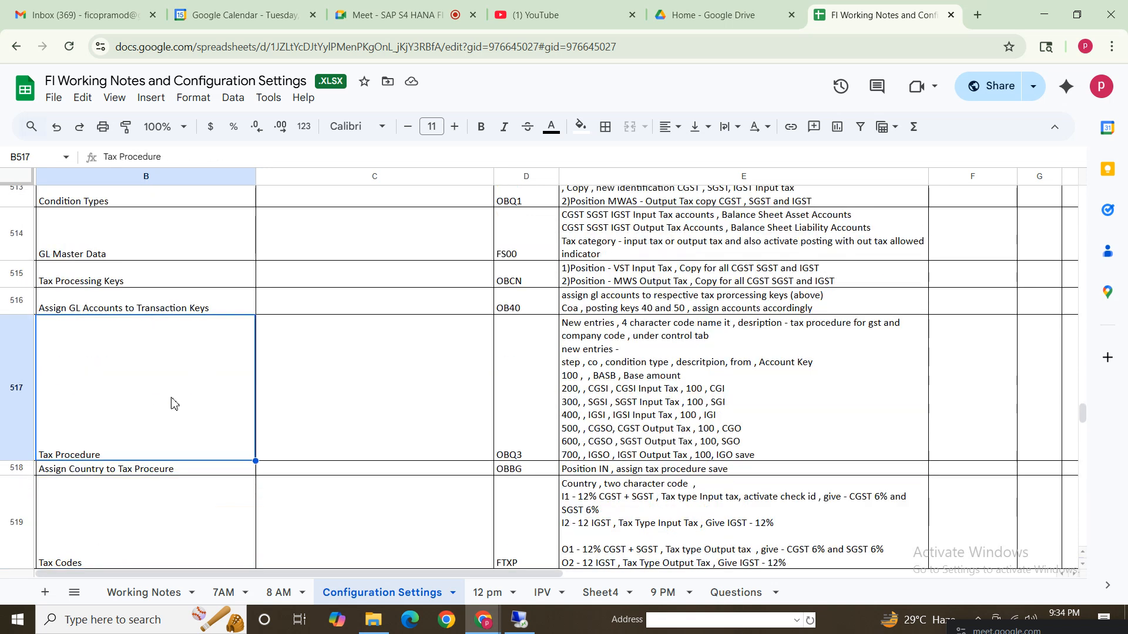
Review the Tax Procedure (OBQ3) instructions in row 517 of the configuration sheet and switch back to SAP.
shift+click(751, 383)
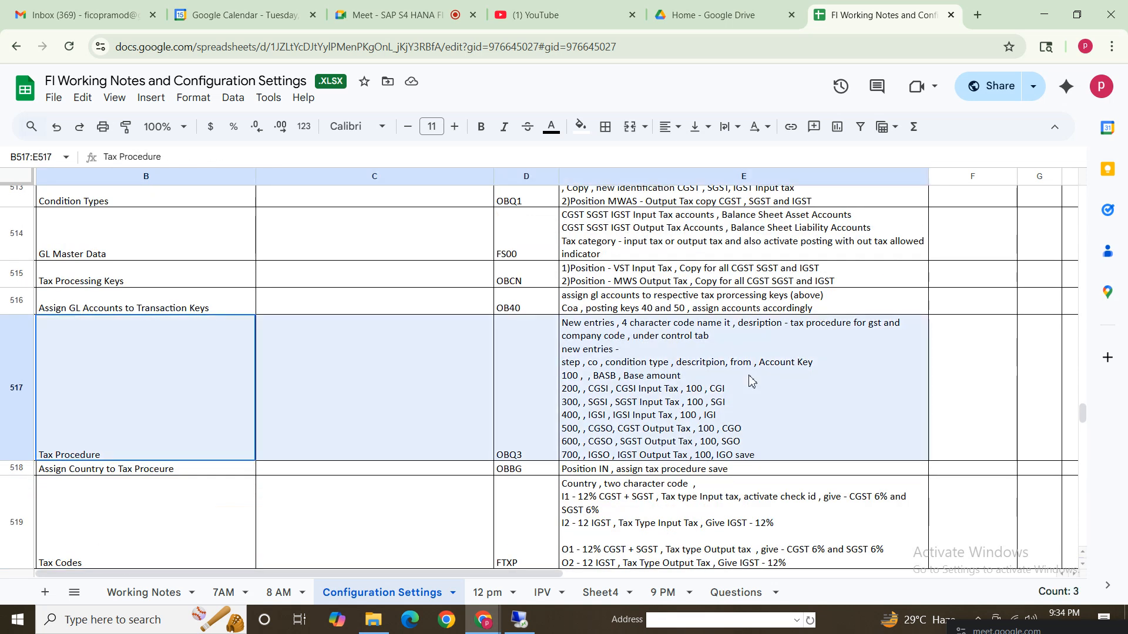
click(629, 393)
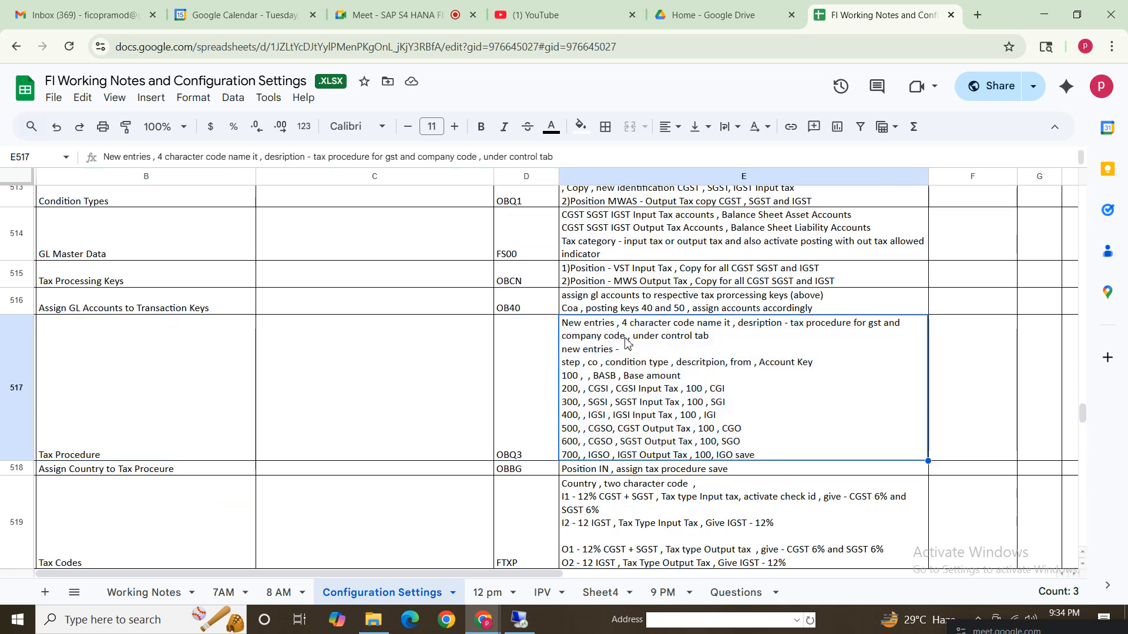
click(135, 422)
click(678, 437)
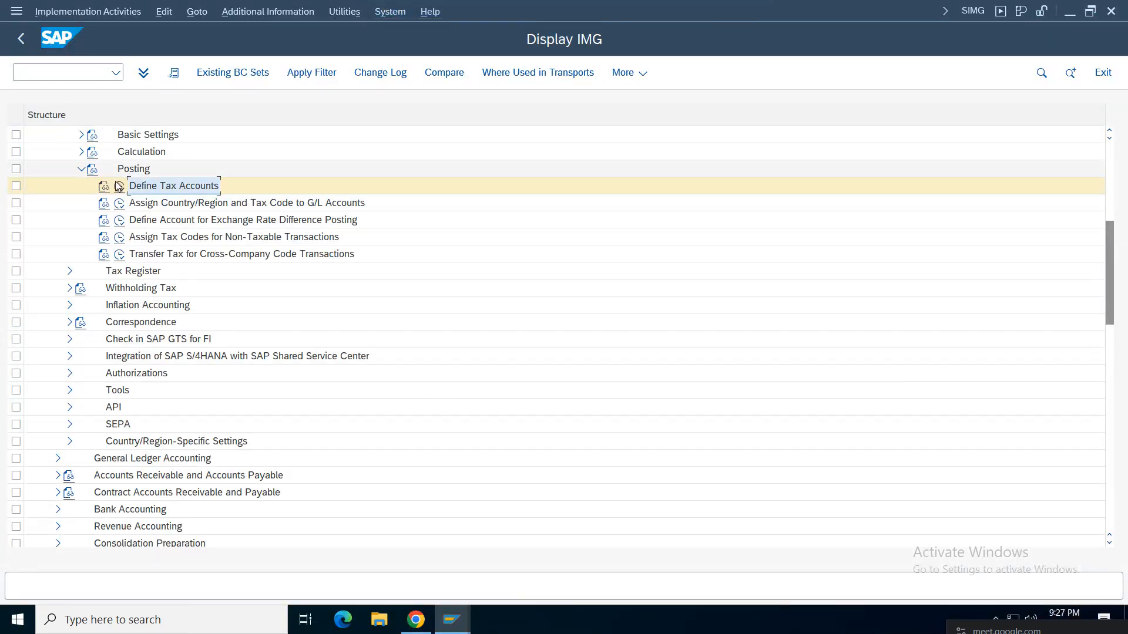
Open the Define Procedures activity of the tax calculation procedure settings under Basic Settings, collapsing the Posting and Calculation nodes.
click(81, 169)
click(81, 153)
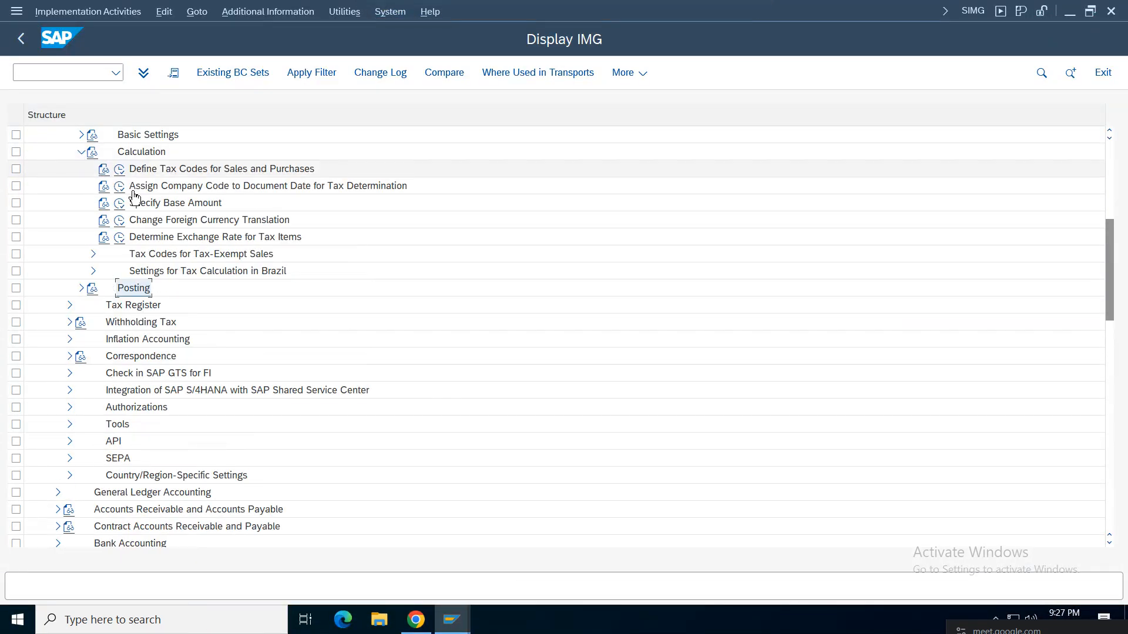
click(81, 151)
click(82, 136)
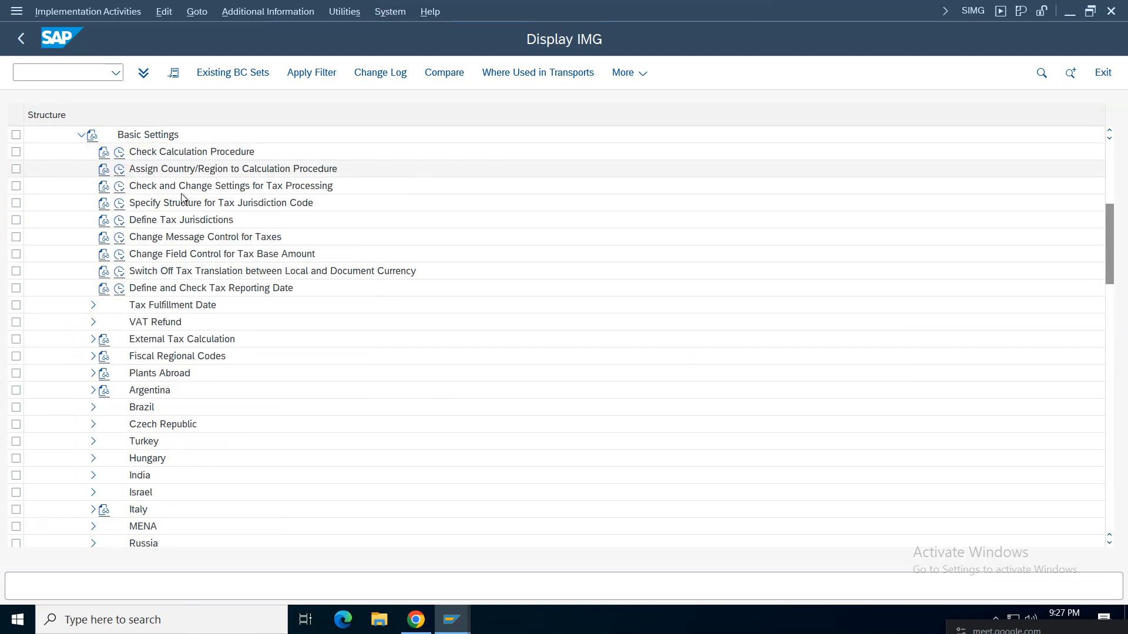
double_click(227, 187)
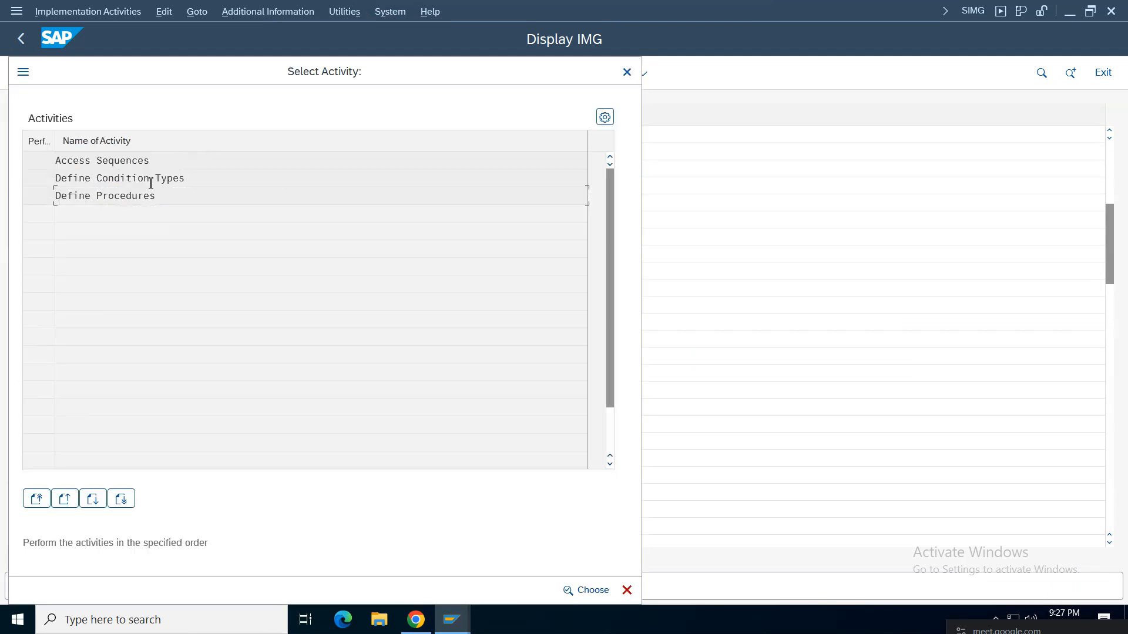
click(144, 174)
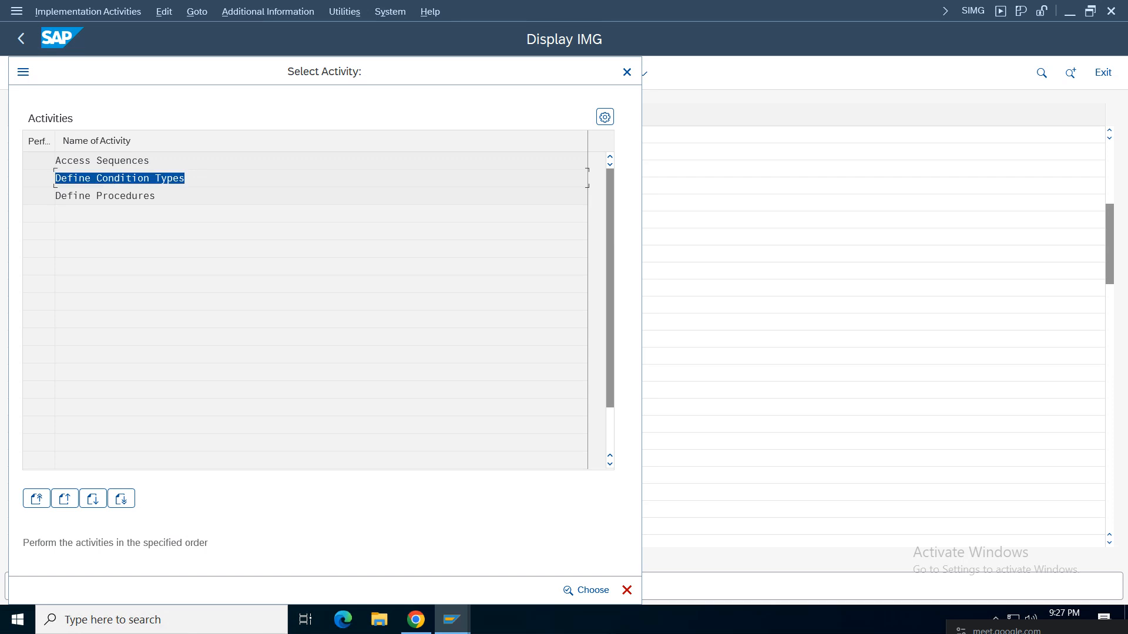
click(111, 192)
click(67, 194)
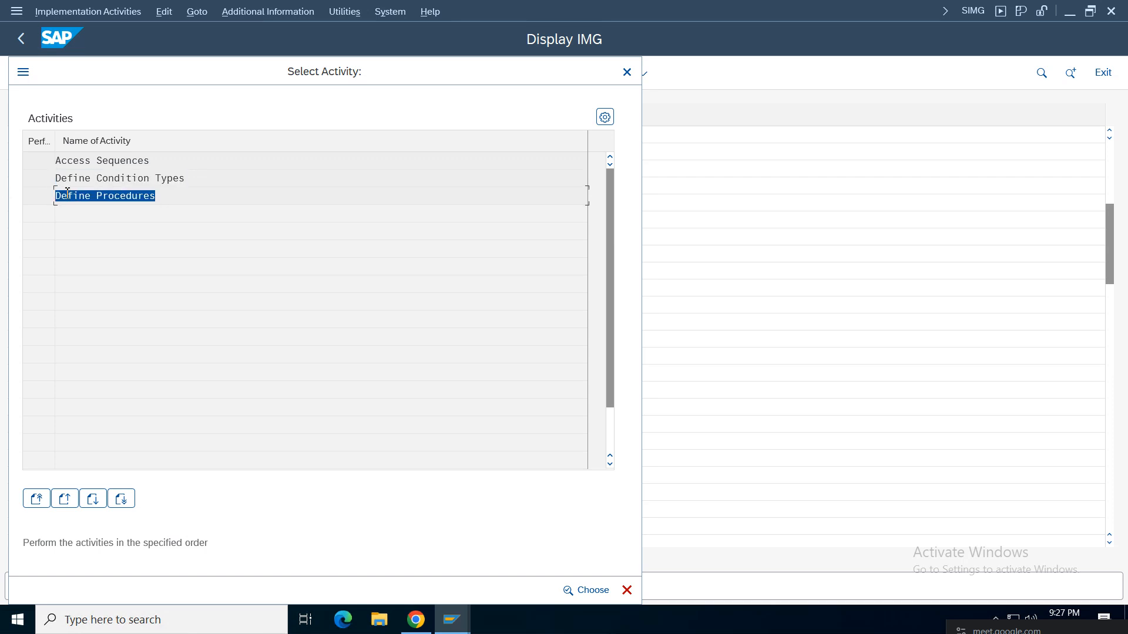
double_click(82, 195)
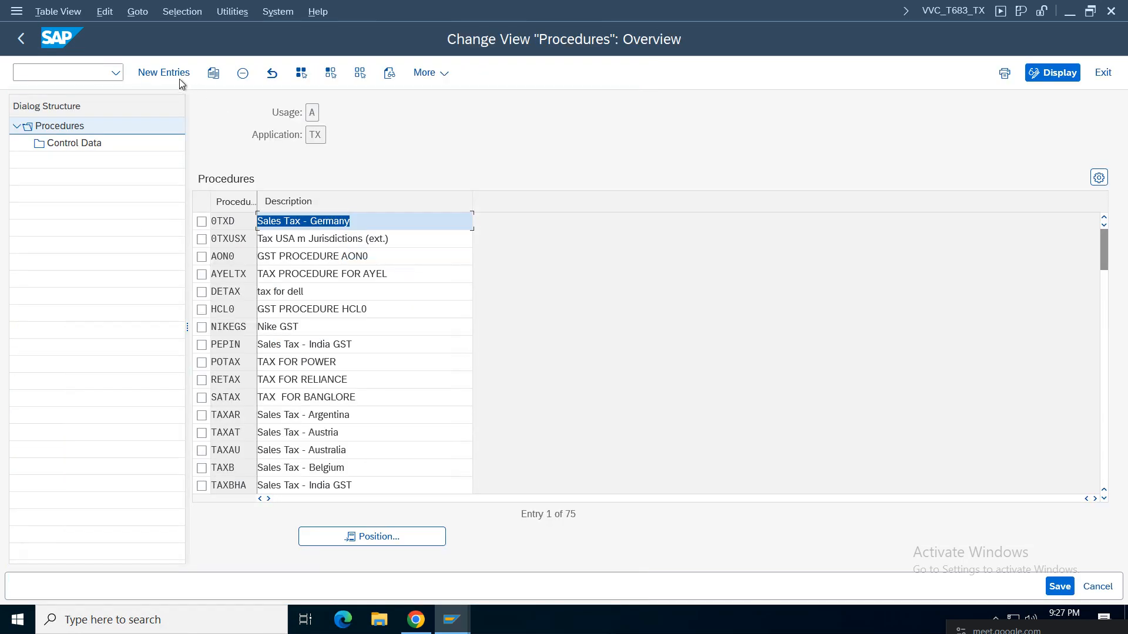
Add a new tax procedure AM01GS with the description Amazon GST, widening the Procedure column.
click(178, 79)
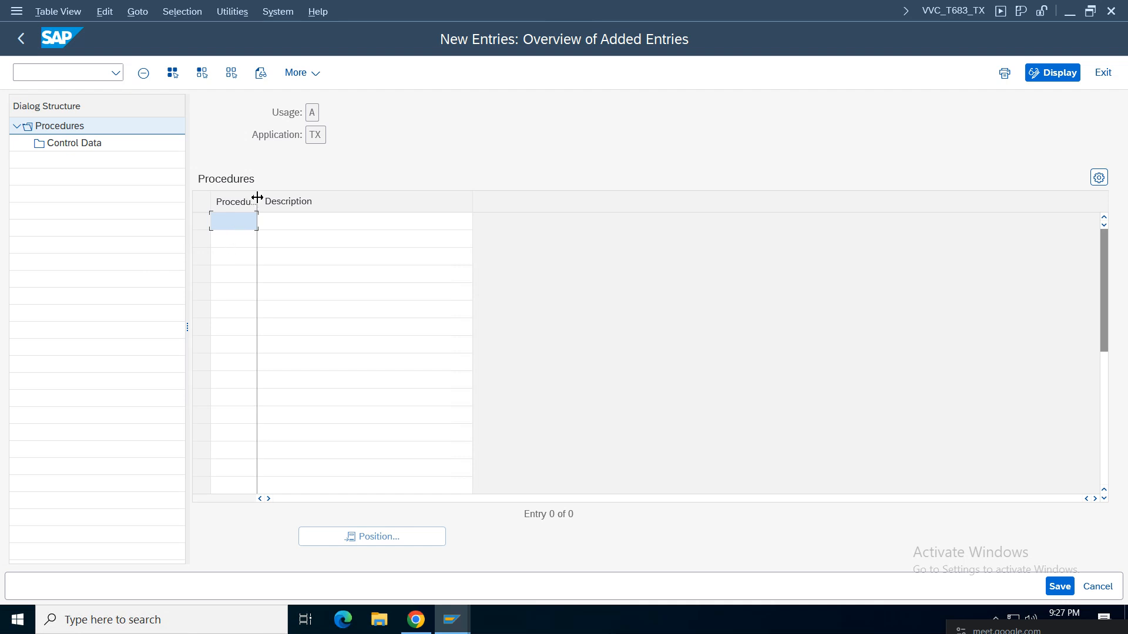
drag(257, 202, 292, 201)
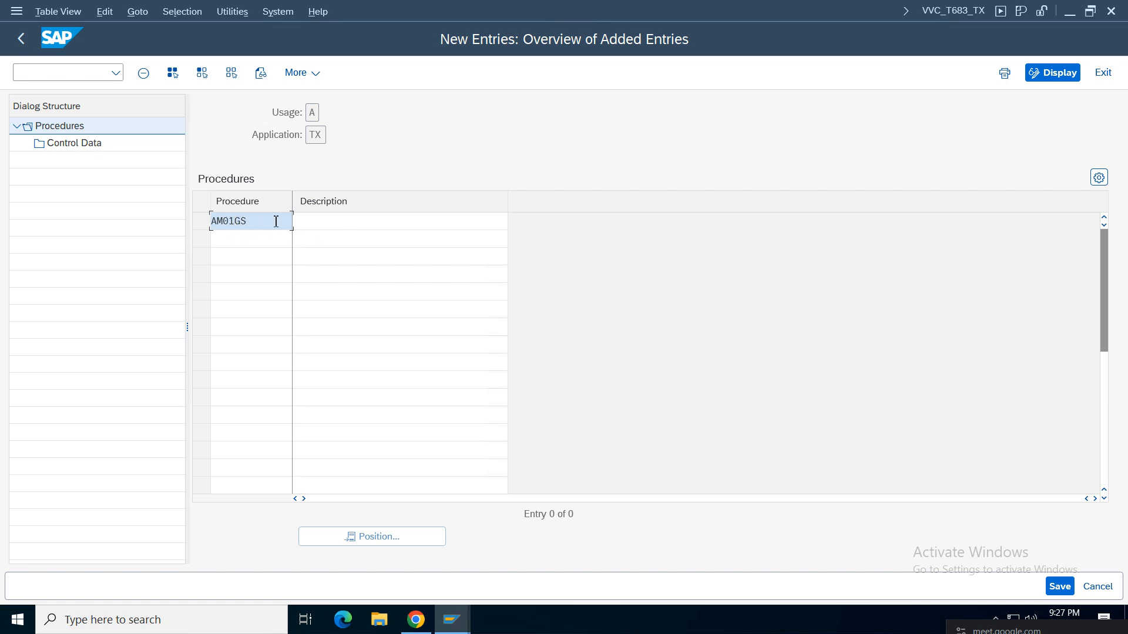
click(343, 221)
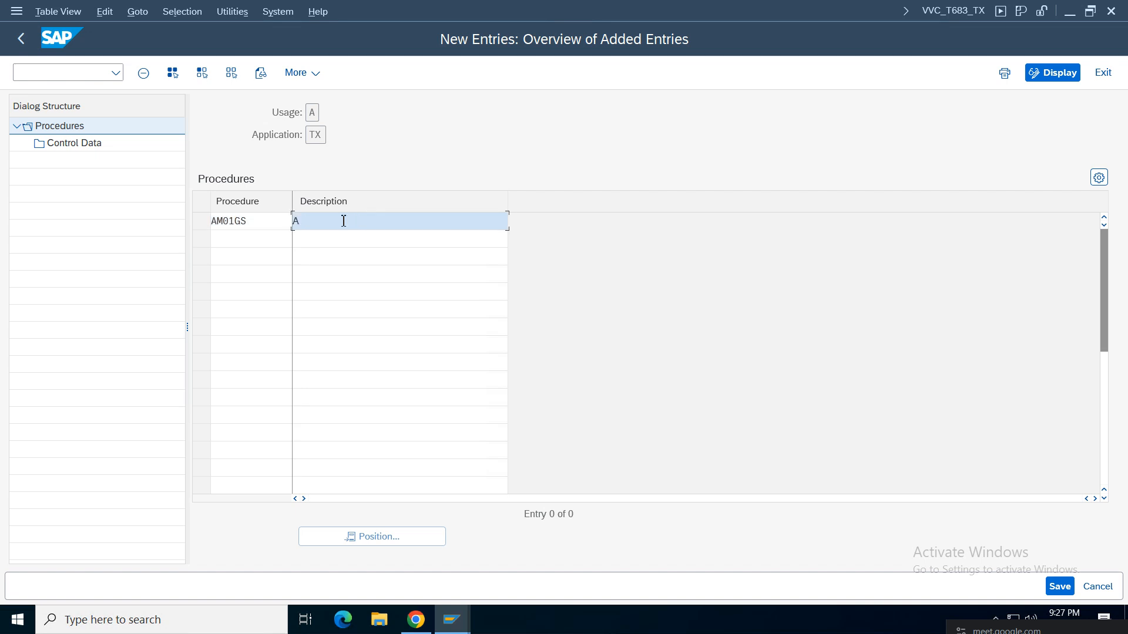
text(AMaz)
key(BackSpace)
key(BackSpace)
key(BackSpace)
text(maz)
key(Return)
Select the AM01GS procedure and start new entries in its Control Data.
click(202, 222)
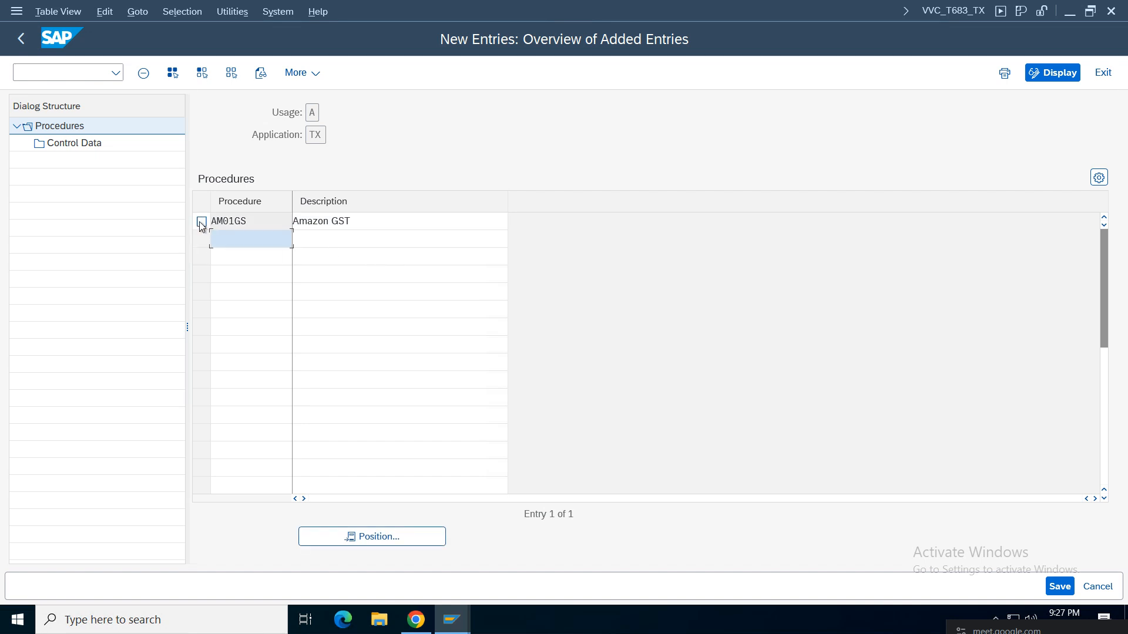
double_click(83, 143)
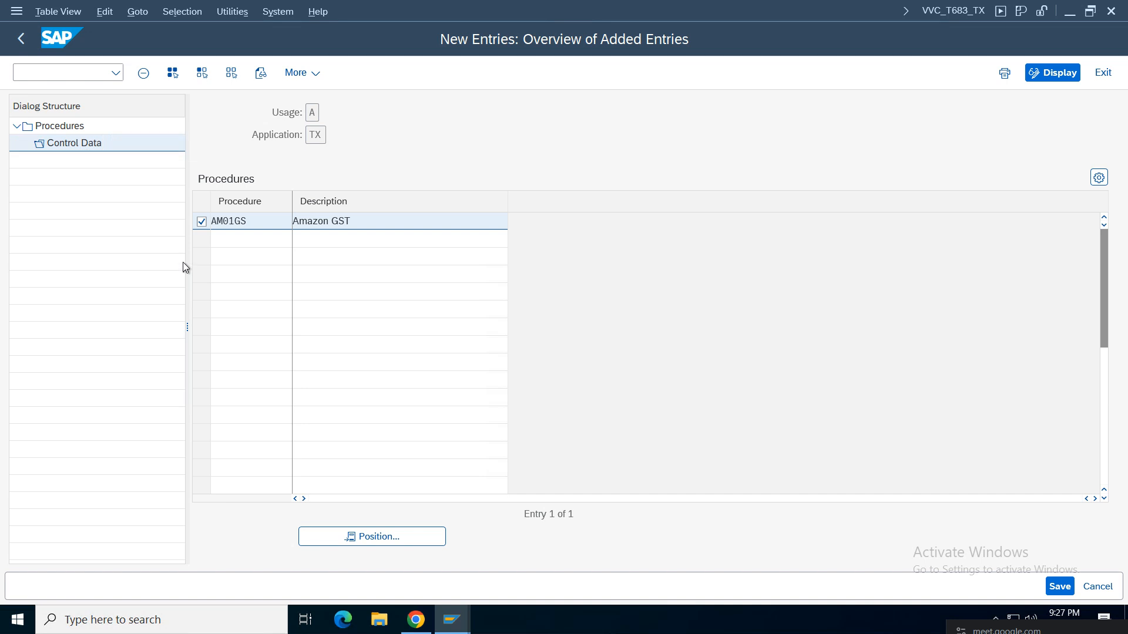
click(166, 71)
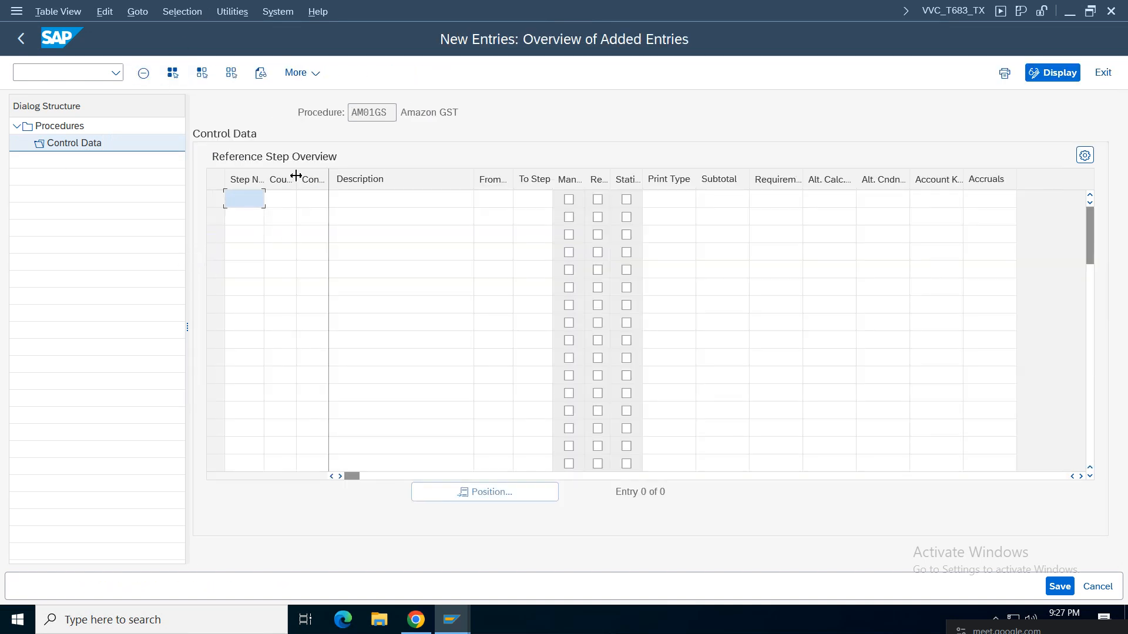
Widen the Step Number, Counter and Condition Type columns and enter step number 1 in the first row.
mouse_move(296, 175)
mouse_down()
mouse_move(324, 176)
mouse_move(263, 176)
mouse_move(277, 176)
mouse_up()
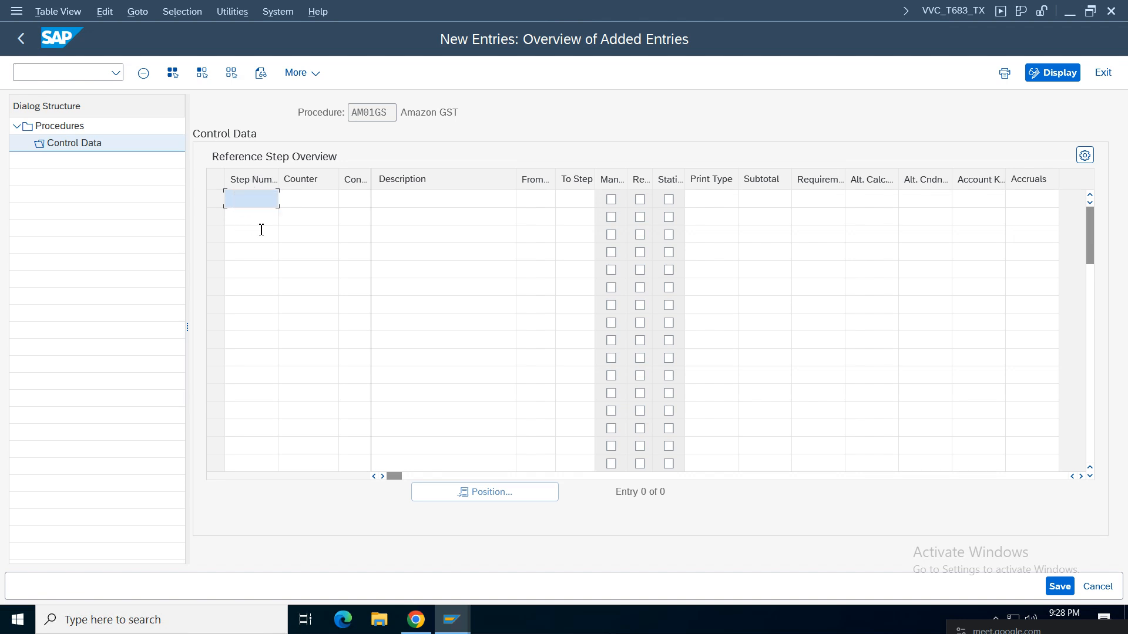
key(BackSpace)
click(245, 240)
click(256, 219)
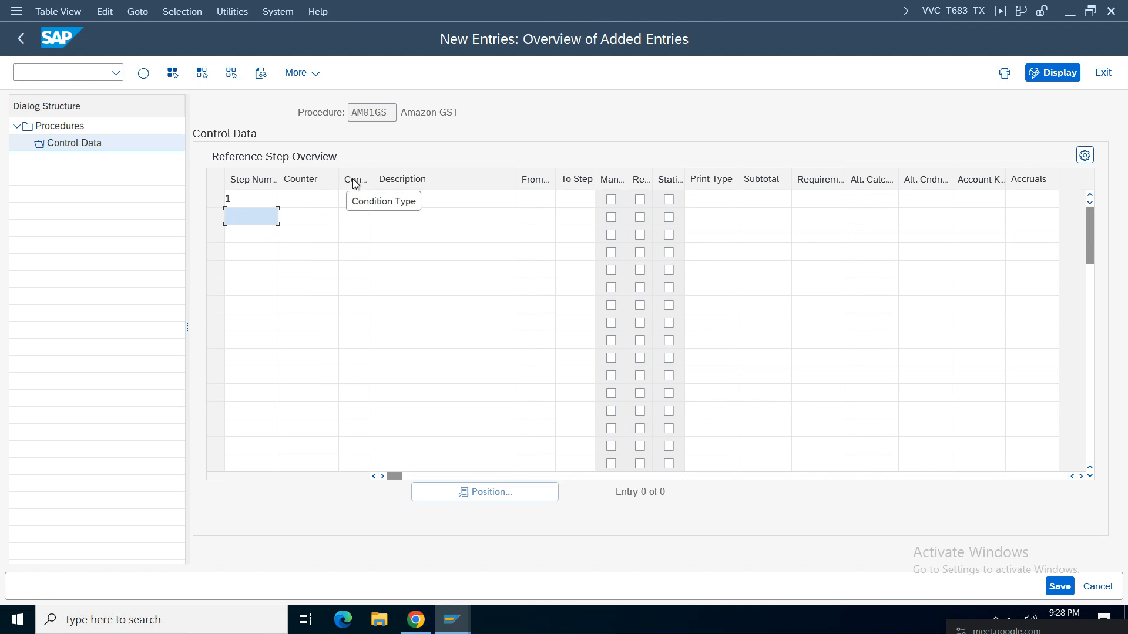
drag(371, 176, 406, 176)
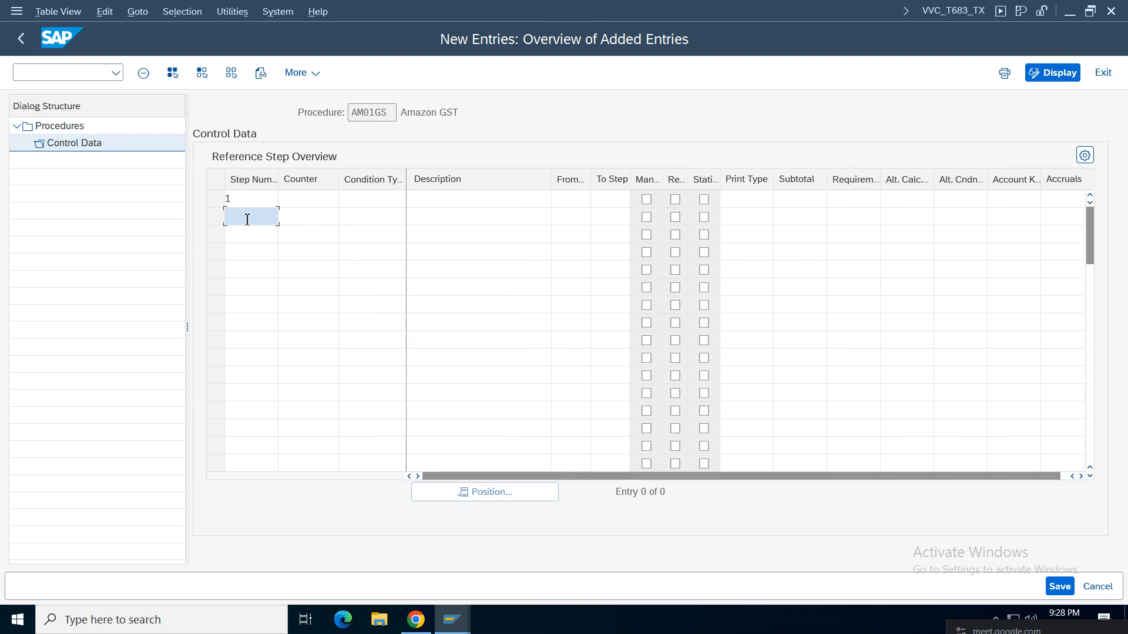
Choose condition type AMCI (Inptax for Am01 CGST) from the value list for the second row.
click(377, 217)
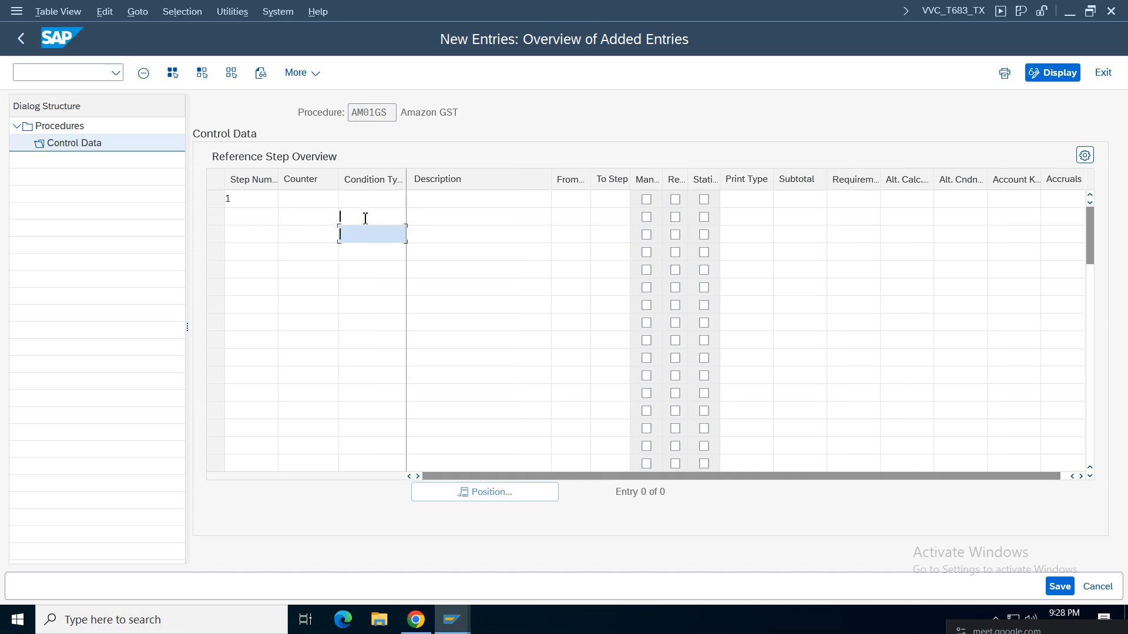
click(413, 216)
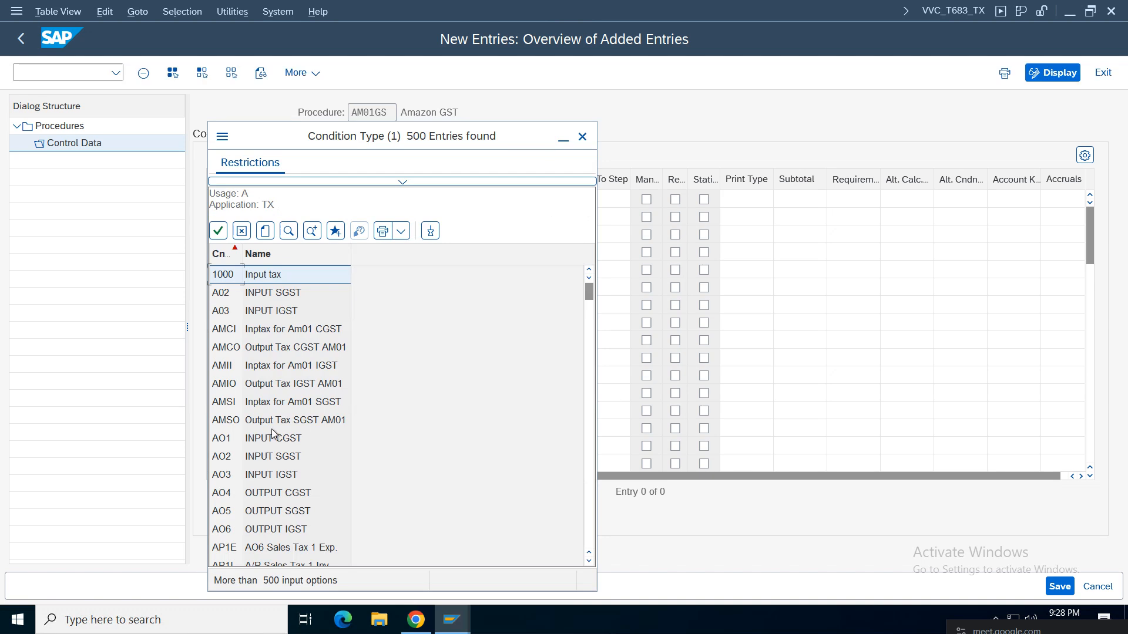
click(281, 351)
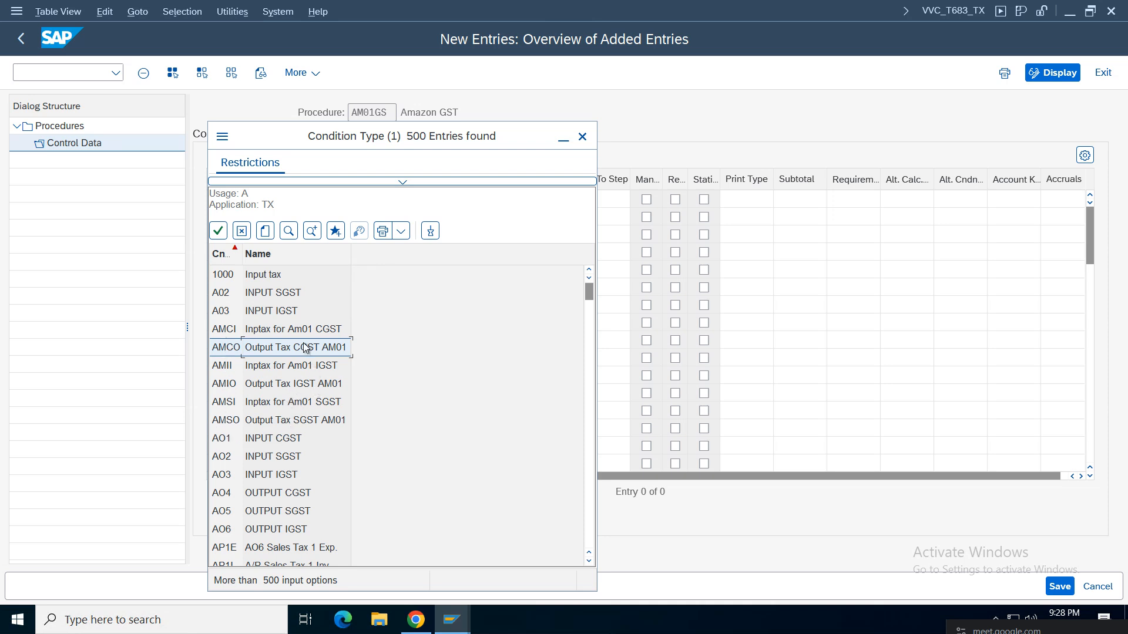
click(227, 334)
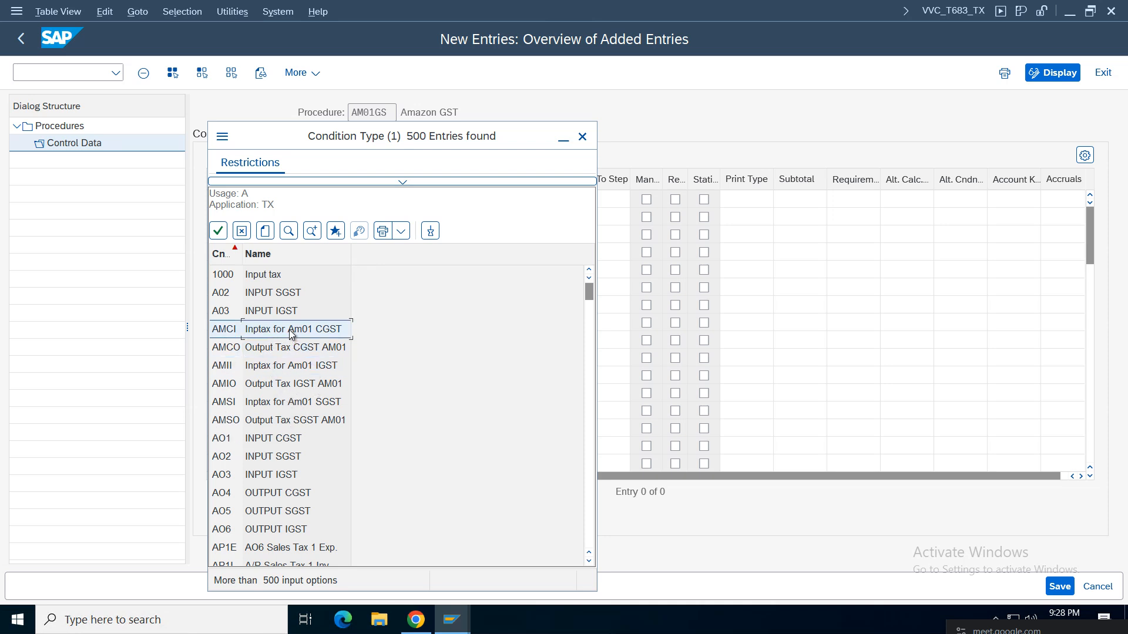
double_click(227, 333)
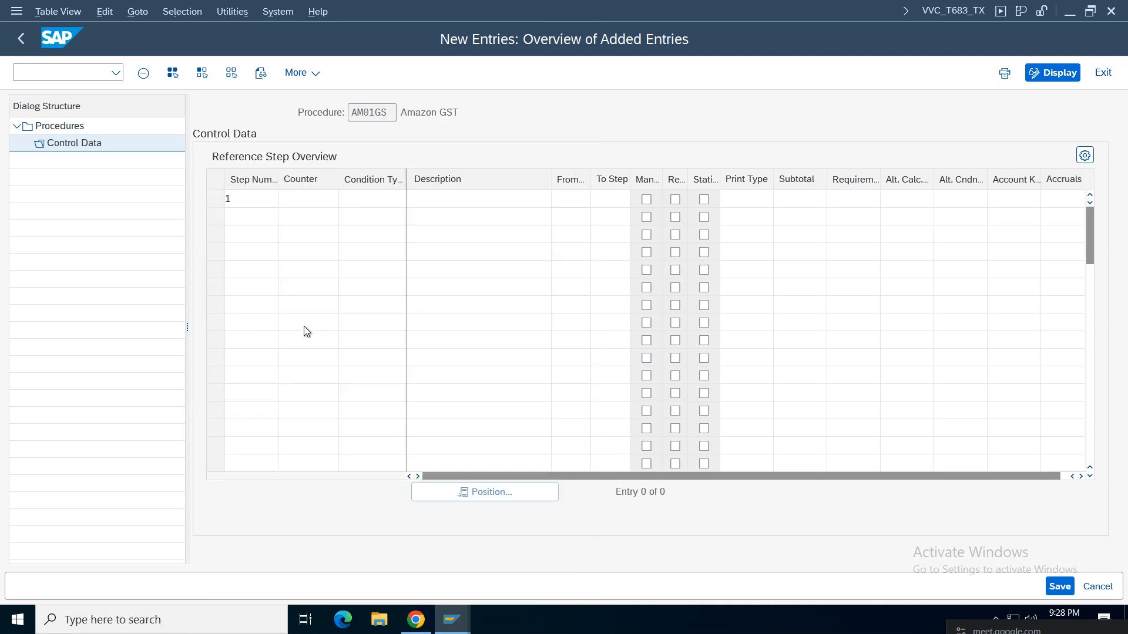
Enter condition types AMSI and AMII in the third and fourth rows of the control data.
click(365, 235)
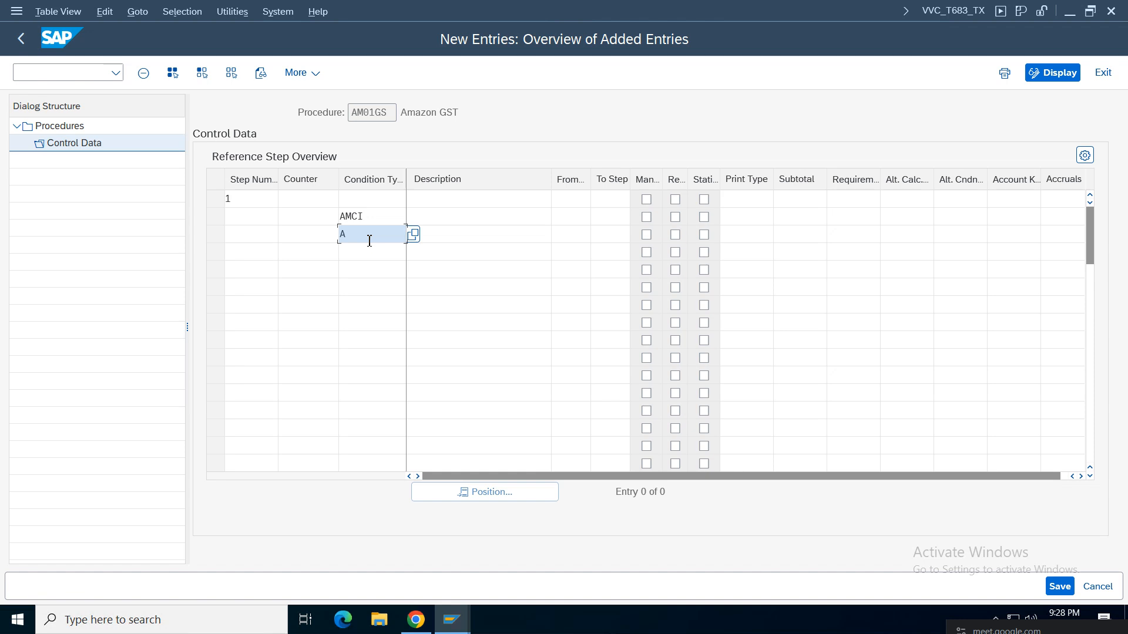
text(AMSI)
click(378, 254)
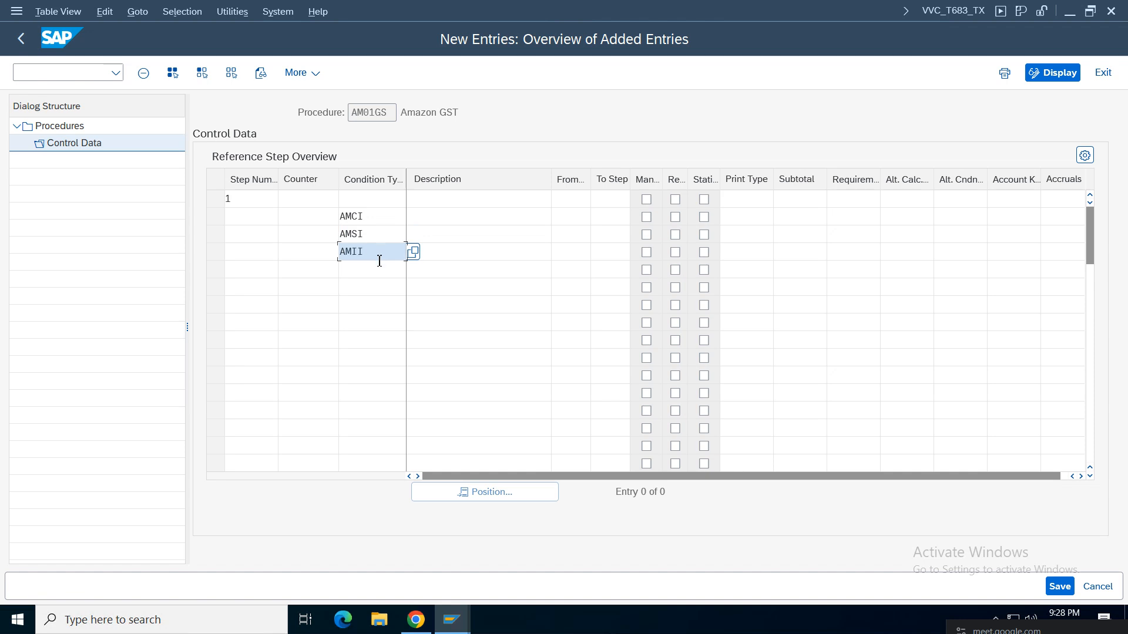
key(Return)
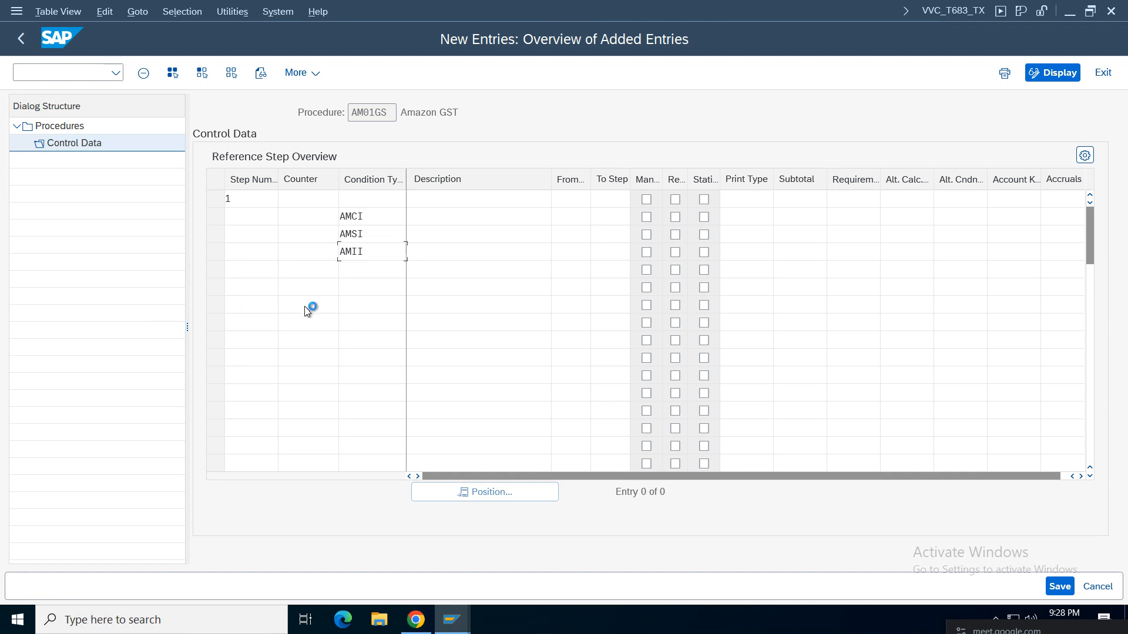
Check the AM01 input and output tax codes in the condition type value list and close it without choosing one.
key(F4)
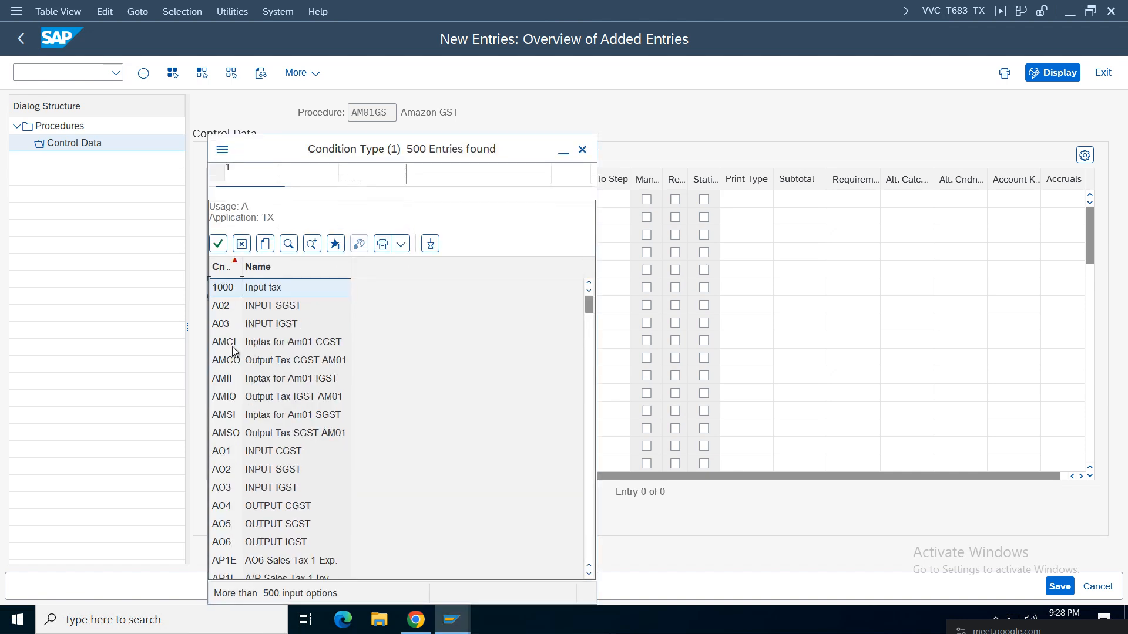
click(231, 418)
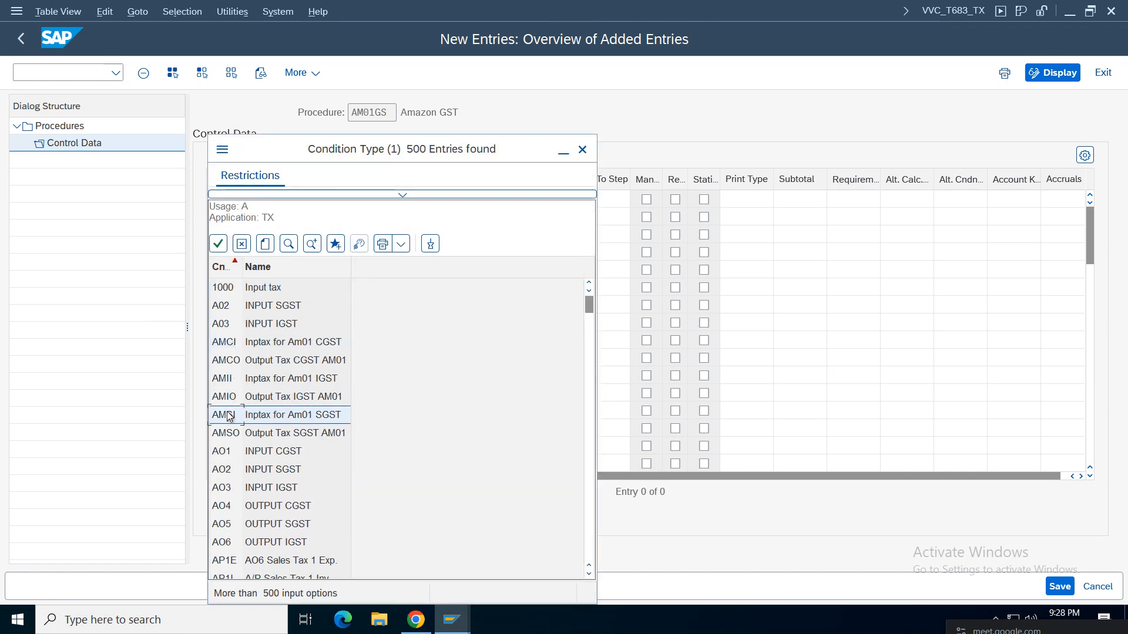
click(291, 387)
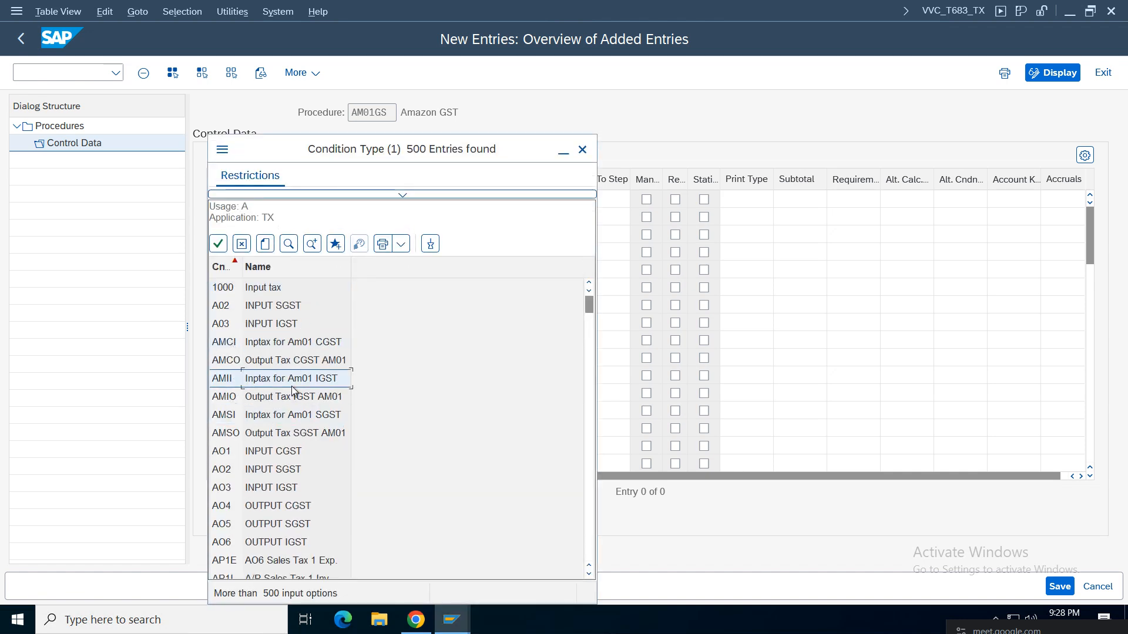
click(228, 361)
click(230, 435)
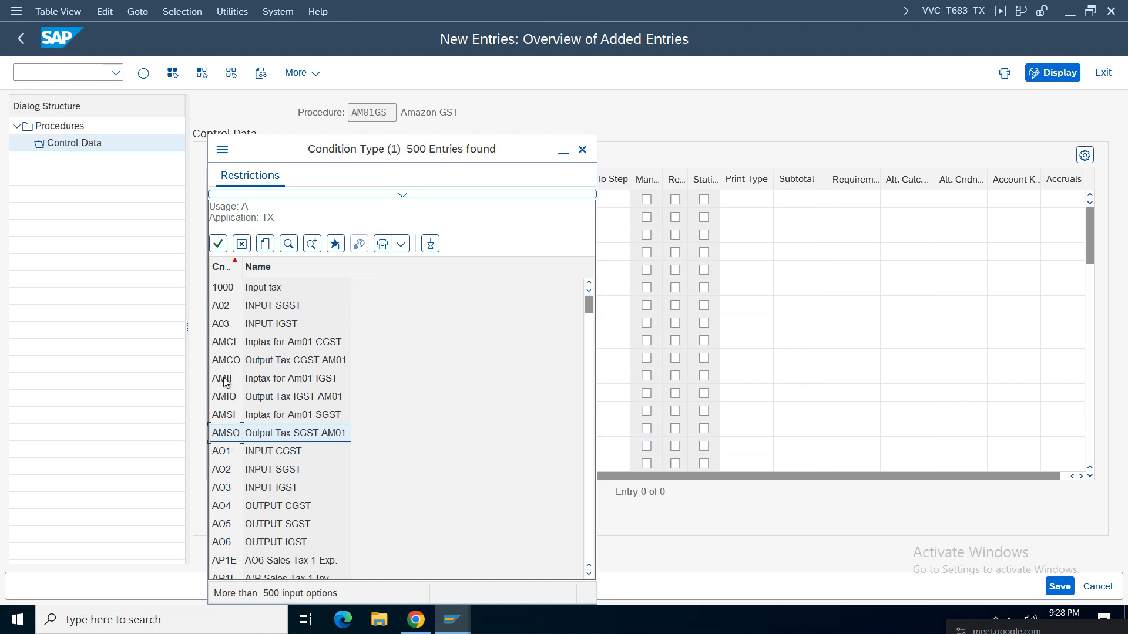
click(281, 402)
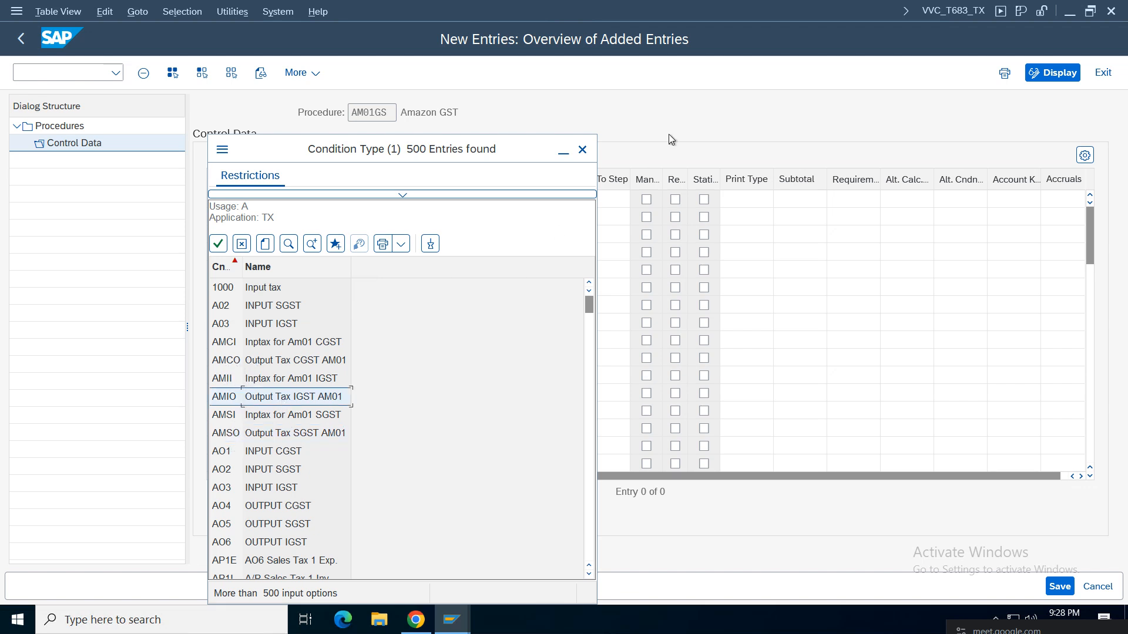
click(582, 150)
Enter output tax condition types AMCO and AMSO in the fifth and sixth rows of the control data.
click(370, 271)
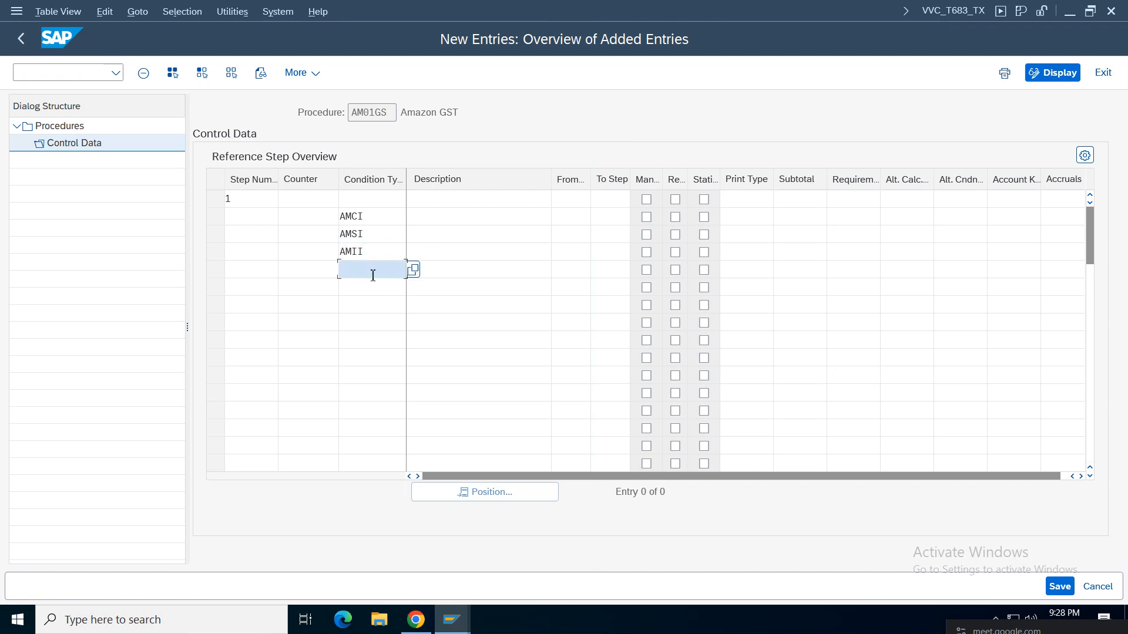
text(AM)
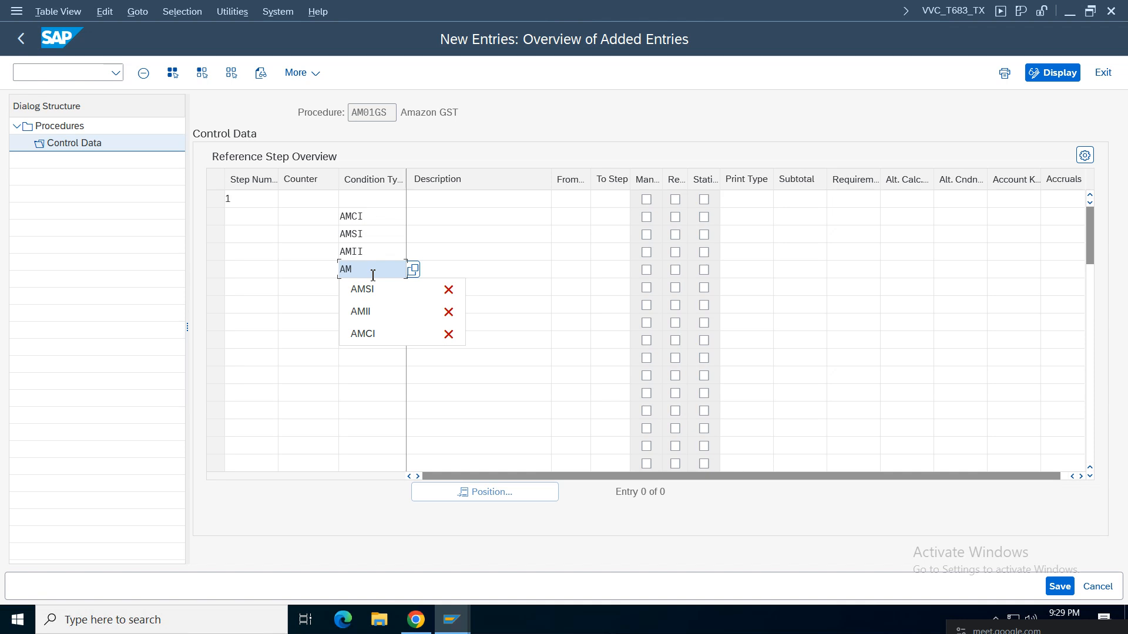
text(CO)
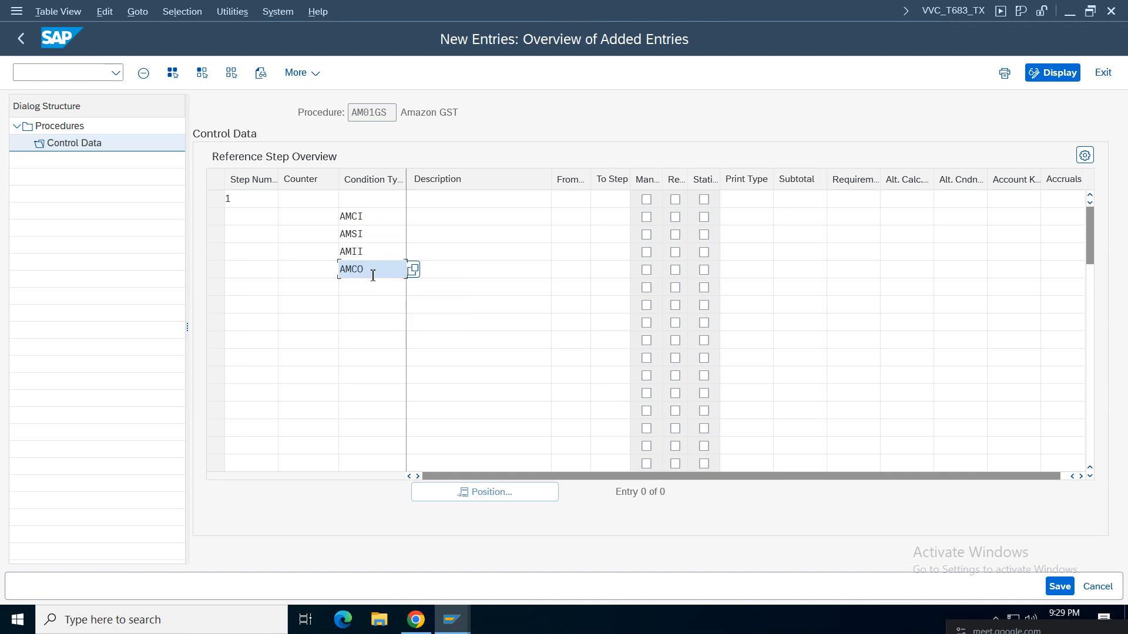
click(373, 288)
text(AMSO)
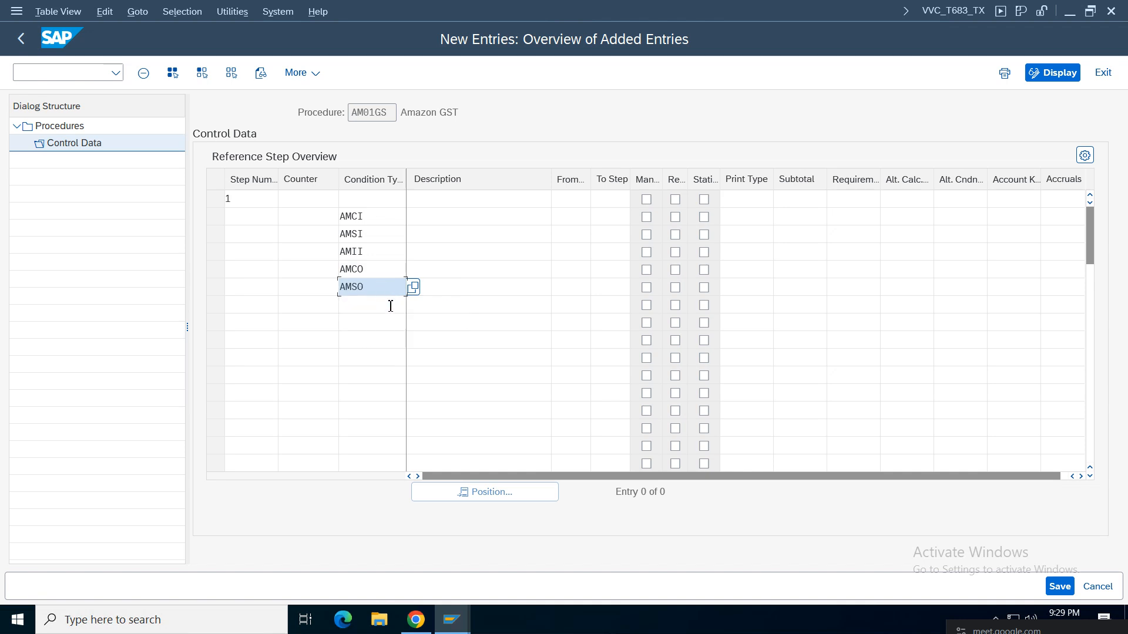
Enter condition type AMIO in the seventh row of the control data and check it against the condition type value list.
click(390, 306)
text(AMIO)
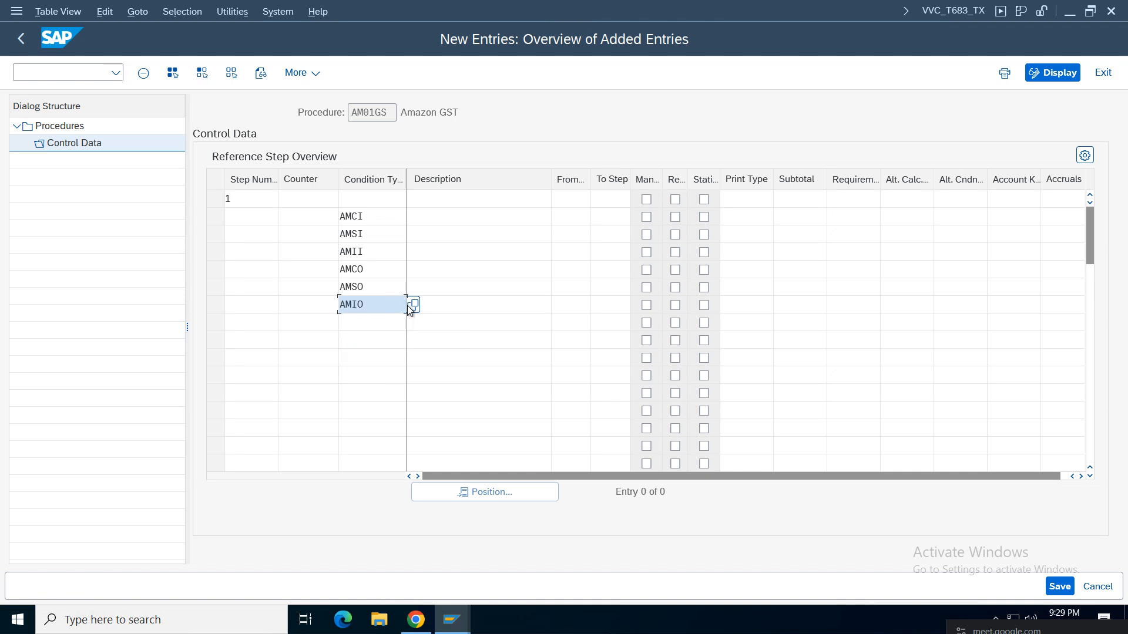
click(411, 305)
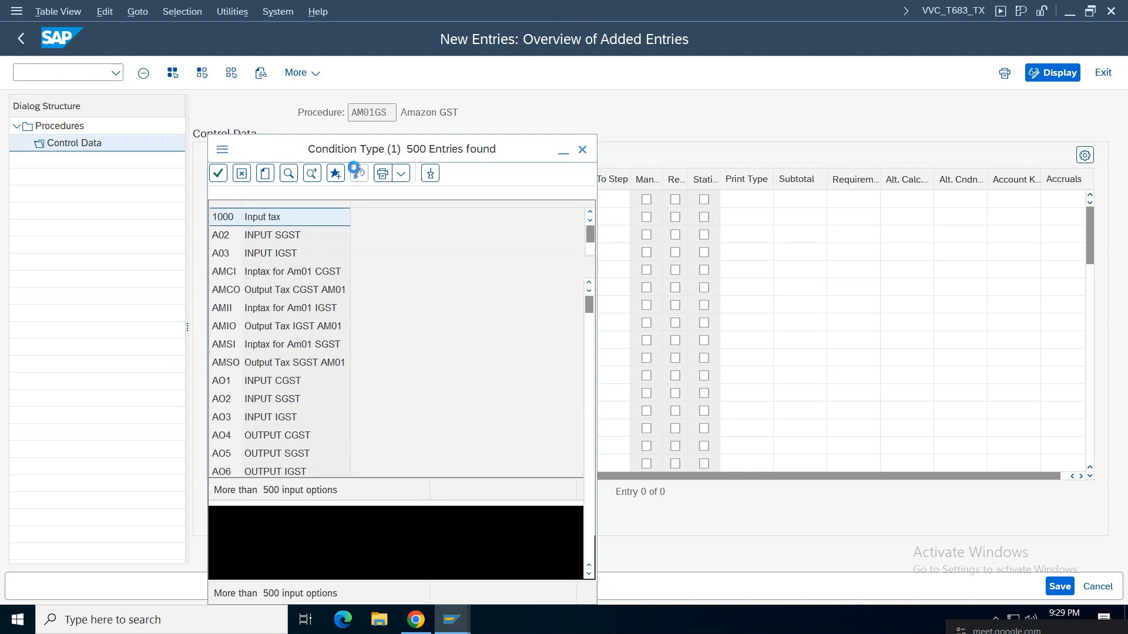
drag(336, 150, 844, 133)
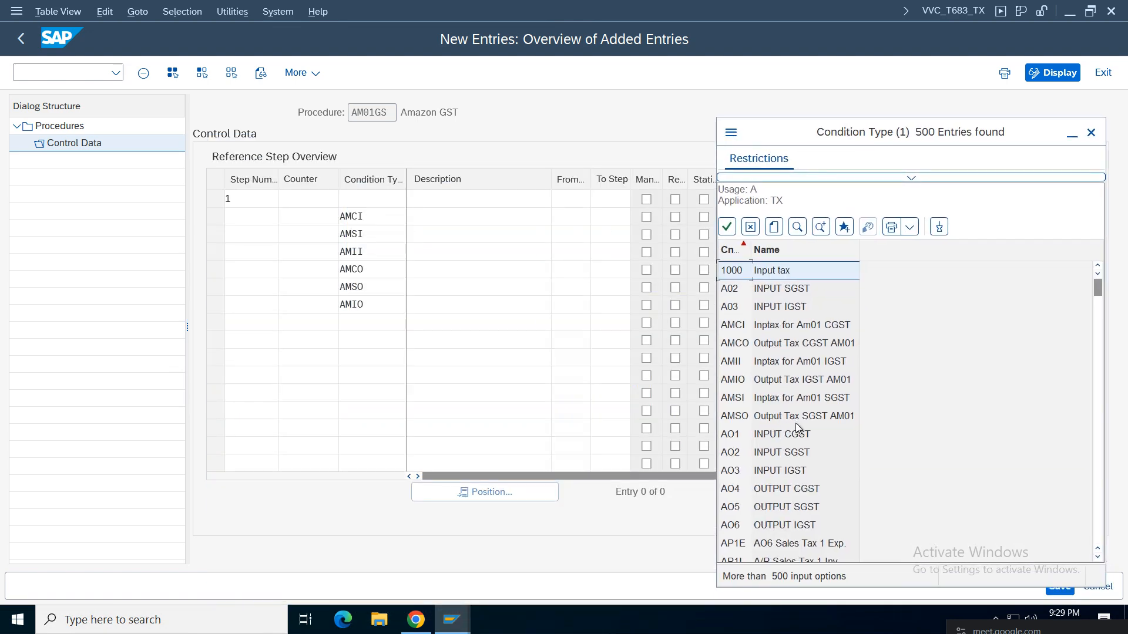
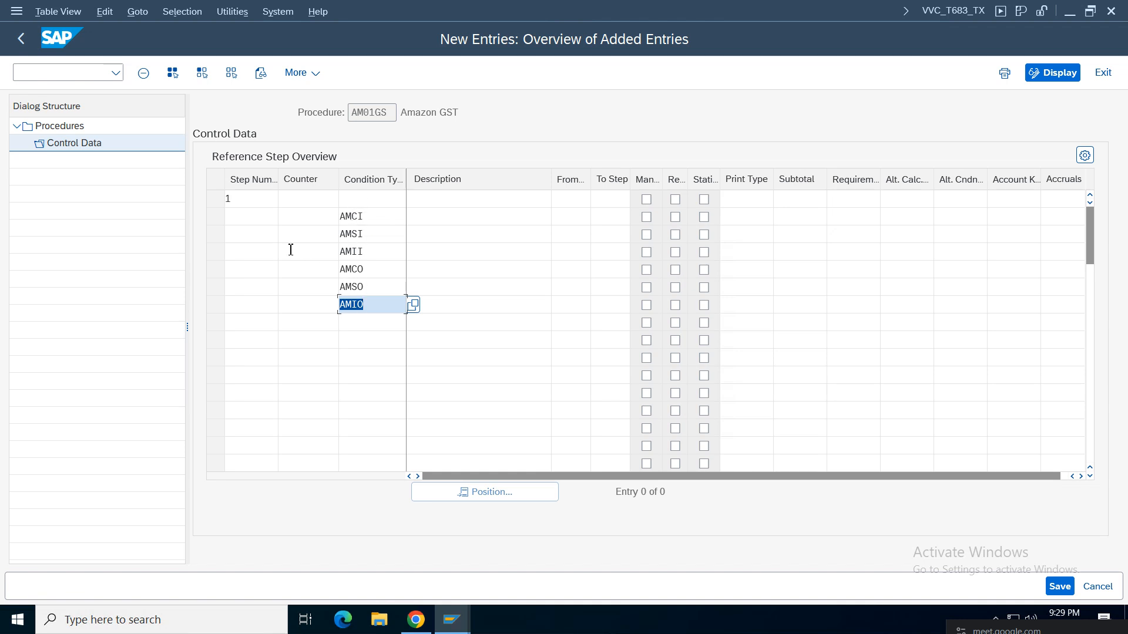
Number the steps 2 to 7 for the condition type rows AMCI, AMSI, AMII, AMCO, AMSO and AMIO.
click(238, 217)
text(2)
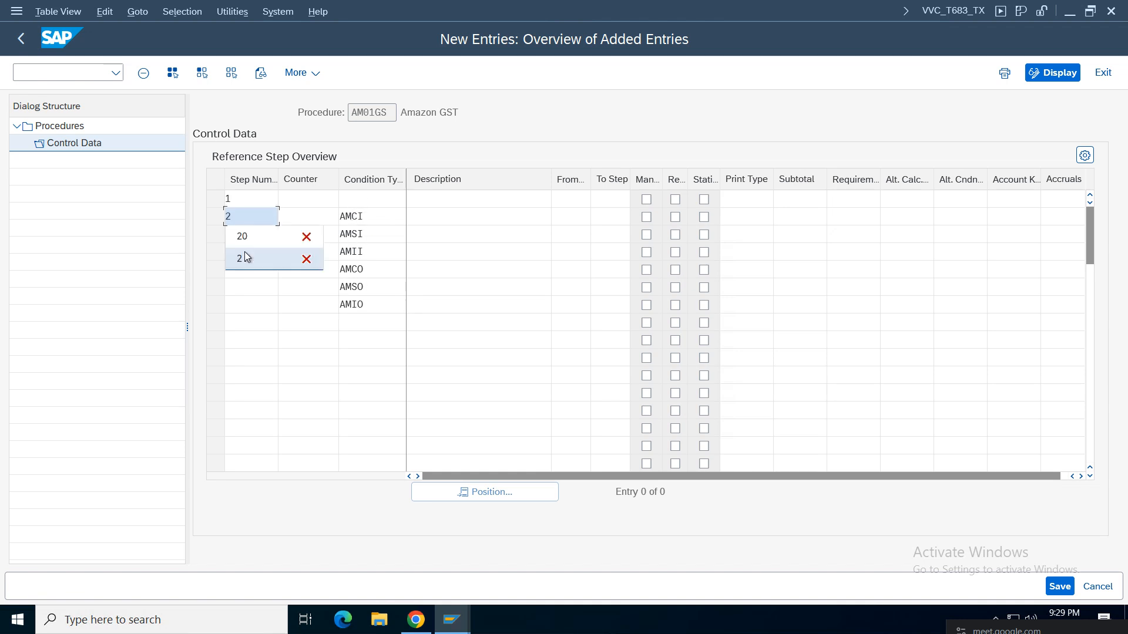
click(245, 259)
click(247, 249)
click(249, 236)
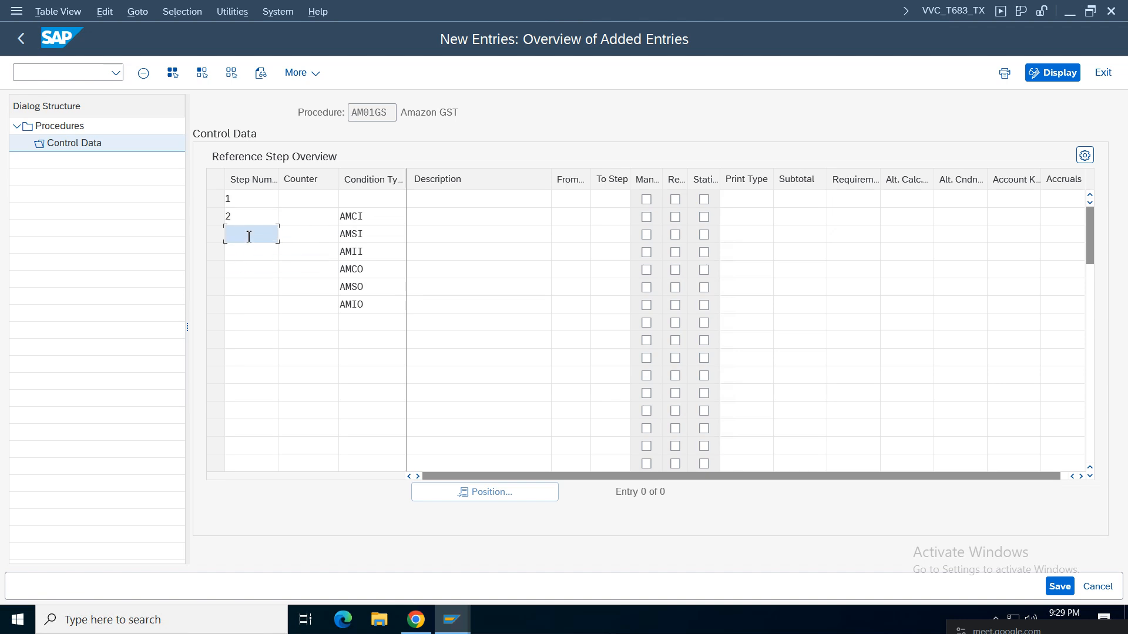
text(3)
click(245, 253)
text(4)
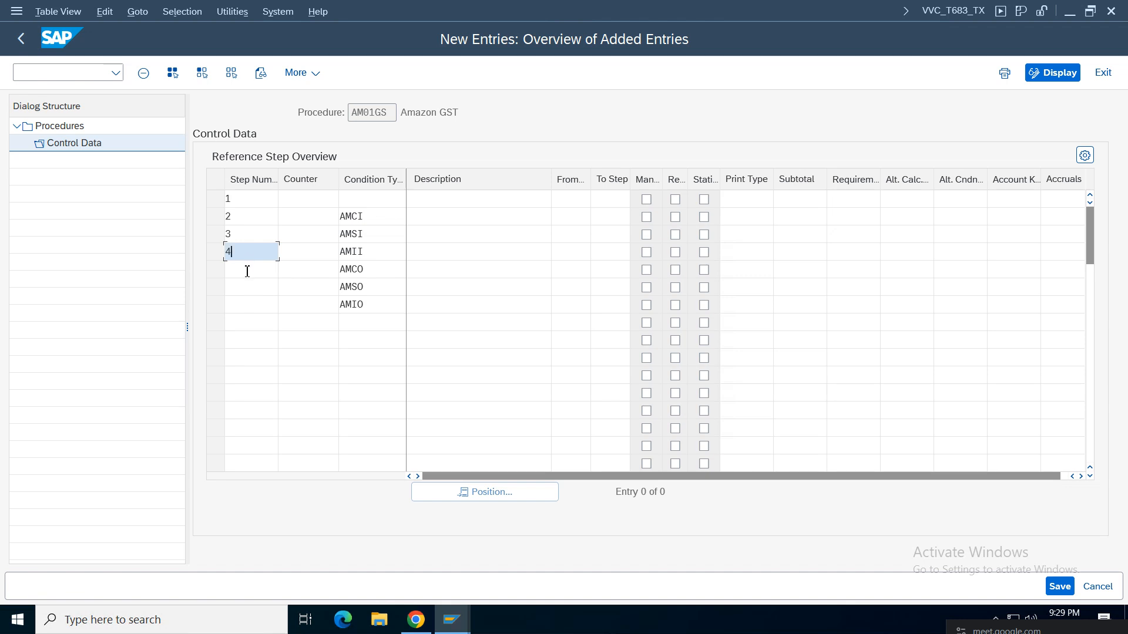
click(246, 272)
text(5)
click(249, 284)
text(6)
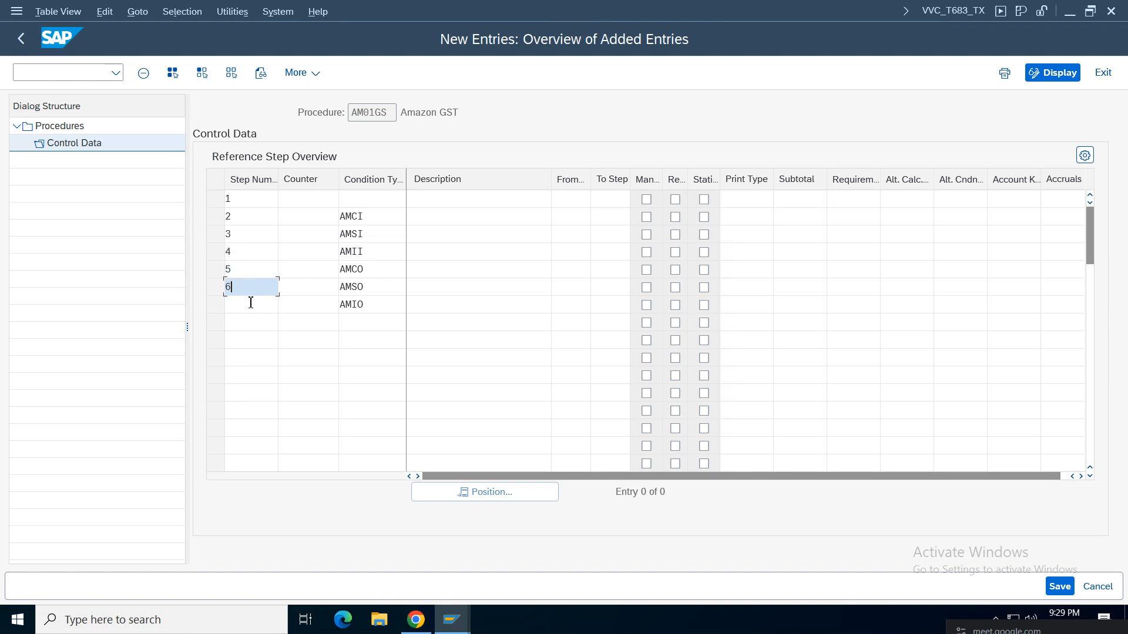
click(251, 303)
text(7)
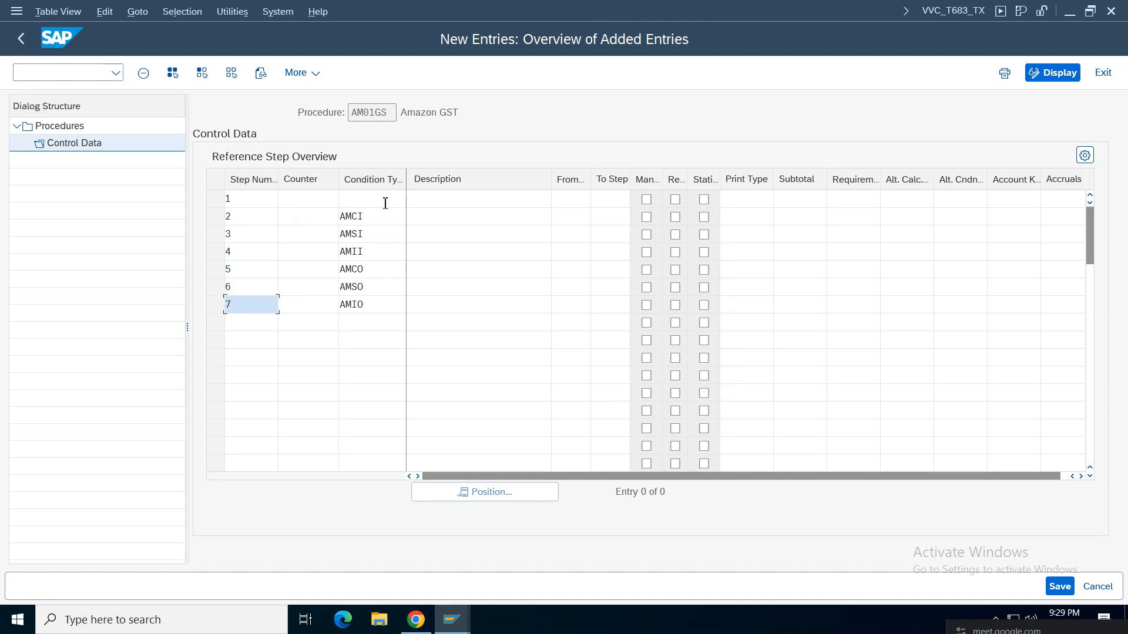
Enter condition type BASB for step 1 and widen the From Step and To Step columns.
click(384, 201)
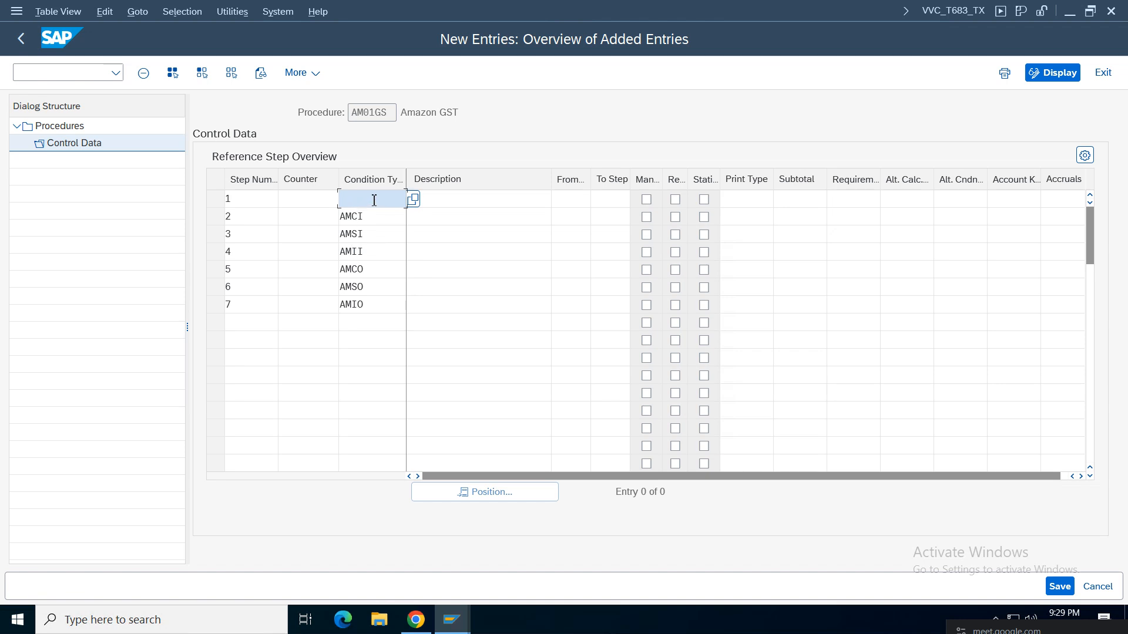
text(BAS)
click(365, 219)
drag(381, 201, 258, 201)
click(414, 203)
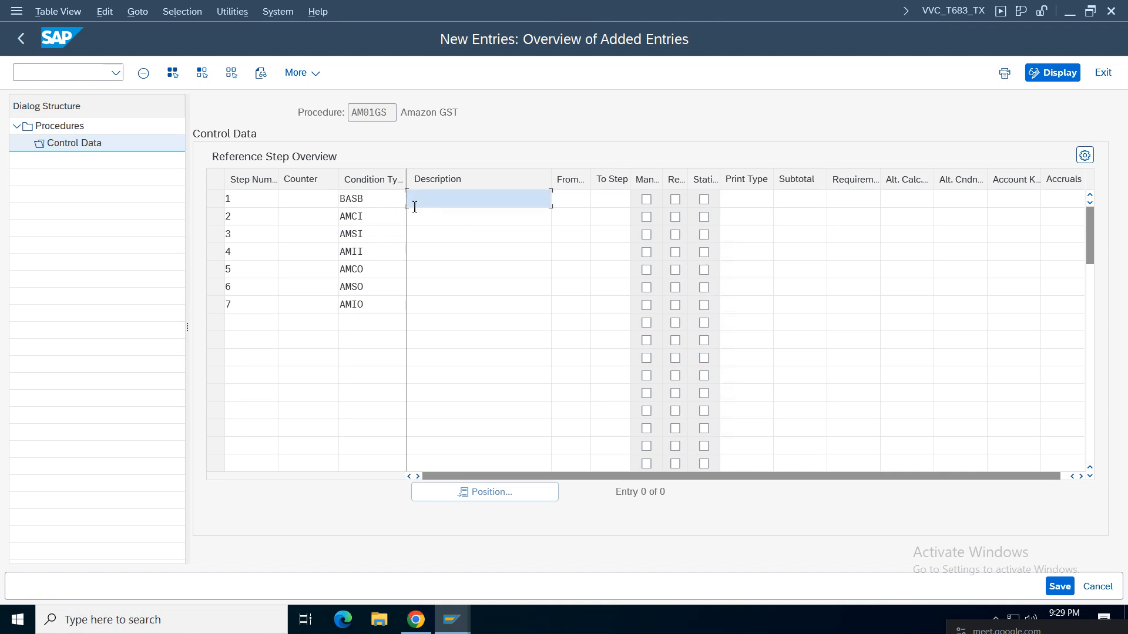
drag(386, 195, 254, 199)
click(505, 198)
drag(630, 185, 637, 184)
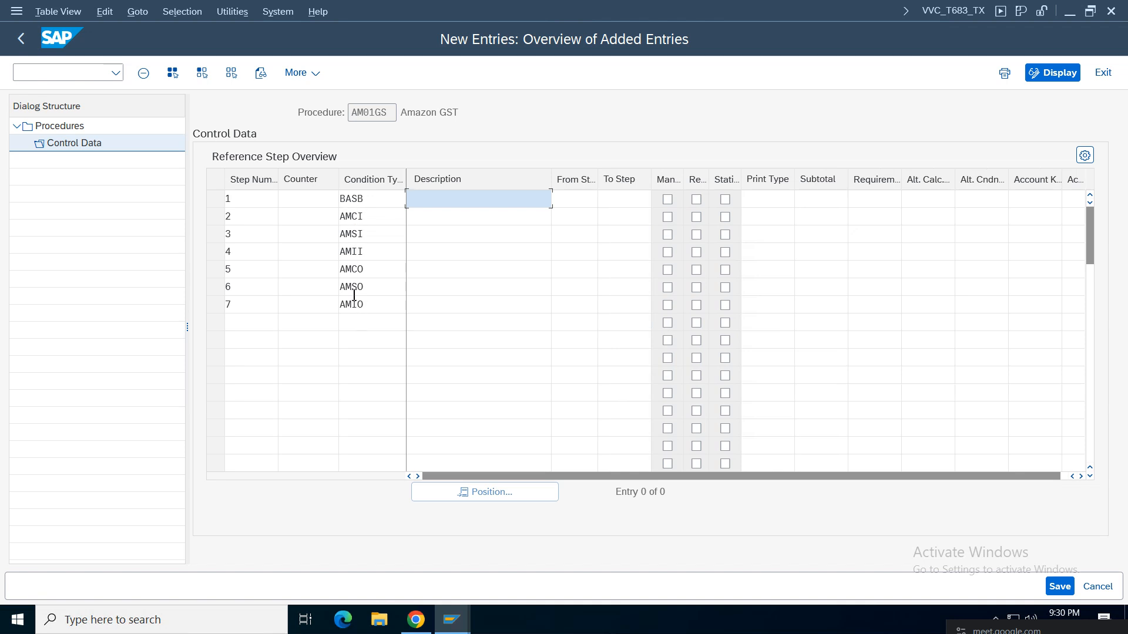
click(373, 199)
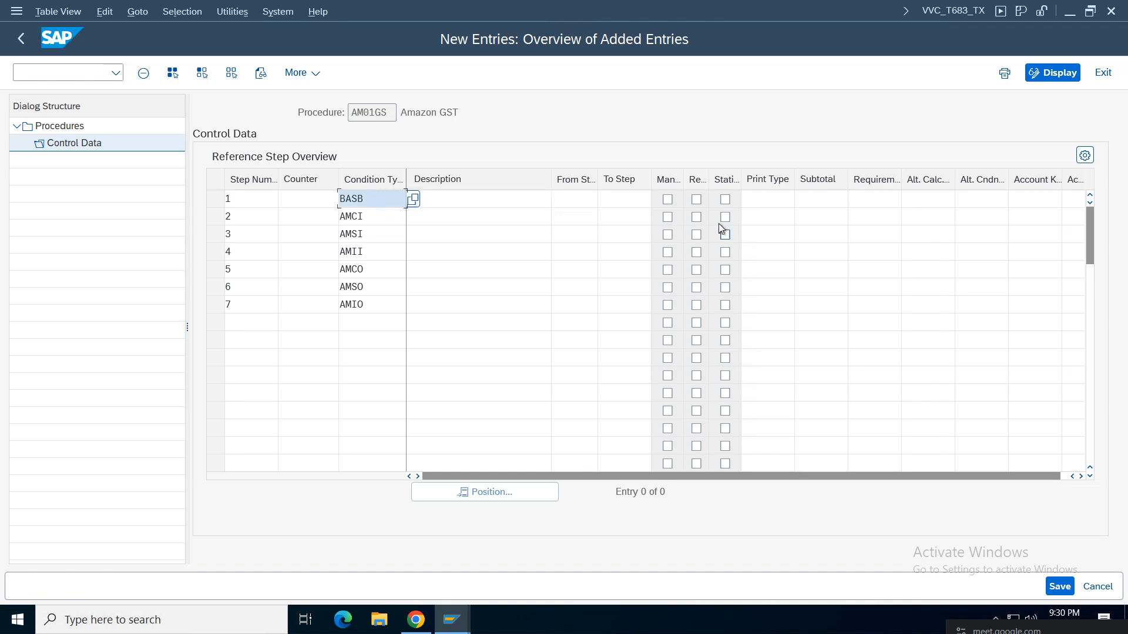
Set From Step and To Step to 1 for the input tax rows AMCI, AMSI and AMII.
click(571, 219)
text(1)
click(624, 225)
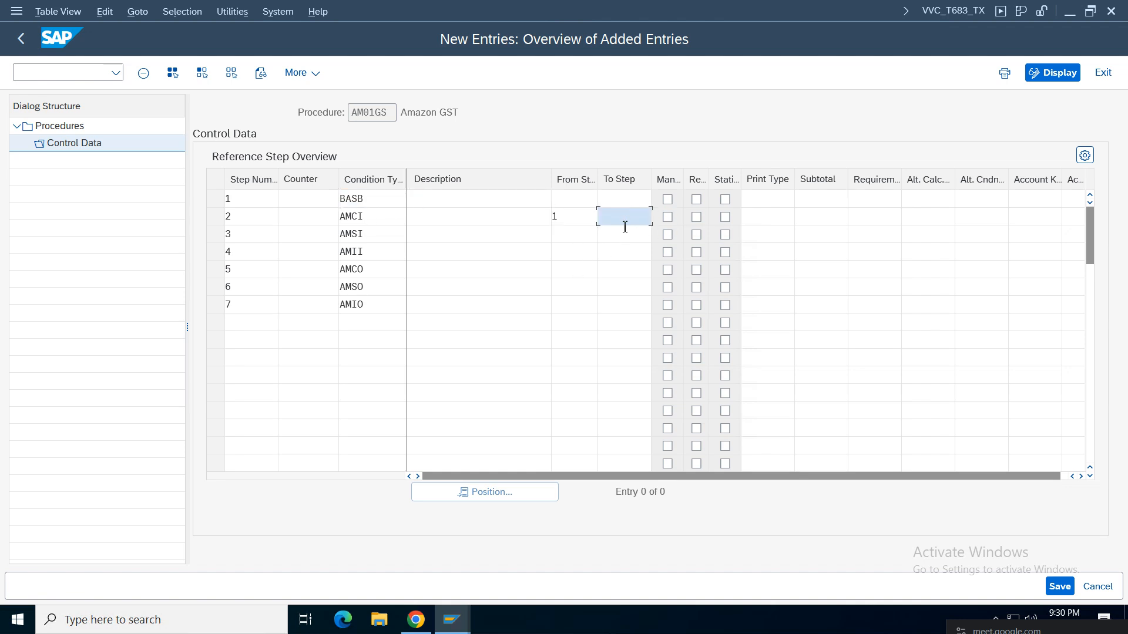
click(586, 237)
click(623, 223)
text(1)
click(577, 236)
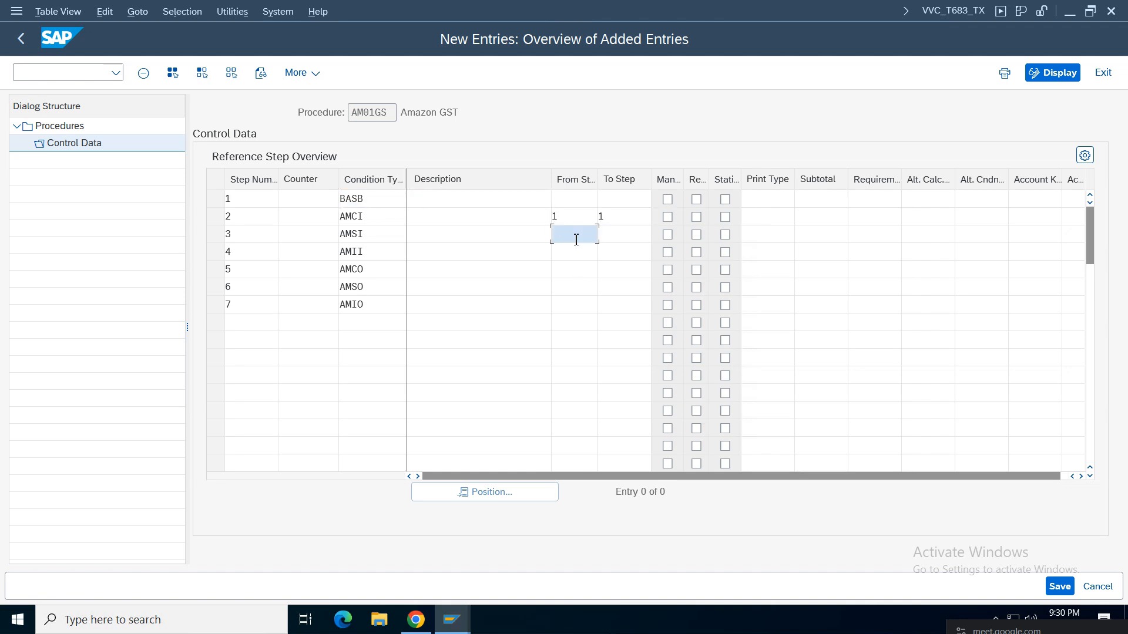
click(566, 254)
click(623, 235)
click(610, 254)
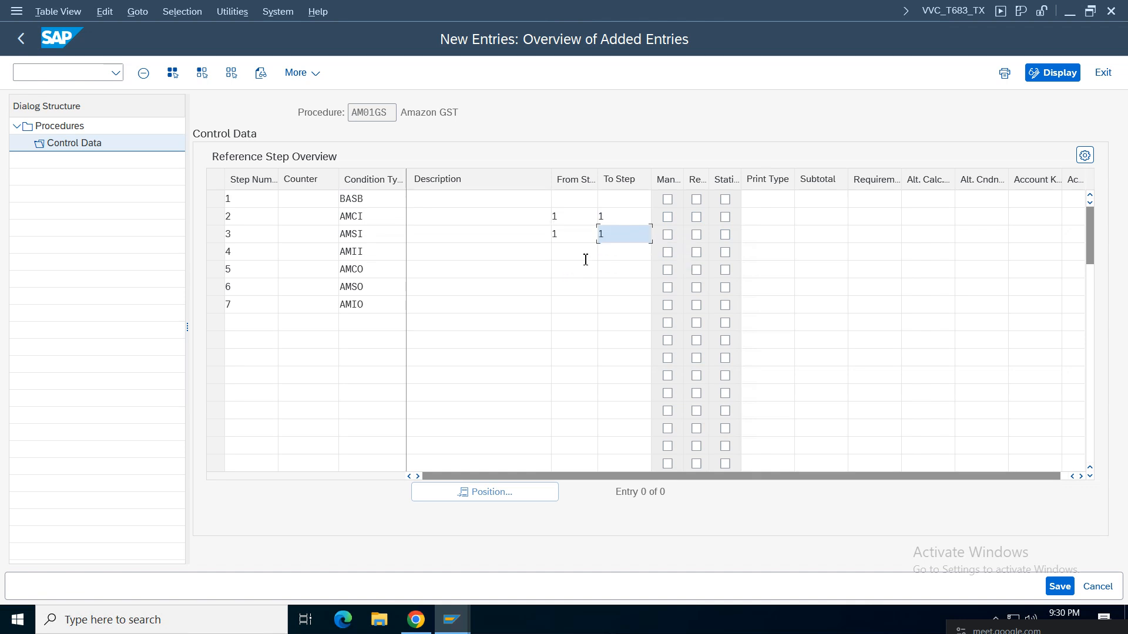
click(586, 254)
click(573, 277)
click(624, 254)
click(611, 272)
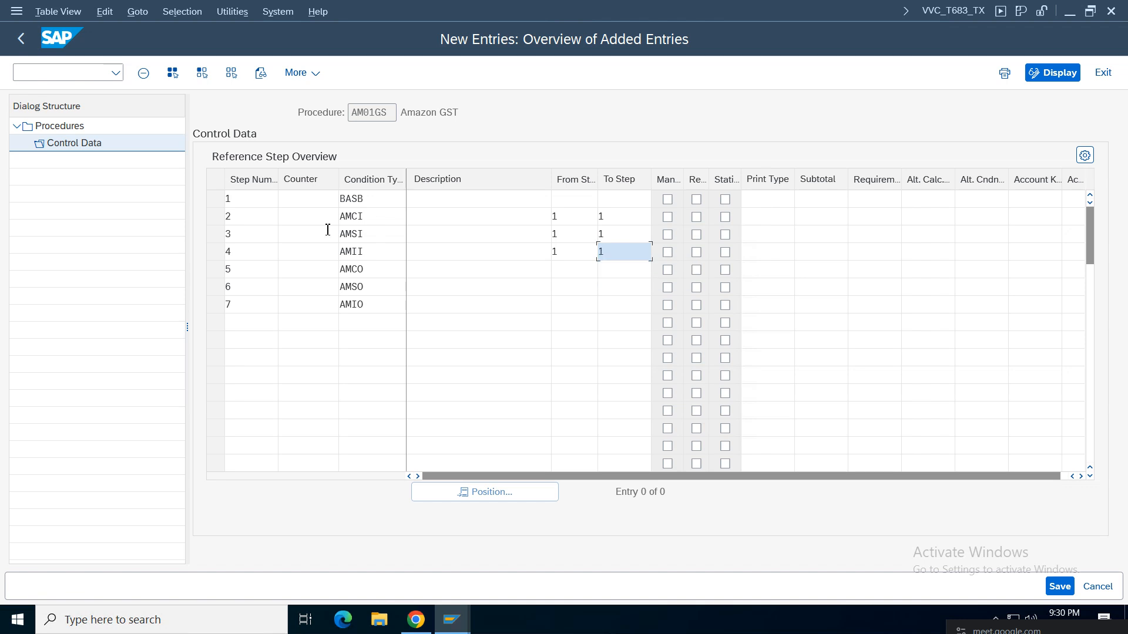
Set From Step and To Step to 1 for the output tax rows AMCO, AMSO and AMIO.
click(380, 203)
click(575, 270)
click(569, 290)
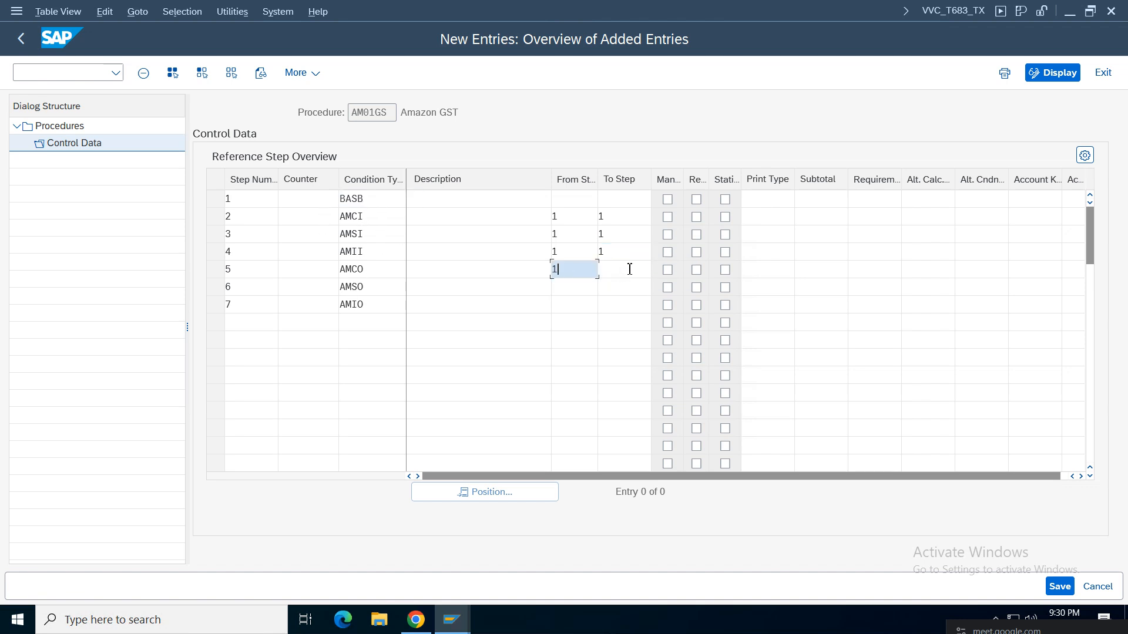
click(629, 269)
click(605, 289)
click(573, 287)
click(570, 306)
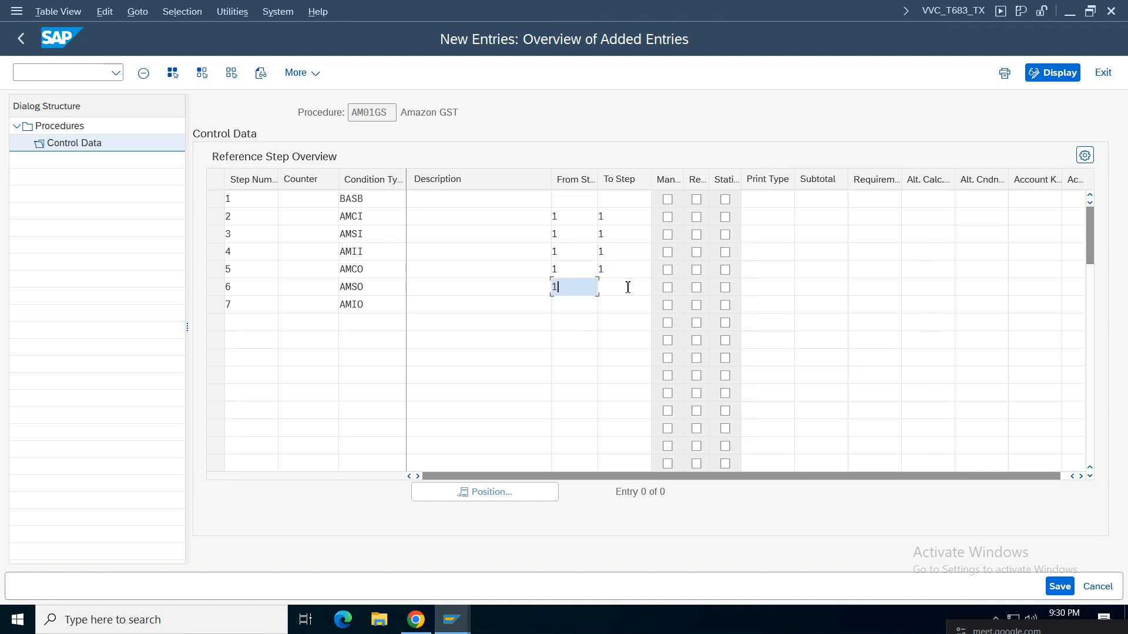
click(627, 287)
click(625, 312)
click(565, 304)
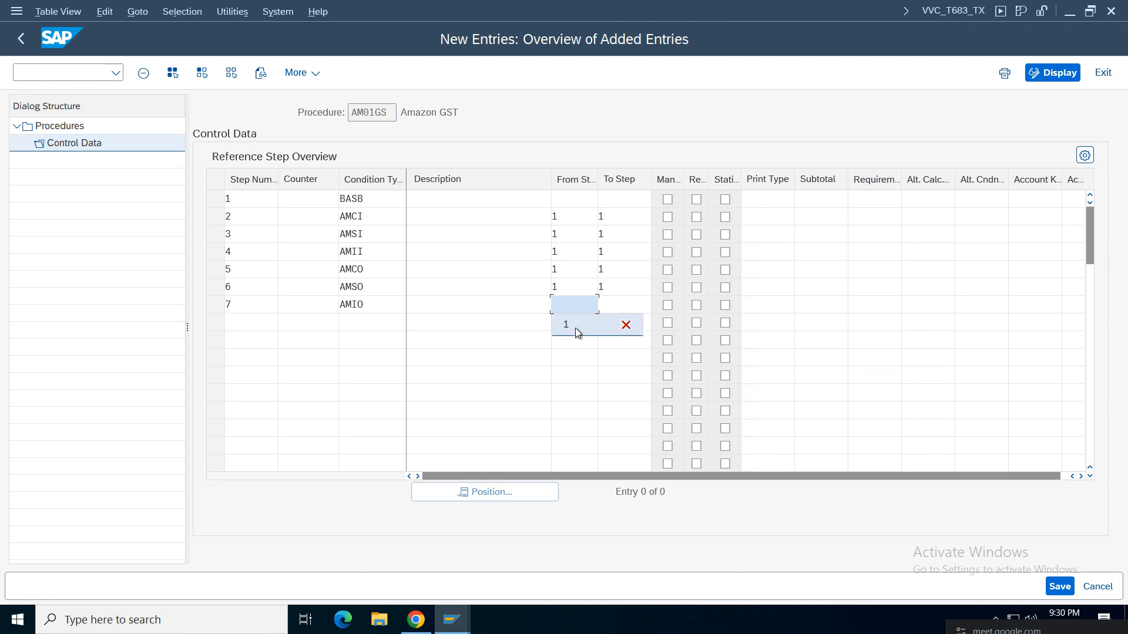
click(575, 326)
click(624, 305)
click(614, 329)
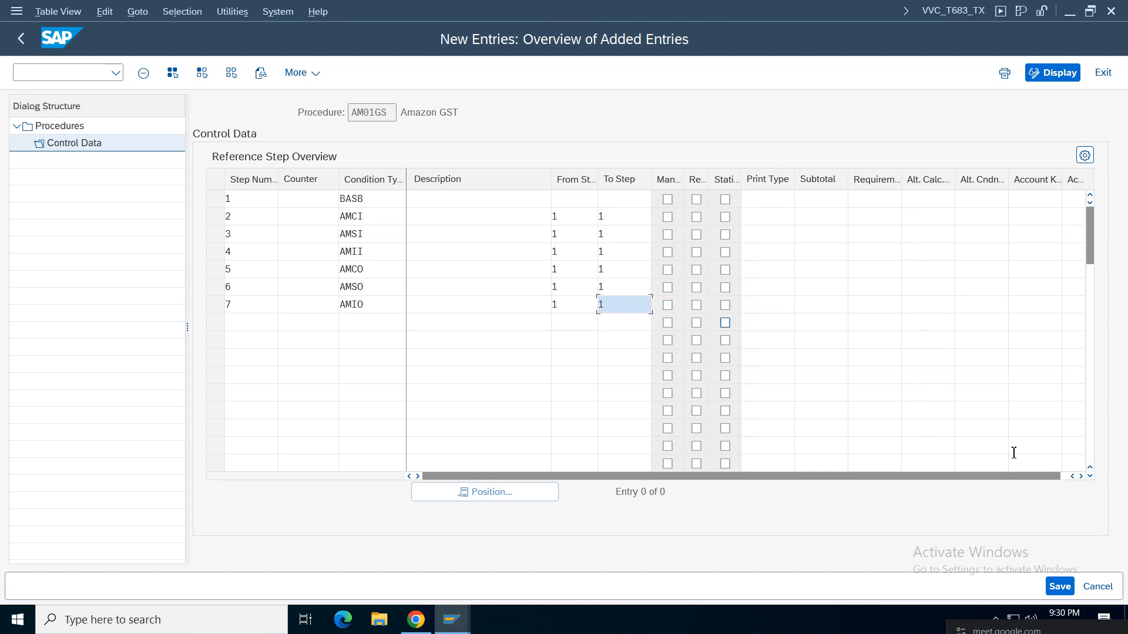
Choose account key CIA (Input tax am01) from the value list for the AMCI row.
click(1081, 476)
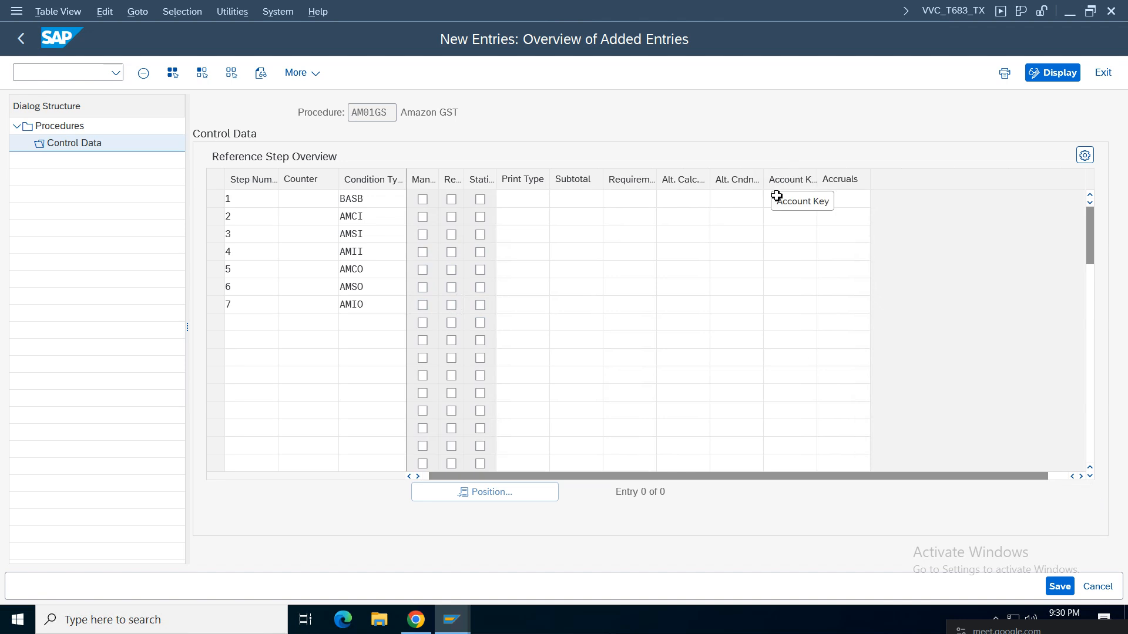
click(783, 217)
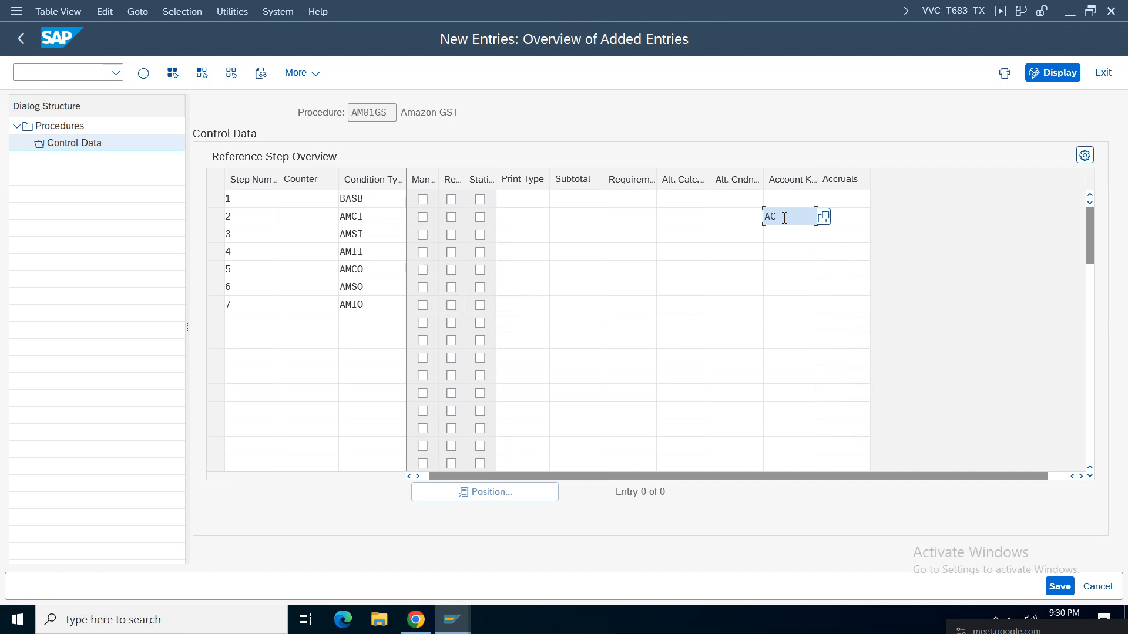
click(824, 218)
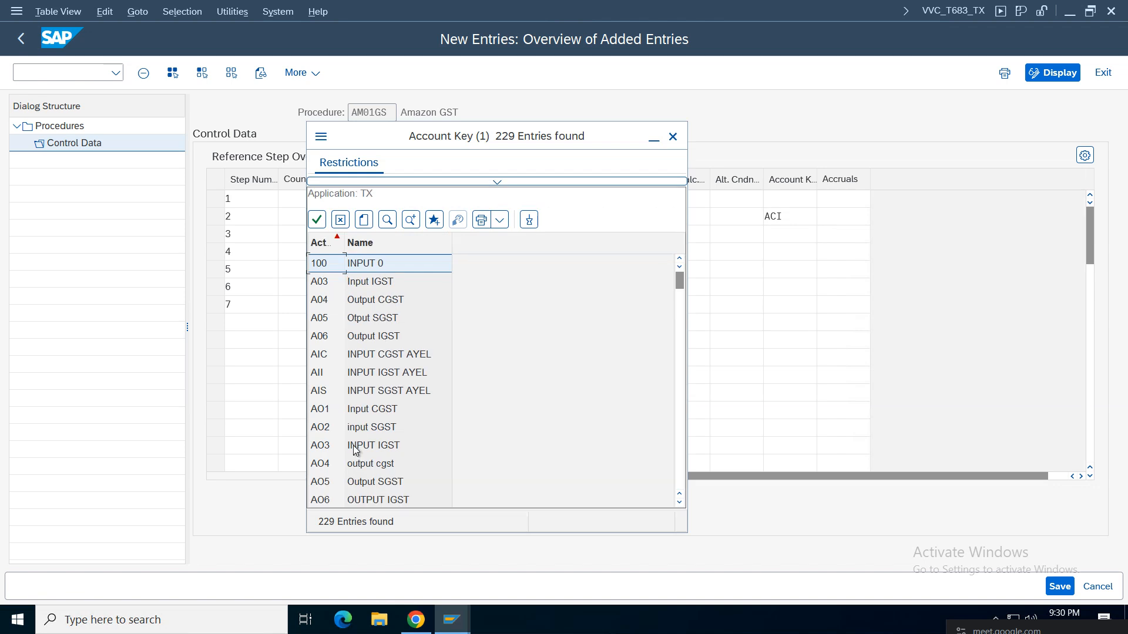
click(365, 407)
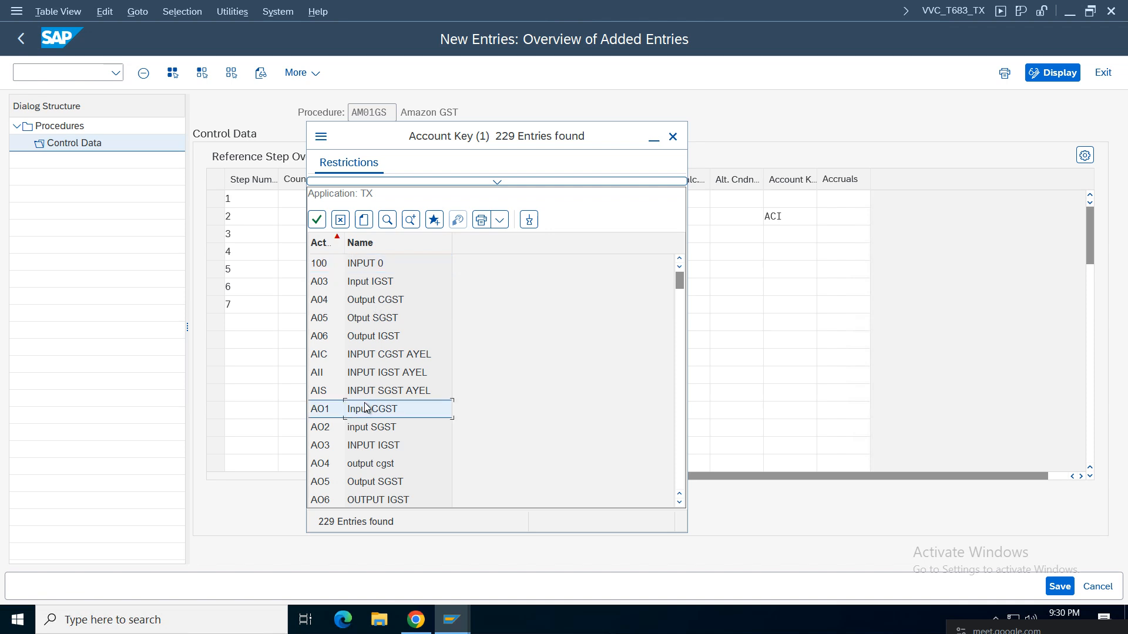
key(Page_Down)
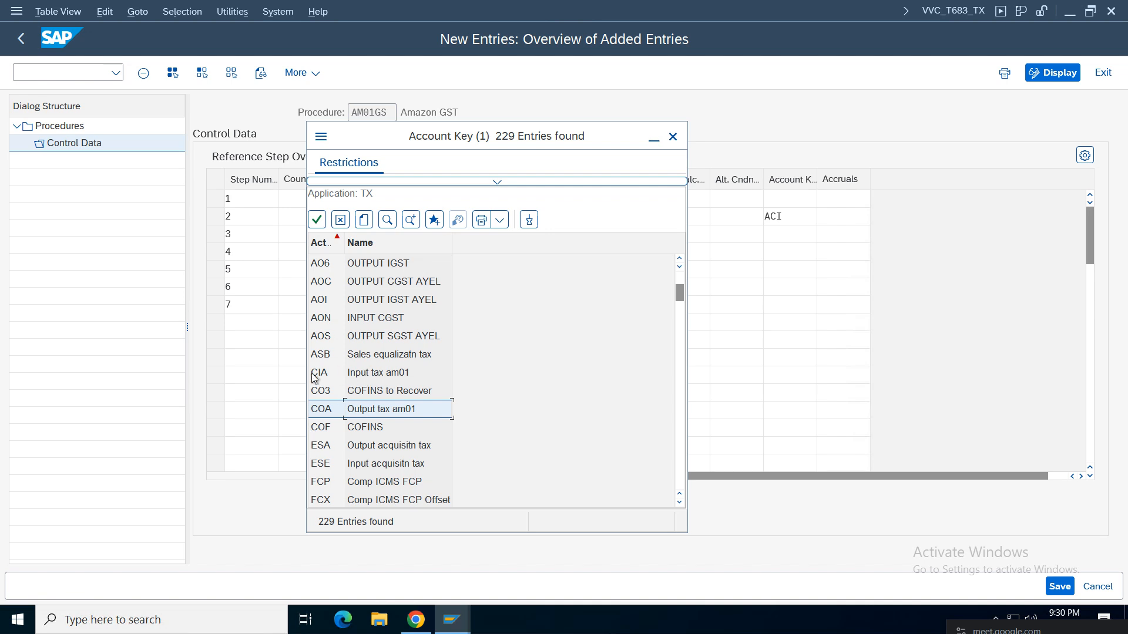
click(363, 376)
double_click(363, 376)
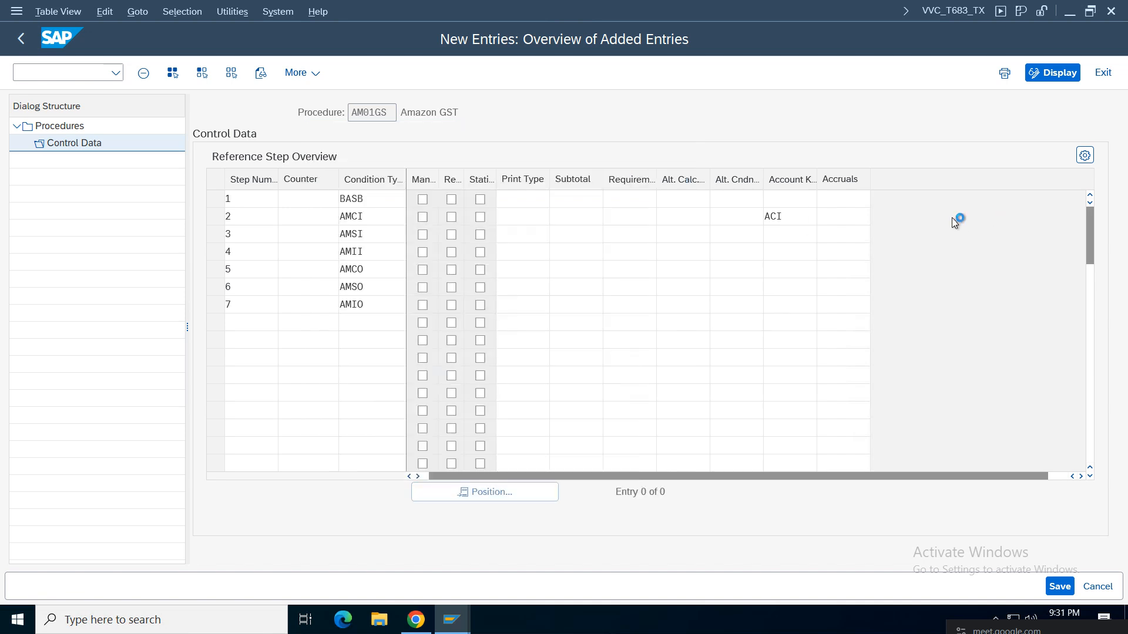
Enter account keys SIA for the AMSI row and IIA for the AMII row.
click(767, 241)
text(C)
key(BackSpace)
text(SIA)
click(794, 258)
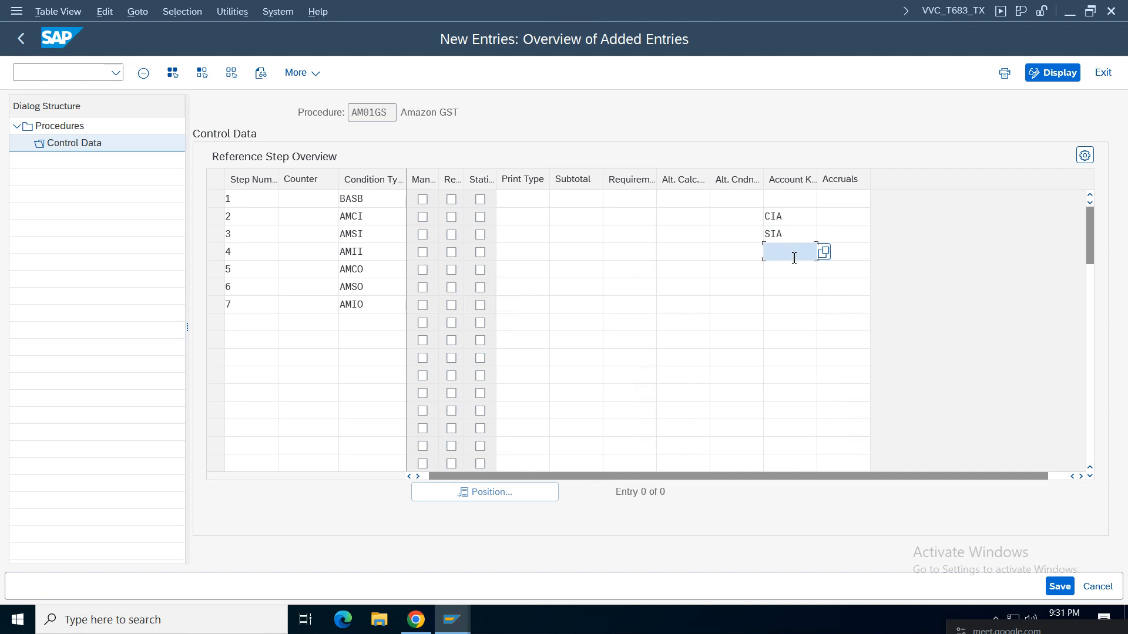
Enter account keys COA, SOA and IOA for the output tax rows AMCO, AMSO and AMIO.
click(781, 272)
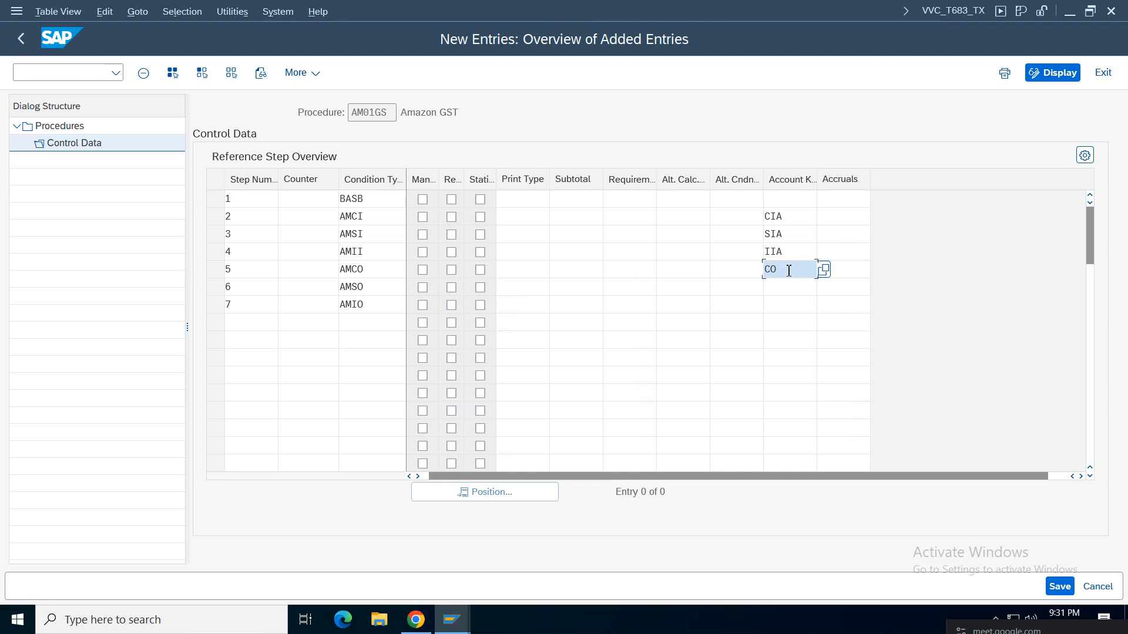
click(357, 276)
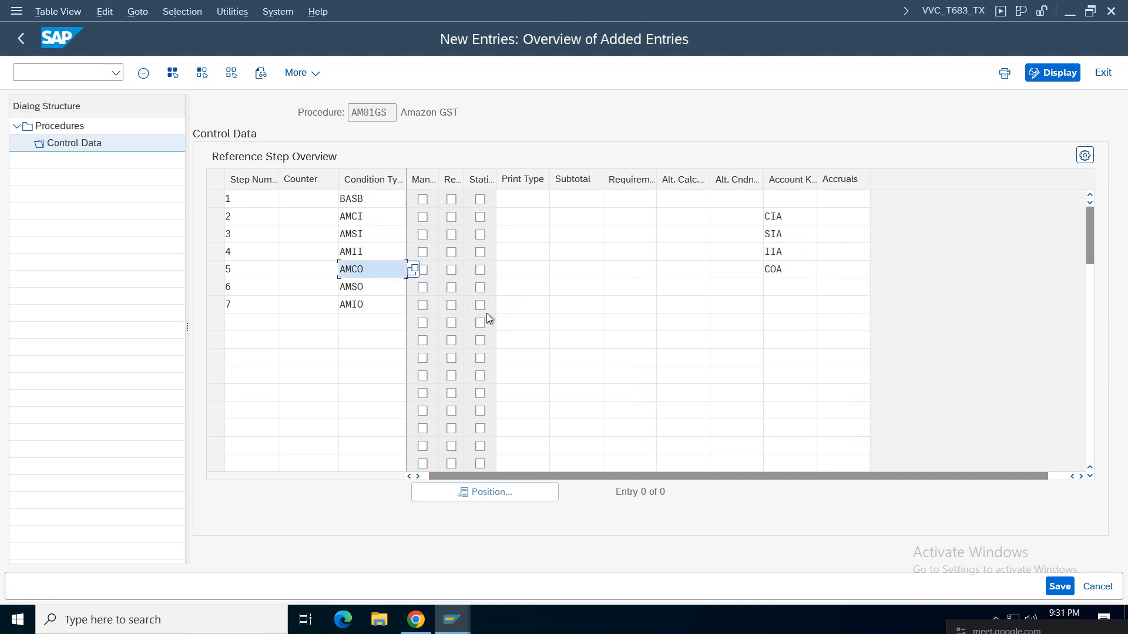
click(793, 292)
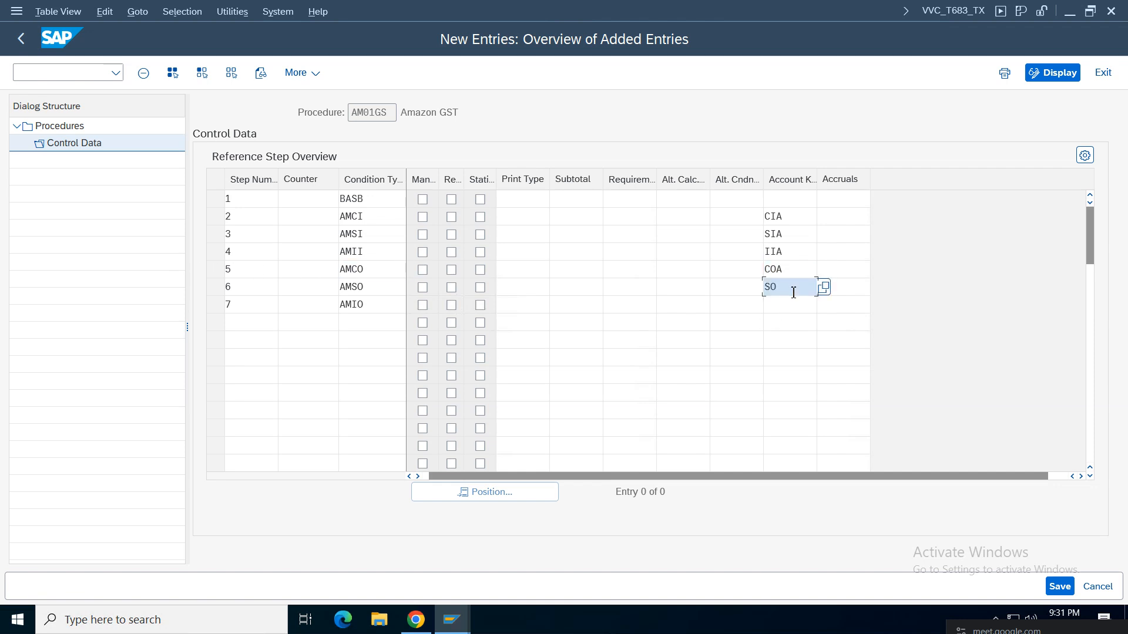
click(793, 306)
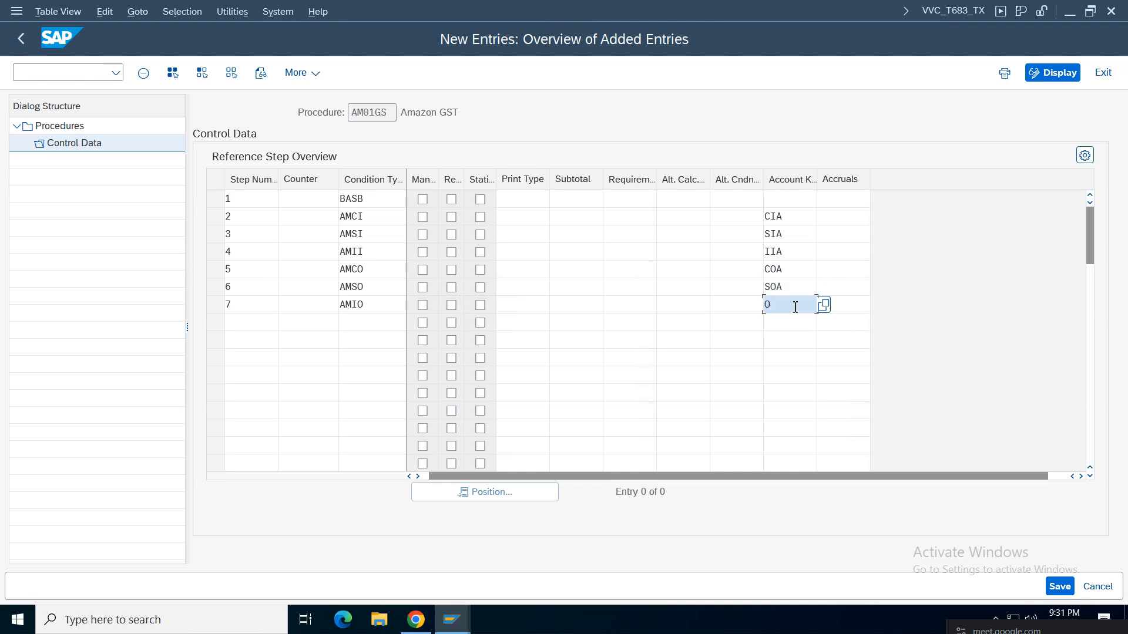
text(IOA)
Browse the account key value list for the output tax key of the AMIO row.
key(F4)
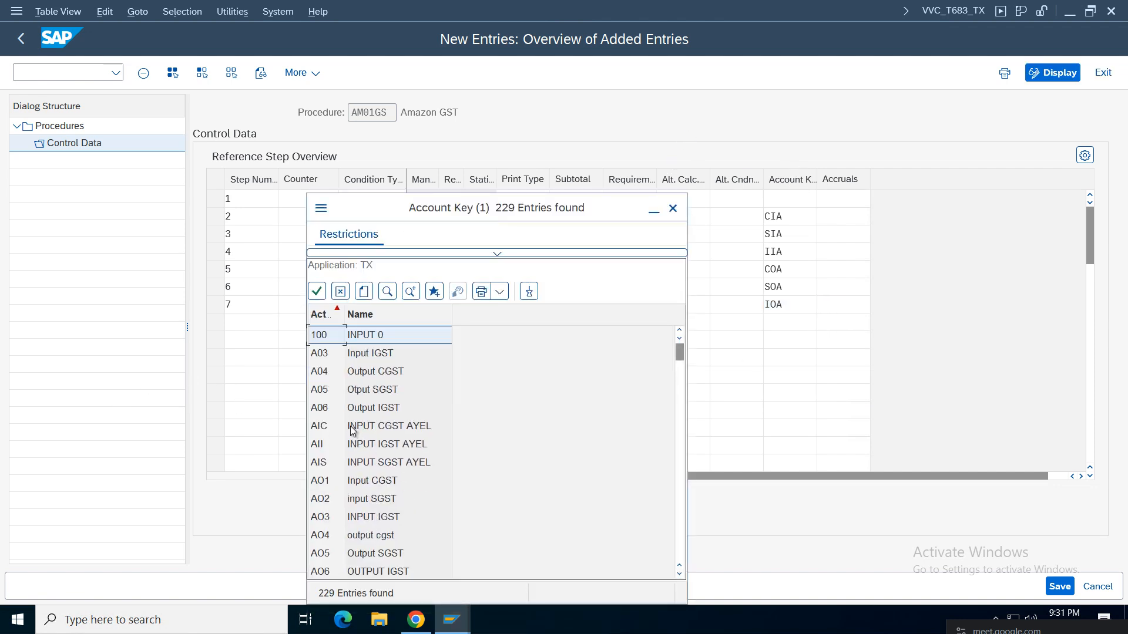
click(378, 449)
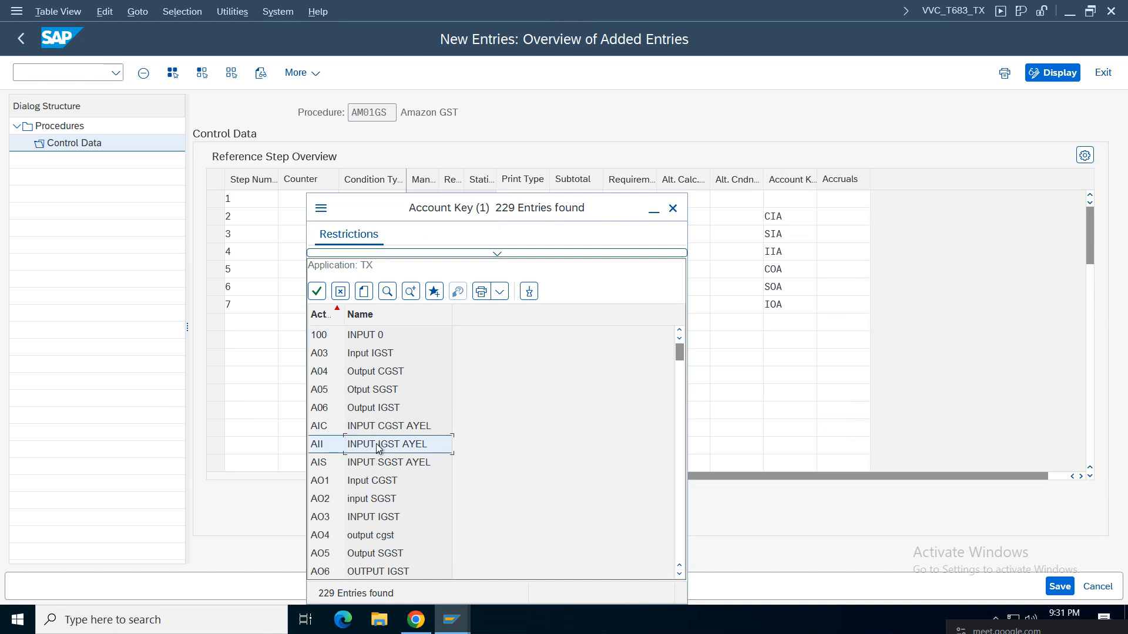
scroll(378, 448, down, 5)
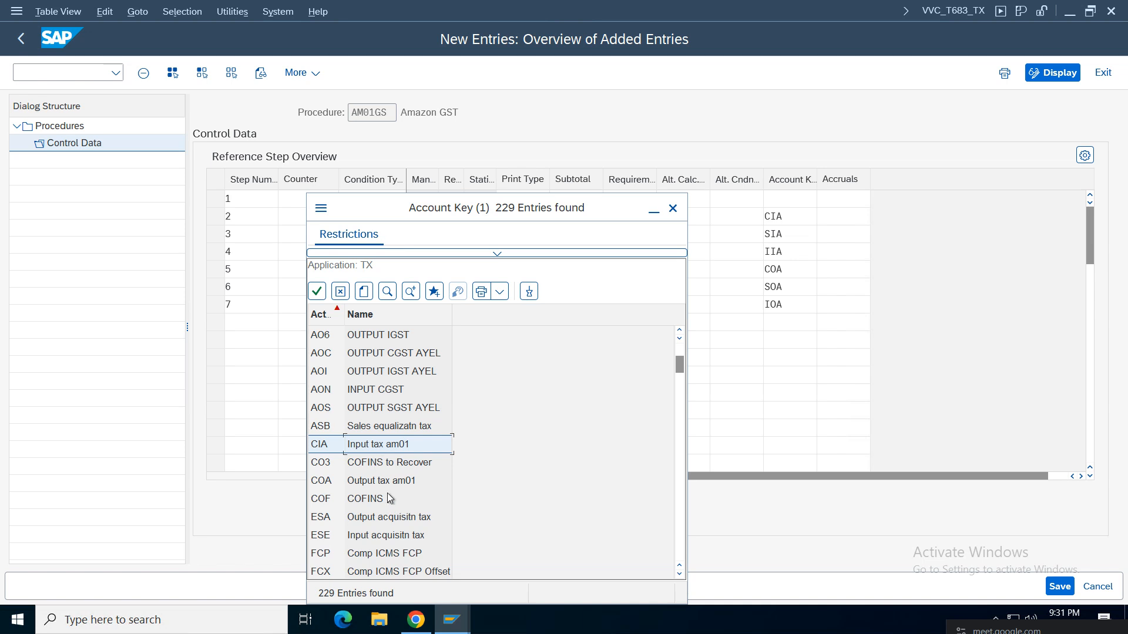
click(366, 485)
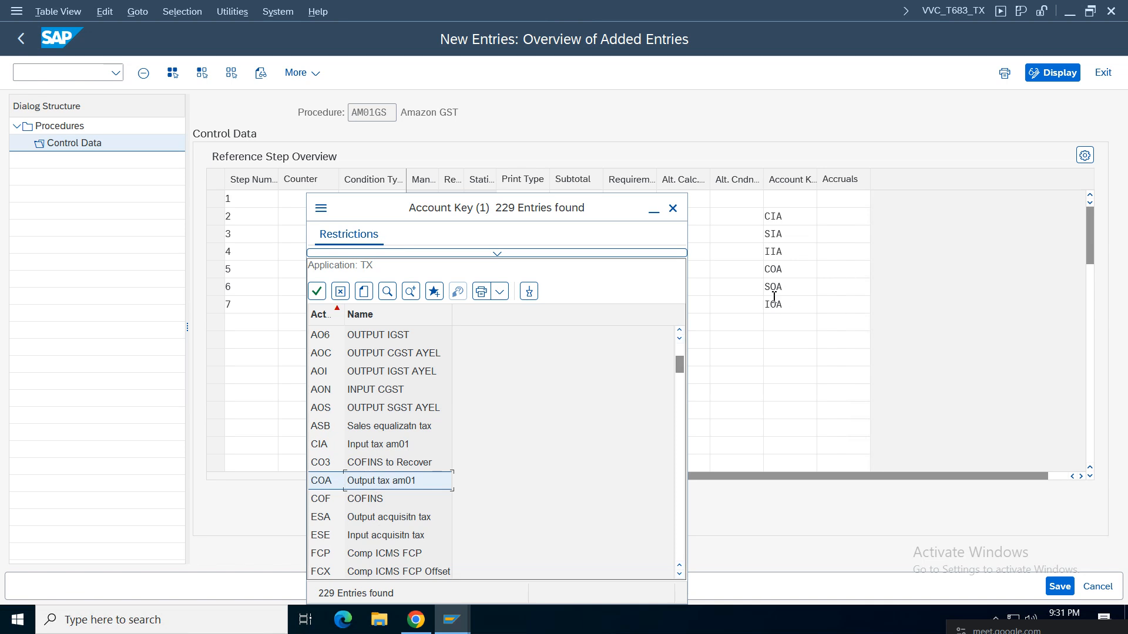
key(Escape)
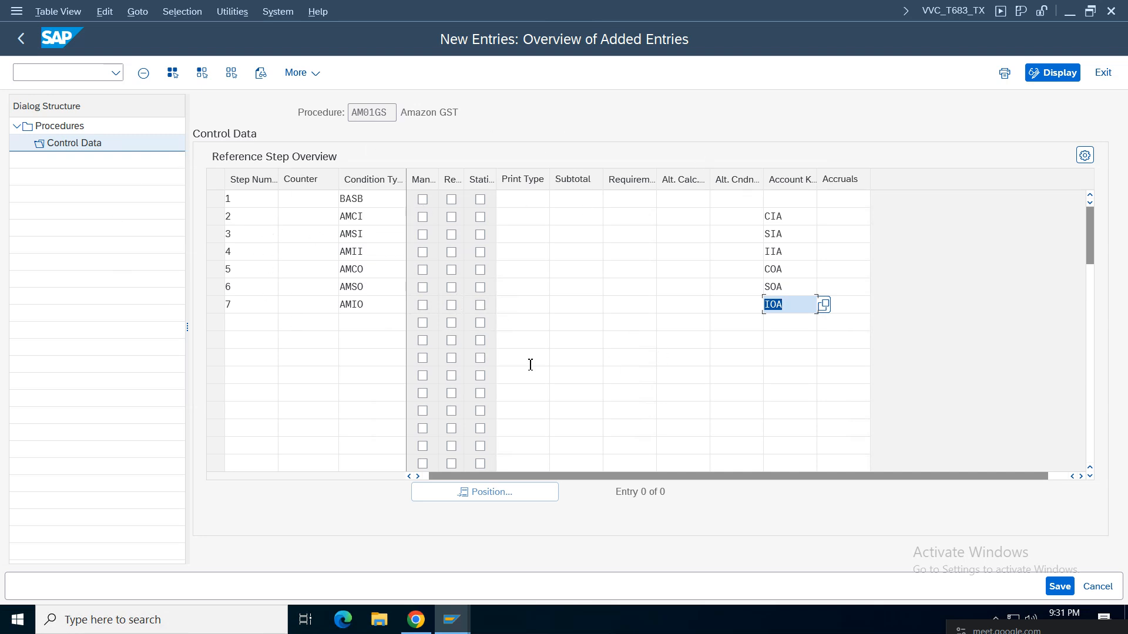
Check the AMIO row's account key IOA against the account key value list.
key(Return)
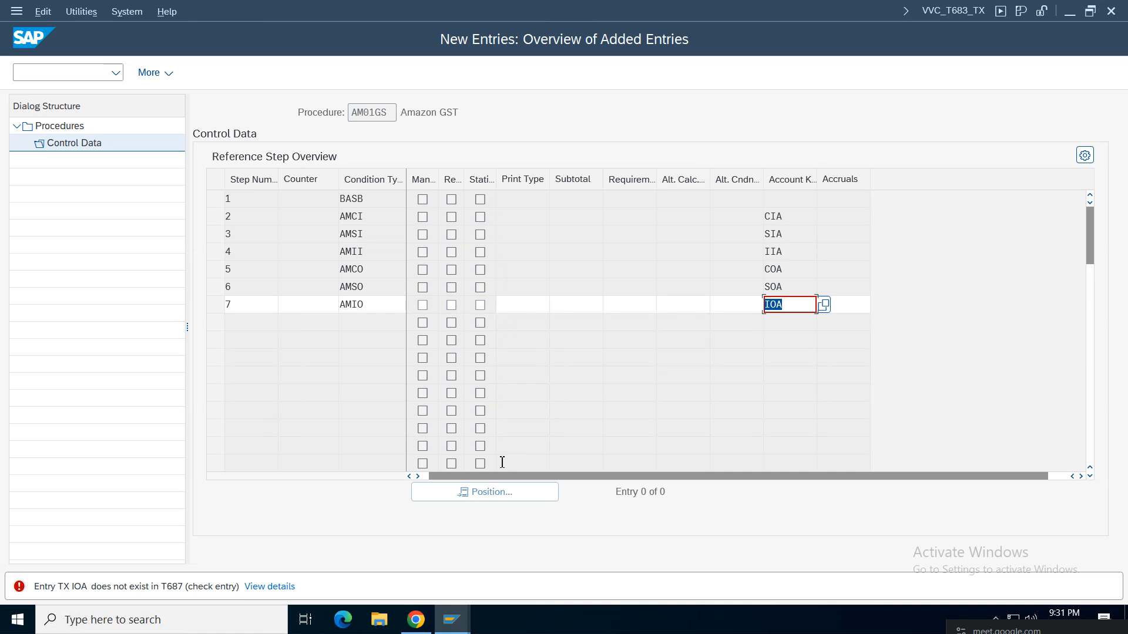
click(796, 304)
click(824, 304)
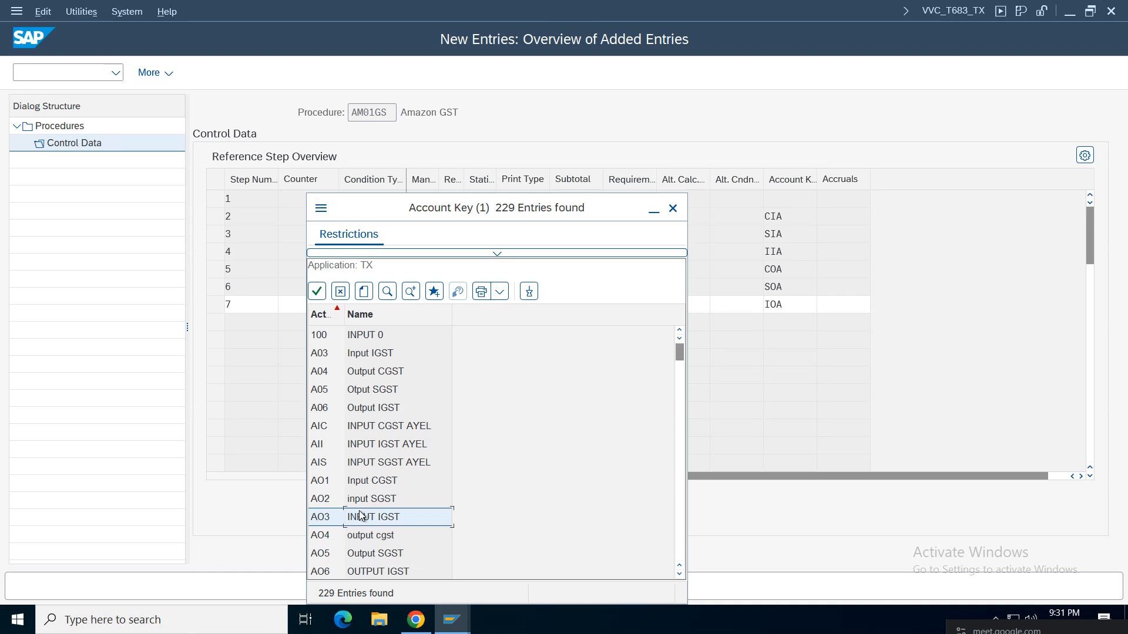
scroll(360, 516, down, 4)
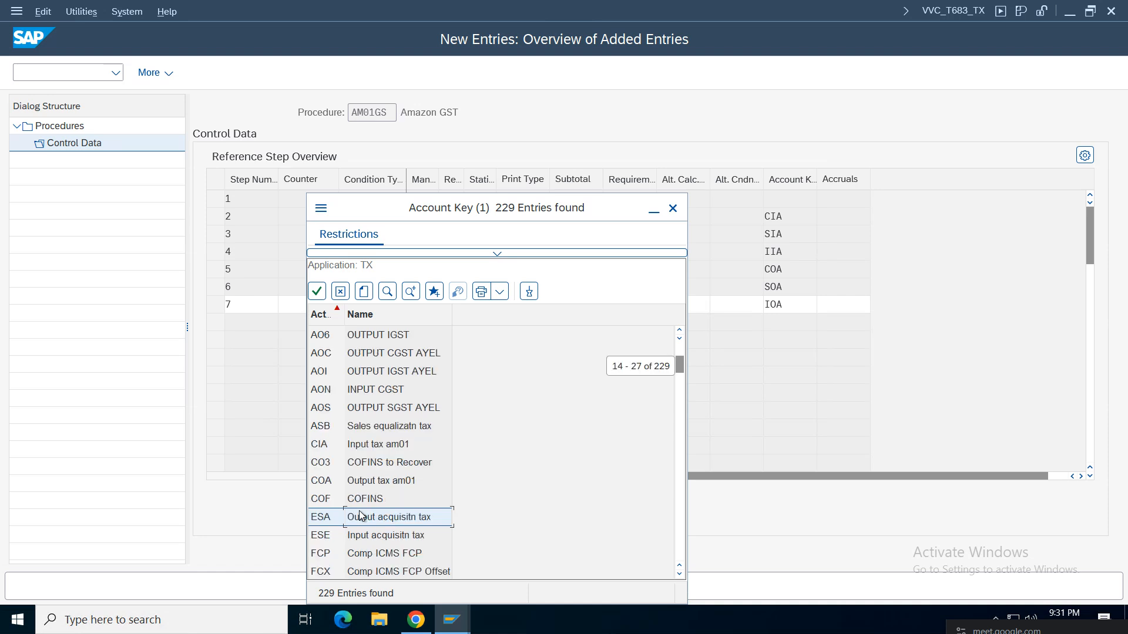
scroll(361, 516, down, 4)
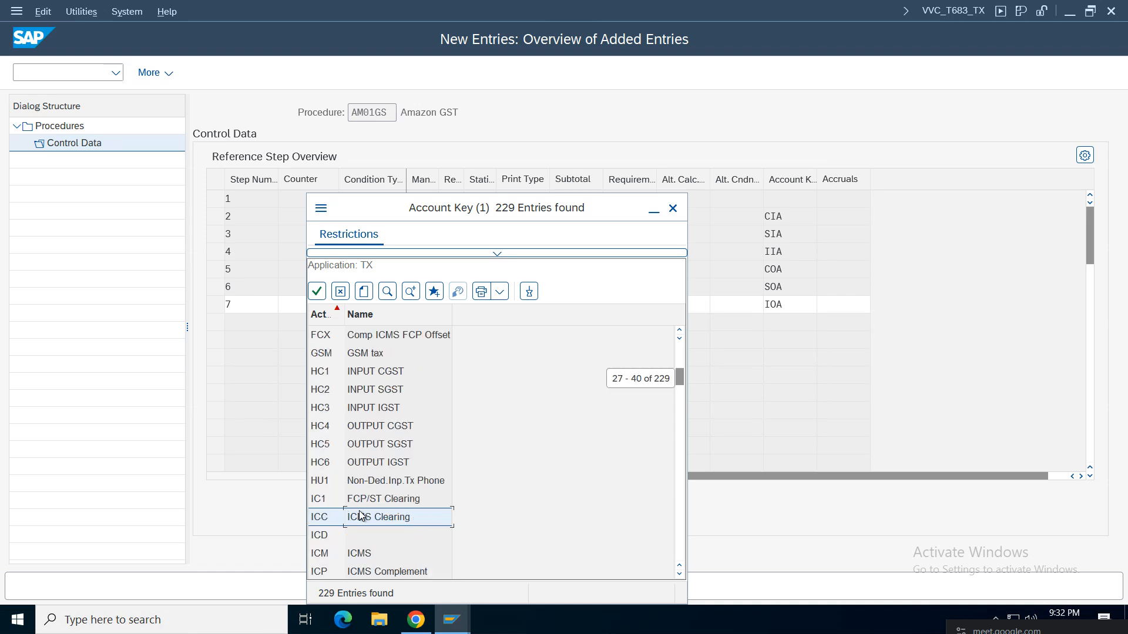
scroll(360, 516, down, 4)
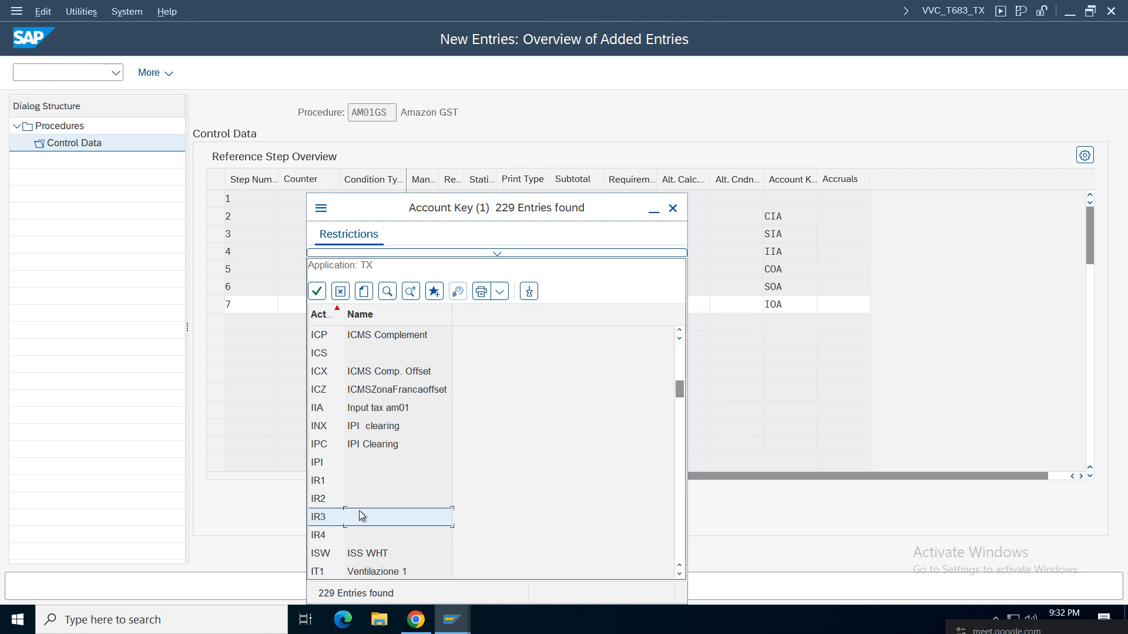
scroll(361, 516, down, 4)
scroll(361, 516, down, 4)
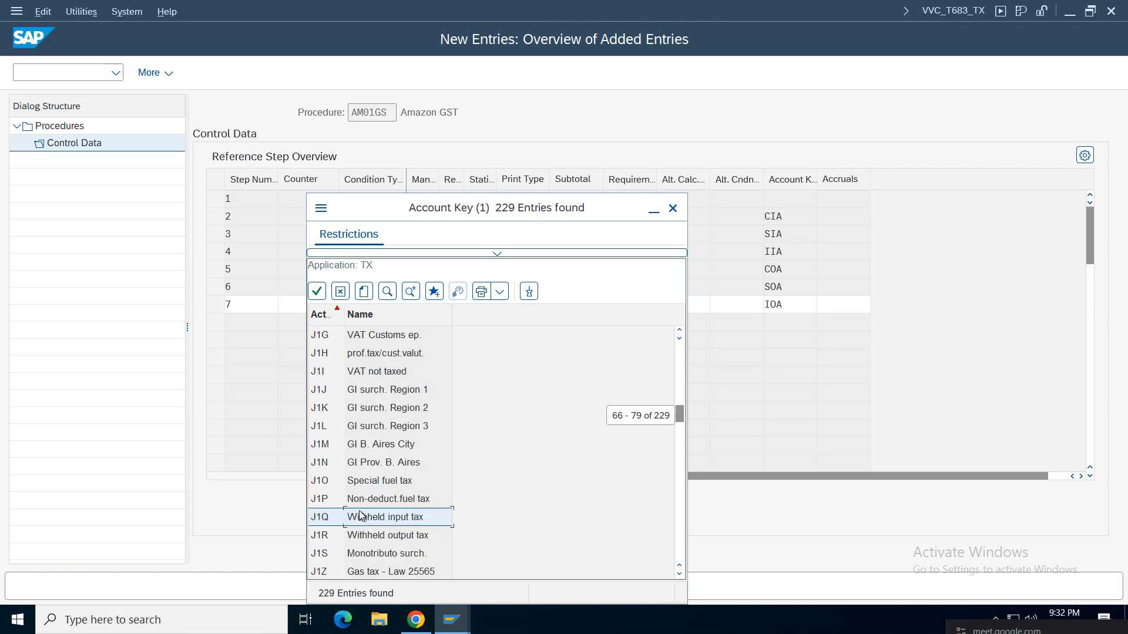
scroll(361, 516, down, 4)
scroll(361, 516, up, 12)
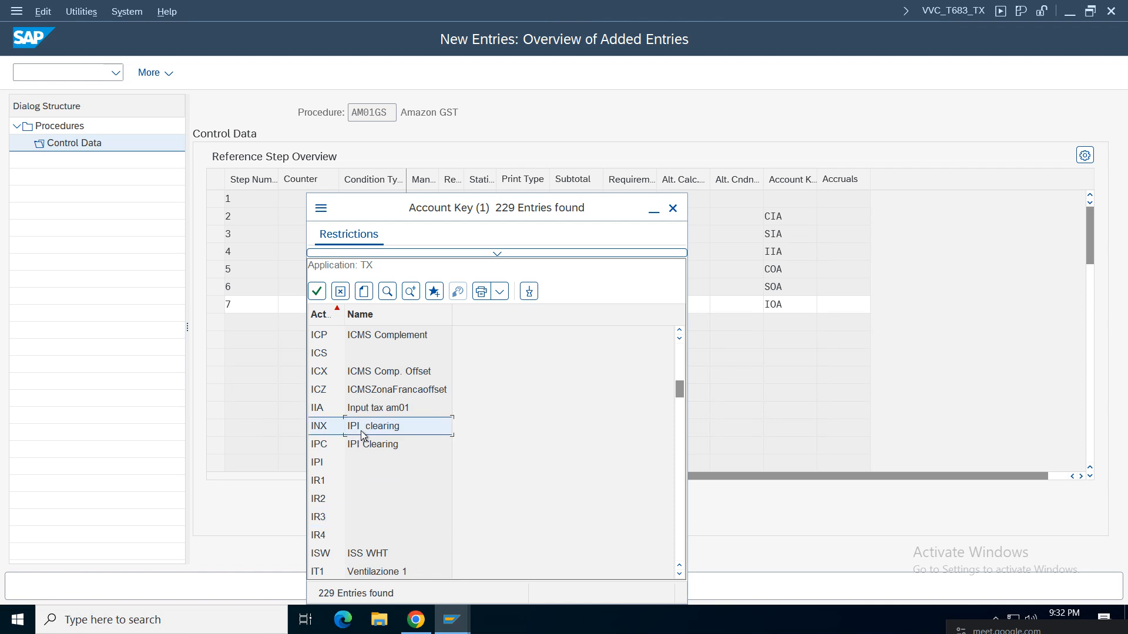
scroll(362, 435, down, 4)
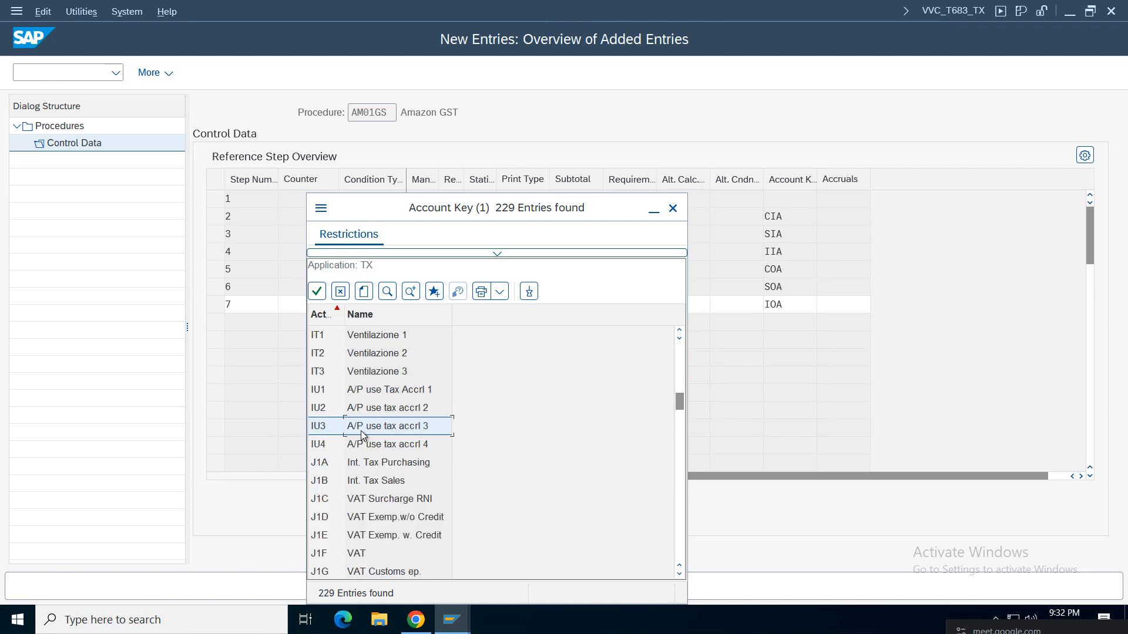
scroll(362, 435, up, 4)
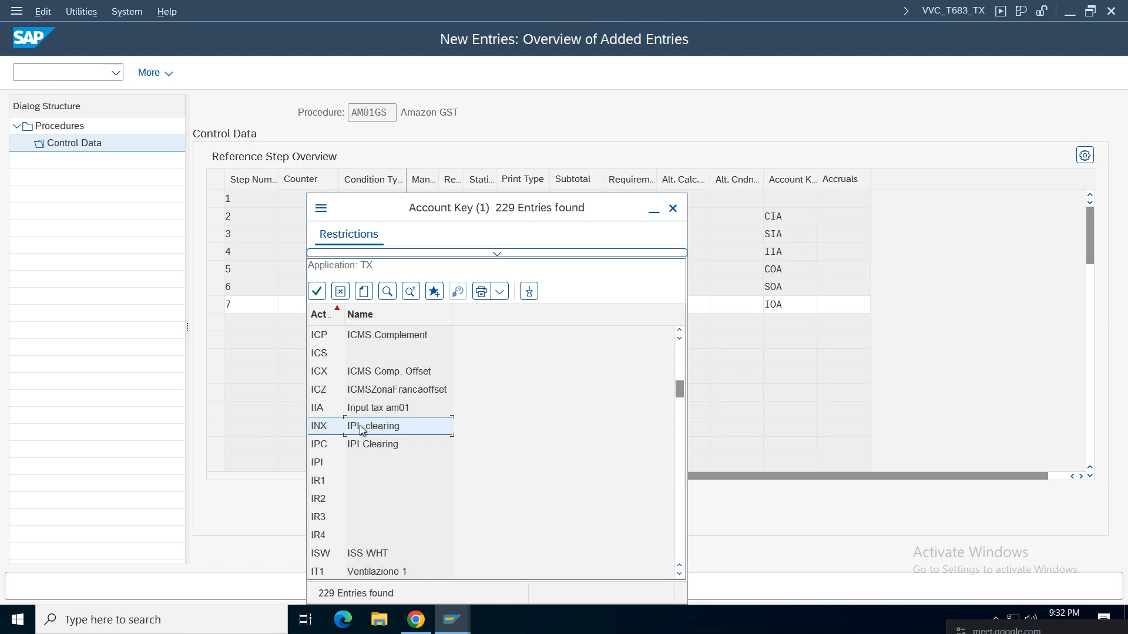
click(364, 561)
scroll(379, 561, down, 6)
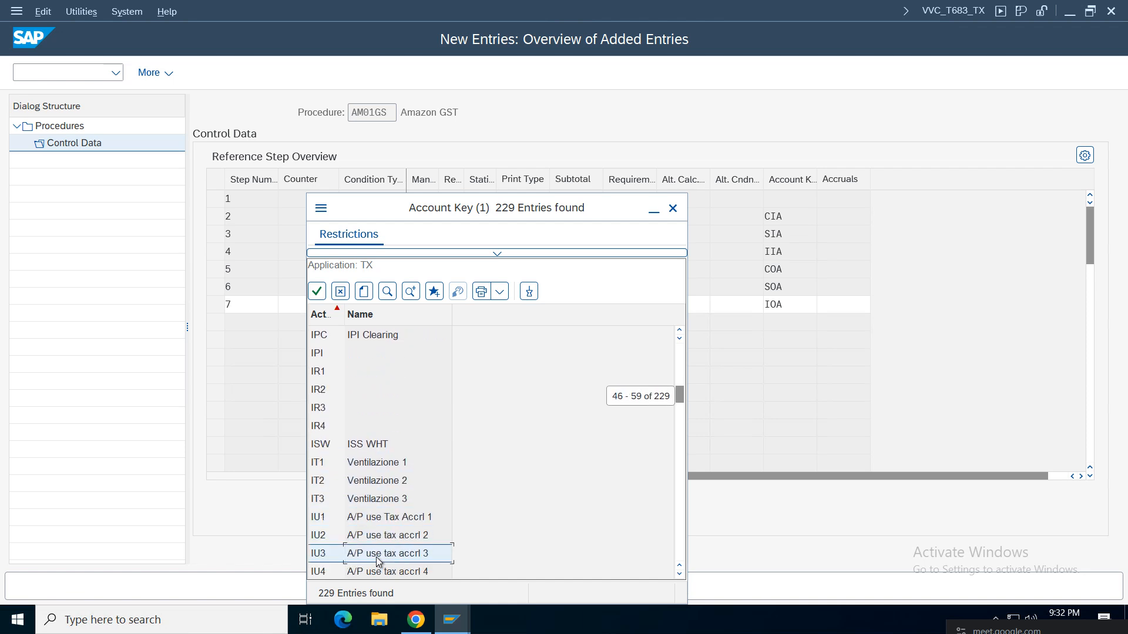
scroll(377, 562, down, 5)
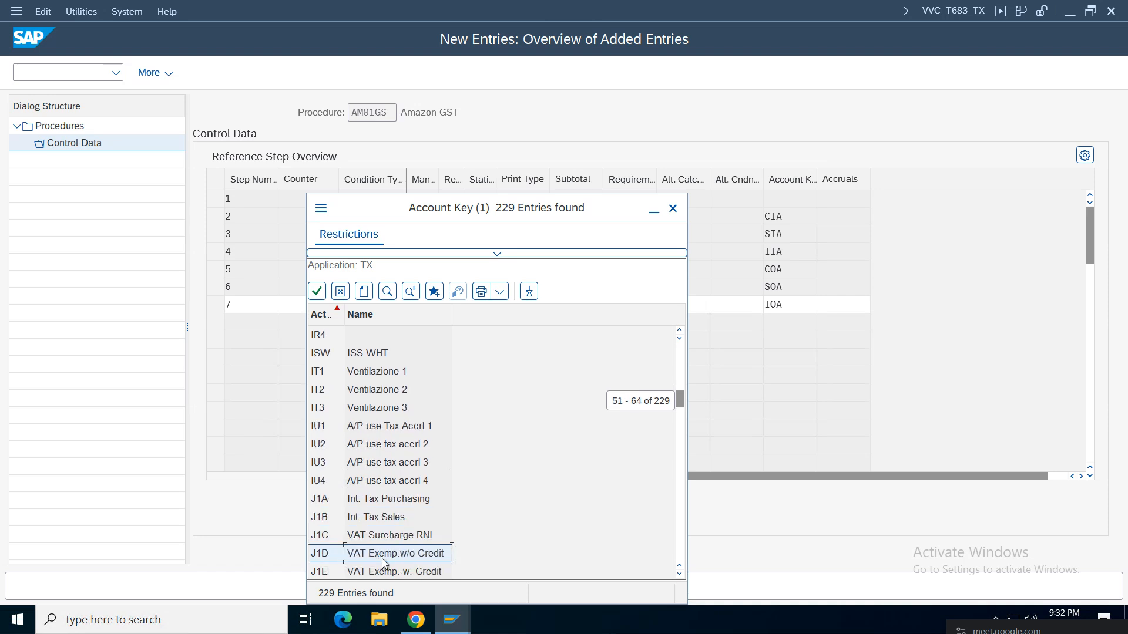
click(672, 208)
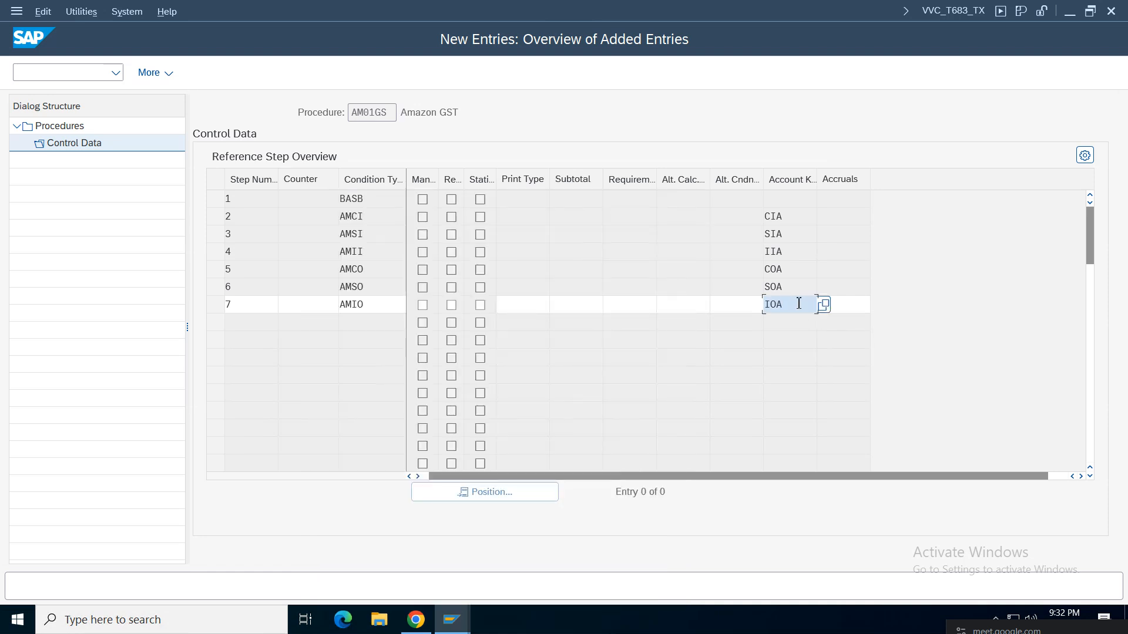
Clear the account key of the AMIO row and save the control data of procedure AM01GS.
key(BackSpace)
key(BackSpace)
key(BackSpace)
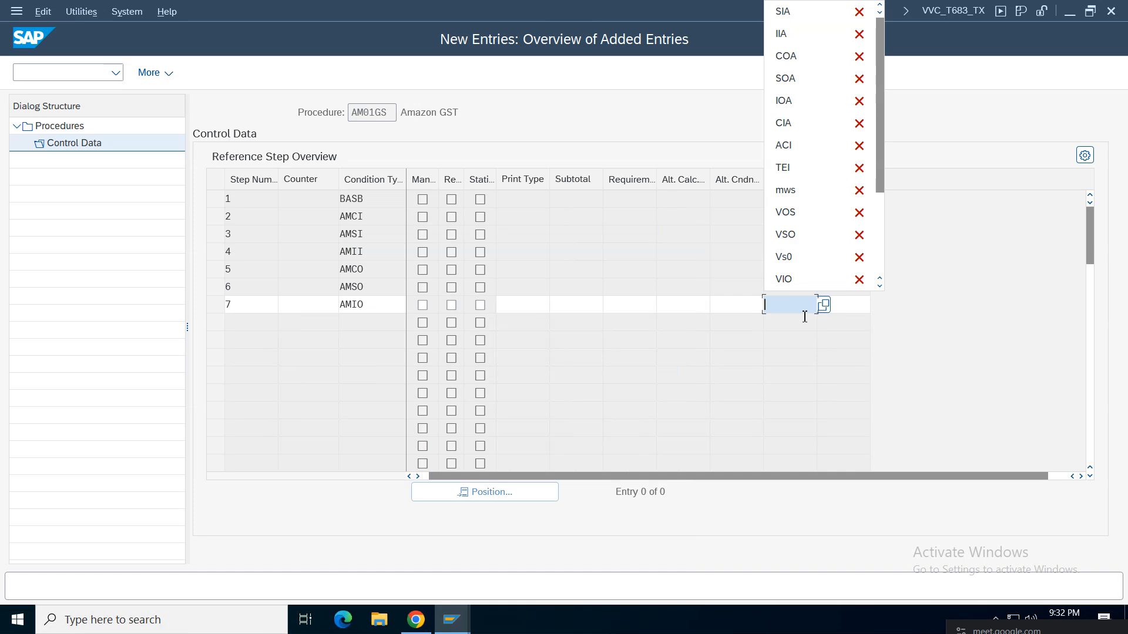
click(789, 317)
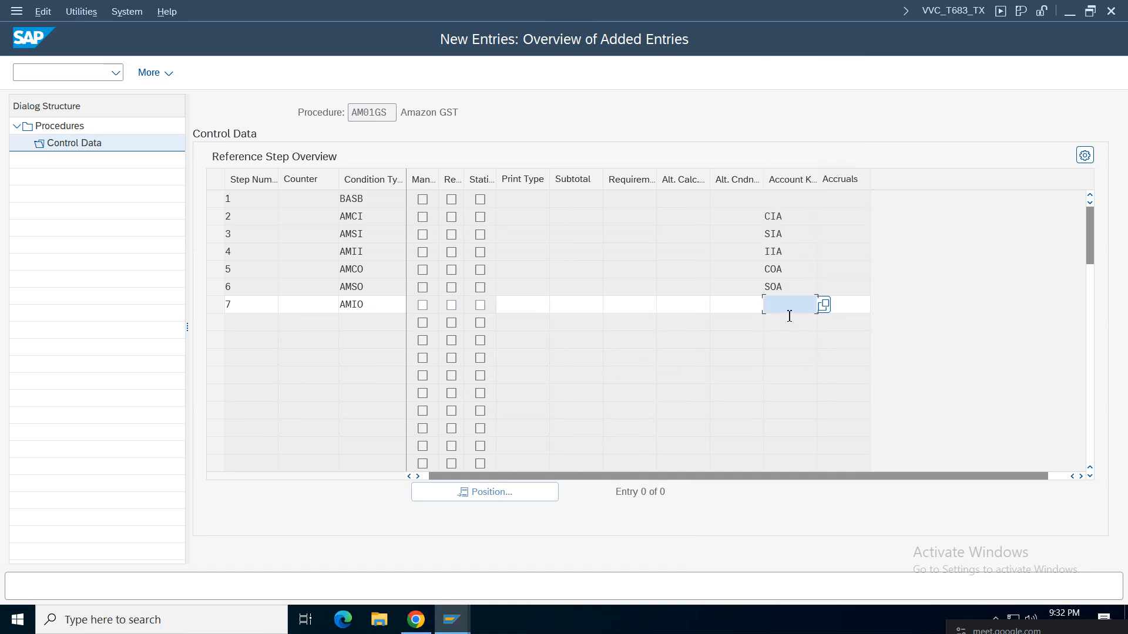
key(Return)
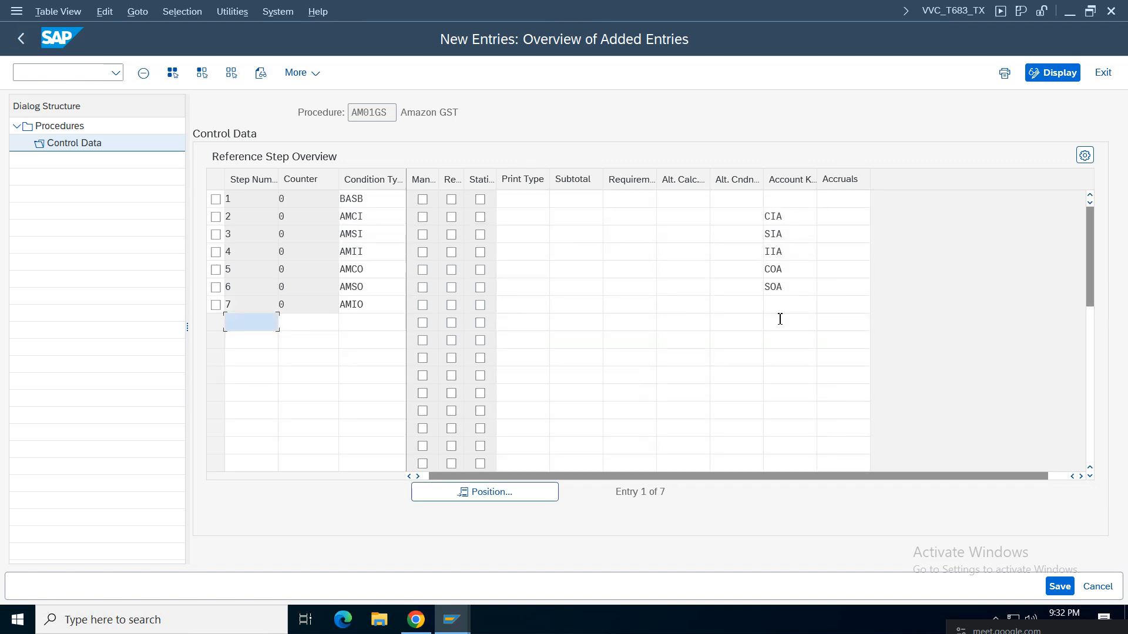
key(ctrl+s)
click(373, 325)
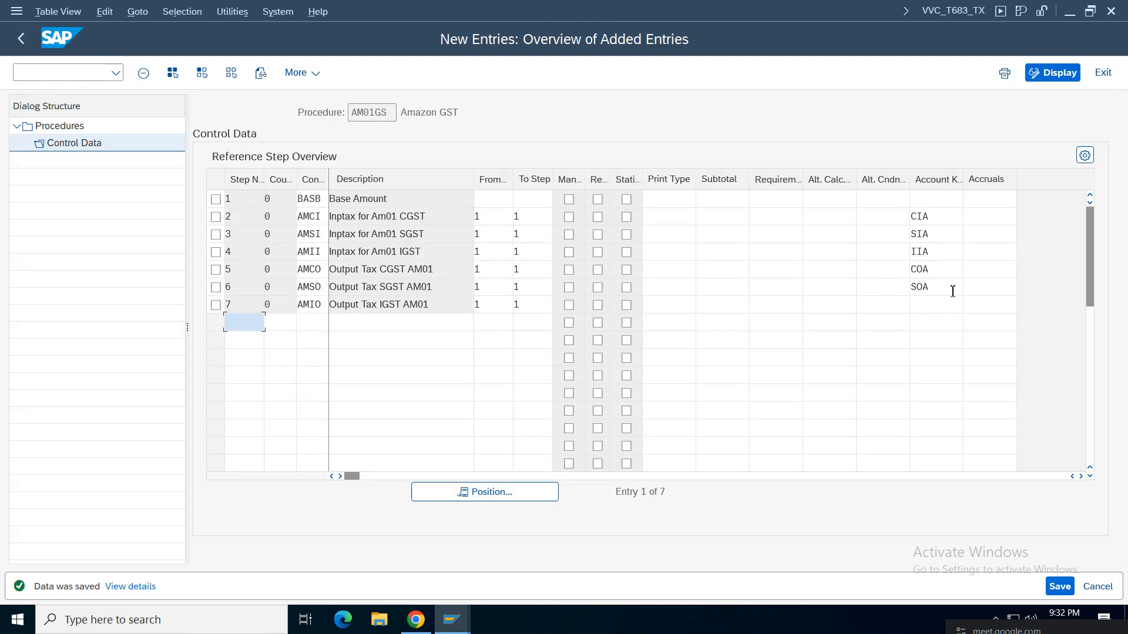
Widen the Account Key column, then leave the procedure definition and return to the IMG structure.
click(937, 306)
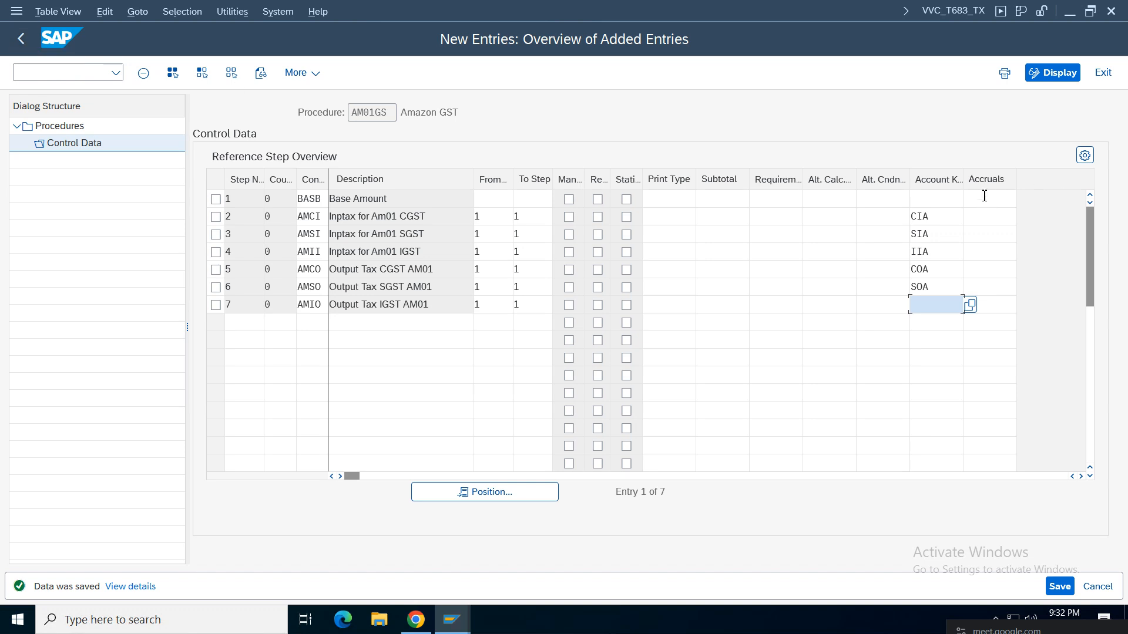
drag(964, 180, 993, 181)
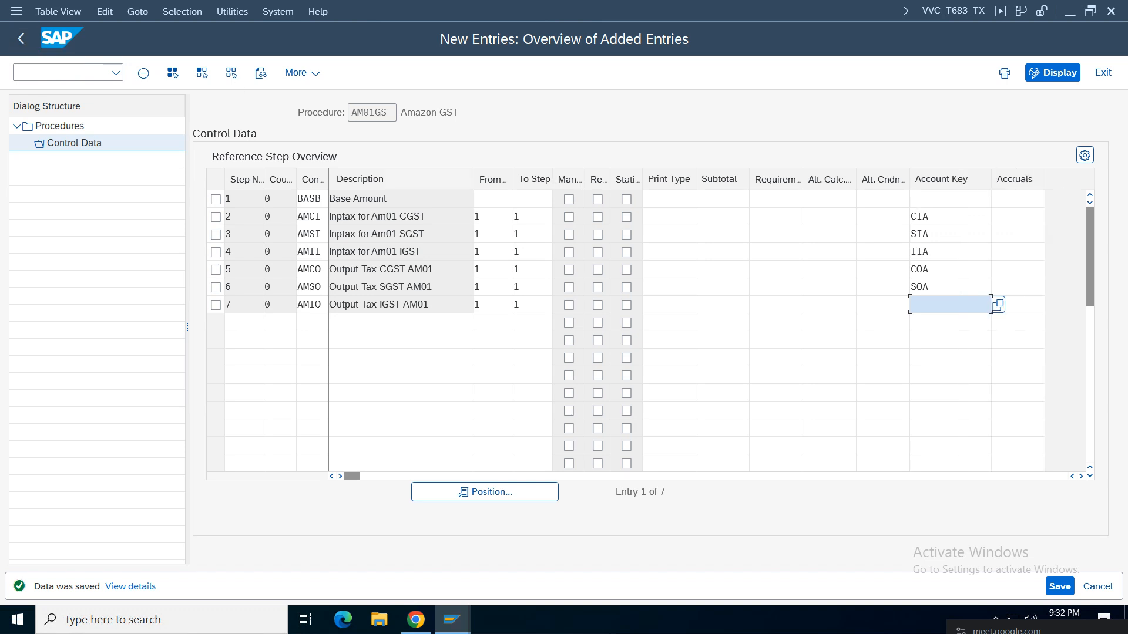
click(21, 38)
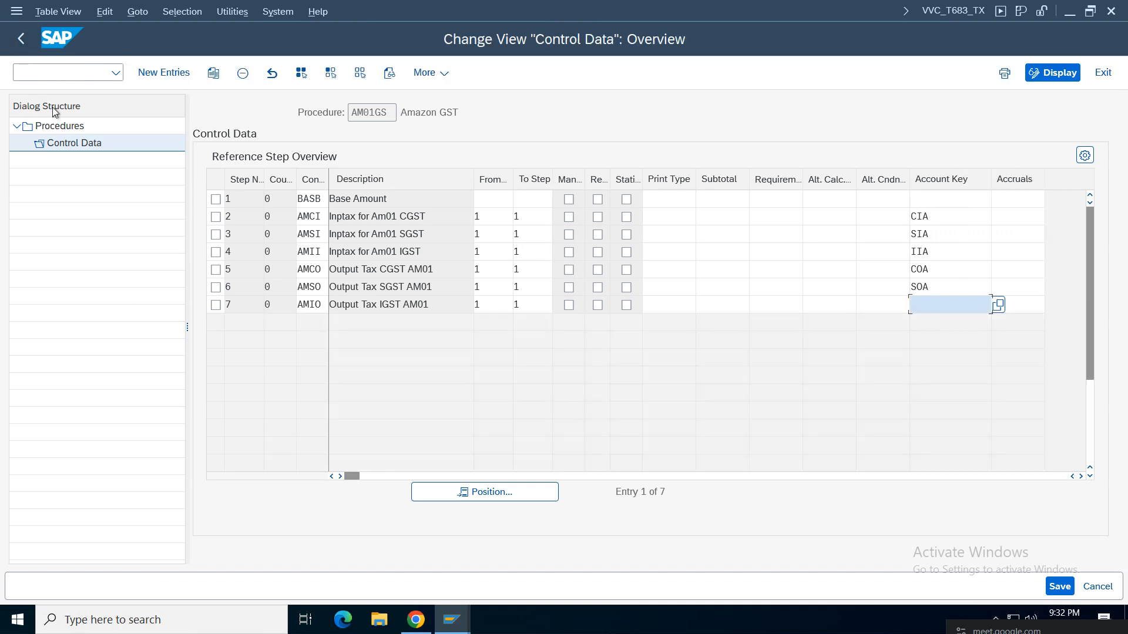
click(22, 38)
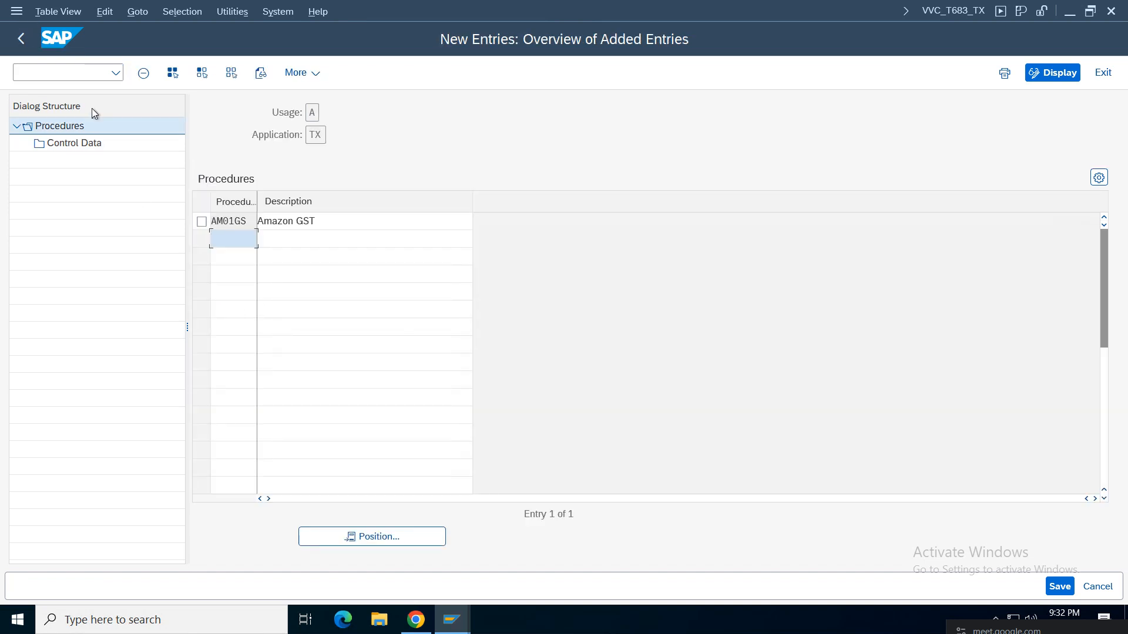
click(21, 38)
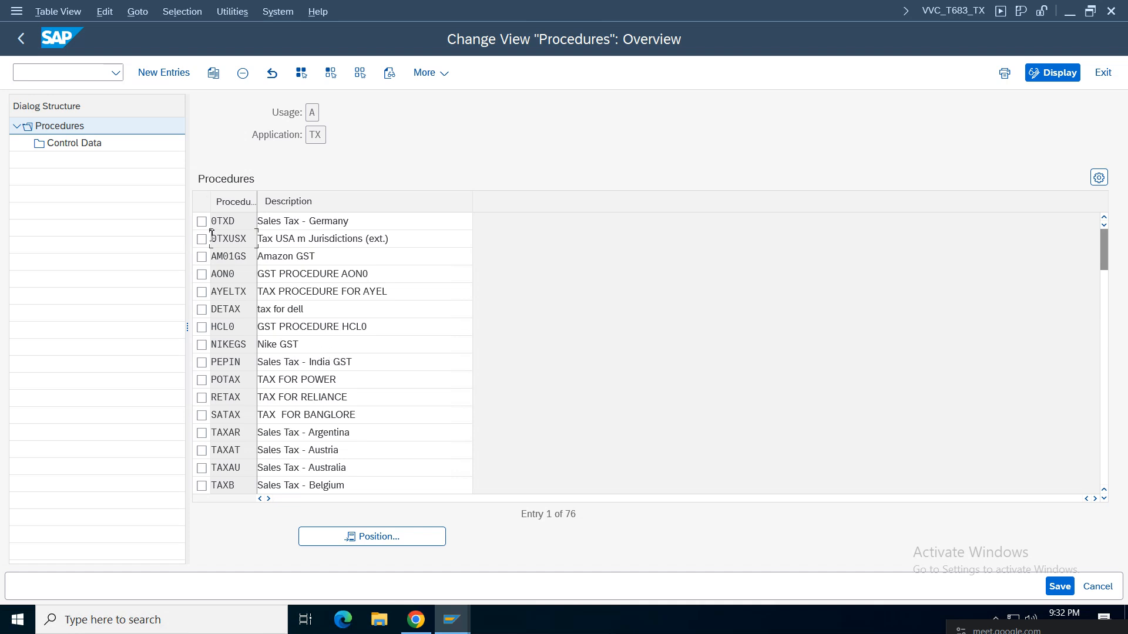
click(24, 40)
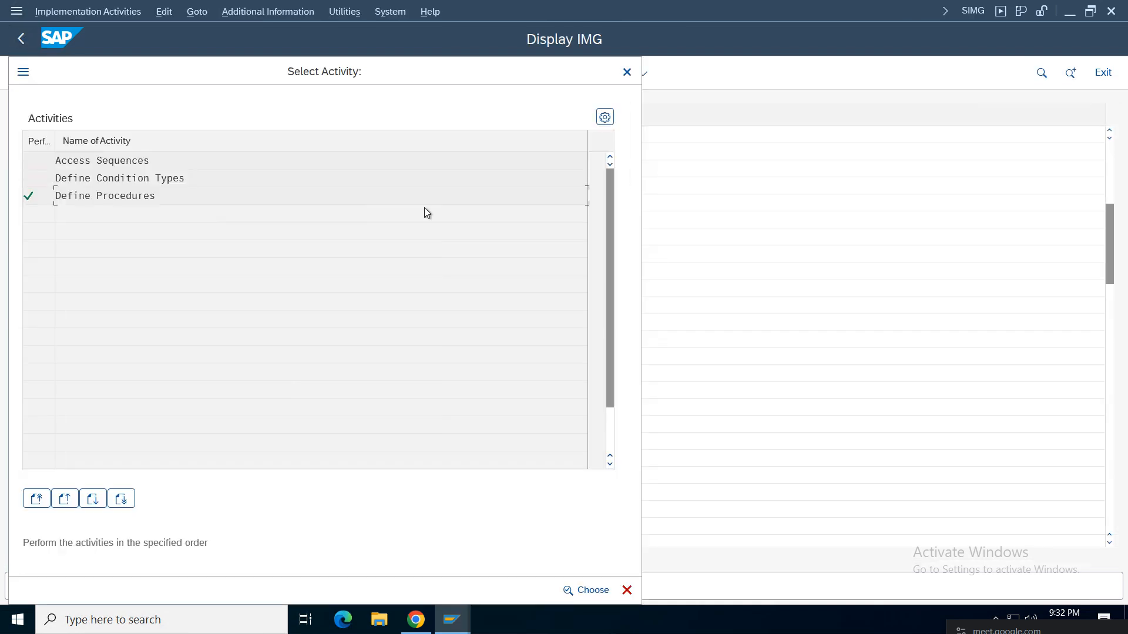
click(627, 71)
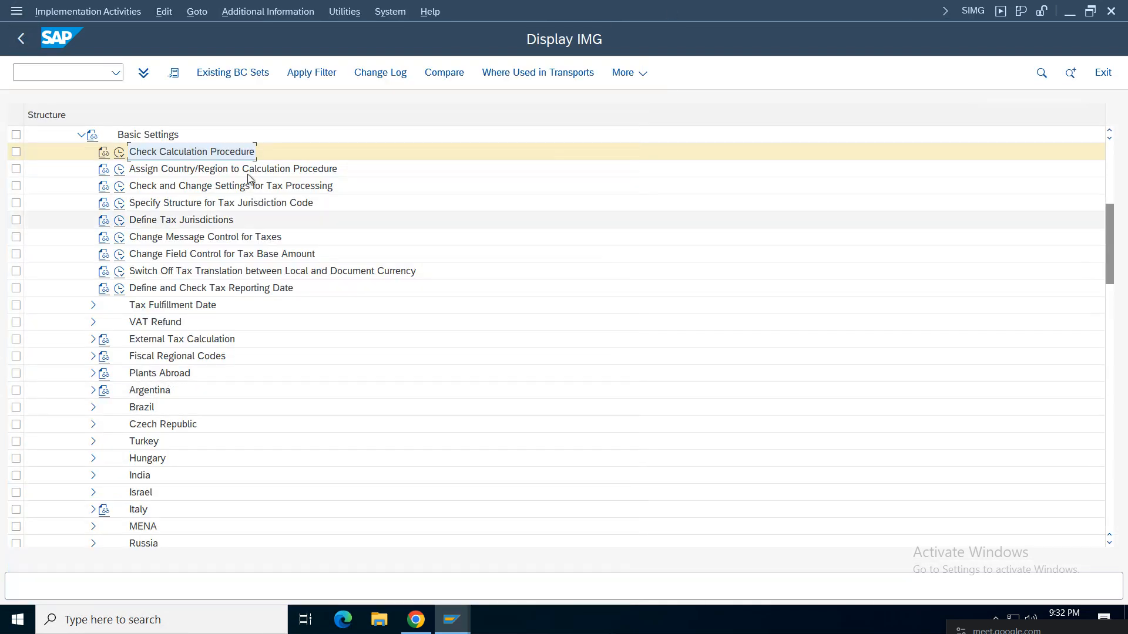
Look up process IOA in the tax processing settings, examine its details and return to the IMG structure.
click(119, 185)
click(209, 538)
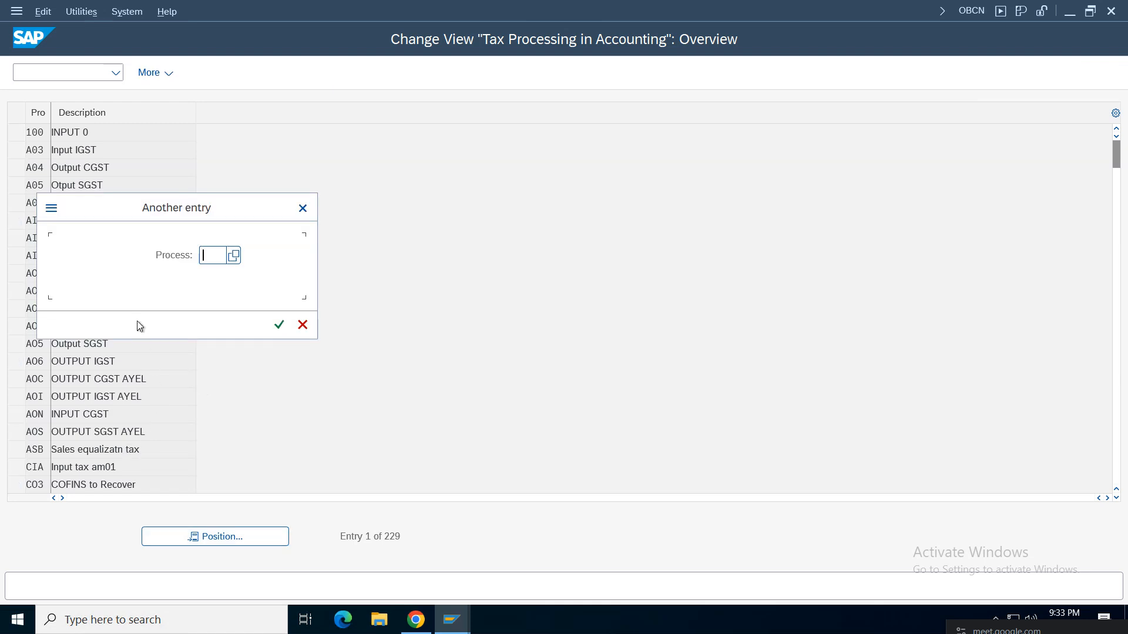
text(ioa)
key(Return)
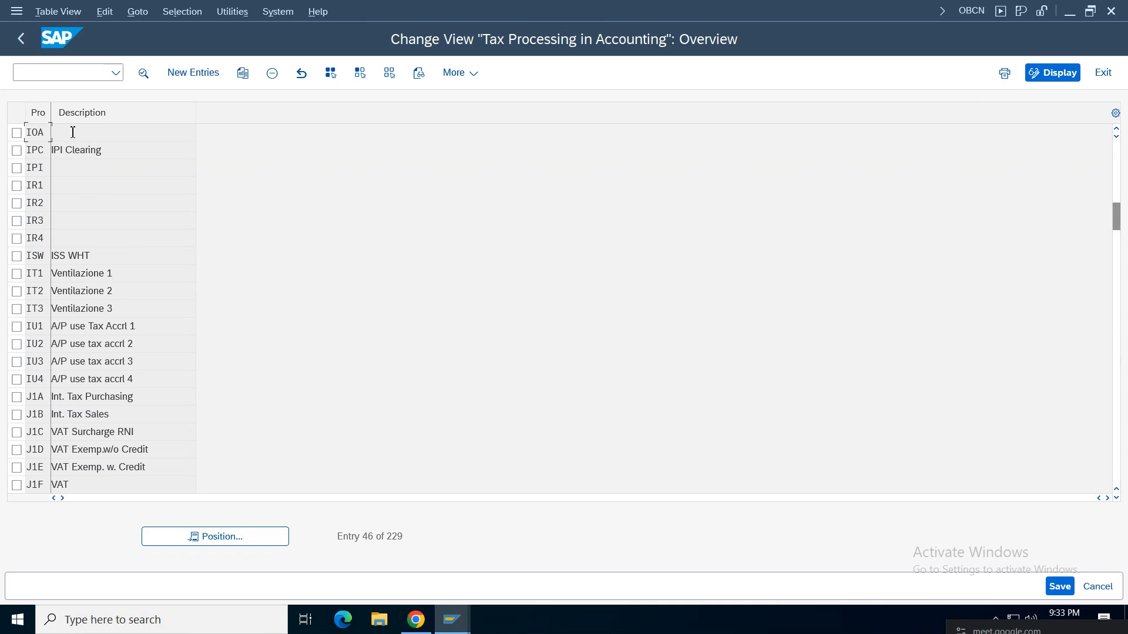
key(F2)
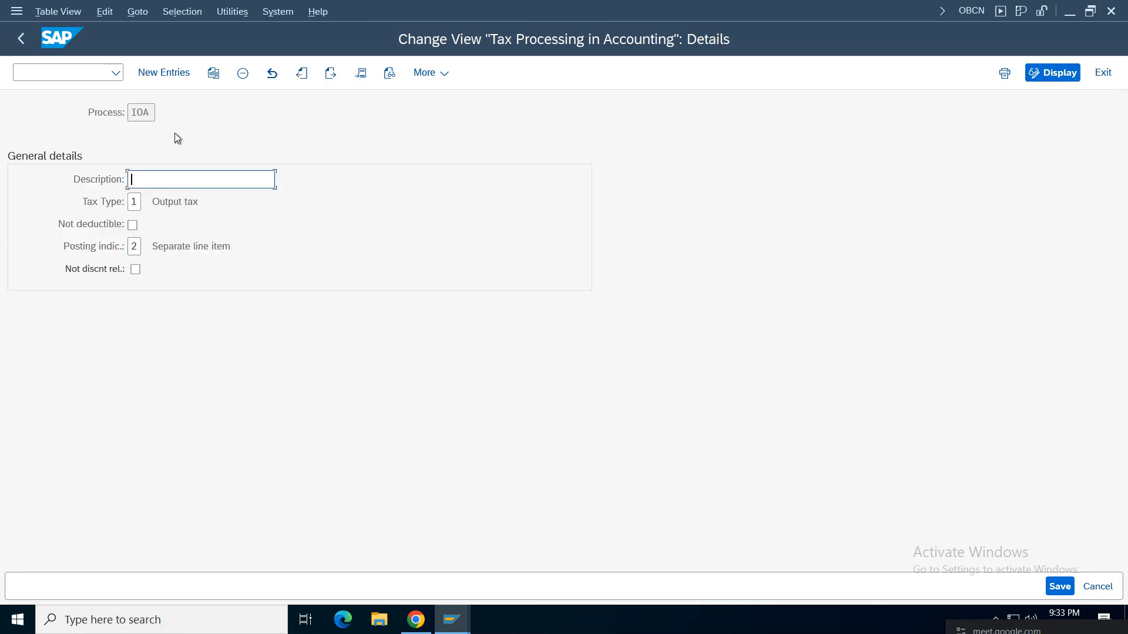
double_click(153, 113)
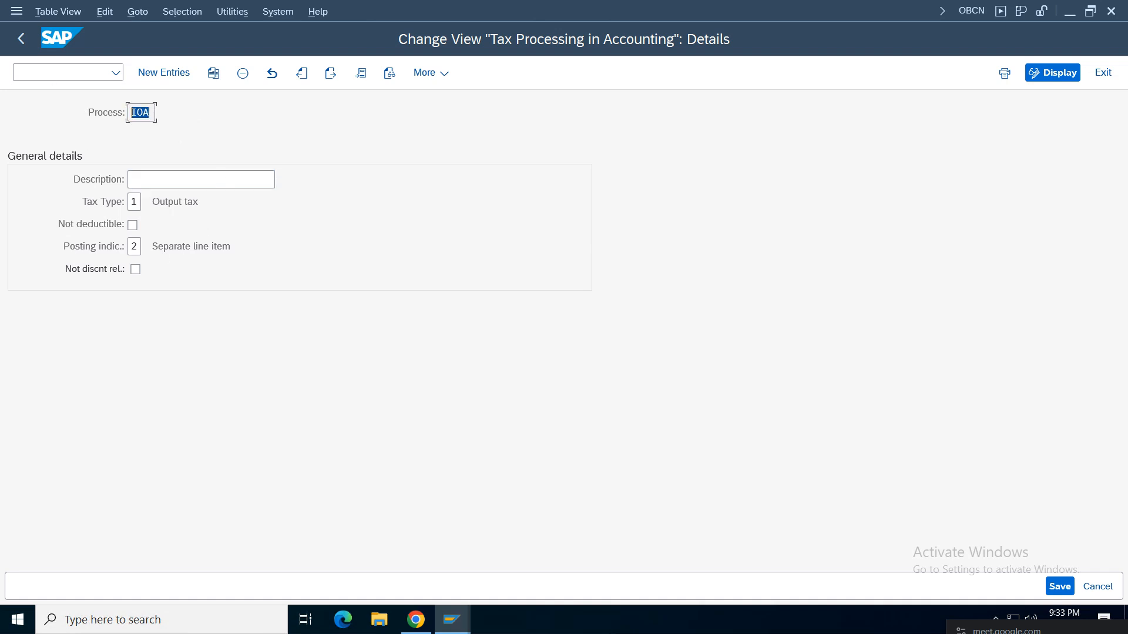
click(22, 46)
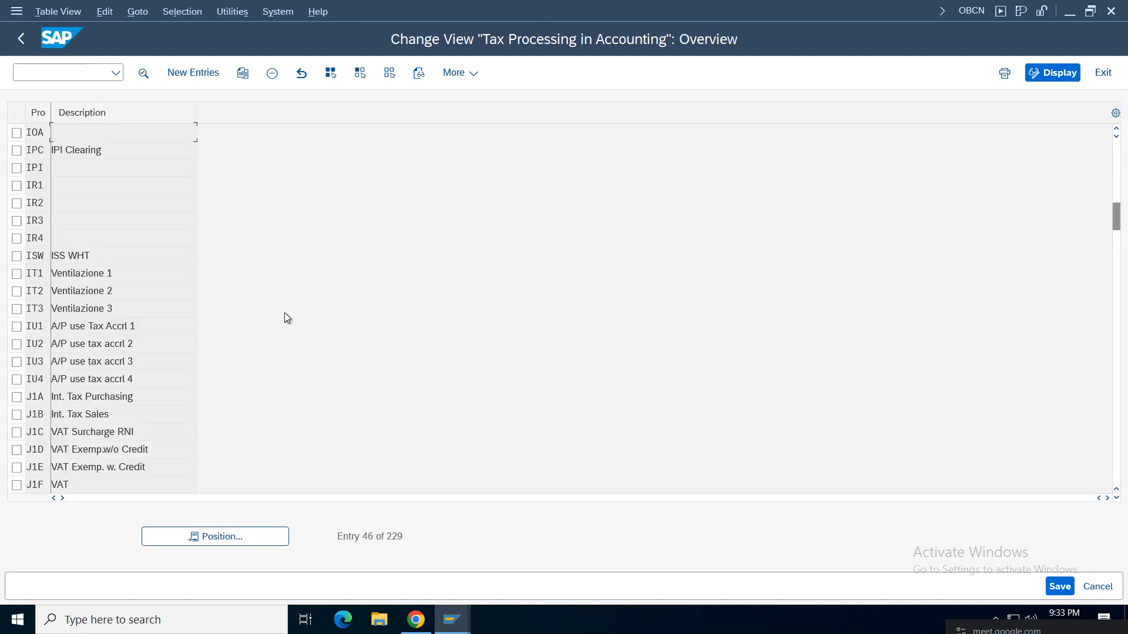
click(18, 38)
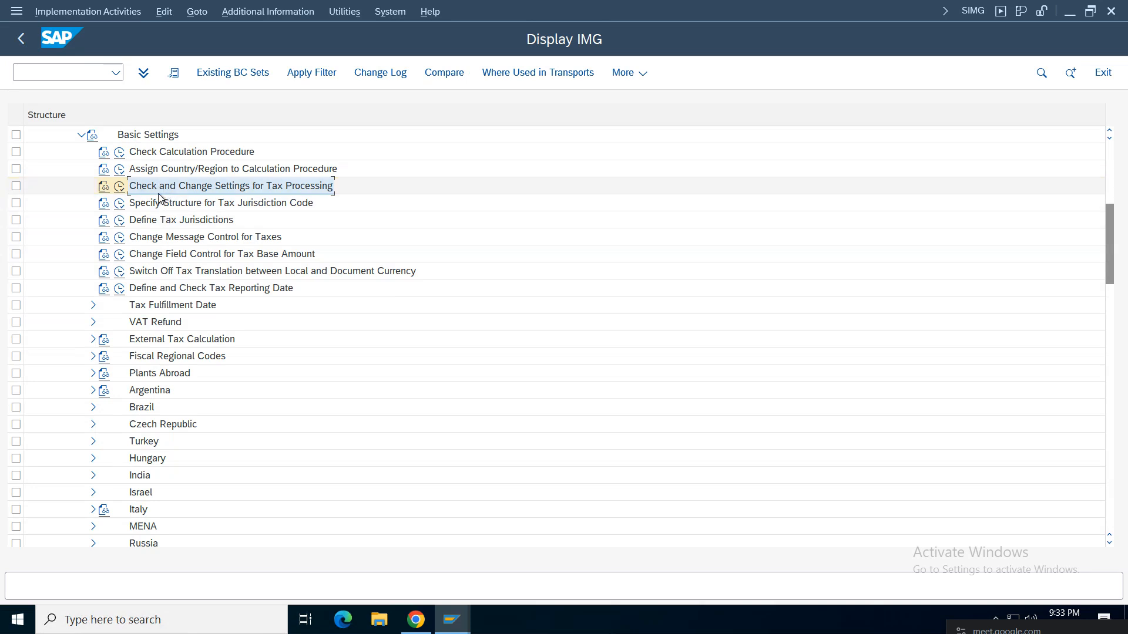
Open the Define Tax Accounts activity under Posting and locate process IOA in the posting key list.
click(82, 152)
click(81, 169)
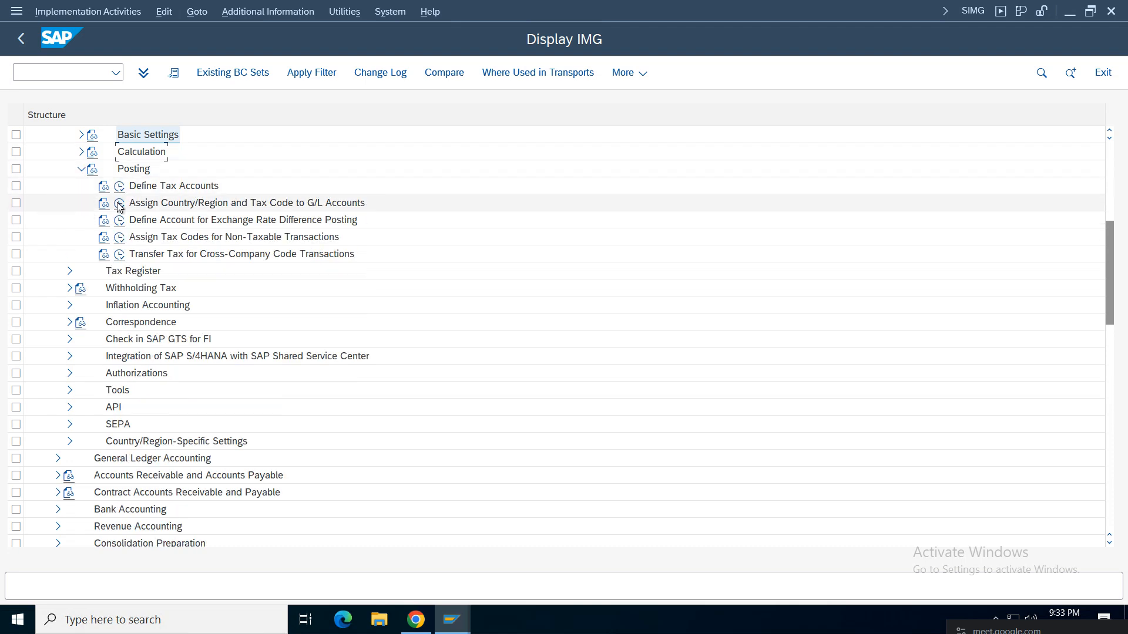
click(119, 187)
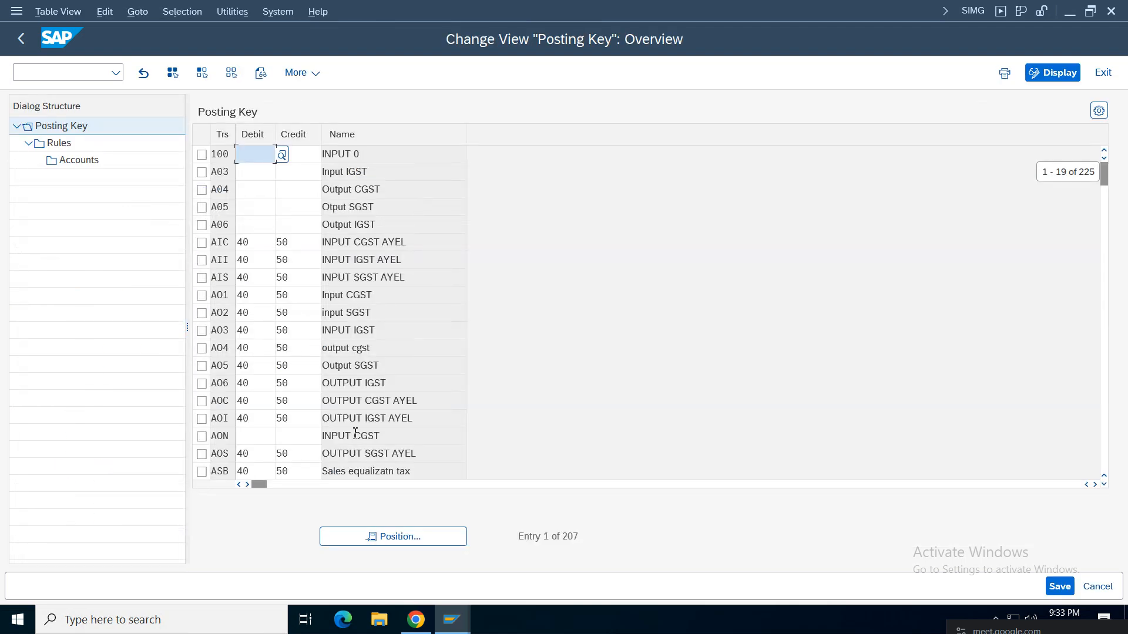
click(384, 537)
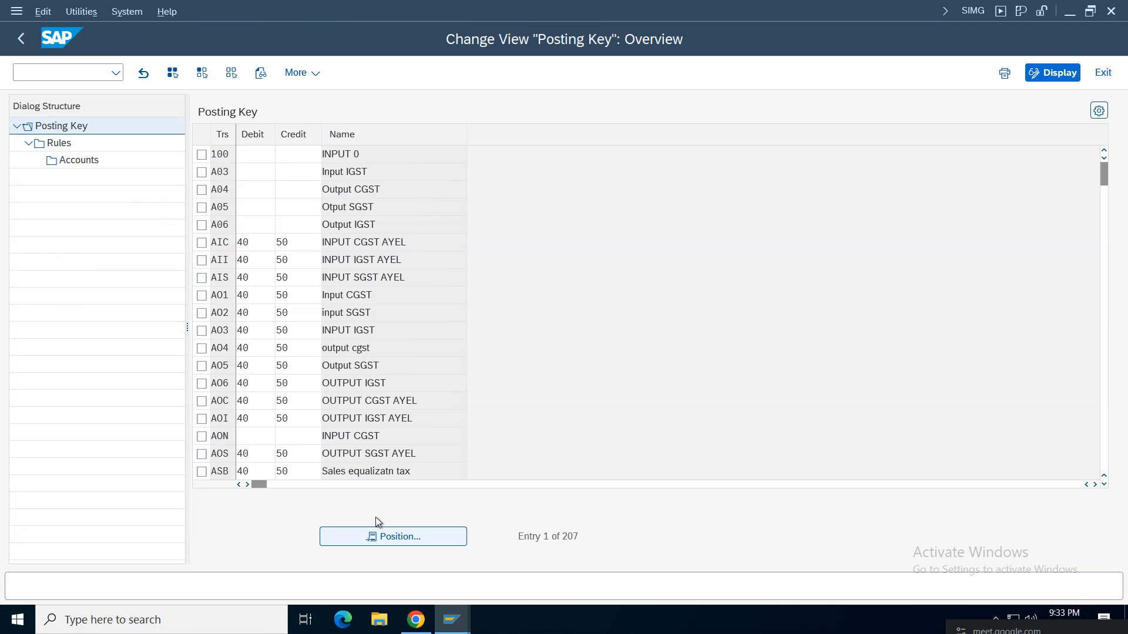
text(ioa)
key(Return)
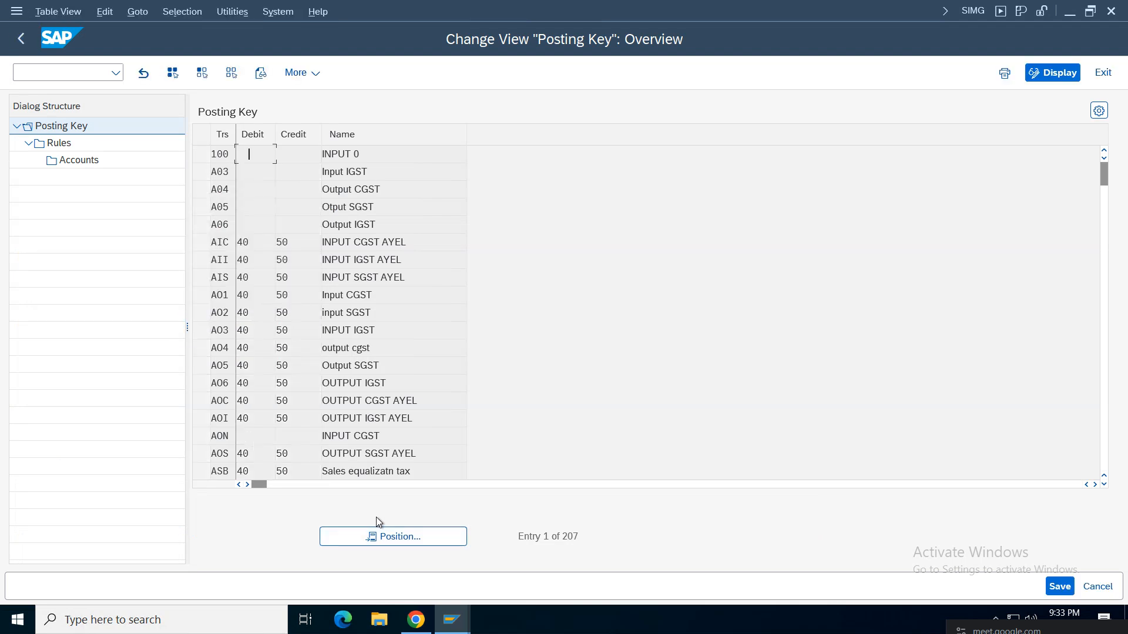
Check the rules and the G/L account assigned to process IOA in chart of accounts ACOA, and return to the posting keys.
click(201, 155)
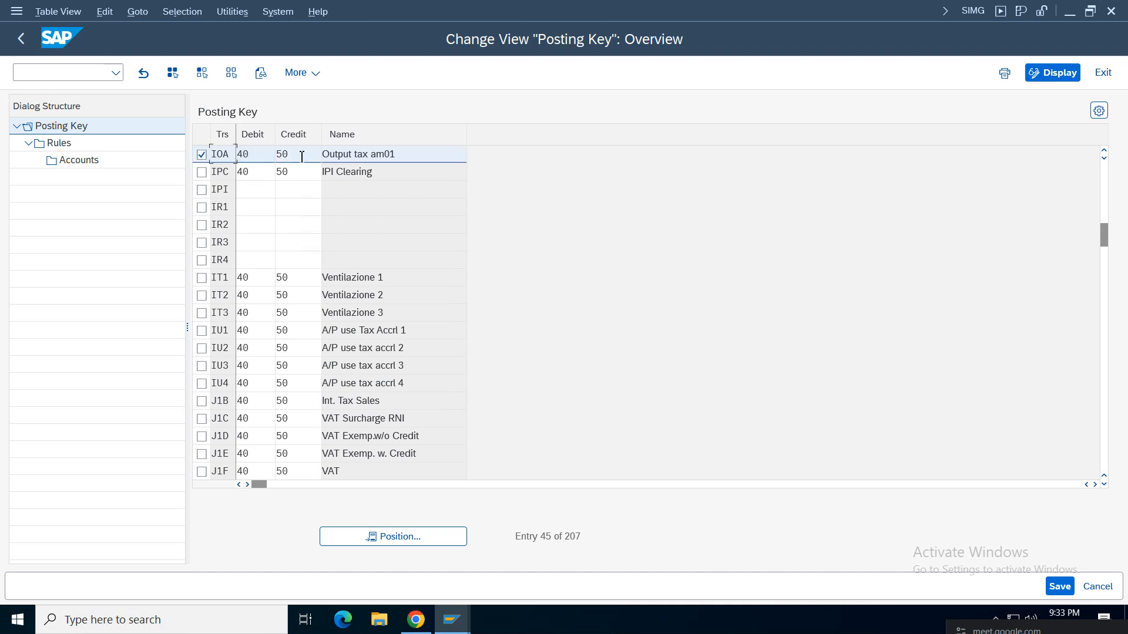
double_click(57, 145)
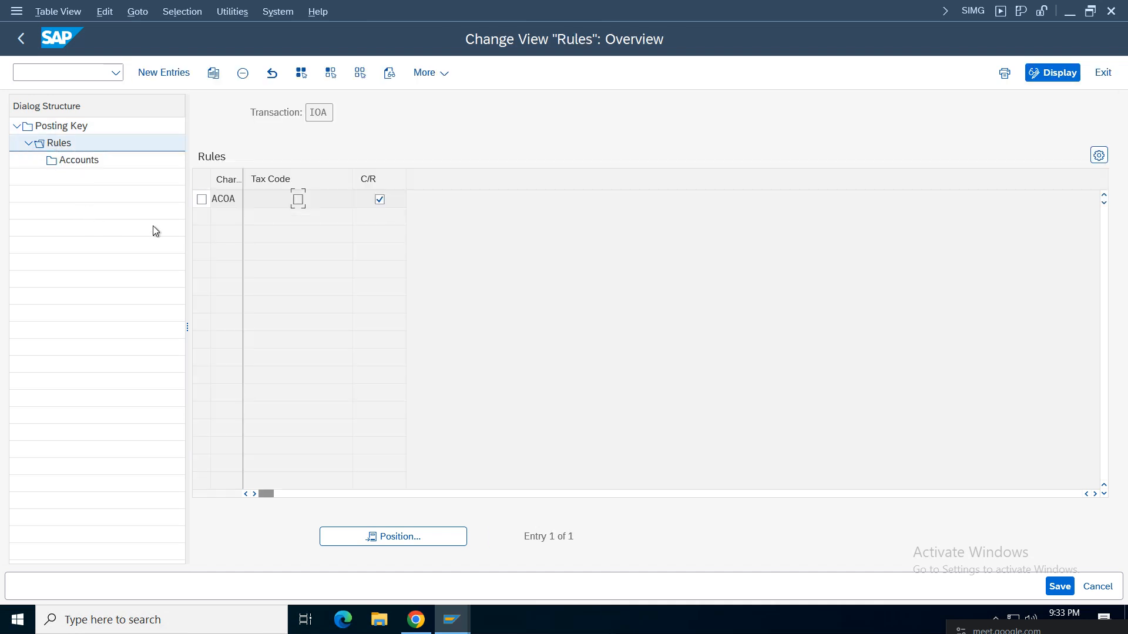
click(202, 199)
double_click(87, 159)
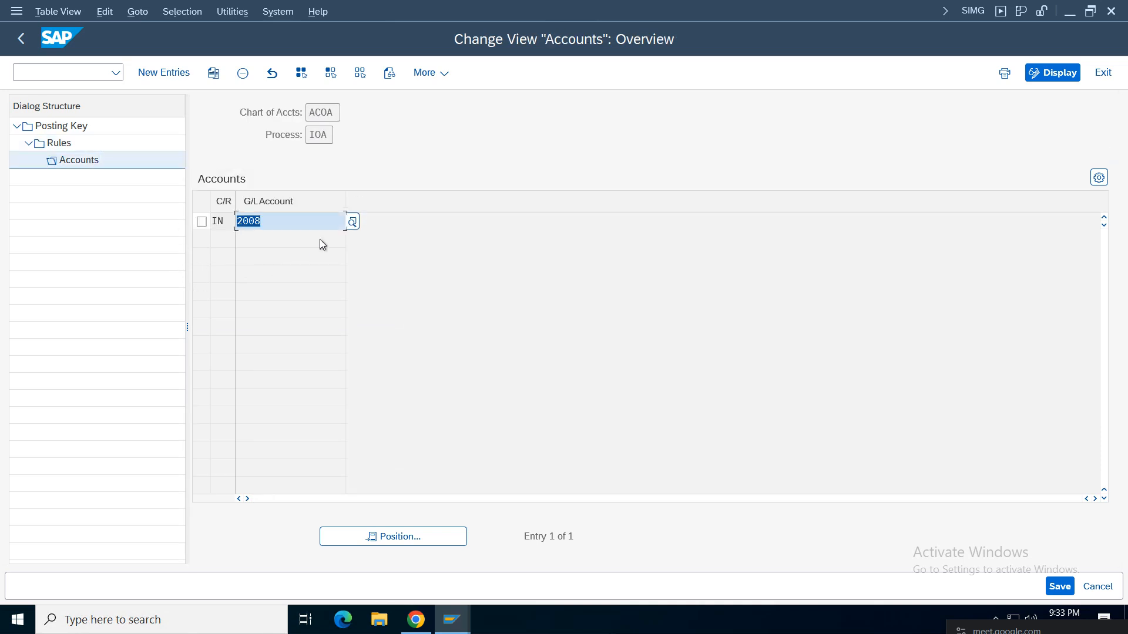
click(288, 220)
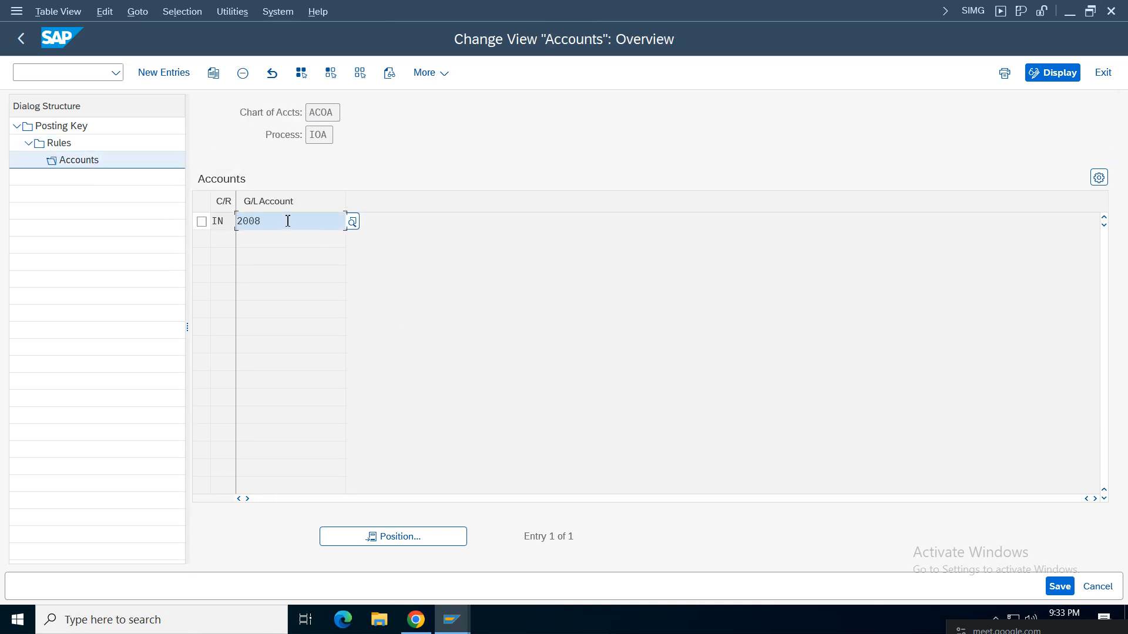
double_click(330, 133)
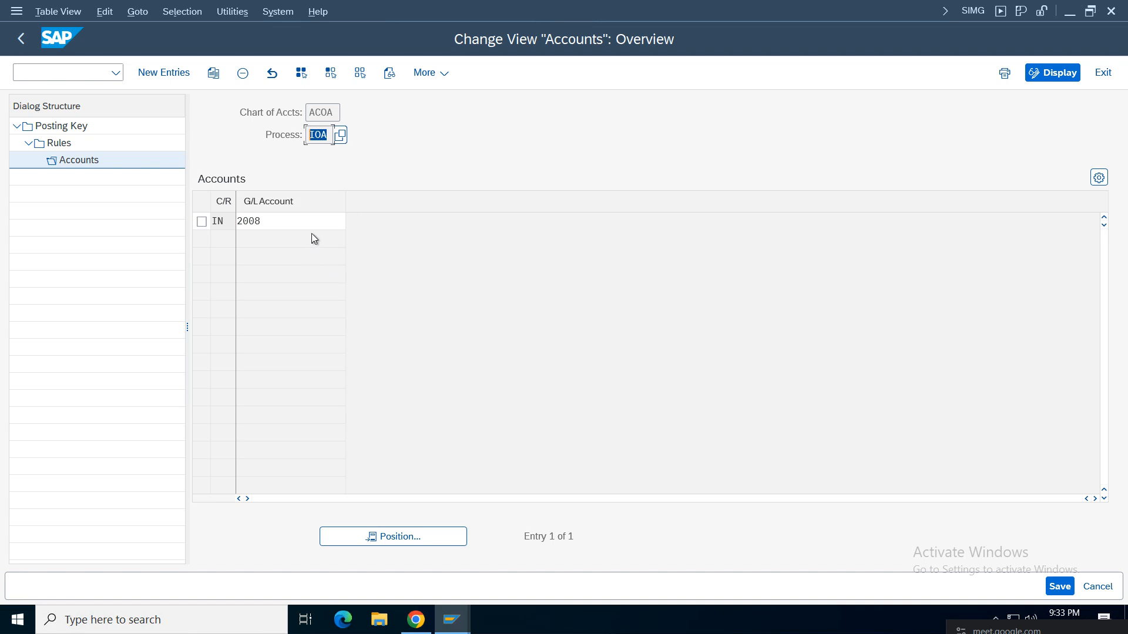
click(318, 134)
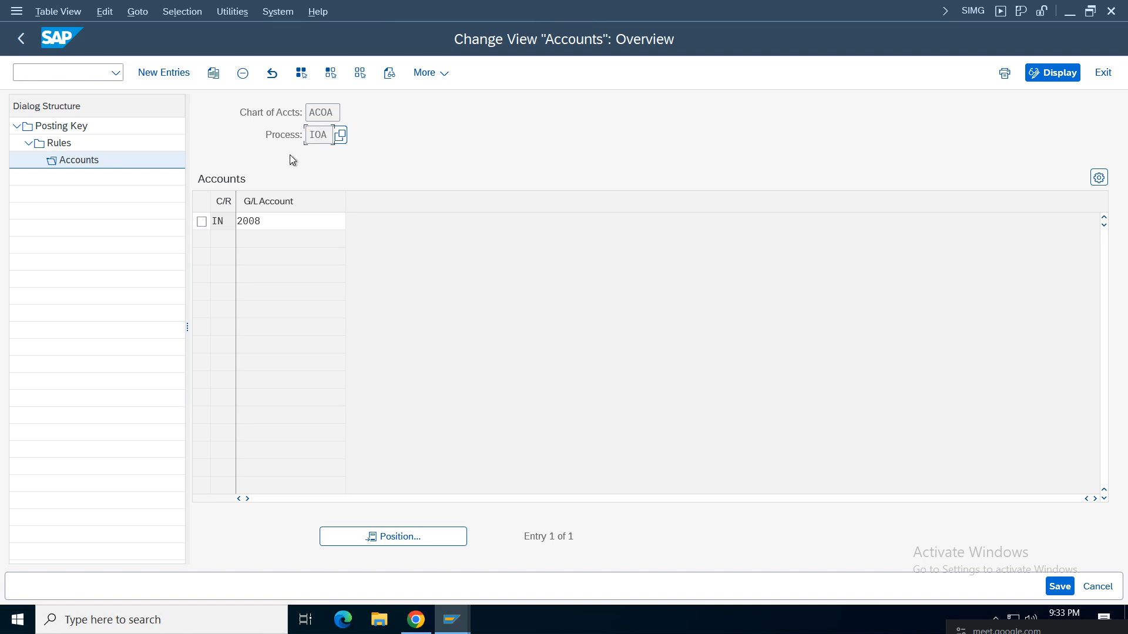
click(19, 46)
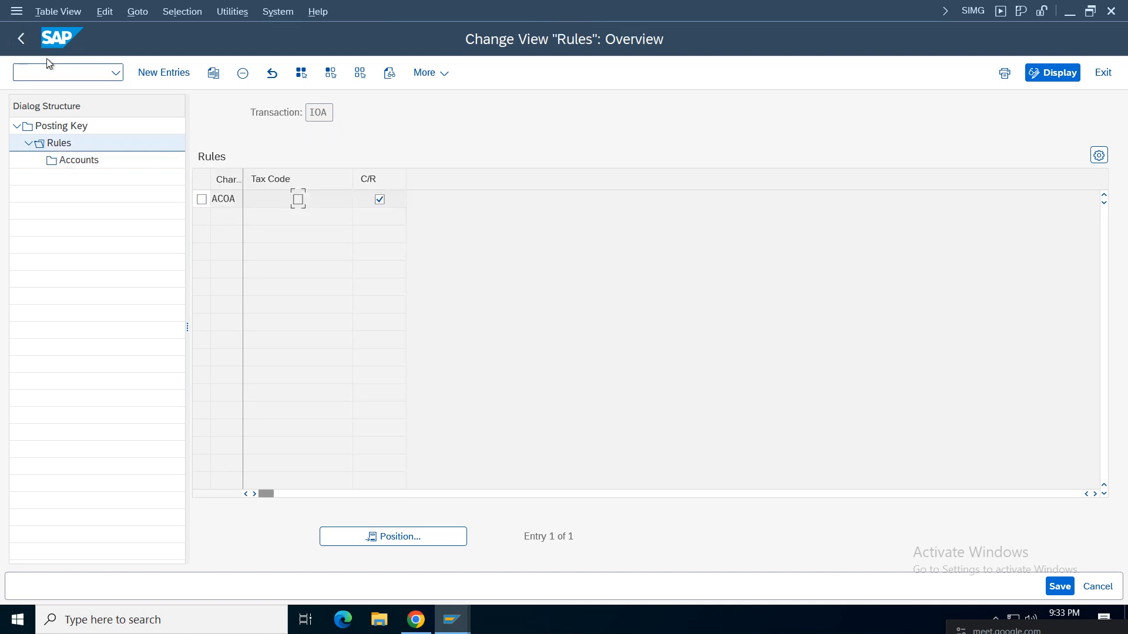
click(22, 39)
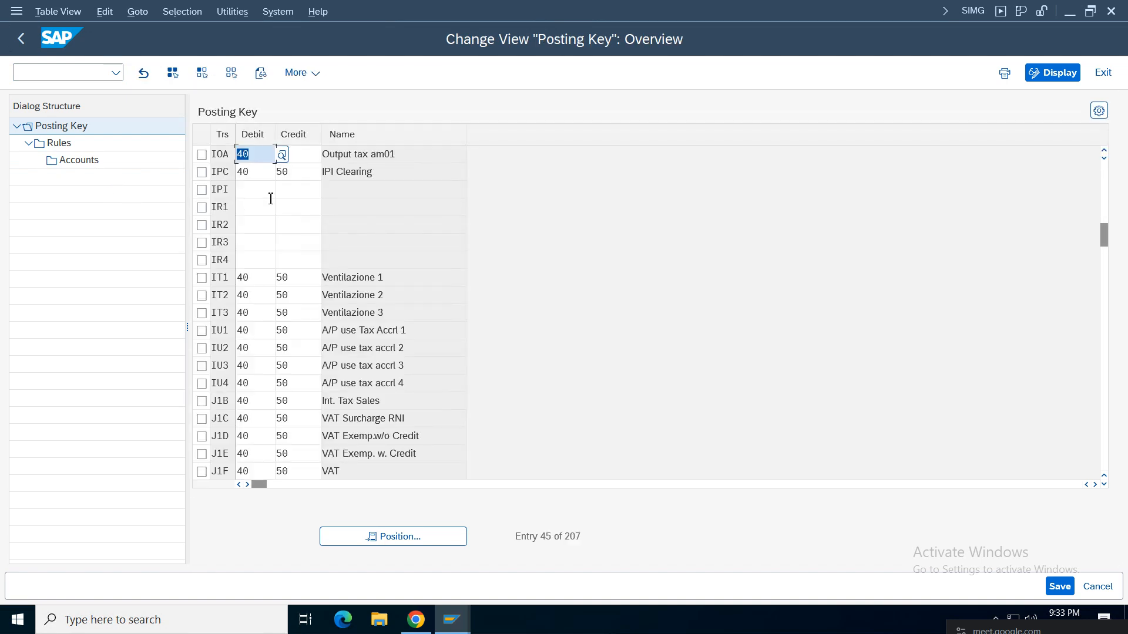
Locate process SOA, check its rules and G/L account in chart of accounts ACOA, and return to the posting keys.
key(Tab)
key(Tab)
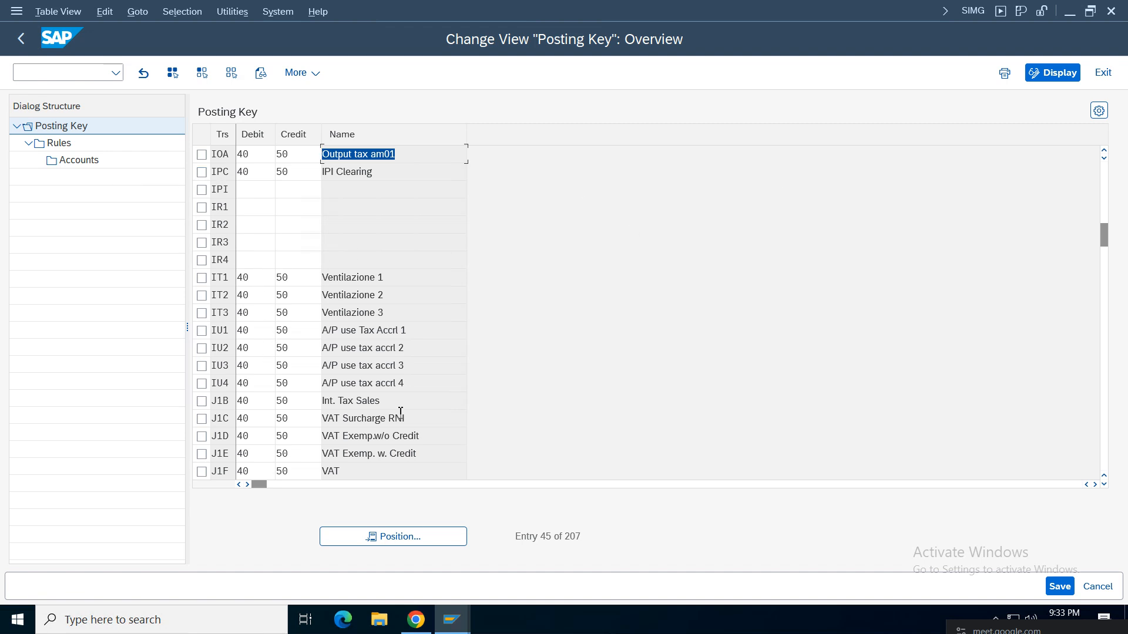
click(398, 529)
text(so)
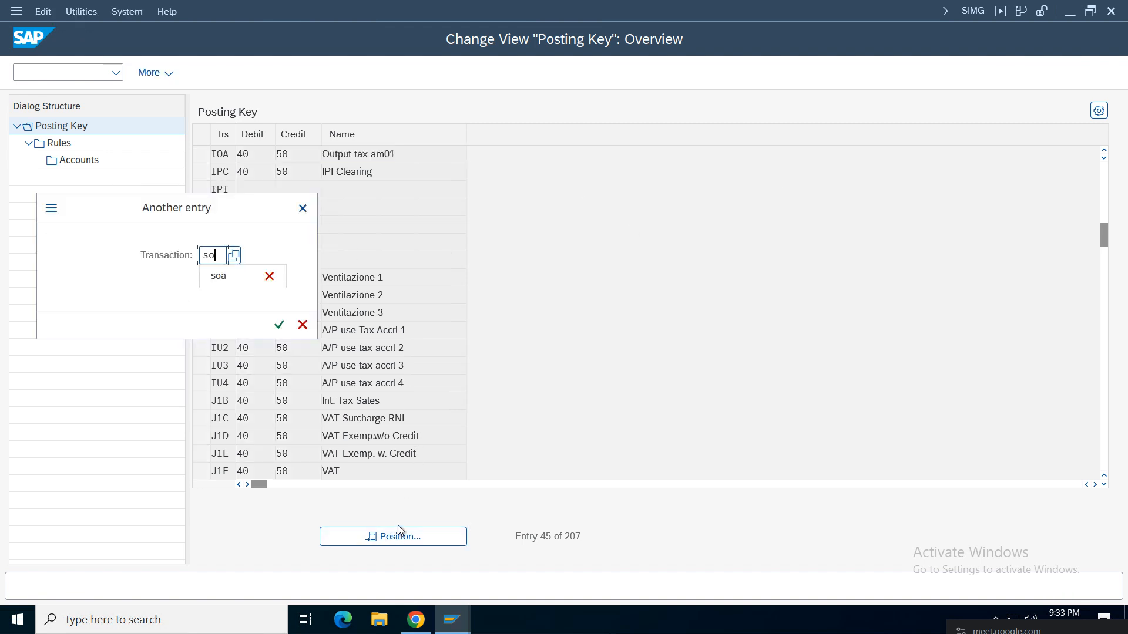
text(a)
key(Return)
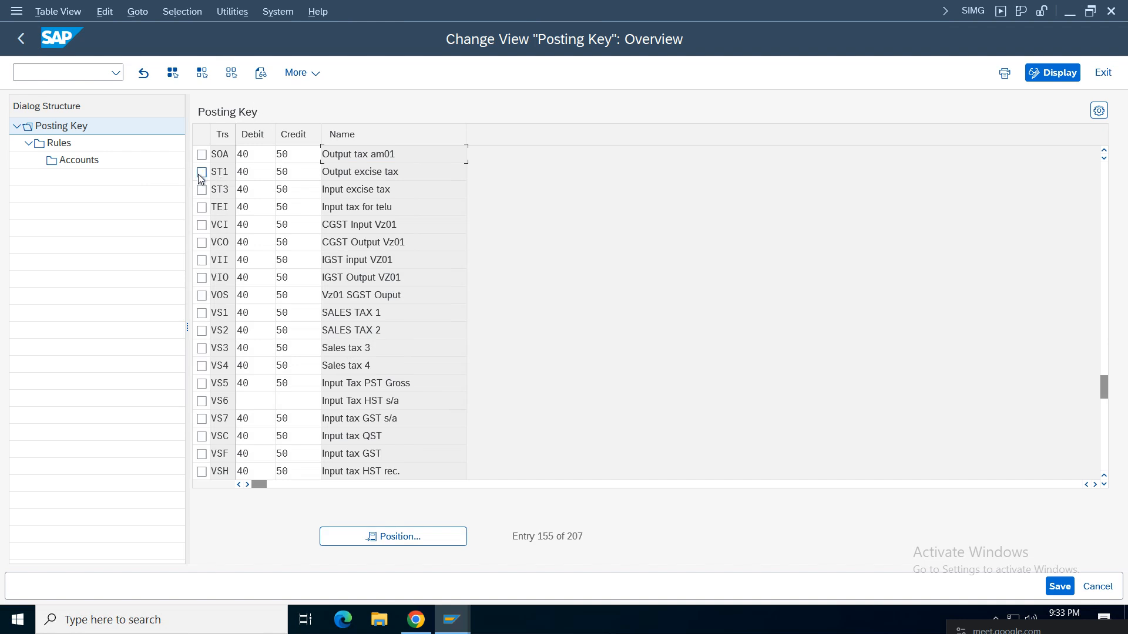
click(201, 154)
double_click(58, 142)
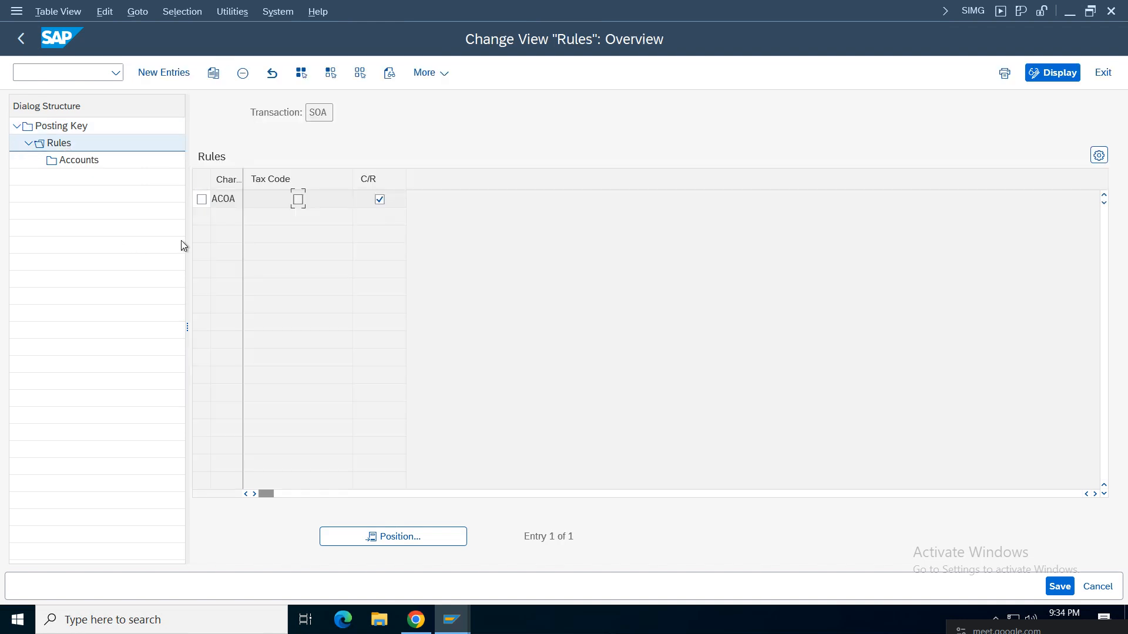
double_click(87, 163)
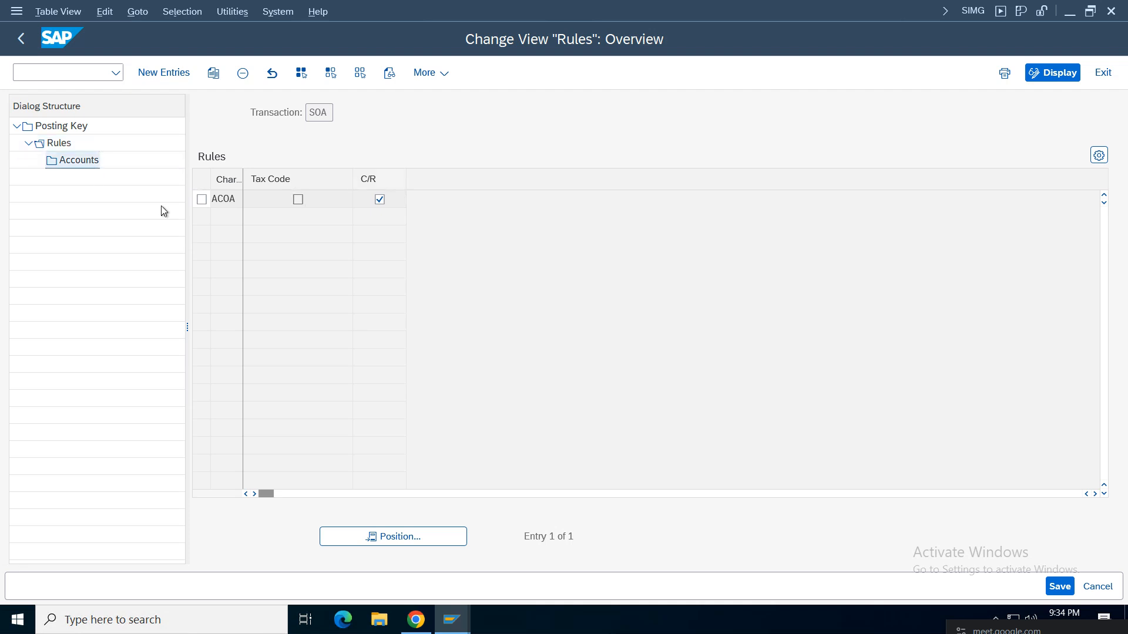
click(202, 199)
double_click(83, 160)
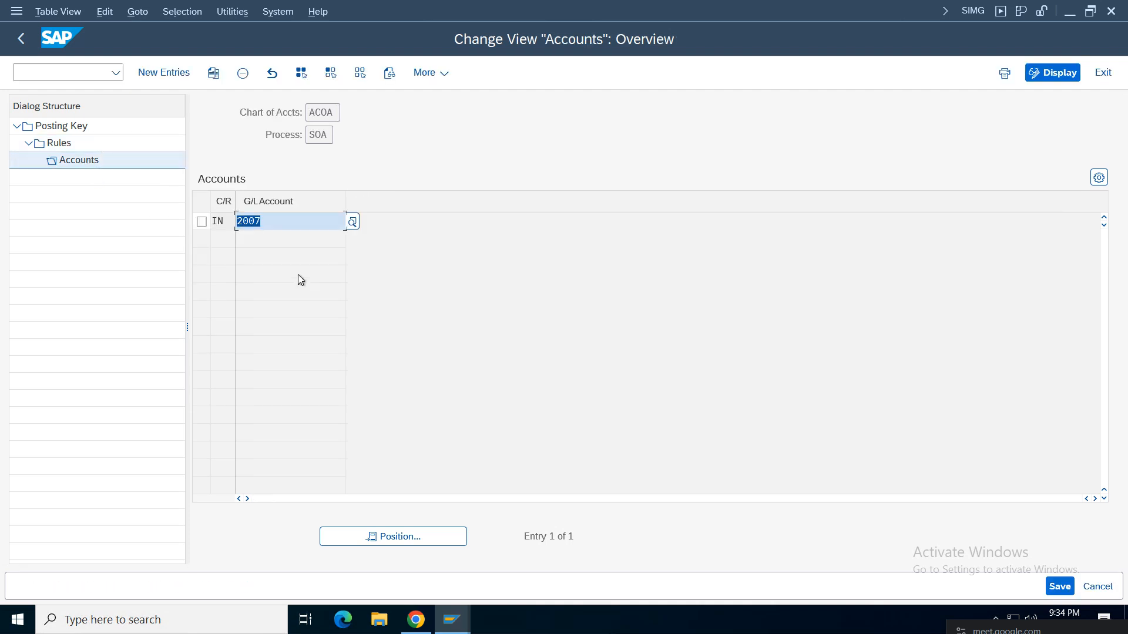
click(78, 111)
click(24, 45)
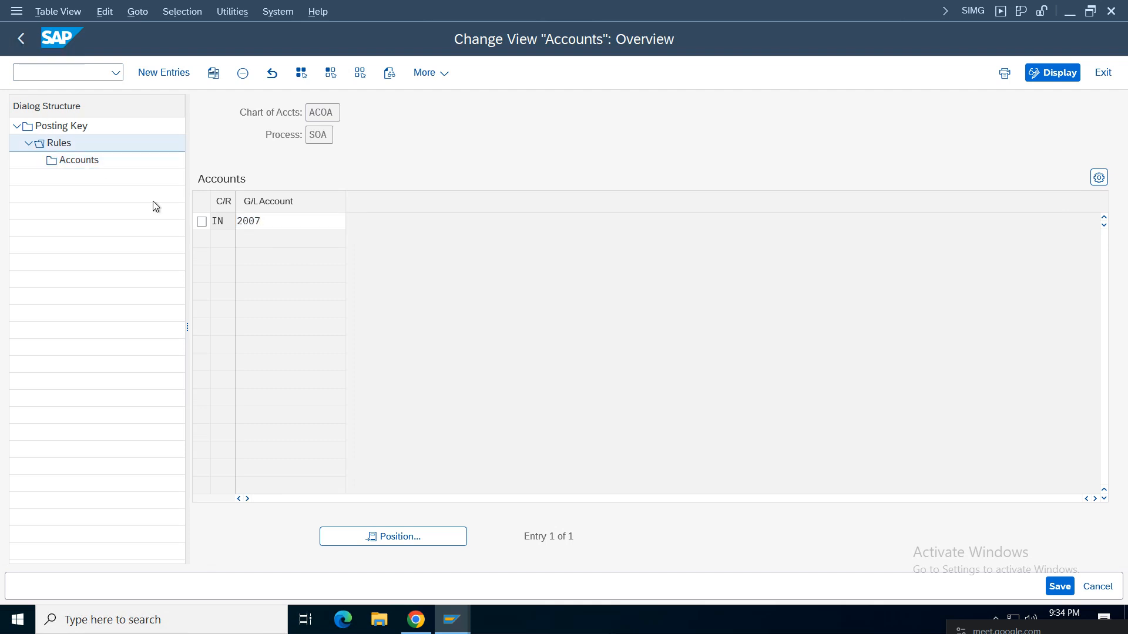
click(21, 40)
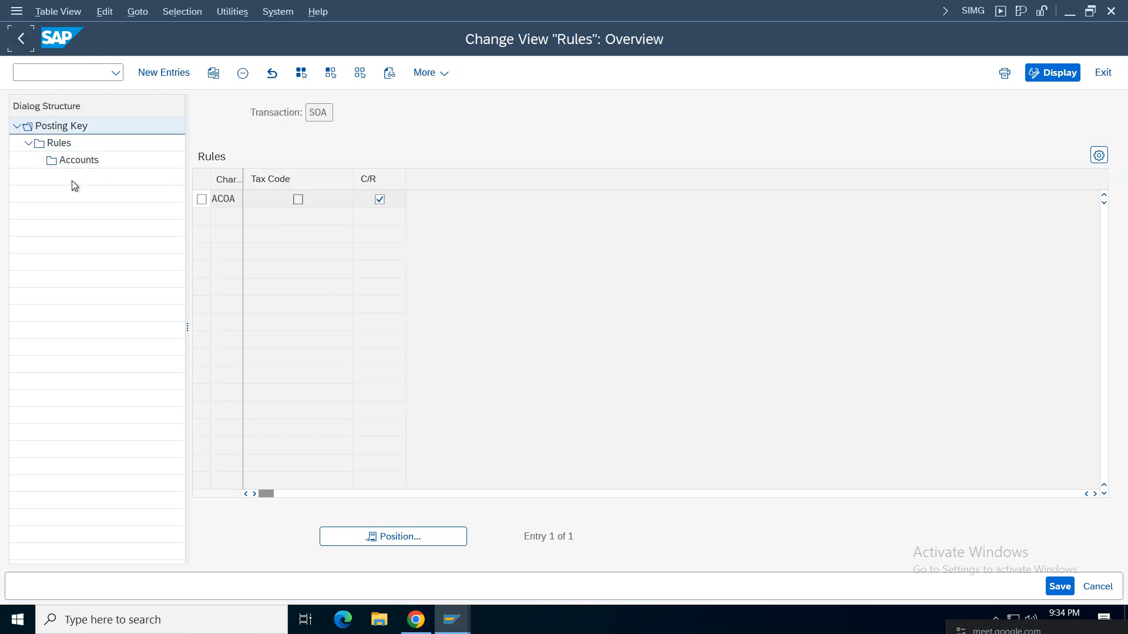
Locate process IOA again and open its account assignment for chart of accounts ACOA.
click(393, 537)
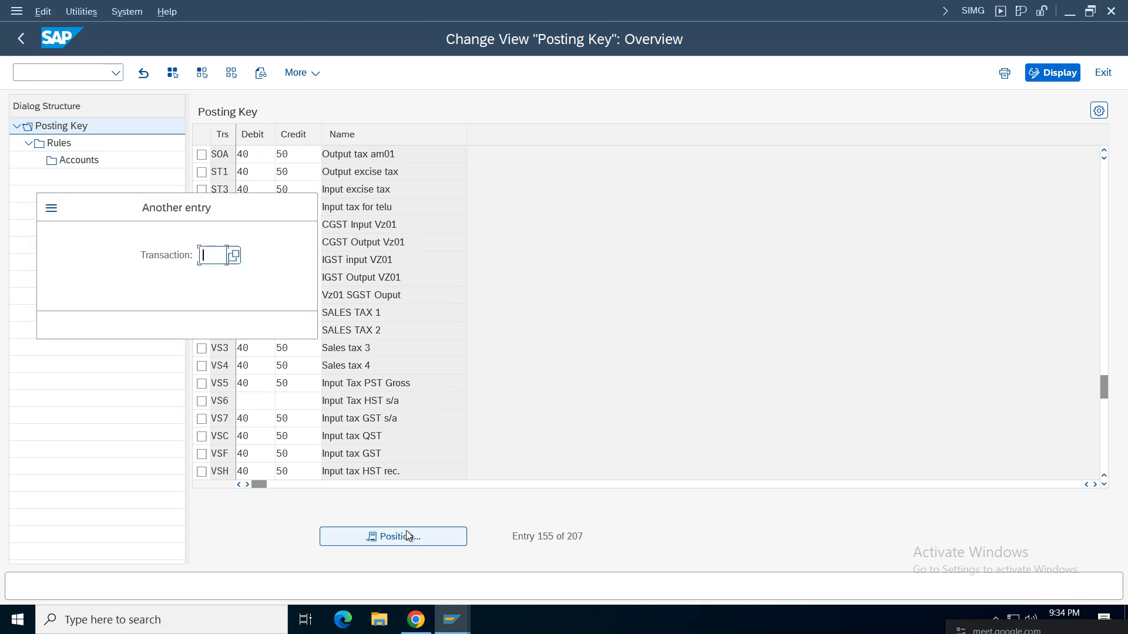
text(14)
key(Return)
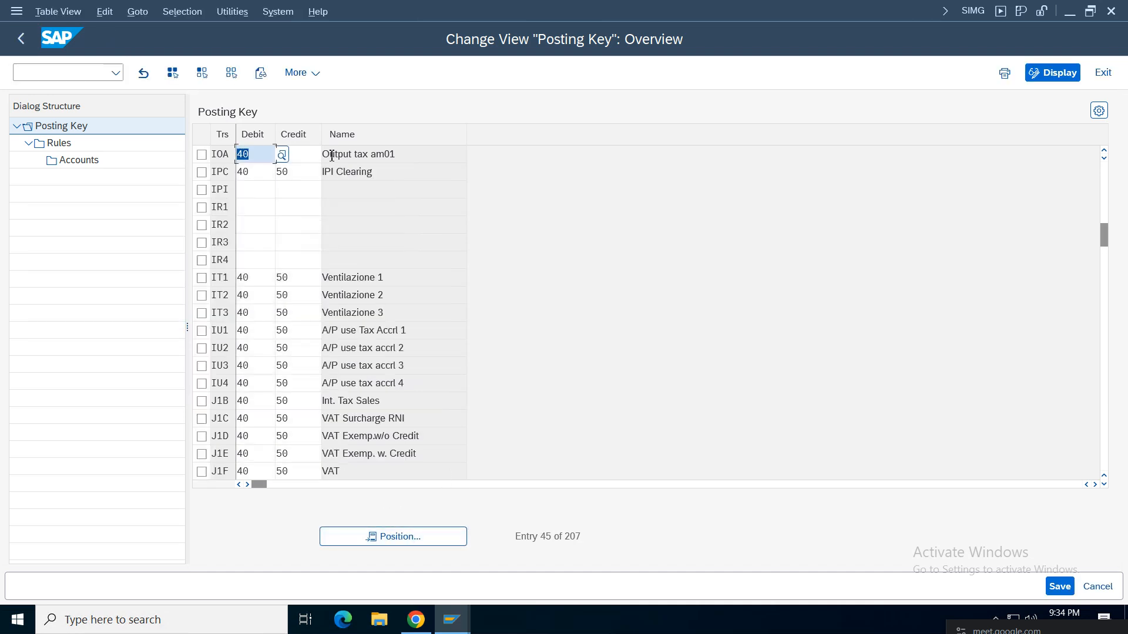
click(200, 154)
drag(415, 153, 322, 154)
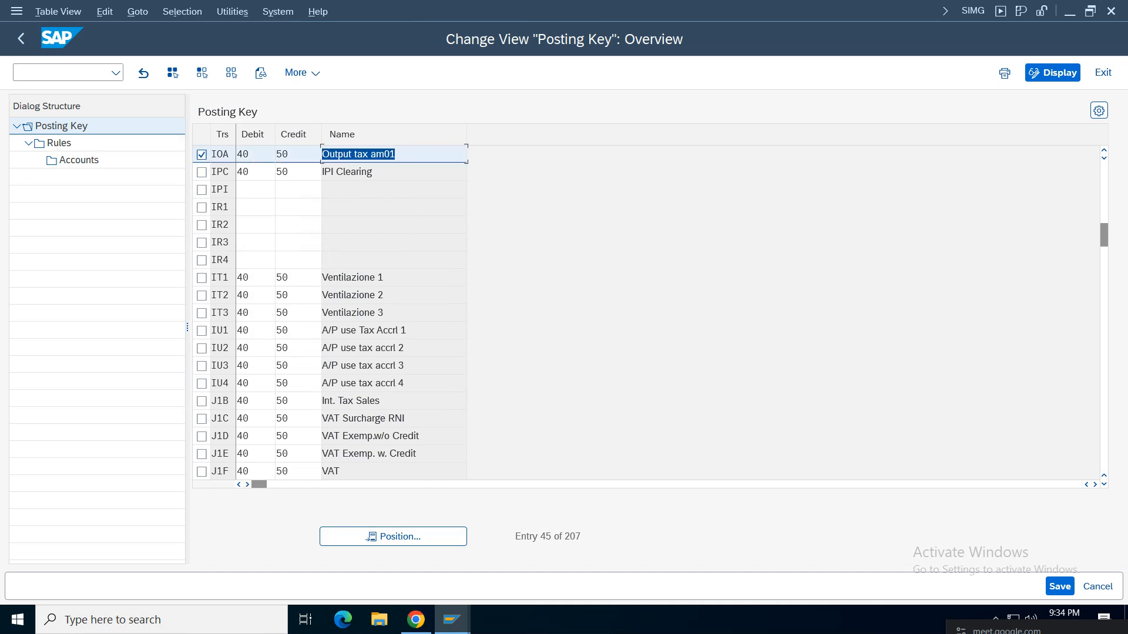
click(55, 143)
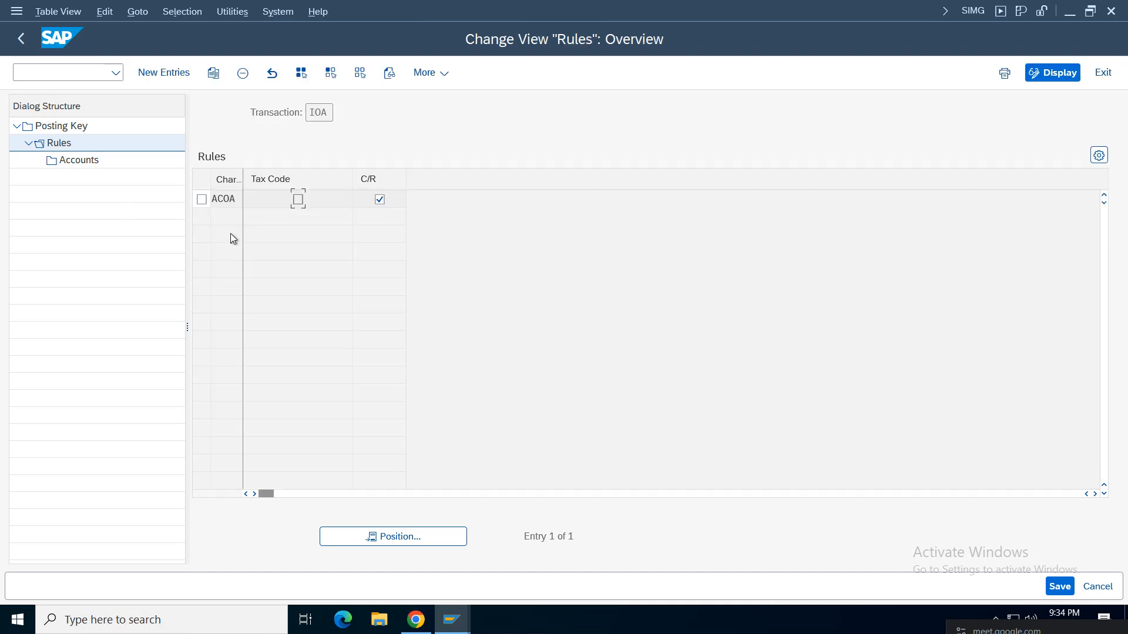
click(202, 199)
click(76, 161)
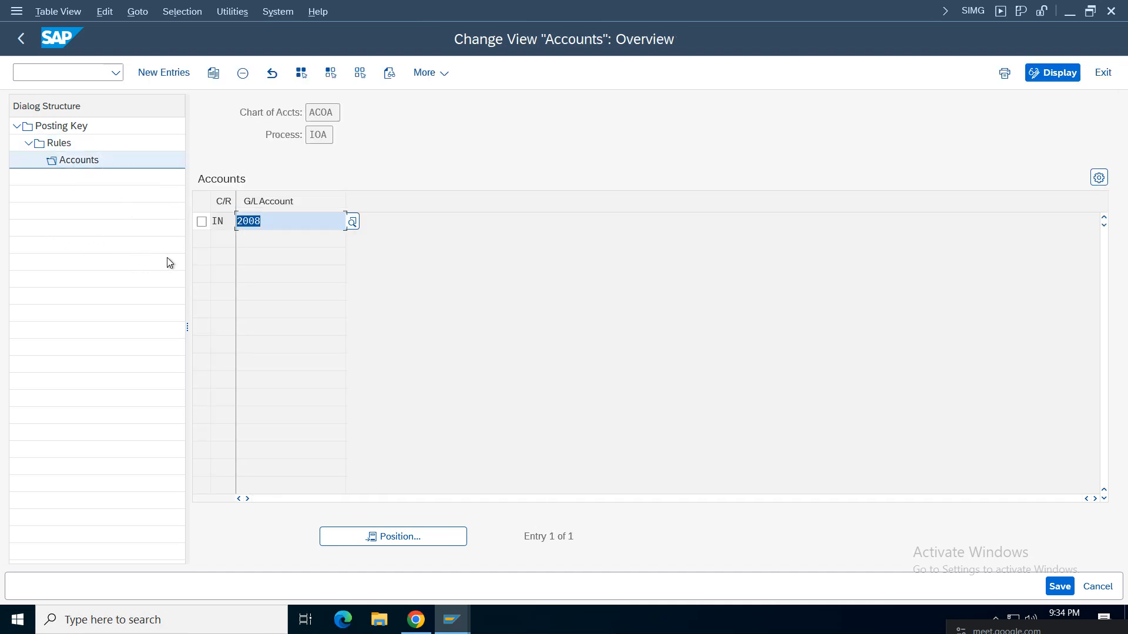
Sort the G/L account value list by account number in descending order and choose 2008 IGST Output Tax for process IOA.
click(98, 325)
key(F4)
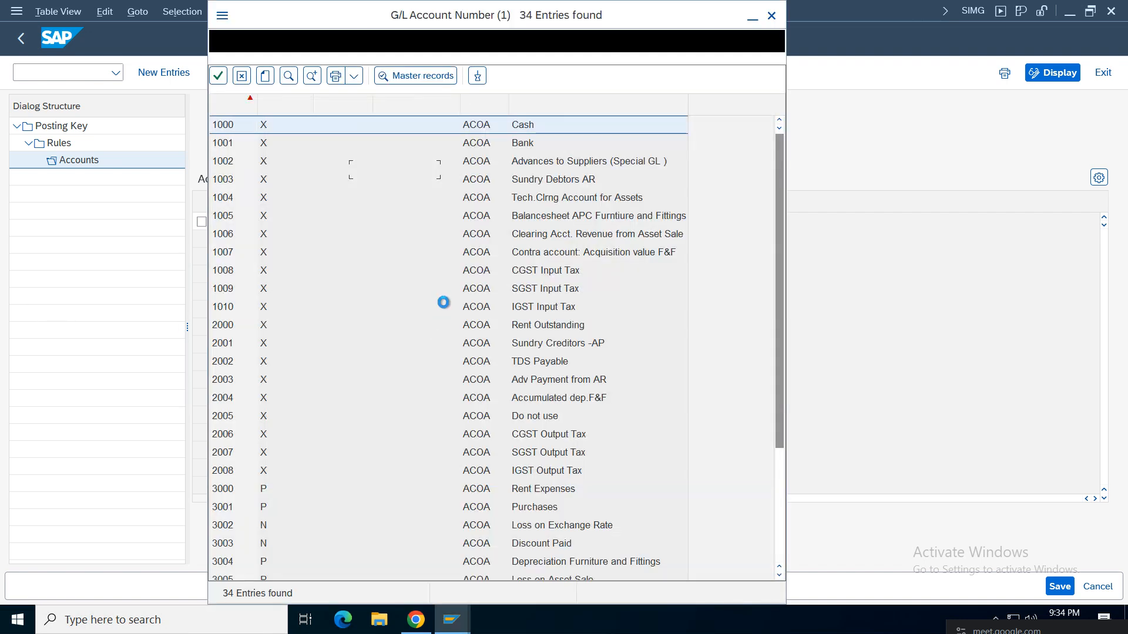
click(234, 105)
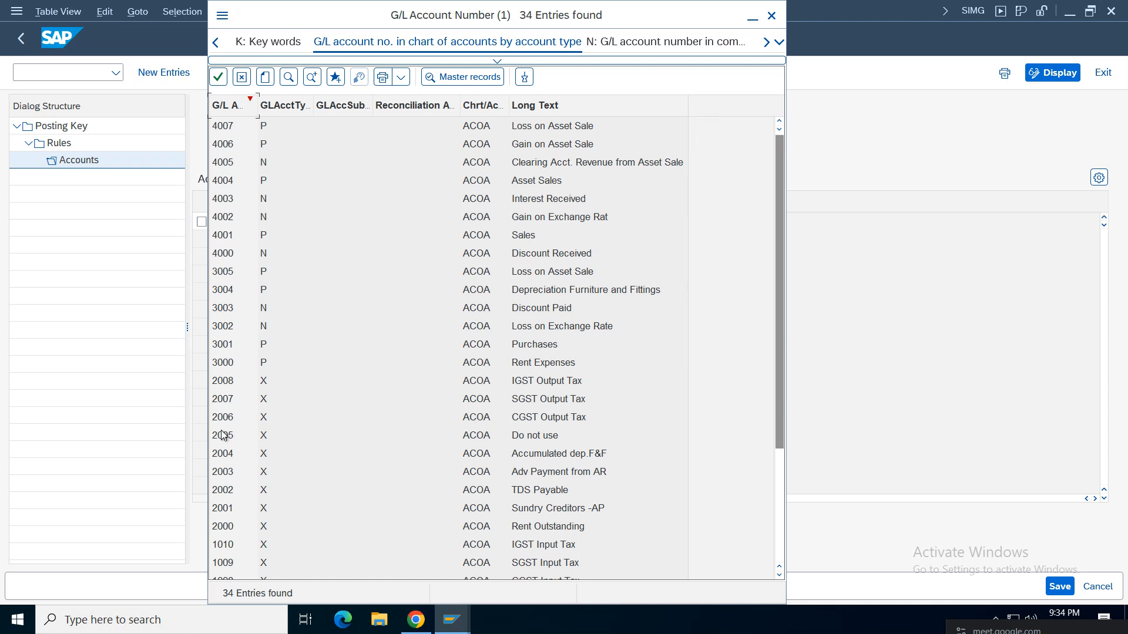
click(552, 383)
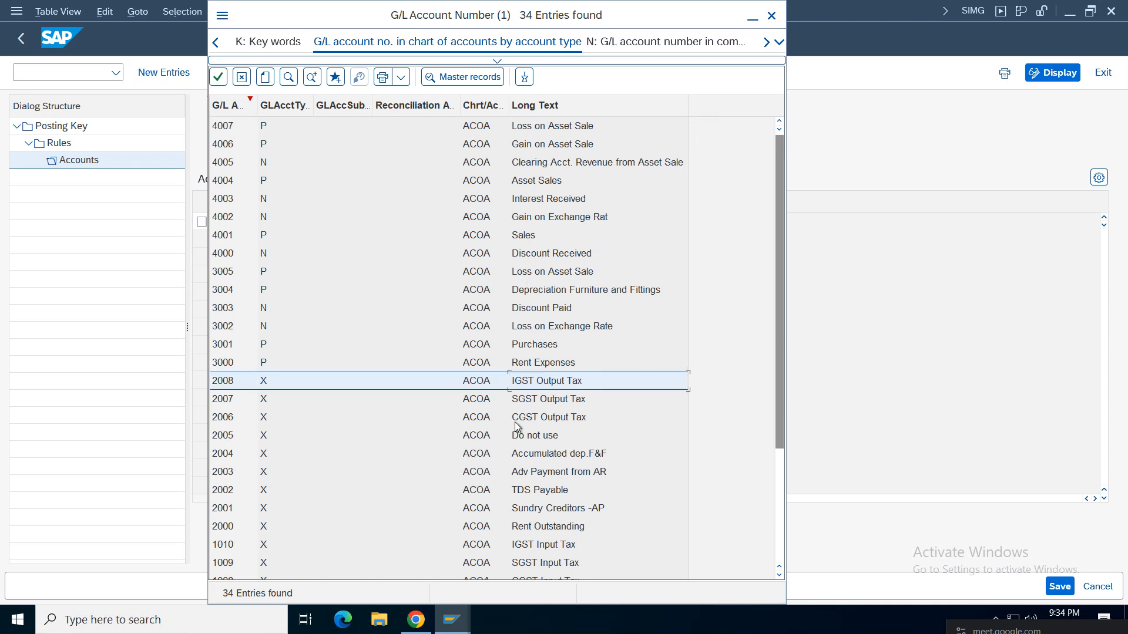
double_click(547, 383)
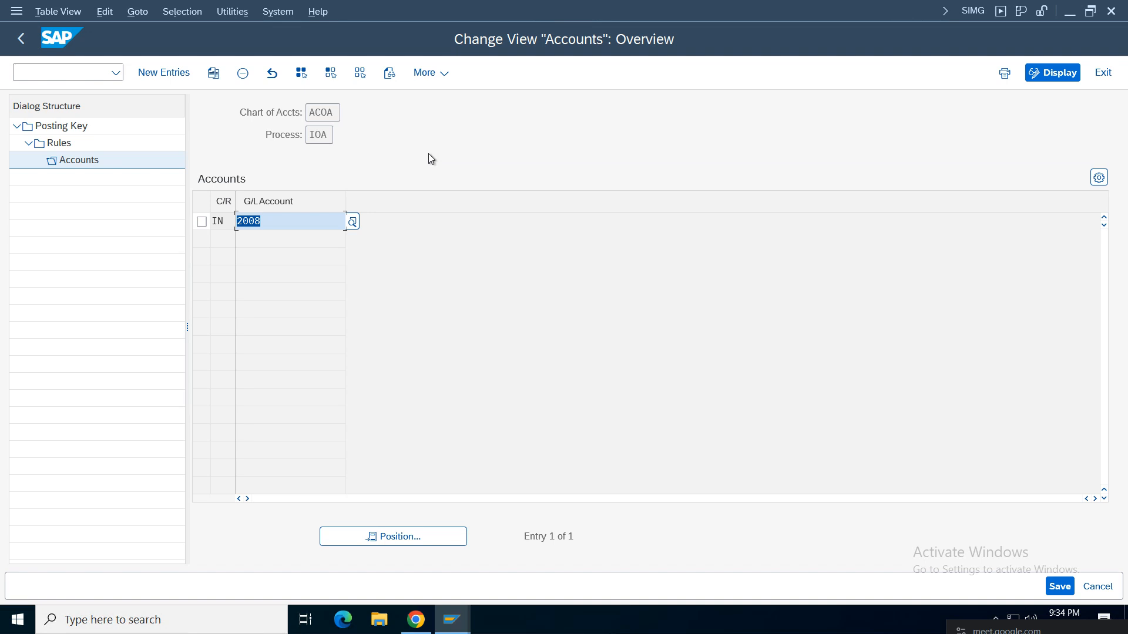
click(333, 138)
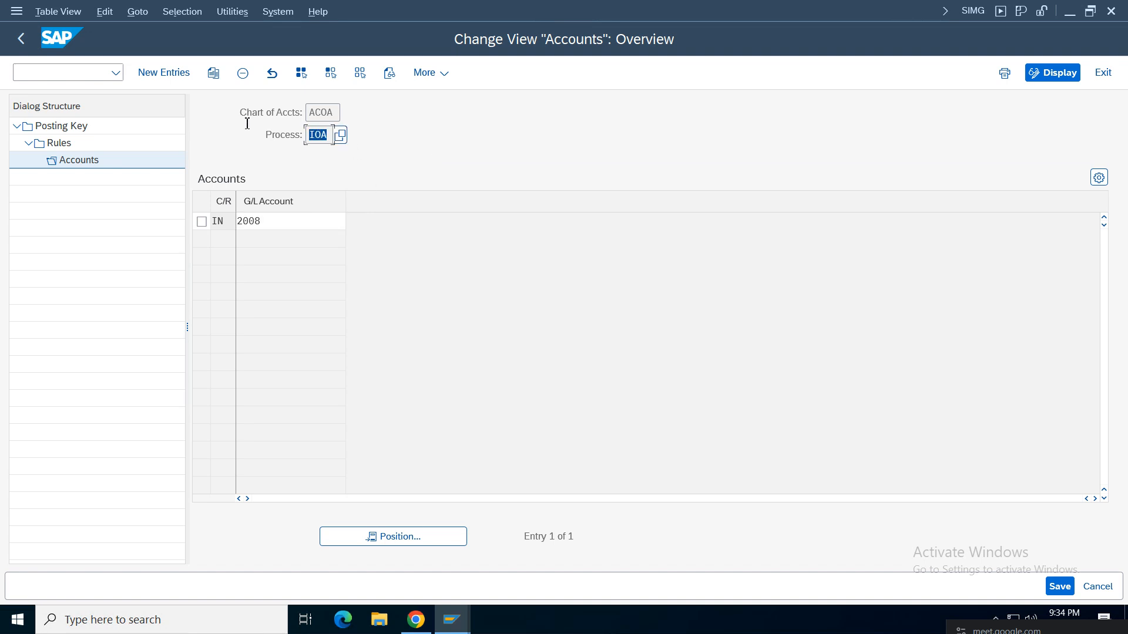
Leave the tax account definitions, saving the changes in customizing request S4HK903633, and return to the implementation guide structure.
click(26, 49)
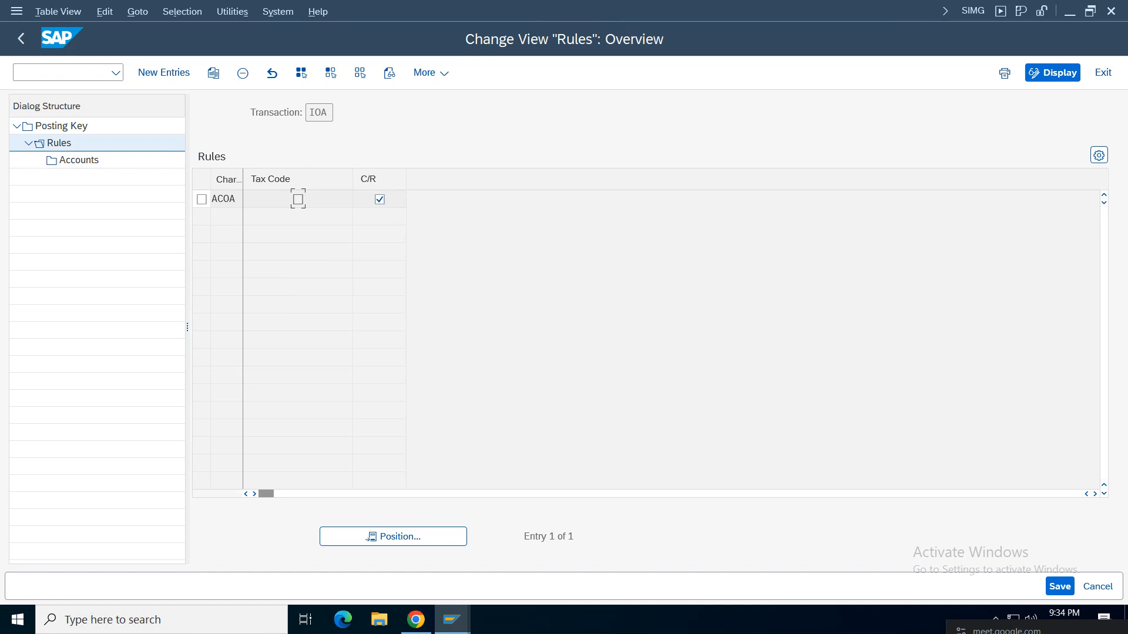
click(21, 38)
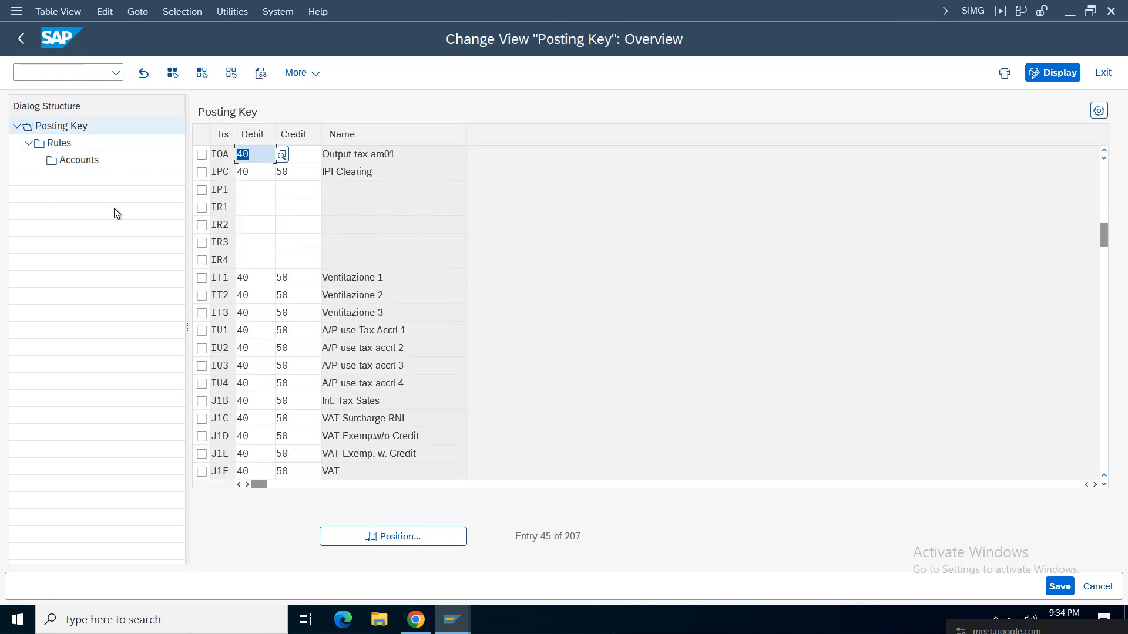
click(370, 171)
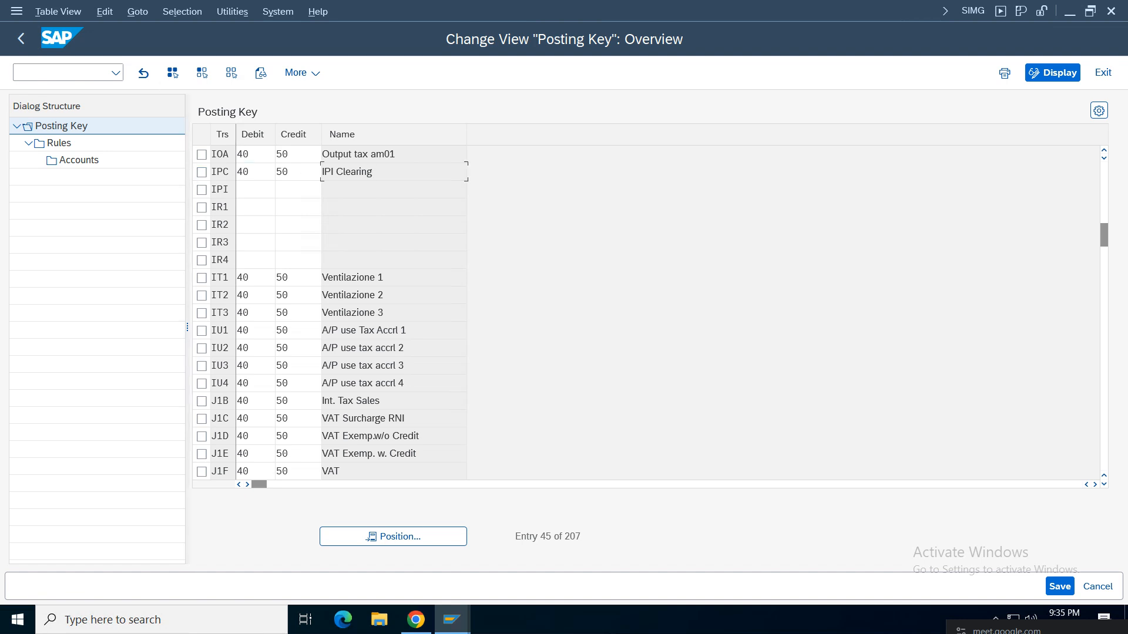
click(21, 39)
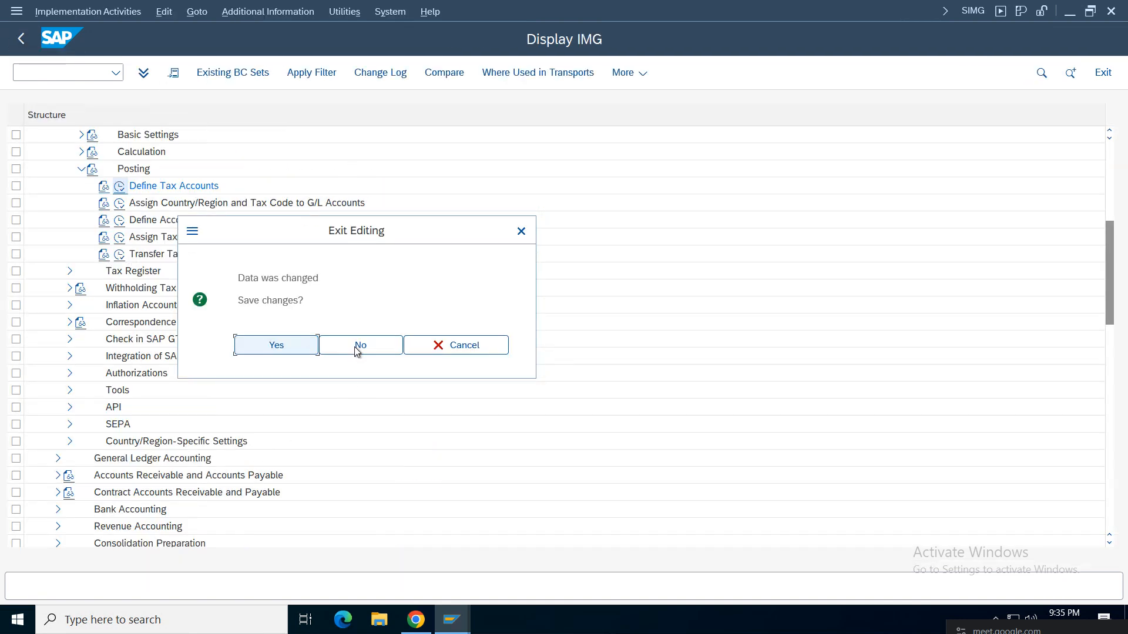
click(282, 345)
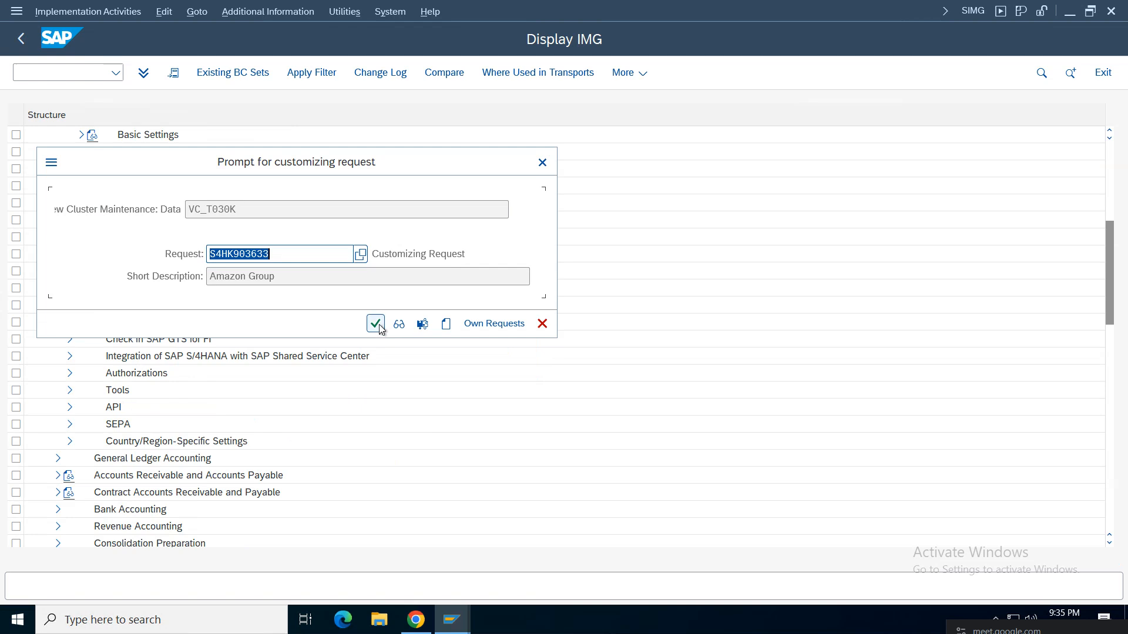
click(376, 324)
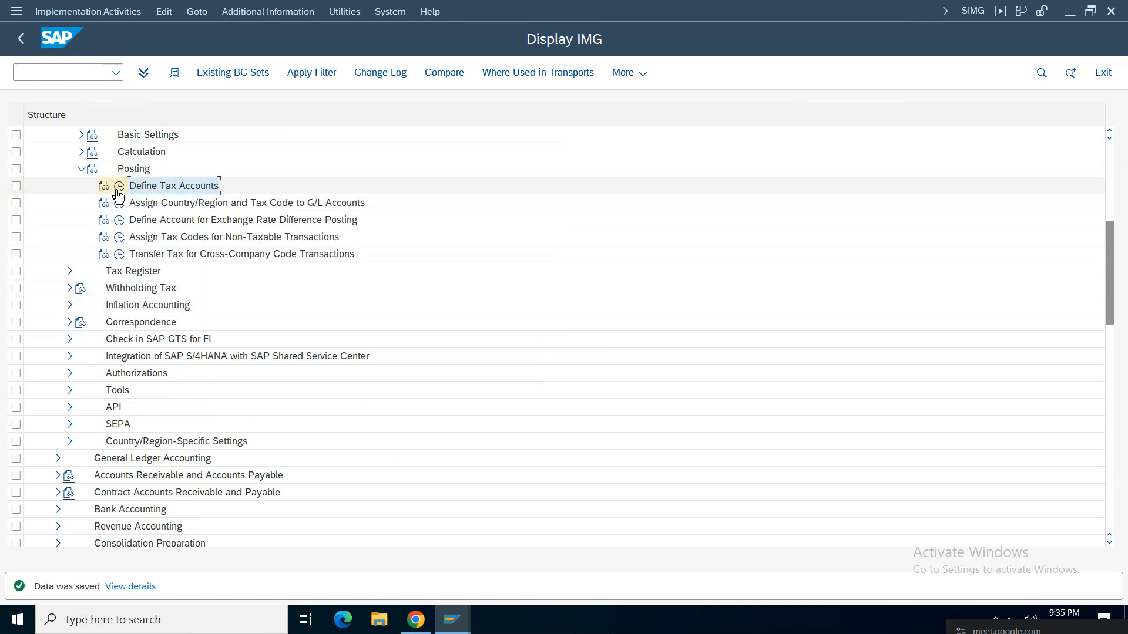
click(119, 188)
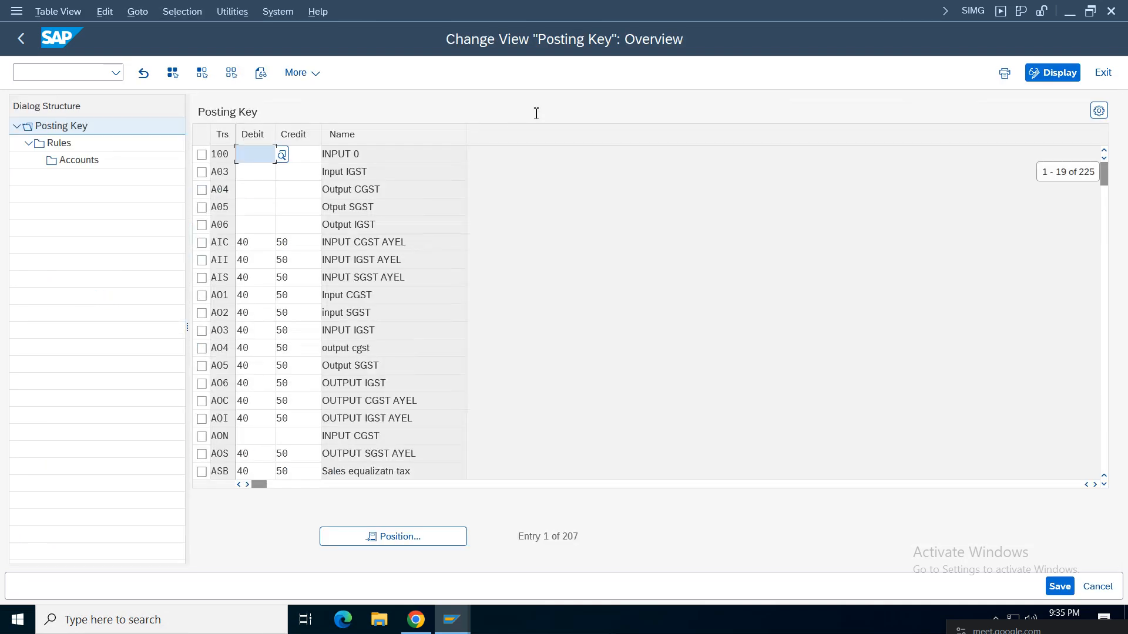
click(20, 38)
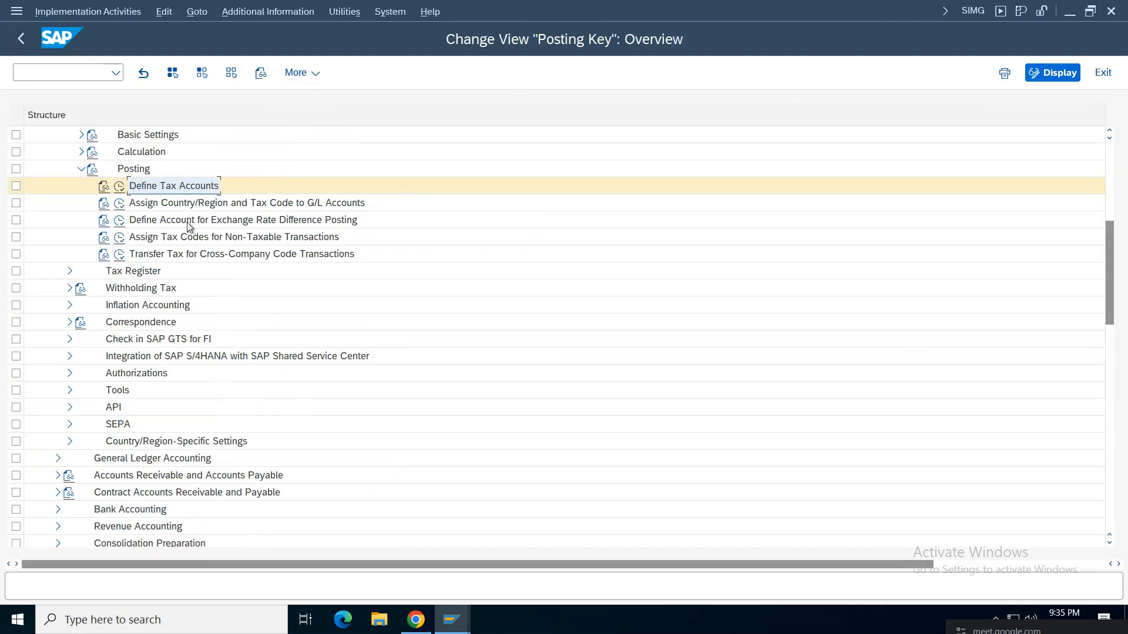
Locate process IOA in the Check and Change Settings for Tax Processing activity, delete its entry and save the deletion.
click(81, 136)
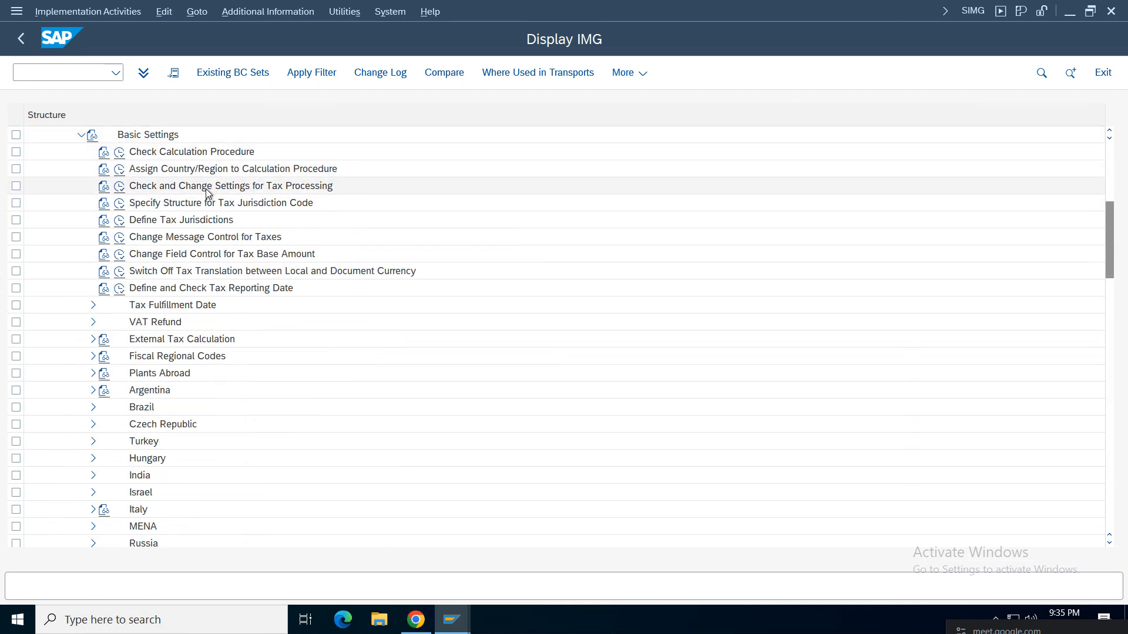
click(119, 186)
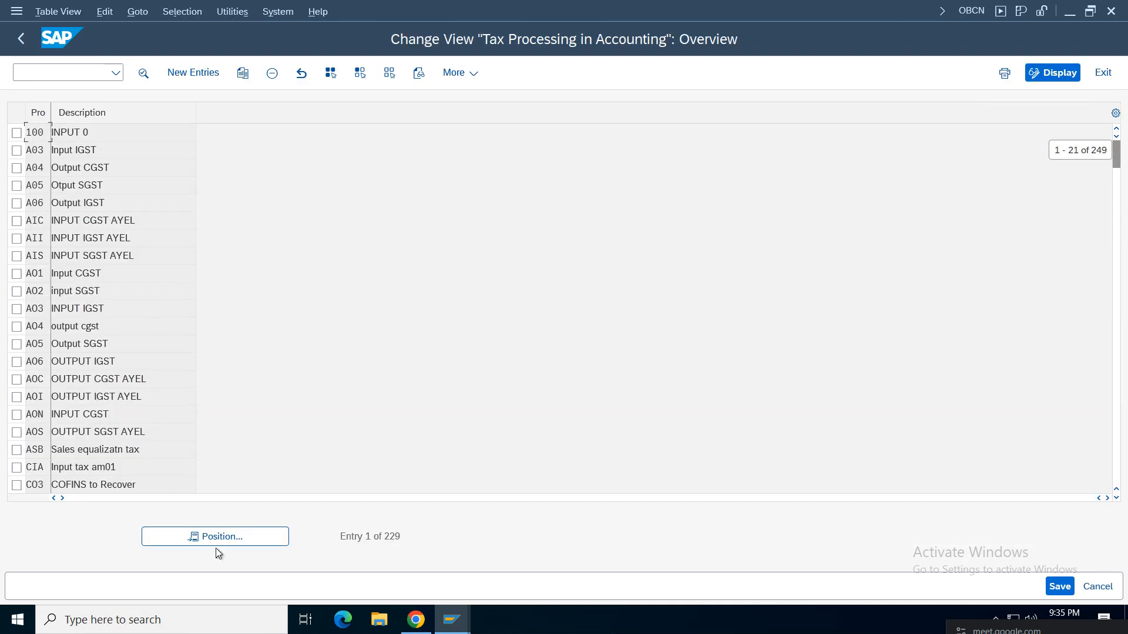
click(219, 536)
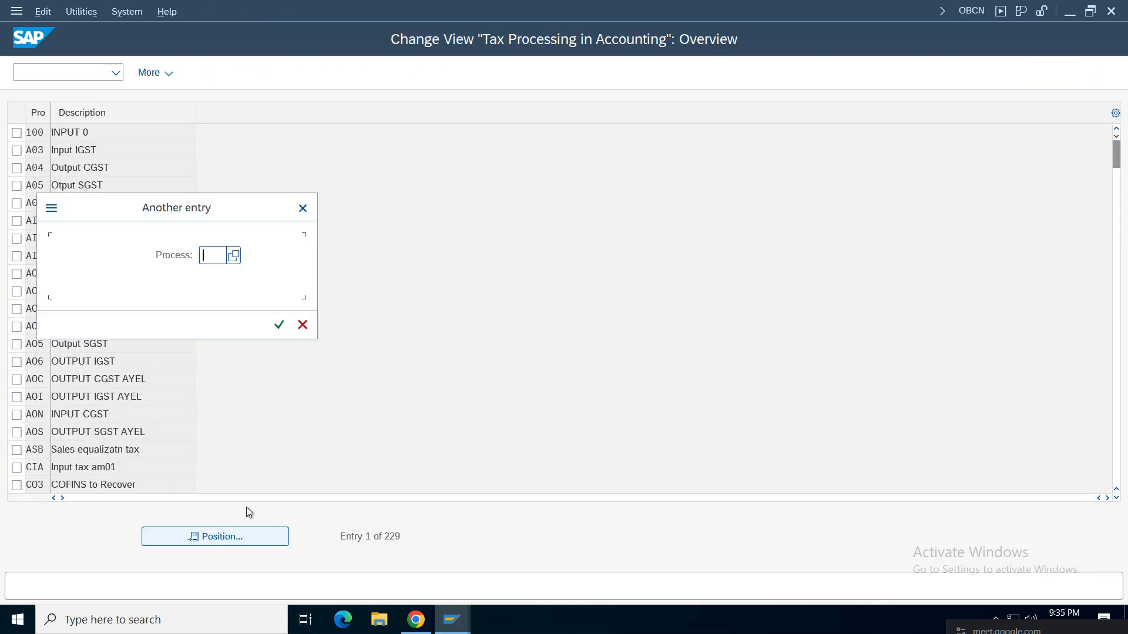
text(ioa)
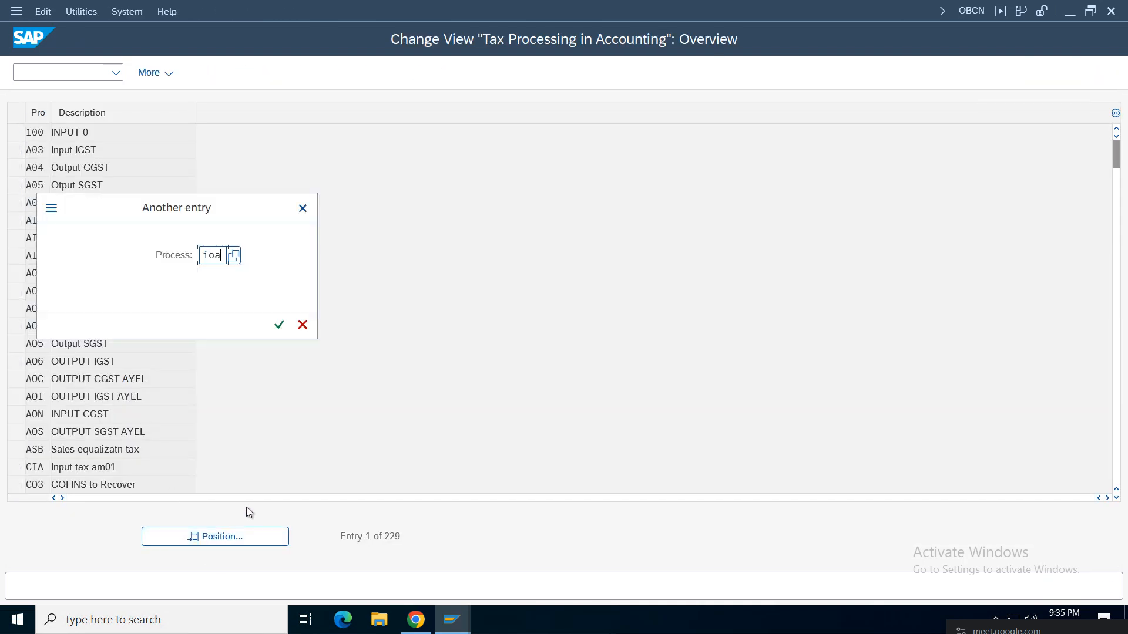
key(Return)
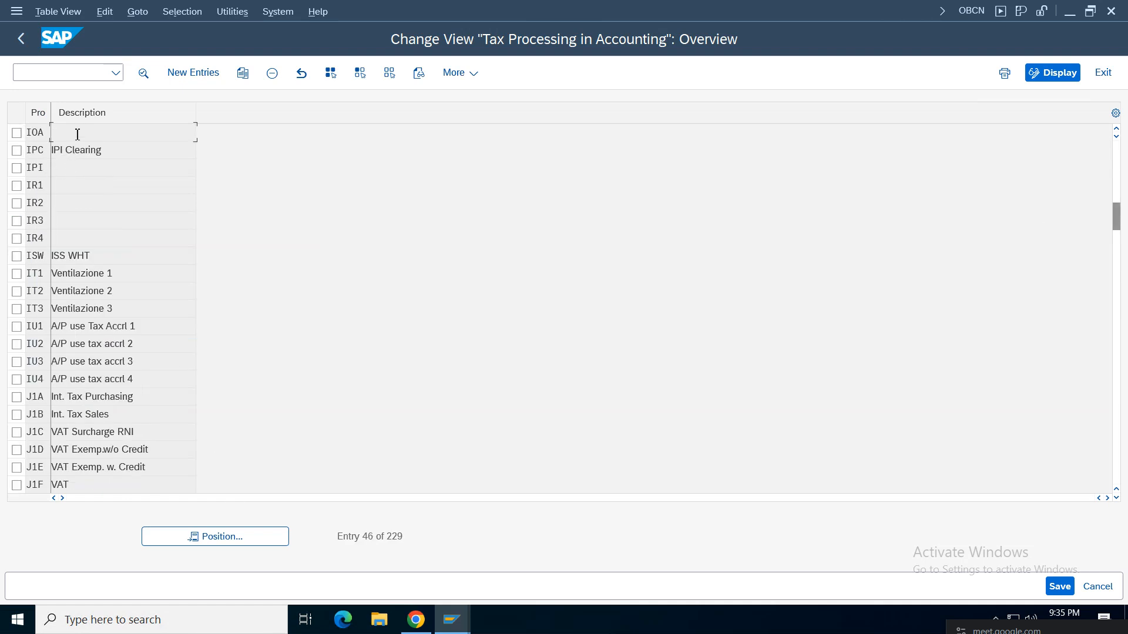
double_click(119, 137)
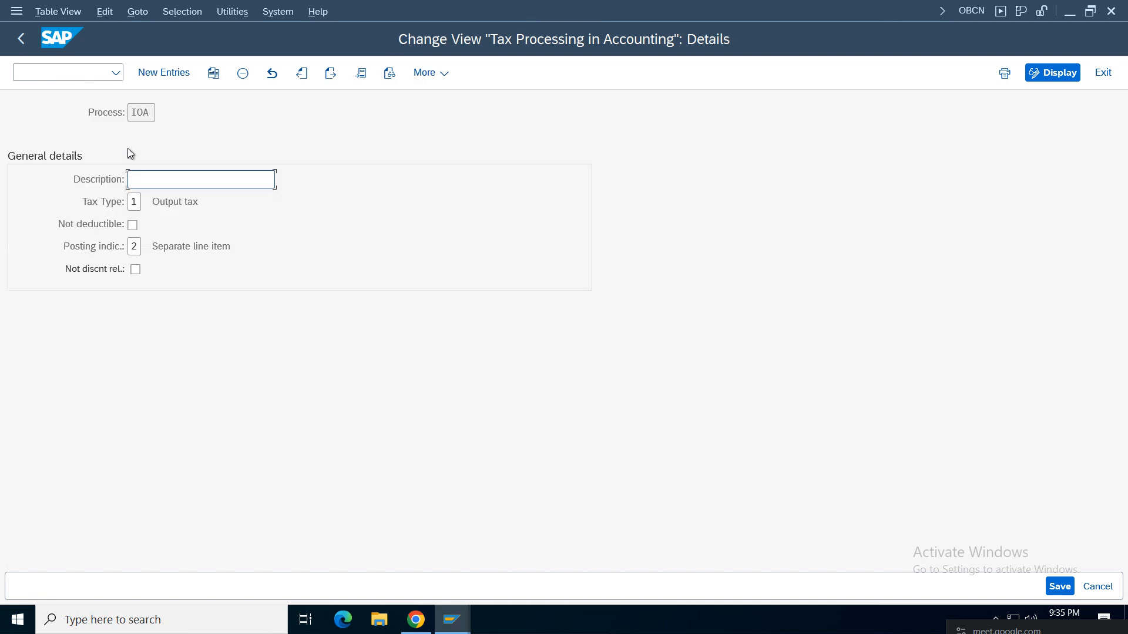
click(243, 74)
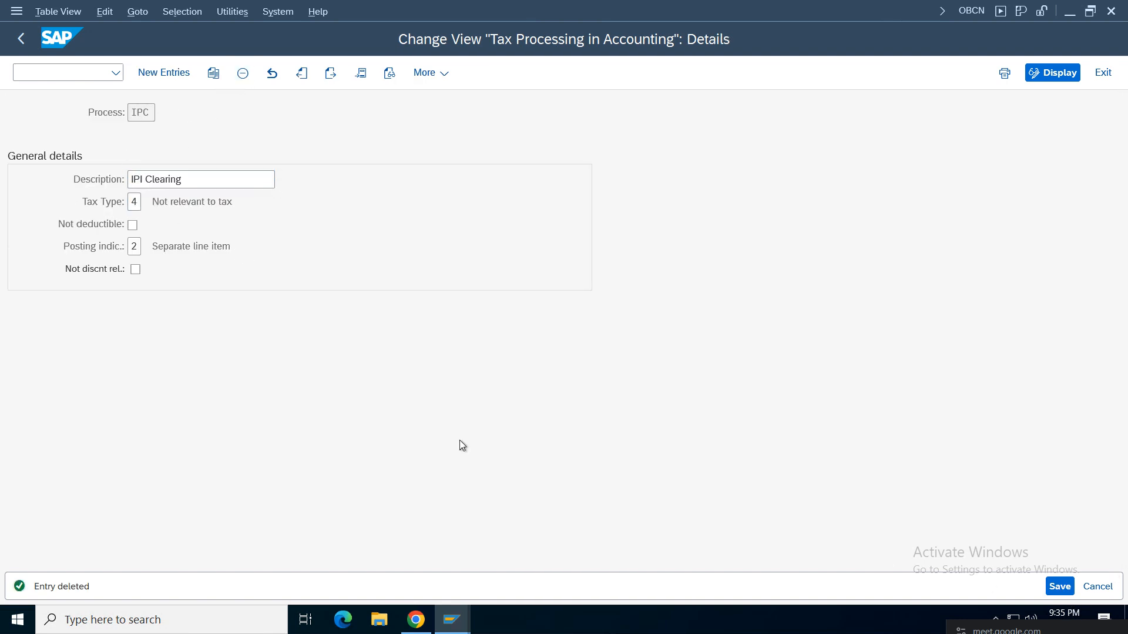
key(ctrl+s)
click(375, 324)
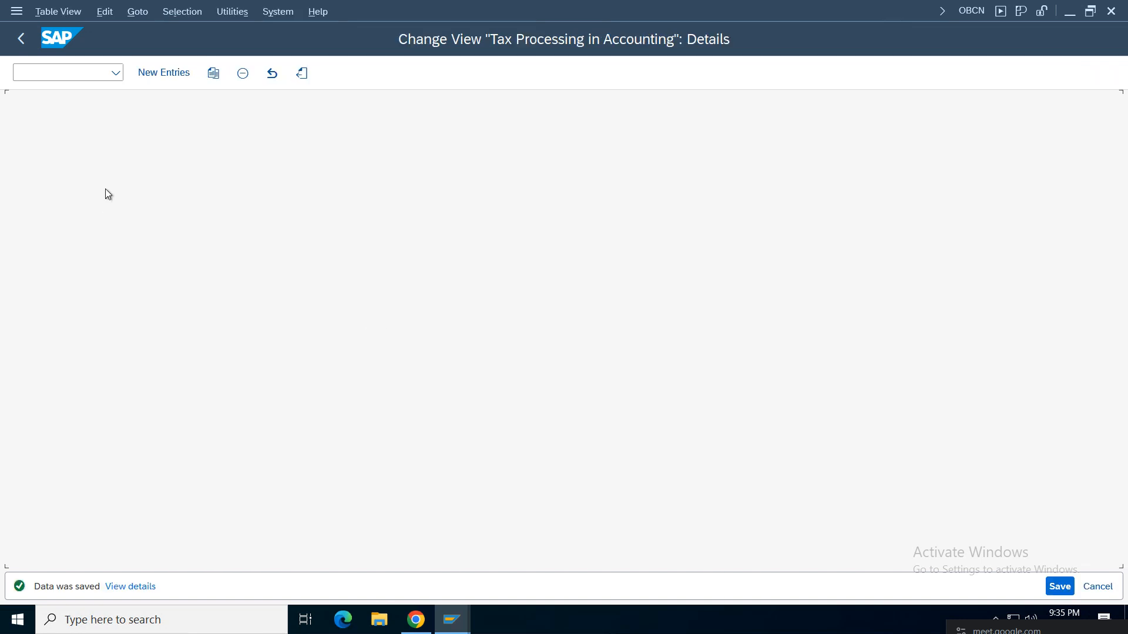
click(154, 75)
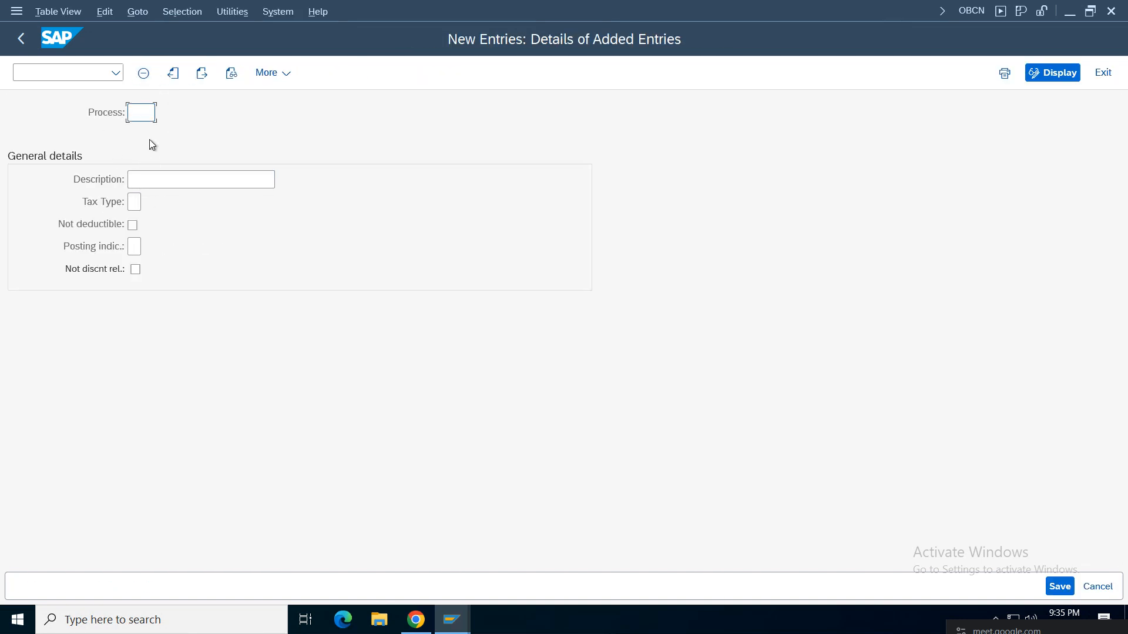
click(290, 136)
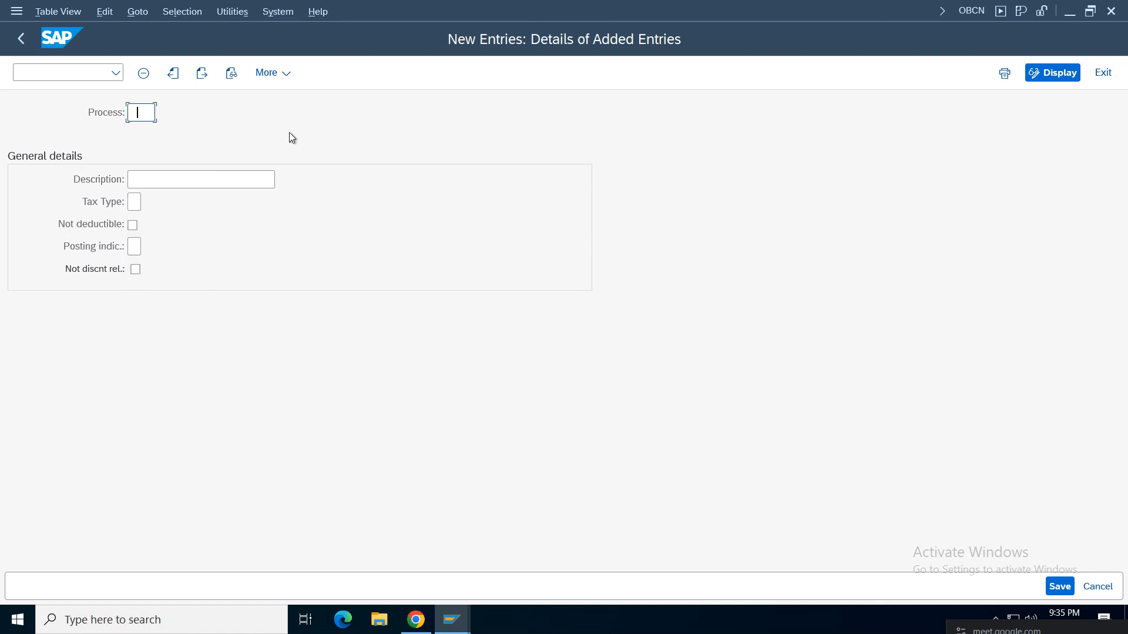
click(29, 38)
Copy tax process MWS to a new process IOA with the description "Output tax am01" and save the entry.
click(222, 541)
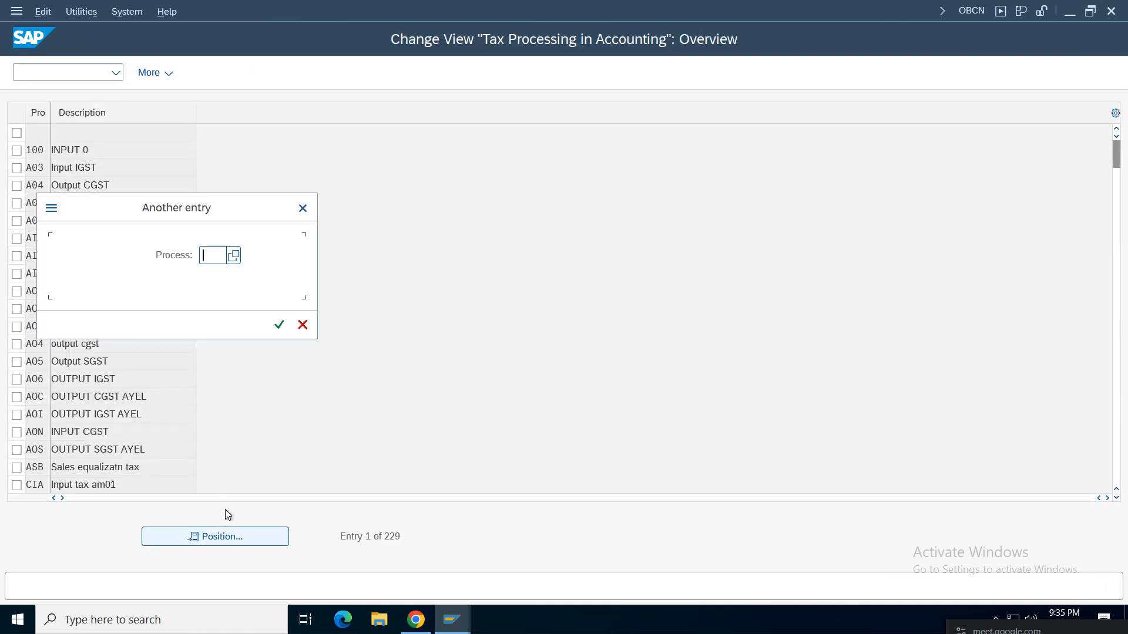
text(mws)
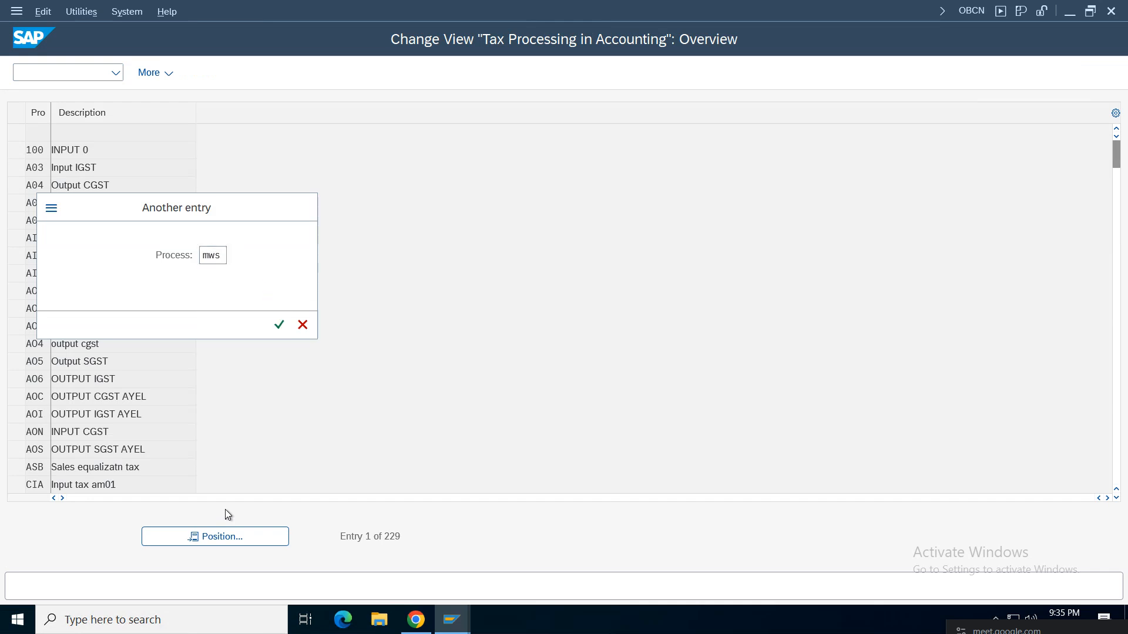
key(Return)
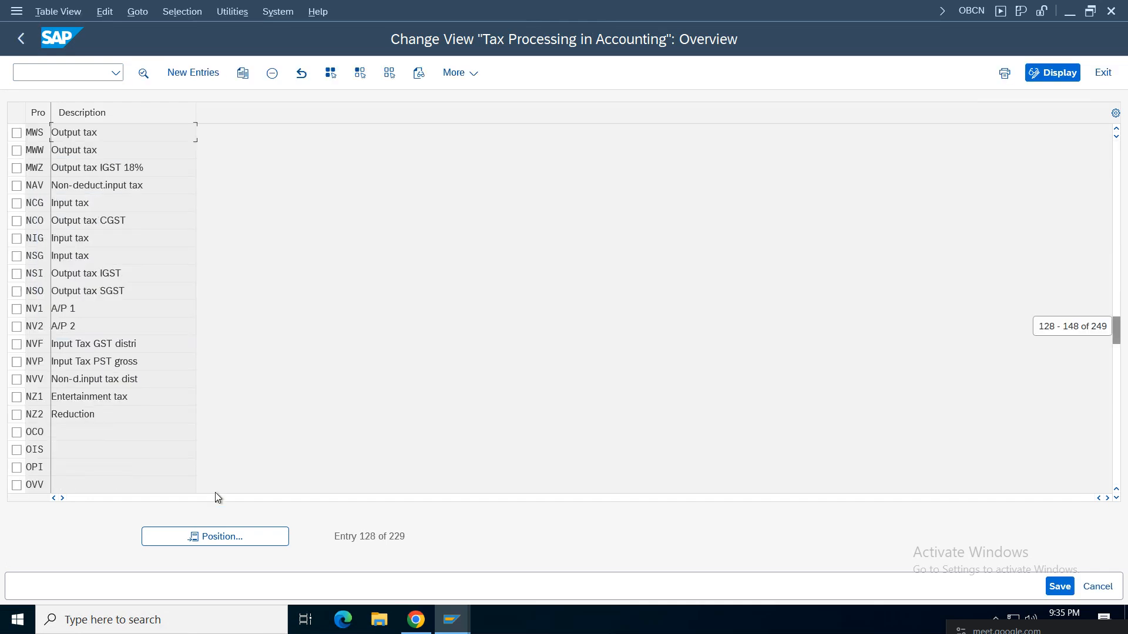
click(17, 133)
click(243, 73)
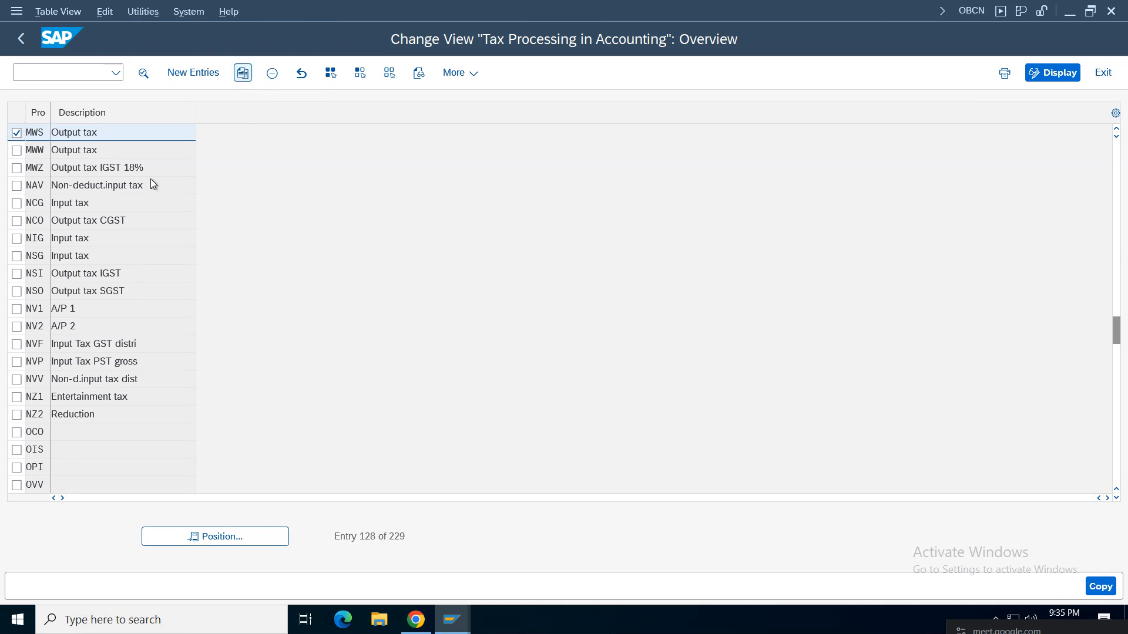
key(BackSpace)
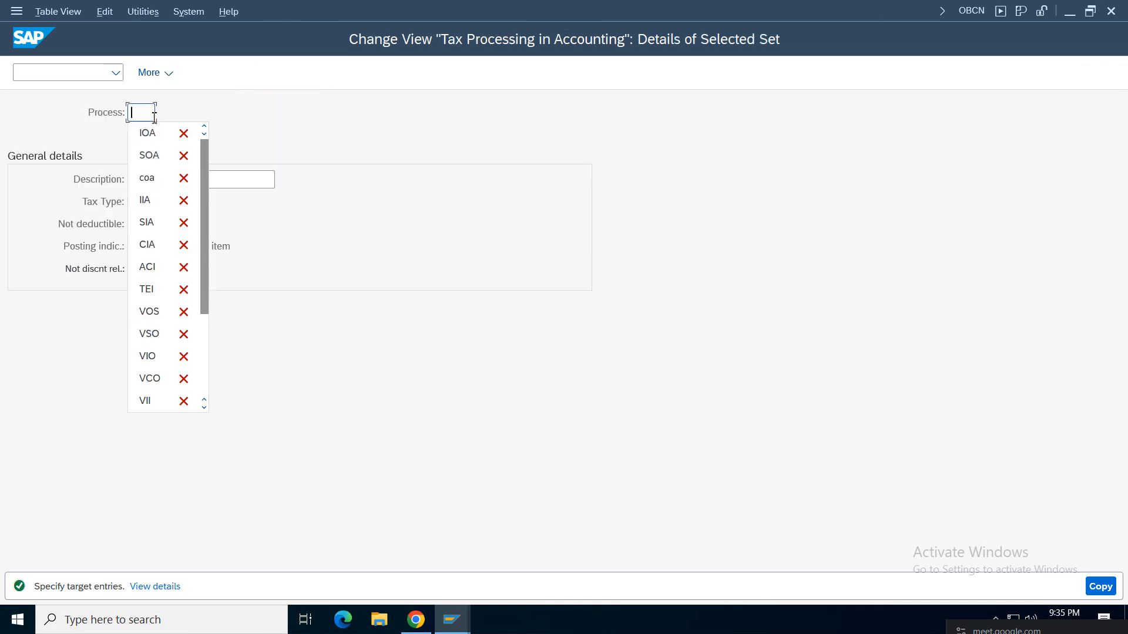
click(144, 133)
click(194, 181)
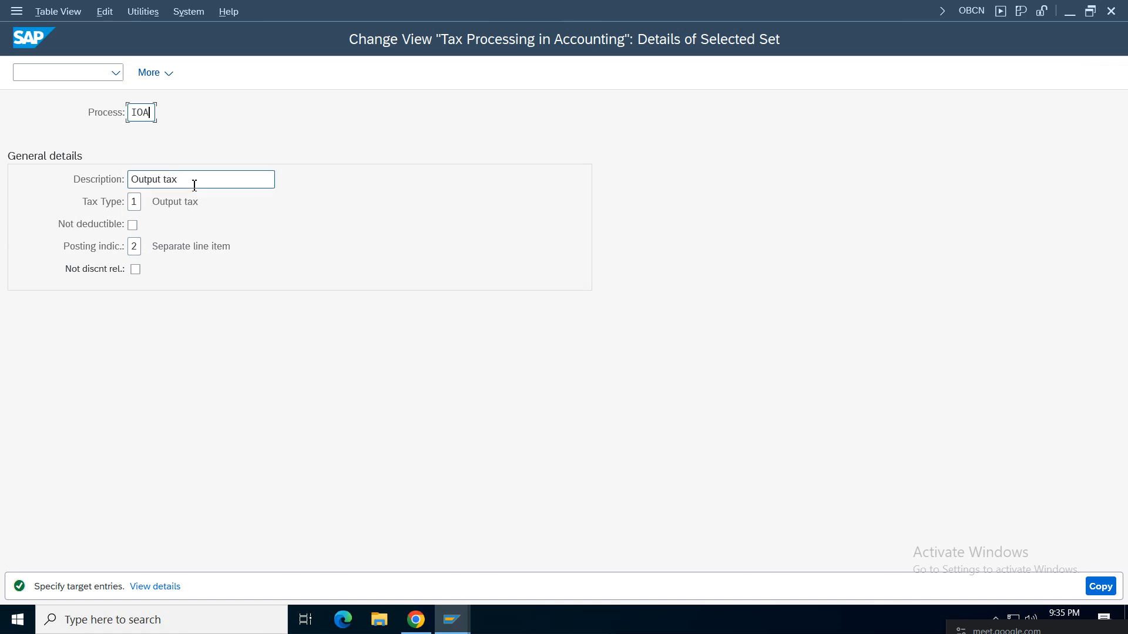
click(208, 202)
click(1100, 586)
key(Return)
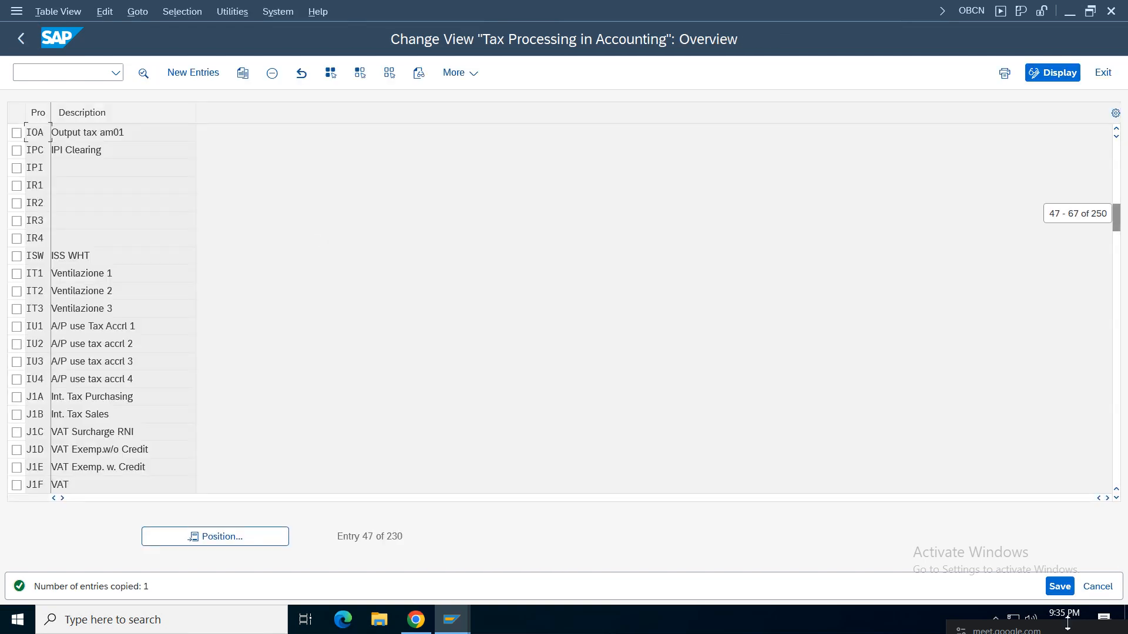
key(ctrl+s)
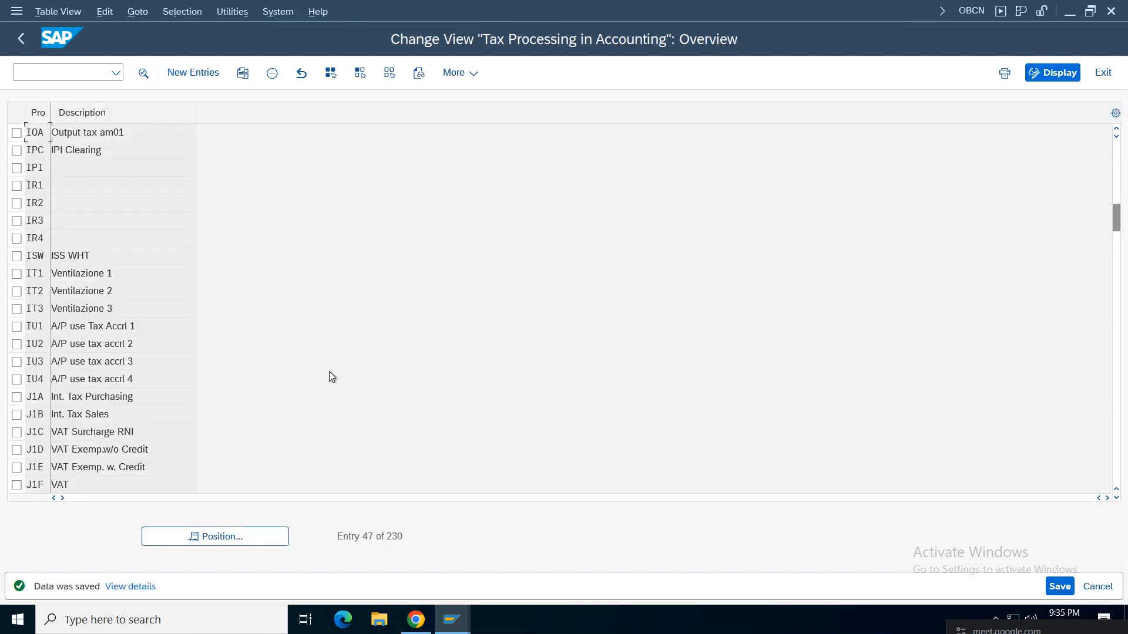
Leave the tax processing settings, reopen Define Tax Accounts and locate transaction IOA among the posting keys.
click(20, 41)
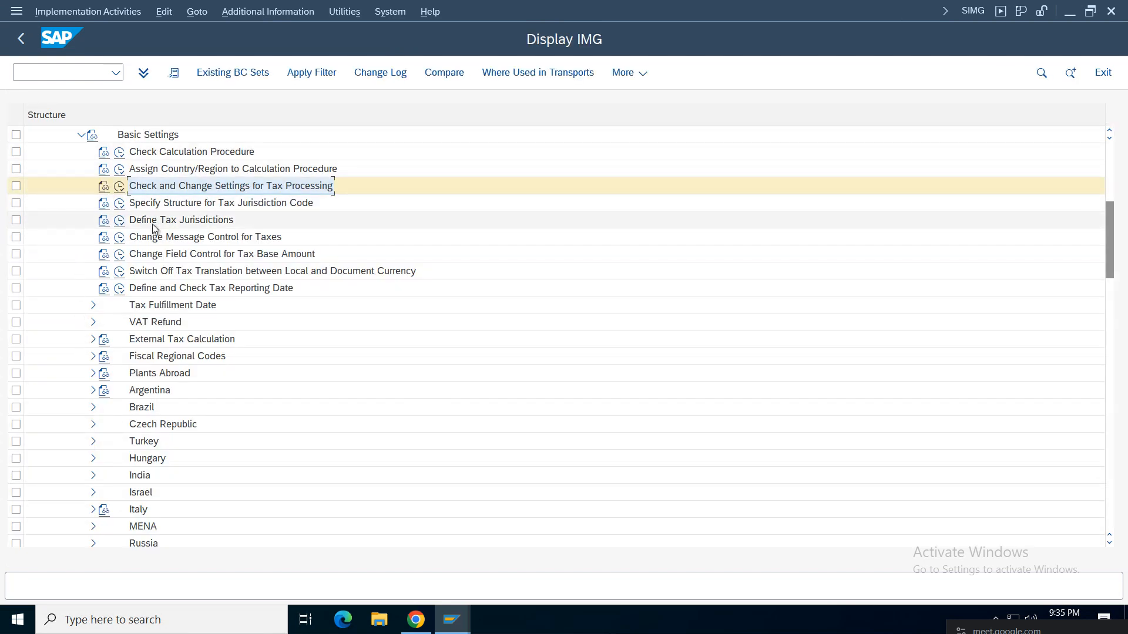
click(81, 137)
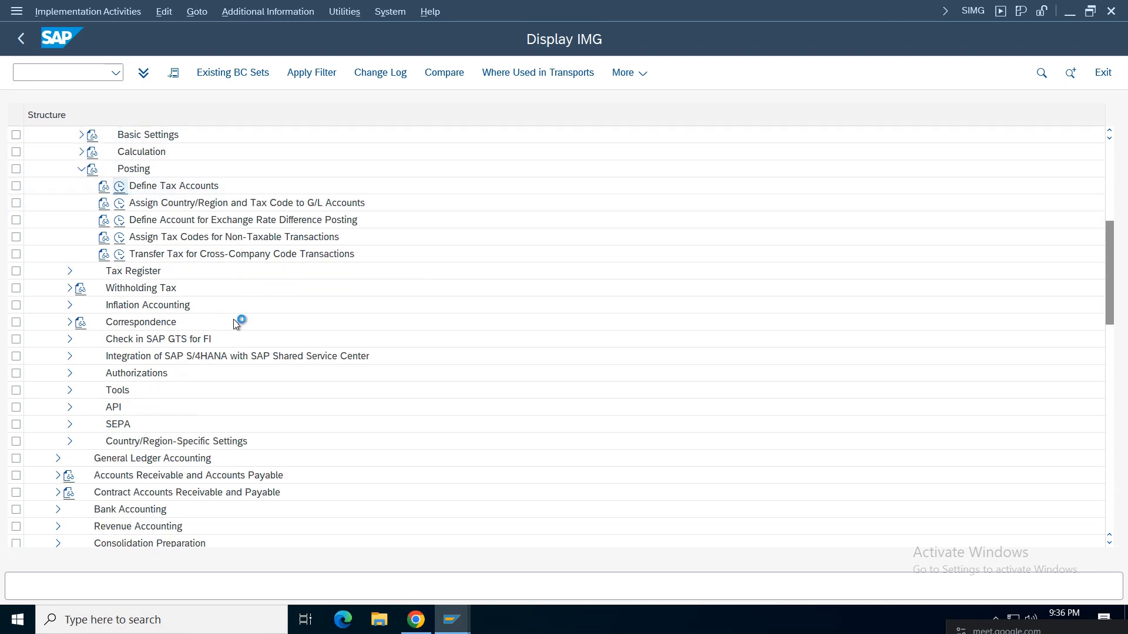
key(Return)
click(427, 538)
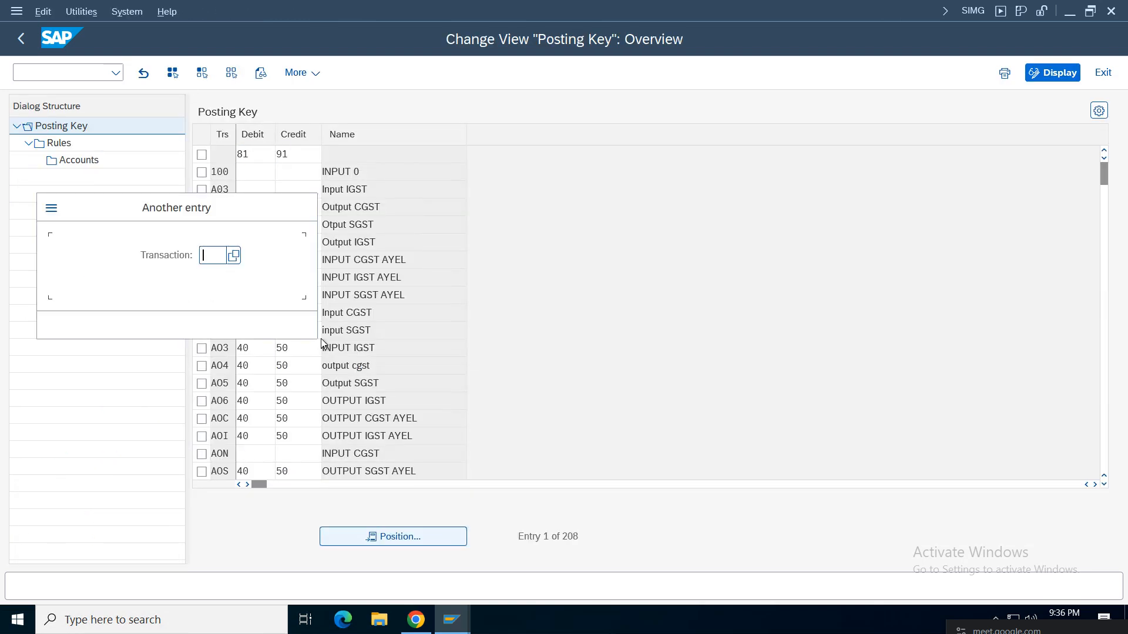
text(TAX)
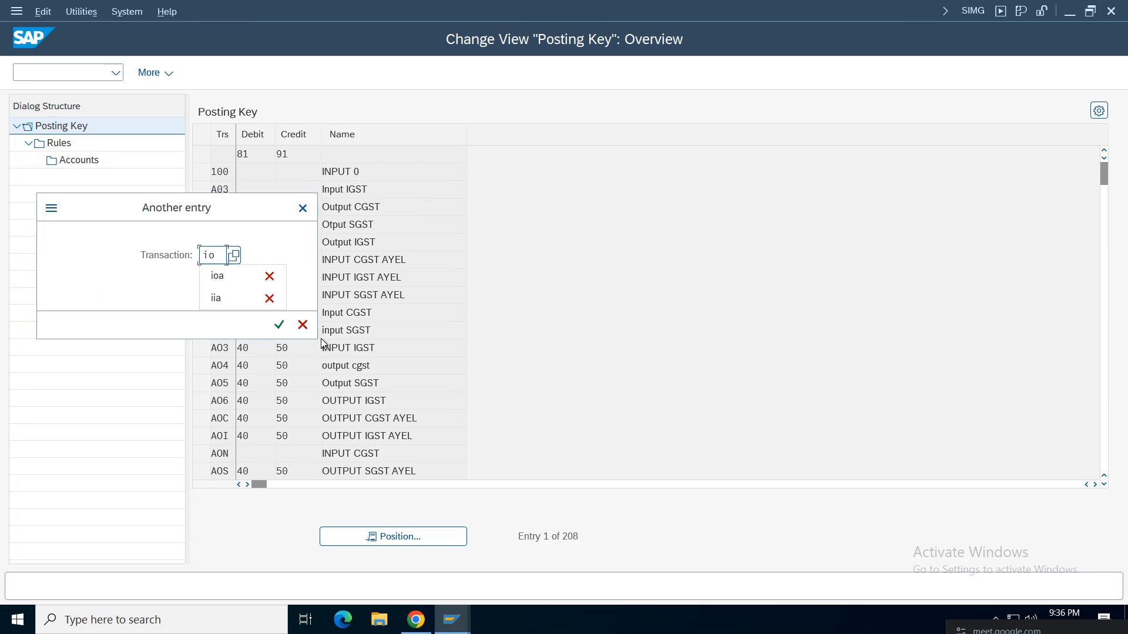
click(303, 325)
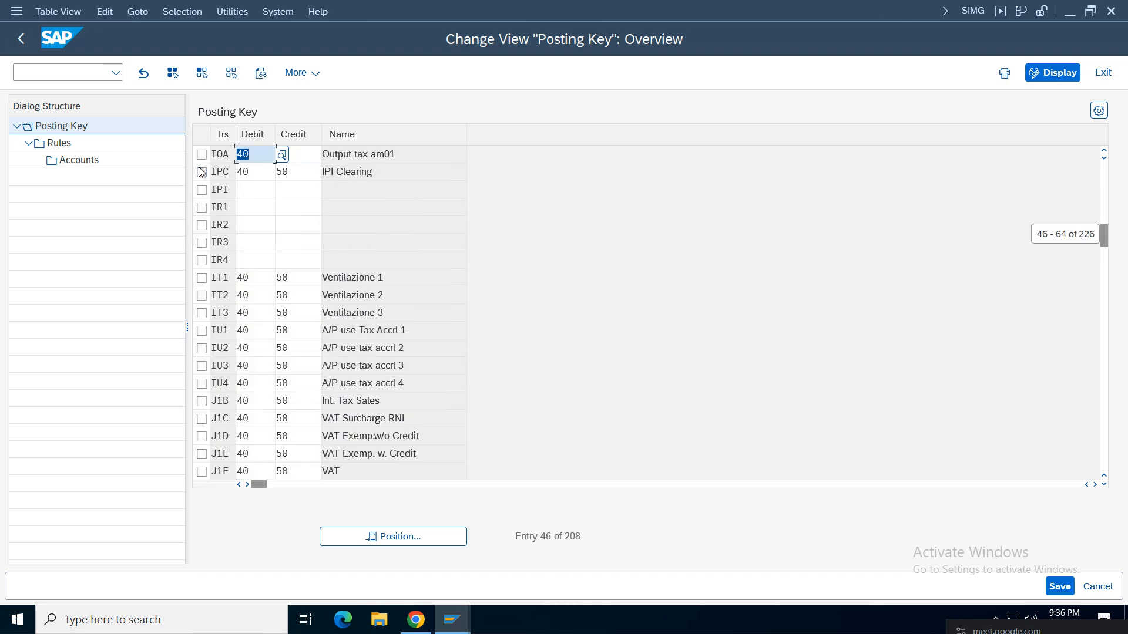
Open the rules of process IOA and check its G/L account assignment in chart of accounts ACOA.
click(202, 155)
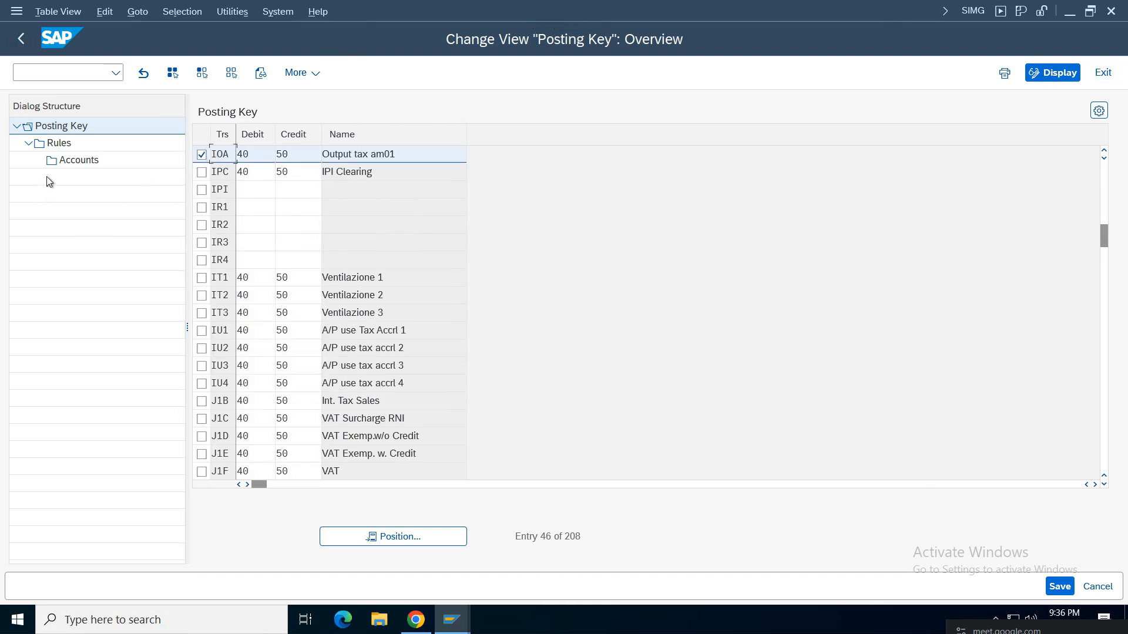
click(52, 145)
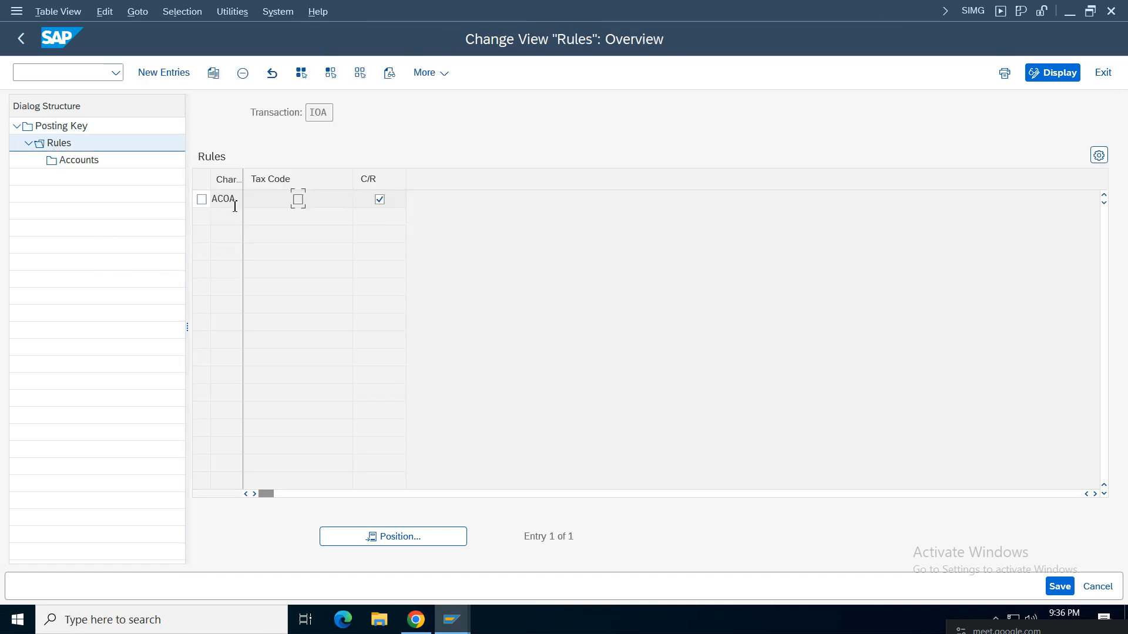
click(201, 200)
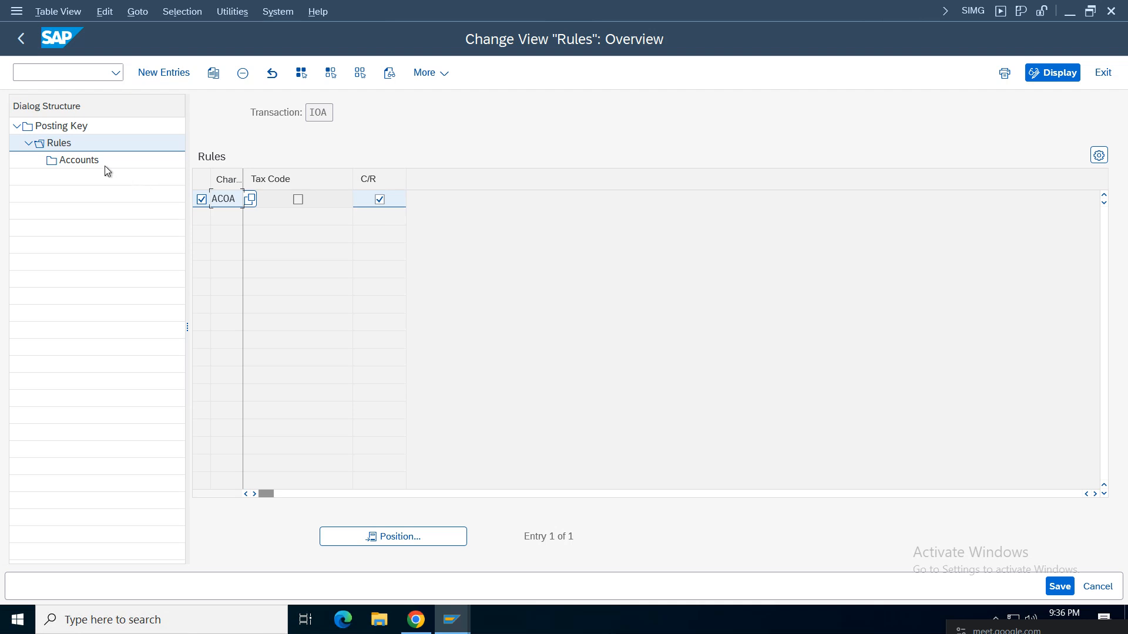
double_click(89, 160)
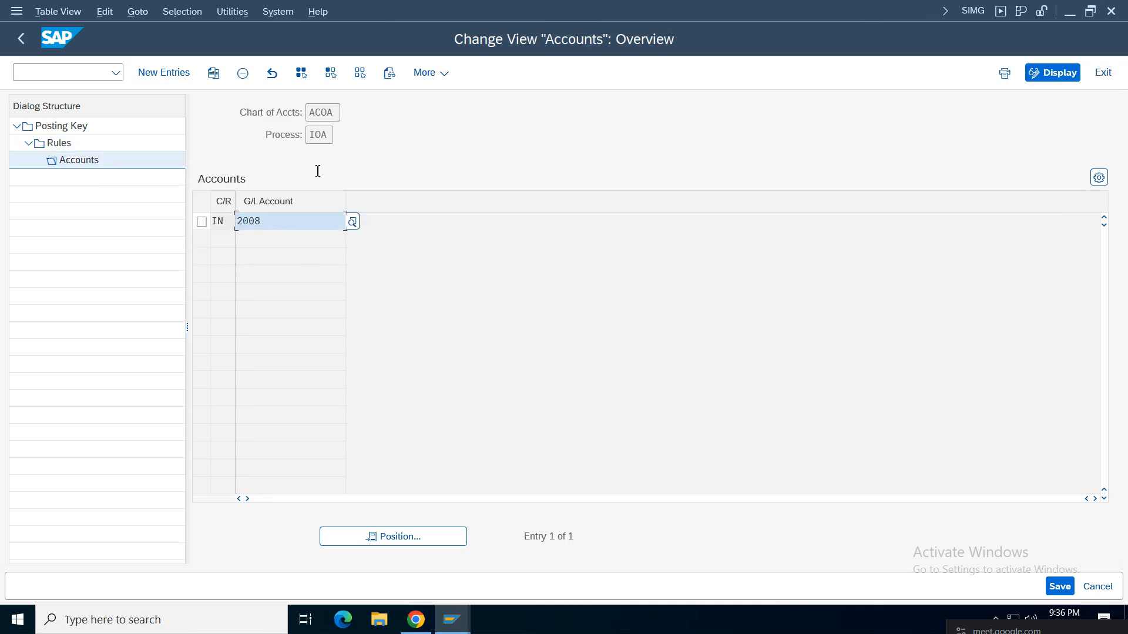
Leave the tax account settings and open the Define Procedures activity of Check Calculation Procedure under Basic Settings.
click(325, 141)
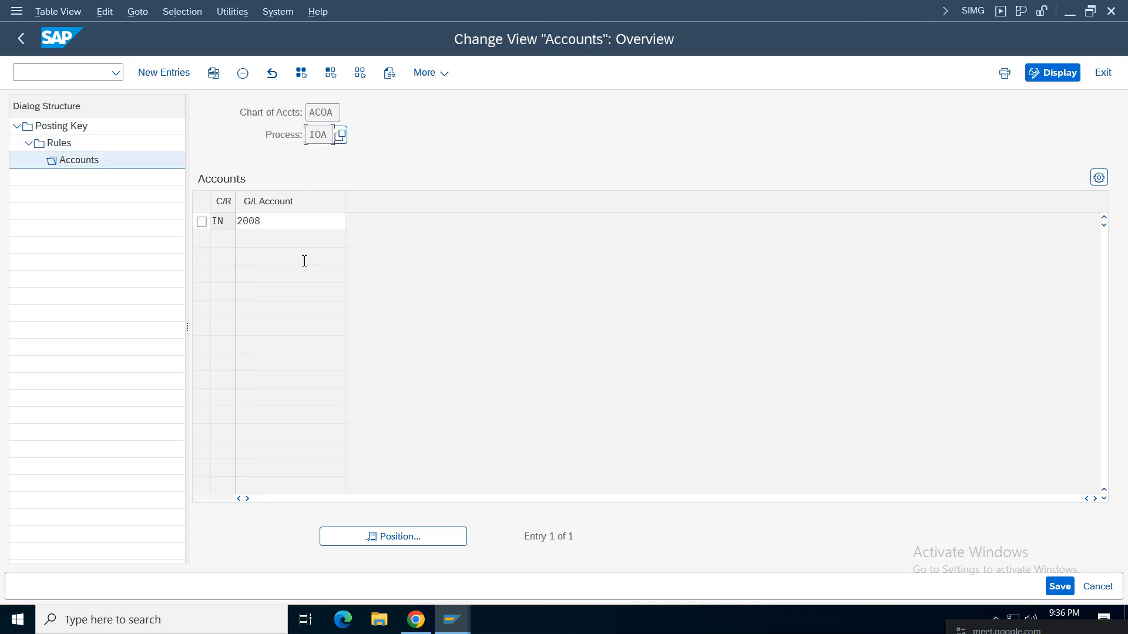
click(24, 41)
click(21, 38)
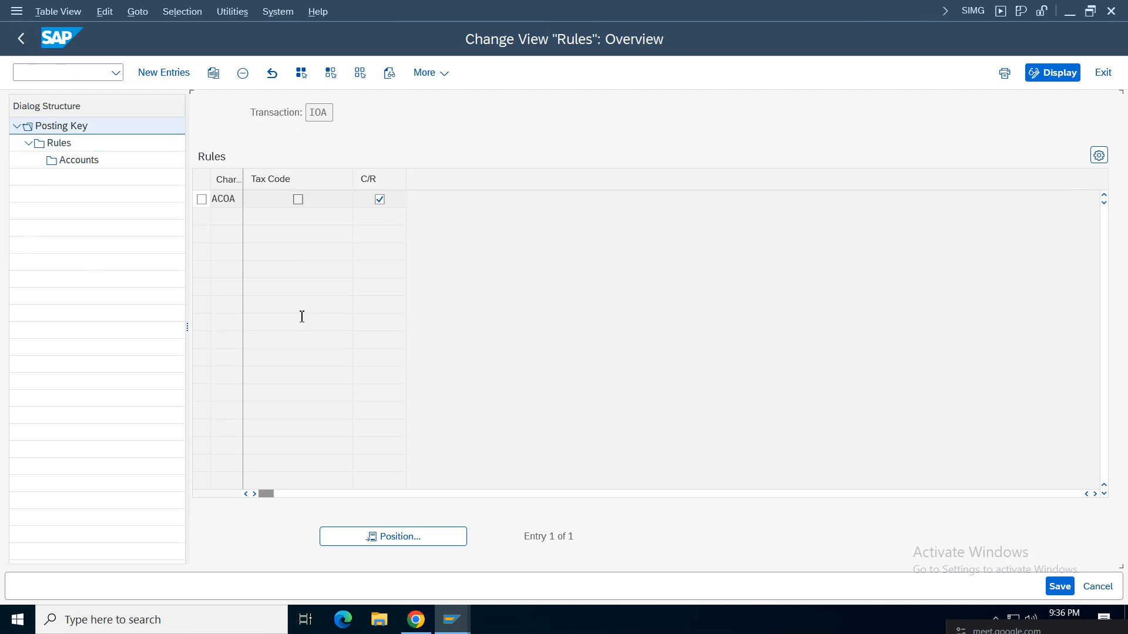
click(21, 39)
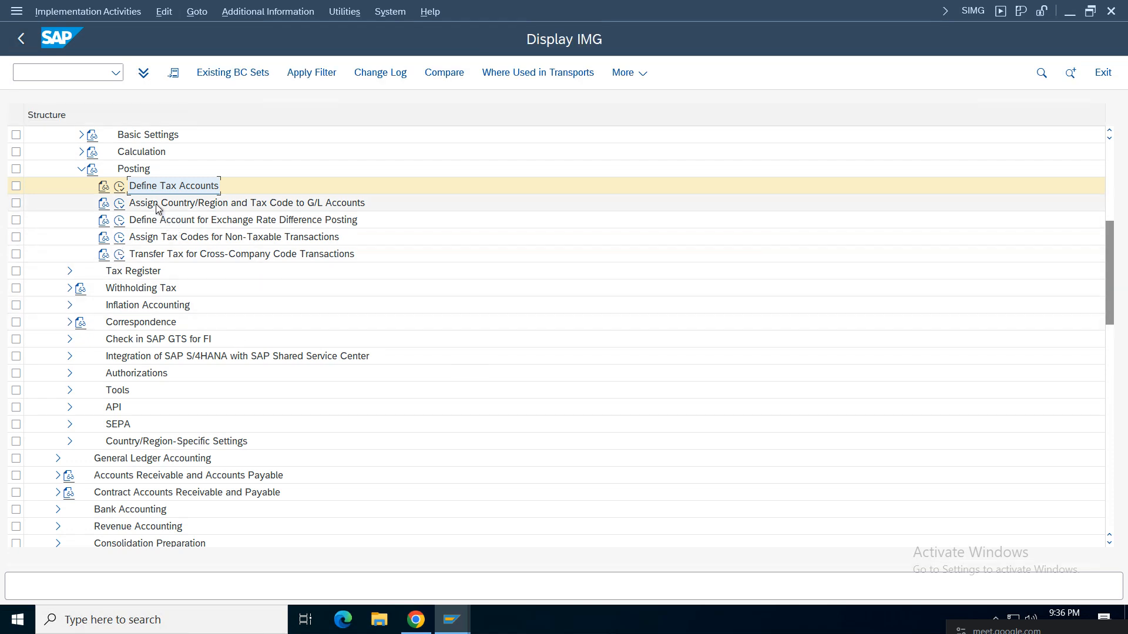
click(194, 204)
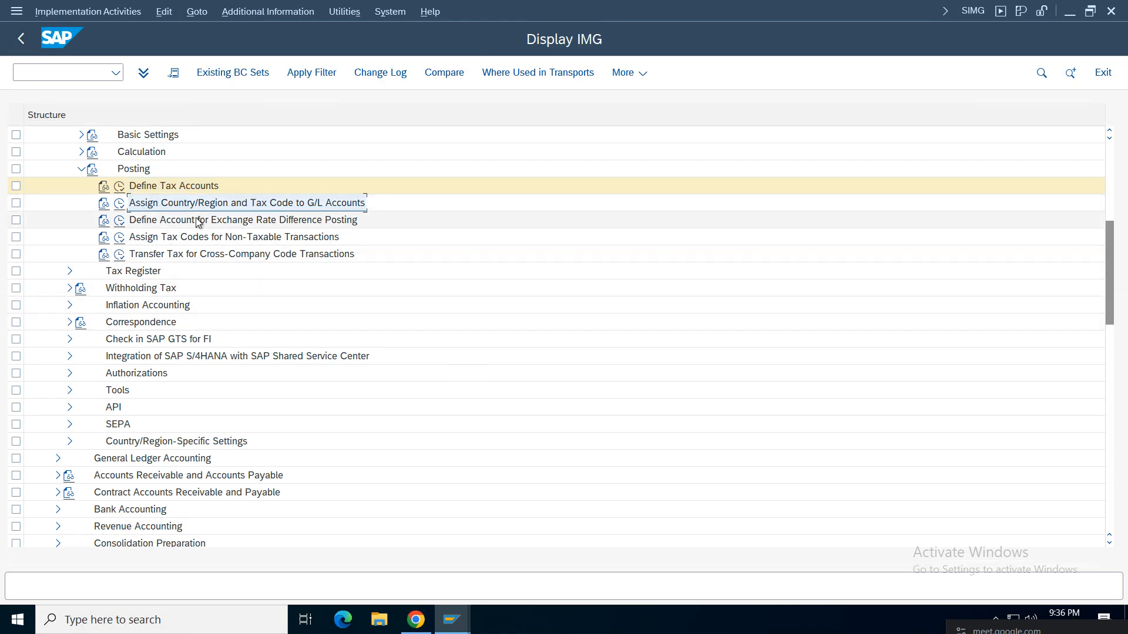
click(82, 169)
click(81, 152)
click(81, 151)
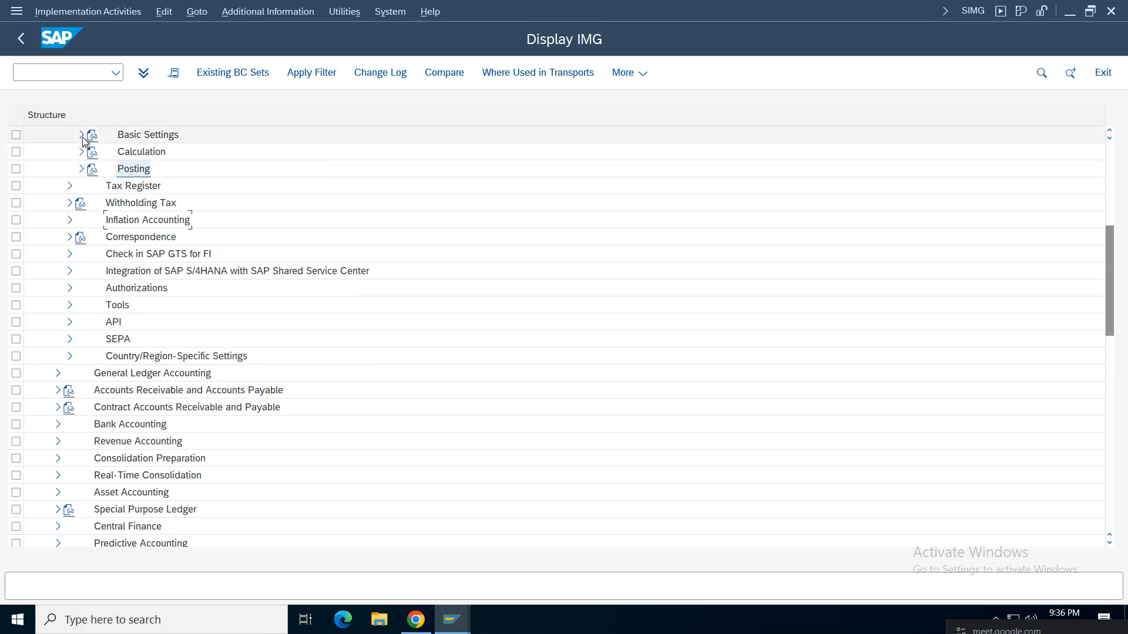
click(81, 135)
click(119, 152)
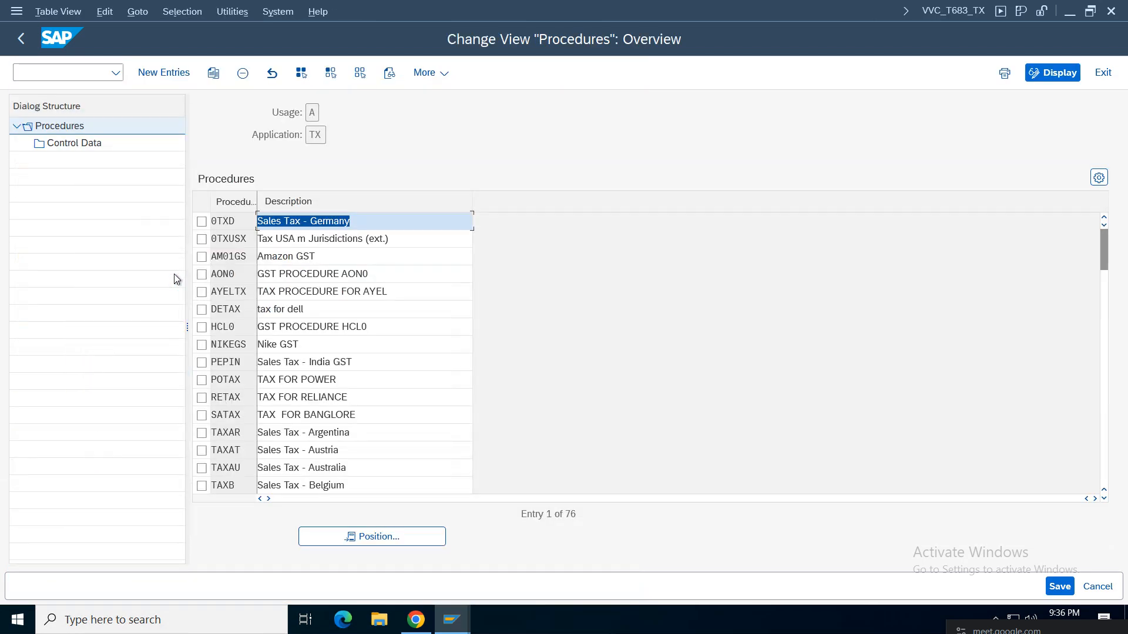
Locate procedure AM01GS in the procedures list and open its control data.
click(390, 536)
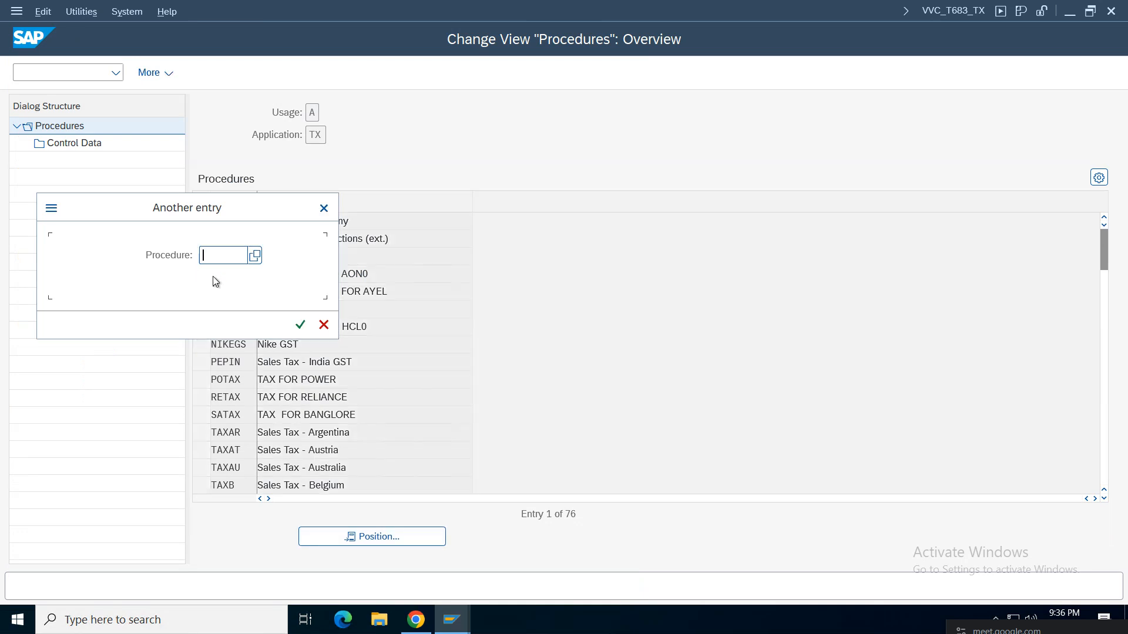
click(225, 253)
text(am01gs)
key(Return)
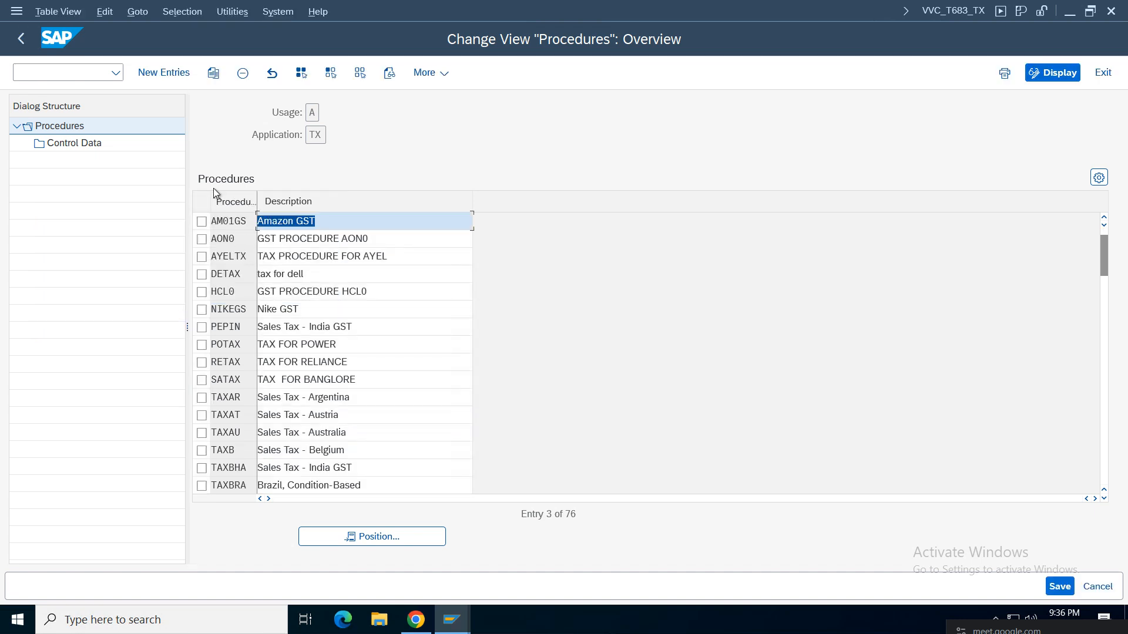
click(202, 222)
click(56, 147)
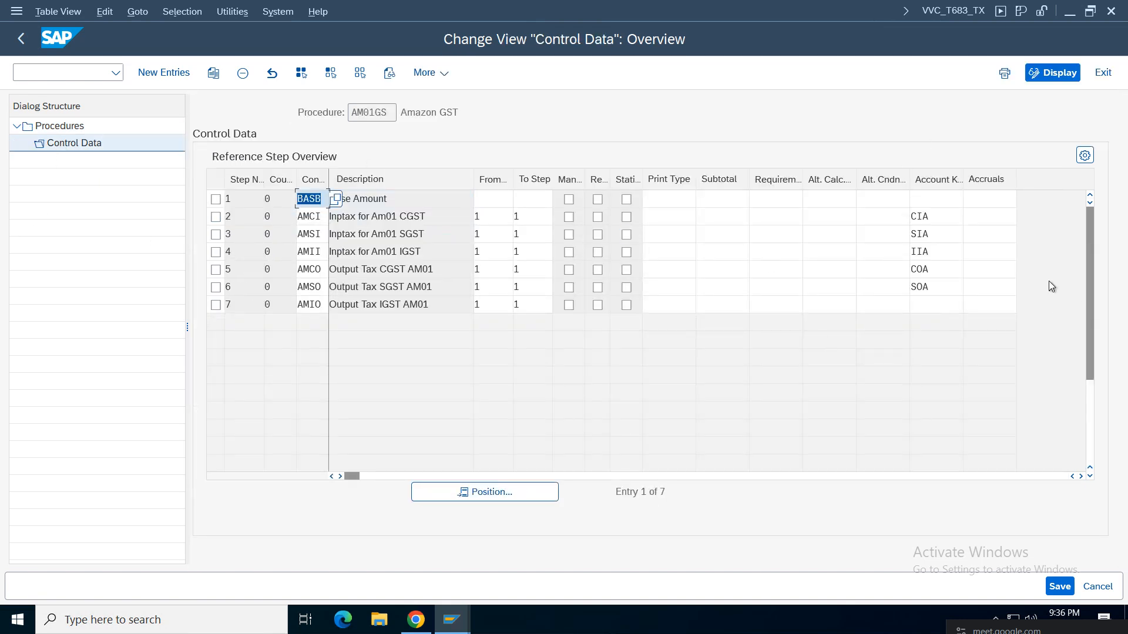
Assign account key IOA to step 7, condition type AMIO, and save the procedure in the Amazon Group customizing request.
click(941, 306)
text(IOA)
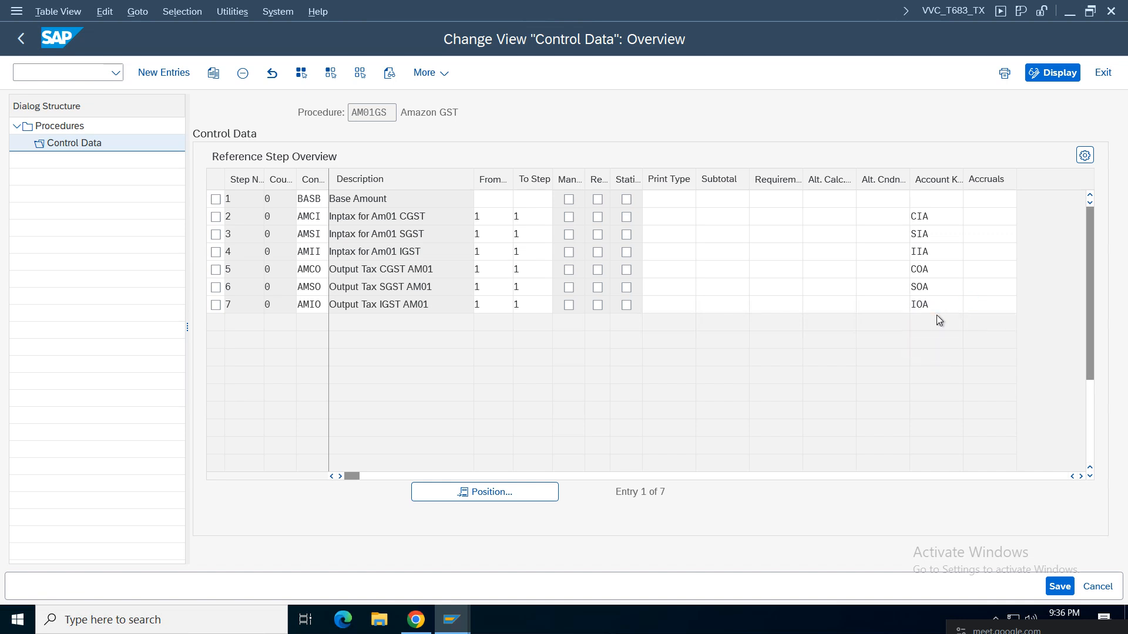
double_click(936, 314)
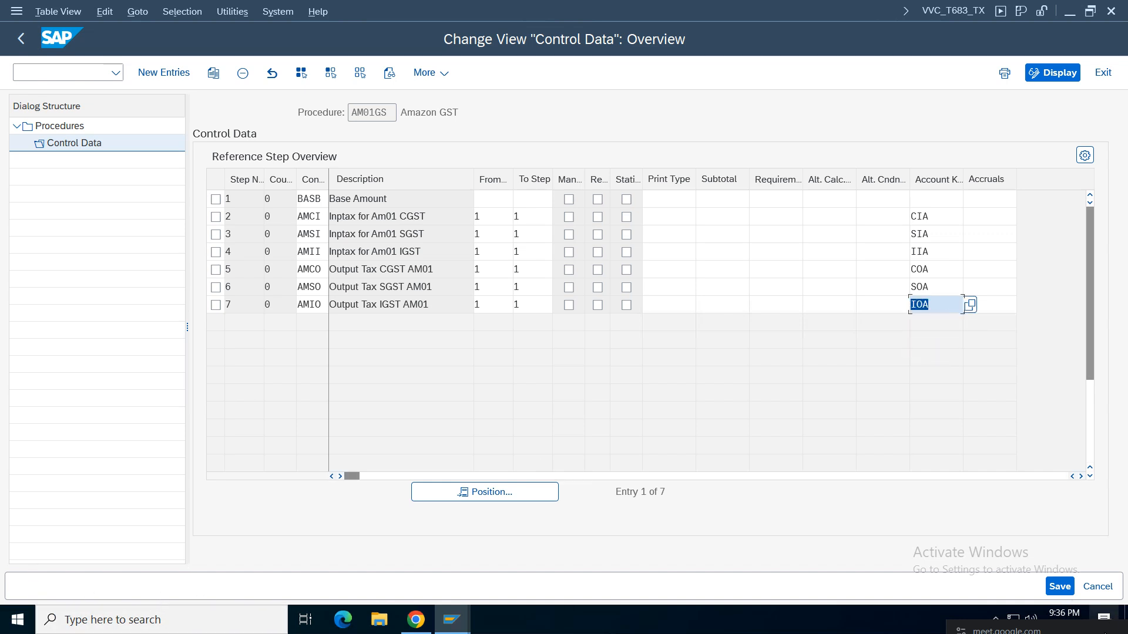
key(ctrl+s)
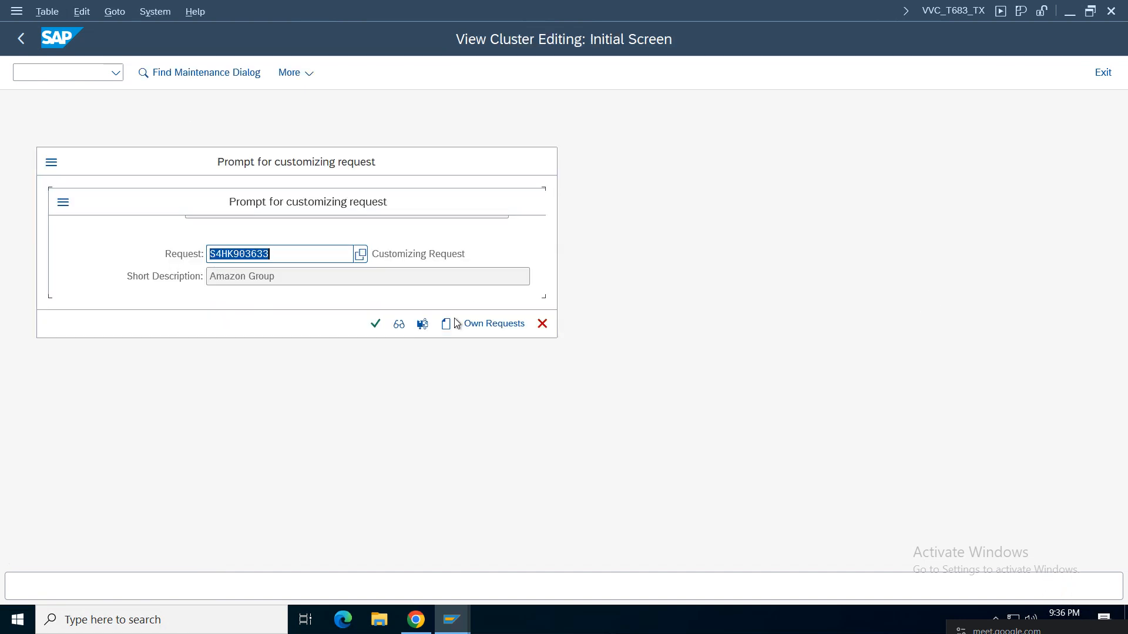
click(376, 324)
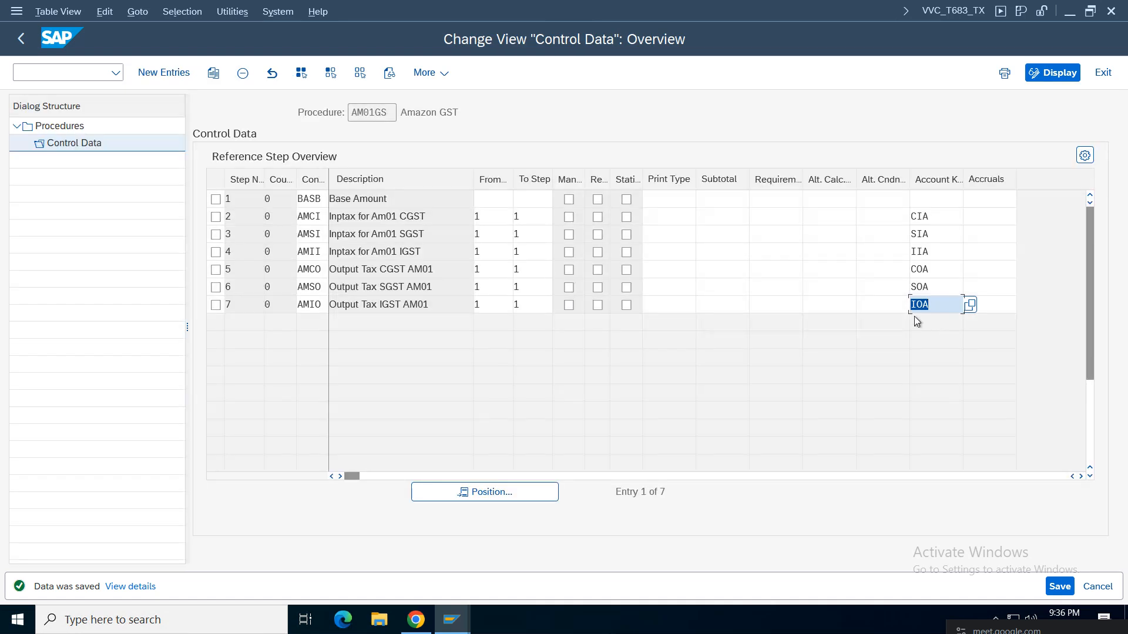
Widen the Account Key and Condition Type columns of the control data so their full headings fit.
click(935, 312)
key(ctrl+a)
drag(961, 192, 1034, 183)
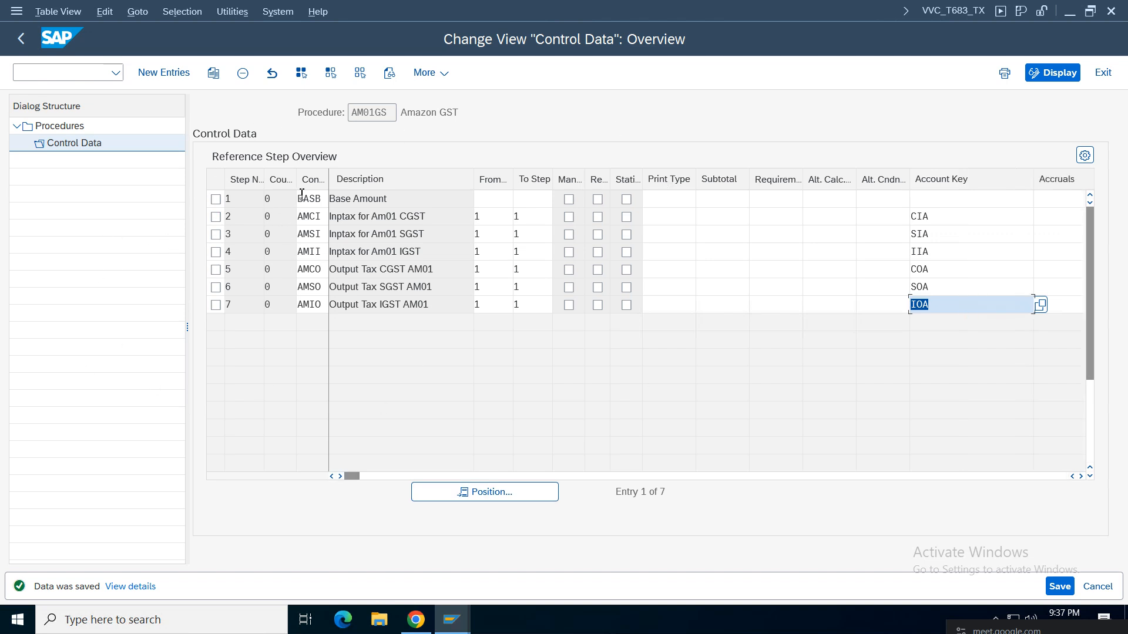
double_click(328, 176)
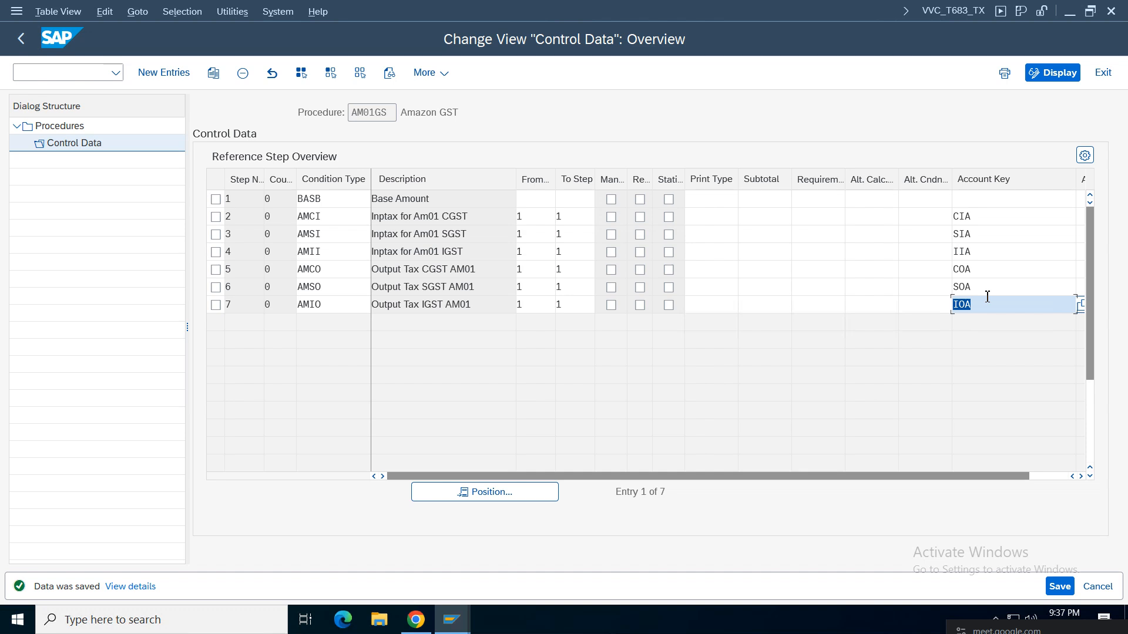
Leave the control data and check the Tax Procedure and country assignment rows in the Google Sheets configuration notes.
click(22, 38)
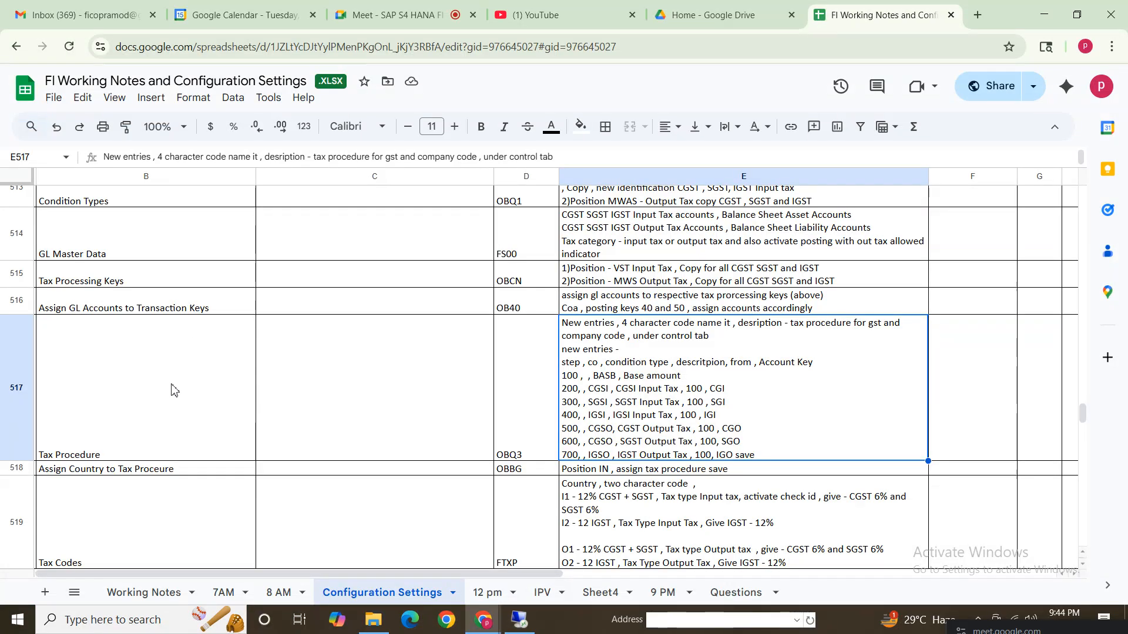
click(101, 401)
shift+click(729, 411)
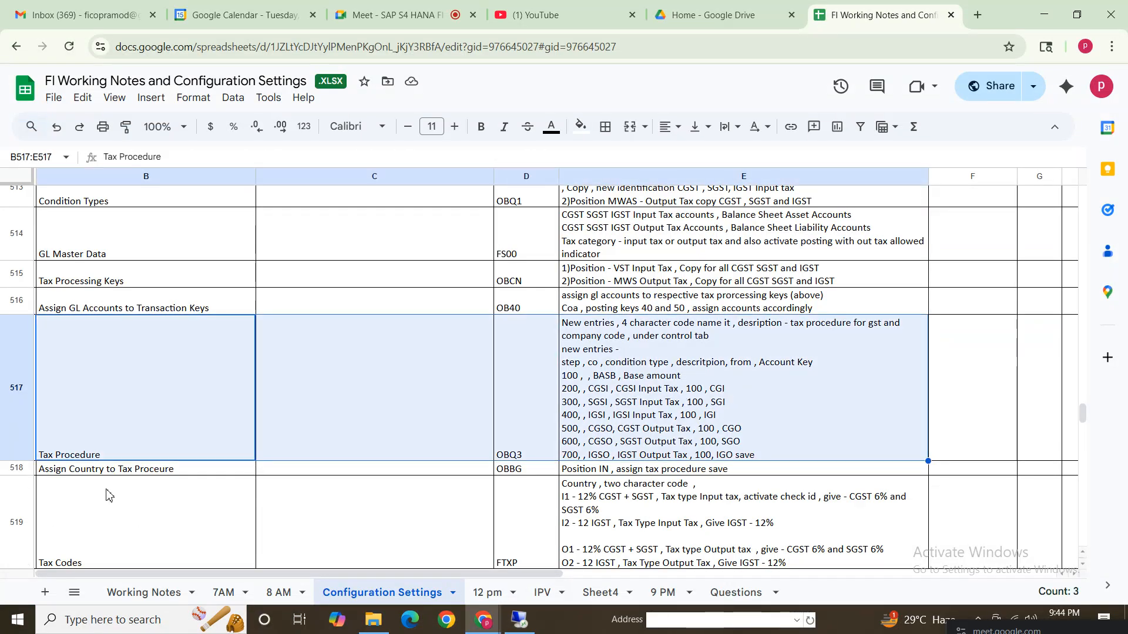
key(Down)
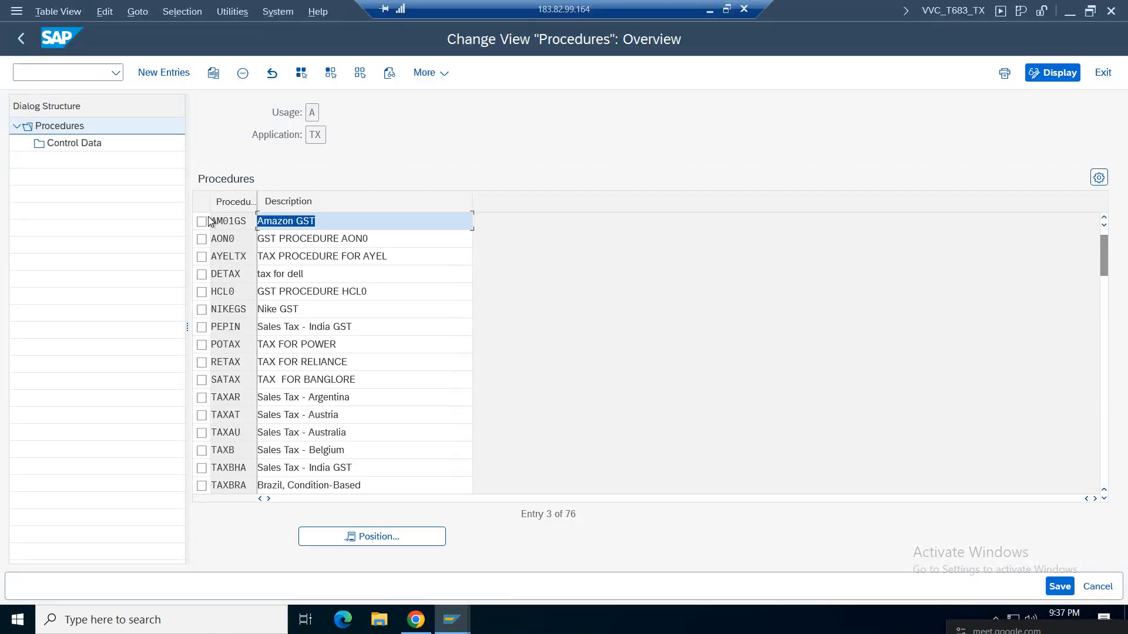
Leave the procedures list, open Assign Country/Region to Calculation Procedure and locate country IN.
click(202, 221)
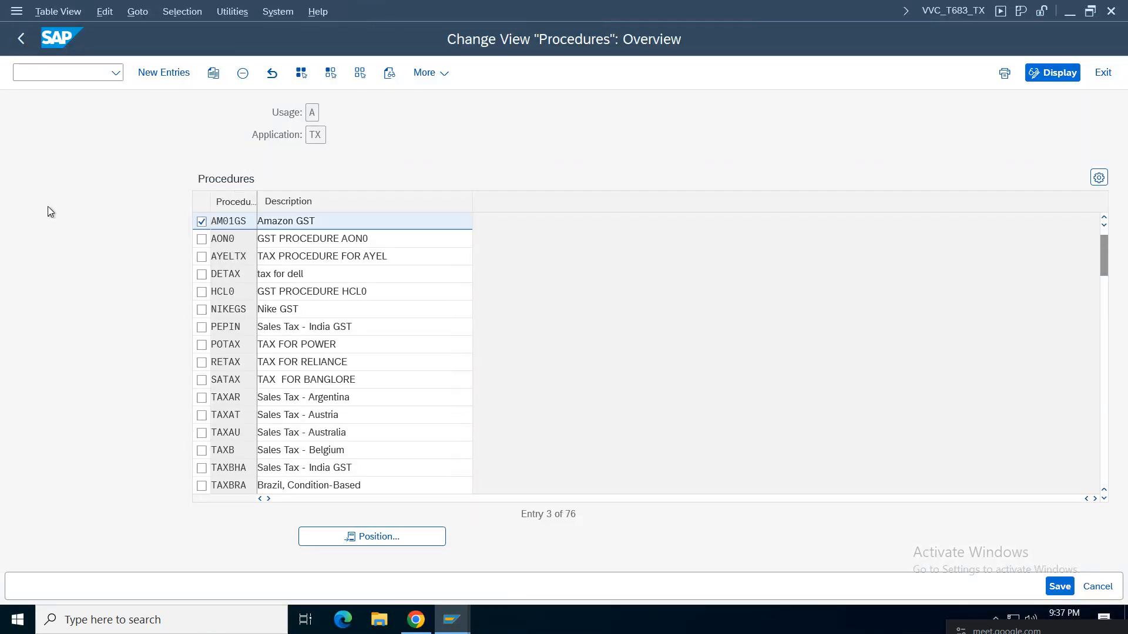
key(F3)
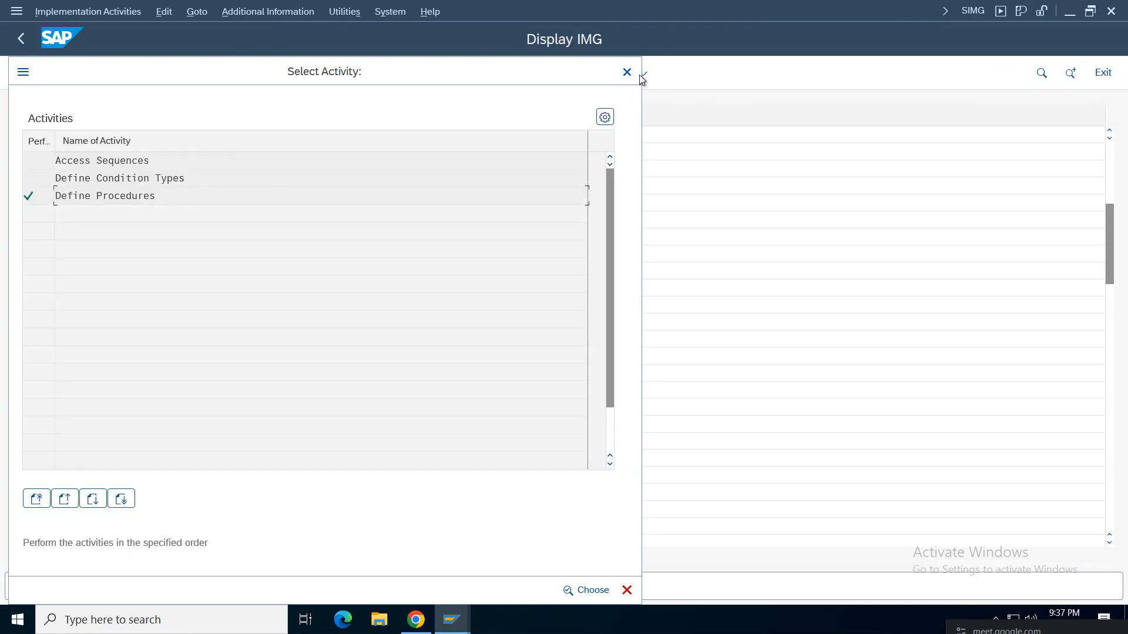
click(627, 72)
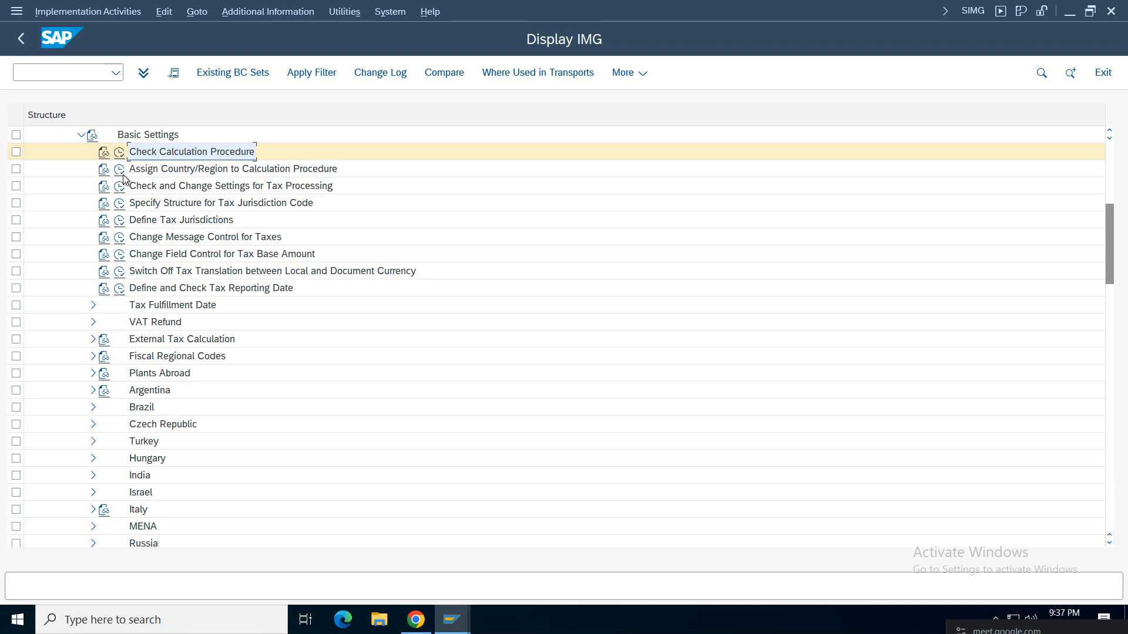
click(120, 171)
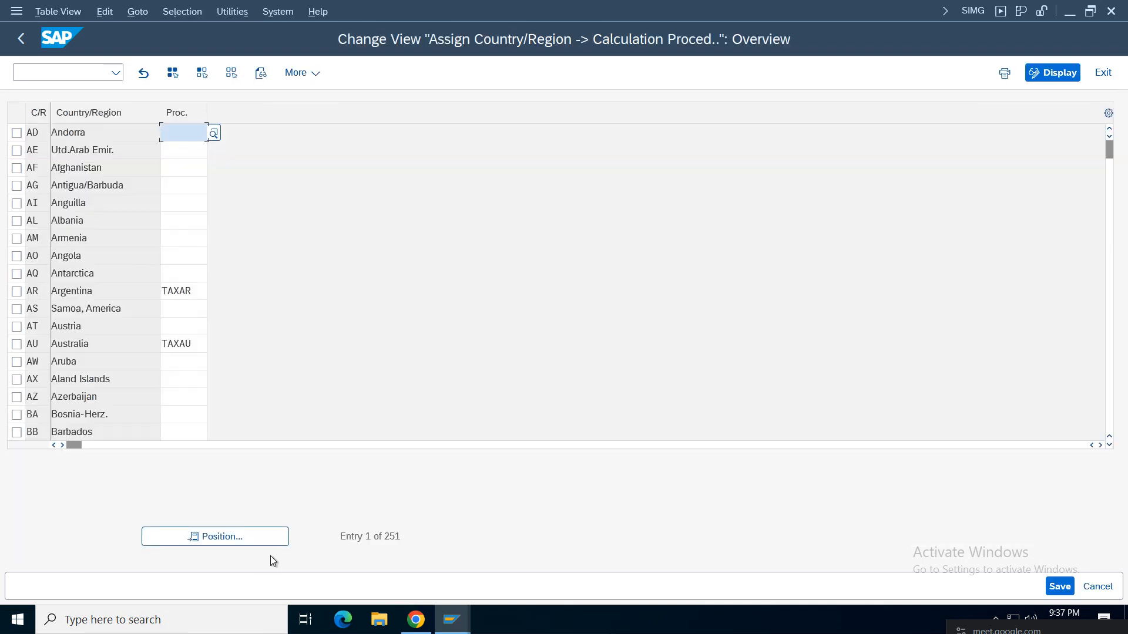
click(244, 531)
text(i)
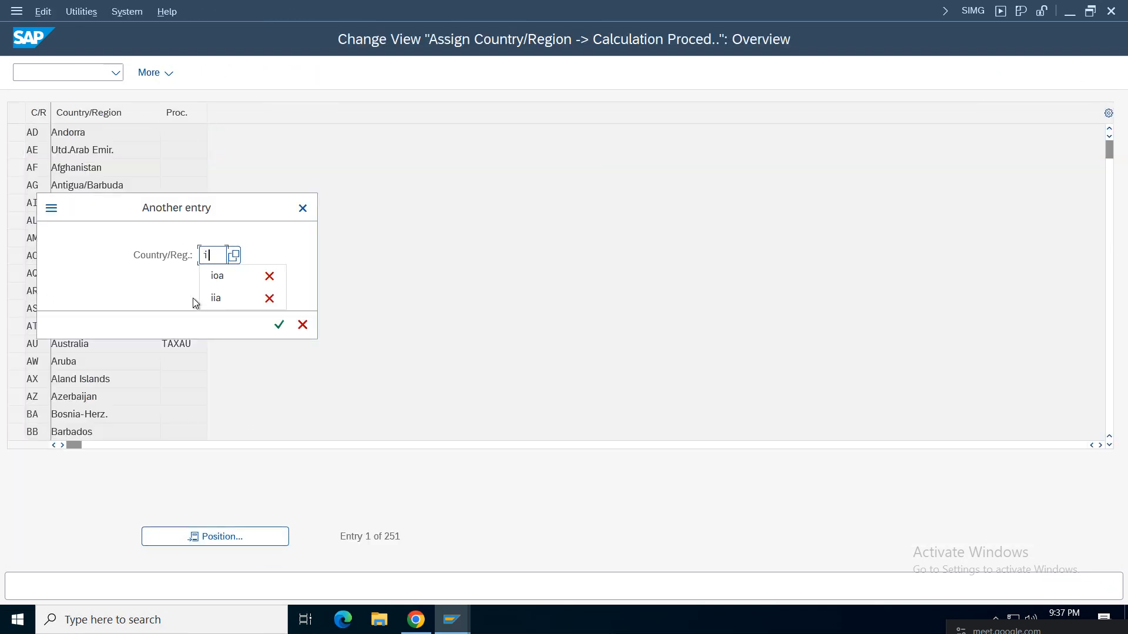
text(n)
key(Return)
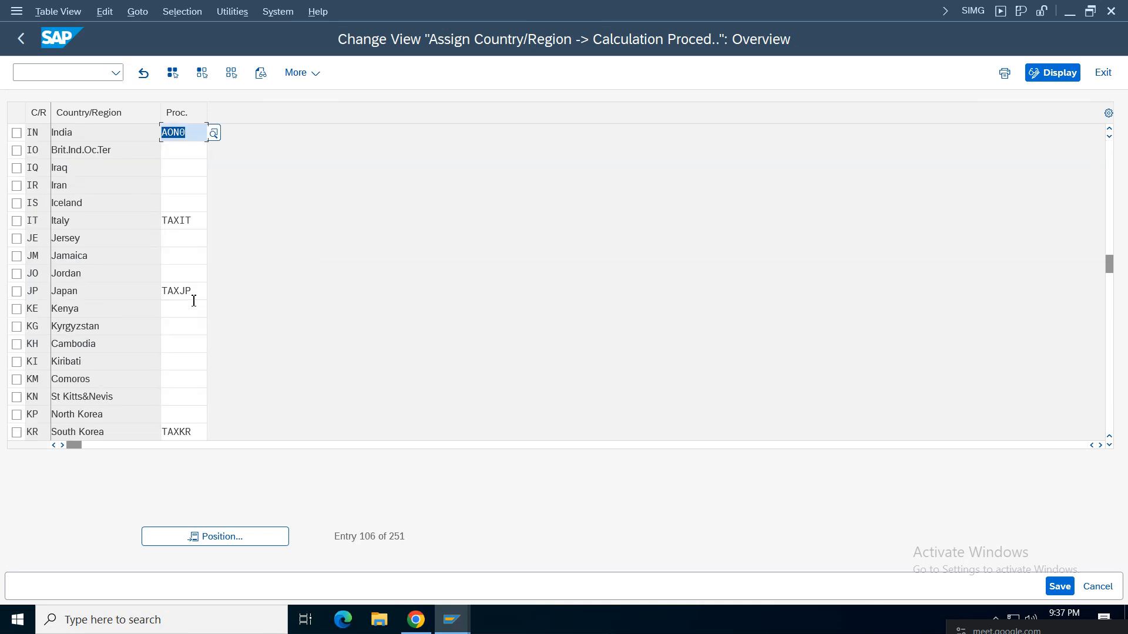
Set India's calculation procedure to AM01GS and save the assignment in the Amazon Group customizing request.
click(176, 141)
key(BackSpace)
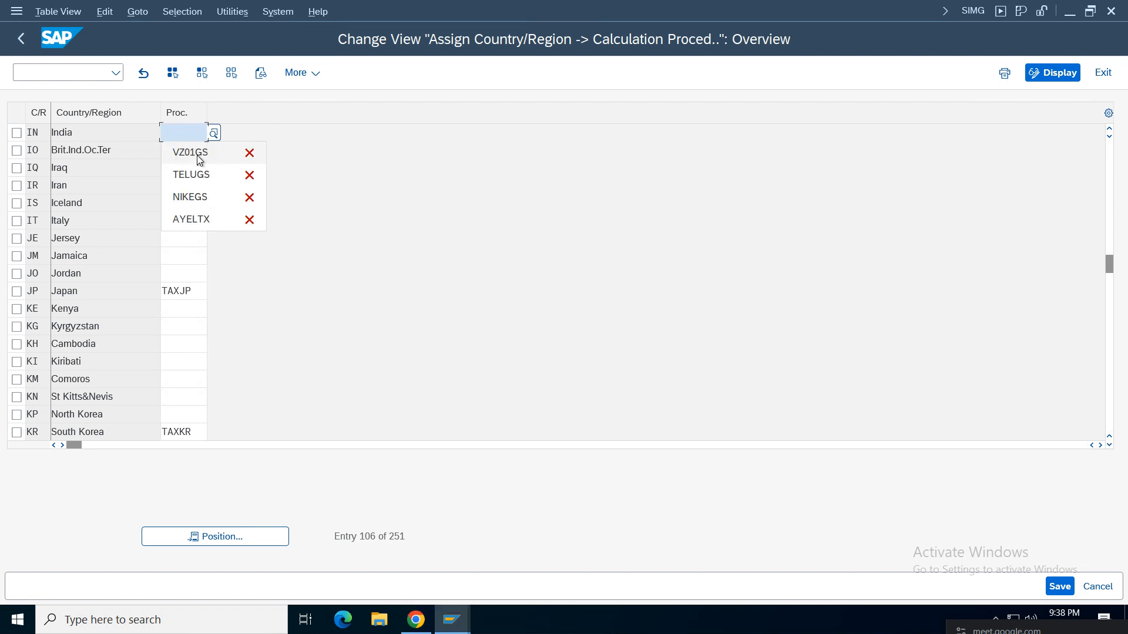
text(AM))
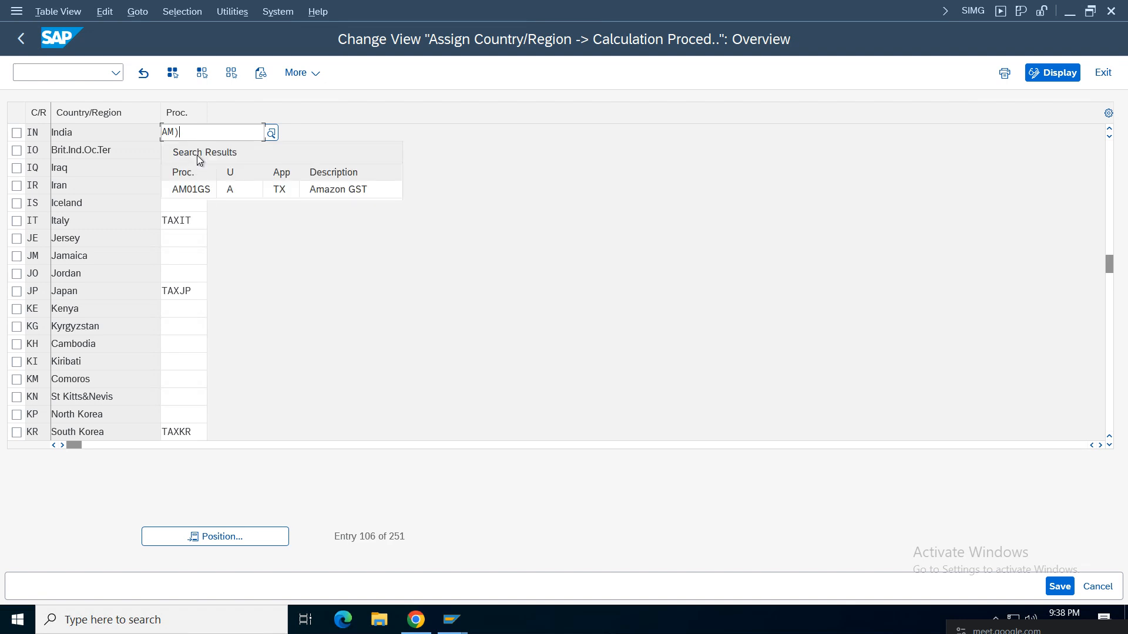
key(BackSpace)
text(01gs)
click(214, 188)
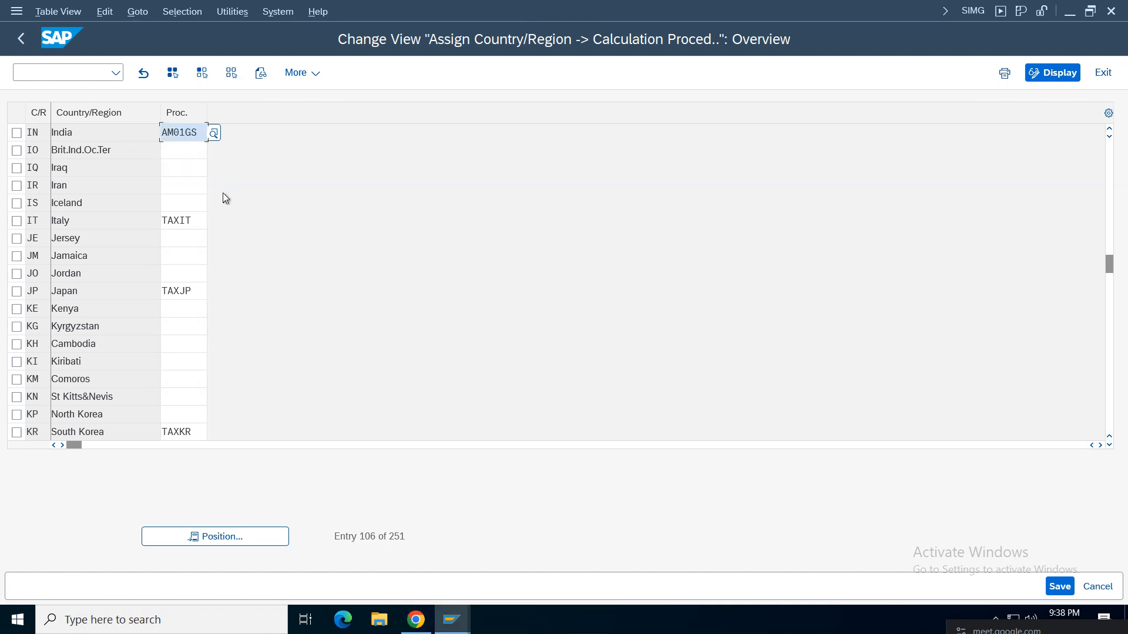
key(ctrl+s)
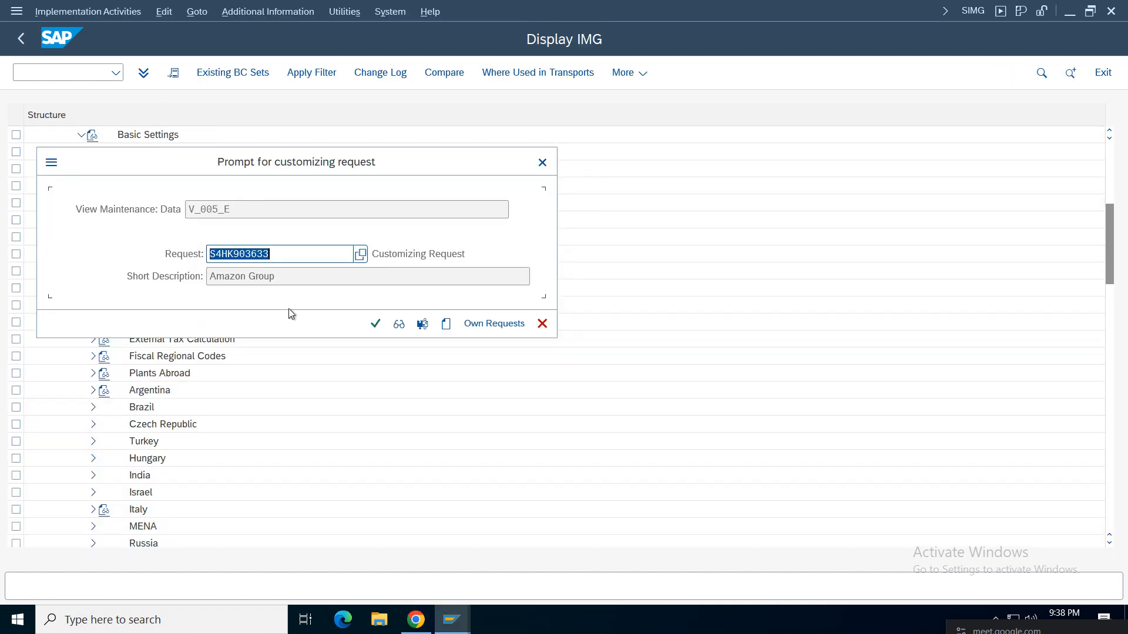
click(375, 323)
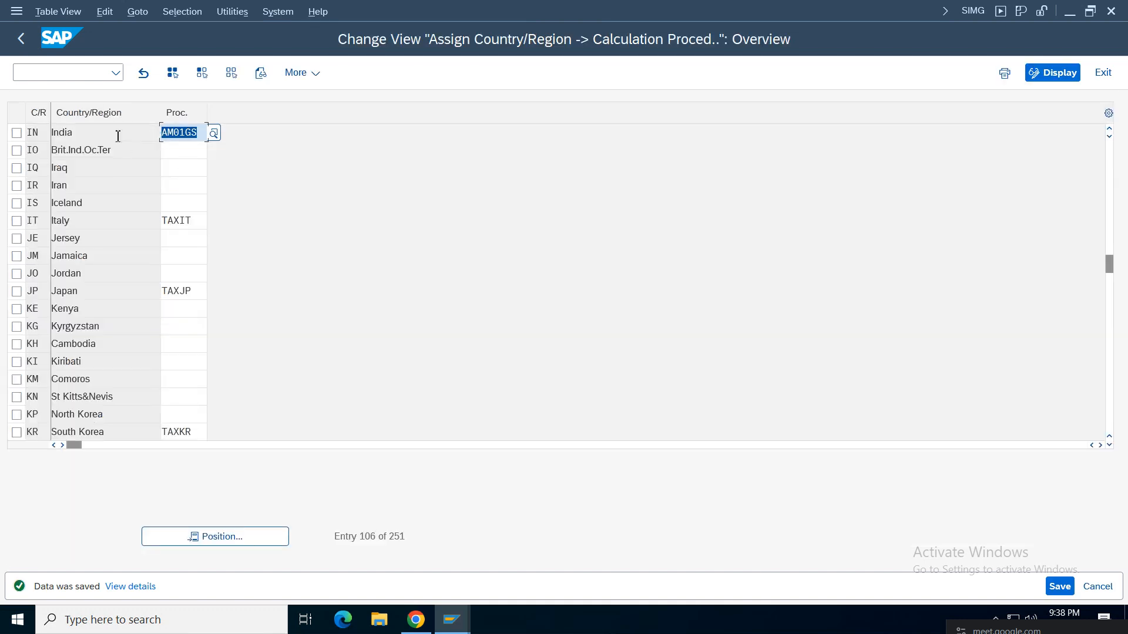
Leave the country assignment, switch to the Google Sheets notes and review the Tax Codes row and the remaining steps below it.
click(21, 39)
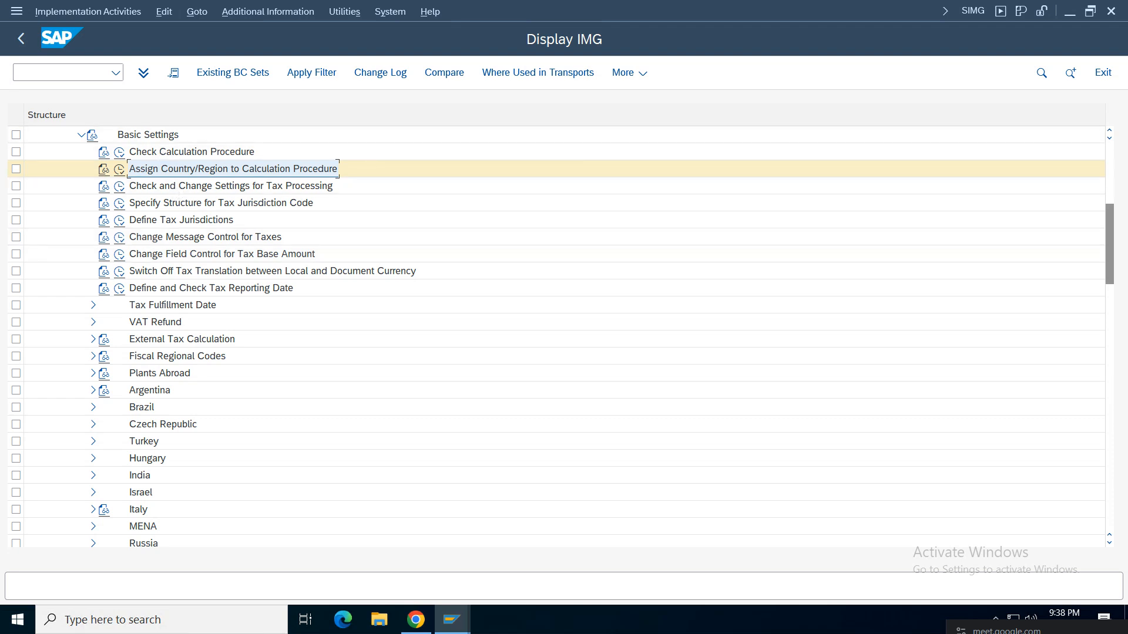
click(708, 11)
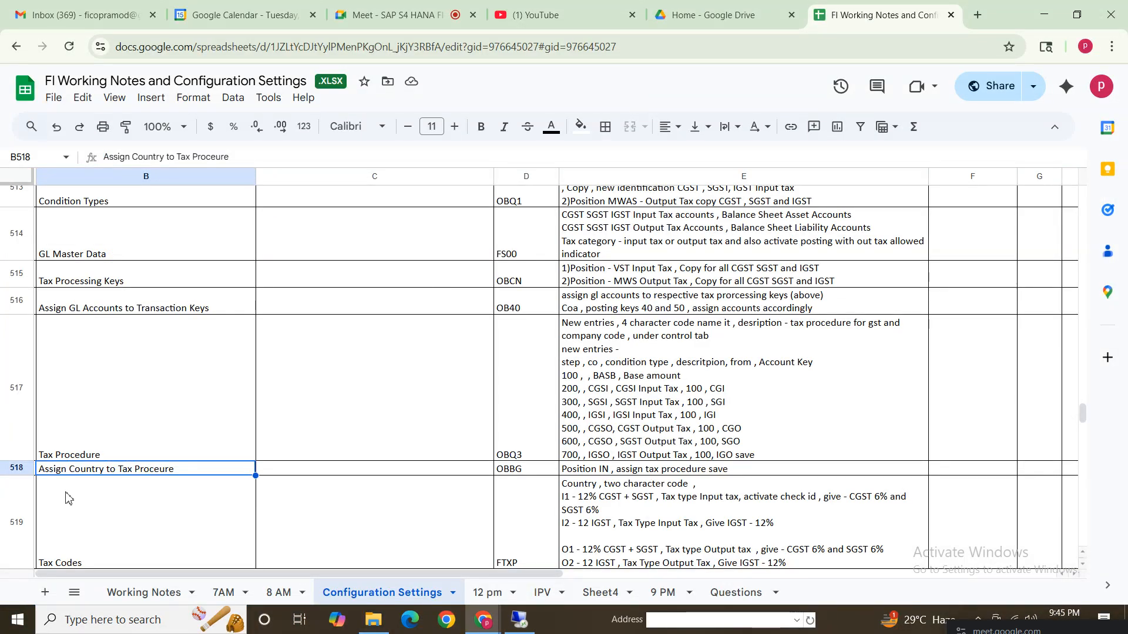
click(34, 534)
click(452, 523)
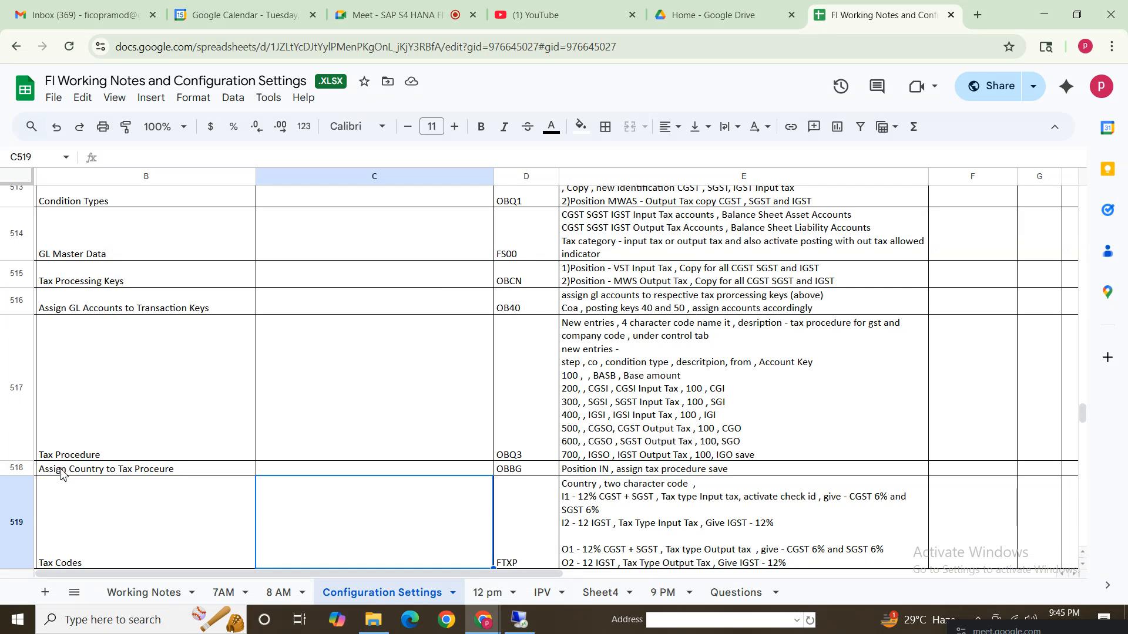
click(604, 523)
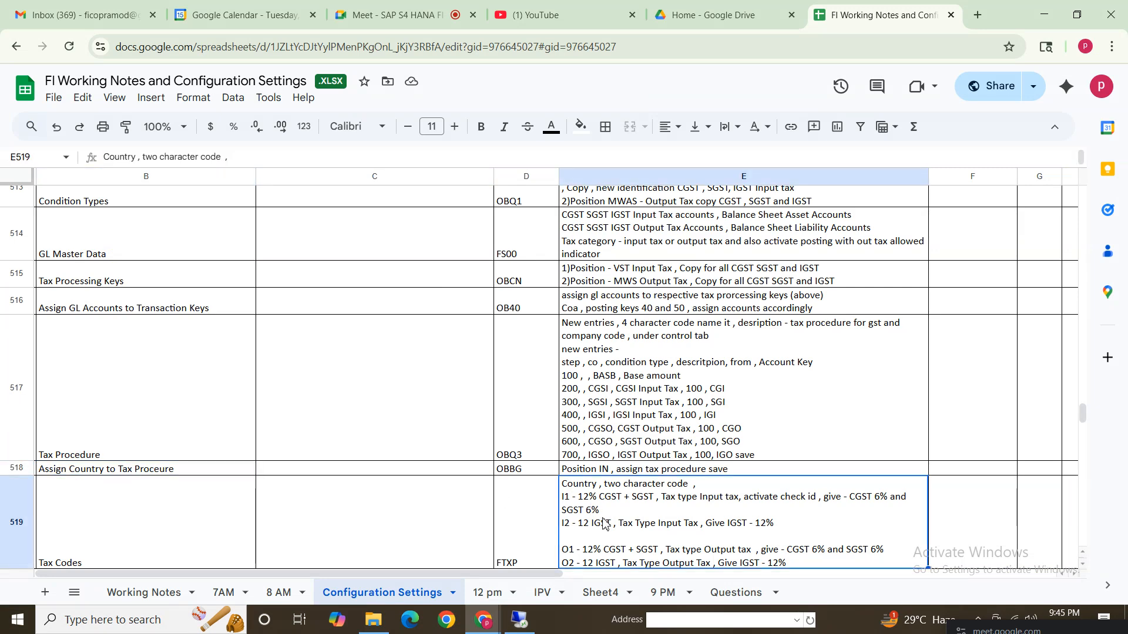
key(Down)
key(Down)
key(Down)
key(Down)
key(Down)
key(Down)
key(Down)
key(Down)
key(Down)
key(Down)
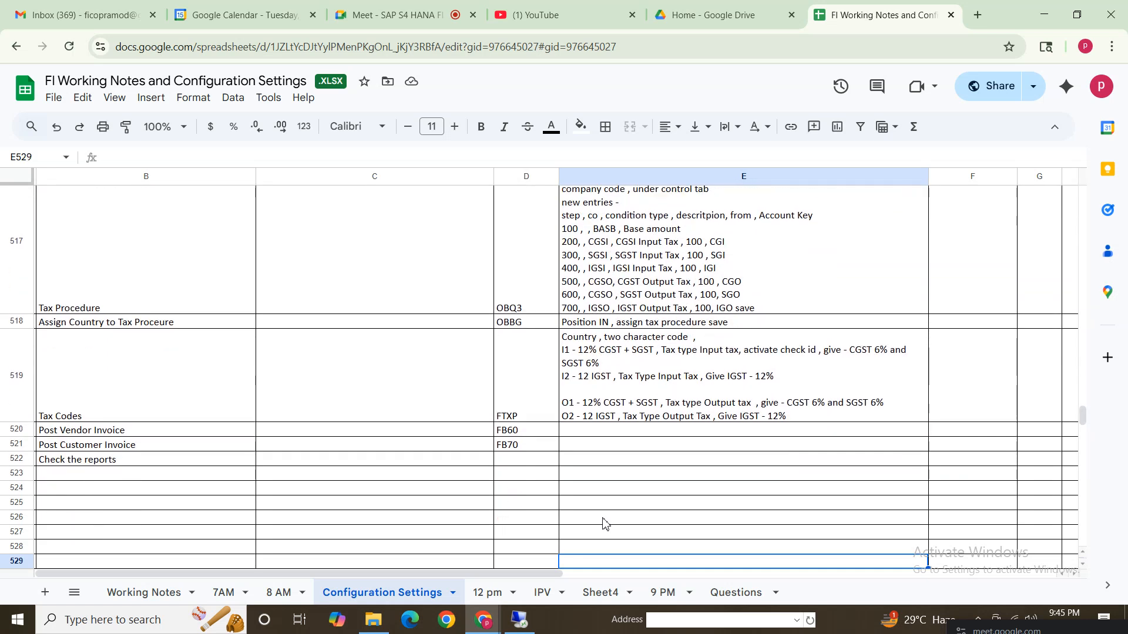
key(Down)
key(Down)
key(Down)
key(Down)
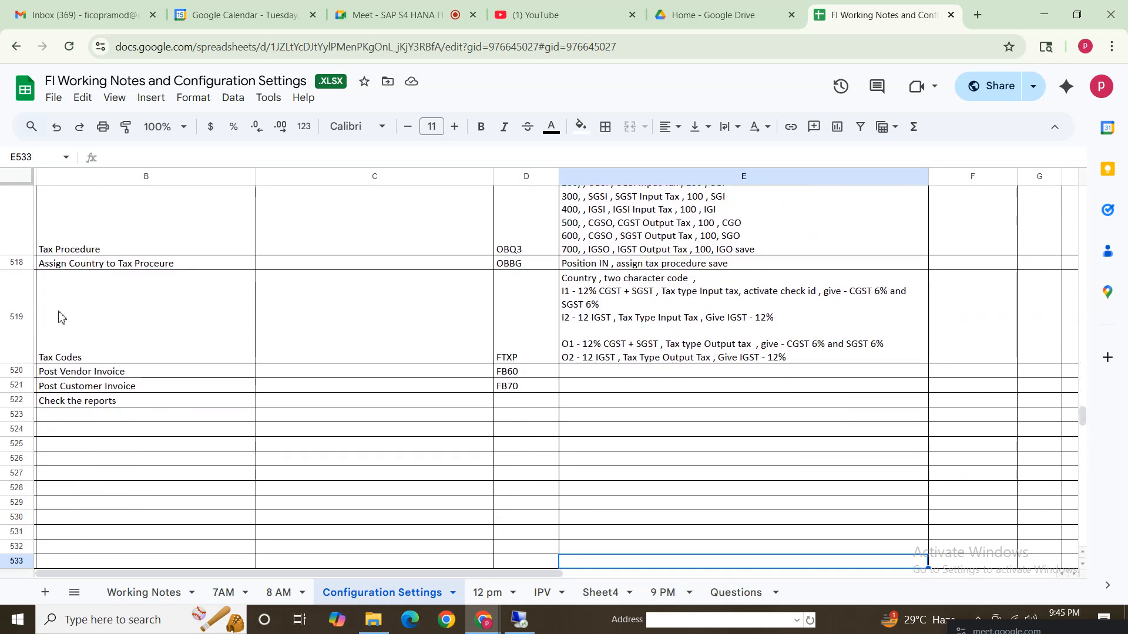
Review the Tax Codes row and its FTXP instructions in the Google Sheets configuration notes.
click(58, 317)
click(63, 265)
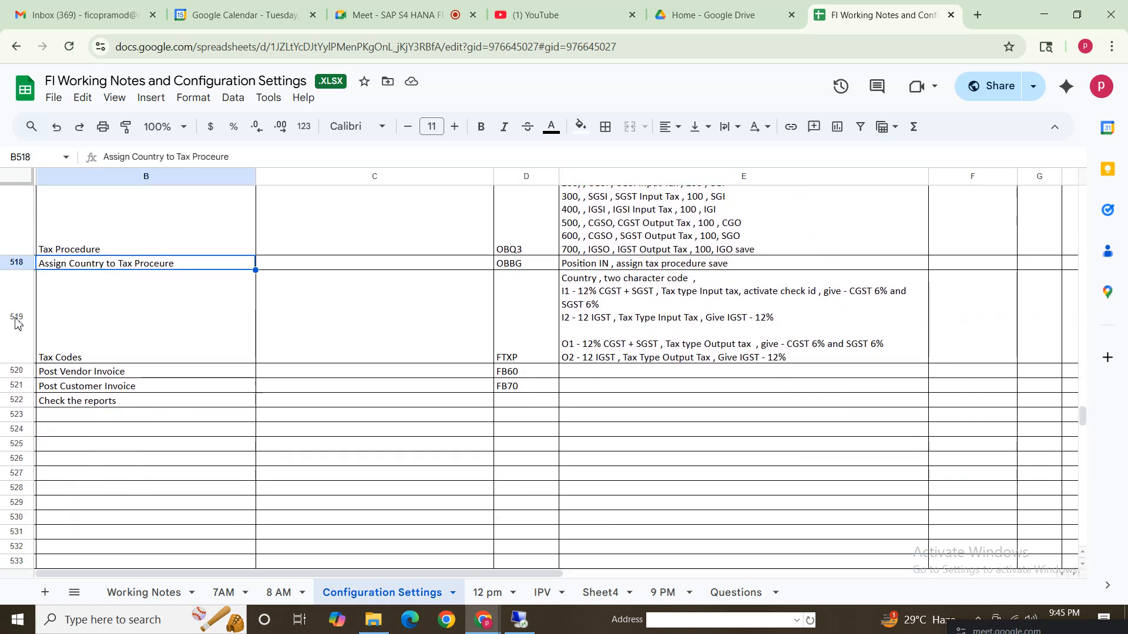
key(shift+space)
click(599, 312)
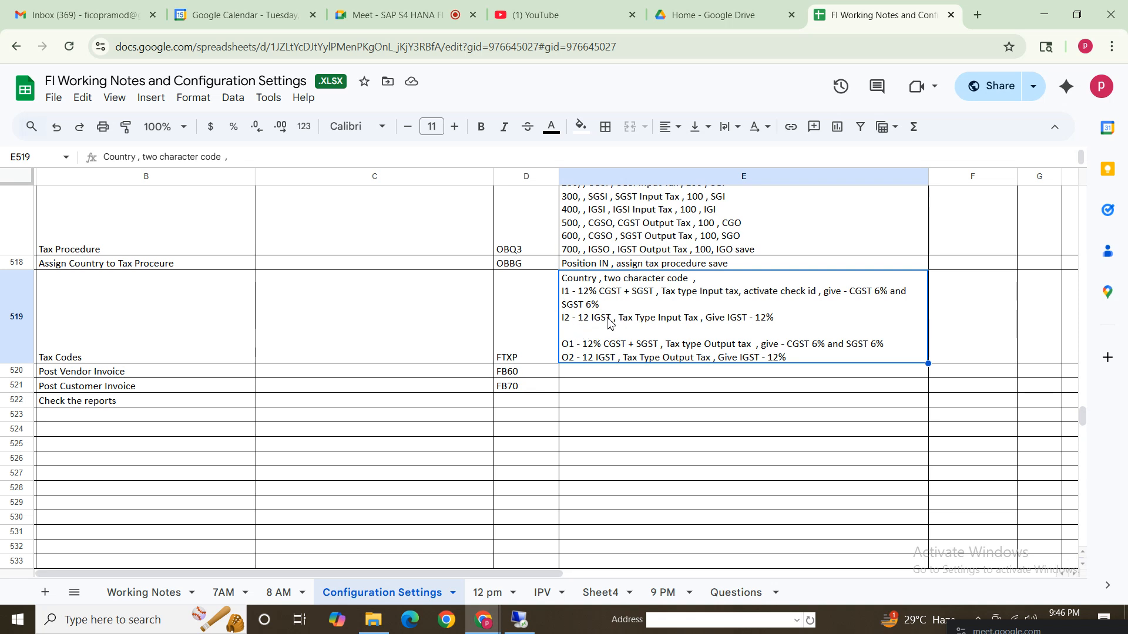
Switch to the SAP IMG, collapse Basic Settings and expand the Calculation node under Tax on Sales/Purchases.
click(520, 618)
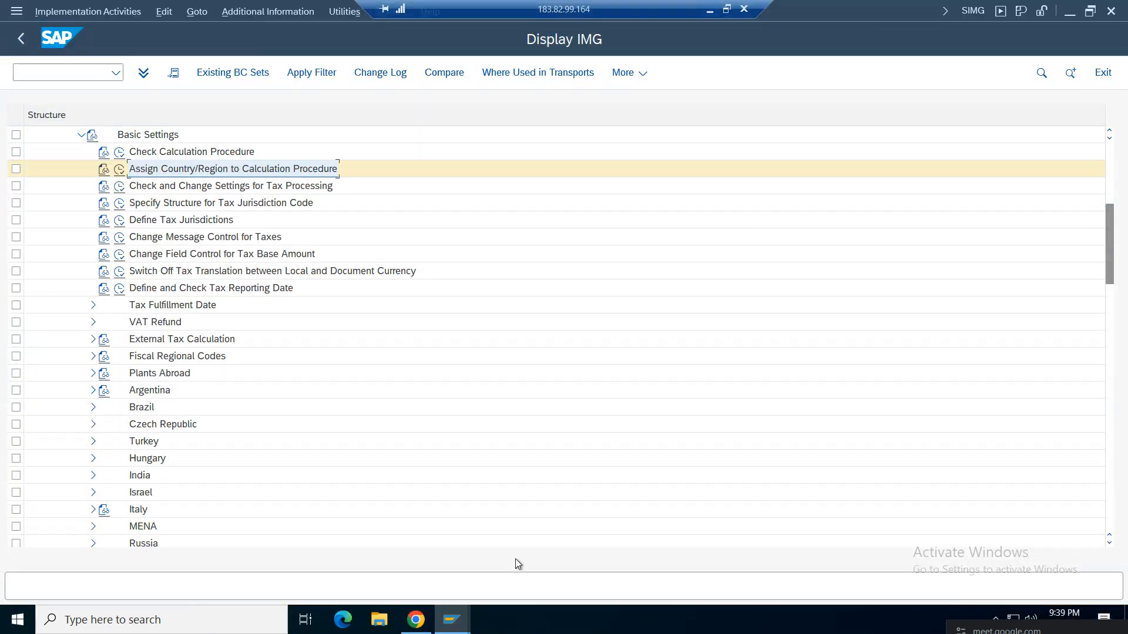
click(81, 136)
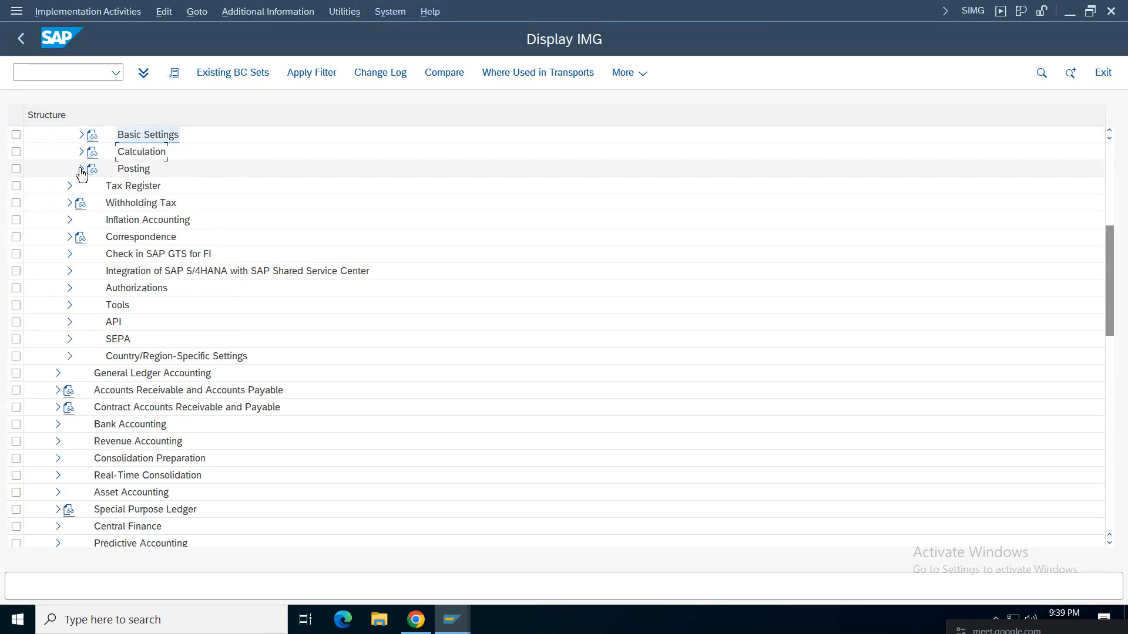
drag(1109, 258, 1097, 215)
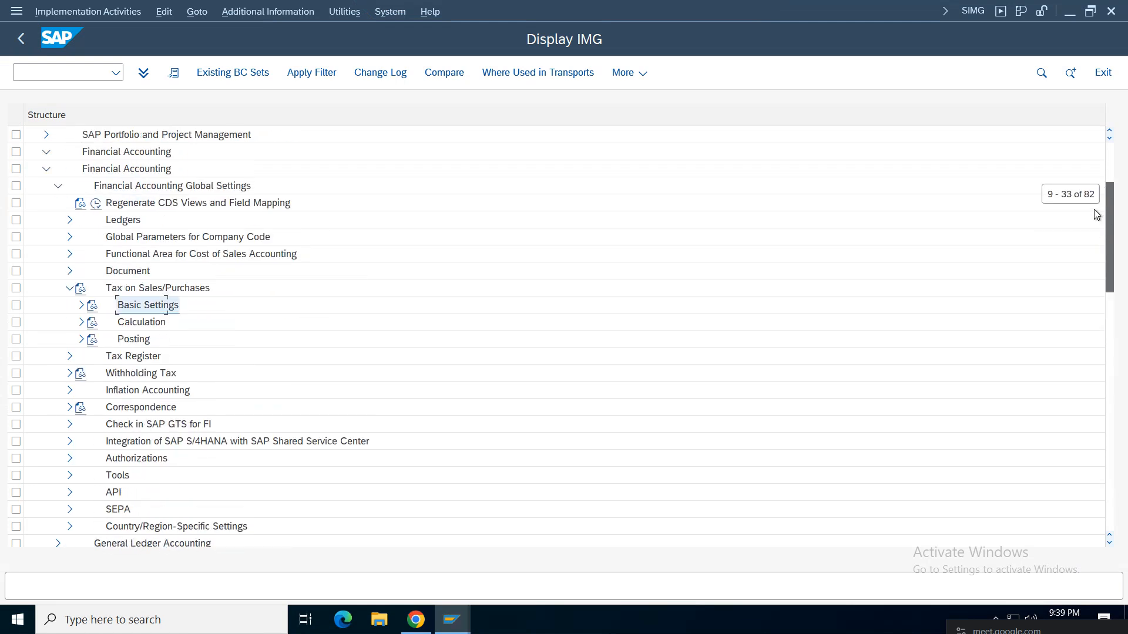
click(81, 305)
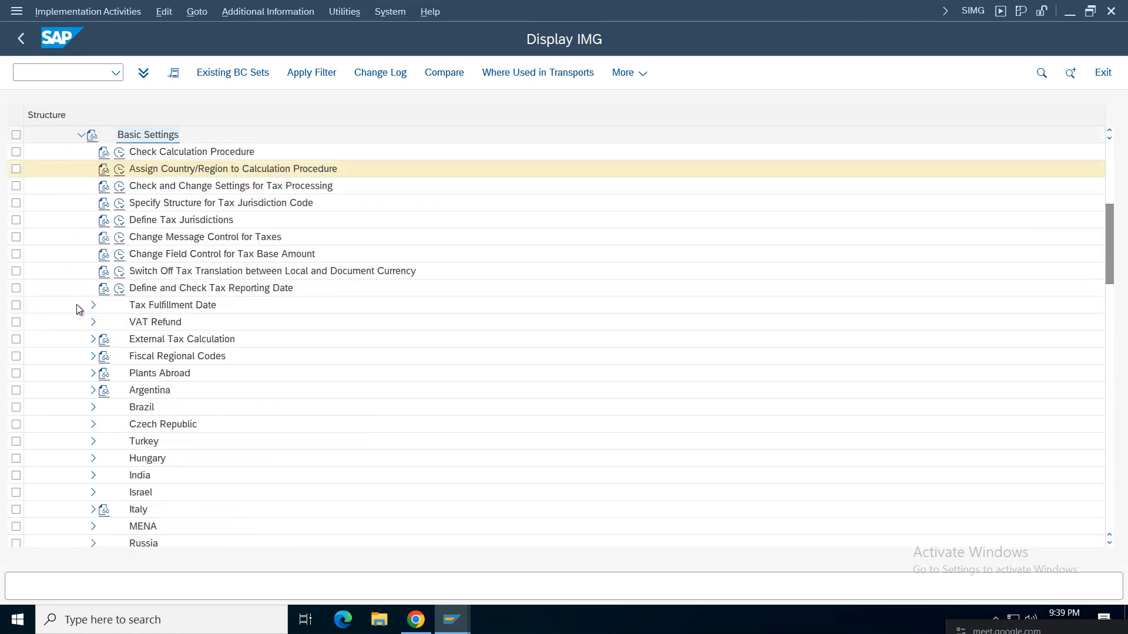
click(81, 135)
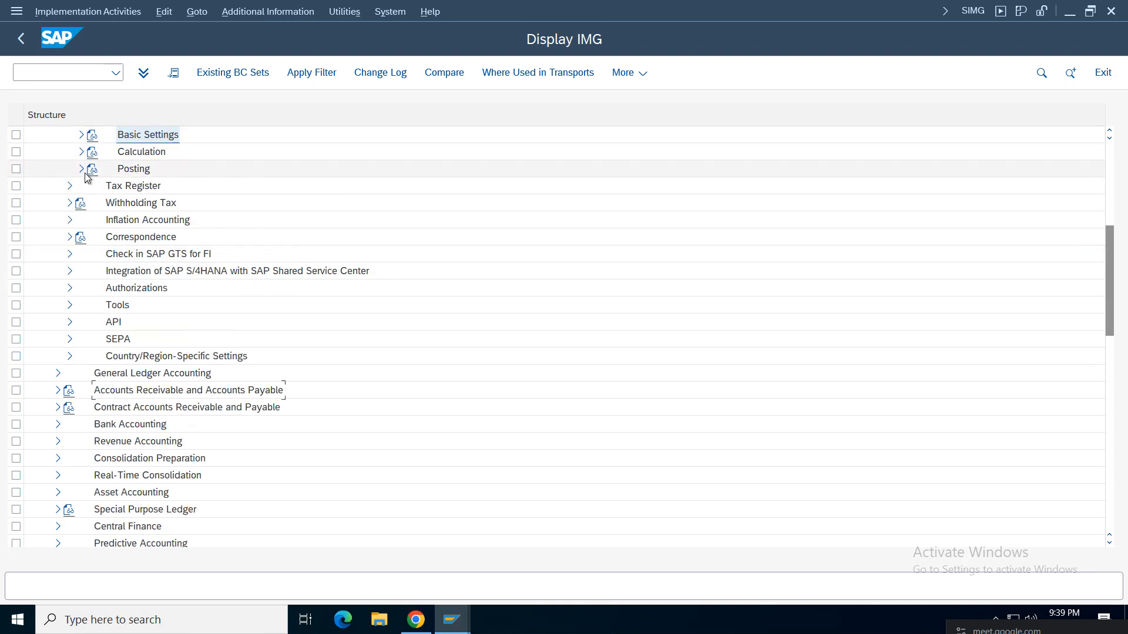
click(83, 170)
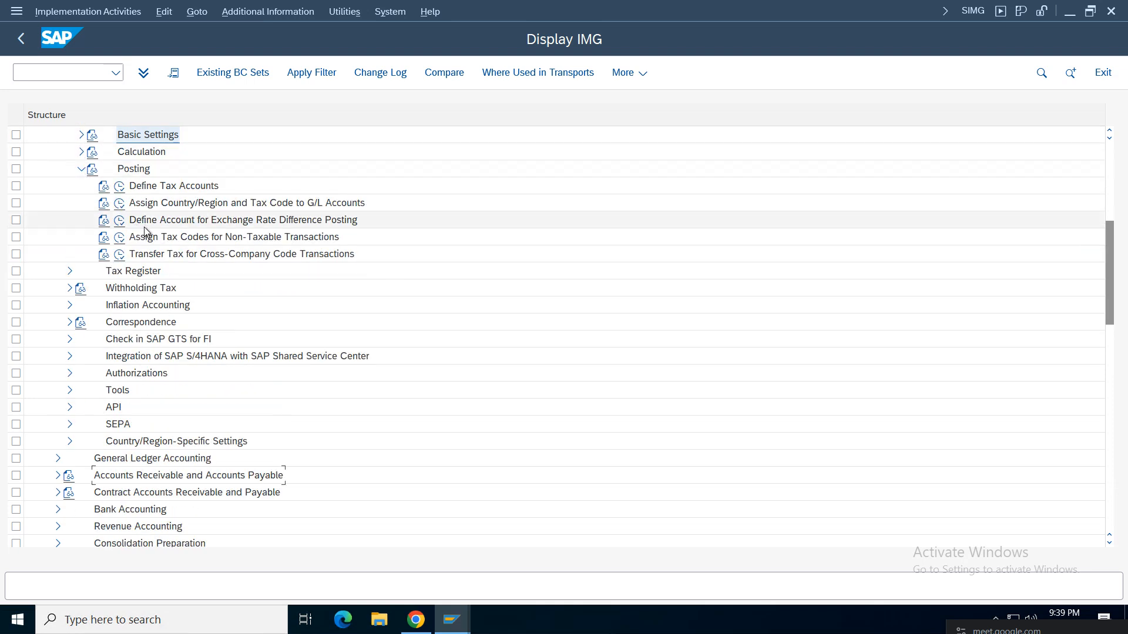
click(81, 153)
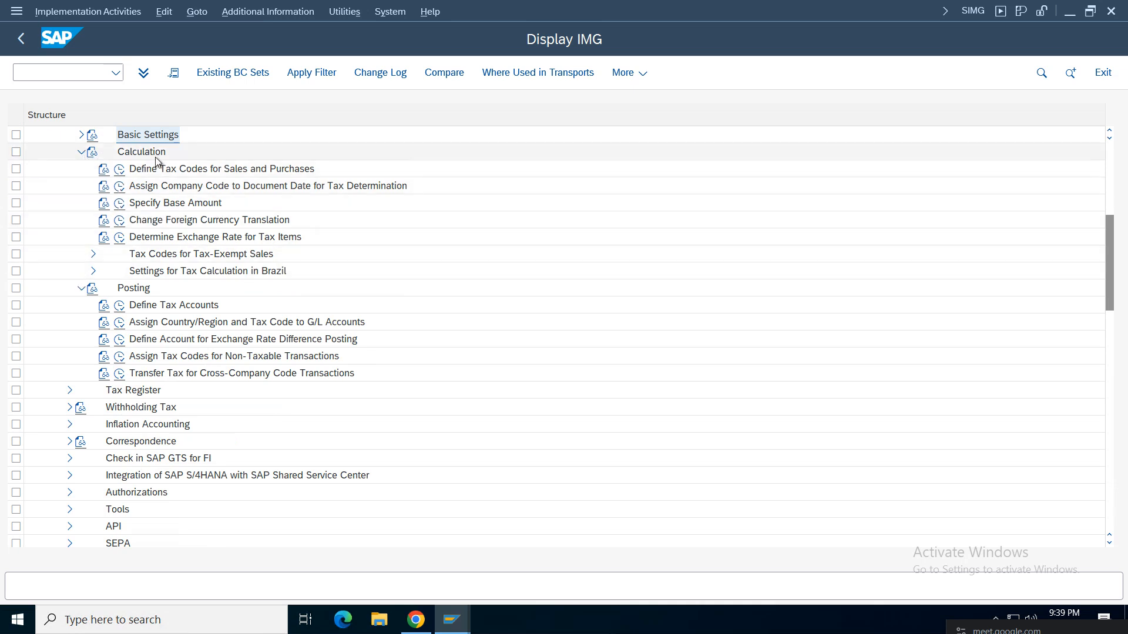
click(78, 289)
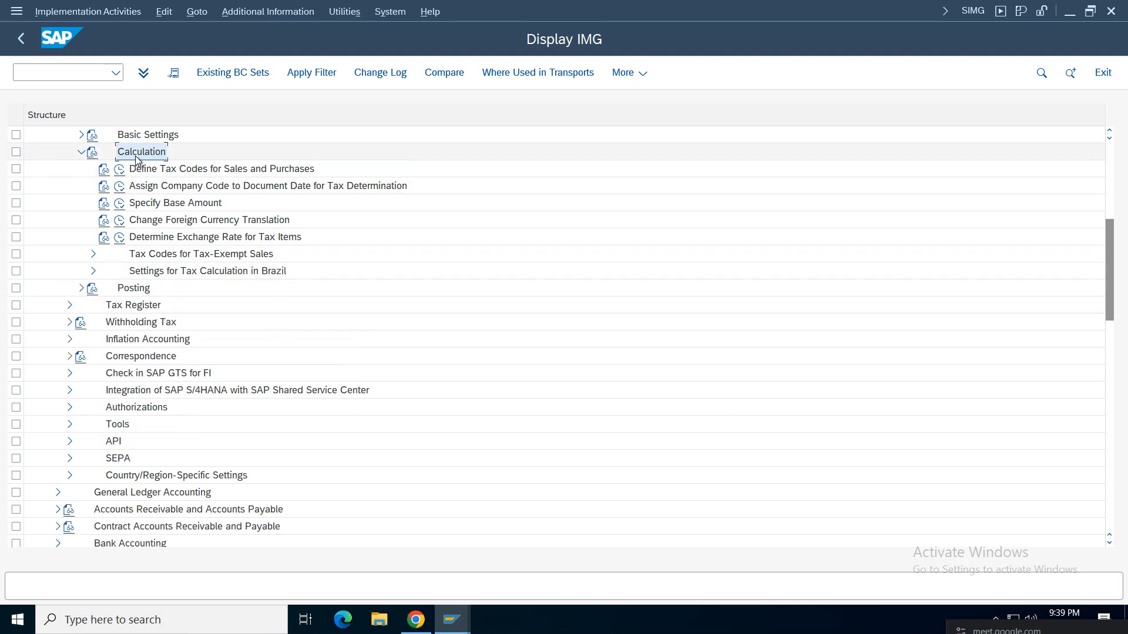
Open Define Tax Codes for Sales and Purchases for country IN.
click(161, 176)
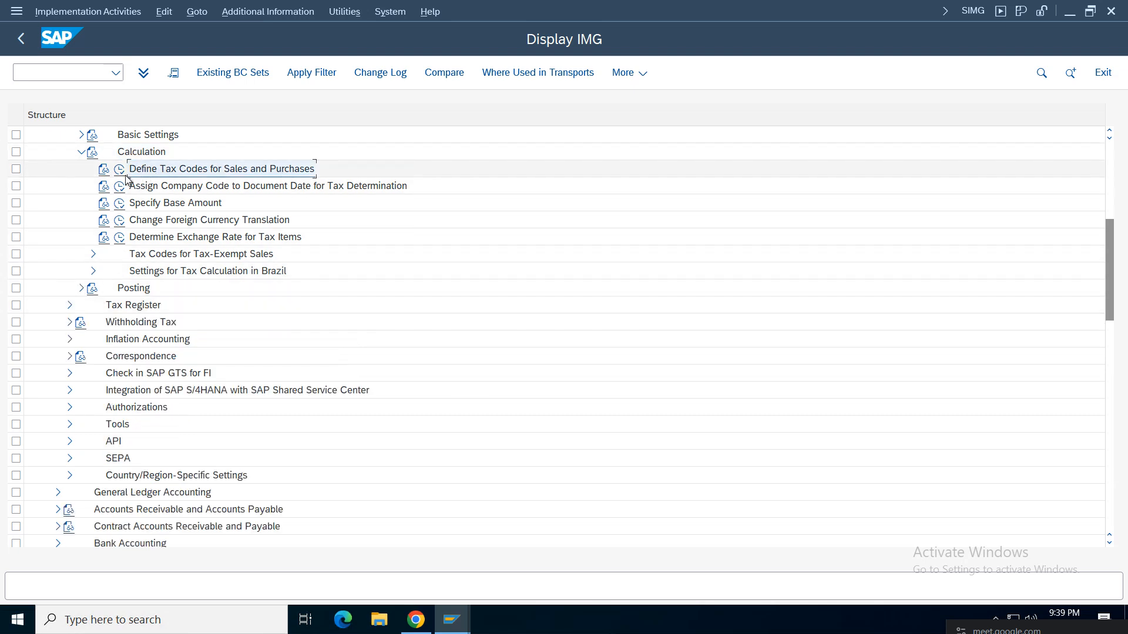
key(F8)
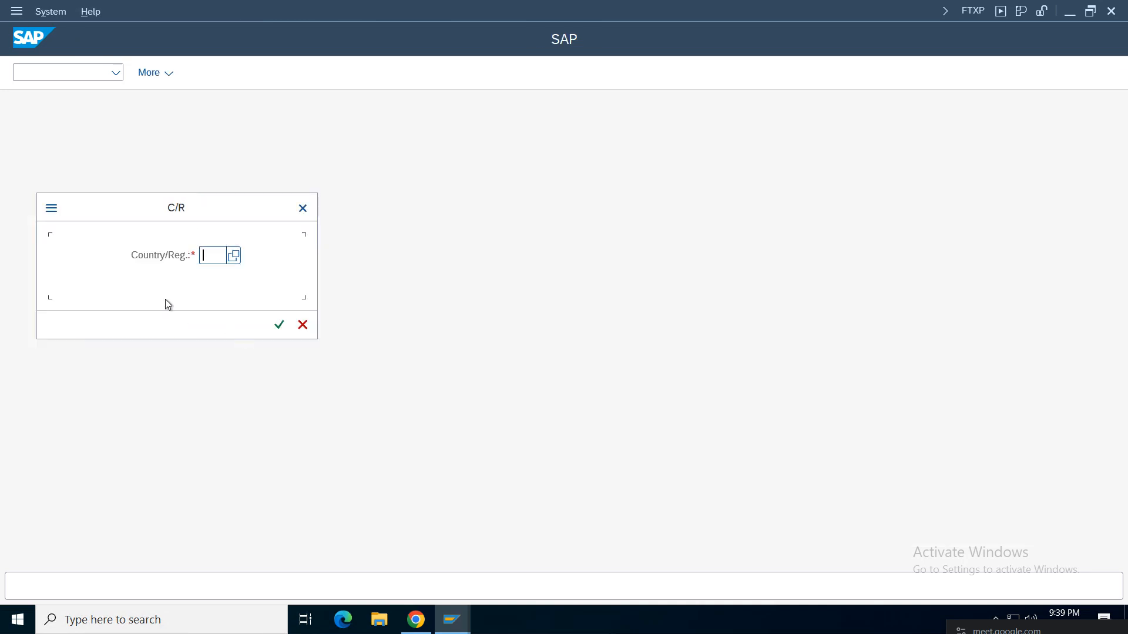
text(IN)
key(Return)
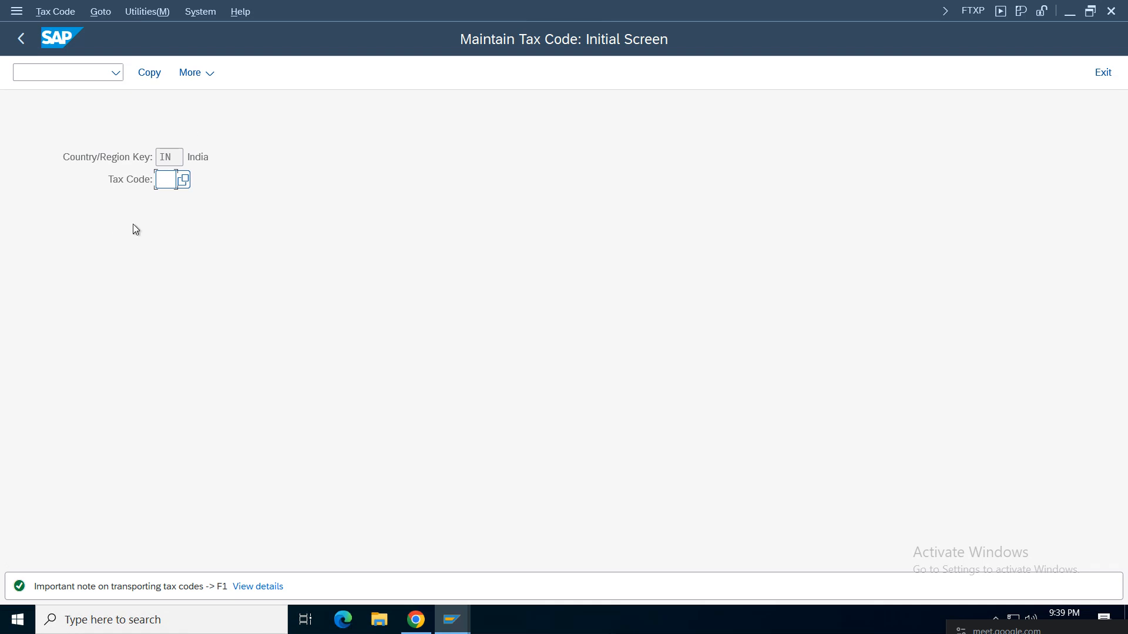
Start a new tax code AI for India and open its properties.
text(A)
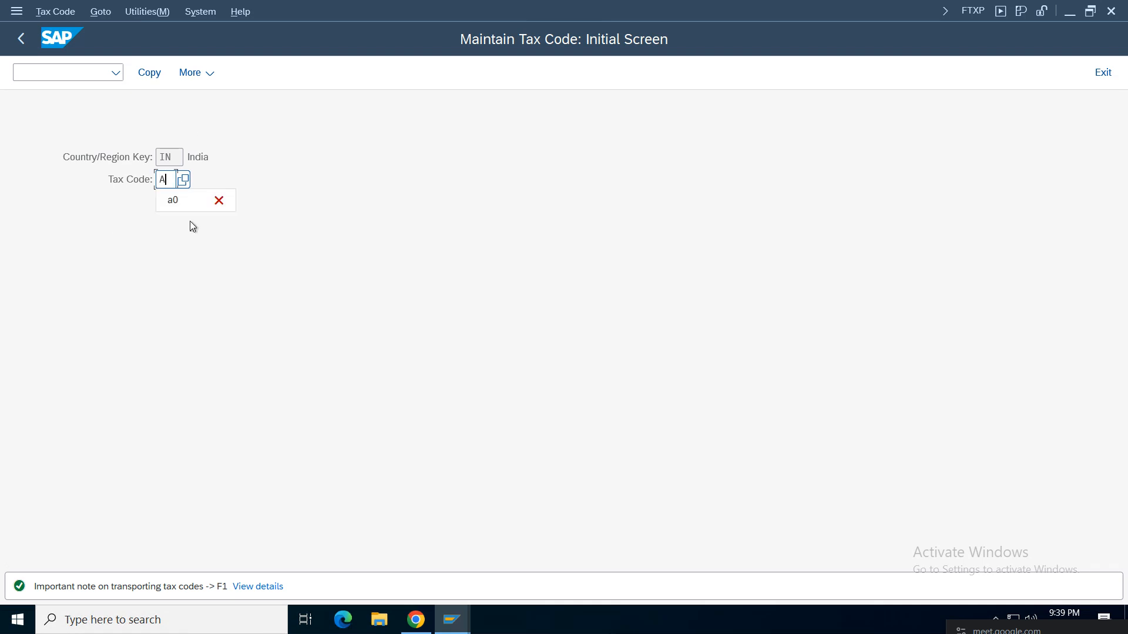
text(0)
key(BackSpace)
key(BackSpace)
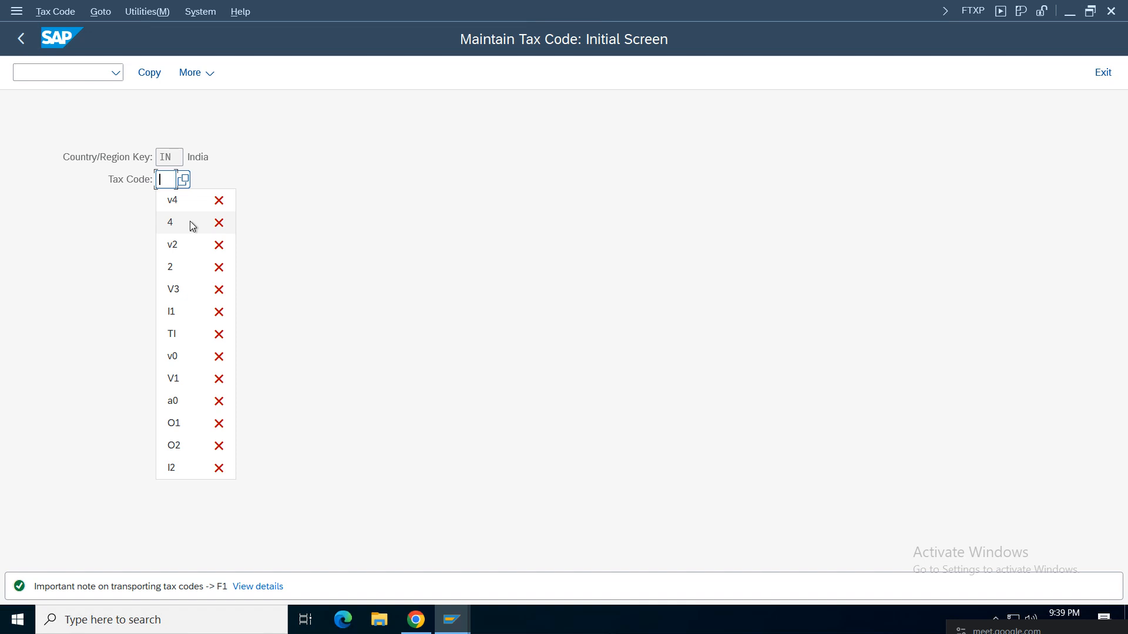
text(AI)
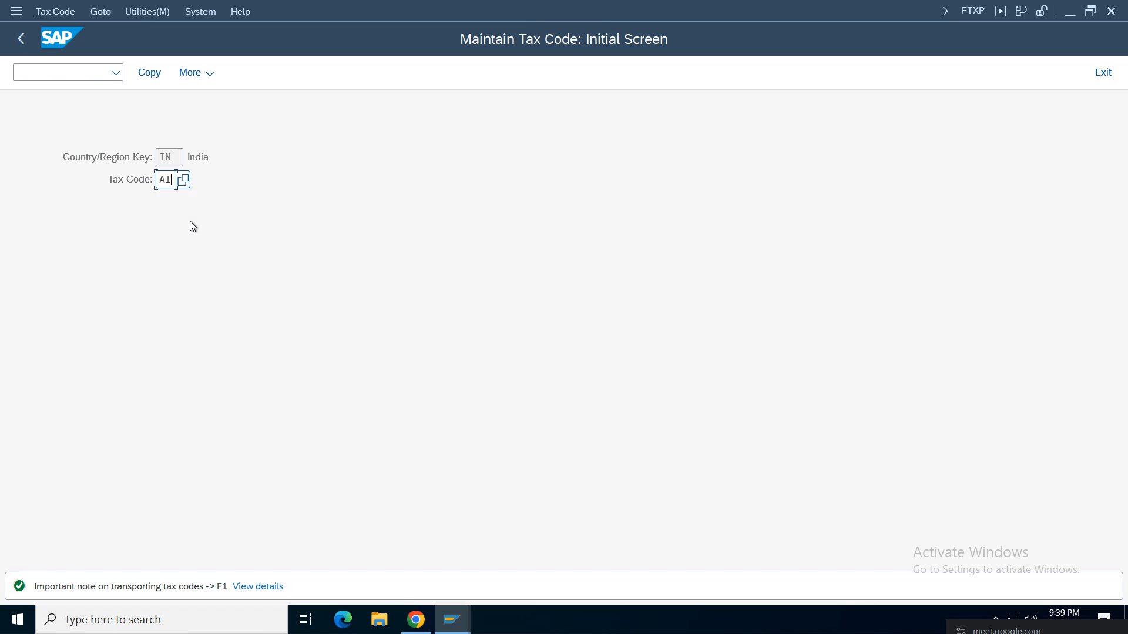
key(Return)
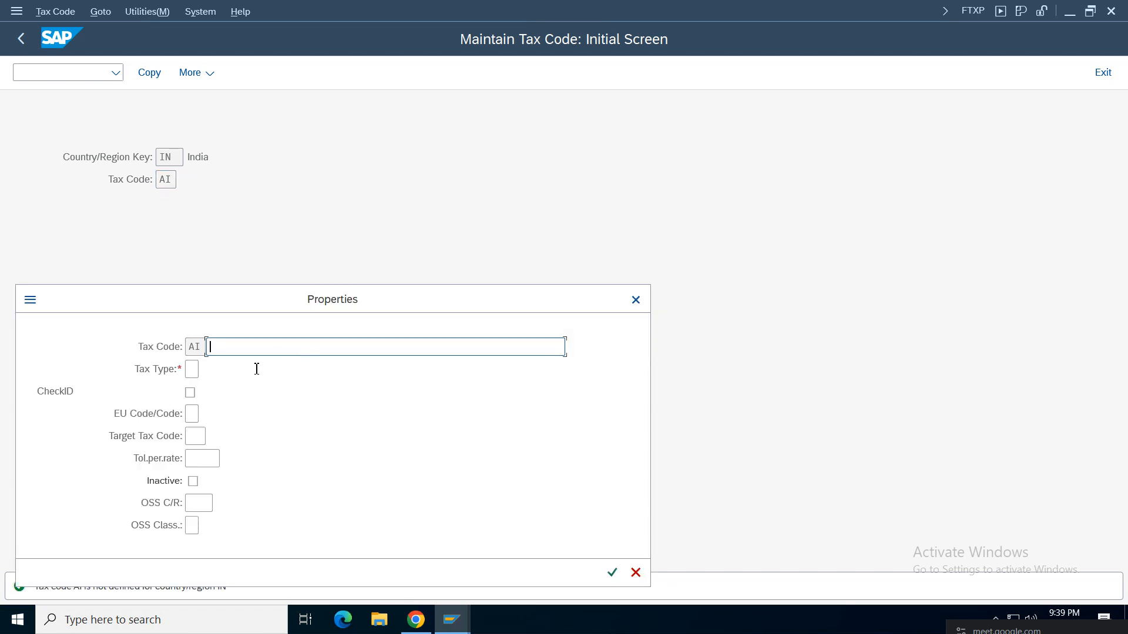
Give tax code AI the description "IGST 12 % AM01 Input Tax", adapted from the earlier VZ01 entry.
click(251, 346)
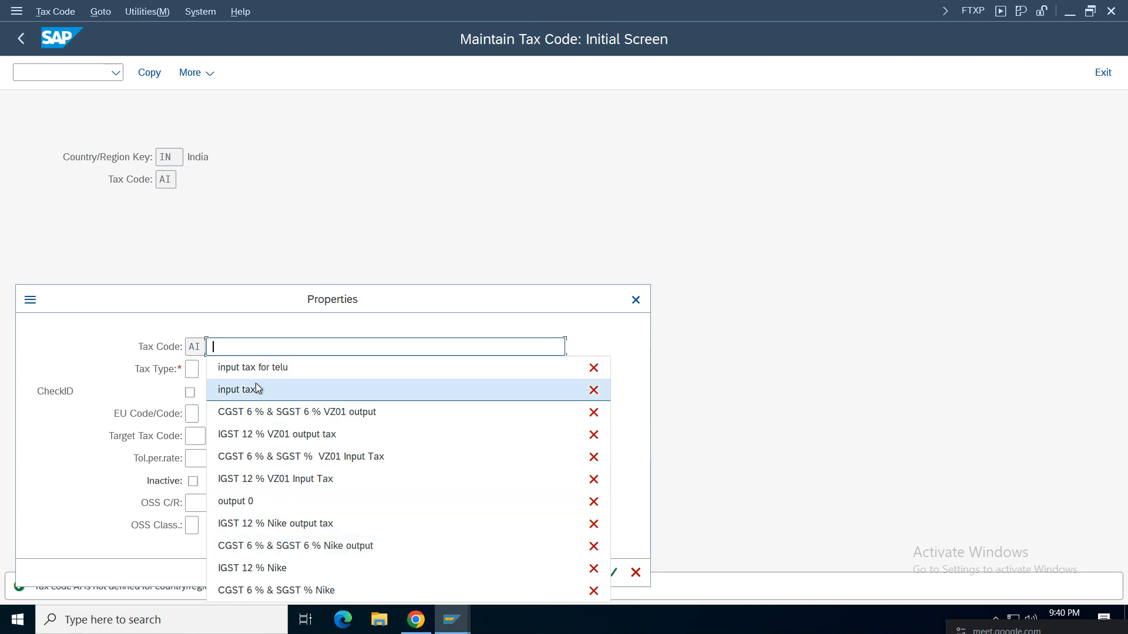
click(255, 481)
drag(259, 345, 285, 342)
text(AM01 Input Tax)
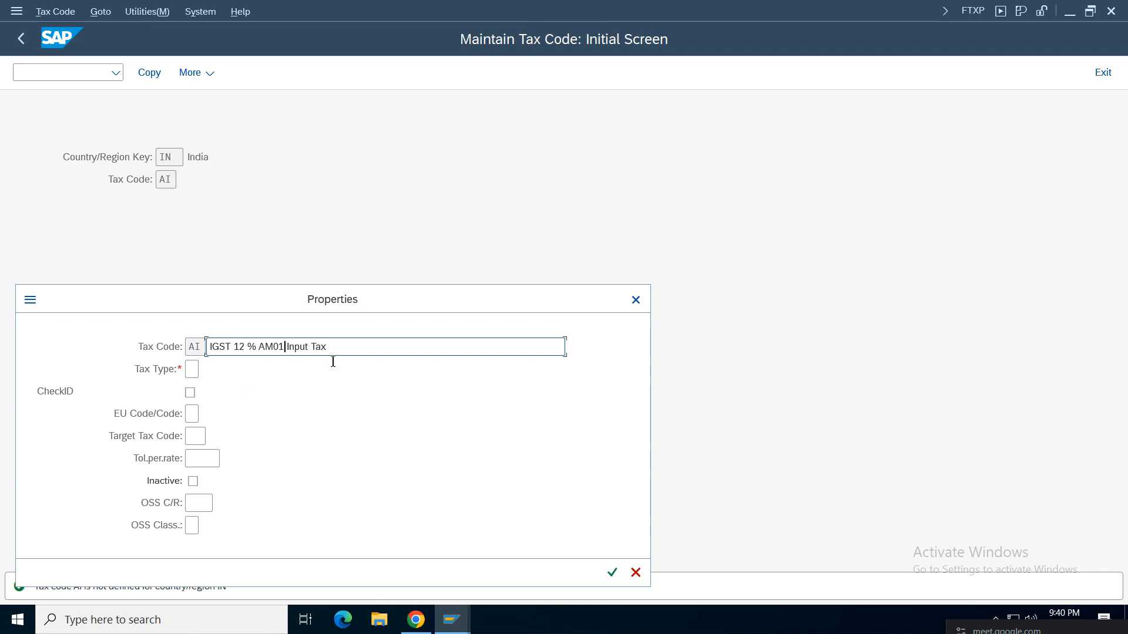
key(shift+End)
drag(279, 346, 207, 347)
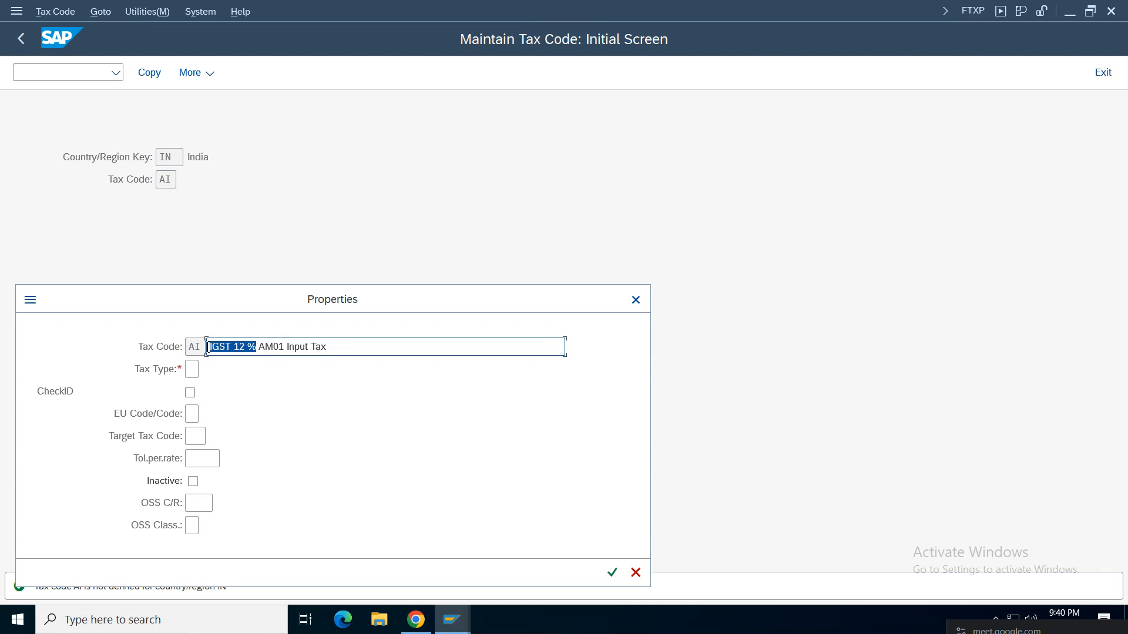
double_click(193, 347)
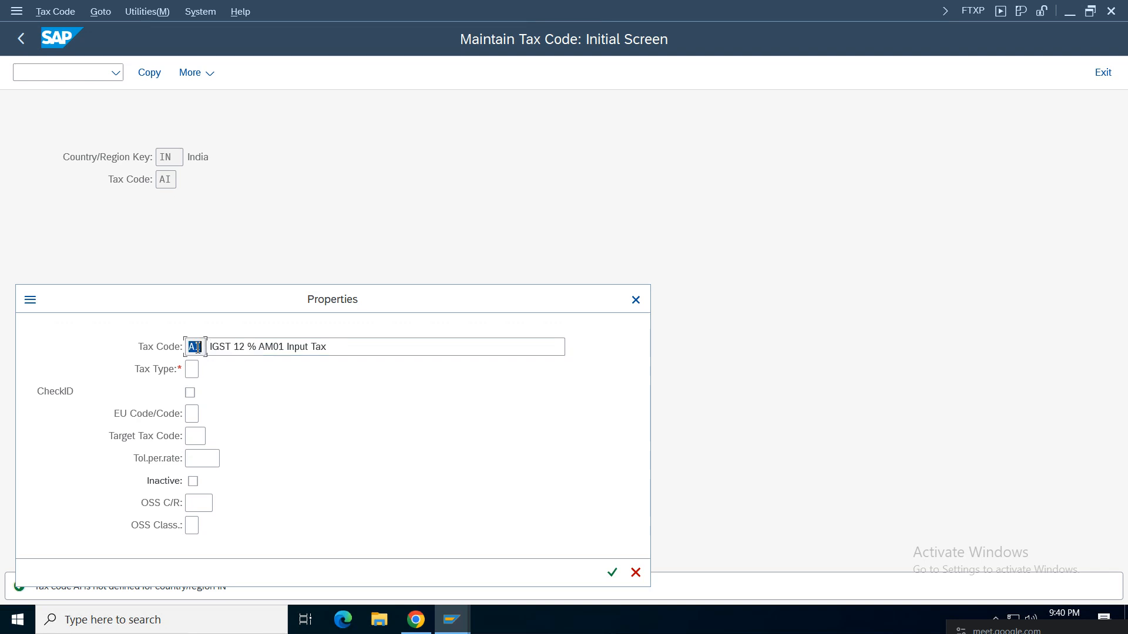
click(196, 347)
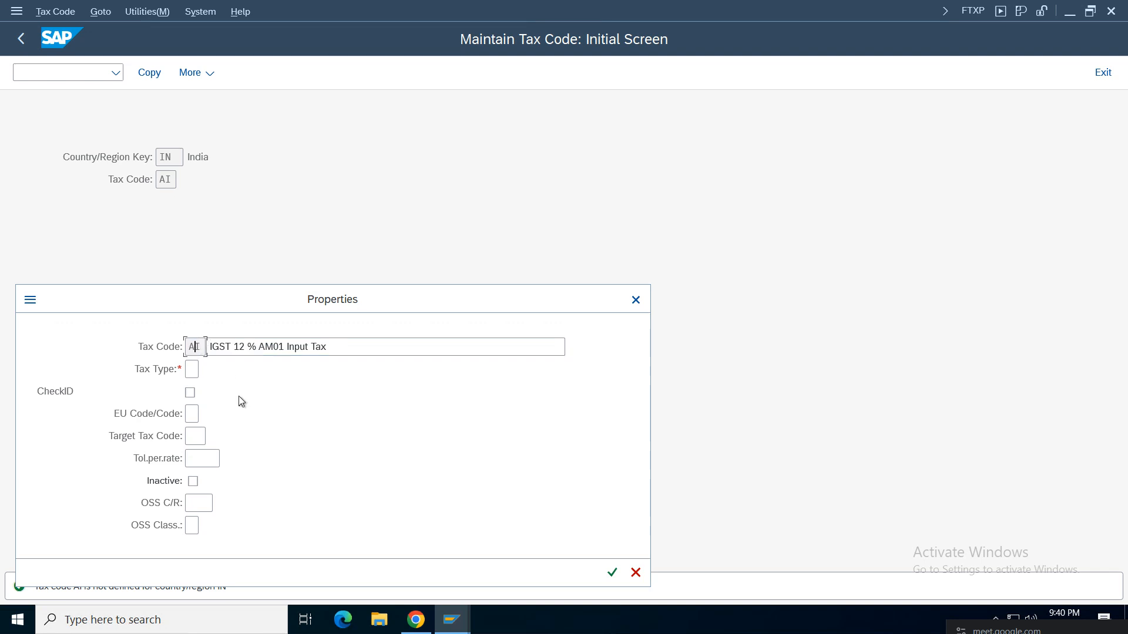
Set the tax type to V (Input tax), activate CheckID and confirm the tax code properties.
click(206, 370)
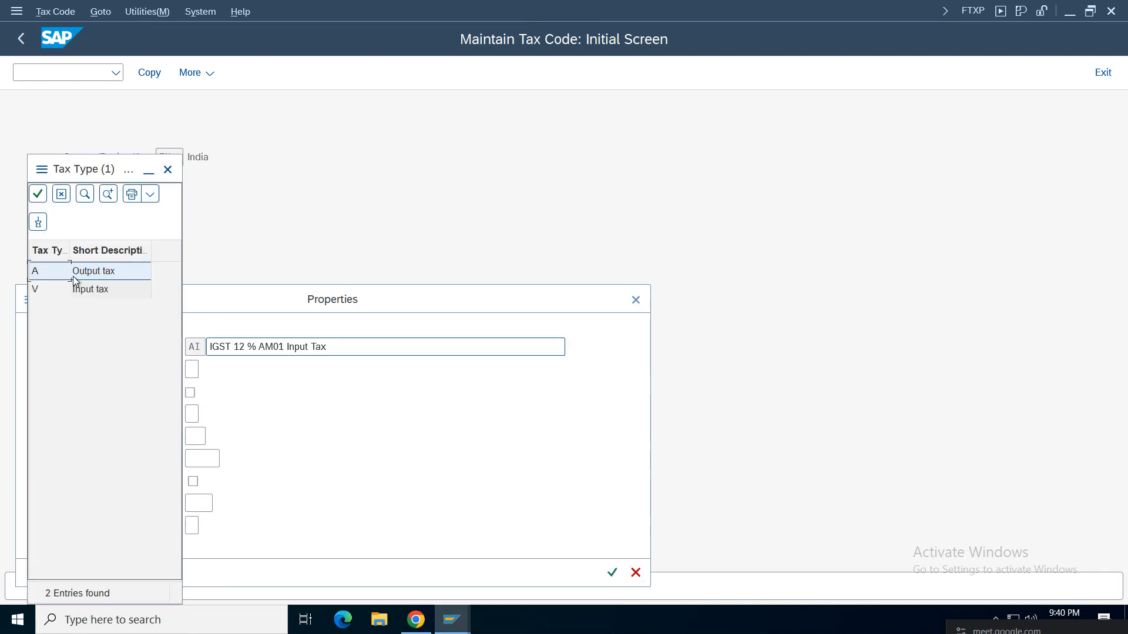
double_click(75, 288)
click(191, 392)
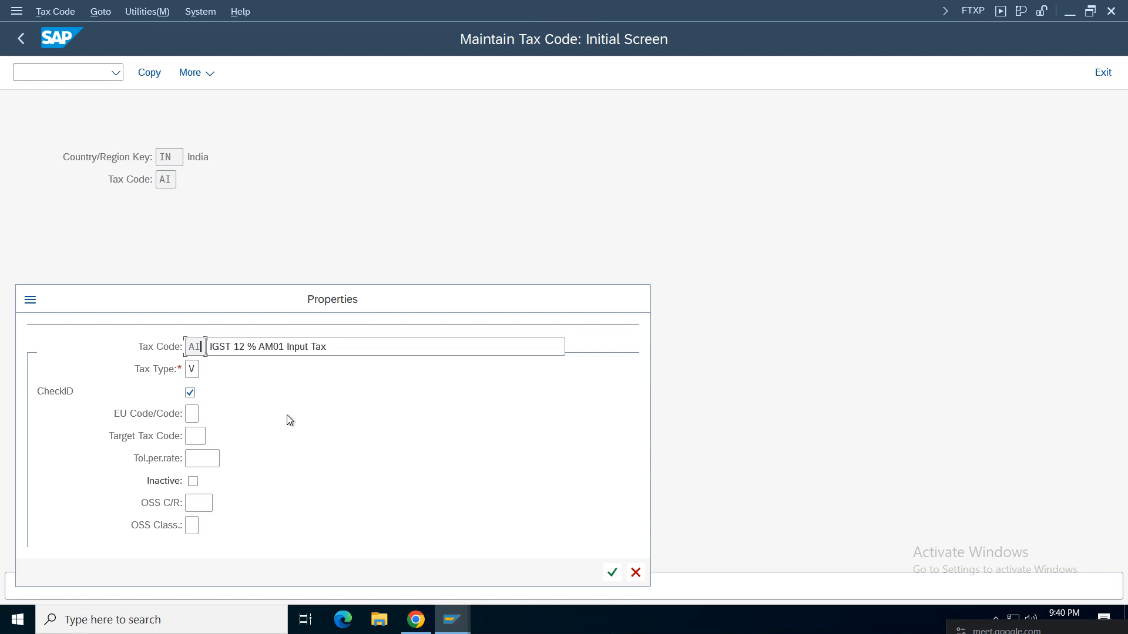
click(612, 572)
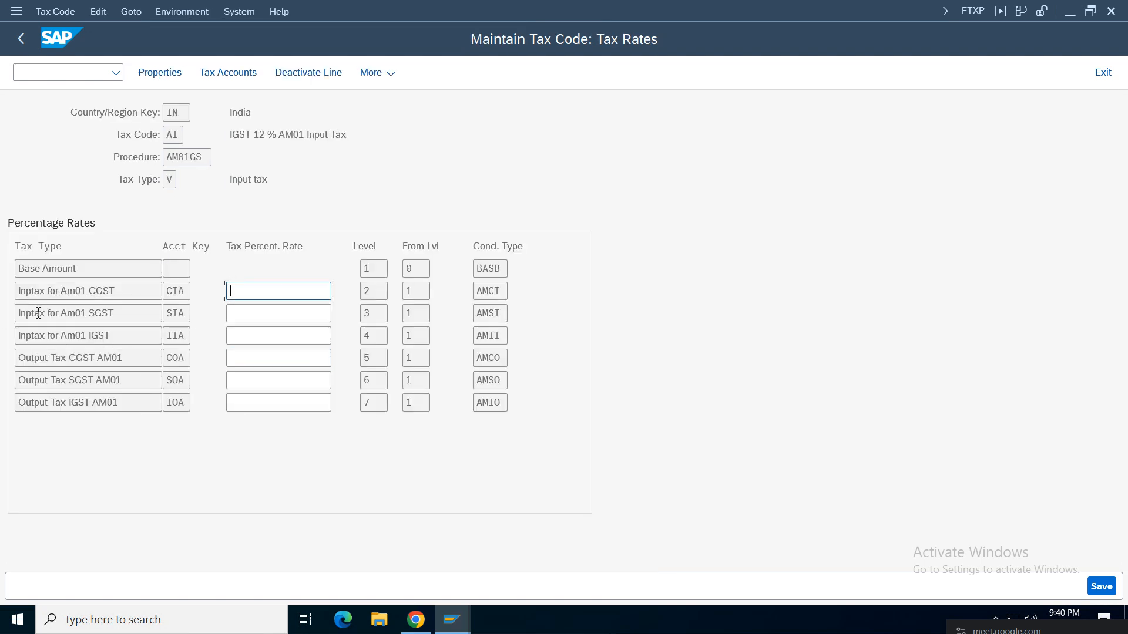
Set the tax percentage rate of the Inptax for Am01 IGST line to 12 and save tax code AI.
triple_click(128, 336)
click(229, 335)
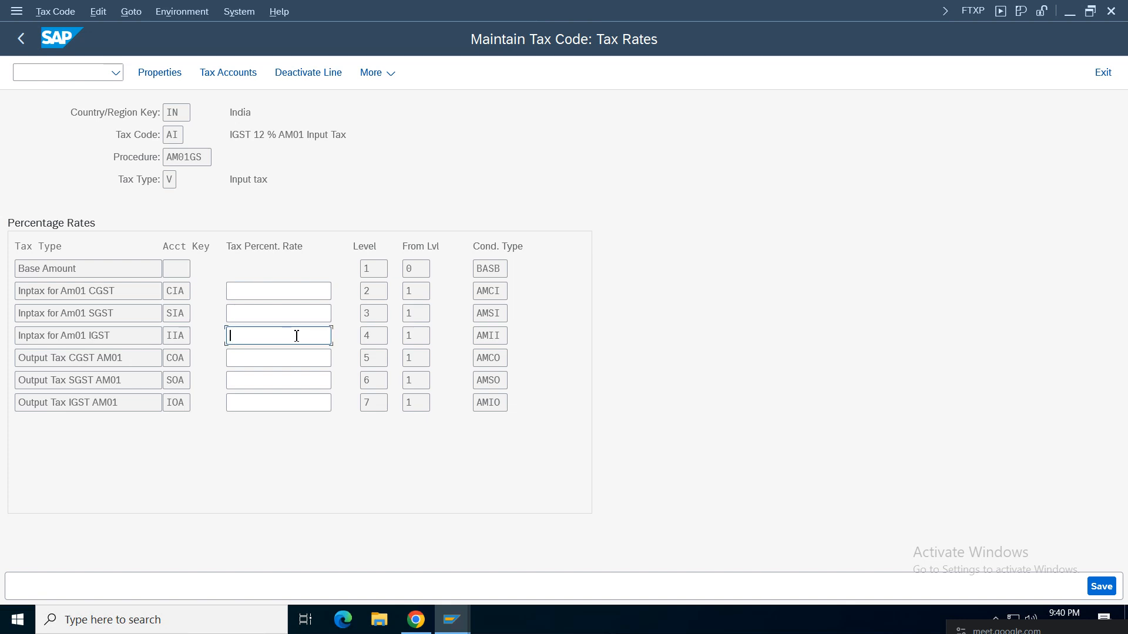
double_click(488, 335)
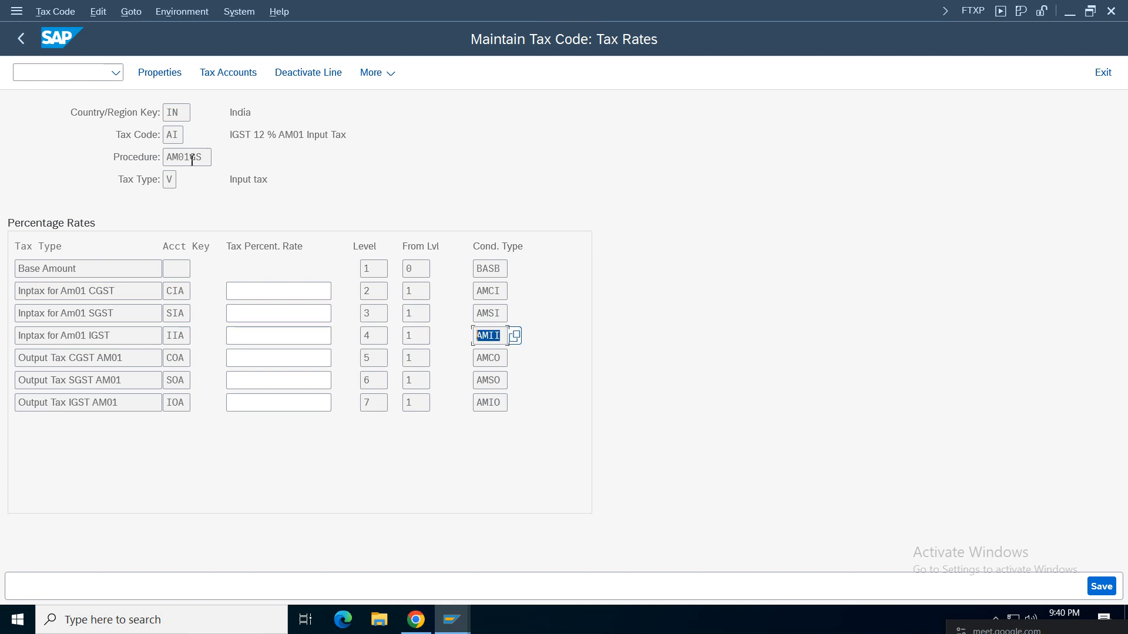
drag(229, 135, 382, 258)
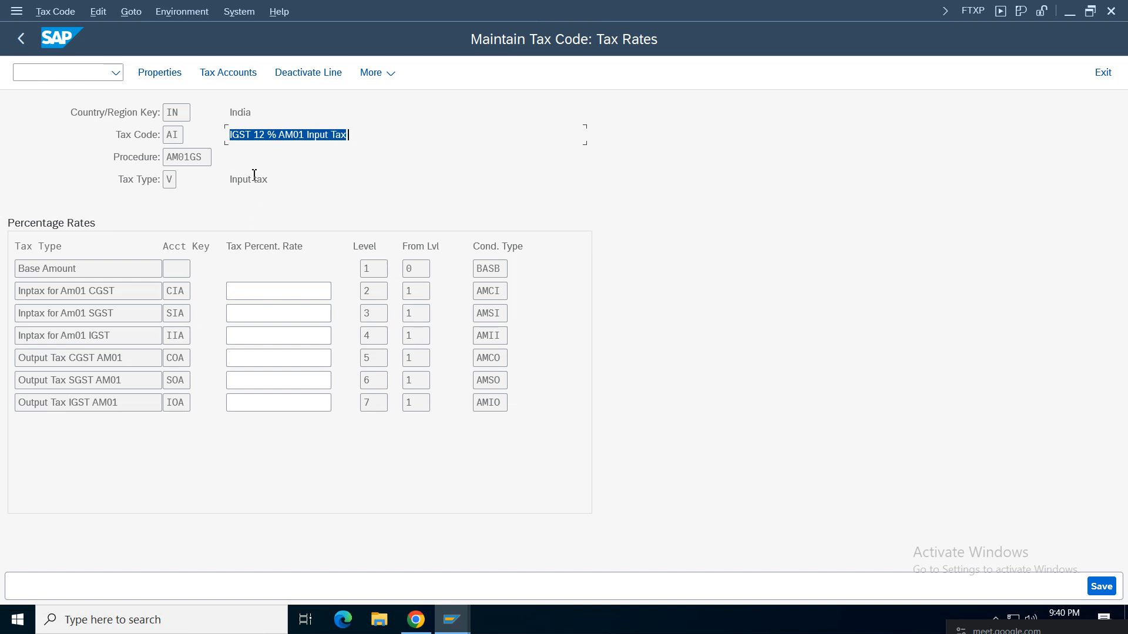
click(306, 135)
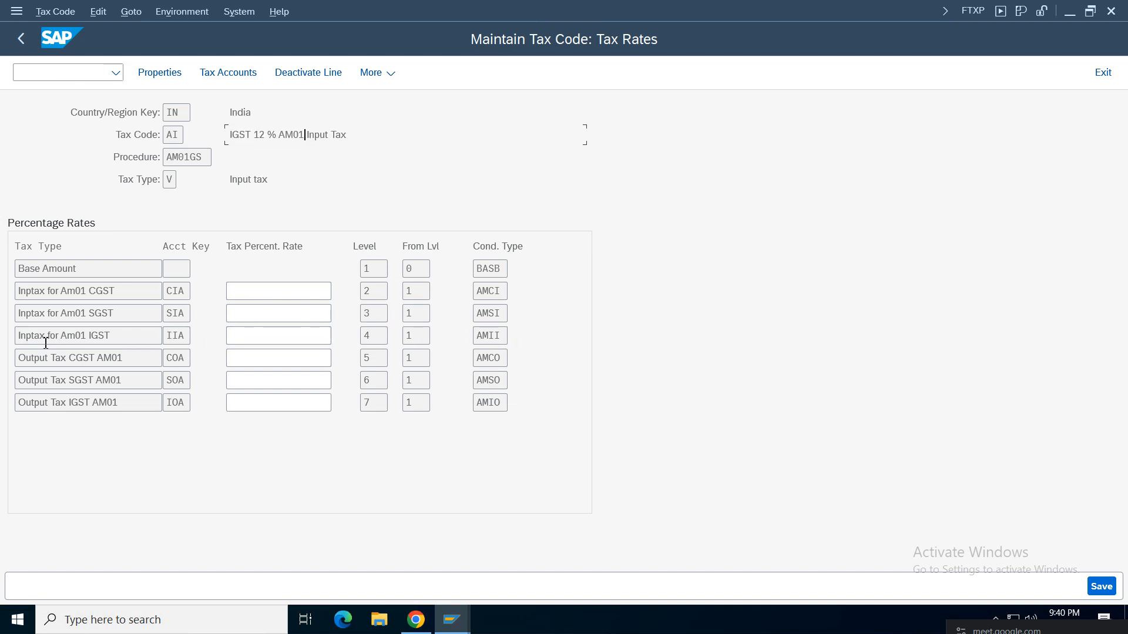
drag(38, 340, 127, 336)
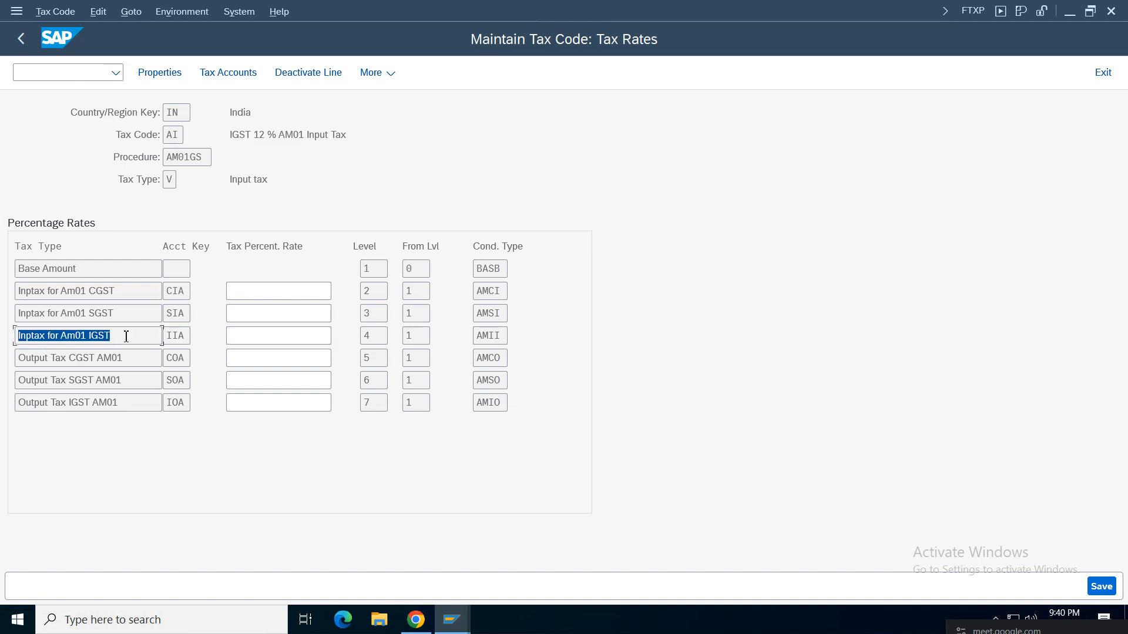
click(182, 335)
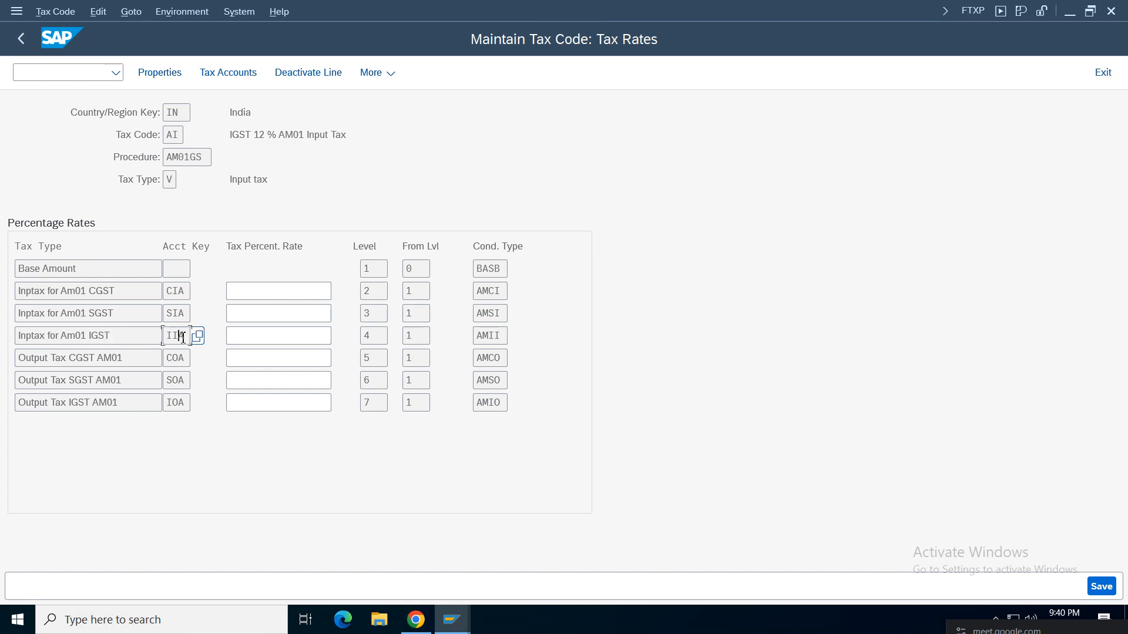
click(275, 335)
text(12)
key(Return)
key(ctrl+s)
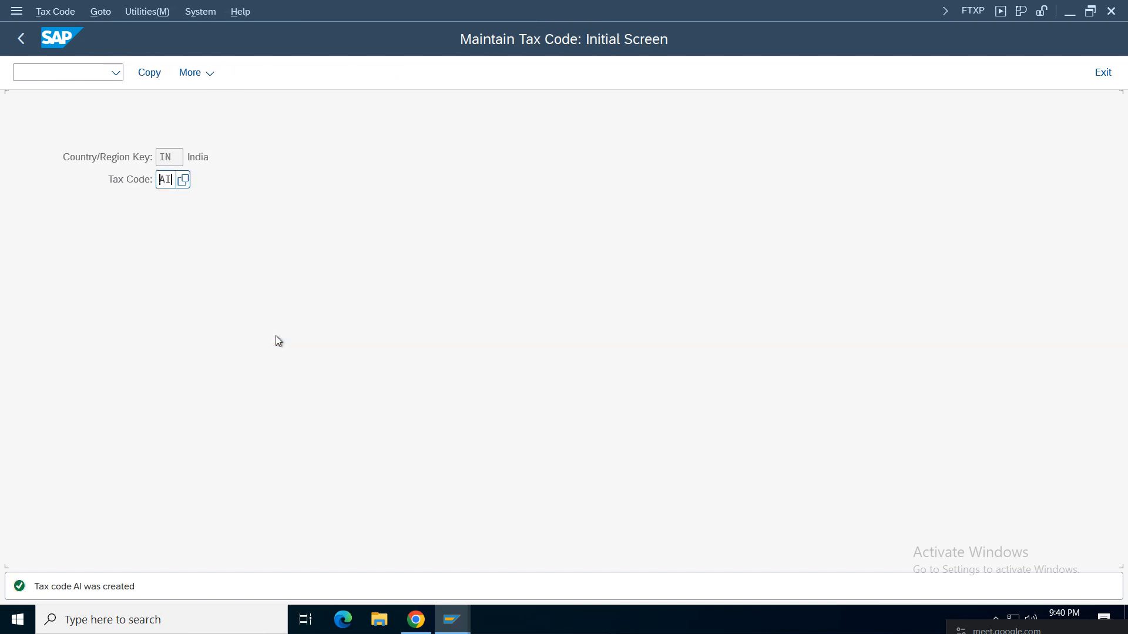
Start a new tax code AC for India and open its properties.
click(172, 180)
key(BackSpace)
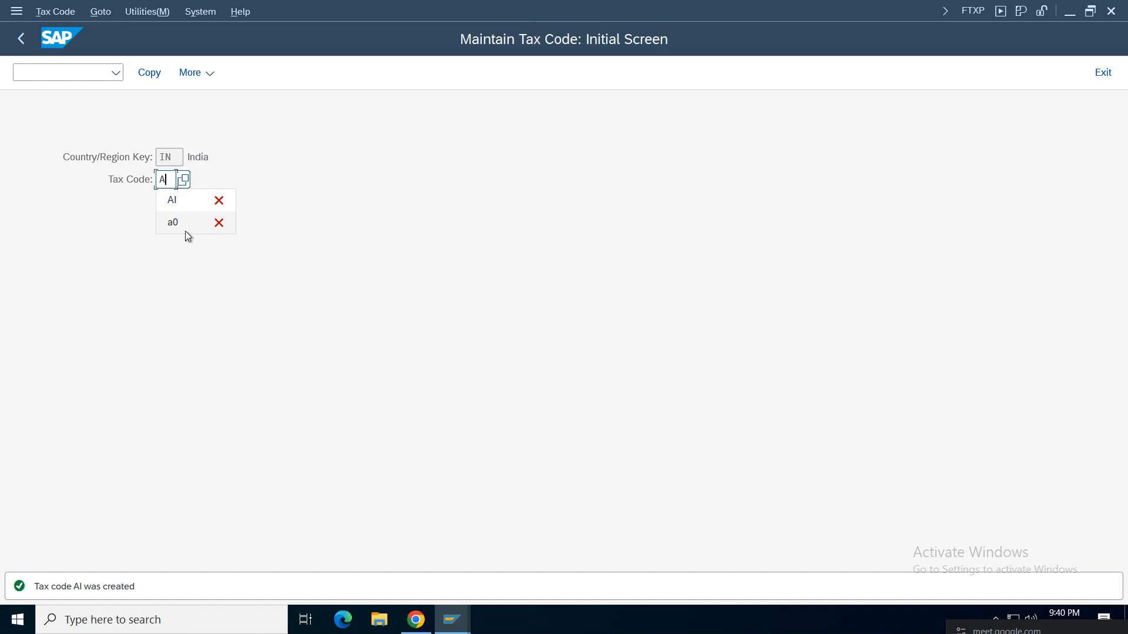
key(BackSpace)
text(A)
text(C)
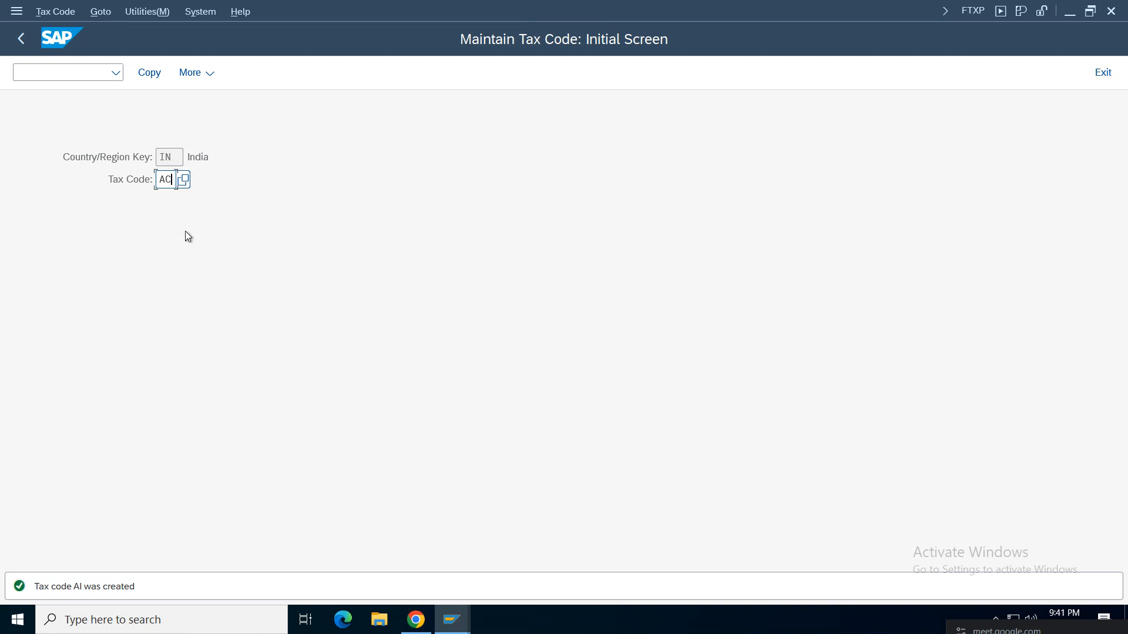
key(Return)
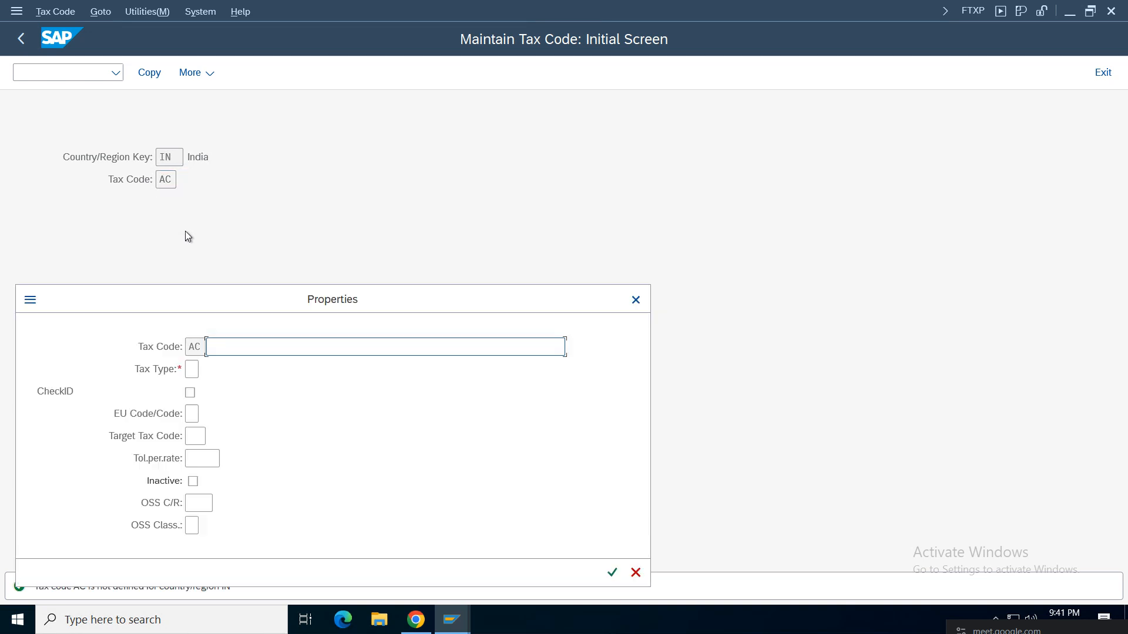
Give tax code AC the description "CGST 6 % & SGST 6 % AM01 Input", adapted from the earlier VZ01 output entry.
click(263, 351)
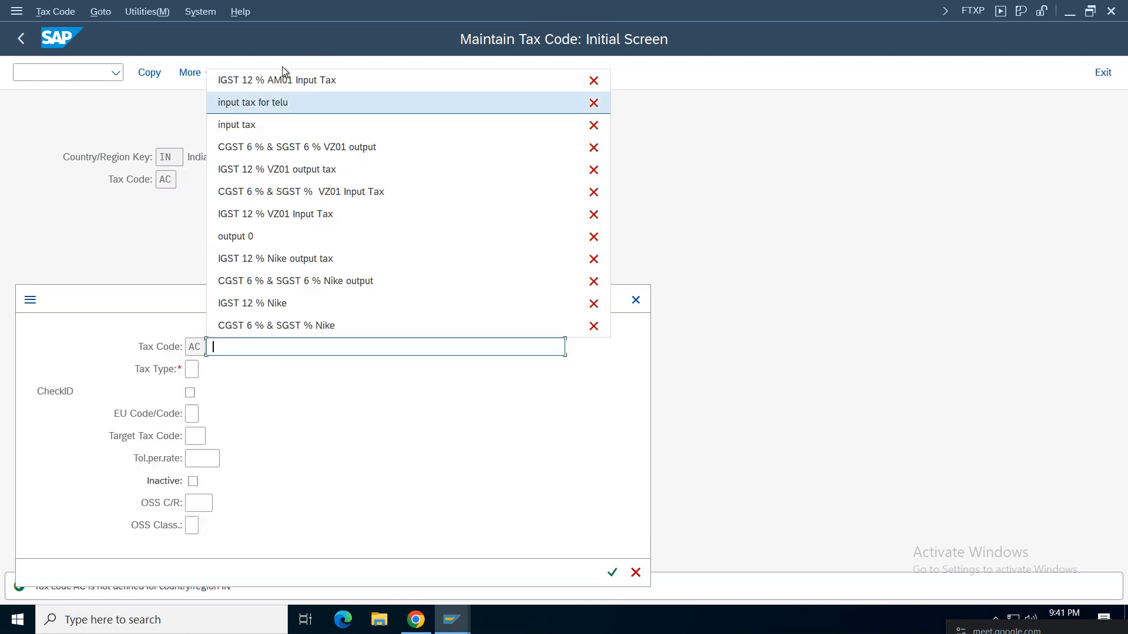
click(315, 146)
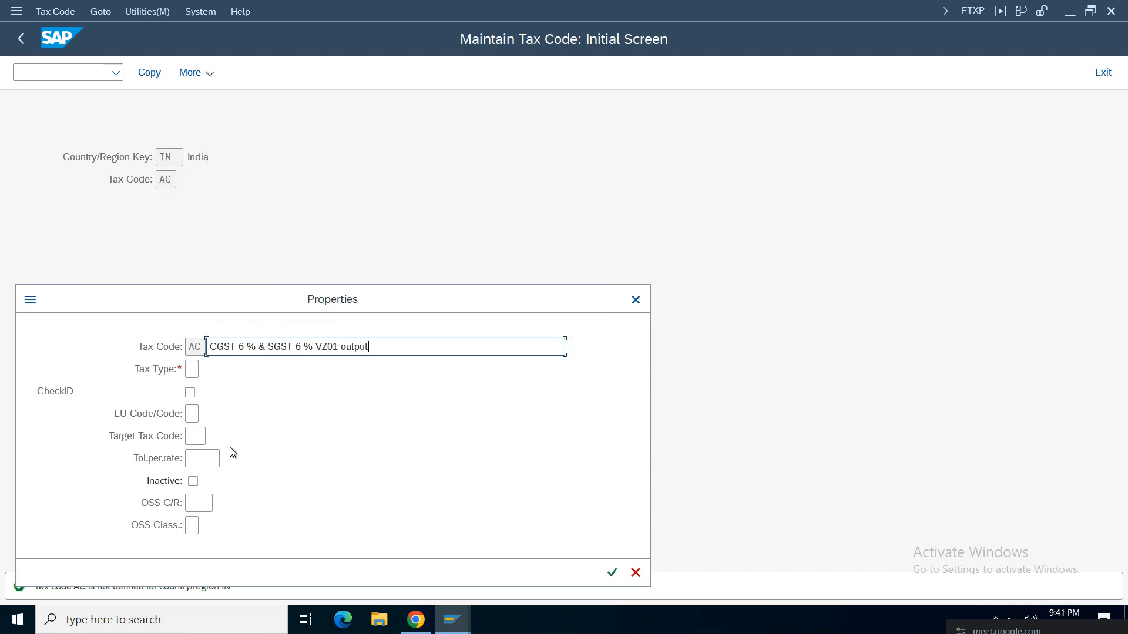
click(282, 349)
click(339, 347)
text(AM01)
click(412, 352)
key(BackSpace)
key(BackSpace)
key(BackSpace)
key(BackSpace)
key(BackSpace)
key(BackSpace)
text(Inp)
Set the tax type of AC to V (Input tax), activate CheckID and confirm the properties.
click(191, 374)
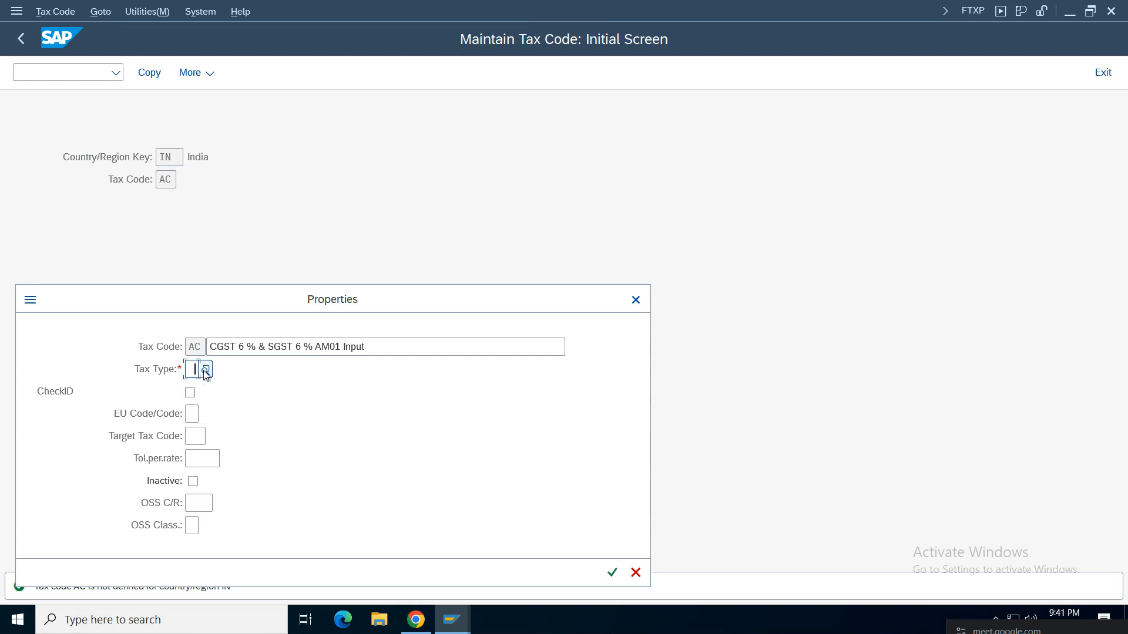
key(F4)
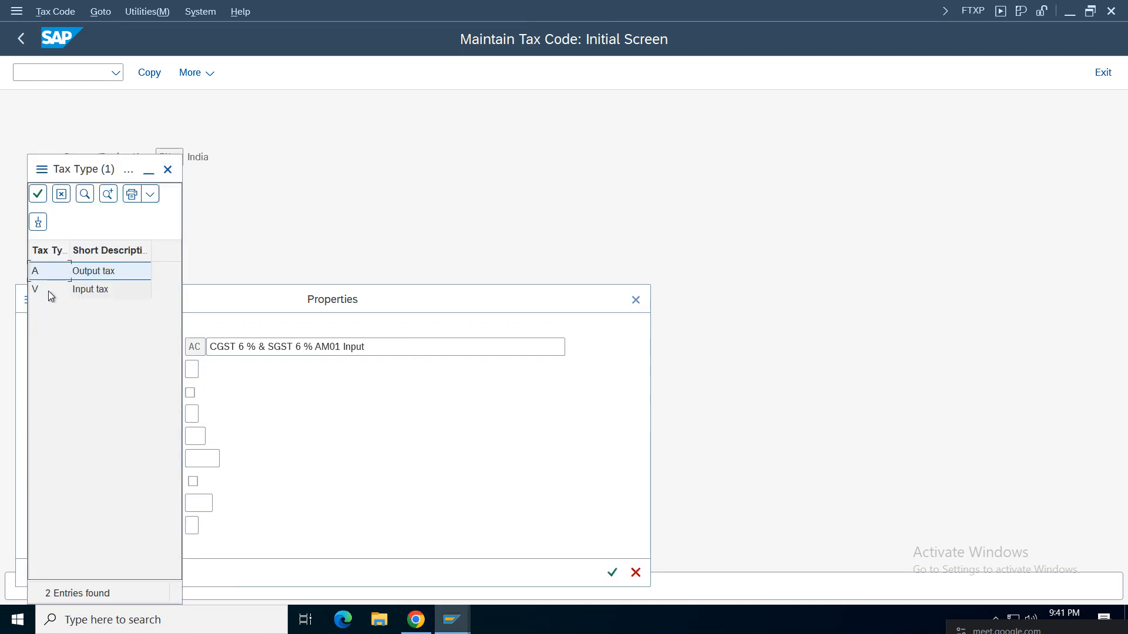
double_click(82, 289)
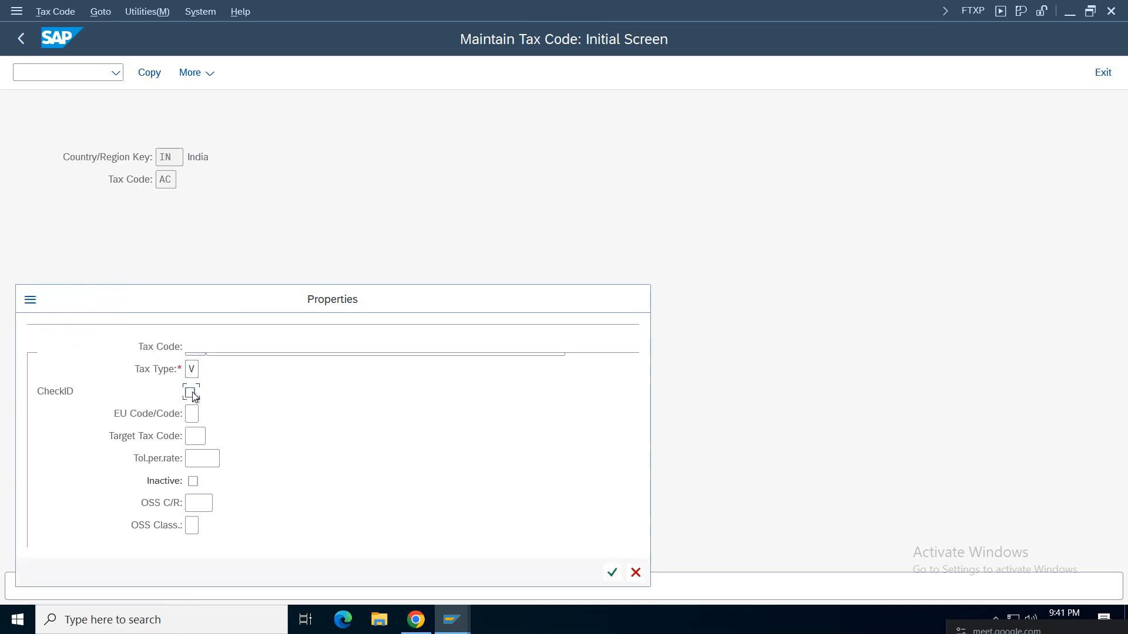
click(217, 348)
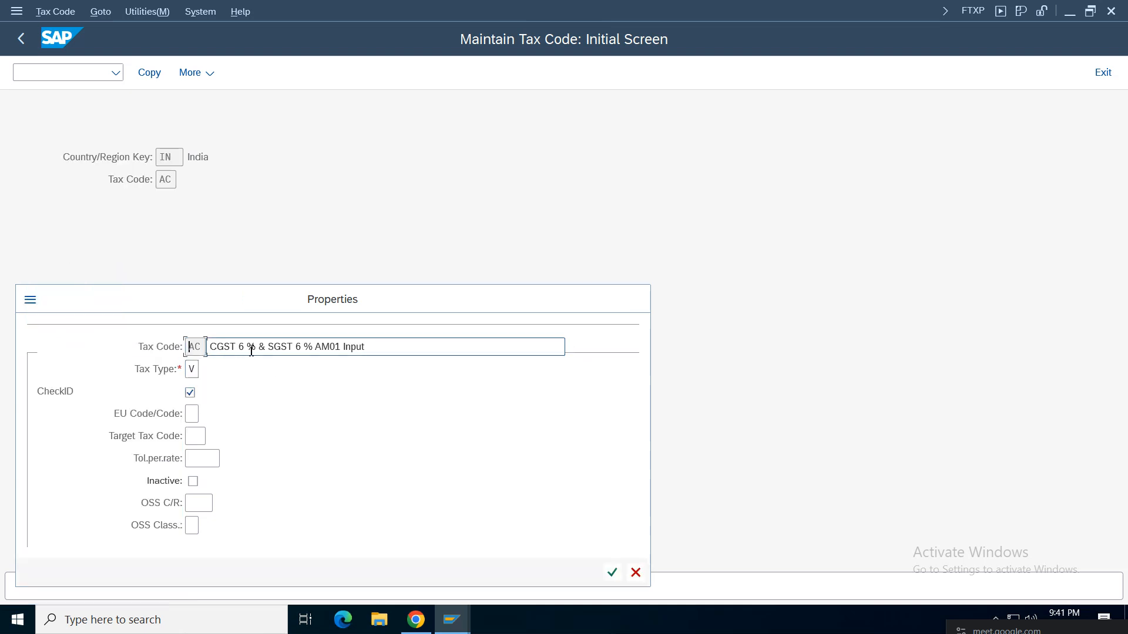
click(612, 573)
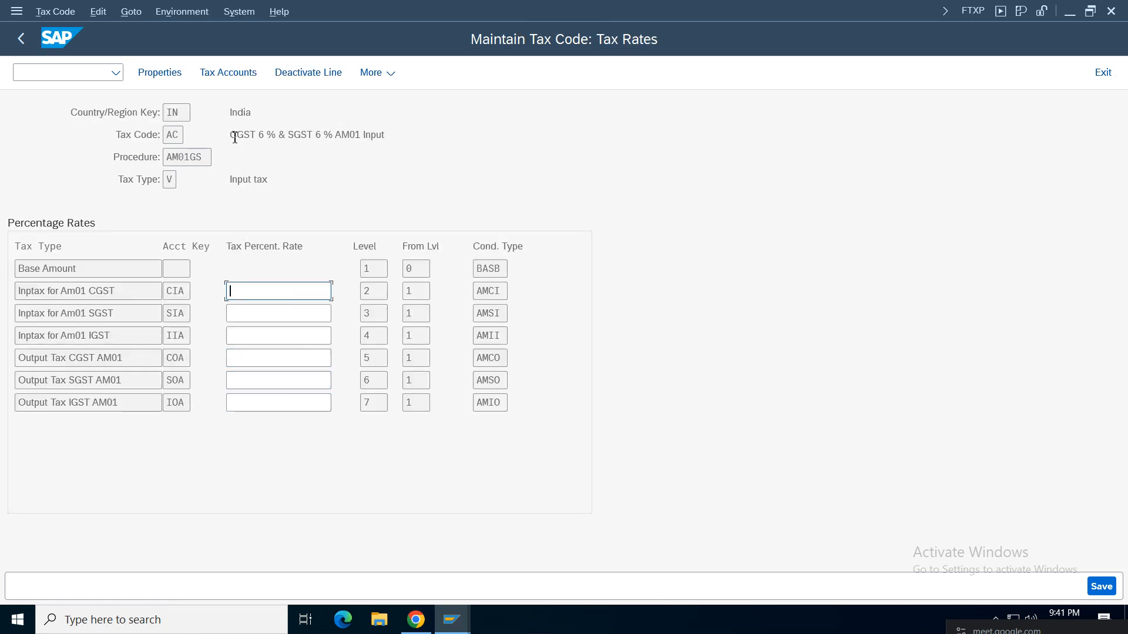
Set the tax percentage rates of the Inptax for Am01 CGST and SGST lines to 6 each and save tax code AC.
drag(231, 135, 398, 135)
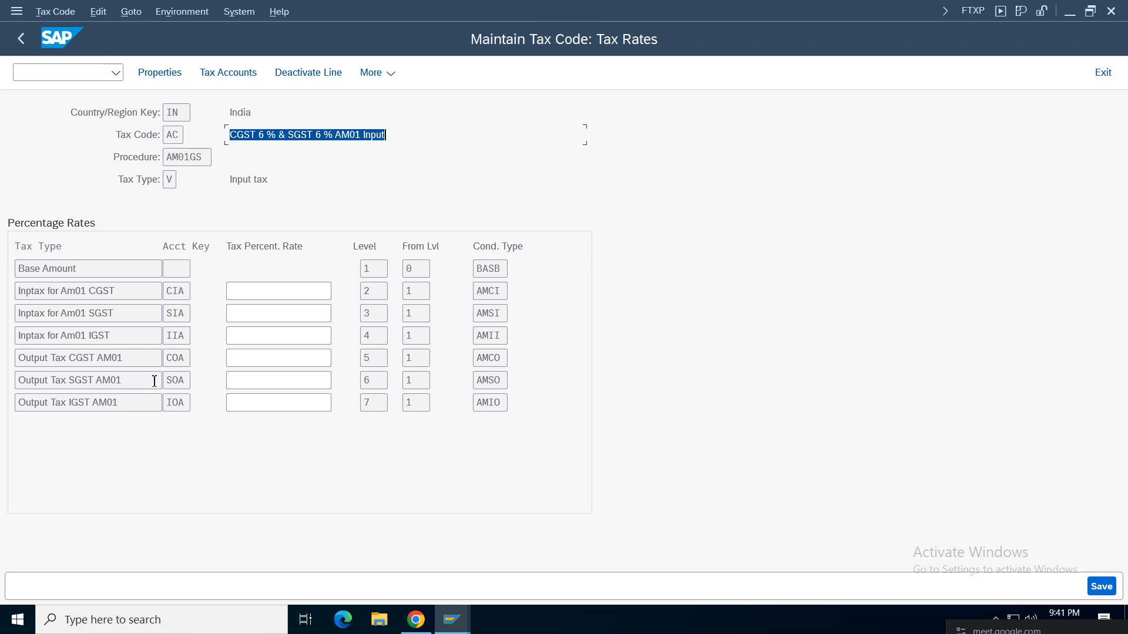
click(103, 292)
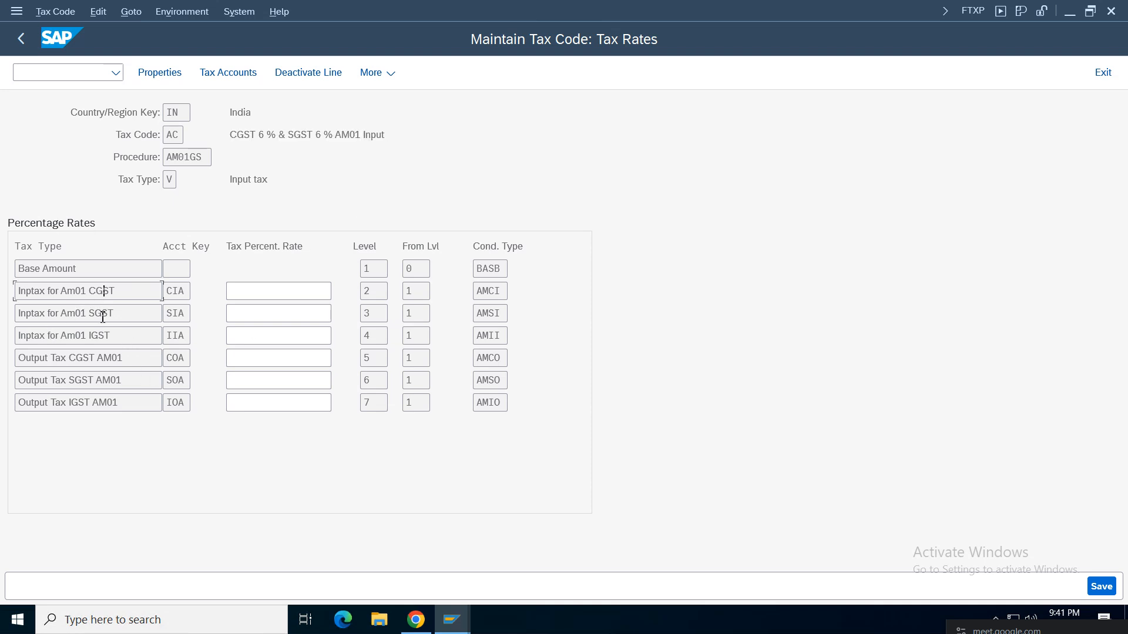
click(36, 292)
click(95, 313)
text(6)
click(295, 315)
text(6)
key(Return)
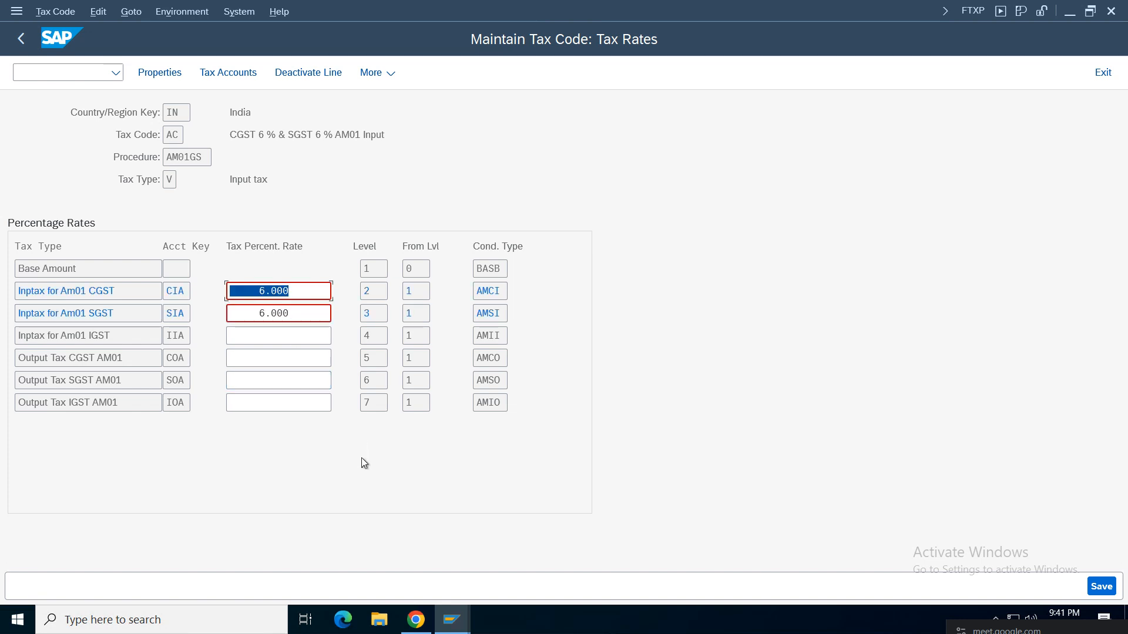
click(1102, 586)
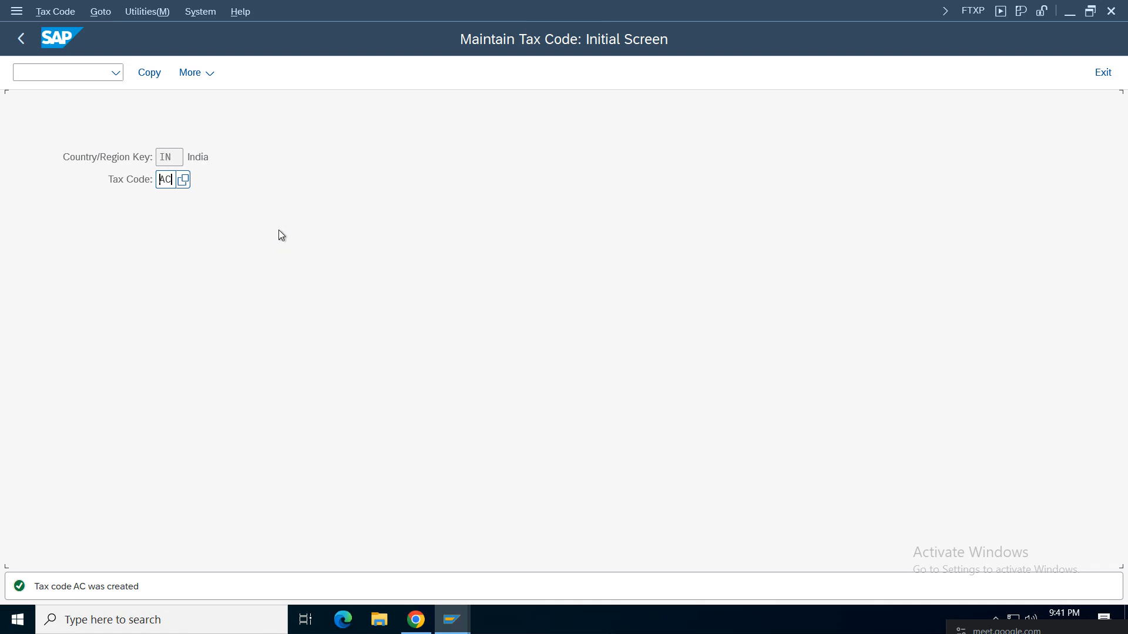
Start a new tax code A1 for India and open its properties.
key(BackSpace)
key(BackSpace)
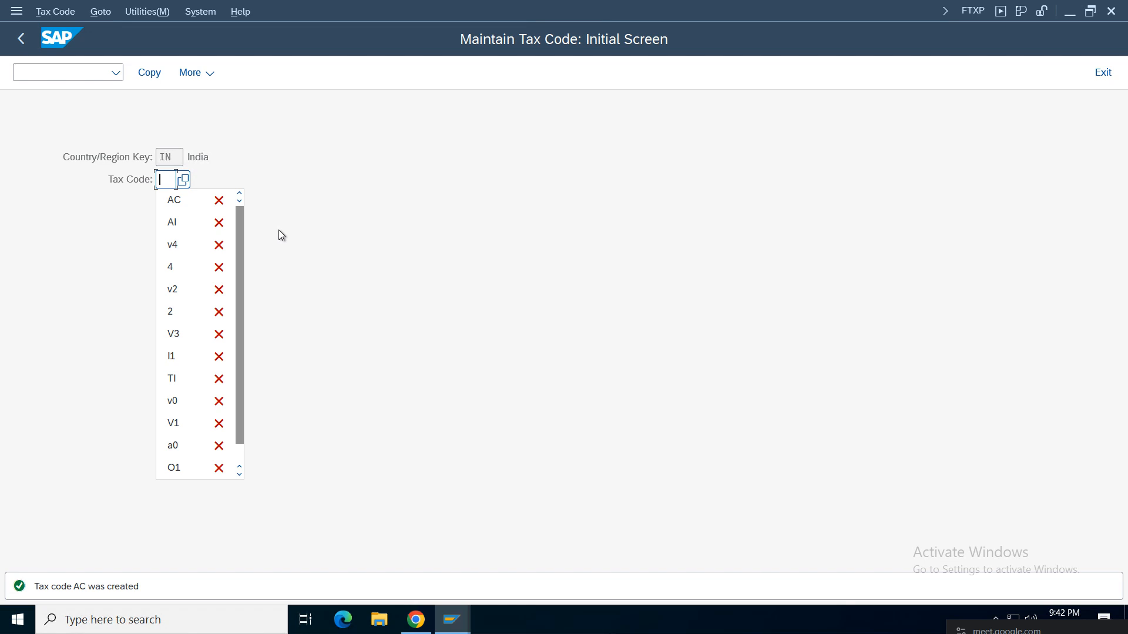
text(A)
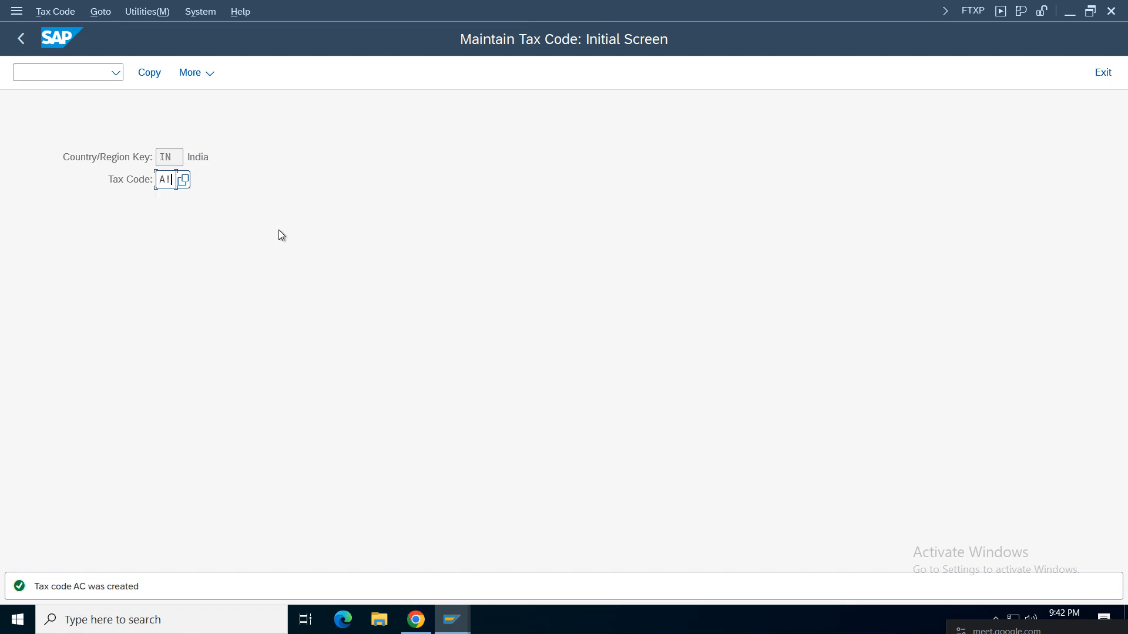
text(1)
key(Return)
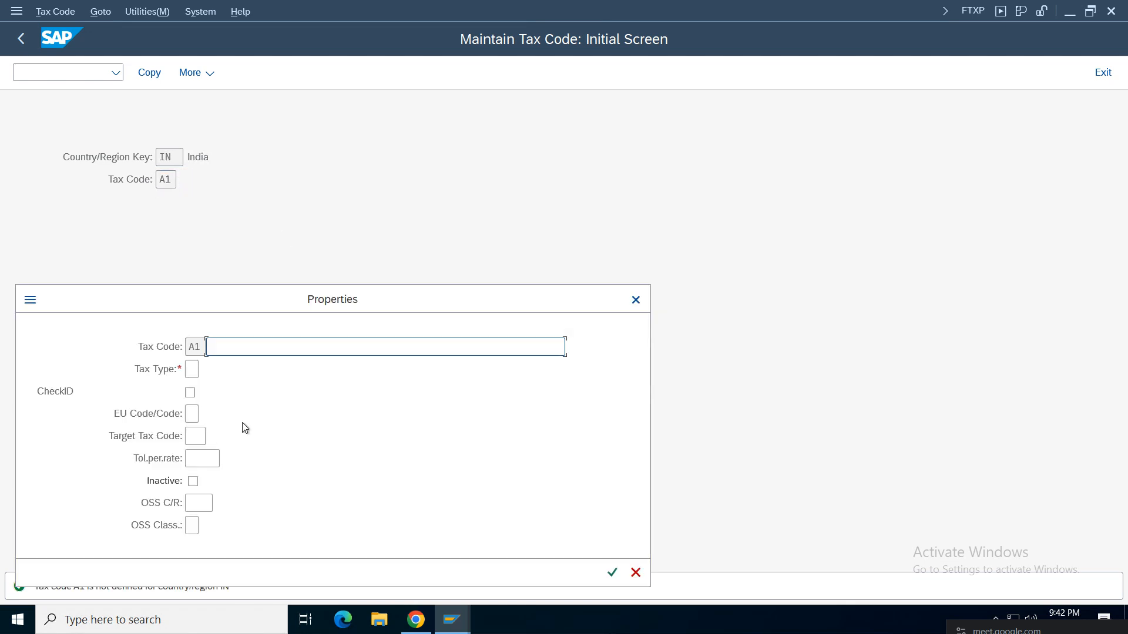
Give tax code A1 the description "IGST 12 % AM01 output tax", adapted from the earlier VZ01 output entry.
click(235, 353)
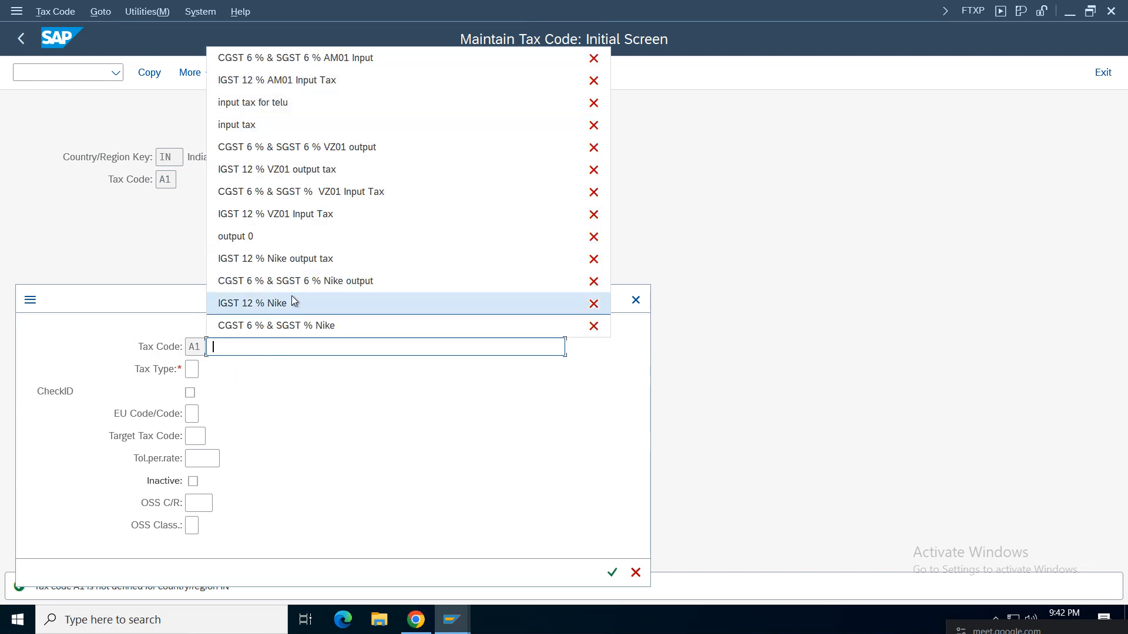
click(276, 169)
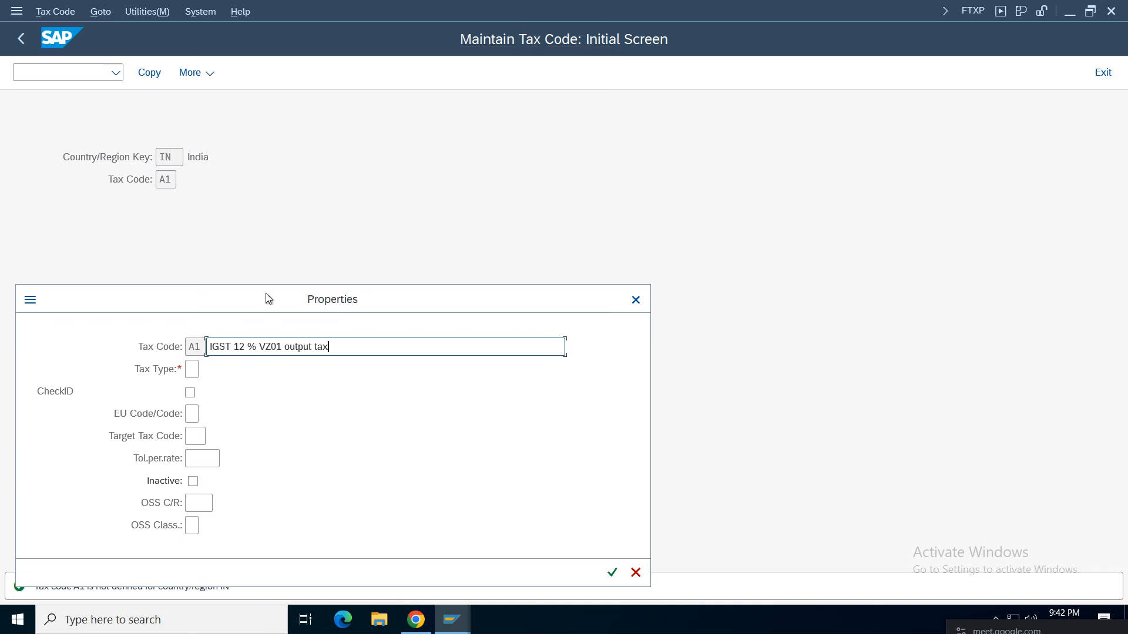
click(286, 349)
key(BackSpace)
key(BackSpace)
key(BackSpace)
key(BackSpace)
key(BackSpace)
text(AM01)
Set the tax type of A1 to A (Output tax), activate CheckID and confirm the properties.
click(194, 371)
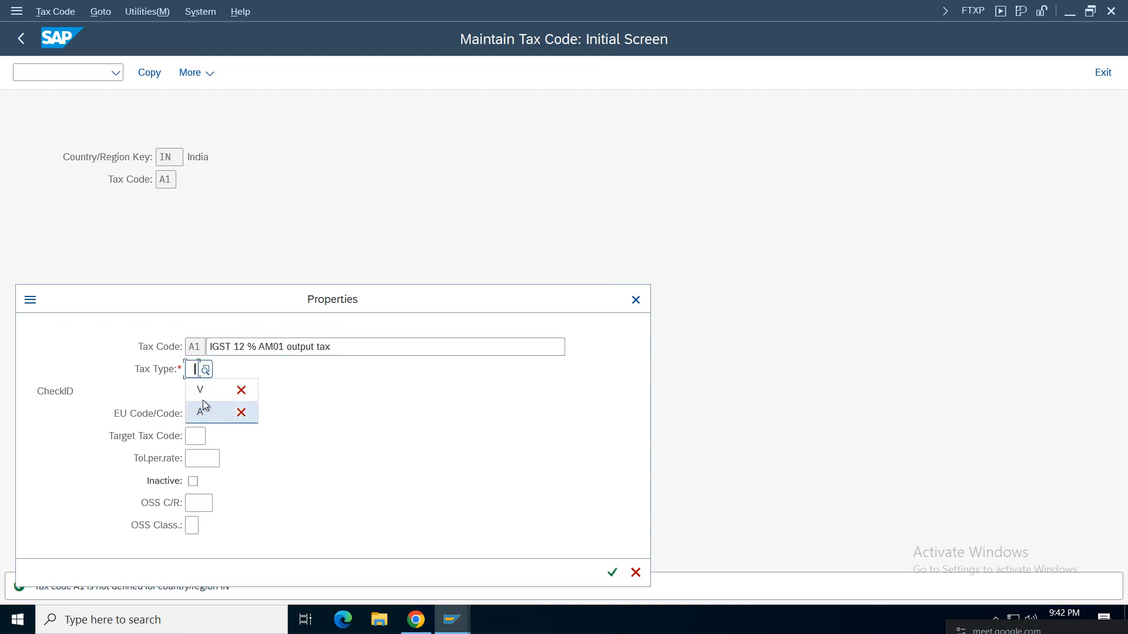
click(93, 395)
key(F4)
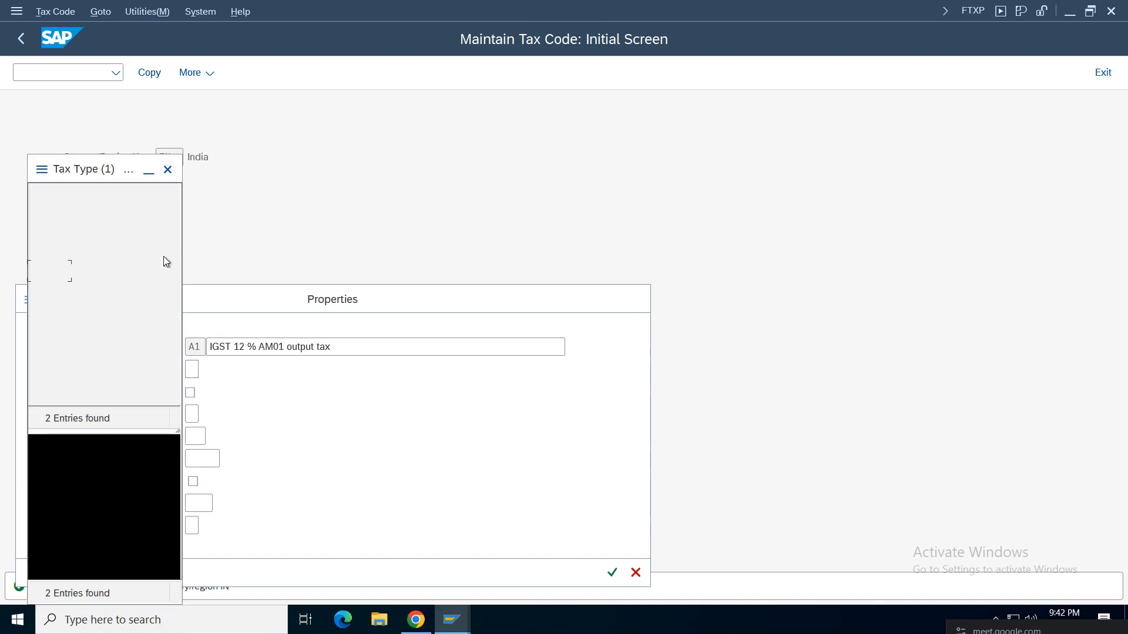
double_click(94, 272)
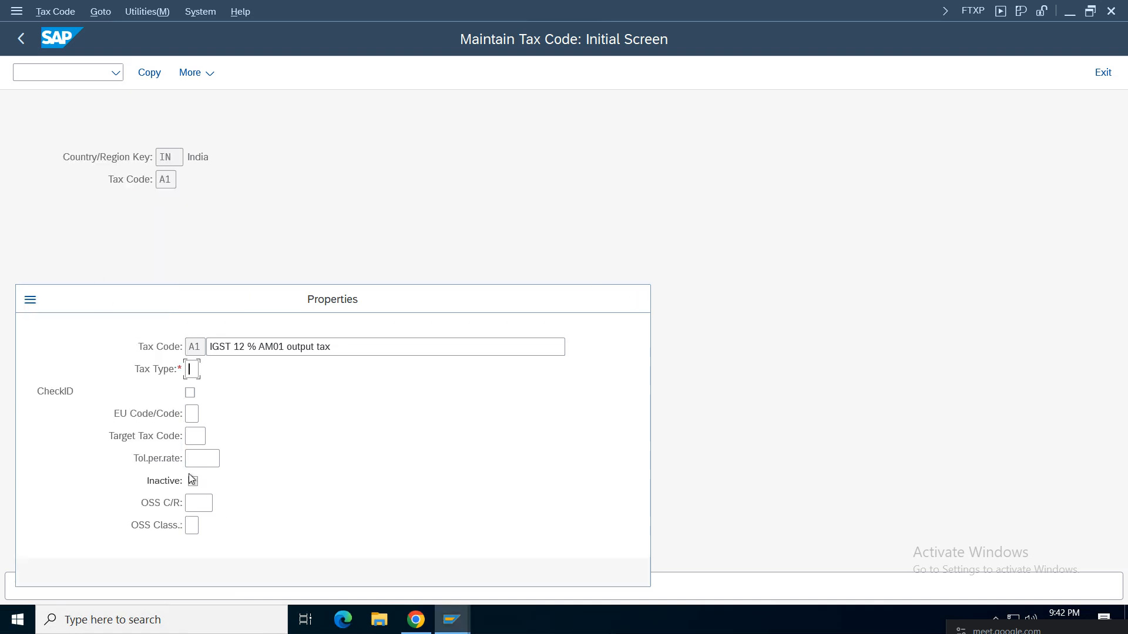
click(190, 392)
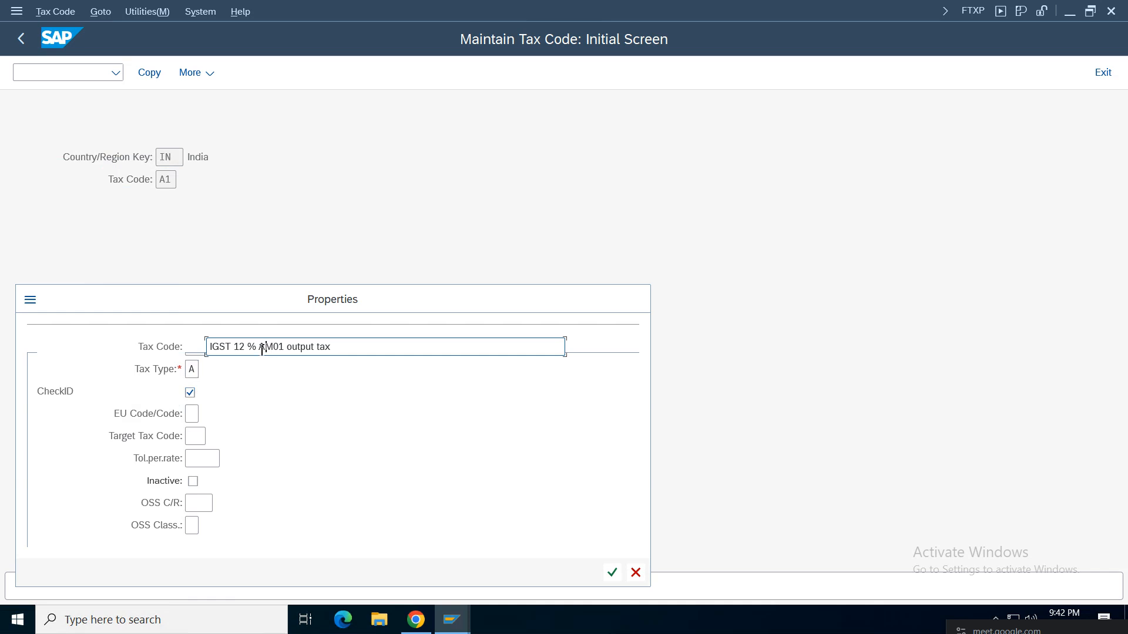
click(611, 572)
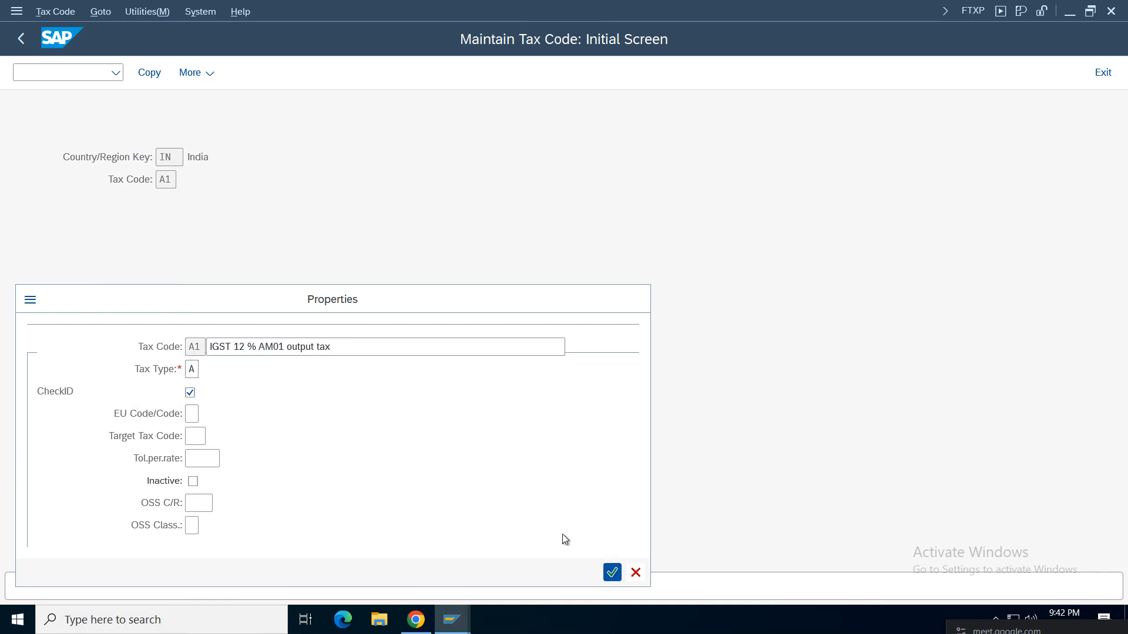
Set the tax percentage rate of the Output Tax IGST AM01 line to 12 and save tax code A1.
drag(376, 136, 228, 137)
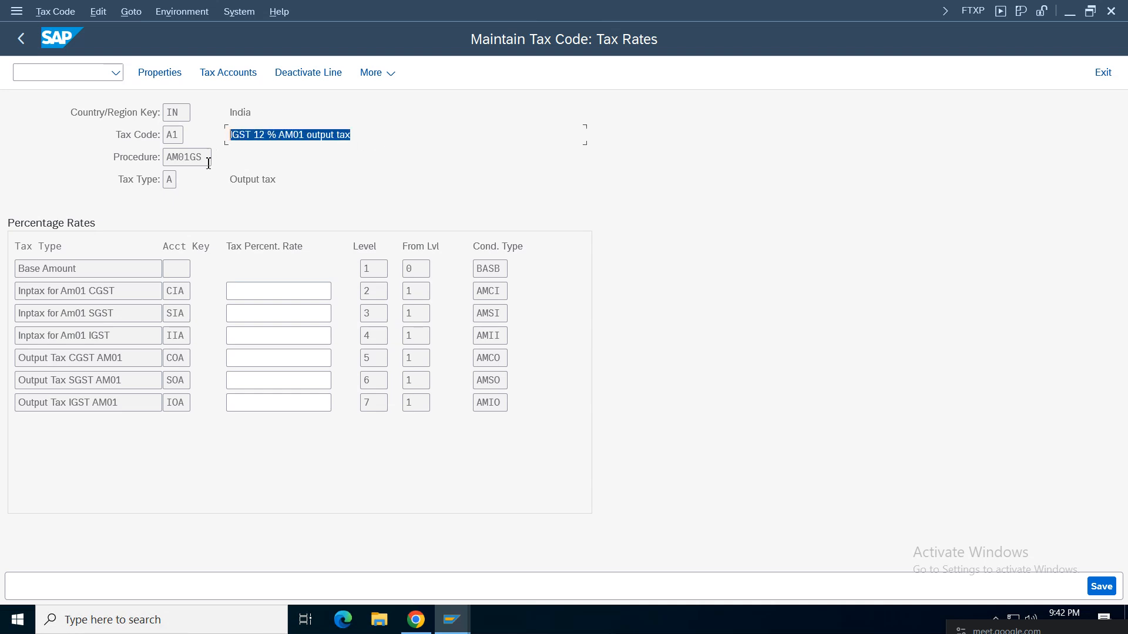
drag(24, 403, 120, 405)
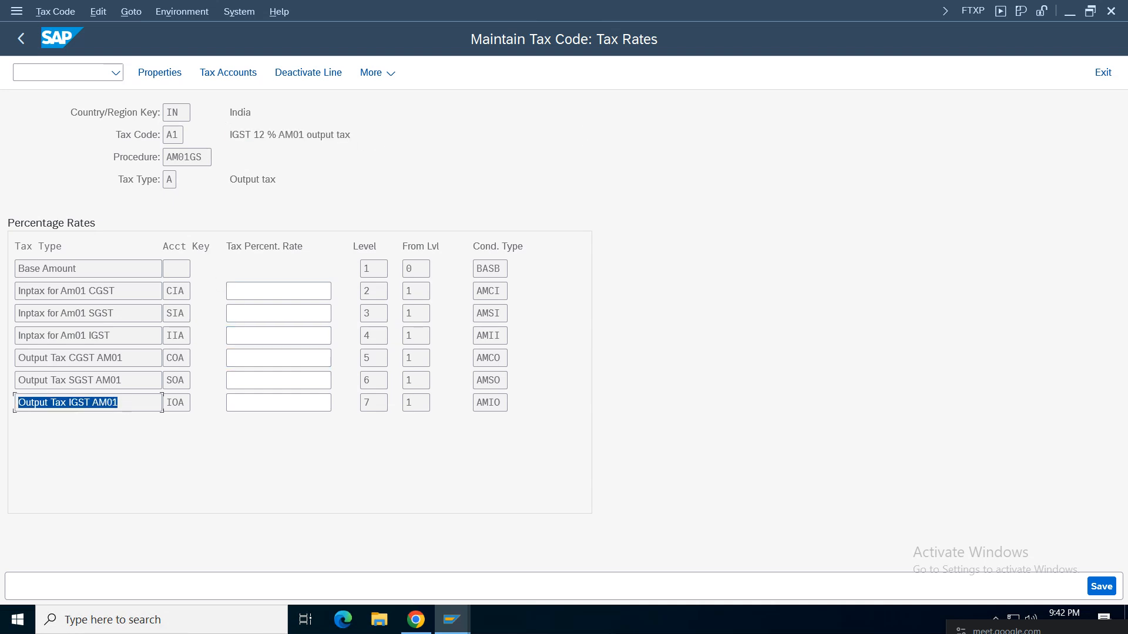
click(262, 403)
text(12)
key(Return)
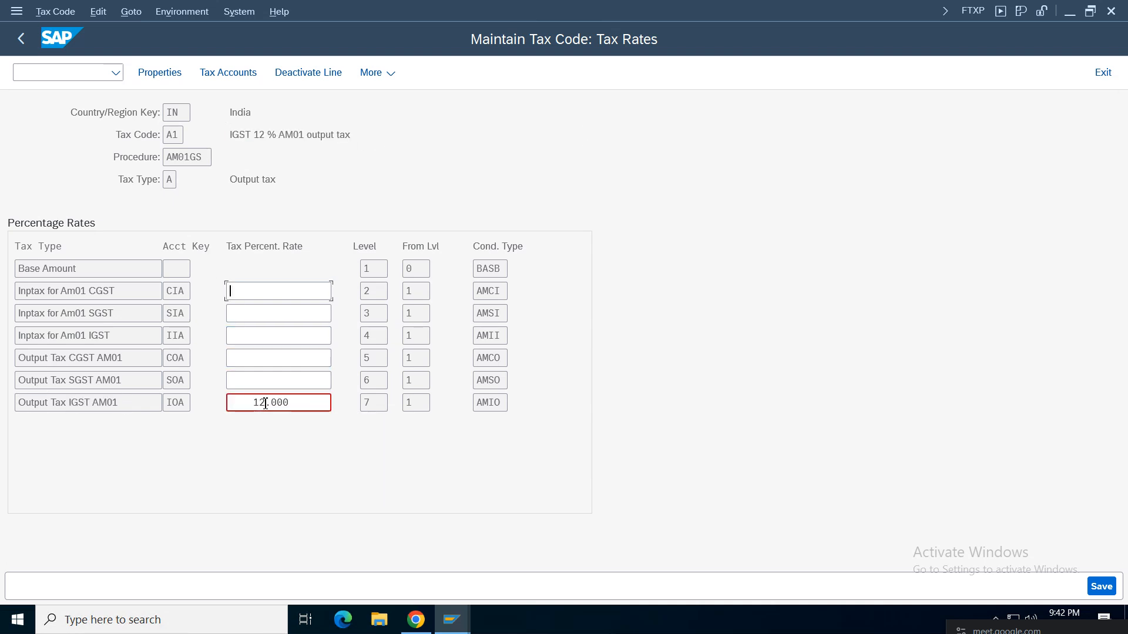
key(ctrl+s)
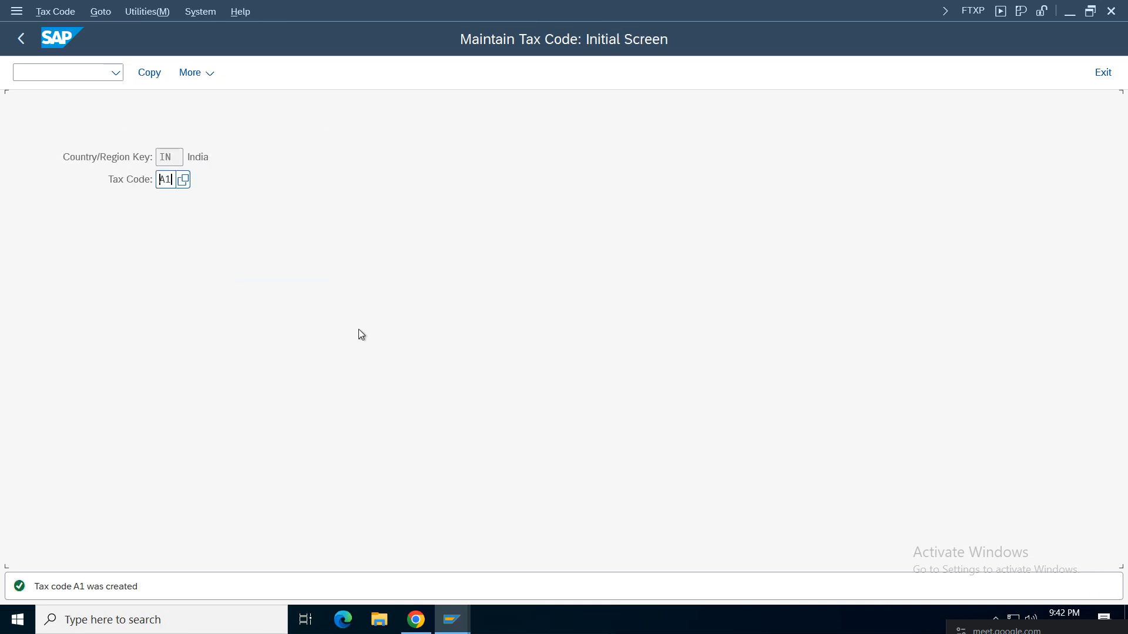
Start a new tax code A2 for India and open its properties.
double_click(165, 180)
text(A2)
key(Return)
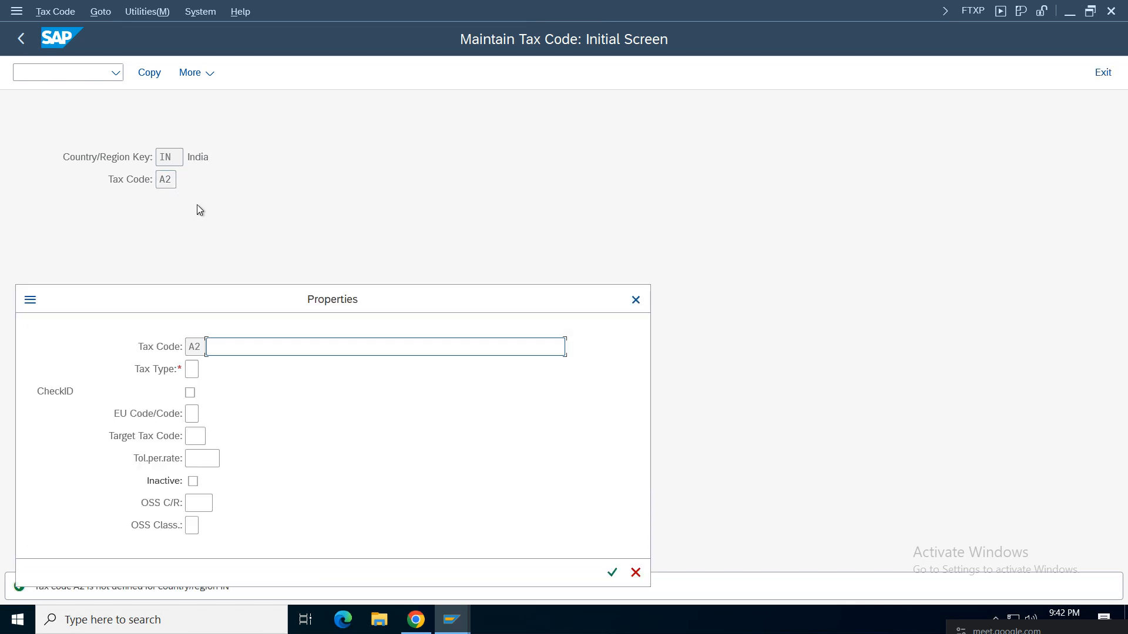
Give tax code A2 the description "CGST 6 % & SGST 6 % AM01 output", adapted from the earlier Nike output entry.
click(244, 347)
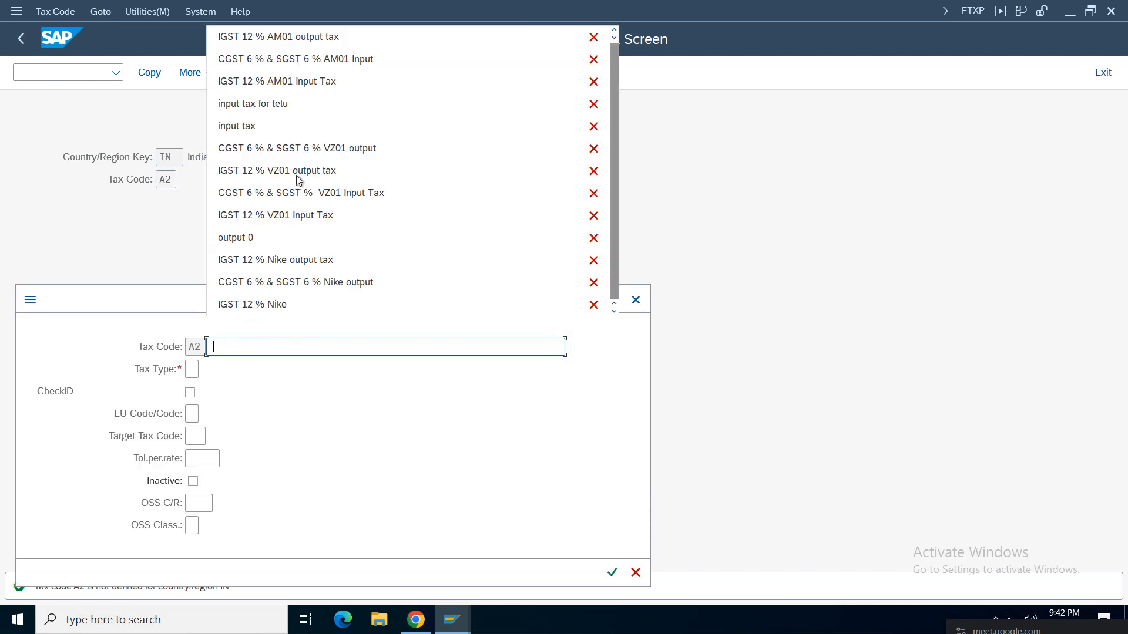
click(291, 282)
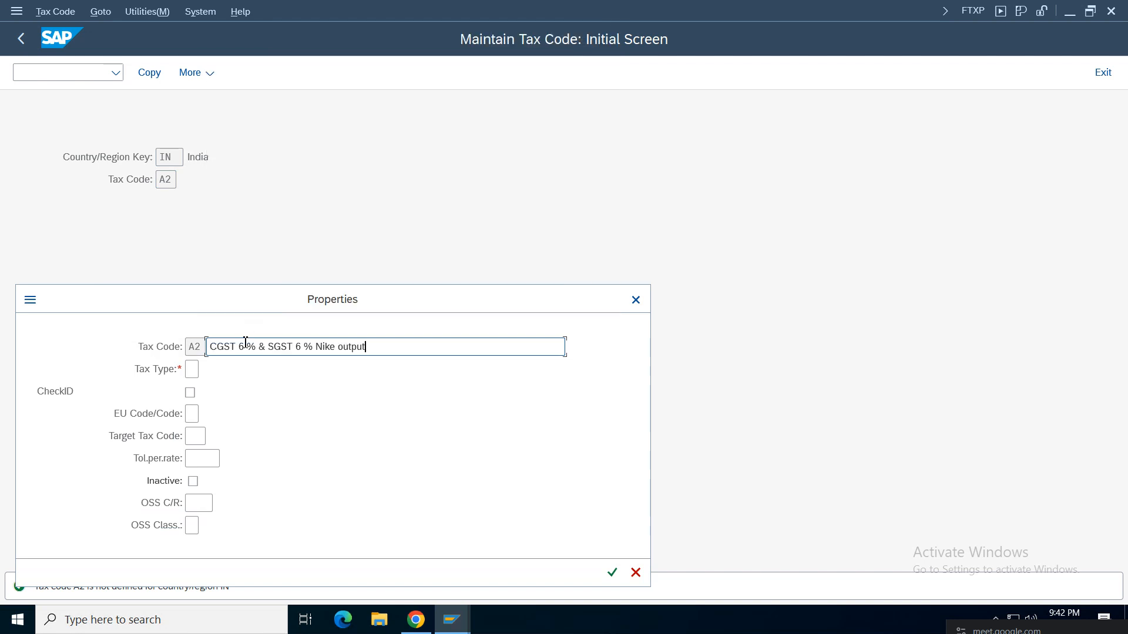
click(335, 347)
key(BackSpace)
key(BackSpace)
key(BackSpace)
key(BackSpace)
text(AM01)
Set the tax type of A2 to A (Output tax), activate CheckID and confirm the properties.
click(192, 369)
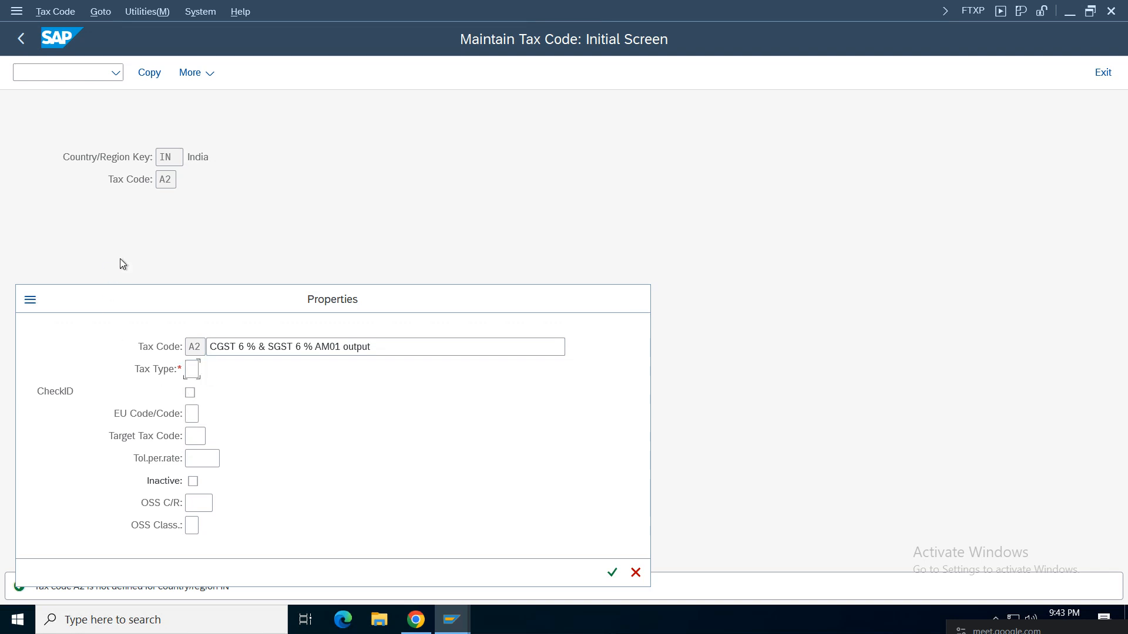
key(F4)
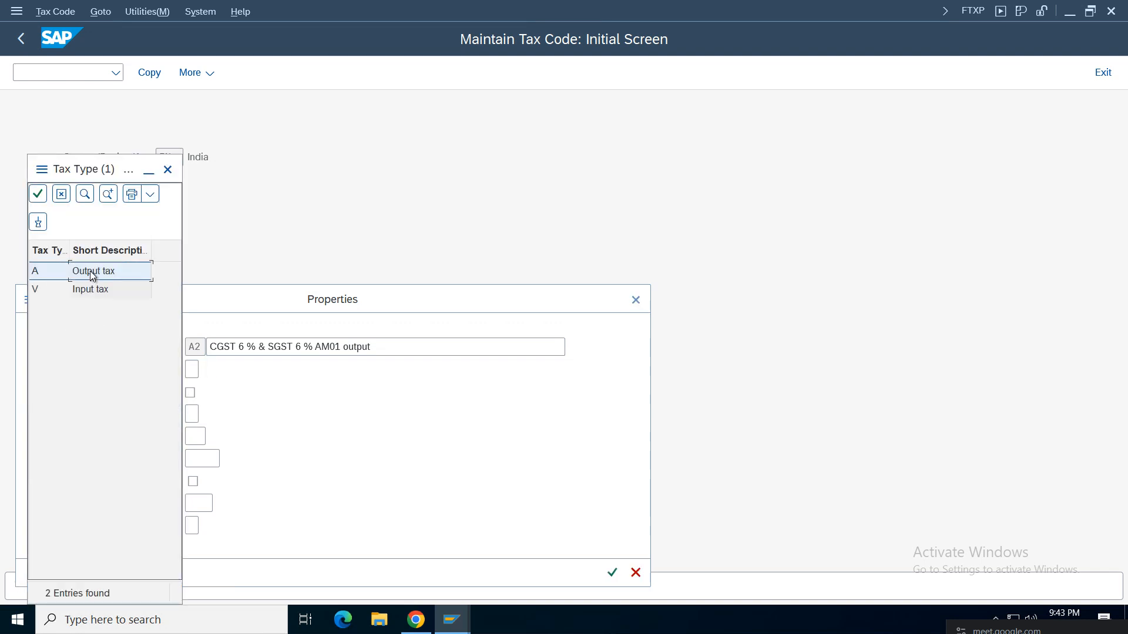
double_click(93, 272)
click(191, 392)
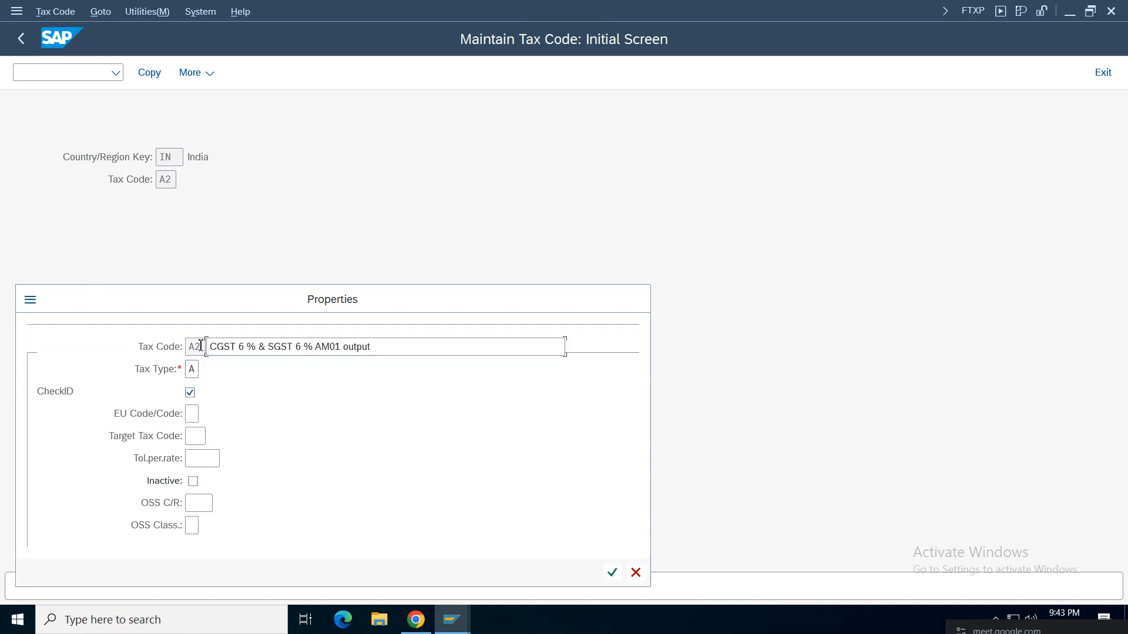
click(612, 572)
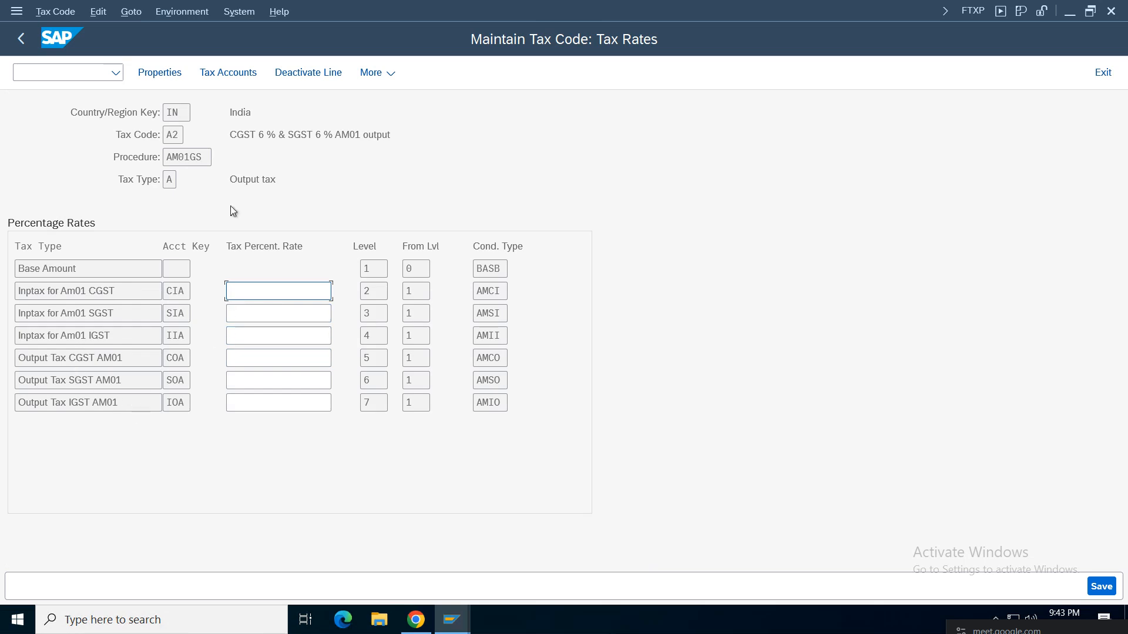
Set the tax percentage rates of the Output Tax CGST AM01 and SGST AM01 lines to 6 each and save tax code A2.
click(309, 132)
click(268, 135)
click(238, 358)
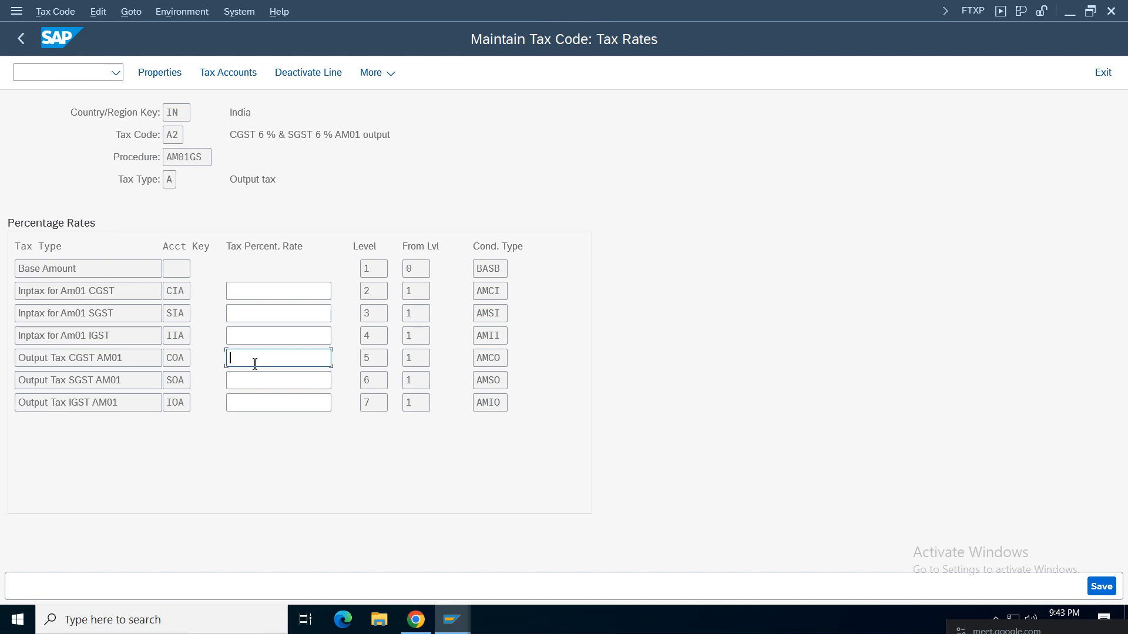
text(6)
click(264, 380)
text(6)
key(Return)
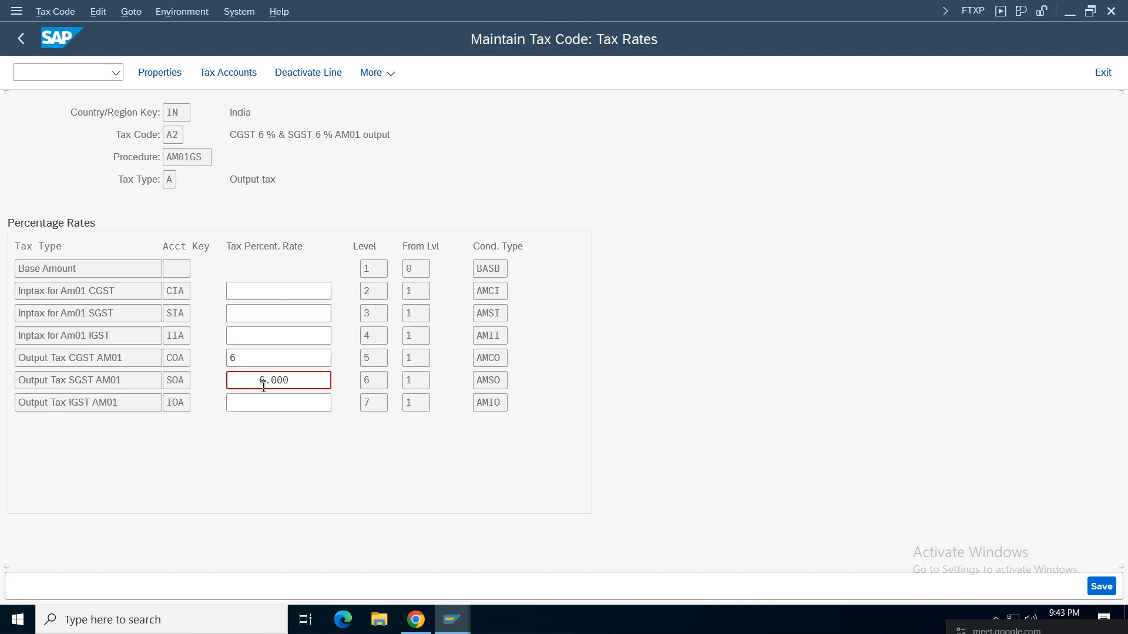
click(1094, 586)
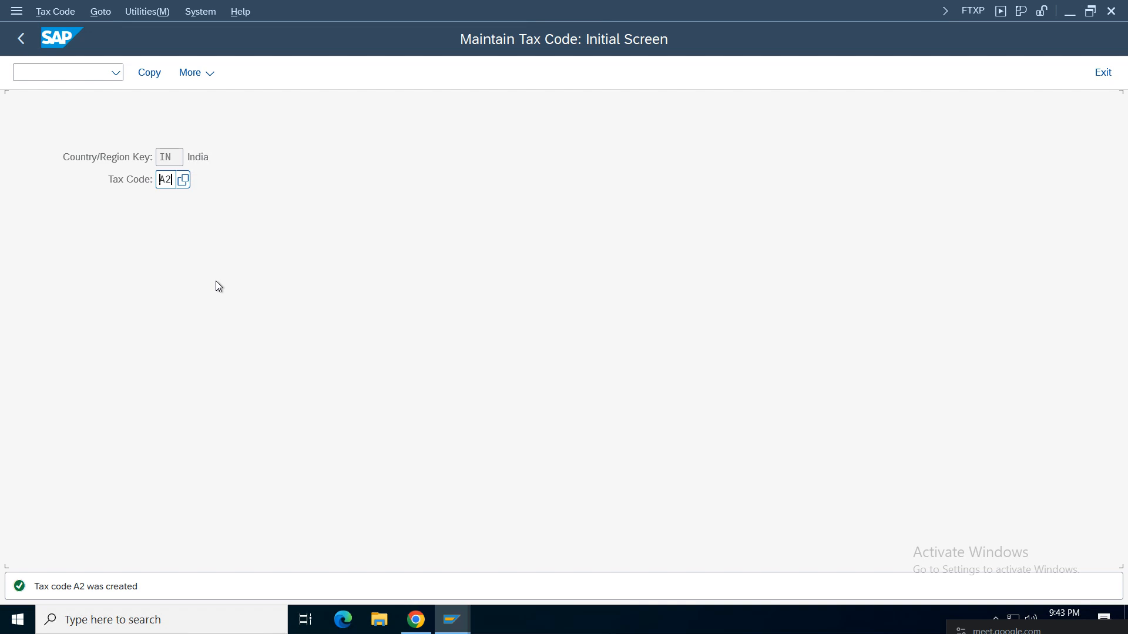
Leave tax code maintenance and reopen Define Tax Codes for Sales and Purchases for country IN.
key(BackSpace)
key(BackSpace)
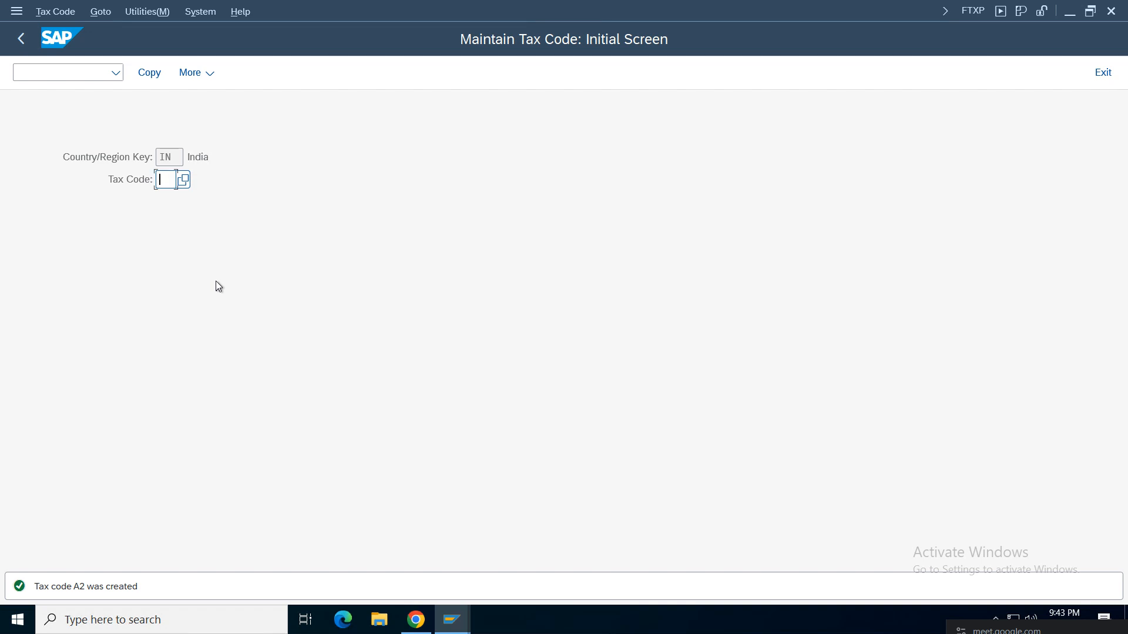
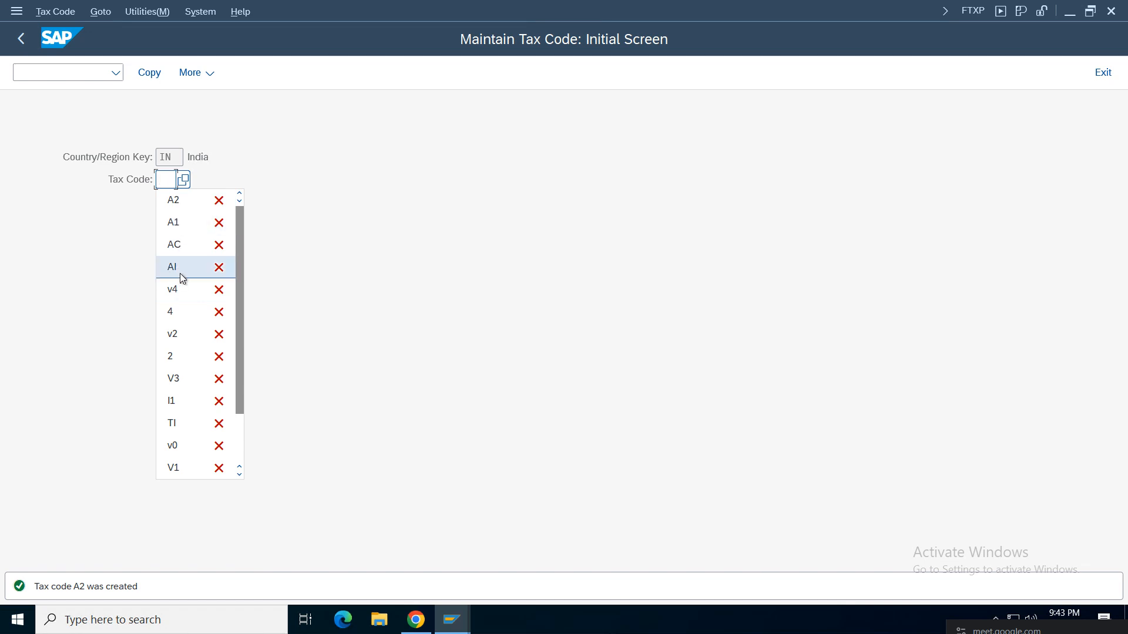
click(479, 221)
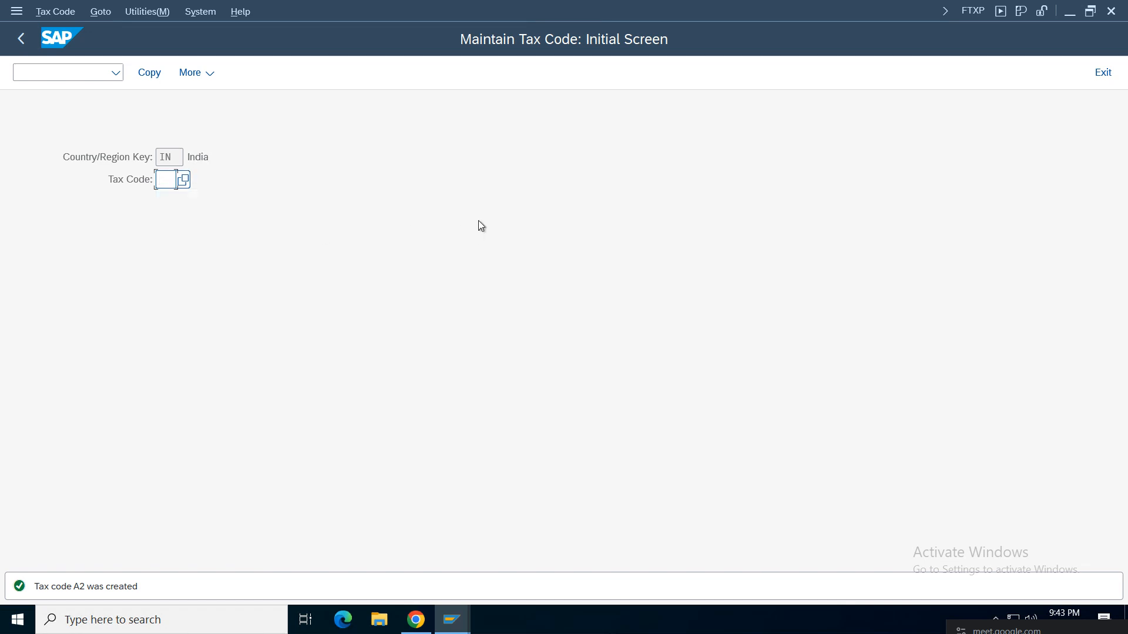
click(21, 39)
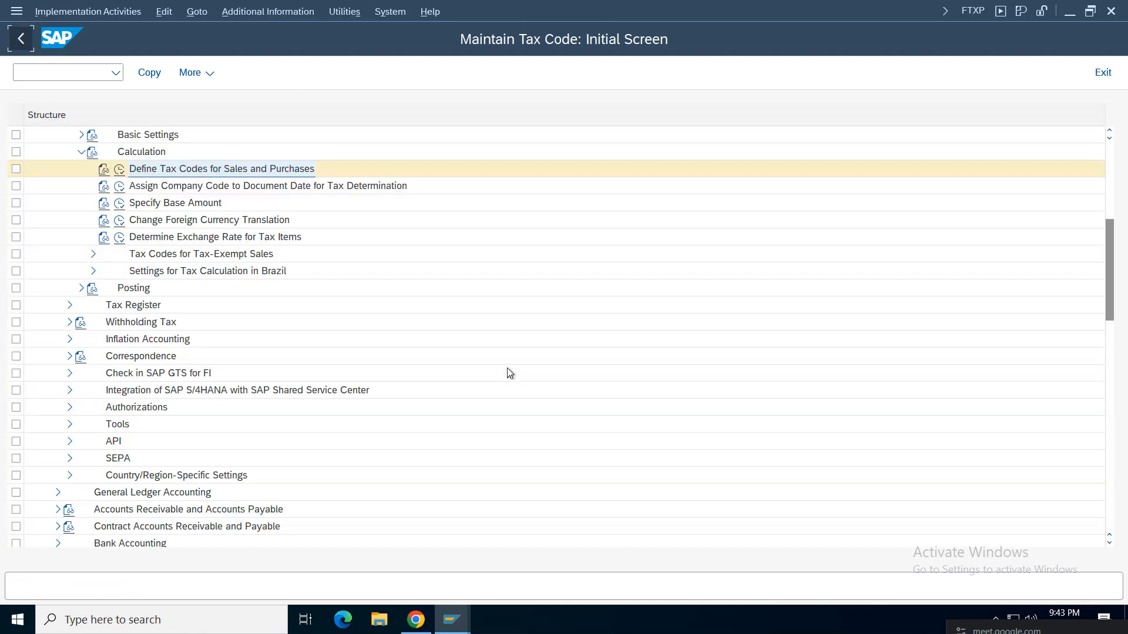
click(119, 171)
click(215, 259)
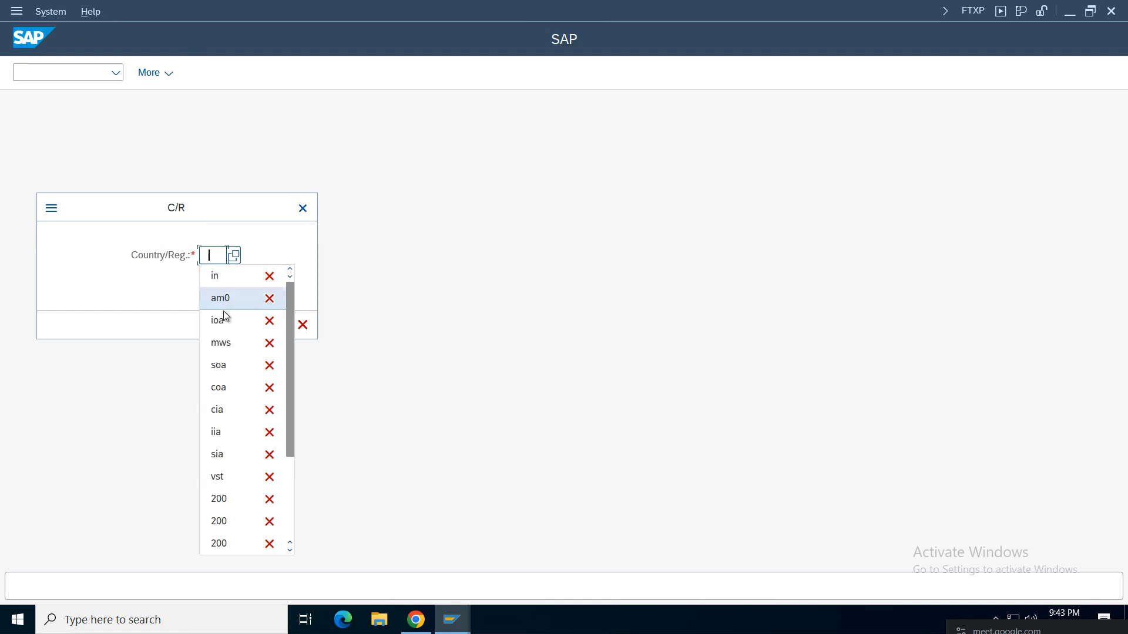
click(221, 276)
click(285, 325)
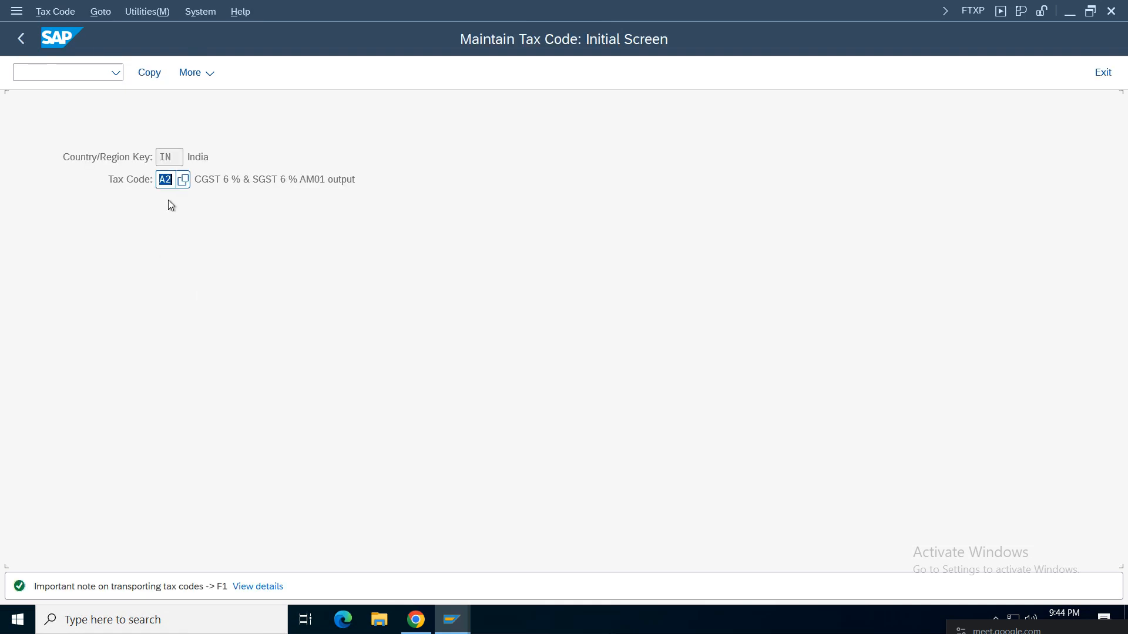
Display the tax rates of tax code AI to review them, and return to the initial screen.
key(BackSpace)
text(AI)
key(Return)
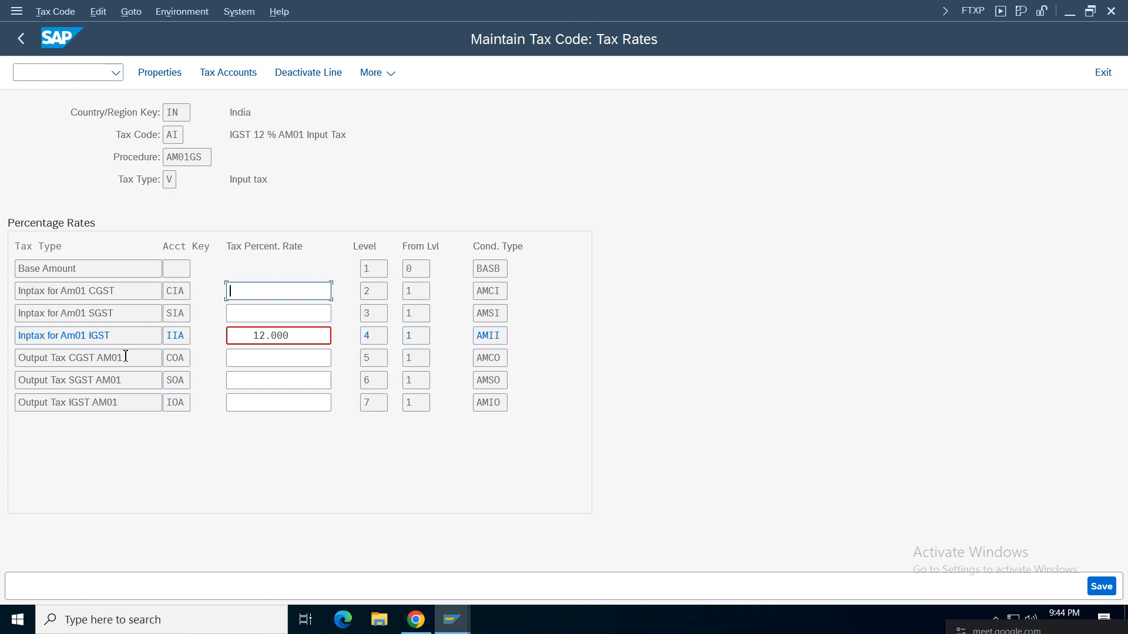
click(21, 38)
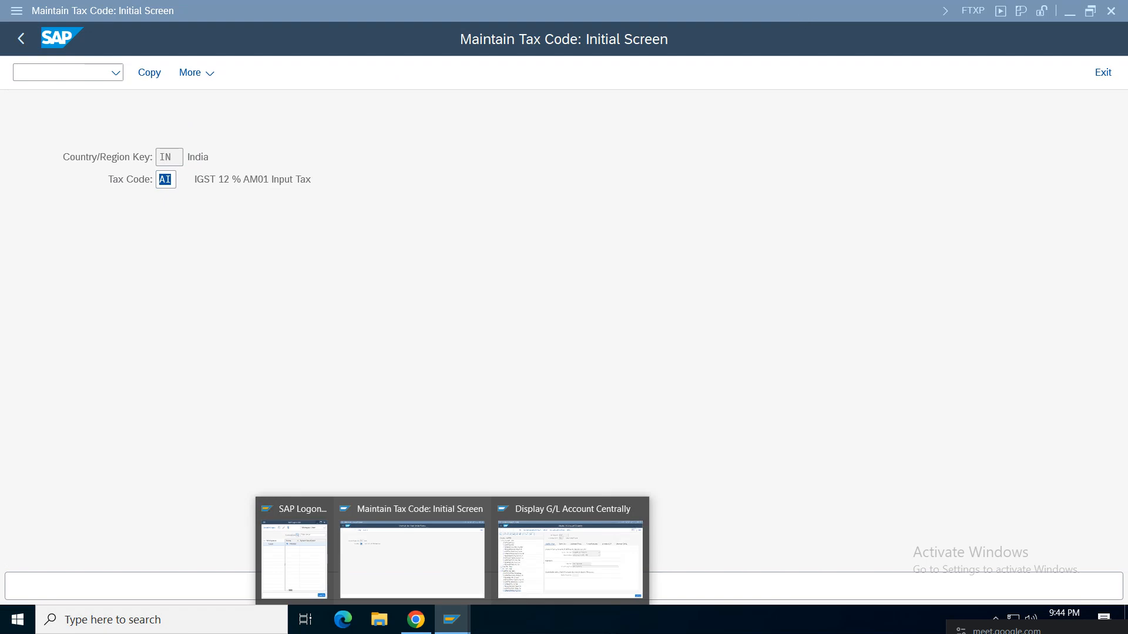
Switch to the configuration notes in Google Sheets, check the vendor and customer invoice posting rows after Tax Codes, and return to SAP.
click(710, 11)
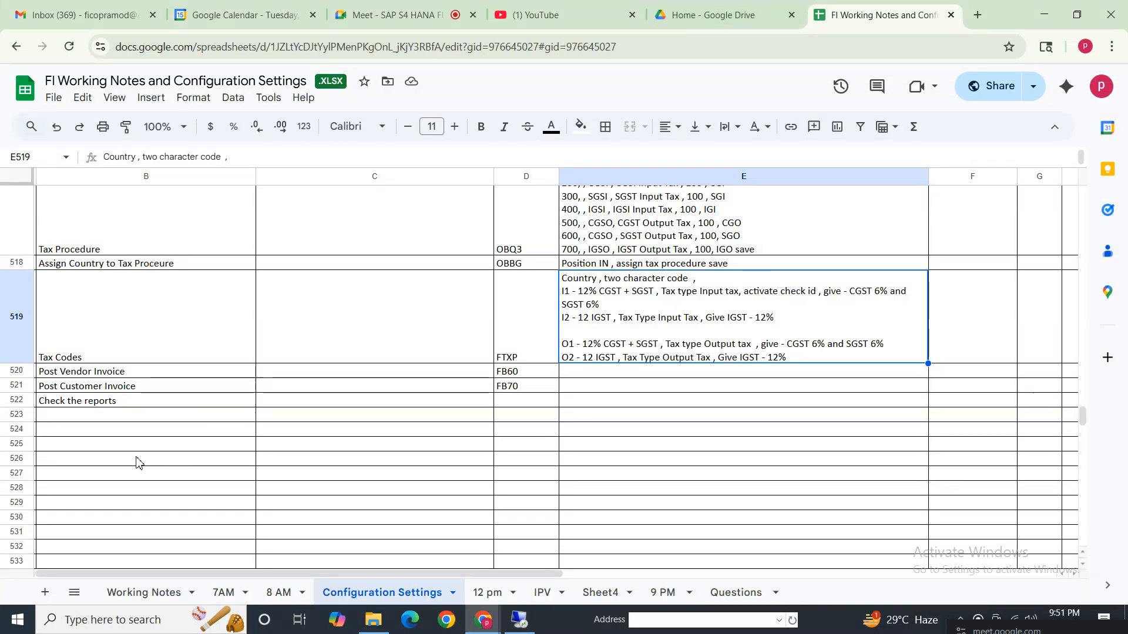
click(113, 400)
drag(94, 371, 97, 388)
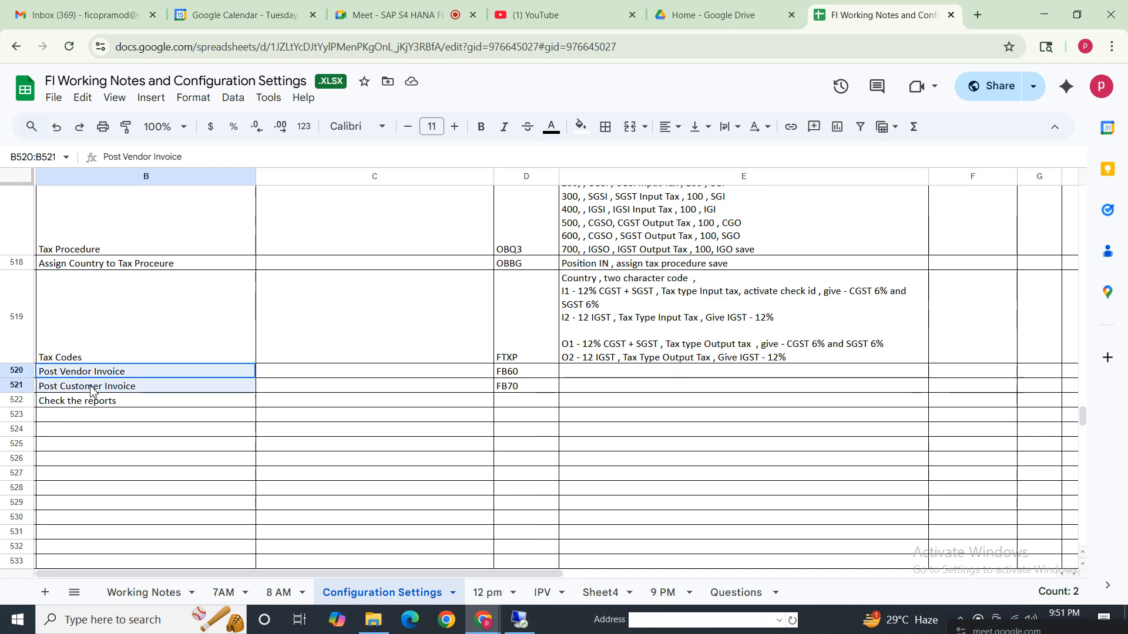
click(519, 620)
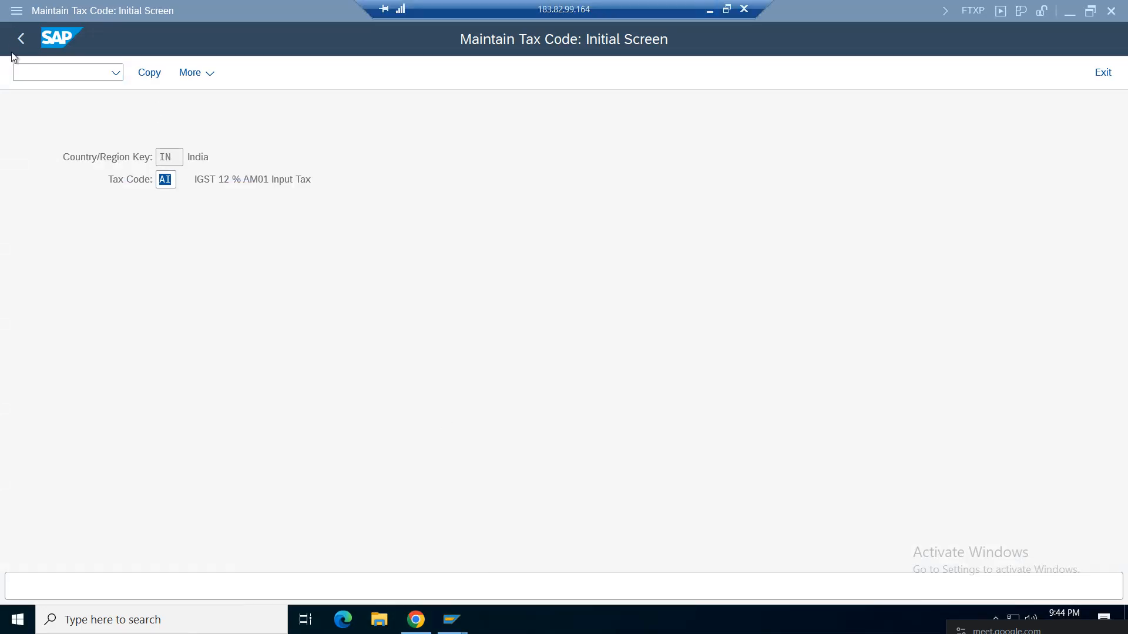
Exit tax code maintenance and the IMG to SAP Easy Access and start transaction FB60.
key(F3)
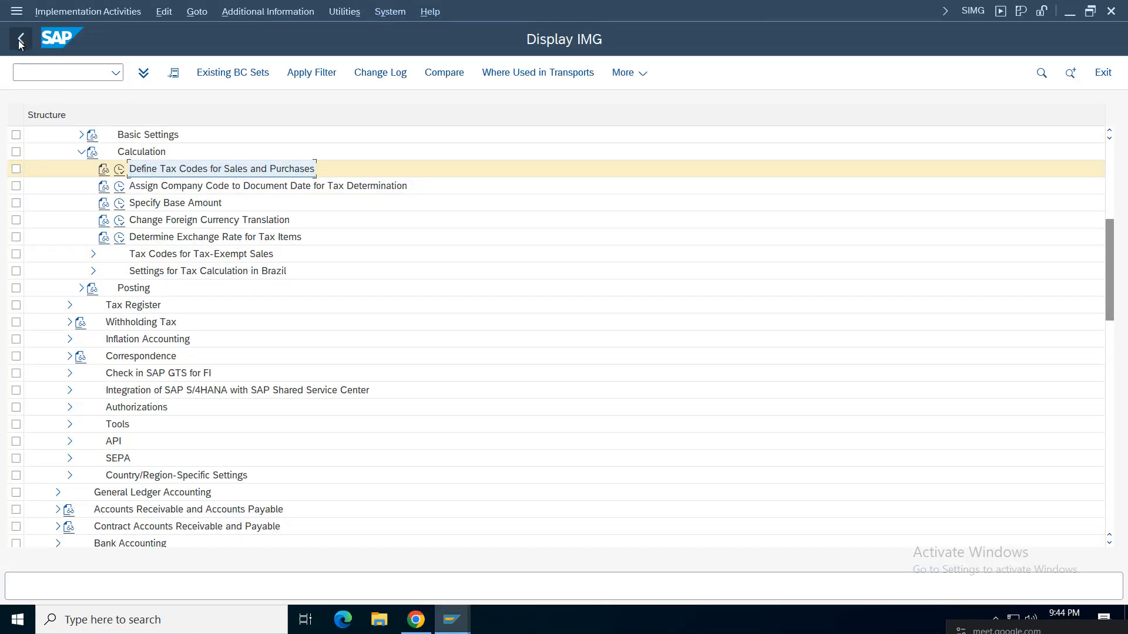
key(F3)
key(F3)
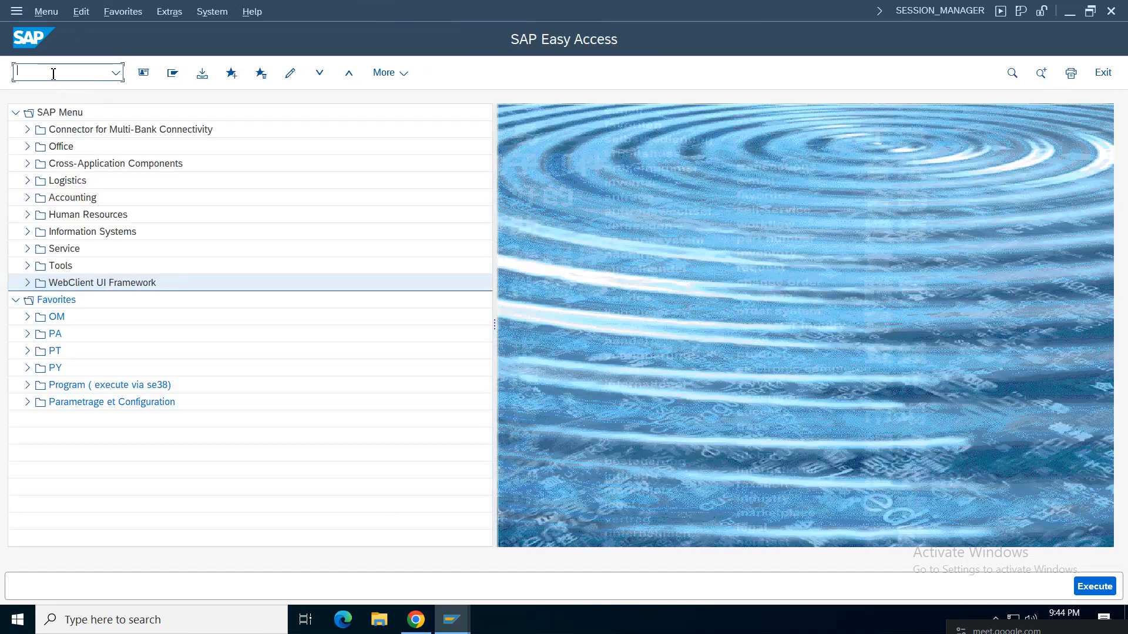
text(fb60)
key(Return)
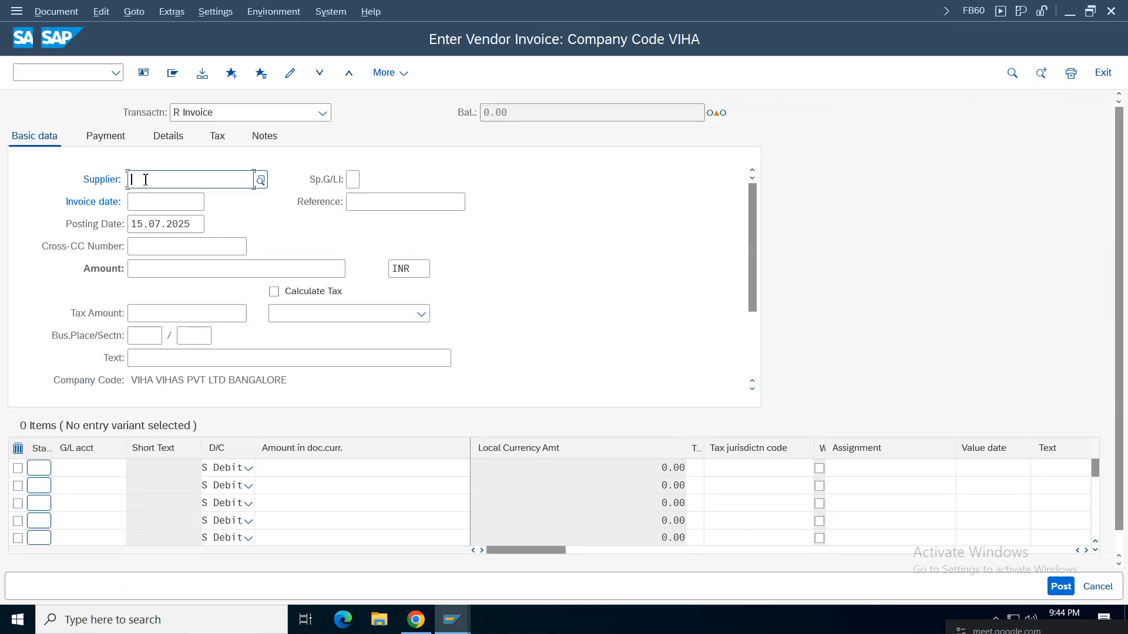
Change the company code of the vendor invoice to AM01.
click(248, 182)
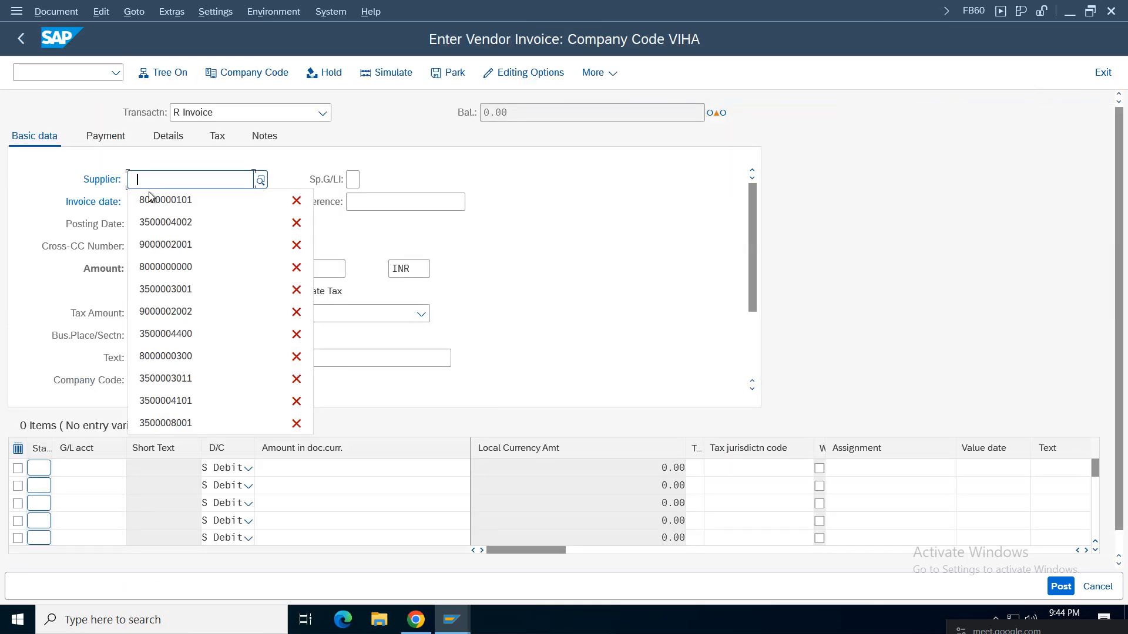
click(255, 74)
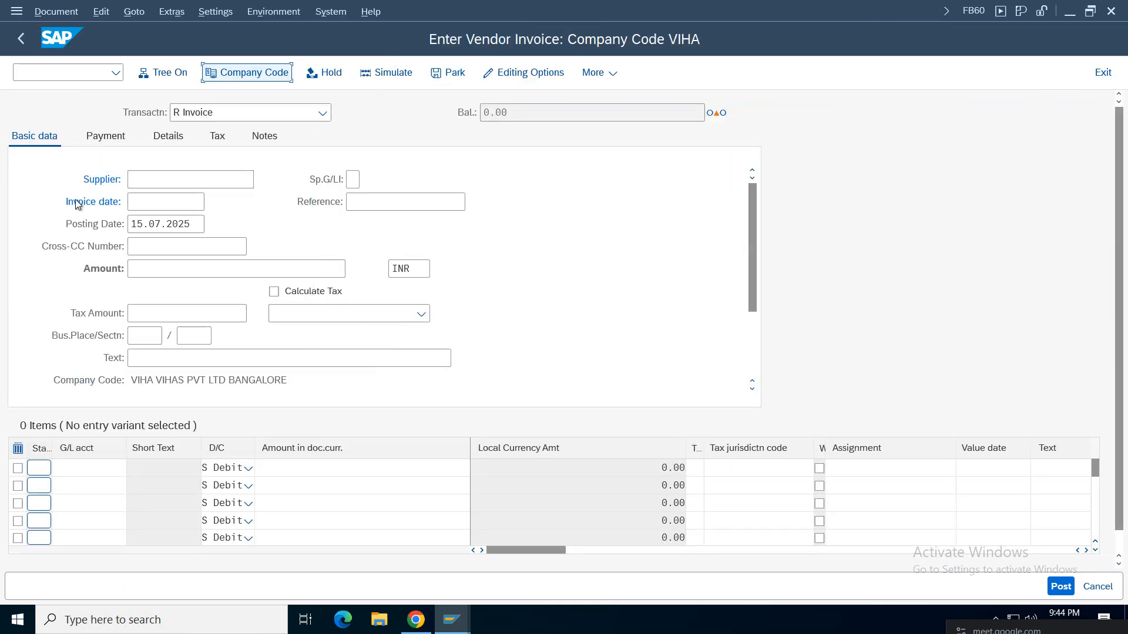
text(viha)
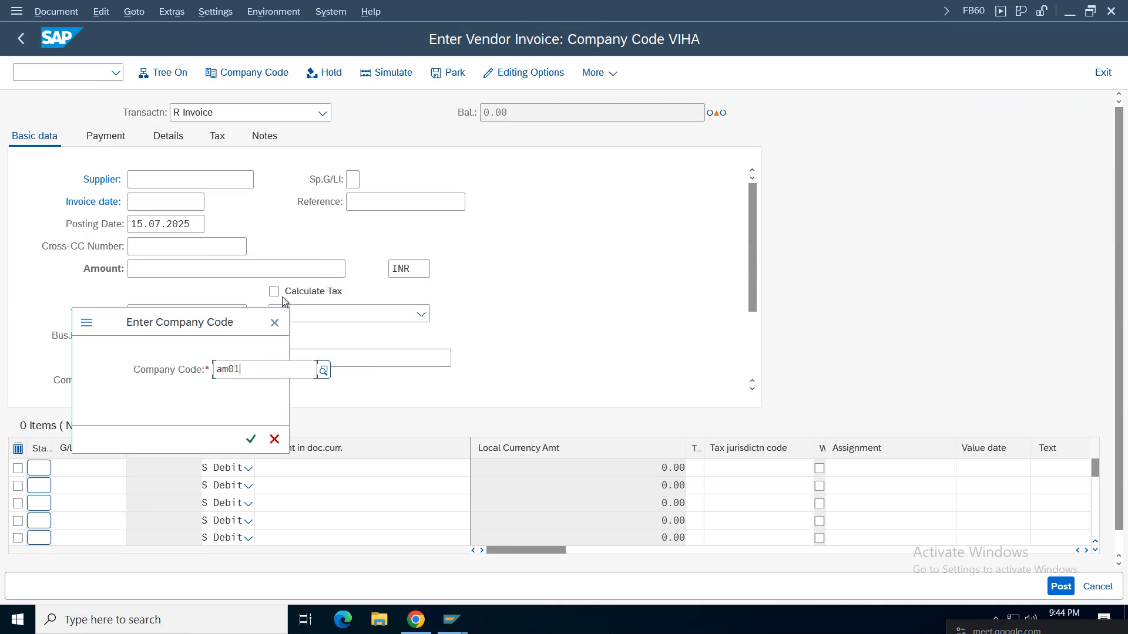
key(Return)
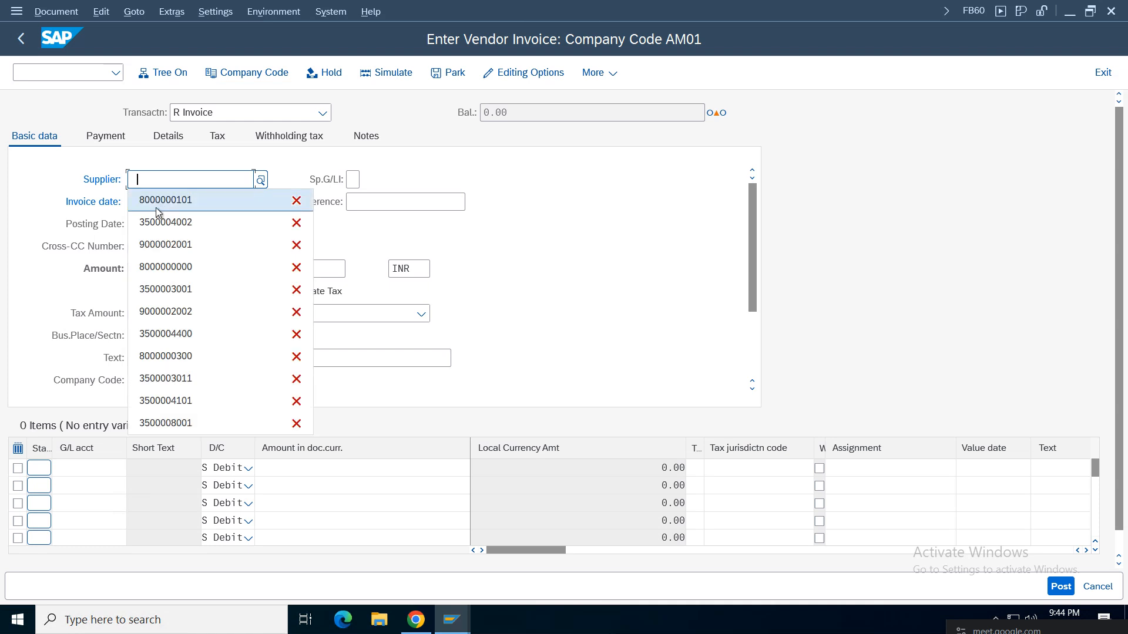
Search suppliers by country/region and company code for AM01, and choose BLUEDART SERVICES as the invoice's supplier.
click(110, 297)
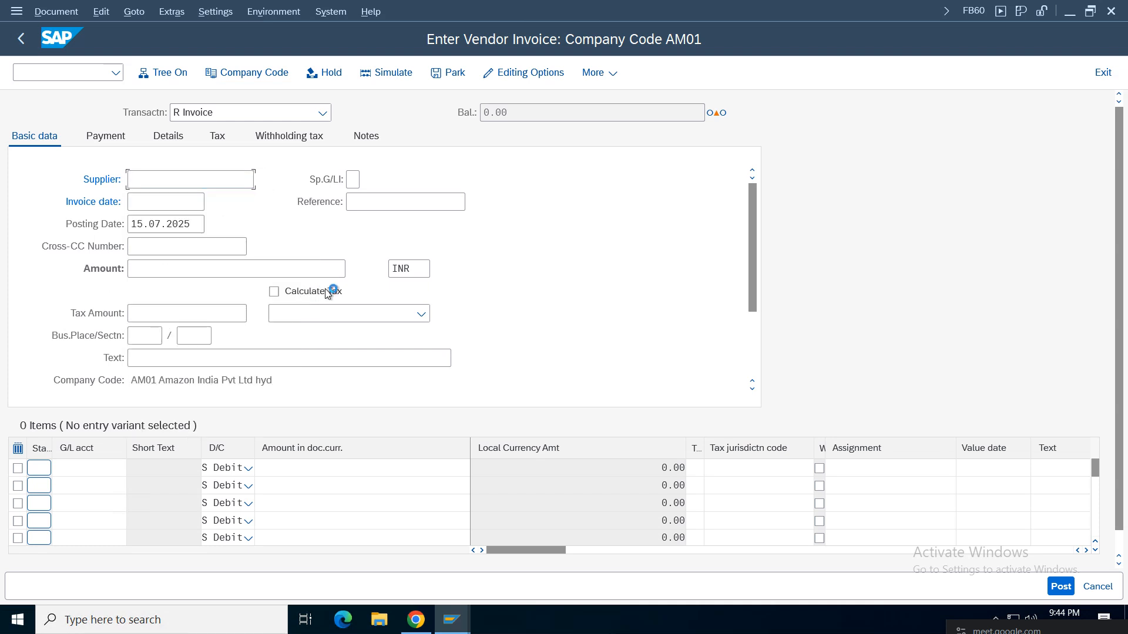
key(F4)
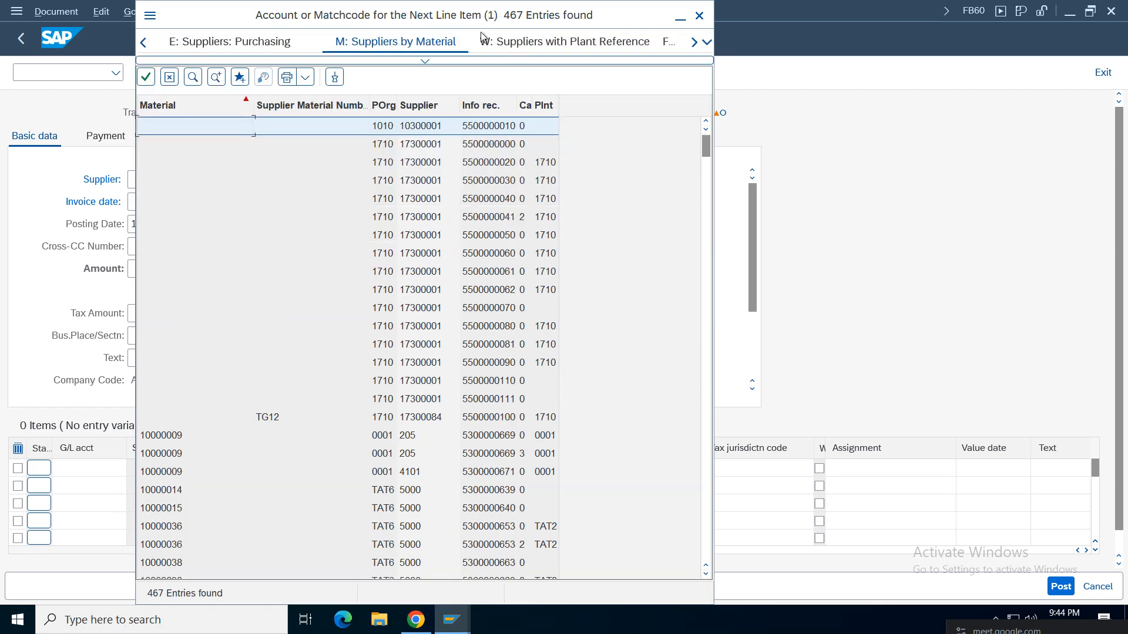
click(409, 64)
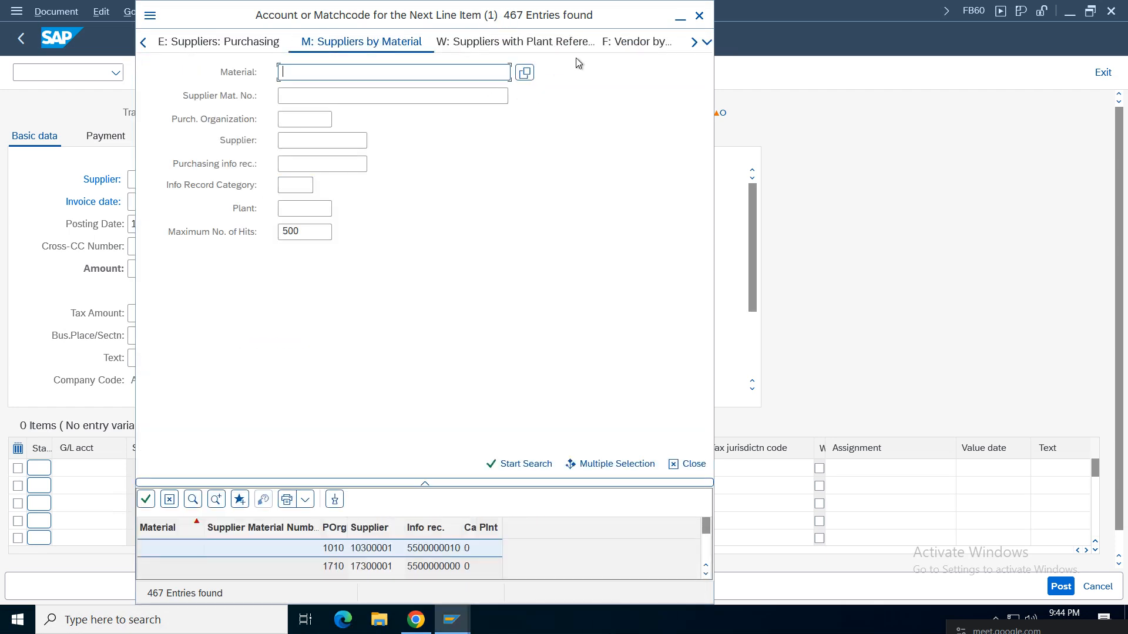
click(706, 42)
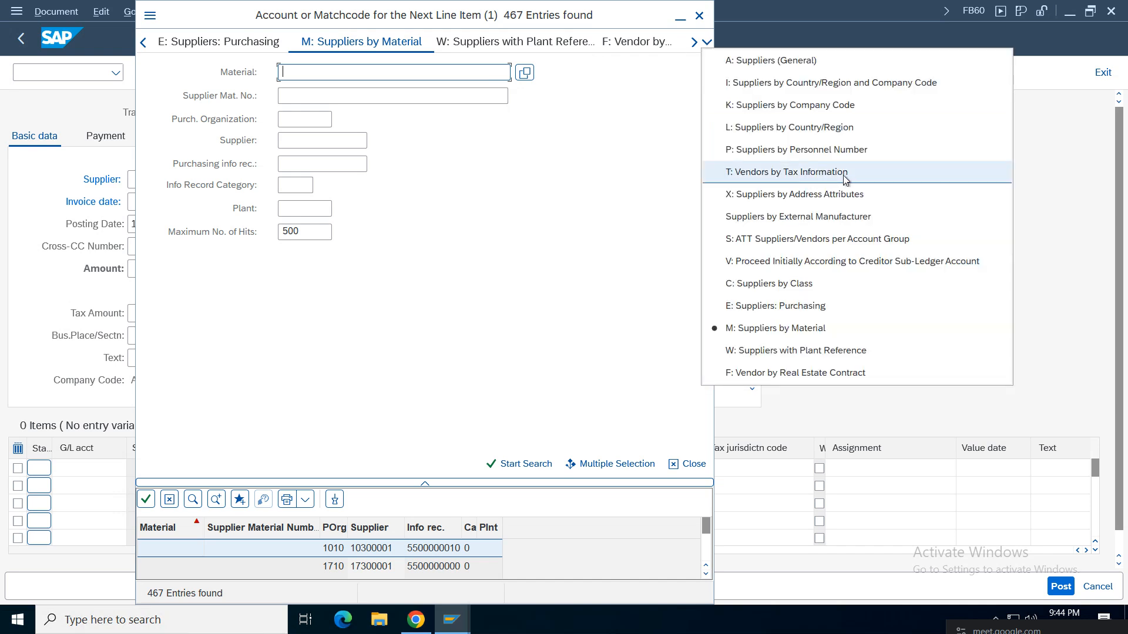
click(829, 82)
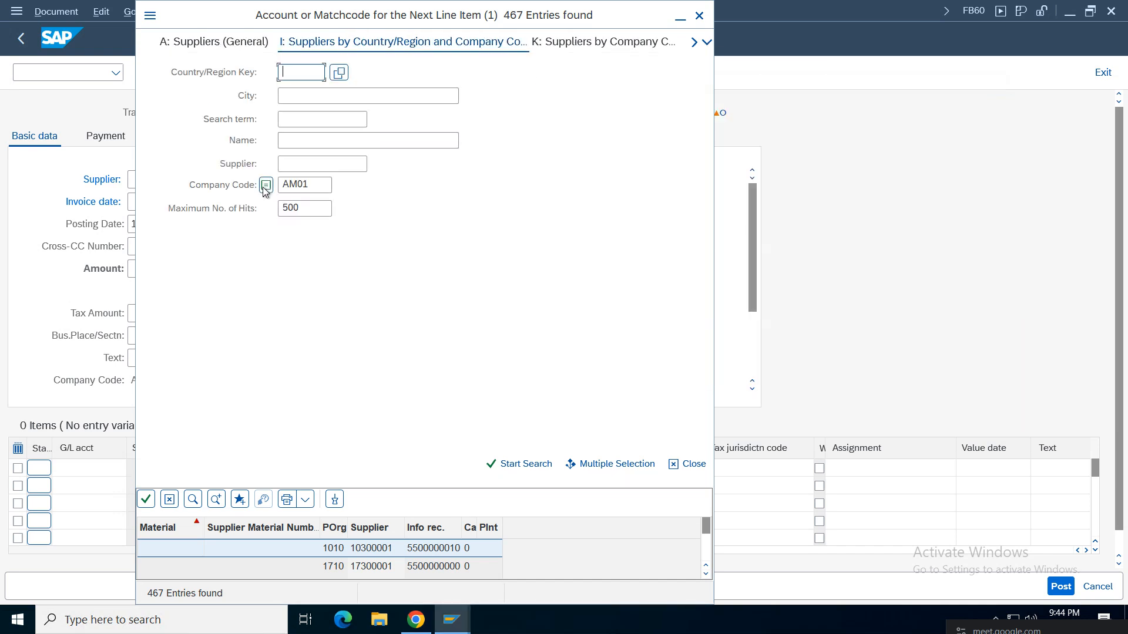
click(317, 187)
click(520, 464)
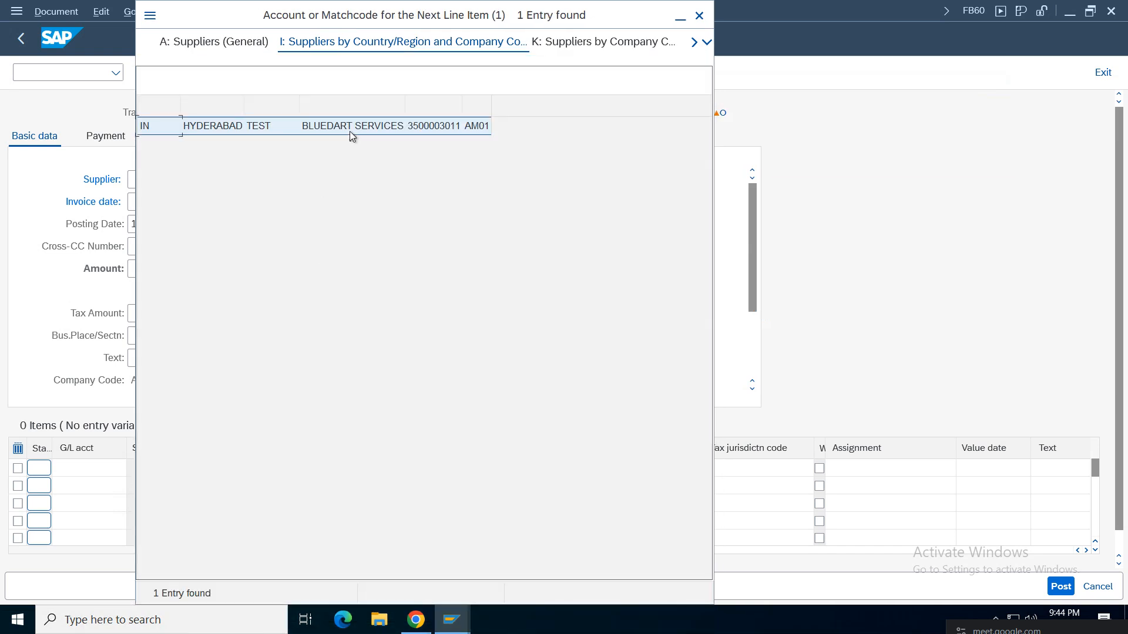
double_click(348, 126)
click(154, 202)
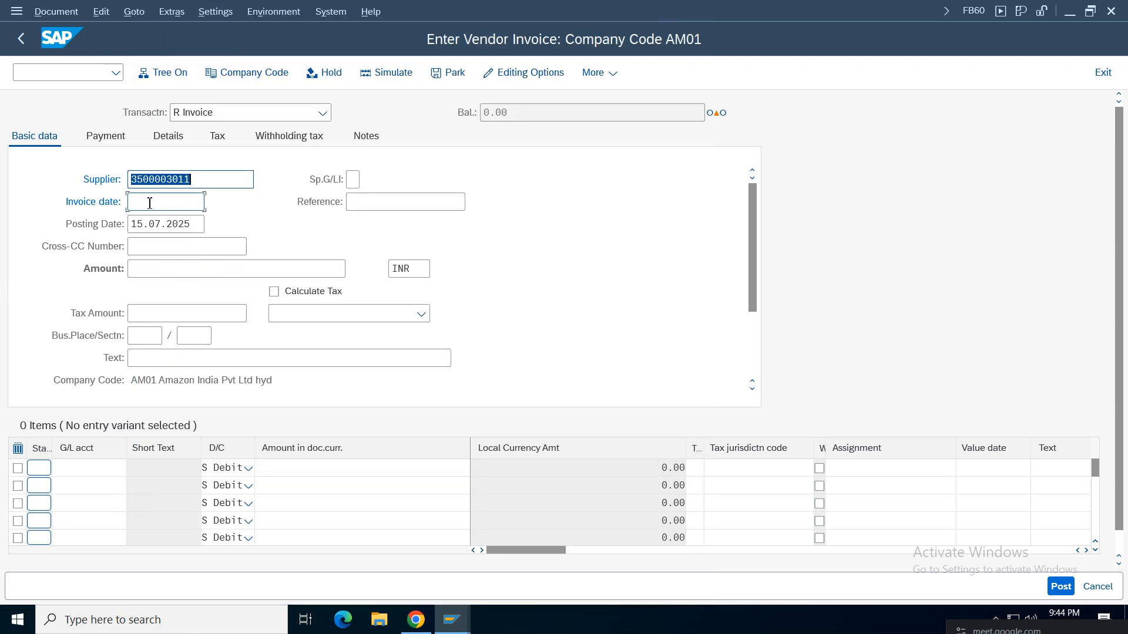
Set the vendor invoice's date to 15.07.2025 and enter GST Input as its reference.
key(F4)
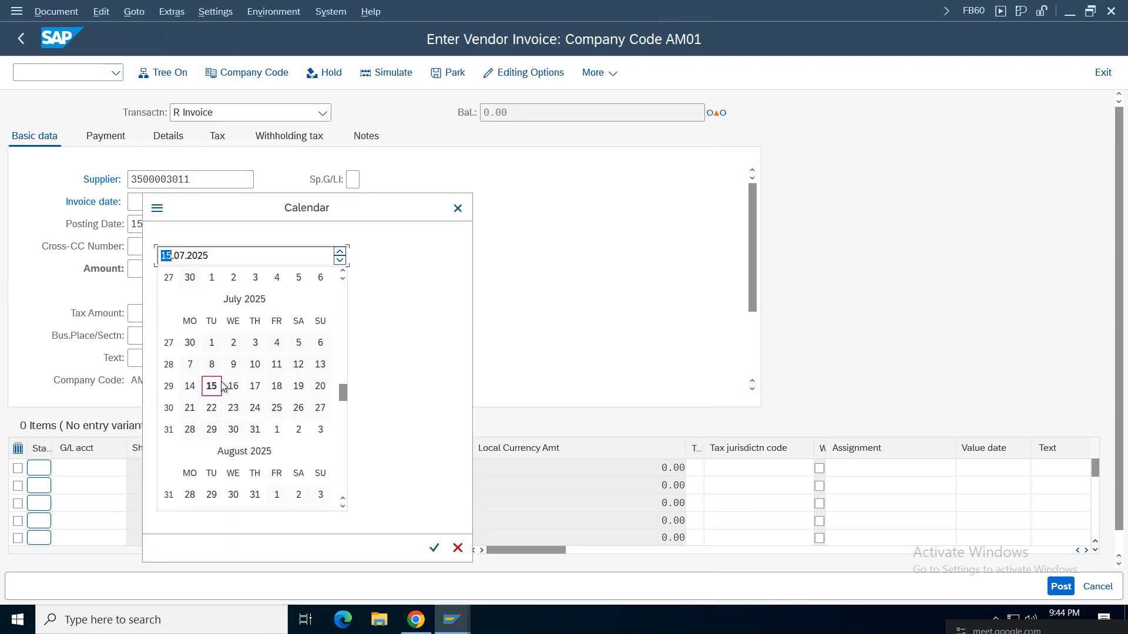
double_click(171, 350)
click(388, 203)
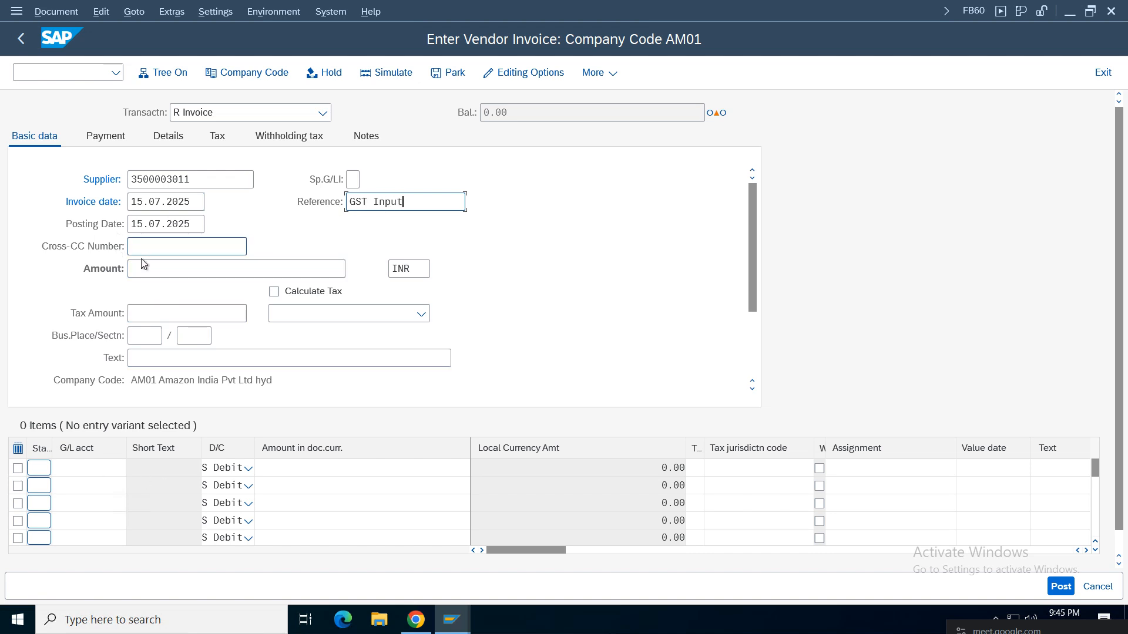
Look up the G/L accounts and assign 3000 Rent Expenses to the first line item.
click(83, 469)
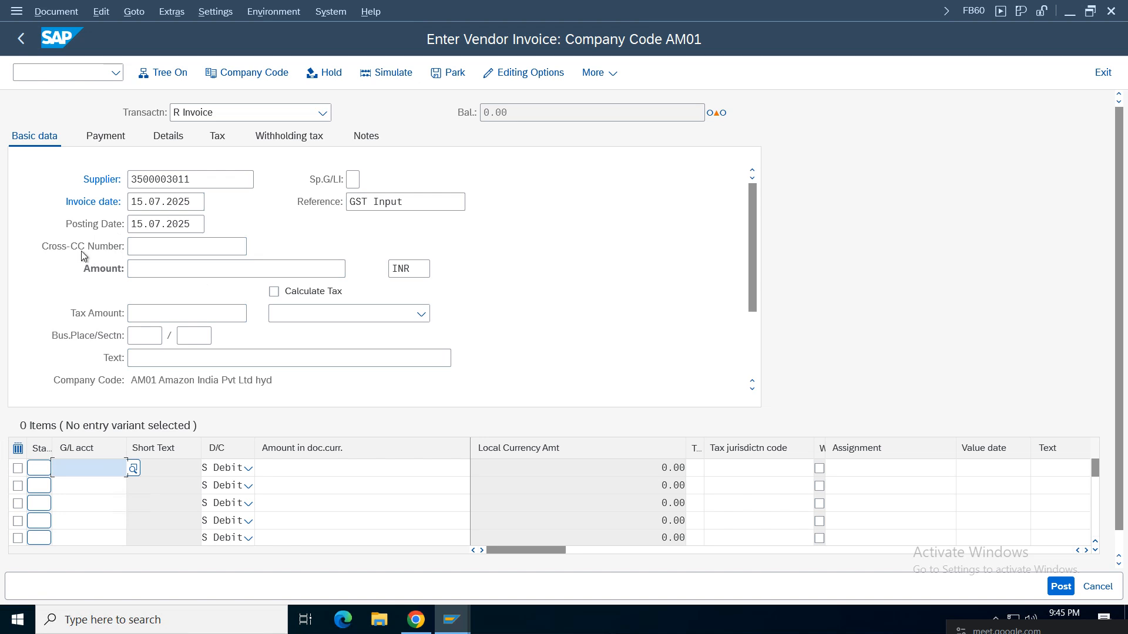
click(8, 485)
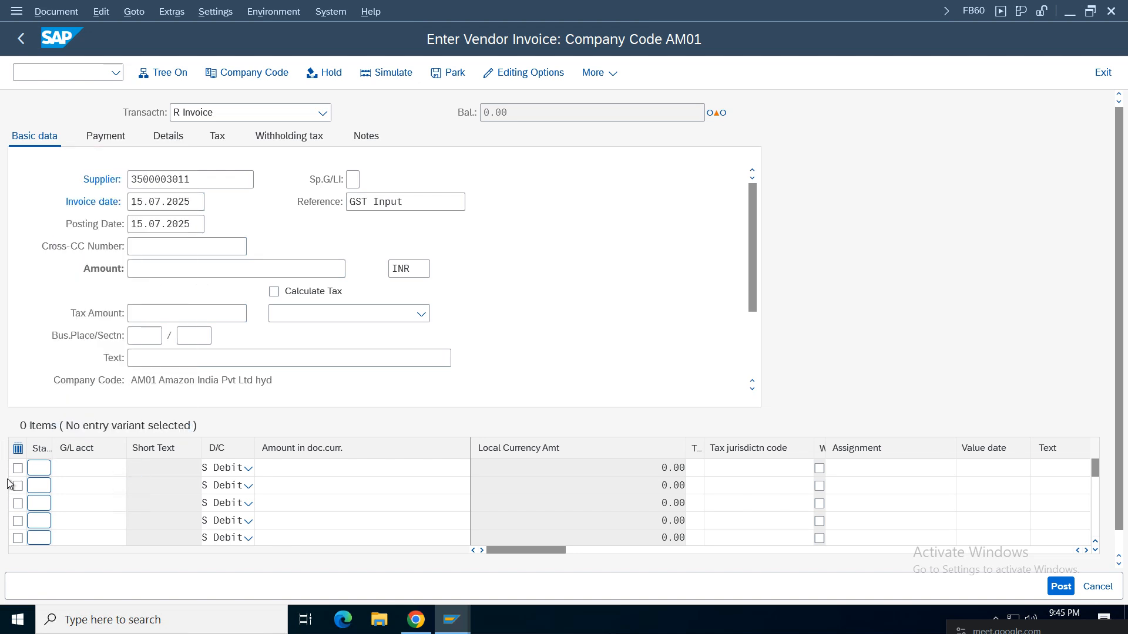
click(356, 317)
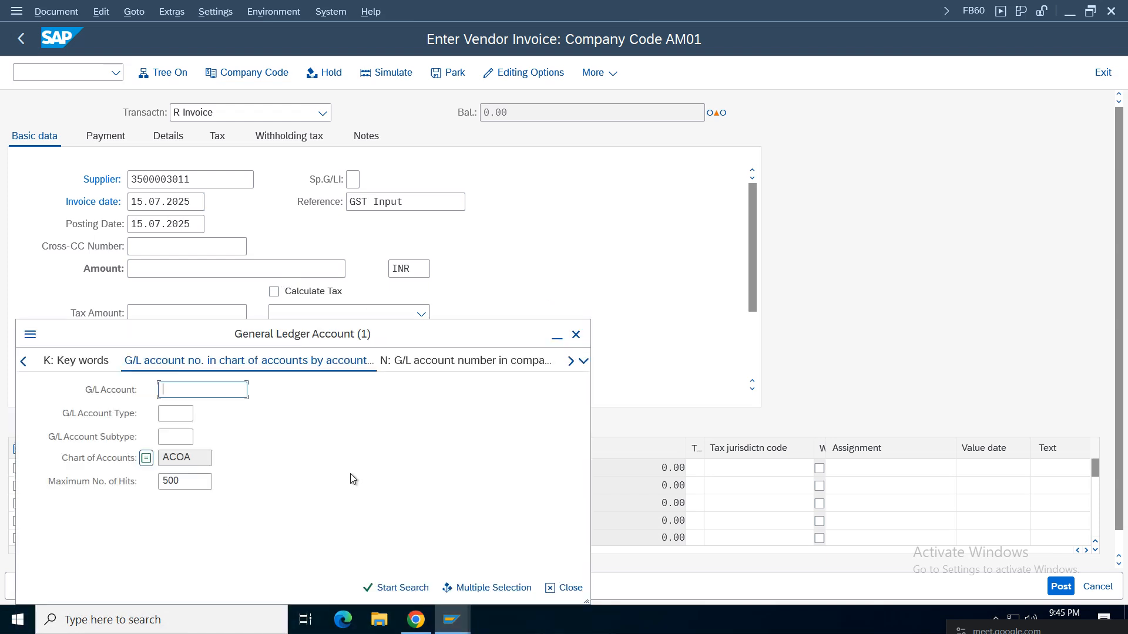
key(Return)
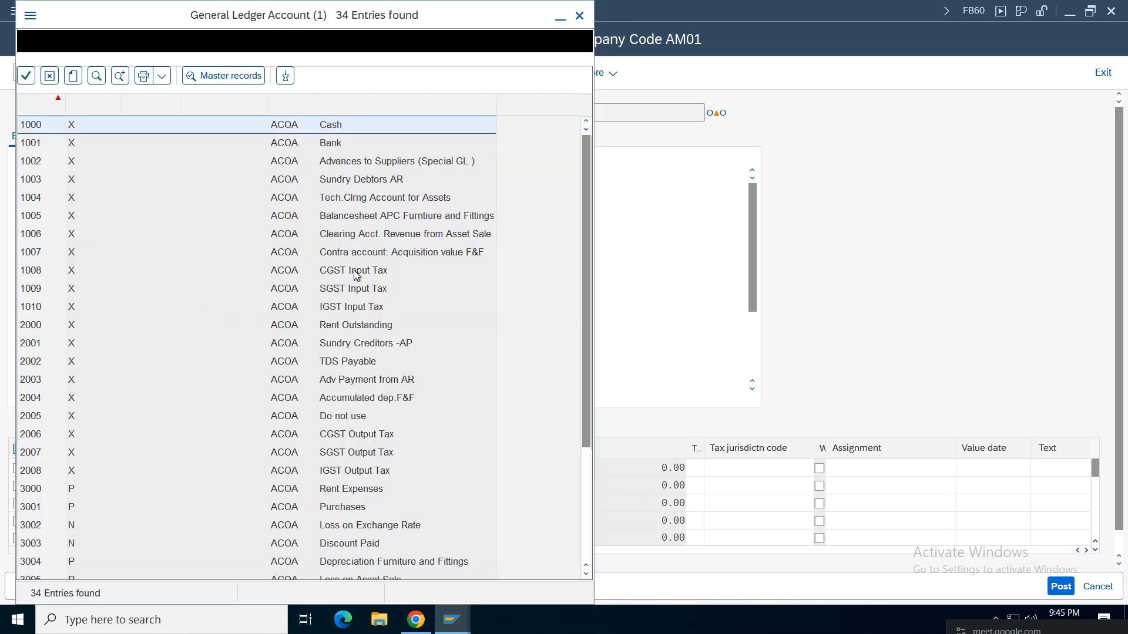
double_click(347, 491)
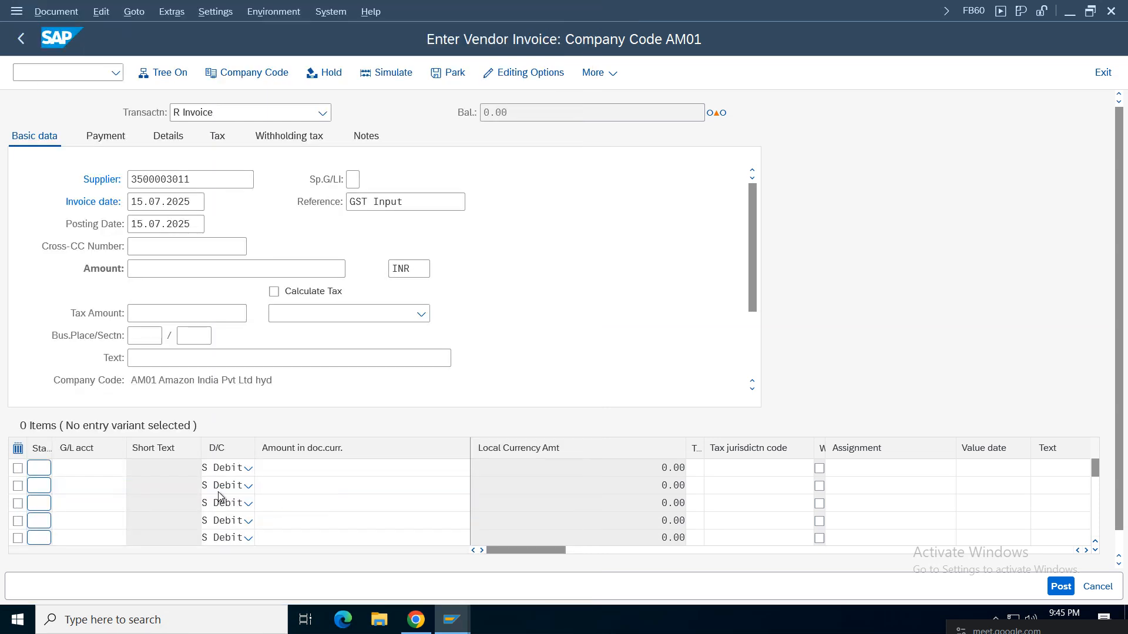
Enter an amount of 1000 and tax code AI for the first line item, and validate the entry.
click(388, 468)
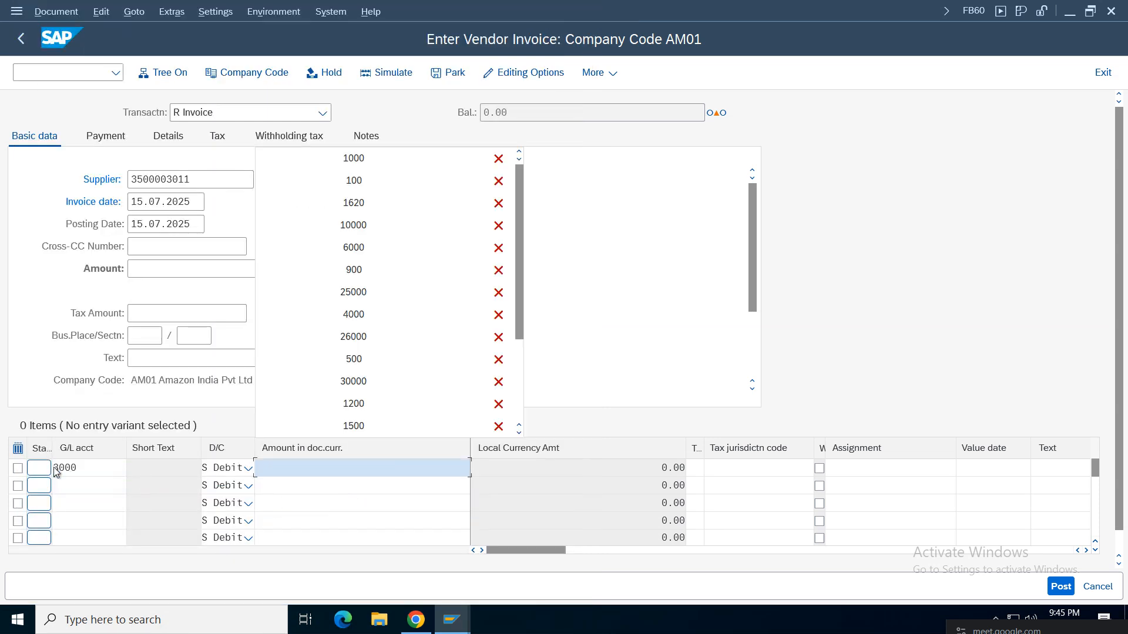
click(370, 471)
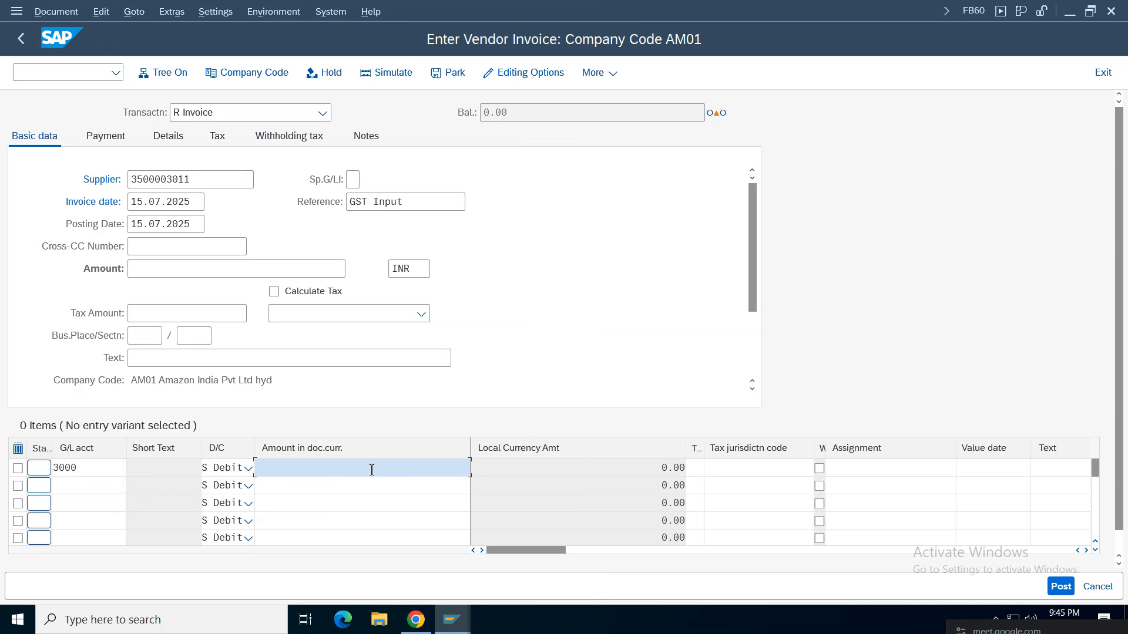
text(1000)
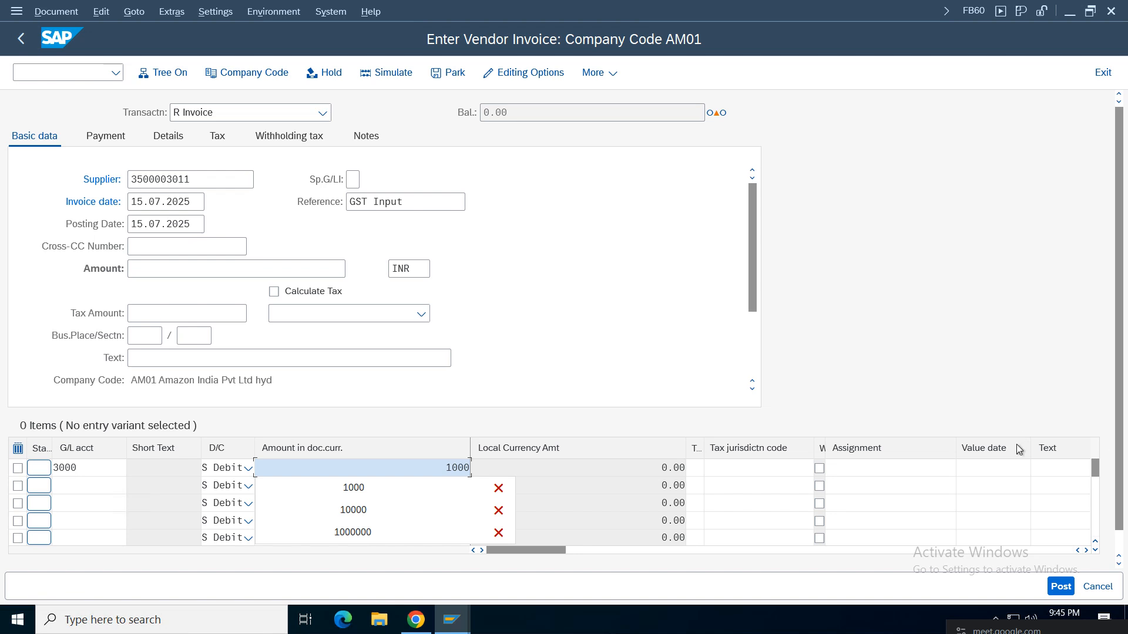
click(696, 468)
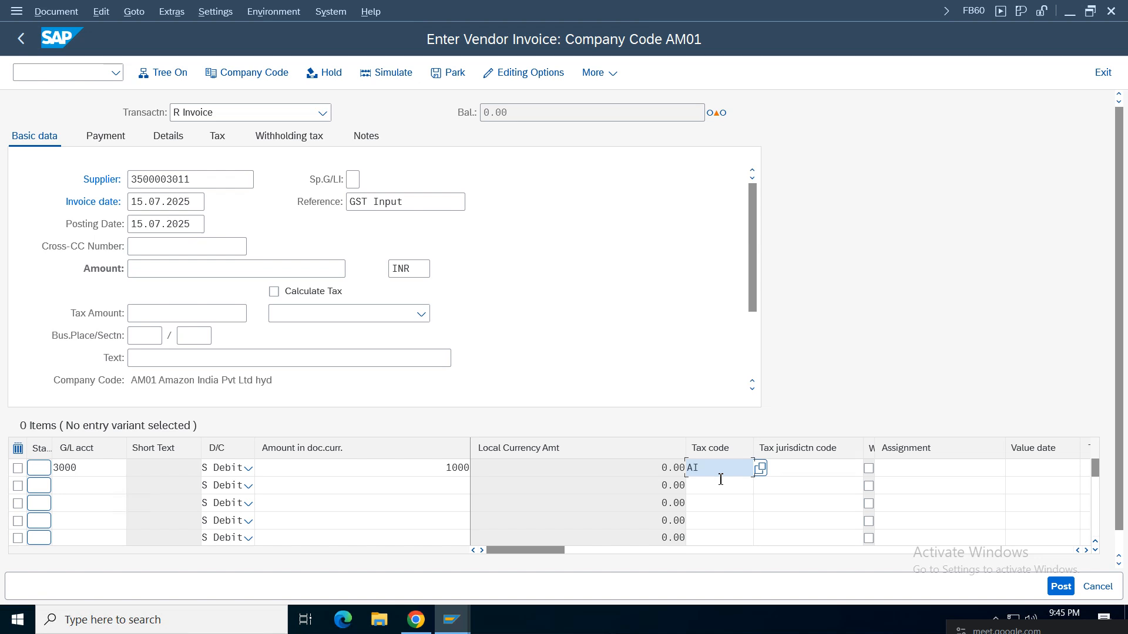
key(Return)
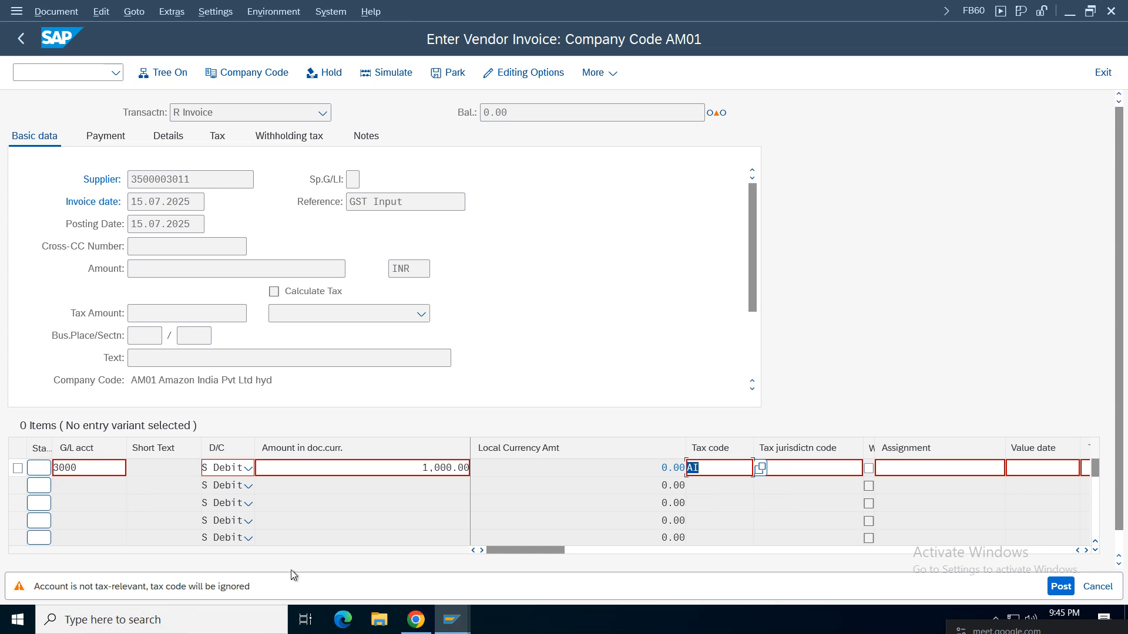
key(Return)
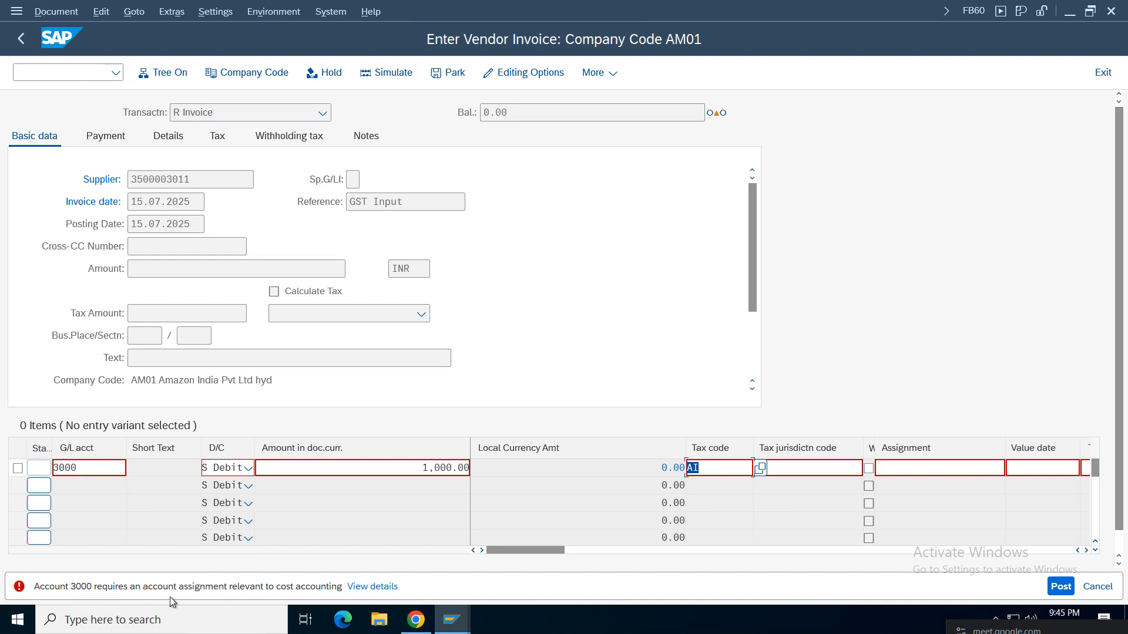
Assign cost center 100100 to the Rent Expenses line item and accept the line.
click(1086, 550)
click(1086, 550)
click(953, 469)
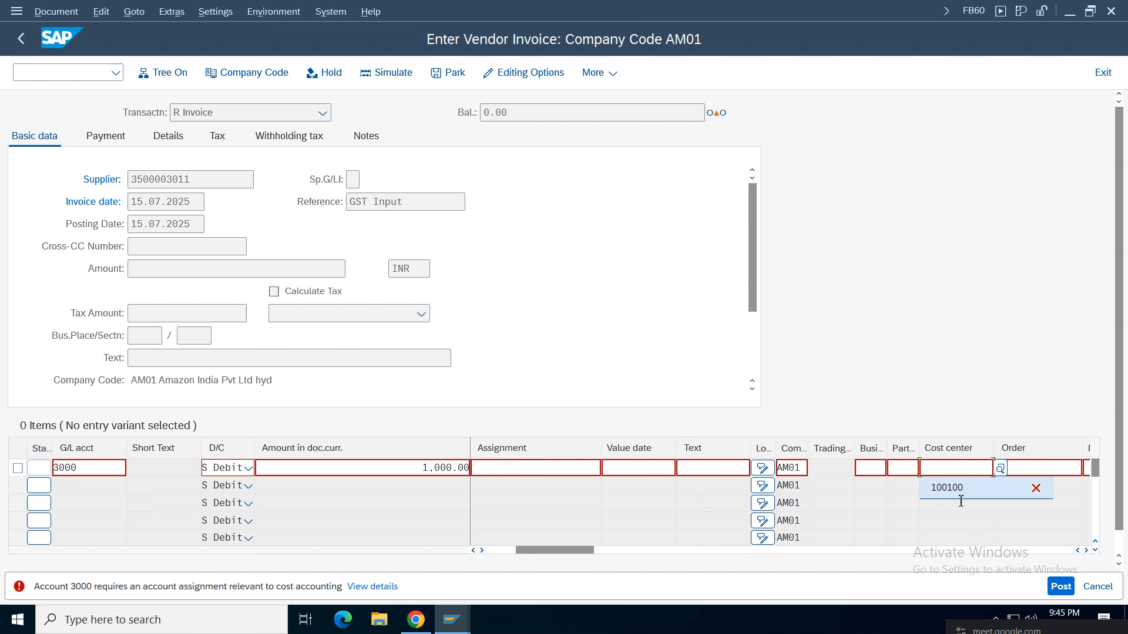
click(940, 486)
key(Return)
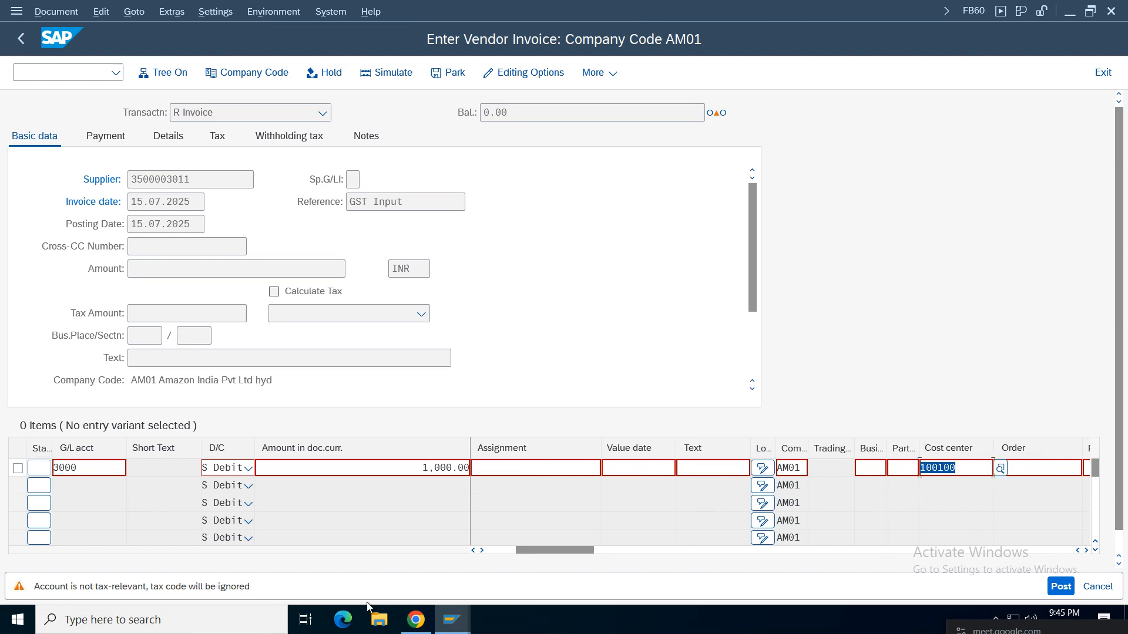
drag(541, 551, 513, 551)
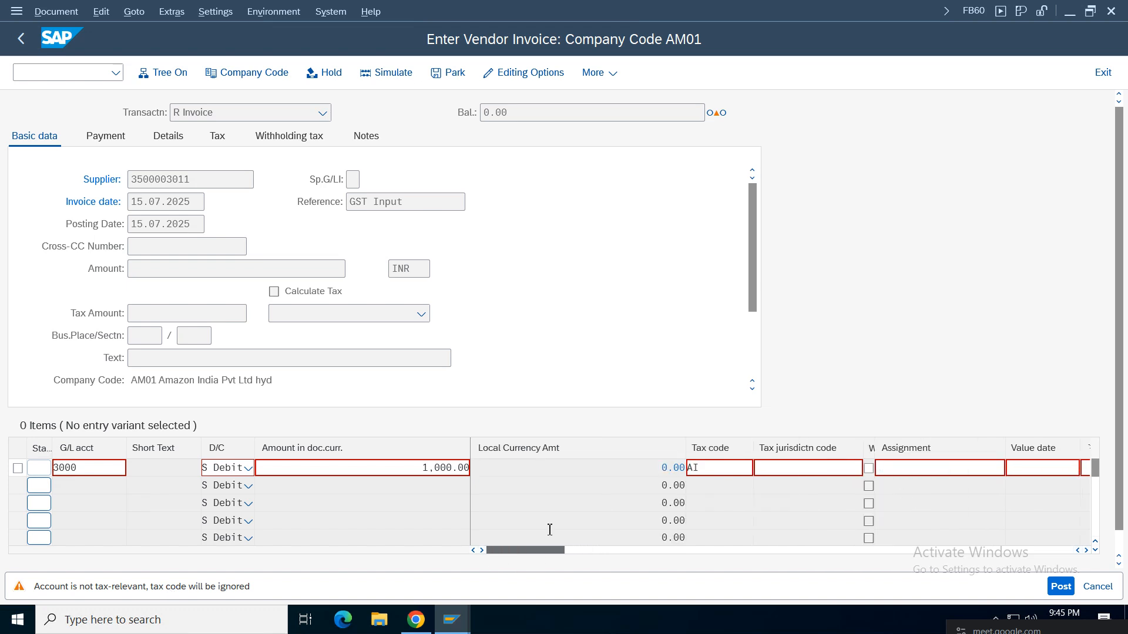
key(Return)
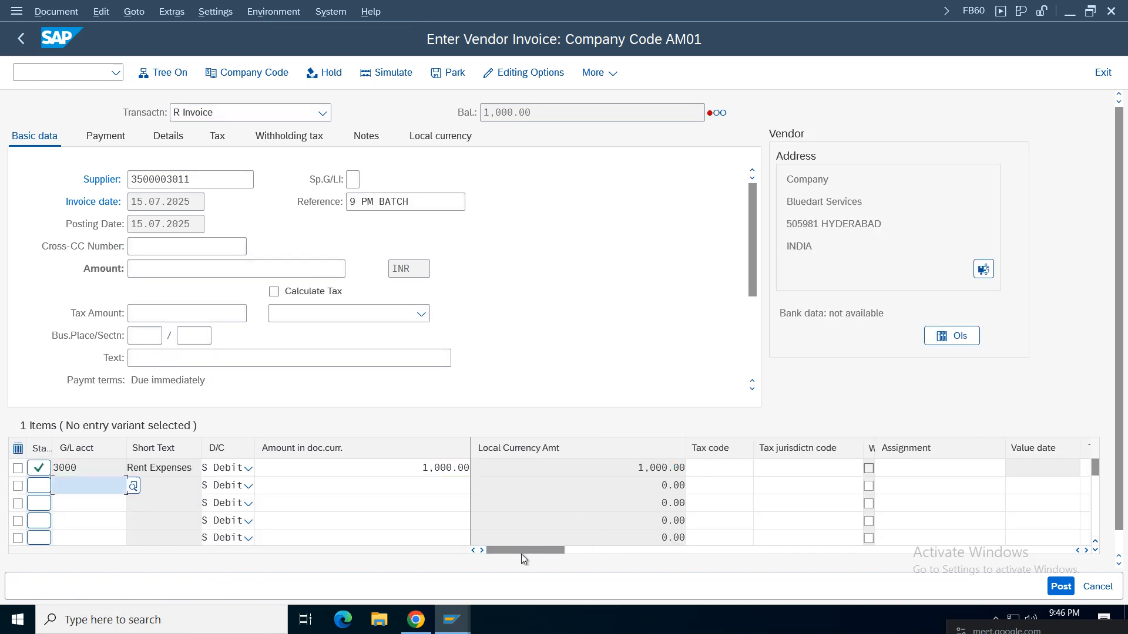
Switch to the G/L account display session, collapse the Liabilities group and expand the Exp 3000-3999 group.
drag(81, 468, 7, 467)
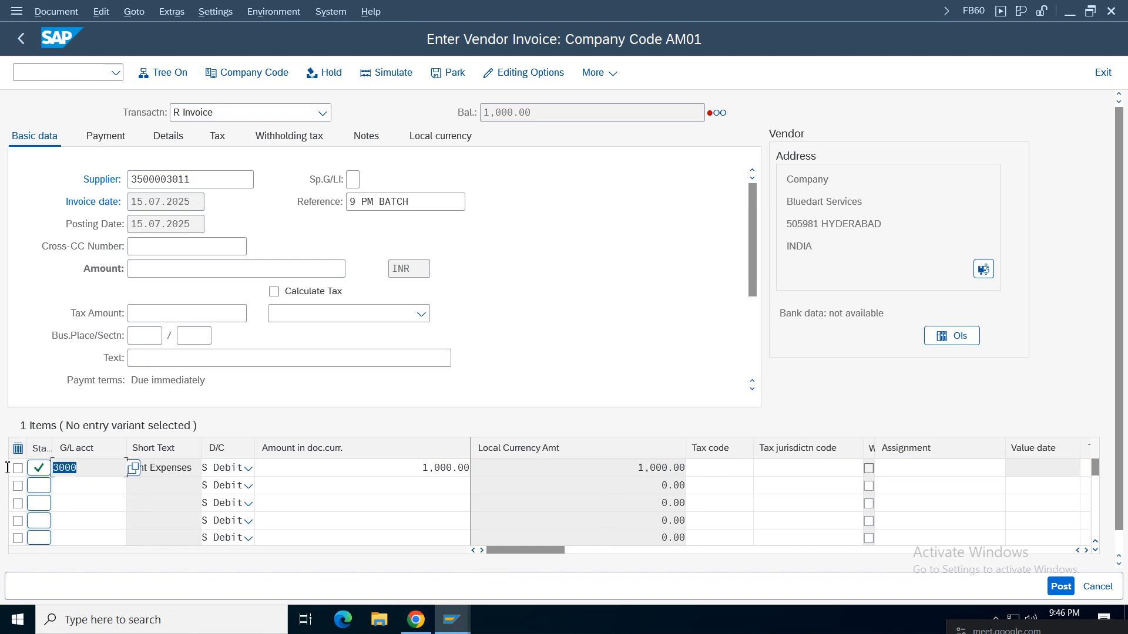
click(451, 620)
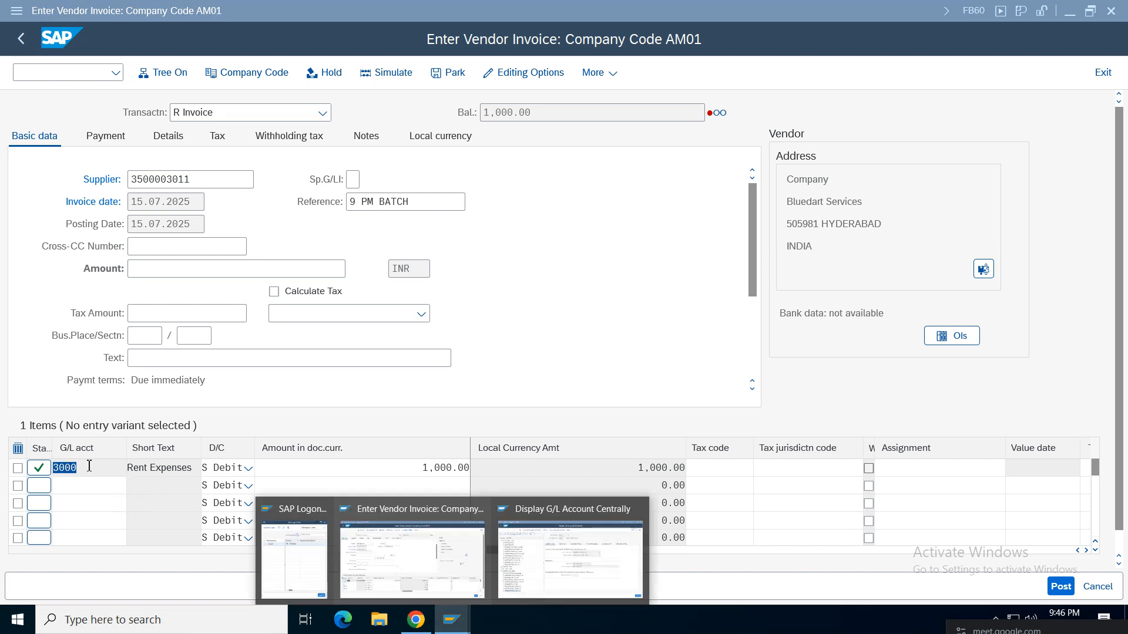
click(565, 563)
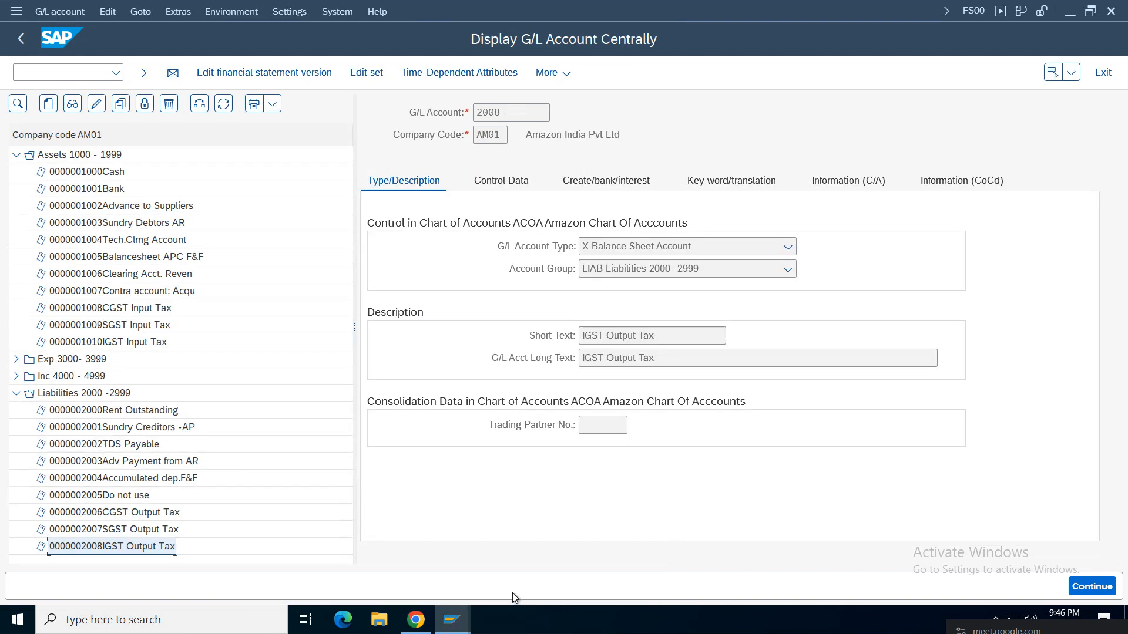
key(alt+Tab)
key(alt+Tab)
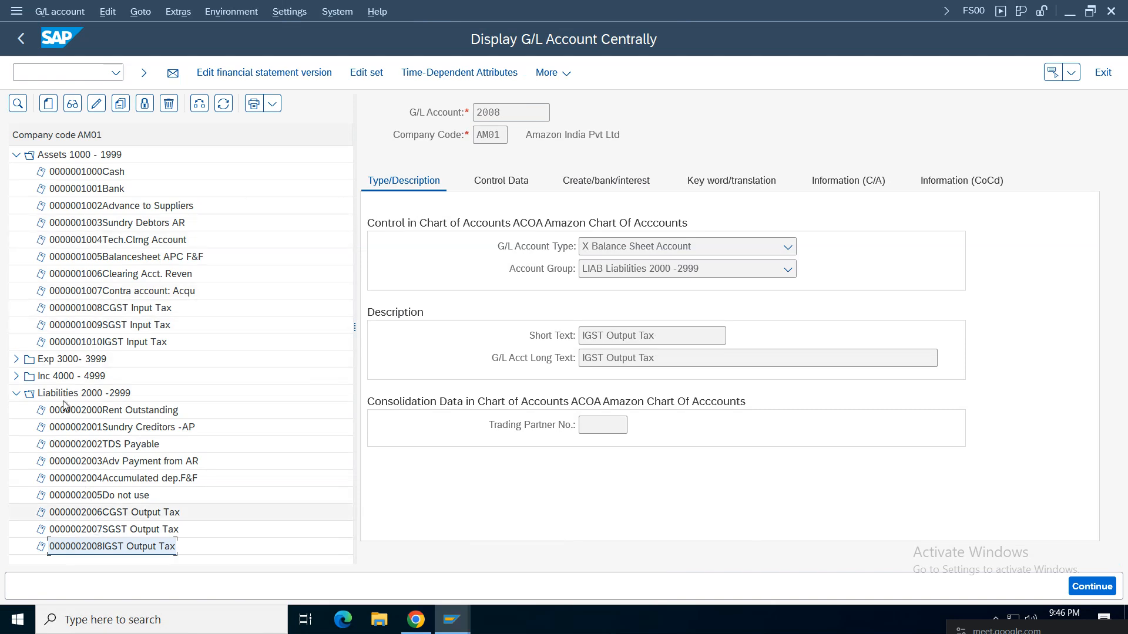
click(16, 393)
click(16, 359)
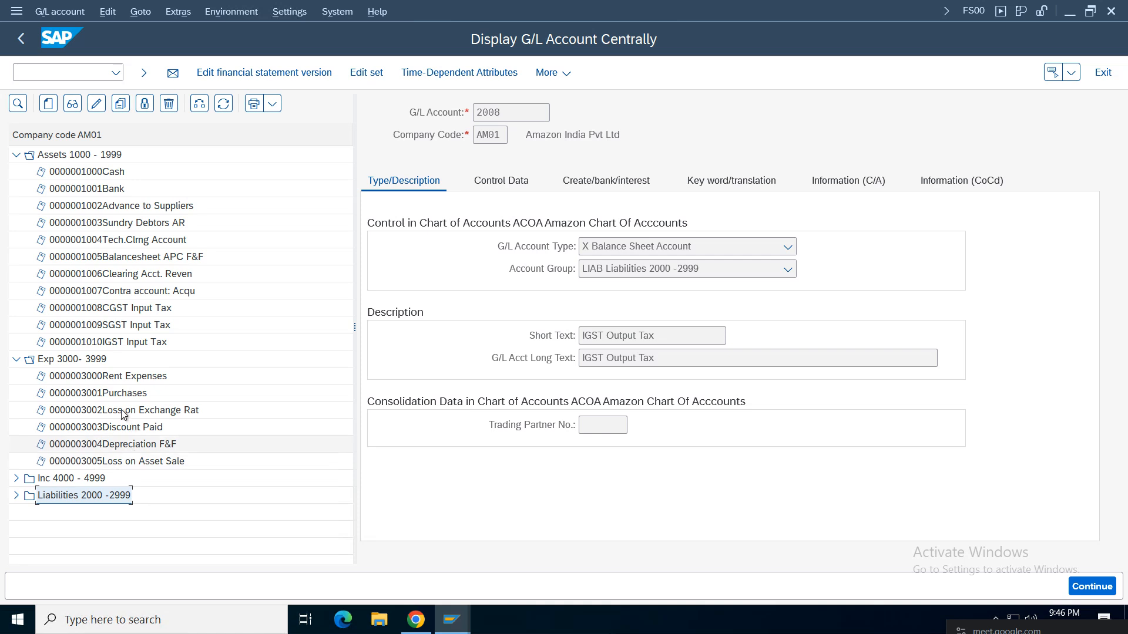
Open the control data of G/L account 3000 Rent Expenses in change mode.
click(102, 376)
key(shift+F5)
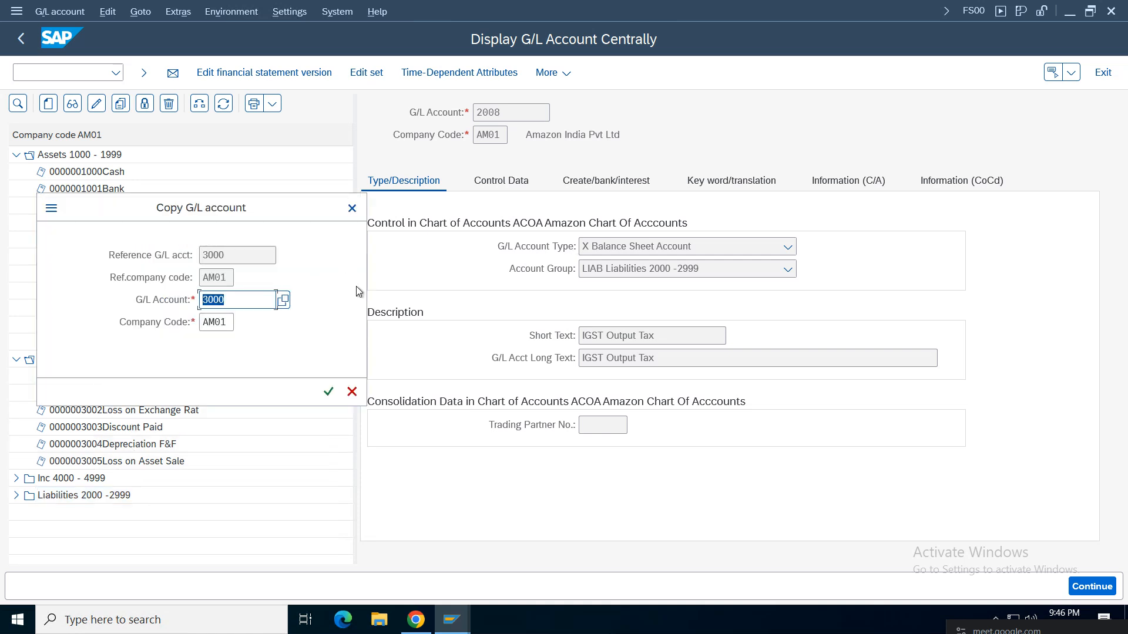
click(352, 209)
click(501, 180)
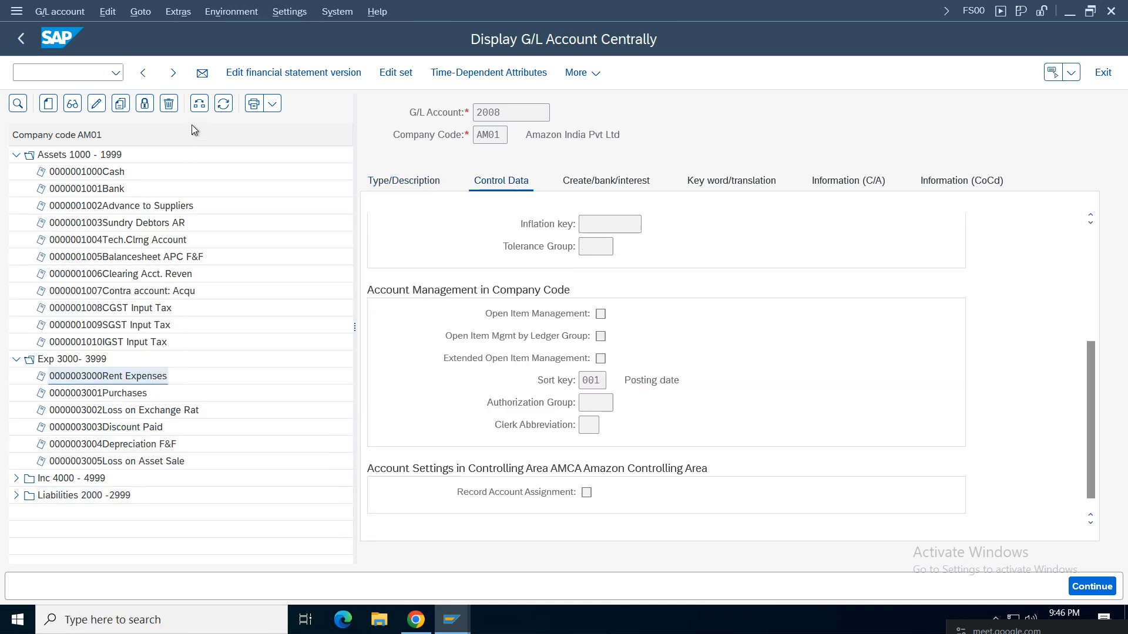
click(102, 107)
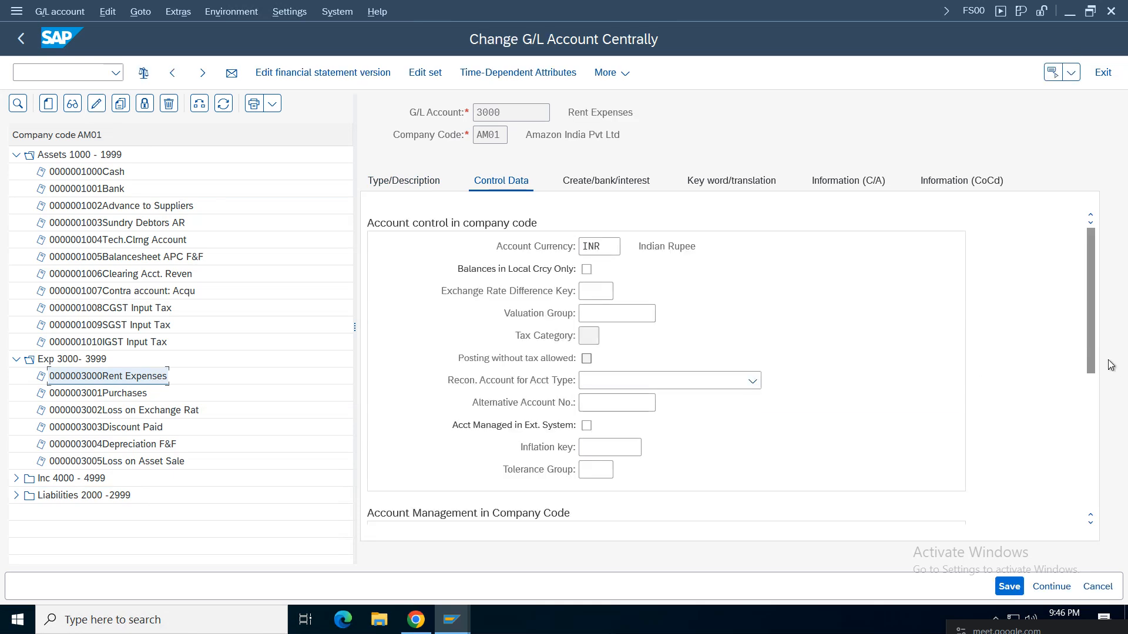
Check the Rent Expenses account's tax category and the field status group in its document creation settings.
click(589, 335)
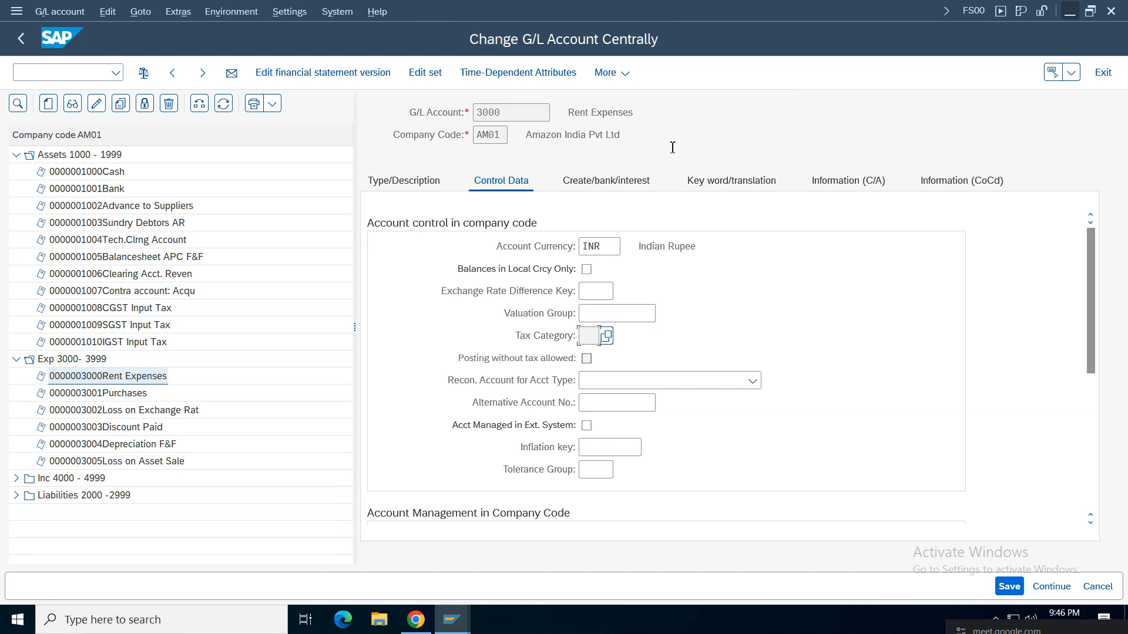
click(606, 180)
click(664, 246)
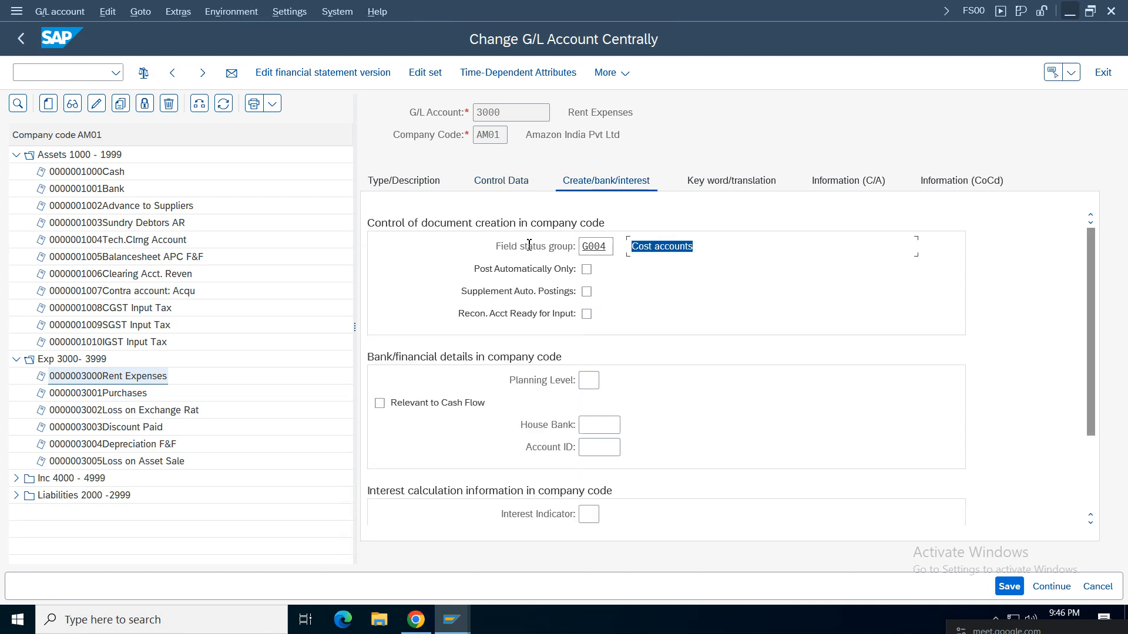
Open transaction OBC4 for field status variants in a new session.
click(81, 72)
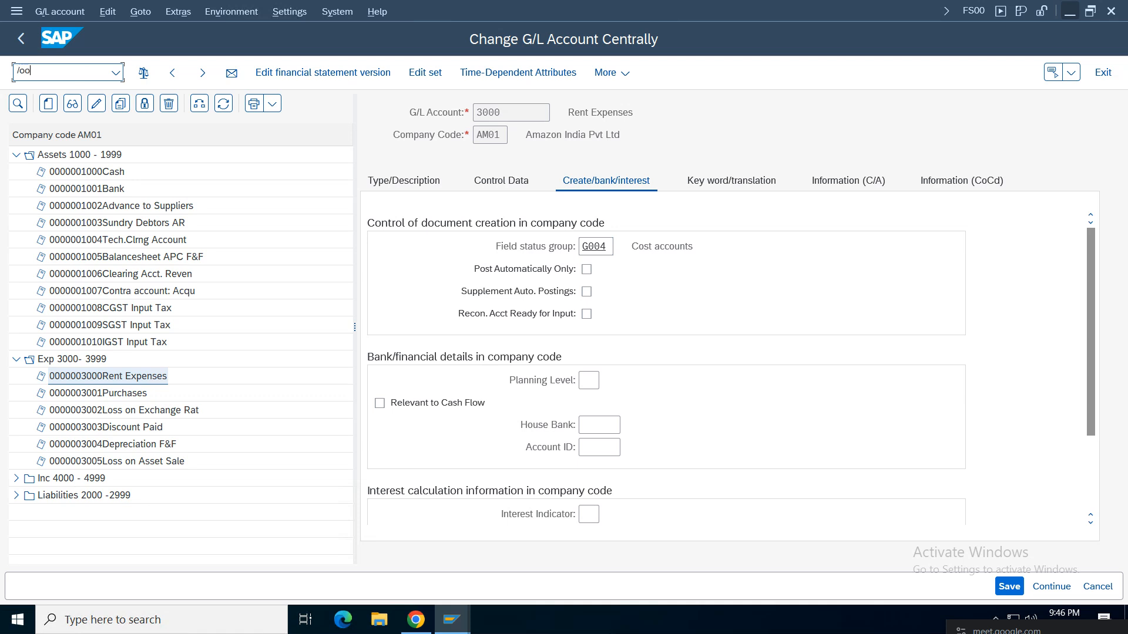
text(/oobc4)
key(Return)
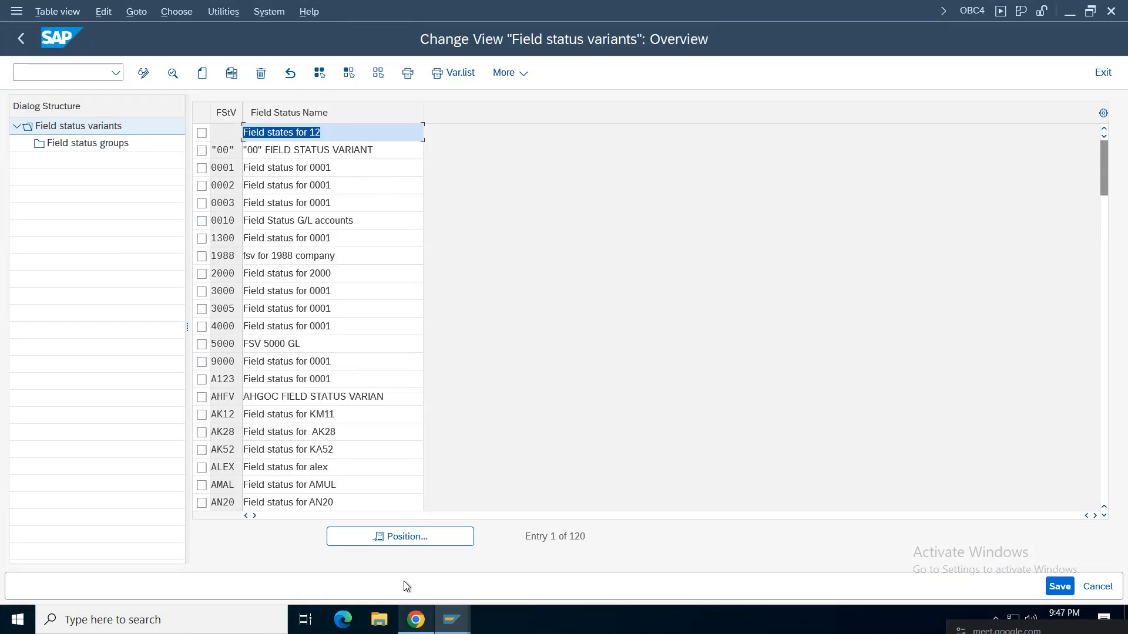
Try to position the field status variants list at variant AFSV.
click(403, 536)
text(afsv)
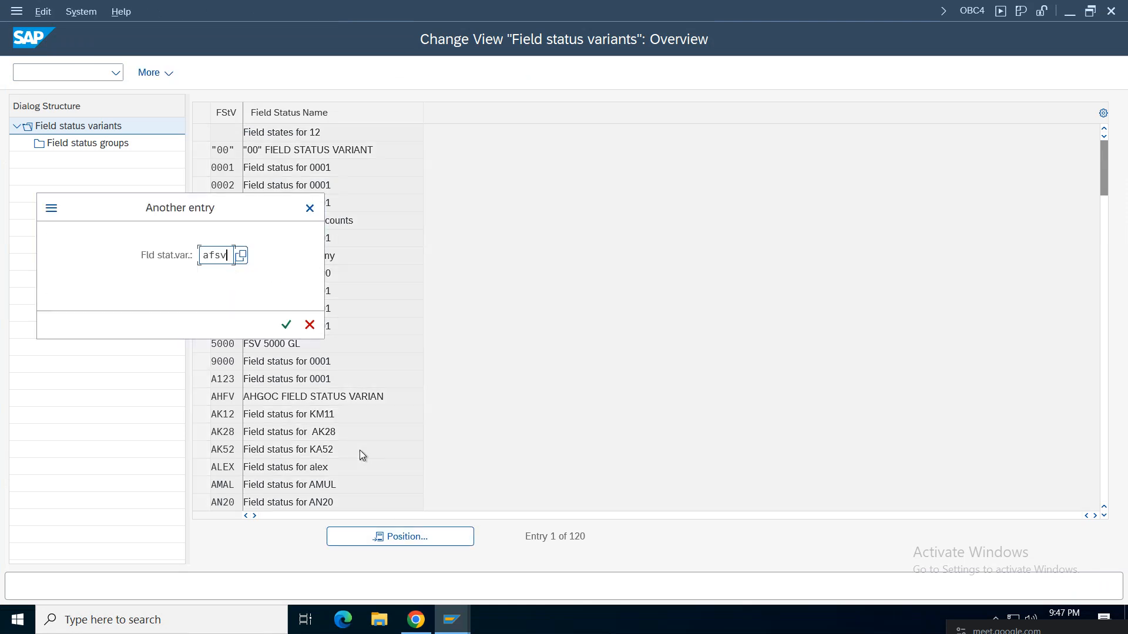
key(Return)
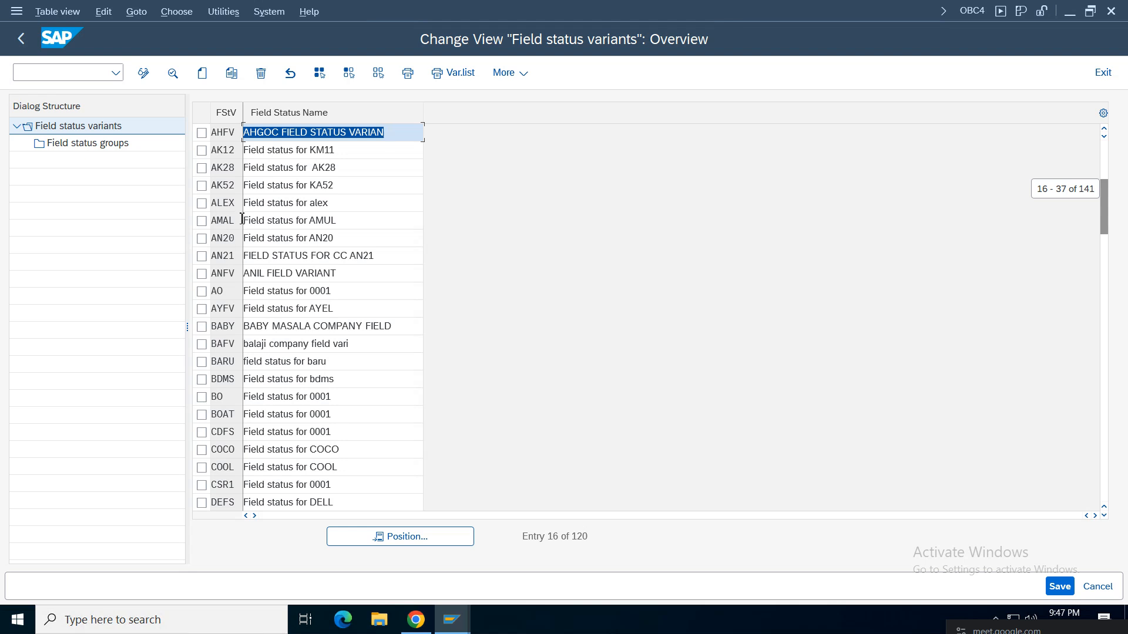
Position the list at field status variant FSVA, select it and open its field status groups.
click(425, 537)
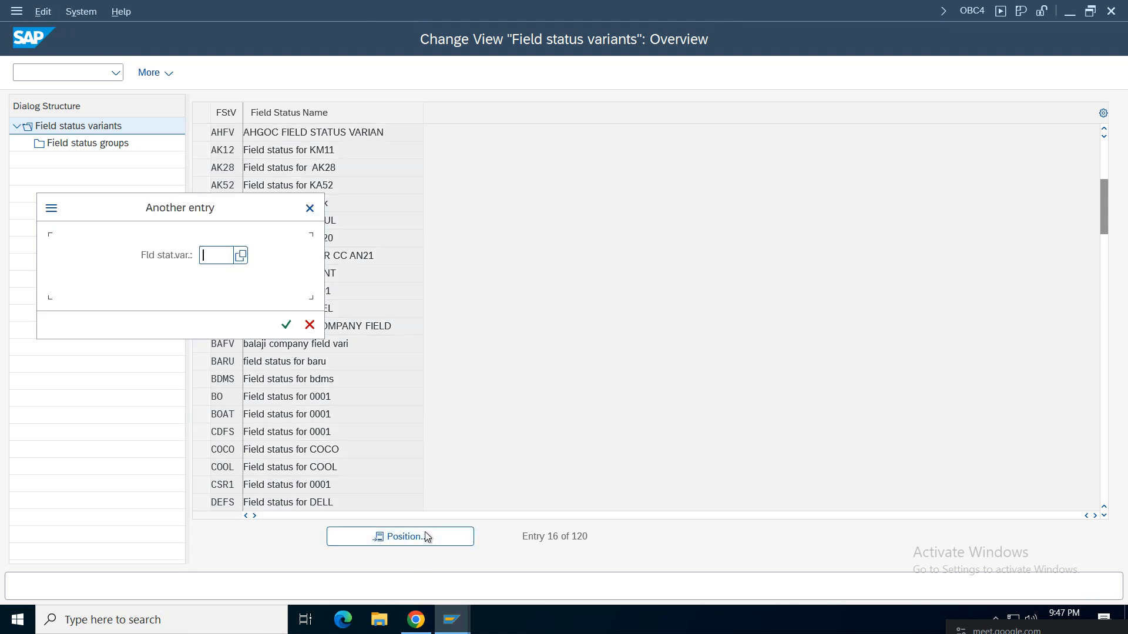
text(fsva)
key(Return)
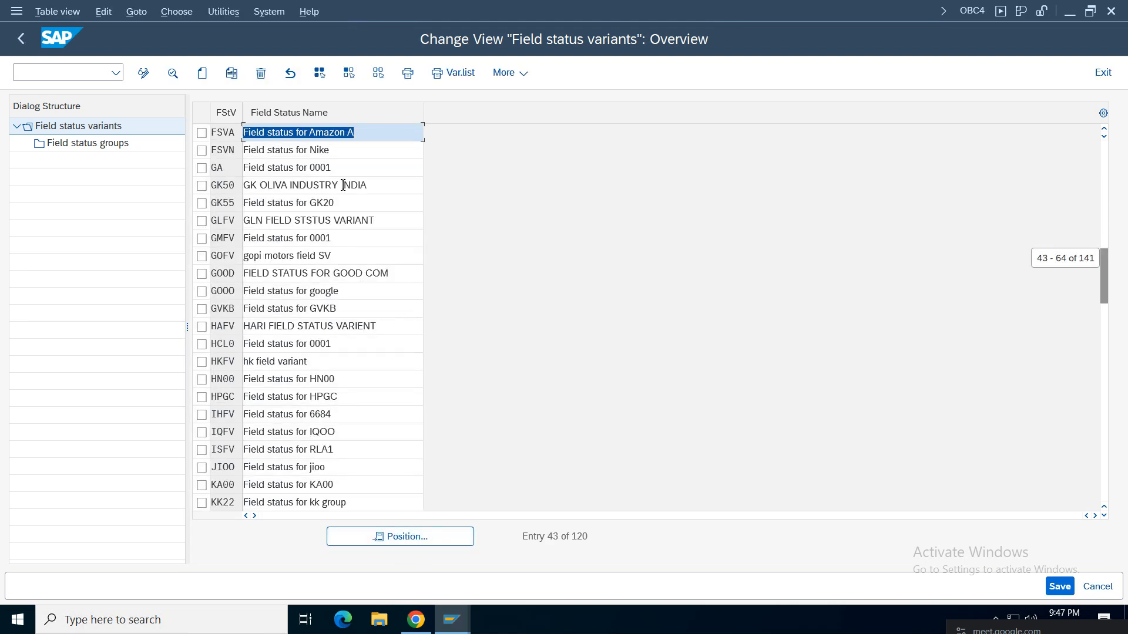
click(202, 133)
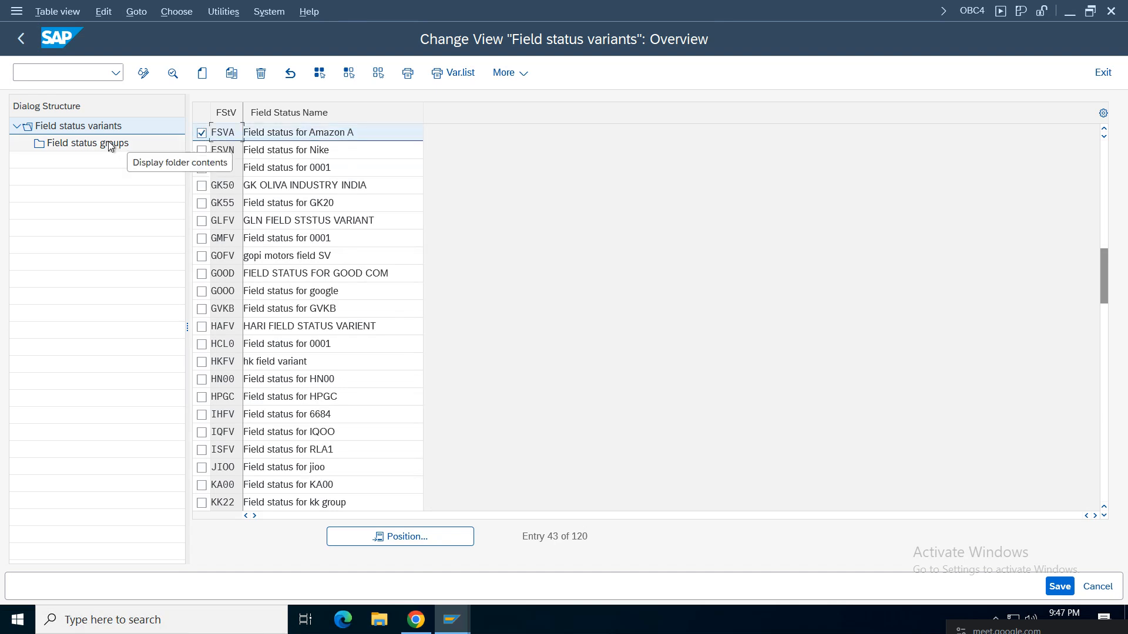
click(110, 145)
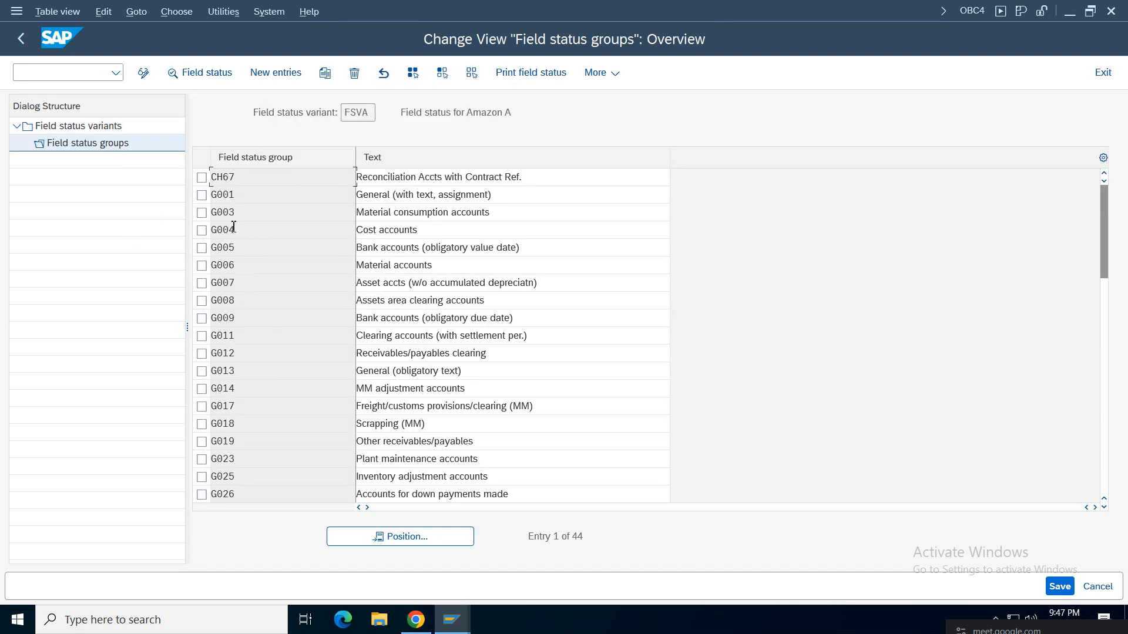
Examine the General Data and Additional account assignments field statuses of group G004 (Cost accounts) in variant FSVA.
double_click(421, 230)
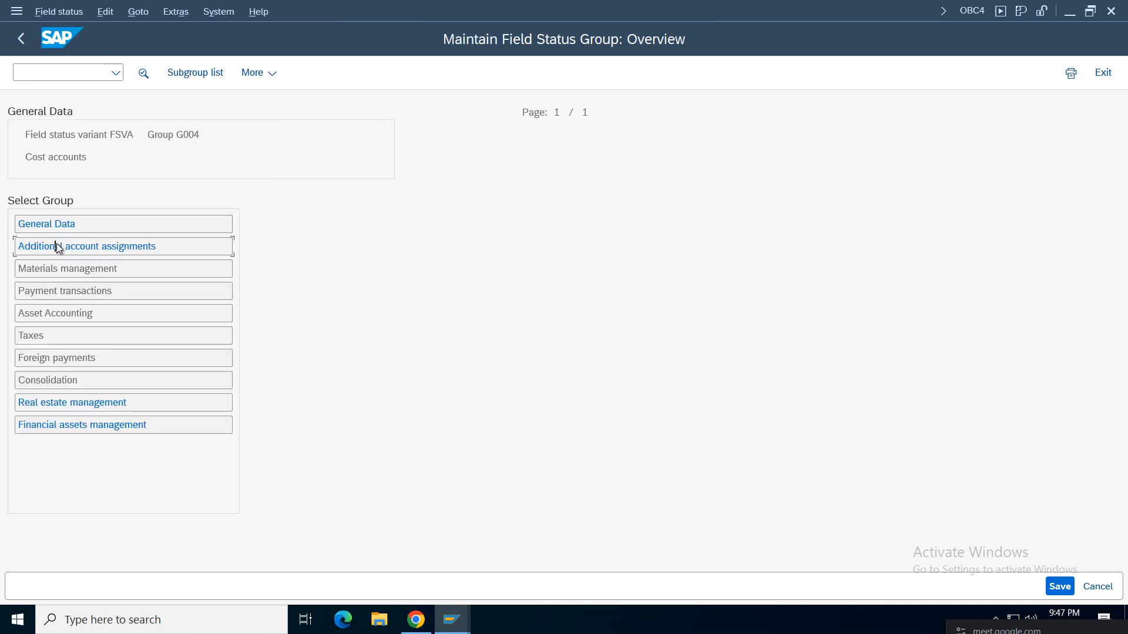
click(57, 247)
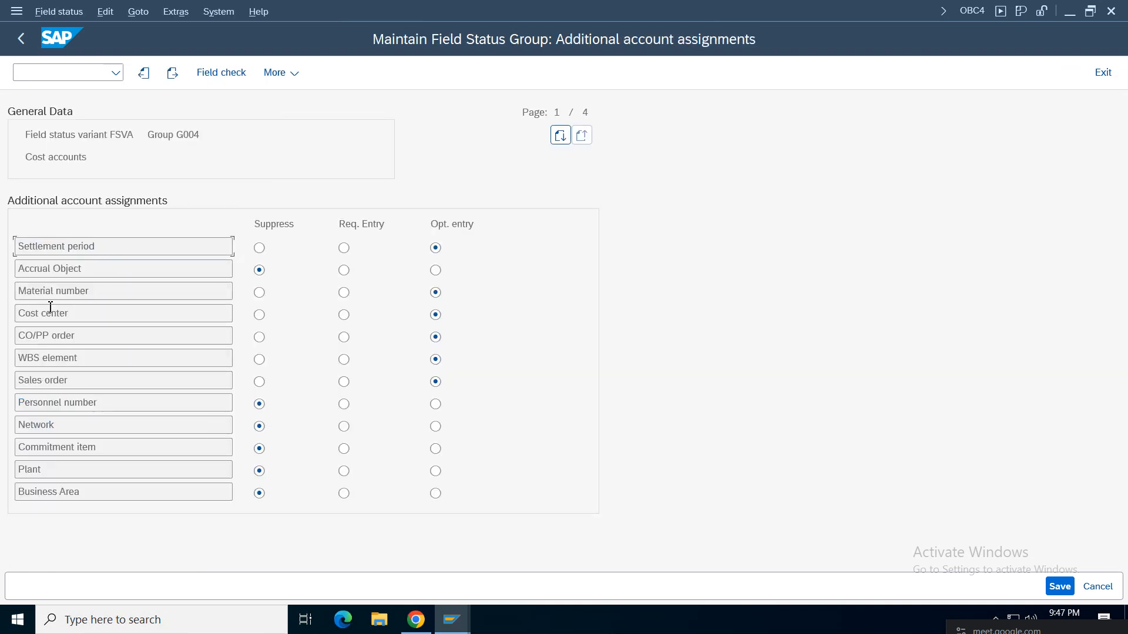
click(20, 41)
click(43, 224)
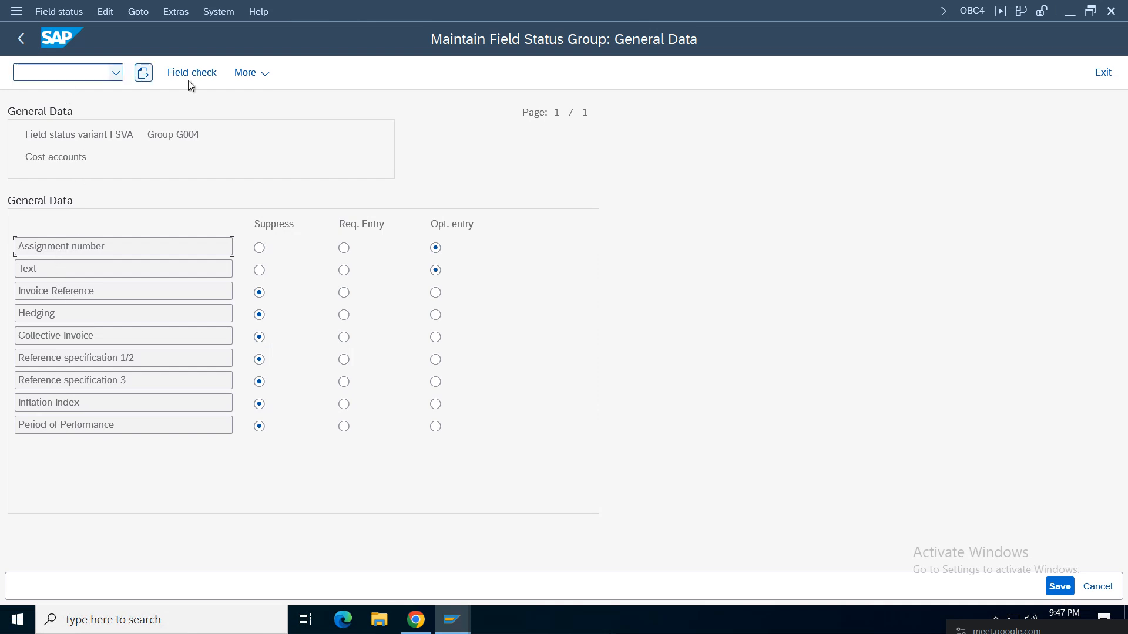
click(144, 73)
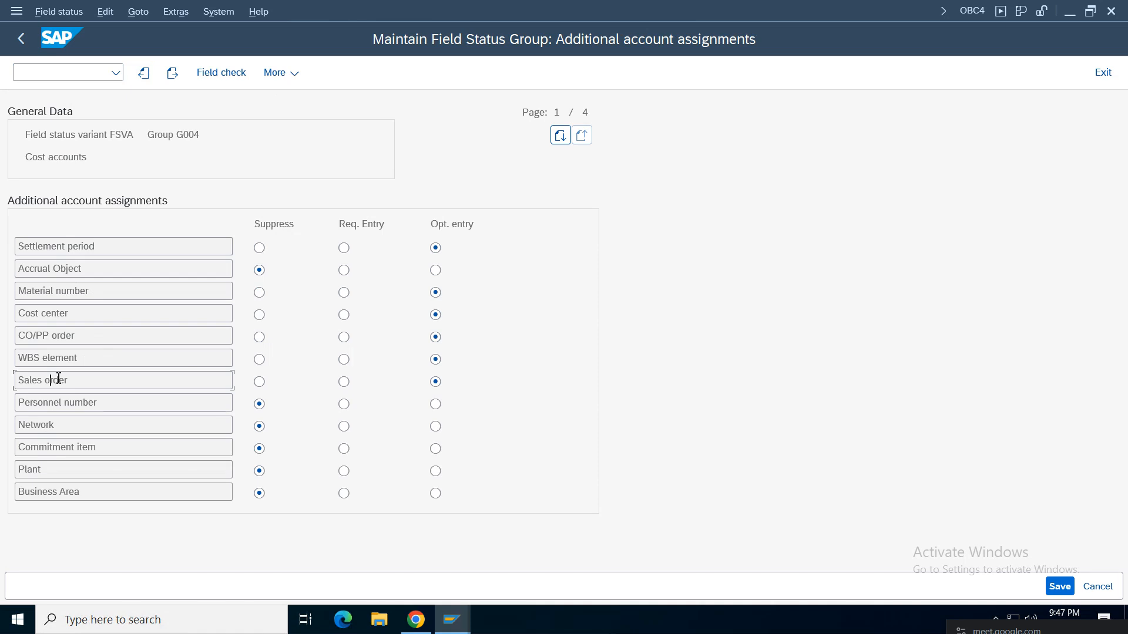
key(Page_Down)
key(Page_Down)
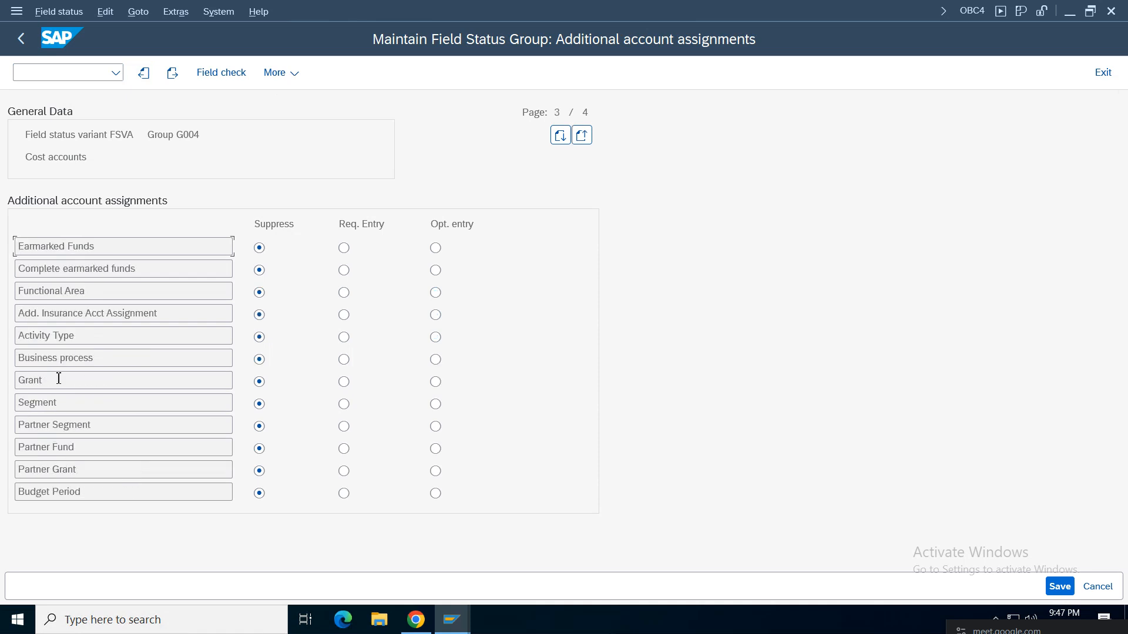
click(21, 39)
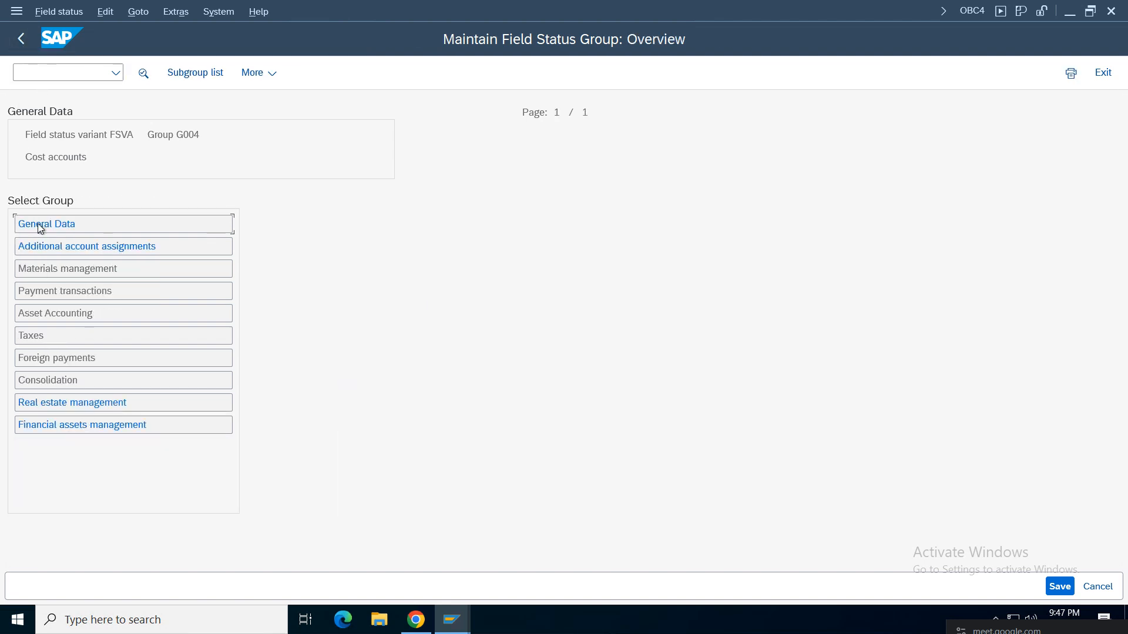
click(38, 225)
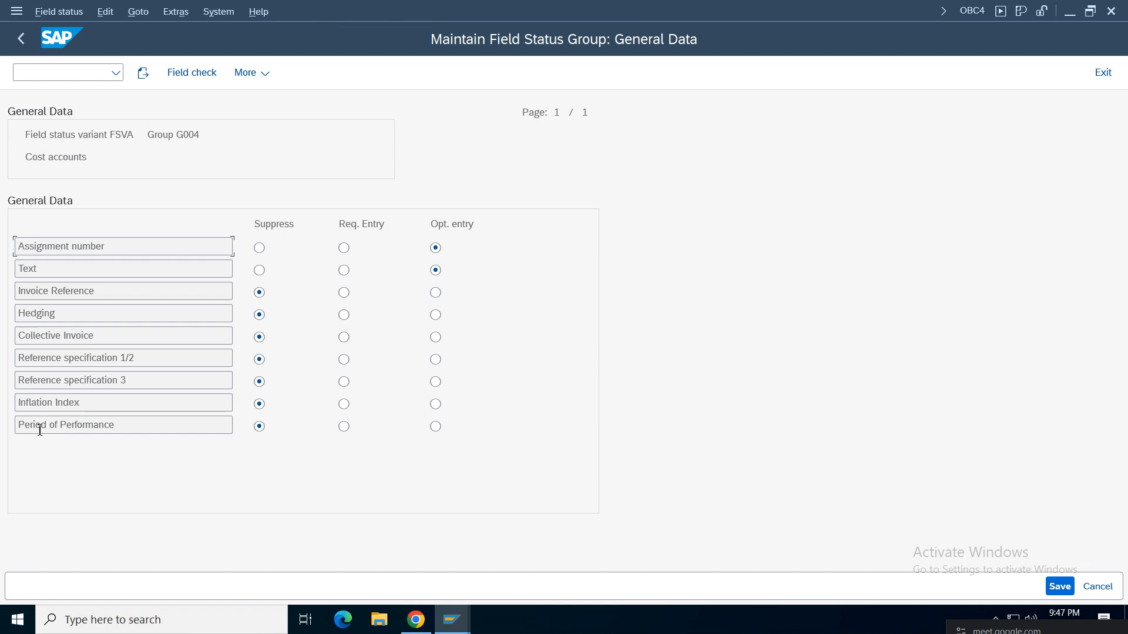
Check the Rent Expenses account's control data against the General Data field statuses of group G004.
click(452, 619)
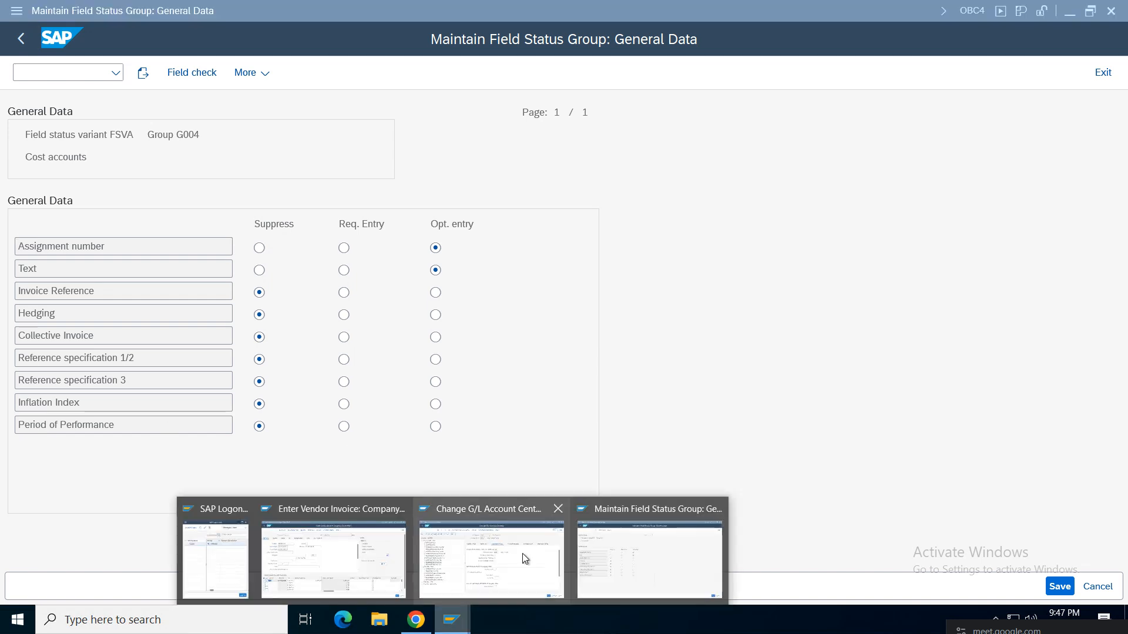
click(499, 558)
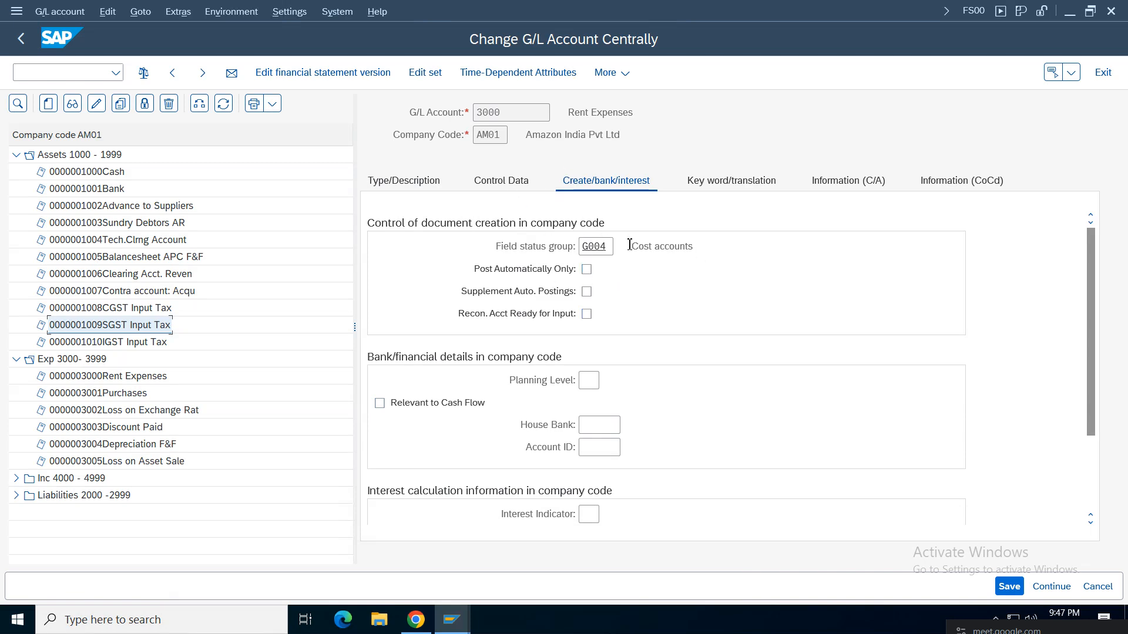
click(508, 184)
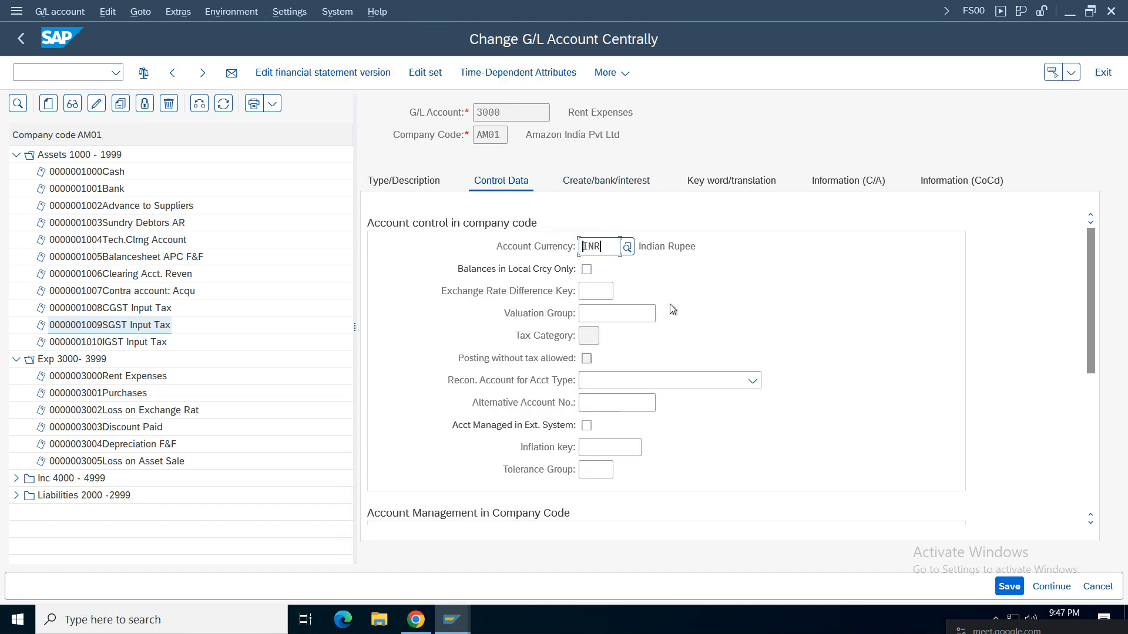
key(alt+Tab)
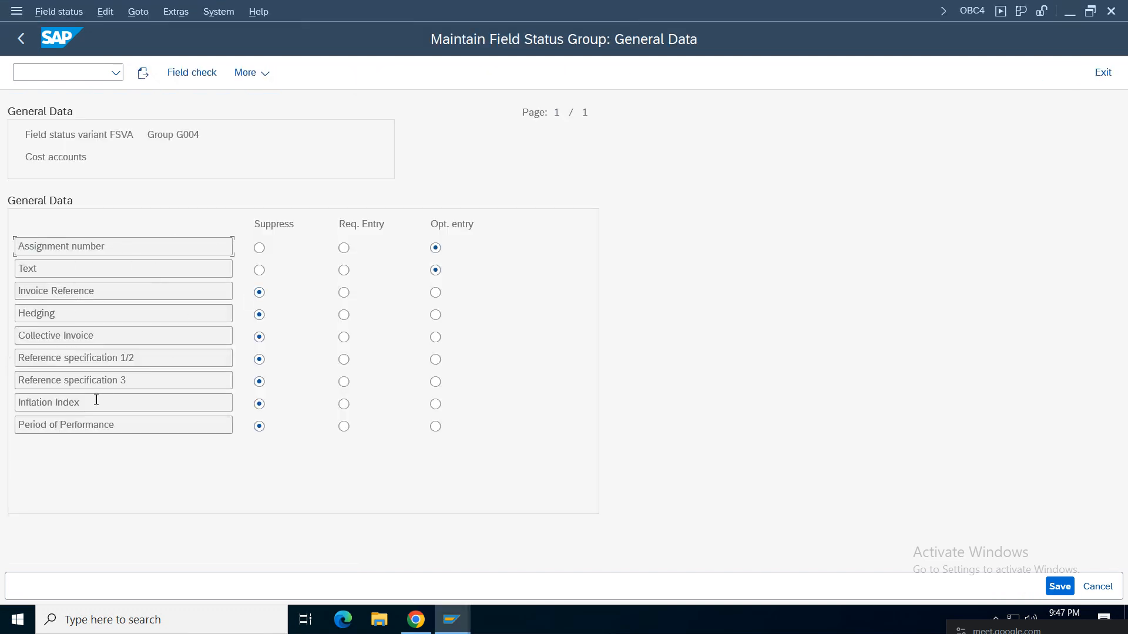
key(alt+Tab)
key(alt+Tab)
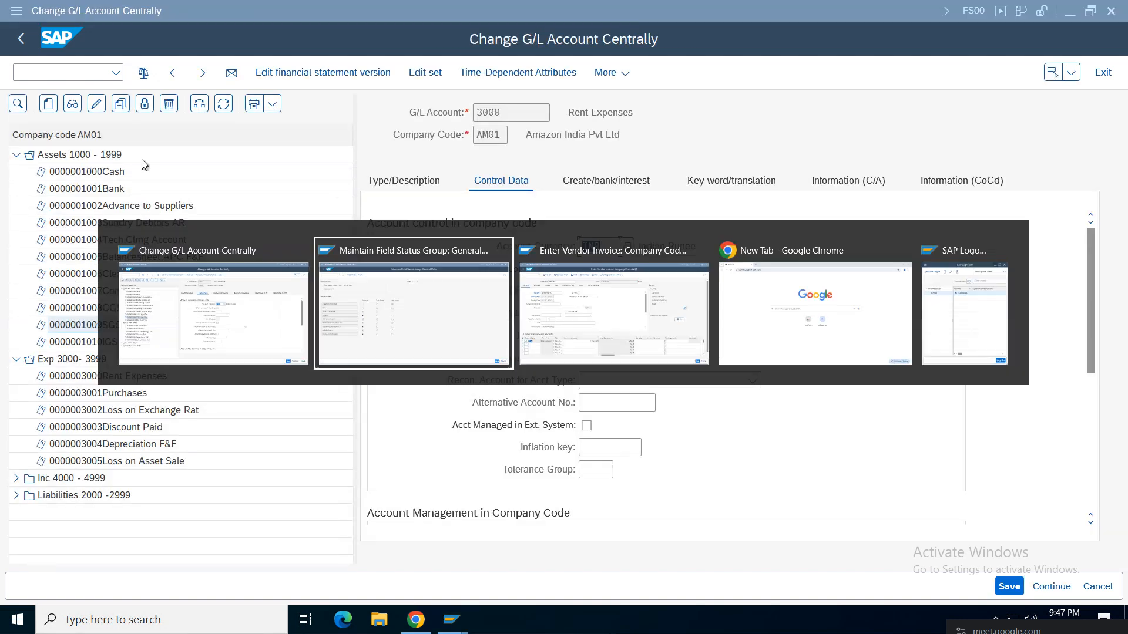
Leave the field status group maintenance and check the Rent Expenses account's tax category field and account group.
click(21, 39)
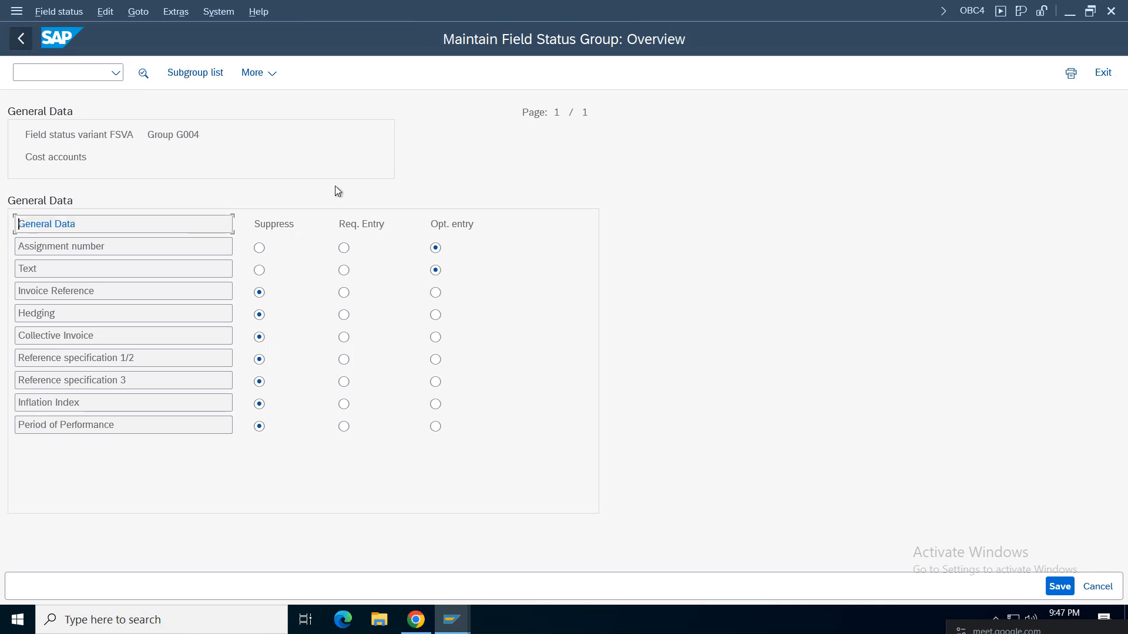
click(21, 38)
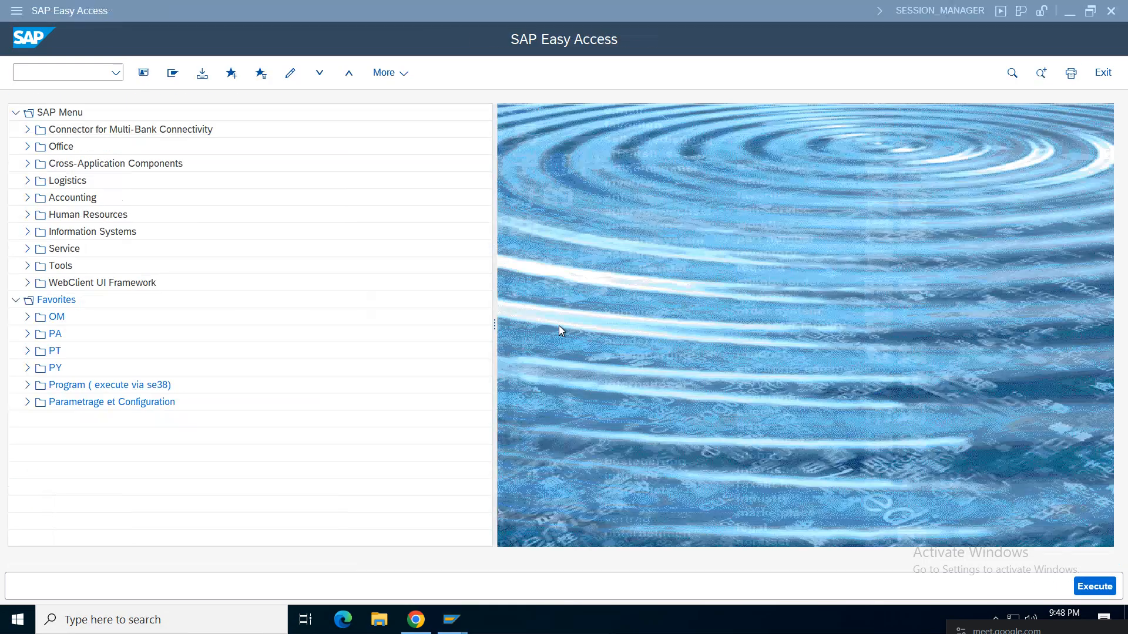
click(451, 619)
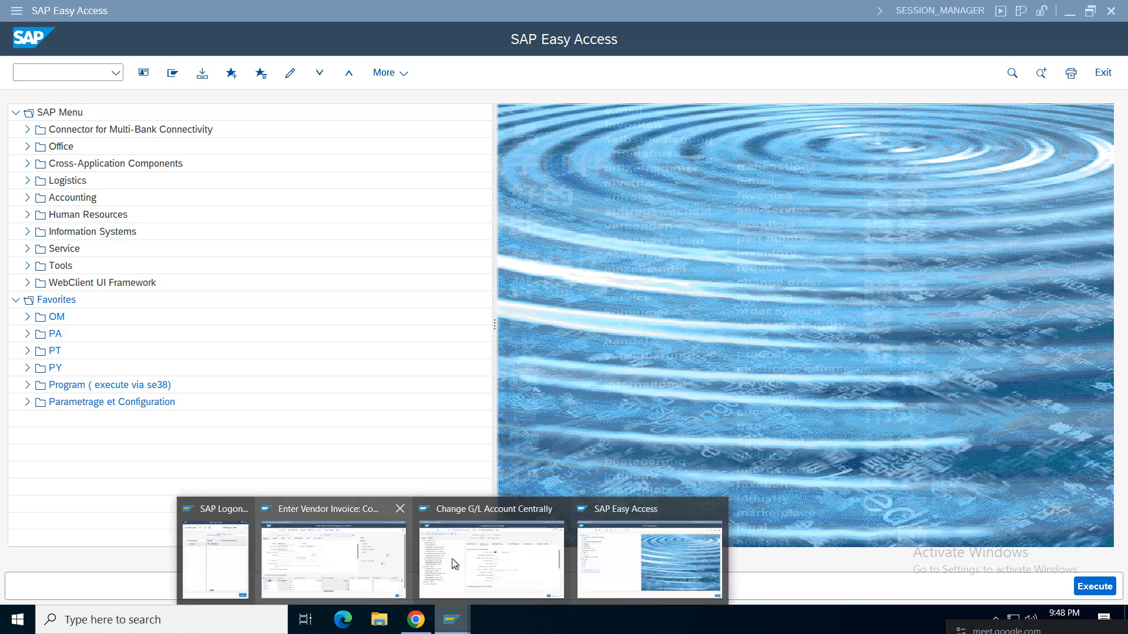
click(491, 559)
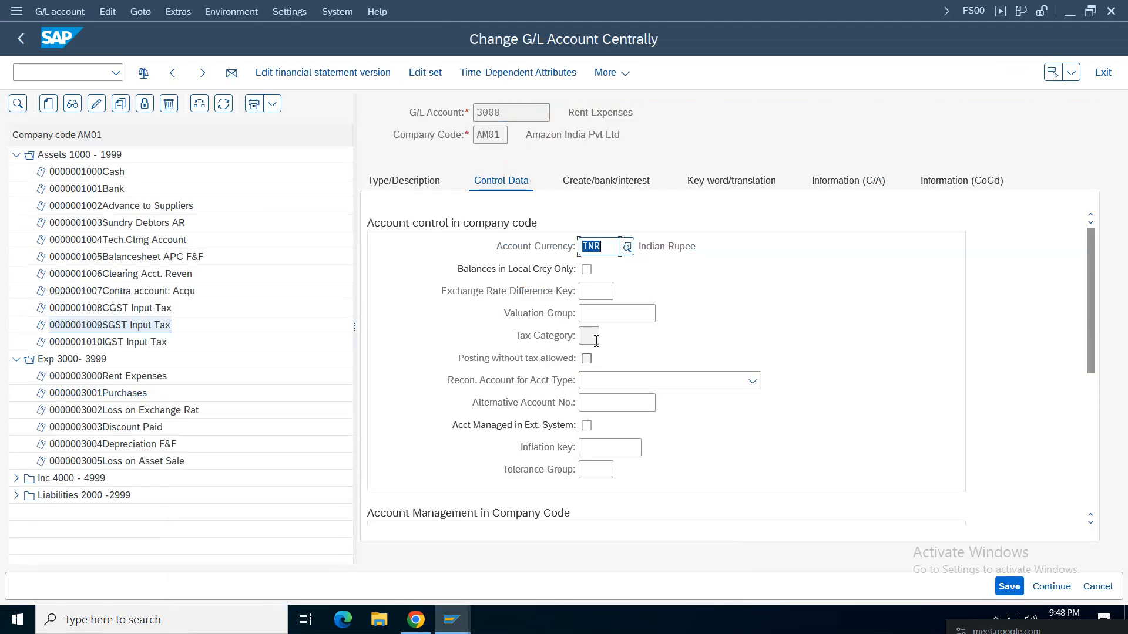
click(589, 338)
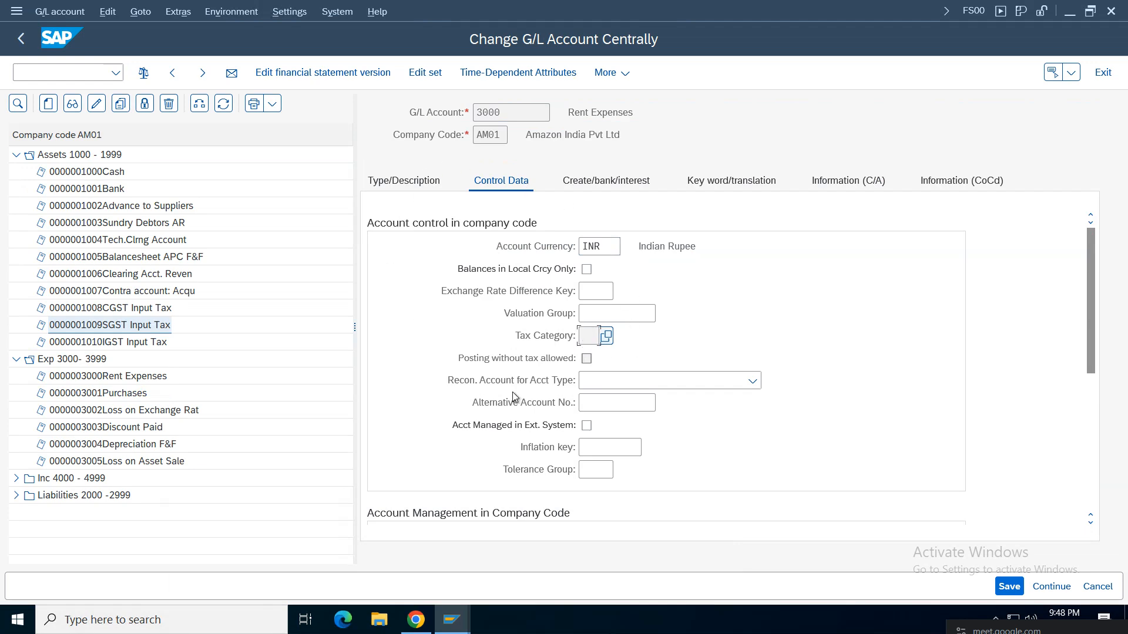
click(421, 186)
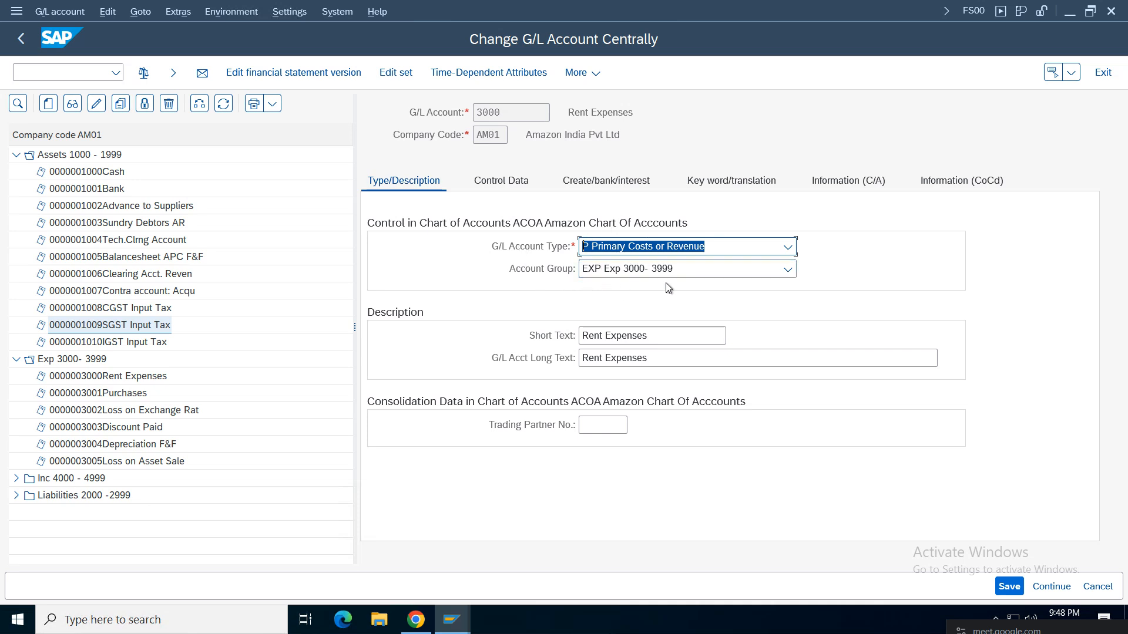
key(Tab)
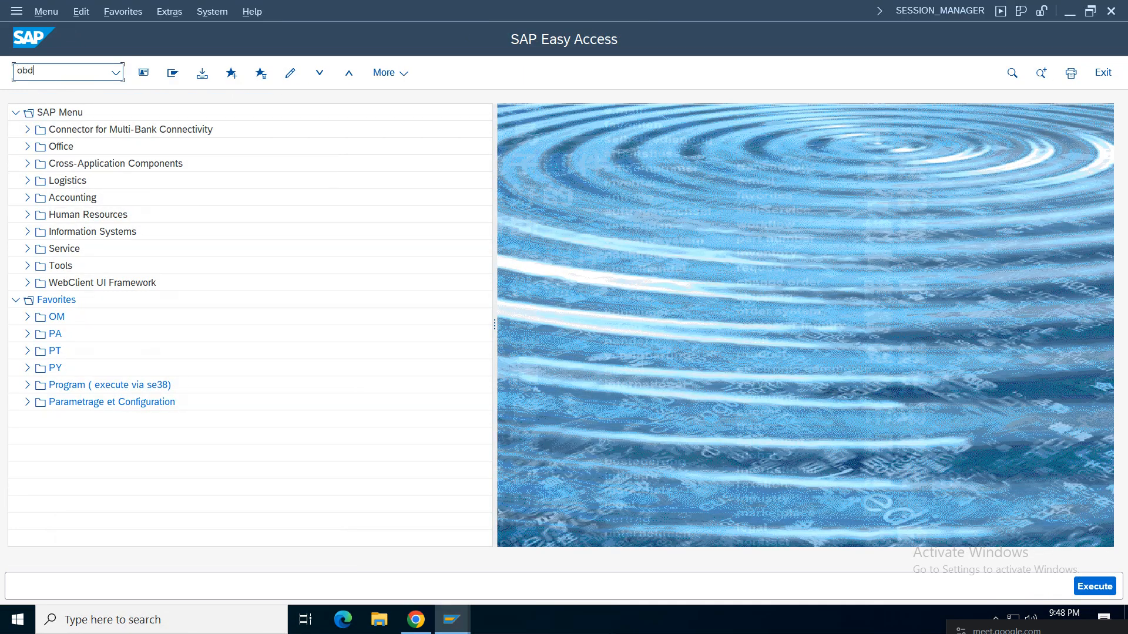
Open transaction OBD4 and position the G/L account groups list at chart of accounts ACOA.
text(obd4)
key(Return)
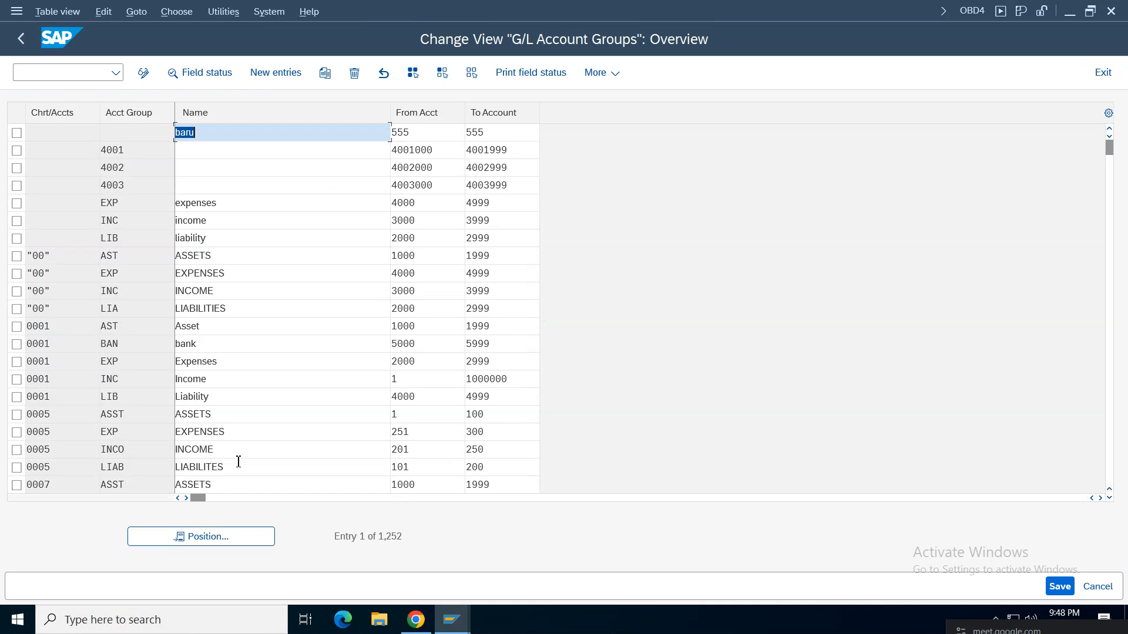
click(223, 536)
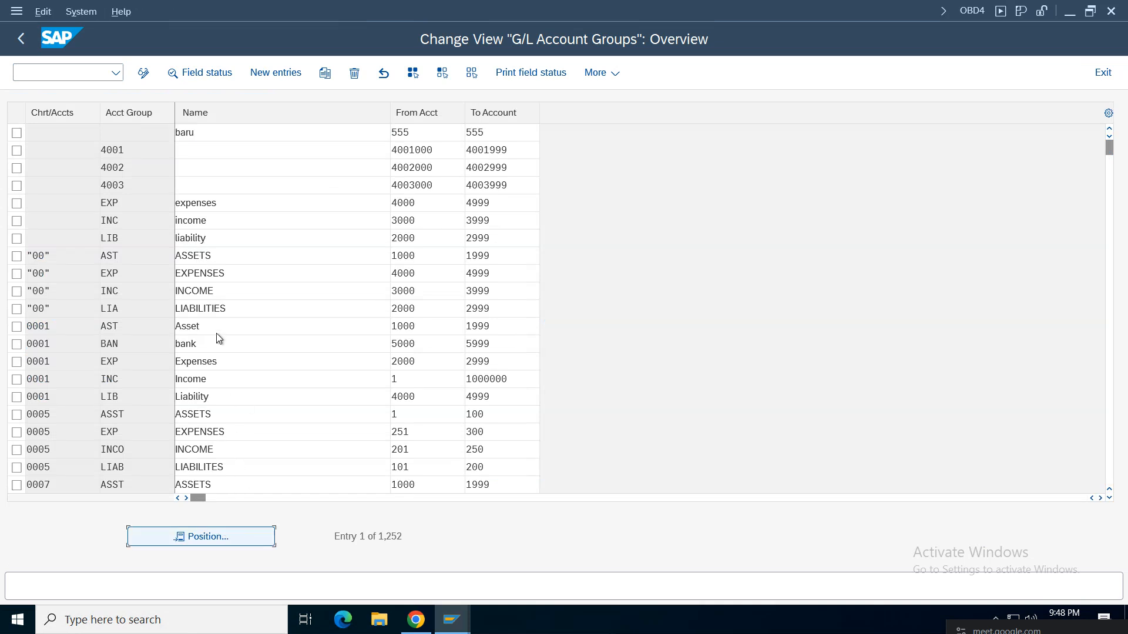
text(acoa)
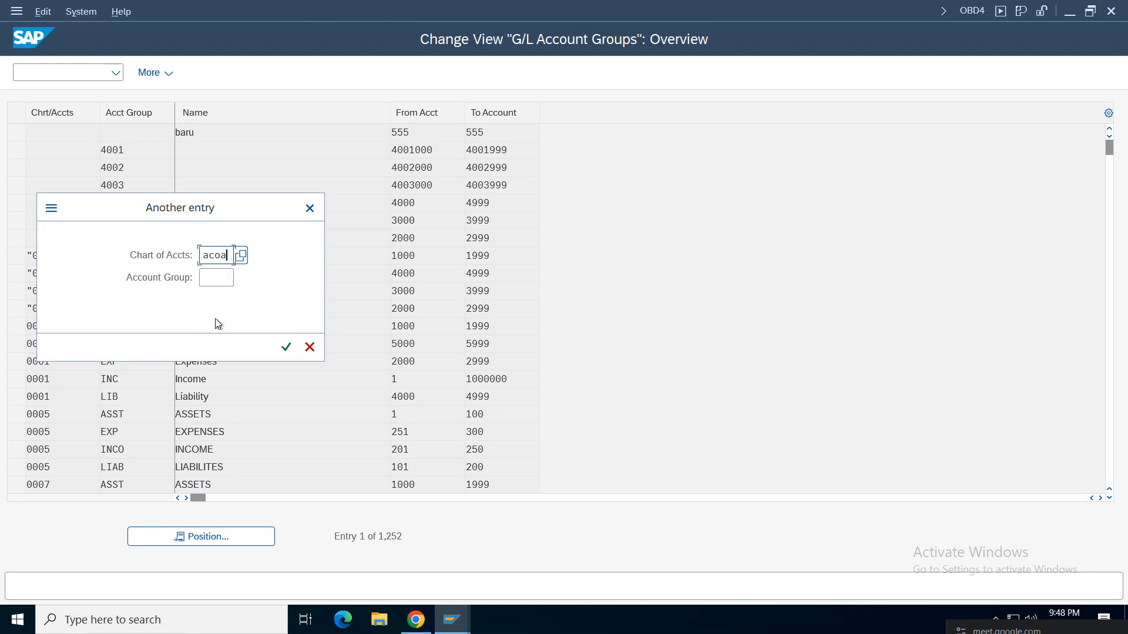
key(Return)
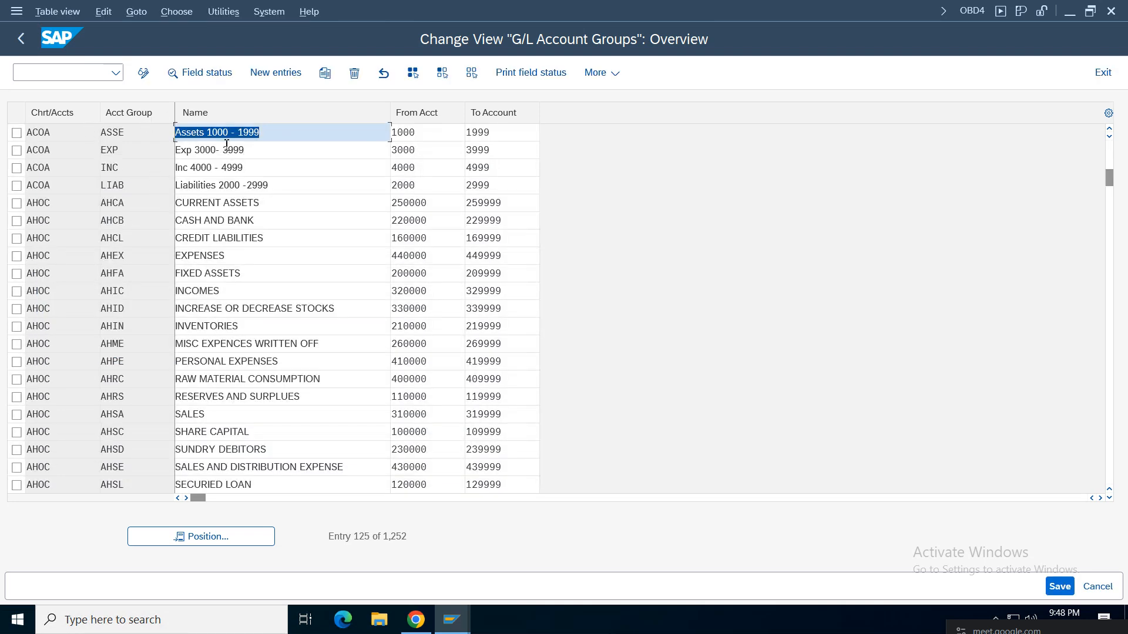
Select account group EXP of chart ACOA and open the Control section of its field status.
click(226, 148)
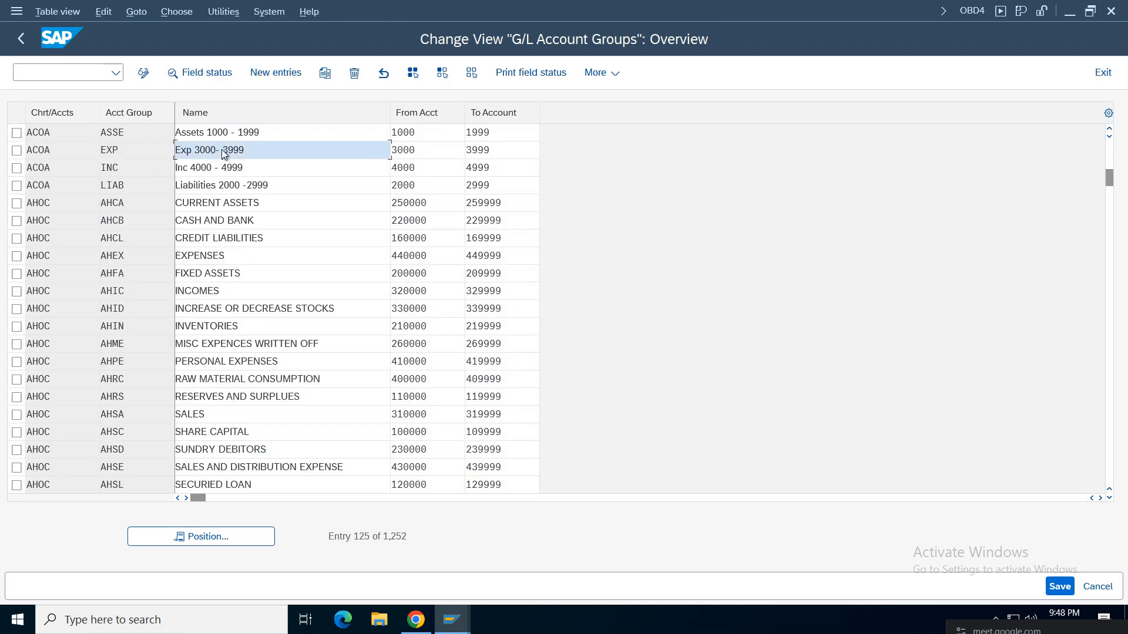
click(17, 151)
click(207, 73)
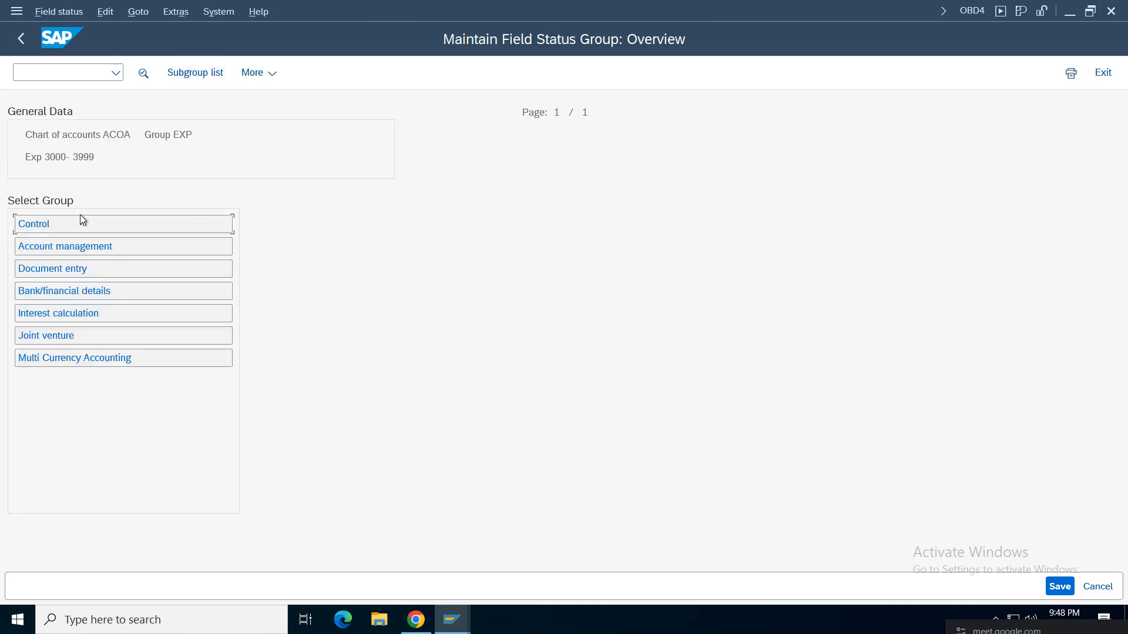
double_click(33, 223)
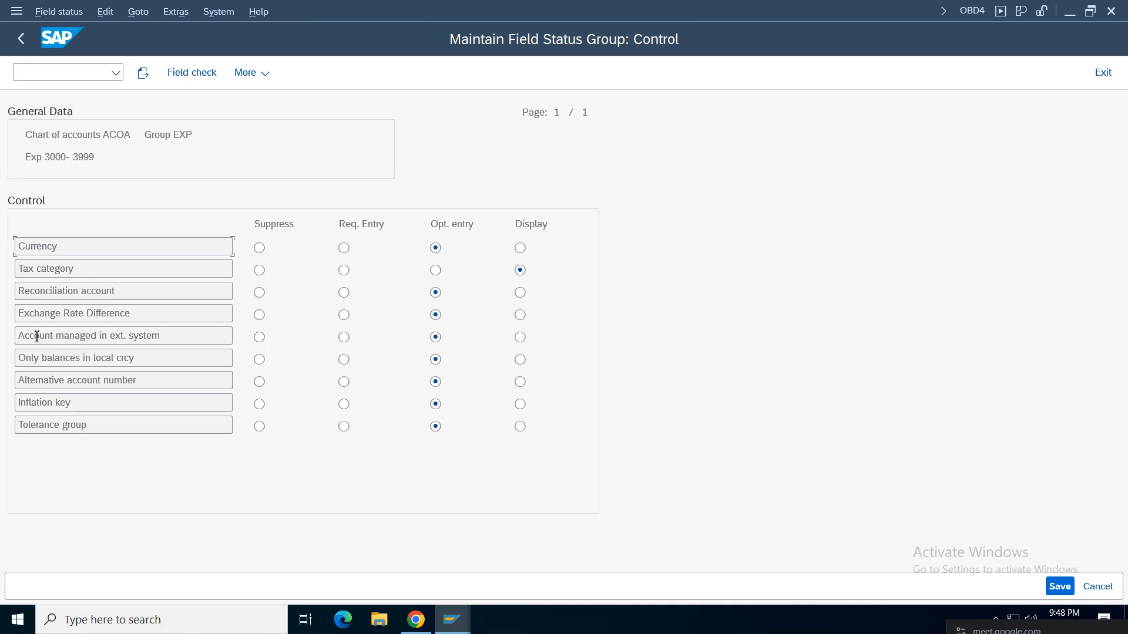
Set the Tax category field to optional entry for account group EXP and save the field status.
drag(73, 271, 19, 269)
click(435, 270)
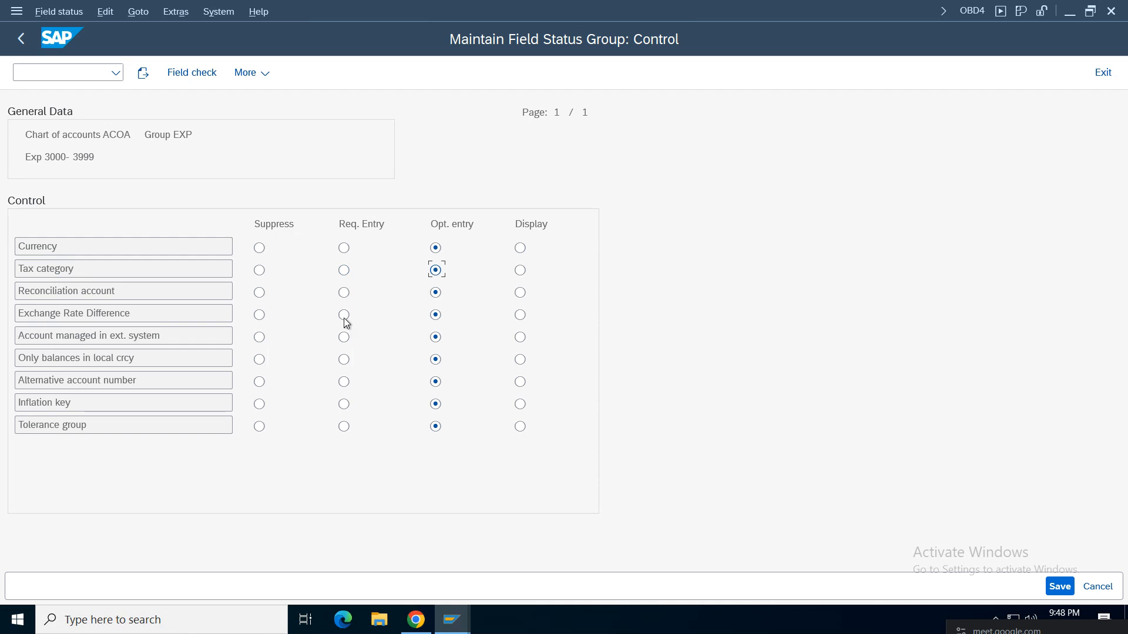
click(1060, 587)
click(376, 323)
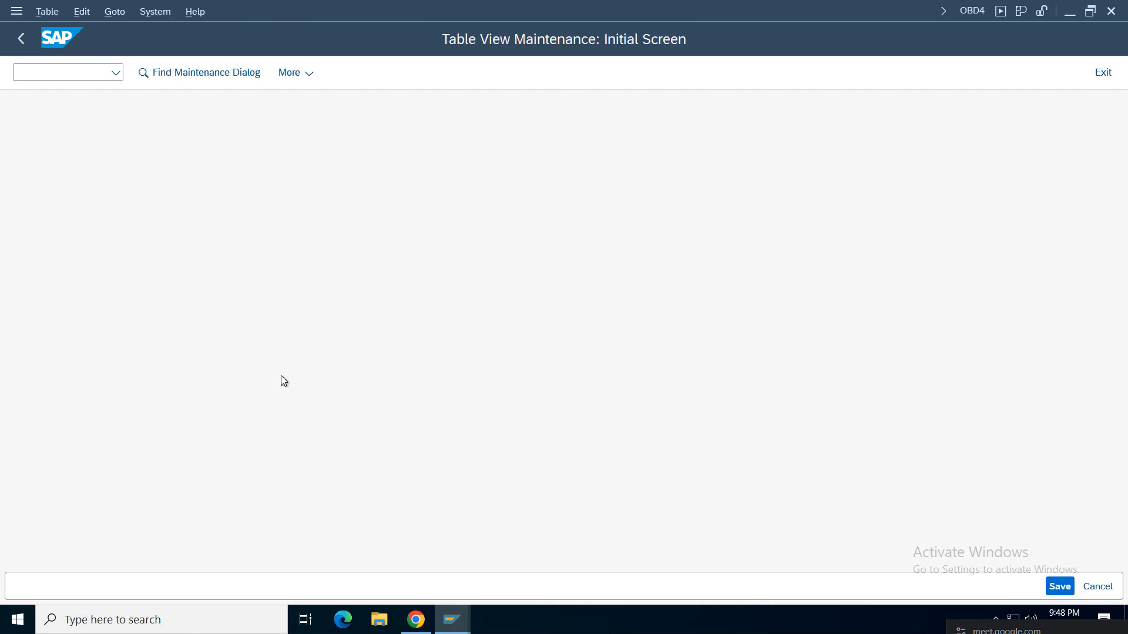
Return to the Rent Expenses account, exit its maintenance without saving and restart transaction FS00.
mouse_move(451, 619)
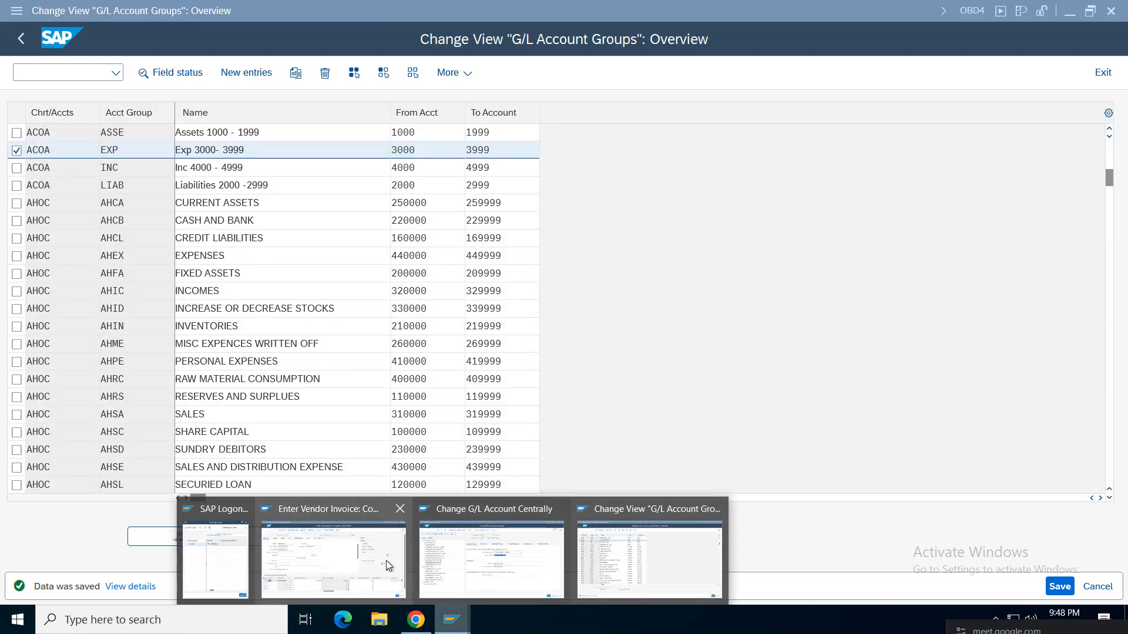
click(512, 578)
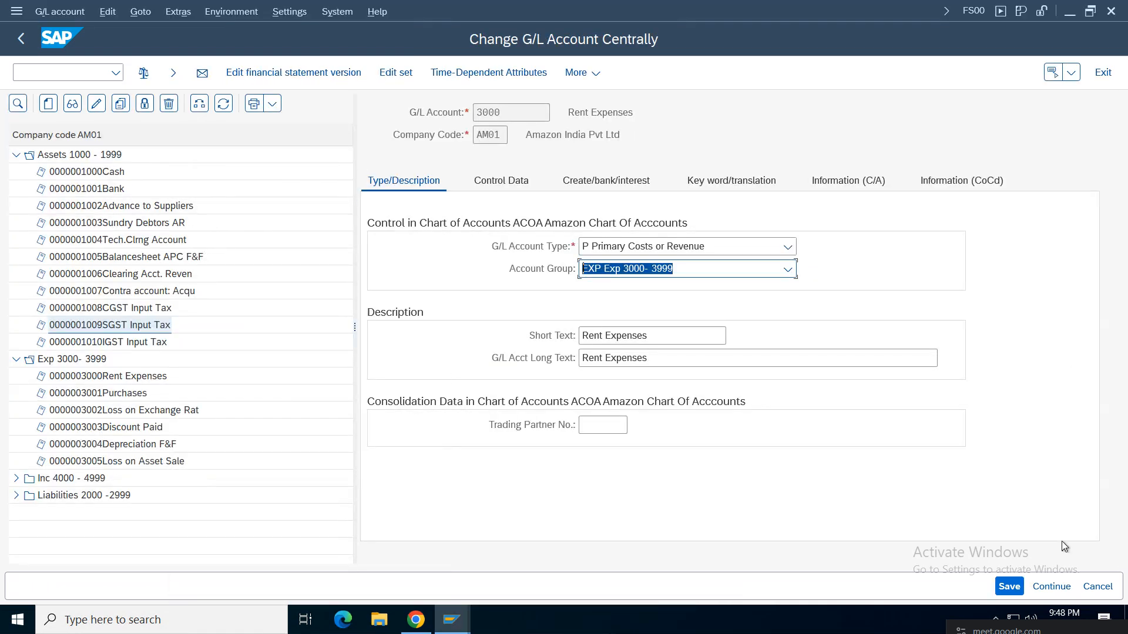
click(1110, 590)
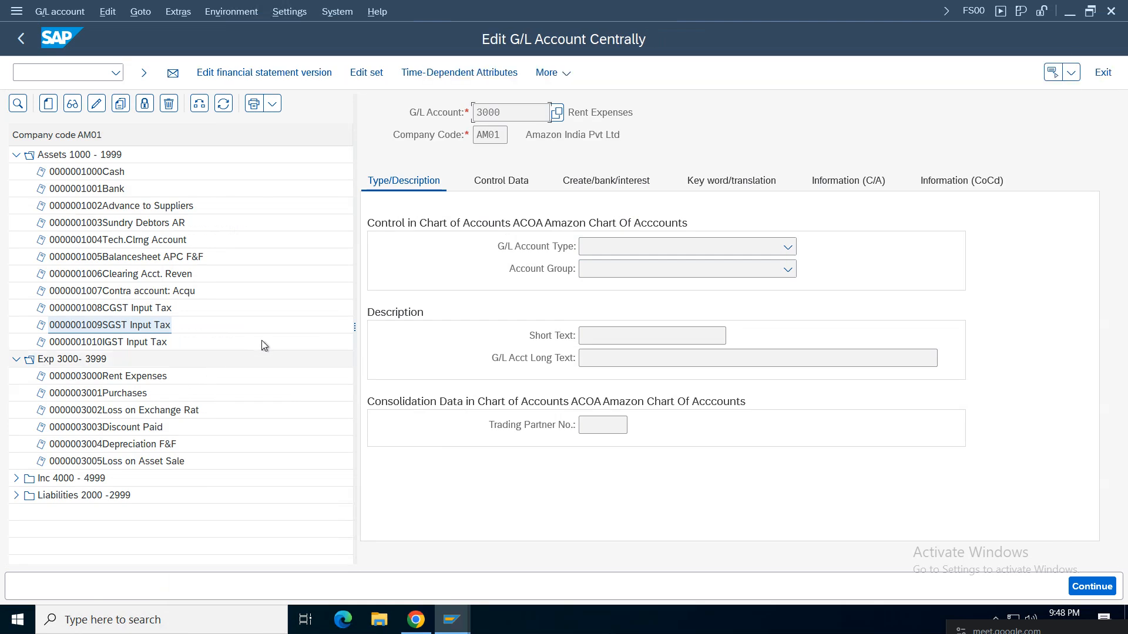
click(1103, 73)
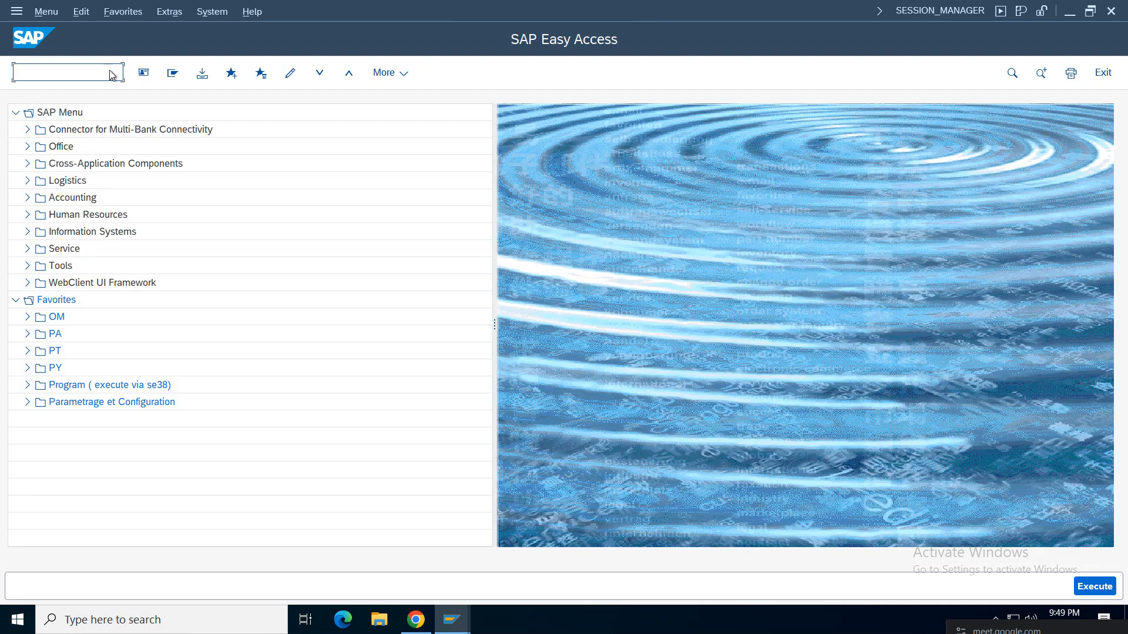
click(116, 73)
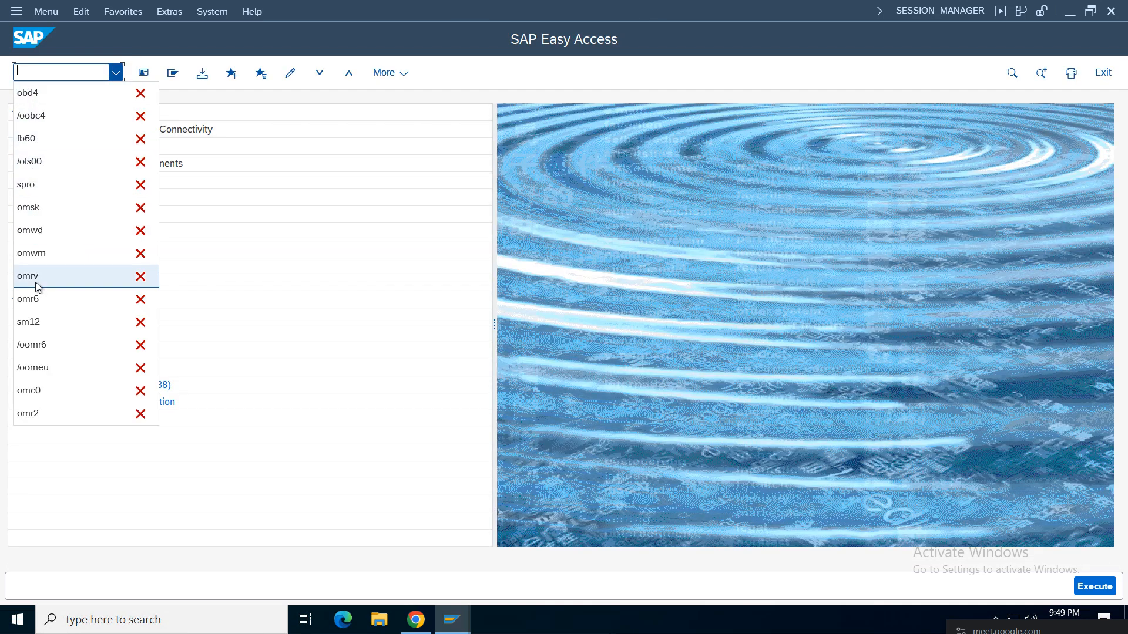
click(33, 71)
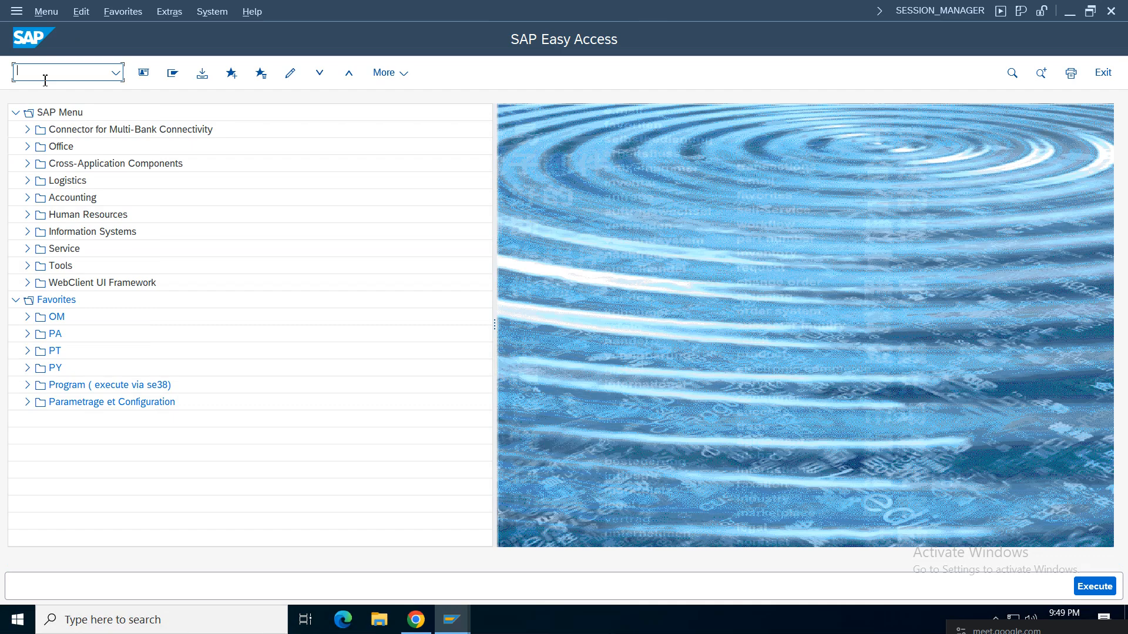
key(Return)
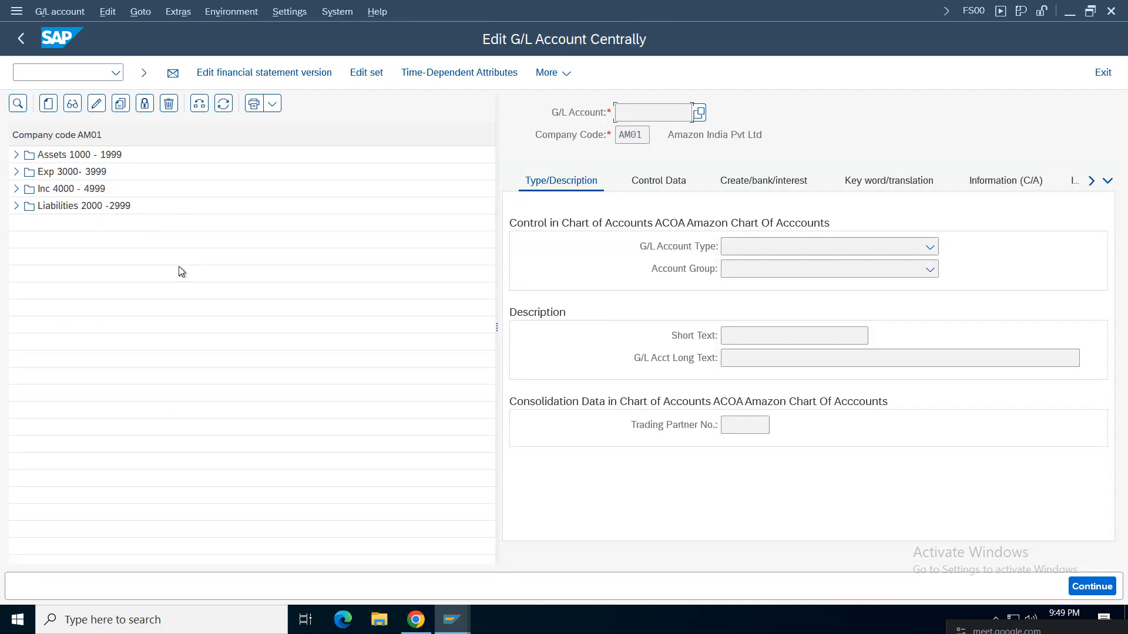
Open the Rent Expenses account from the Exp 3000- 3999 group in change mode and go to its tax category in the control data.
click(16, 171)
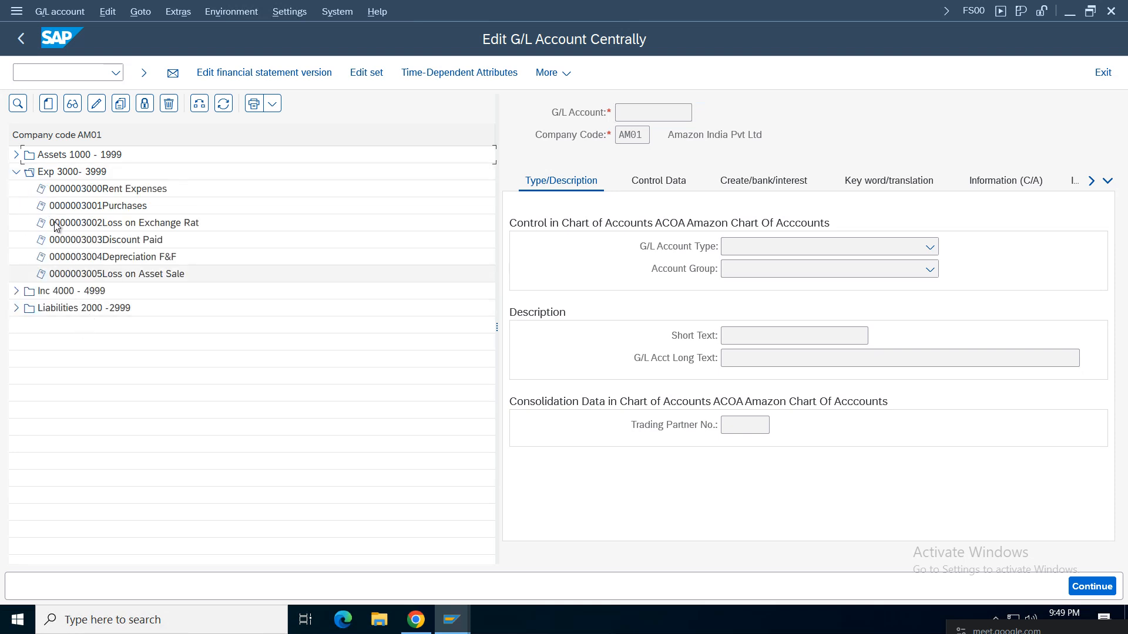
double_click(112, 189)
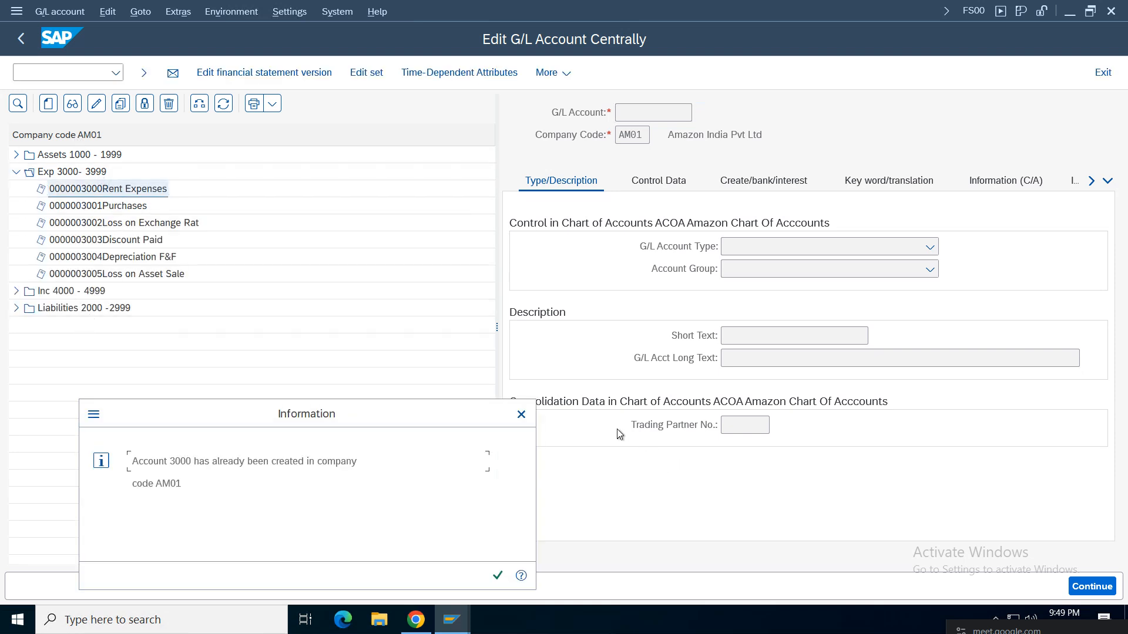
click(520, 415)
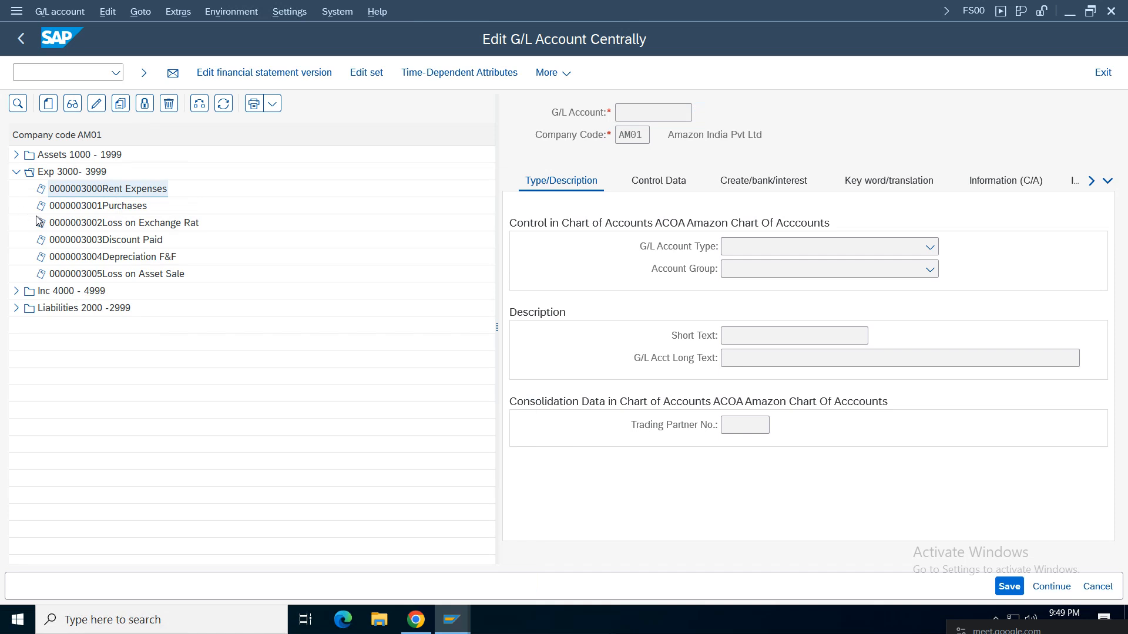
click(660, 184)
click(731, 336)
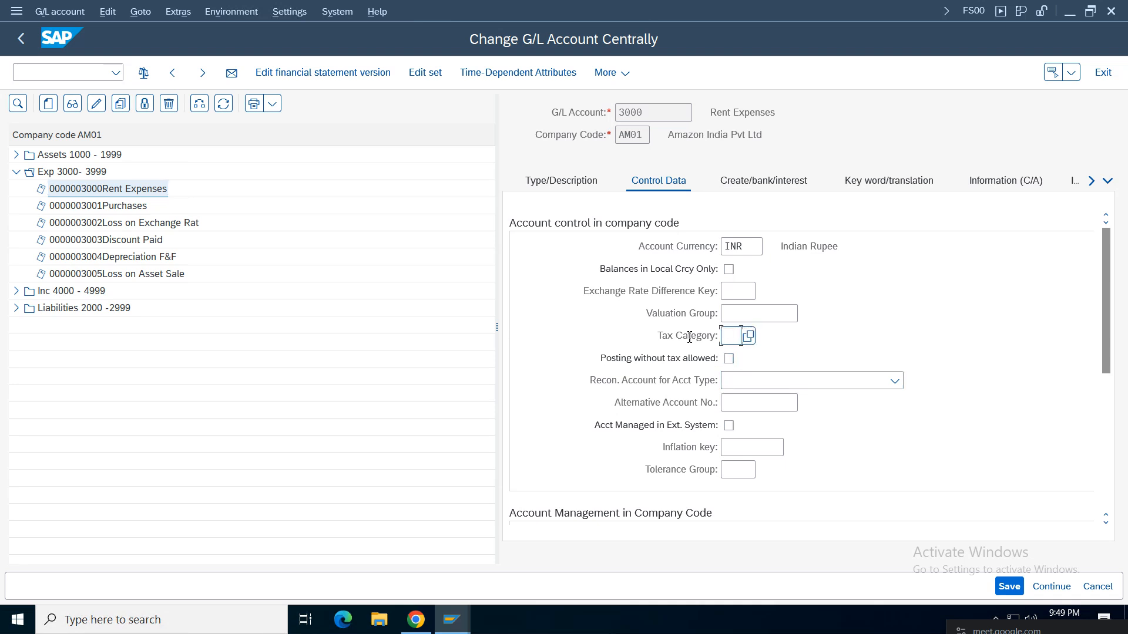
Set the Rent Expenses account's tax category to "-" (Only input tax allowed) from the list of possible values.
click(471, 364)
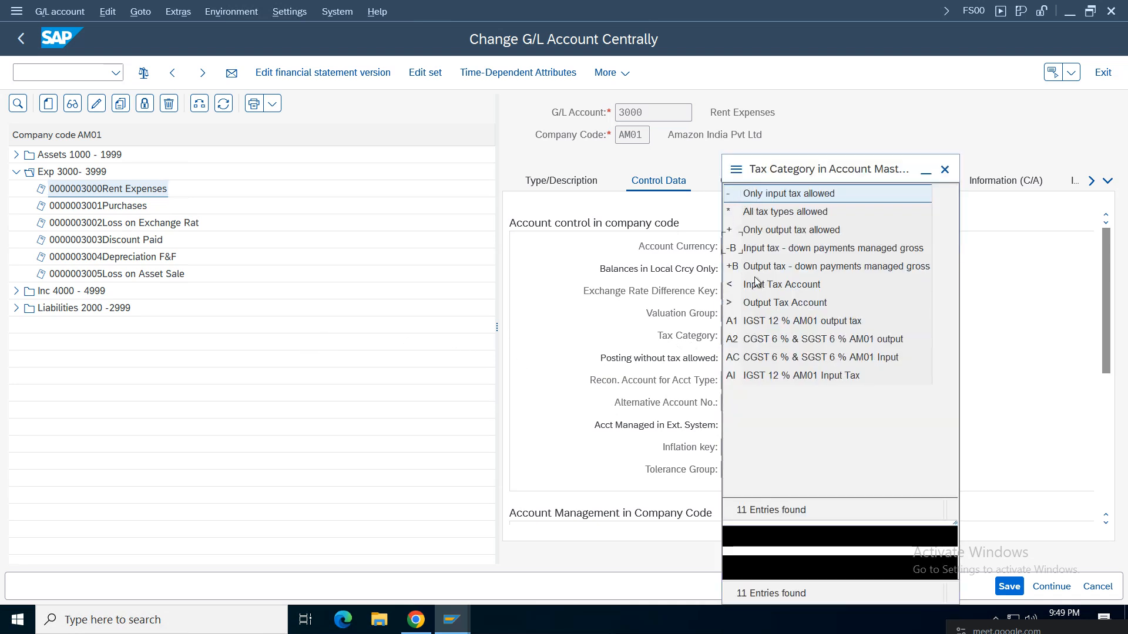
click(764, 338)
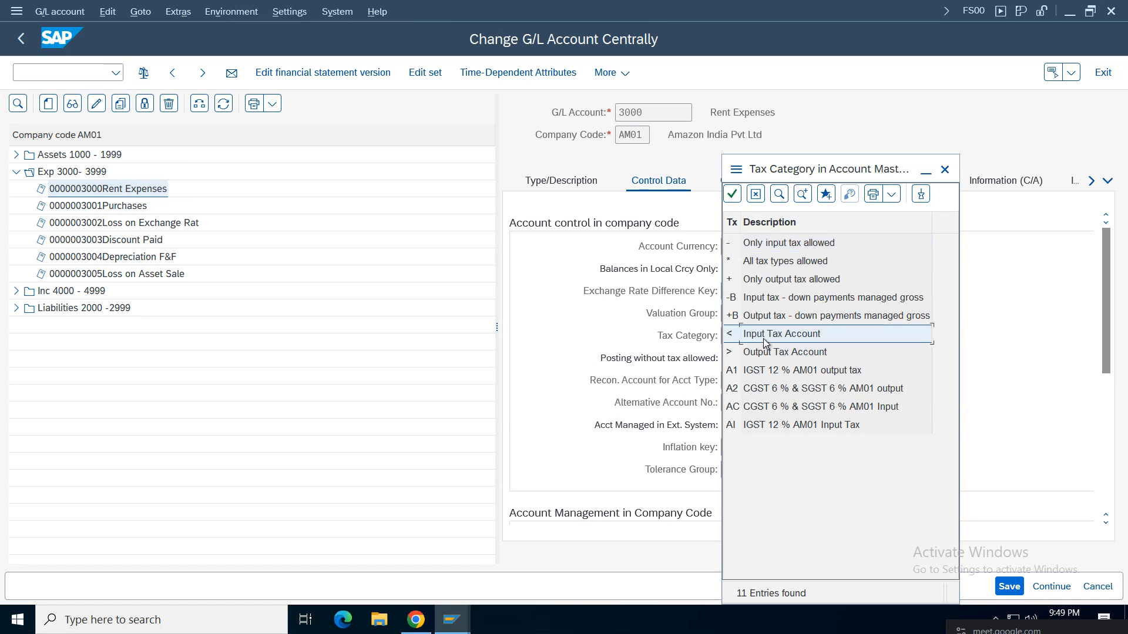
click(765, 246)
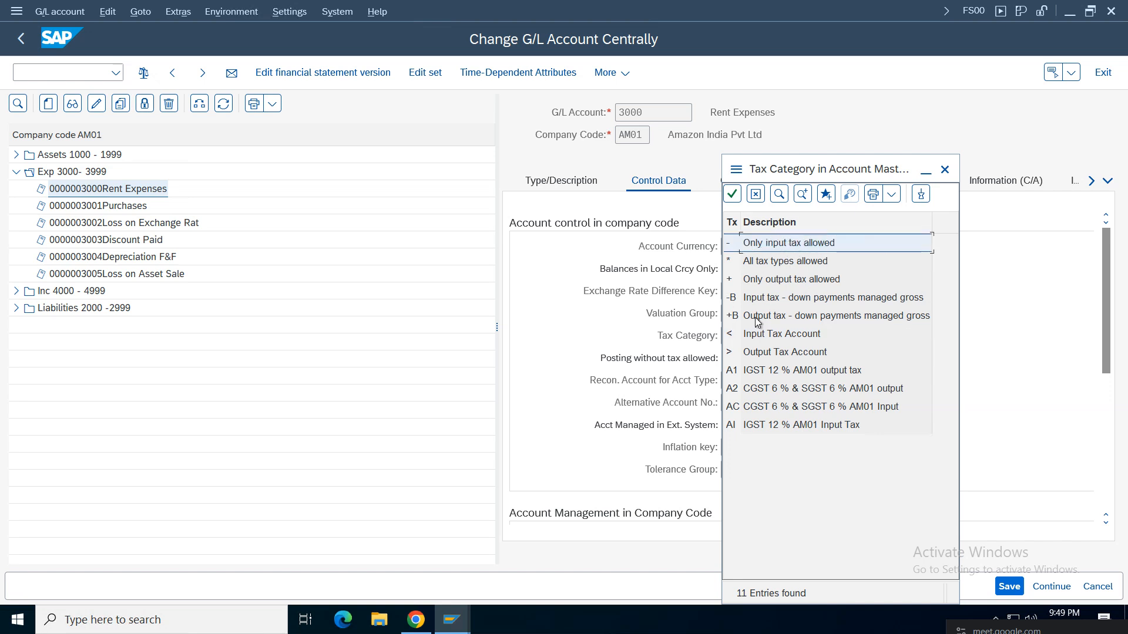
click(786, 265)
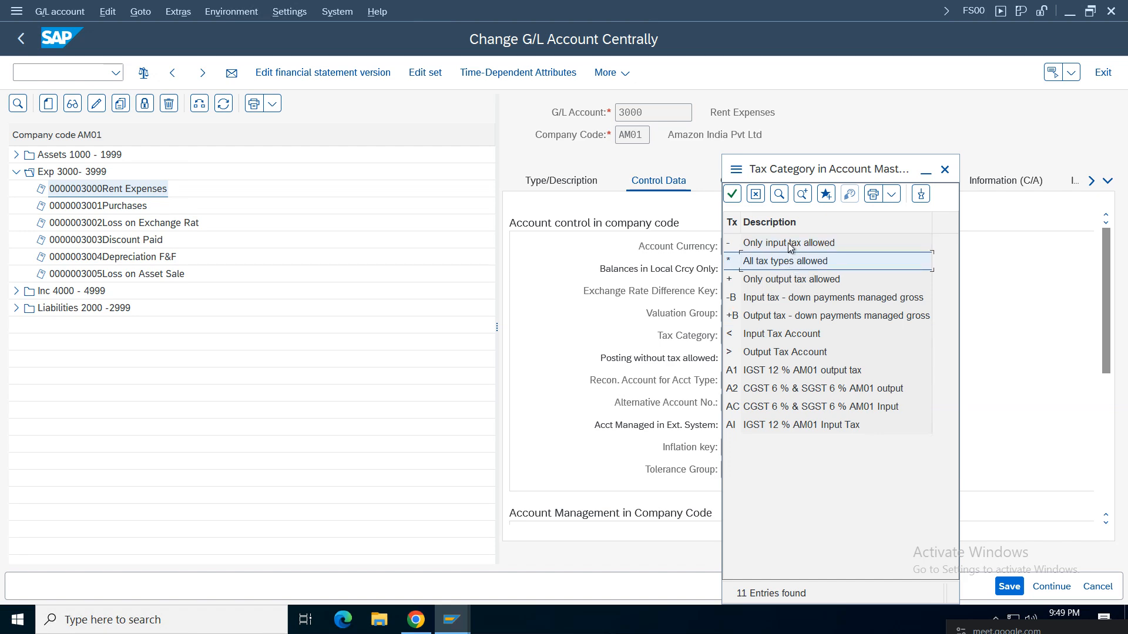
double_click(790, 244)
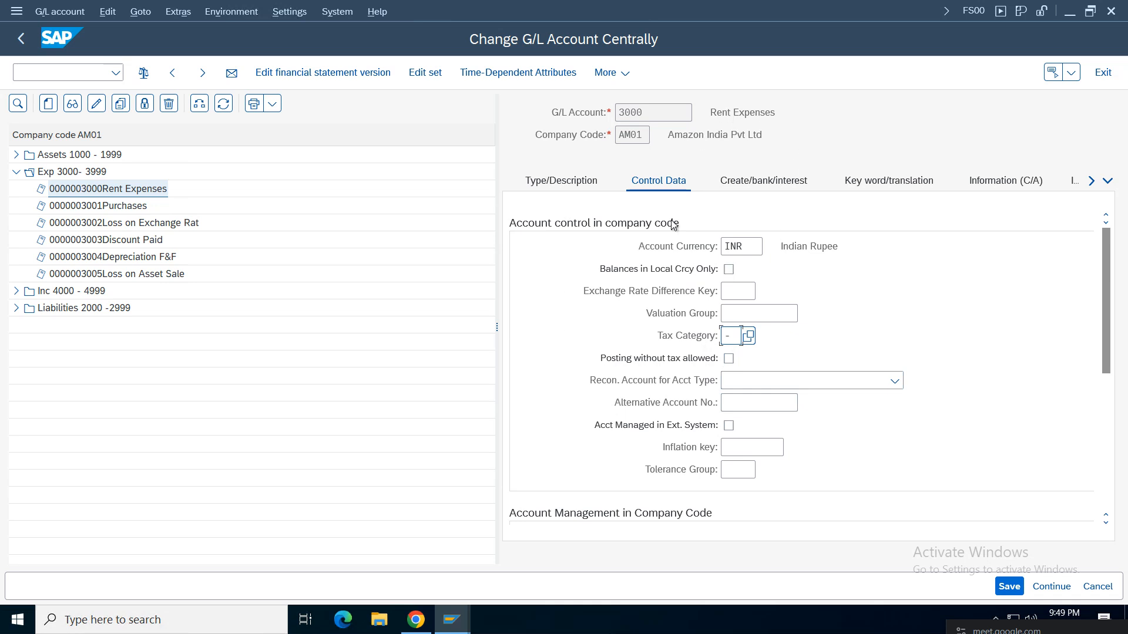
Allow posting without tax for the Rent Expenses account and save the account changes.
click(728, 359)
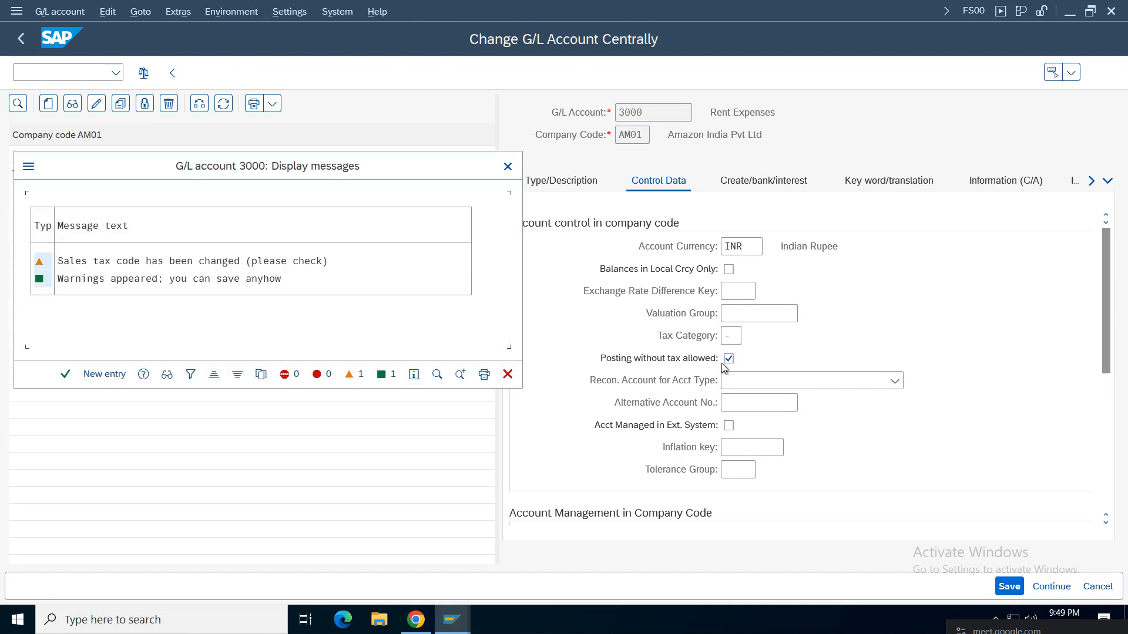
key(Return)
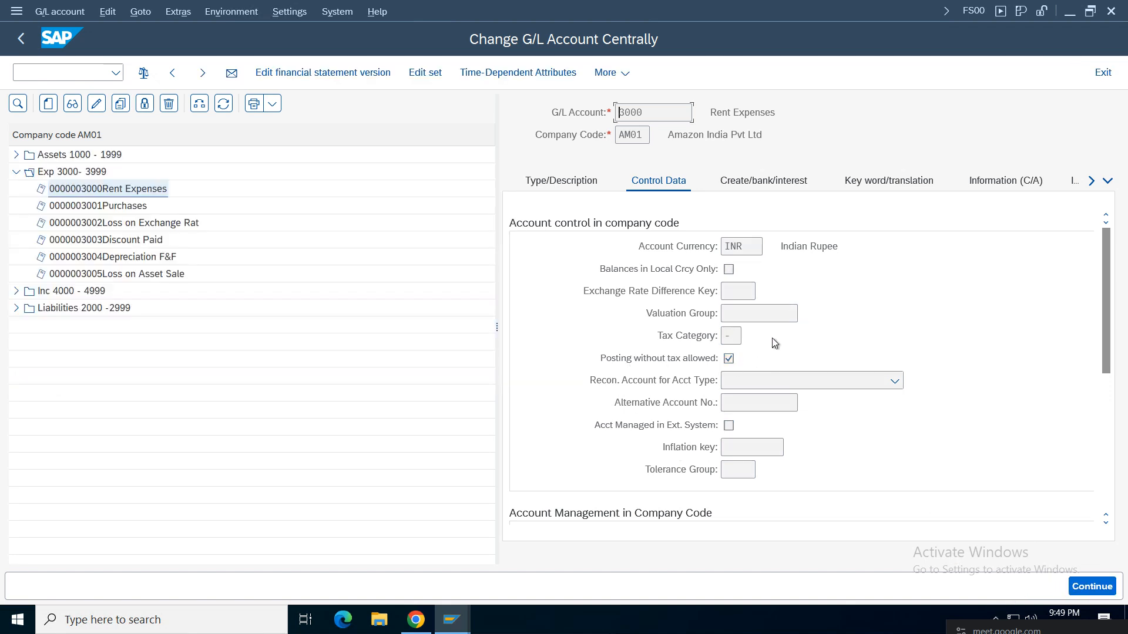
drag(876, 336, 722, 335)
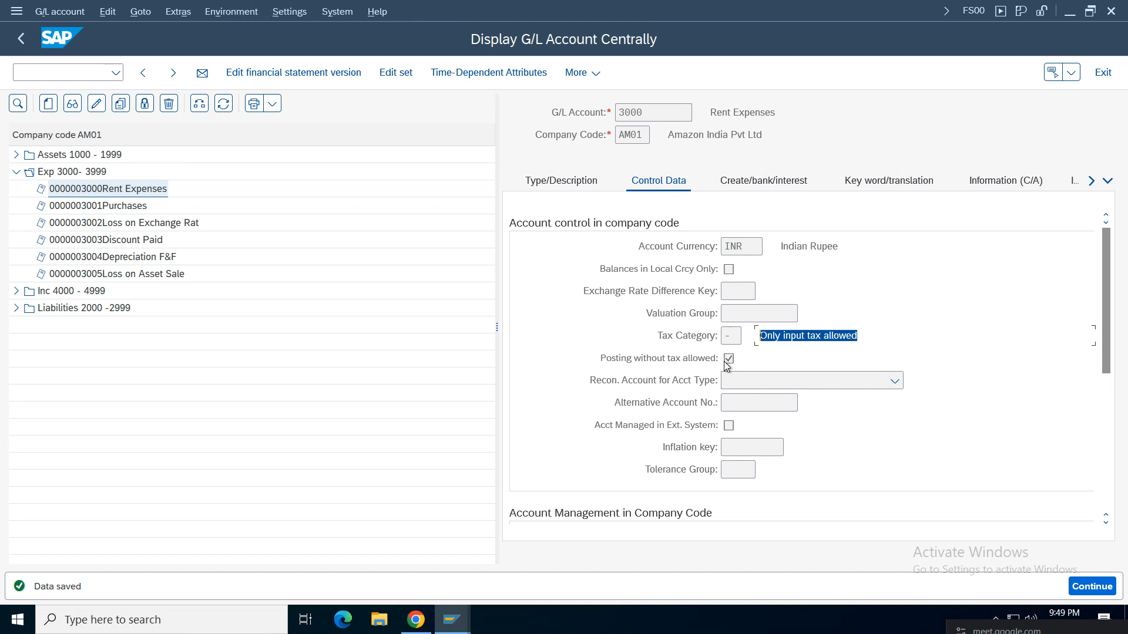
Switch to the vendor invoice entry for company code AM01 and set tax code AI on the Rent Expenses line.
mouse_move(459, 622)
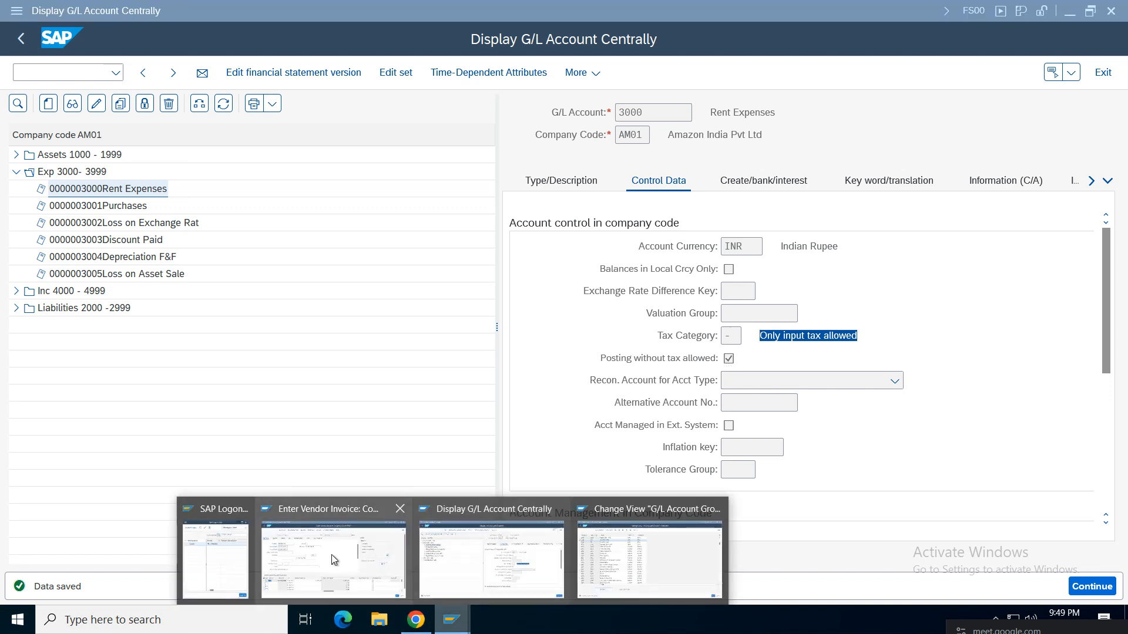
click(316, 543)
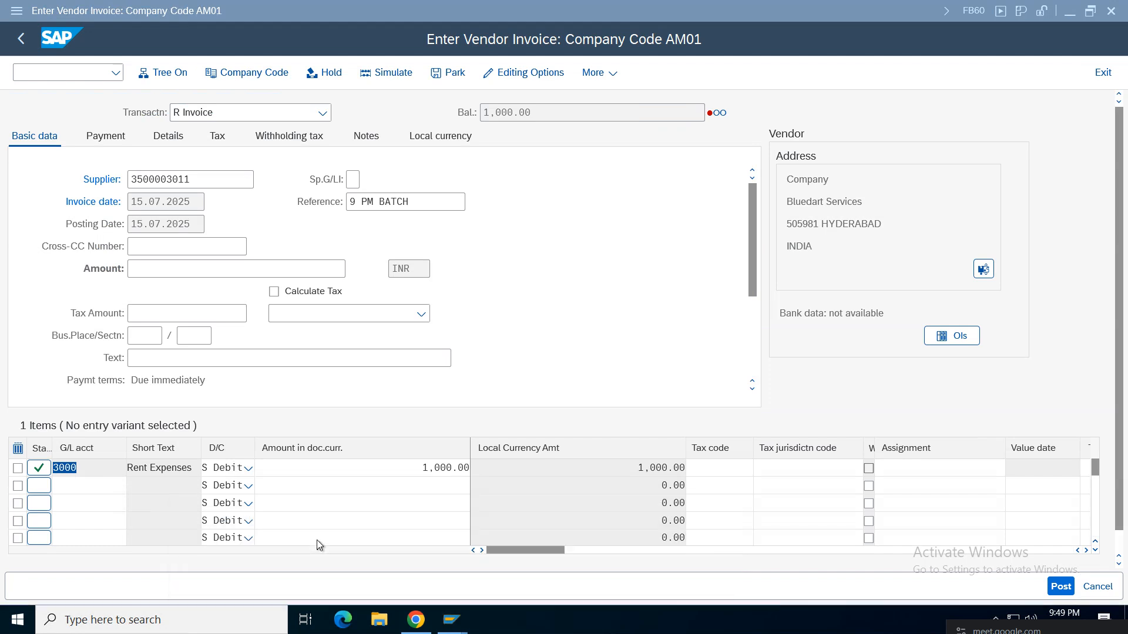
click(727, 468)
click(713, 477)
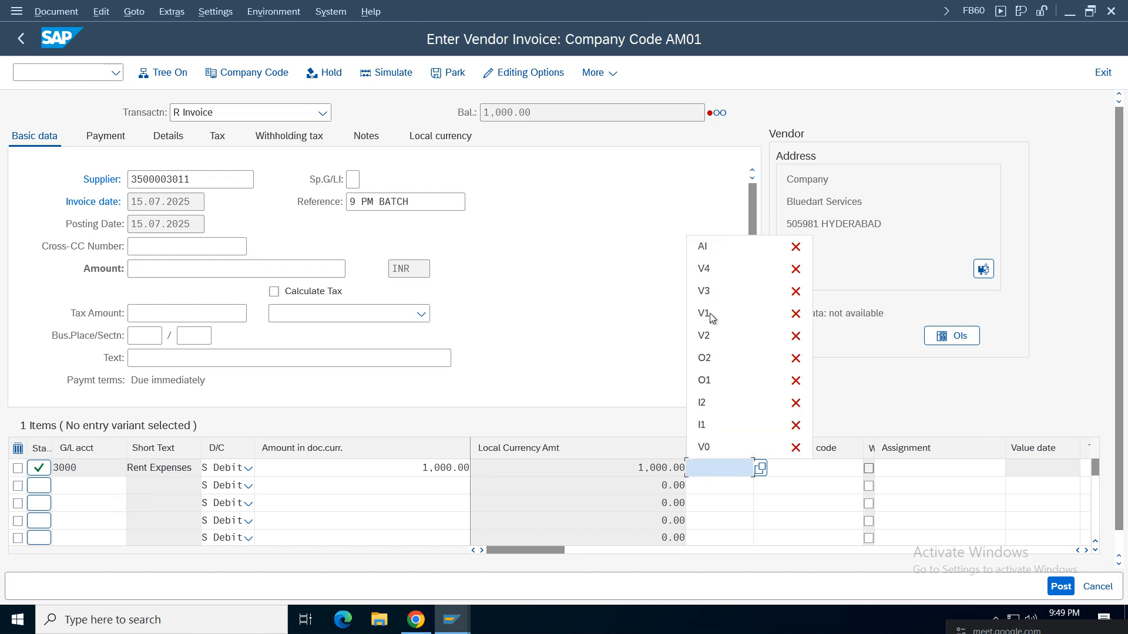
click(702, 247)
key(Return)
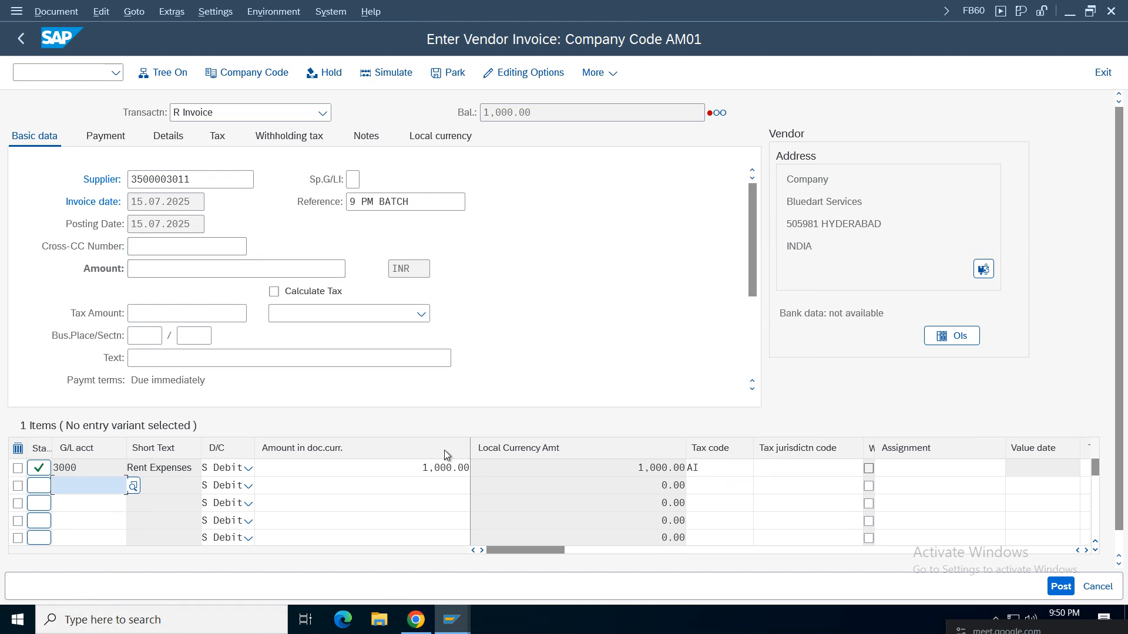
Set the invoice header's tax code to AI (IGST 12 % AM01 Input Tax) and enable automatic tax calculation.
click(423, 317)
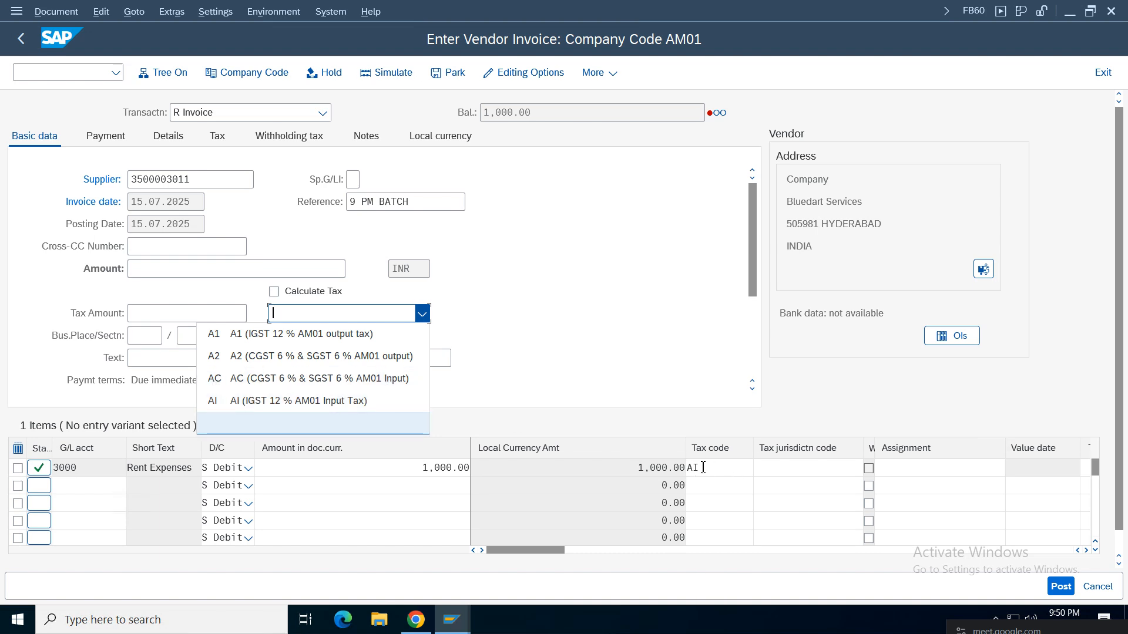
click(269, 401)
click(314, 317)
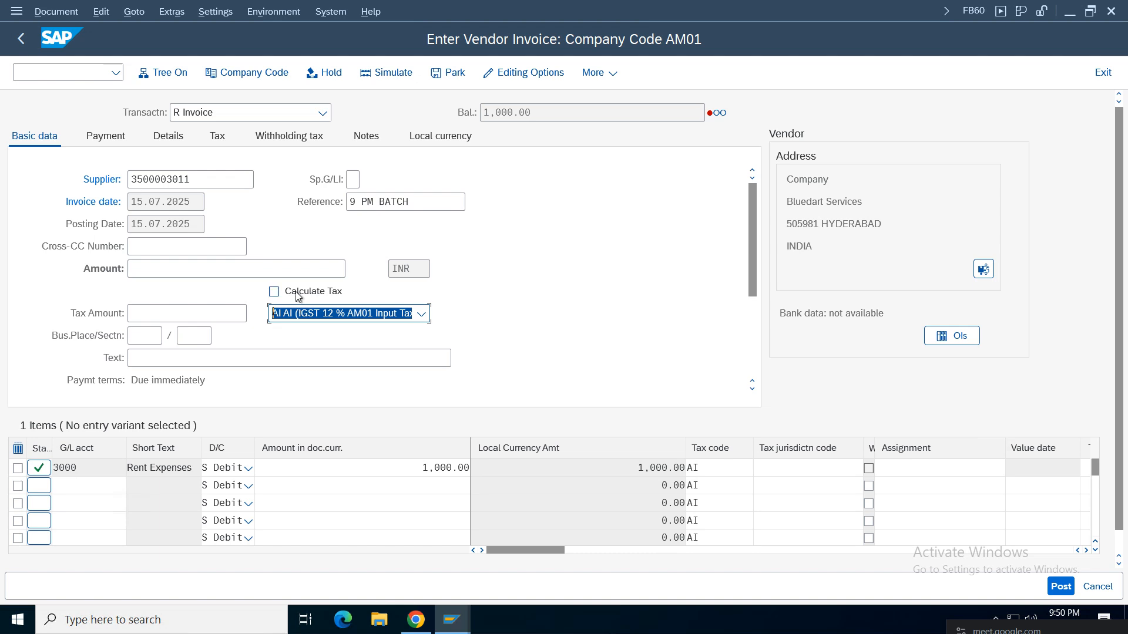
click(553, 113)
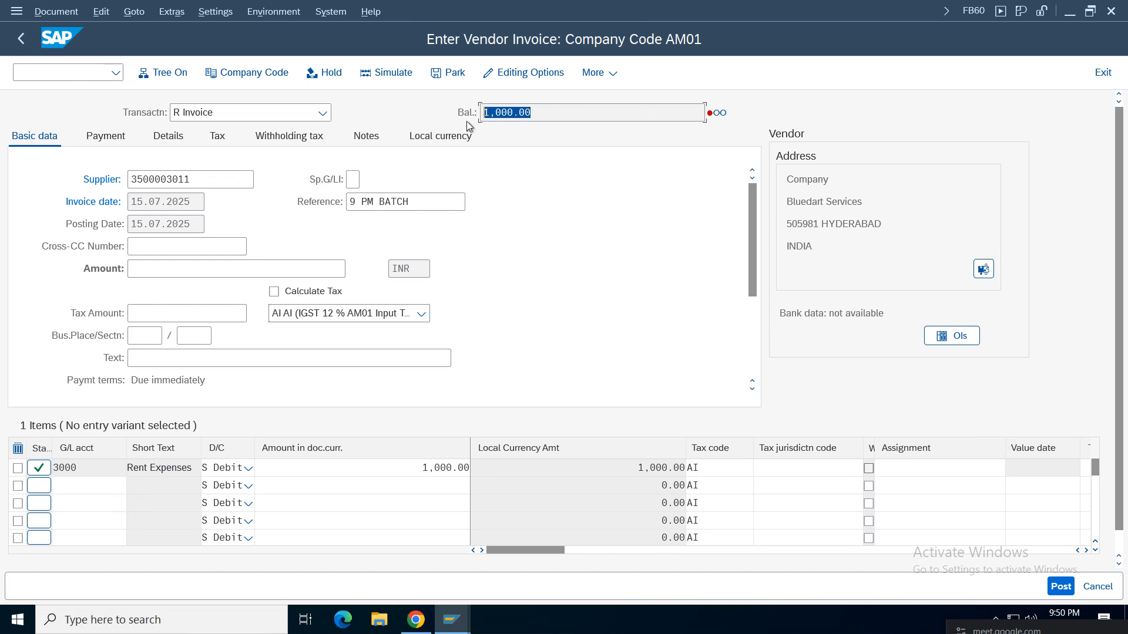
click(294, 294)
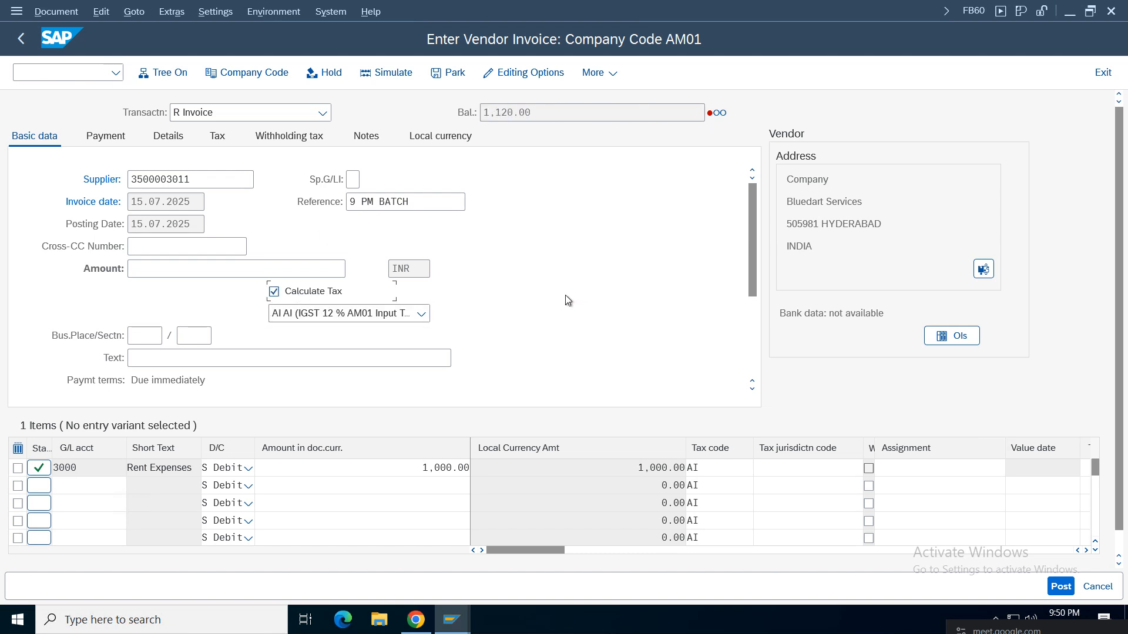
Enter 1120 as the vendor invoice's total amount so it matches the balance including tax.
drag(532, 112, 410, 151)
click(156, 270)
text(1120)
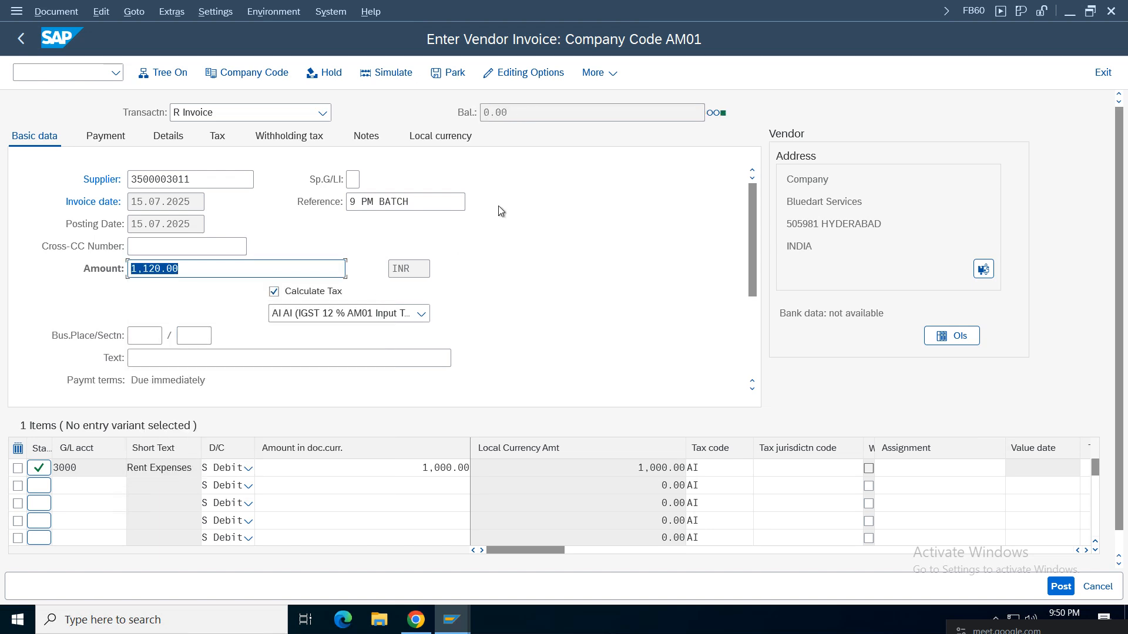
Simulate the vendor invoice and read the diagnosis in the detailed help for the tax account message.
click(395, 83)
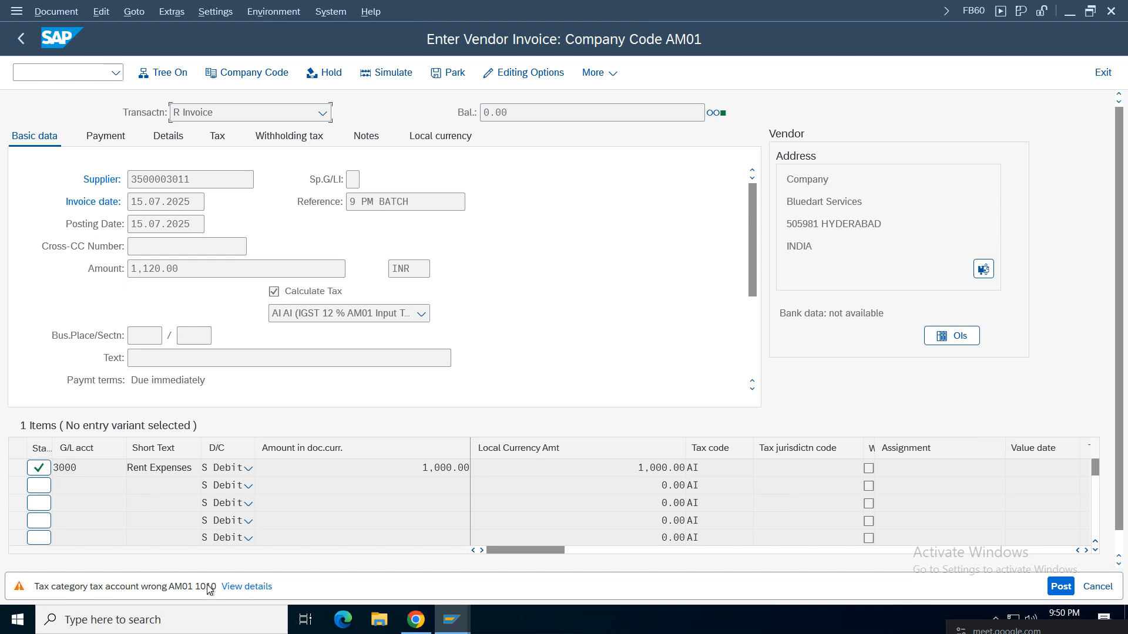
click(246, 586)
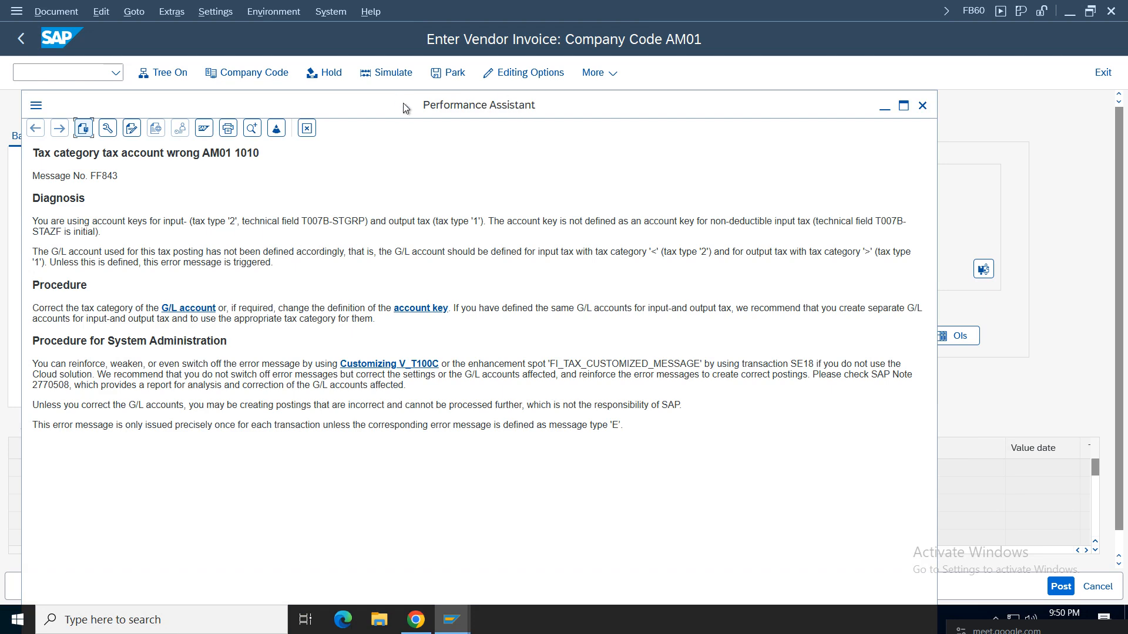
drag(400, 103, 511, 127)
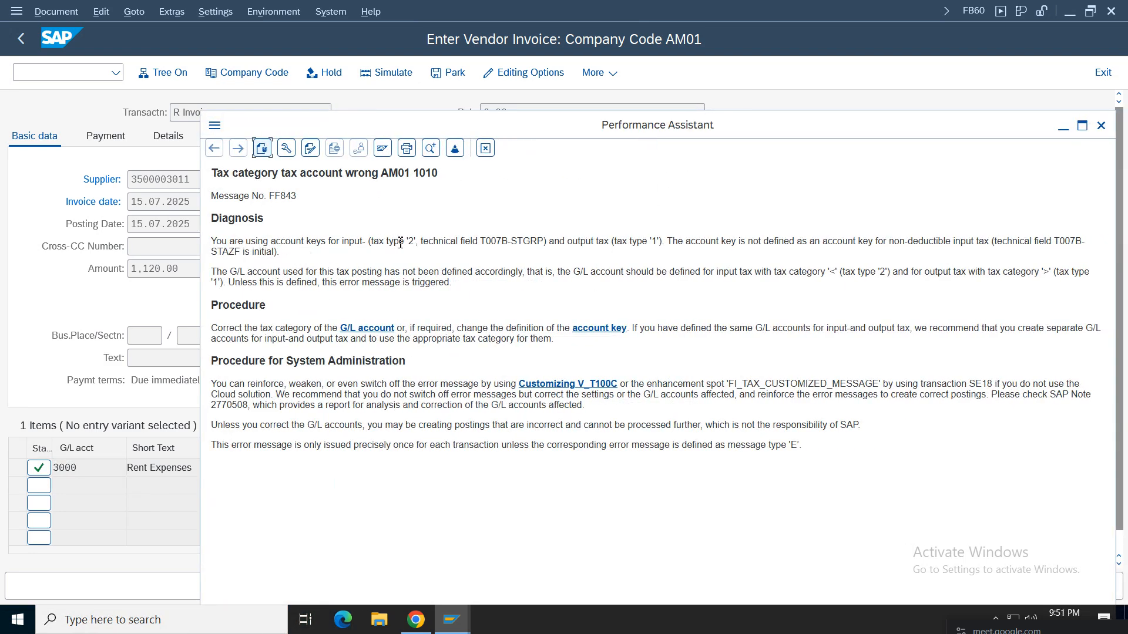
drag(653, 243, 559, 243)
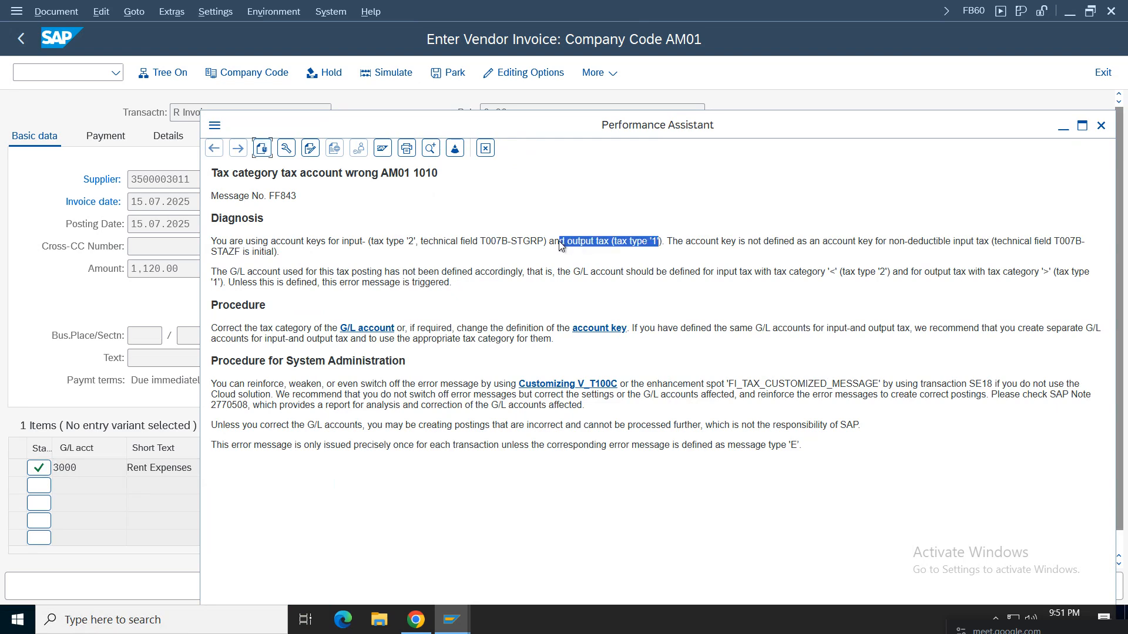
drag(438, 244, 340, 243)
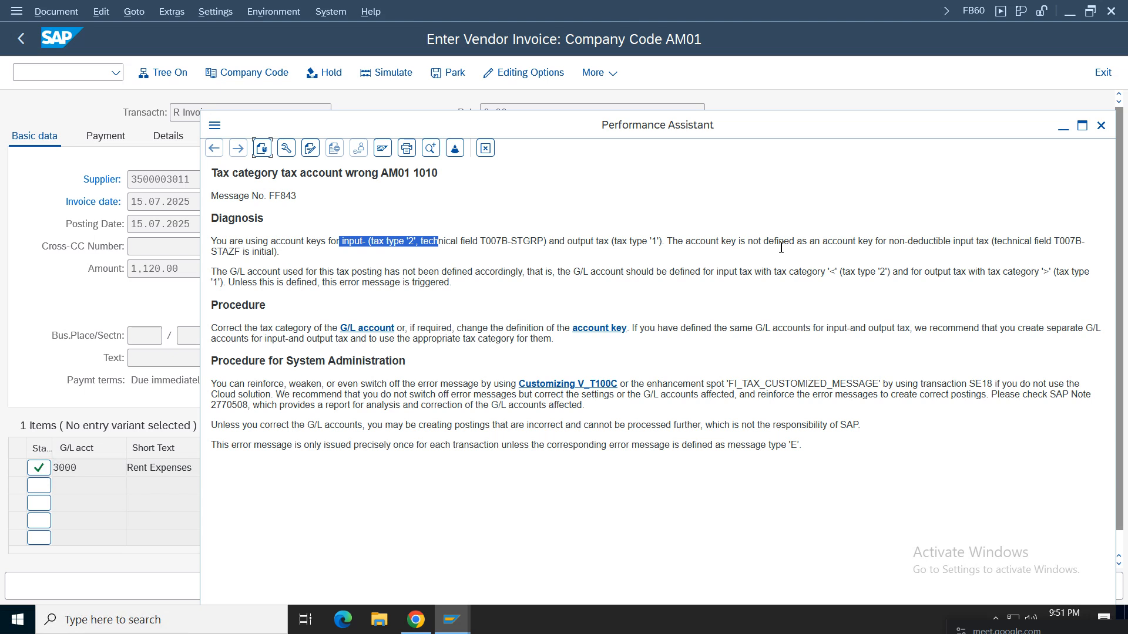
click(974, 244)
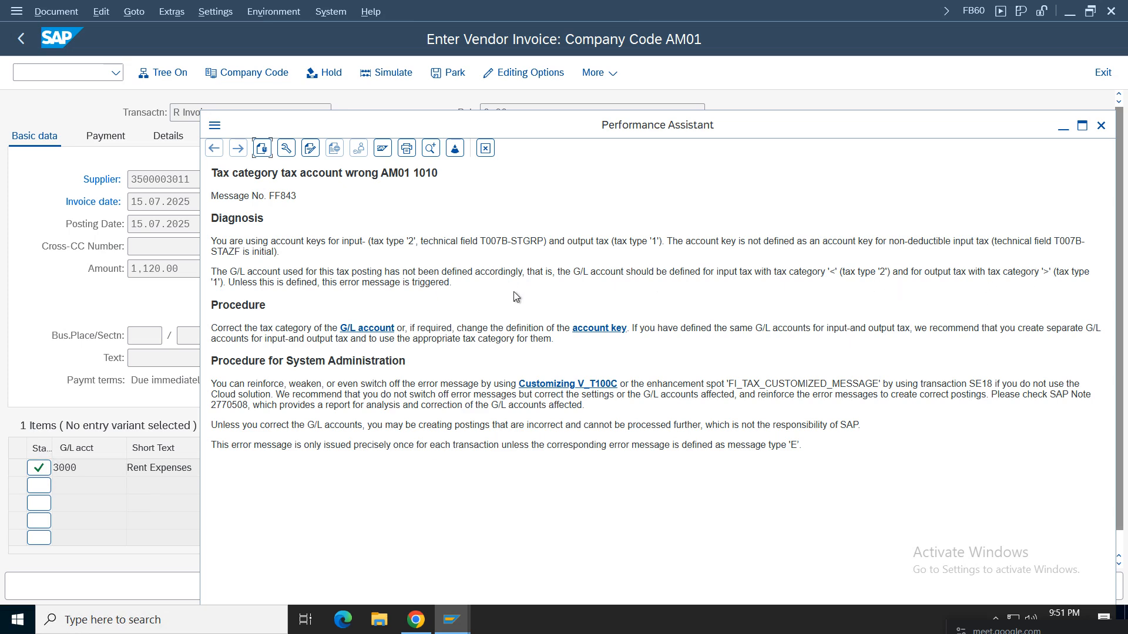
drag(559, 272, 1067, 271)
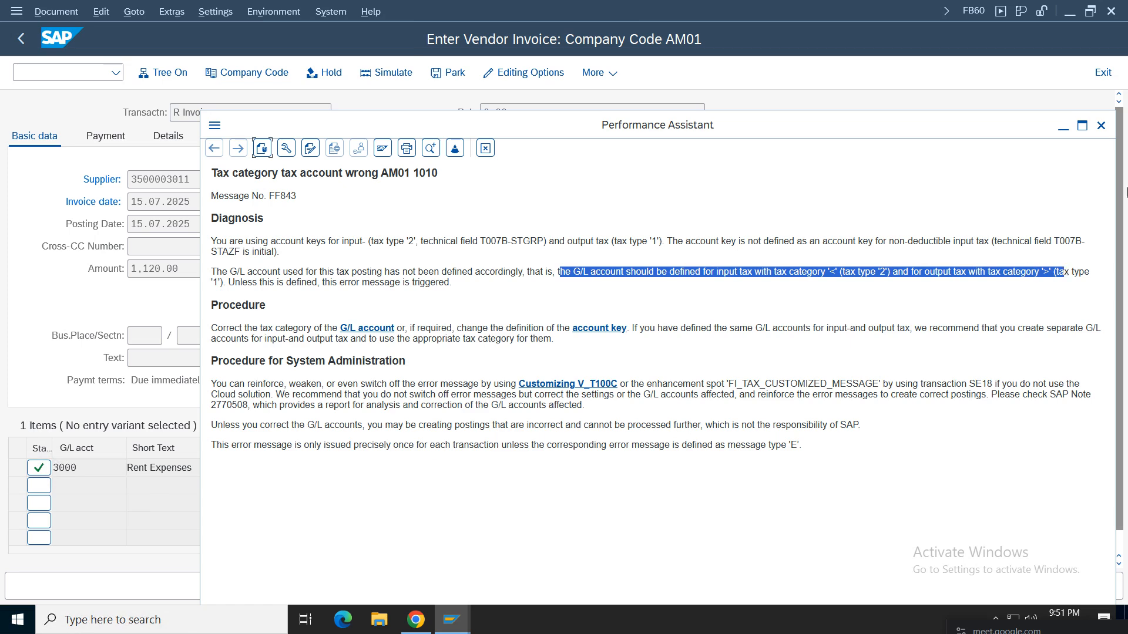
click(1101, 125)
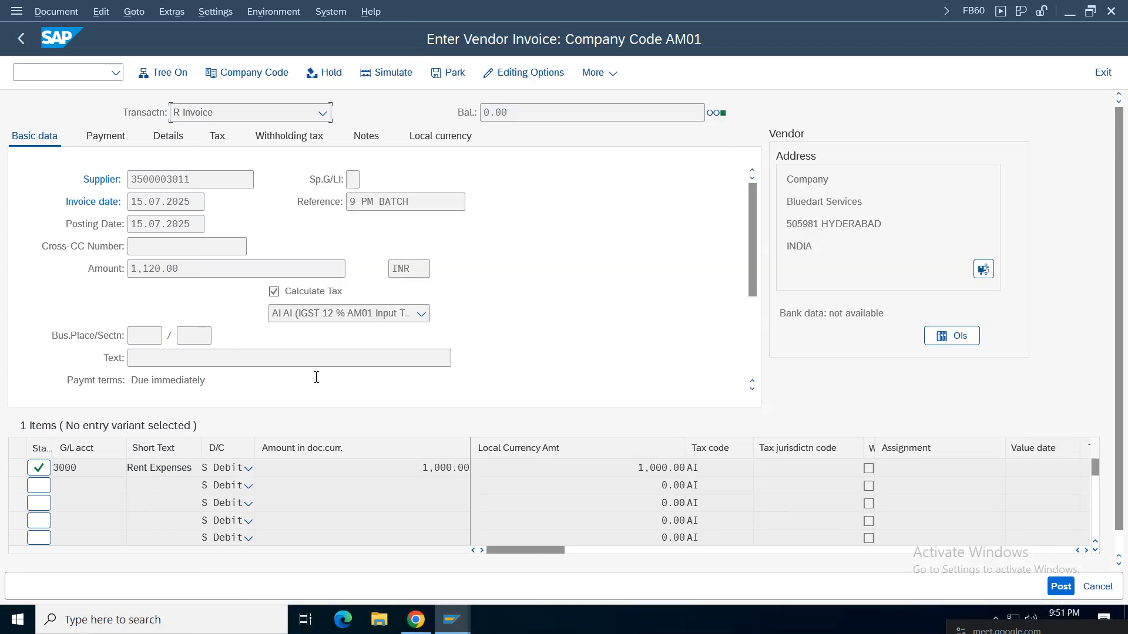
Continue the simulation to review the invoice's line items in the document overview, and return to the invoice entry.
key(shift+F5)
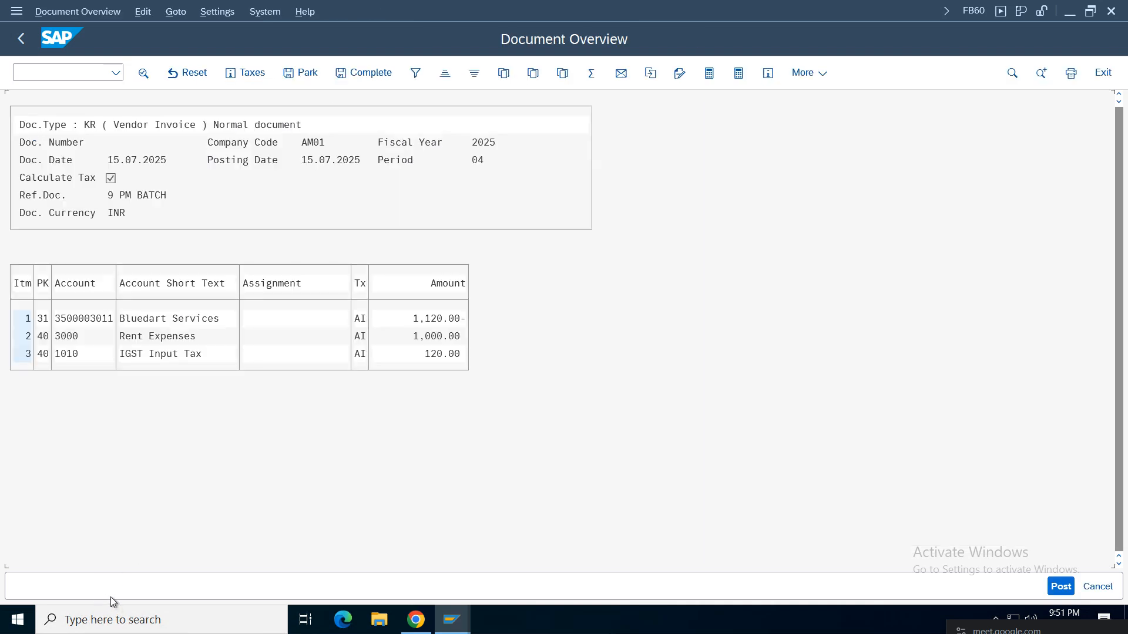
click(21, 39)
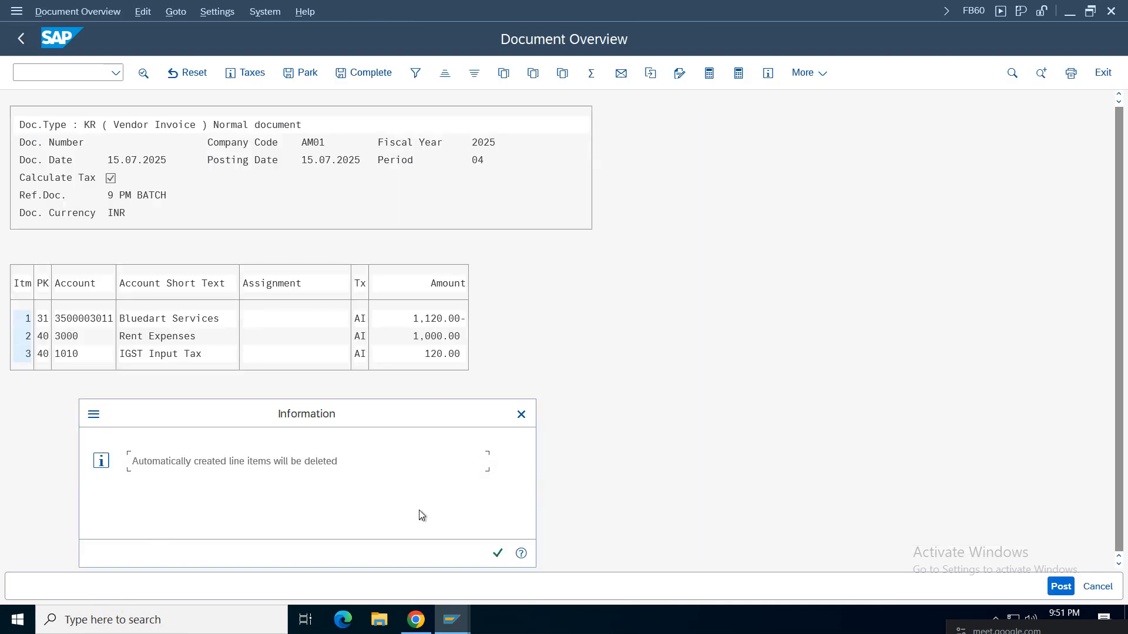
key(Return)
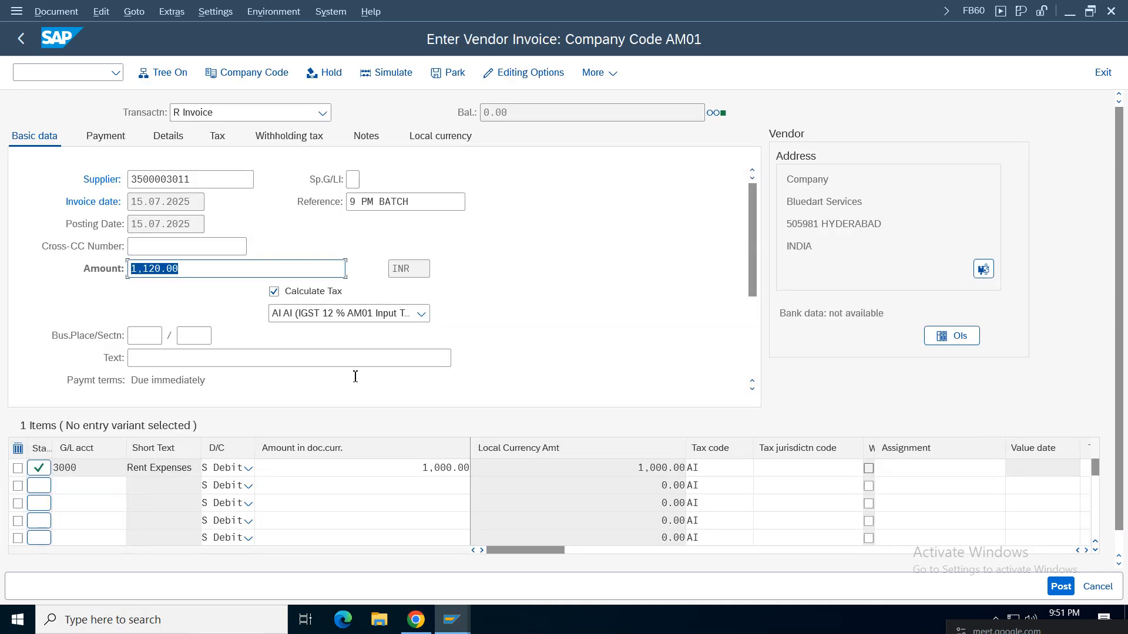
Switch to the G/L account display and select the IGST Input Tax account in the Assets 1000 - 1999 group.
click(451, 620)
click(528, 566)
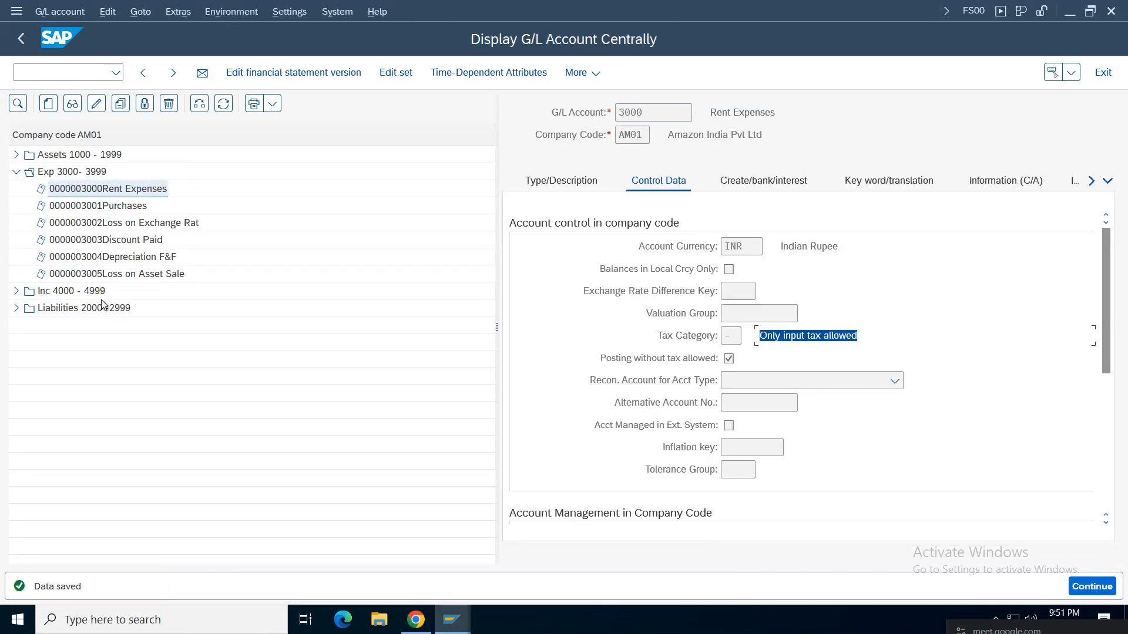
click(16, 172)
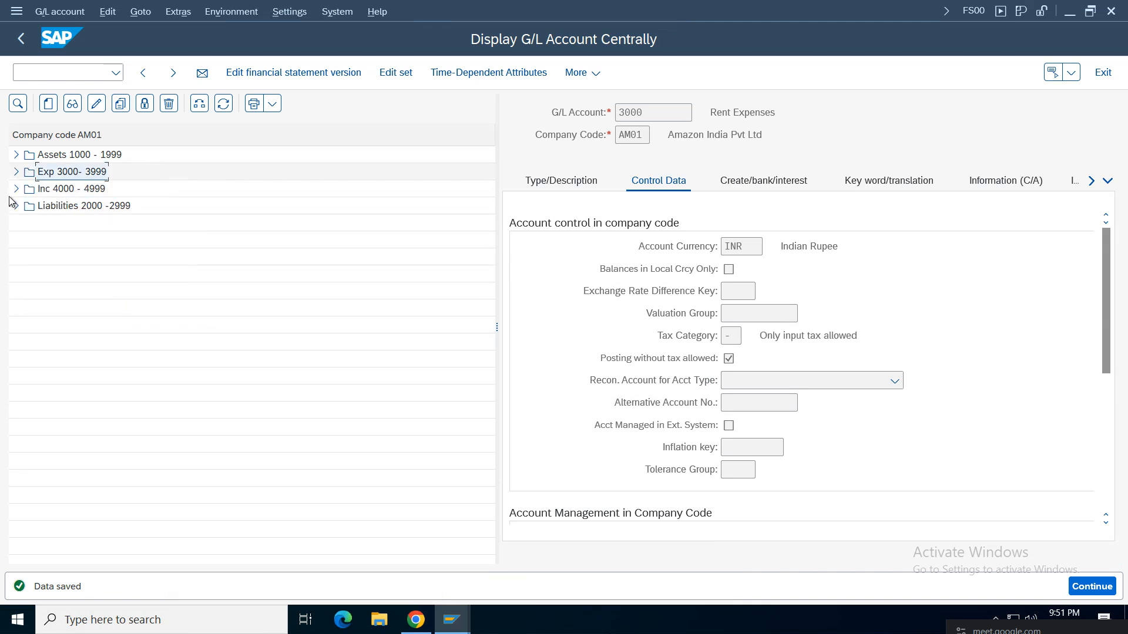
click(16, 154)
click(111, 342)
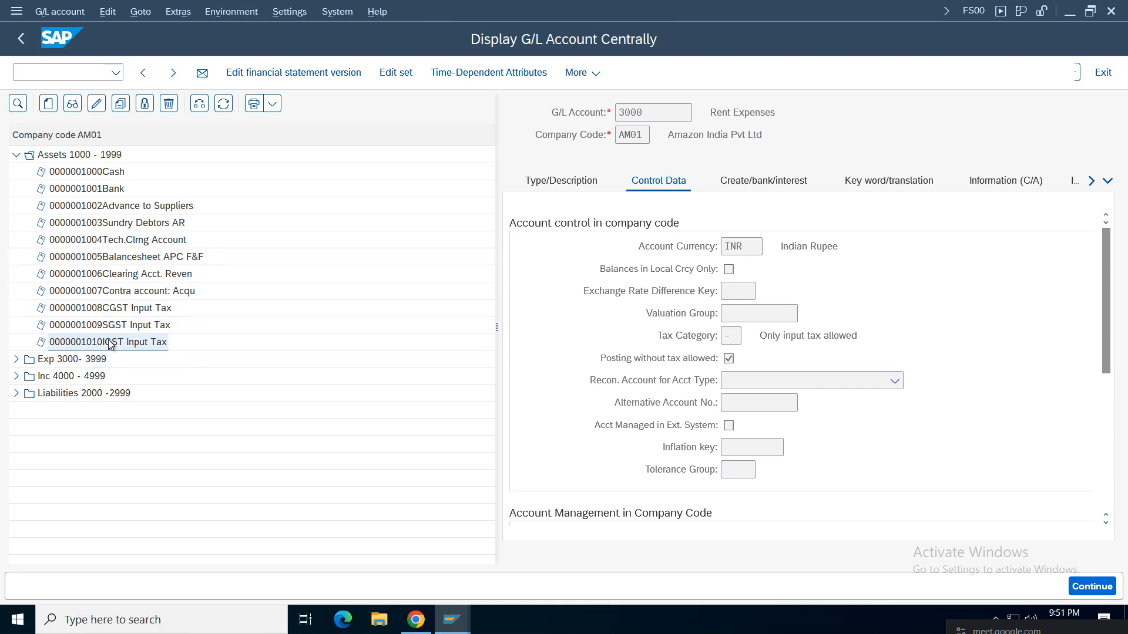
Set the IGST Input Tax account's tax category to < (Input Tax Account) in its control data and save the account.
click(555, 181)
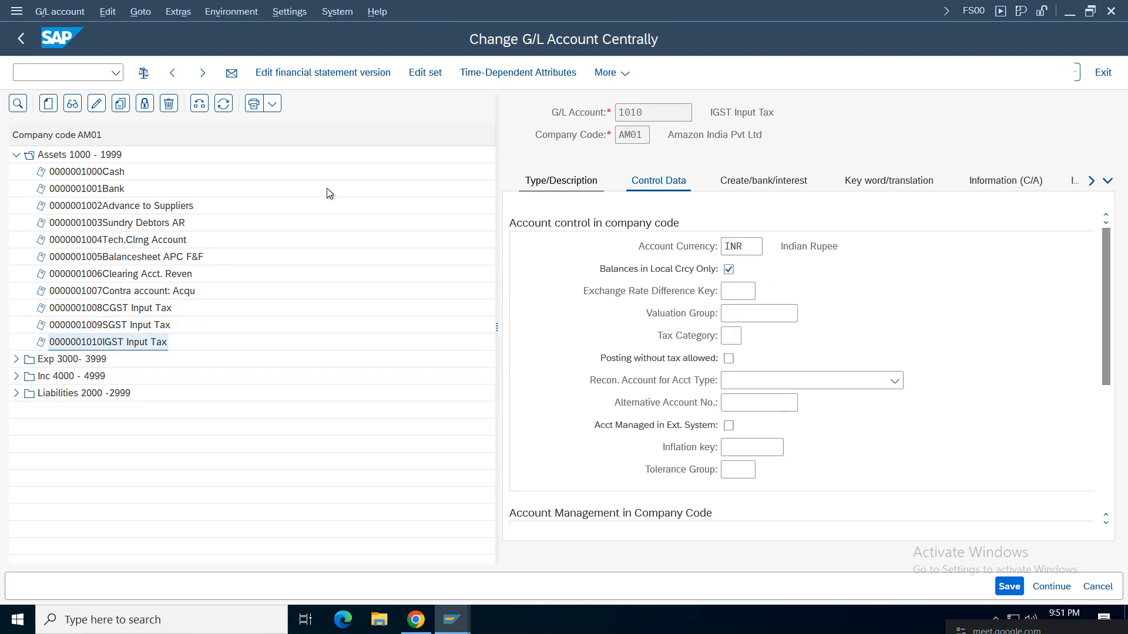
click(73, 103)
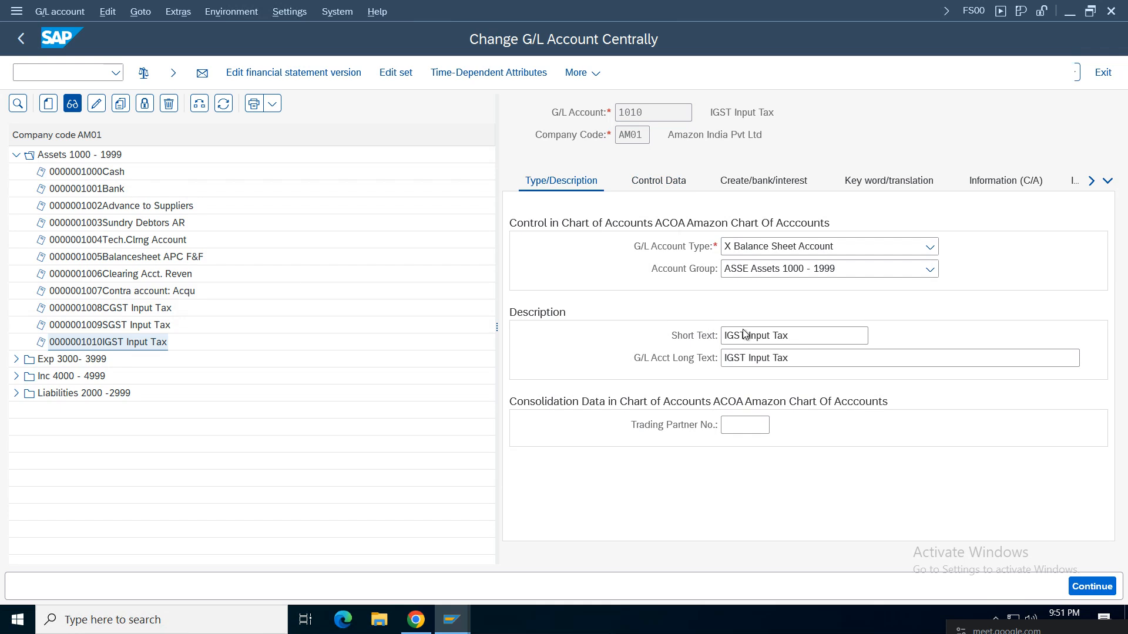
click(658, 181)
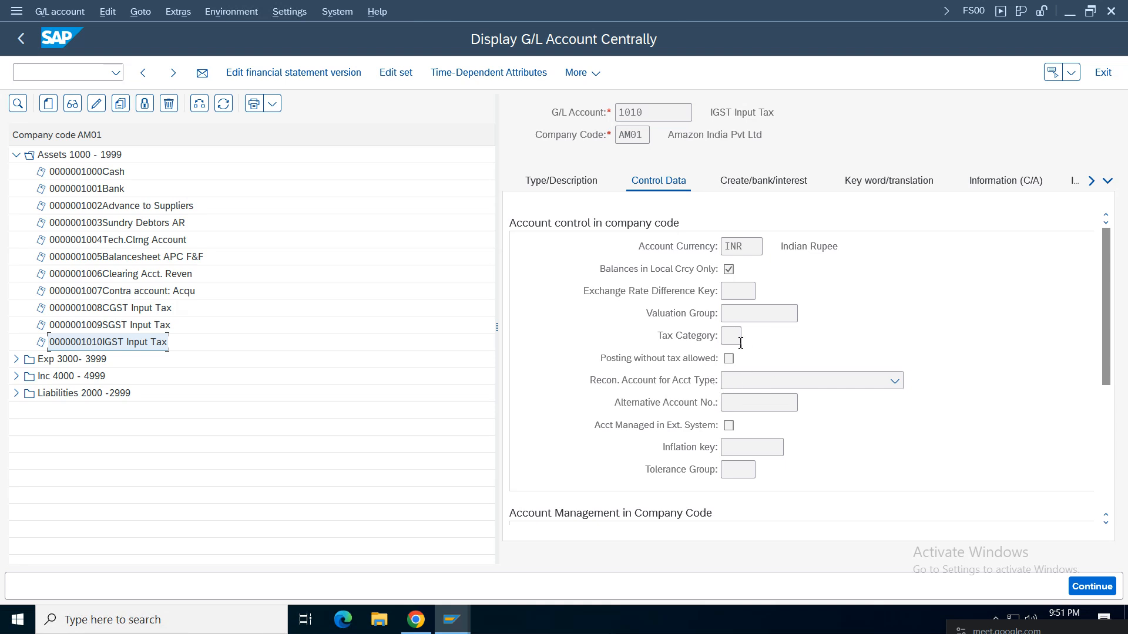
click(97, 103)
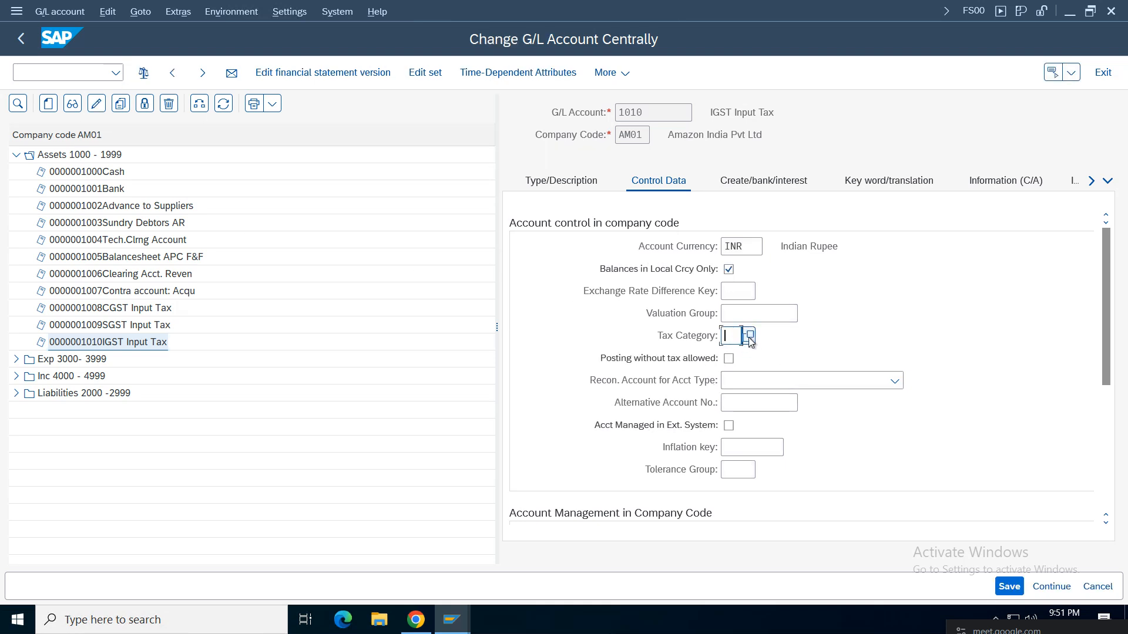
key(F4)
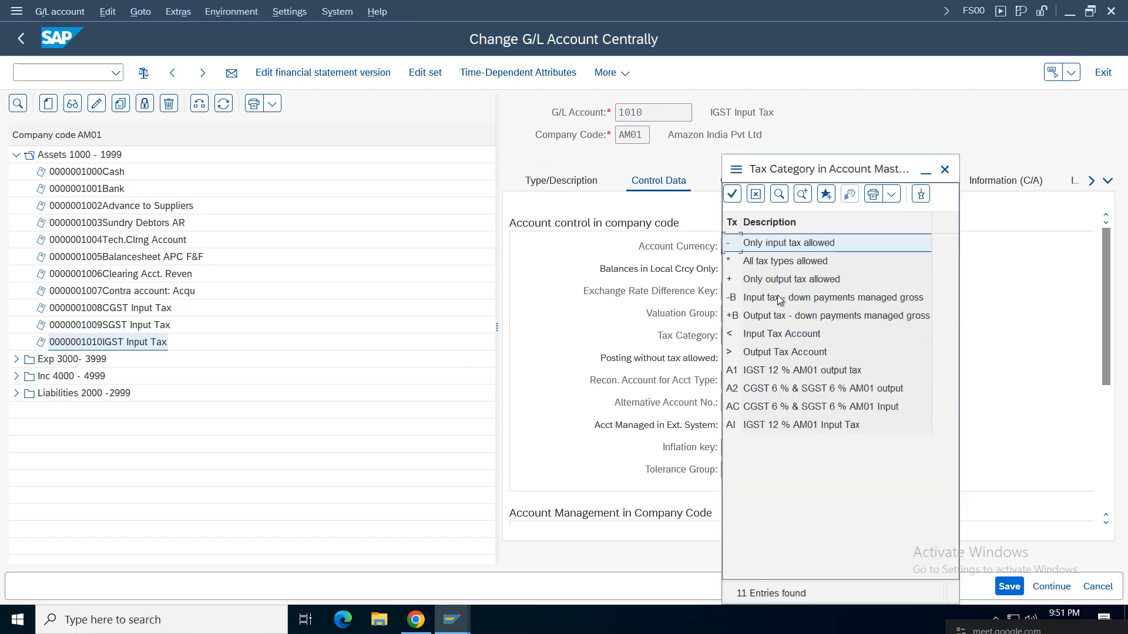
double_click(762, 340)
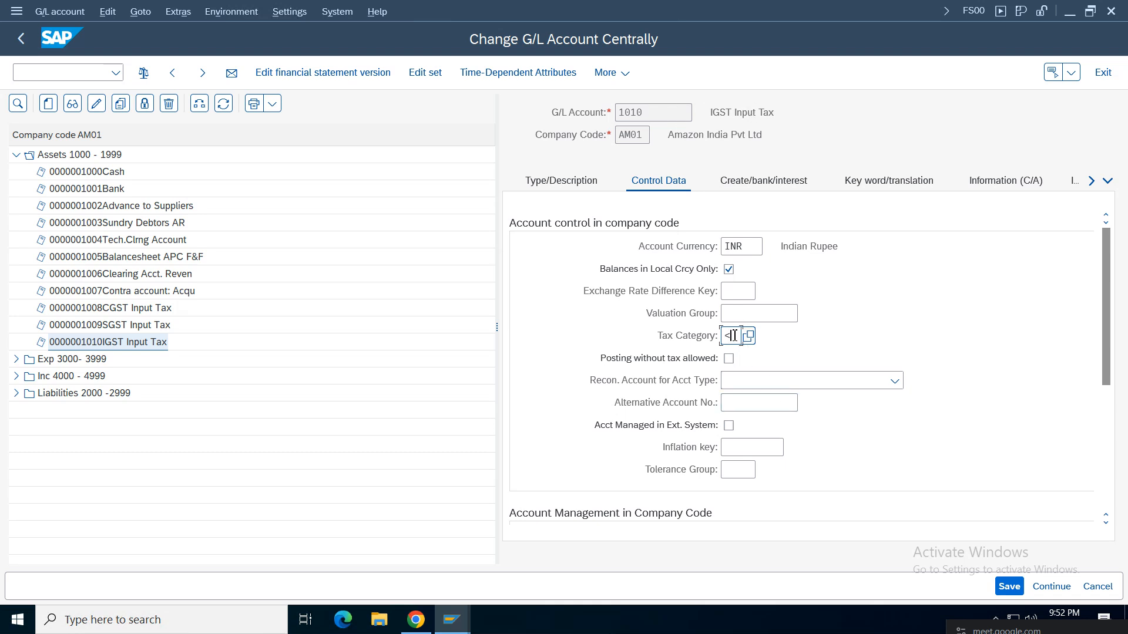
click(1009, 586)
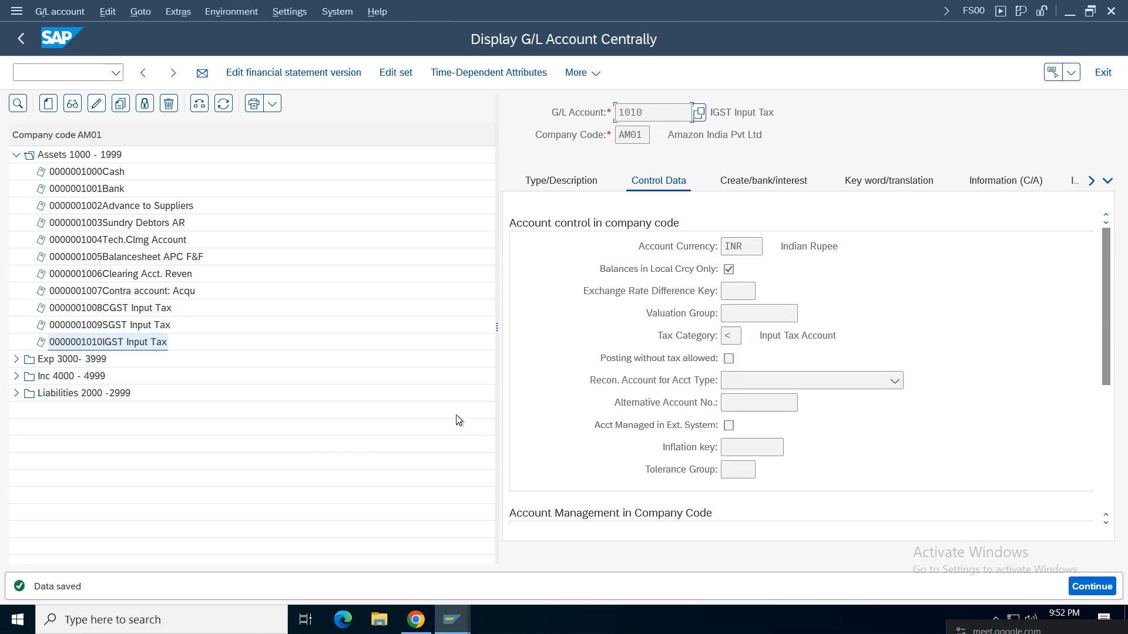
Expand the Liabilities 2000 -2999 account group and check the tax category description of the IGST Input Tax account.
click(452, 619)
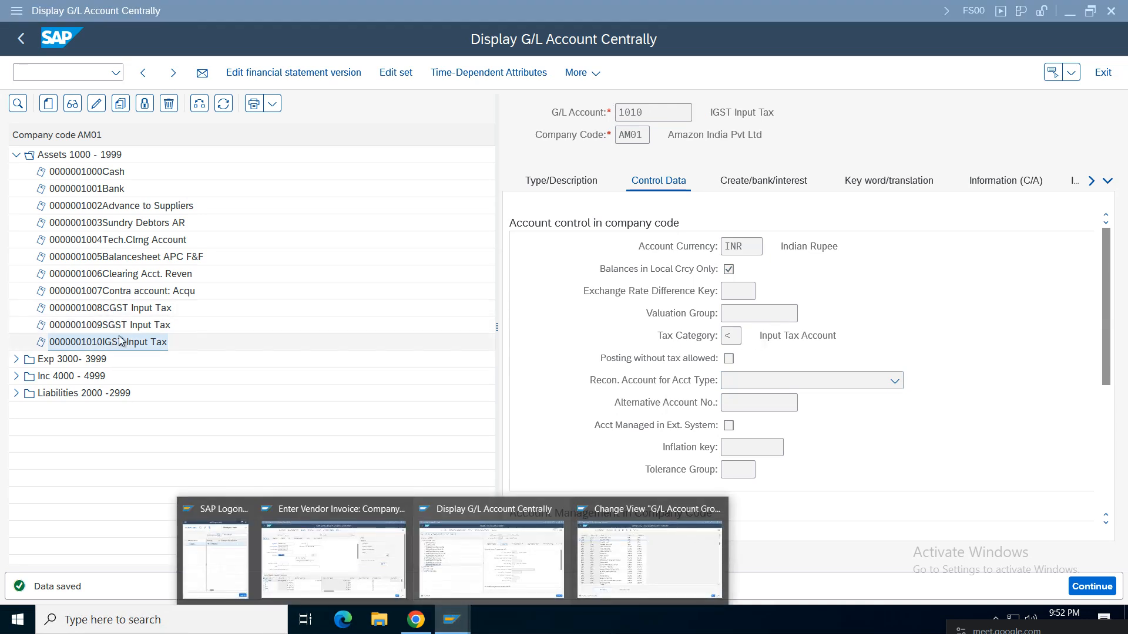
click(16, 393)
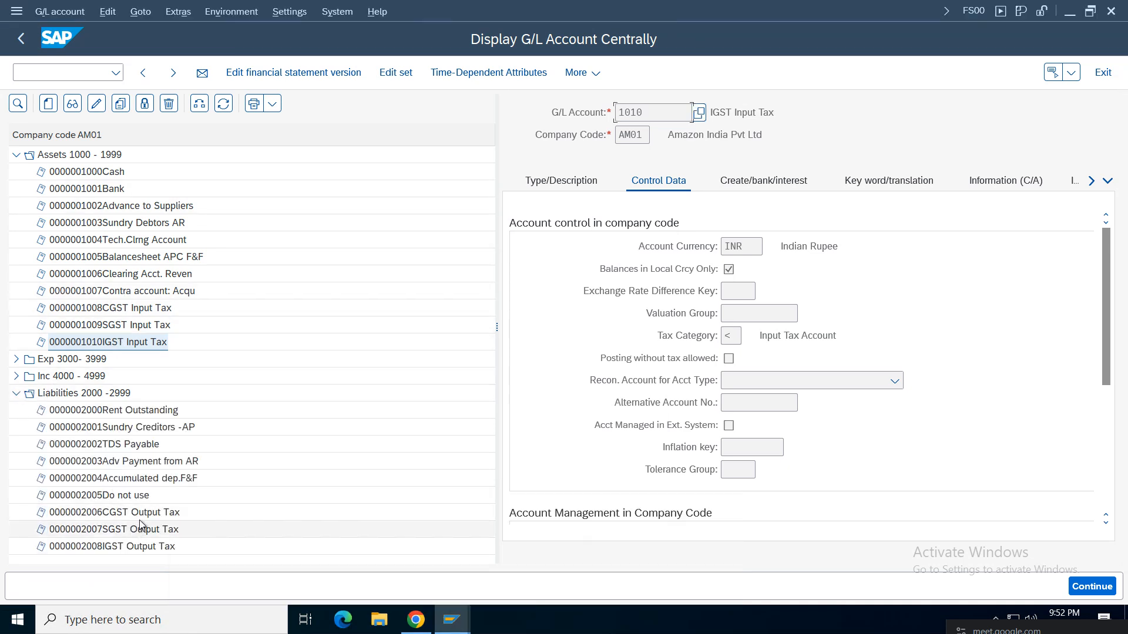
drag(859, 336, 759, 336)
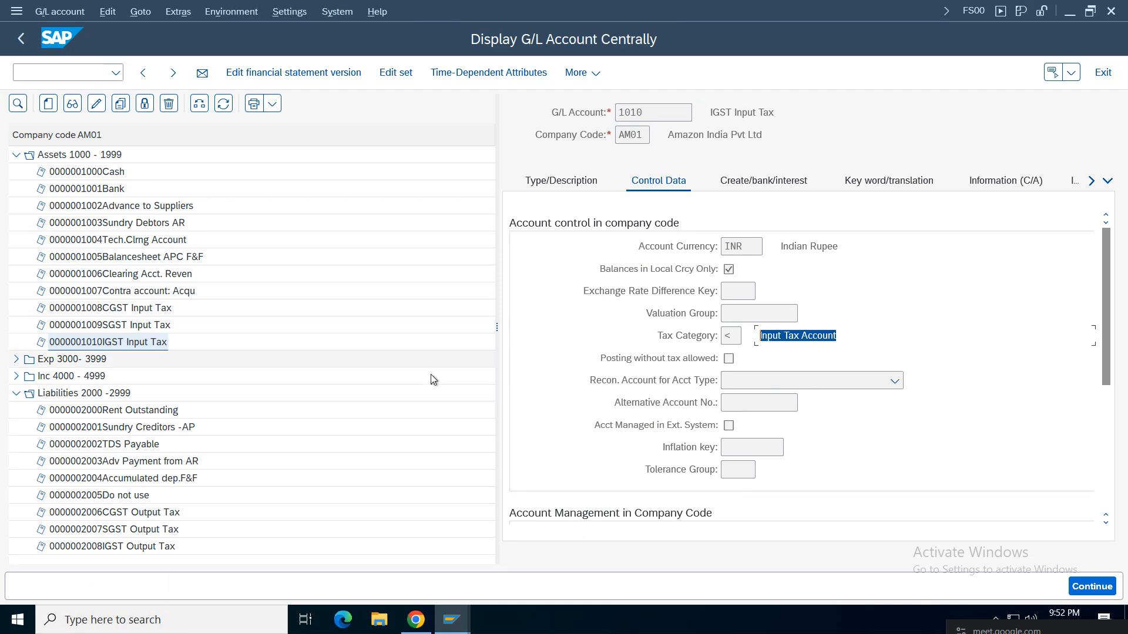
Set the tax category of the SGST Input Tax account to < and save the account.
click(111, 327)
double_click(111, 327)
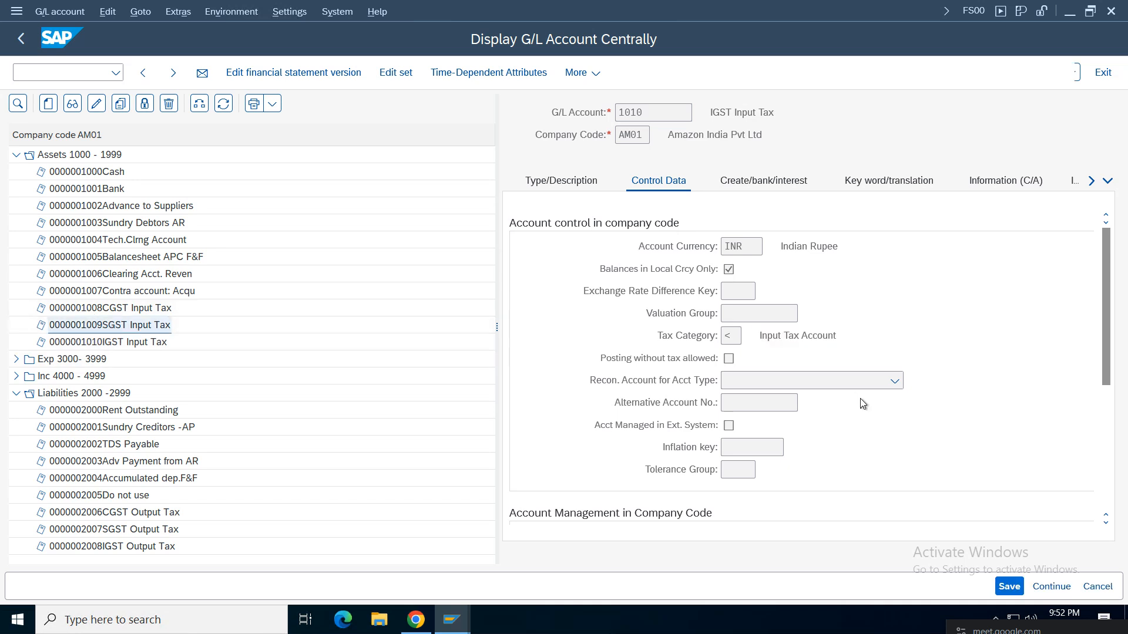
click(732, 337)
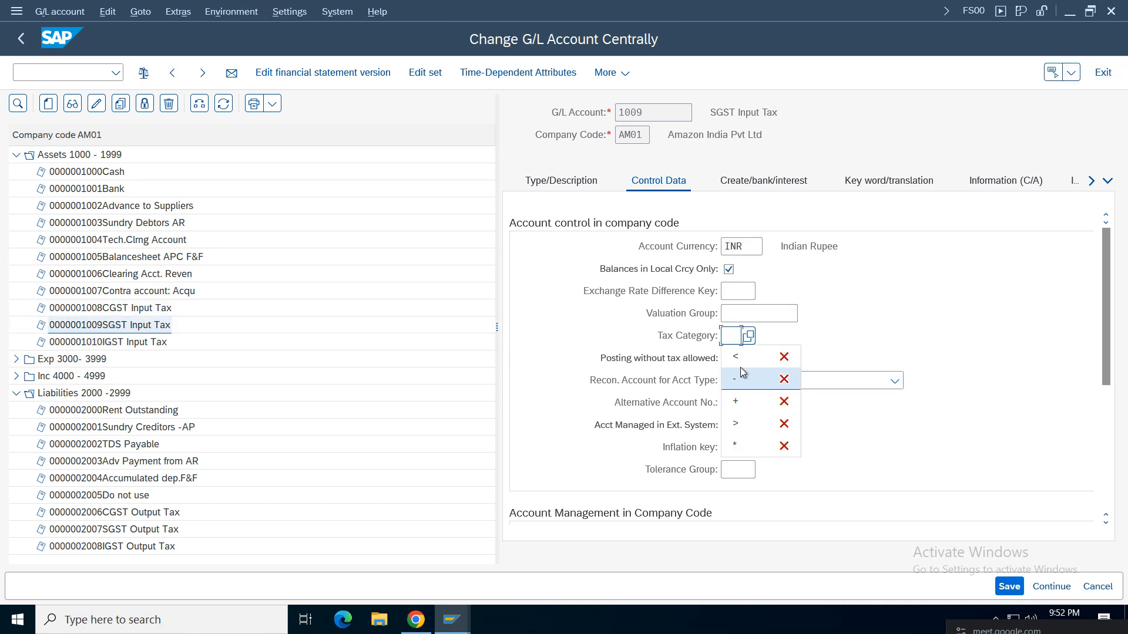
click(736, 359)
click(1008, 586)
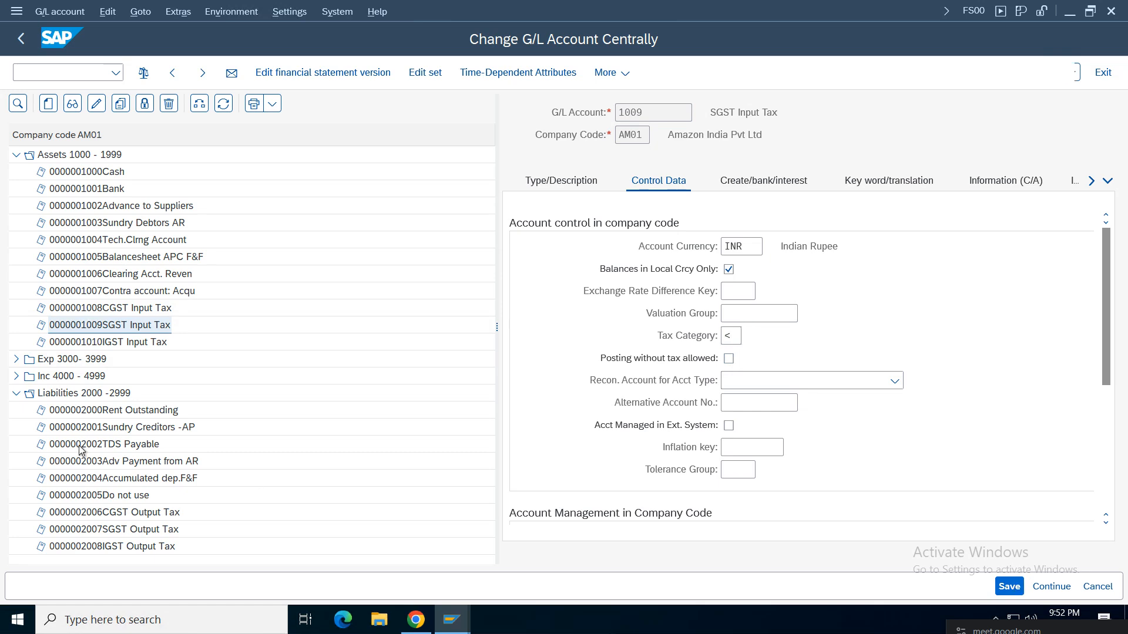
Set the tax category of the CGST Input Tax account to < and save the account.
double_click(120, 312)
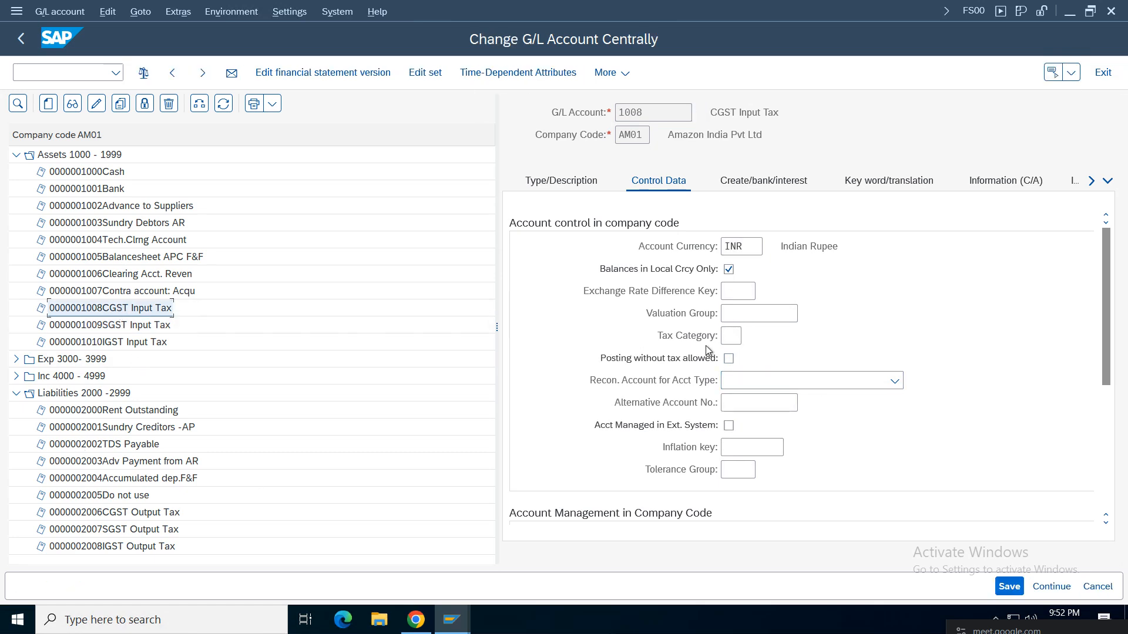
click(732, 336)
click(737, 359)
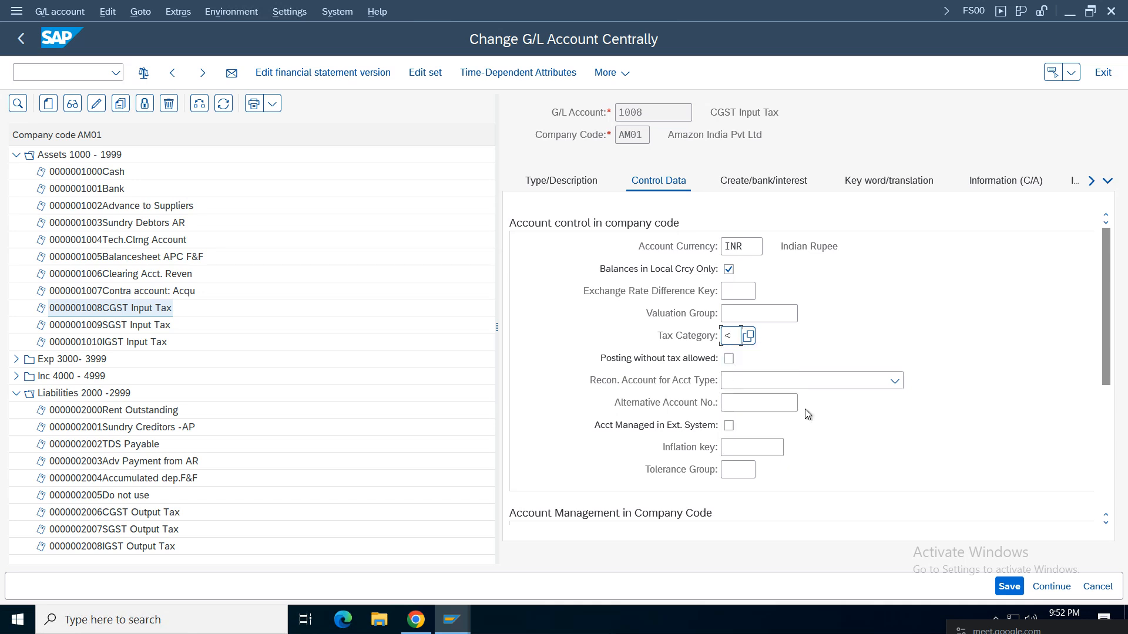
click(1009, 586)
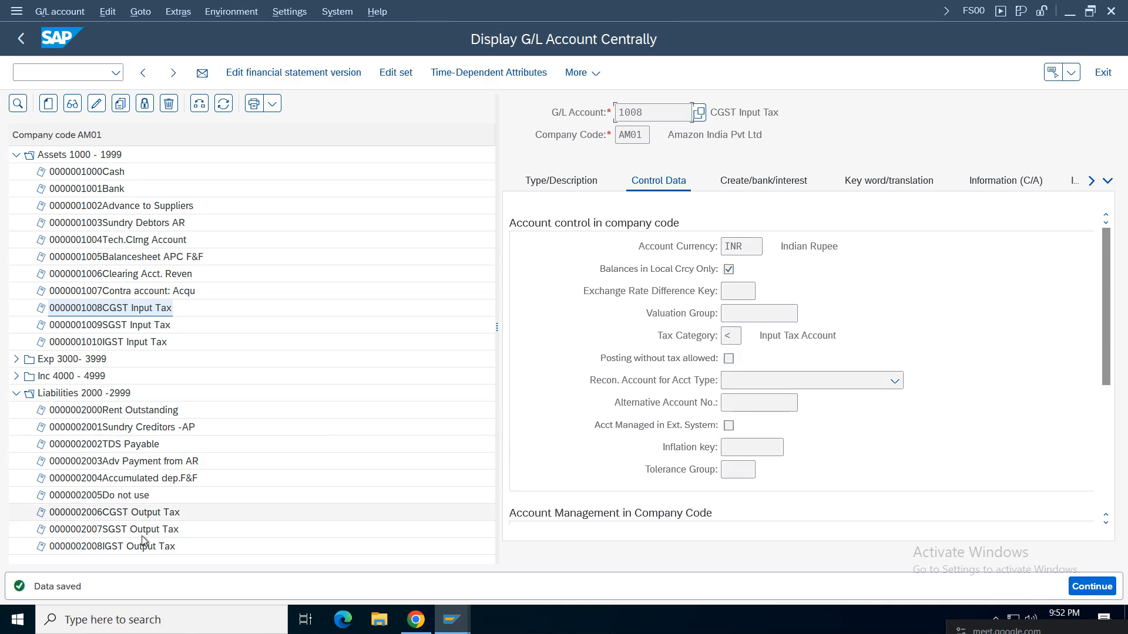
Switch back to the vendor invoice for company code AM01 and simulate it.
click(453, 620)
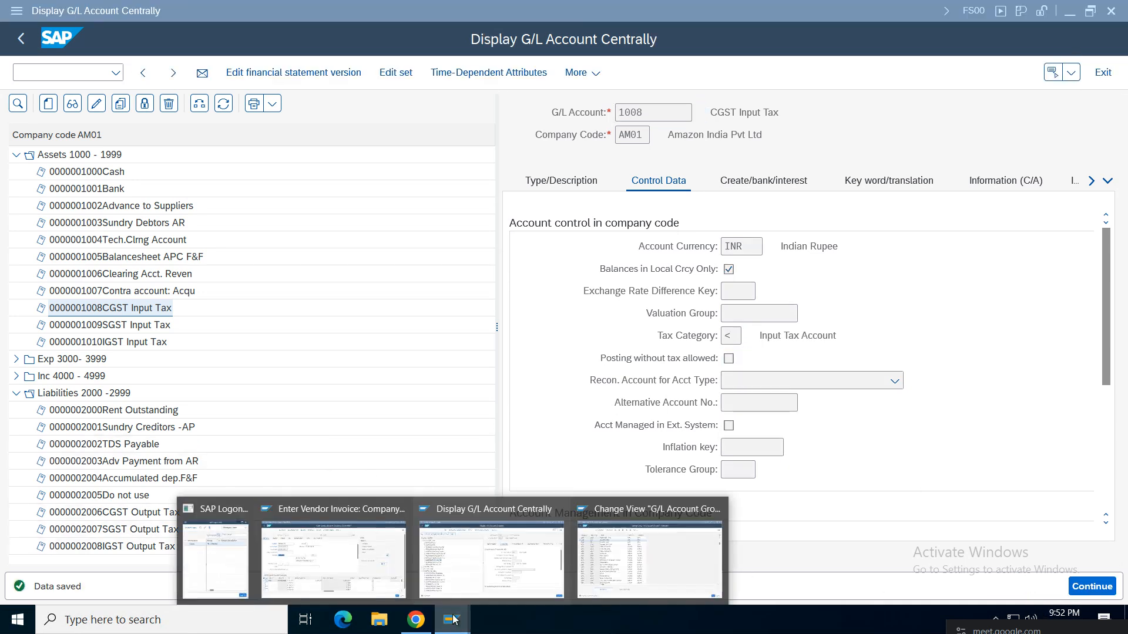
click(317, 572)
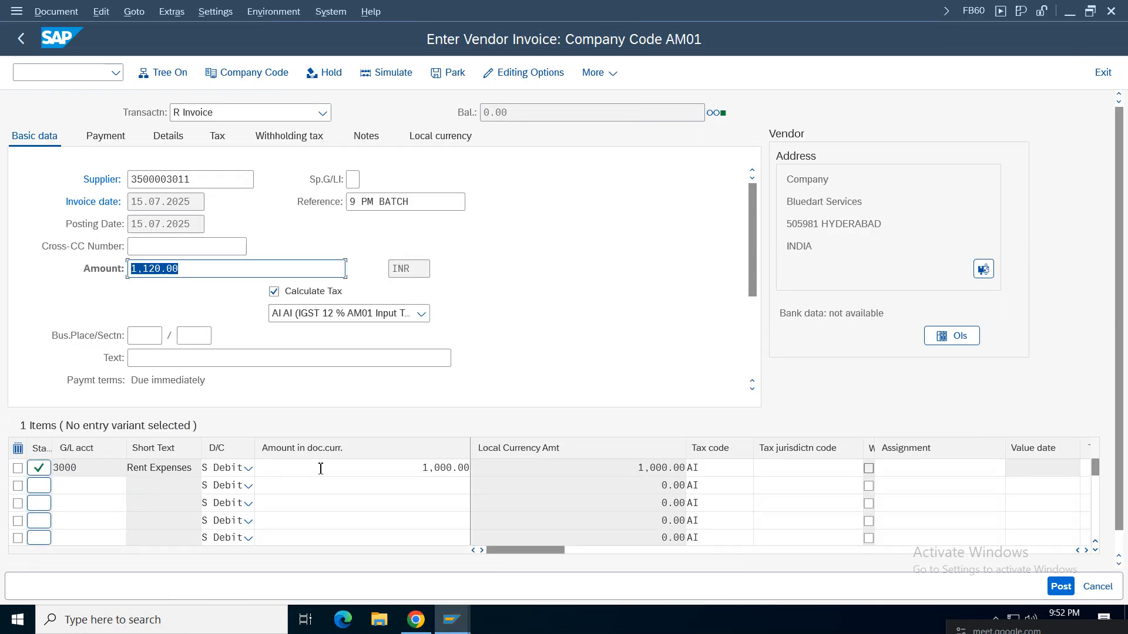
click(385, 74)
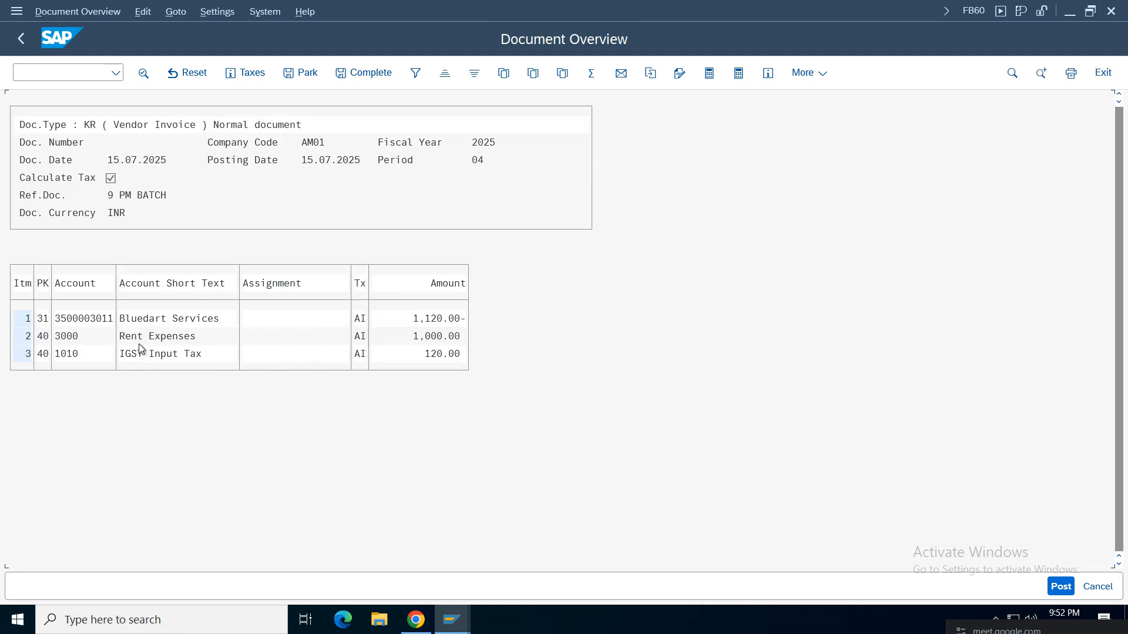
Examine the vendor, Rent Expenses and IGST Input Tax amounts in the document overview, and return to the invoice entry.
click(163, 338)
click(427, 337)
click(433, 354)
click(129, 320)
click(82, 320)
click(414, 320)
click(456, 320)
click(414, 337)
click(440, 337)
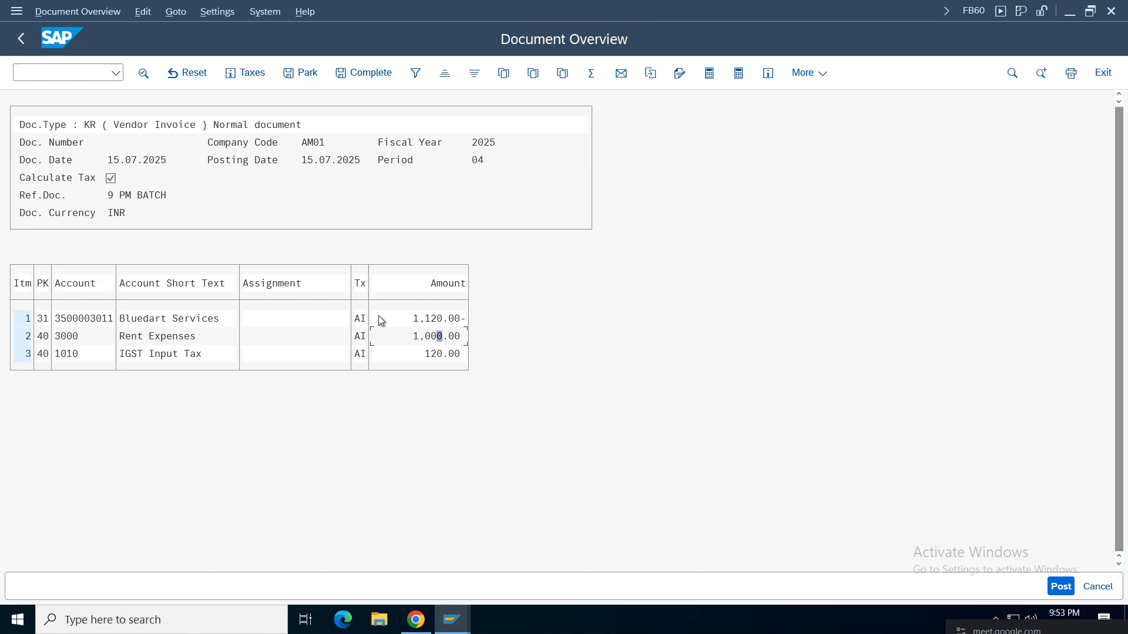
click(415, 340)
click(435, 338)
click(416, 344)
key(Right)
click(21, 39)
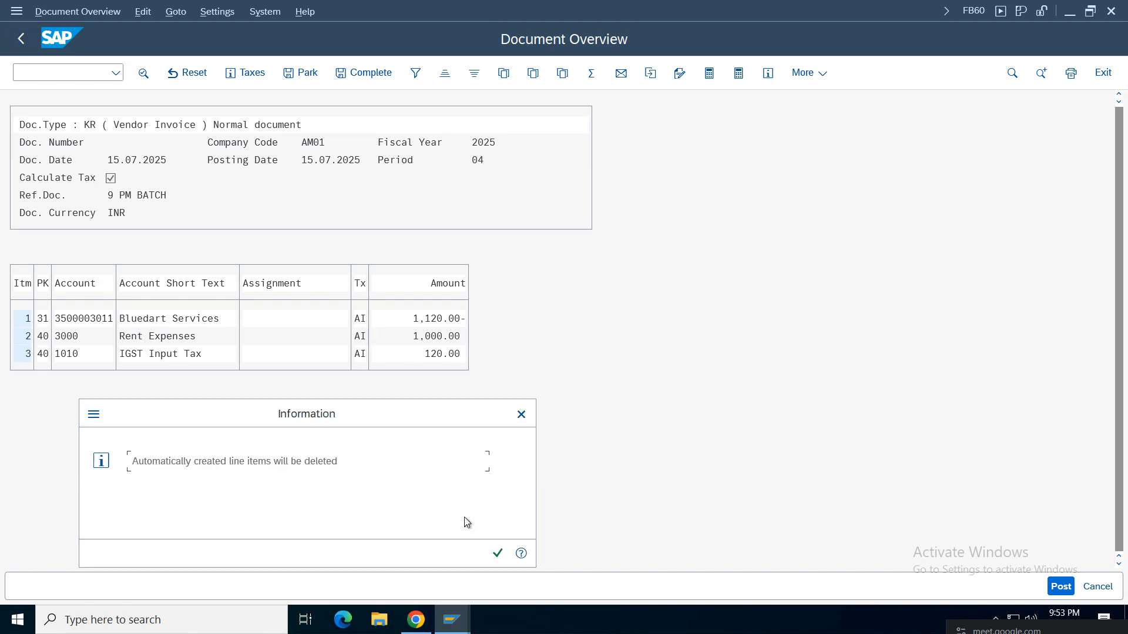
click(497, 555)
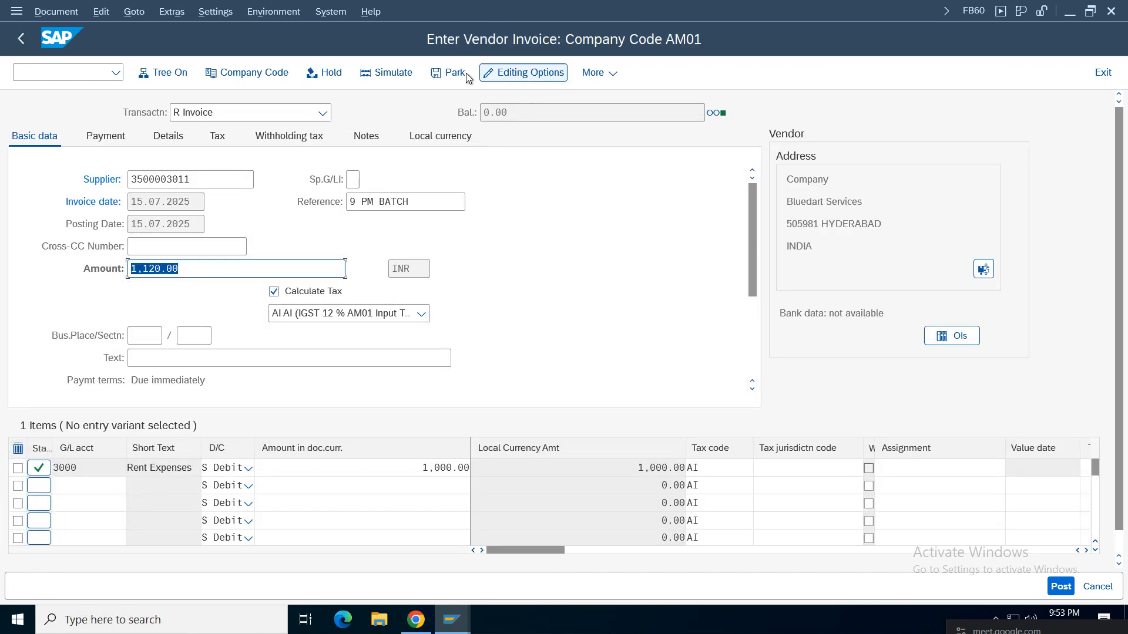
Disable Calculate Taxes on Net Amount in the accounting editing options, store it in the user master, and return to the invoice.
click(515, 73)
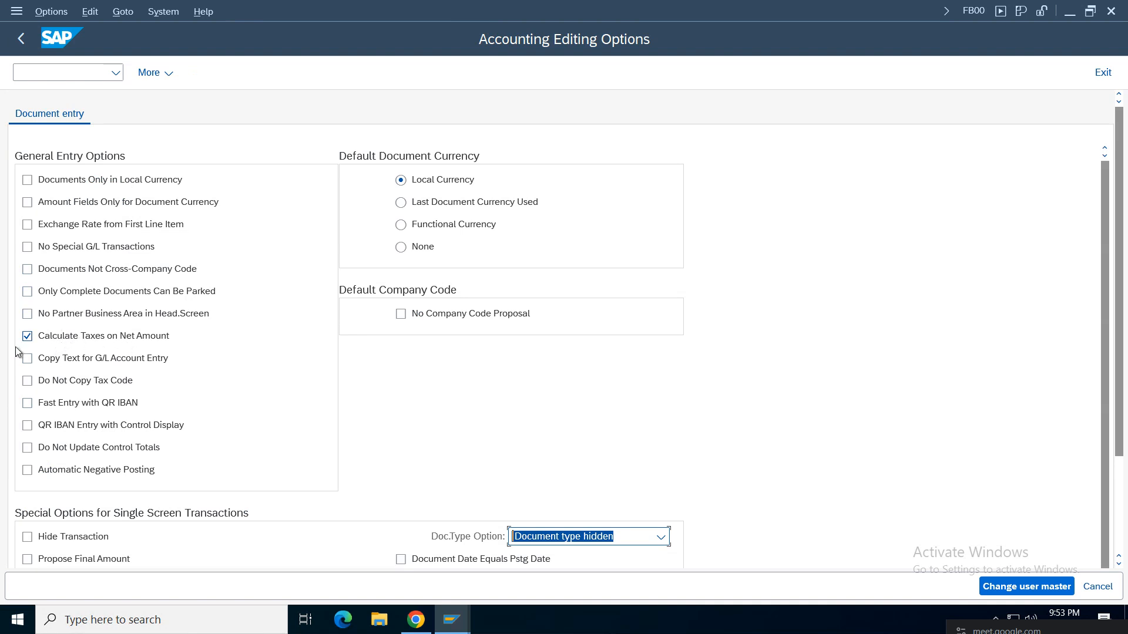
click(27, 336)
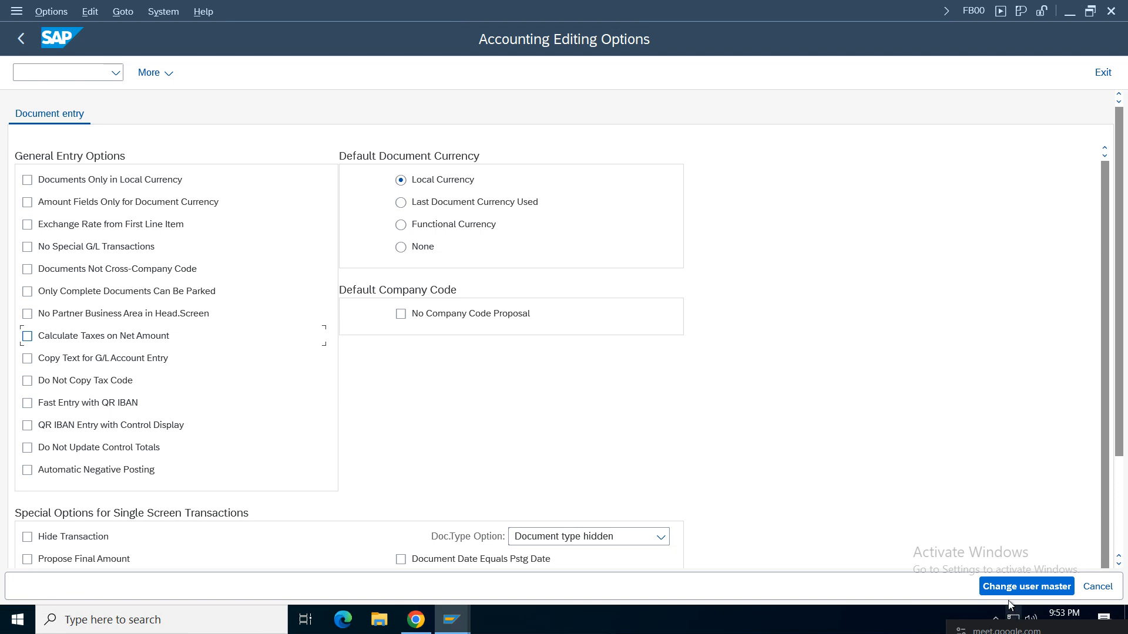
click(1023, 587)
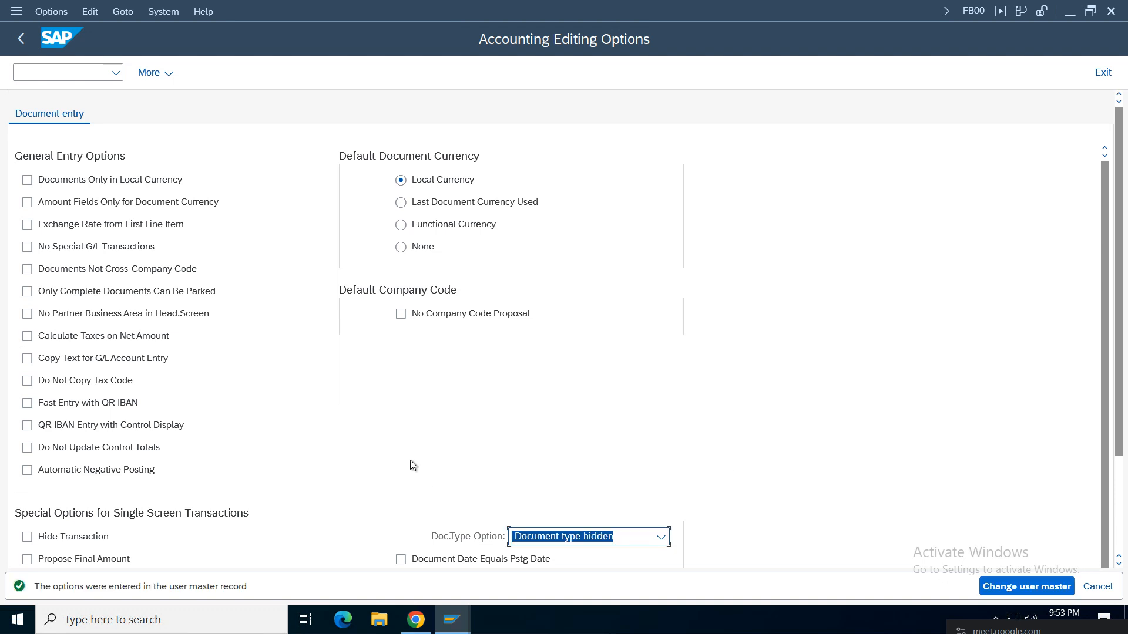
click(22, 39)
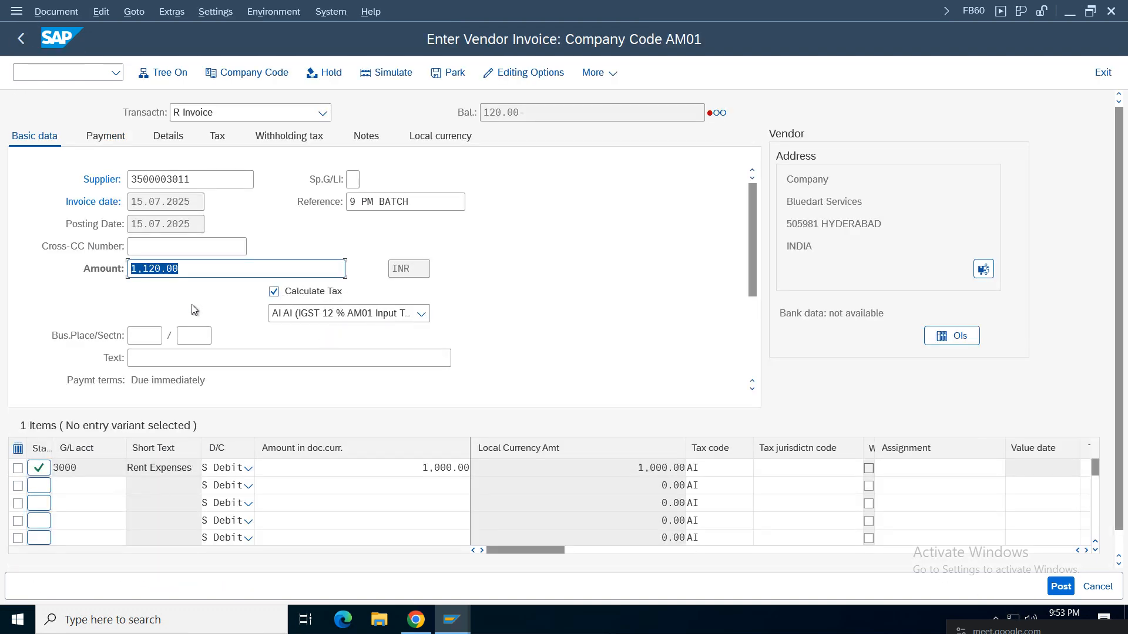
Set the vendor invoice amount to 1000 and simulate the invoice to check the Rent Expenses and IGST Input Tax amounts.
click(193, 269)
key(BackSpace)
key(BackSpace)
key(BackSpace)
key(Return)
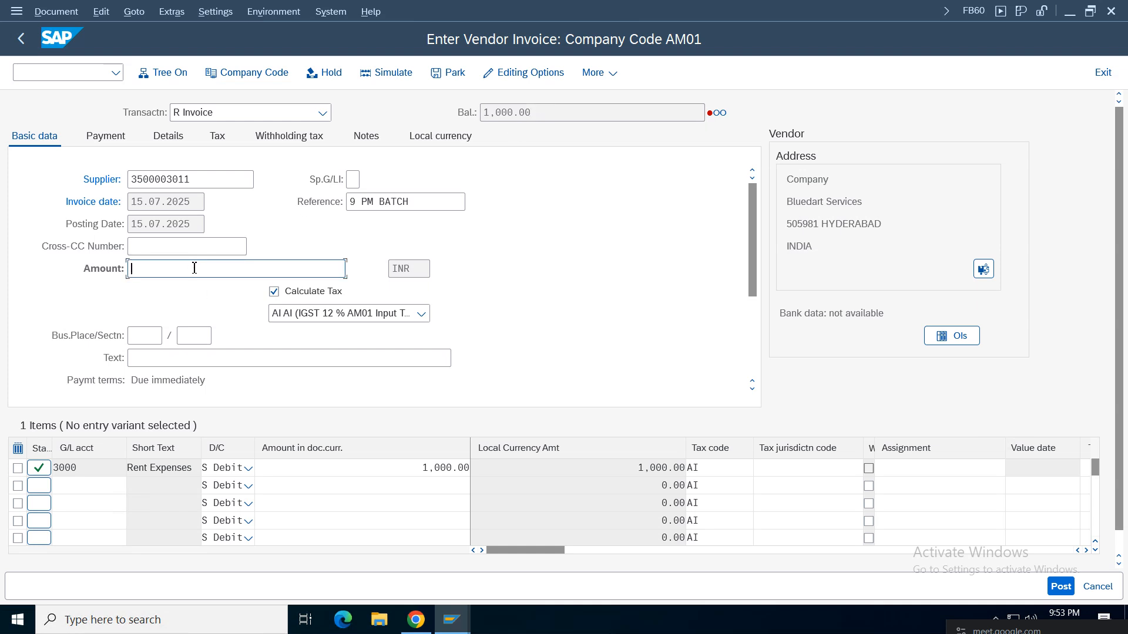
text(1000)
click(597, 310)
click(386, 72)
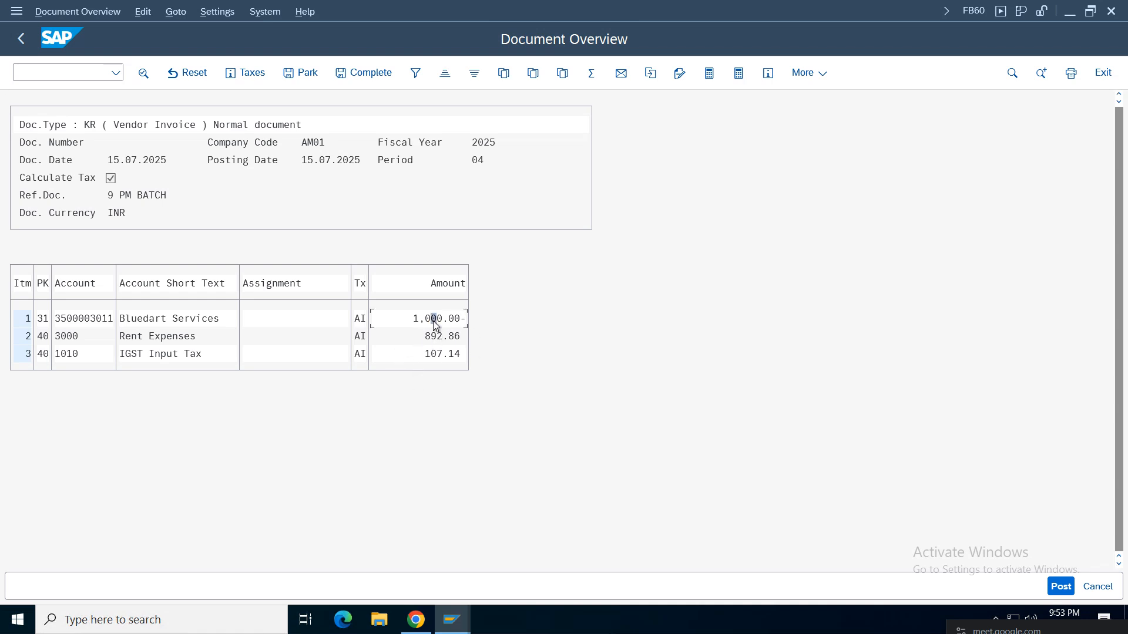
click(439, 354)
key(Up)
click(433, 336)
Open the Windows Calculator and compute 1000 × 12 / 112 to check the IGST included in the gross amount.
click(156, 618)
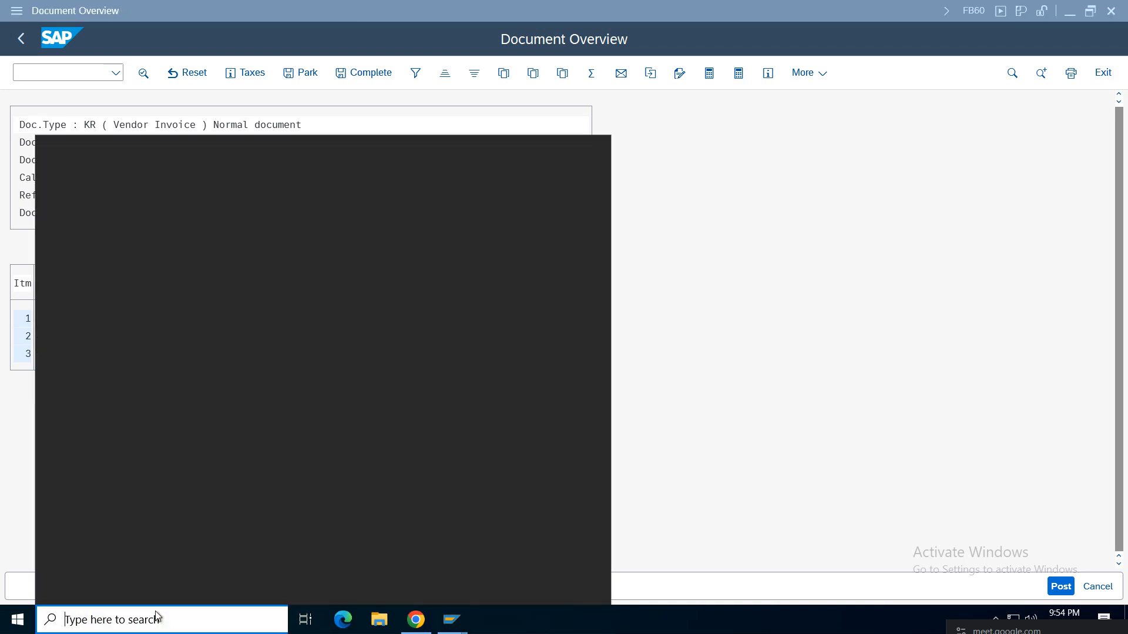
text(calc)
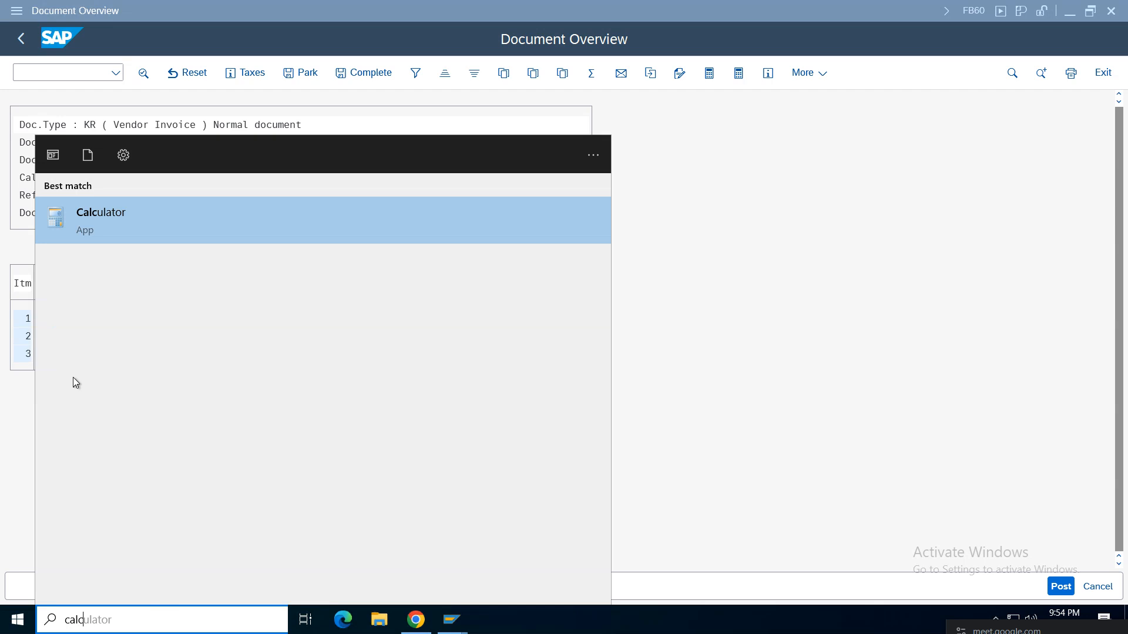
click(124, 223)
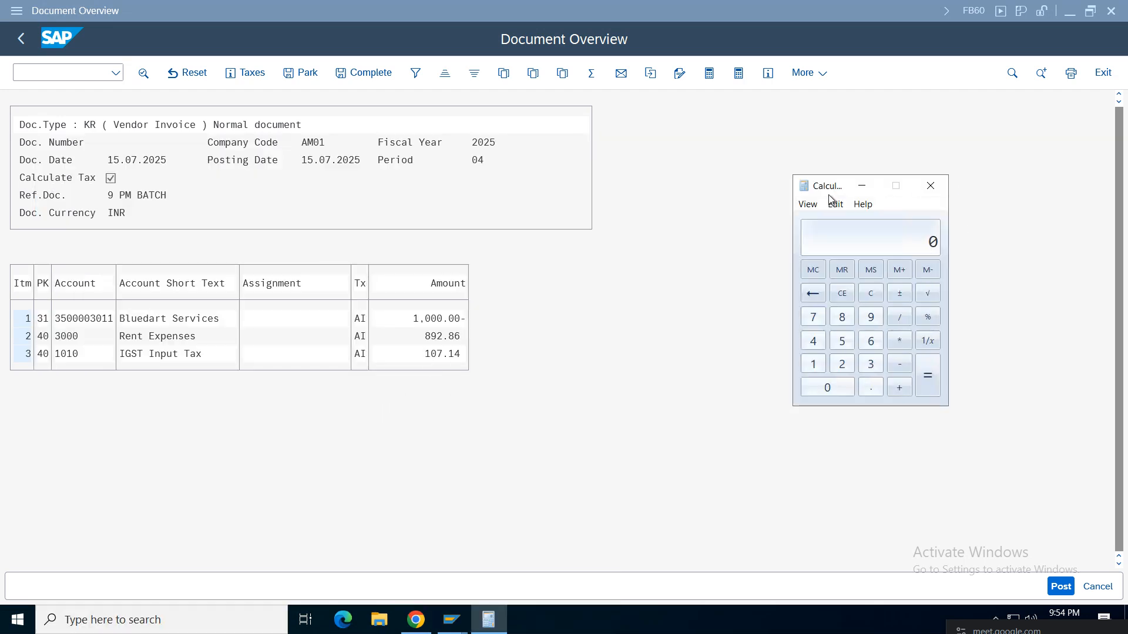
drag(823, 189, 851, 167)
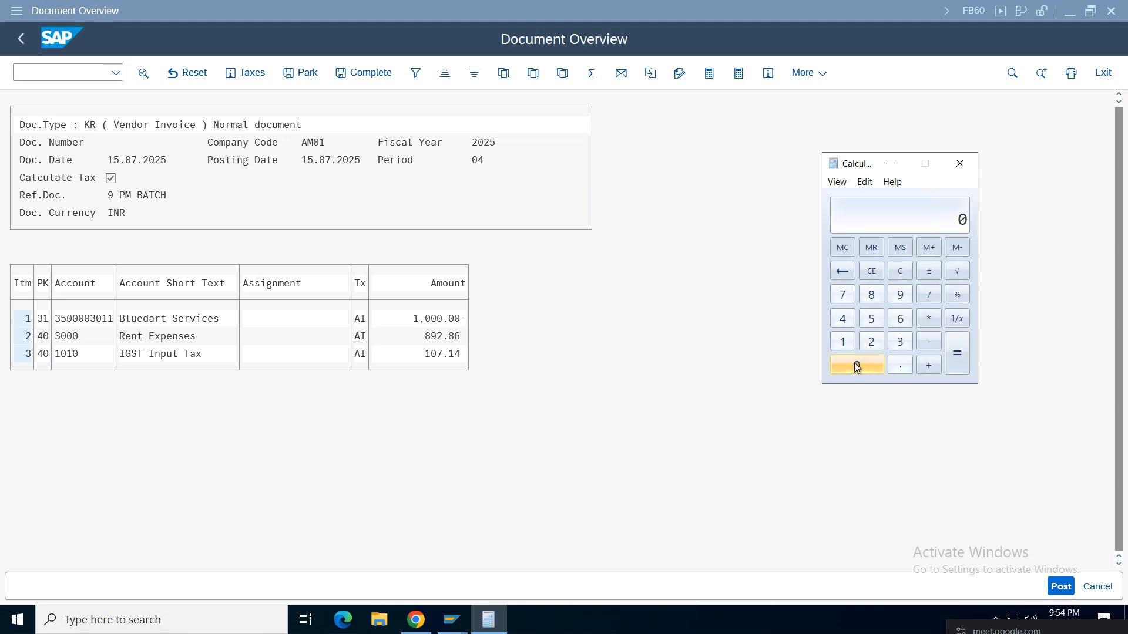
click(843, 342)
double_click(856, 365)
click(856, 365)
click(929, 319)
click(842, 342)
click(871, 342)
click(929, 294)
double_click(843, 343)
click(958, 359)
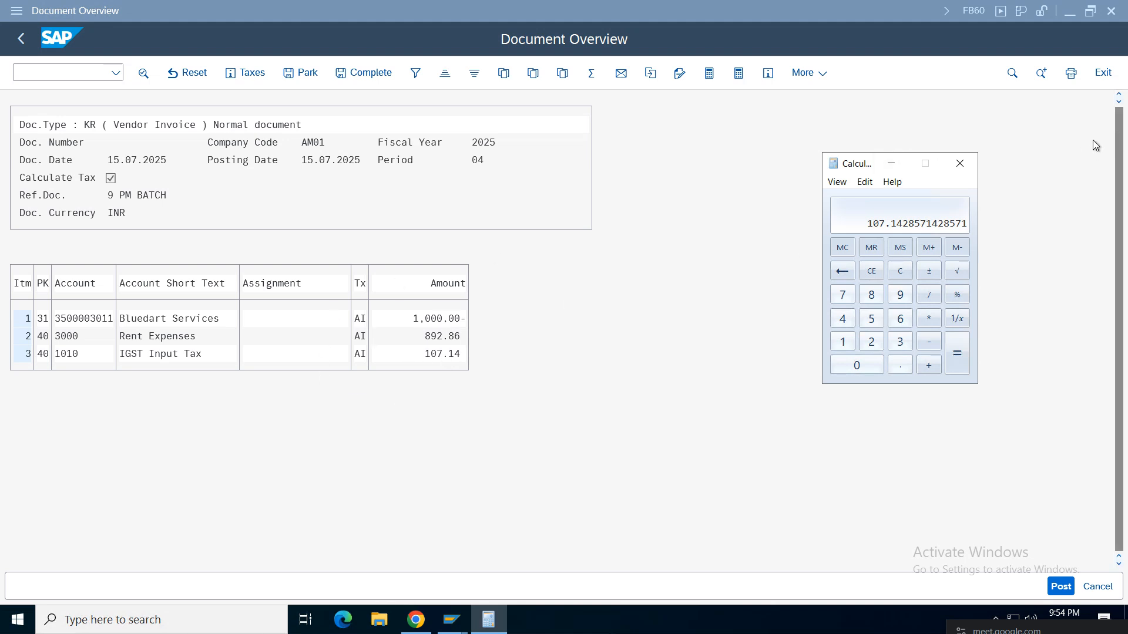
Close the calculator and post the simulated vendor invoice.
click(959, 165)
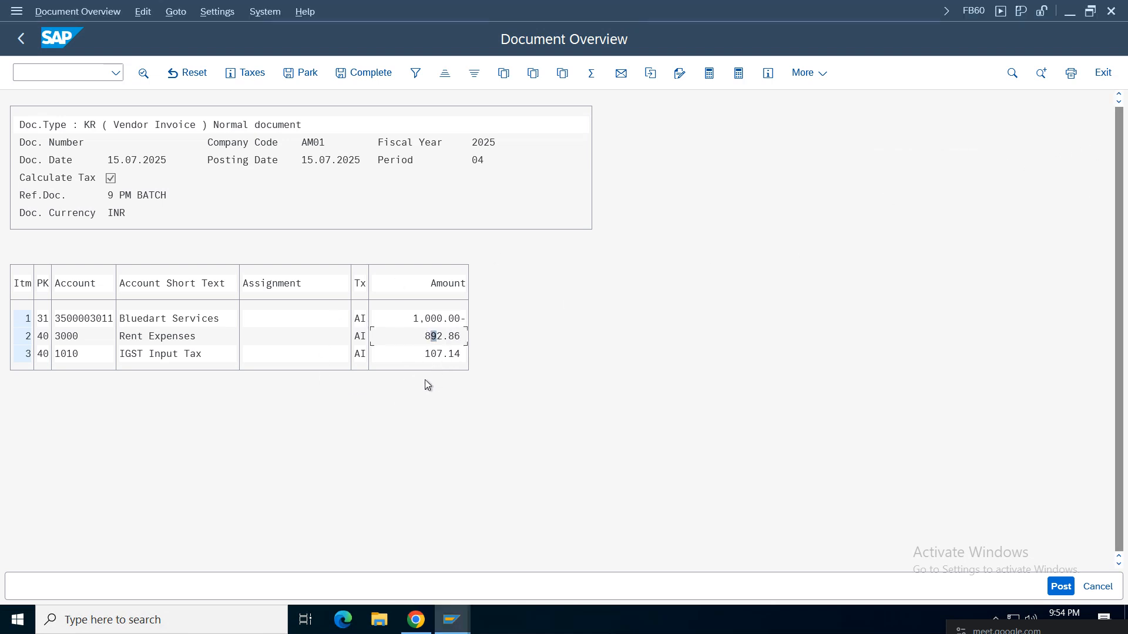
click(1061, 587)
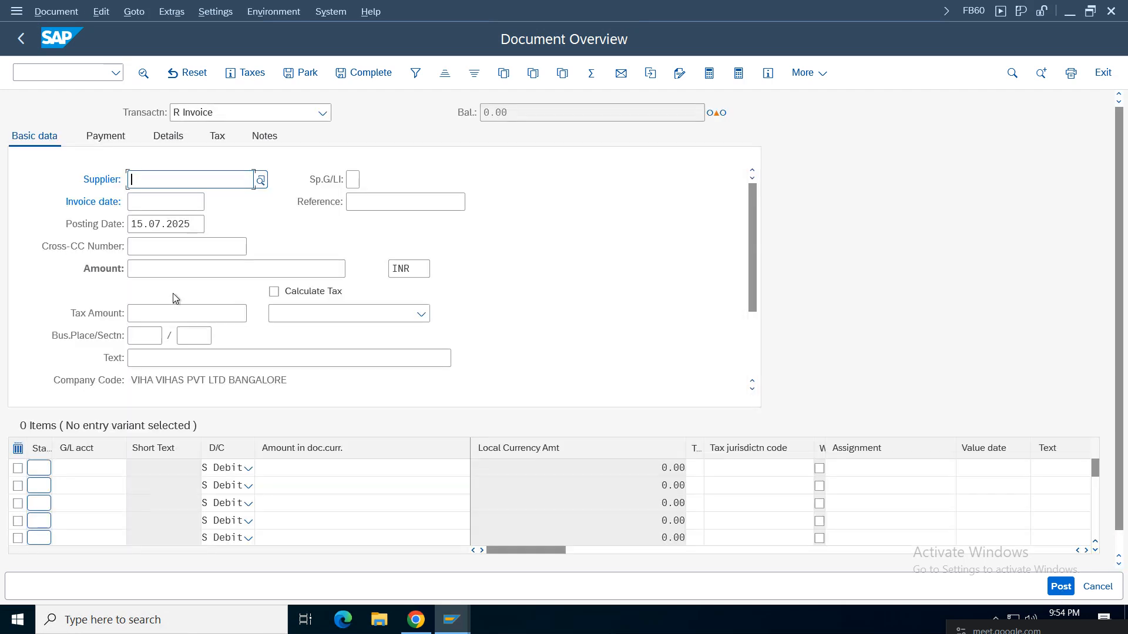
click(55, 12)
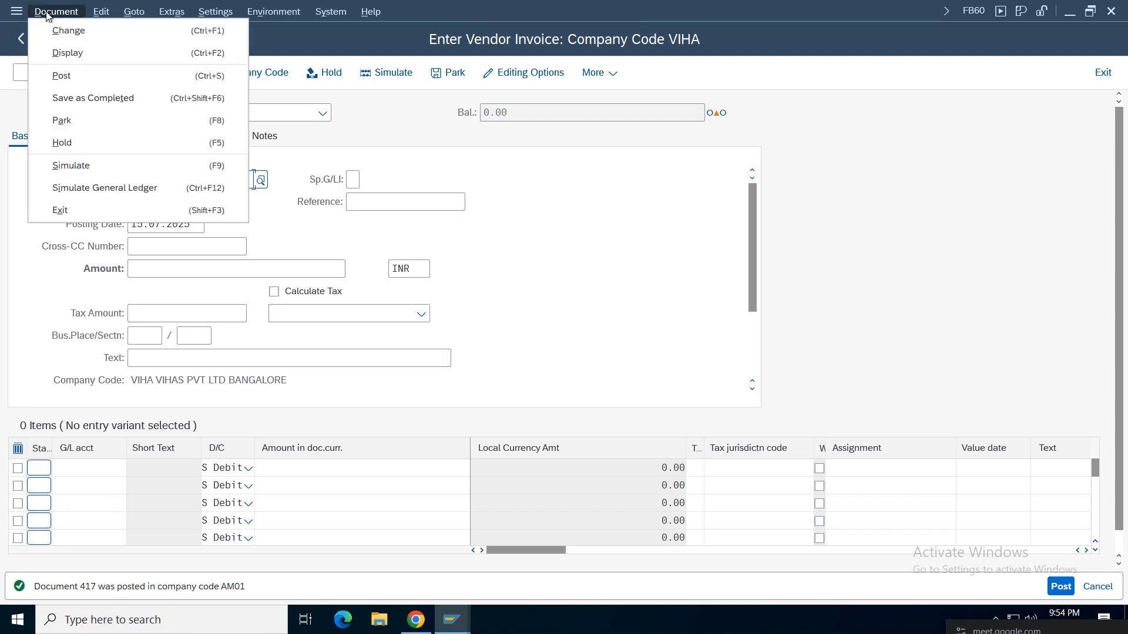
click(56, 73)
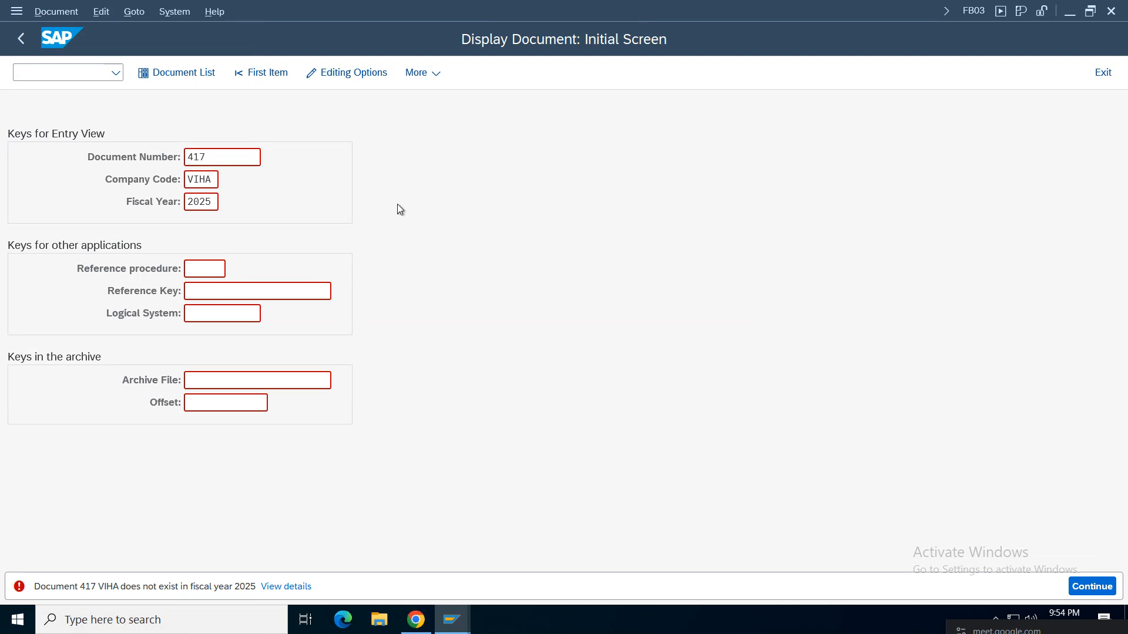
click(22, 38)
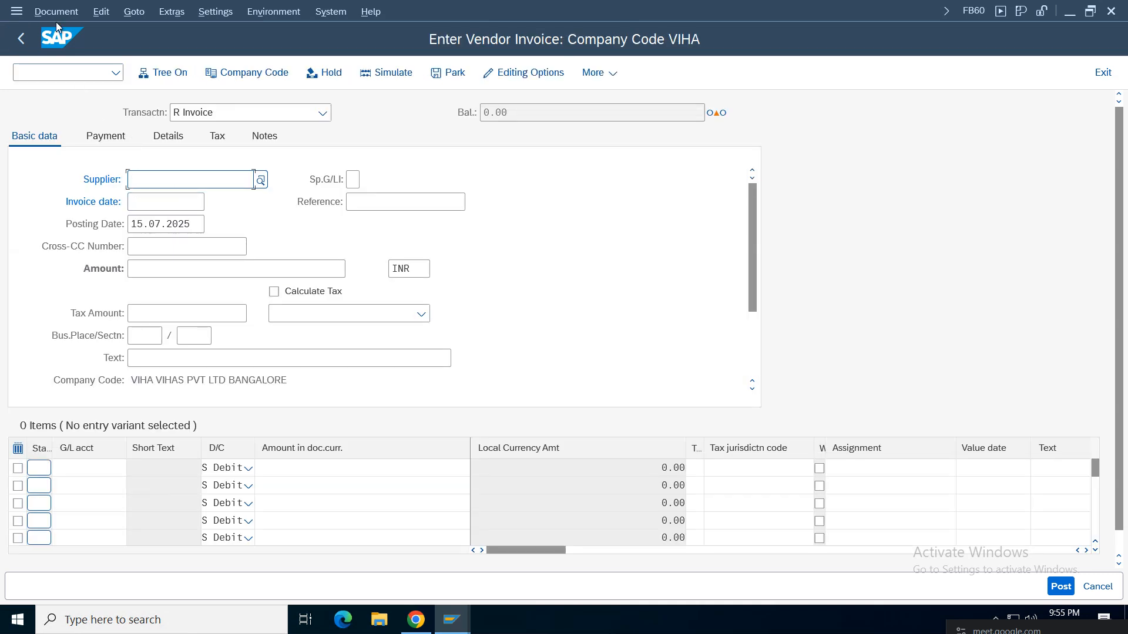
Display the posted vendor invoice document with company code AM01 for fiscal year 2025.
click(56, 12)
click(67, 53)
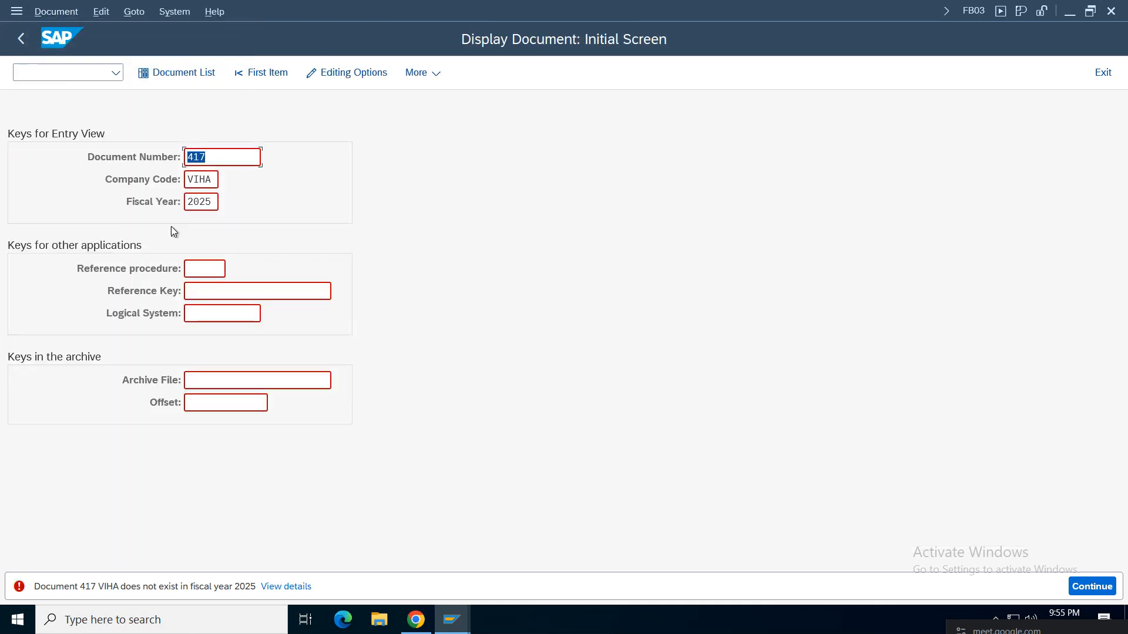
key(BackSpace)
key(BackSpace)
key(BackSpace)
key(BackSpace)
text(am)
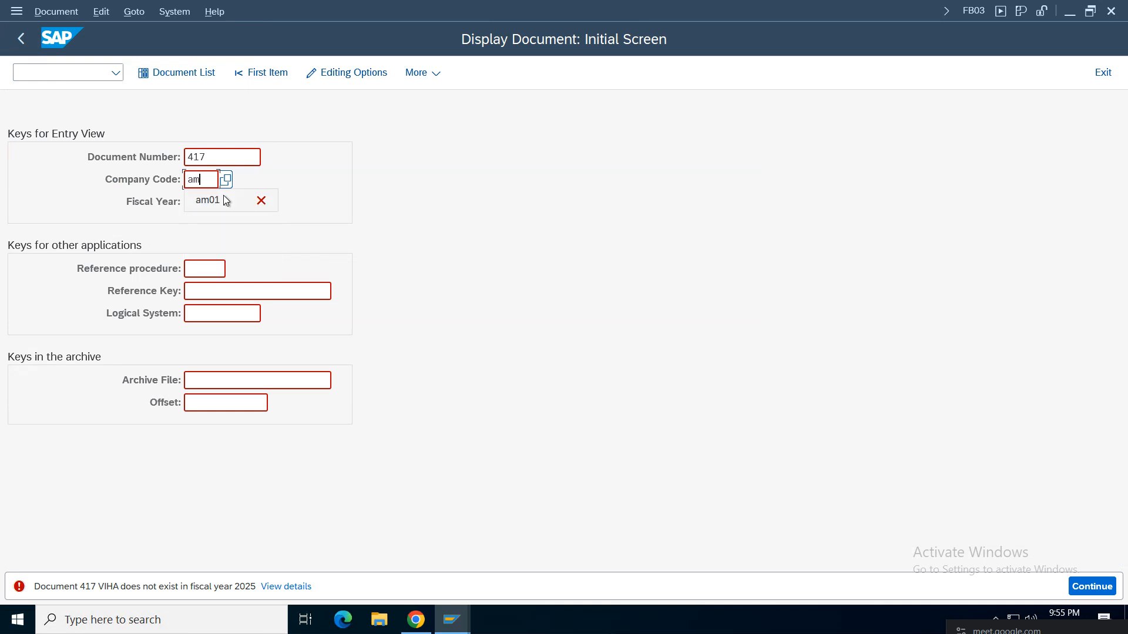
click(223, 195)
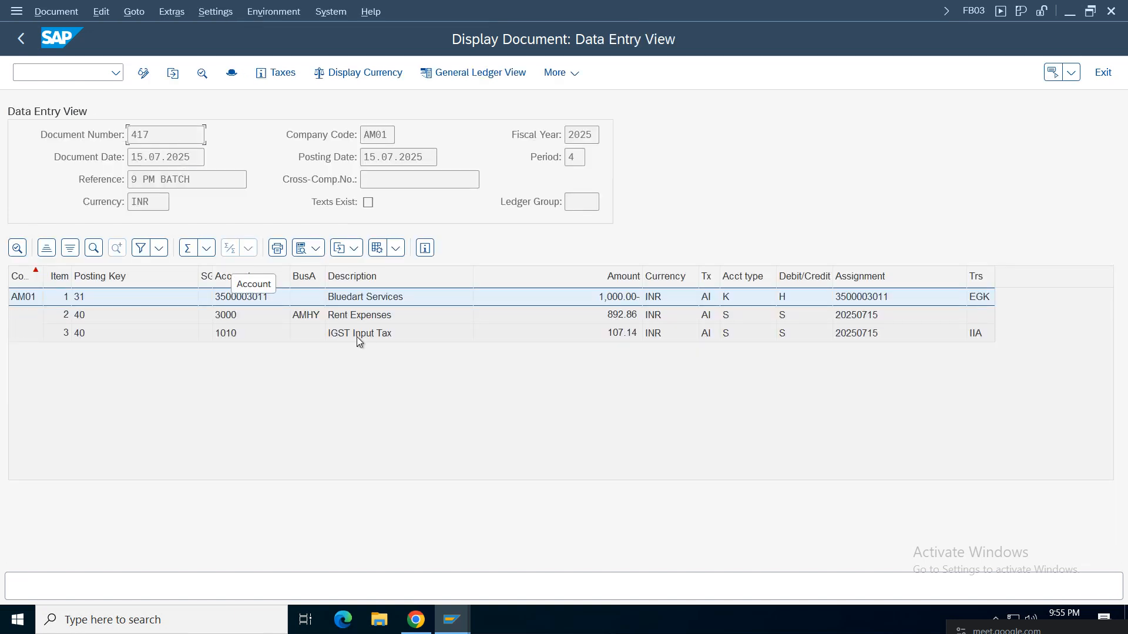
Examine the tax amount, tax base and tax code in the posted document's tax data, and return to vendor invoice entry.
click(357, 335)
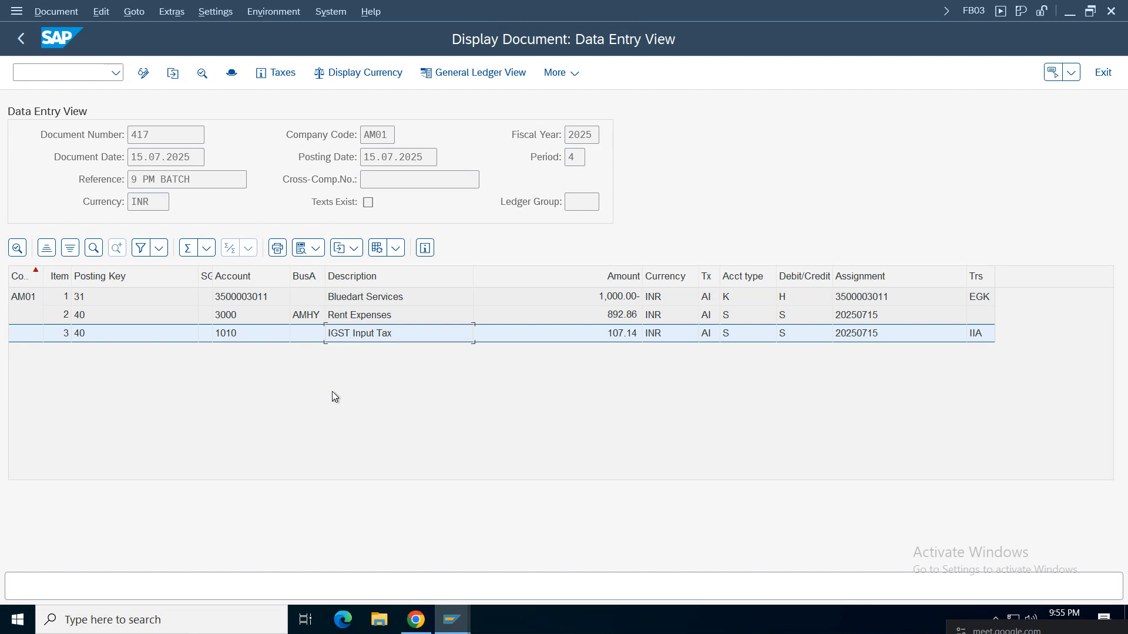
click(265, 73)
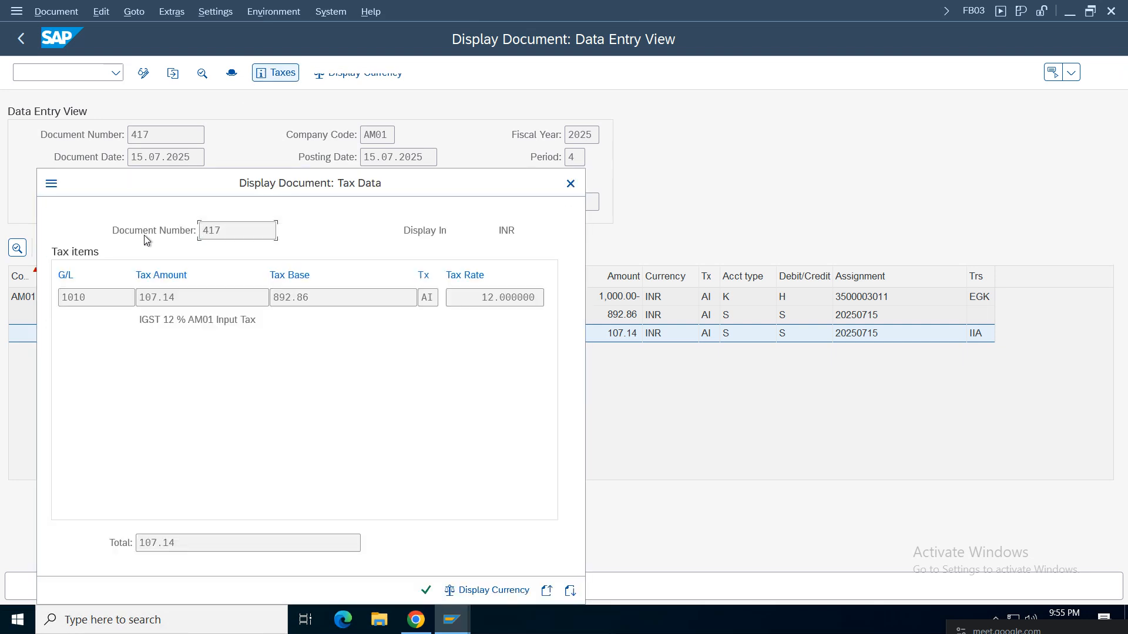
drag(294, 185, 690, 154)
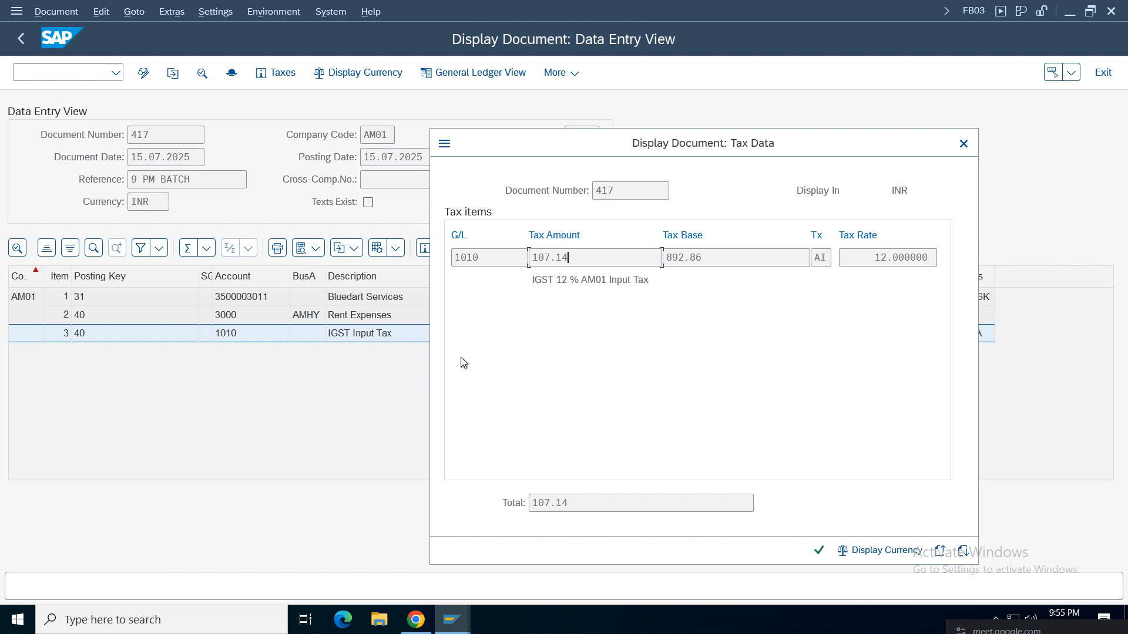
click(823, 257)
key(Tab)
click(696, 257)
click(964, 143)
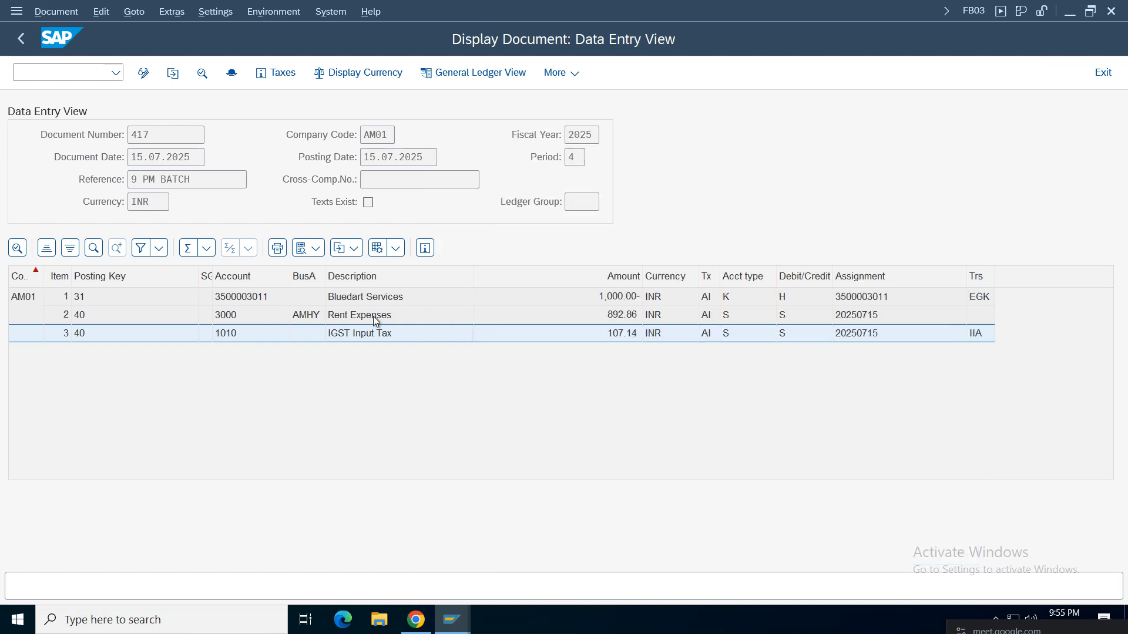
click(354, 317)
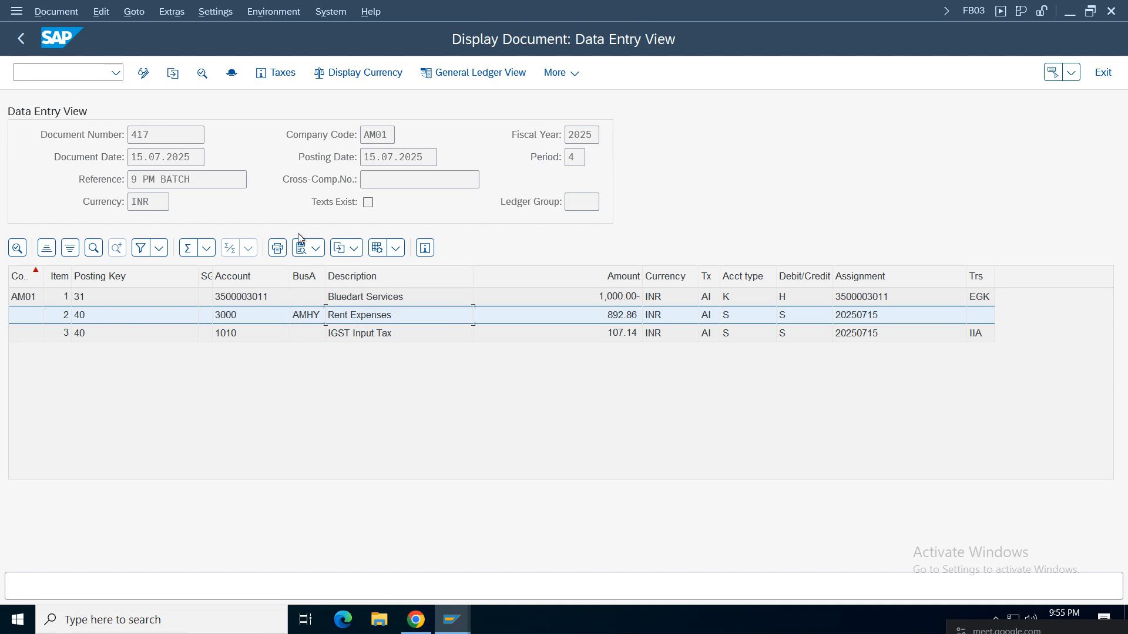
click(20, 40)
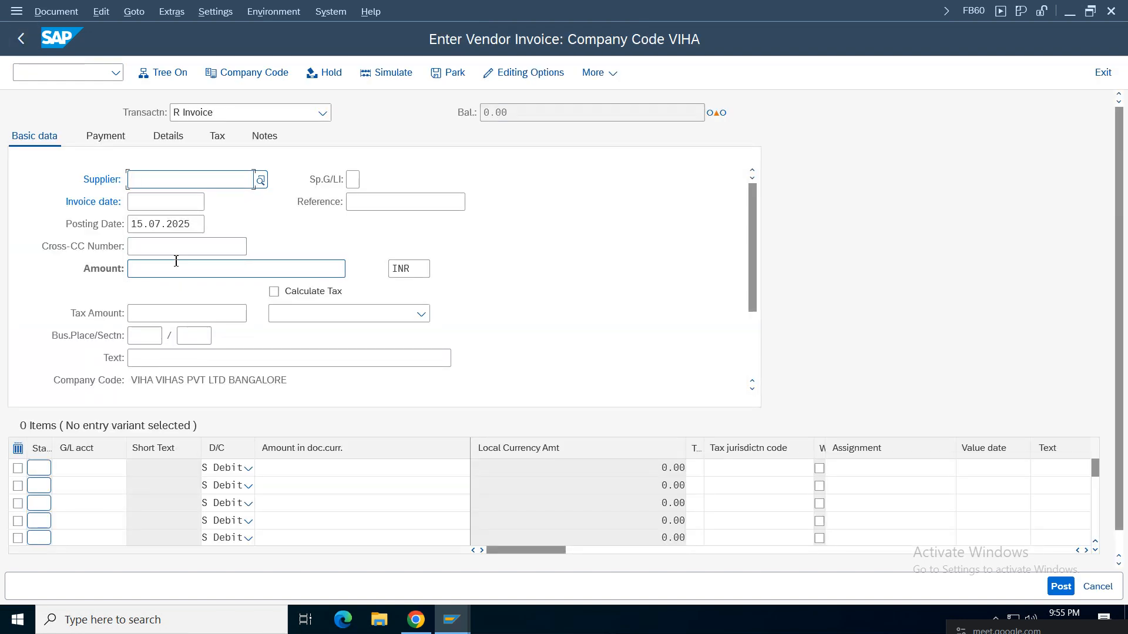
Fill the invoice header in company code VIHA with the Bluedart Services supplier, invoice date 15.07.2025 and reference GST Input.
text(3)
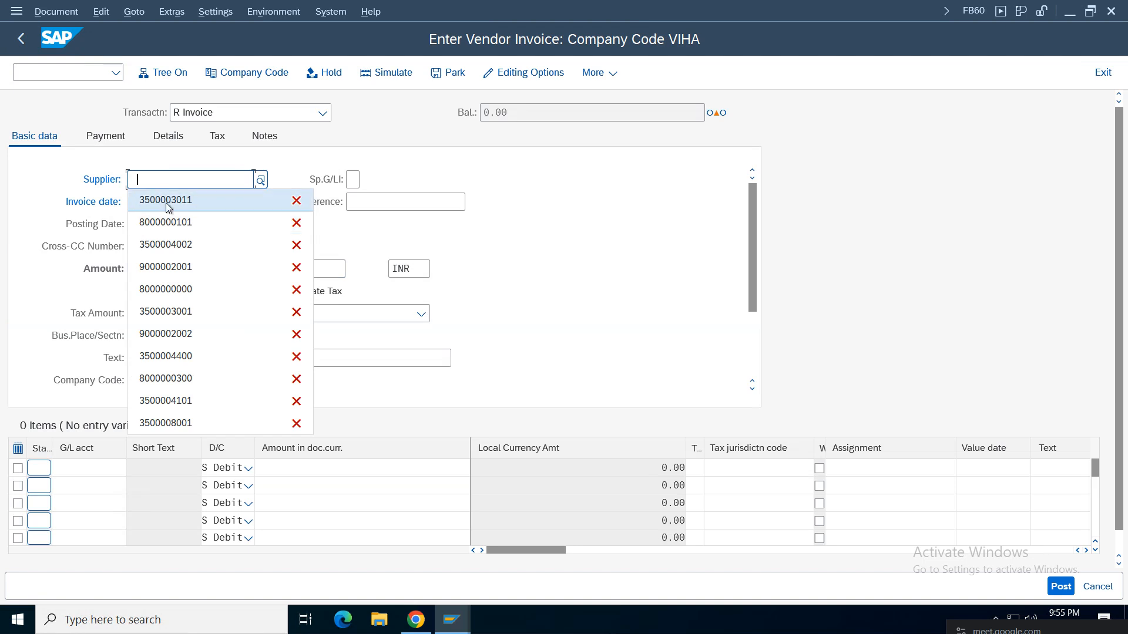
click(144, 202)
click(143, 202)
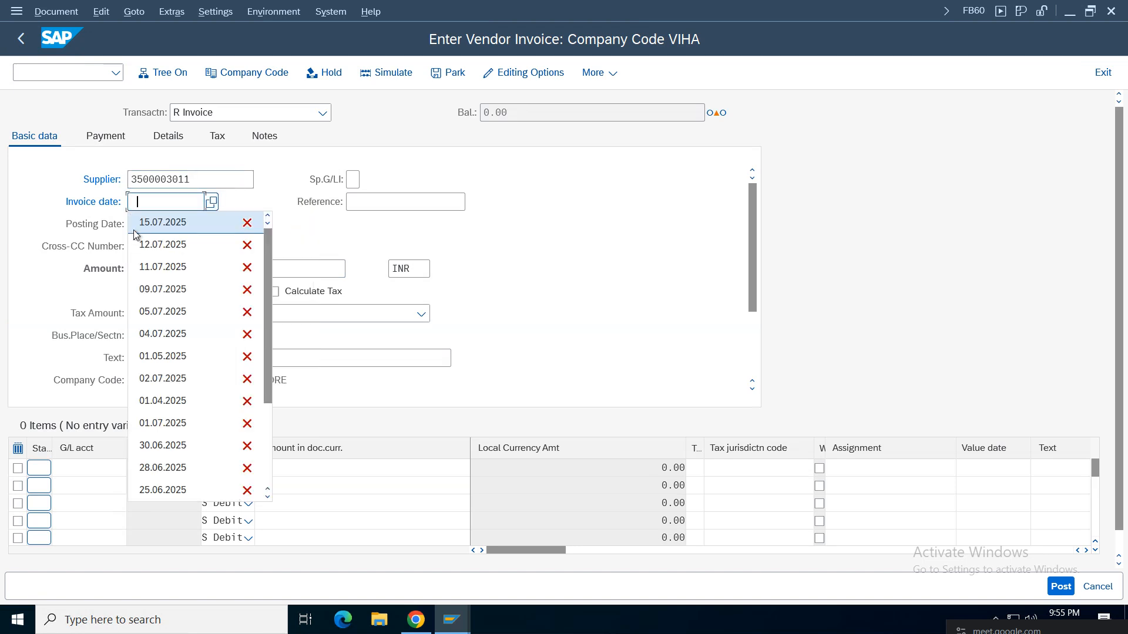
click(165, 223)
click(395, 202)
click(389, 222)
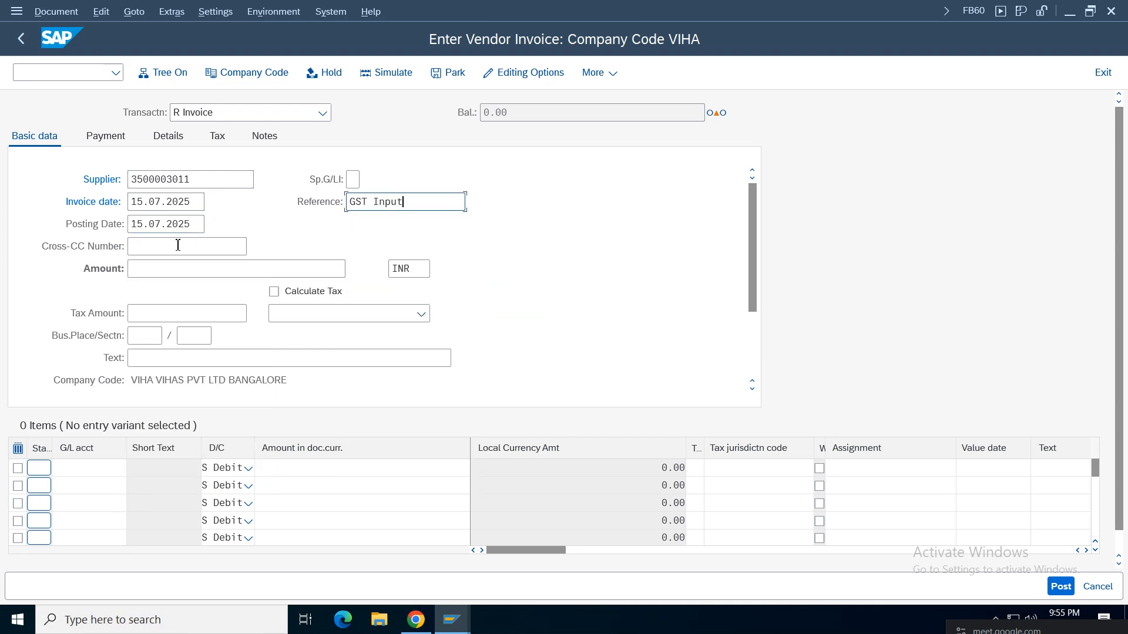
click(155, 267)
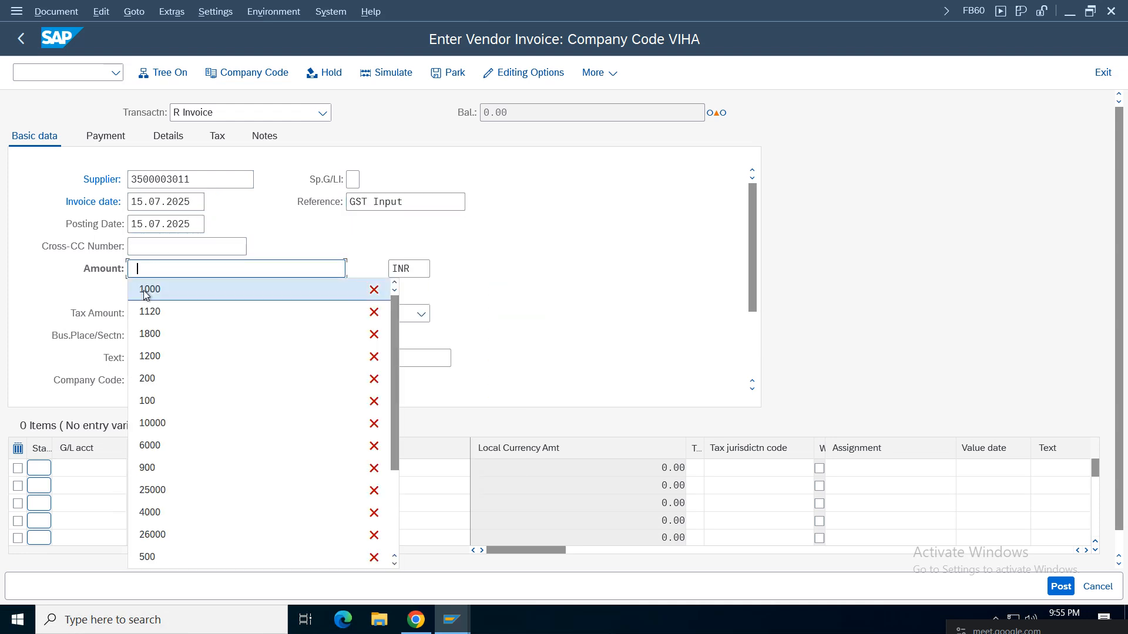
click(509, 272)
Add a debit line for G/L account 3000 with amount 1000 and look through its available tax codes.
click(94, 468)
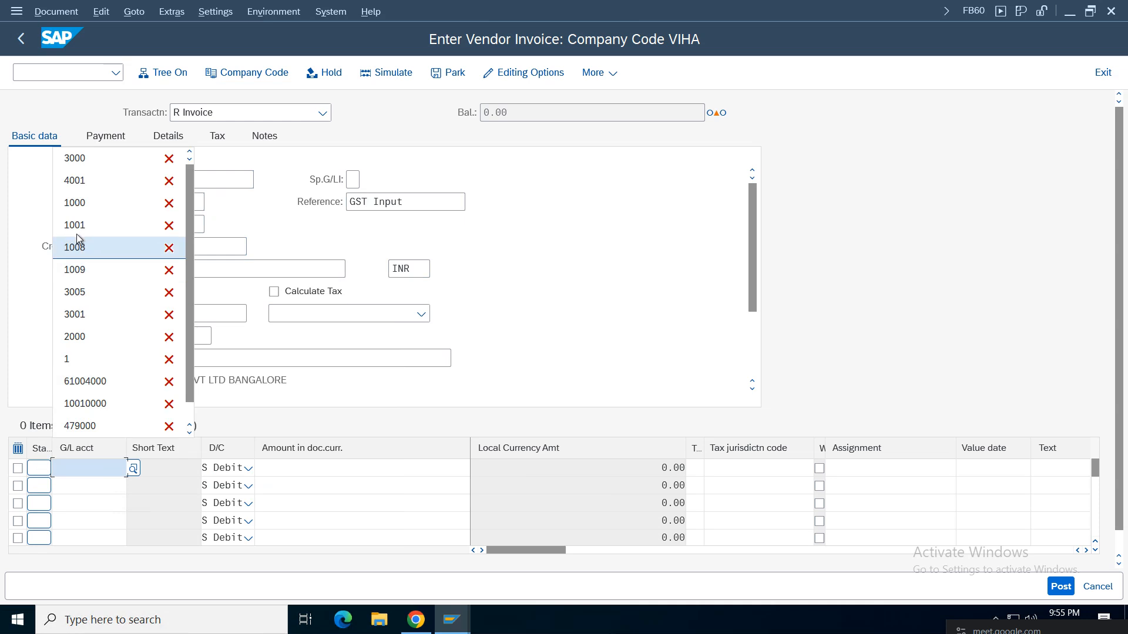
click(76, 242)
click(395, 468)
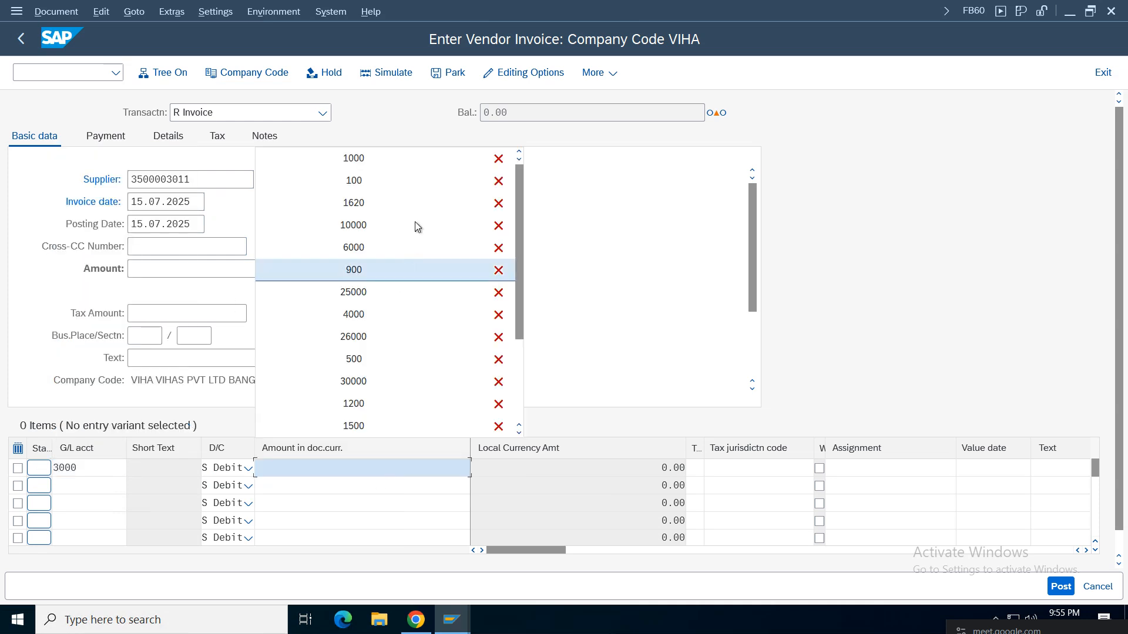
click(376, 156)
click(695, 468)
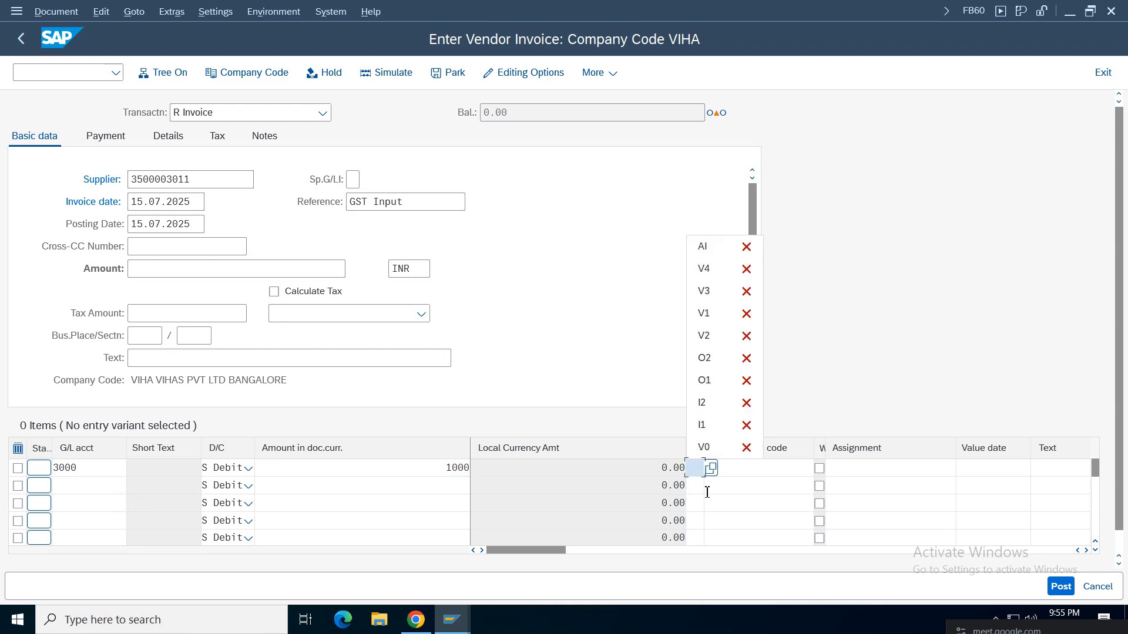
click(712, 469)
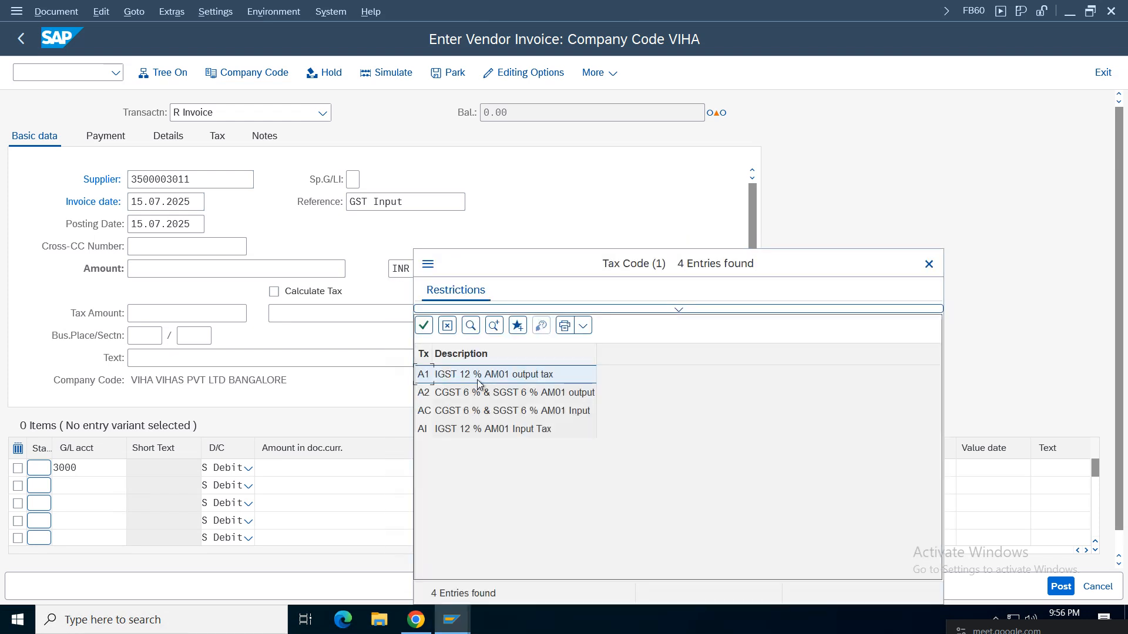
click(456, 418)
double_click(552, 416)
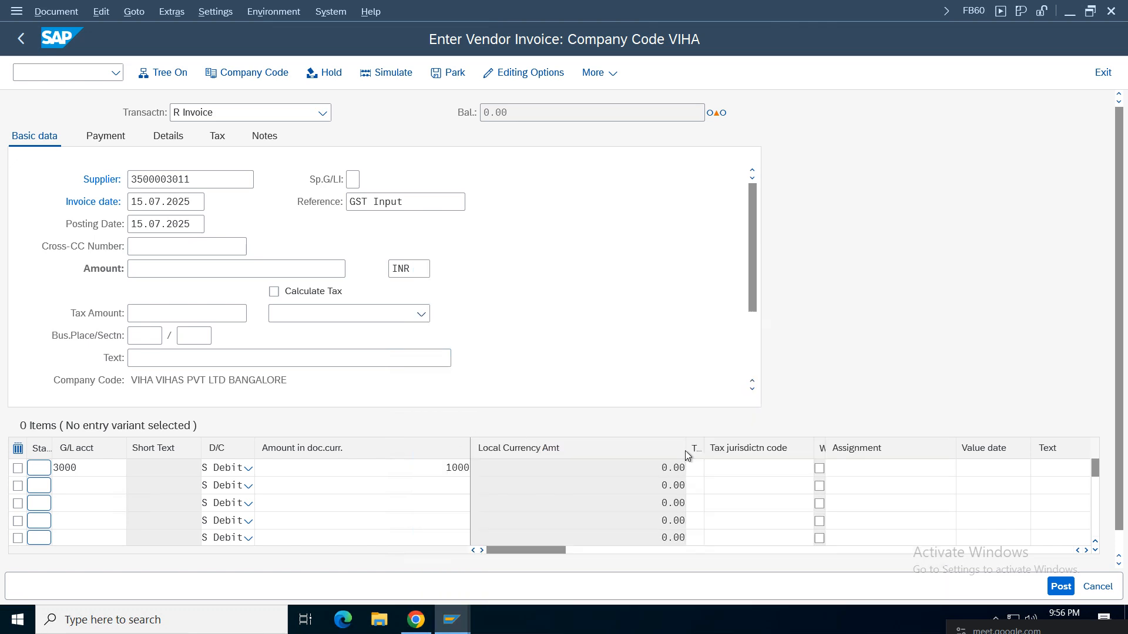
Assign cost center 100100 to the expense line and tax code AC (CGST 6 % & SGST 6 % AM01 Input) to the invoice.
click(1087, 551)
click(1088, 550)
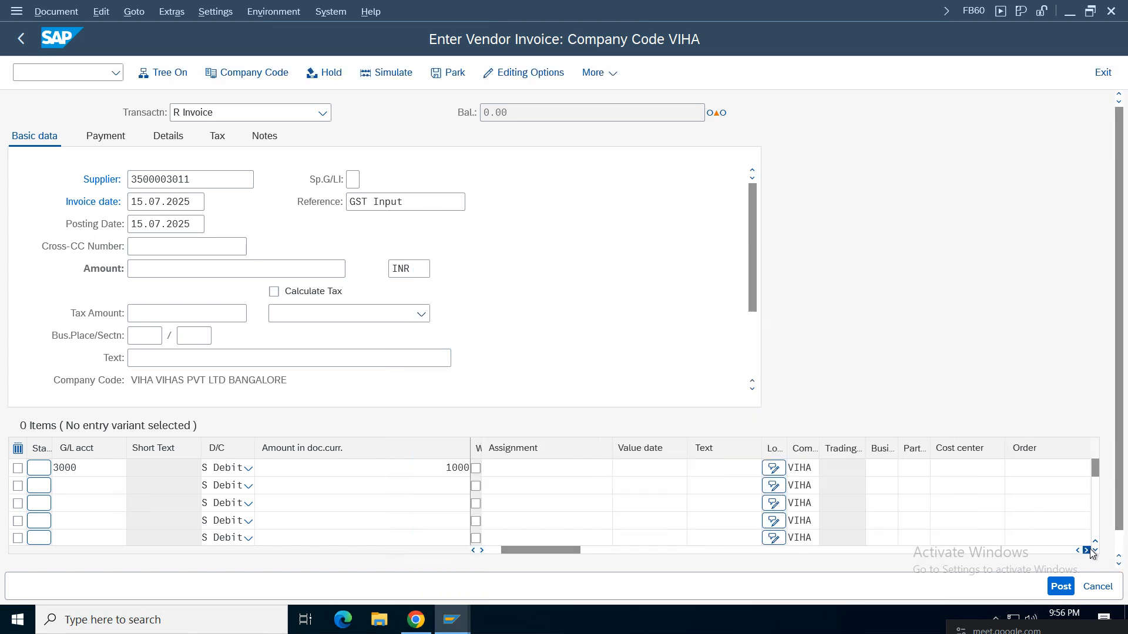
click(845, 468)
click(822, 487)
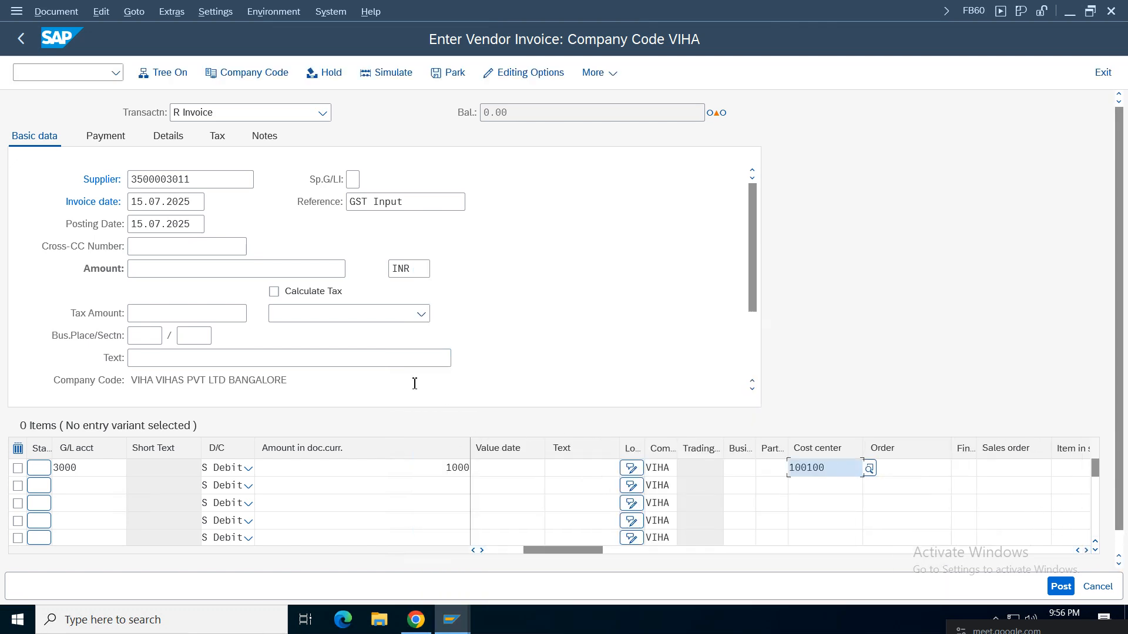
click(311, 317)
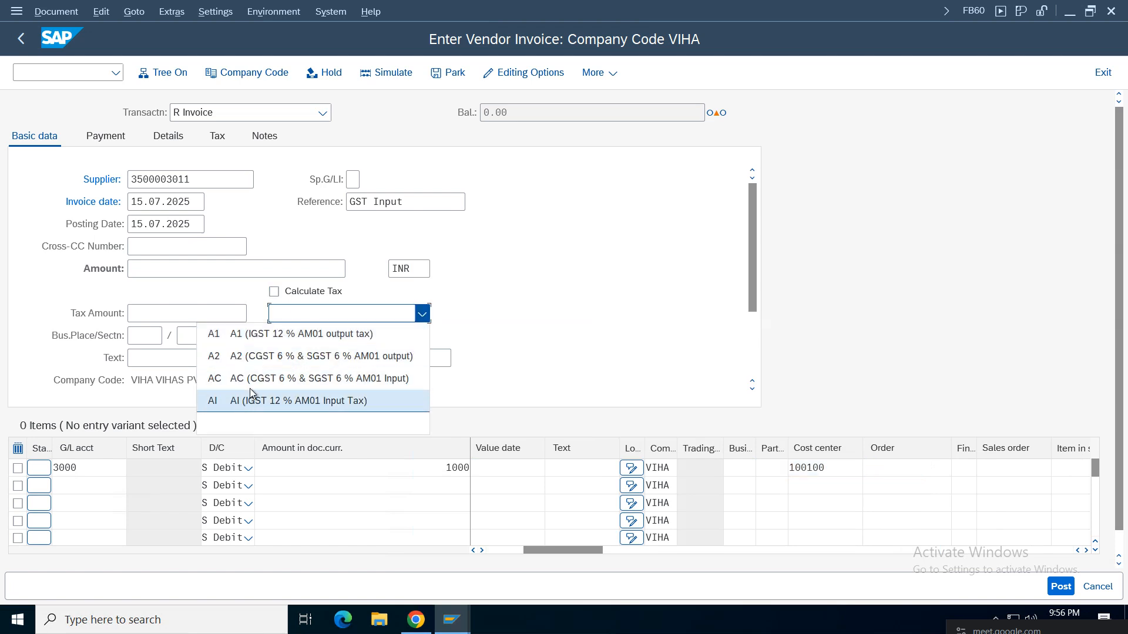
click(333, 381)
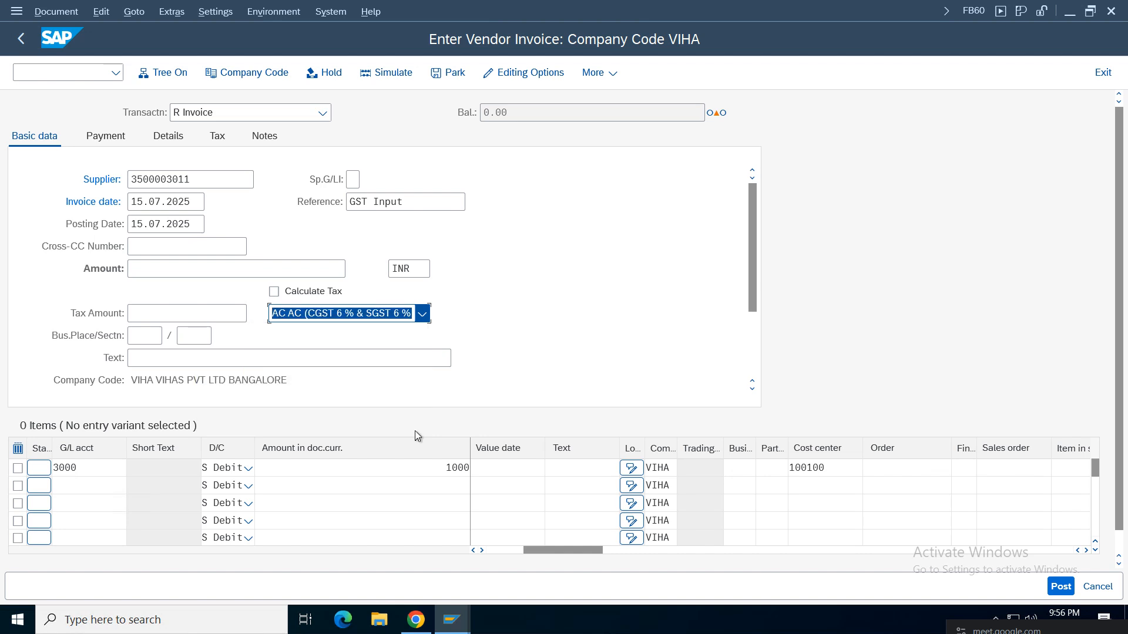
key(Return)
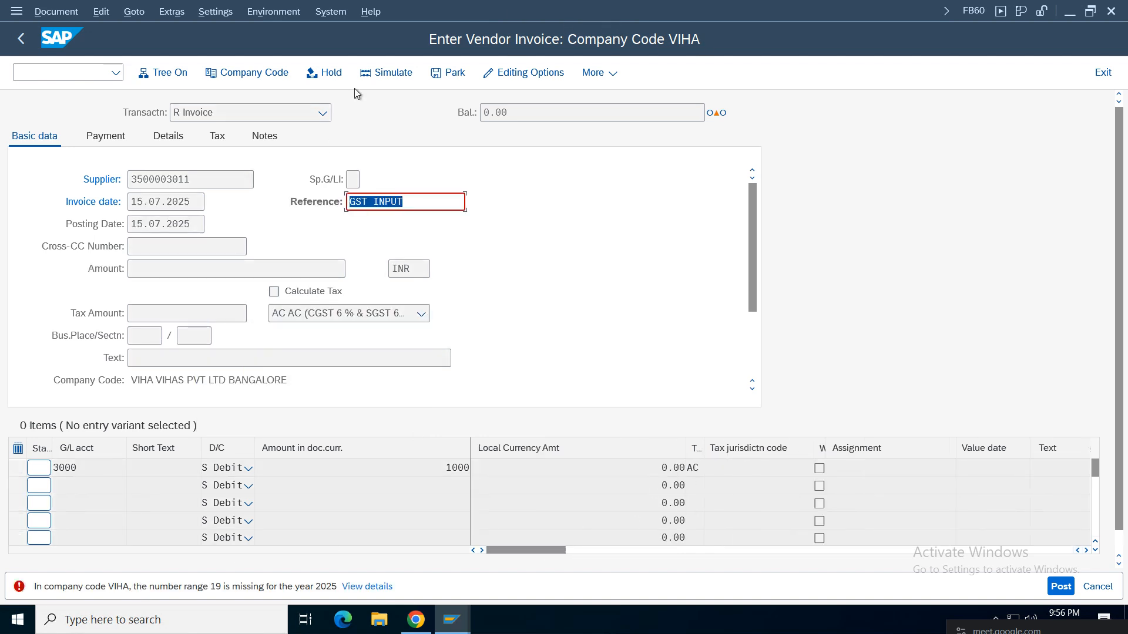
Switch the vendor invoice entry to company code AM01.
click(247, 72)
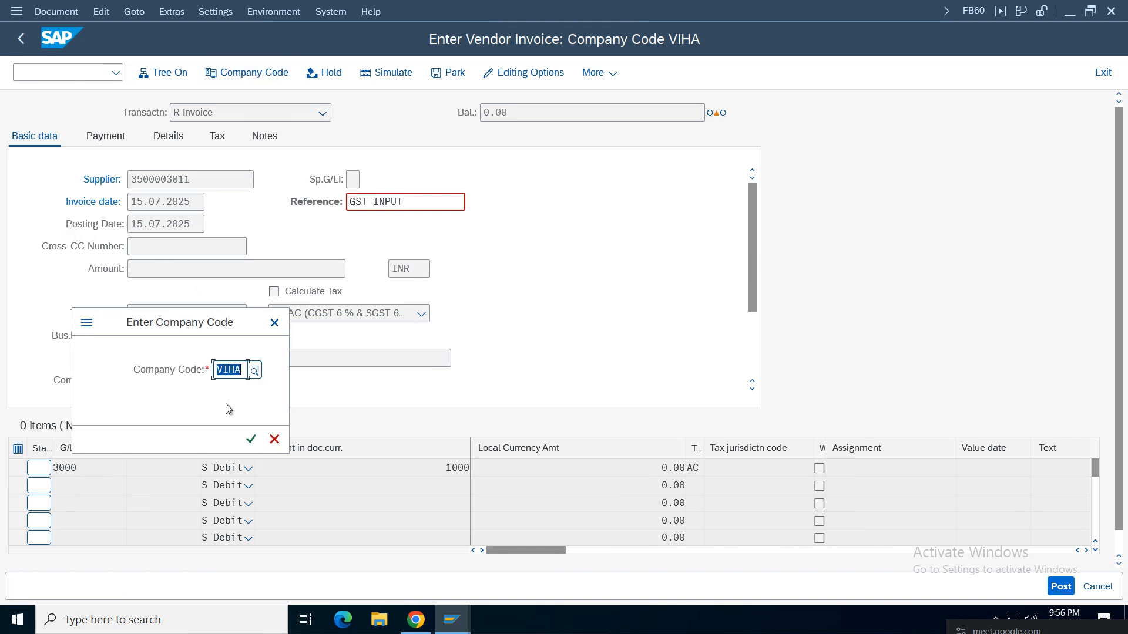
key(BackSpace)
click(234, 373)
text(am01)
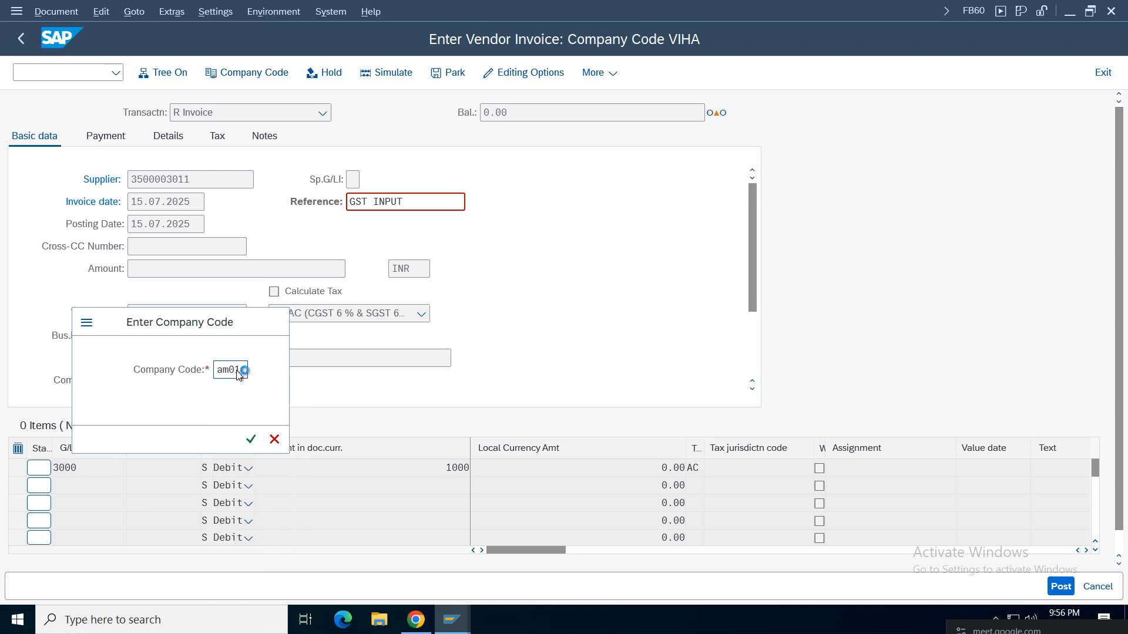
key(Return)
Fill the AM01 invoice header with the Bluedart Services supplier, invoice date 15.07.2025 and reference GST Input.
text(3)
click(141, 198)
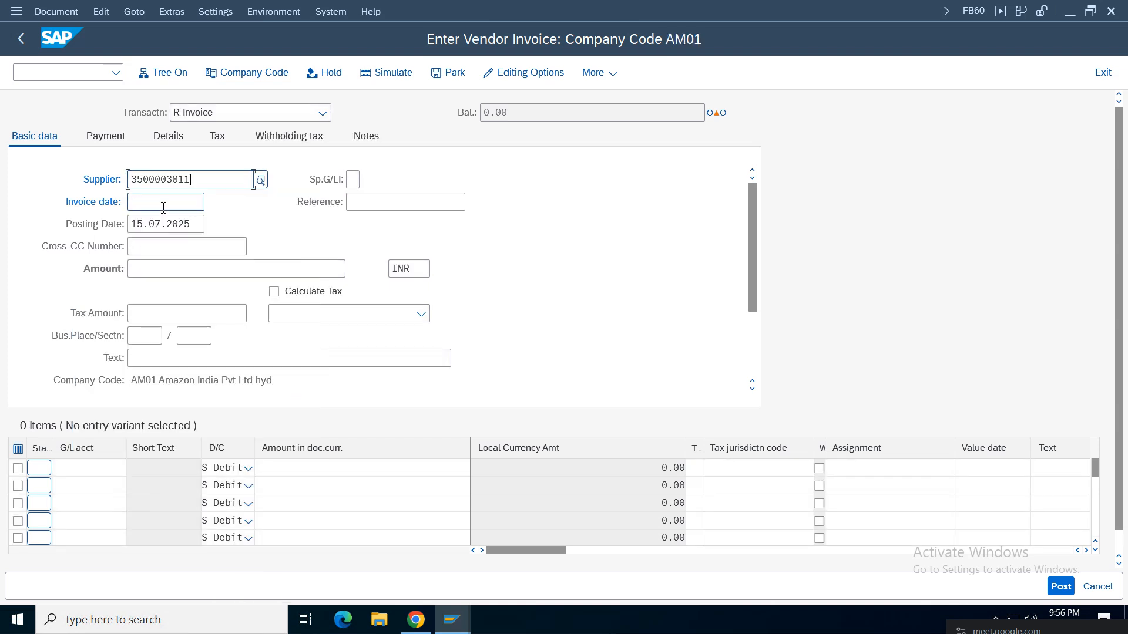
click(159, 202)
click(164, 221)
click(401, 199)
click(405, 221)
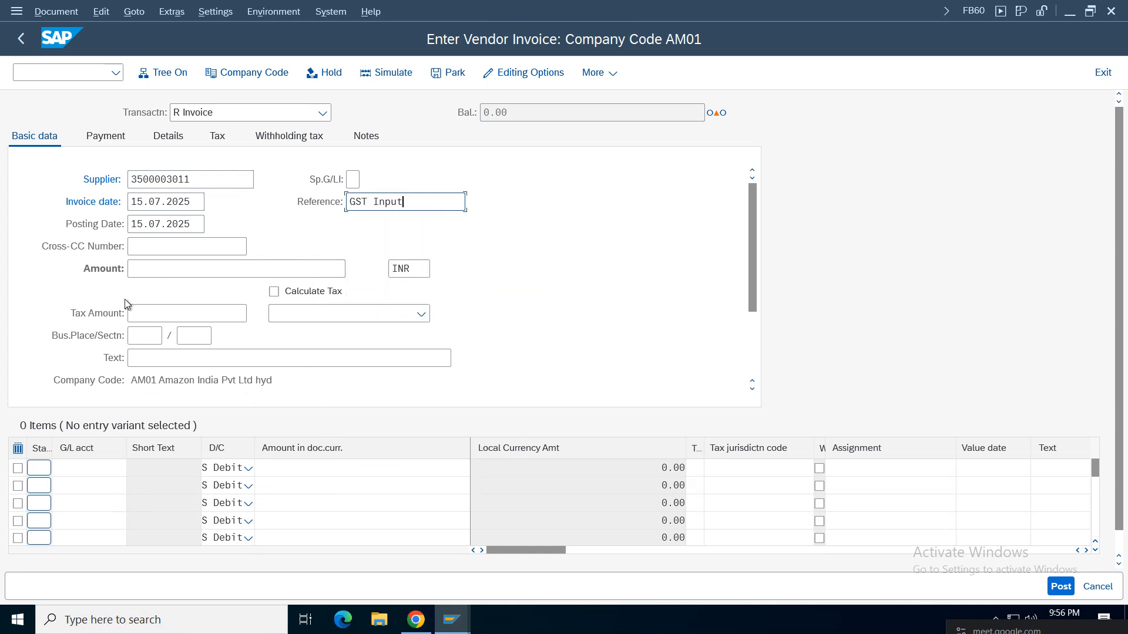
click(147, 269)
click(147, 290)
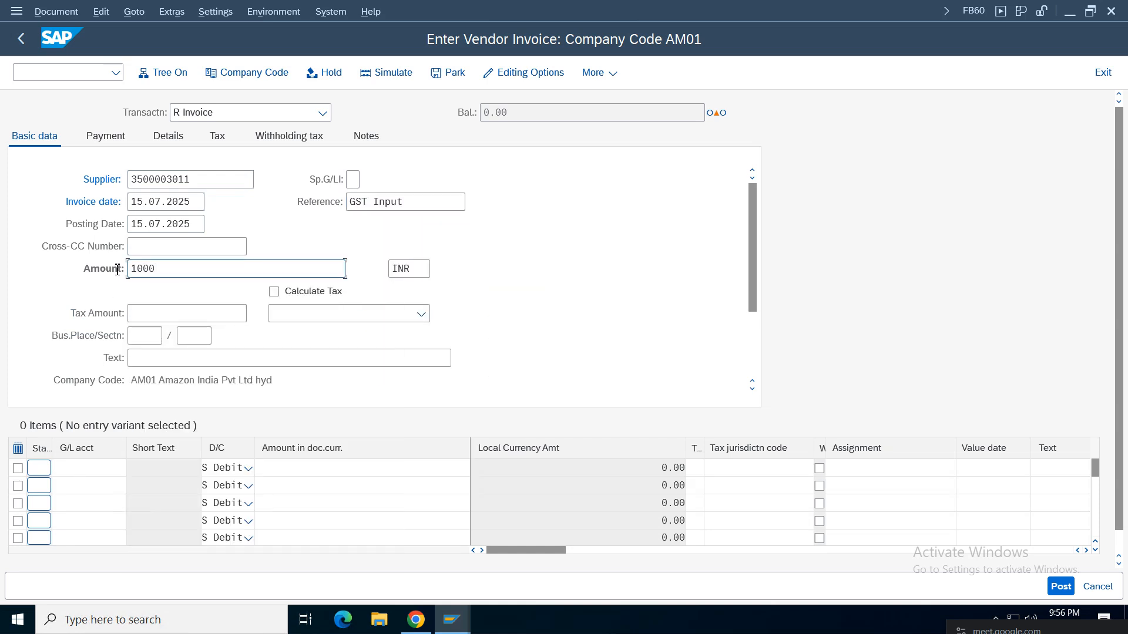
drag(162, 268, 38, 274)
key(BackSpace)
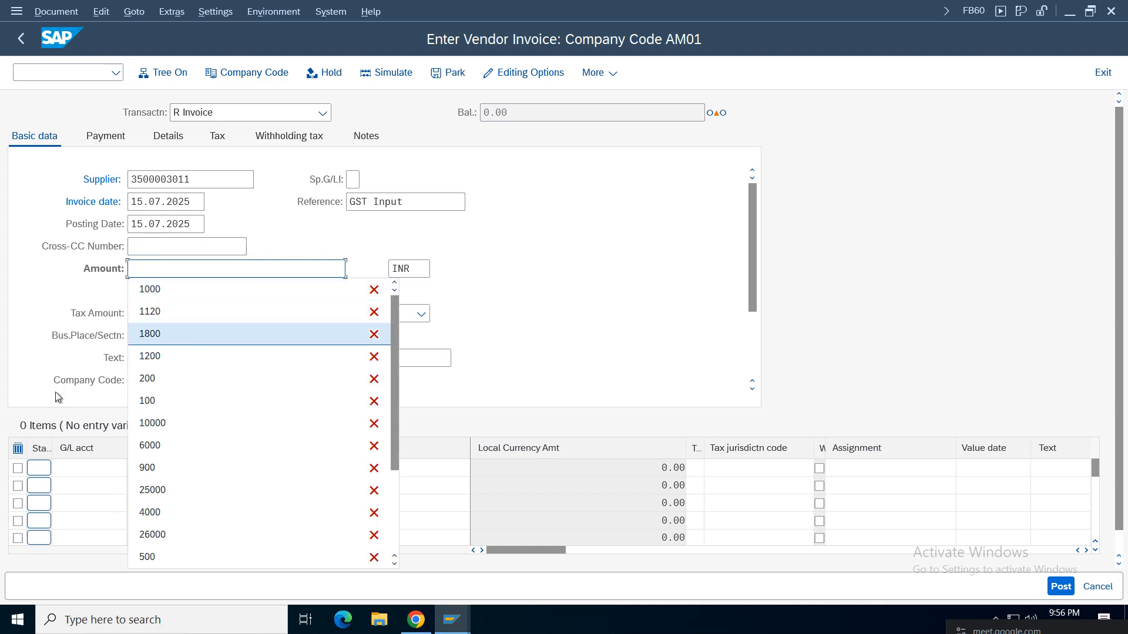
Add a debit line for G/L account 3000 with amount 1000 and tax code AC.
click(76, 468)
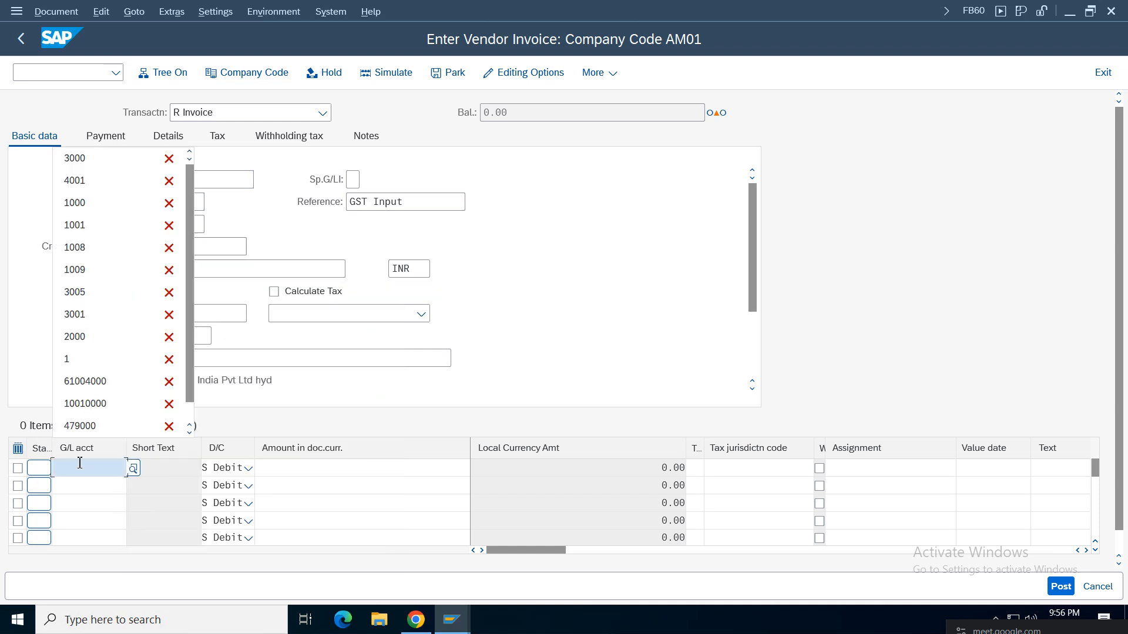
click(89, 163)
click(436, 469)
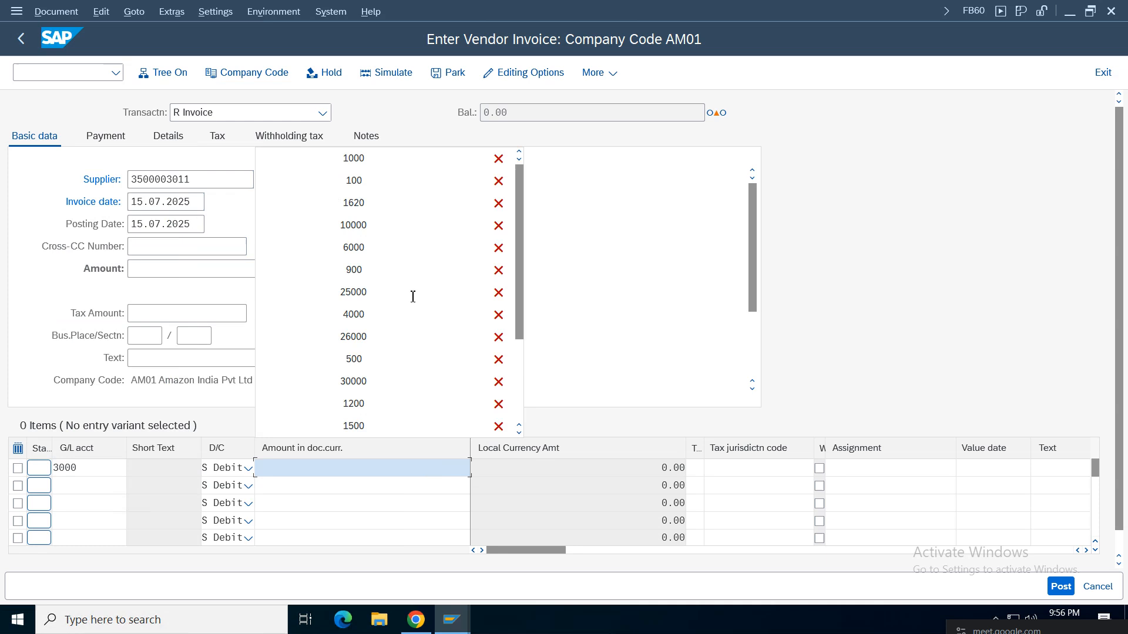
click(372, 160)
click(696, 468)
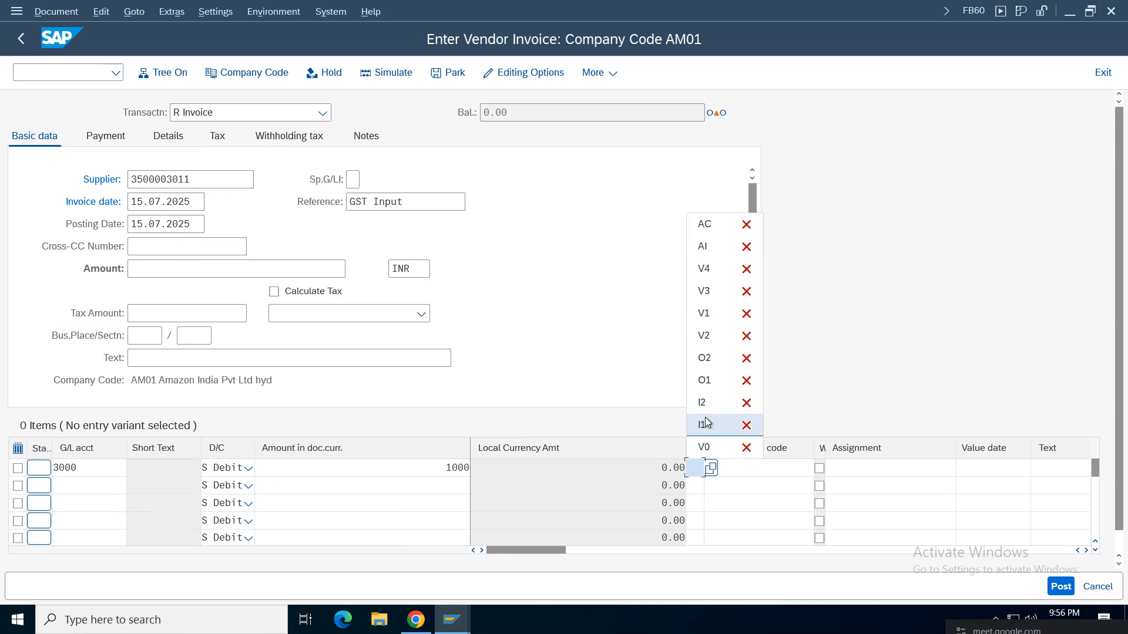
click(700, 225)
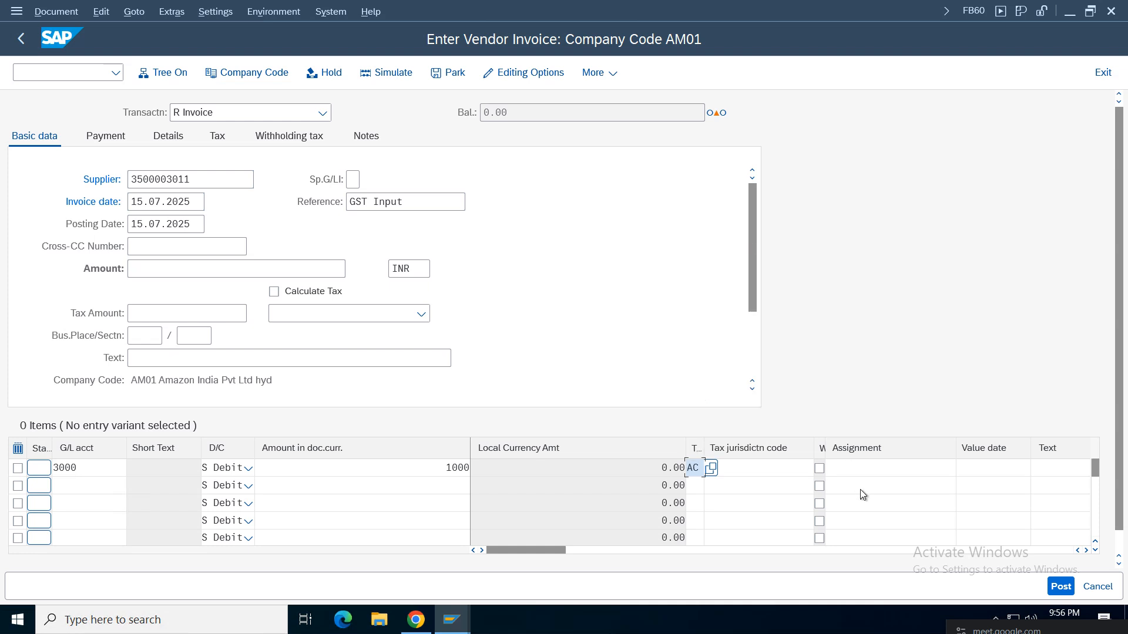
Assign cost center 100100 to the G/L account 3000 line.
click(1086, 550)
click(1086, 551)
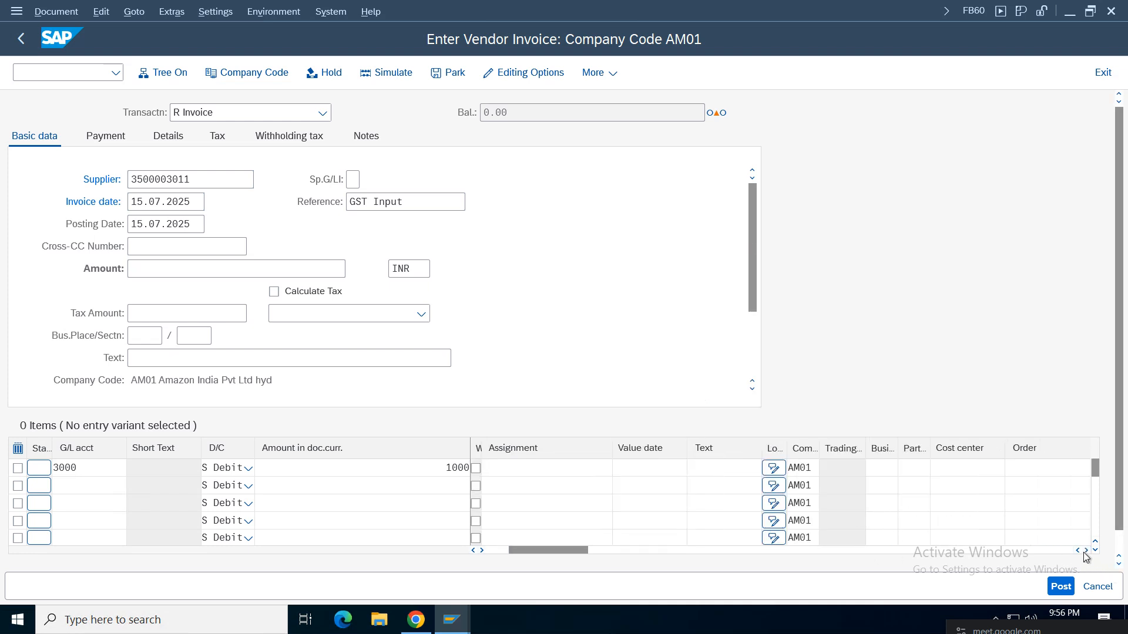
click(1087, 550)
click(1086, 550)
click(811, 468)
click(808, 488)
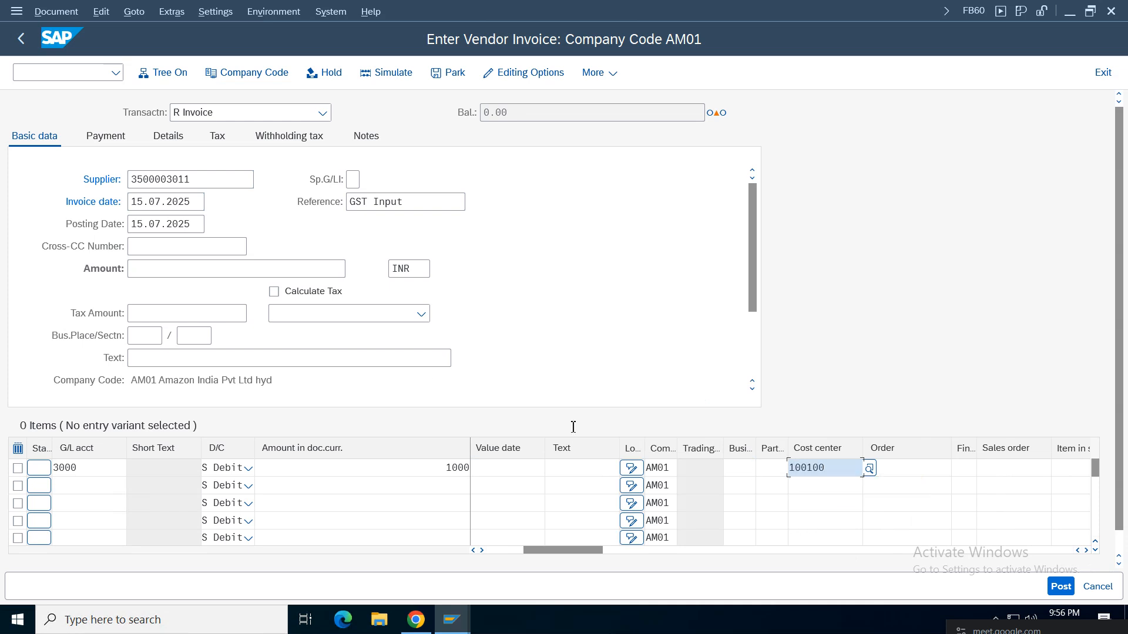
Activate automatic tax calculation and set the invoice header's tax code to AC (CGST 6 % & SGST 6 % AM01 Input).
click(305, 317)
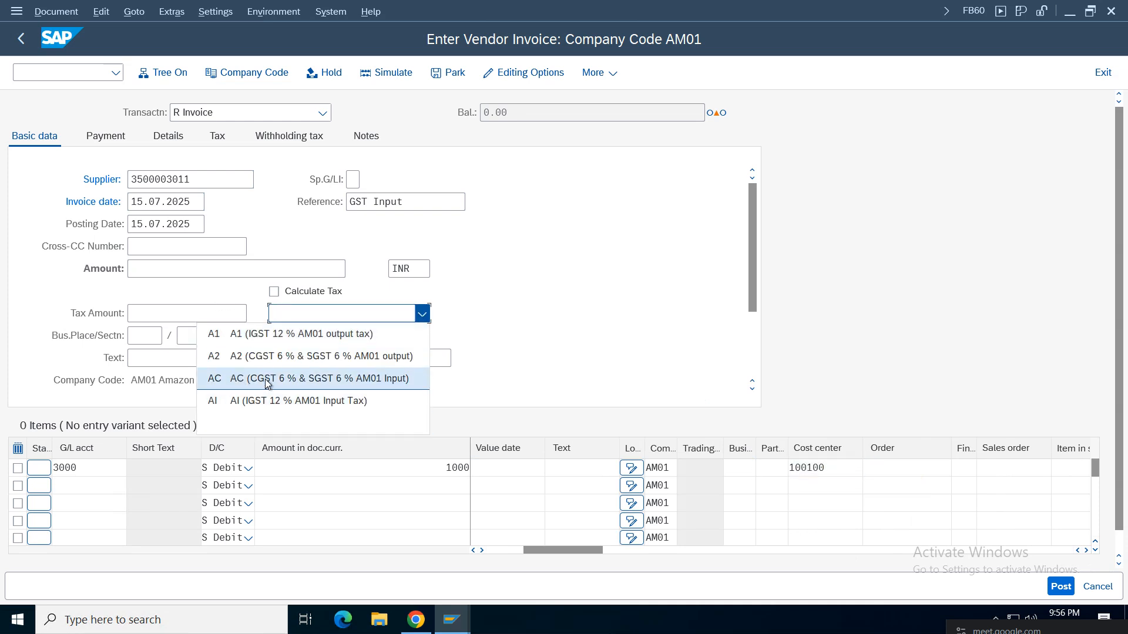
click(238, 378)
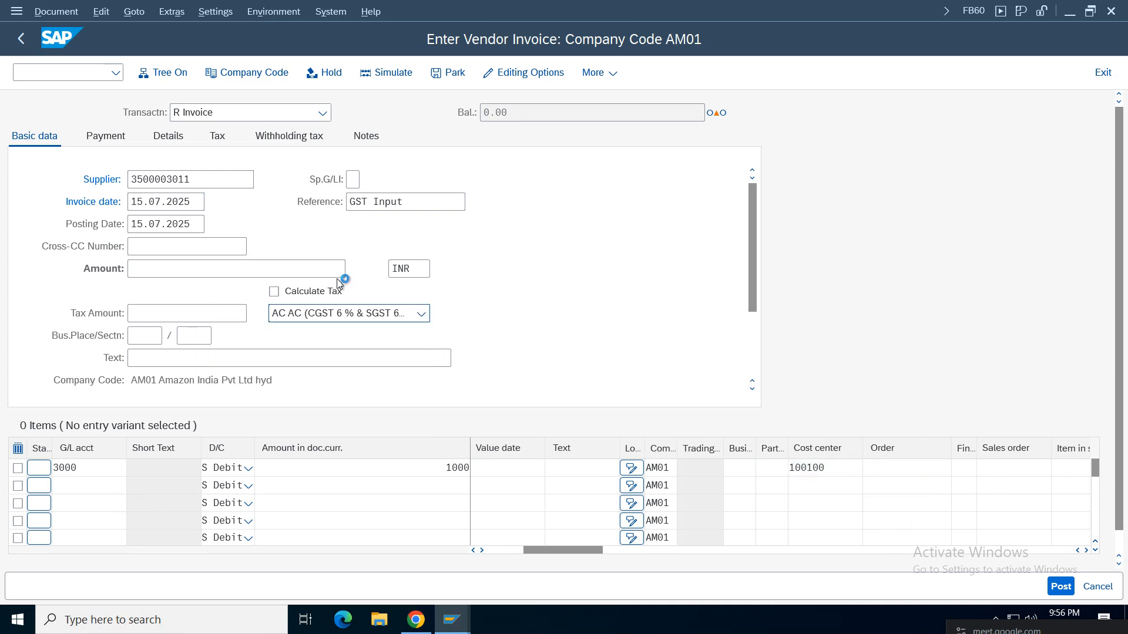
click(295, 294)
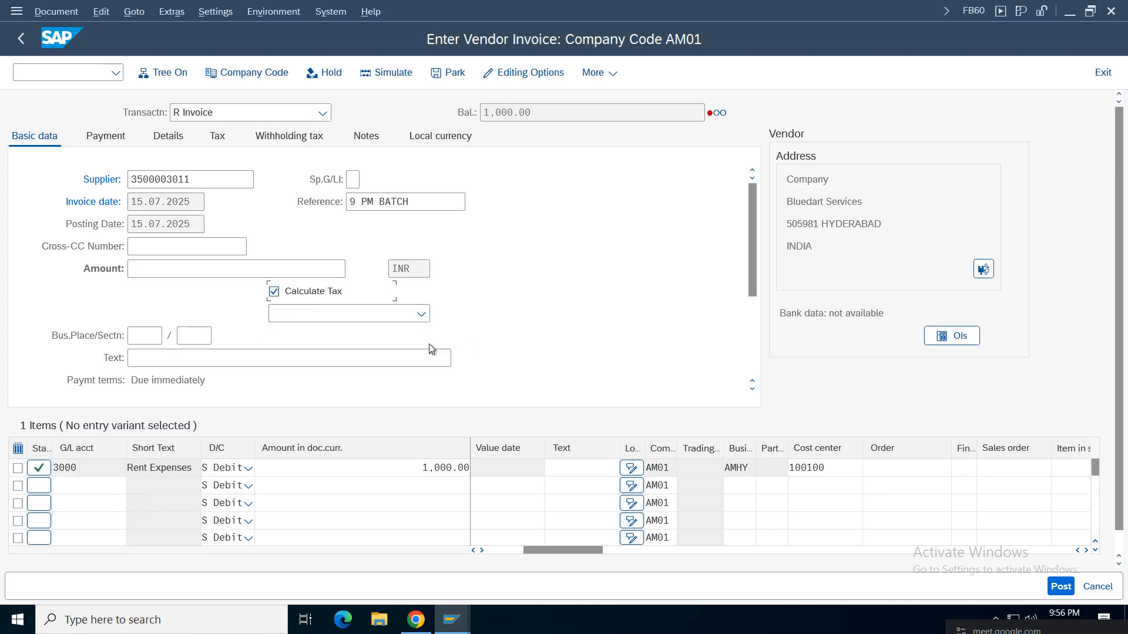
click(382, 315)
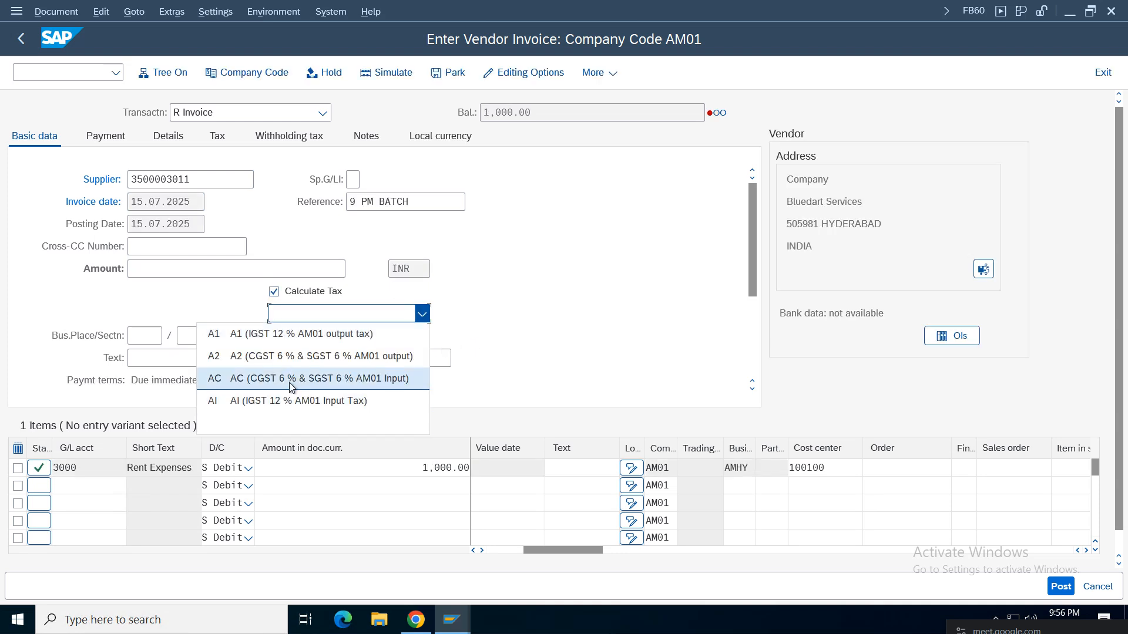
click(264, 376)
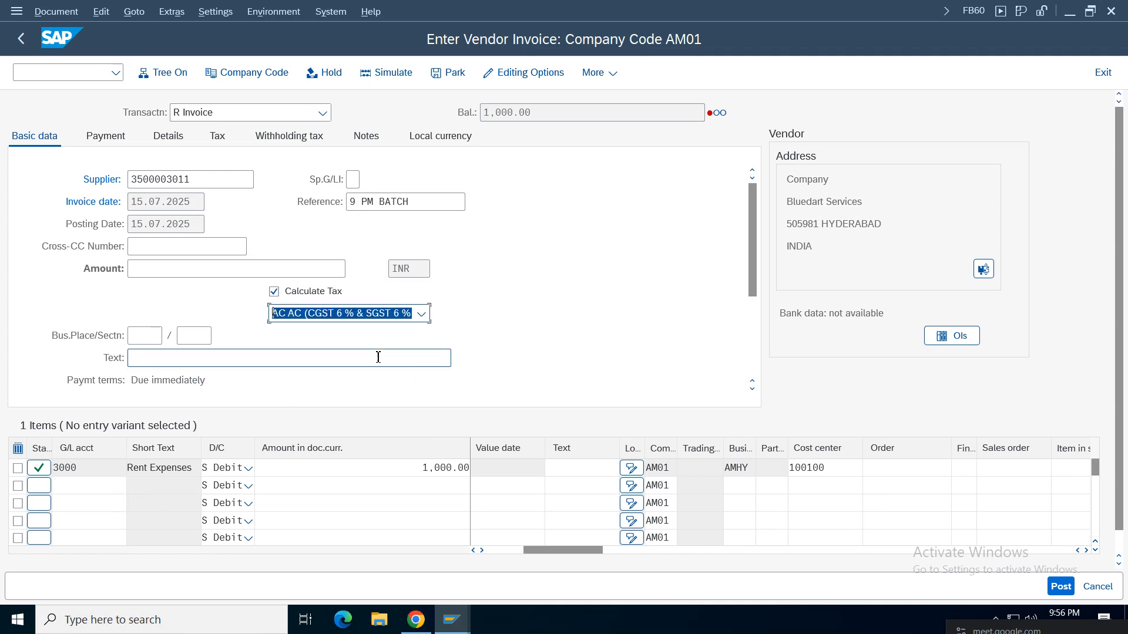
Enable Calculate Taxes on Net Amount in the editing options, save it to the user master and return to the invoice.
click(522, 73)
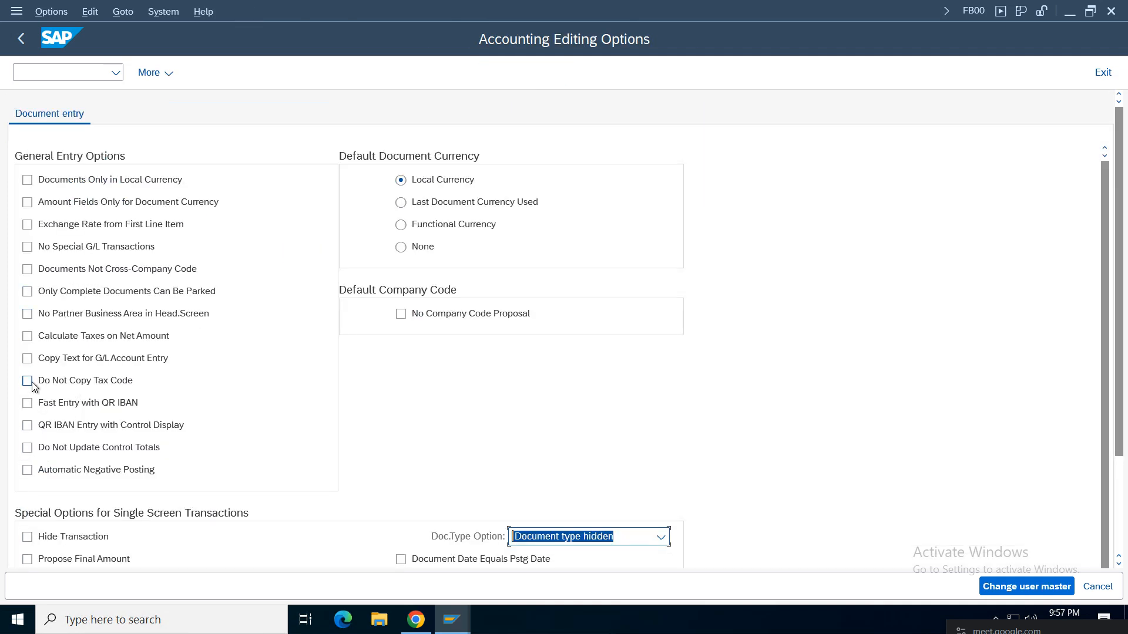
click(79, 336)
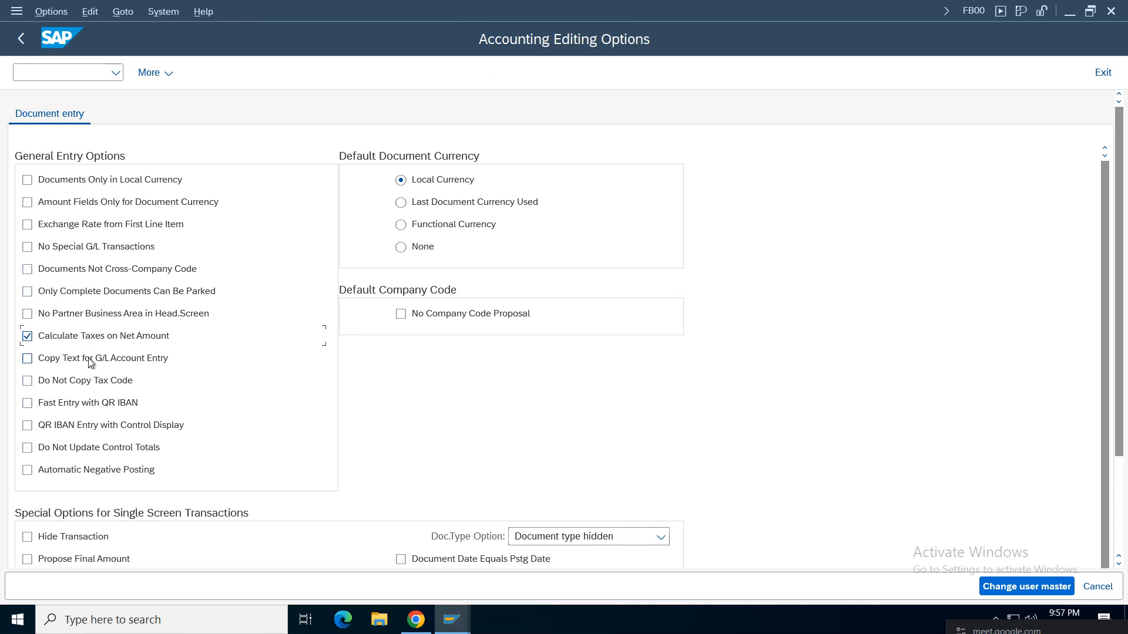
click(1037, 590)
click(21, 36)
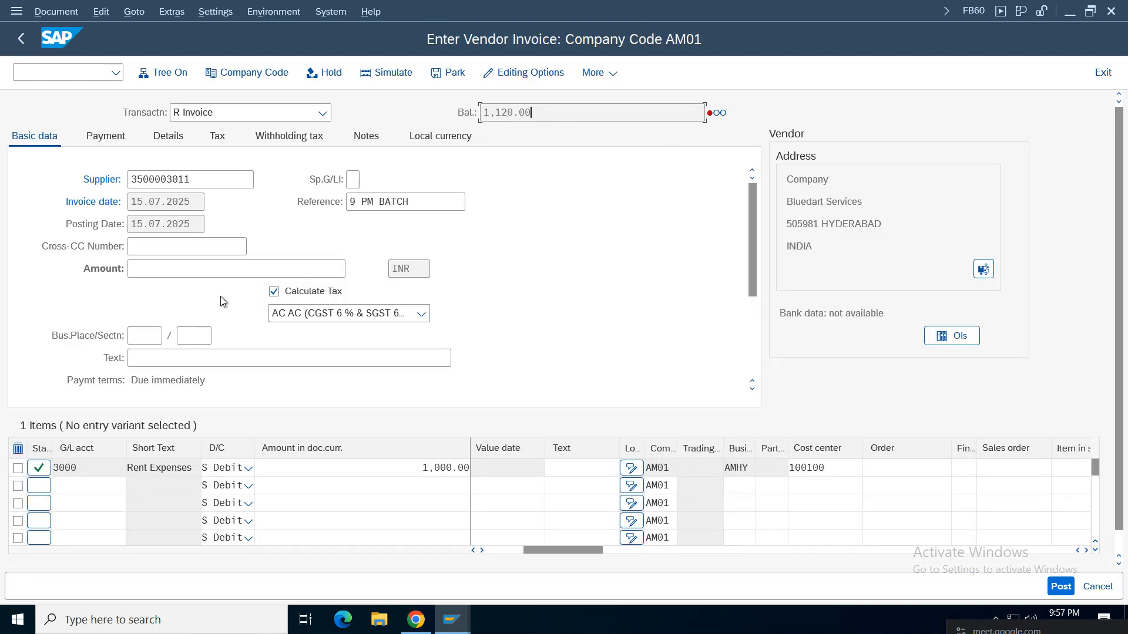
Set the vendor invoice amount to 1120 and simulate the document.
click(196, 271)
text(1120)
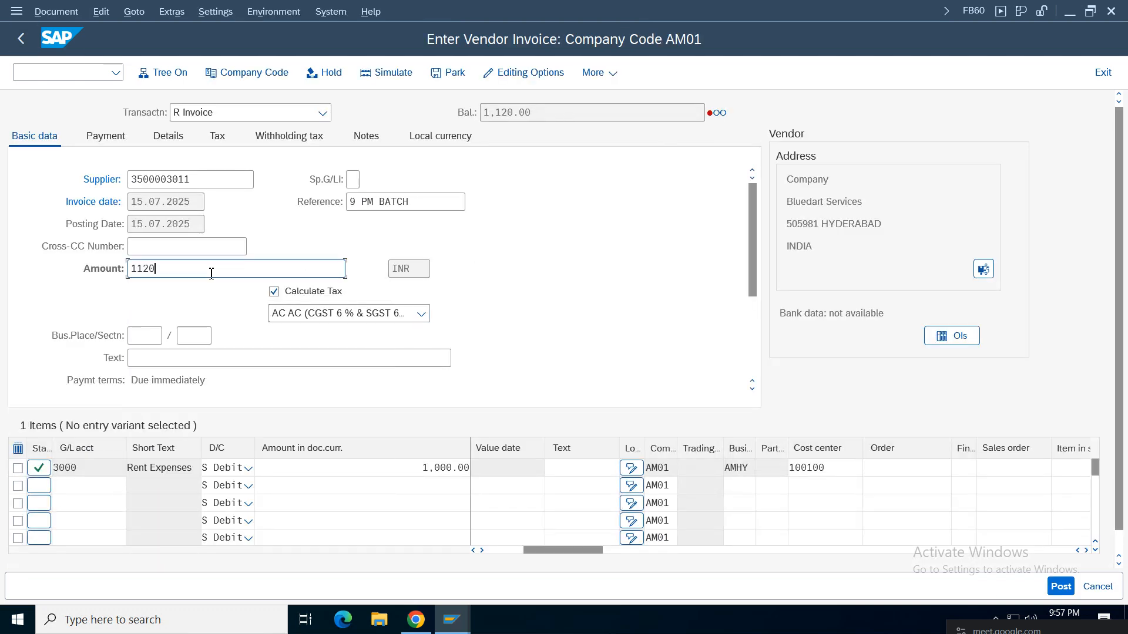
key(Return)
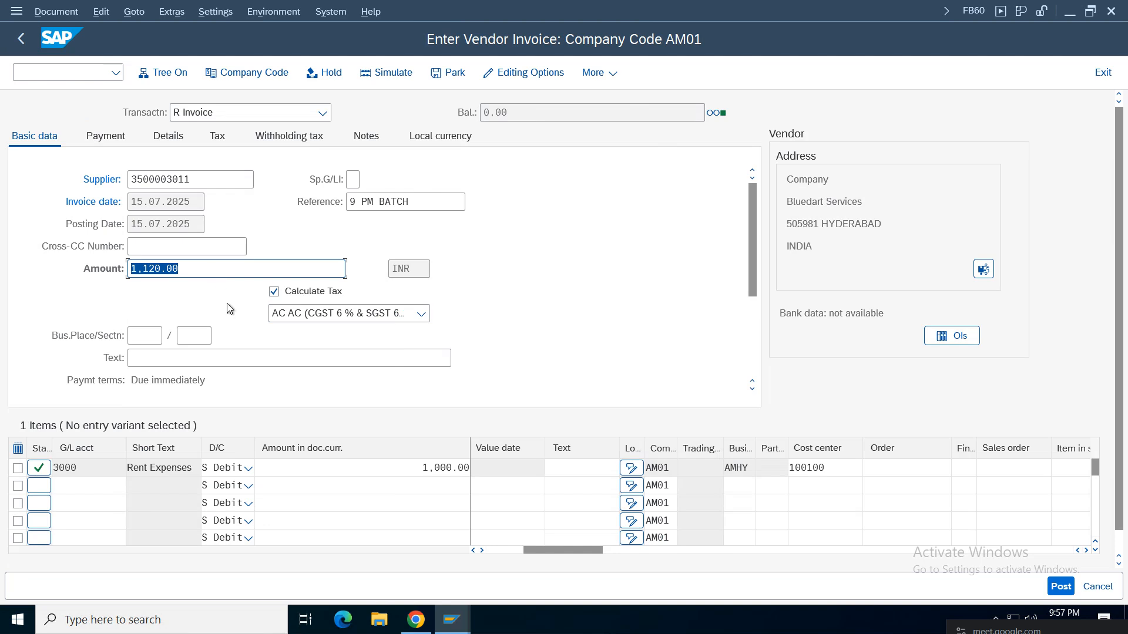
click(382, 78)
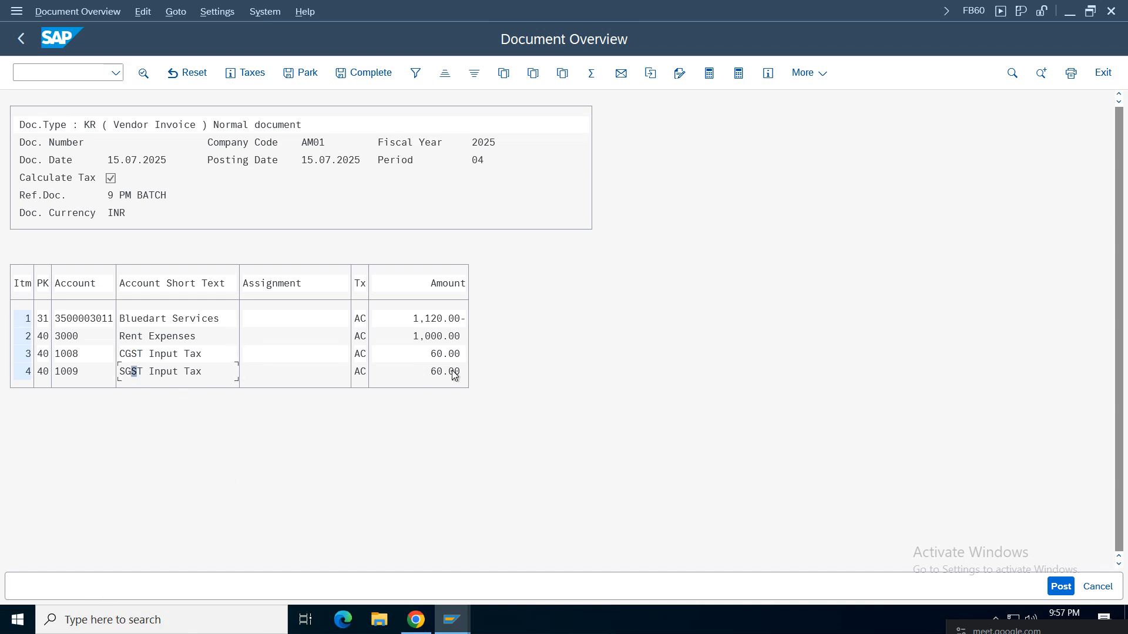
Check the expense, SGST and vendor lines in the document overview and post the vendor invoice.
click(417, 337)
click(439, 372)
click(420, 324)
click(157, 322)
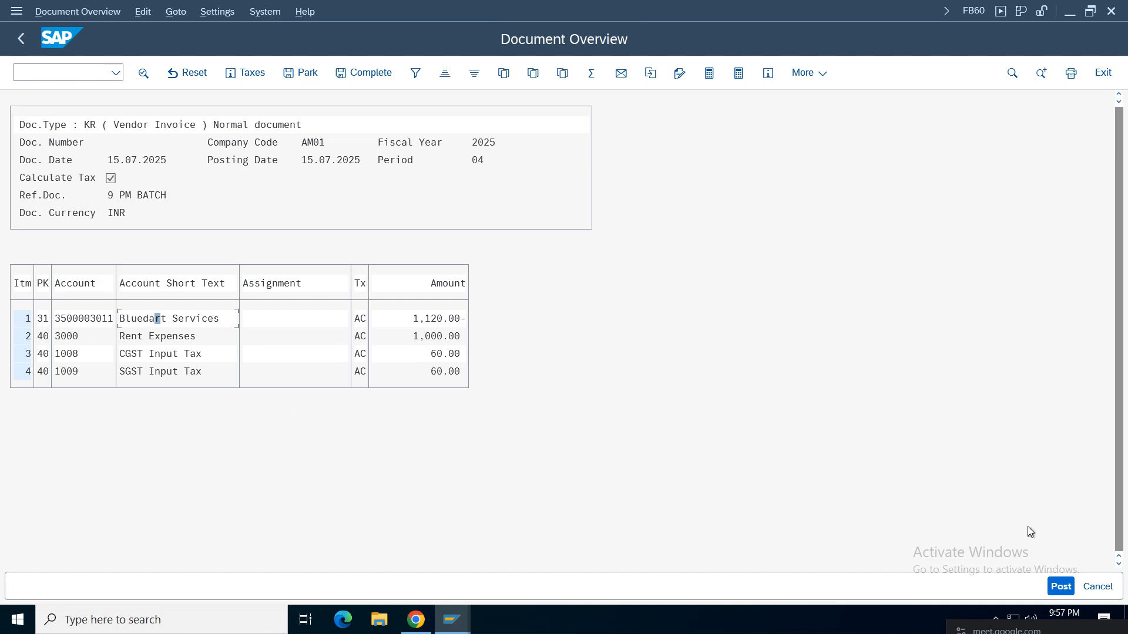
click(1061, 586)
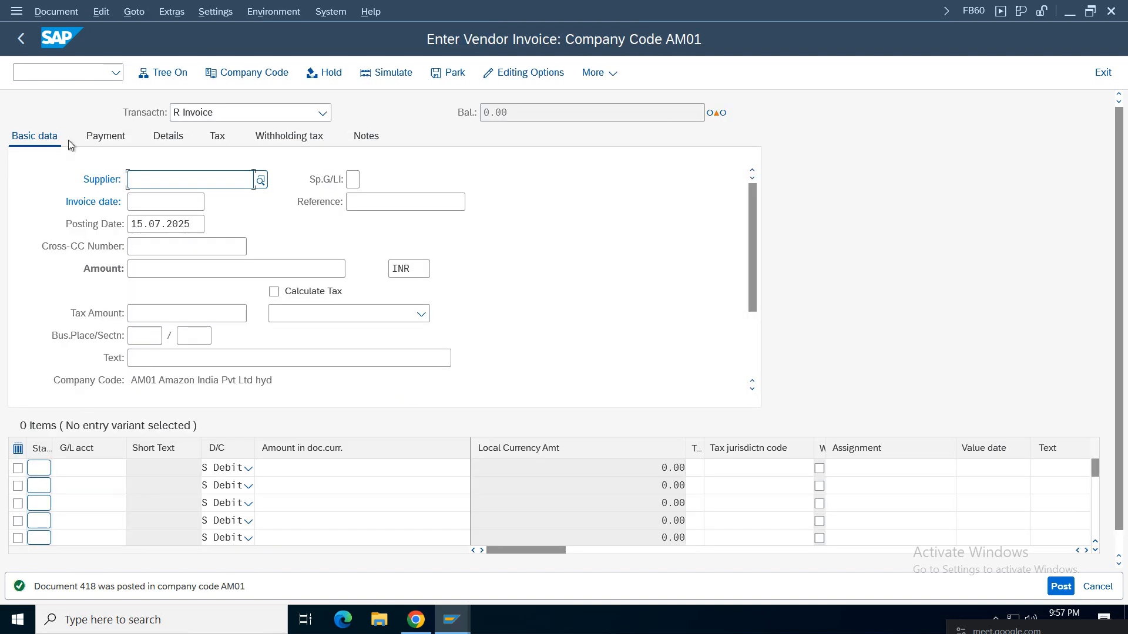
Open the customer invoice transaction FB70 in a new session.
click(423, 314)
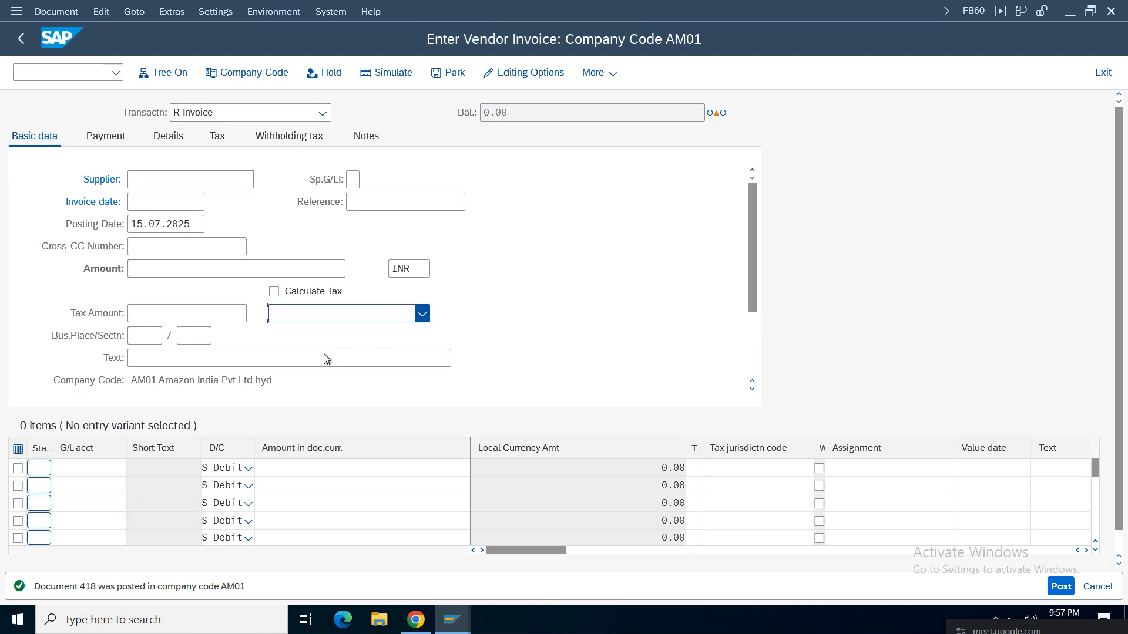
click(587, 308)
click(56, 74)
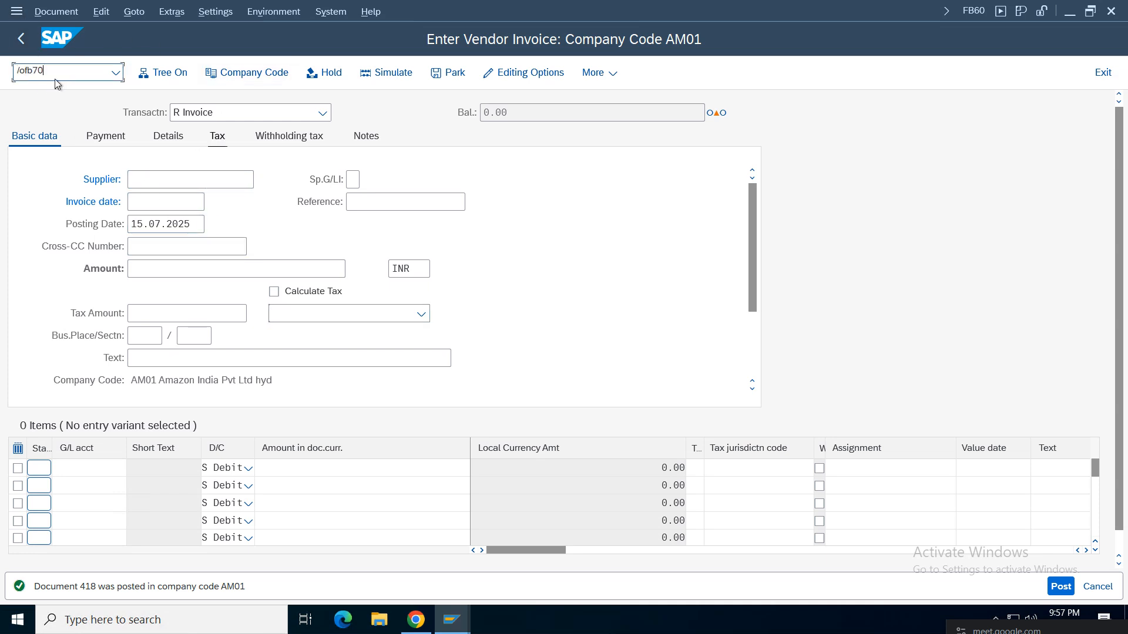
text(/nfb70)
key(Return)
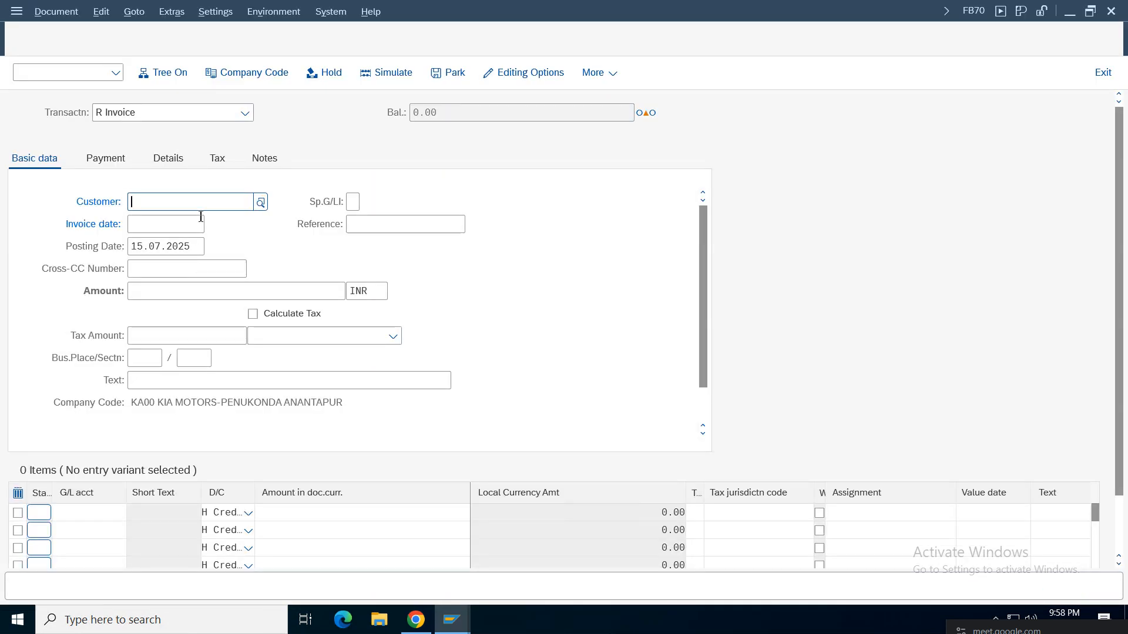
Switch the customer invoice entry to company code AM01.
click(245, 74)
text(am)
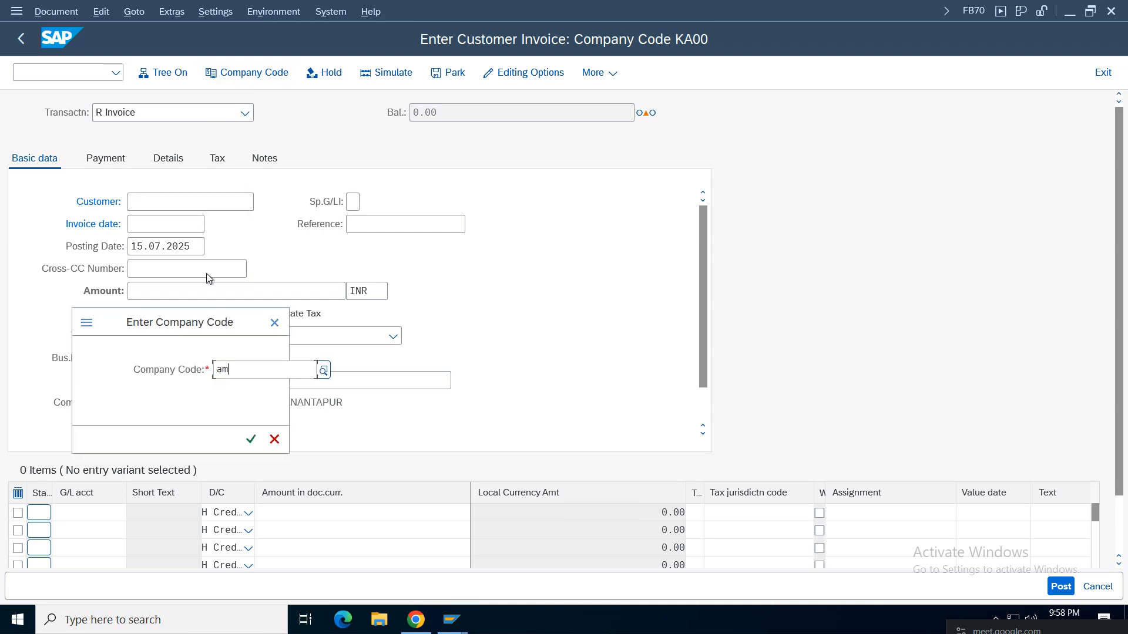
text(01)
key(Return)
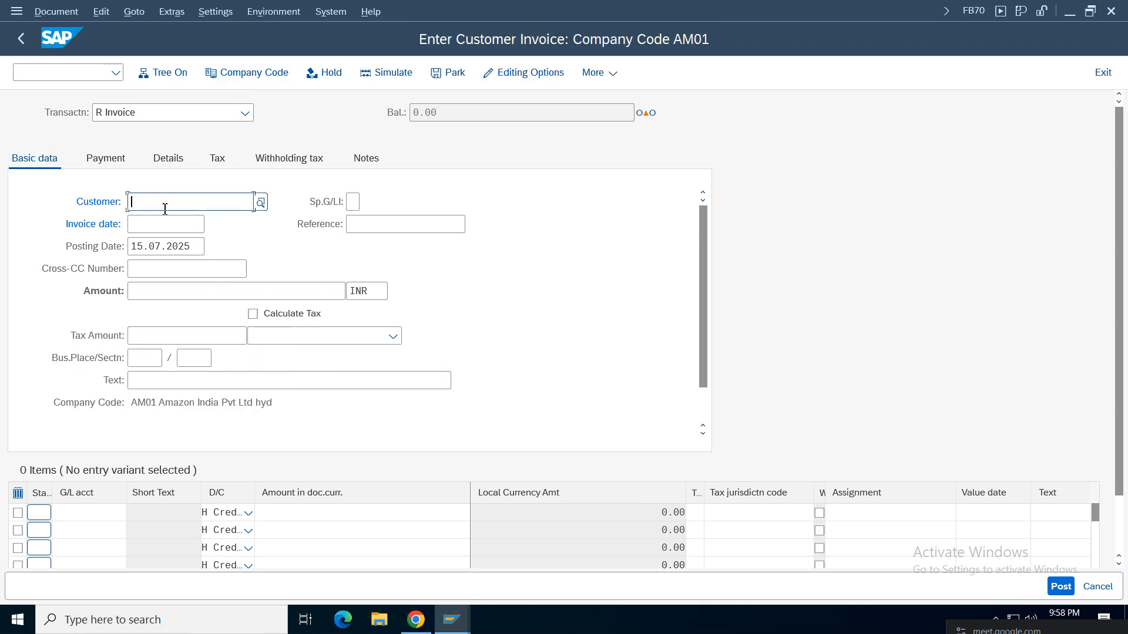
click(260, 202)
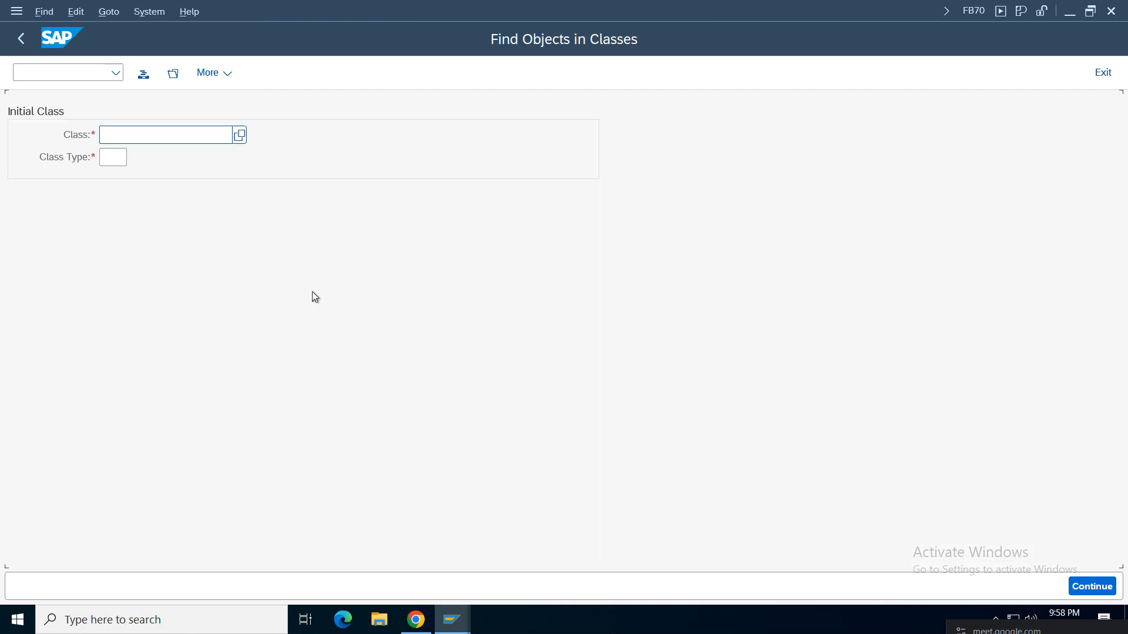
click(21, 39)
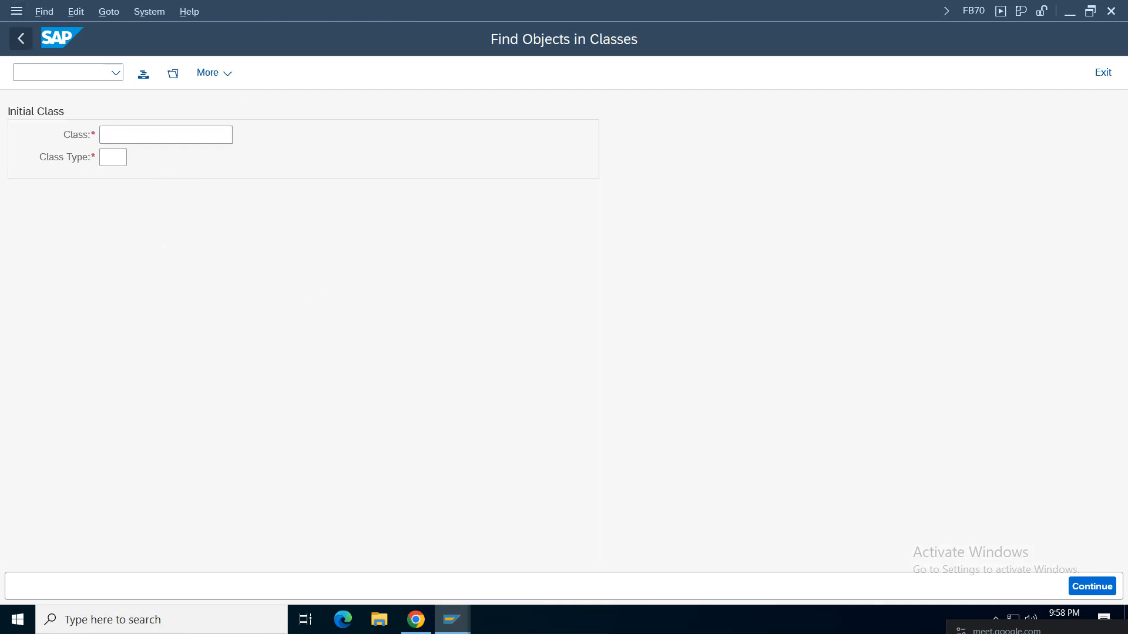
click(375, 27)
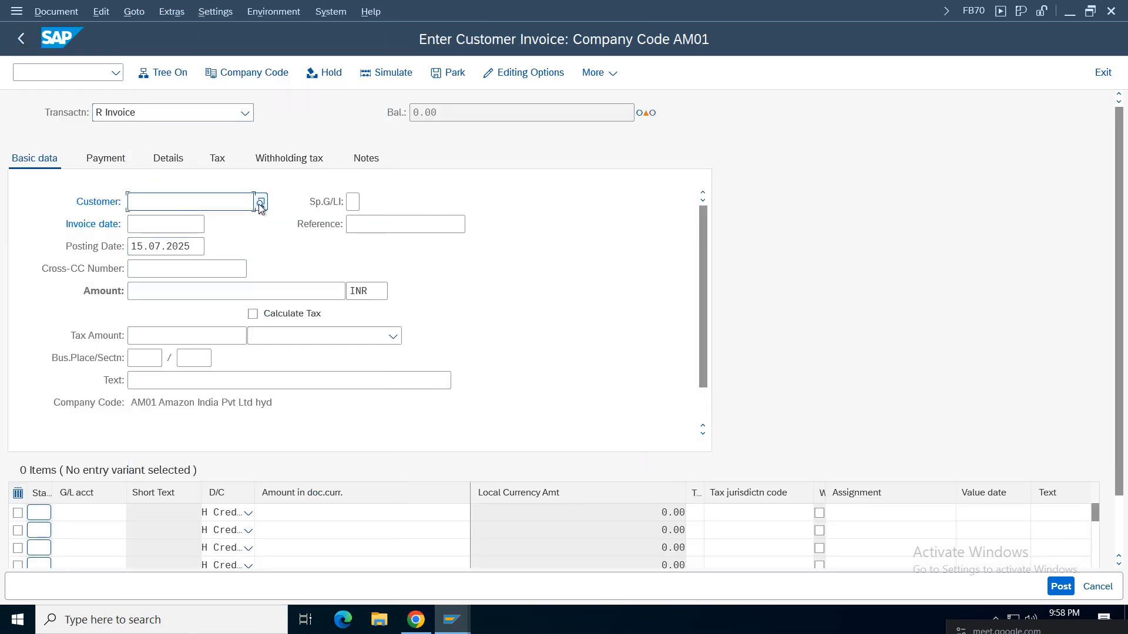
Search for customers by company code and select the AM01 customer located in Hyderabad for the invoice.
click(261, 202)
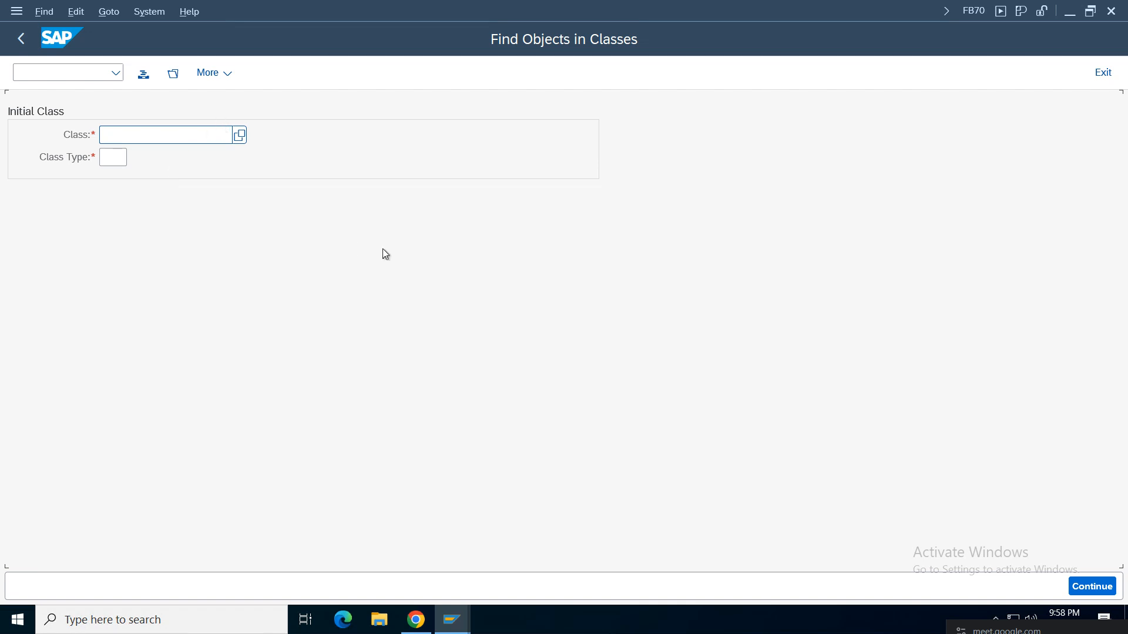
click(230, 79)
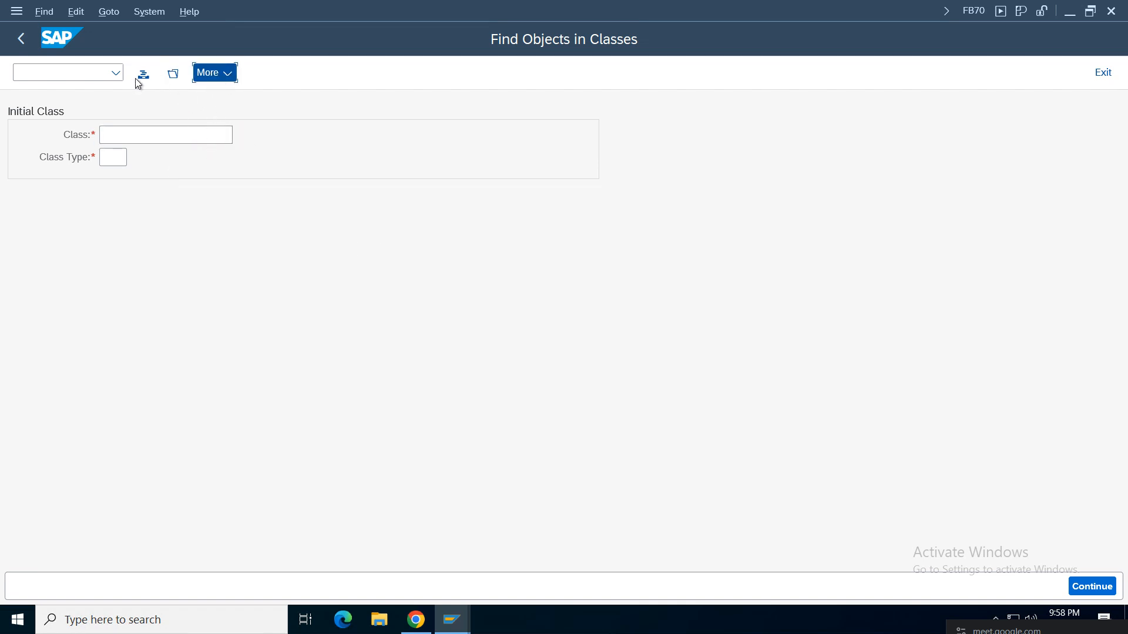
click(20, 38)
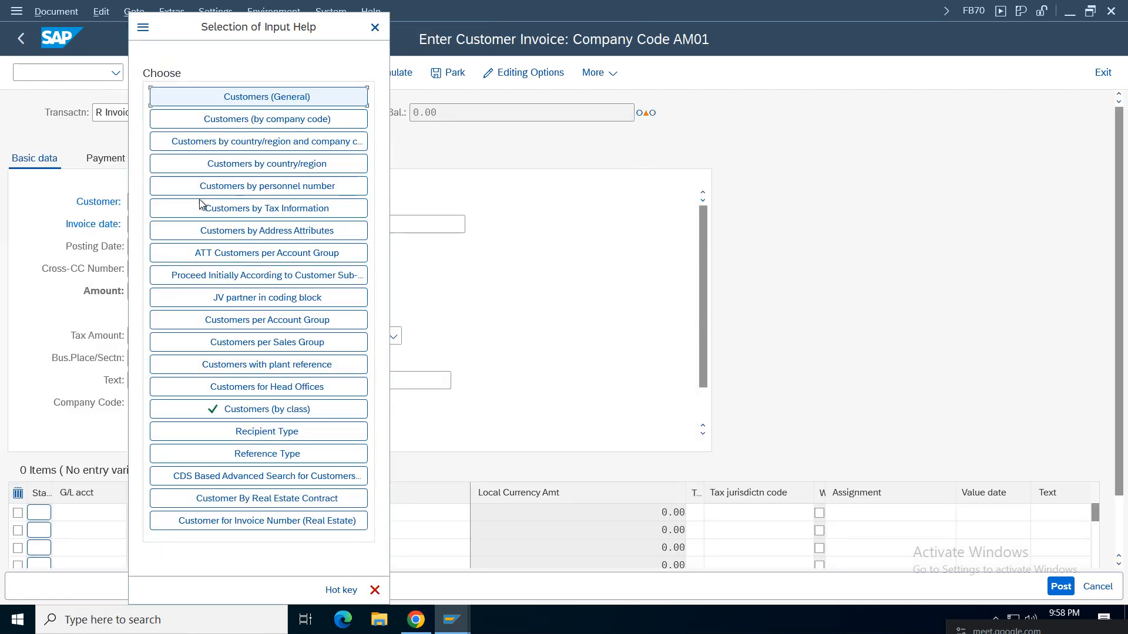
click(261, 119)
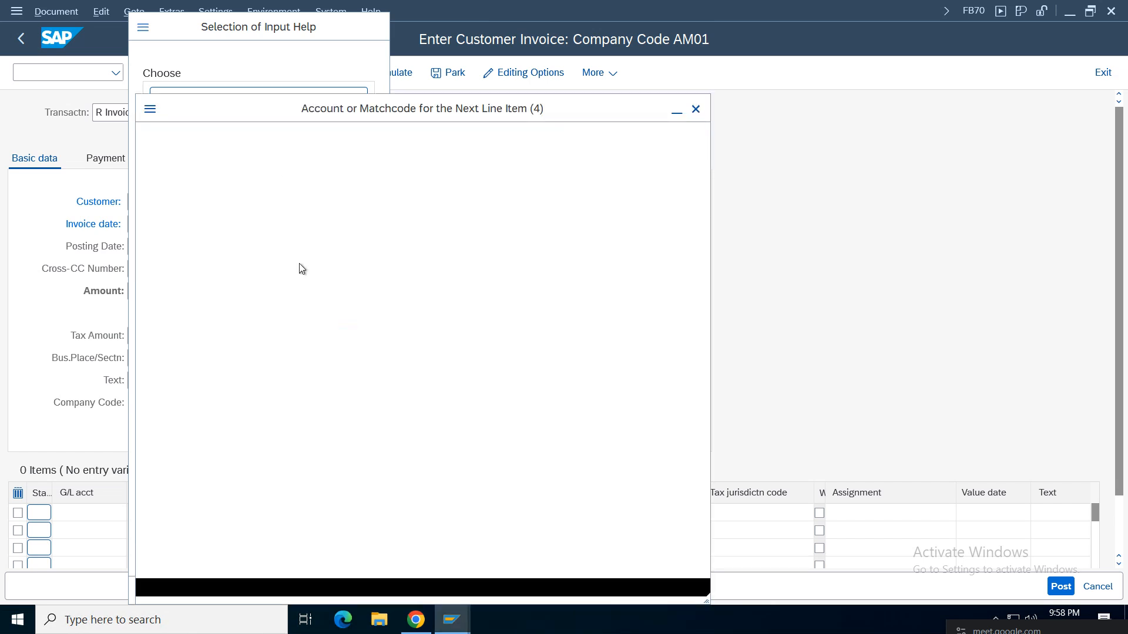
key(Return)
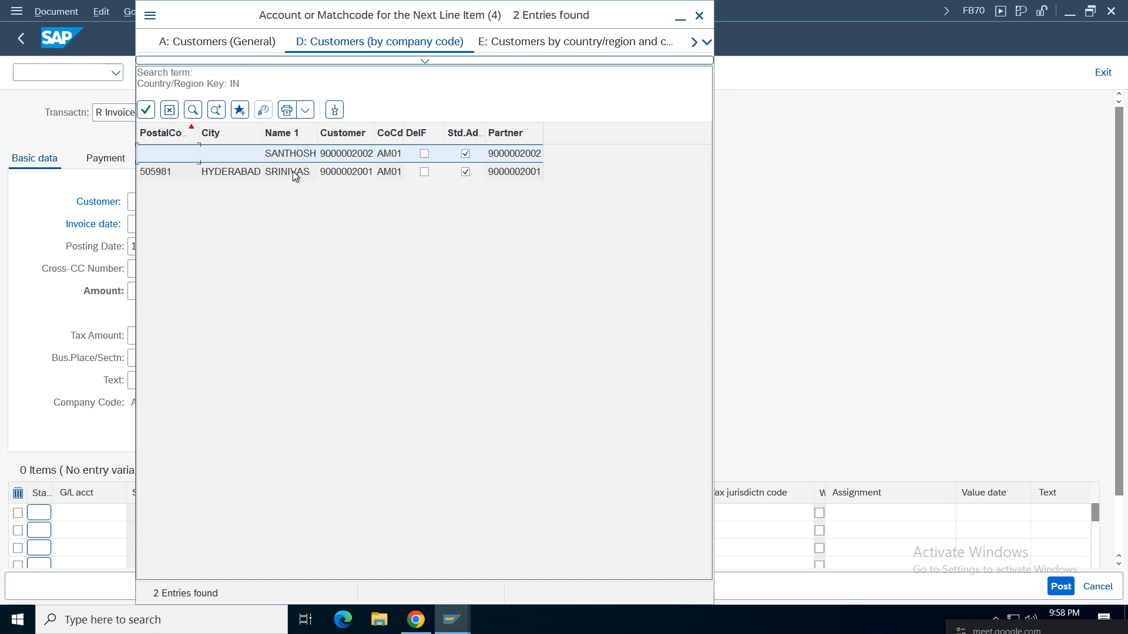
double_click(295, 176)
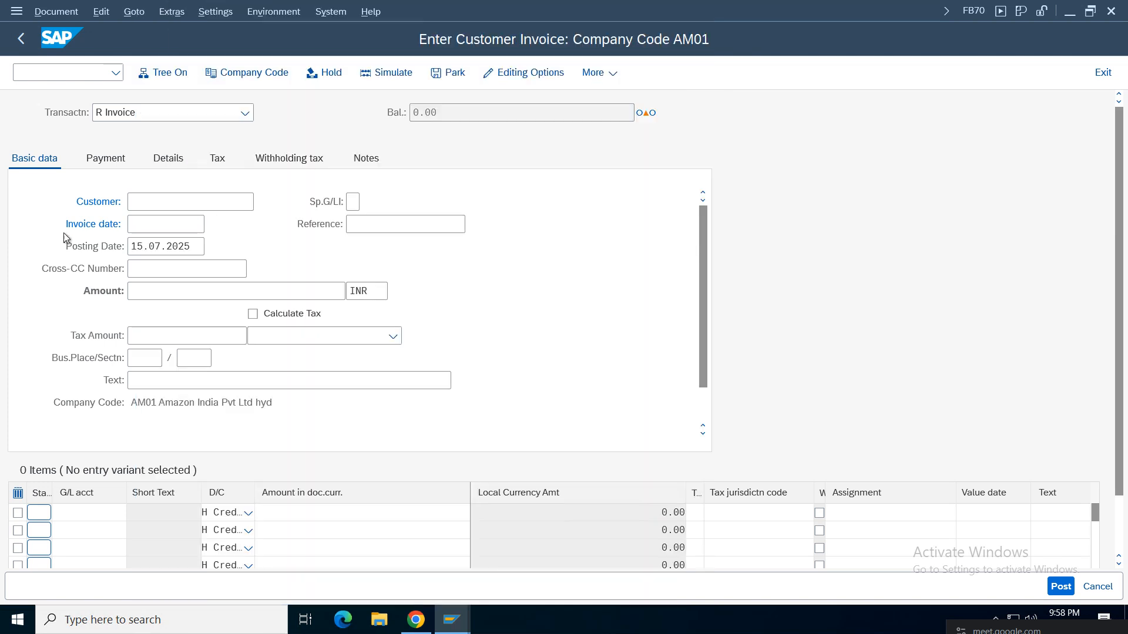
Fill in the customer invoice date as 15.07.2025 and enter GST Output as the reference.
click(144, 224)
click(150, 244)
click(370, 226)
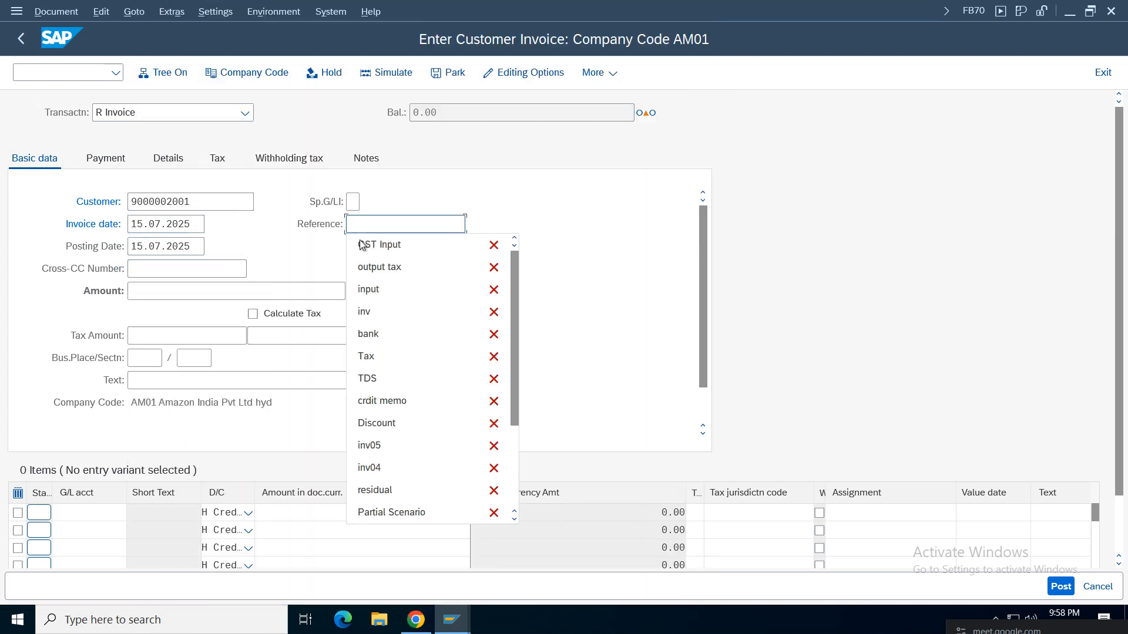
text(GST In)
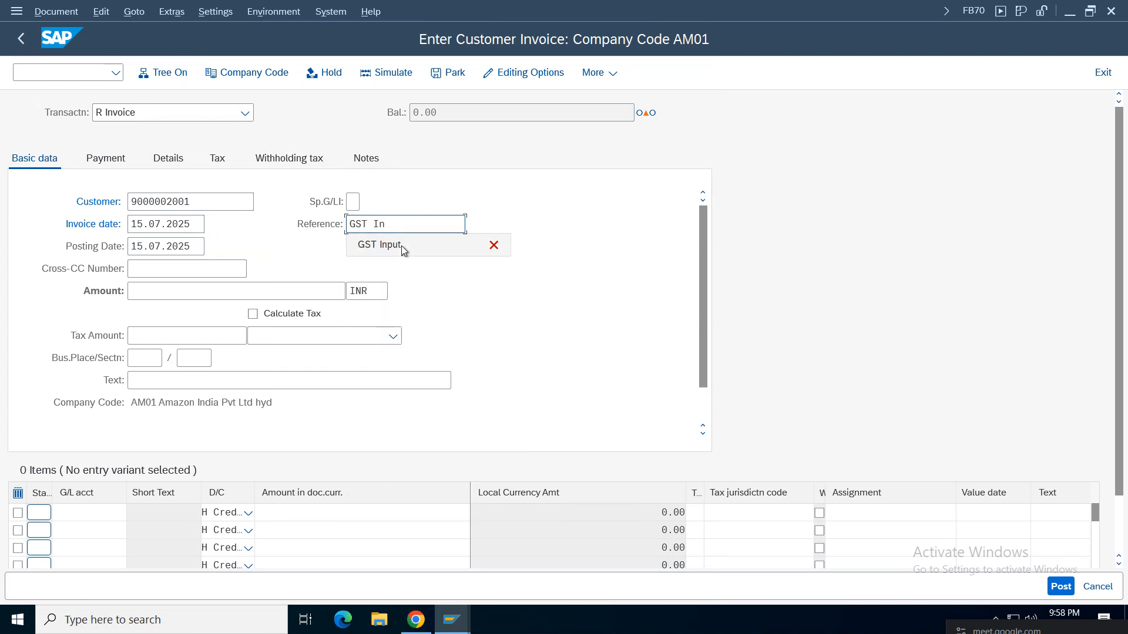
key(BackSpace)
key(BackSpace)
text(O)
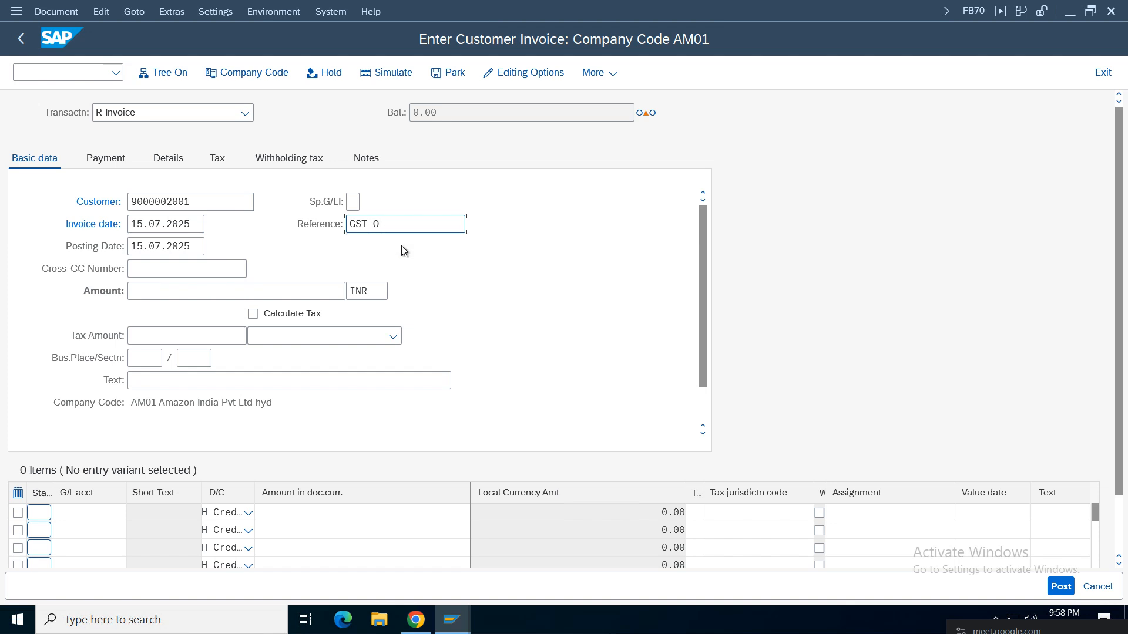
text(utput)
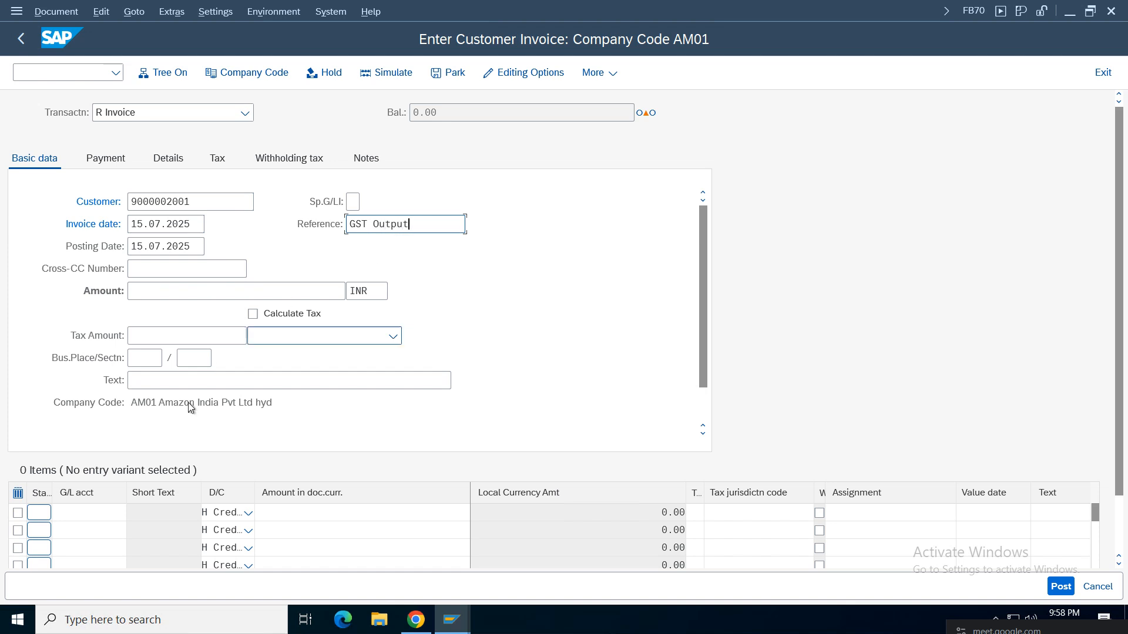
Look up the G/L accounts in chart of accounts ACOA and choose Sales for the first line item.
click(82, 520)
click(65, 480)
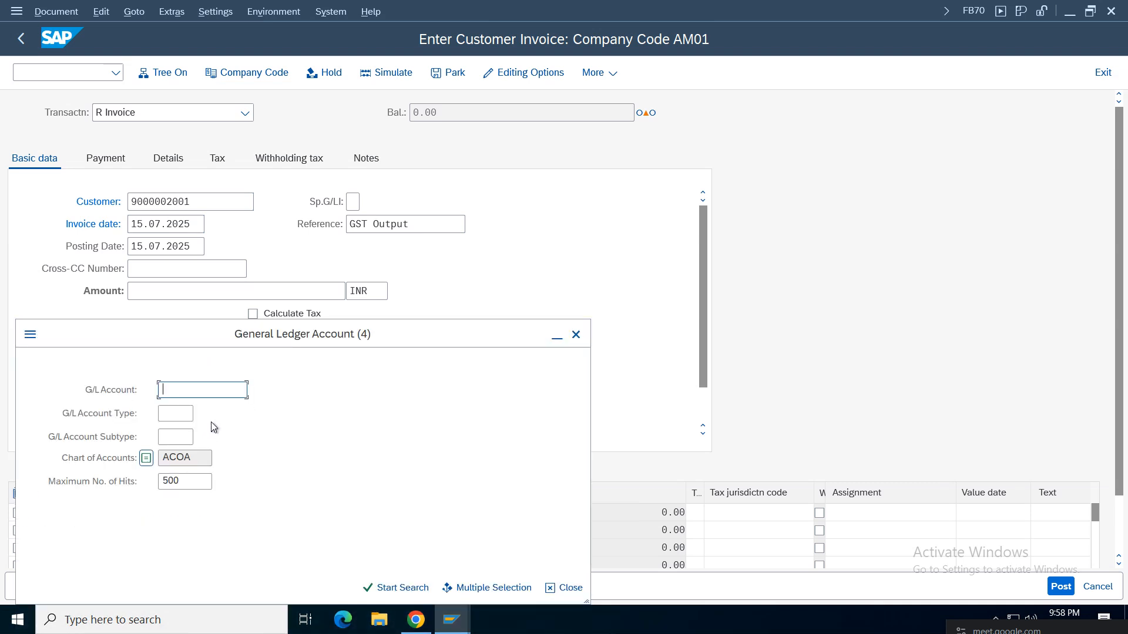
key(Return)
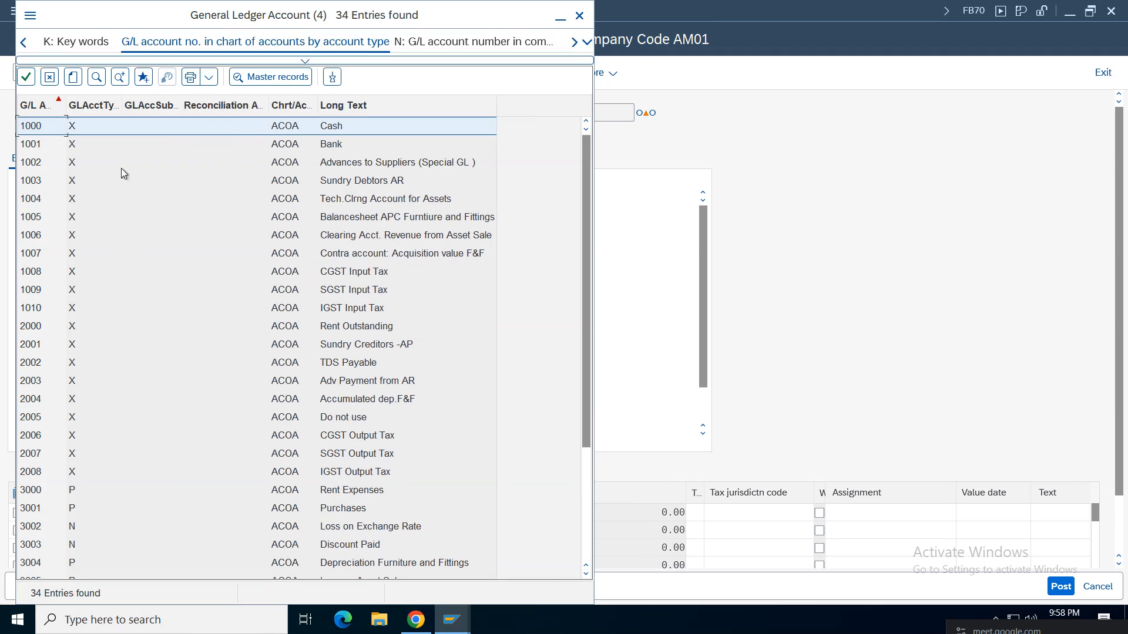
click(339, 399)
drag(590, 320, 590, 432)
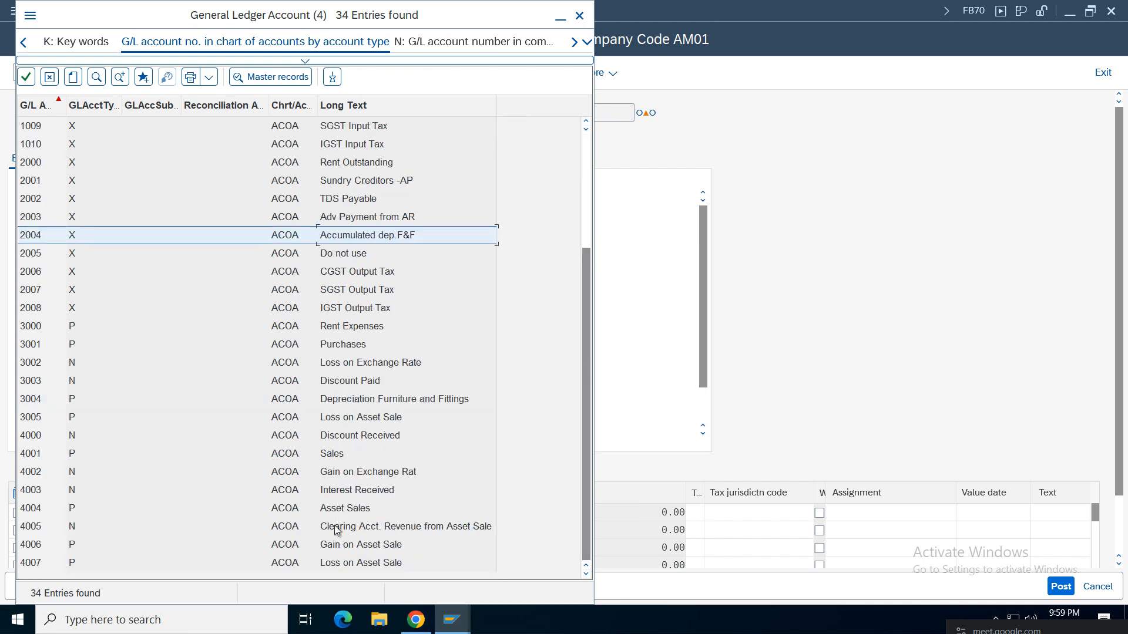
click(337, 458)
double_click(337, 458)
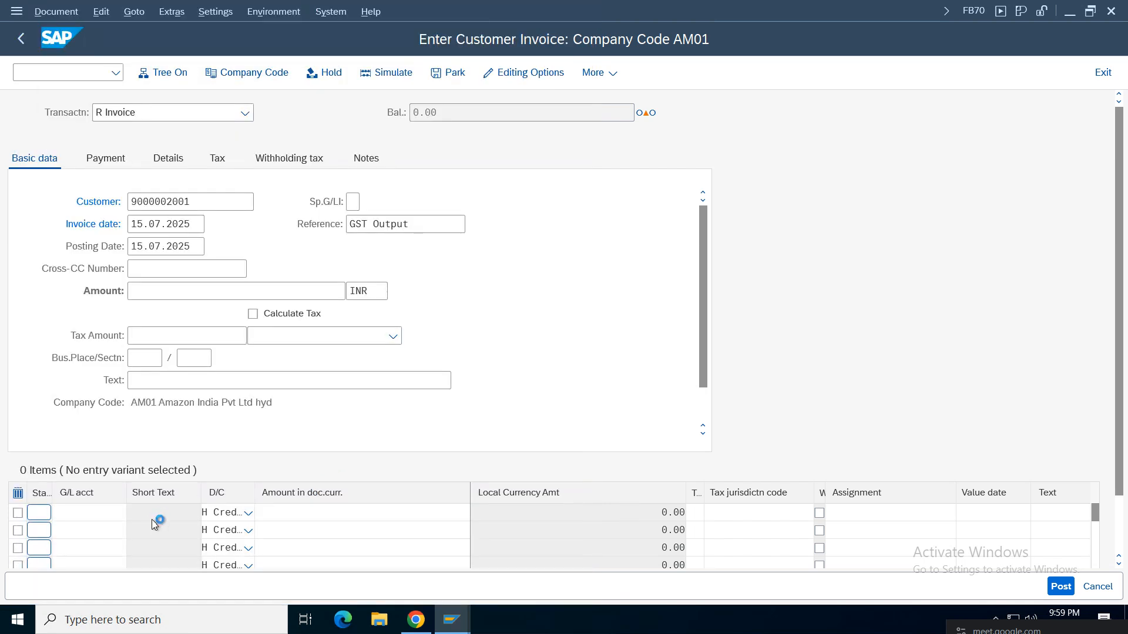
Enter an amount of 1000 and tax code A1 on the Sales line item.
click(320, 515)
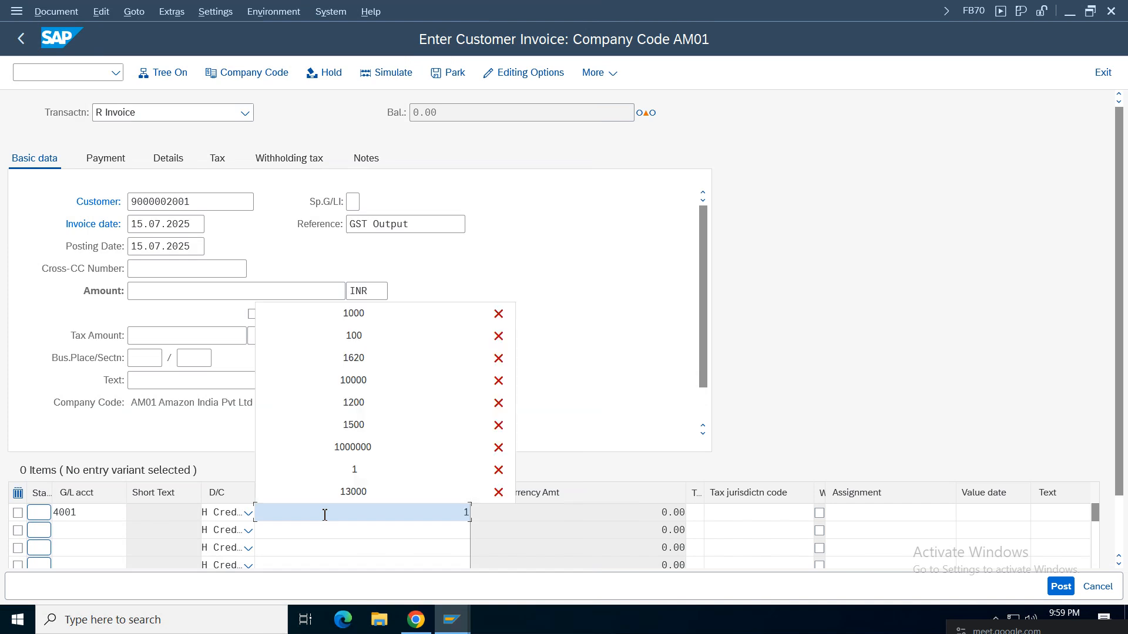
text(1000)
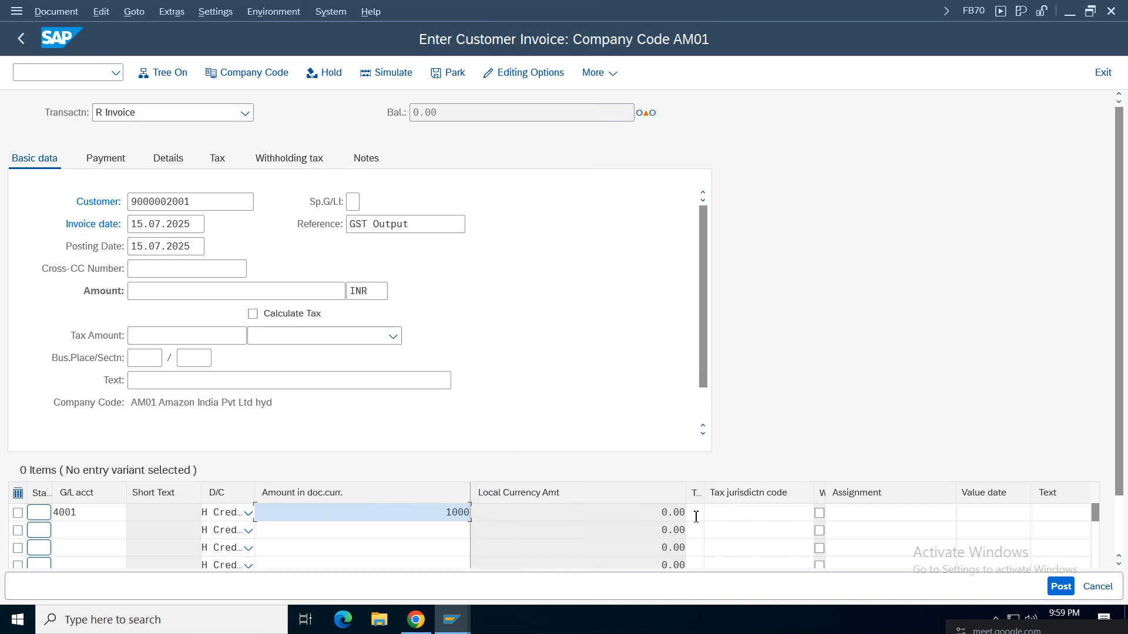
click(695, 516)
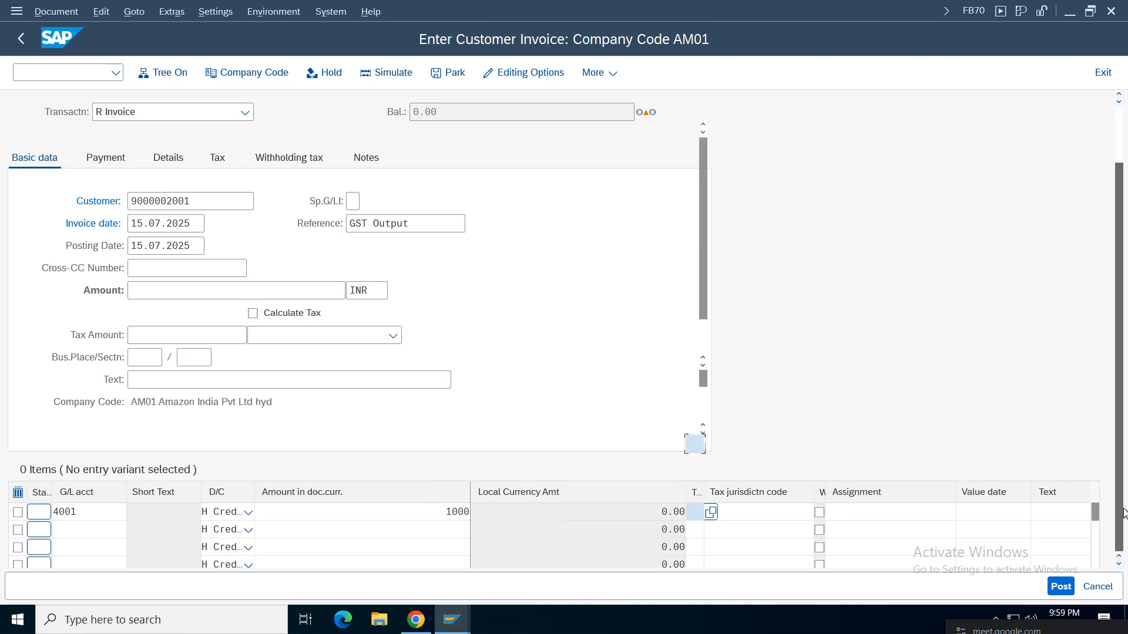
drag(1122, 418, 1122, 477)
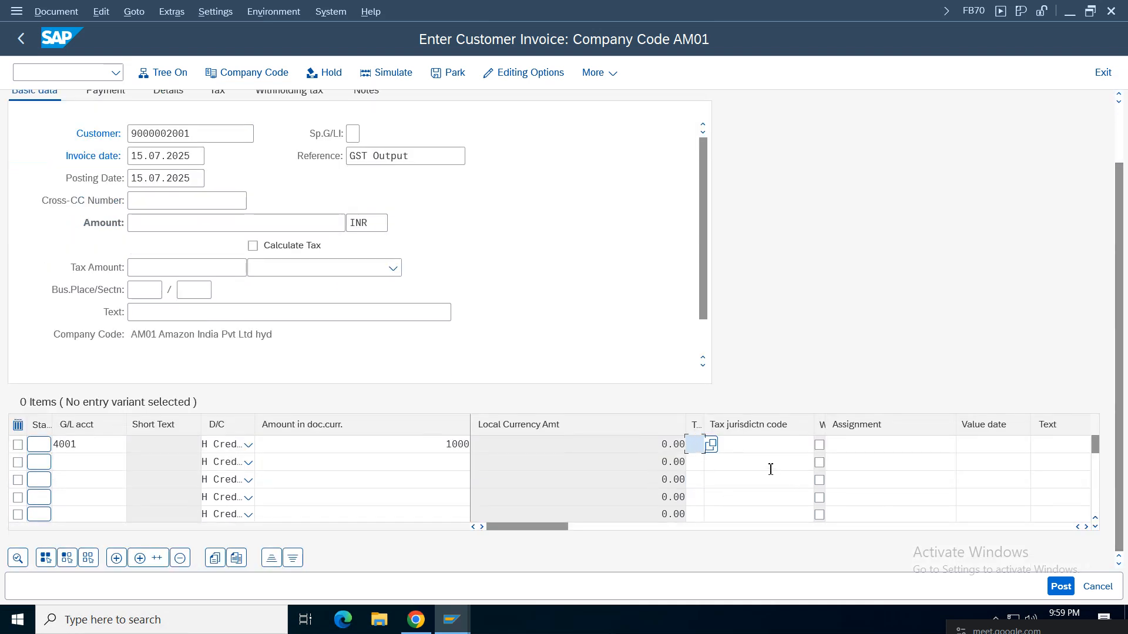
text(A1)
key(Return)
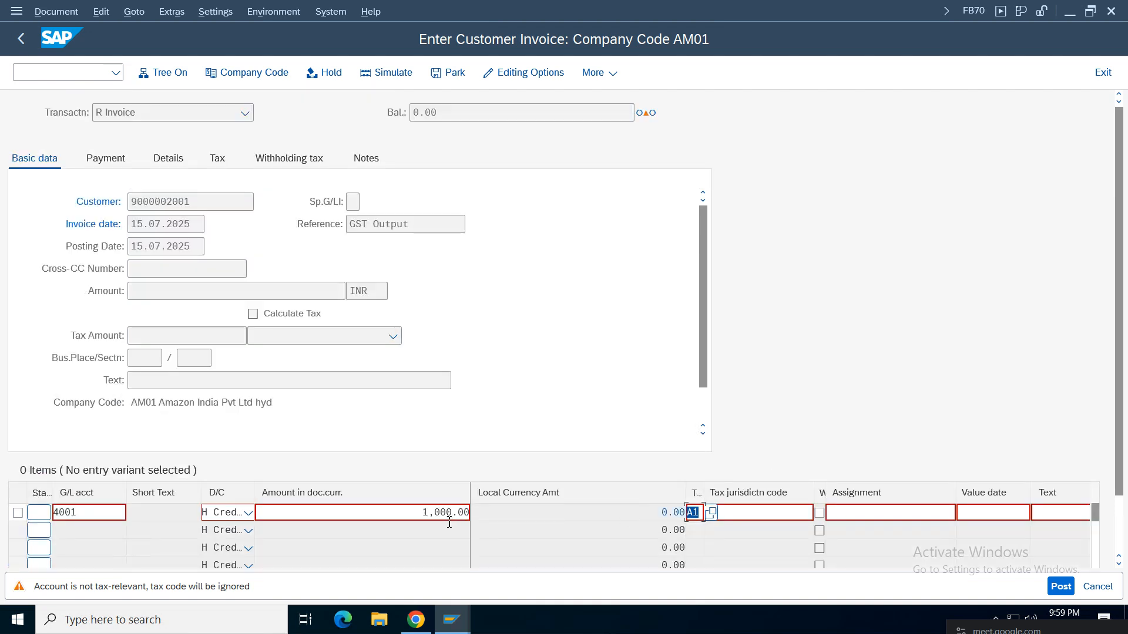
Switch to the G/L account maintenance session and open the Sales account from the income group.
click(455, 609)
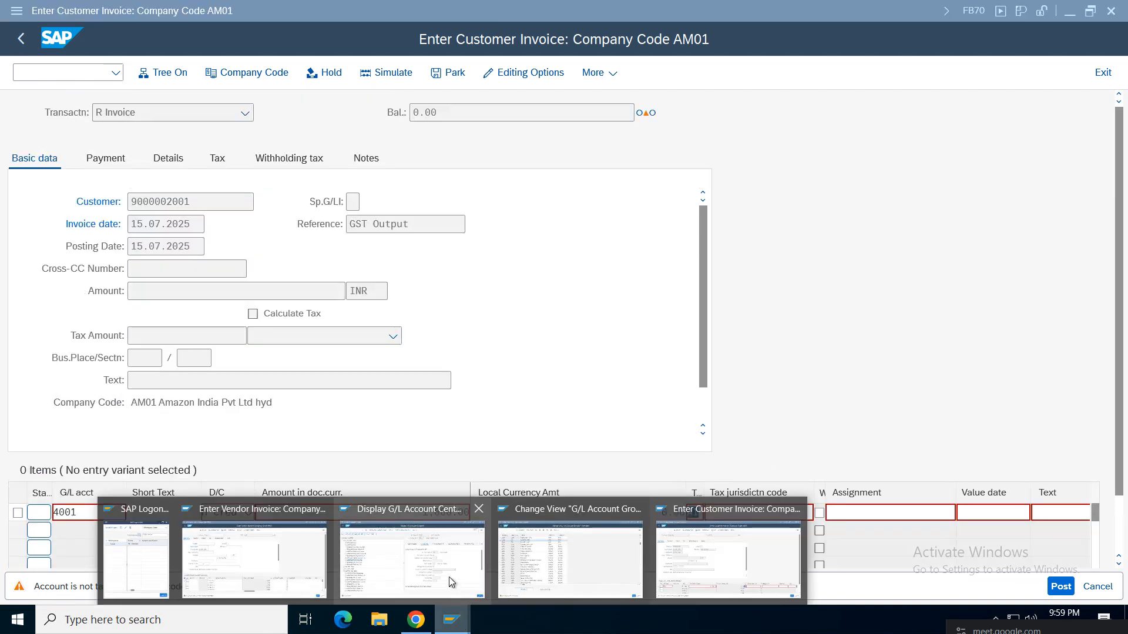
click(450, 581)
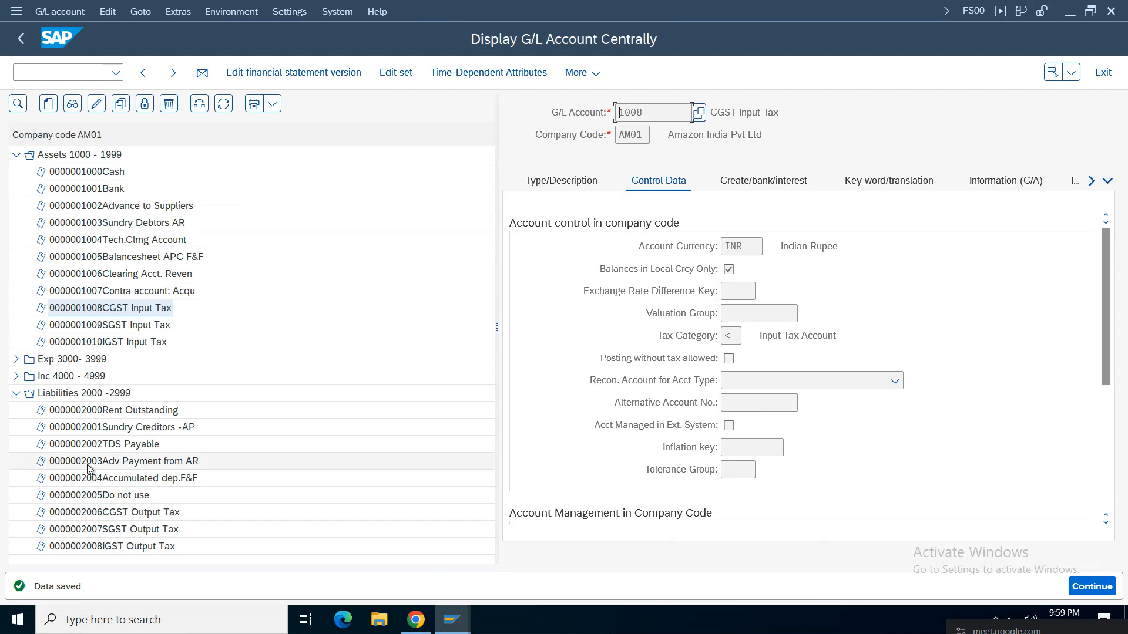
click(16, 376)
double_click(102, 414)
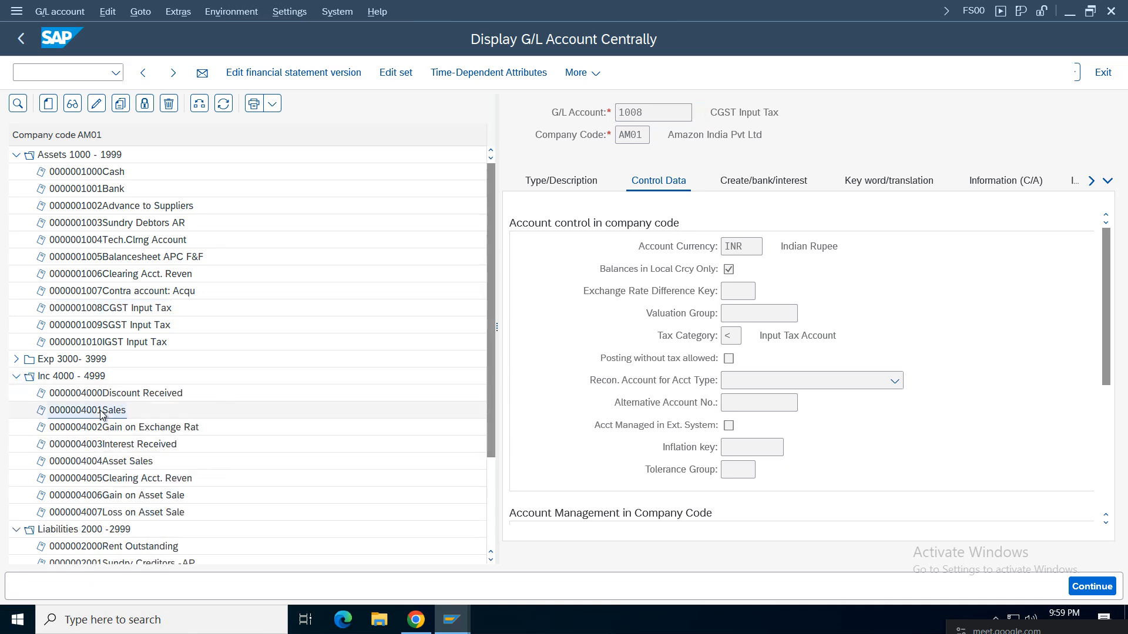
Set the Sales account's tax category to + (Only output tax allowed), allow posting without tax, and save the account.
click(731, 336)
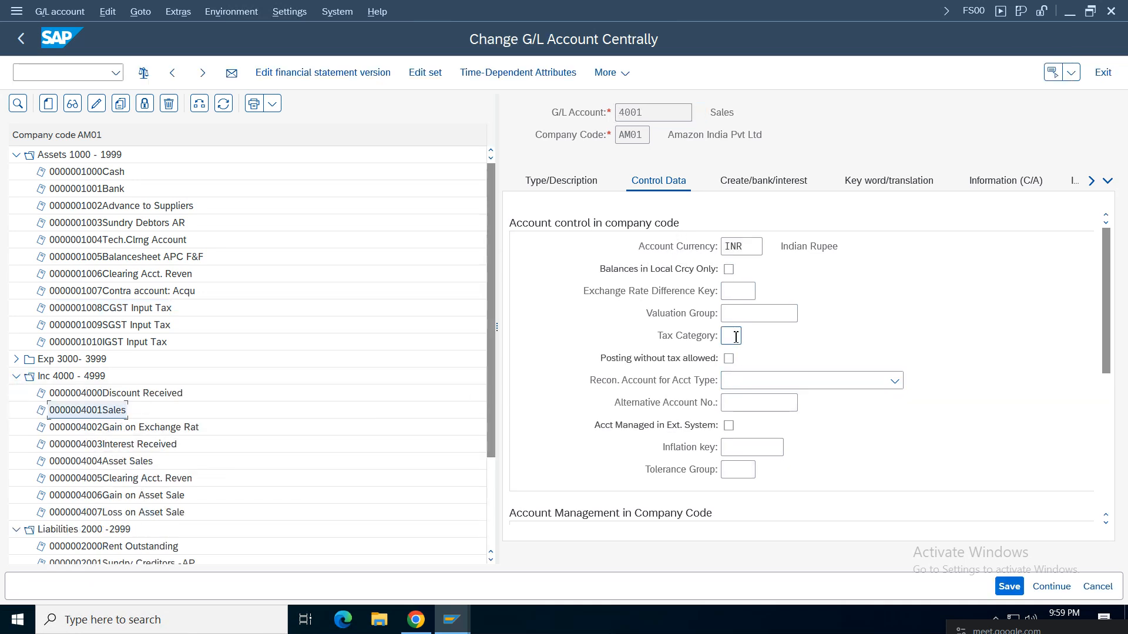
key(F4)
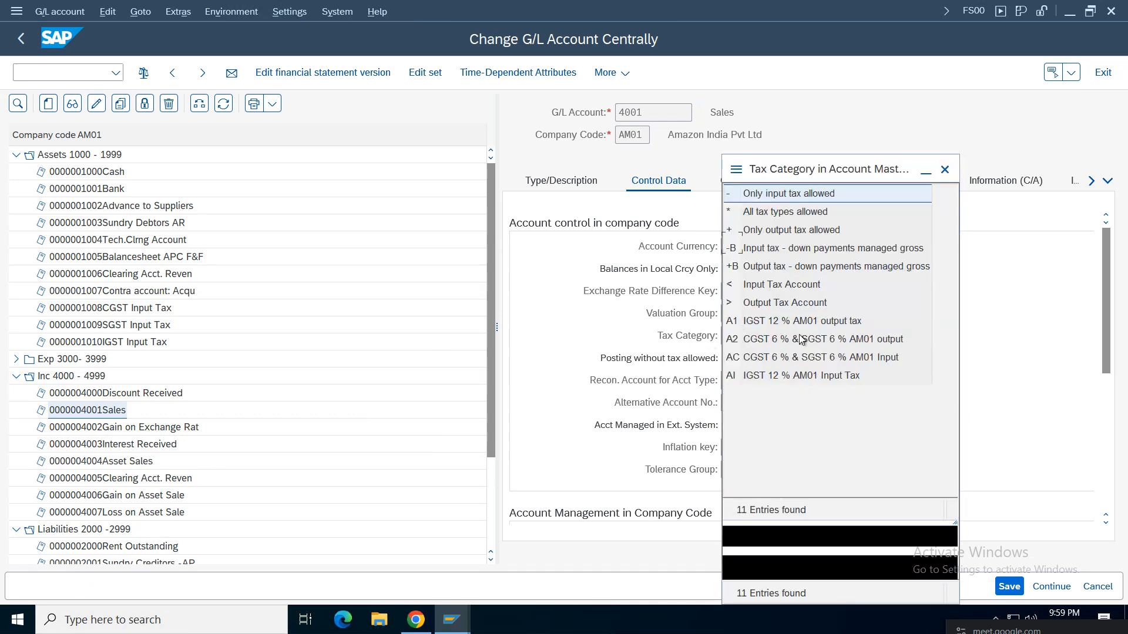
click(754, 247)
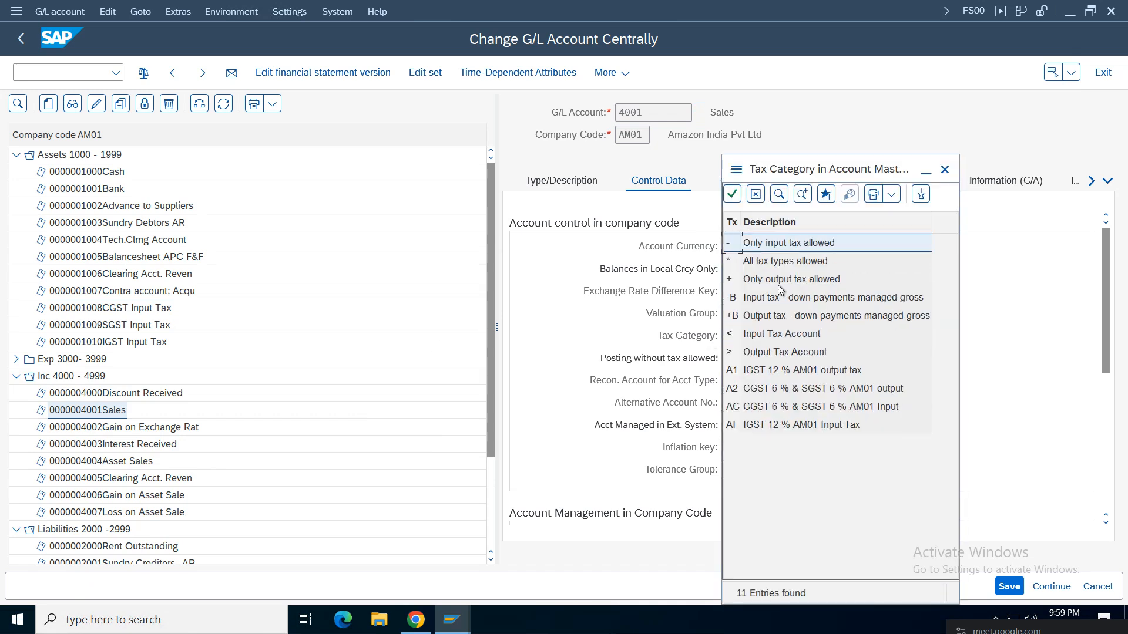
double_click(781, 286)
click(729, 358)
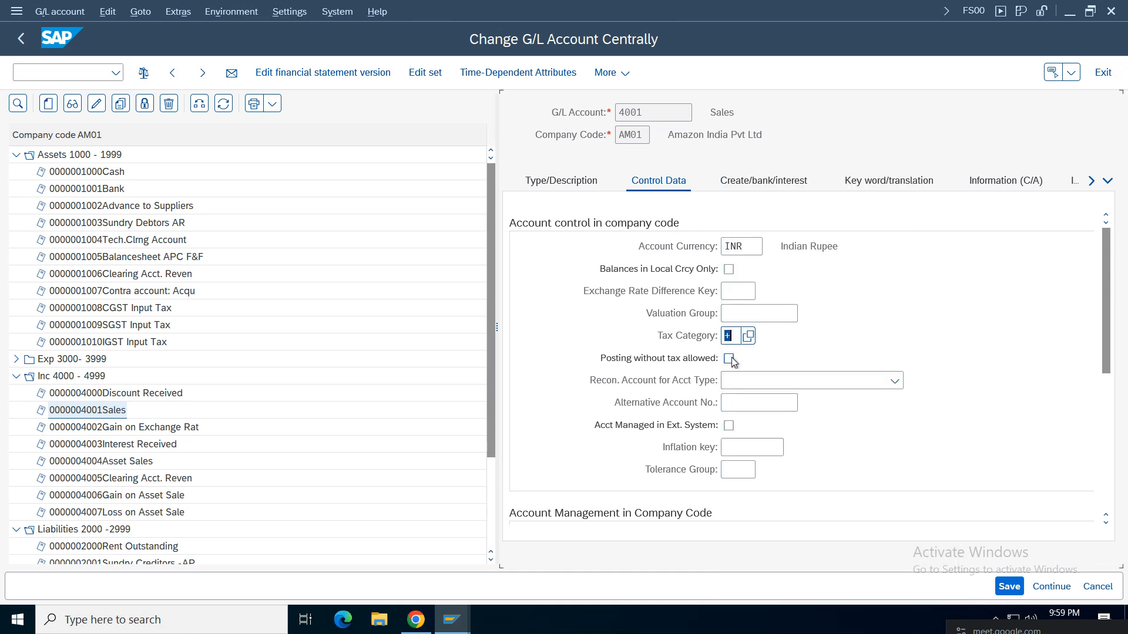
click(1015, 587)
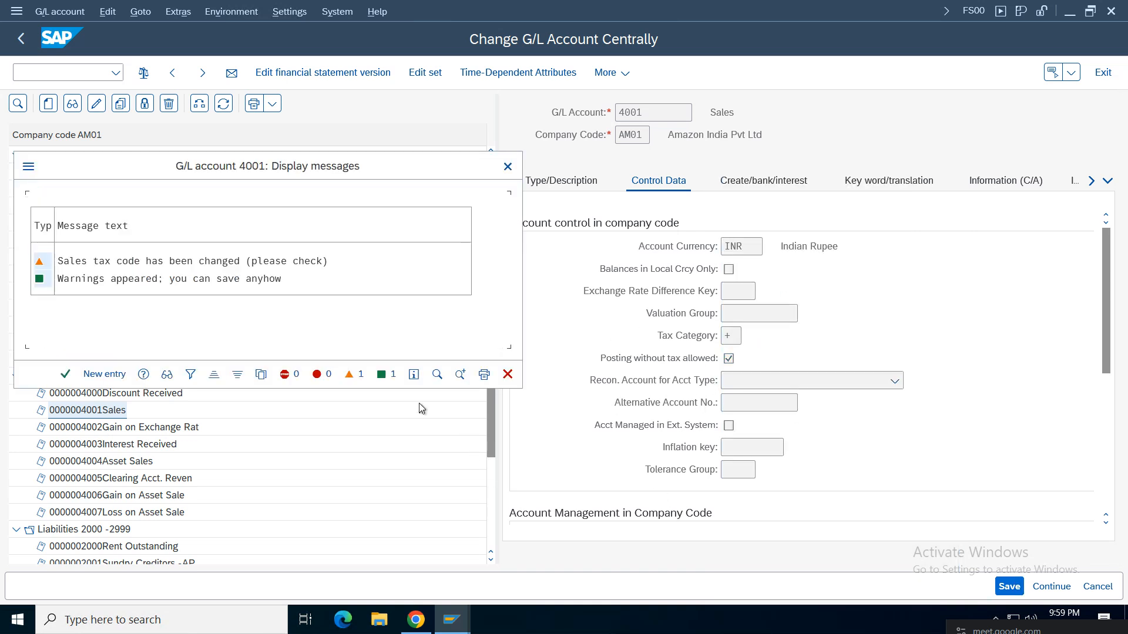
click(65, 374)
Return to the customer invoice and assign cost center 100100 to the Sales line item.
mouse_move(464, 614)
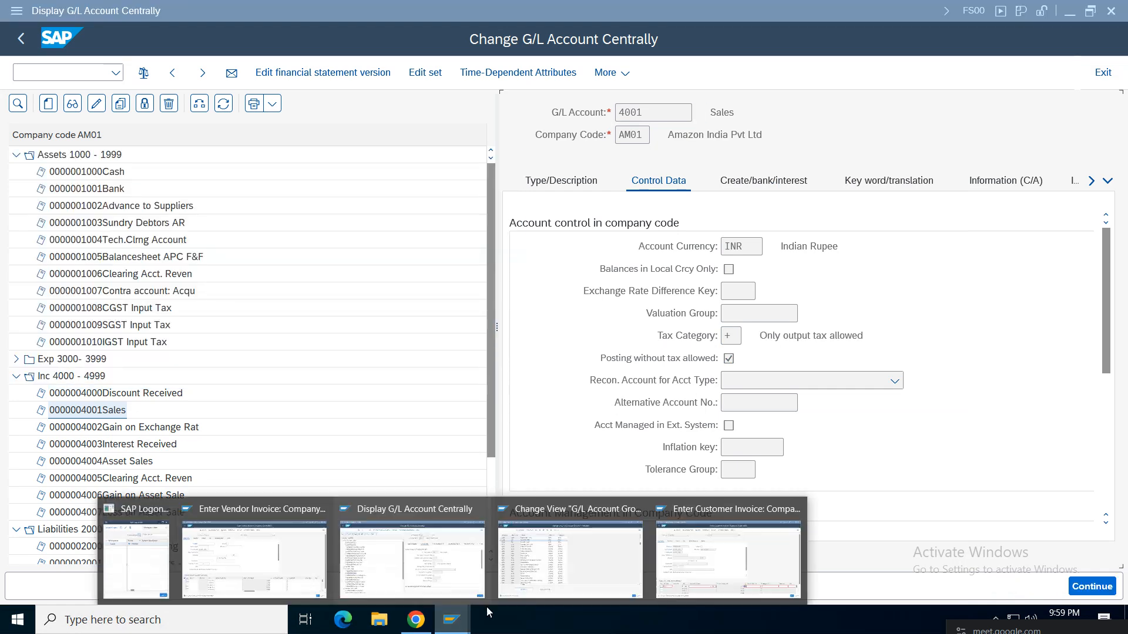
click(710, 577)
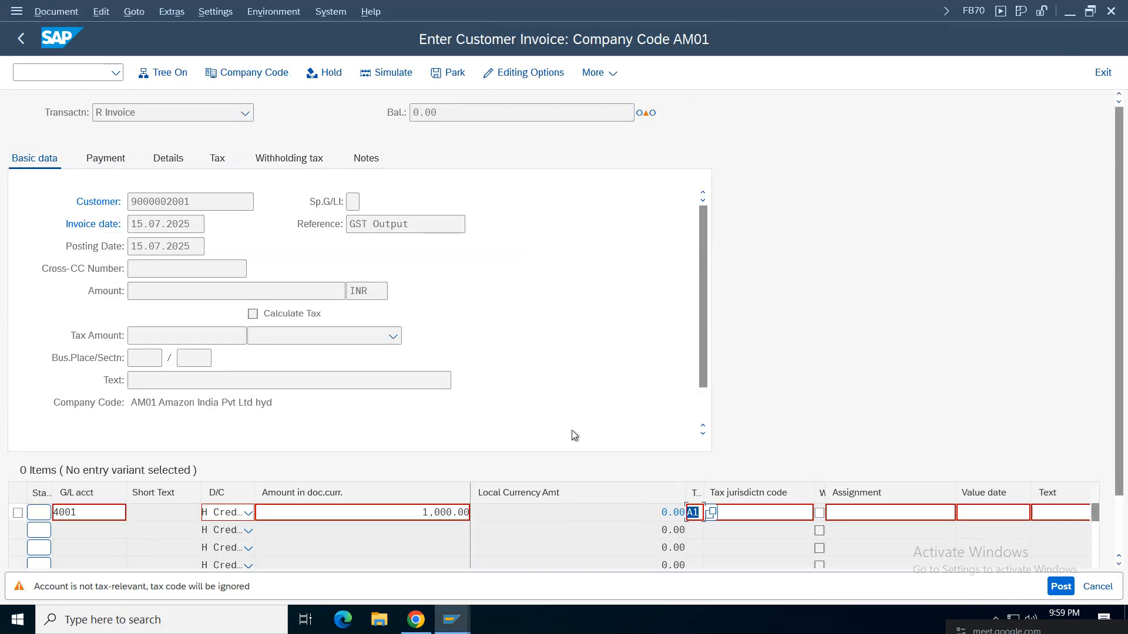
key(Return)
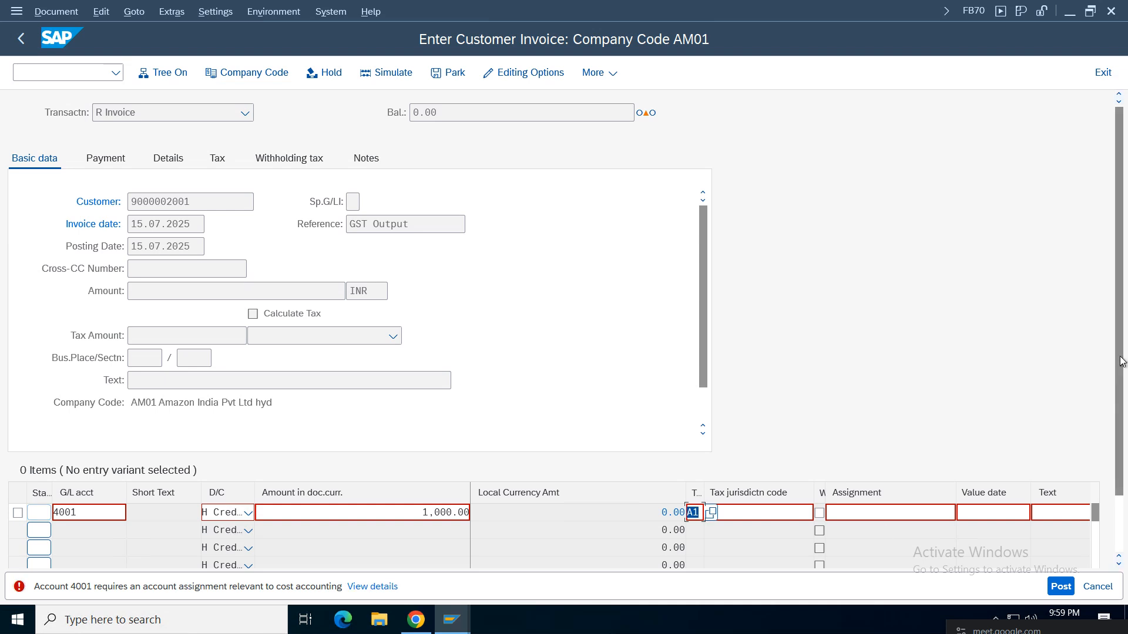
drag(1122, 361, 1122, 418)
click(1086, 527)
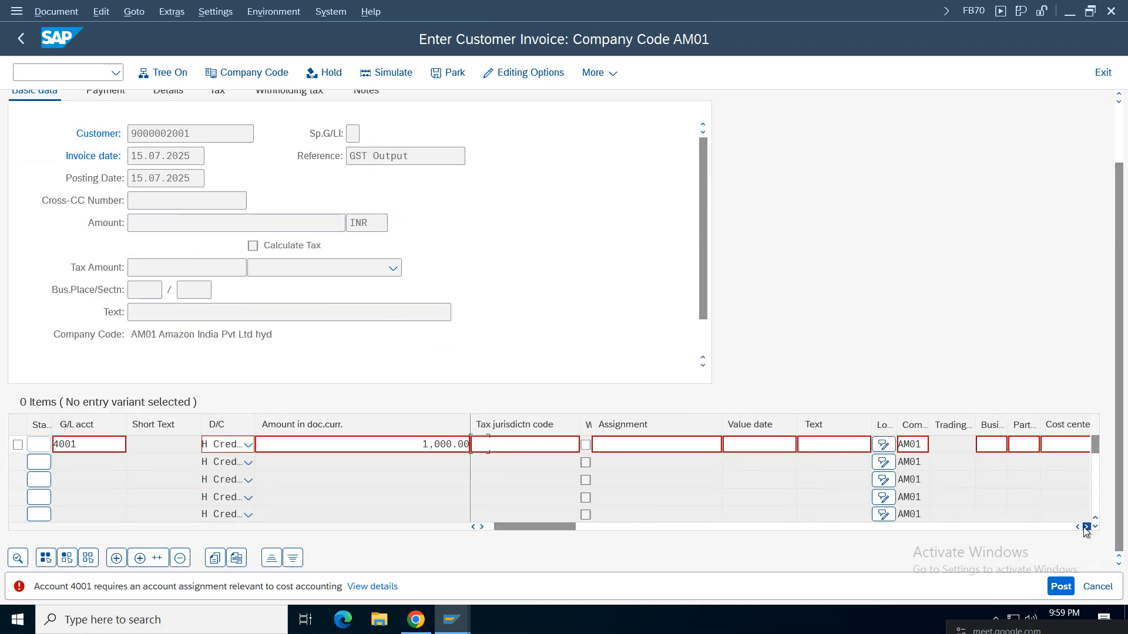
click(1086, 526)
click(951, 448)
text(100100)
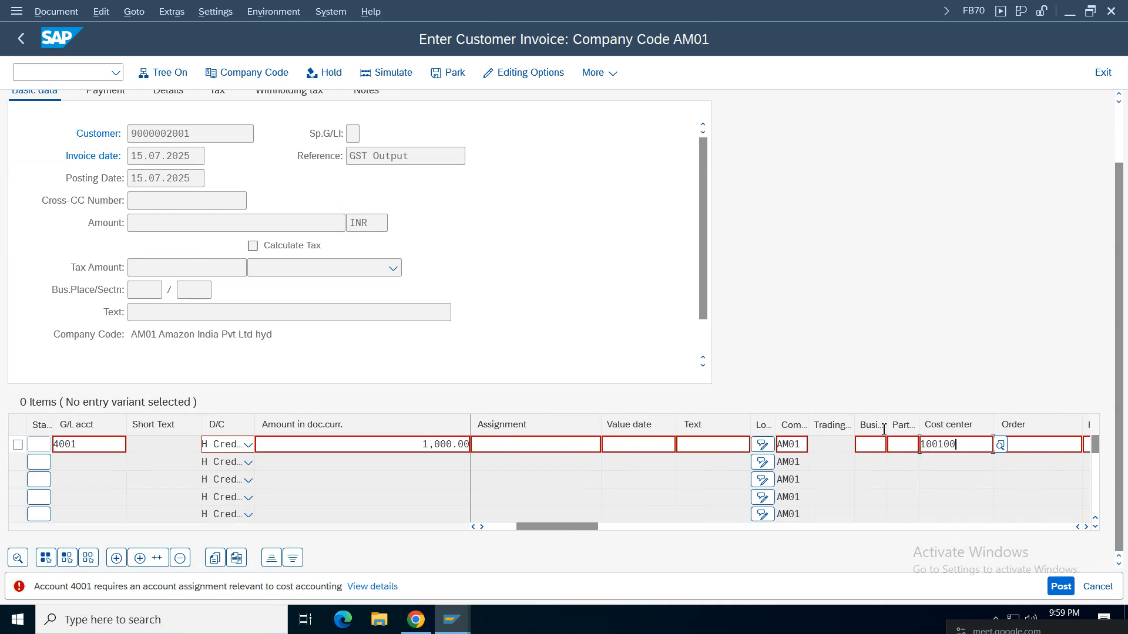
key(Return)
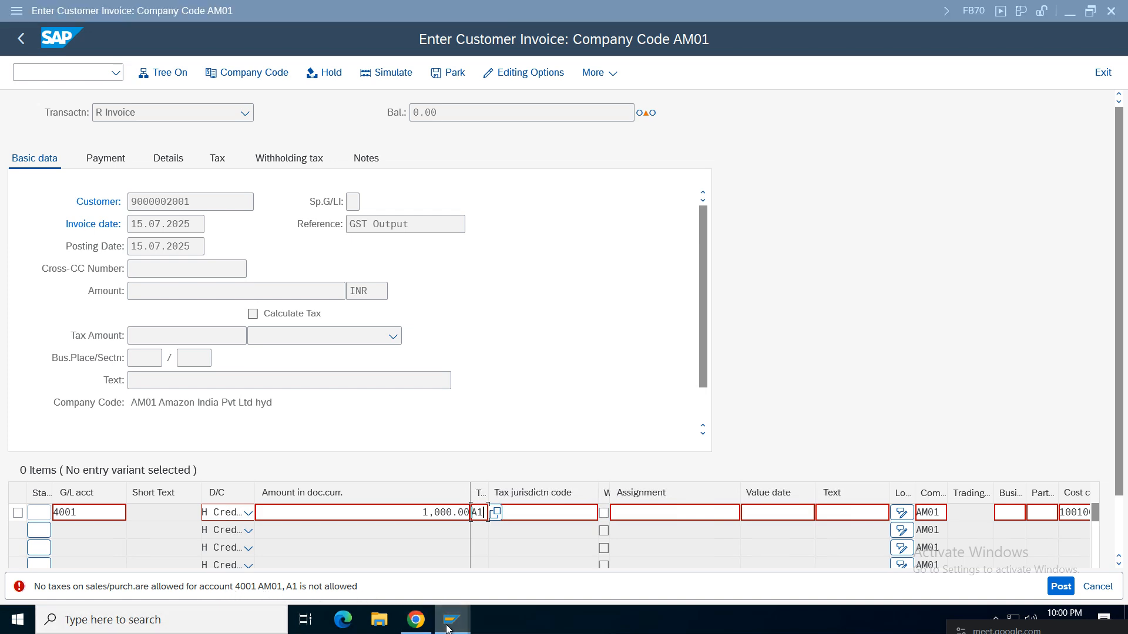
Close the vendor invoice session, then discard the unposted customer invoice and exit FB70.
mouse_move(451, 619)
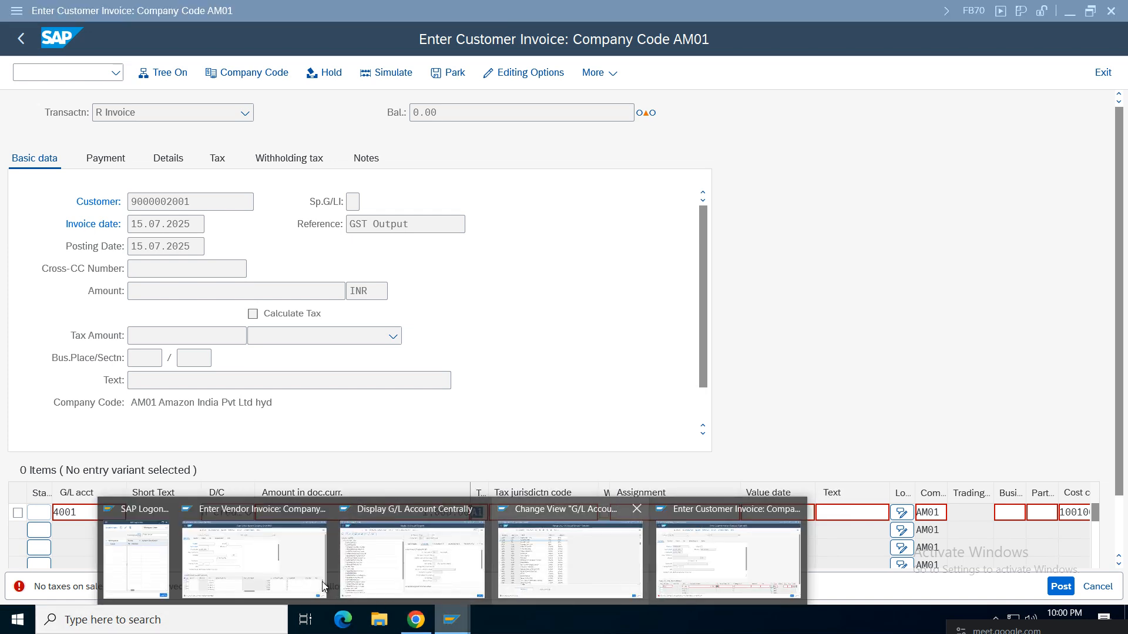
mouse_move(314, 544)
click(322, 513)
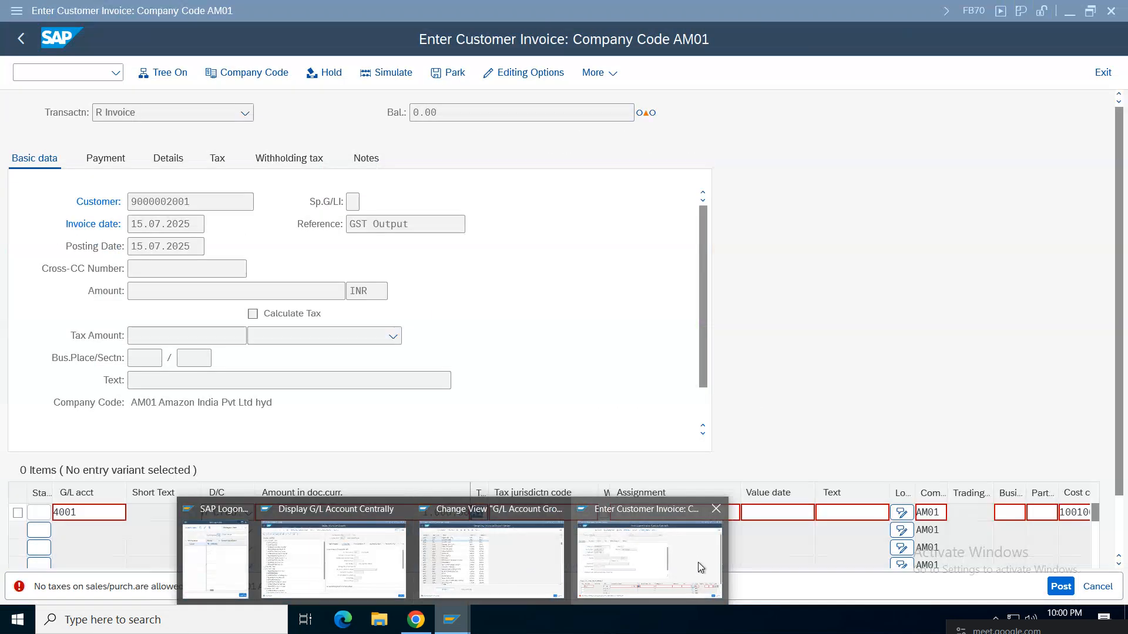
click(1097, 586)
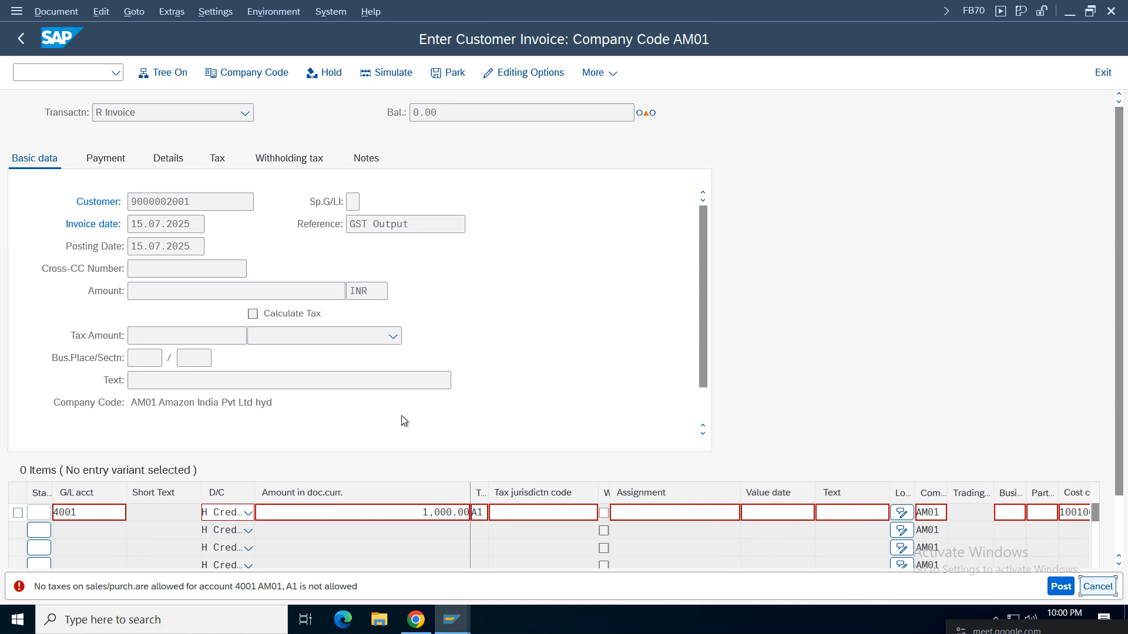
click(291, 390)
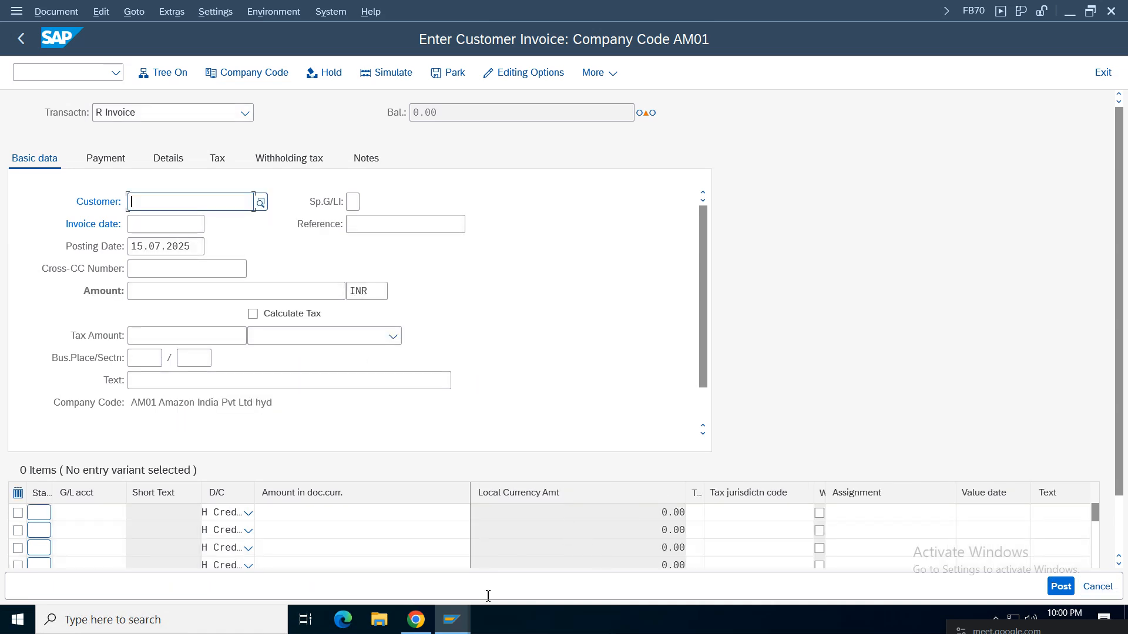
click(1102, 72)
click(288, 390)
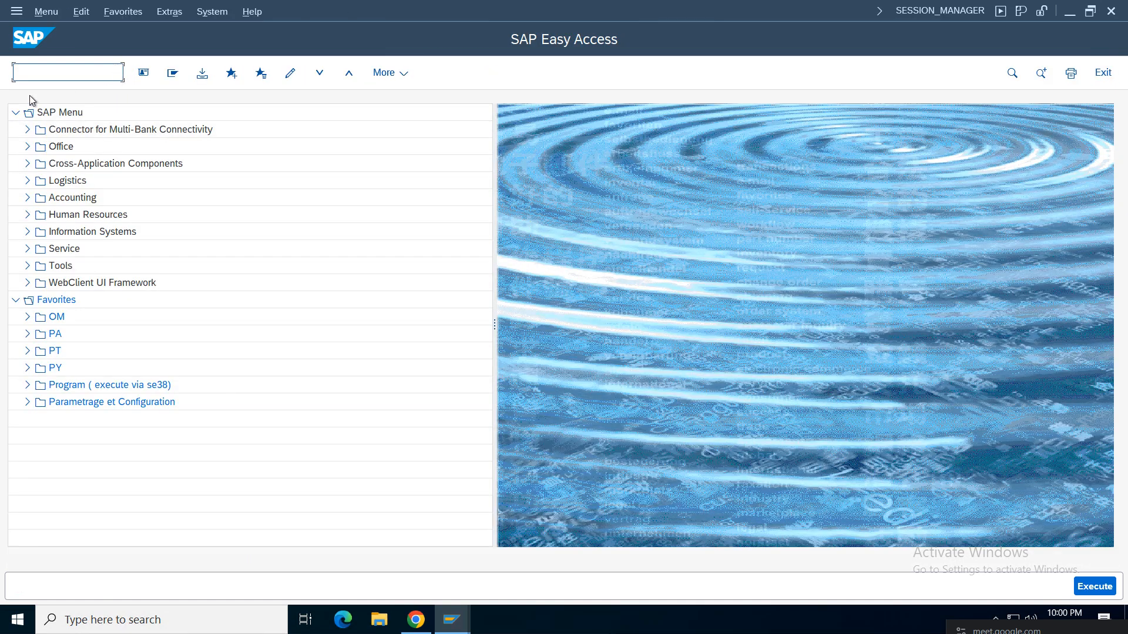
Switch back to the G/L account session and check the Sales account's control data, account type and account group.
click(115, 73)
click(116, 72)
click(451, 620)
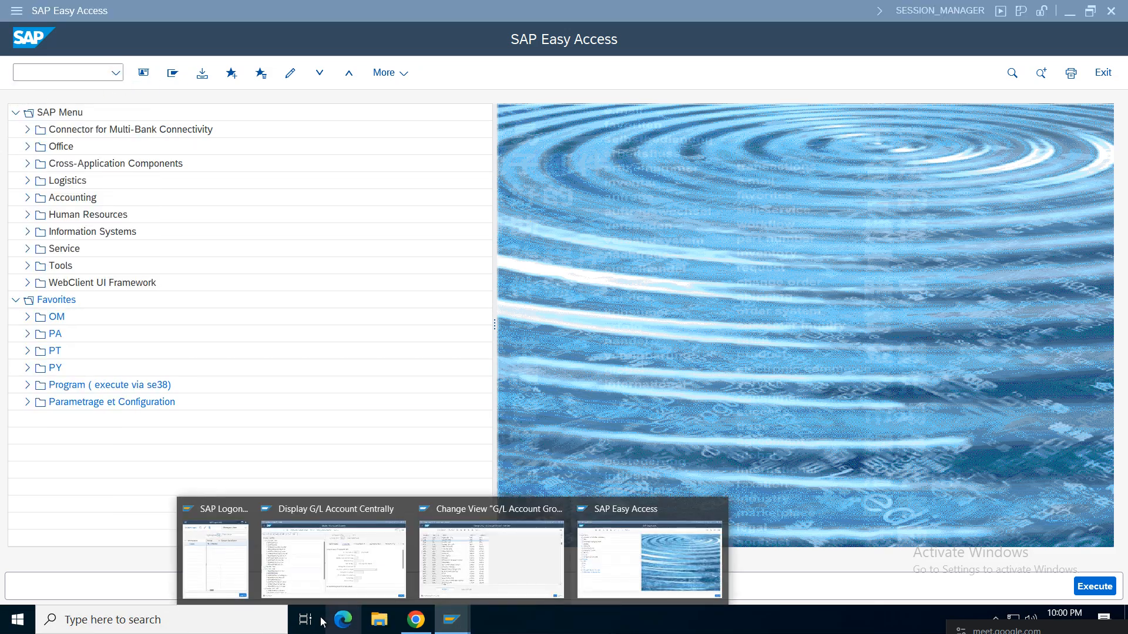
click(365, 562)
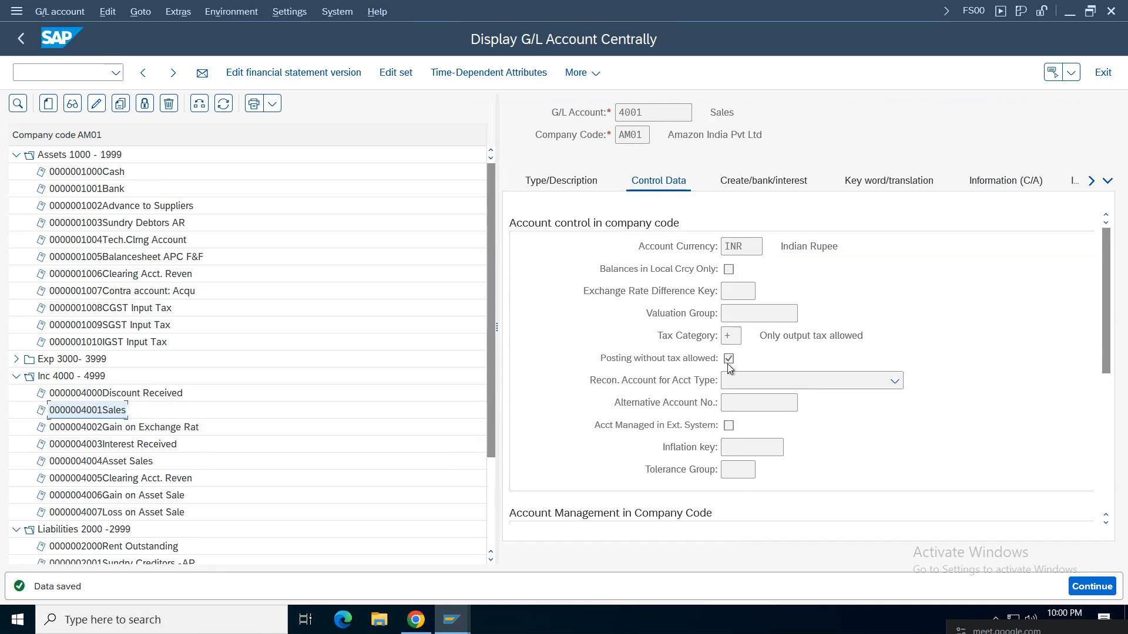
click(1092, 586)
click(557, 184)
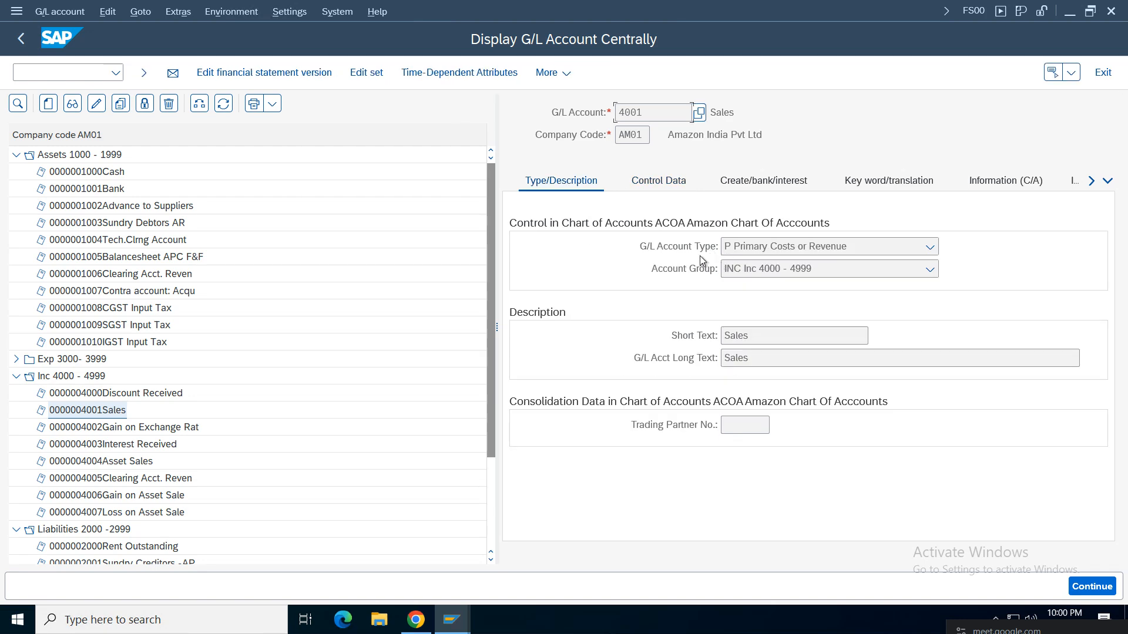
Check the Sales account's tax category in its control data.
click(670, 186)
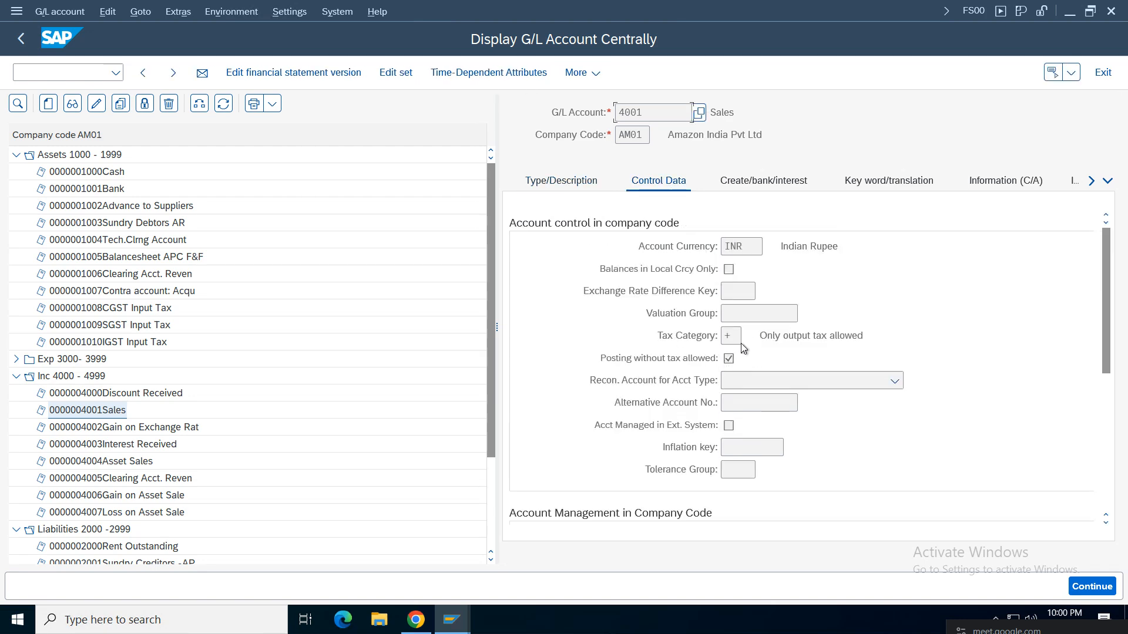
drag(868, 337, 722, 335)
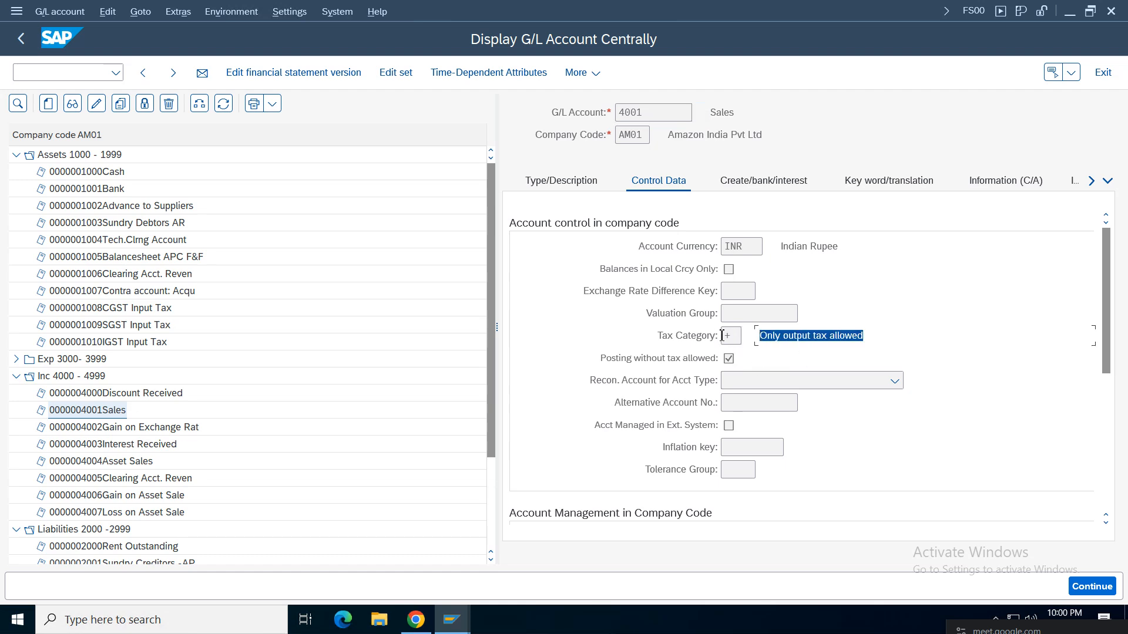
Switch to the SAP Easy Access session, start FB70, and enter the customer, reference GST Output and invoice date 15.07.2025.
click(453, 620)
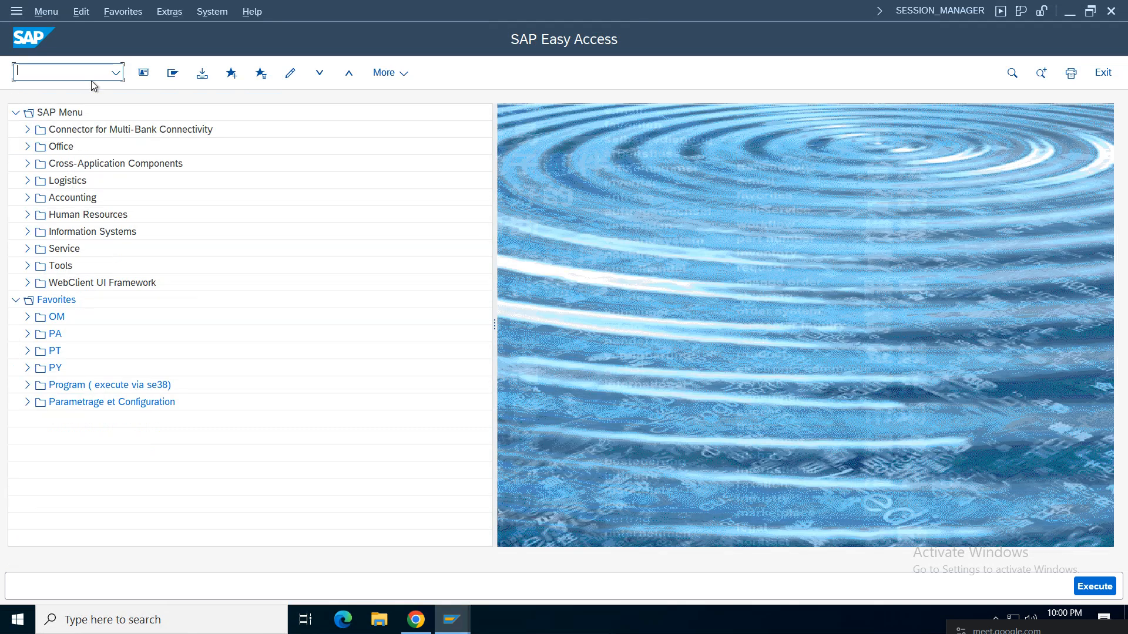
click(116, 73)
key(Escape)
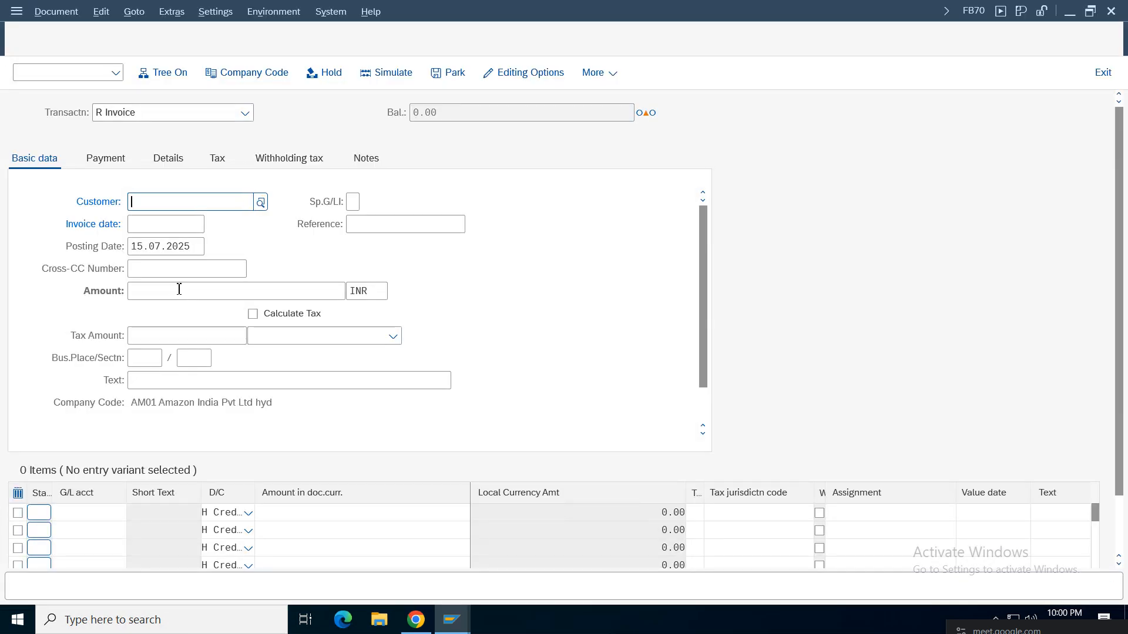
text(9000002001)
click(377, 220)
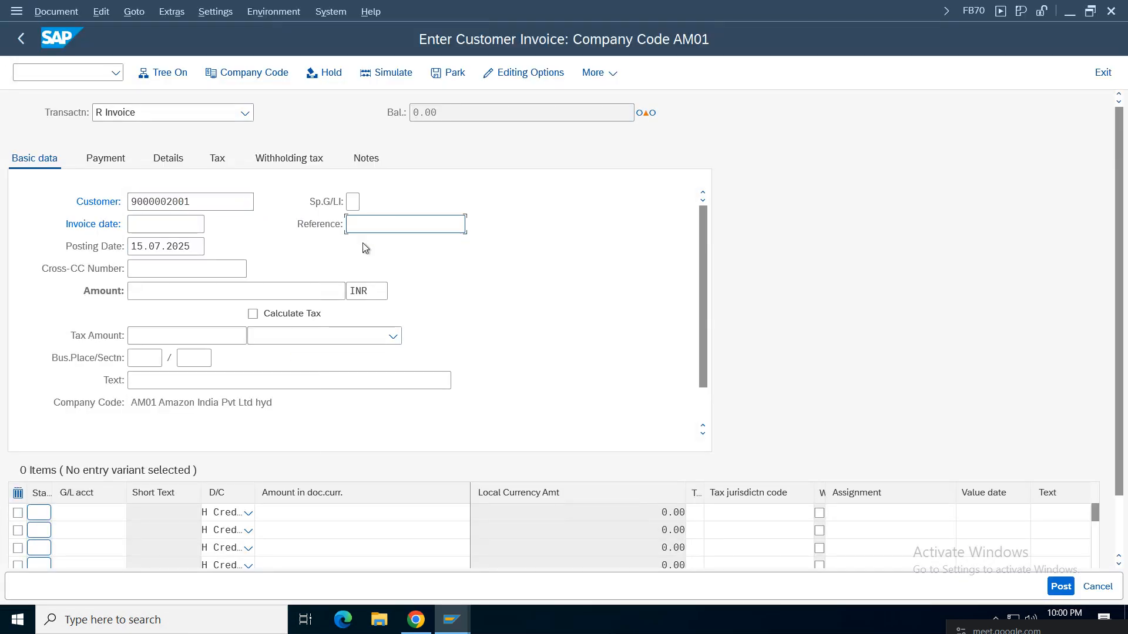
text(GST Output)
click(150, 225)
click(154, 245)
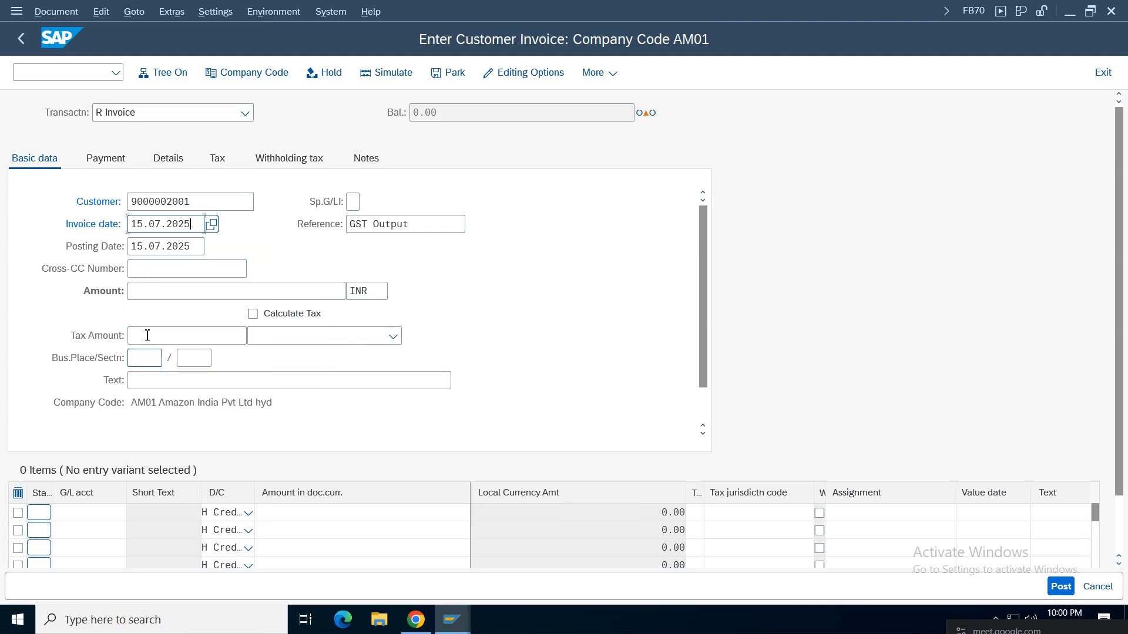
Enter a credit line item for G/L account 4001 with amount 1000 and tax code A1.
click(96, 510)
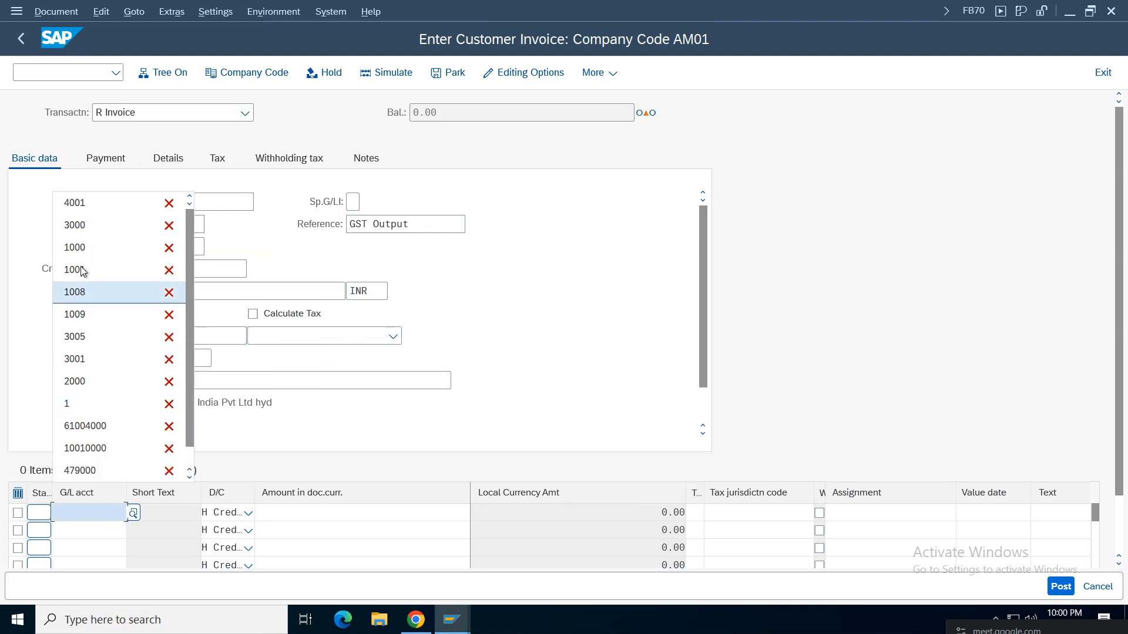
click(76, 203)
click(419, 511)
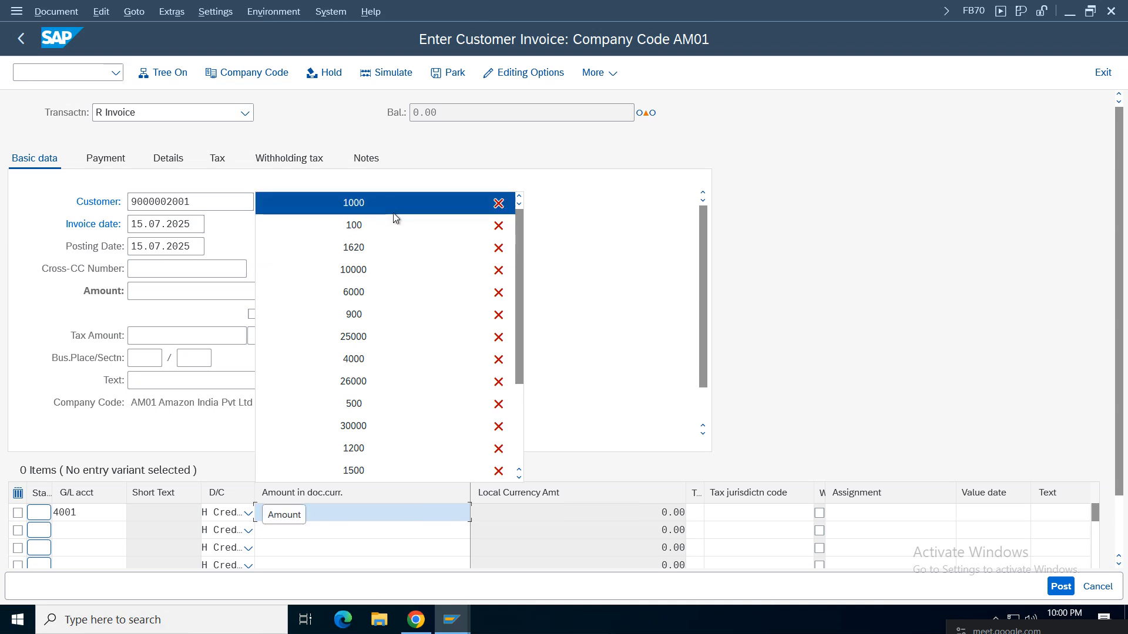
click(393, 213)
click(694, 512)
click(731, 296)
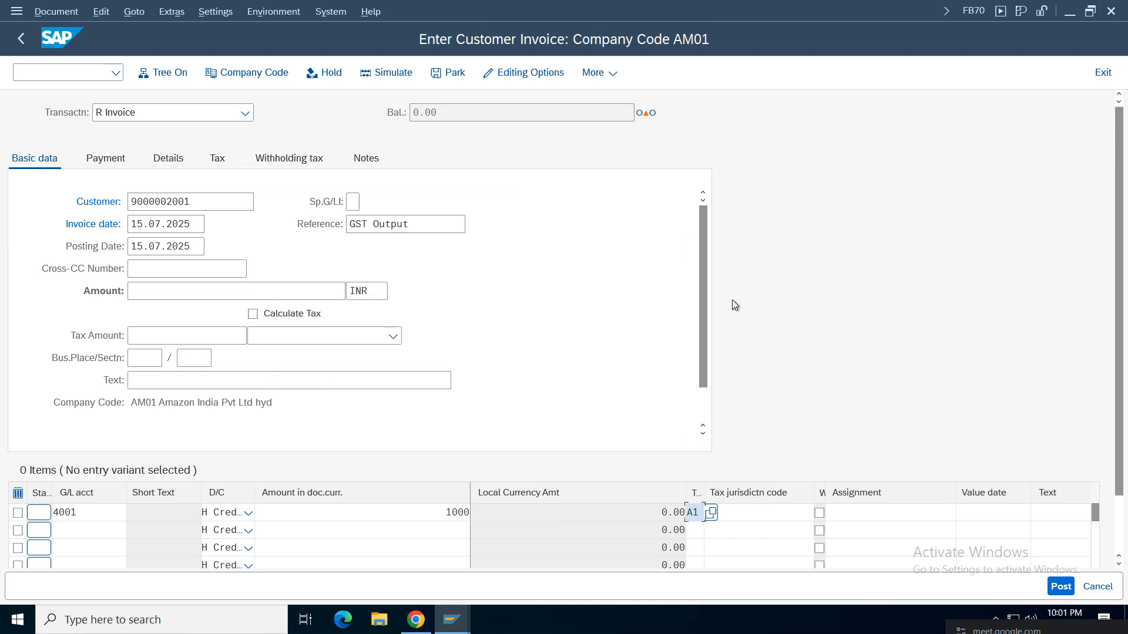
Assign cost center 100100 to the Sales line item.
scroll(1119, 464, down, 2)
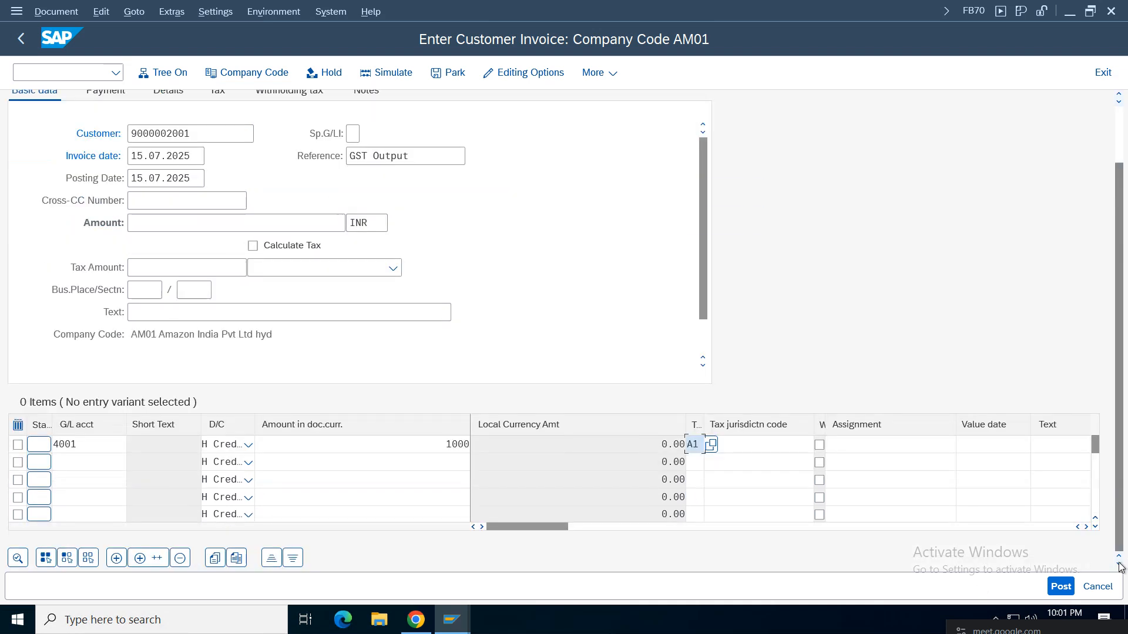
click(1087, 527)
click(1087, 526)
click(936, 444)
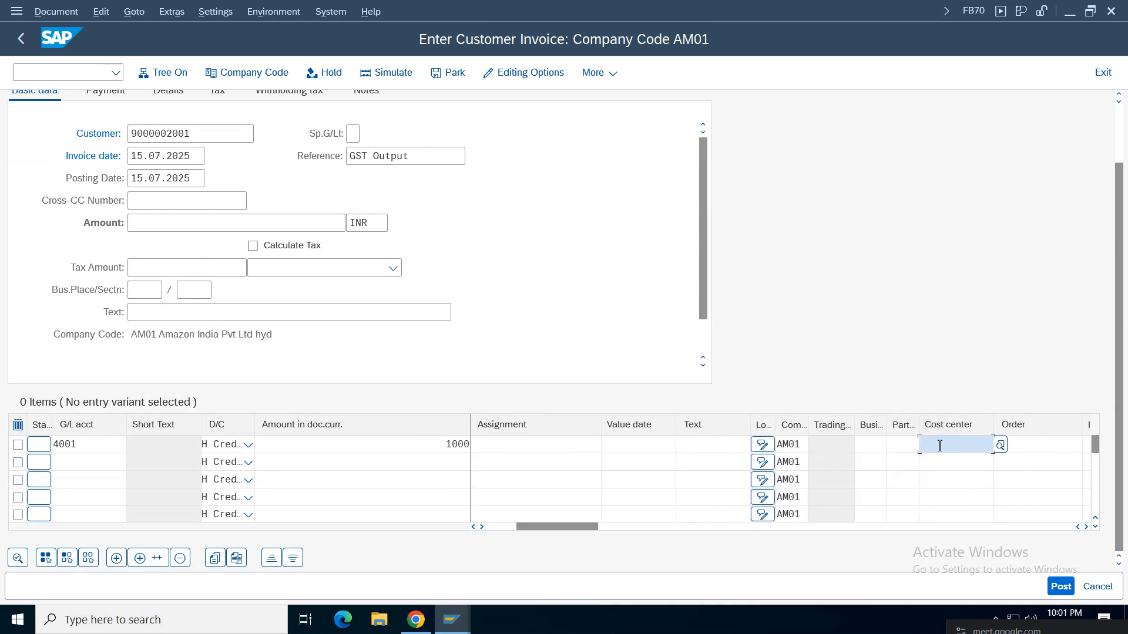
click(936, 465)
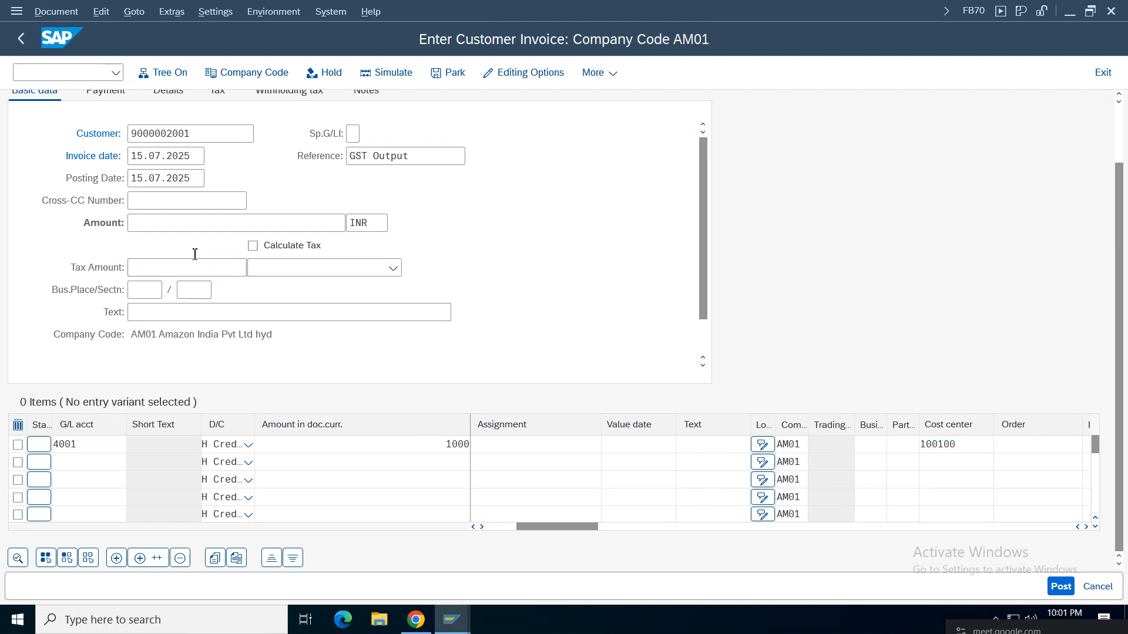
key(Return)
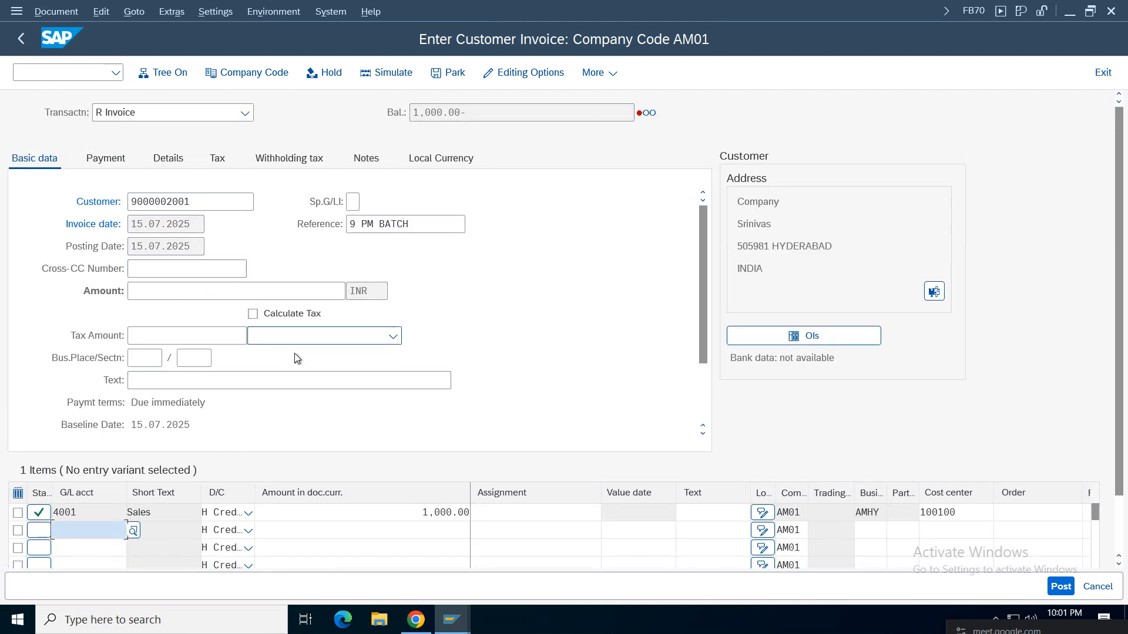
Check the Sales line item's tax code and set the invoice header's tax code to AI (IGST 12 % AM01 Input Tax).
click(392, 336)
click(741, 394)
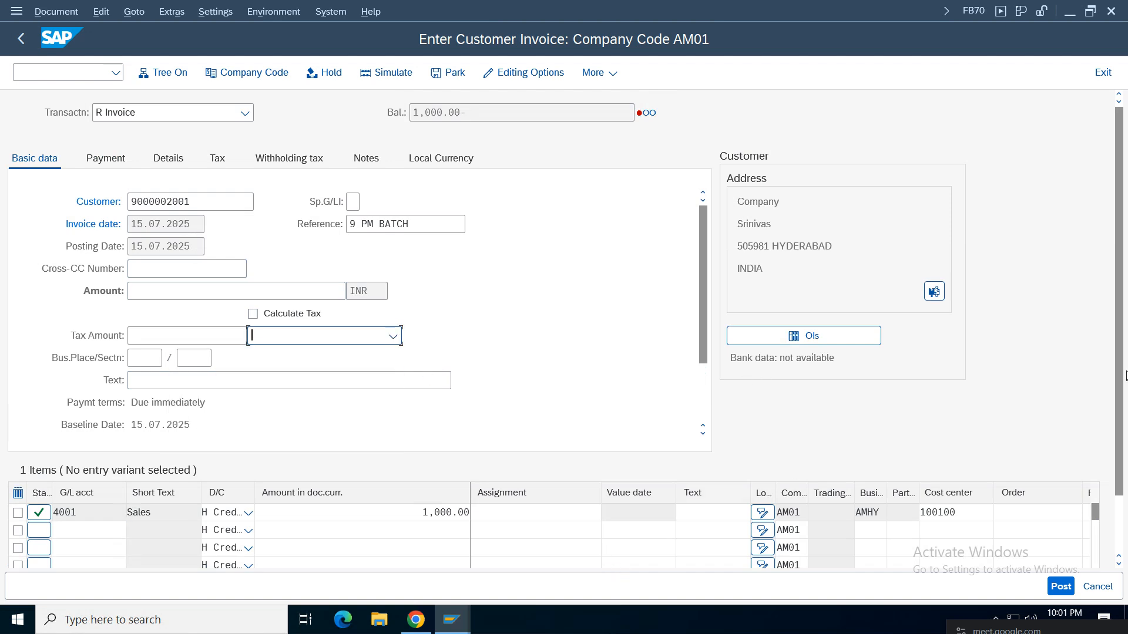
scroll(1125, 375, down, 3)
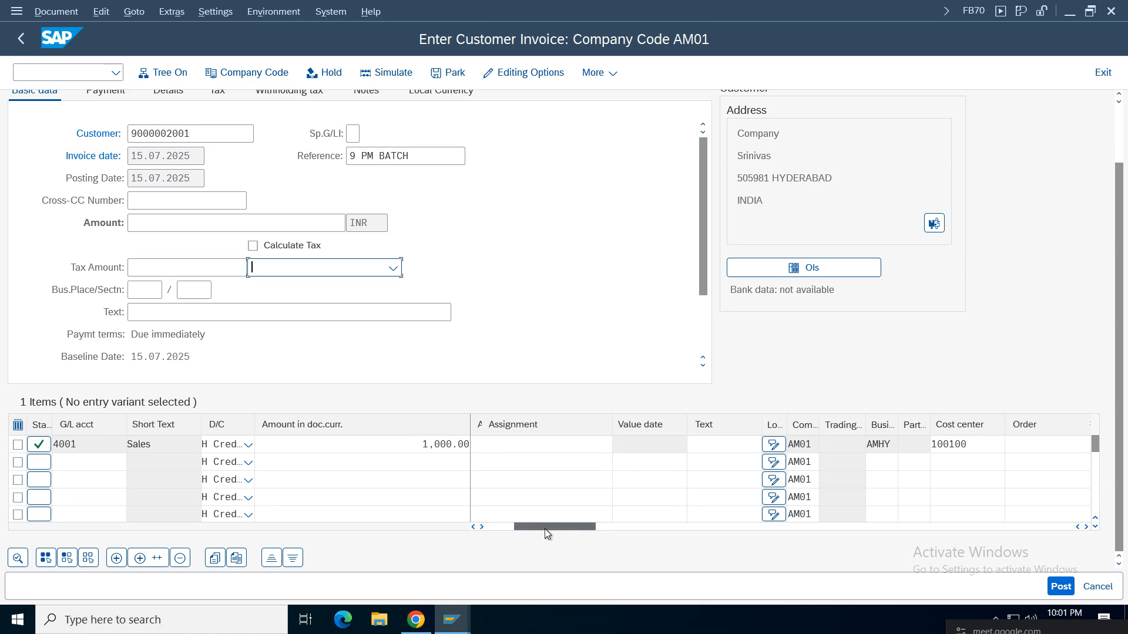
drag(544, 528, 480, 526)
click(326, 262)
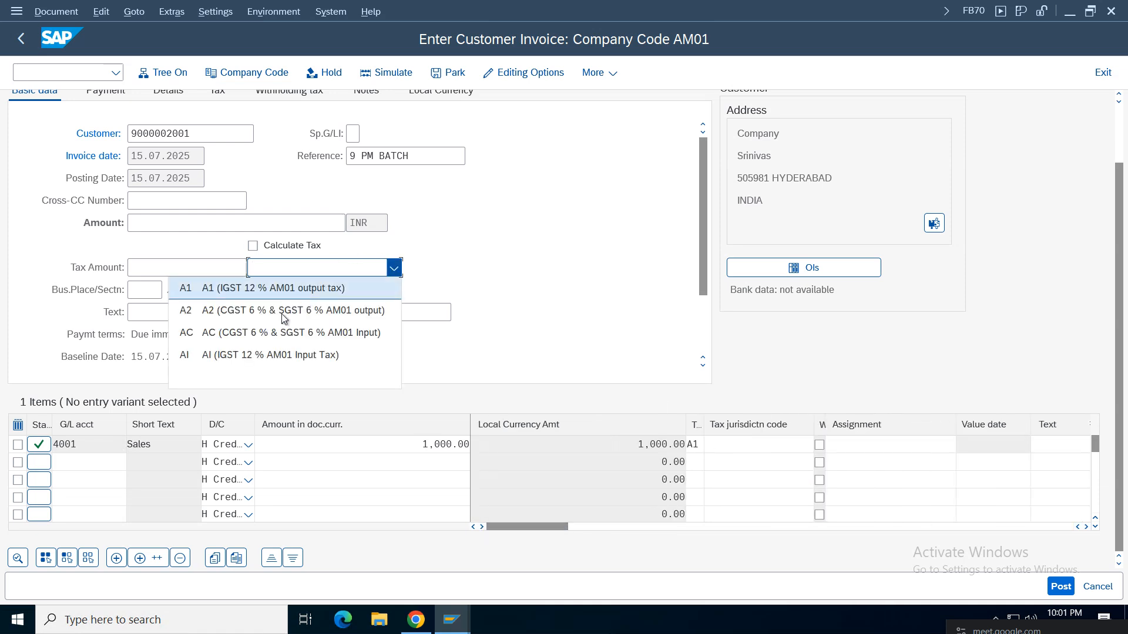
click(276, 355)
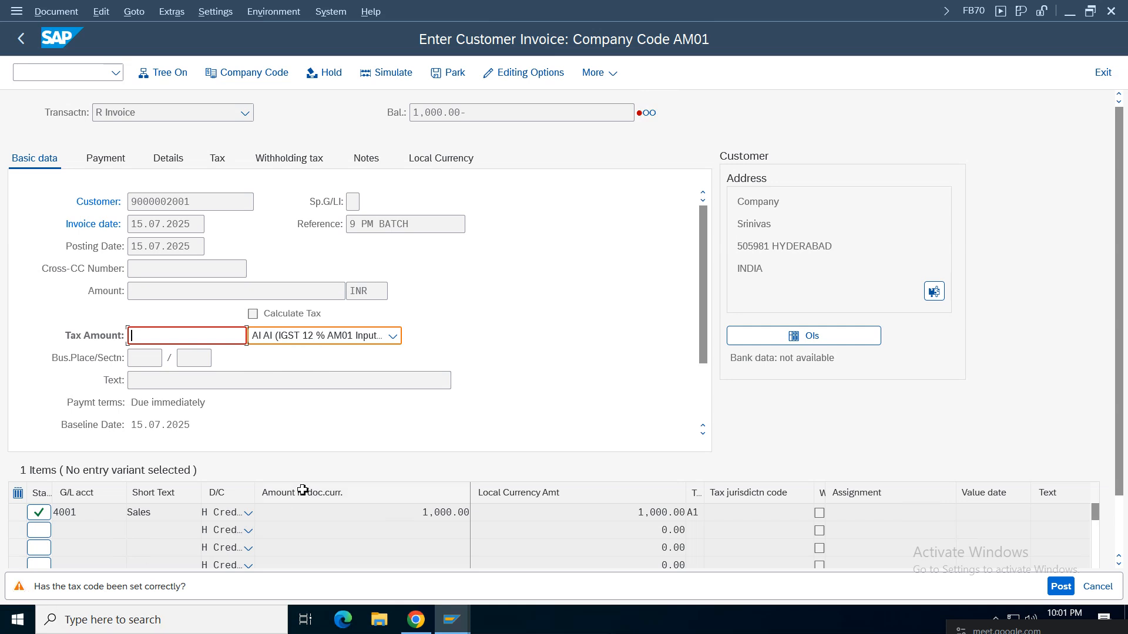
key(Return)
Turn on automatic tax calculation and set the customer invoice's header amount to 1120 INR.
click(253, 314)
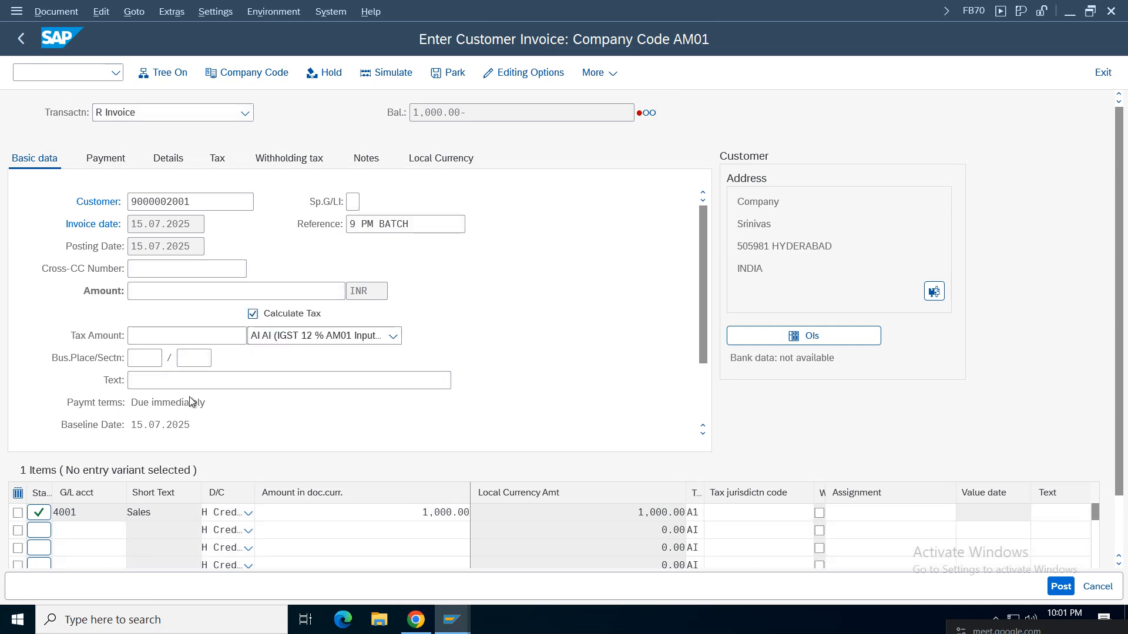
double_click(496, 117)
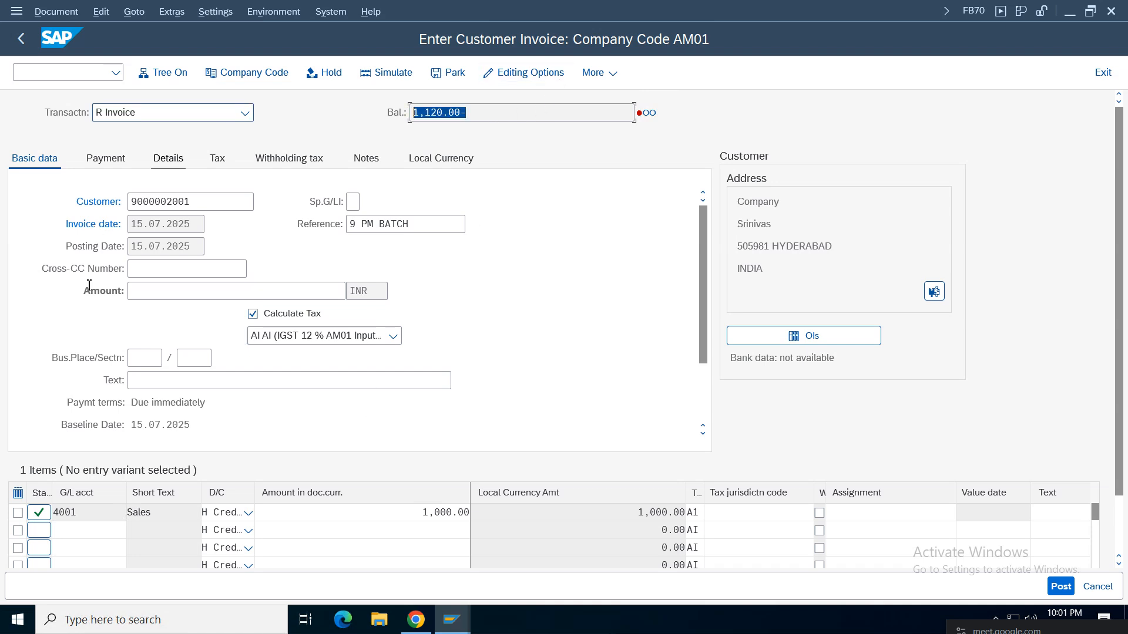
click(161, 292)
text(1120)
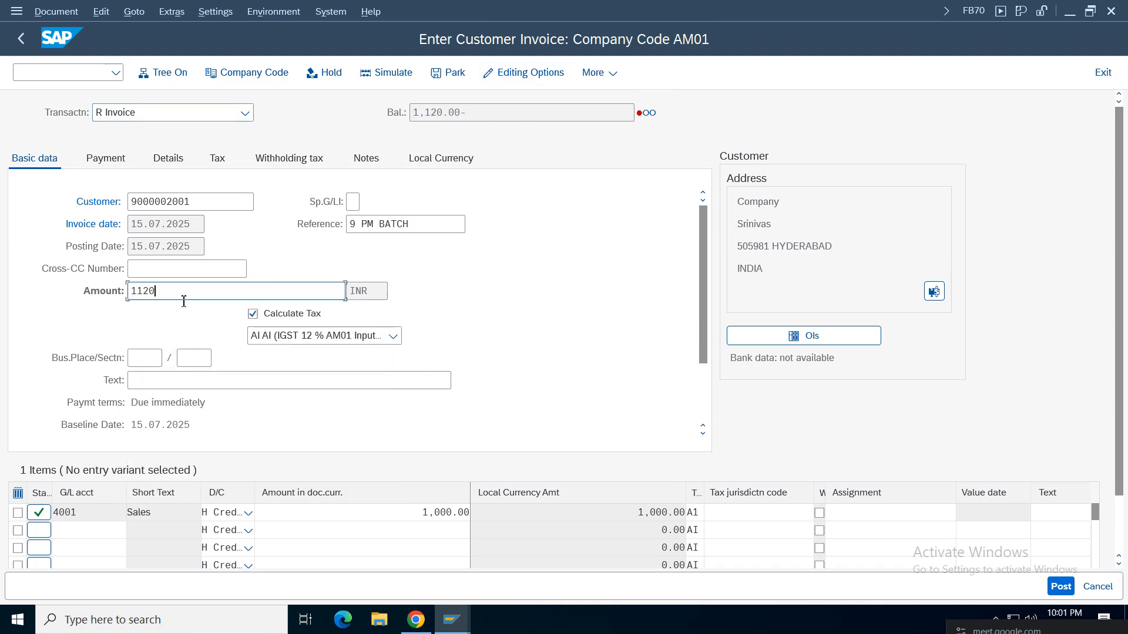
key(Return)
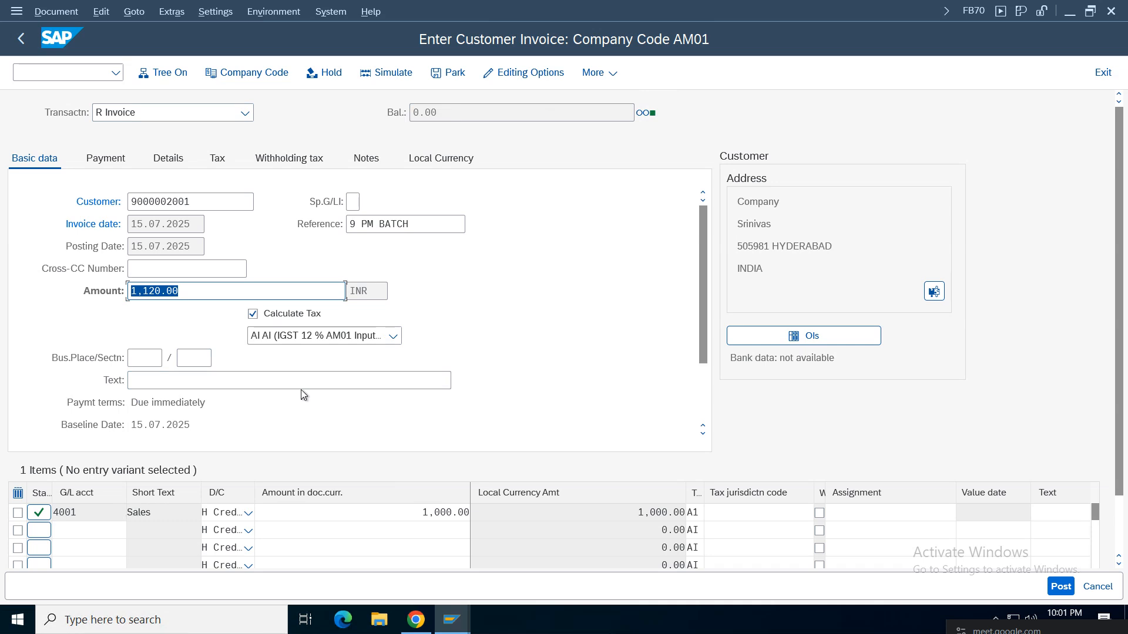
key(Return)
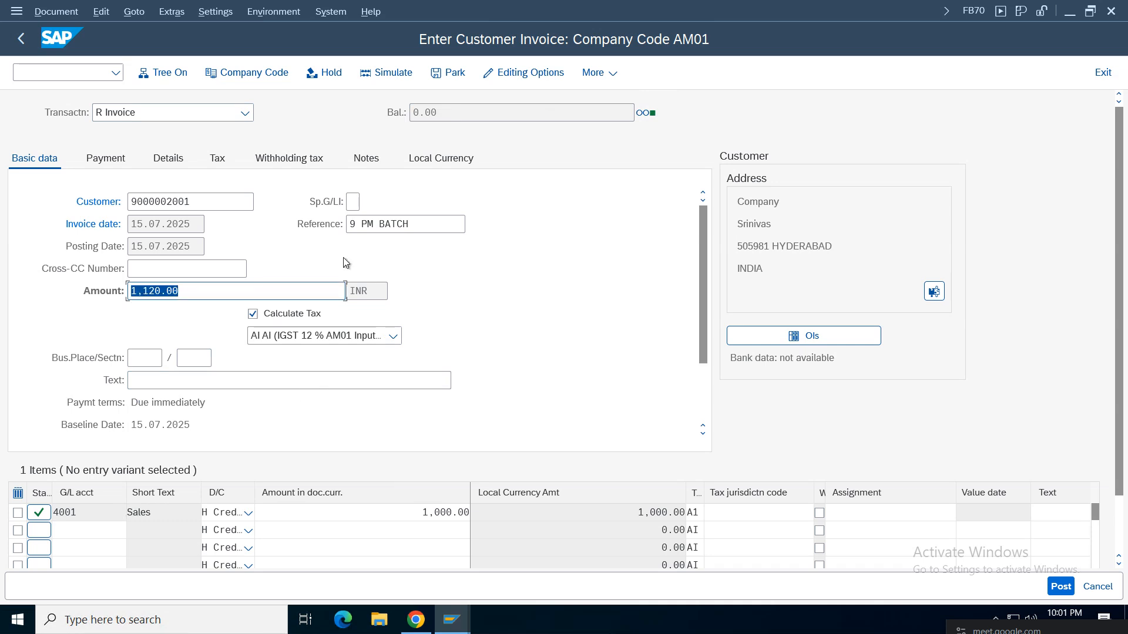
Simulate the customer invoice past the tax code warnings, check the IGST Output Tax line, and return to invoice entry.
click(388, 72)
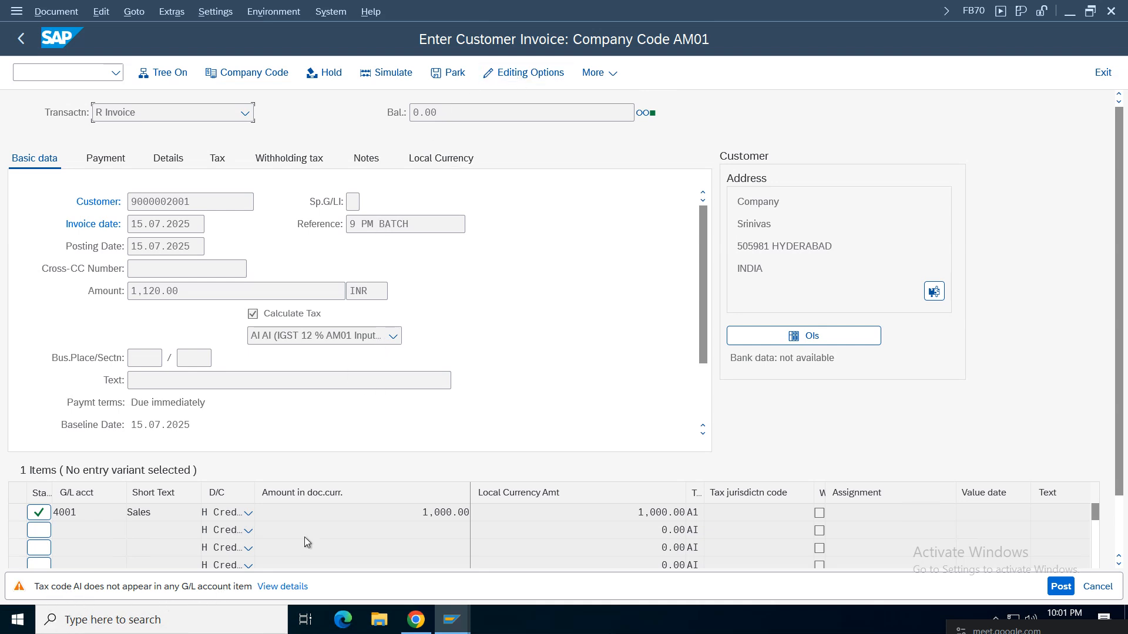
key(Return)
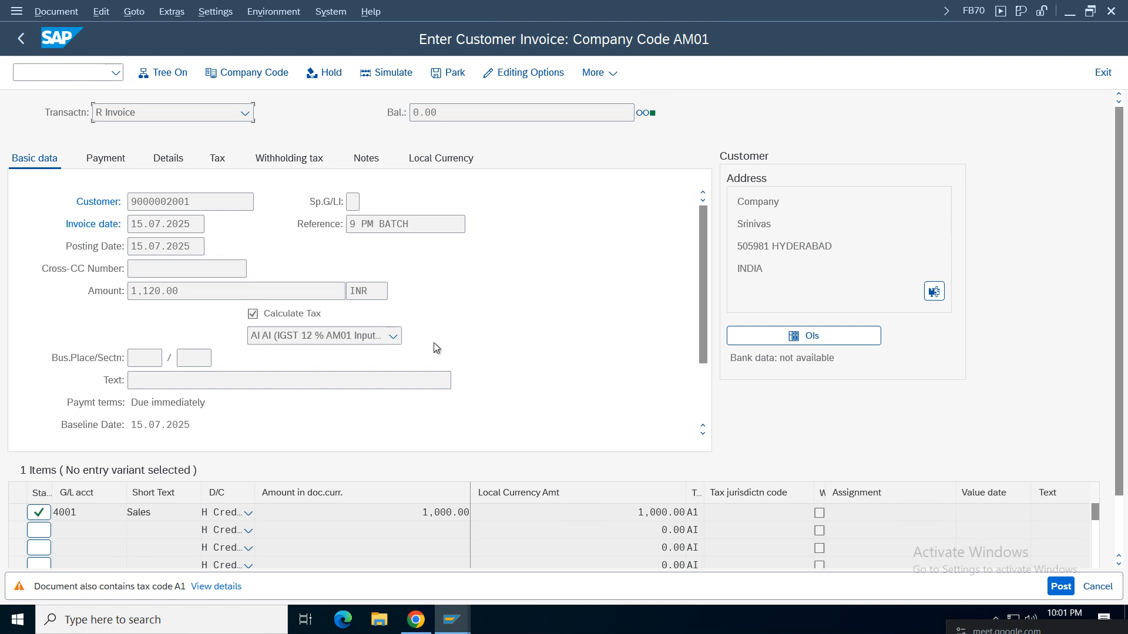
key(Return)
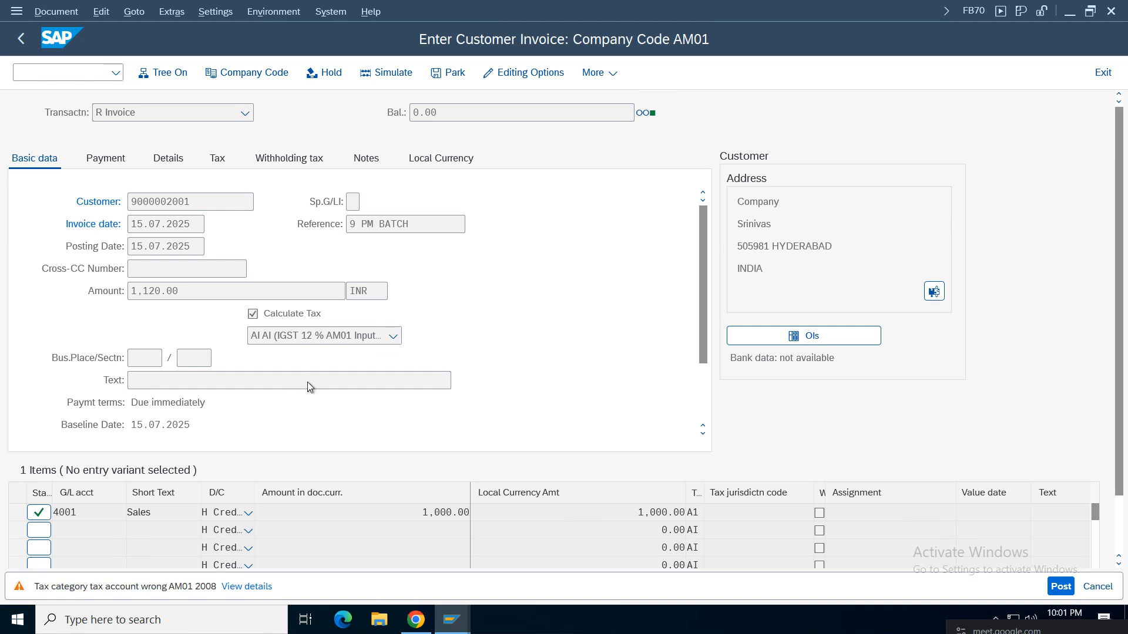
key(shift+F2)
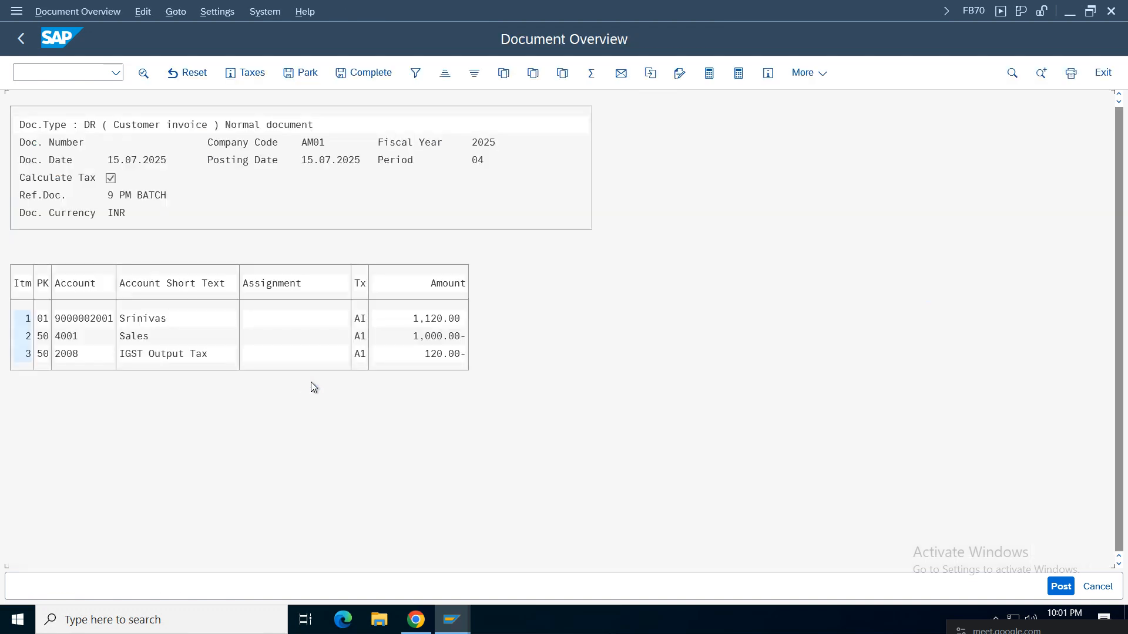
click(152, 354)
click(22, 38)
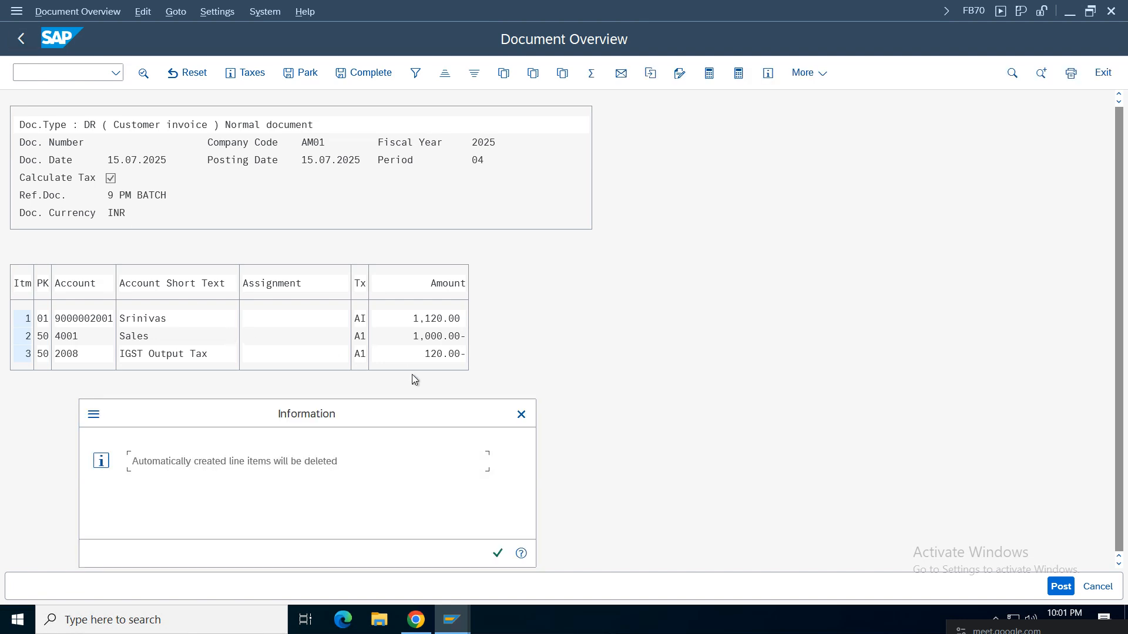
click(498, 554)
Change the invoice header's tax code to A1 (IGST 12 % AM01 output tax), matching the Sales line item.
click(705, 515)
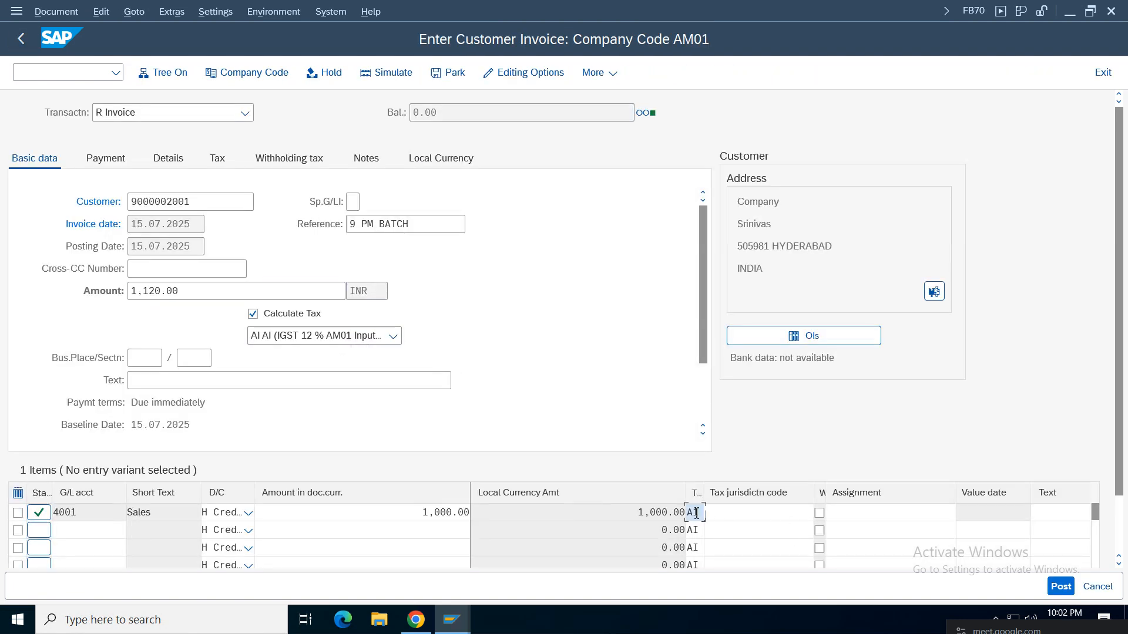
click(393, 336)
click(393, 336)
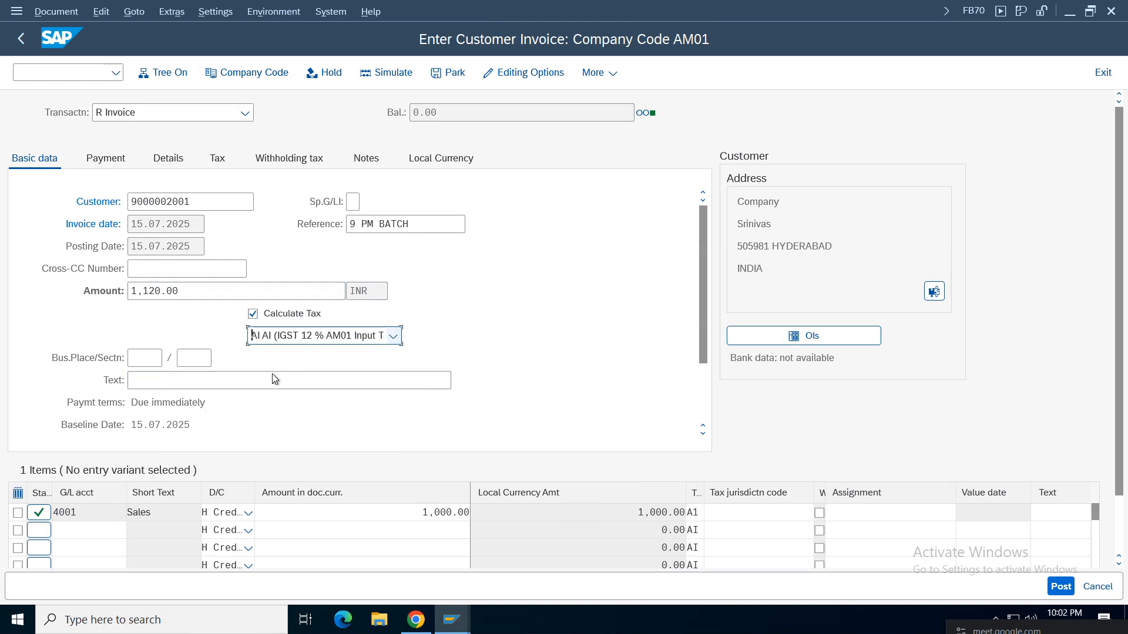
click(389, 340)
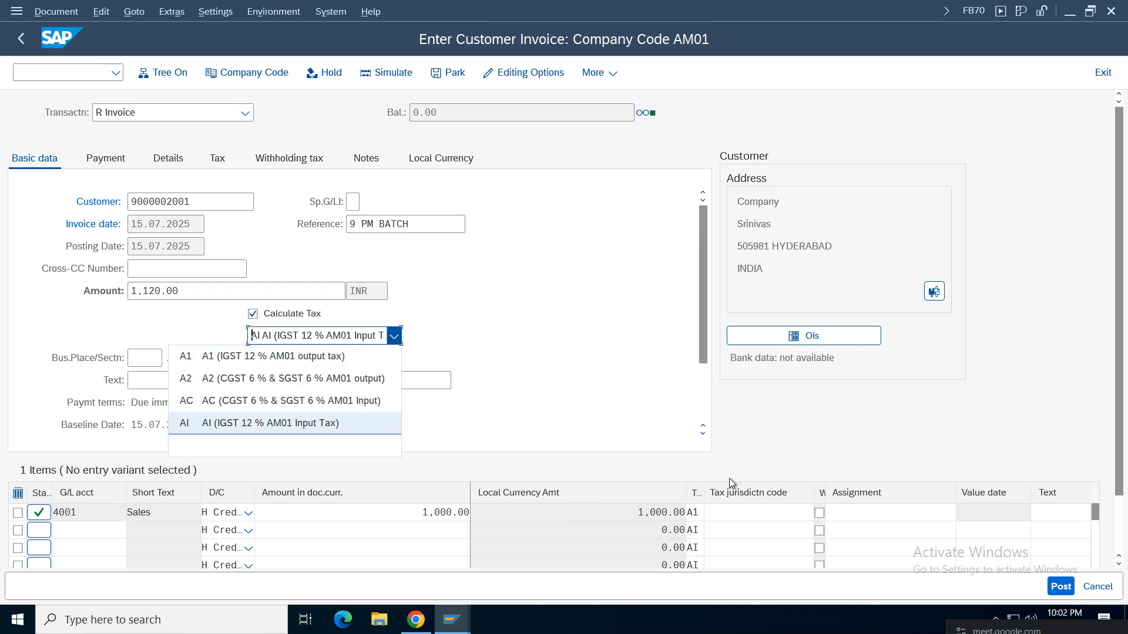
click(289, 361)
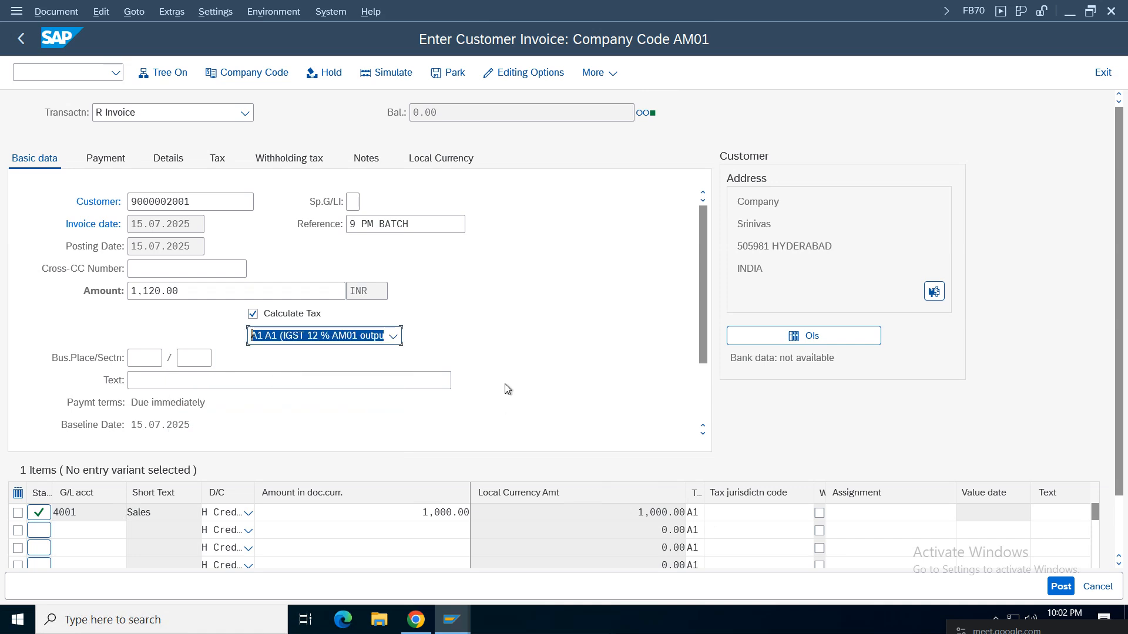
click(213, 387)
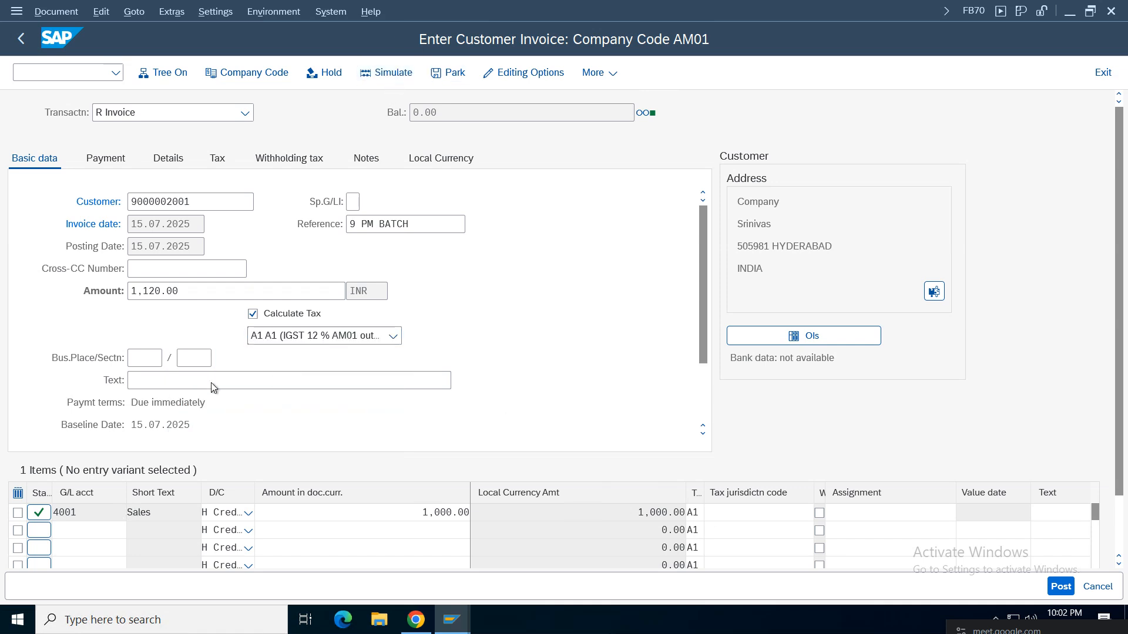
Simulate the customer invoice again and check the tax code and IGST Output Tax amount in the document overview.
key(shift+F8)
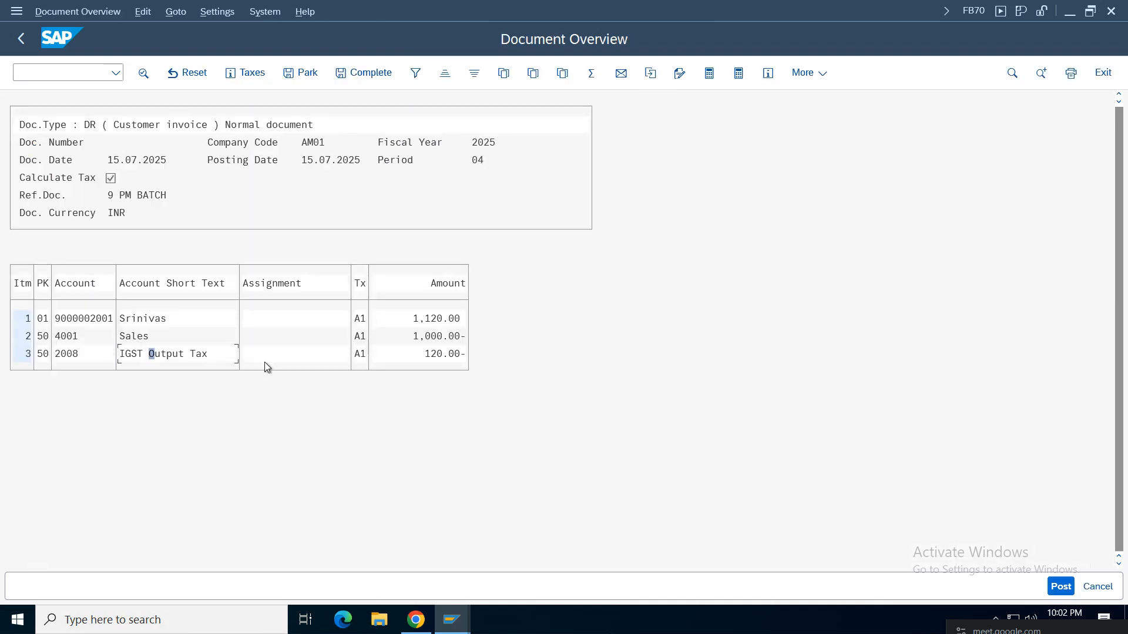
click(428, 355)
click(453, 620)
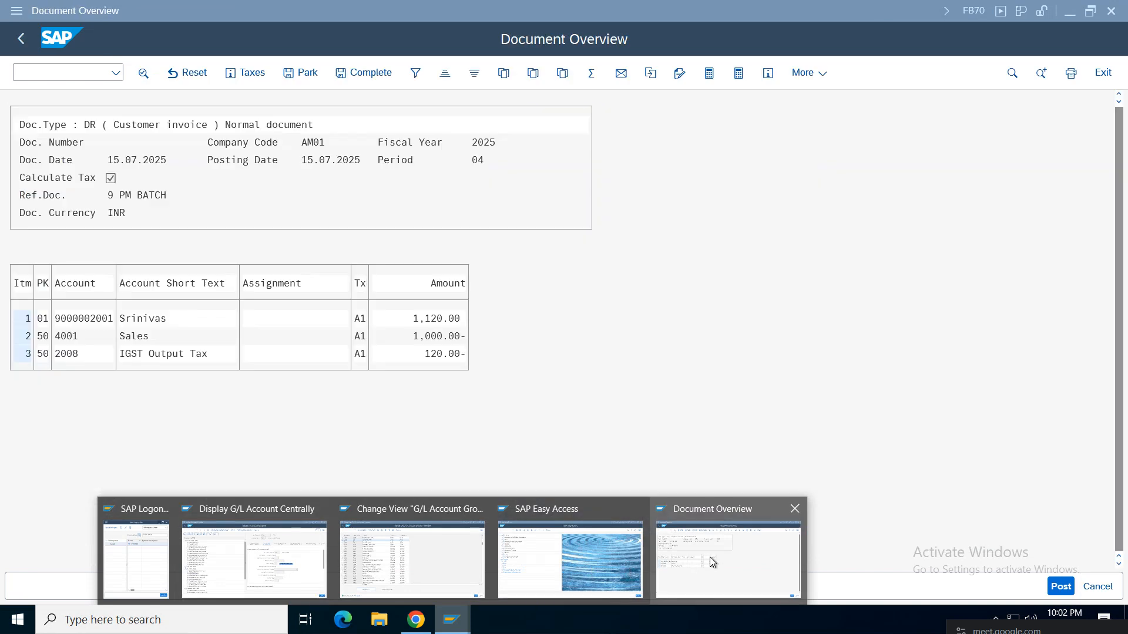
click(973, 221)
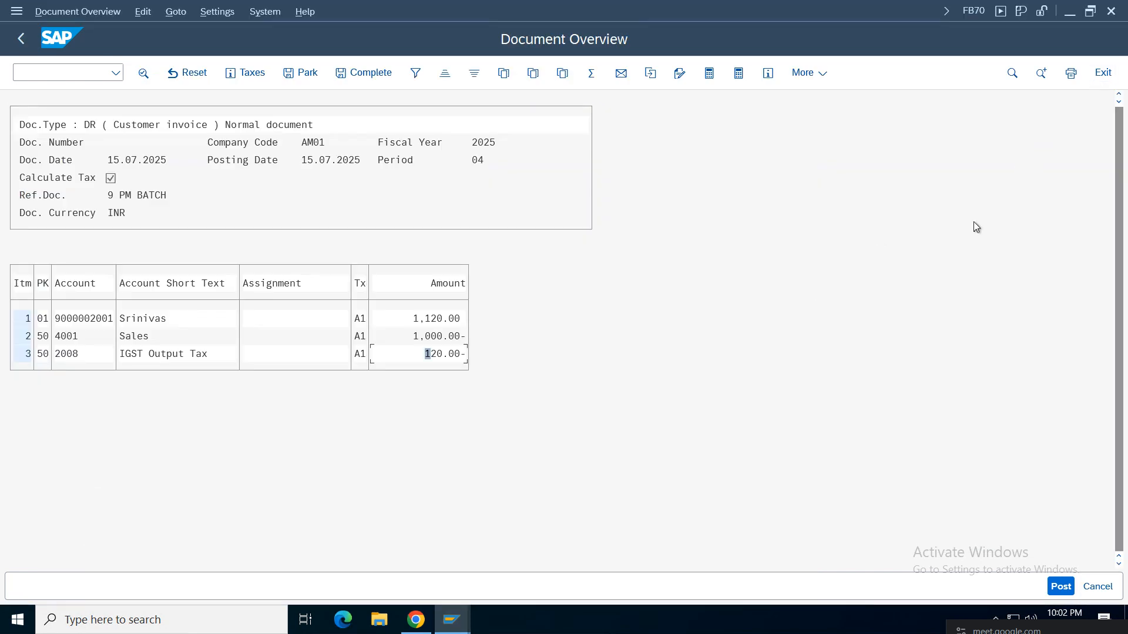
Leave the simulated customer invoice, discarding its data, and restart customer invoice entry with transaction FB70.
click(1096, 78)
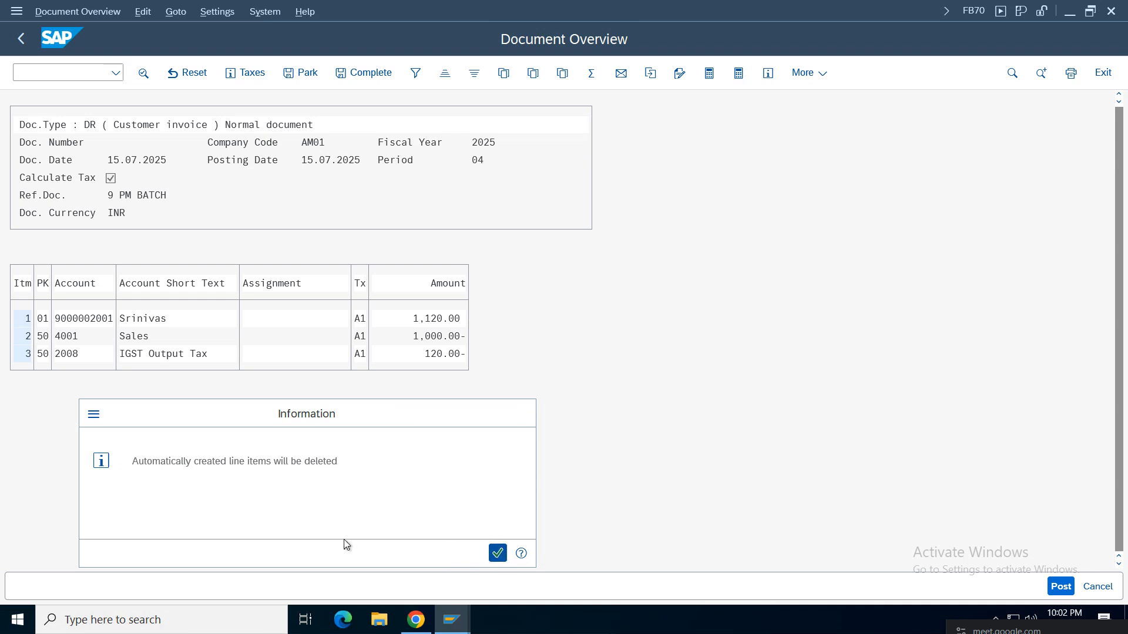
key(Return)
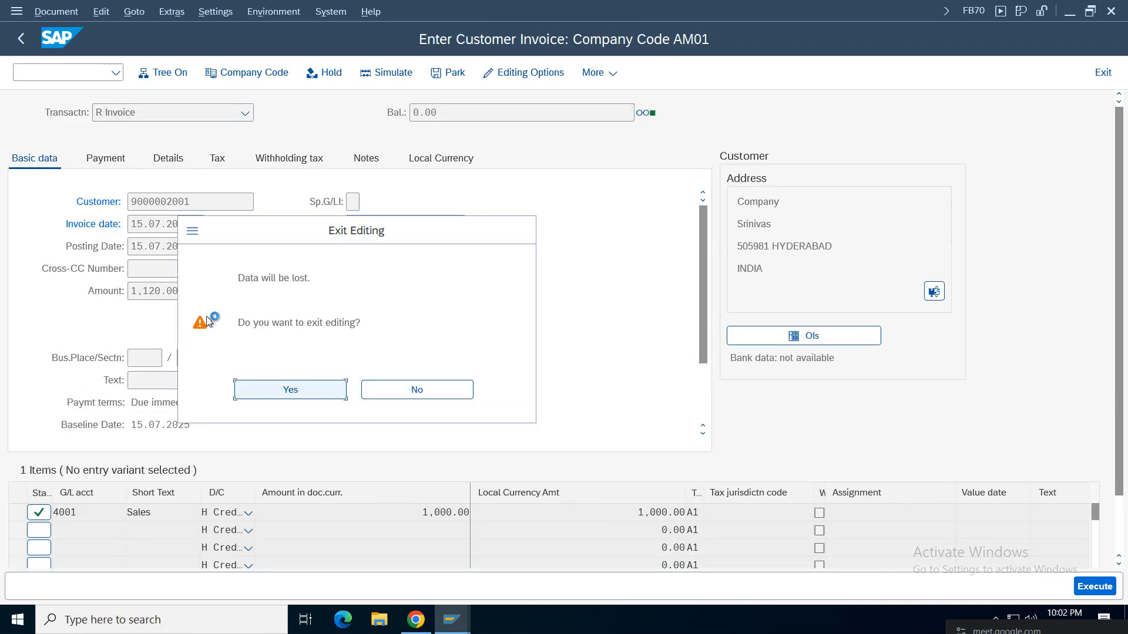
key(Return)
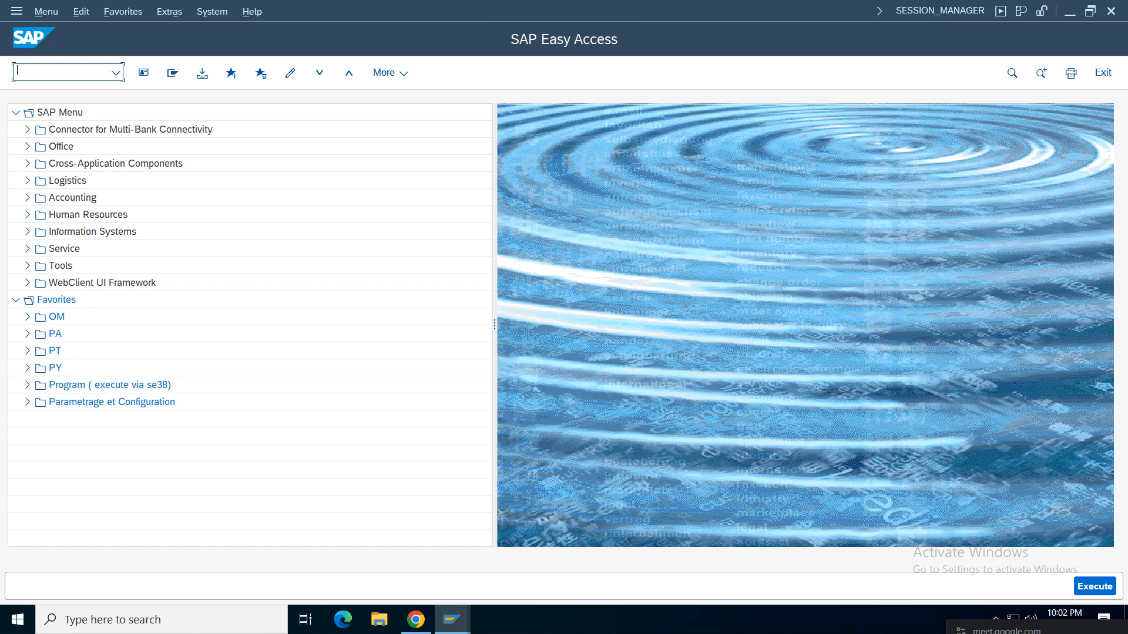
text(0)
key(Return)
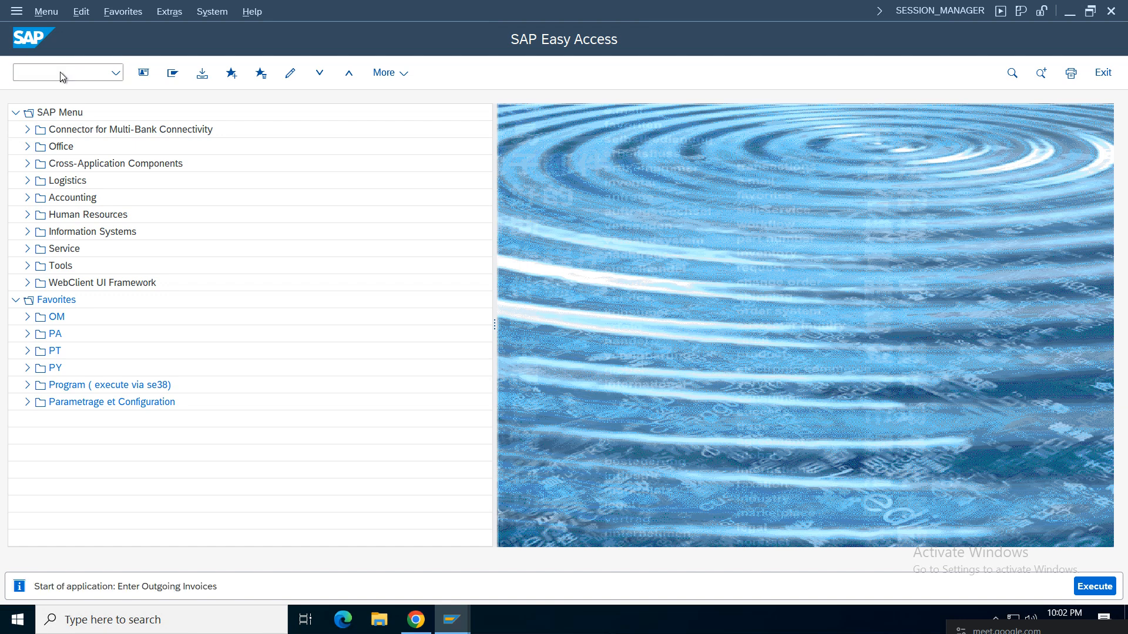
Fill in the invoice header with the customer number, reference GST Output and invoice date 15.07.2025.
text(9)
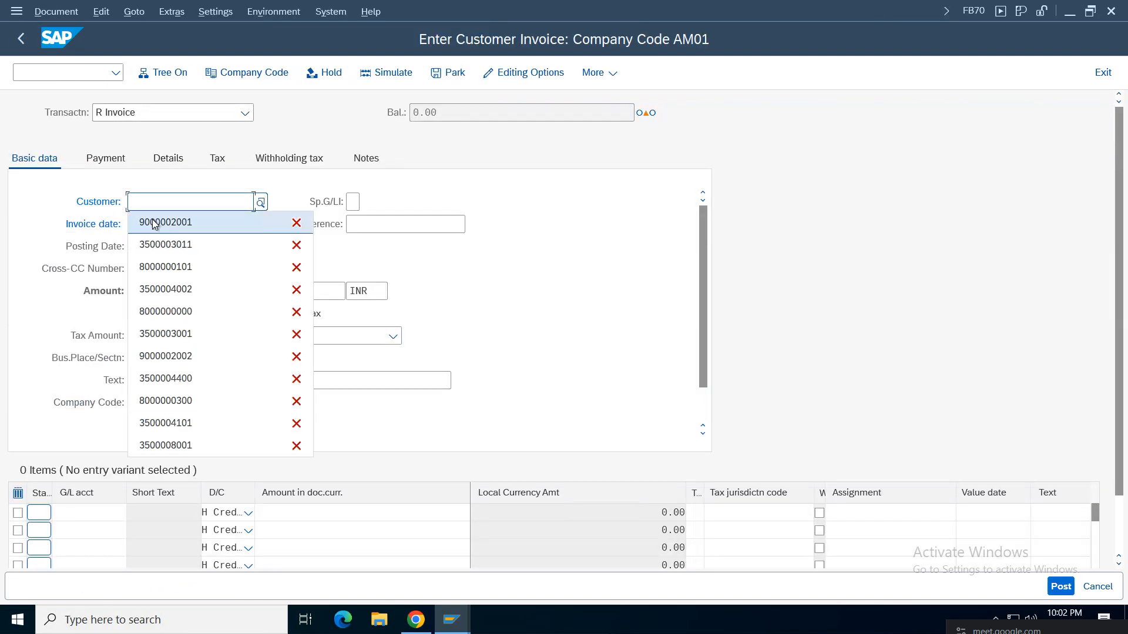
click(151, 222)
click(376, 225)
text(GST Output)
click(163, 224)
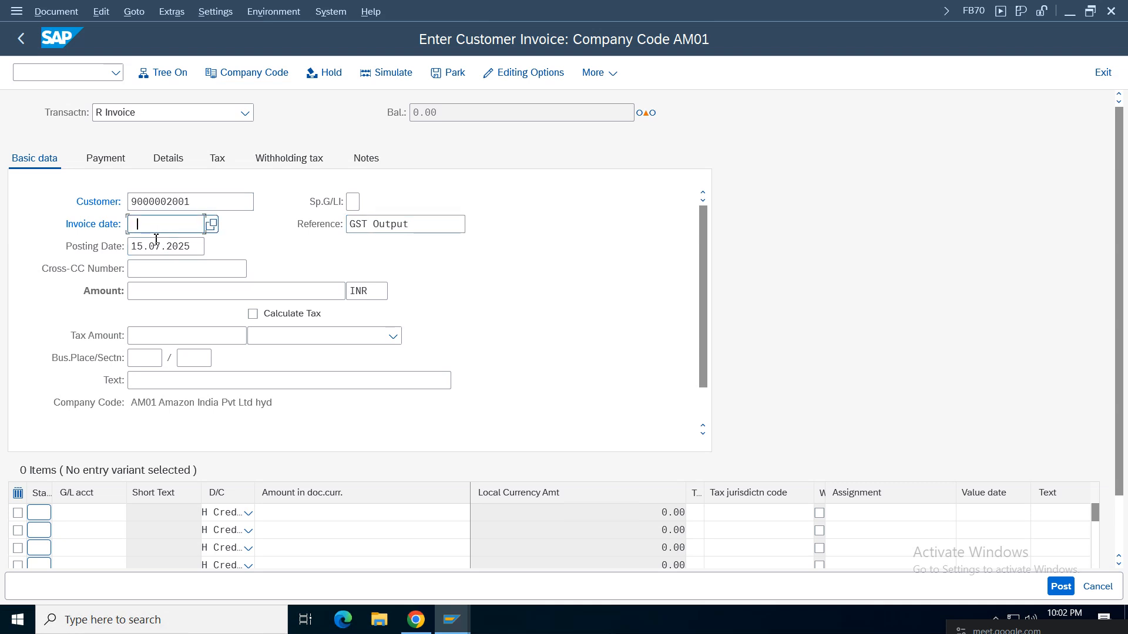
text(1)
click(176, 319)
Enter a line item for G/L account 4001 with amount 1000 and tax code A1.
click(94, 518)
click(92, 204)
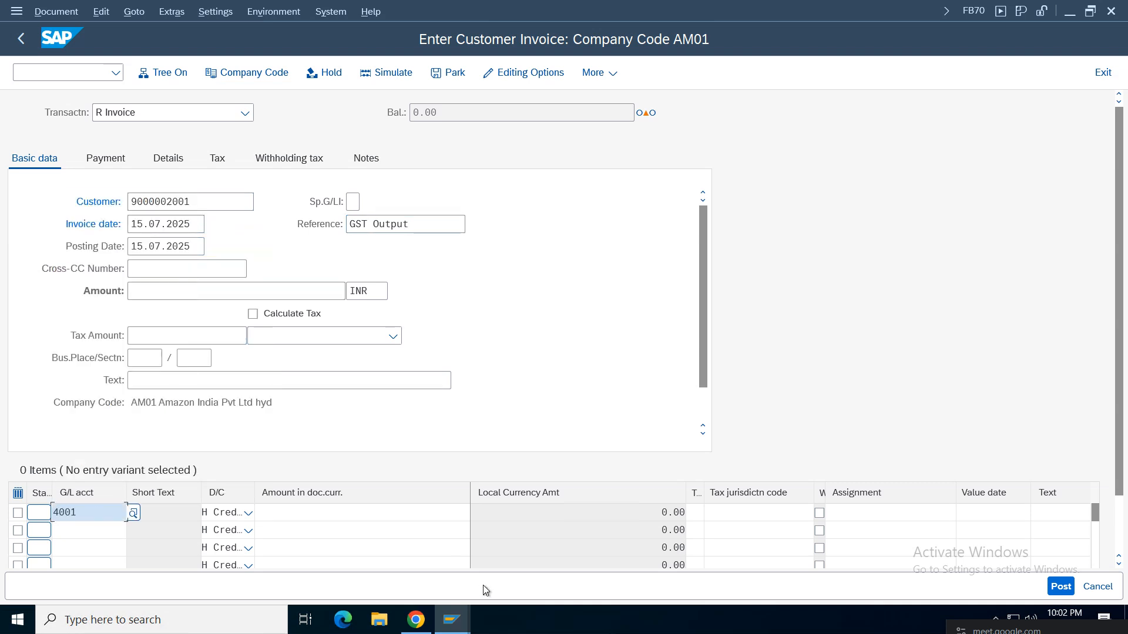
click(434, 516)
click(362, 199)
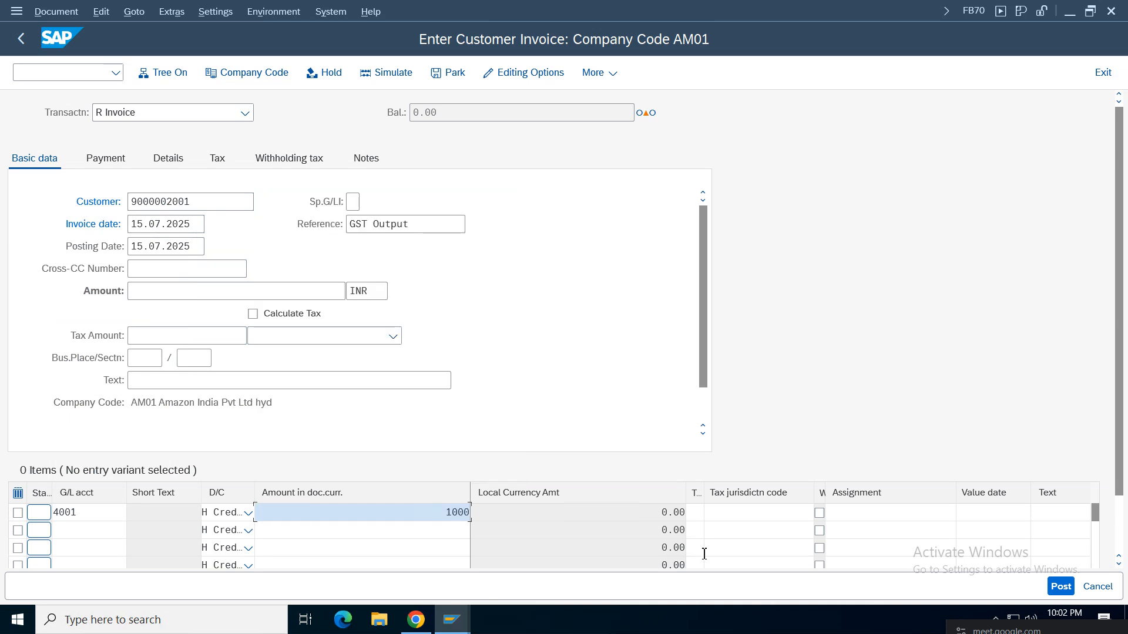
click(698, 512)
click(729, 251)
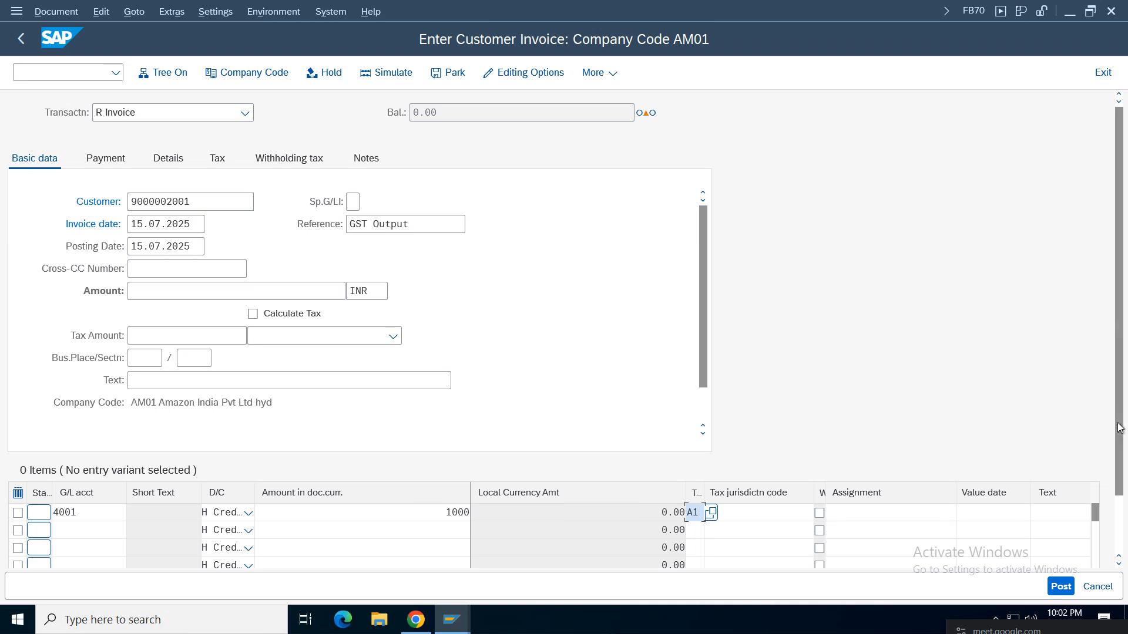
Assign cost center 100100 to the G/L 4001 line item and validate the entry.
drag(1119, 427, 1119, 485)
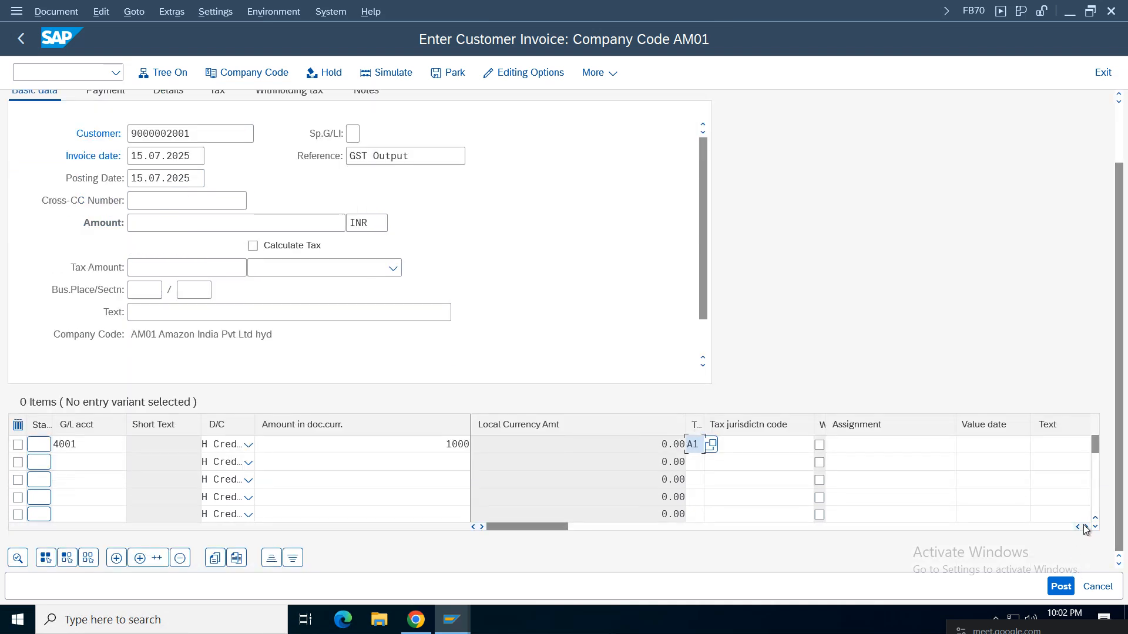
click(1085, 527)
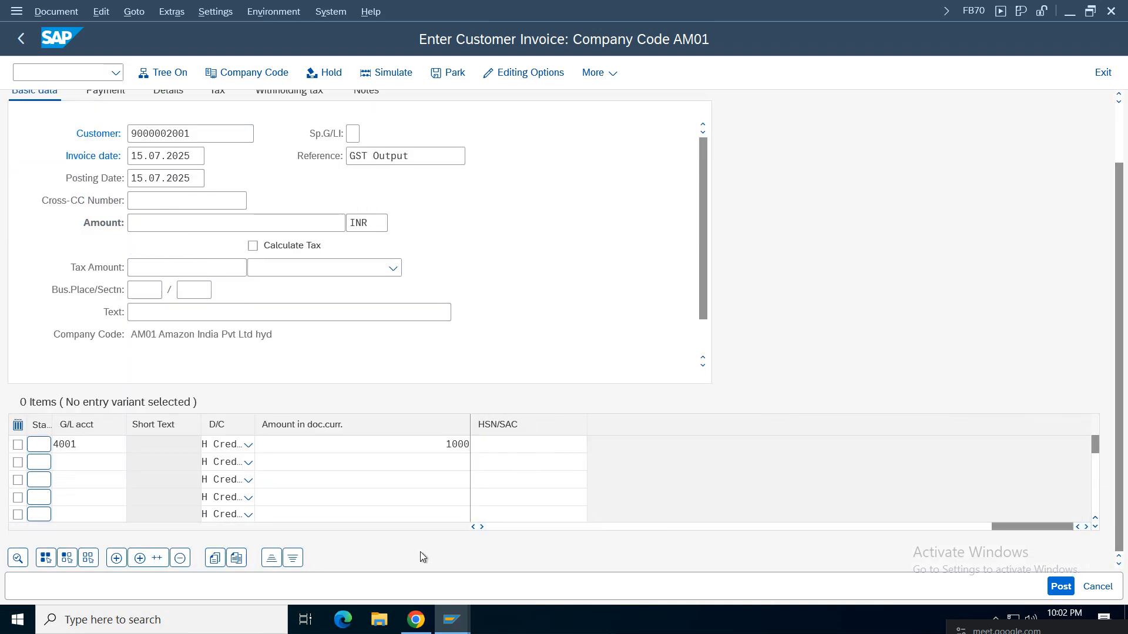
click(473, 526)
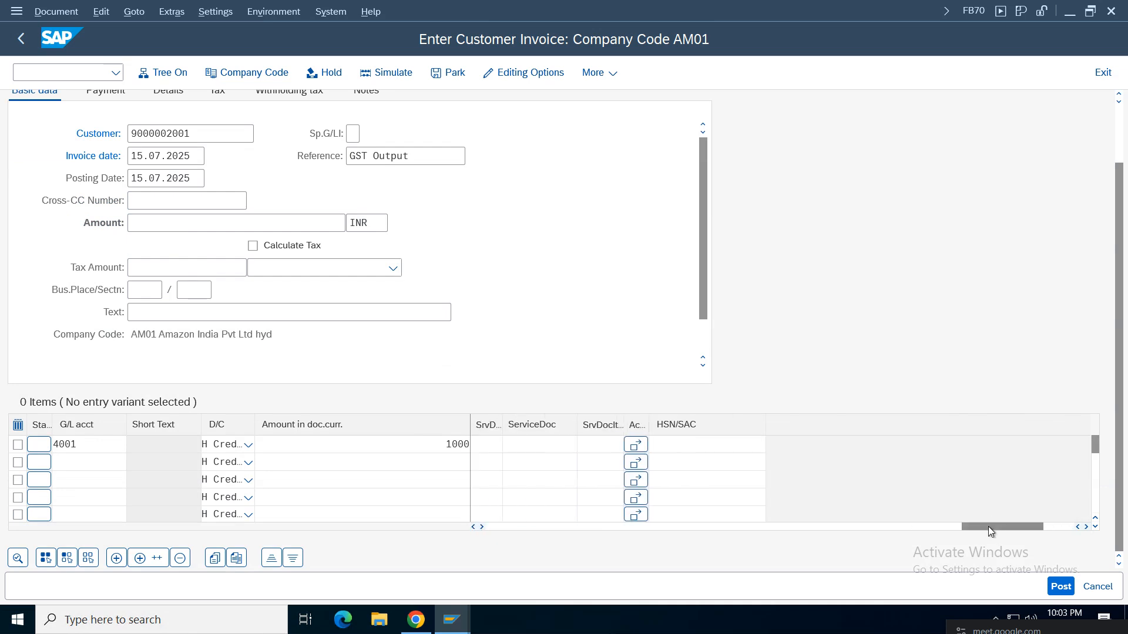
drag(989, 526, 568, 527)
click(755, 444)
text(1)
click(741, 461)
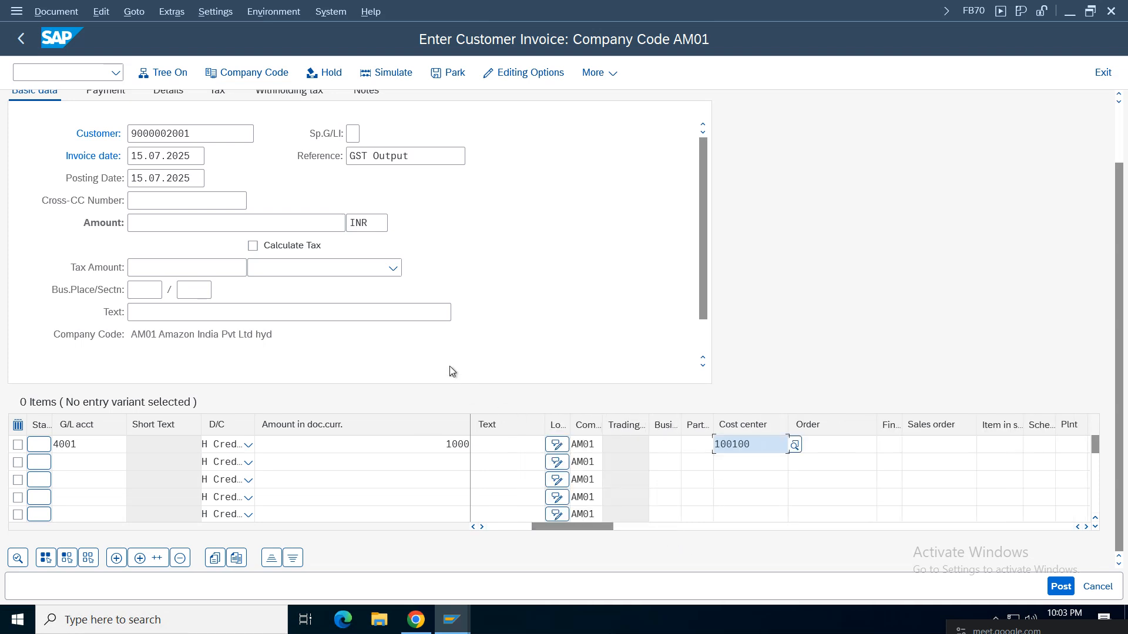
click(280, 263)
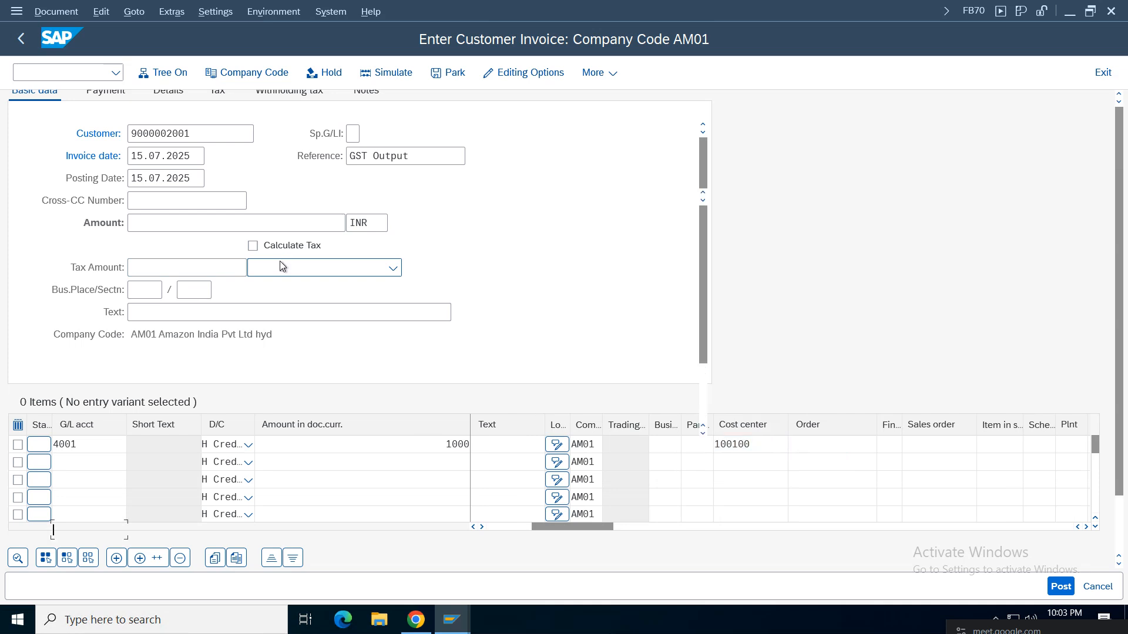
key(Return)
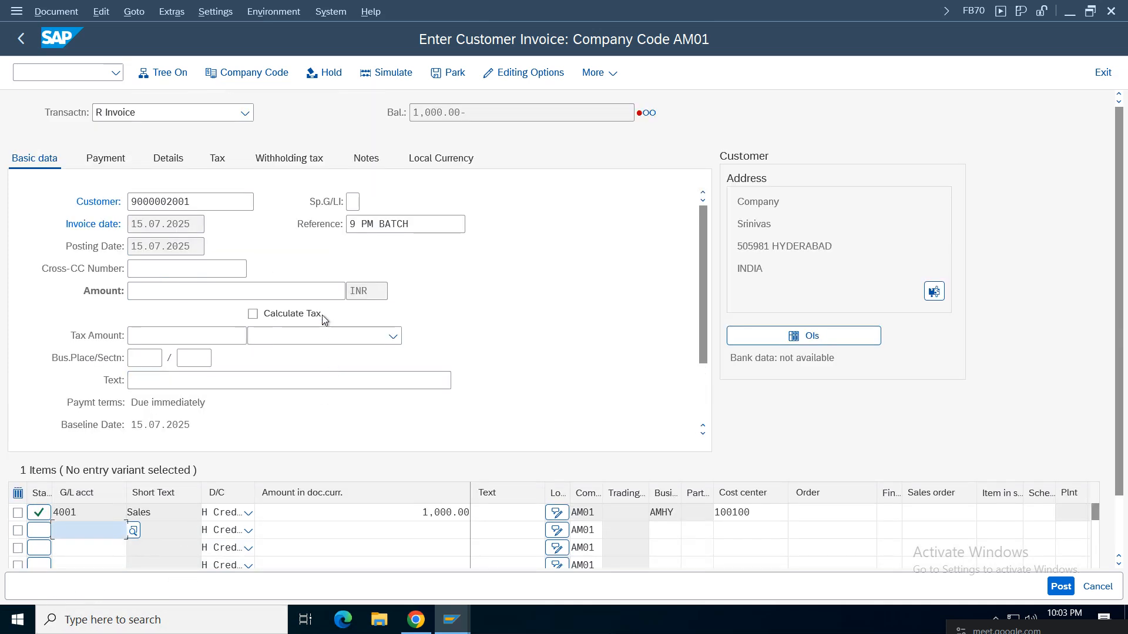
Set the header tax code to A1 (IGST 12 % AM01 output tax) and turn on automatic tax calculation.
click(387, 337)
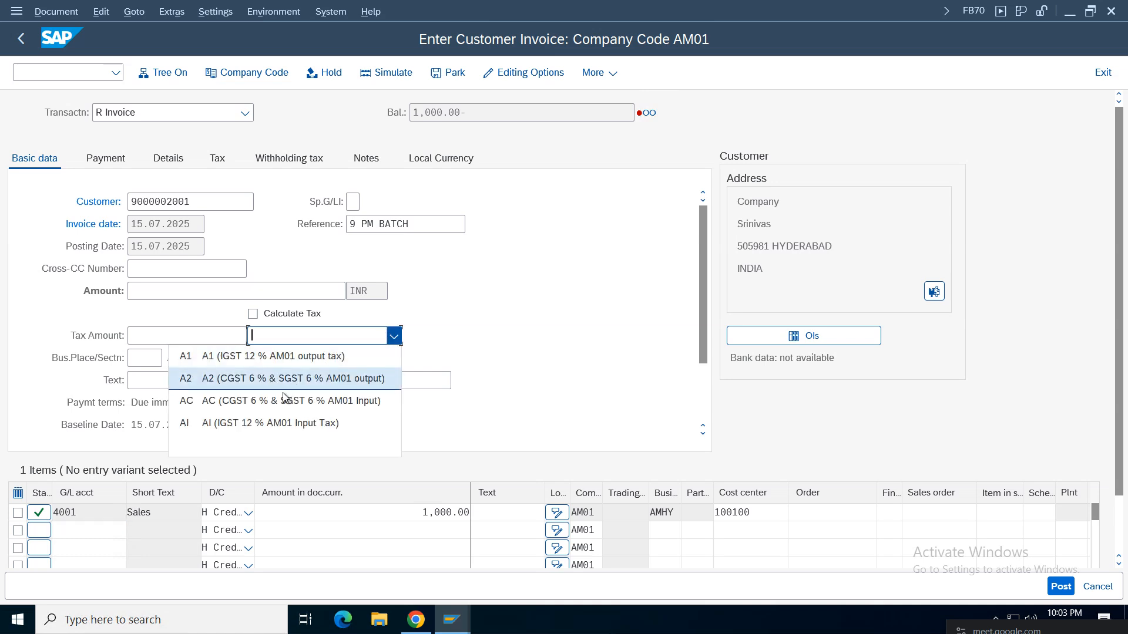
click(235, 358)
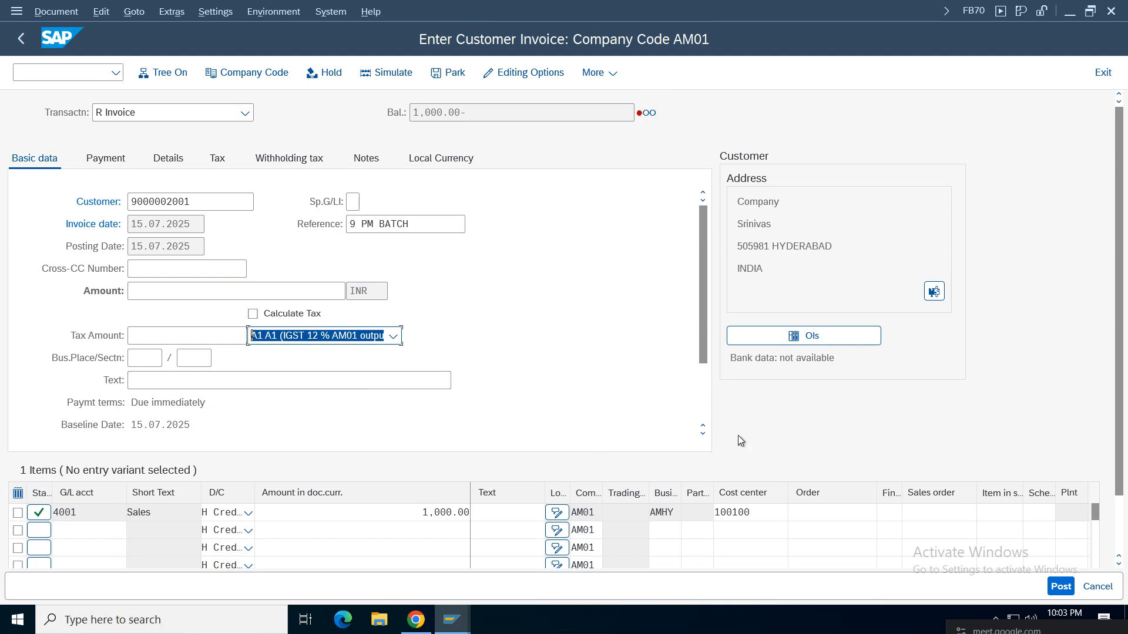
scroll(1125, 347, down, 2)
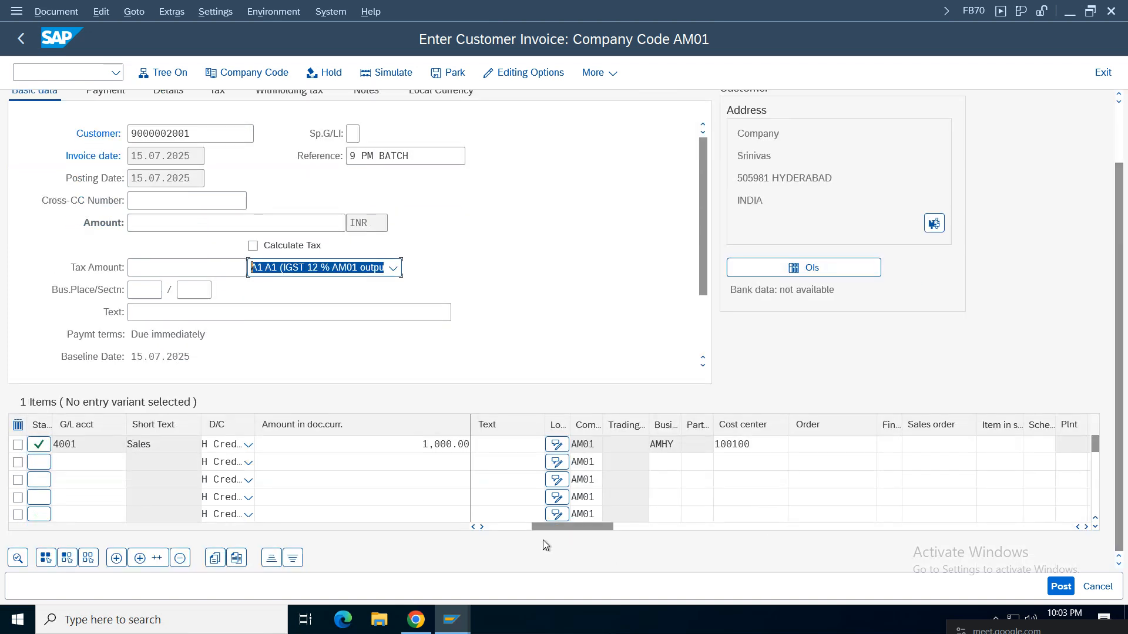
drag(529, 528, 484, 530)
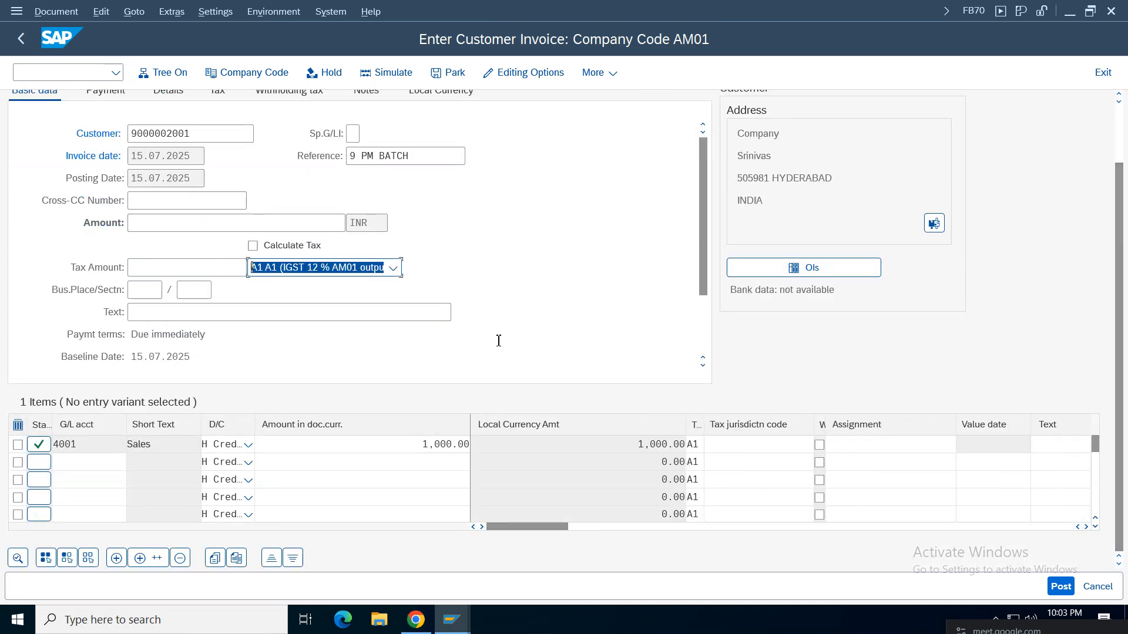
click(309, 241)
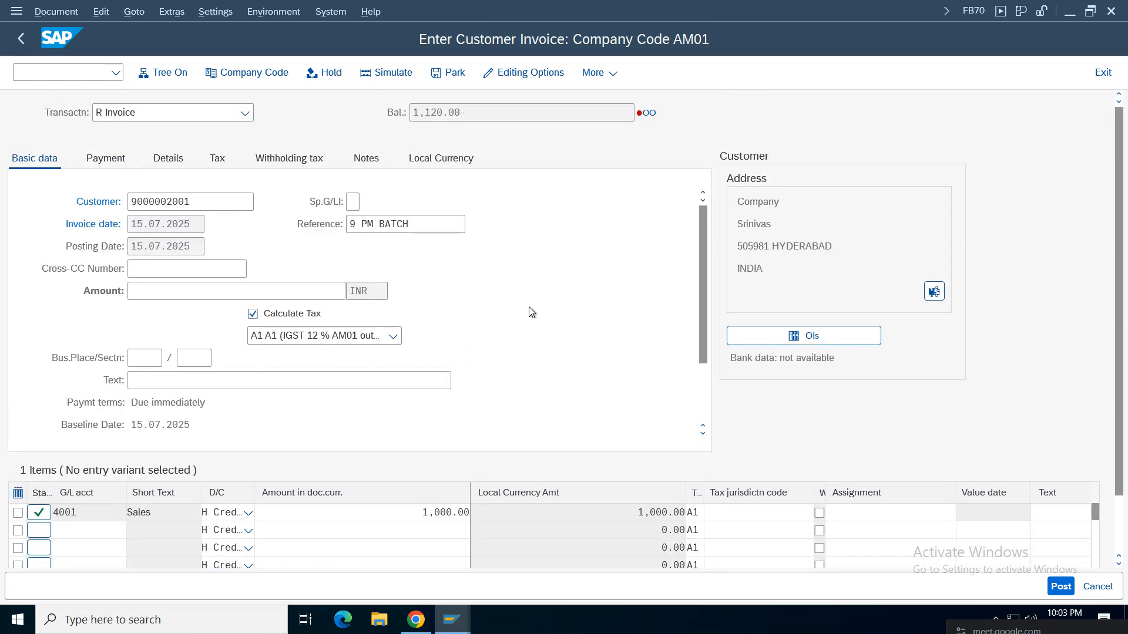
Set the invoice header amount to 1120 INR and simulate the customer invoice.
click(148, 292)
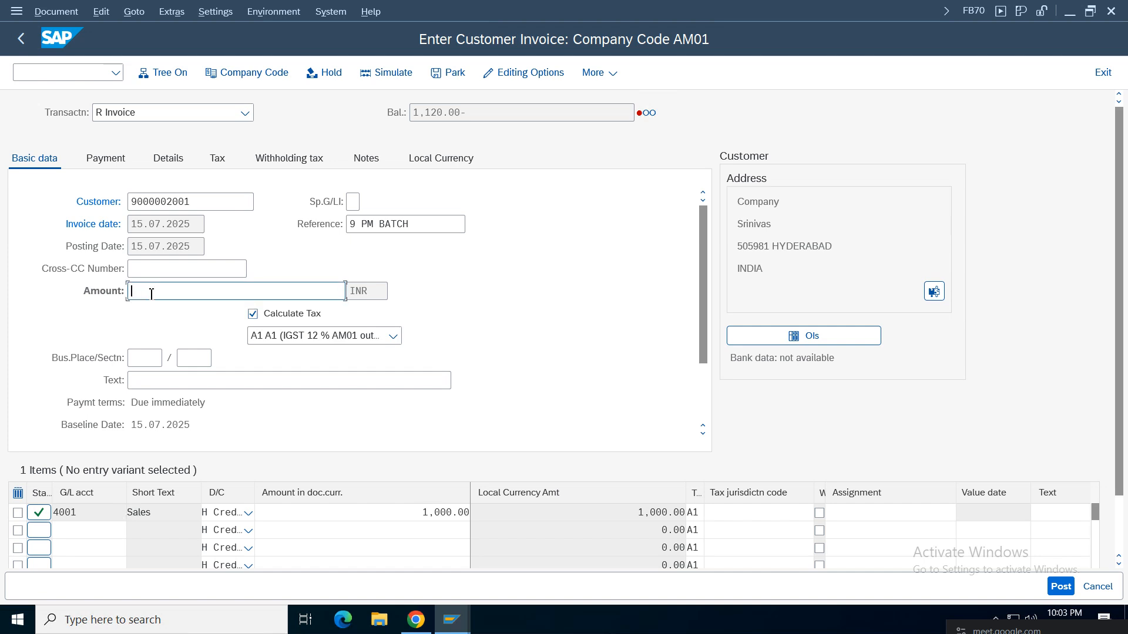
text(1120)
key(Return)
click(403, 73)
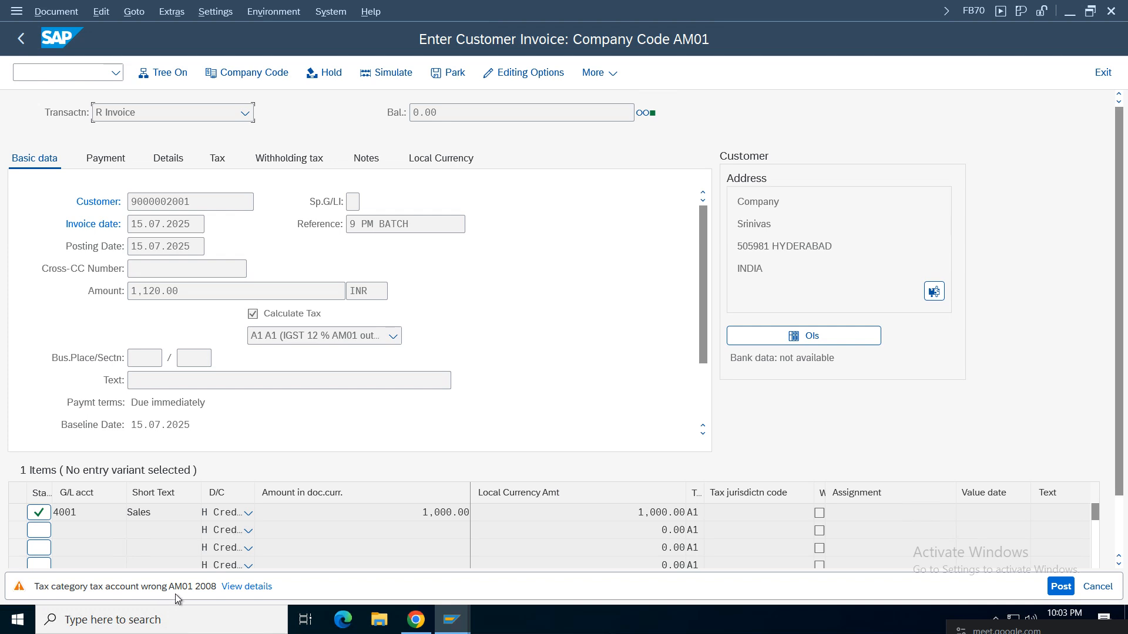
Open the tax category warning's details, read the diagnosis about the tax account's category, and close the help.
click(242, 587)
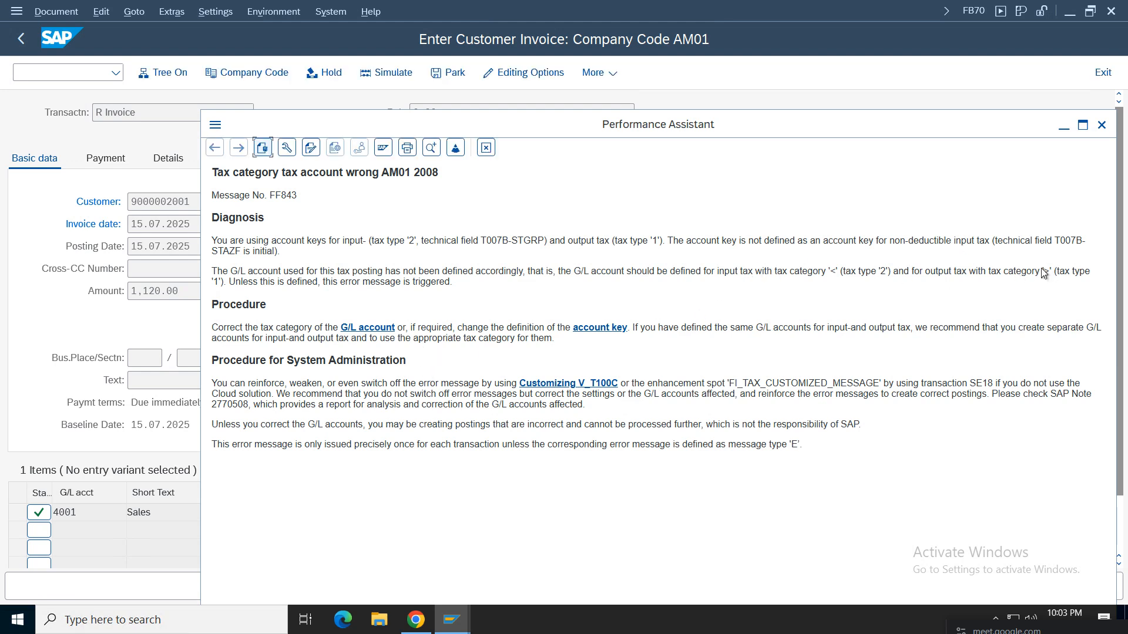
drag(1044, 273, 1093, 272)
drag(262, 271, 257, 282)
click(486, 147)
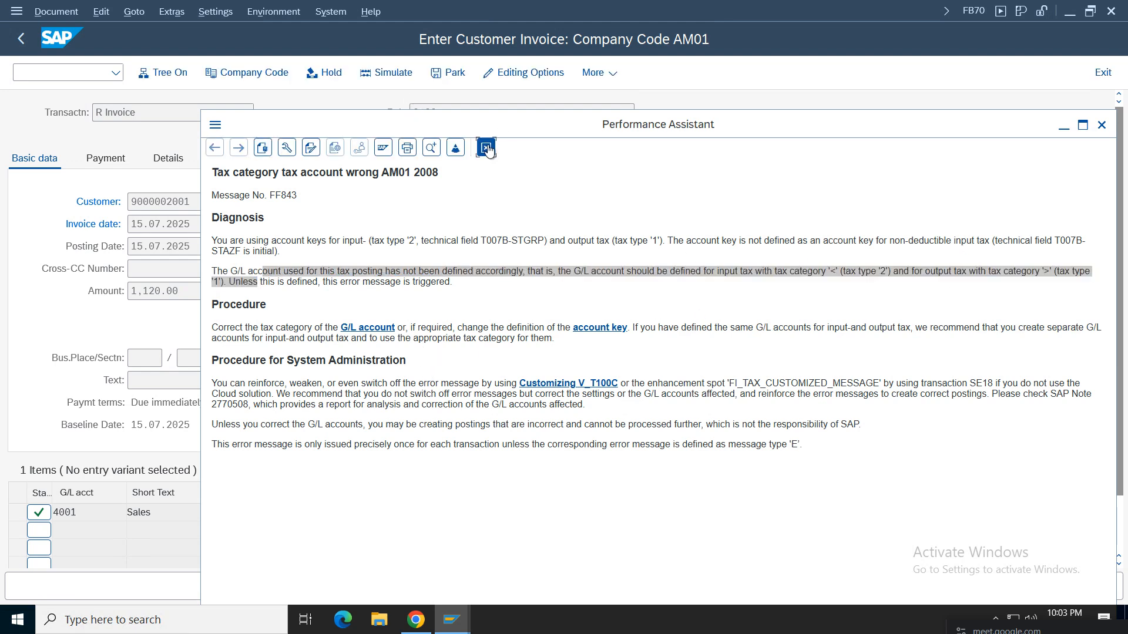
Switch to the G/L account session and open liability account 2008 (IGST Output Tax) in change mode.
click(466, 629)
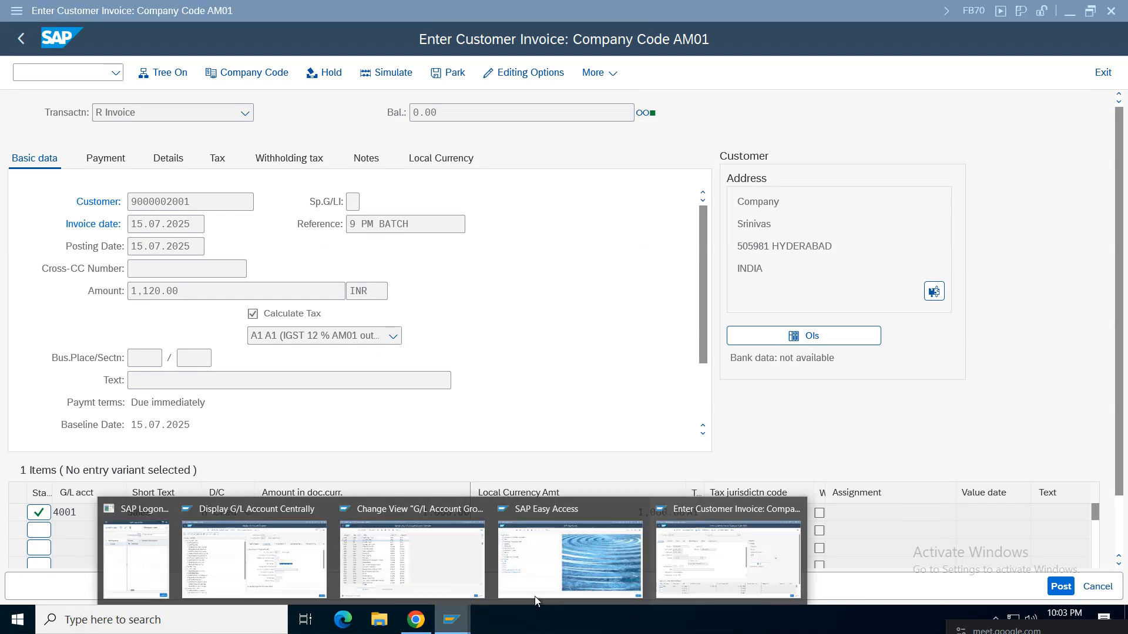
click(239, 574)
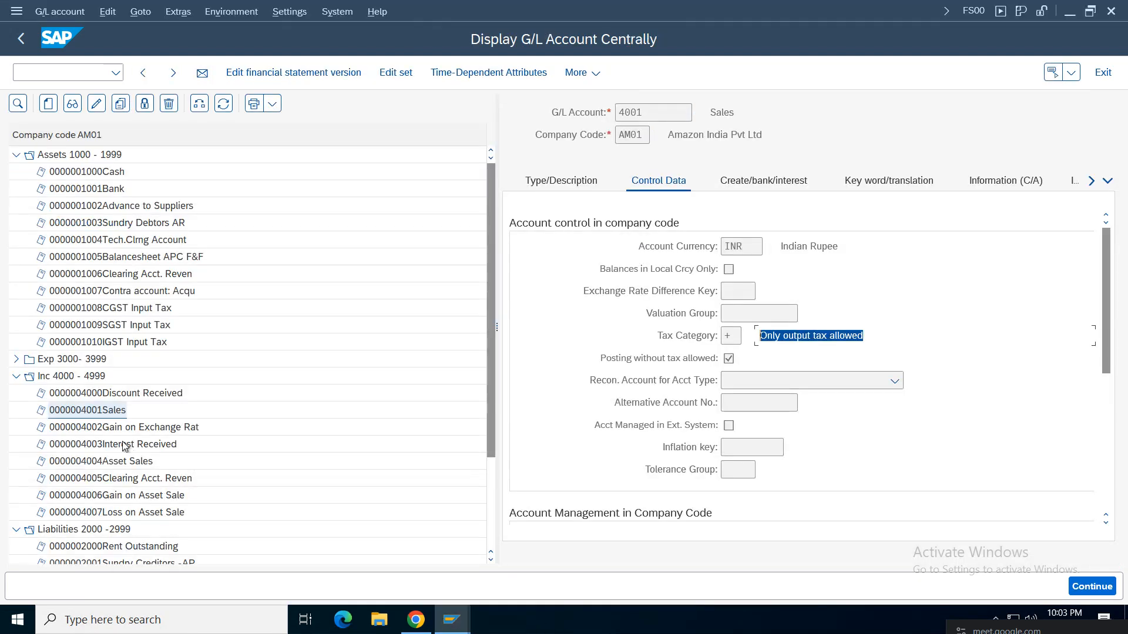
click(16, 376)
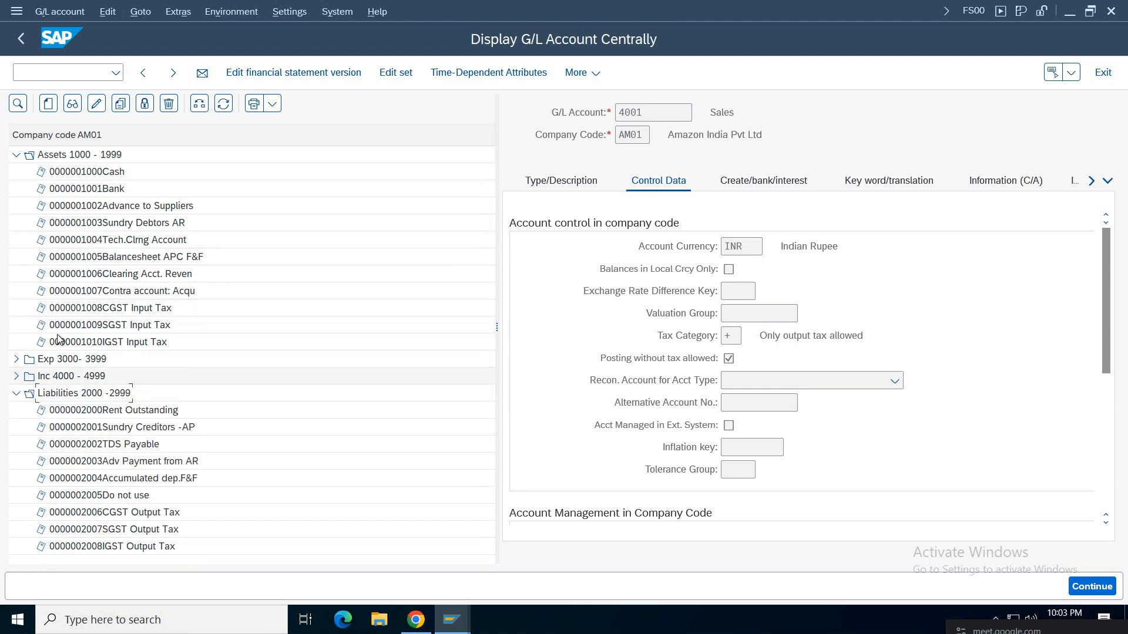
double_click(94, 547)
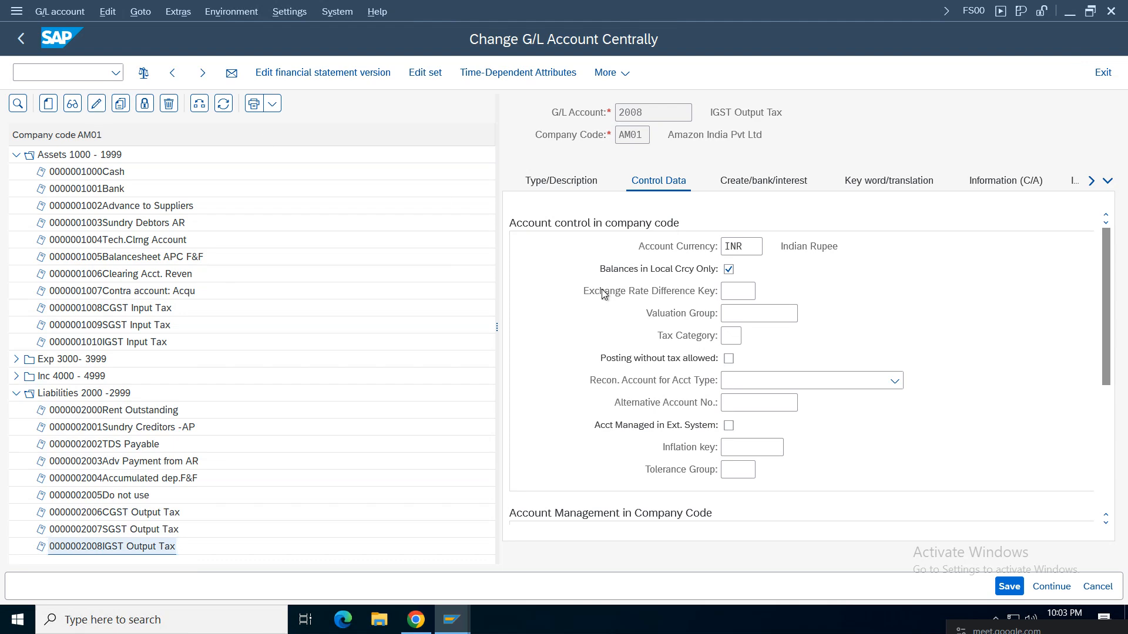
Set the IGST Output Tax account's tax category to > (Output Tax Account) and save the account.
click(739, 335)
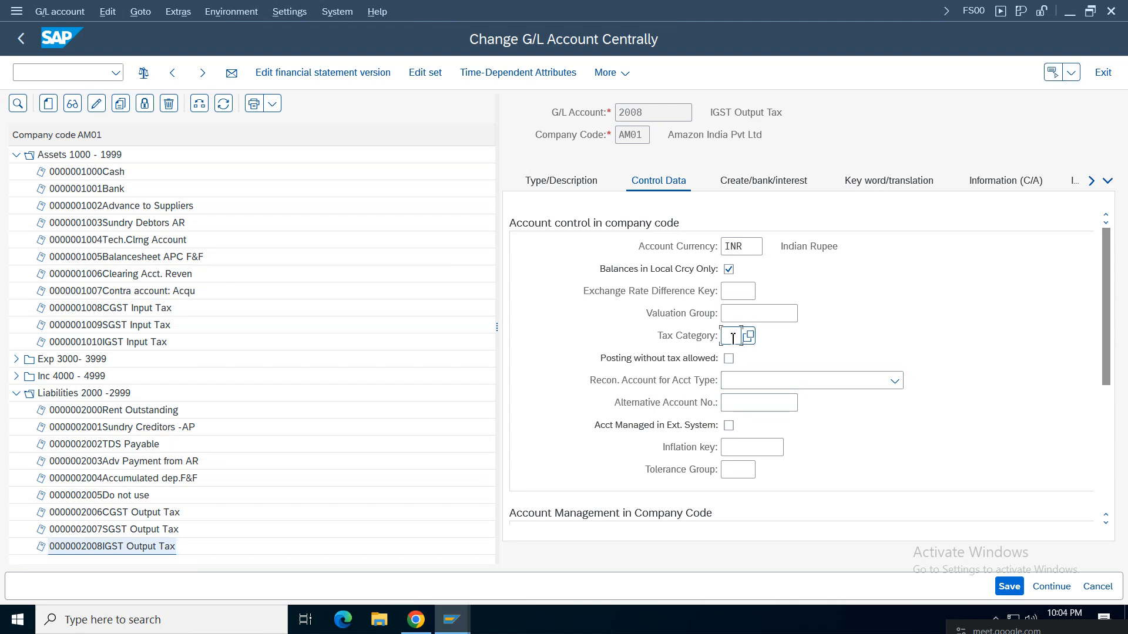
click(745, 335)
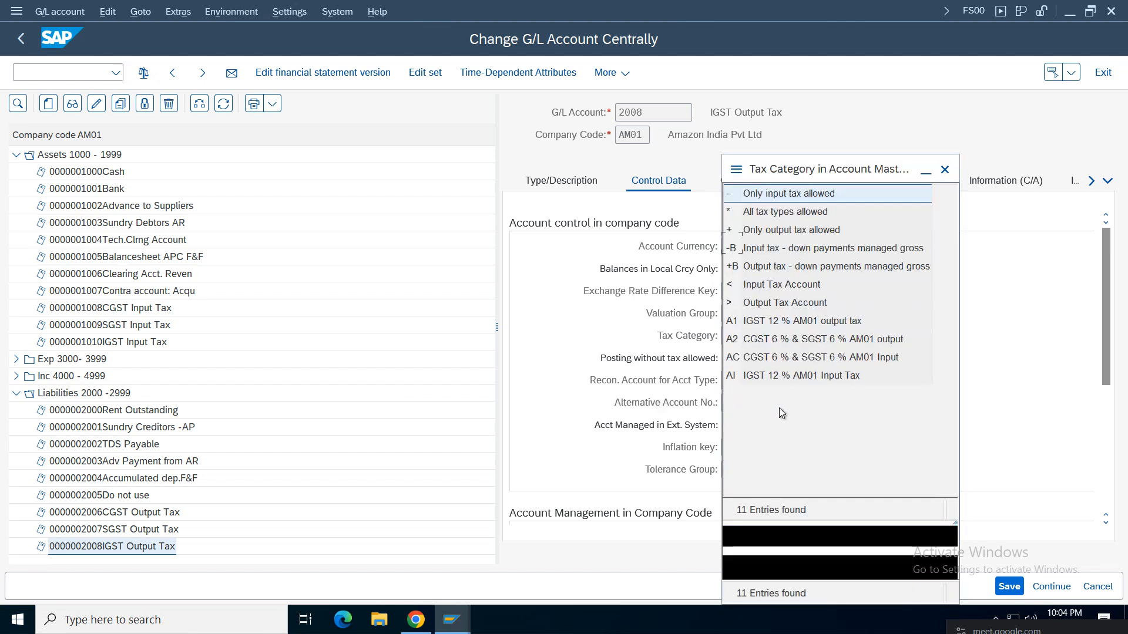
click(797, 288)
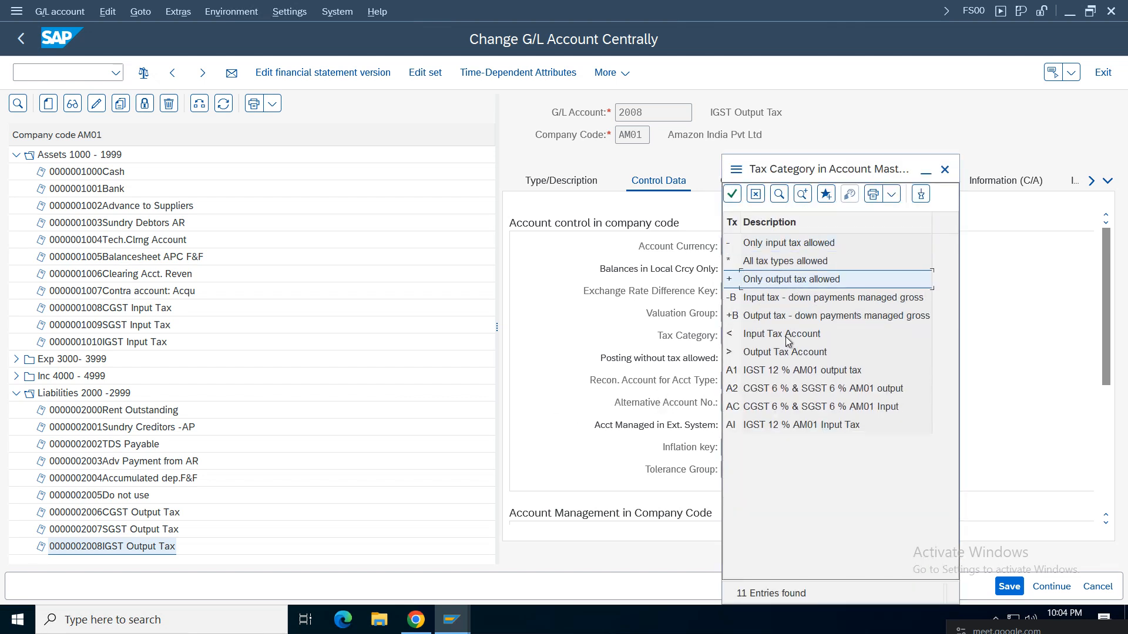
click(786, 339)
double_click(774, 354)
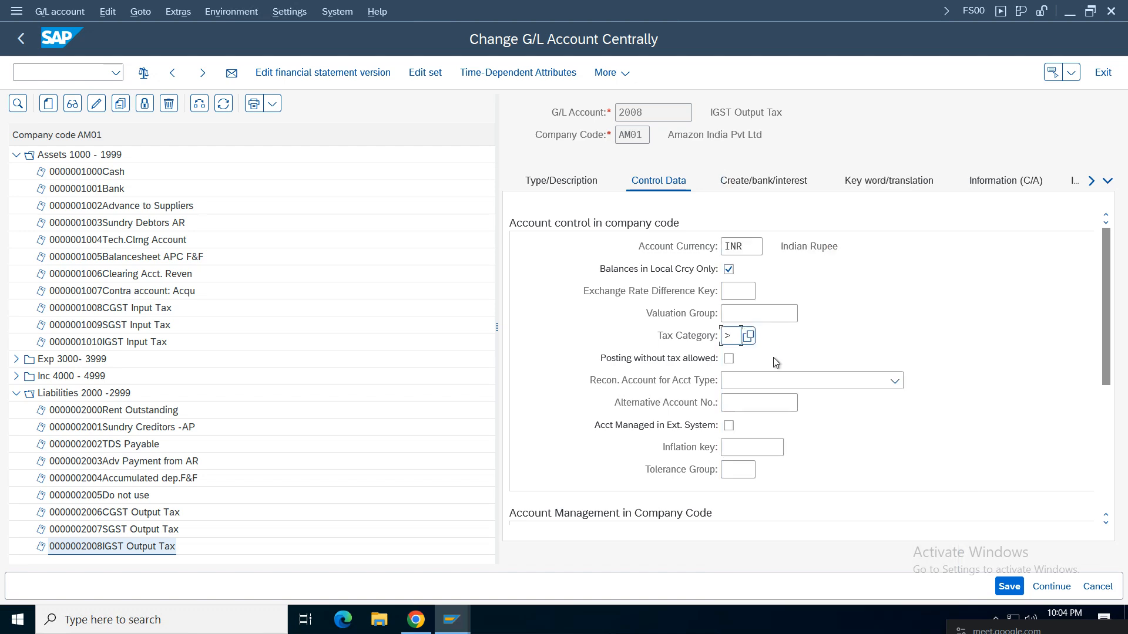
key(ctrl+s)
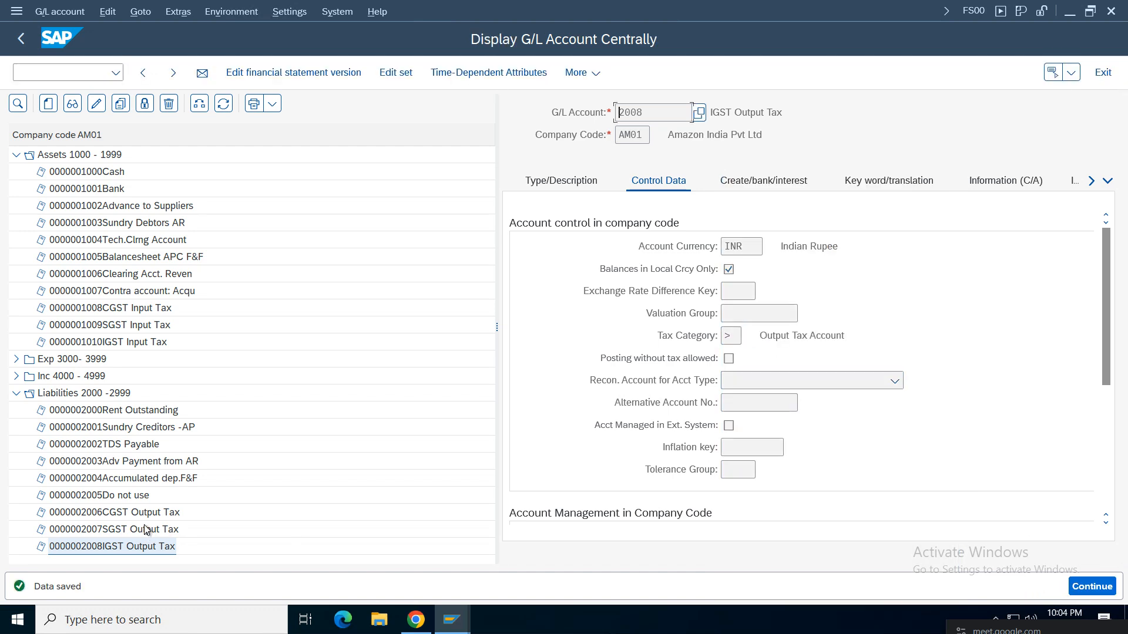
Set the tax category of the SGST Output Tax account (2007) to > (Output Tax Account) and save the account.
double_click(170, 530)
click(732, 336)
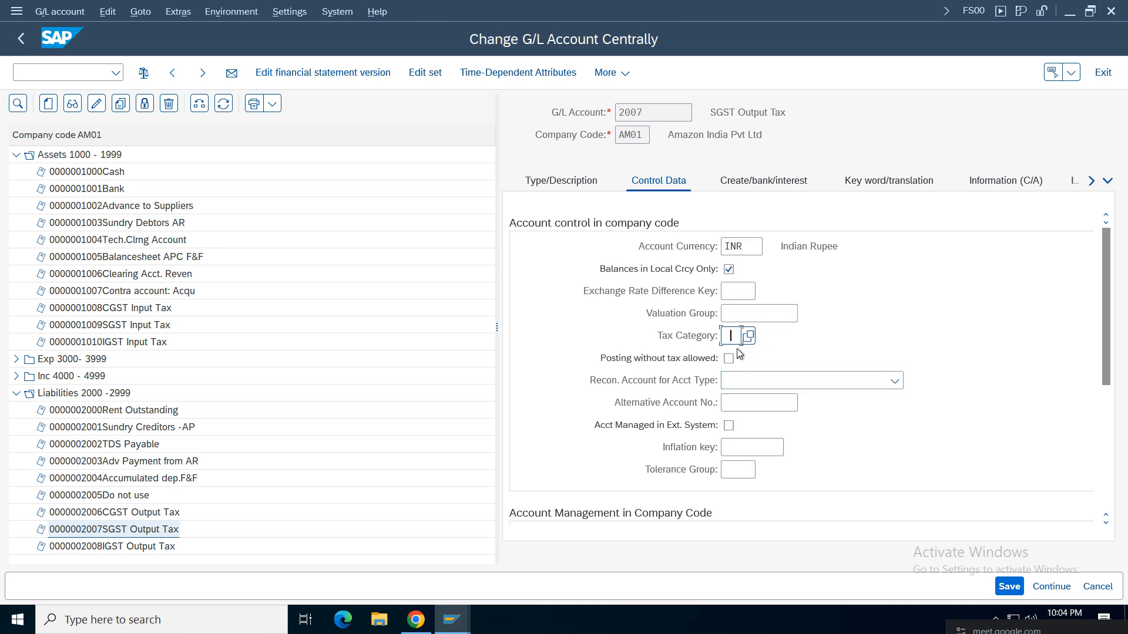
click(731, 359)
key(F4)
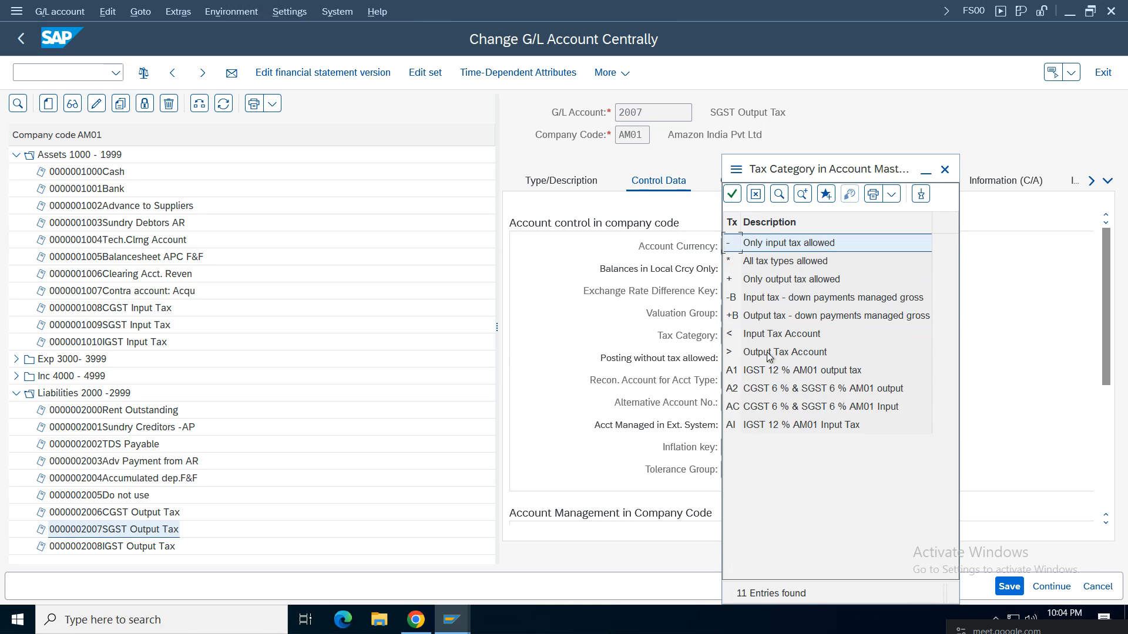
click(770, 352)
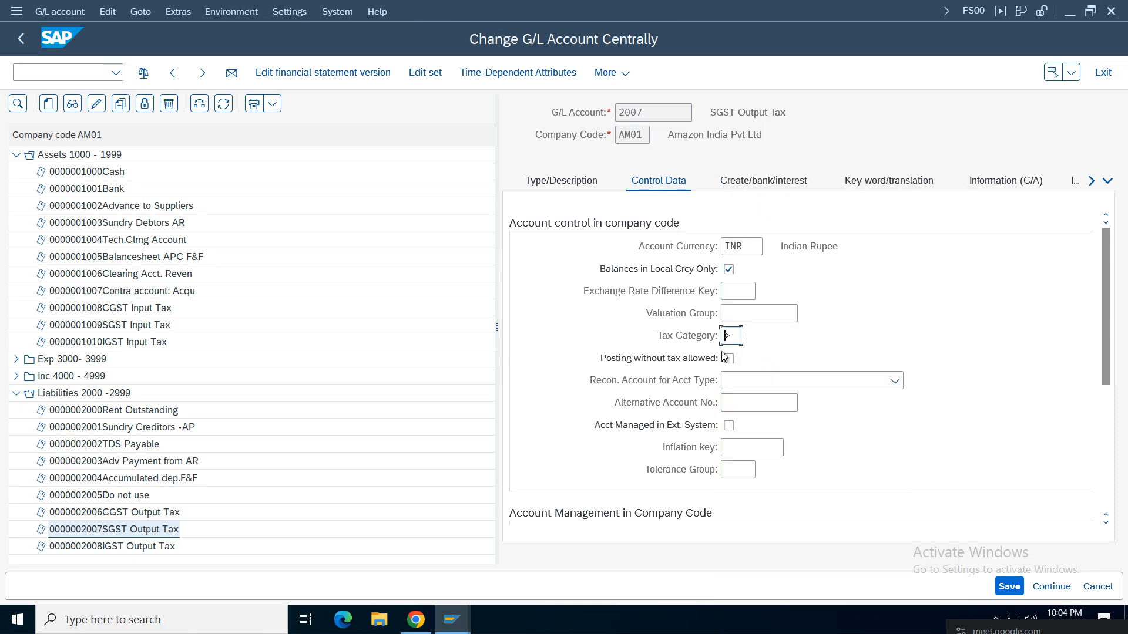
click(1009, 587)
Set the tax category of the CGST Output Tax account (2006) to > (Output Tax Account) and save the account.
click(127, 516)
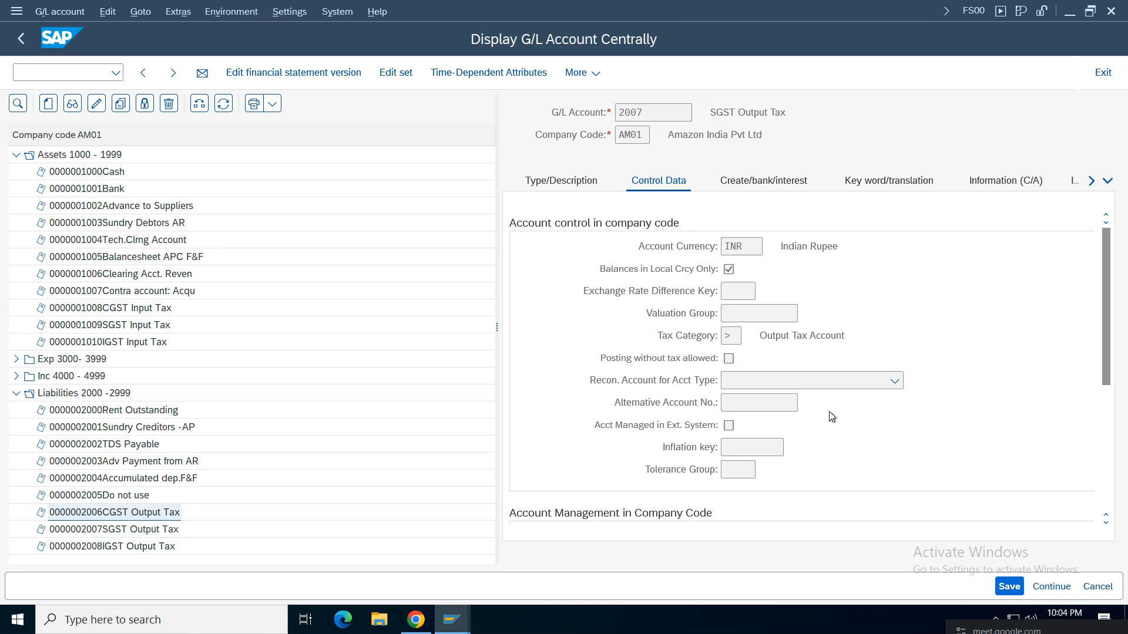
click(730, 335)
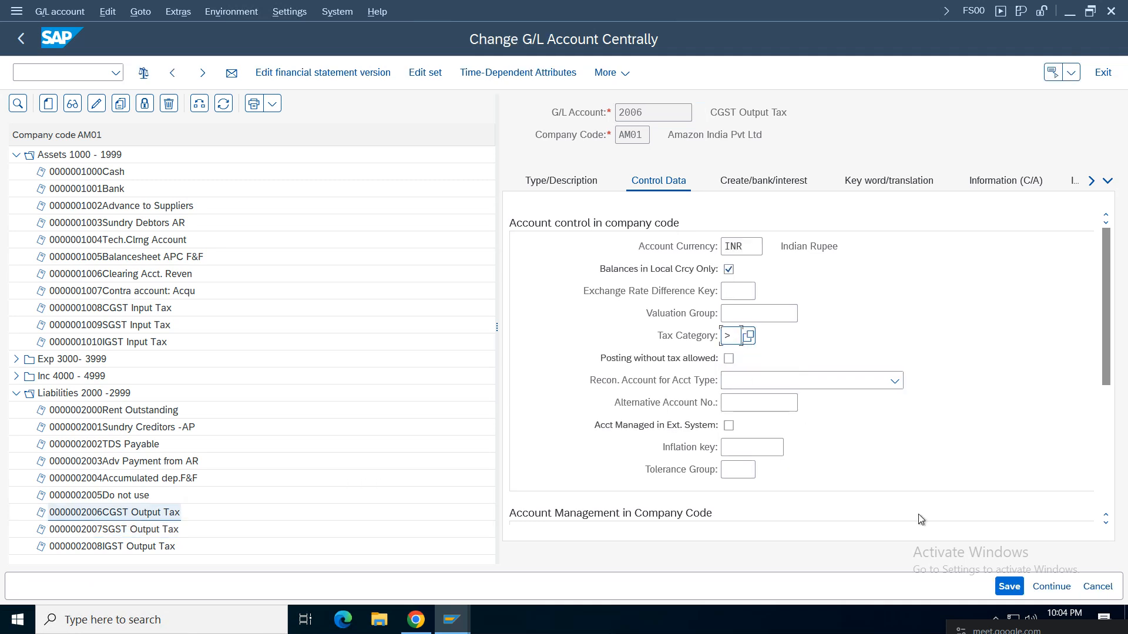
click(1004, 585)
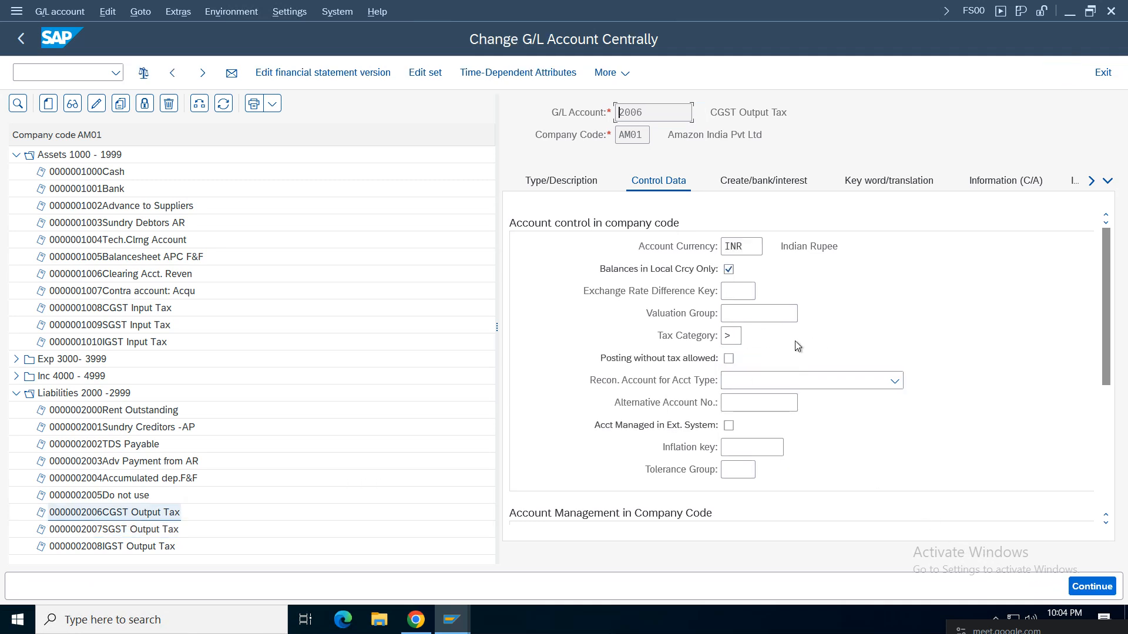
drag(848, 332, 759, 336)
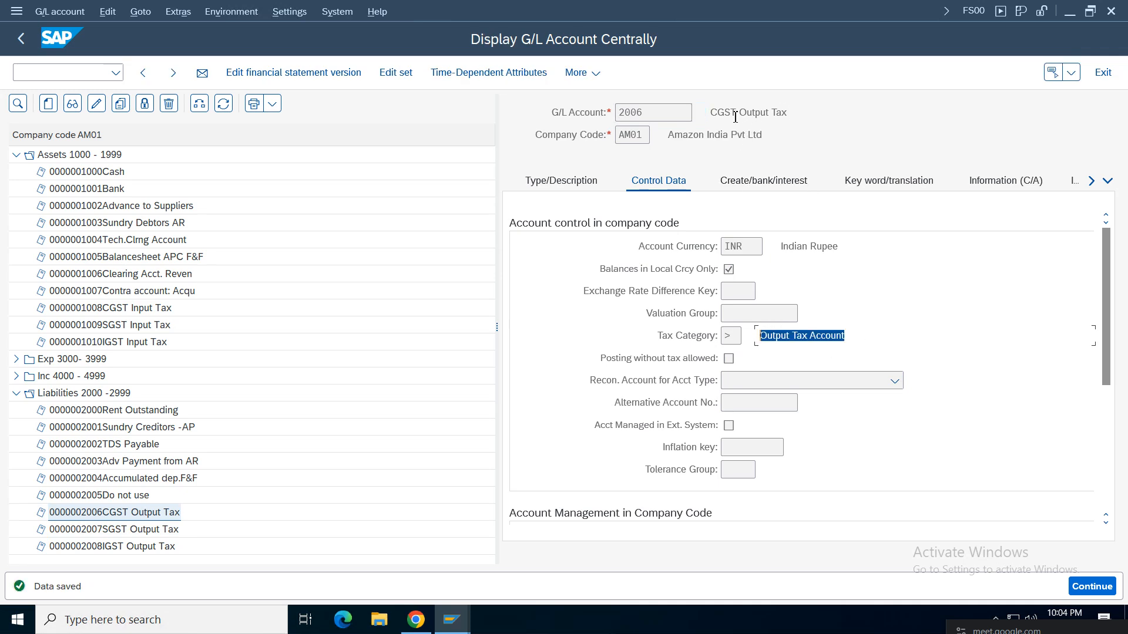
double_click(734, 117)
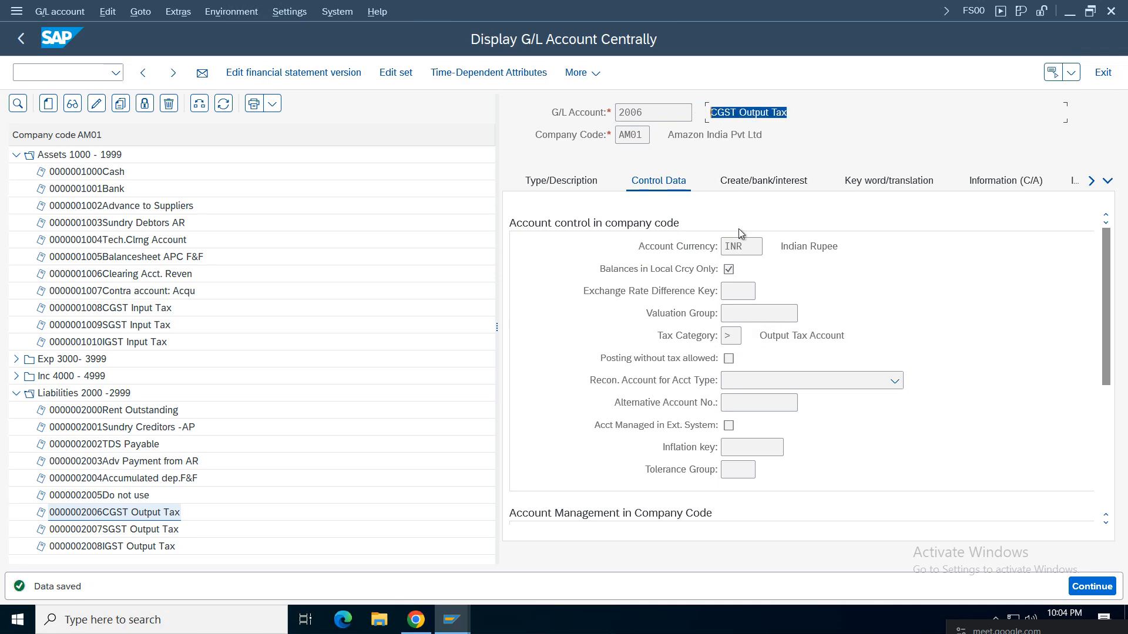
Switch to the customer invoice session, check the simulated line items, and post the invoice.
click(453, 621)
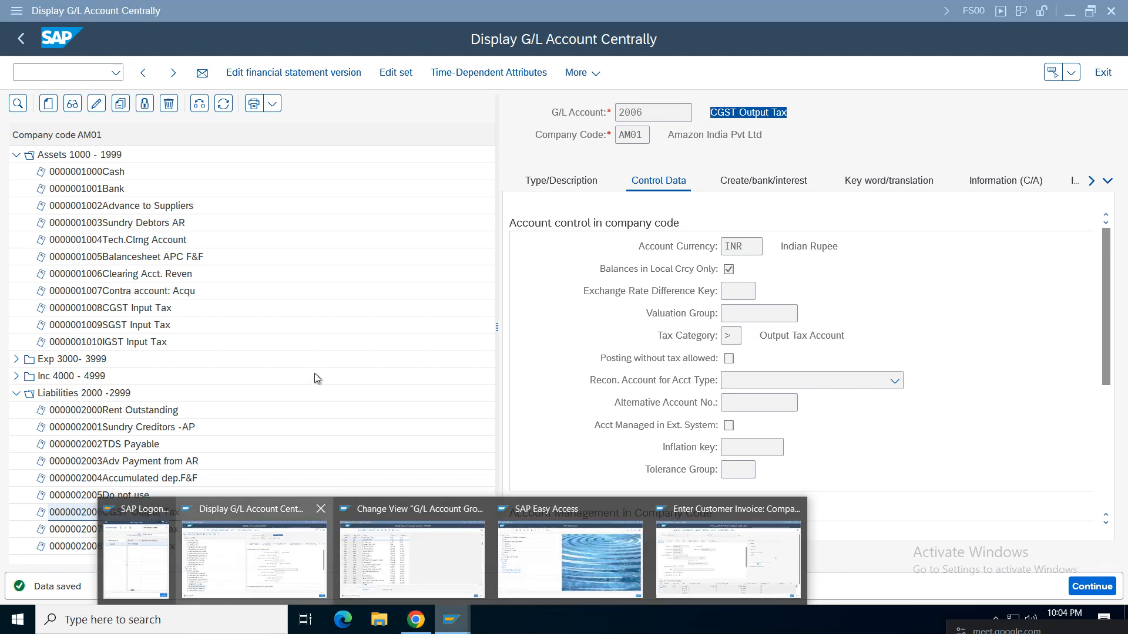
click(693, 547)
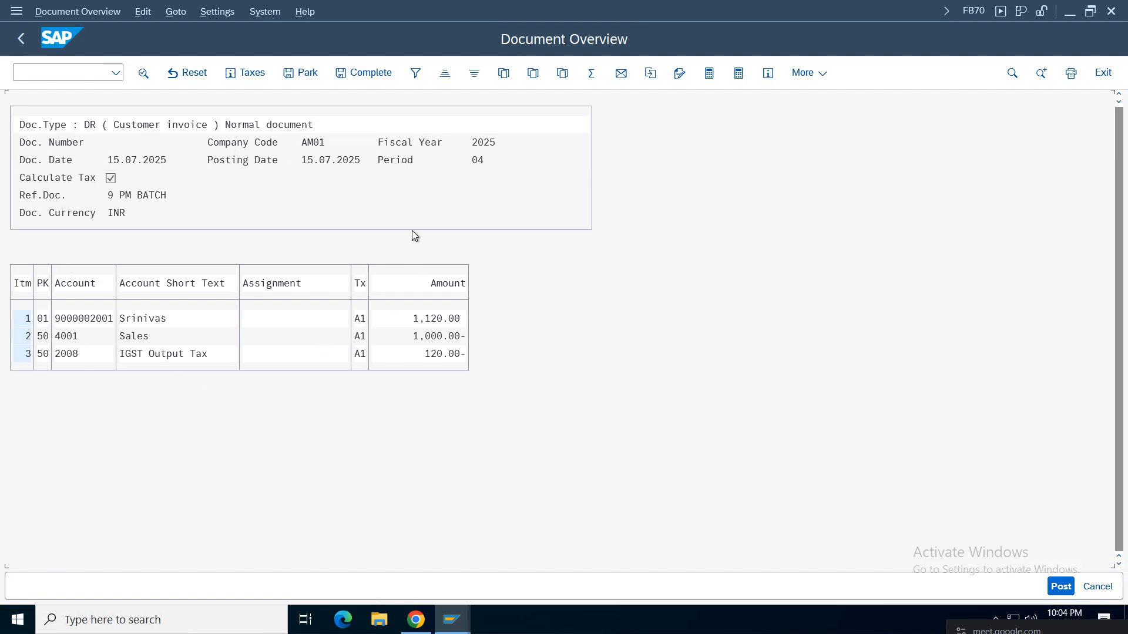
click(414, 321)
click(1066, 587)
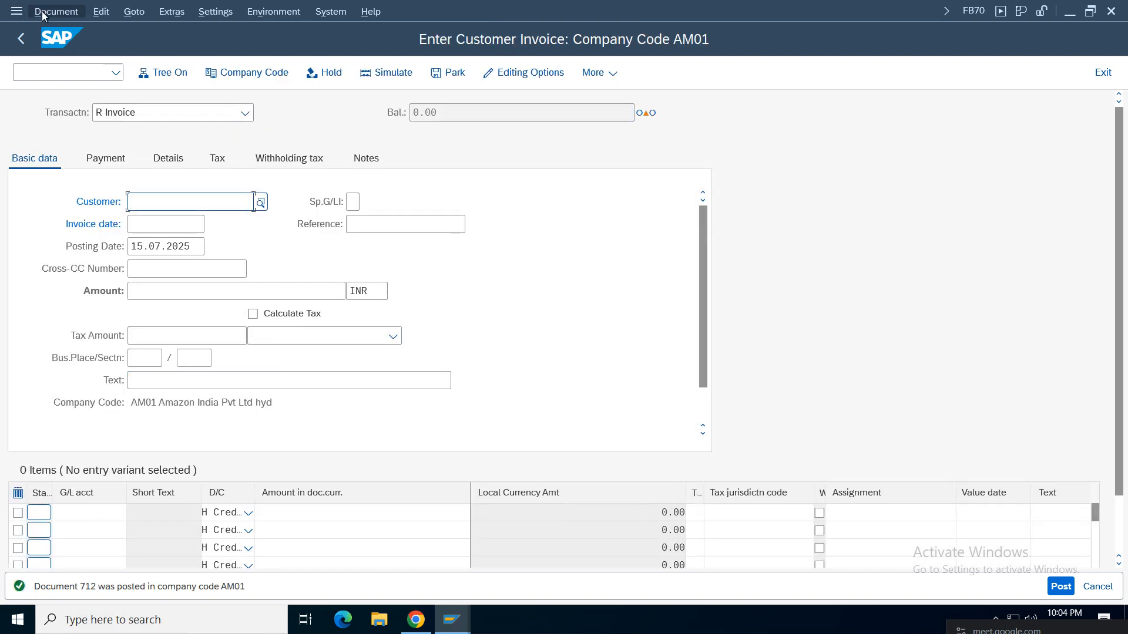
Display the posted customer invoice and examine its tax data, including the IGST rate, base amount and output tax line.
click(43, 15)
click(59, 53)
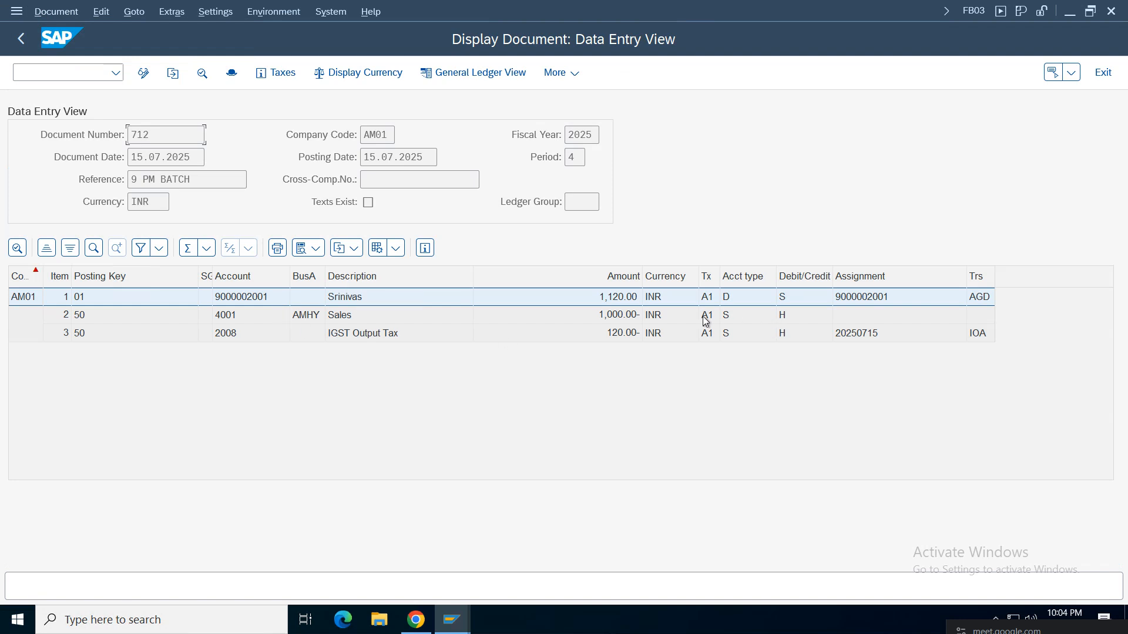
click(709, 316)
click(279, 75)
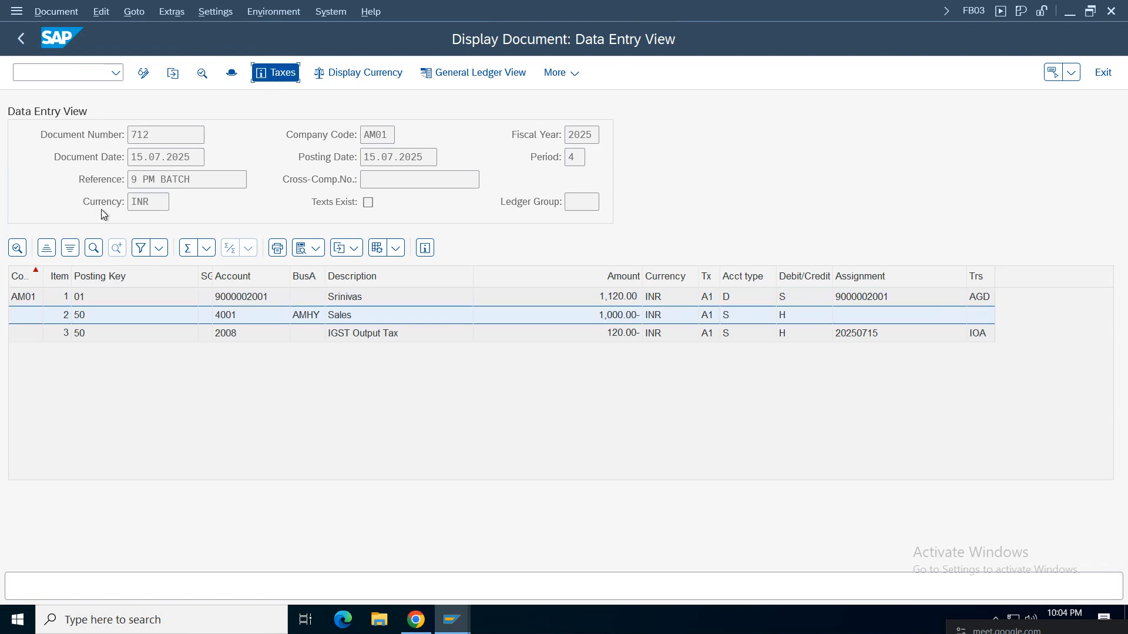
drag(332, 303, 102, 302)
click(487, 297)
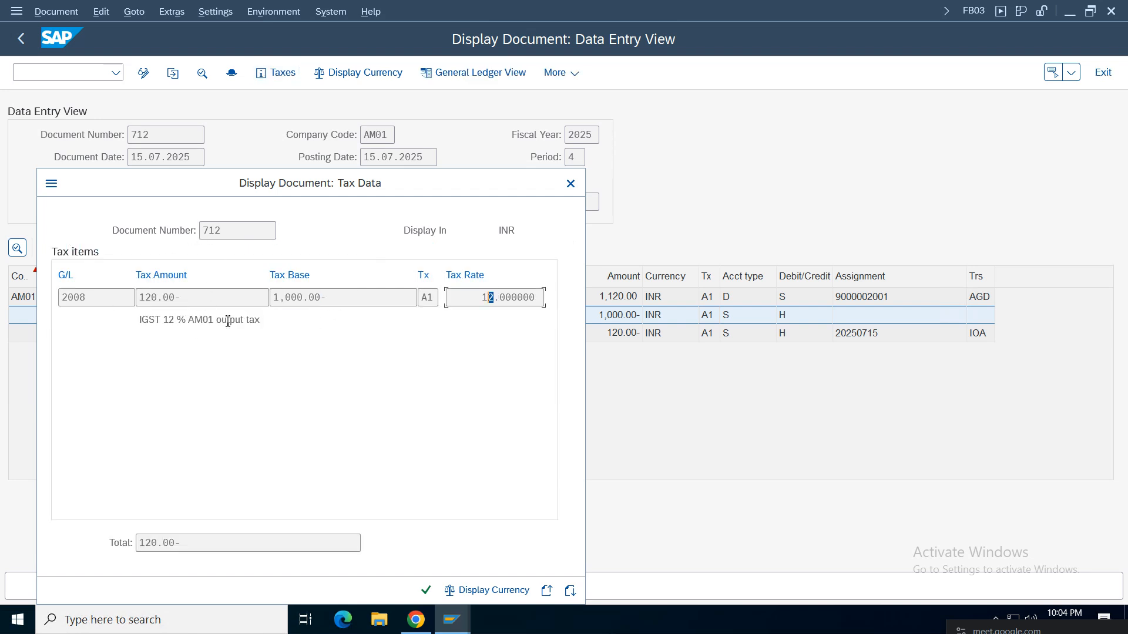
drag(424, 185, 840, 134)
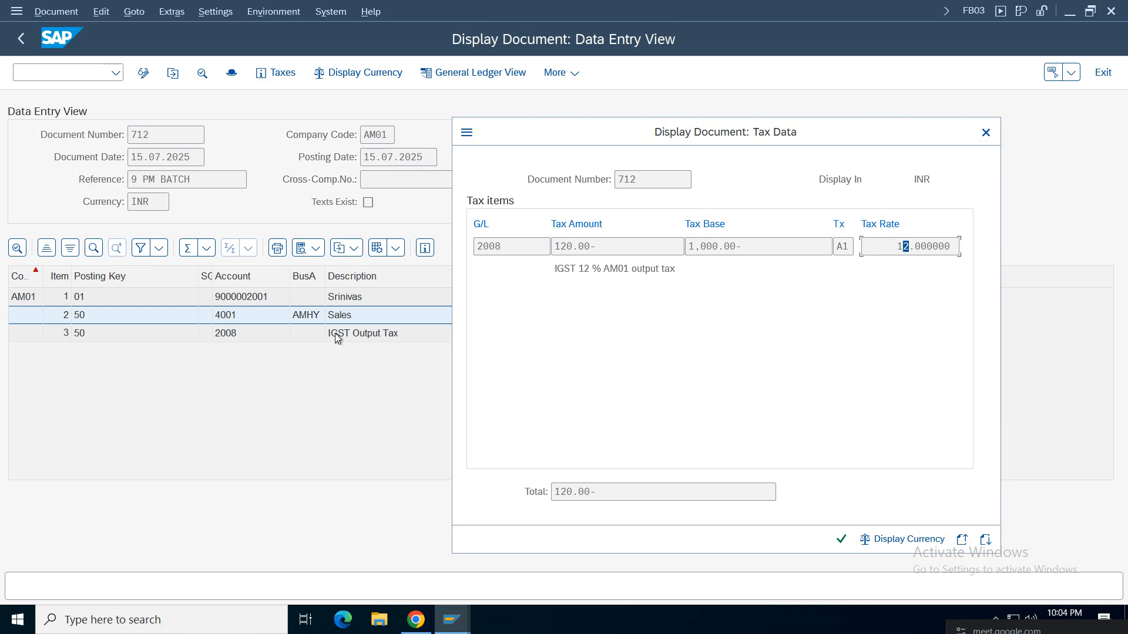
click(986, 132)
click(345, 334)
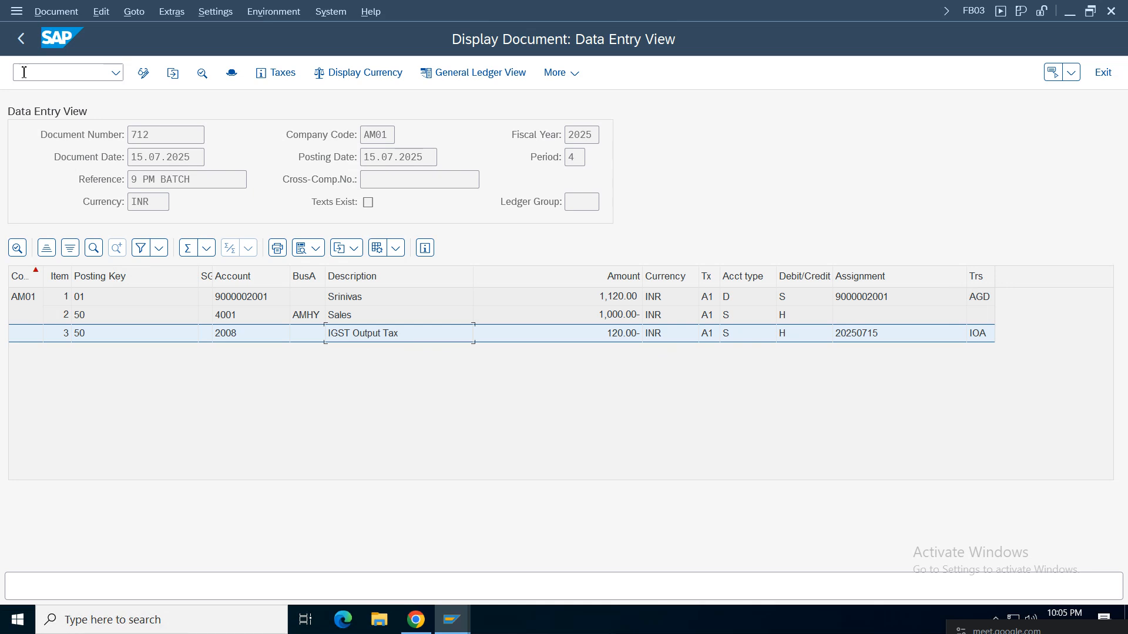
Return to customer invoice entry and fill in the previously used customer, reference GST Output and invoice date 15.07.2025.
click(19, 43)
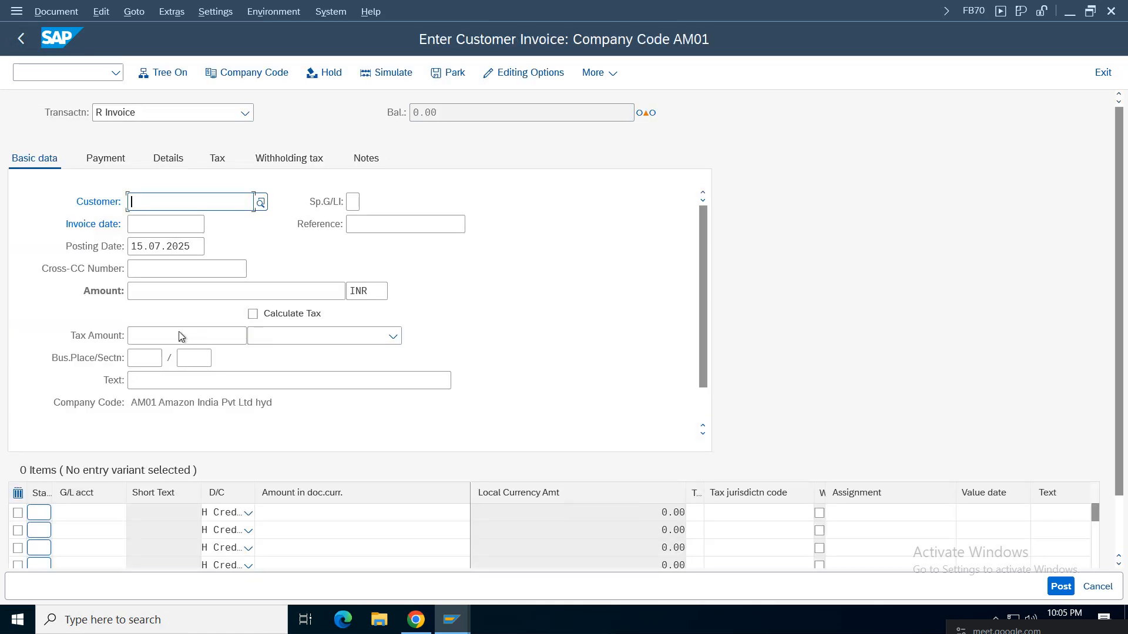
click(140, 205)
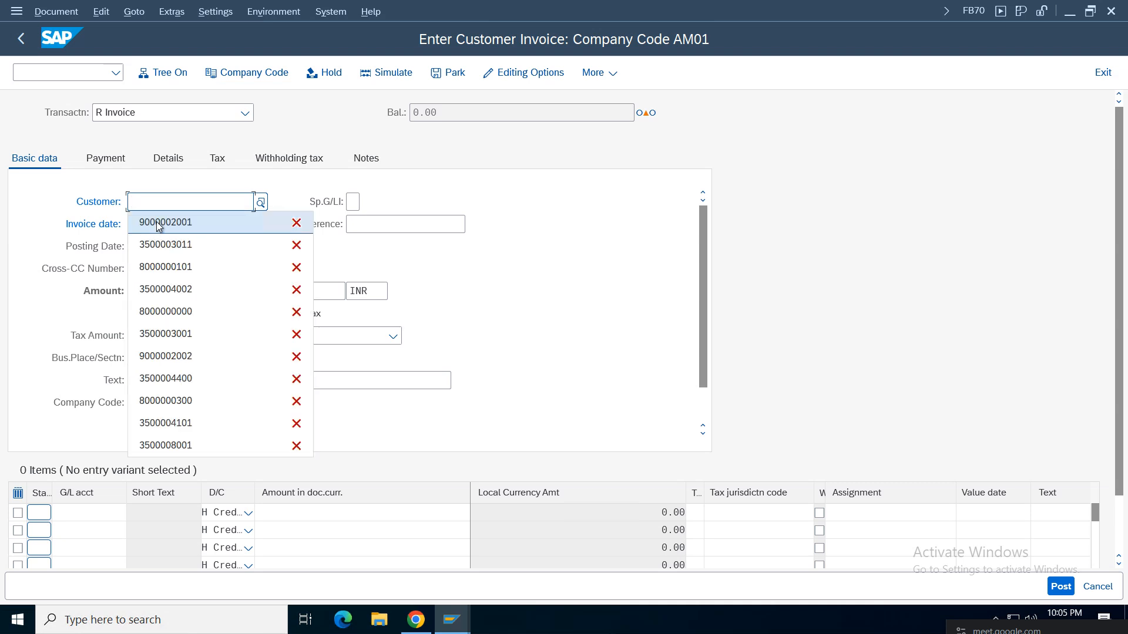
click(159, 226)
click(417, 224)
click(387, 245)
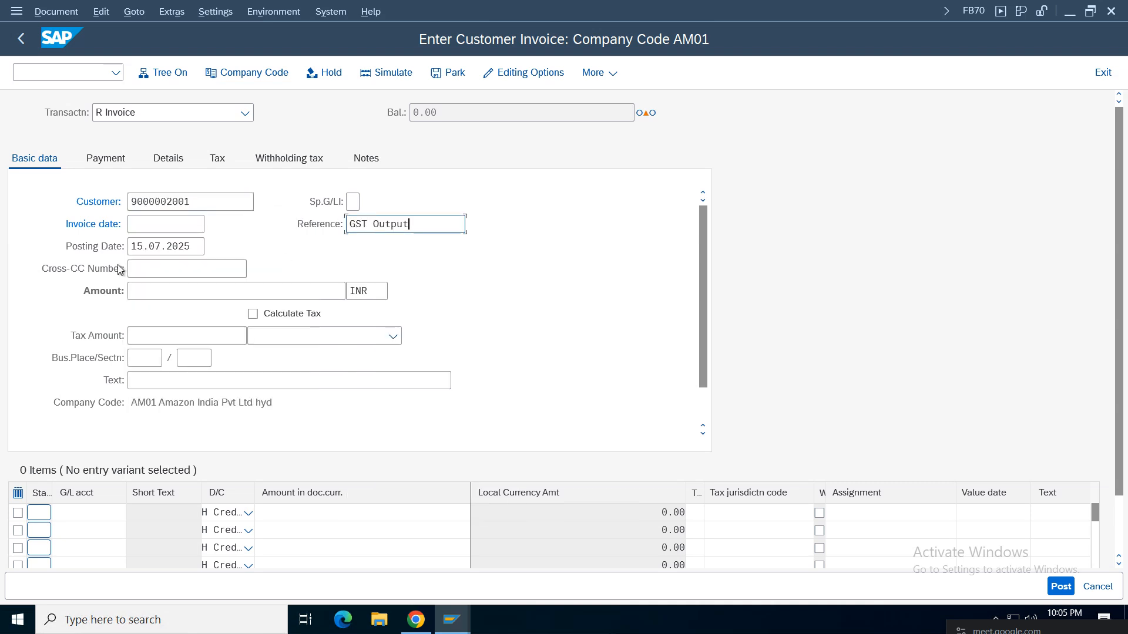
click(147, 229)
click(147, 244)
click(151, 292)
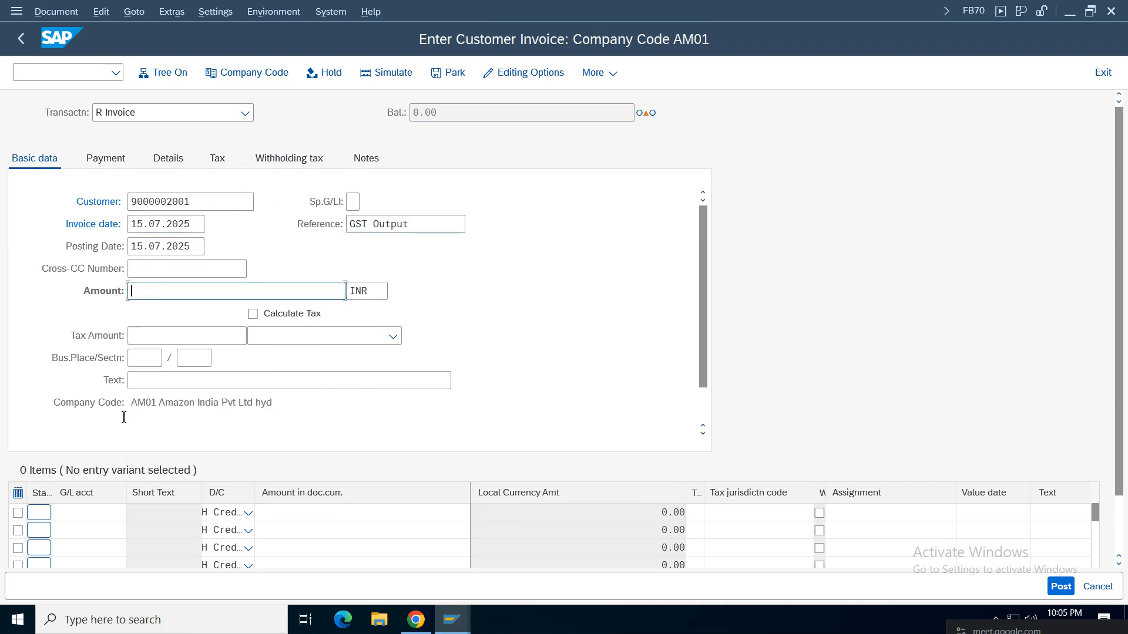
Enter a credit line item for G/L account 4001 with amount 1000 and tax code A2.
click(84, 519)
click(73, 201)
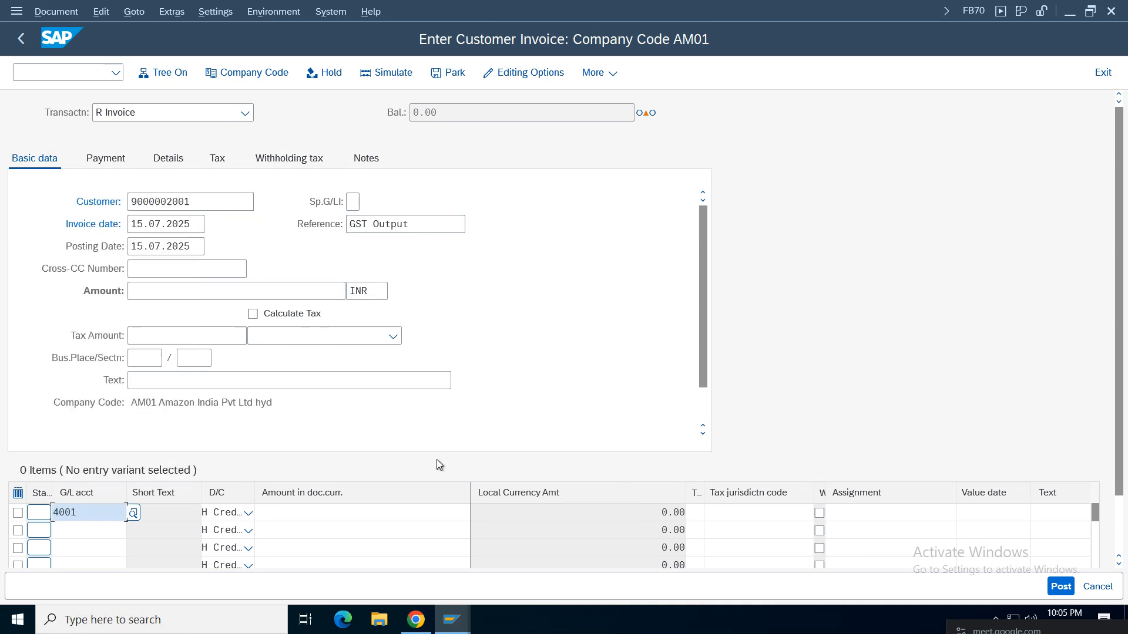
click(409, 513)
click(370, 202)
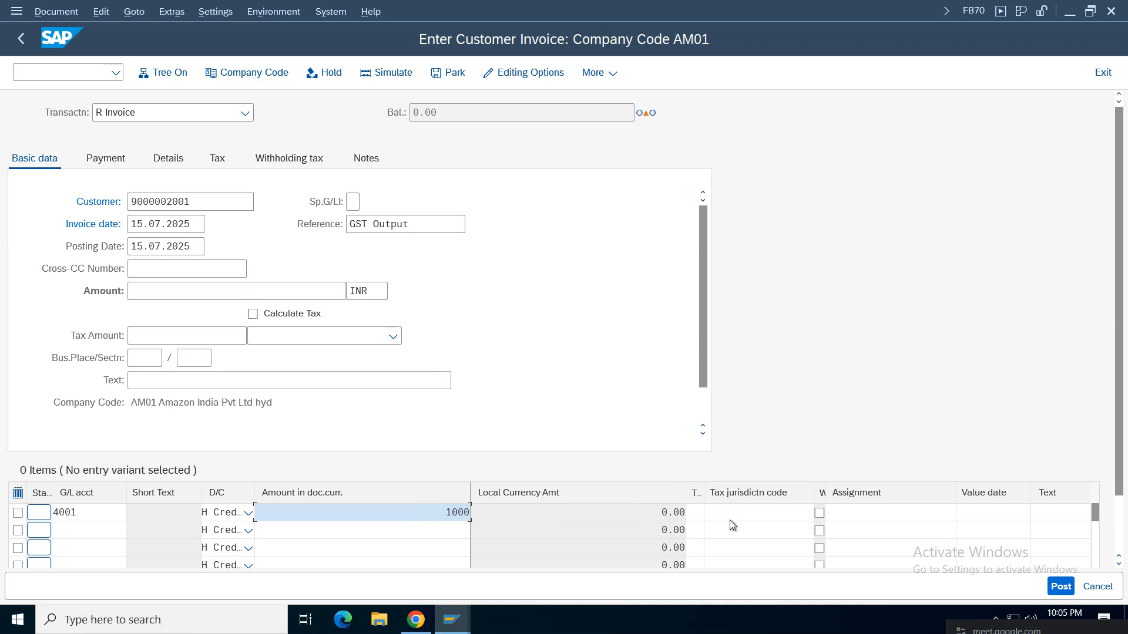
click(697, 512)
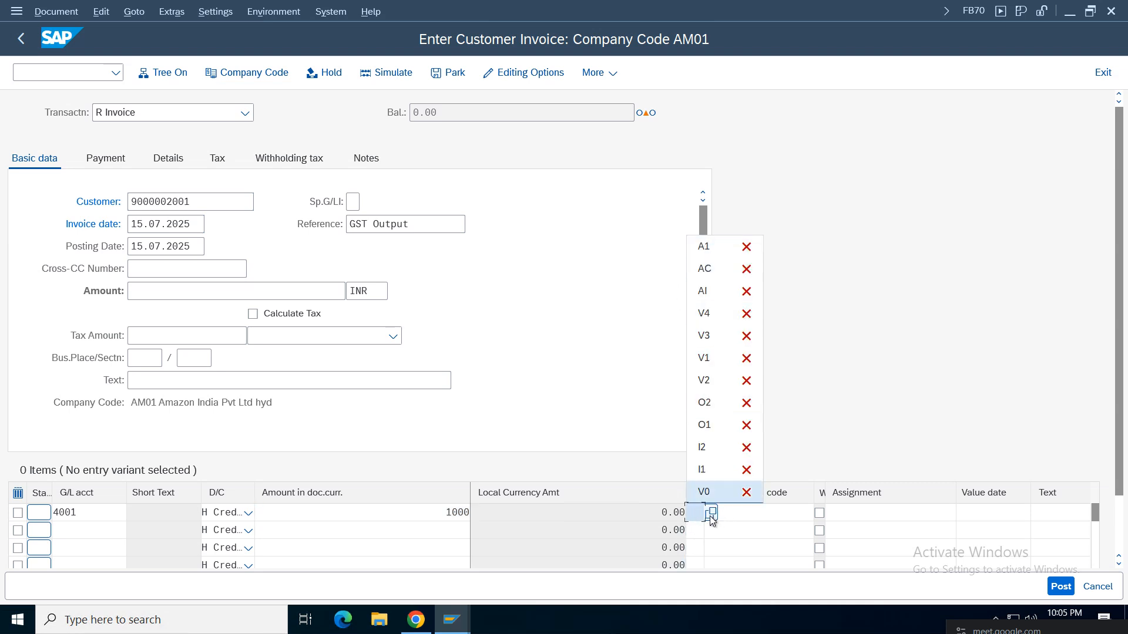
click(393, 336)
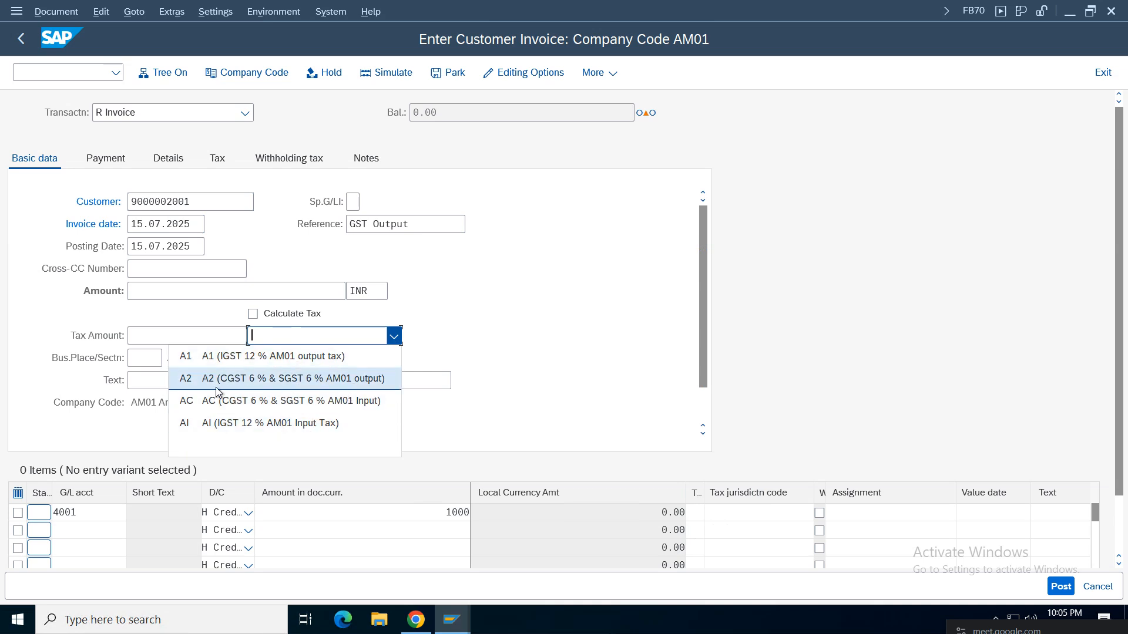
click(628, 363)
click(696, 512)
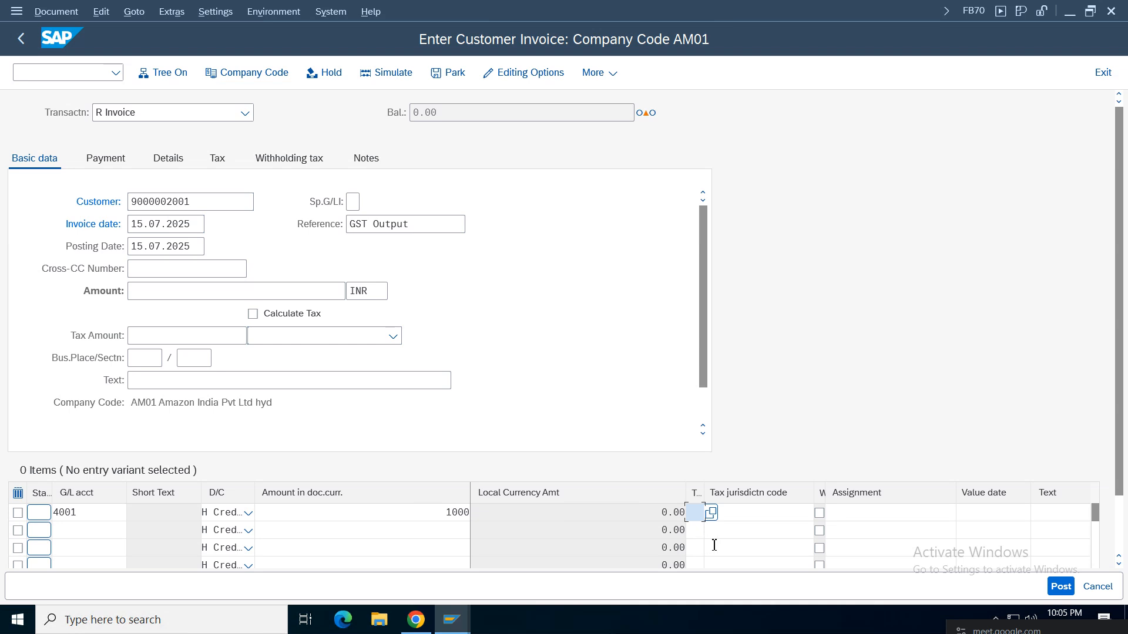
text(a2)
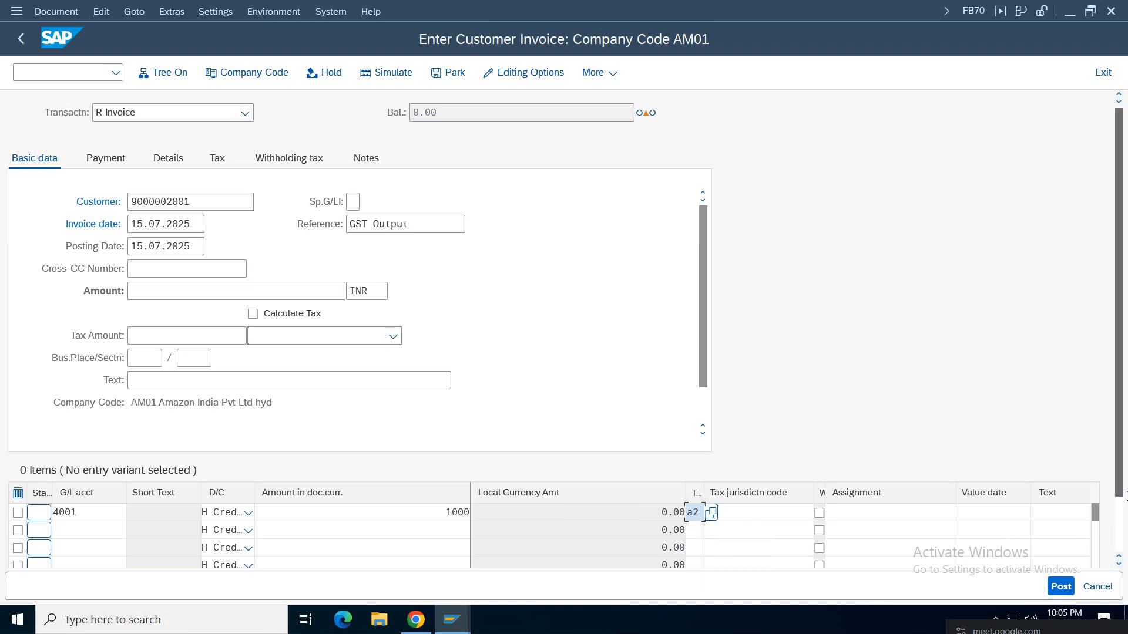
Assign cost center 100100 to the 4001 line item.
scroll(1080, 555, down, 3)
click(1087, 527)
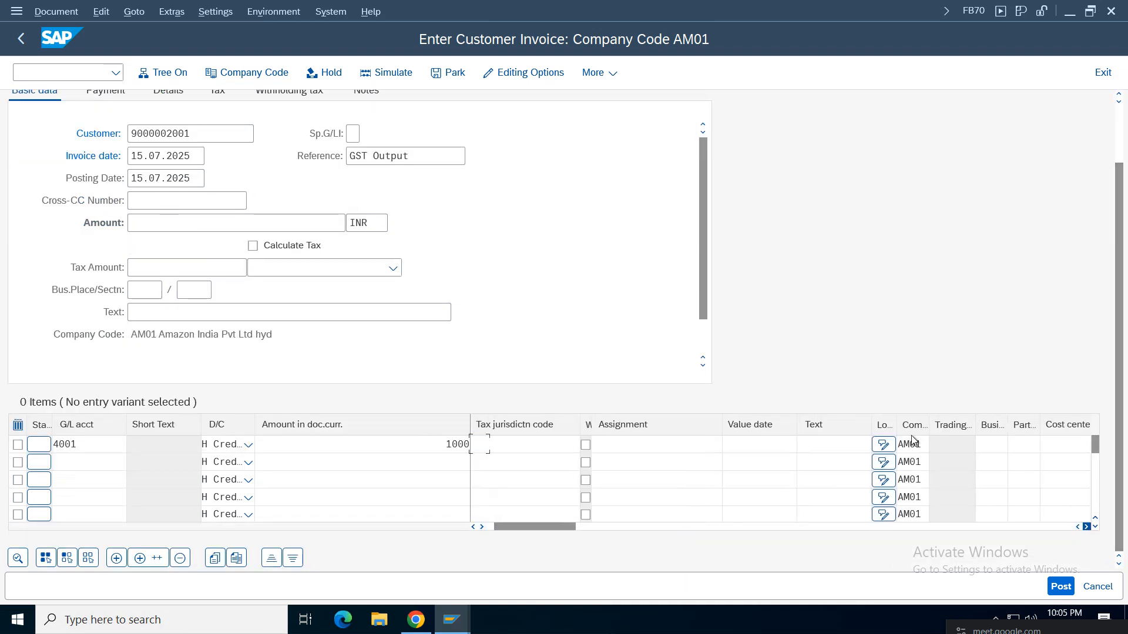
click(1087, 528)
click(949, 445)
click(942, 465)
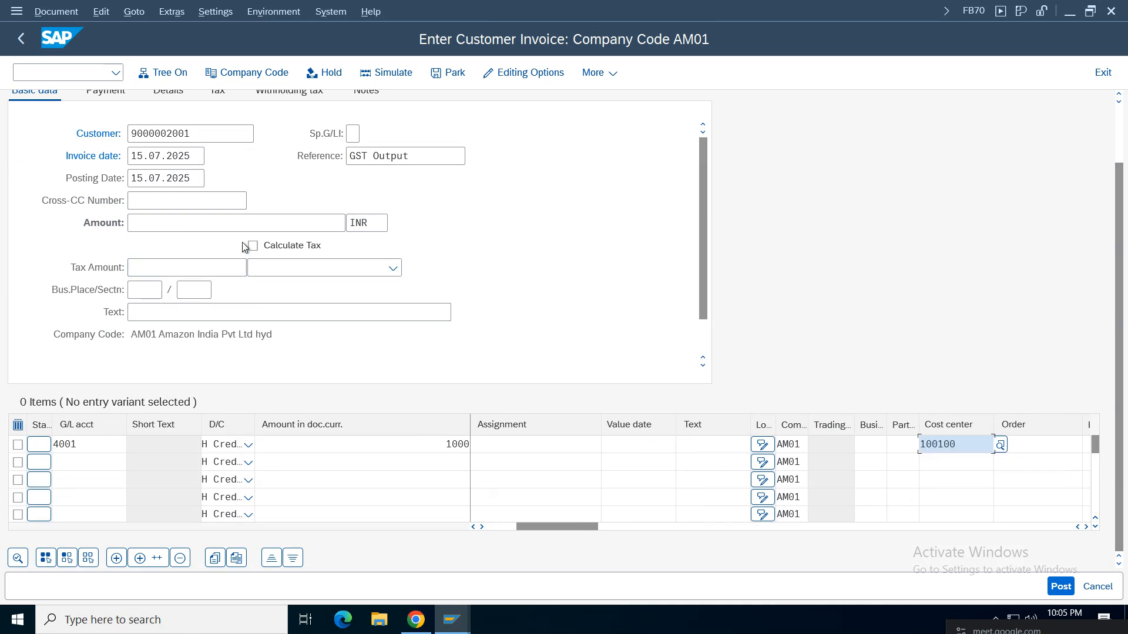
Validate the invoice entries, enable tax calculation with tax code A2 (CGST 6 % & SGST 6 % AM01 output), and check the balance.
click(337, 268)
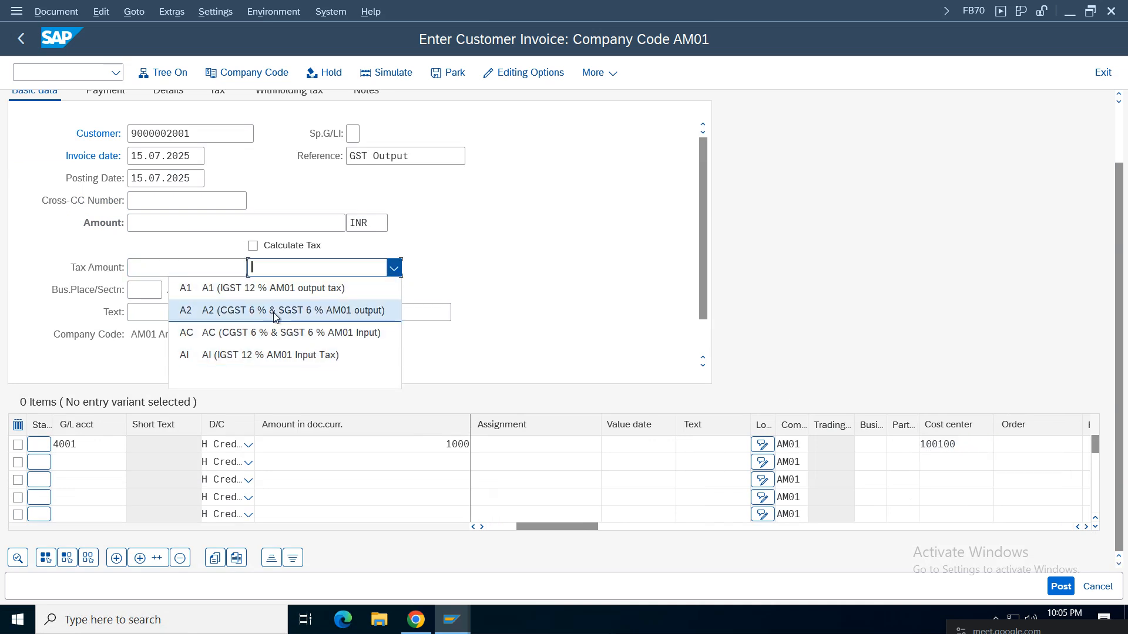
click(235, 310)
key(Return)
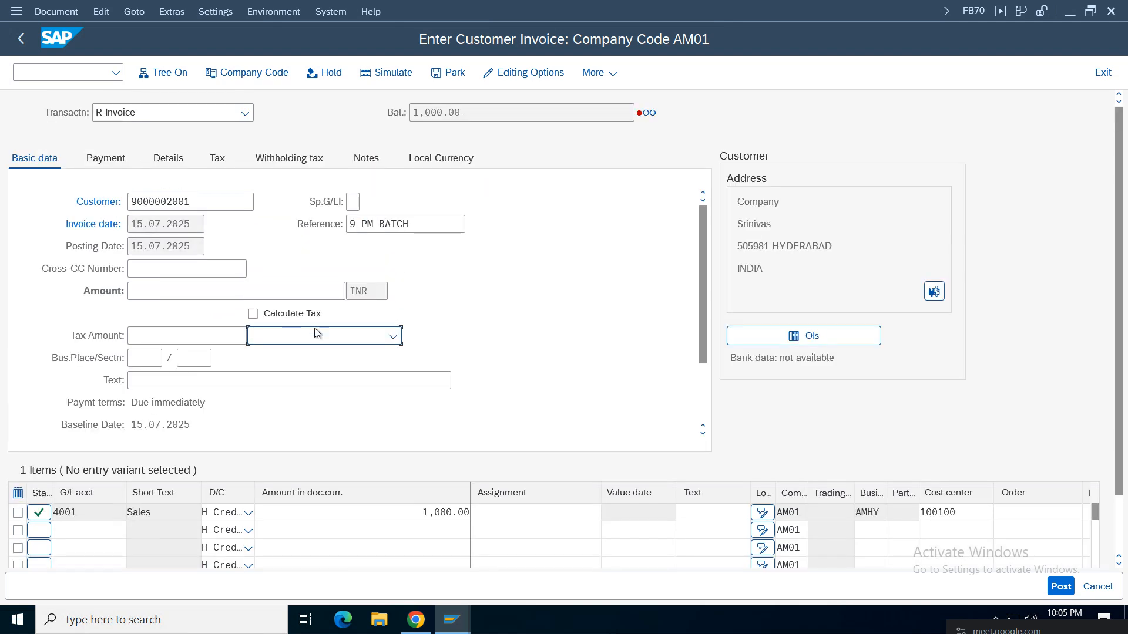
click(302, 314)
click(309, 337)
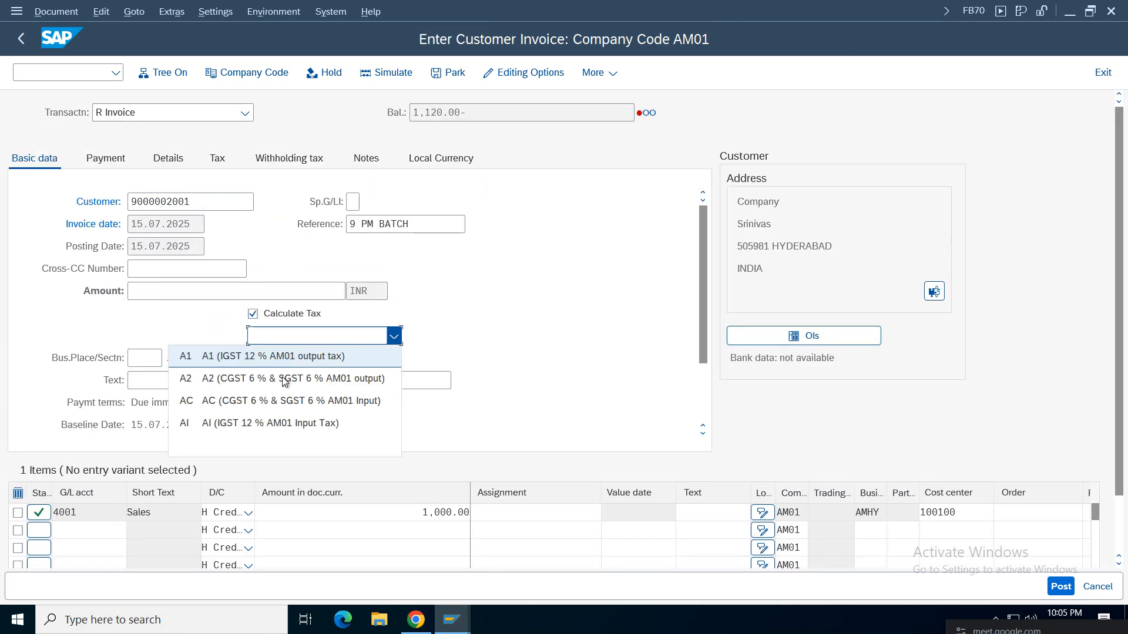
click(245, 379)
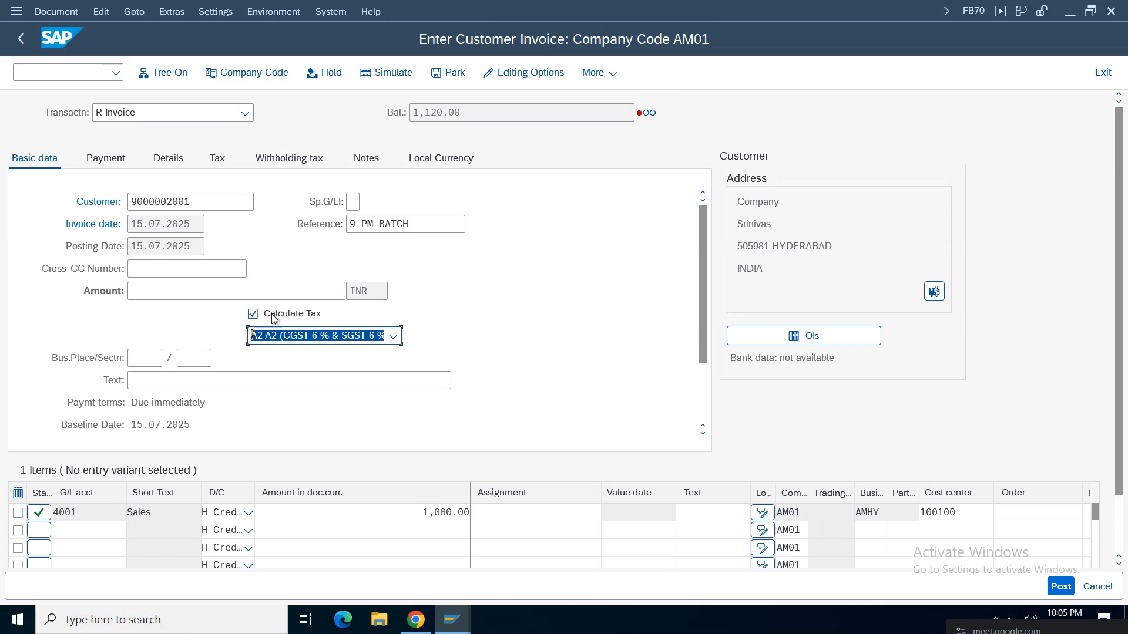
click(477, 116)
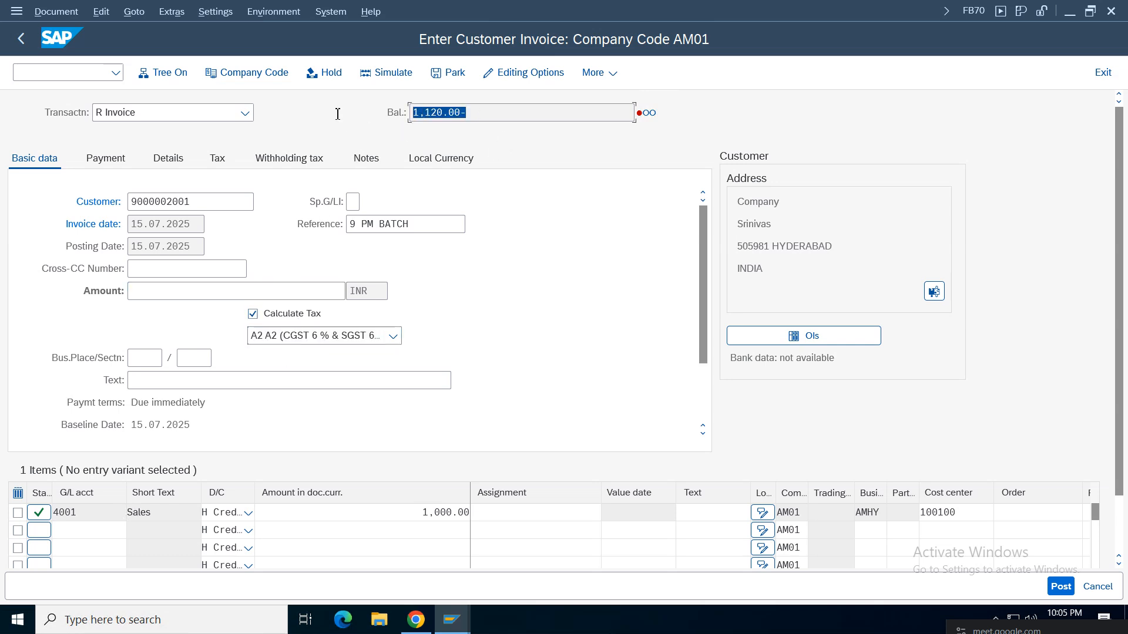
Turn off Calculate Taxes on Net Amount in the accounting editing options and save the change to the user master.
click(523, 72)
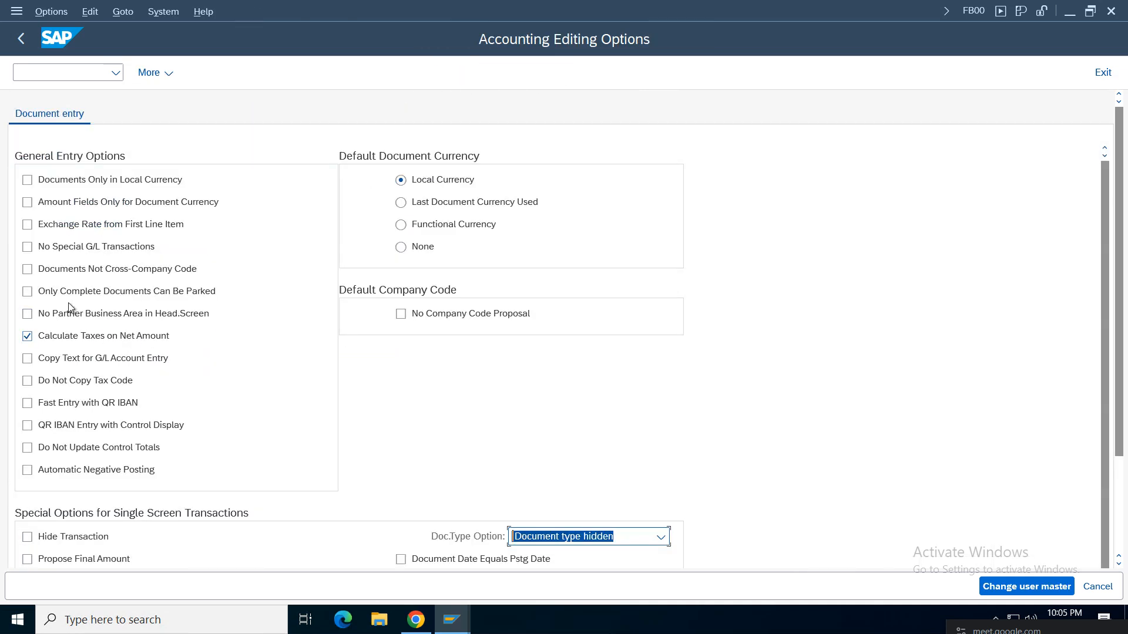
click(77, 338)
click(1010, 587)
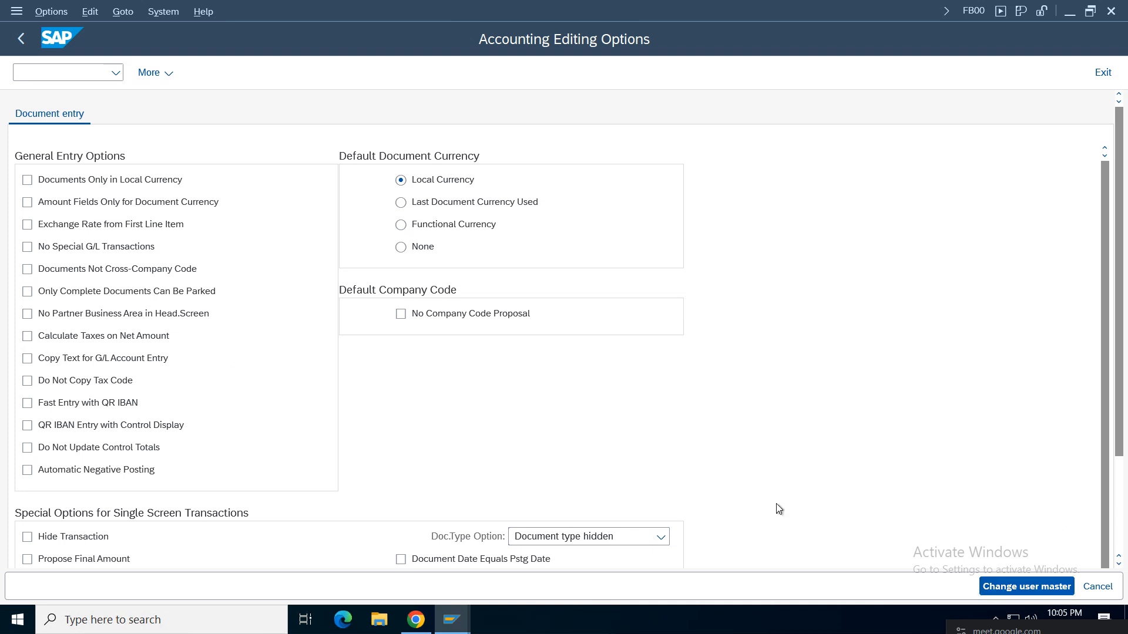
Return to the customer invoice, set its amount to 1000 INR, and simulate the document to review the tax lines.
key(F3)
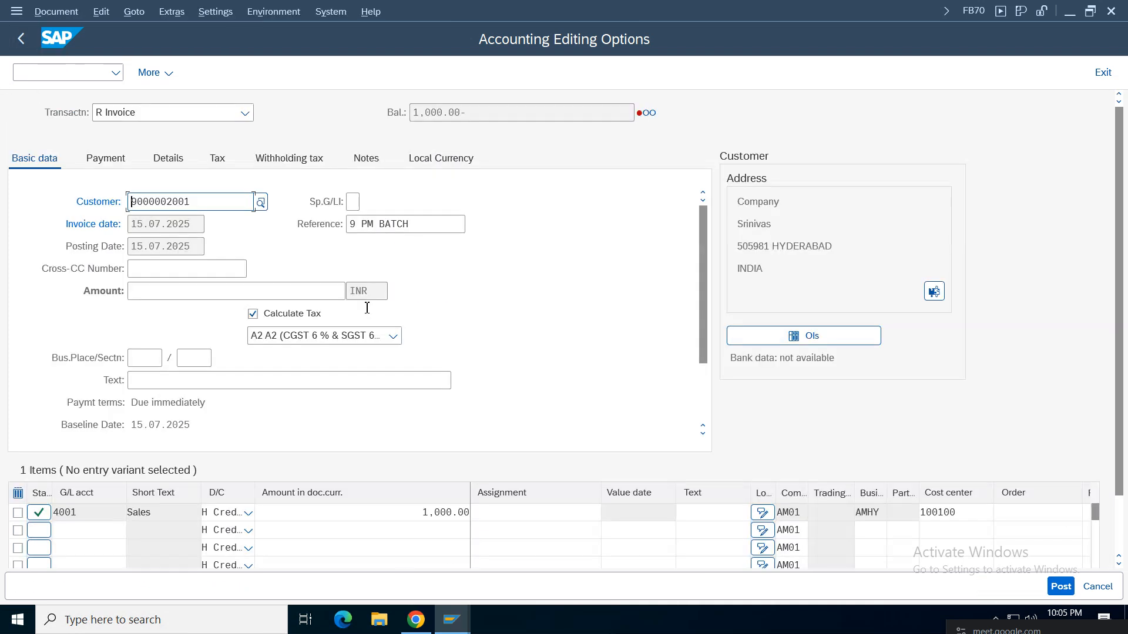
click(202, 294)
text(1000)
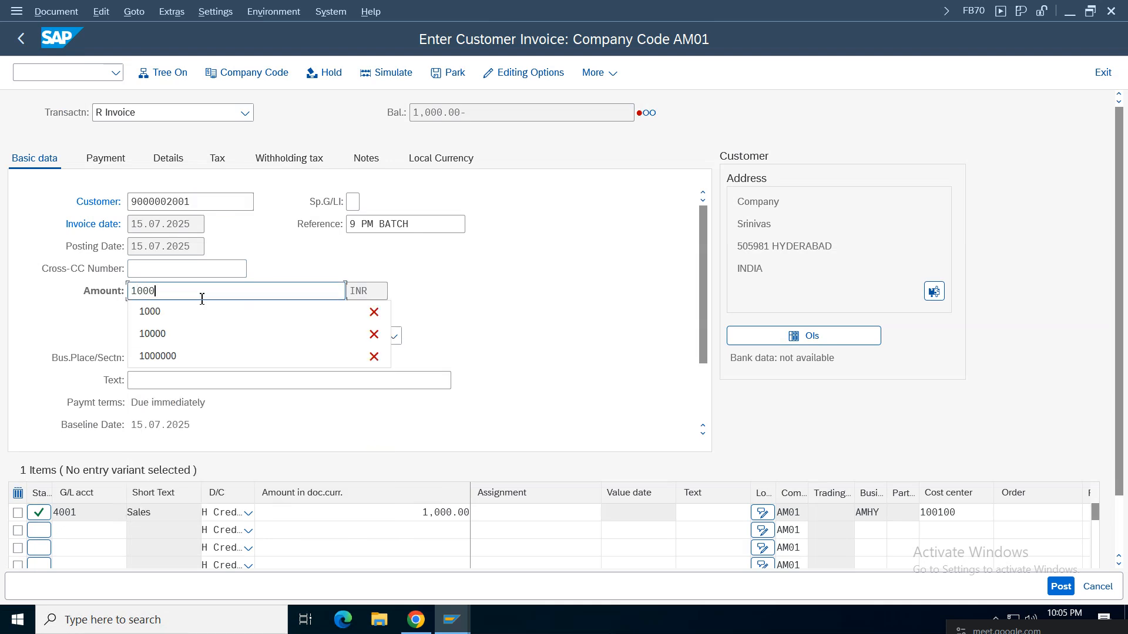
key(Return)
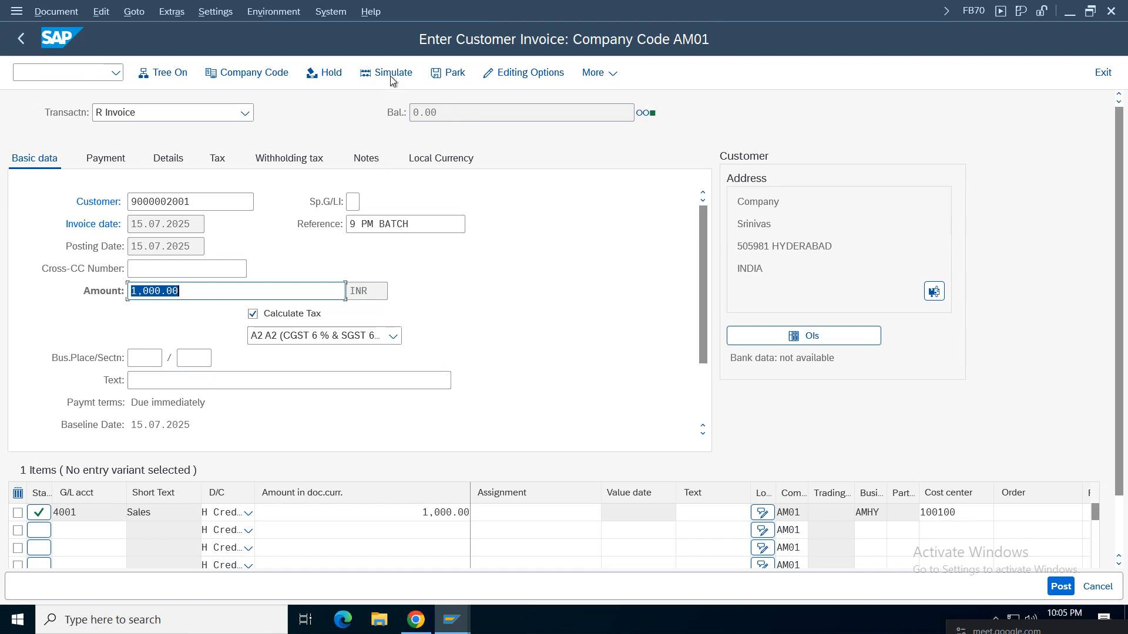
click(391, 74)
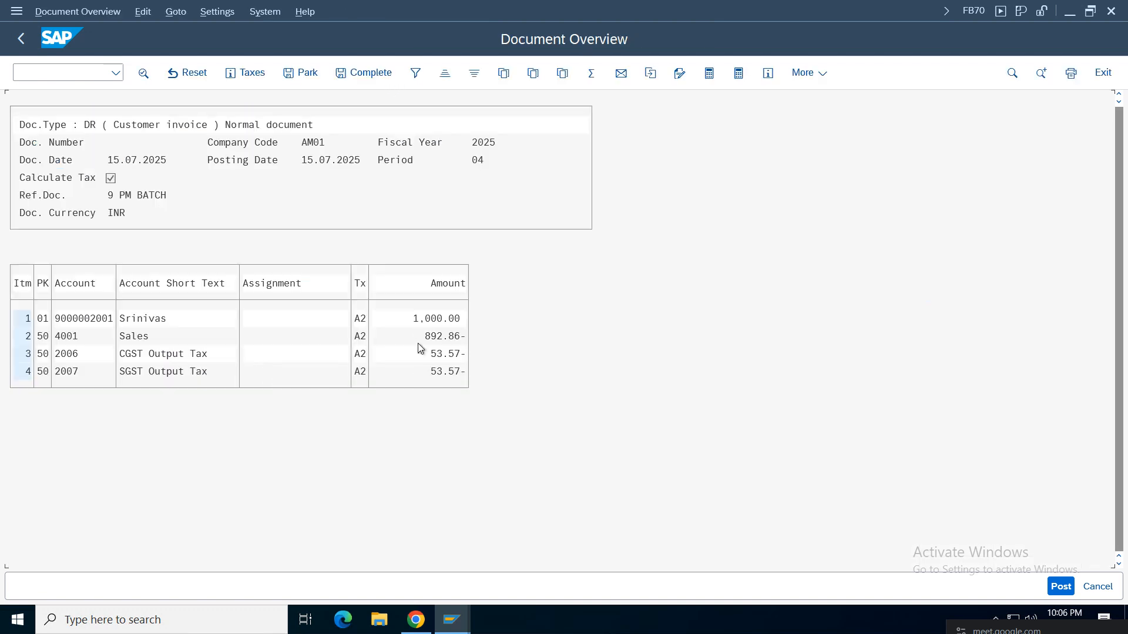
click(440, 356)
Open Calculator and compute the tax included in the gross amount as 1000 * 12 / 112.
click(170, 618)
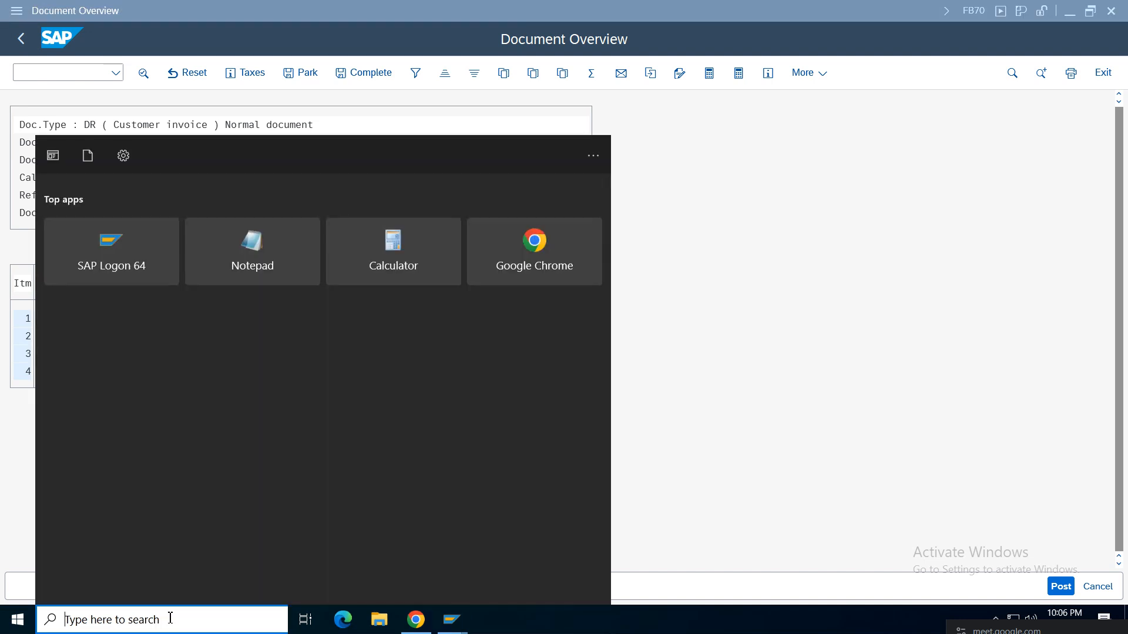
text(calc)
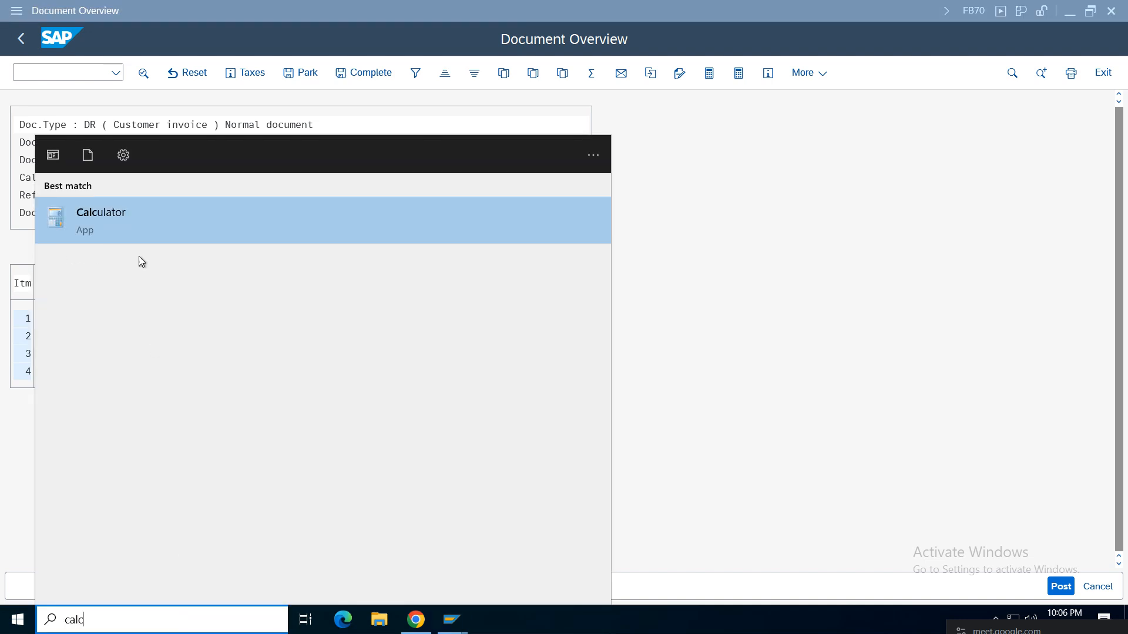
click(160, 223)
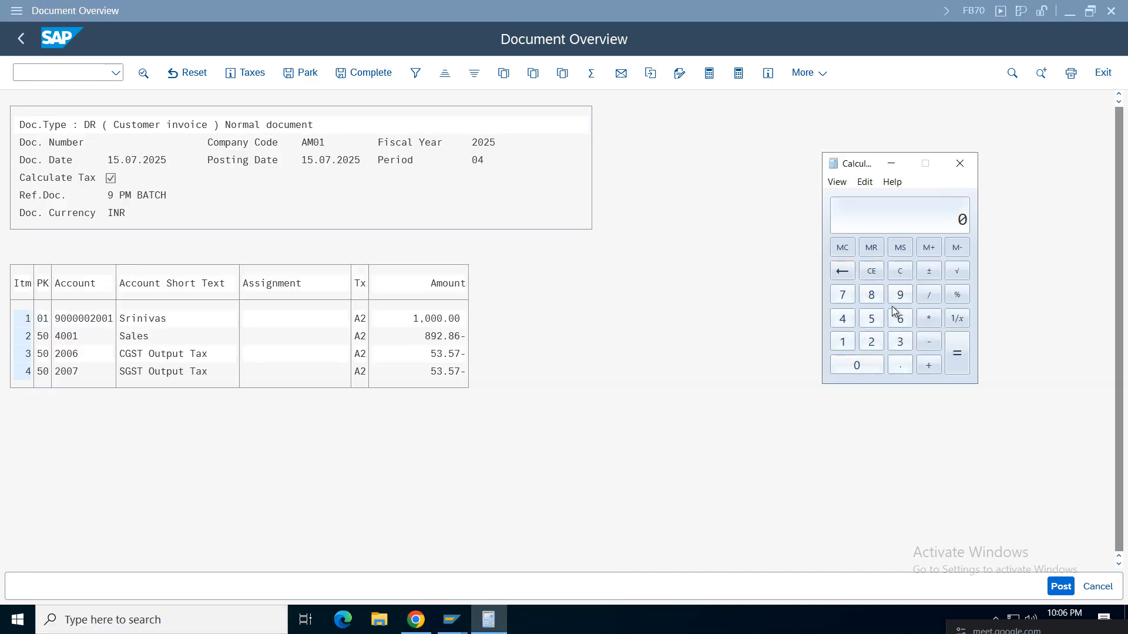
click(843, 342)
triple_click(858, 365)
click(929, 318)
click(842, 342)
click(873, 344)
click(928, 296)
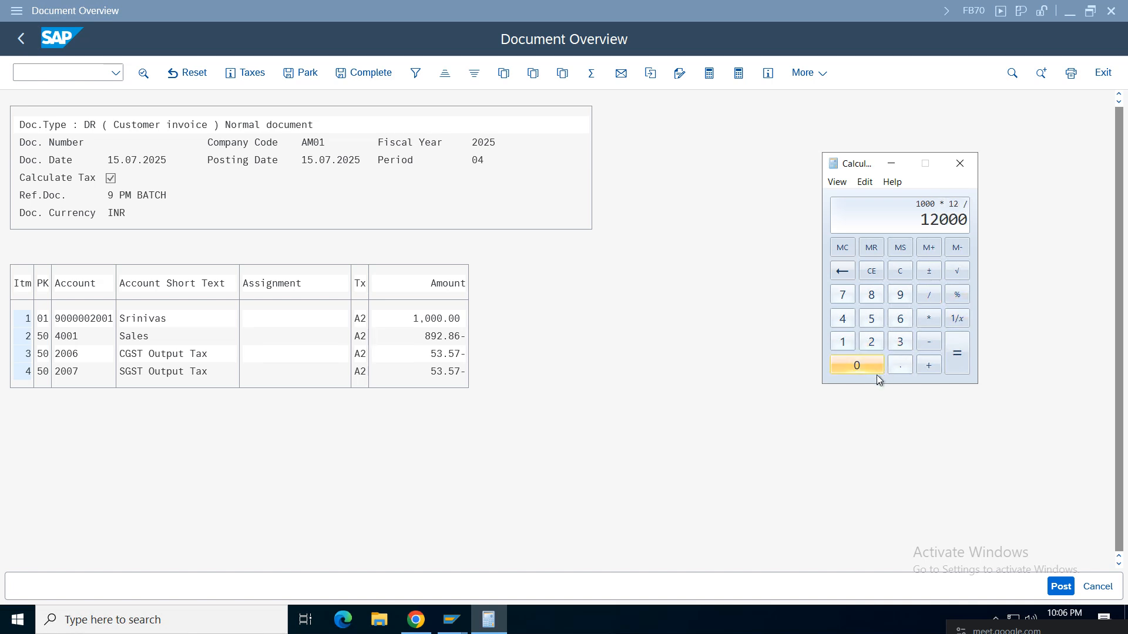
double_click(845, 345)
click(871, 343)
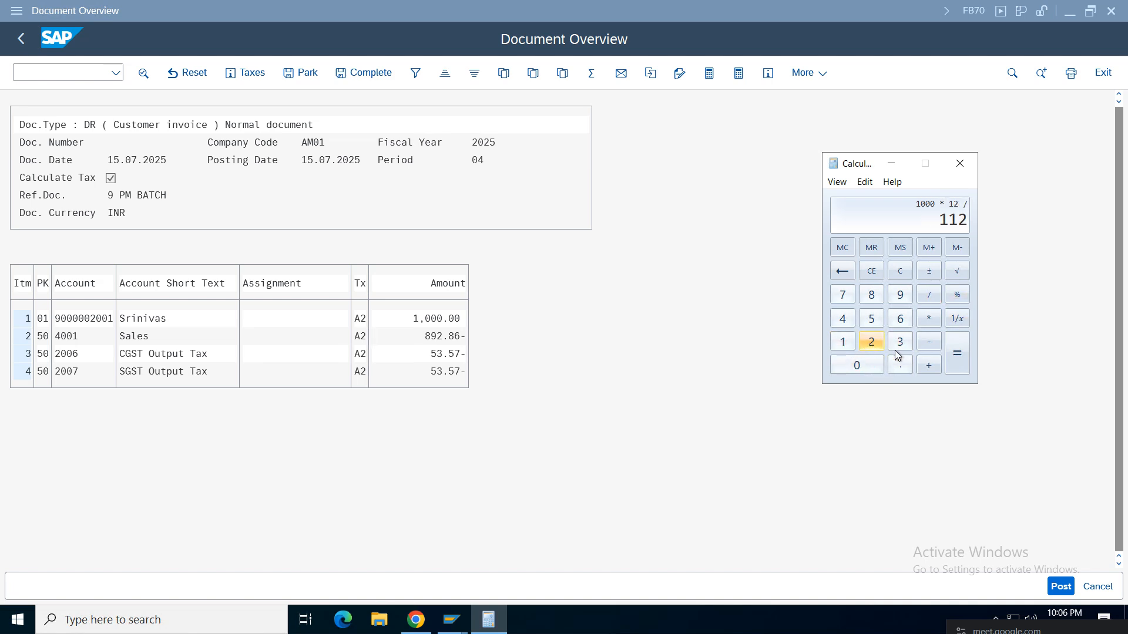
click(956, 353)
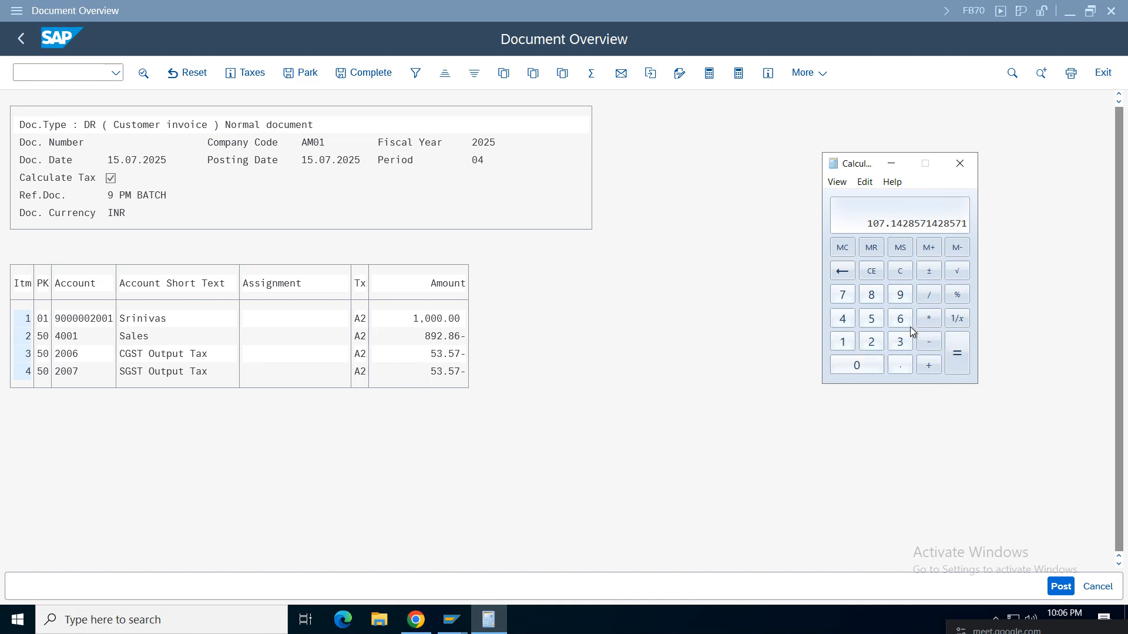
Divide the calculated tax by 2 to check the CGST and SGST shares, and close Calculator.
click(929, 294)
click(872, 343)
click(957, 353)
click(960, 164)
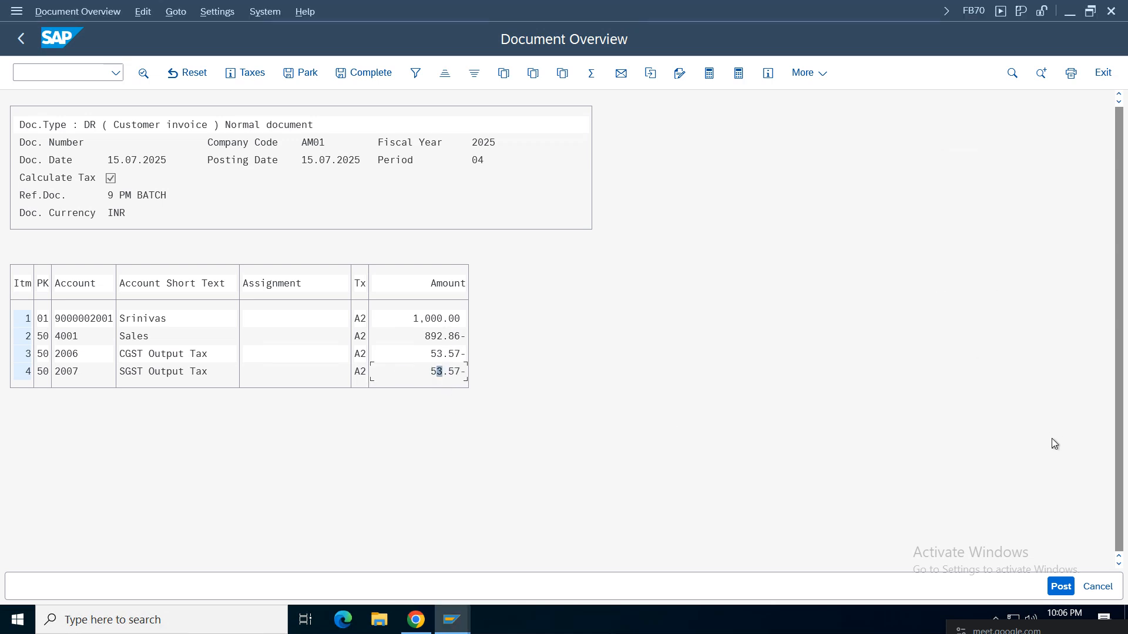
Post the simulated customer invoice and display the posted document.
click(1061, 587)
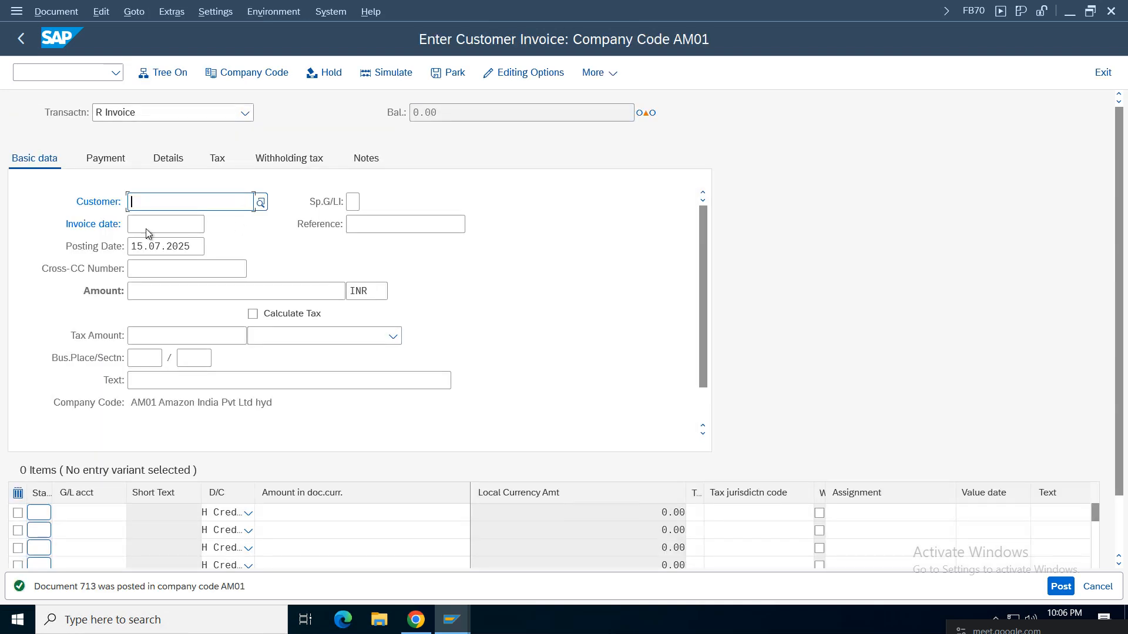
click(56, 12)
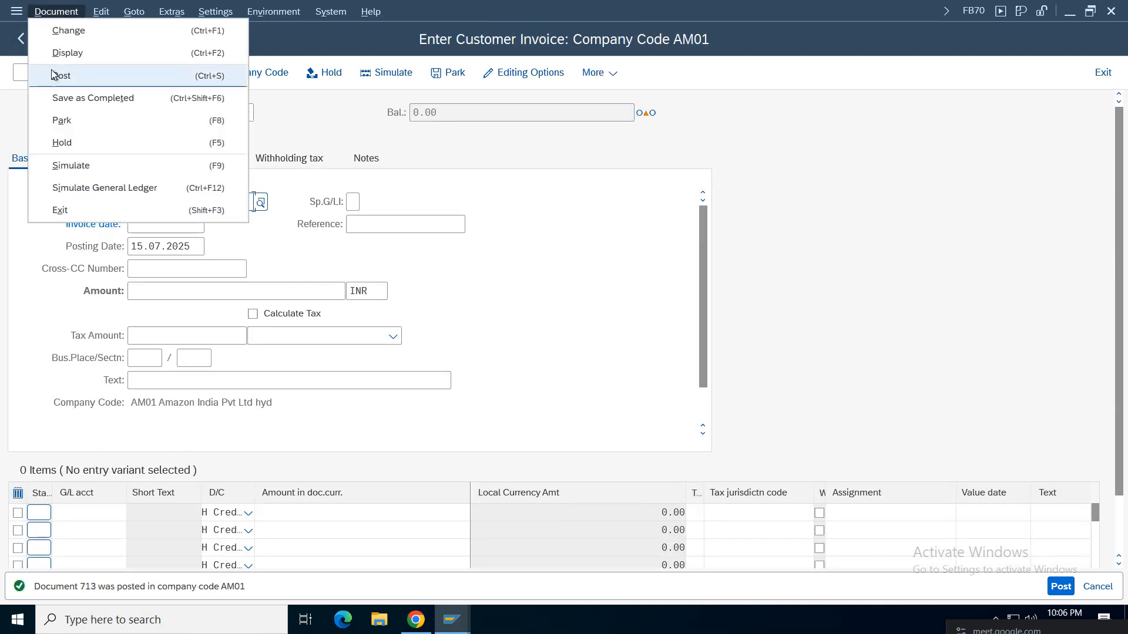
click(67, 52)
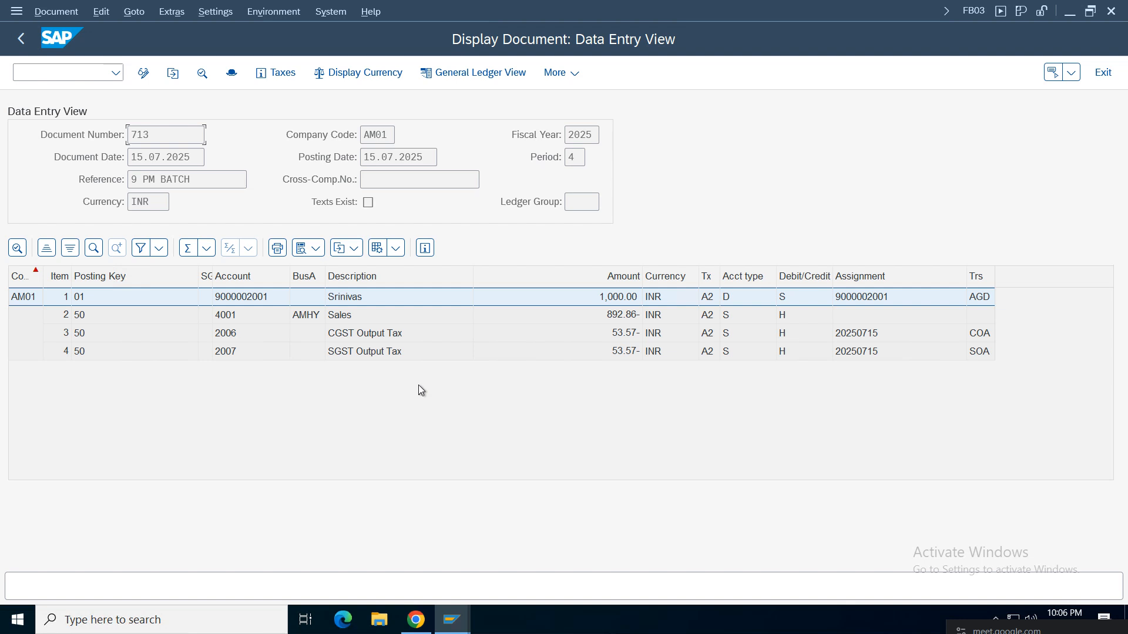
Widen the Business Area and Transaction columns in the posted document's line items and check the transaction keys of the tax lines.
click(363, 352)
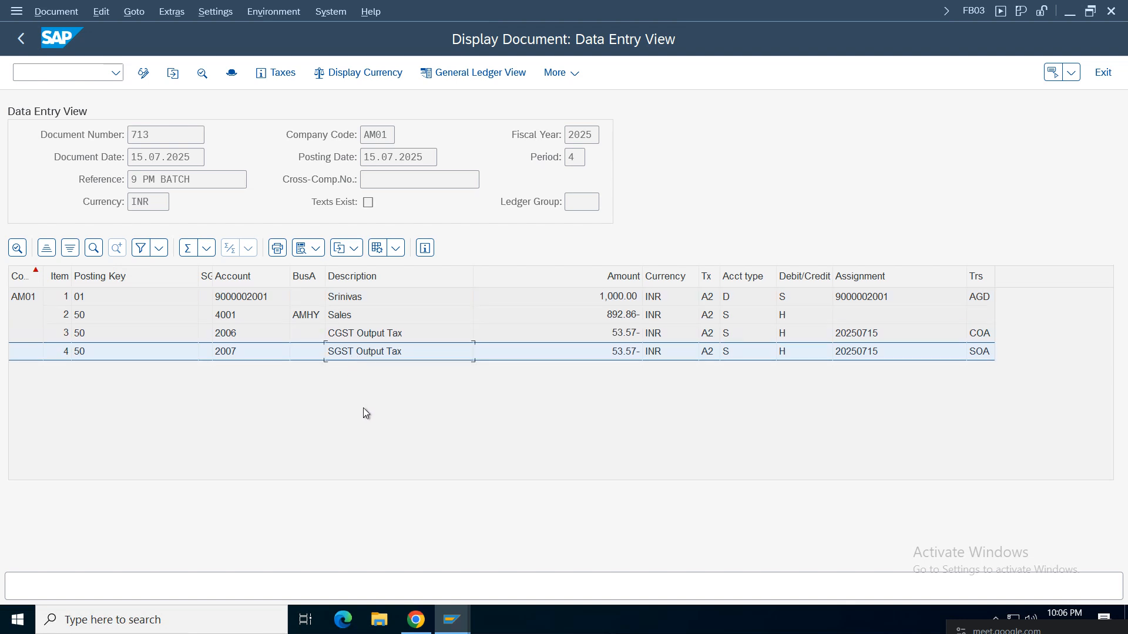
drag(328, 277, 356, 277)
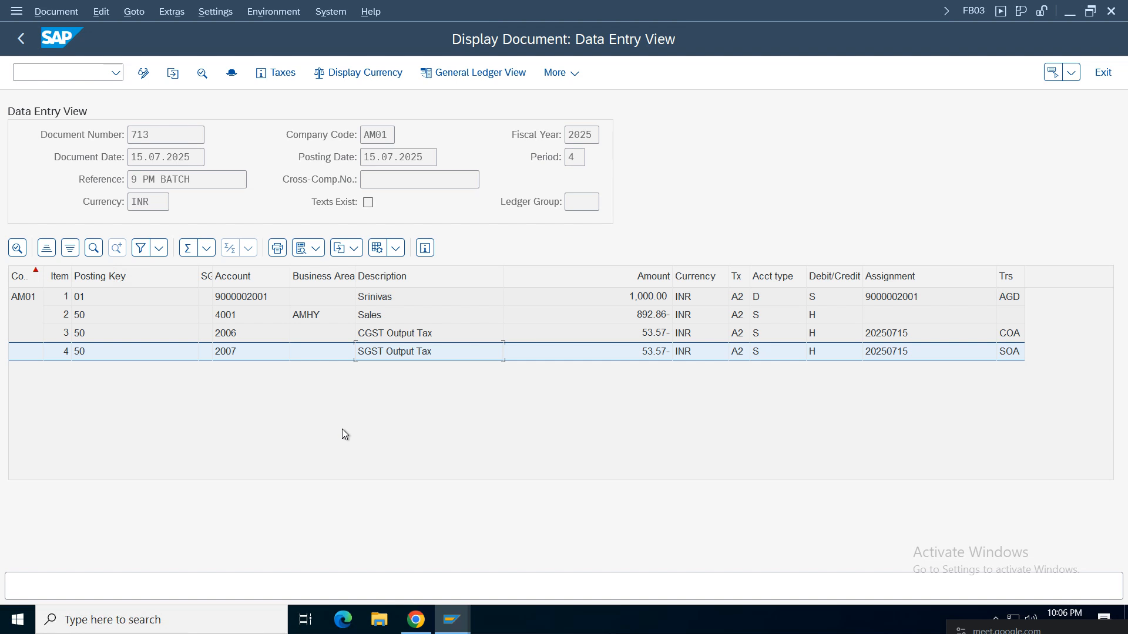
drag(1022, 278, 1080, 277)
click(1029, 334)
click(1018, 352)
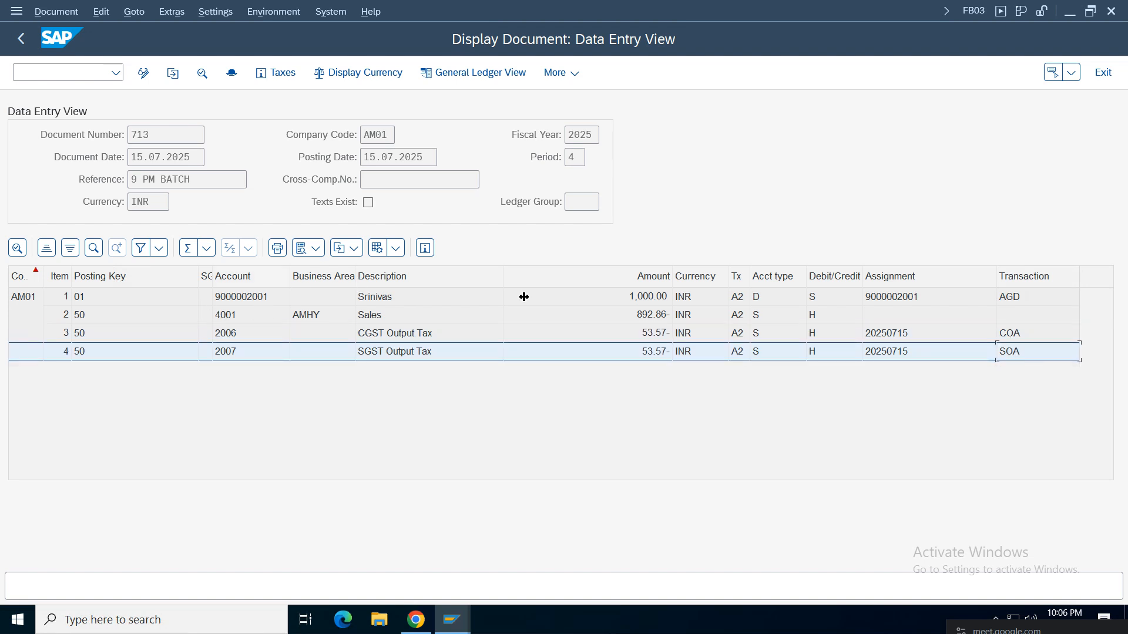
click(396, 248)
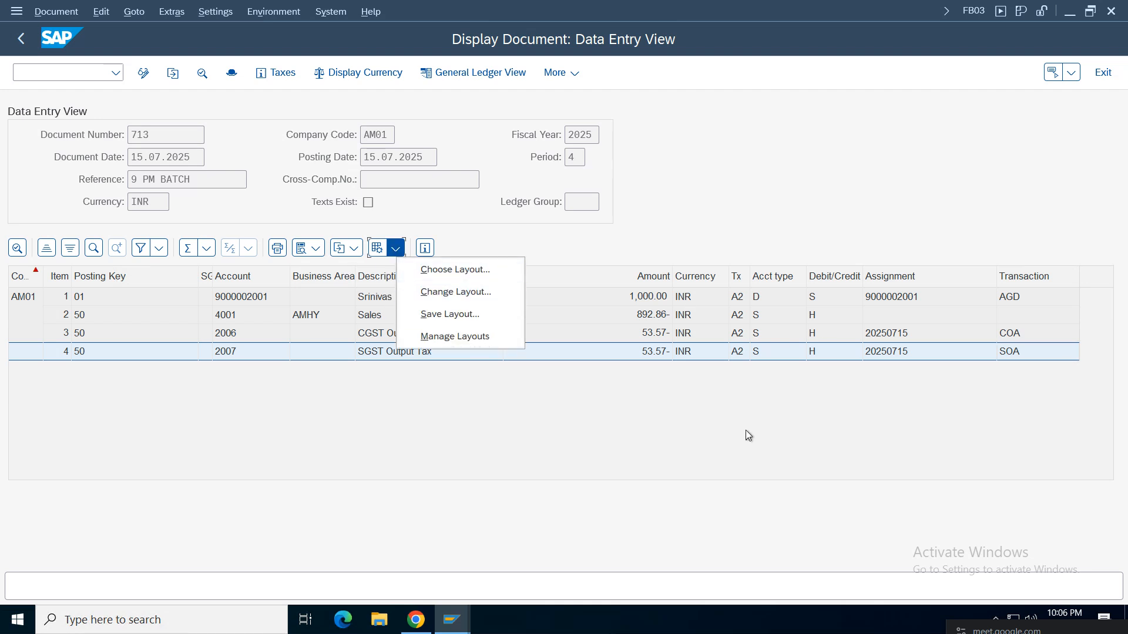
click(921, 386)
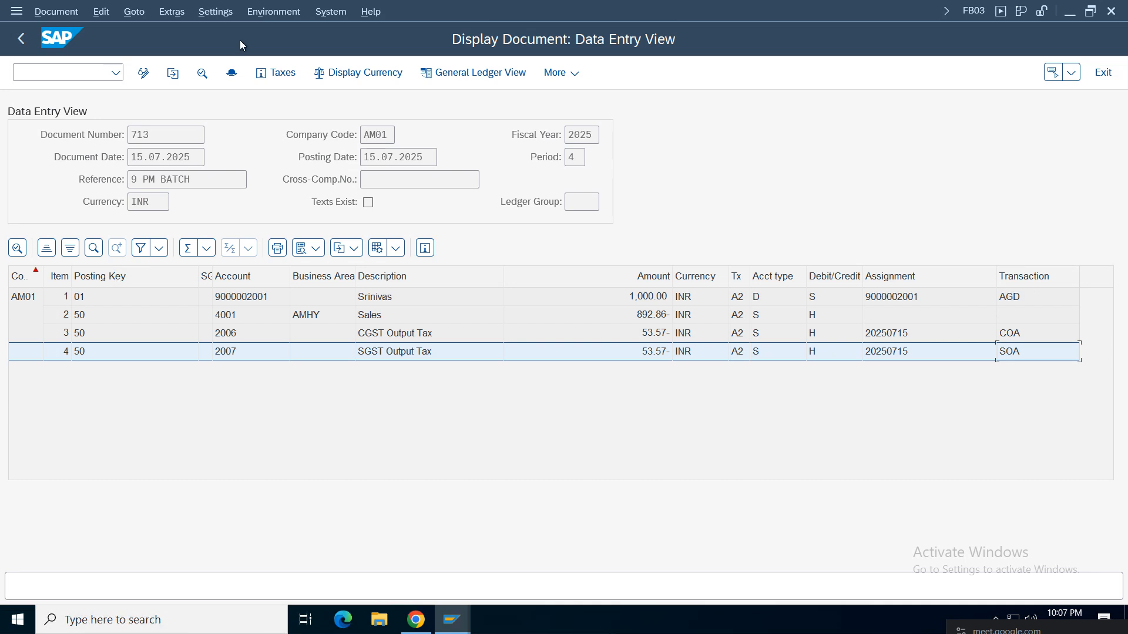
Switch from the remote SAP session to the FI Working Notes spreadsheet and select the empty cell beside Check the reports.
mouse_move(592, 2)
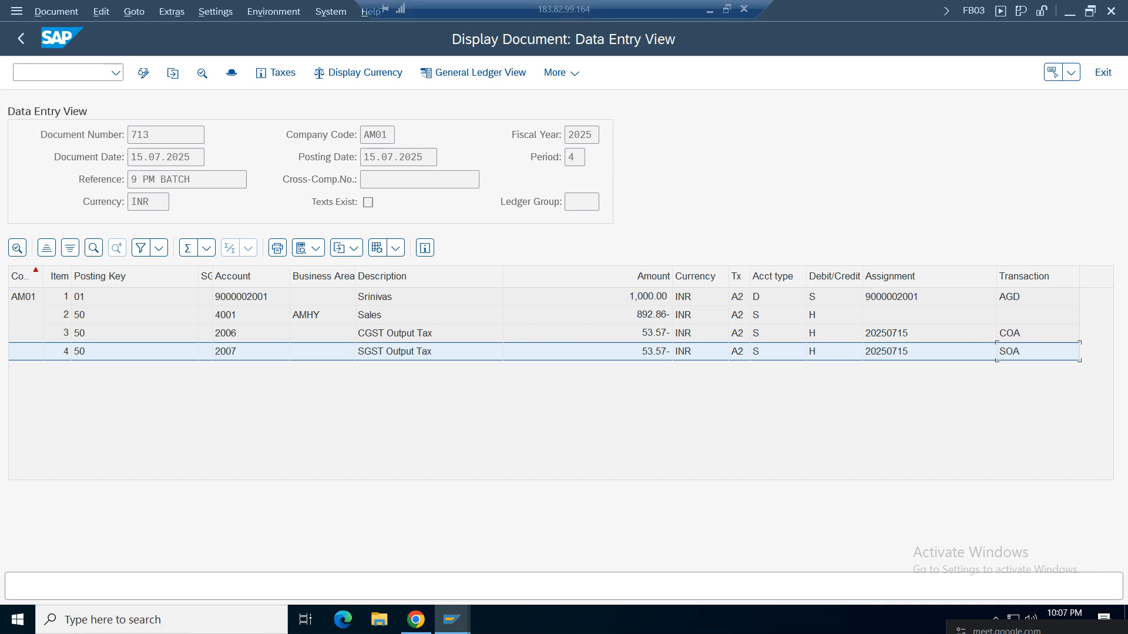
click(709, 15)
click(265, 433)
click(305, 407)
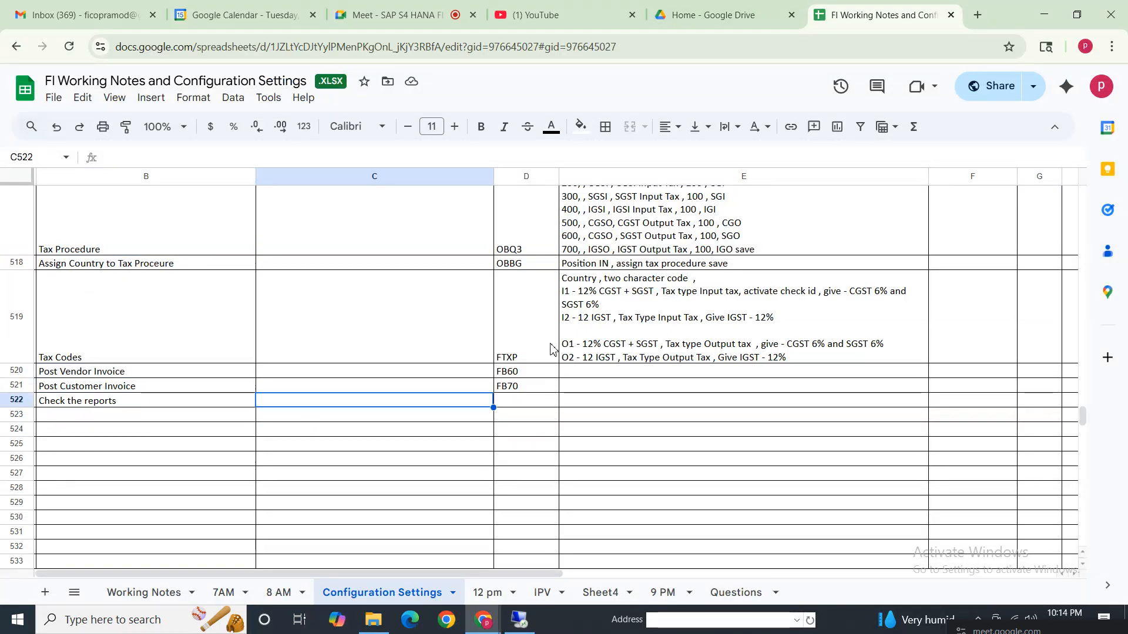